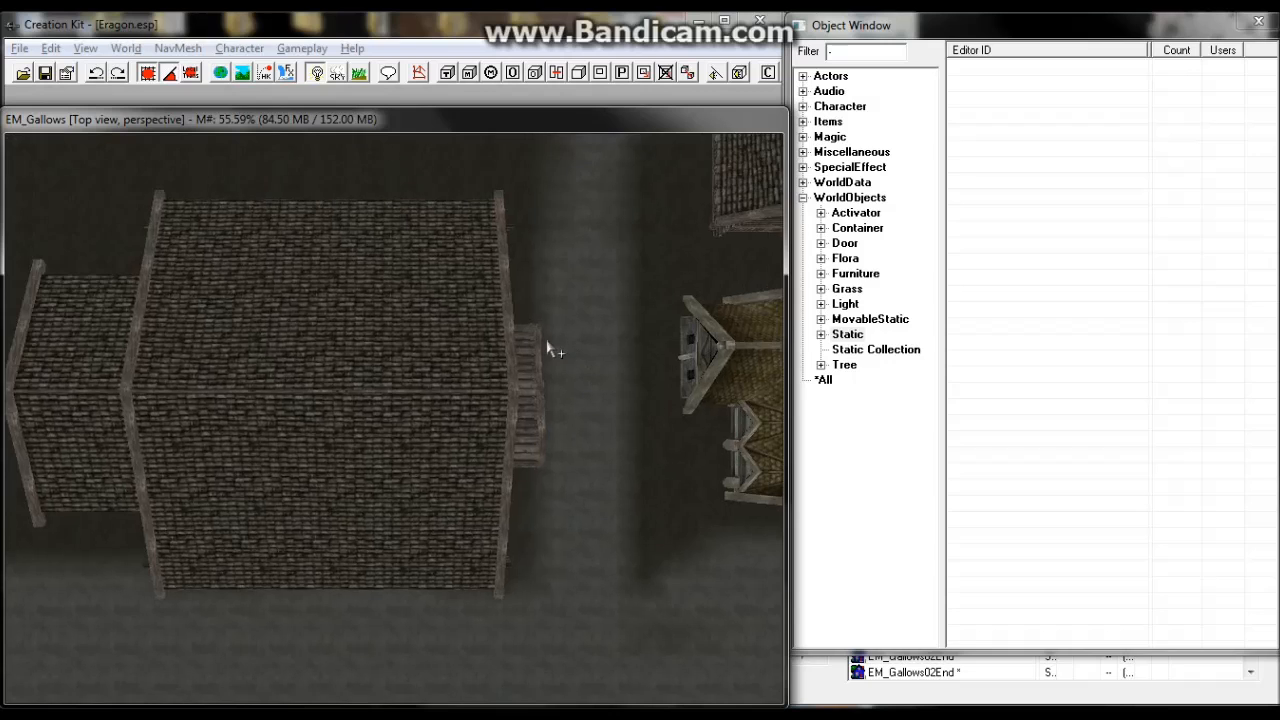
# Delete the raised wooden deck RTMercerDeckF01 in front of the house's doorway.
pyautogui.moveTo(546, 343); pyautogui.dragTo(493, 325, button='middle')
pyautogui.moveTo(455, 372); pyautogui.dragTo(576, 384, button='middle')
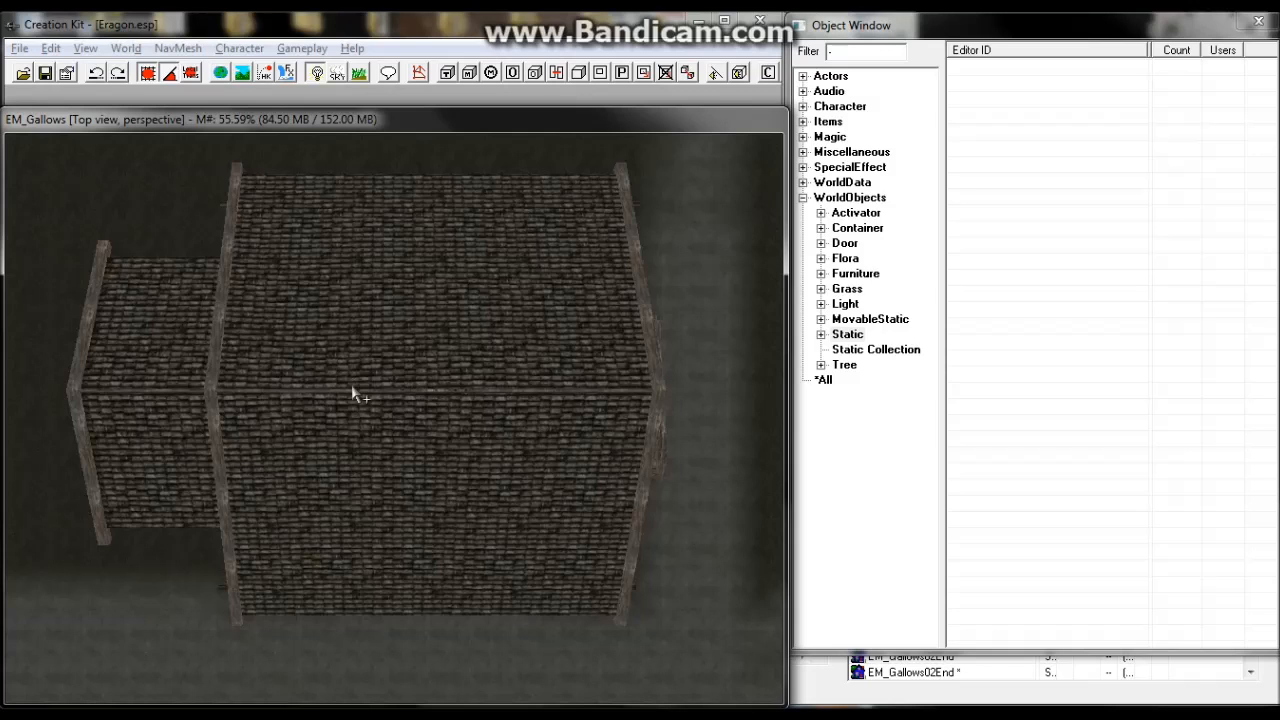
pyautogui.moveTo(352, 391); pyautogui.dragTo(234, 380, button='middle')
pyautogui.scroll(1, 300, 390)
pyautogui.scroll(1, 375, 405)
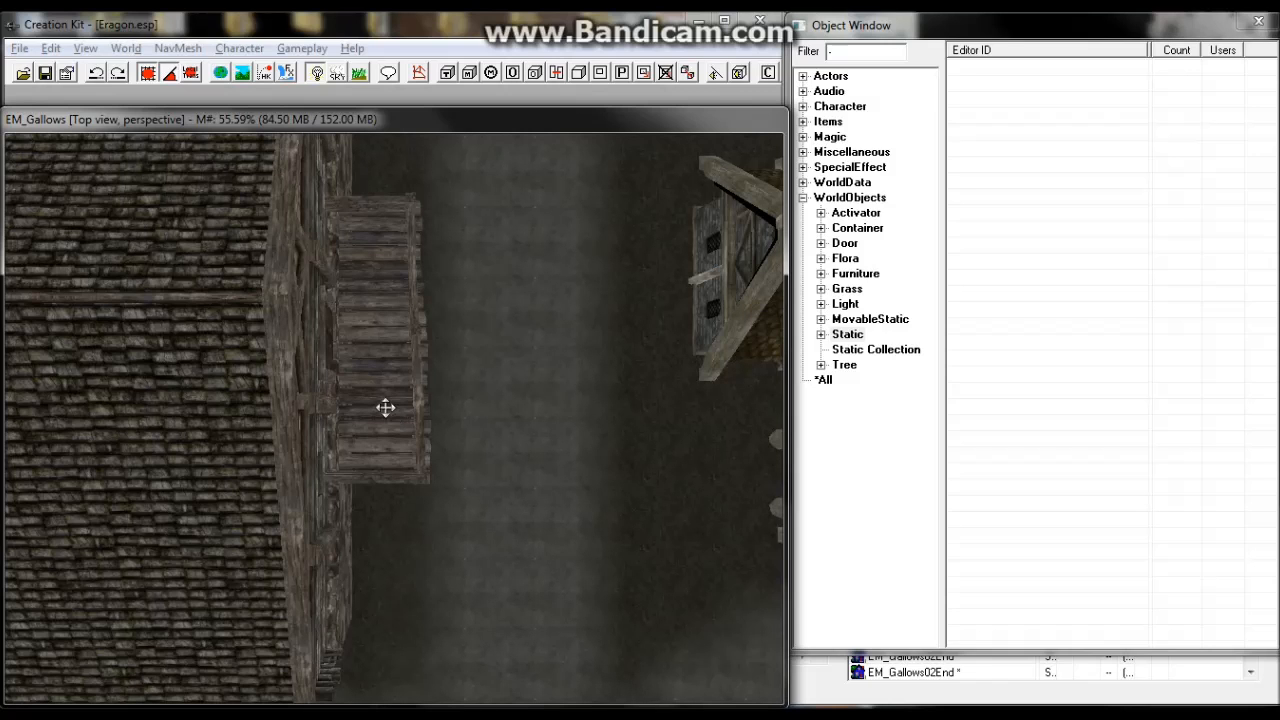
pyautogui.click(386, 408)
pyautogui.scroll(1, 383, 408)
pyautogui.keyDown('shift'); pyautogui.moveTo(380, 408); pyautogui.dragTo(325, 366, button='middle'); pyautogui.keyUp('shift')
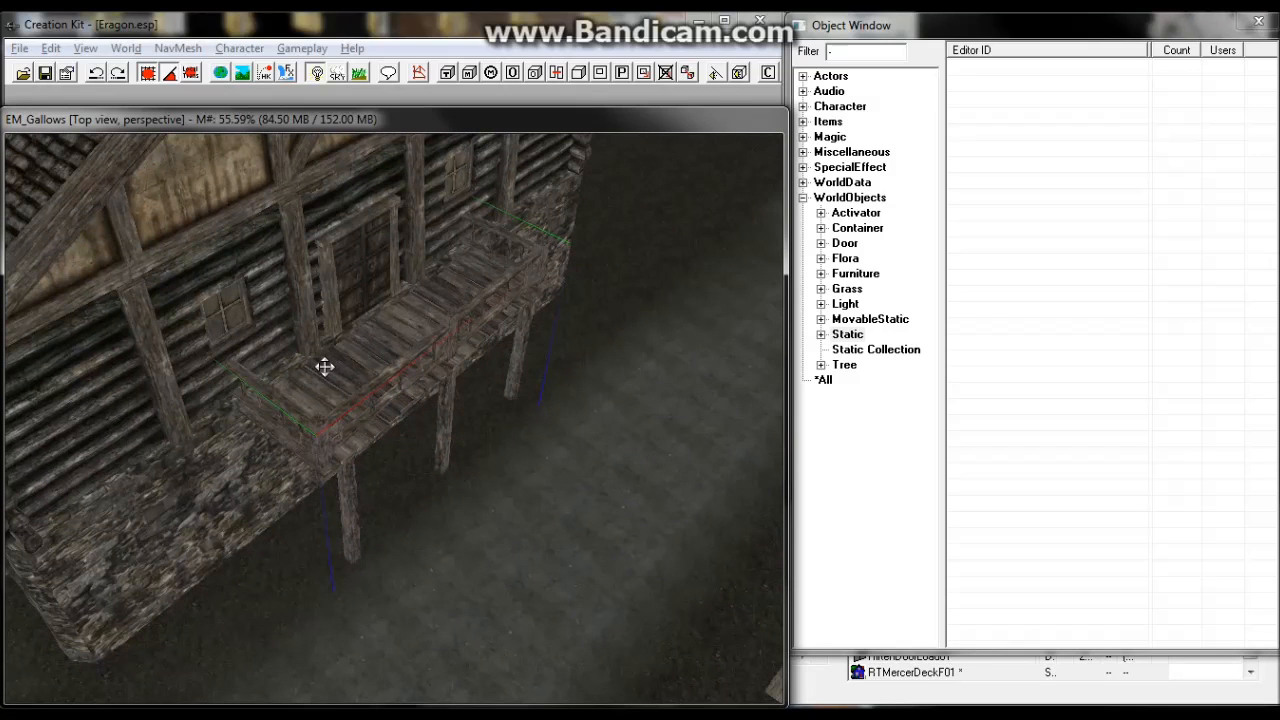
pyautogui.press('Delete')
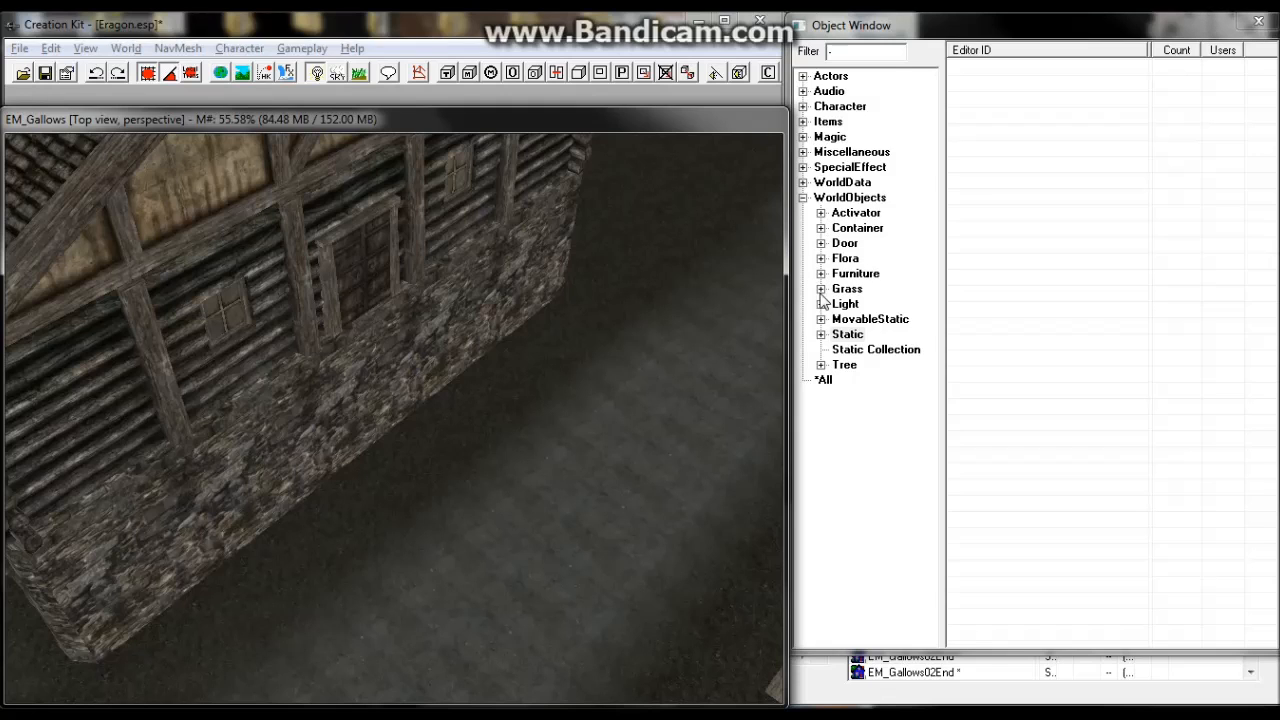
# Clear the object filter and list the static _BYOH architecture pieces in the BYOHHouse category.
pyautogui.click(821, 335)
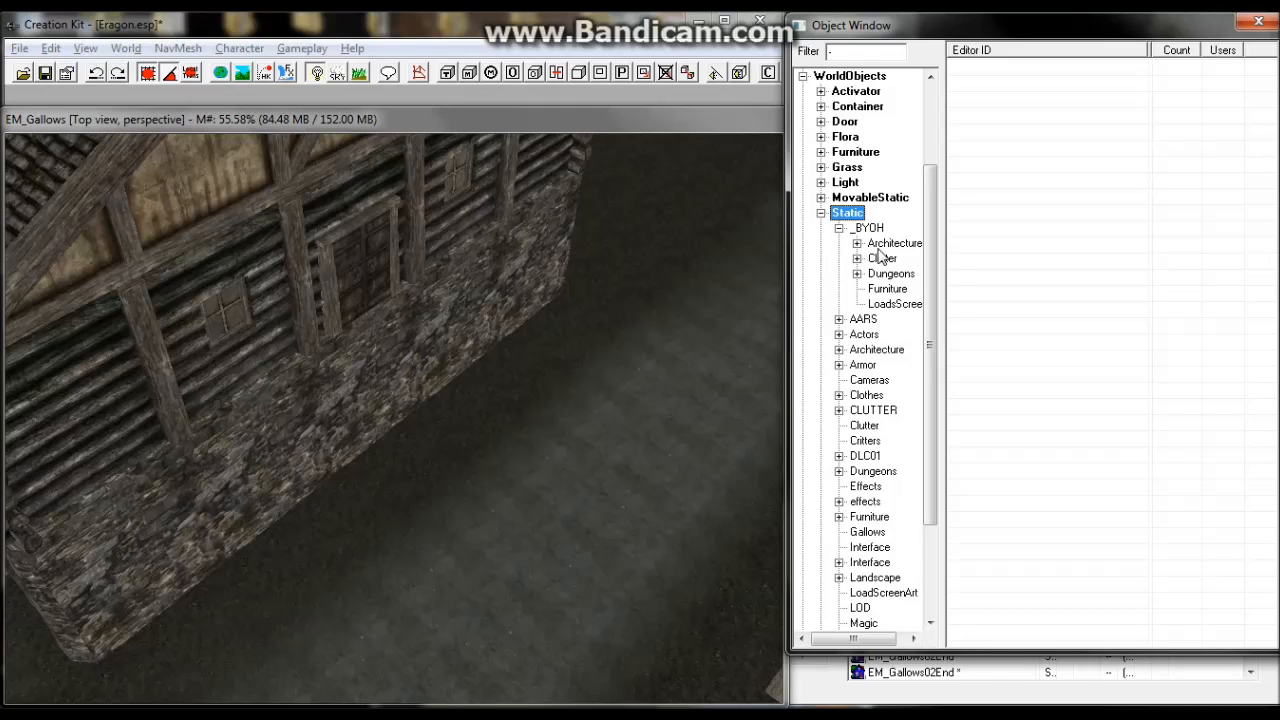
pyautogui.click(886, 244)
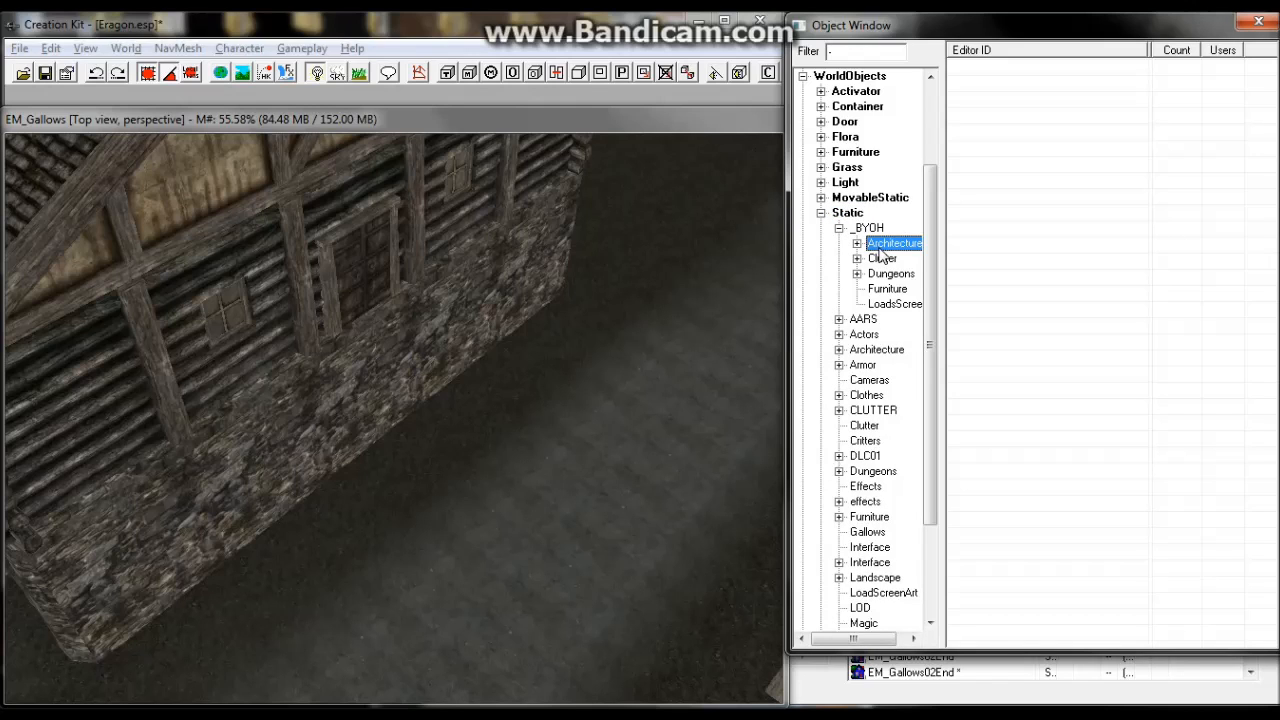
pyautogui.click(857, 244)
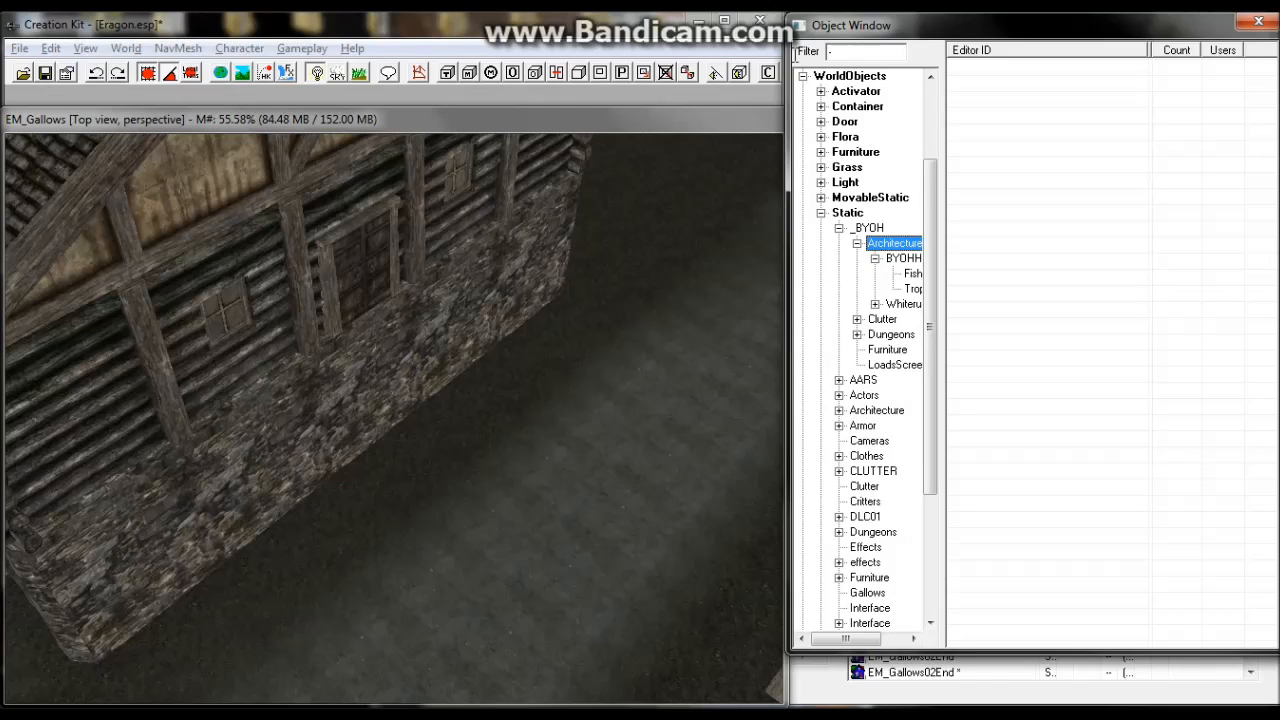
pyautogui.moveTo(838, 52); pyautogui.dragTo(795, 55)
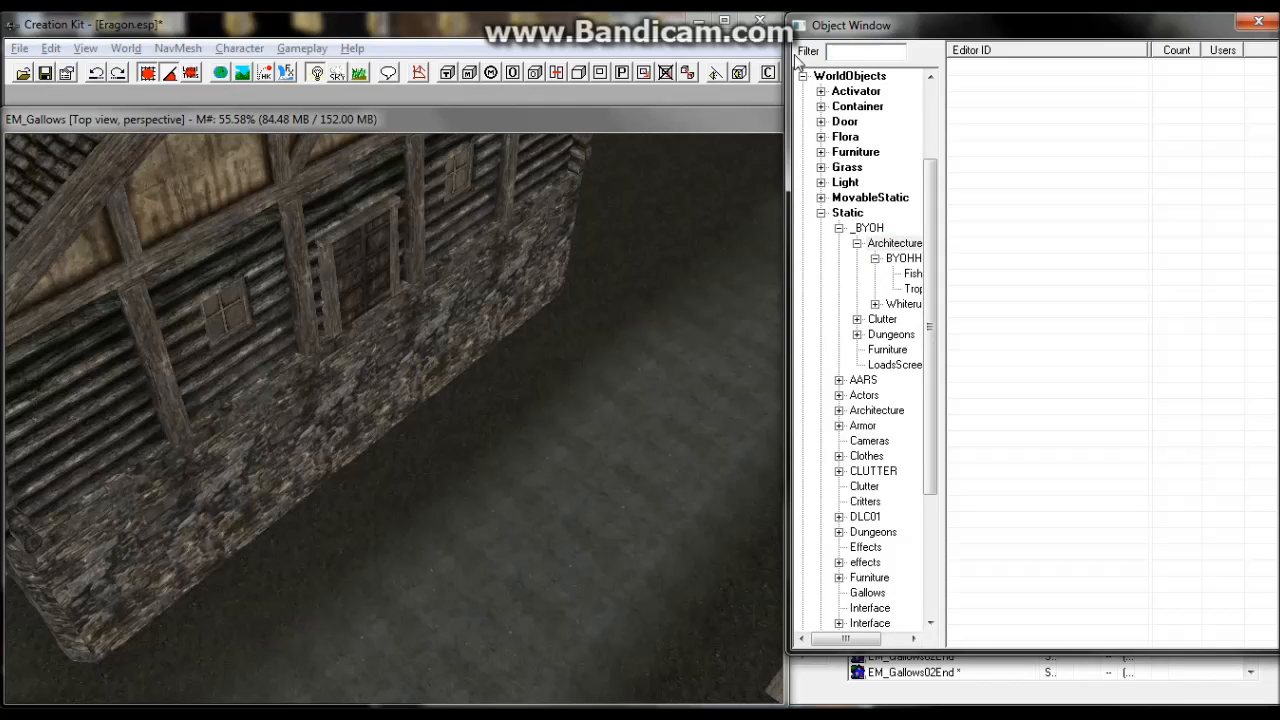
pyautogui.click(906, 290)
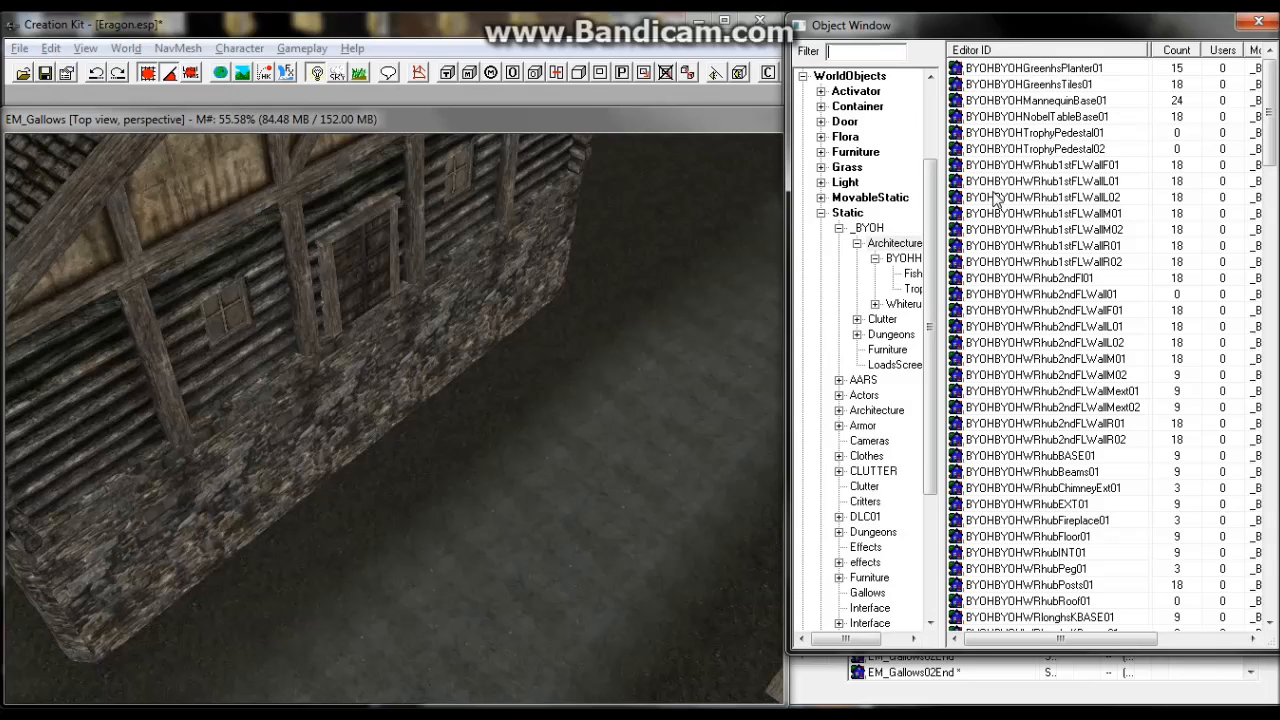
pyautogui.moveTo(852, 645); pyautogui.dragTo(874, 645)
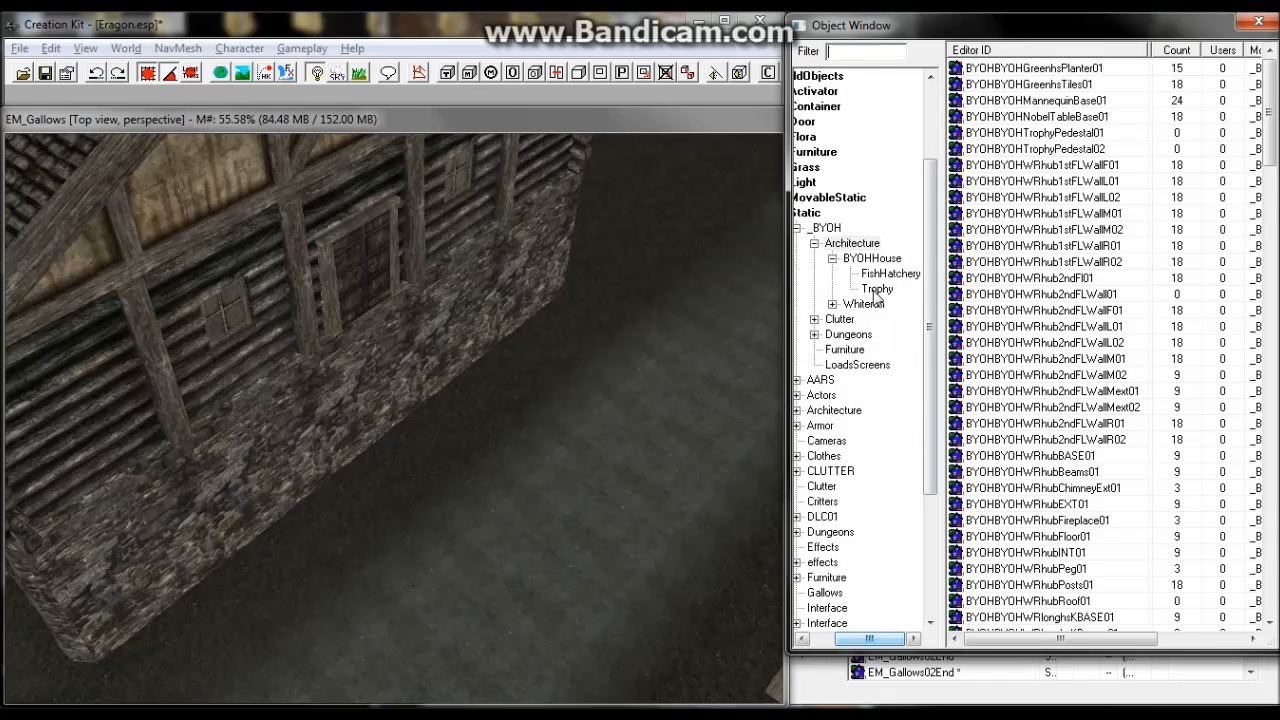
pyautogui.click(876, 291)
pyautogui.click(886, 276)
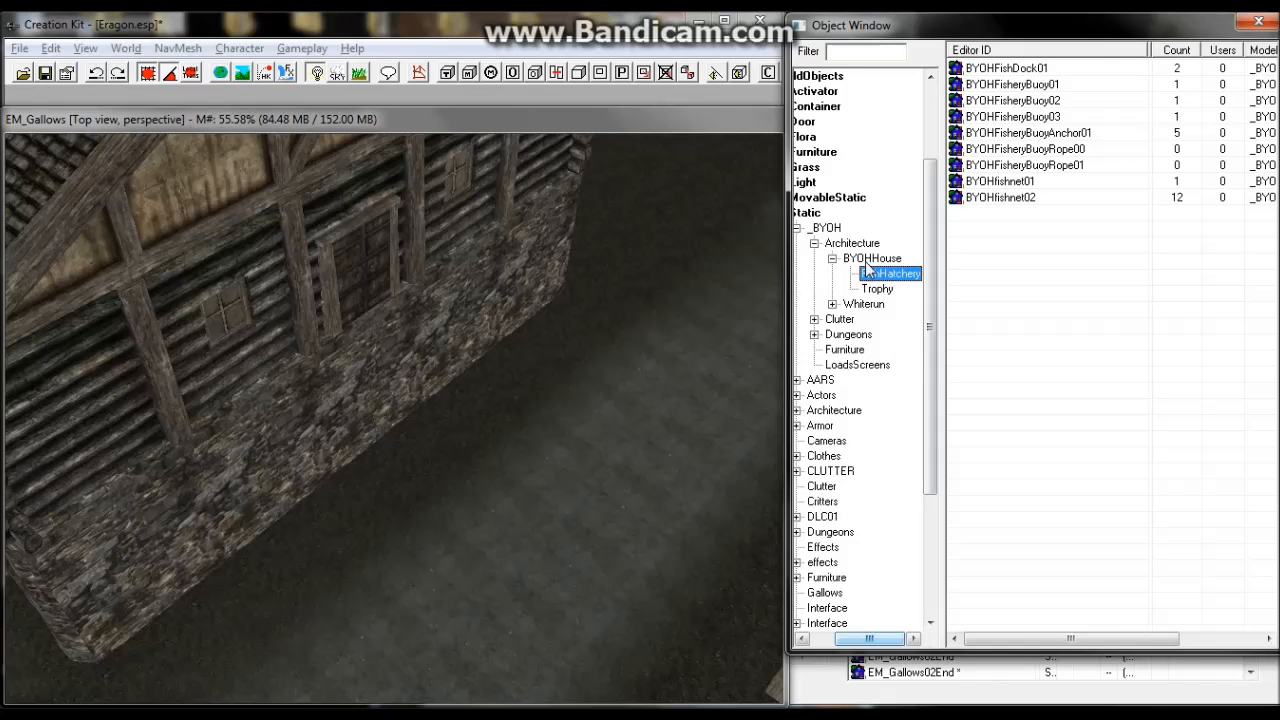
pyautogui.click(867, 262)
# Find BYOHBYOHWRporchRPeg01 among the BYOHHouse pieces, inspect its model in a preview, and close the preview.
pyautogui.click(1112, 318)
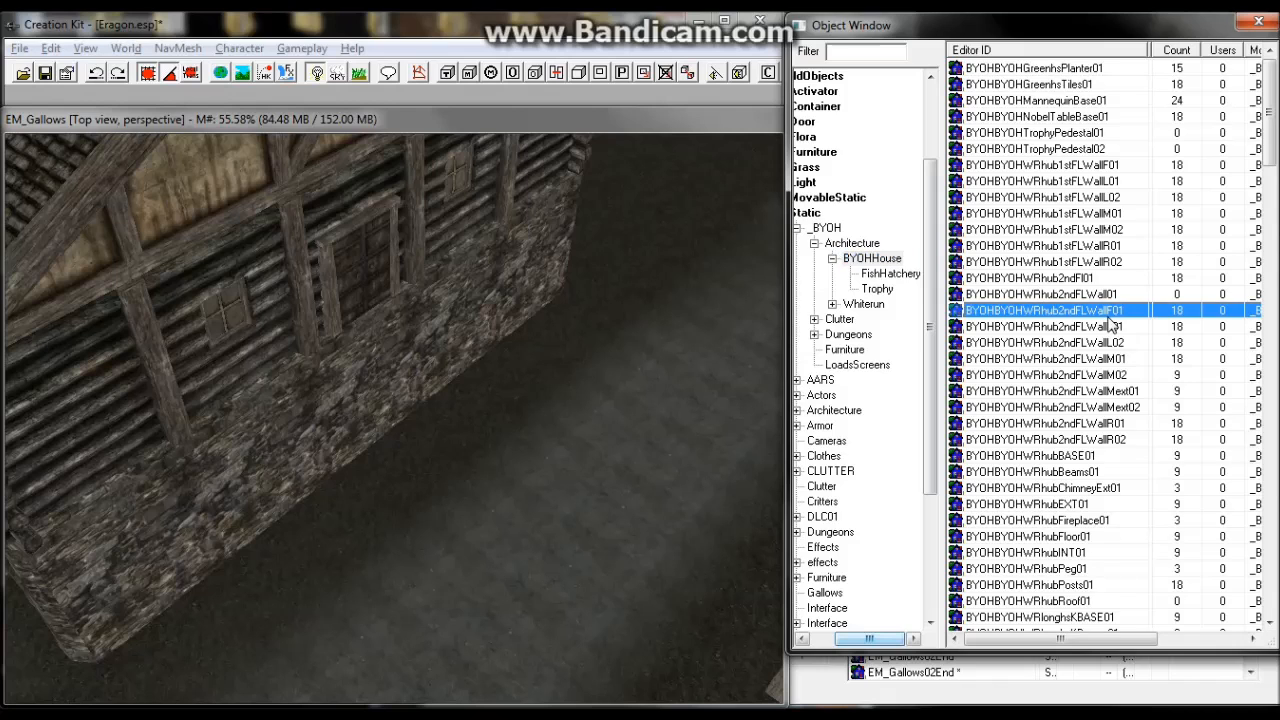
pyautogui.scroll(-7, 1110, 325)
pyautogui.scroll(-7, 1130, 340)
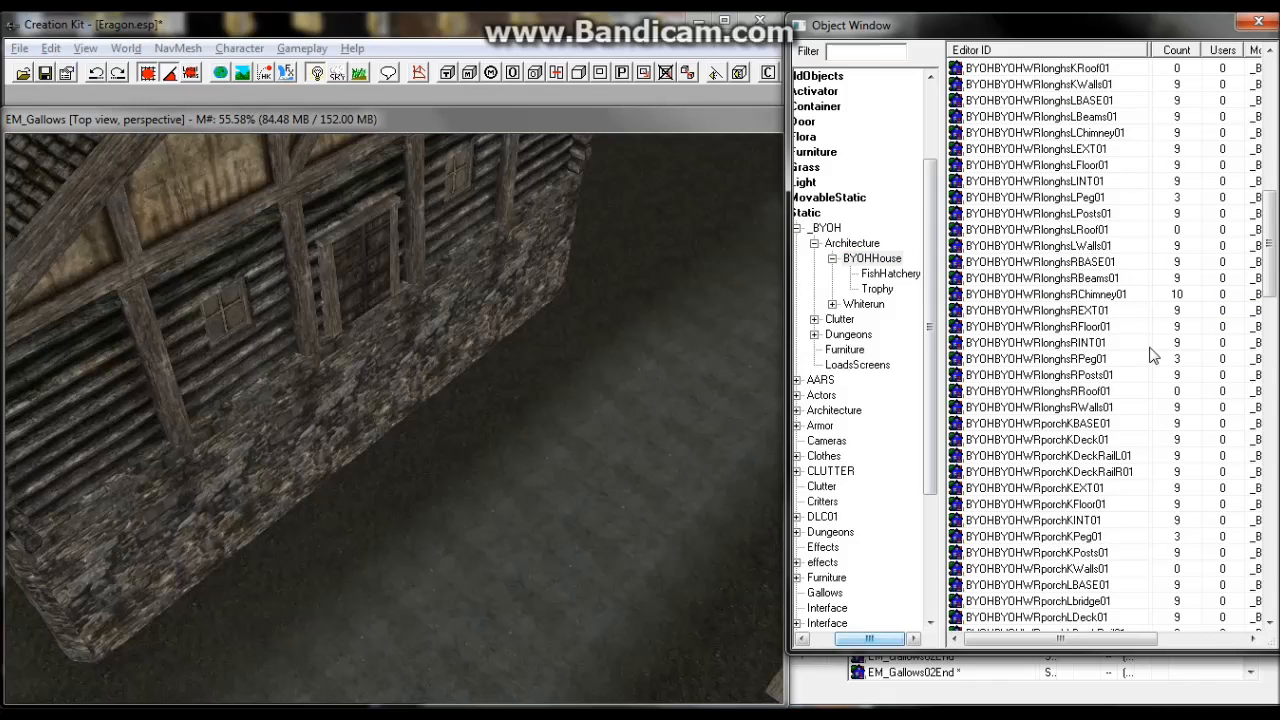
pyautogui.scroll(-8, 1150, 355)
pyautogui.click(1072, 476)
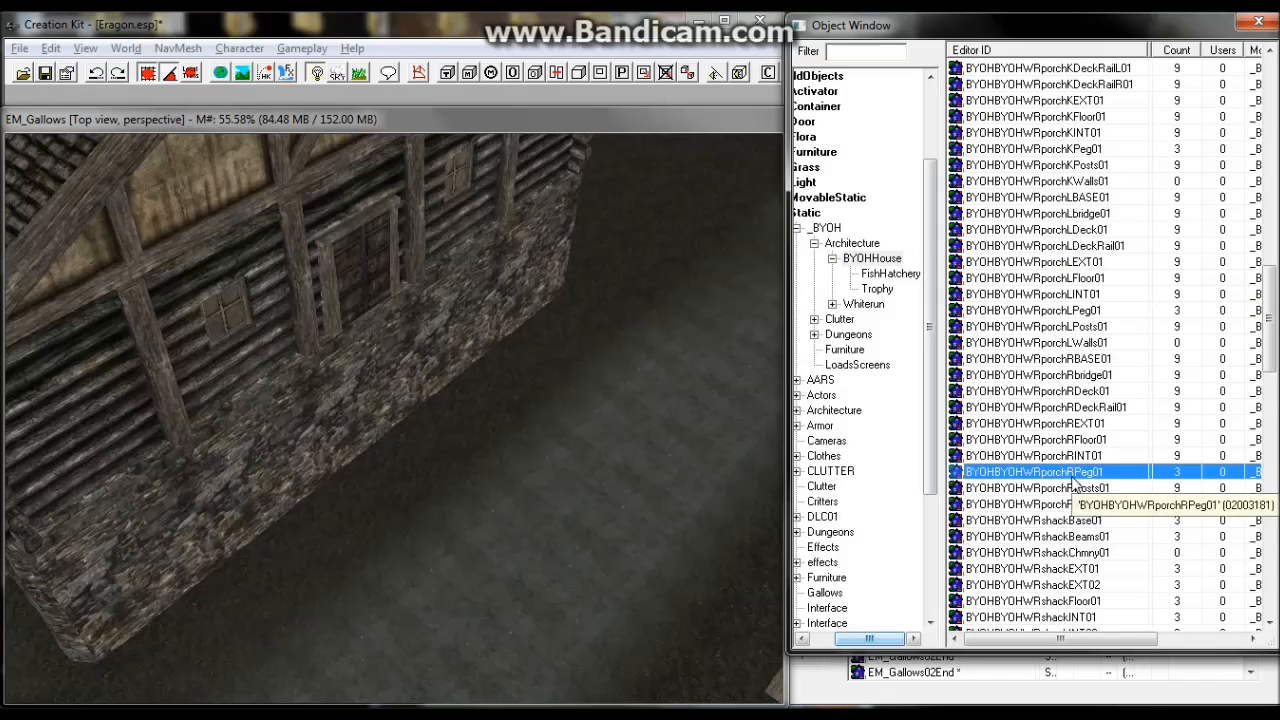
pyautogui.rightClick(1074, 481)
pyautogui.click(521, 304)
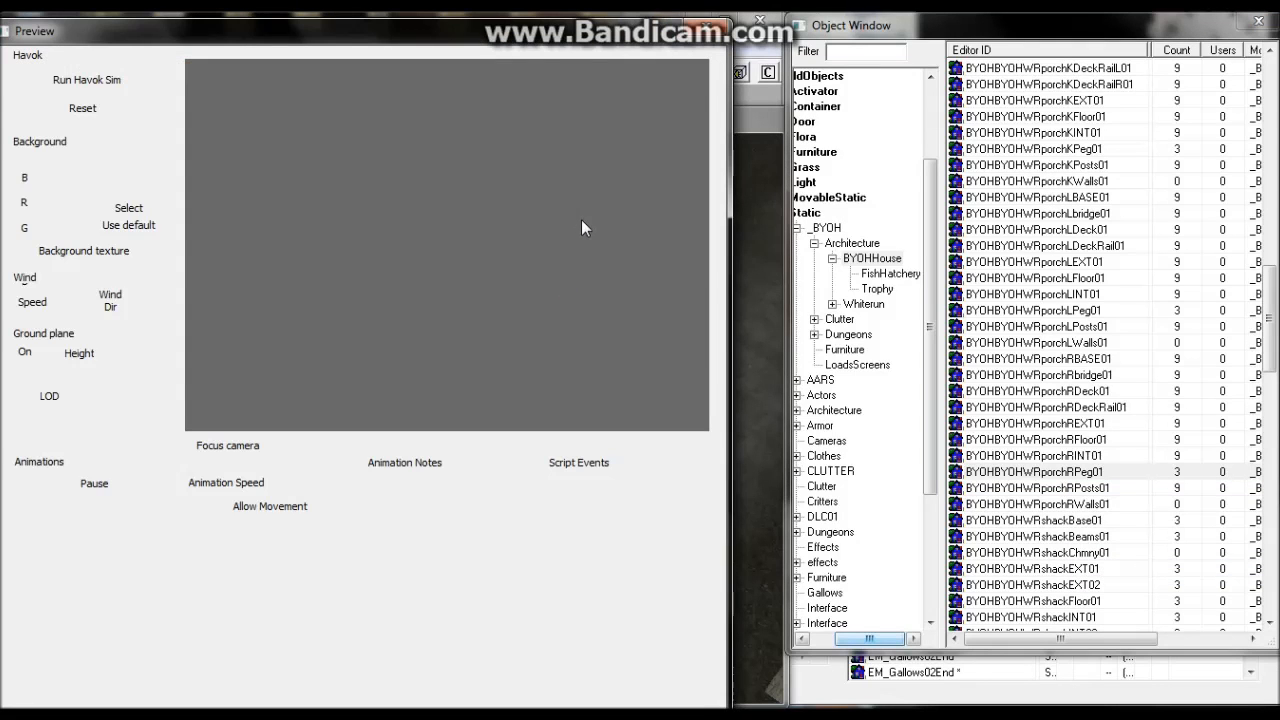
pyautogui.keyDown('shift'); pyautogui.moveTo(584, 219); pyautogui.dragTo(510, 274, button='middle'); pyautogui.keyUp('shift')
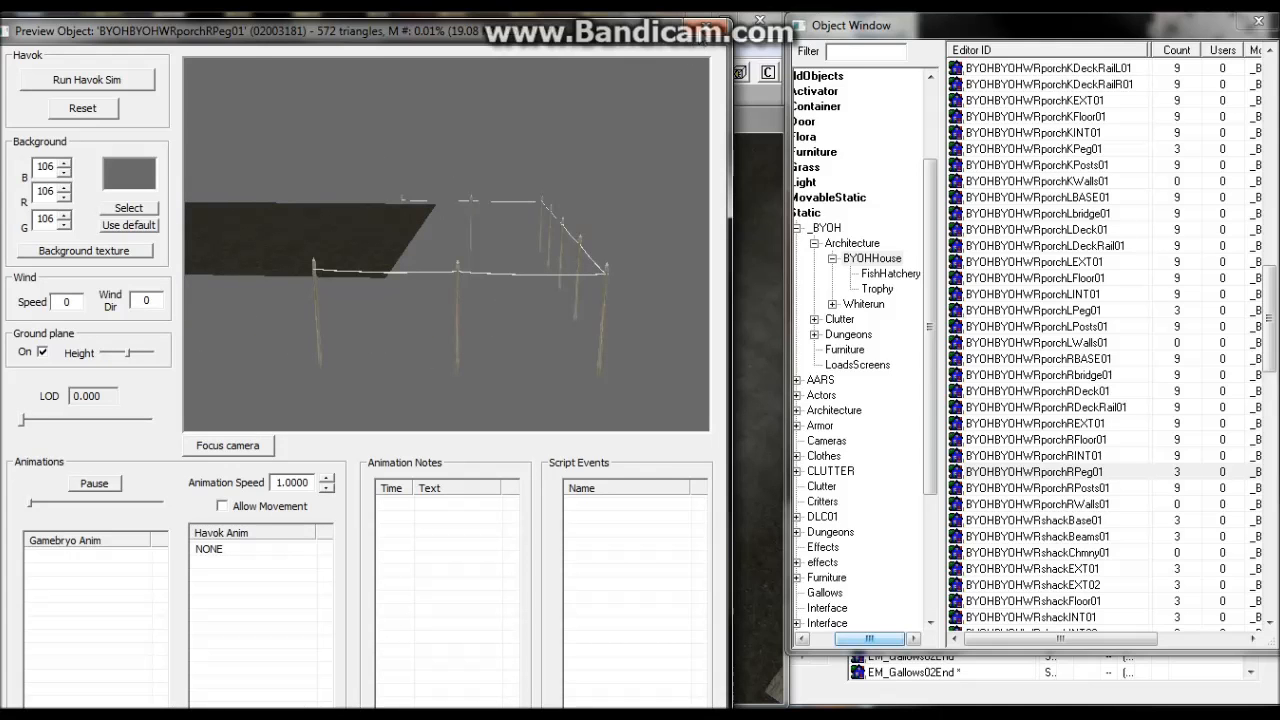
pyautogui.click(710, 28)
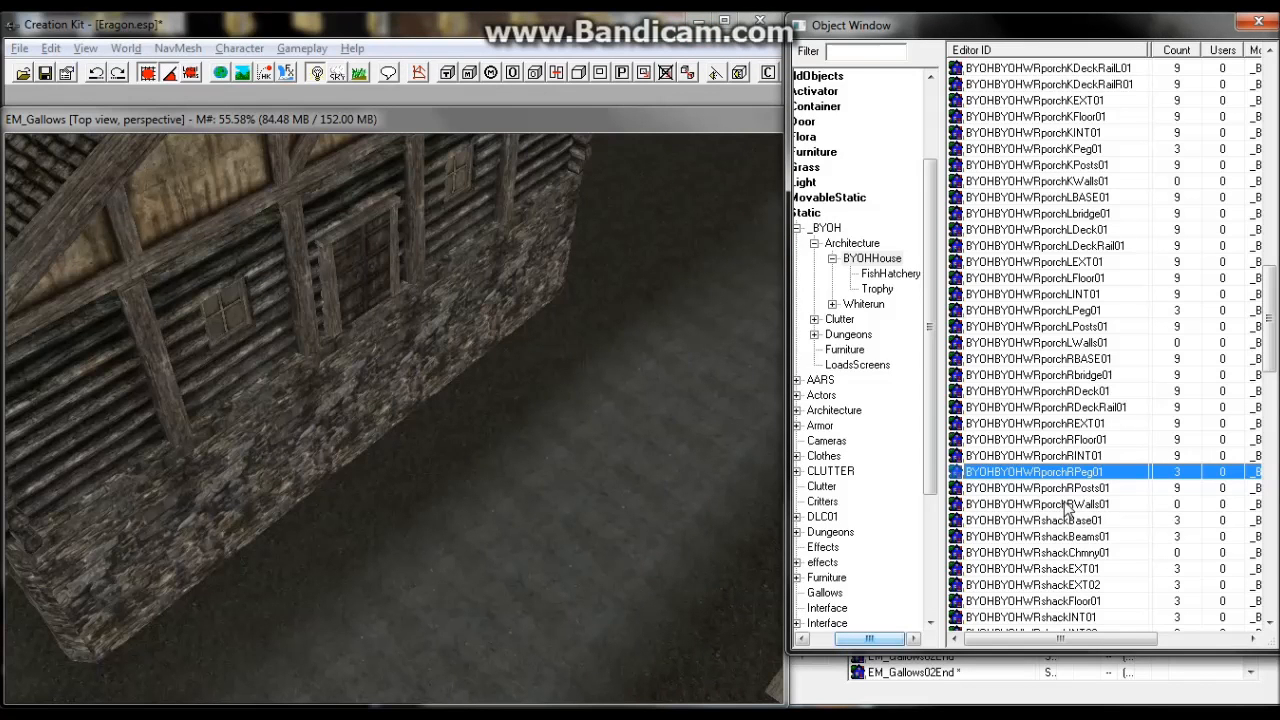
# Look further through the BYOHHouse pieces and filter them by "porch".
pyautogui.scroll(-4, 1068, 508)
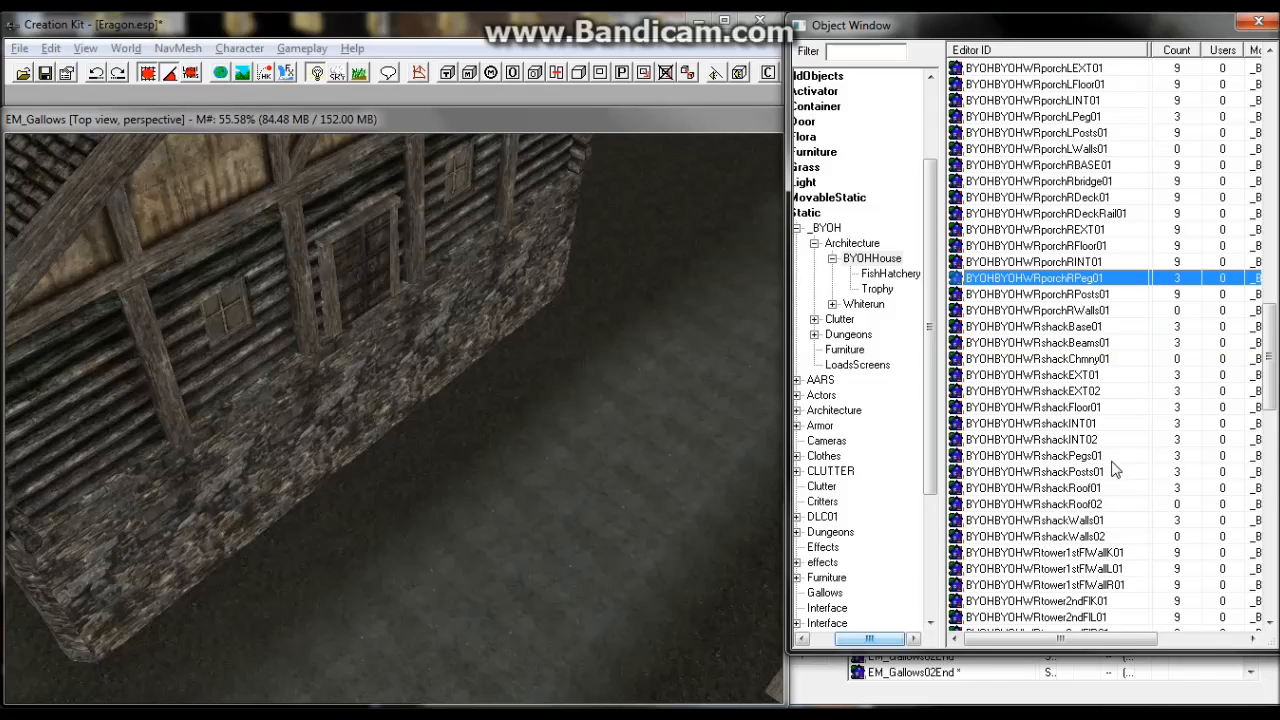
pyautogui.scroll(-6, 1093, 487)
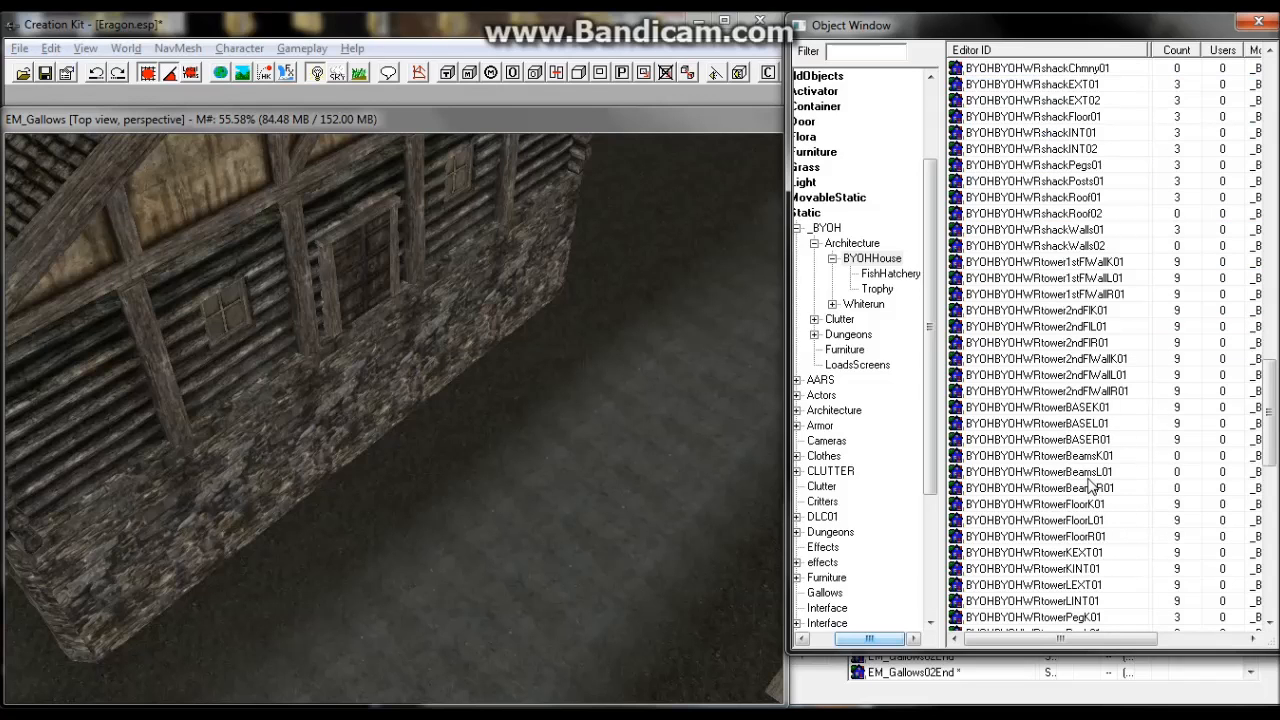
pyautogui.scroll(-9, 1093, 487)
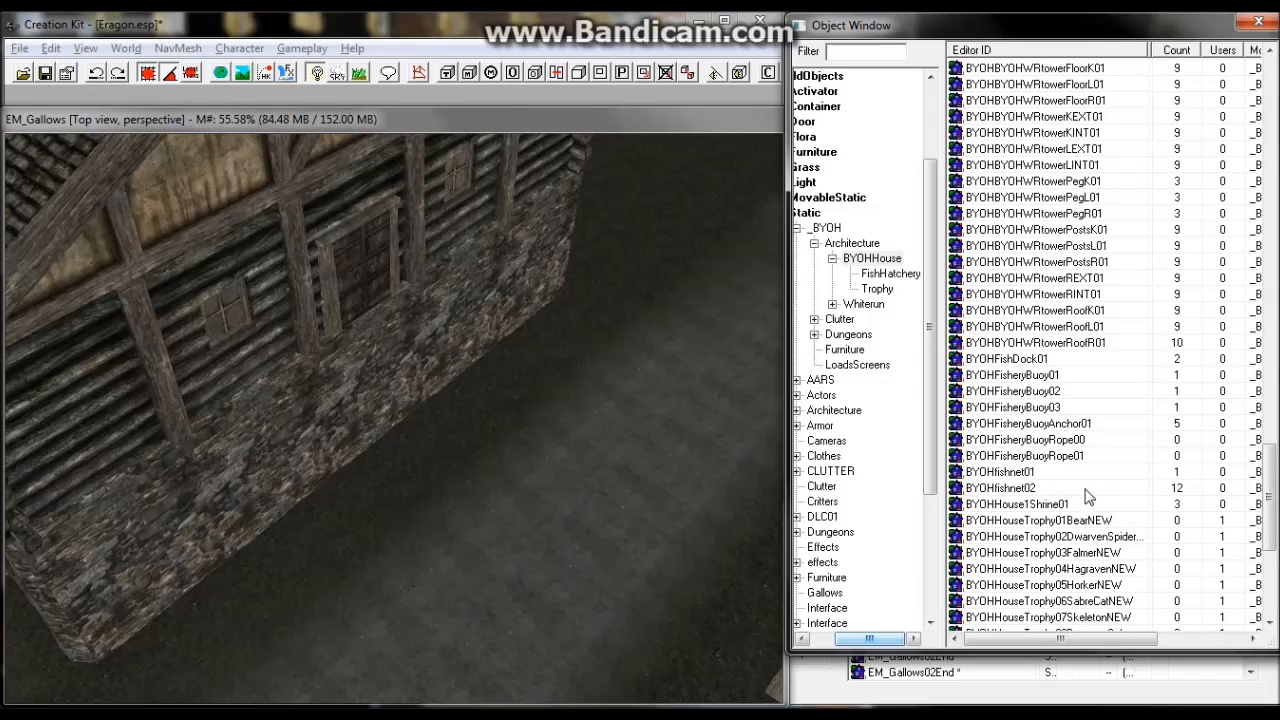
pyautogui.scroll(1, 1070, 491)
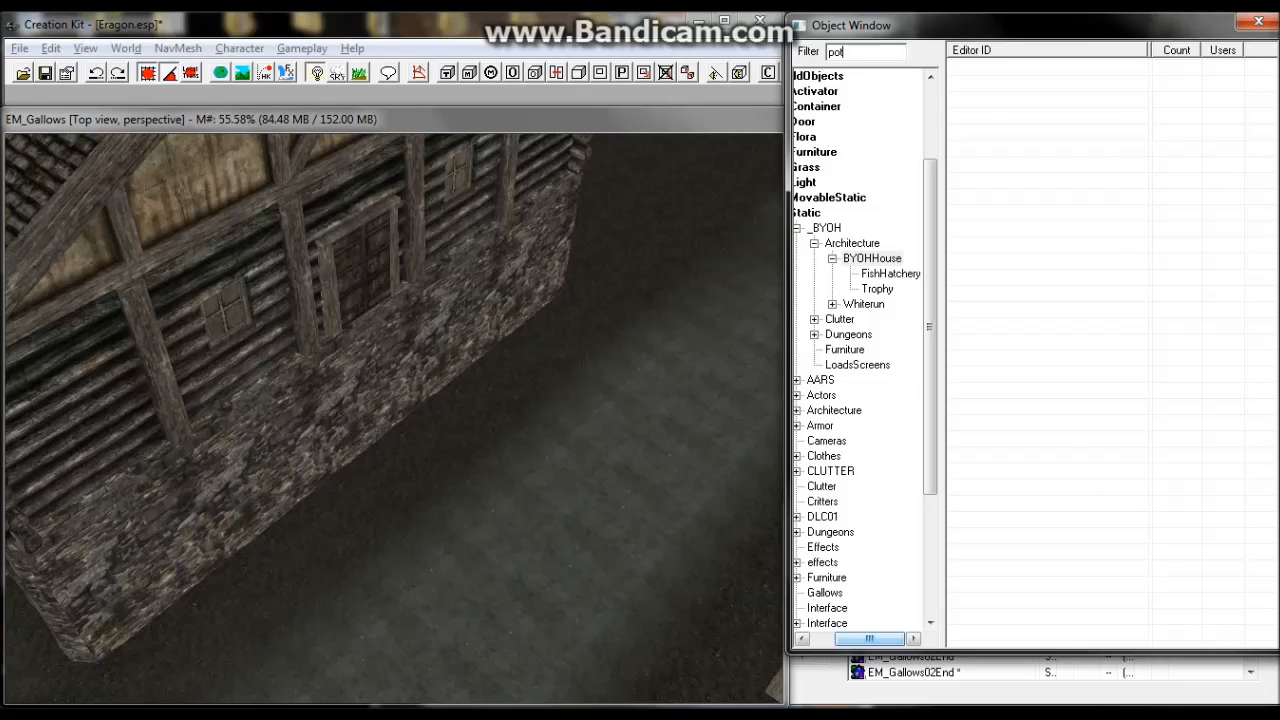
pyautogui.write('rch')
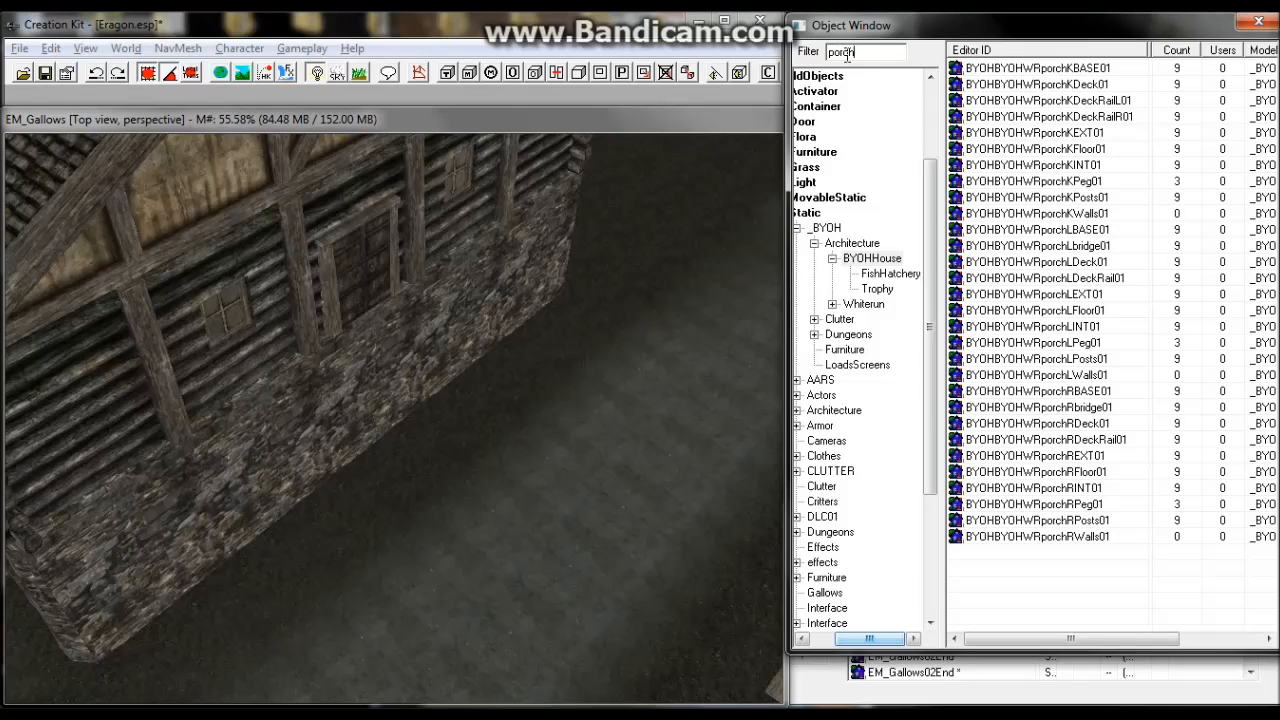
# Preview the model of BYOHBYOHWRporchLBASE01 and close the preview.
pyautogui.rightClick(1101, 234)
pyautogui.click(1040, 327)
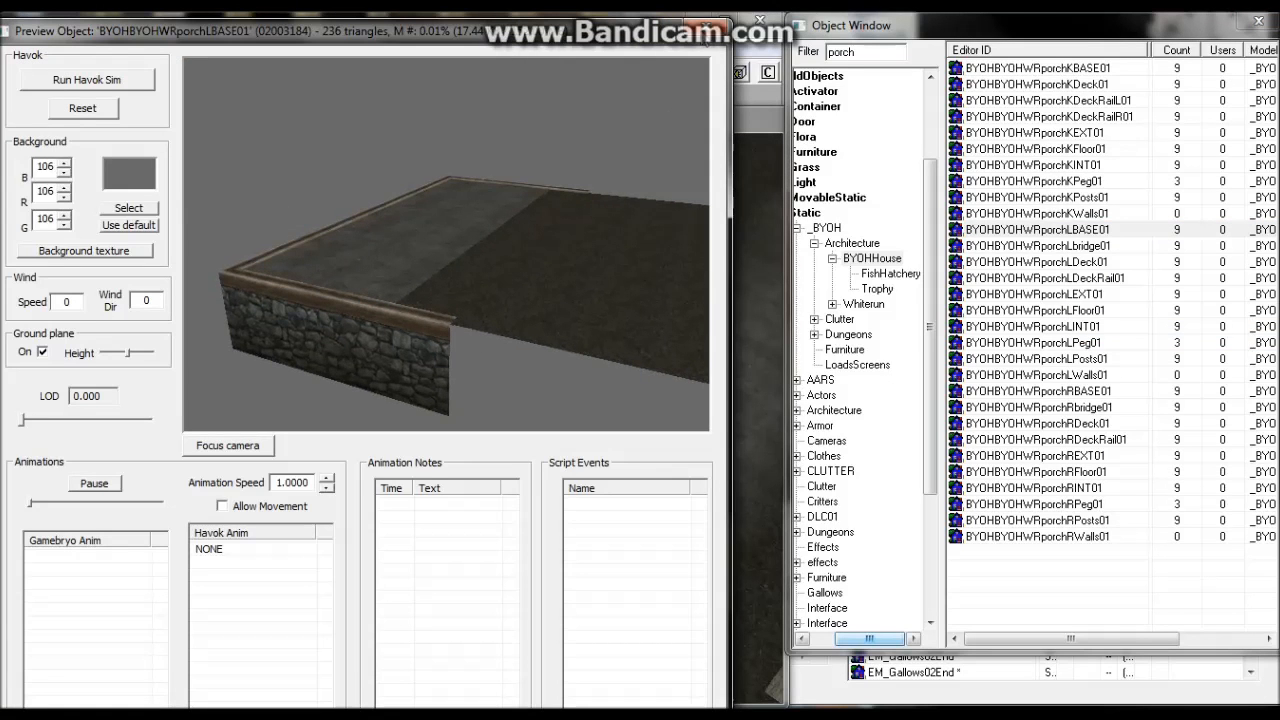
pyautogui.click(710, 27)
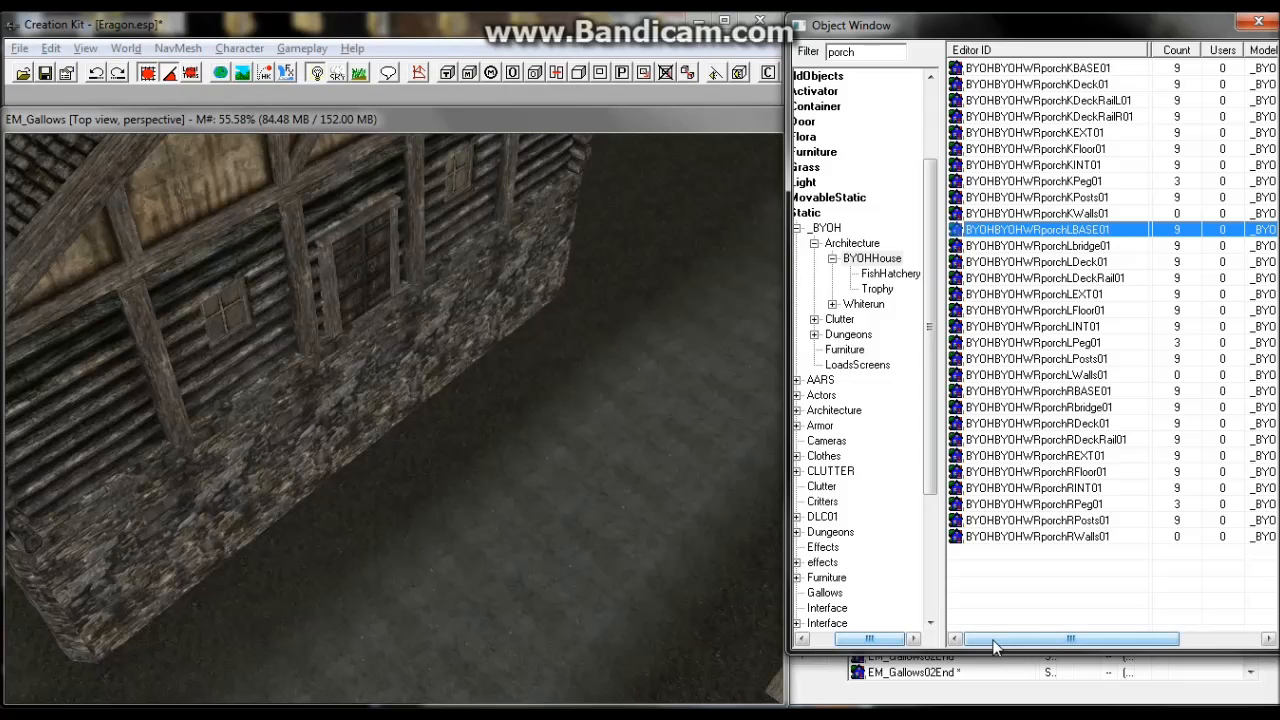
# Collapse the _BYOH, Farmhouse and WhiteRun categories and expand Riften under the static Architecture objects.
pyautogui.moveTo(893, 641); pyautogui.dragTo(868, 641)
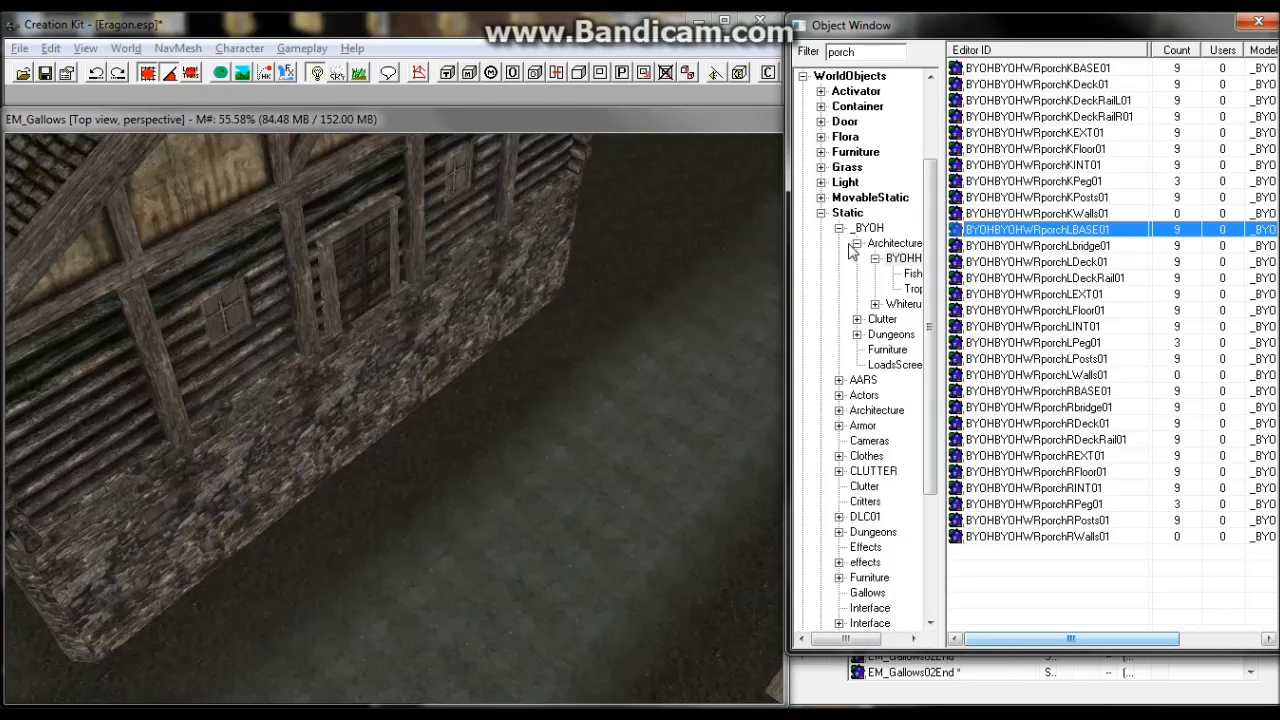
pyautogui.click(839, 229)
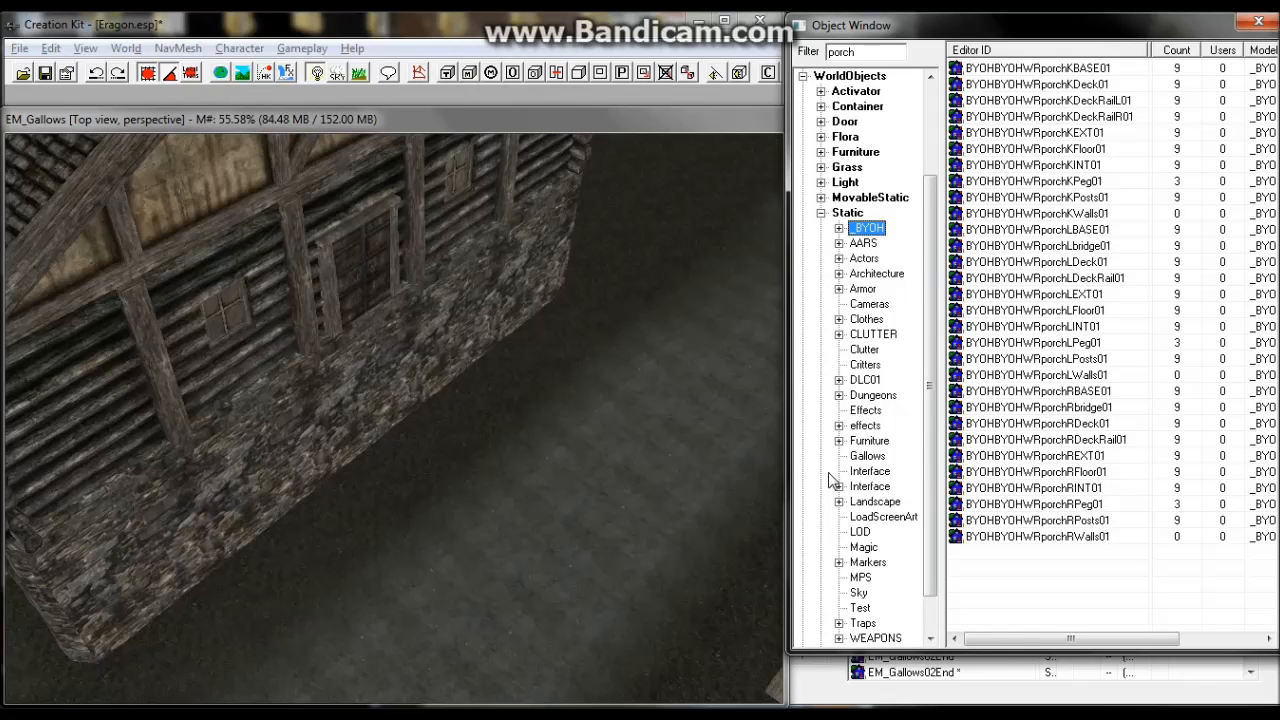
pyautogui.scroll(-1, 933, 468)
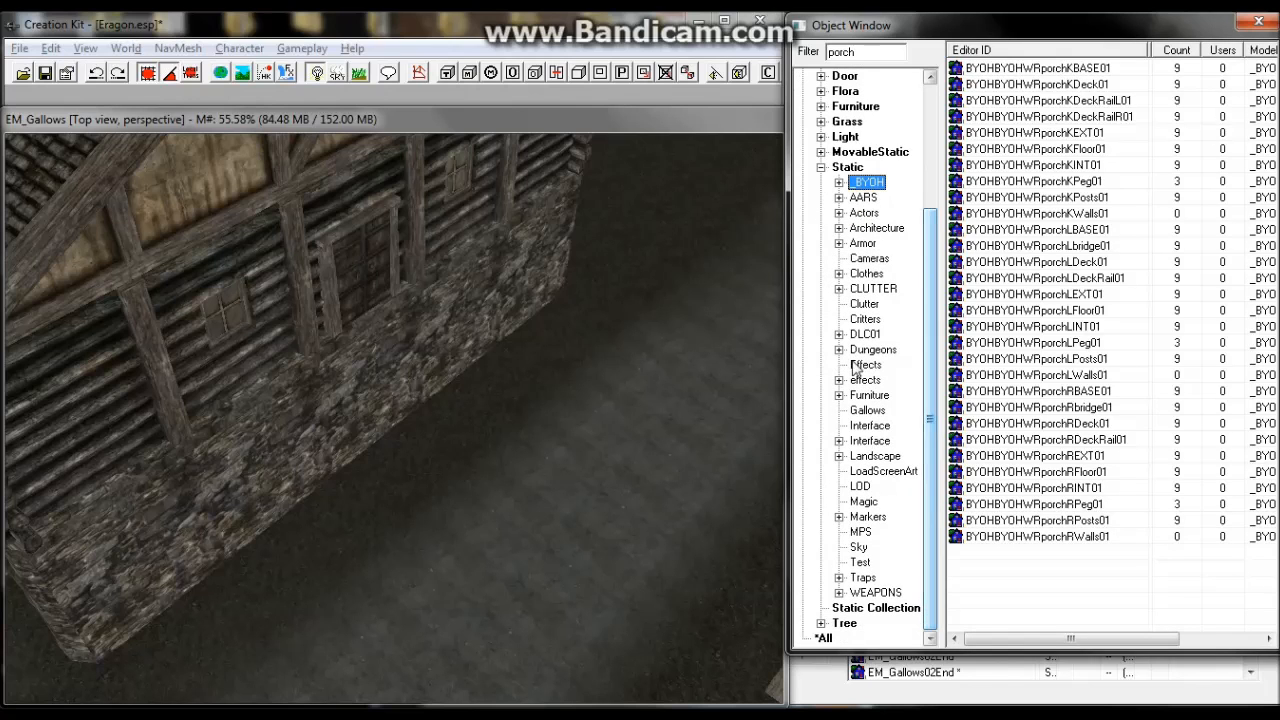
pyautogui.click(839, 229)
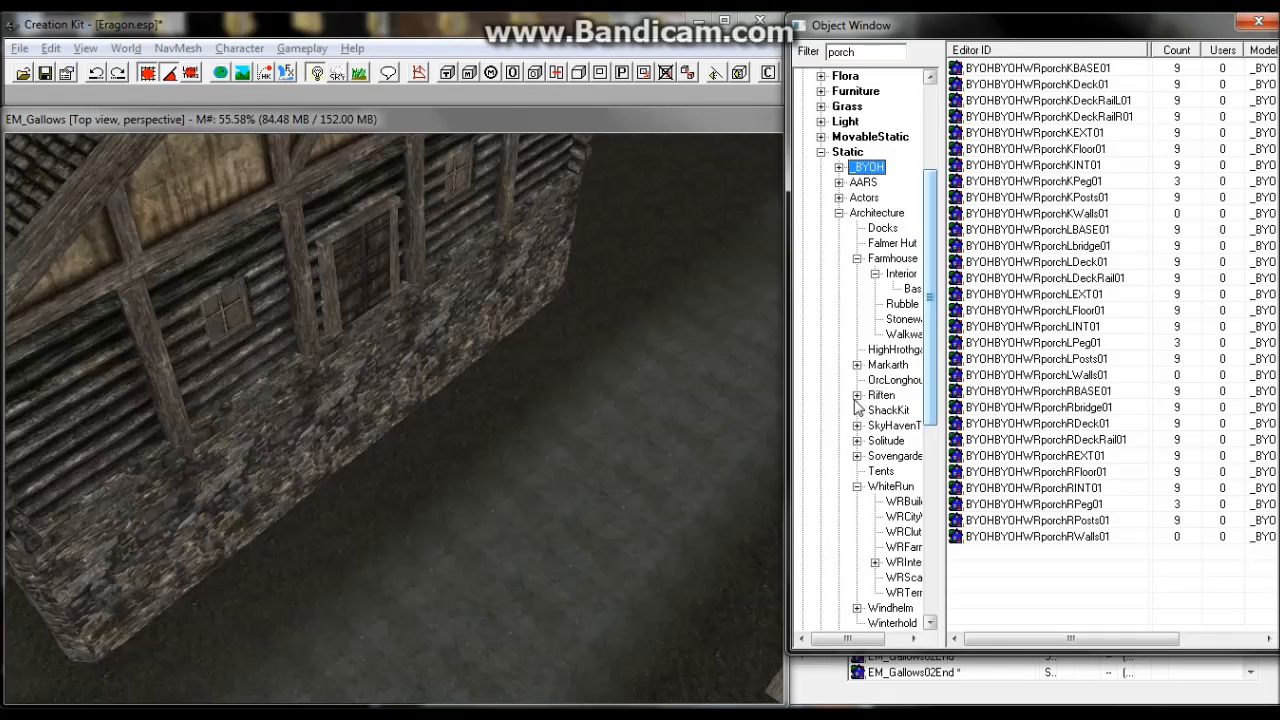
pyautogui.click(857, 258)
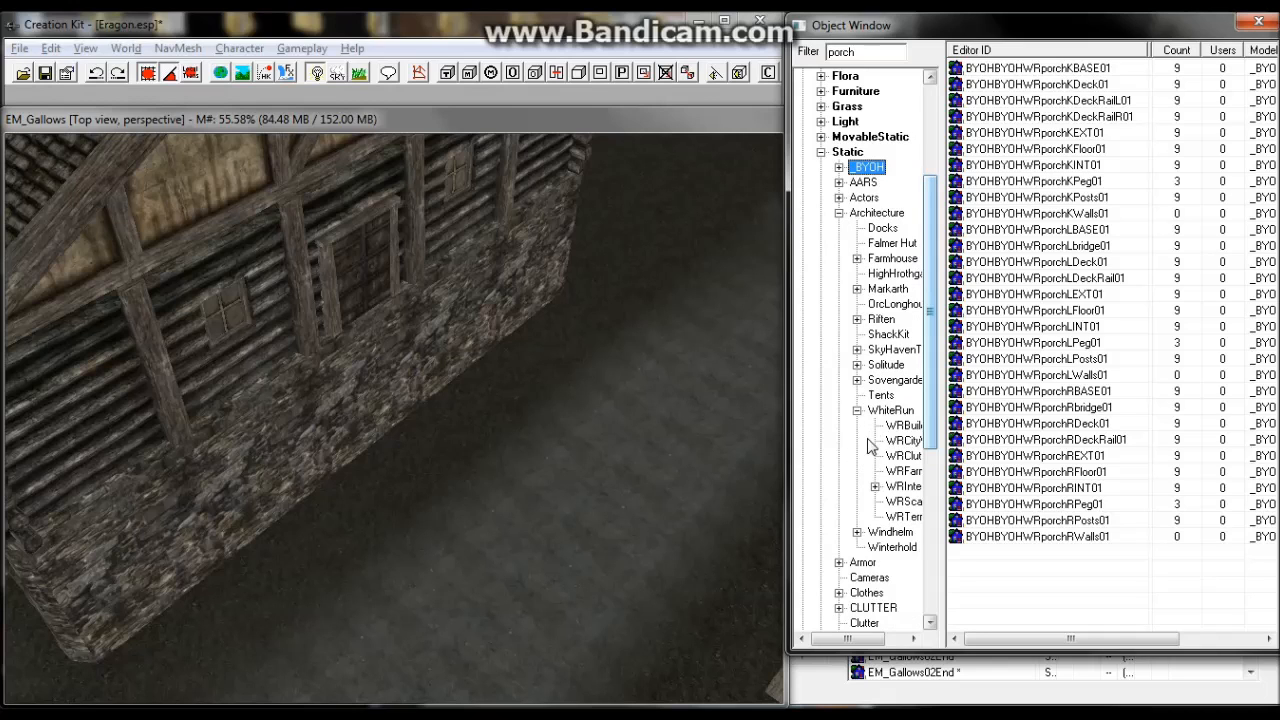
pyautogui.click(857, 410)
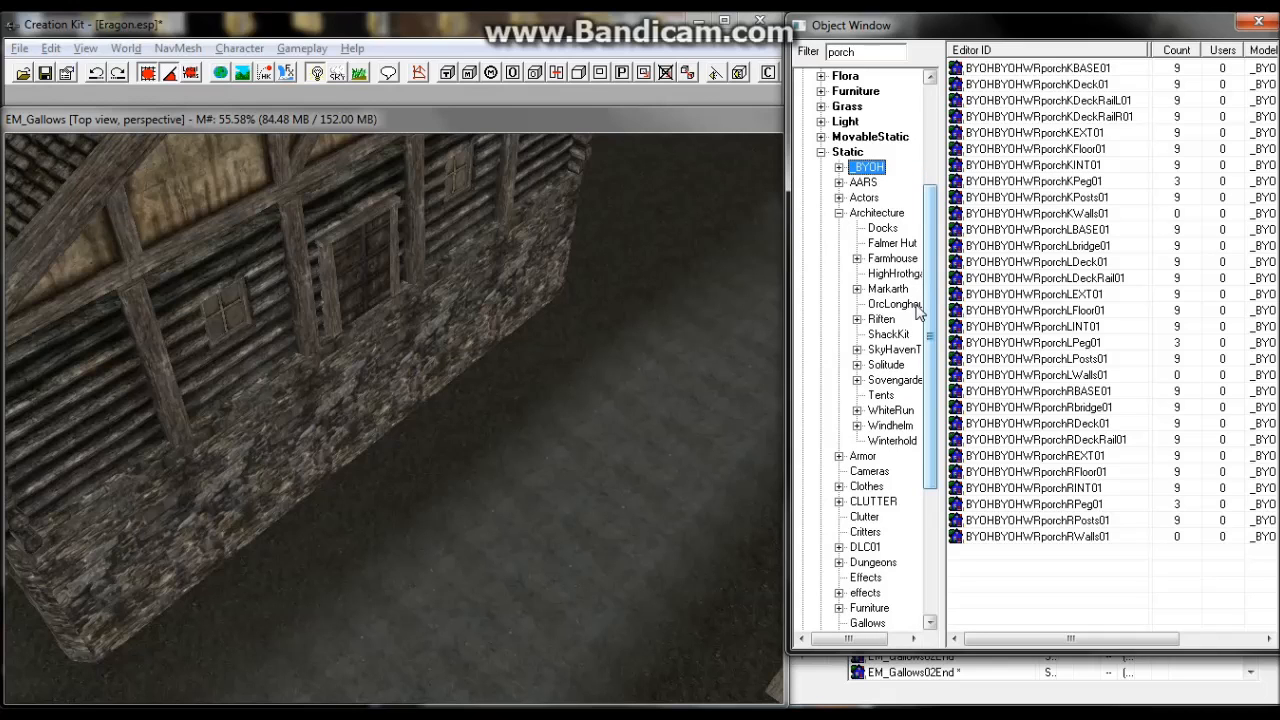
pyautogui.click(857, 319)
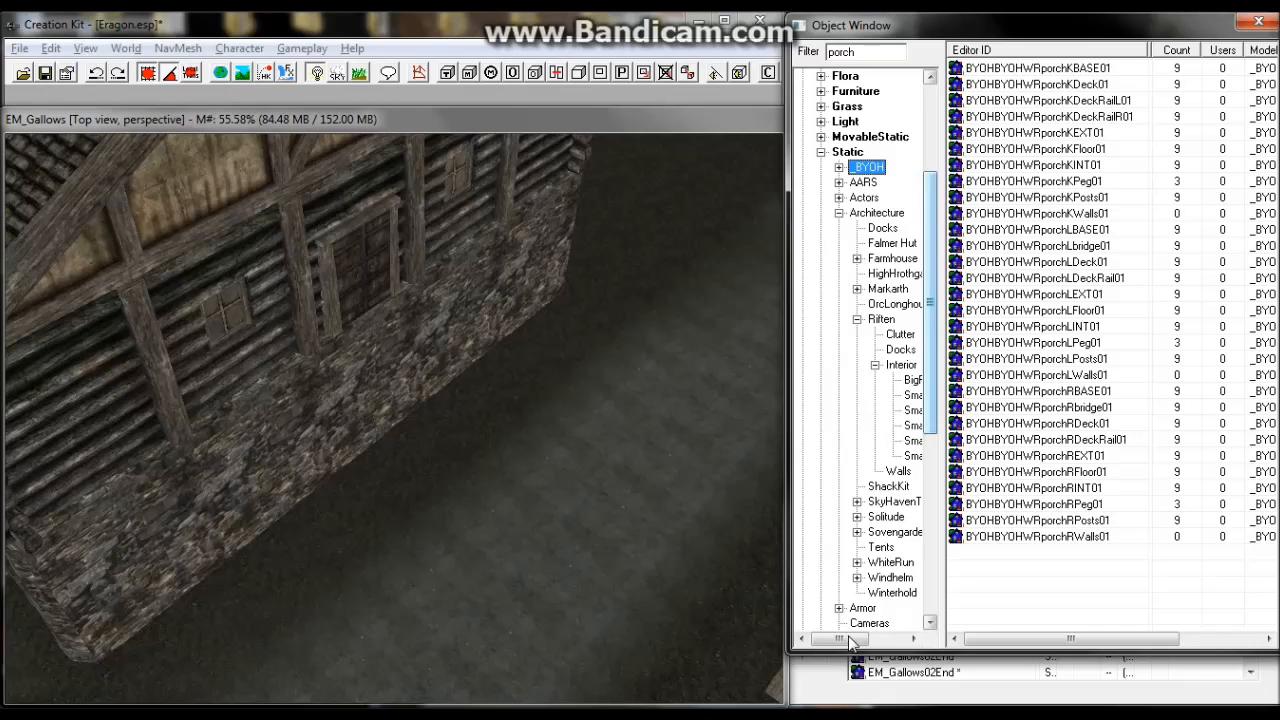
# List the small-room base pieces of the Riften interior category with the "porch" filter cleared.
pyautogui.moveTo(850, 641); pyautogui.dragTo(864, 642)
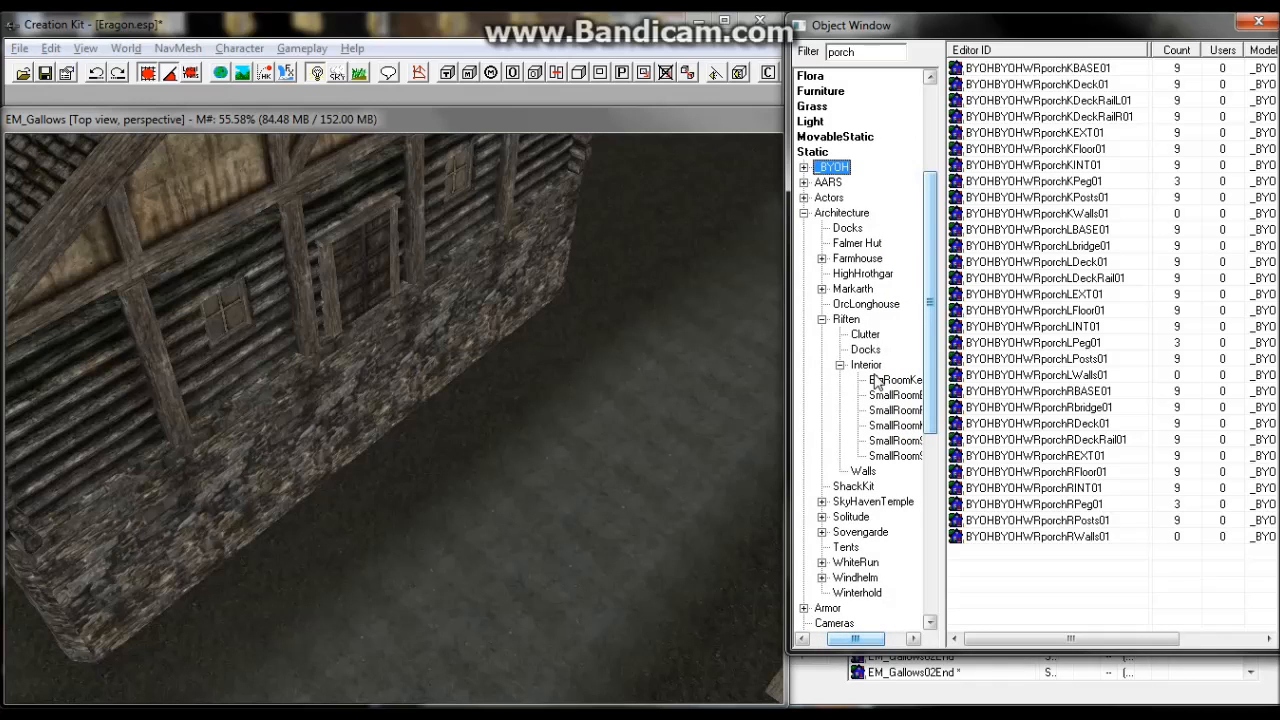
pyautogui.click(869, 366)
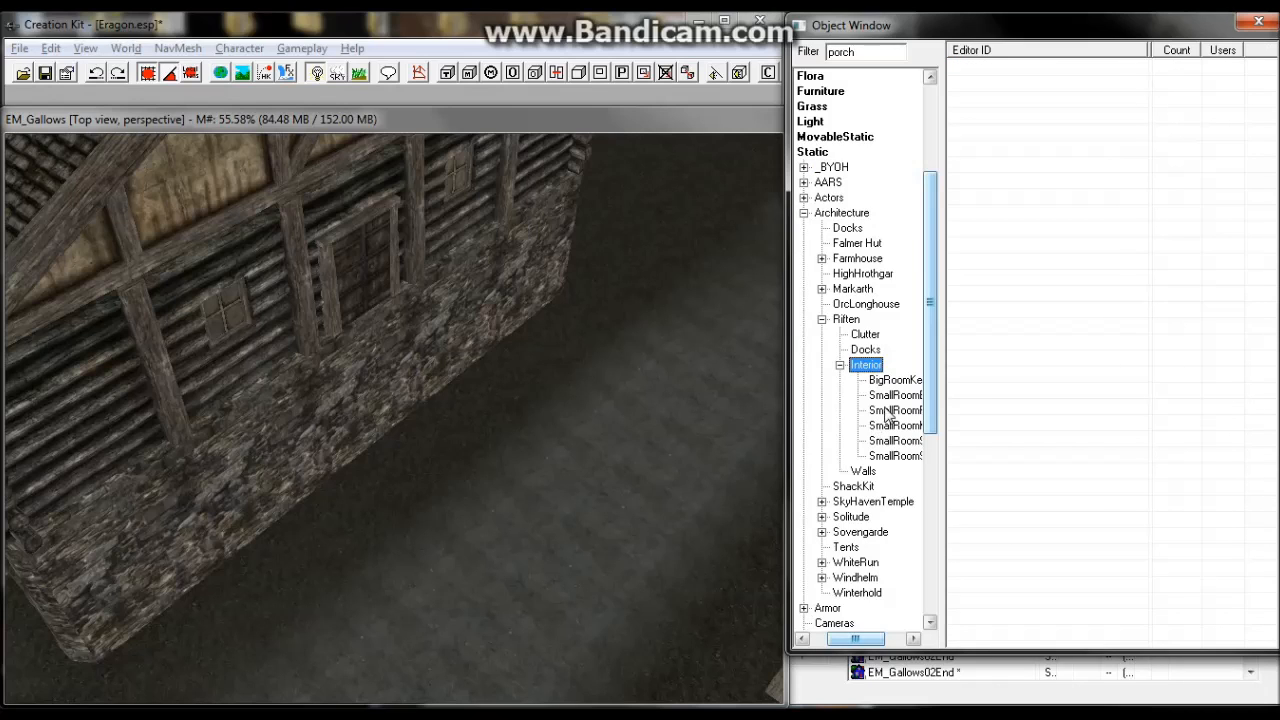
pyautogui.click(893, 397)
pyautogui.doubleClick(871, 50)
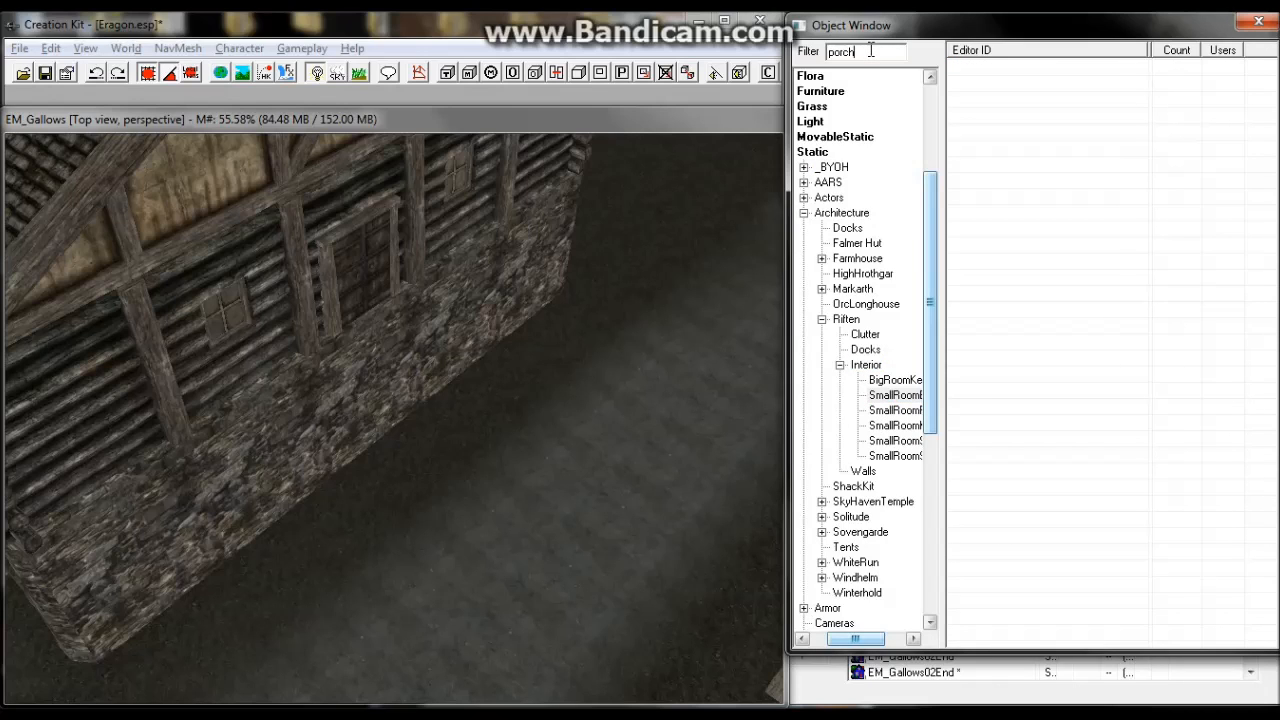
pyautogui.press('BackSpace')
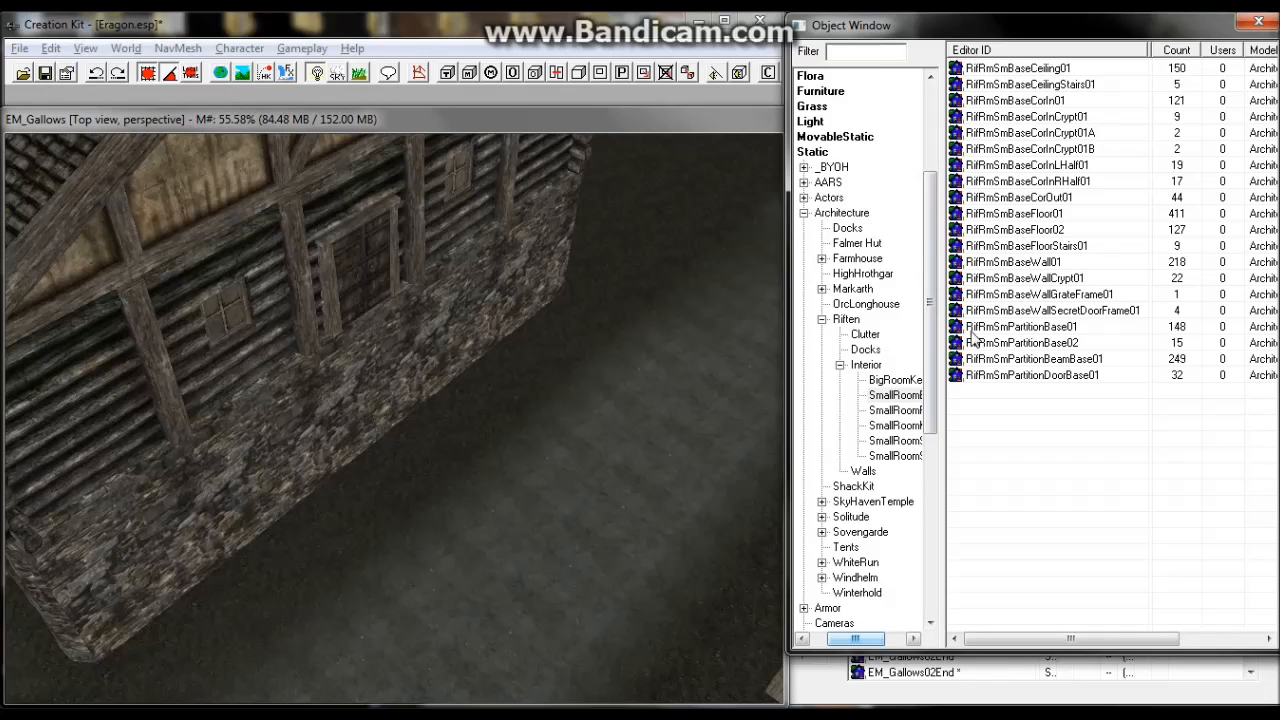
# List the SmallRoomFirst pieces of the Riften interior category and preview the model of RifRmSmFirstMidOpen01, closing the preview.
pyautogui.moveTo(858, 642); pyautogui.dragTo(874, 642)
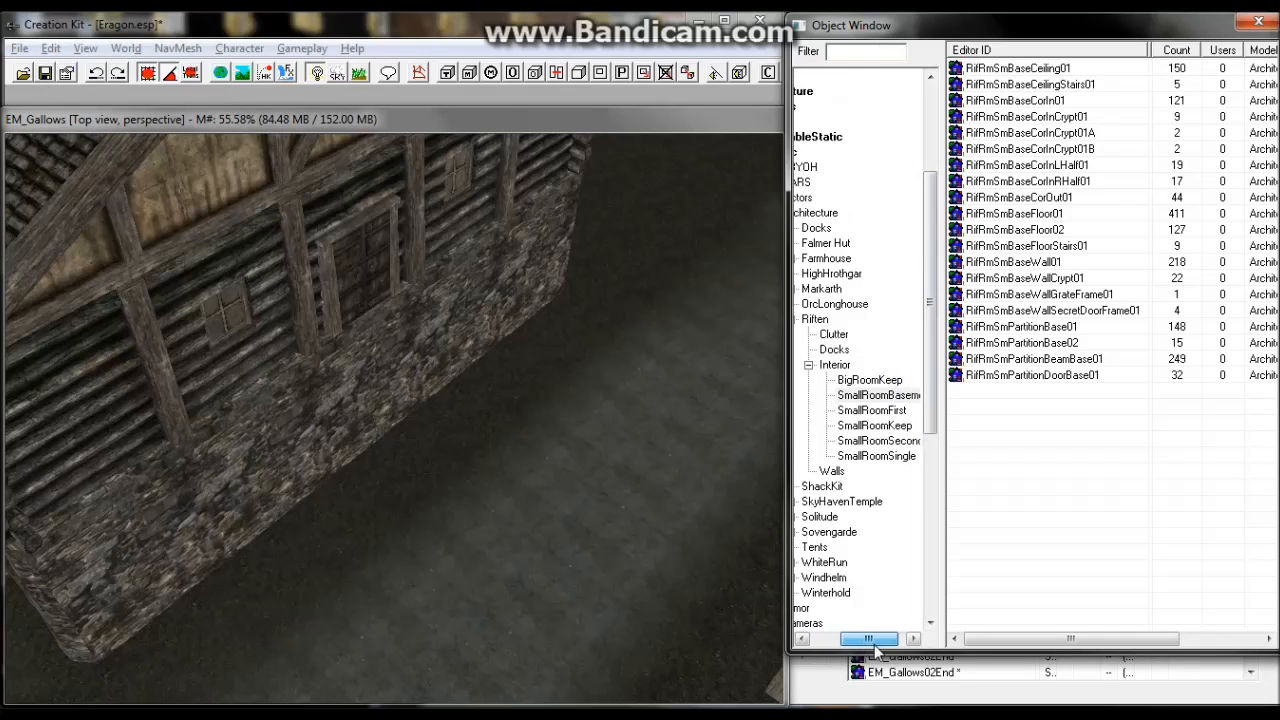
pyautogui.click(872, 411)
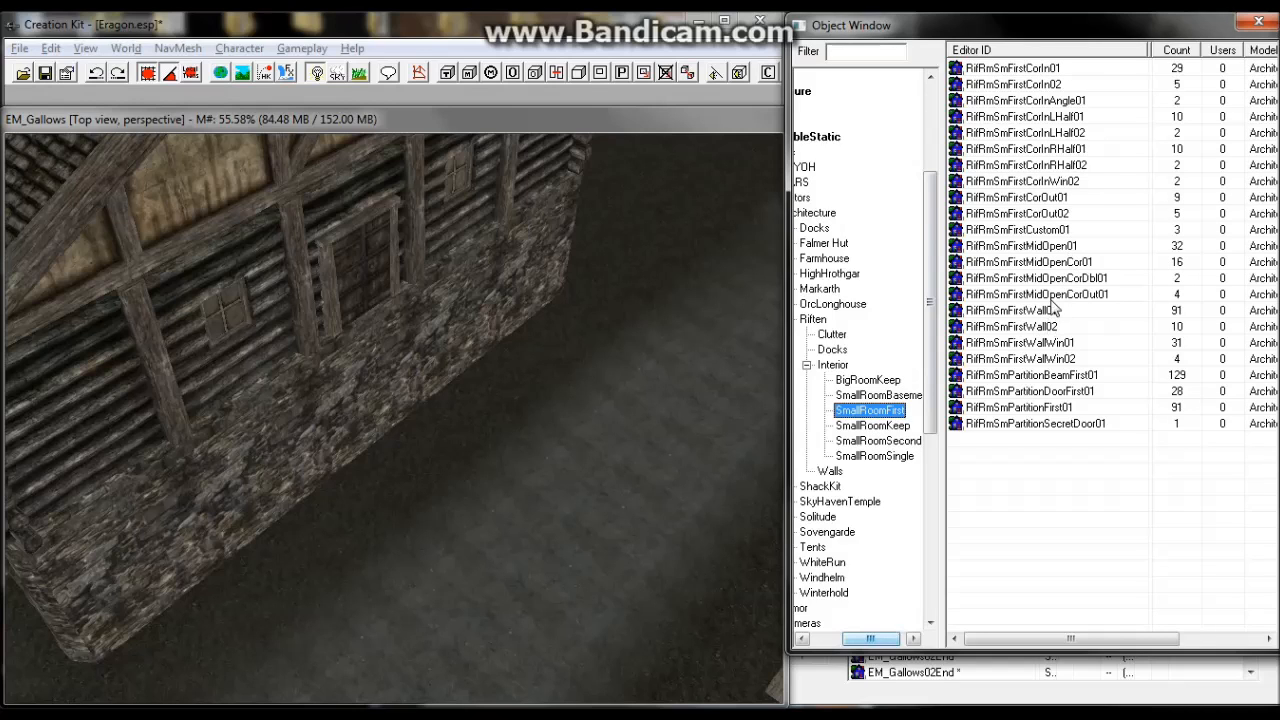
pyautogui.rightClick(1040, 250)
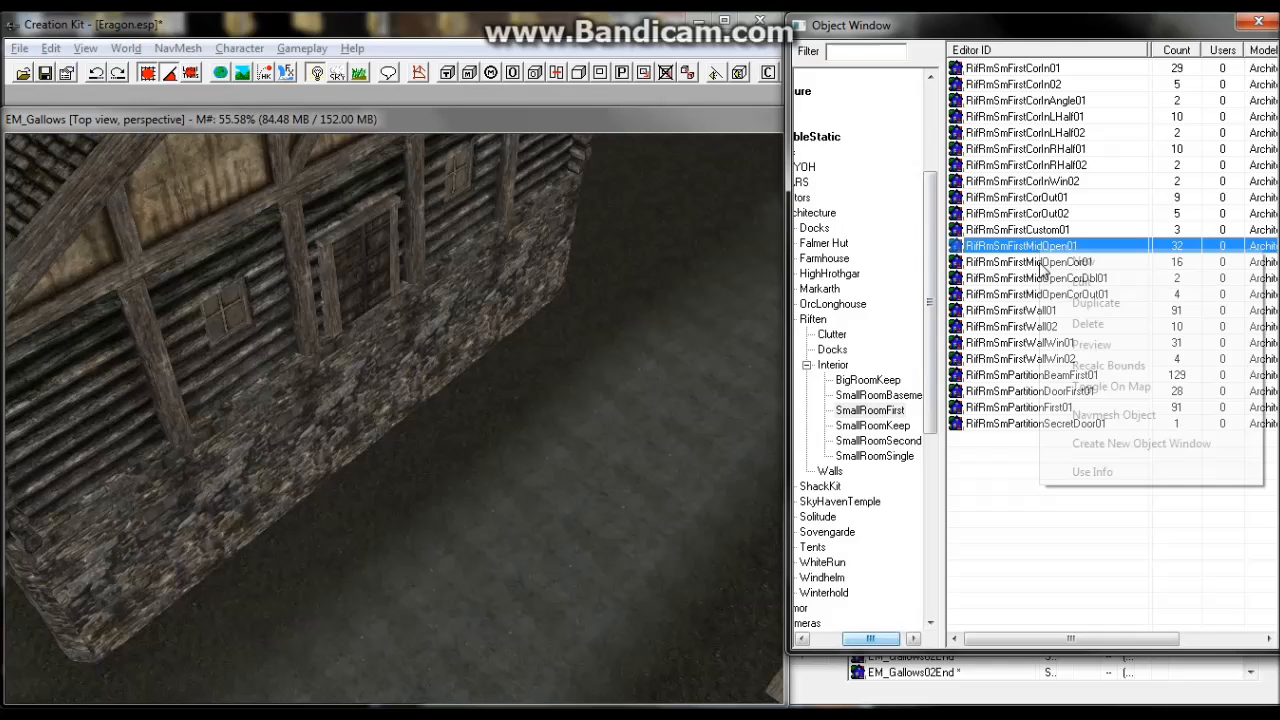
pyautogui.click(1090, 340)
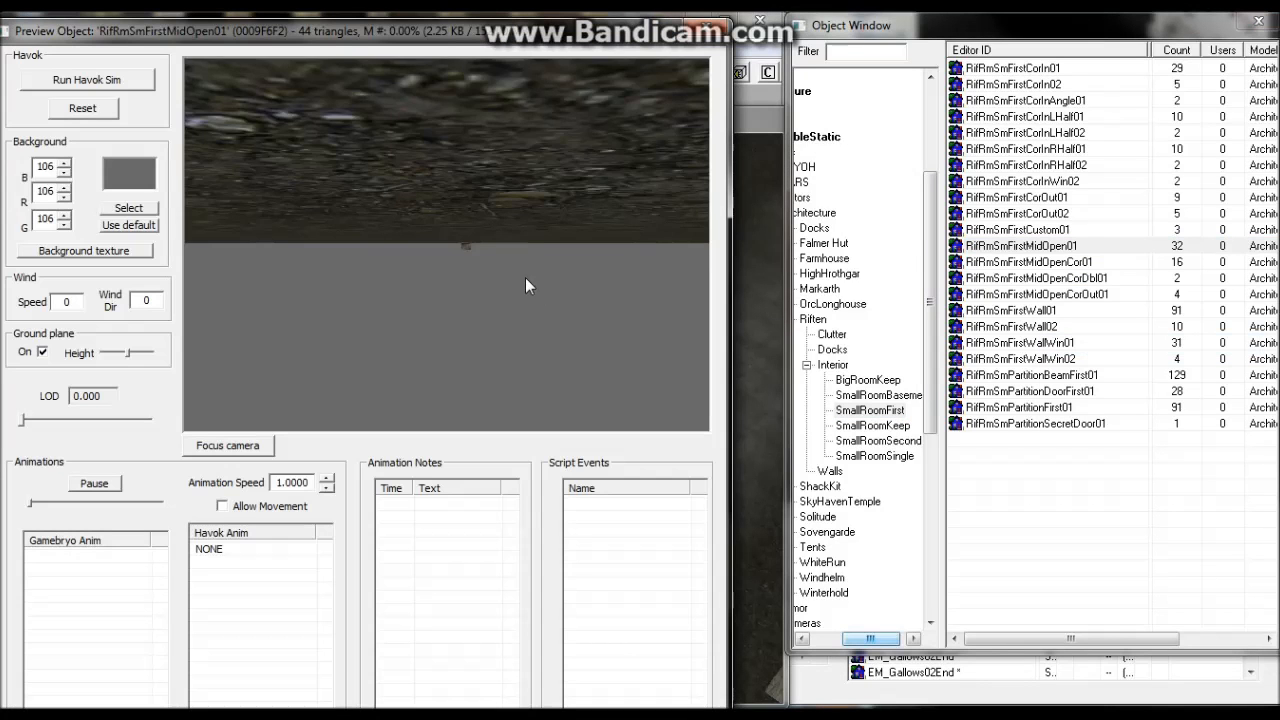
pyautogui.scroll(-5, 523, 274)
pyautogui.moveTo(517, 252)
pyautogui.mouseDown()
pyautogui.moveTo(467, 304)
pyautogui.moveTo(483, 290)
pyautogui.mouseUp()
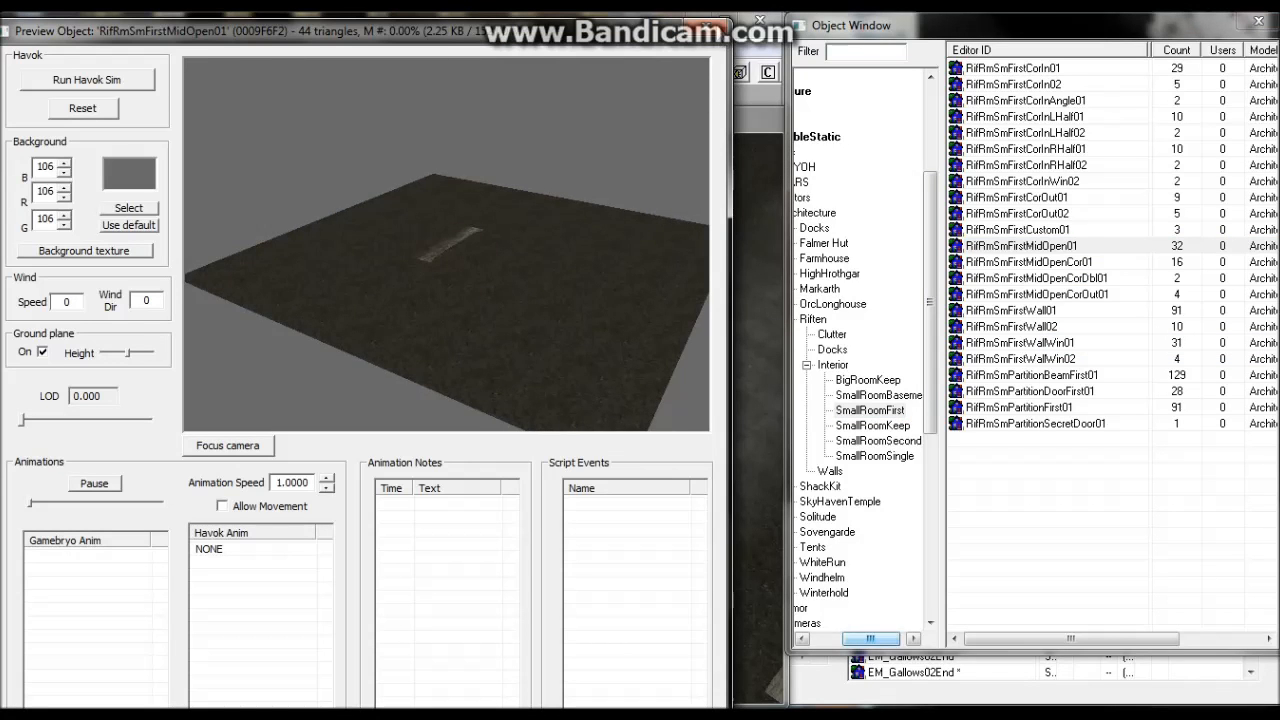
pyautogui.click(714, 29)
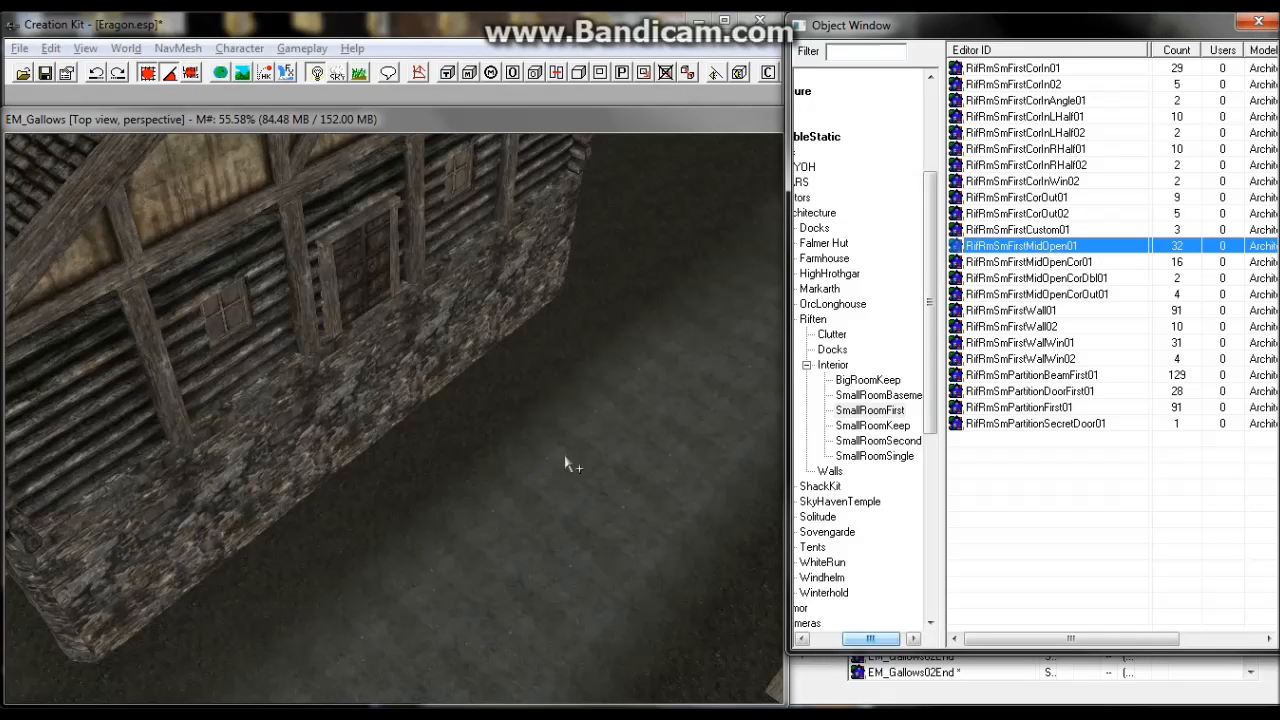
# Place the RifRmSmFirstMidOpen01 beam and the RifRmSmFirstMidOpenCor01 corner piece on the ground in front of the house.
pyautogui.moveTo(565, 457); pyautogui.dragTo(566, 457)
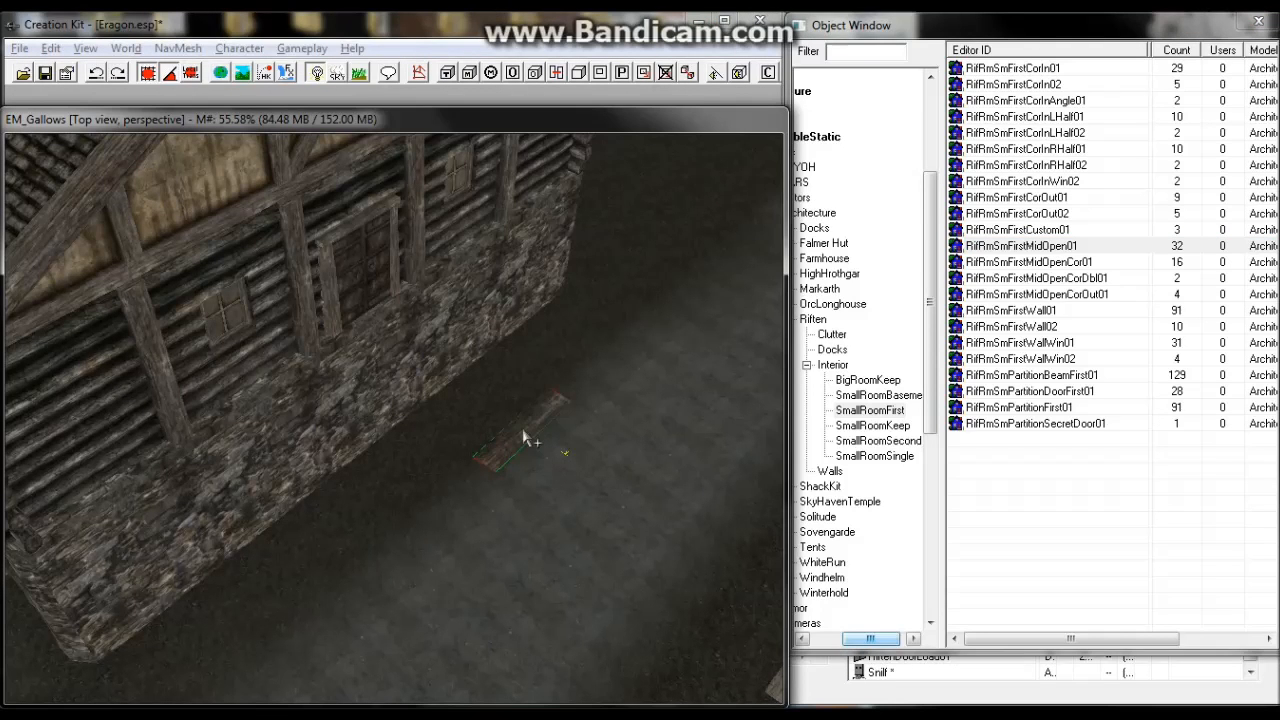
pyautogui.moveTo(523, 430); pyautogui.dragTo(668, 332)
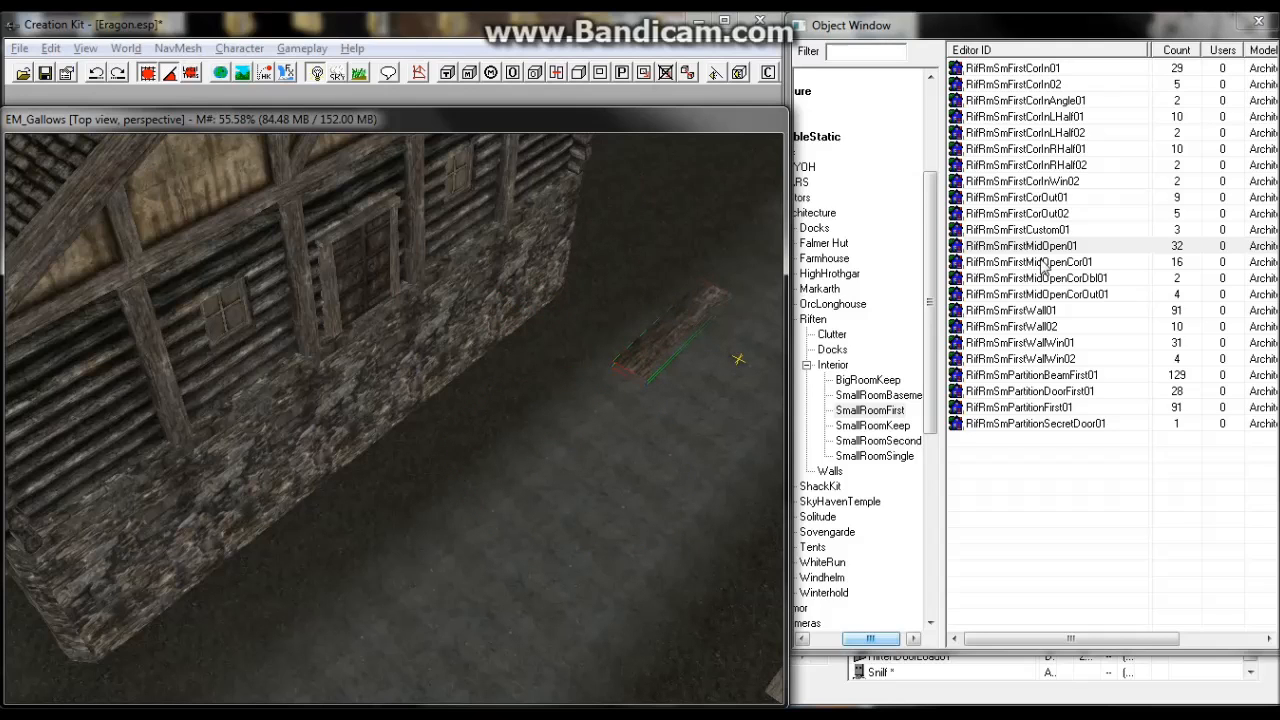
pyautogui.moveTo(1042, 265); pyautogui.dragTo(646, 377)
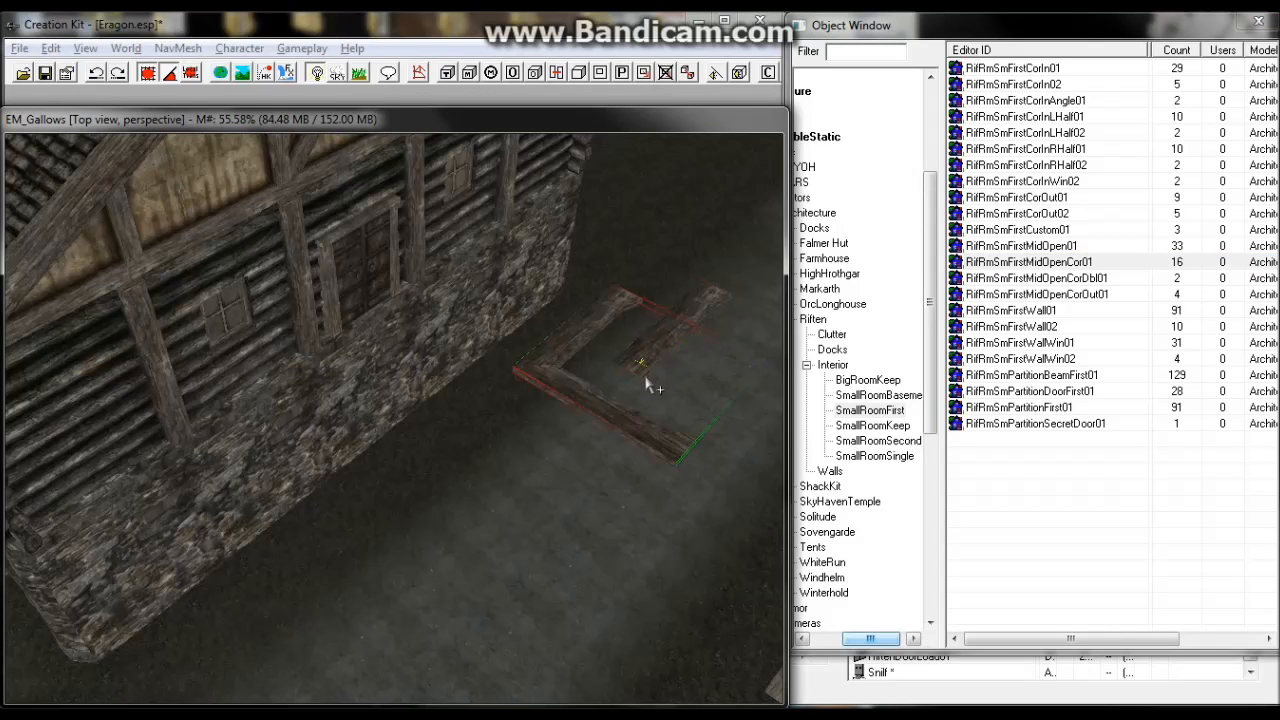
# Preview the model of RifRmSmFirstMidOpenCorDbl01 and close the preview.
pyautogui.rightClick(1070, 282)
pyautogui.click(1110, 376)
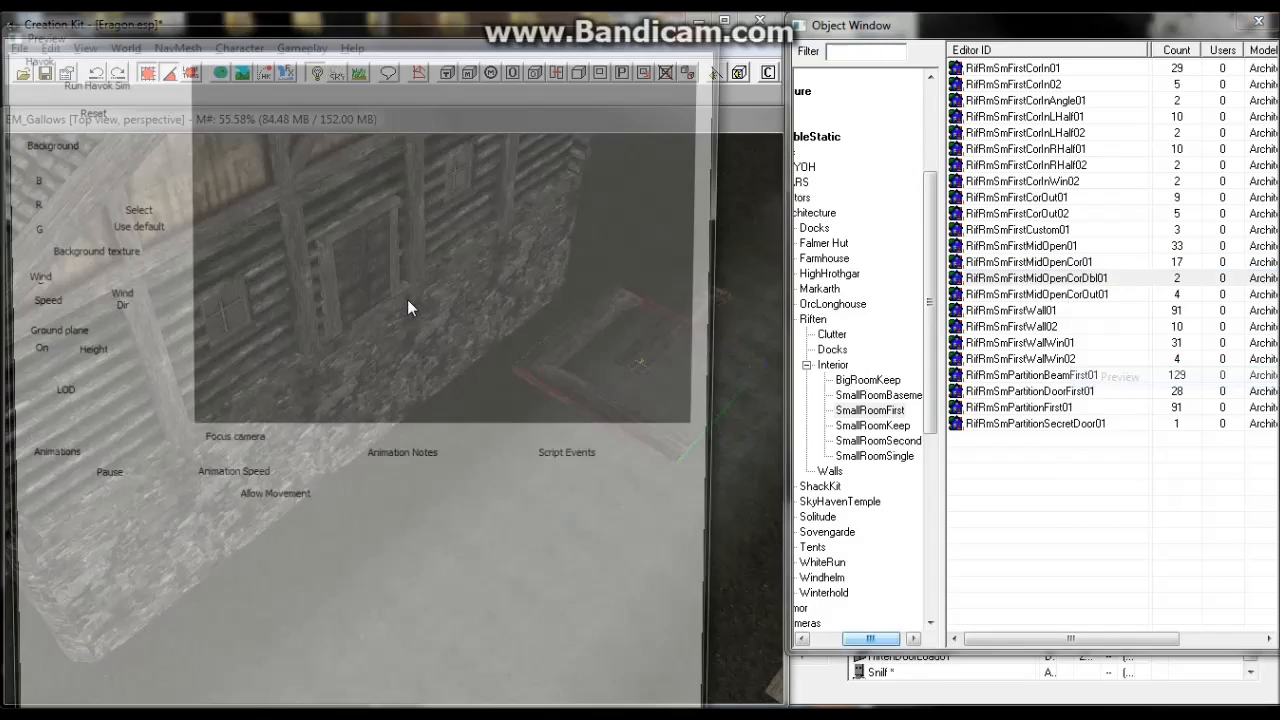
pyautogui.keyDown('shift'); pyautogui.moveTo(476, 261); pyautogui.dragTo(411, 377, button='middle'); pyautogui.keyUp('shift')
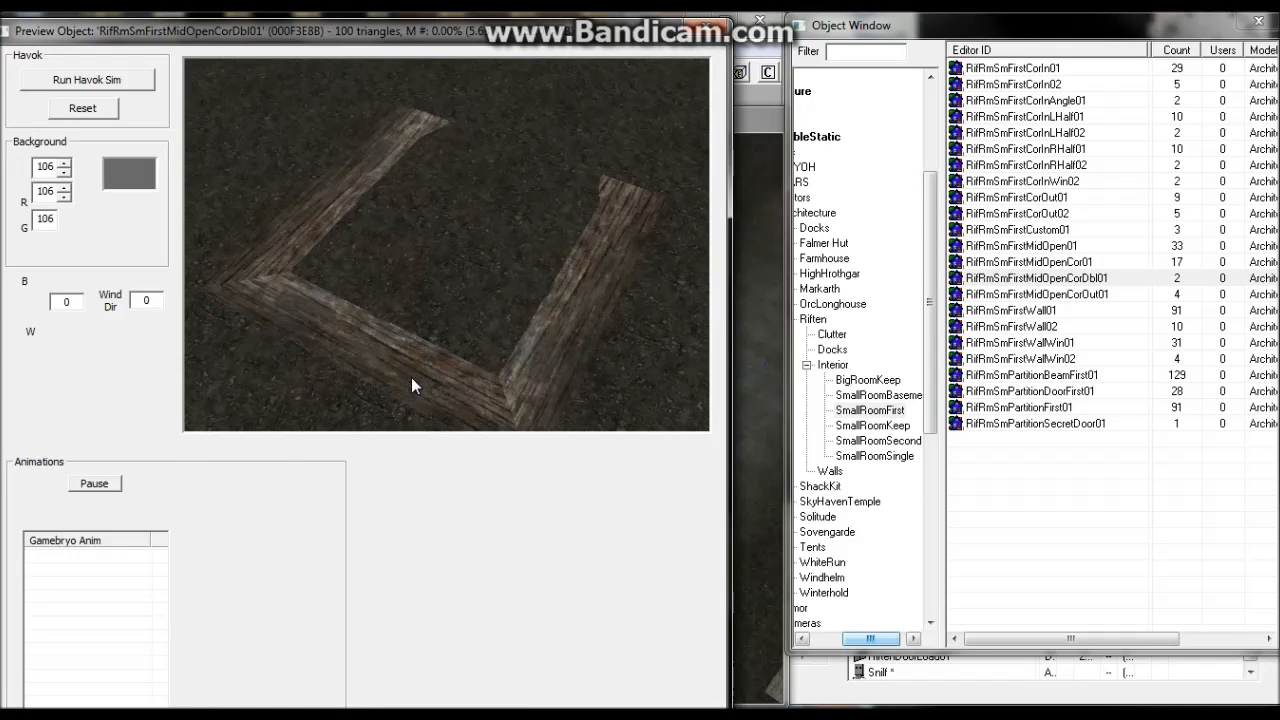
pyautogui.click(706, 28)
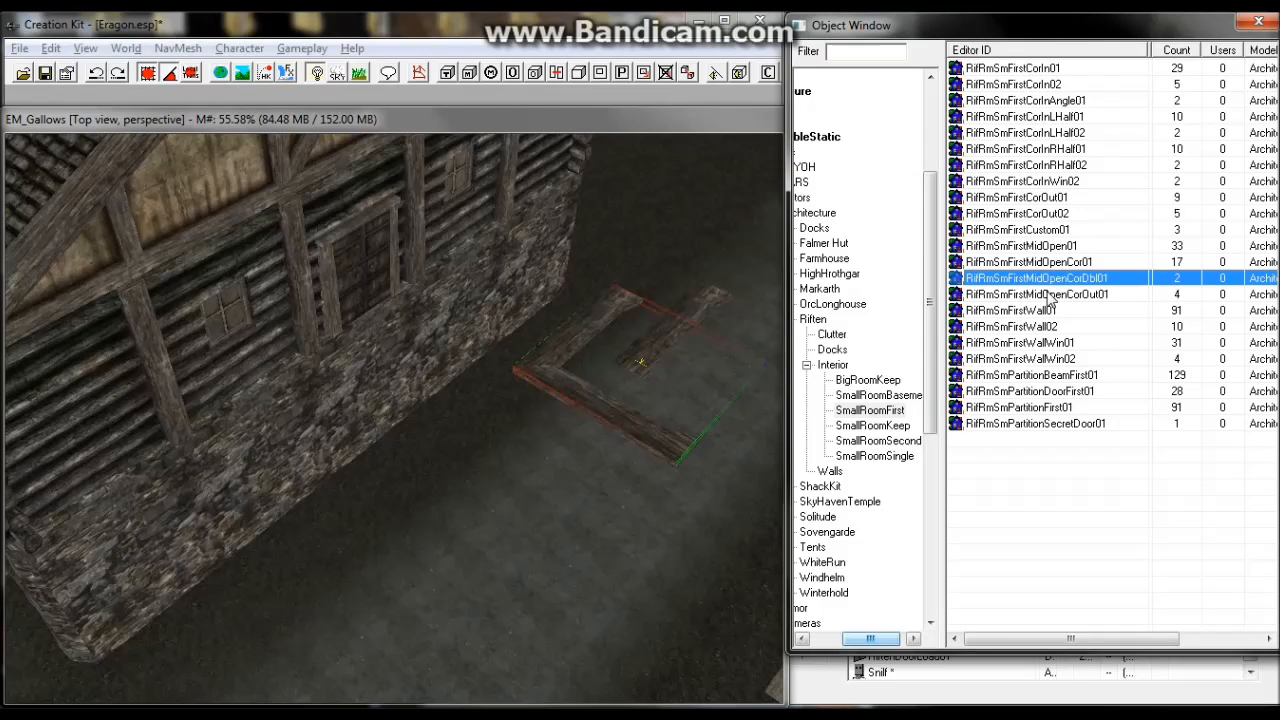
# Place the RifRmSmFirstMidOpenCorOut01 piece on the ground just beyond the end of the corner beam.
pyautogui.click(1050, 298)
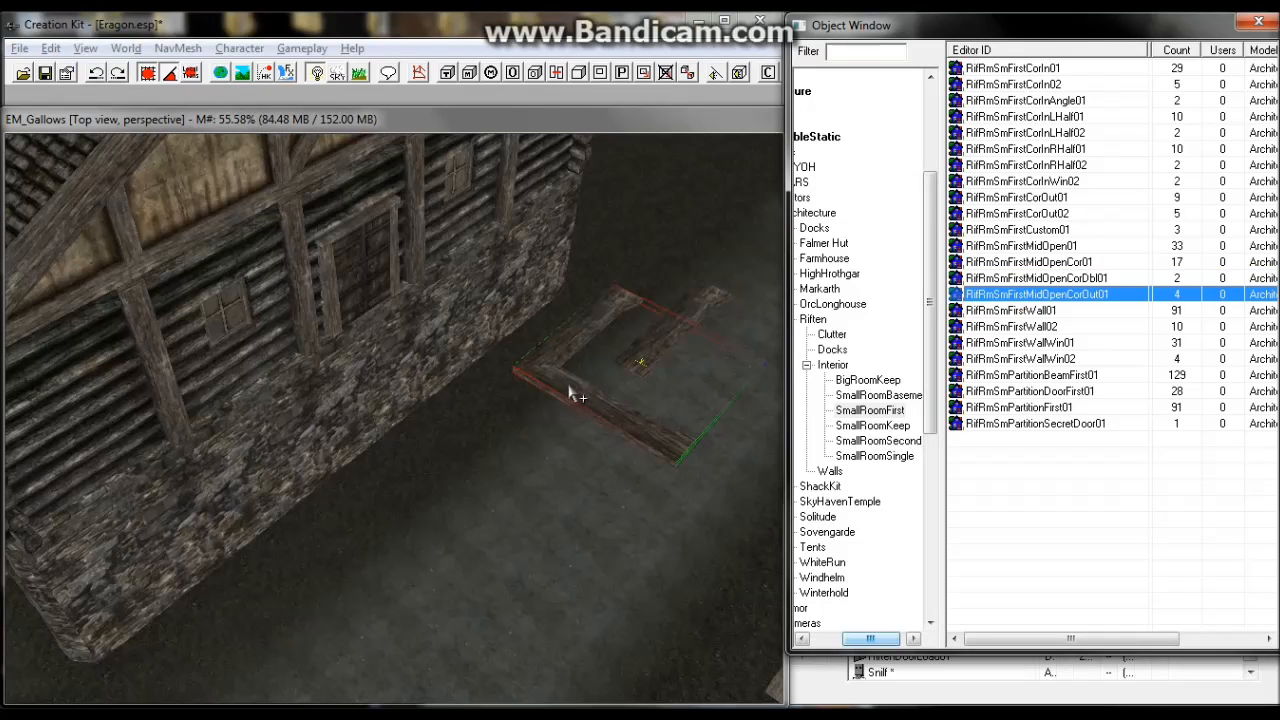
pyautogui.click(716, 303)
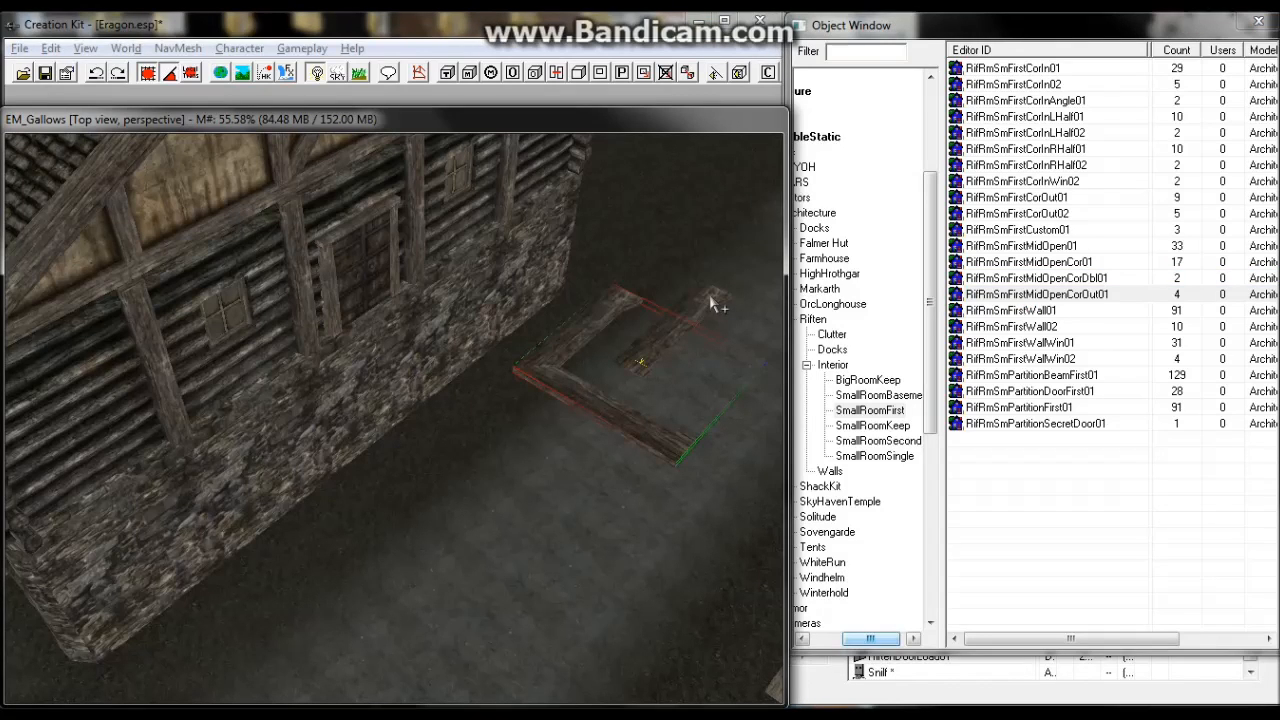
pyautogui.click(712, 299)
pyautogui.moveTo(625, 285); pyautogui.dragTo(628, 252)
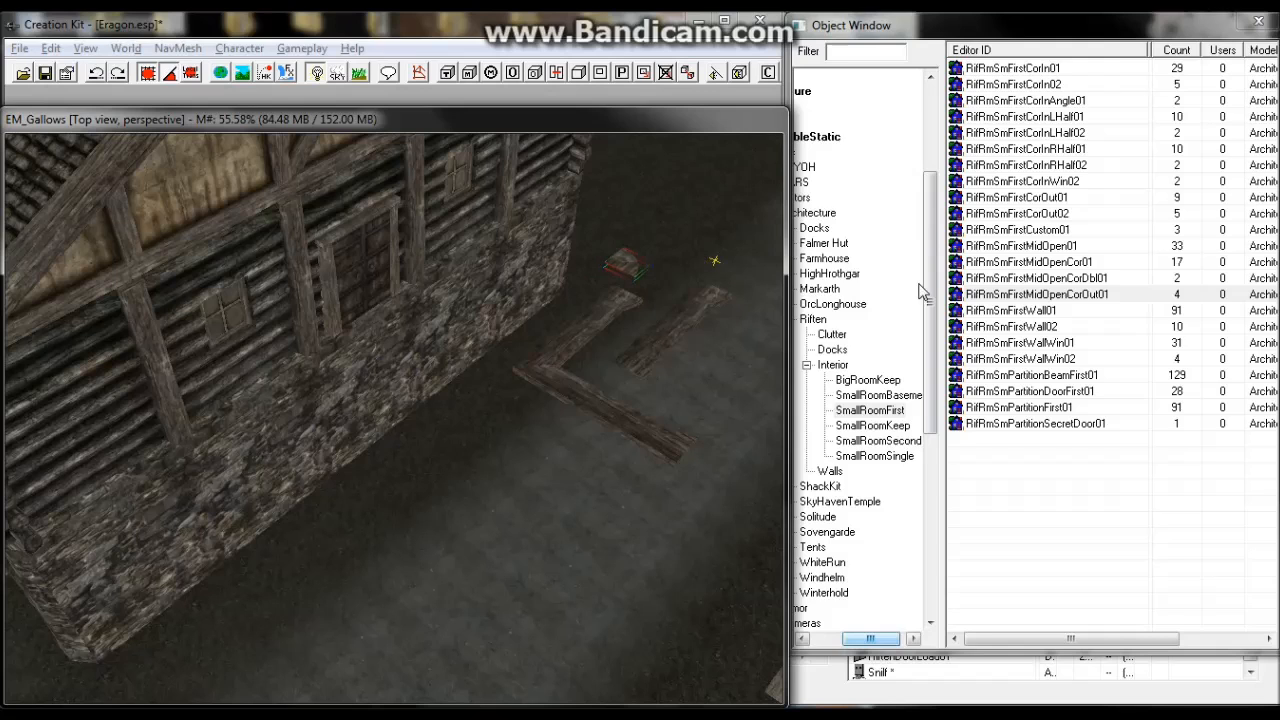
# Place the RifRmSmSecondFloor01 floor piece from the SmallRoomSecond category against the front wall of the house.
pyautogui.click(886, 446)
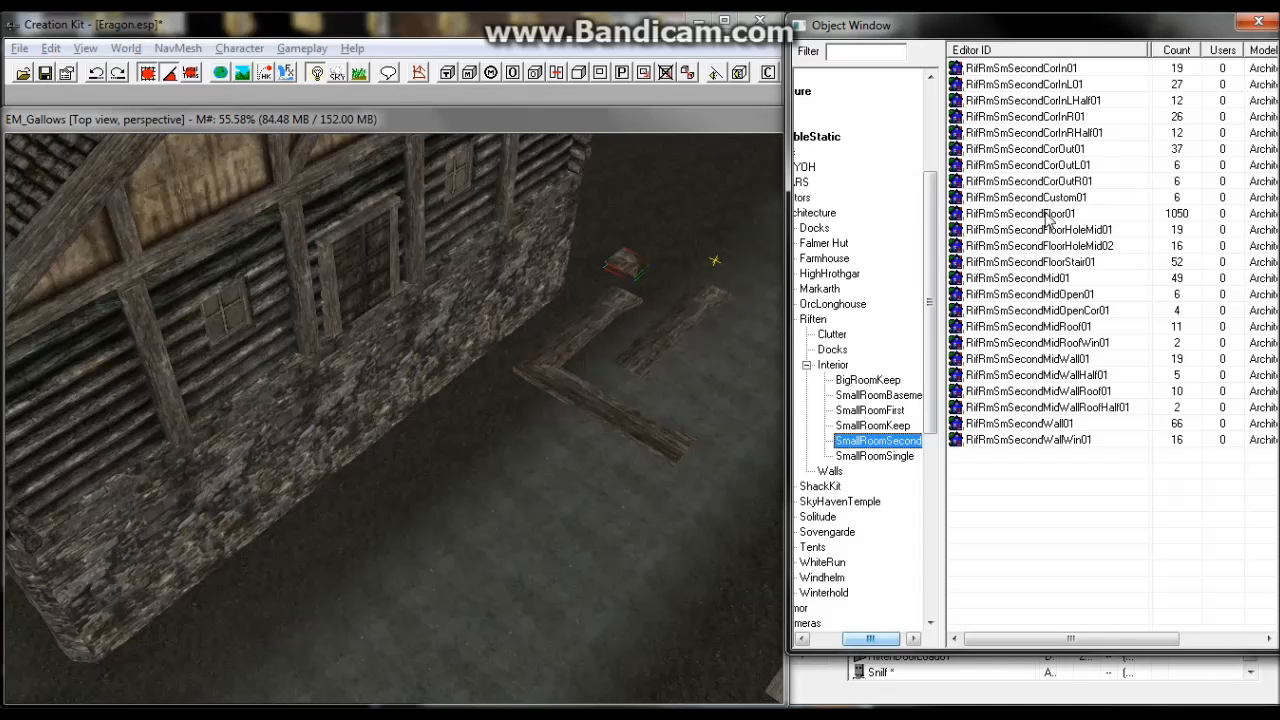
pyautogui.moveTo(1048, 218); pyautogui.dragTo(437, 529)
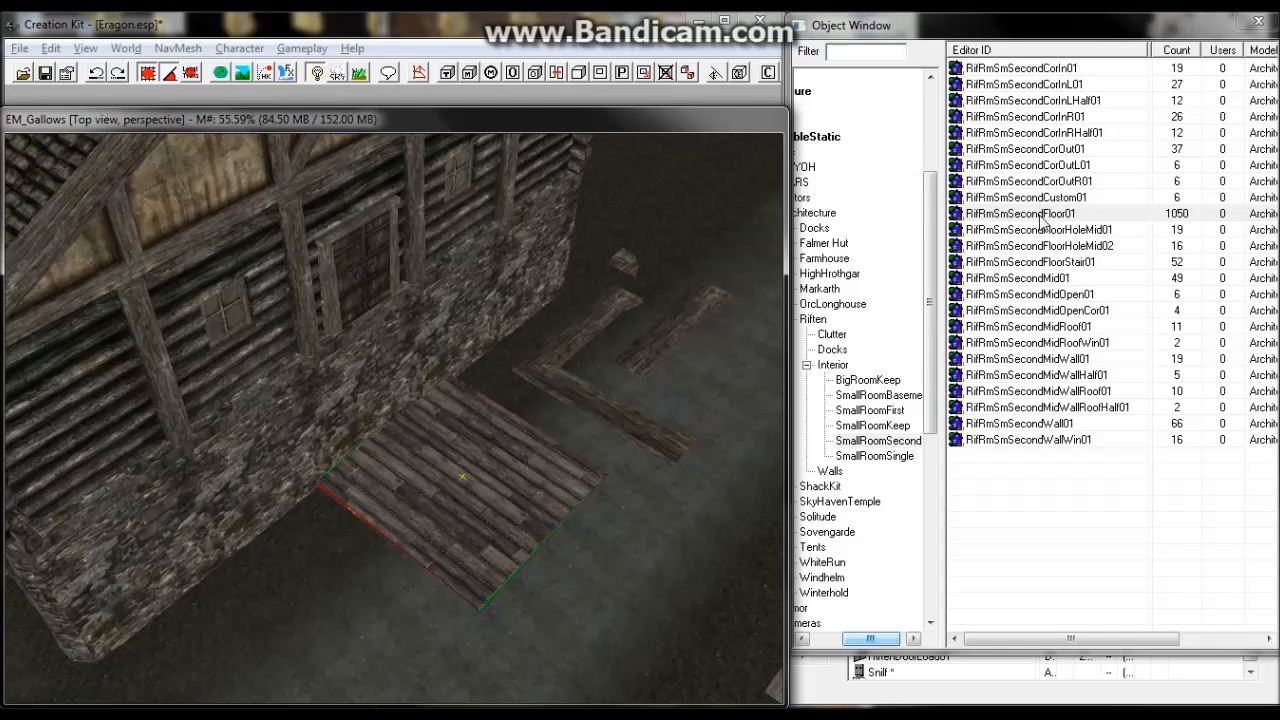
# Filter the SmallRoomSingle pieces by "b", place RifRmSmPartitionBeamTall01 beside the other beams, and clear the filter.
pyautogui.click(888, 48)
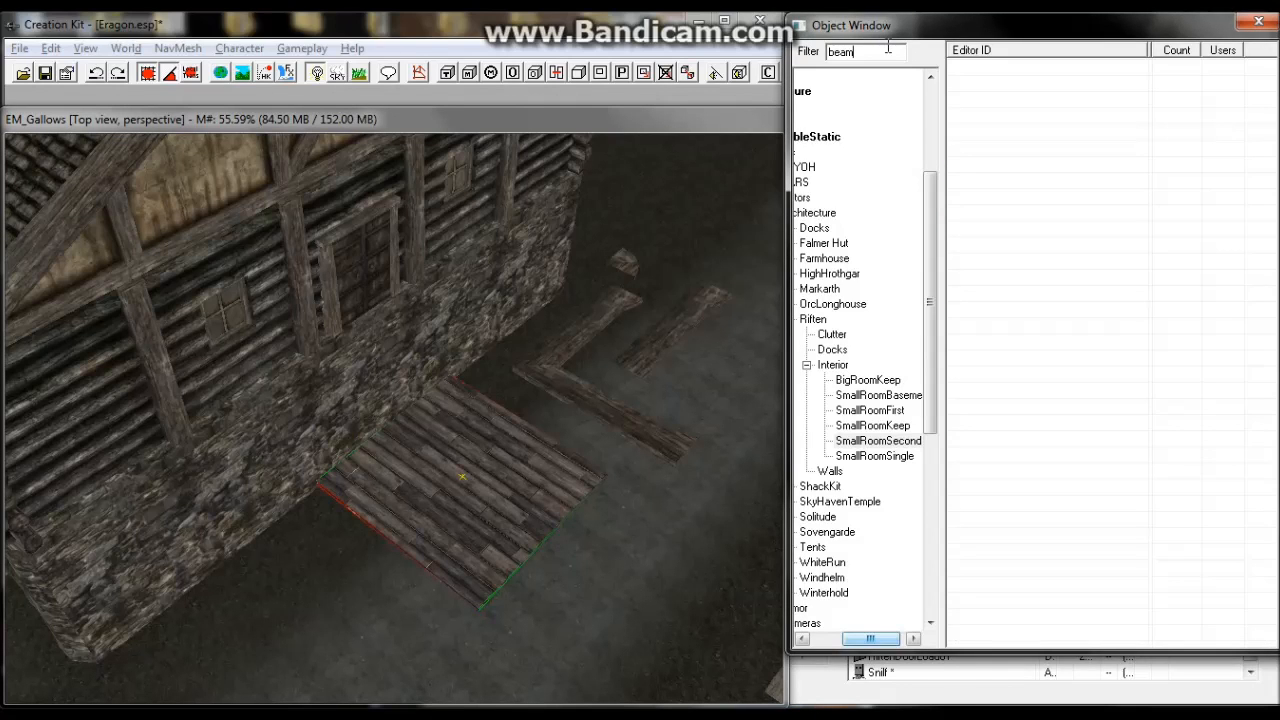
pyautogui.click(890, 457)
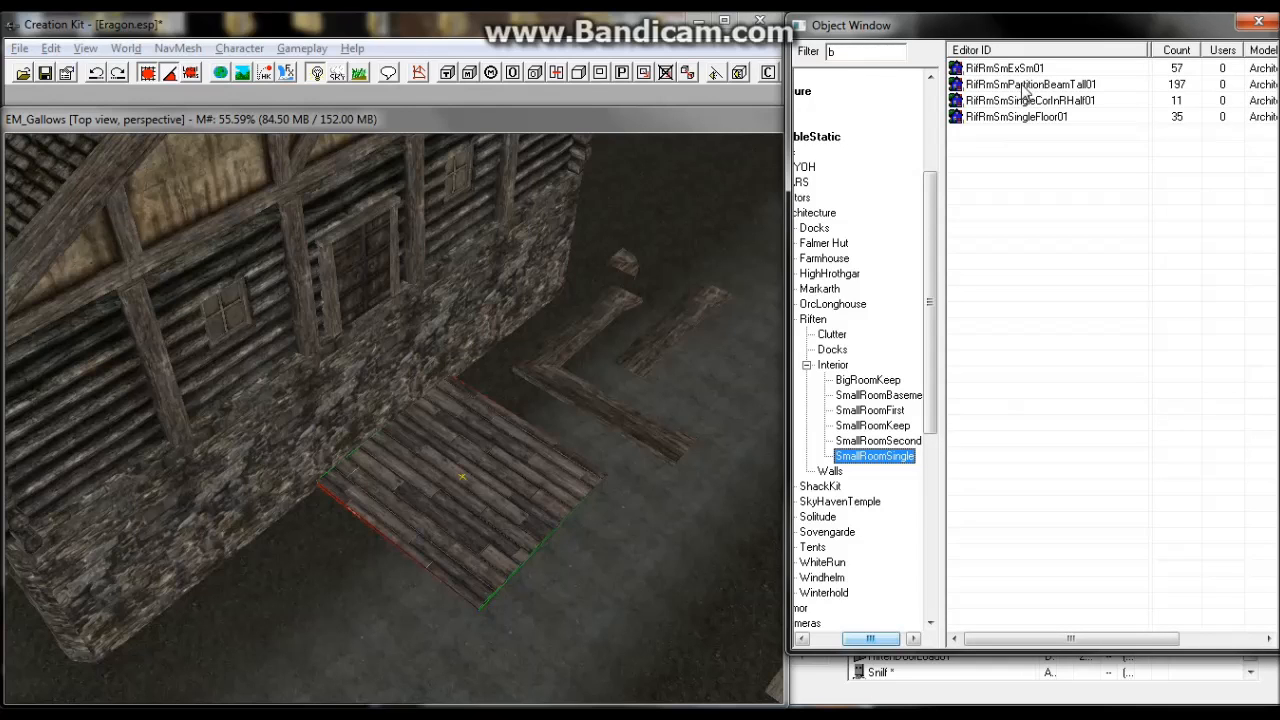
pyautogui.moveTo(1025, 90); pyautogui.dragTo(608, 523)
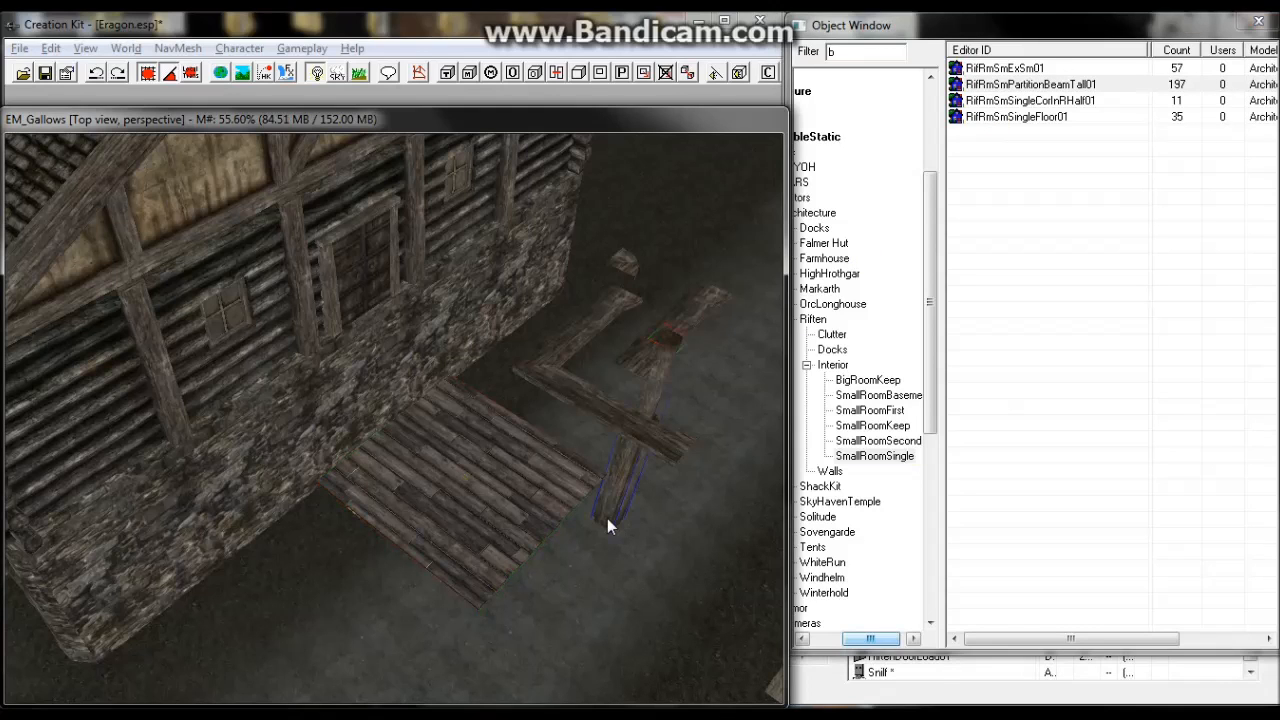
pyautogui.doubleClick(849, 54)
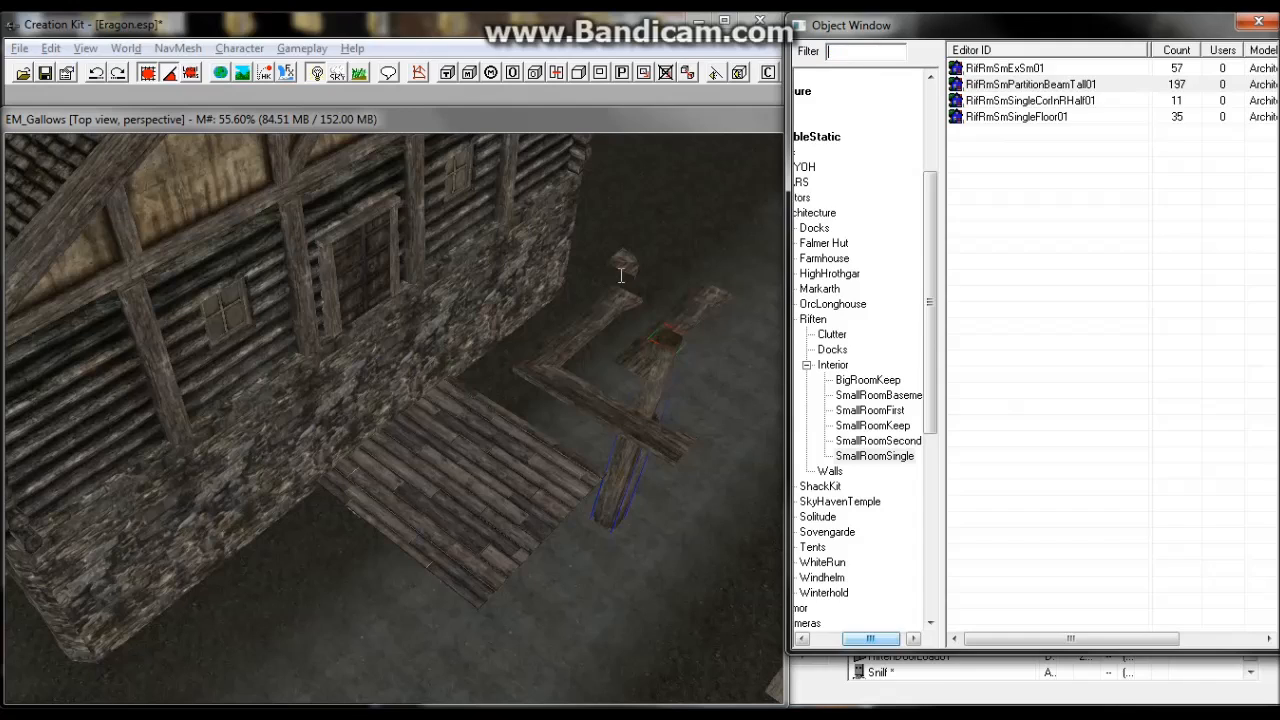
# Move the wooden floor piece along the house front so that it sits below the door.
pyautogui.click(500, 451)
pyautogui.keyDown('shift'); pyautogui.moveTo(500, 451); pyautogui.dragTo(370, 479, button='middle'); pyautogui.keyUp('shift')
pyautogui.scroll(-2, 387, 450)
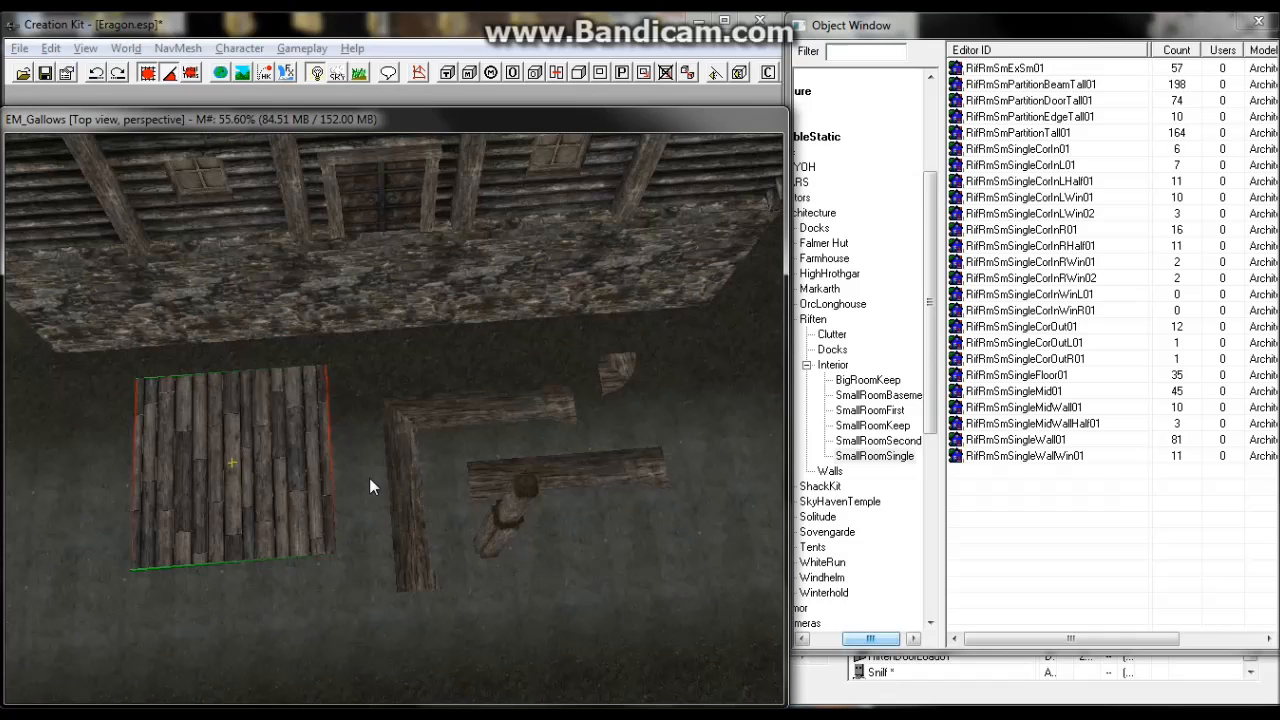
pyautogui.keyDown('shift'); pyautogui.moveTo(275, 489); pyautogui.dragTo(275, 485, button='middle'); pyautogui.keyUp('shift')
pyautogui.scroll(1, 275, 484)
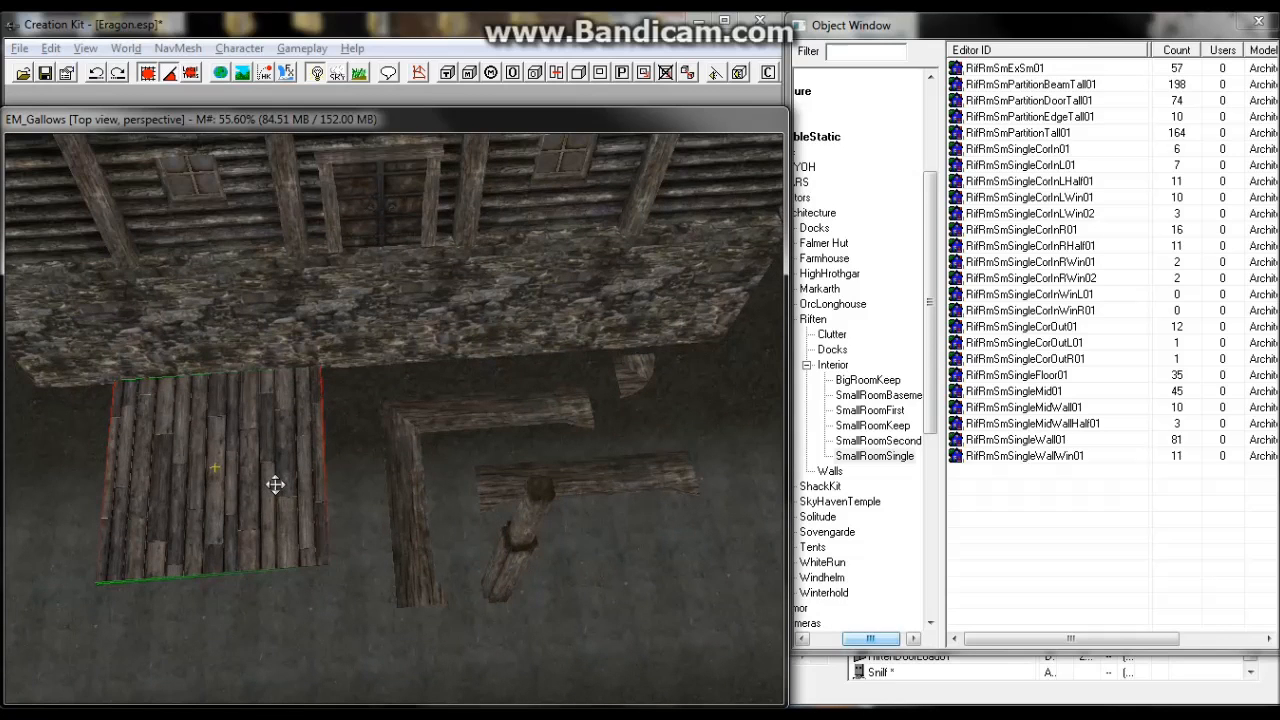
pyautogui.scroll(3, 272, 470)
pyautogui.moveTo(275, 464); pyautogui.dragTo(501, 265)
# Raise the floor piece along the Z axis to the level of the door's threshold.
pyautogui.press('z')
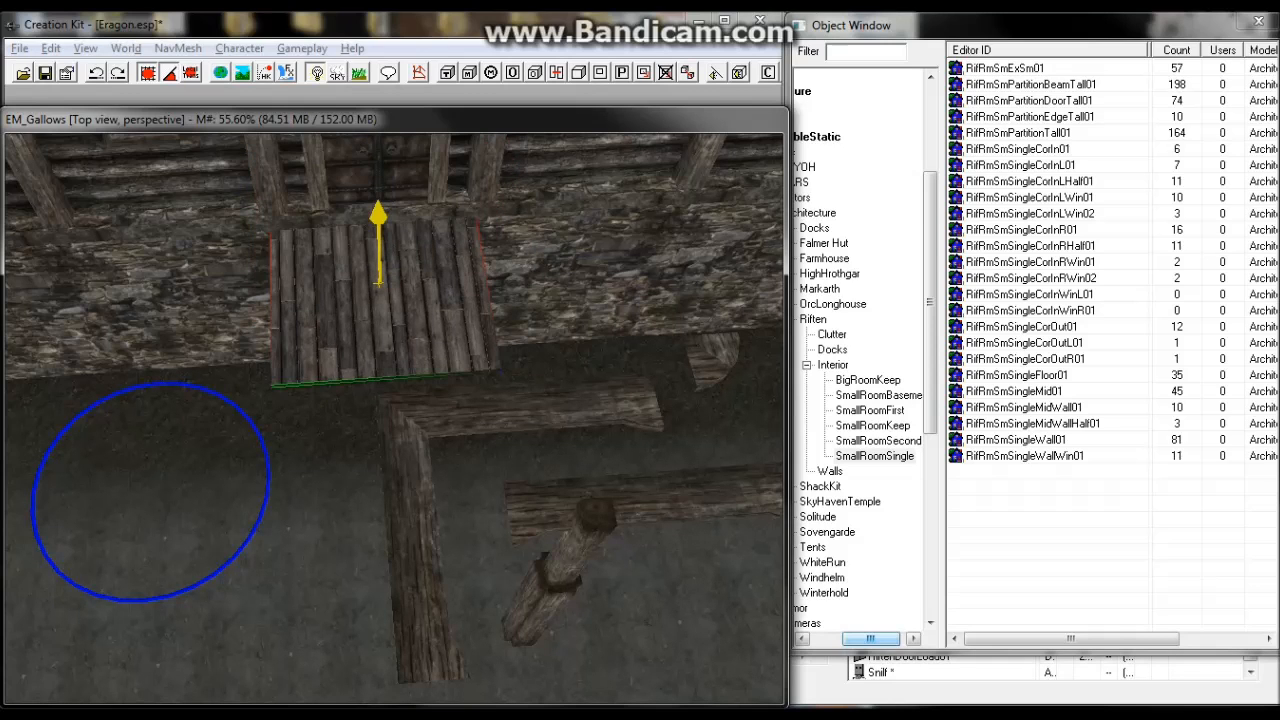
pyautogui.moveTo(378, 284)
pyautogui.mouseDown()
pyautogui.moveTo(380, 130)
pyautogui.moveTo(378, 278)
pyautogui.mouseUp()
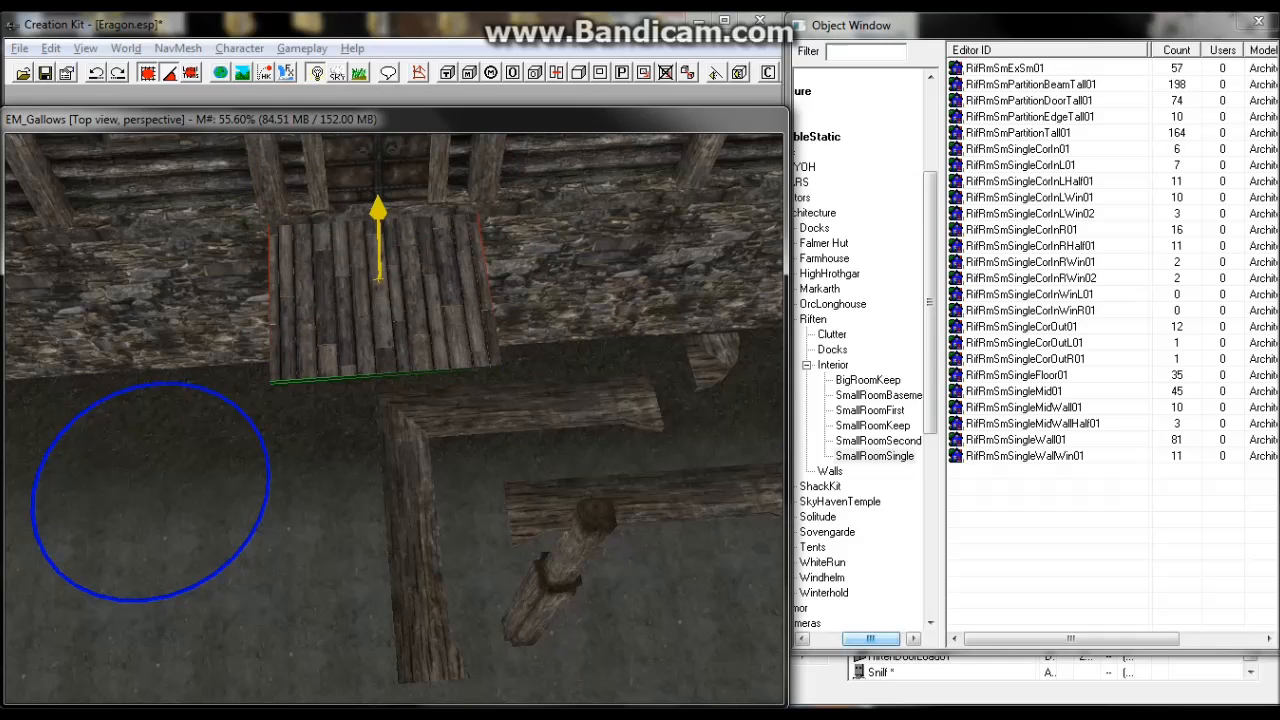
pyautogui.scroll(4, 481, 216)
pyautogui.moveTo(488, 237); pyautogui.dragTo(475, 311, button='middle')
pyautogui.press('z')
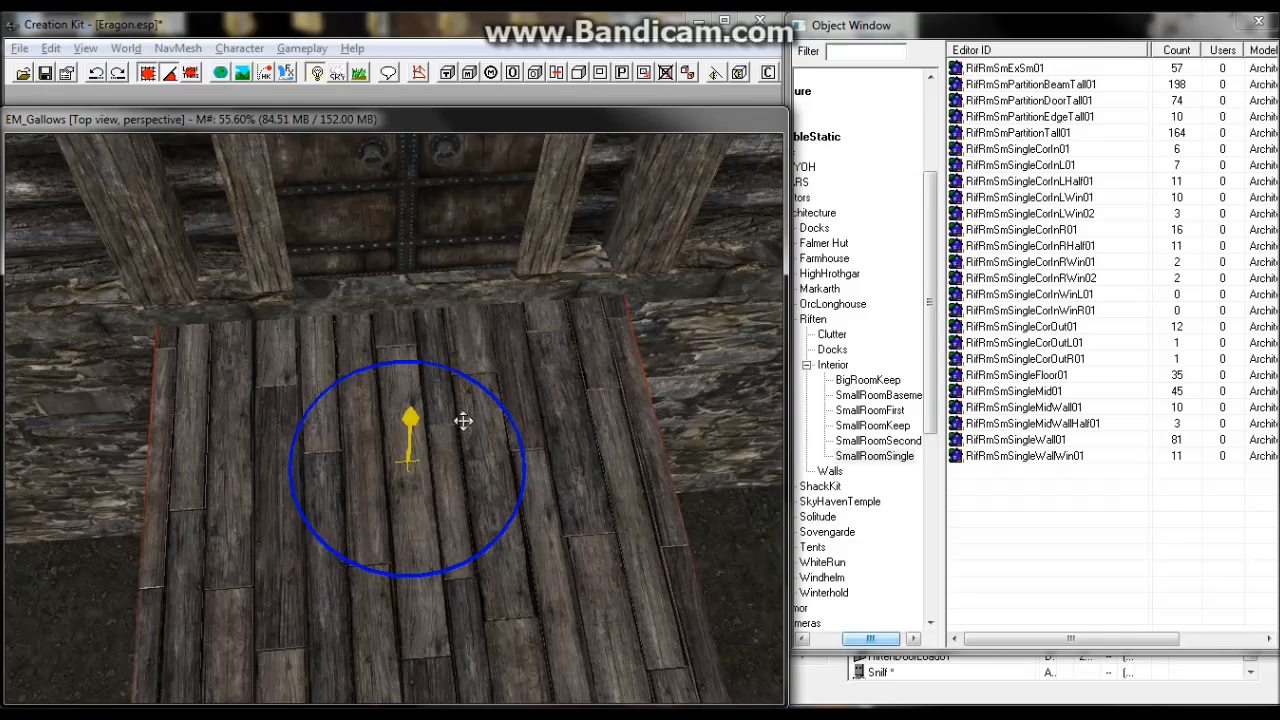
pyautogui.moveTo(409, 430)
pyautogui.mouseDown()
pyautogui.moveTo(411, 392)
pyautogui.moveTo(410, 422)
pyautogui.mouseUp()
pyautogui.scroll(-3, 465, 405)
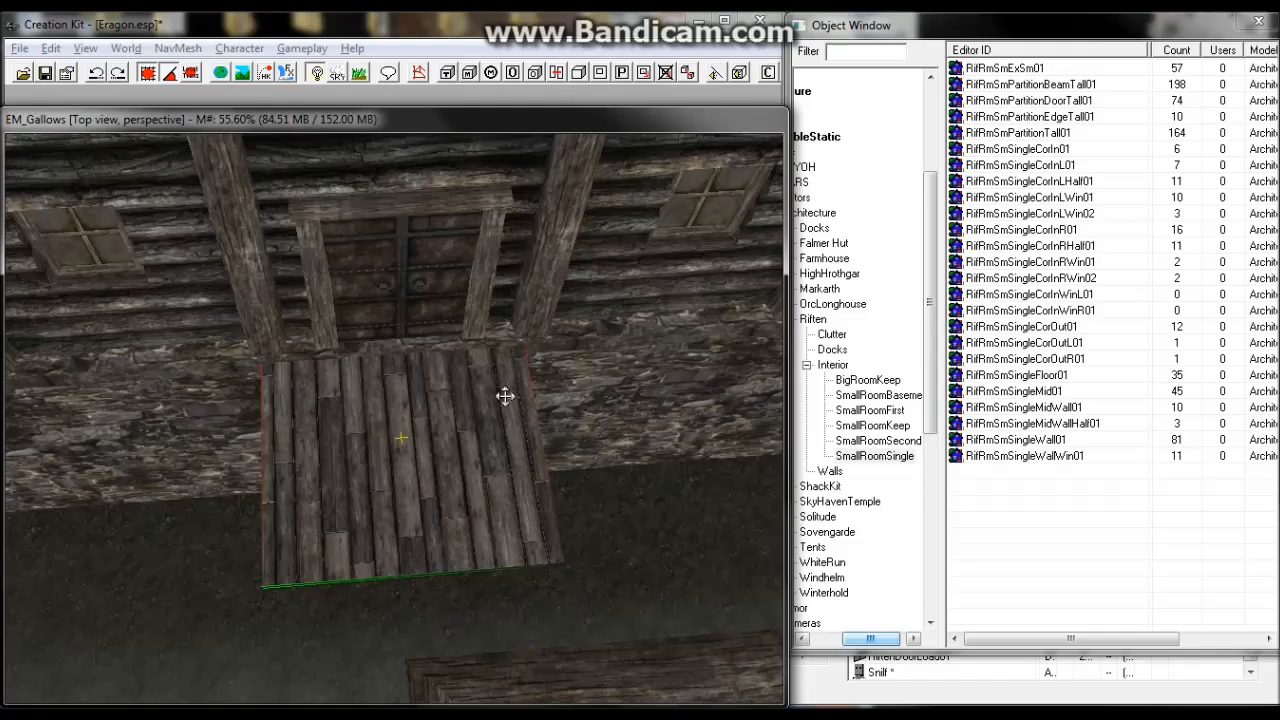
# Shift the floor piece along the X axis to adjust how far it extends from the house wall.
pyautogui.moveTo(505, 396); pyautogui.dragTo(560, 391, button='middle')
pyautogui.moveTo(506, 428); pyautogui.dragTo(591, 406, button='middle')
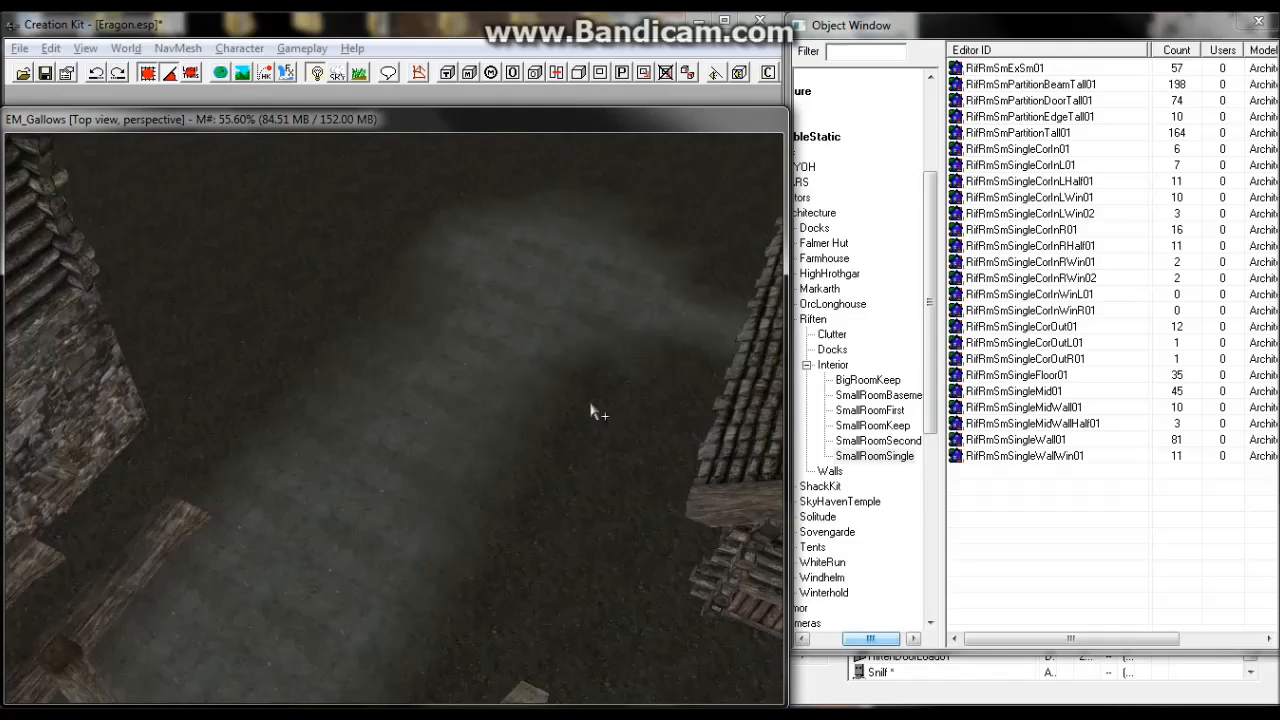
pyautogui.scroll(-8, 592, 411)
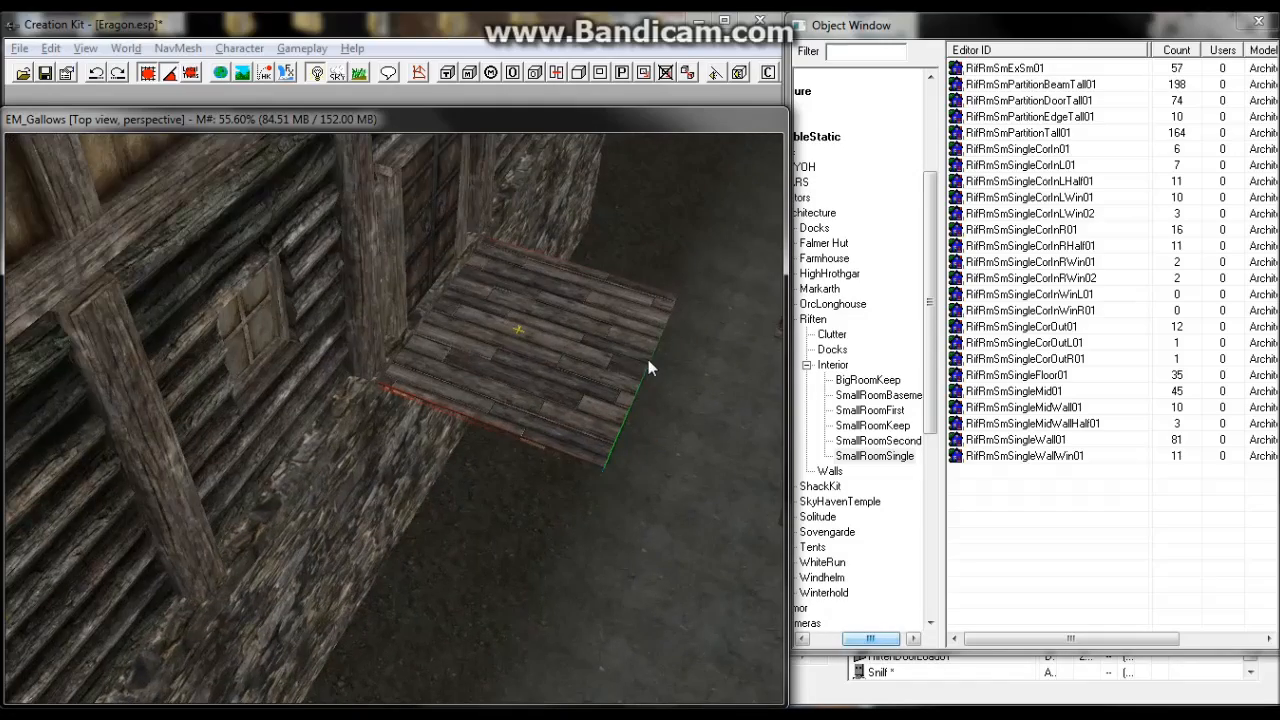
pyautogui.scroll(3, 648, 359)
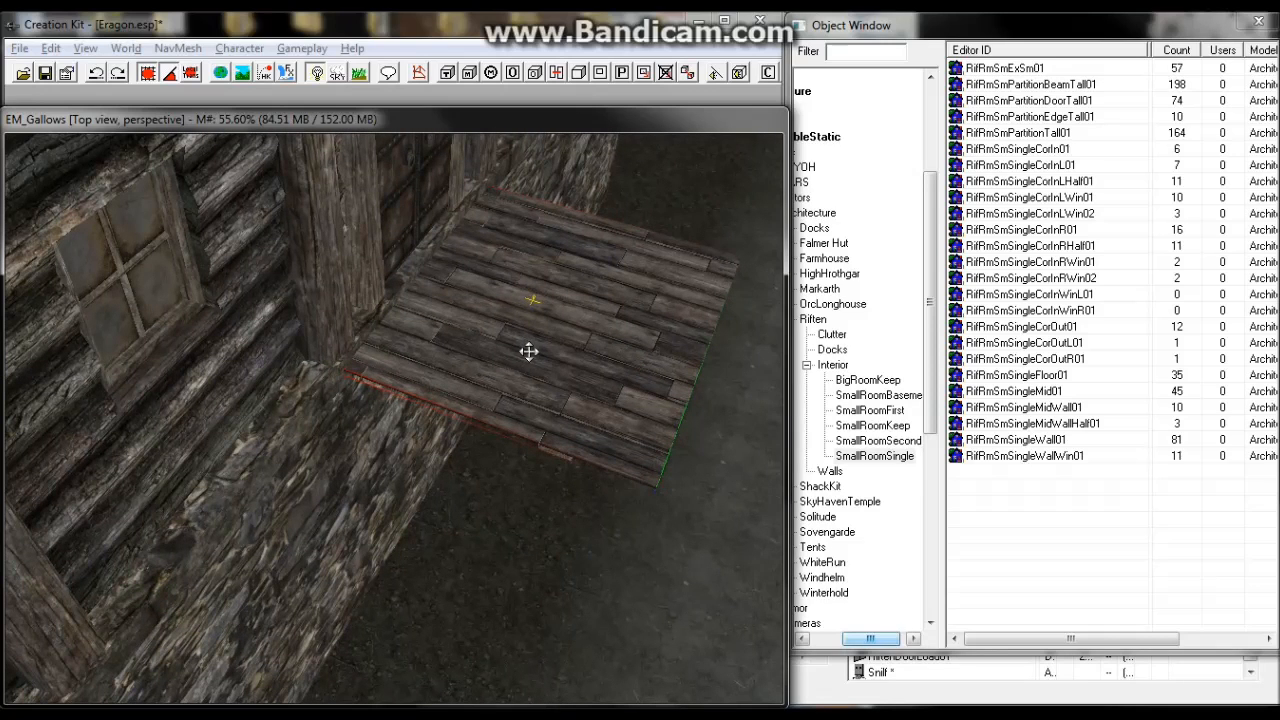
pyautogui.press('x')
pyautogui.moveTo(526, 351); pyautogui.dragTo(568, 365)
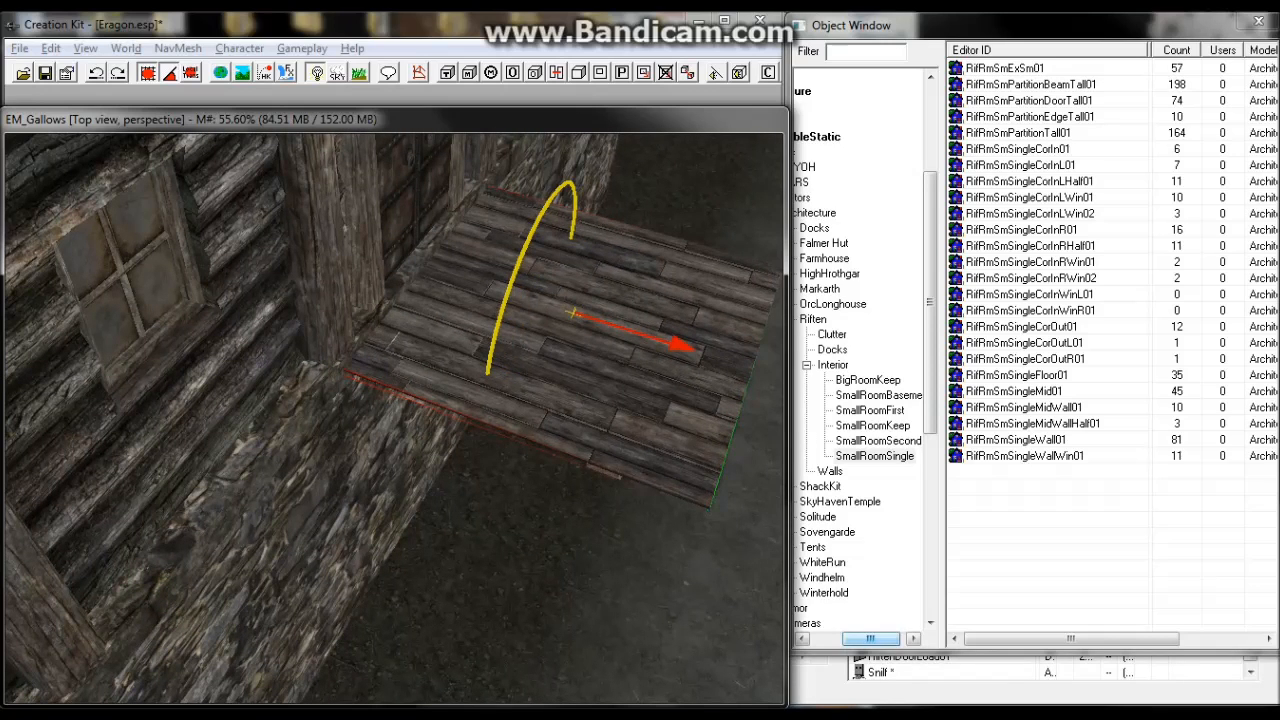
pyautogui.moveTo(595, 351)
pyautogui.mouseDown(button='right')
pyautogui.moveTo(615, 351)
pyautogui.moveTo(580, 354)
pyautogui.moveTo(573, 342)
pyautogui.mouseUp(button='right')
# Move the straight RifRmSmFirstMidOpen01 beam from the other loose beams over to the floor piece at the door.
pyautogui.scroll(-3, 580, 354)
pyautogui.keyDown('shift'); pyautogui.moveTo(557, 357); pyautogui.dragTo(215, 342, button='middle'); pyautogui.keyUp('shift')
pyautogui.scroll(2, 536, 373)
pyautogui.scroll(2, 493, 386)
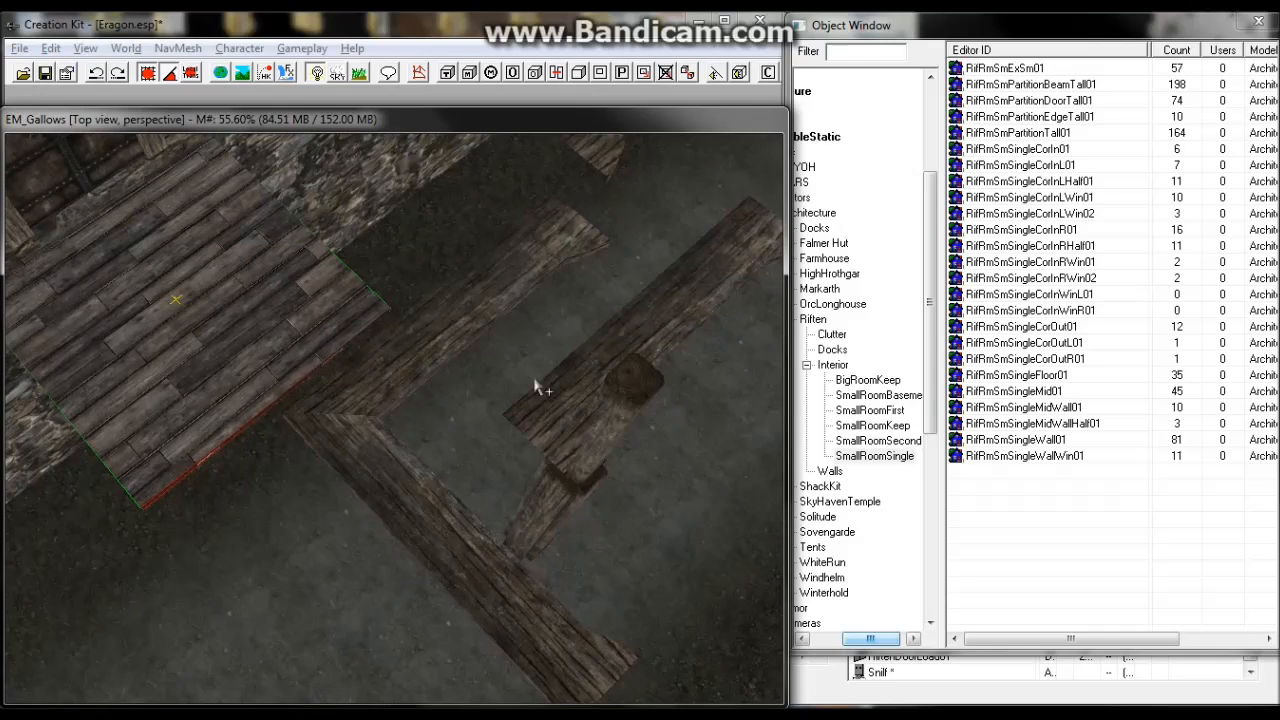
pyautogui.scroll(-2, 557, 380)
pyautogui.moveTo(557, 382); pyautogui.dragTo(552, 370, button='middle')
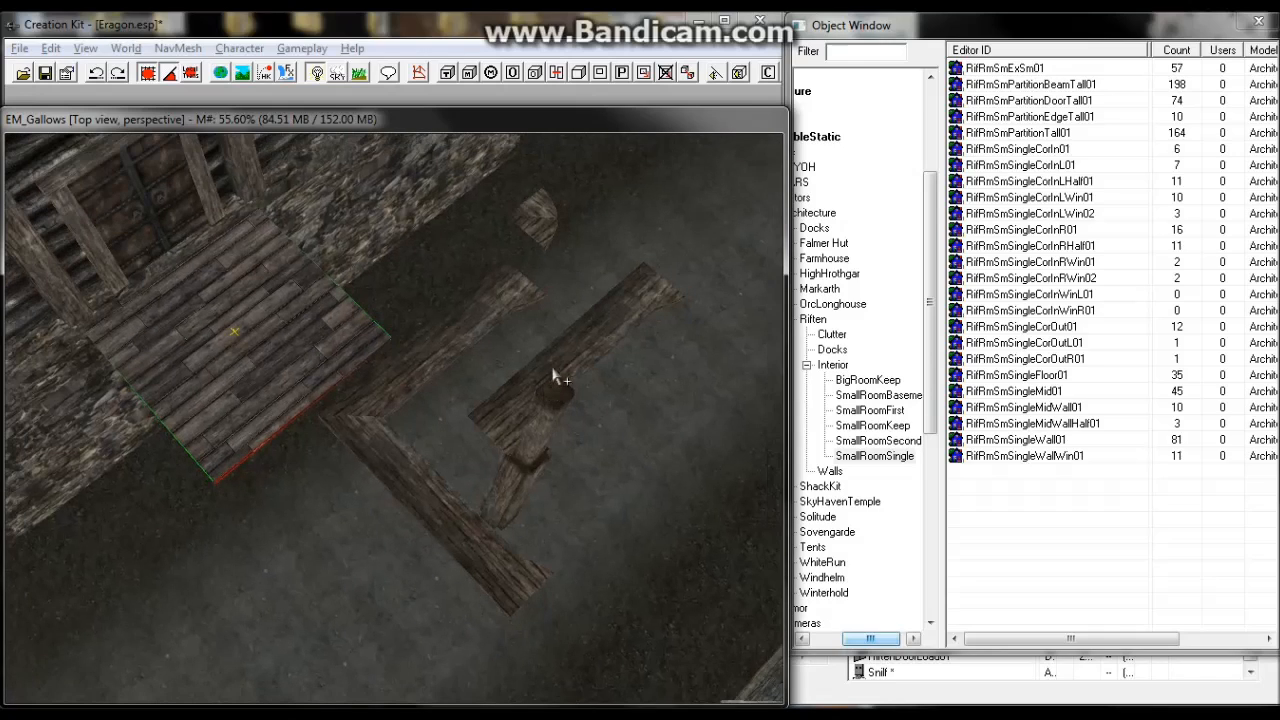
pyautogui.click(599, 340)
pyautogui.moveTo(532, 323); pyautogui.dragTo(246, 304)
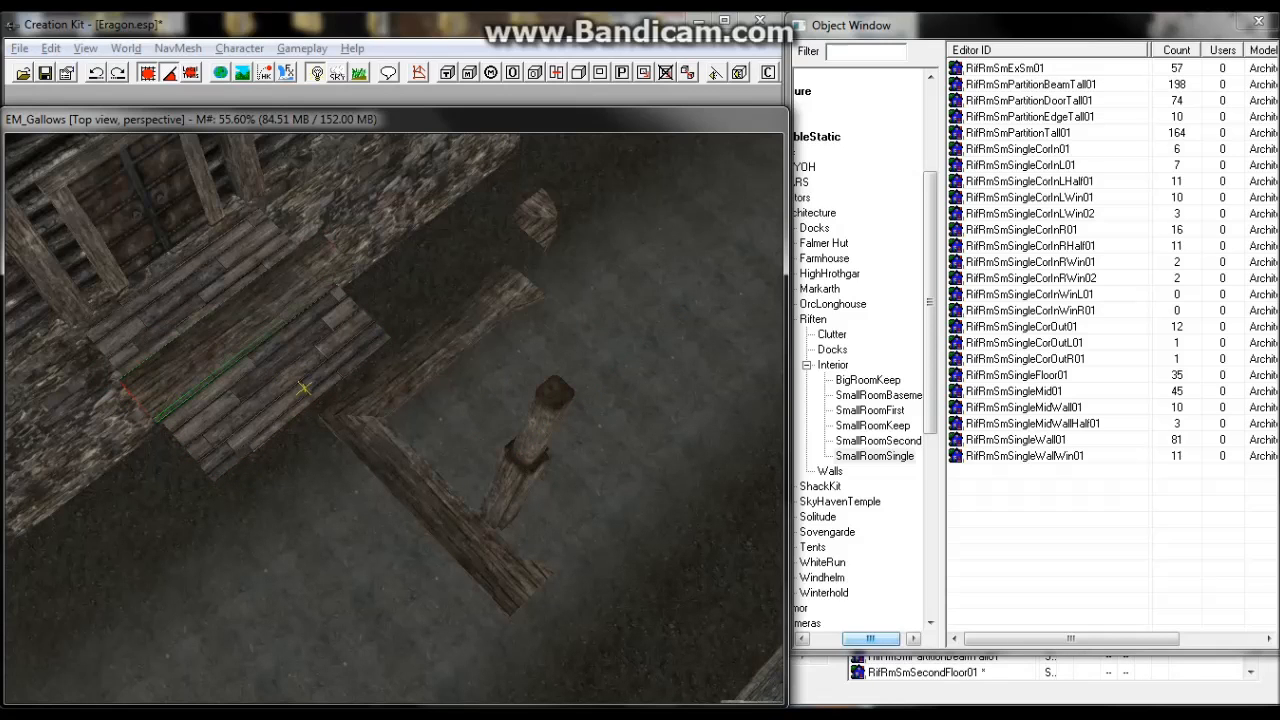
pyautogui.moveTo(315, 284); pyautogui.dragTo(316, 284)
pyautogui.keyDown('shift'); pyautogui.moveTo(235, 383); pyautogui.dragTo(240, 377, button='middle'); pyautogui.keyUp('shift')
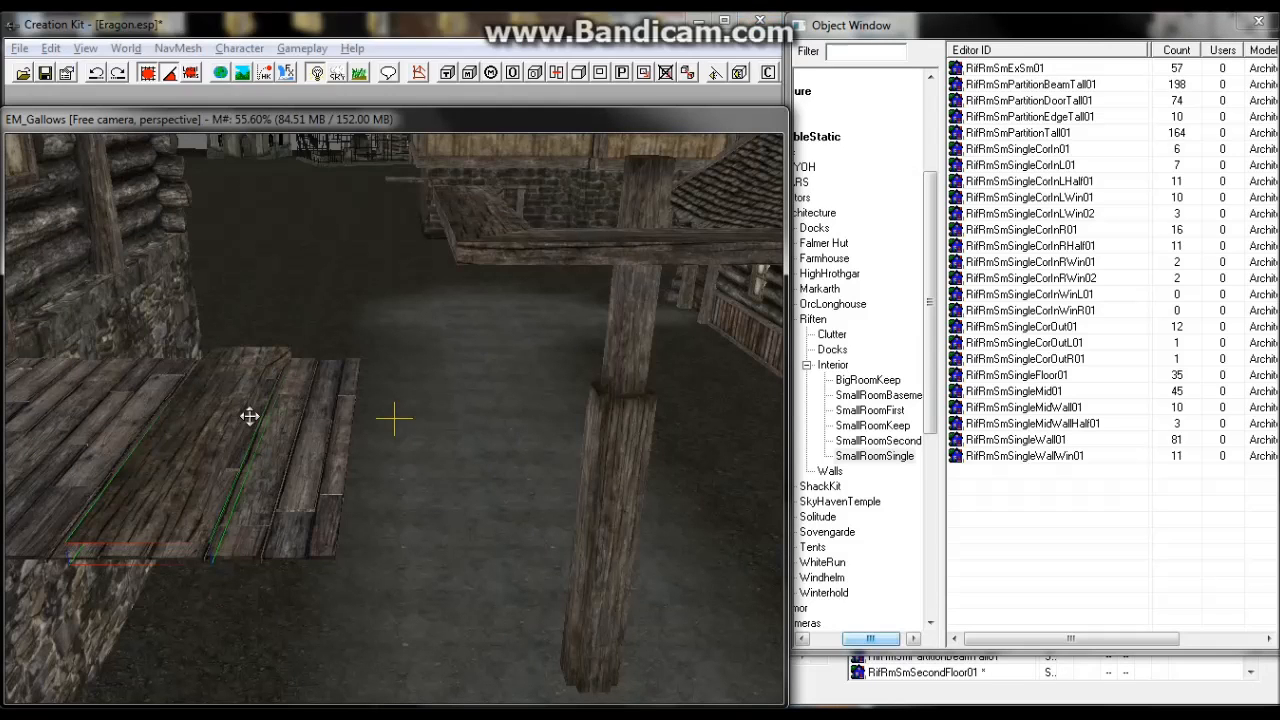
# Move the straight beam to the outer edge of the floor piece and lower it along the Z axis to the floor's level.
pyautogui.moveTo(211, 432); pyautogui.dragTo(262, 432)
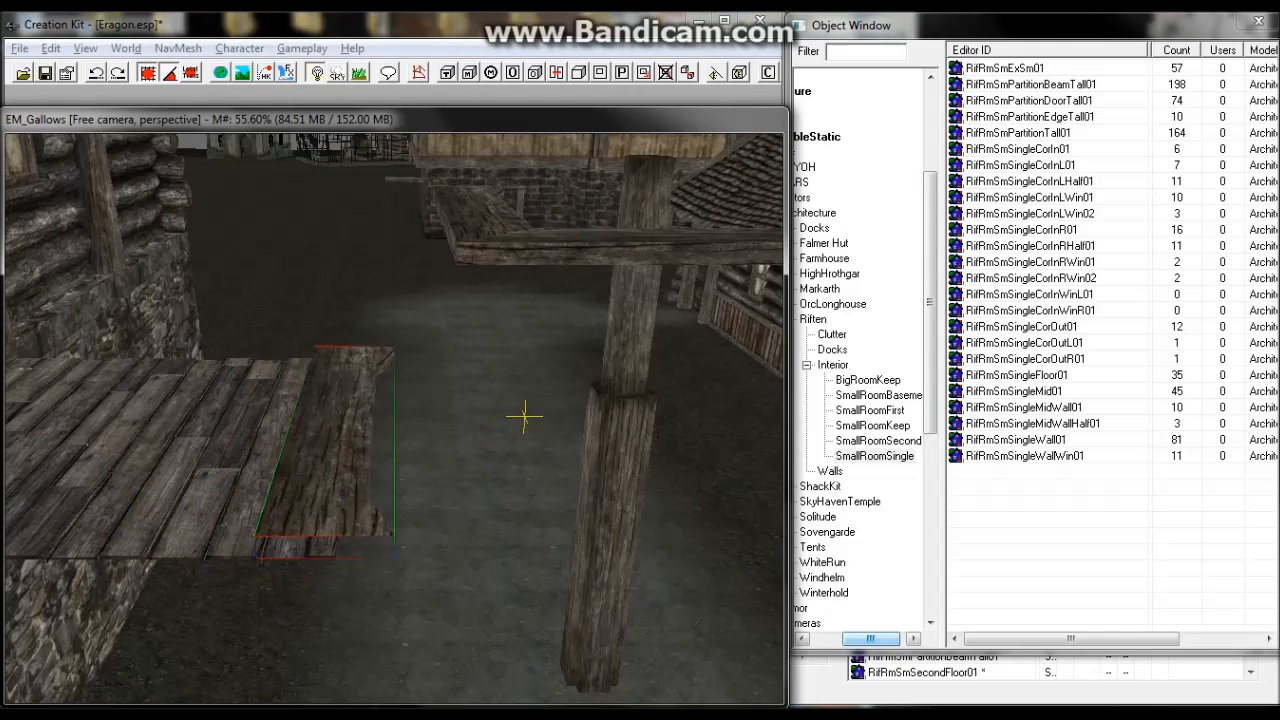
pyautogui.moveTo(524, 416); pyautogui.dragTo(524, 430)
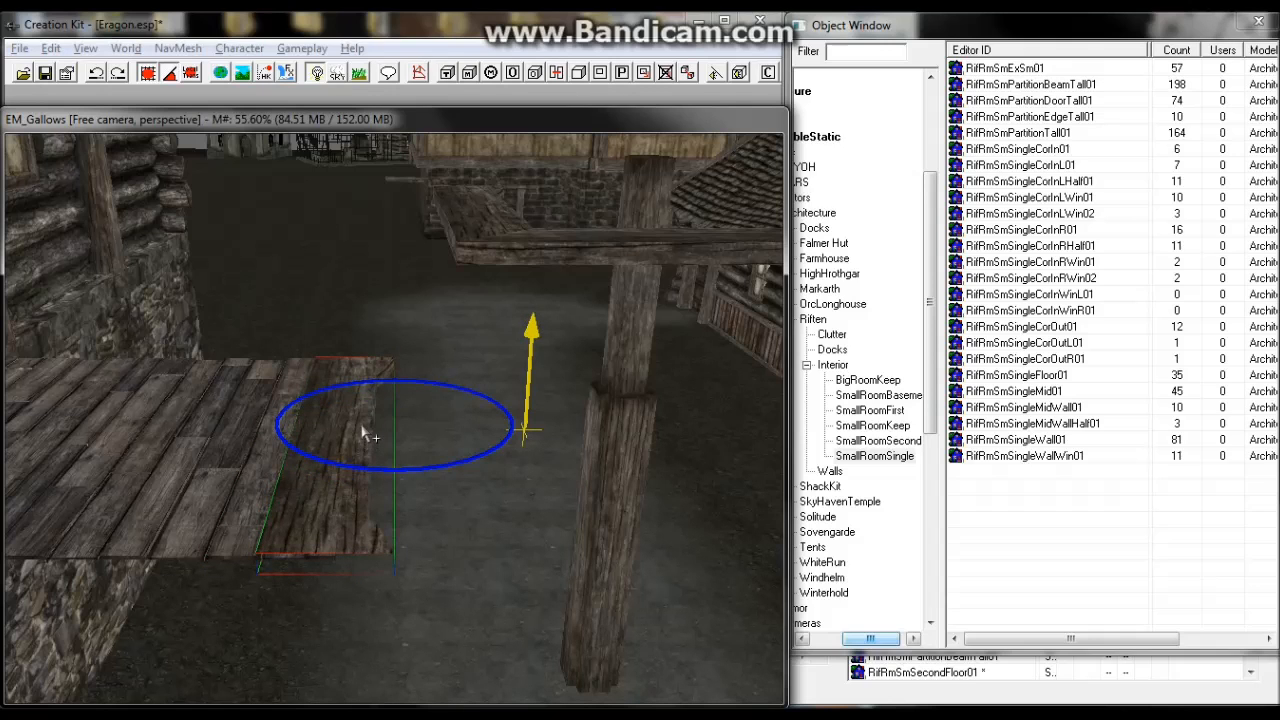
pyautogui.scroll(-1, 361, 430)
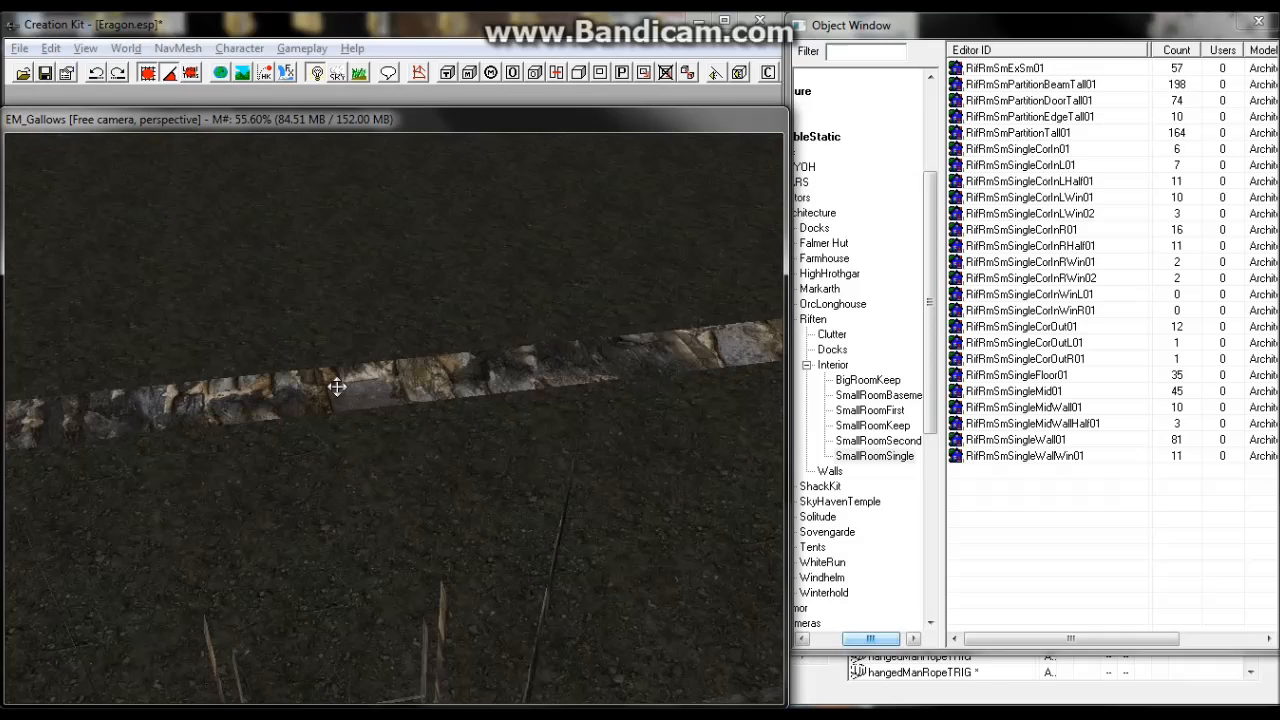
# From the top view, shift the RifRmSmFirstMidOpen01 beam outward along the X axis so it lines the floor piece's outer edge.
pyautogui.press('t')
pyautogui.scroll(3, 392, 416)
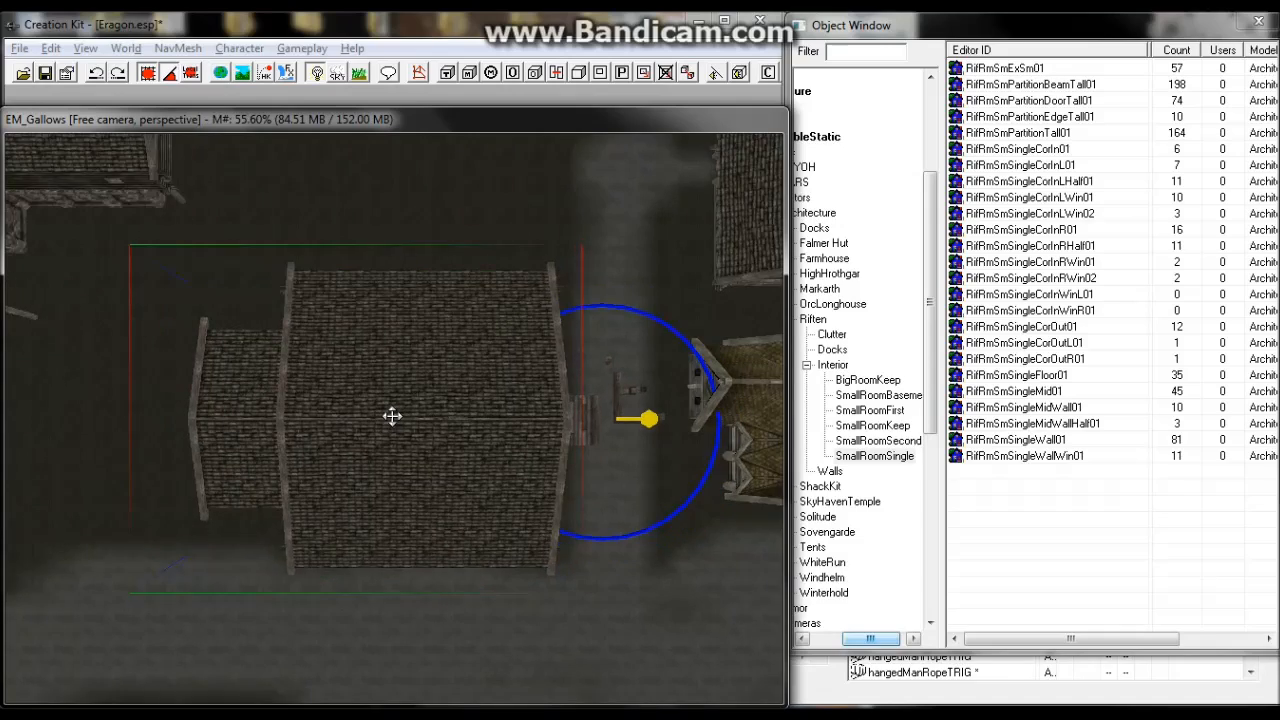
pyautogui.scroll(4, 392, 416)
pyautogui.moveTo(334, 396); pyautogui.dragTo(229, 394, button='middle')
pyautogui.scroll(2, 240, 399)
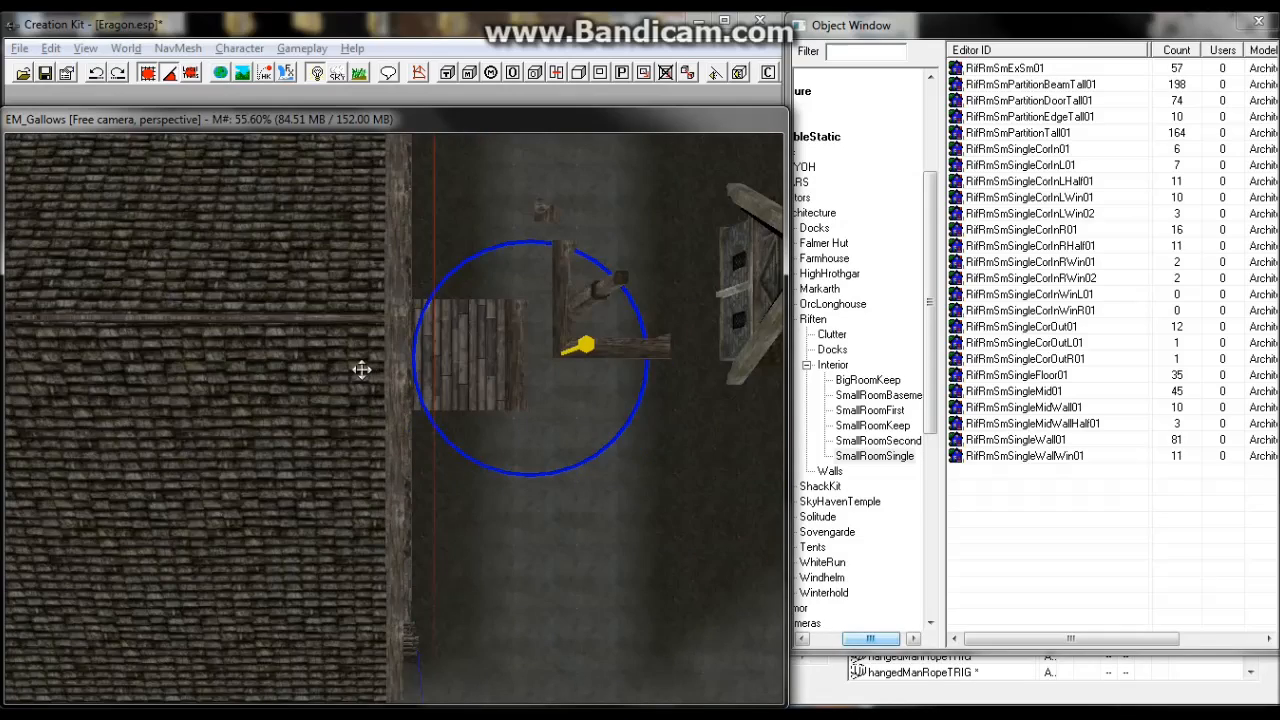
pyautogui.moveTo(362, 370); pyautogui.dragTo(298, 381, button='middle')
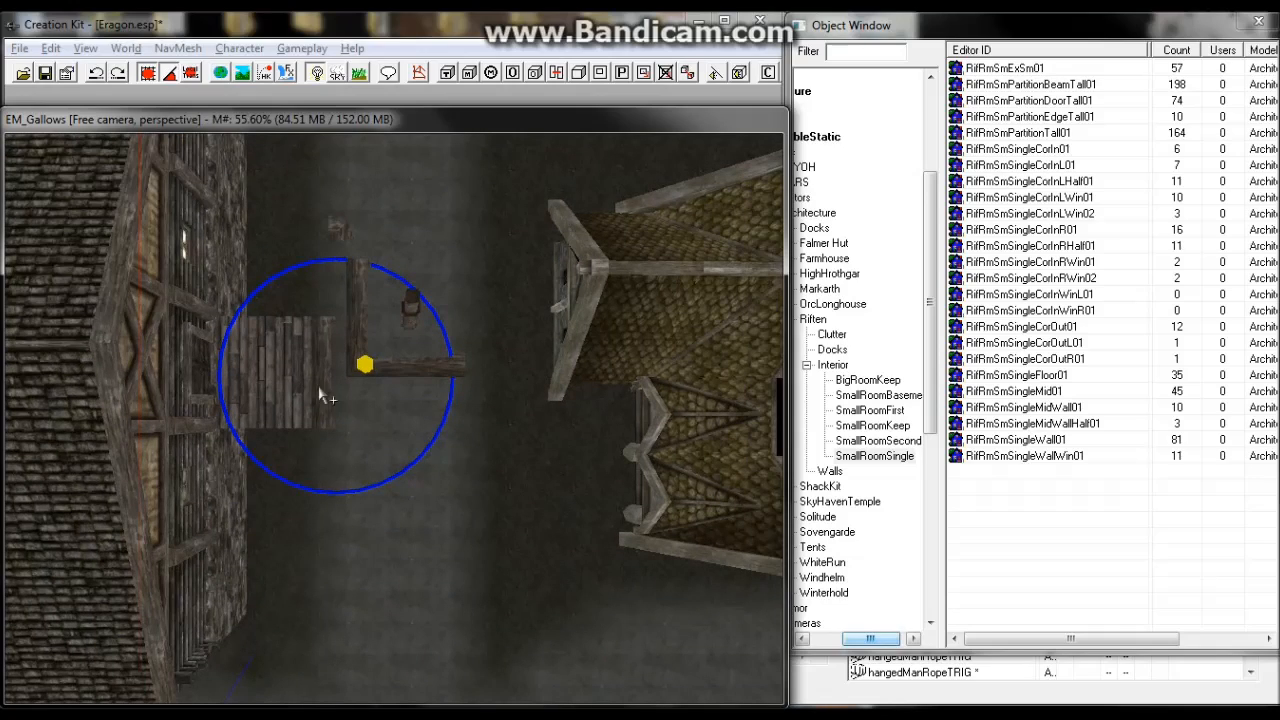
pyautogui.click(316, 388)
pyautogui.press('t')
pyautogui.scroll(5, 316, 388)
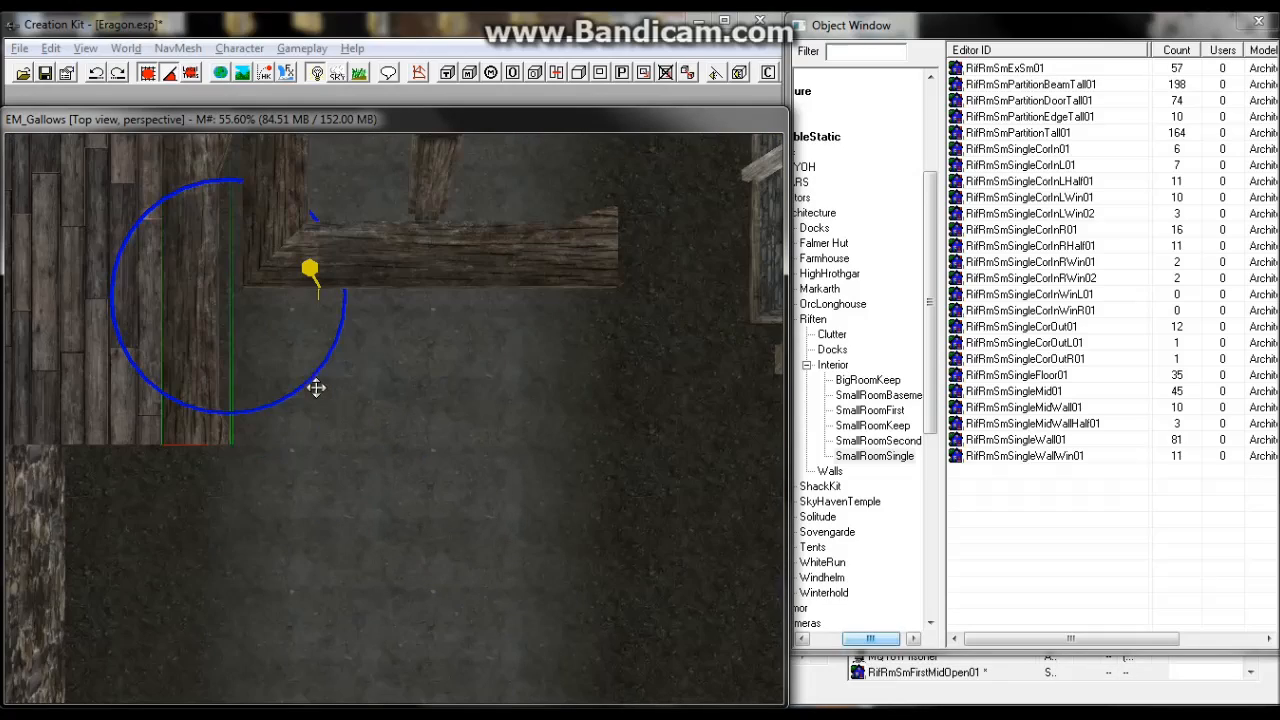
pyautogui.moveTo(316, 393); pyautogui.dragTo(370, 420, button='middle')
pyautogui.press('c')
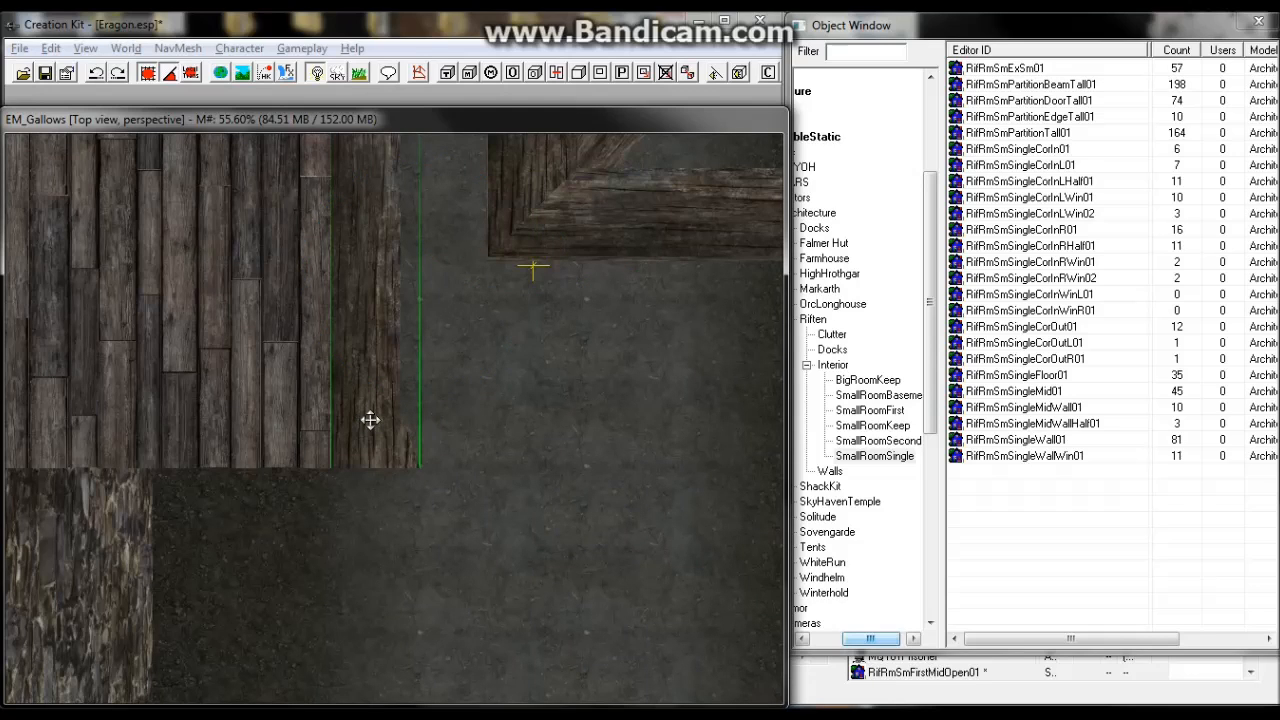
pyautogui.press('x')
pyautogui.moveTo(370, 420); pyautogui.dragTo(394, 420)
pyautogui.moveTo(545, 263); pyautogui.dragTo(580, 268)
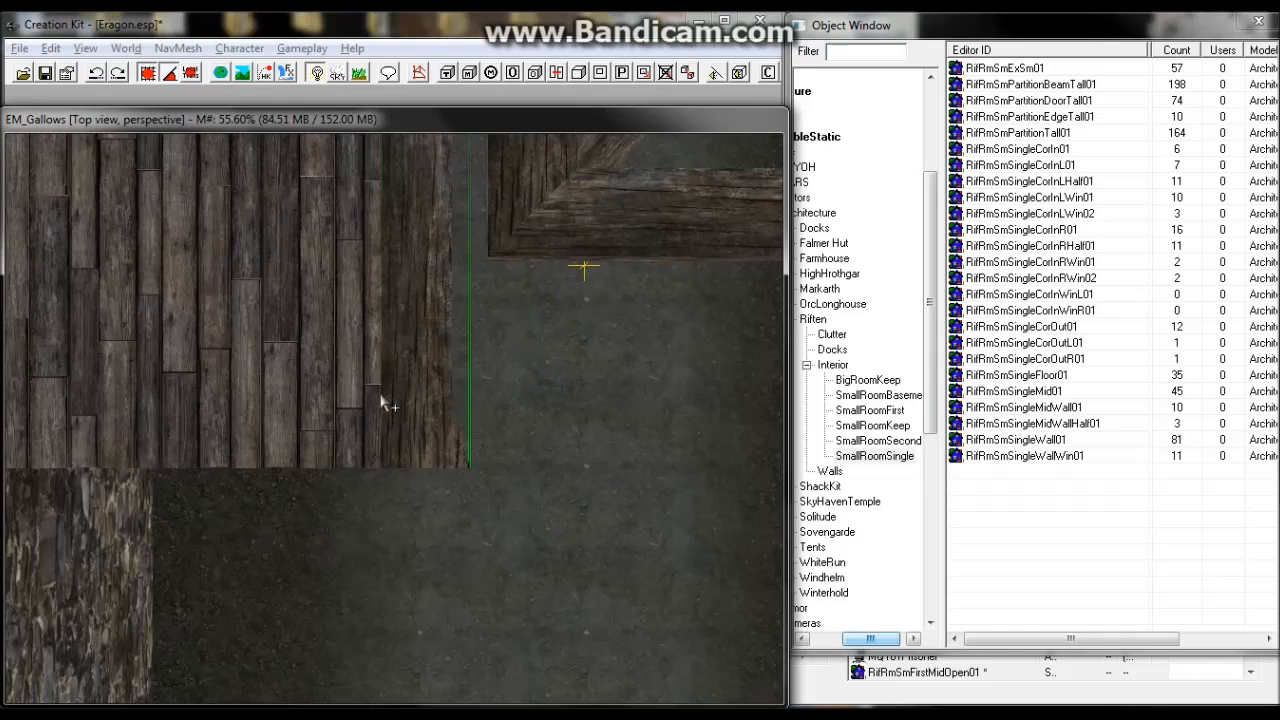
# Duplicate the floor piece together with its edge beam and move the copy along the Y axis beside the original.
pyautogui.scroll(-3, 396, 404)
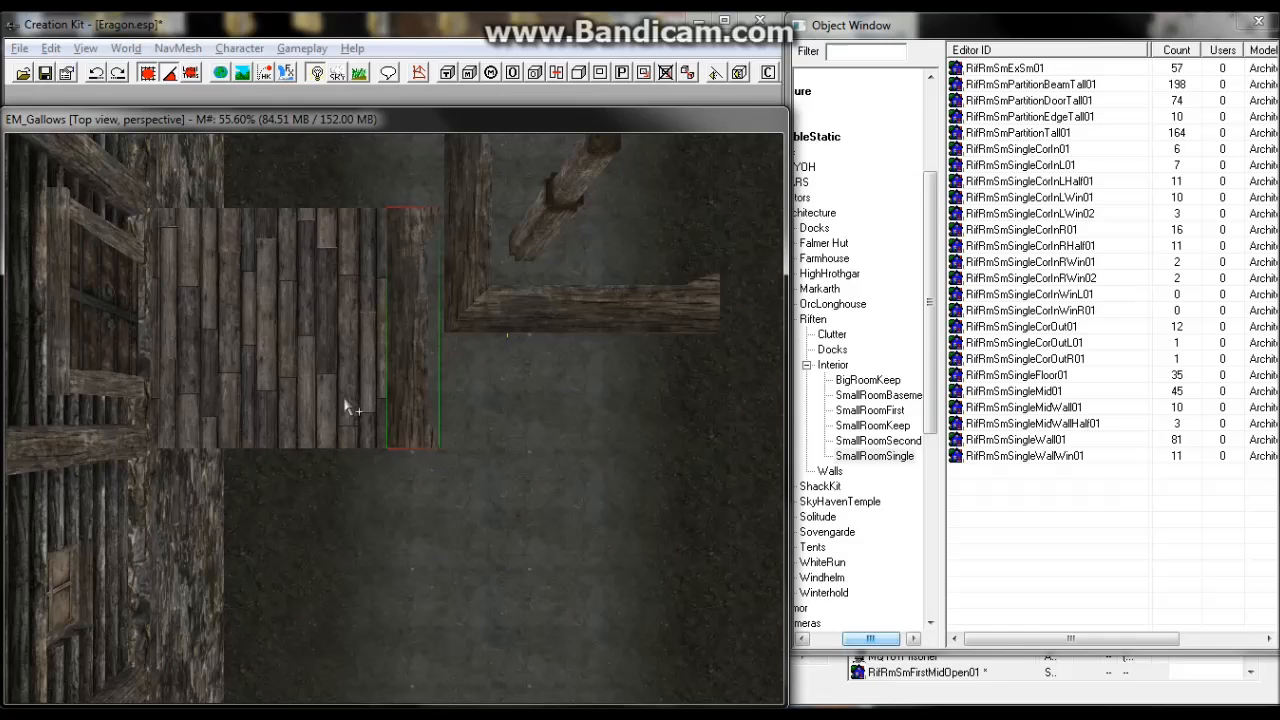
pyautogui.click(403, 408)
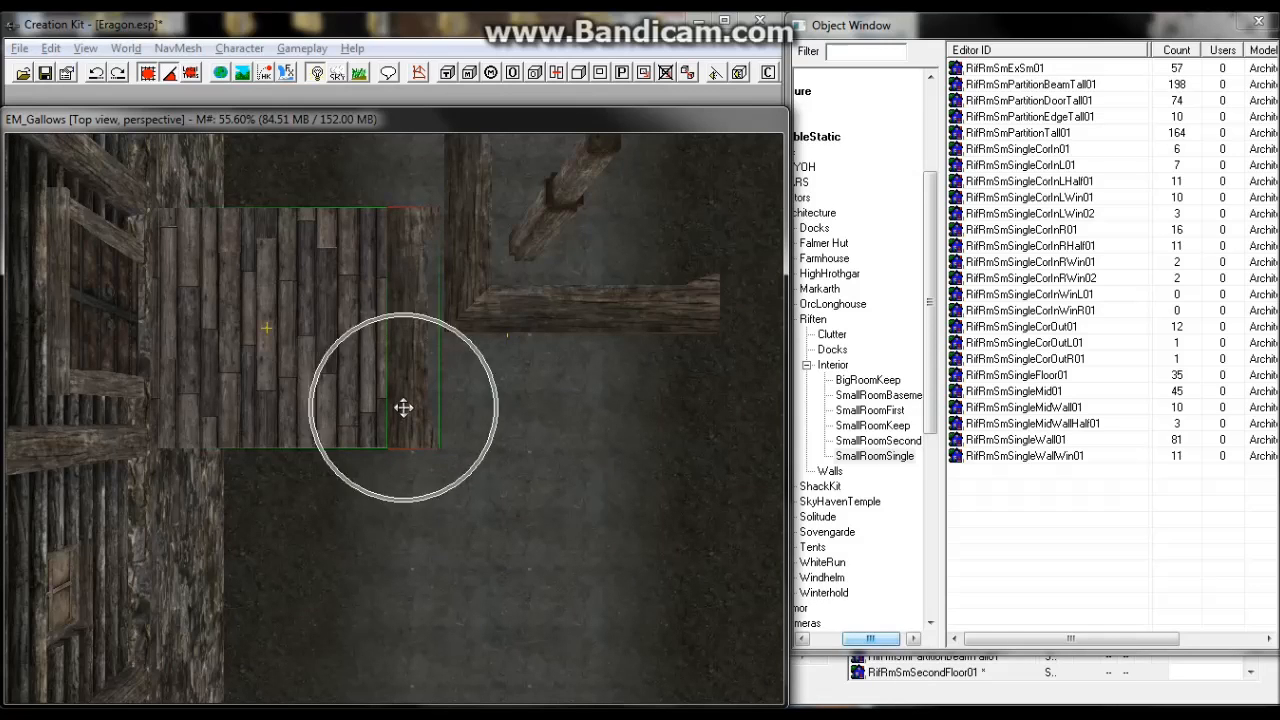
pyautogui.keyDown('shift'); pyautogui.moveTo(306, 411); pyautogui.dragTo(449, 404, button='middle'); pyautogui.keyUp('shift')
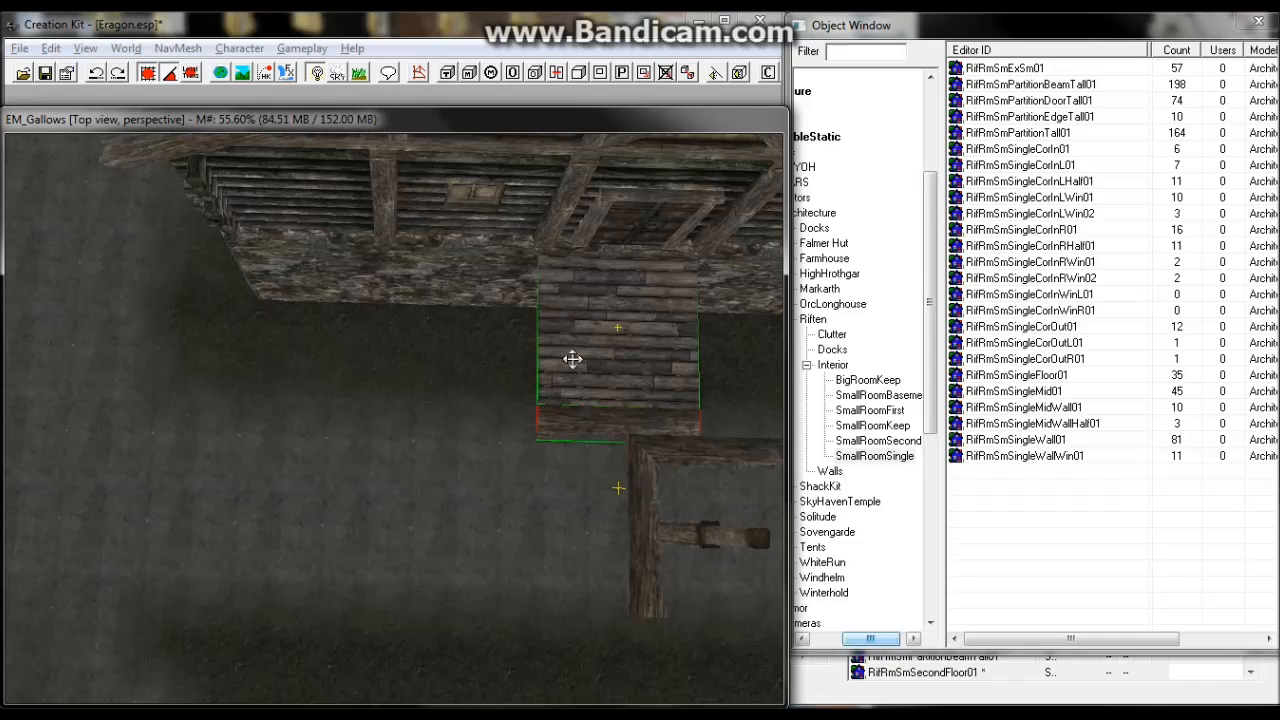
pyautogui.hotkey('ctrl', 'd')
pyautogui.press('x')
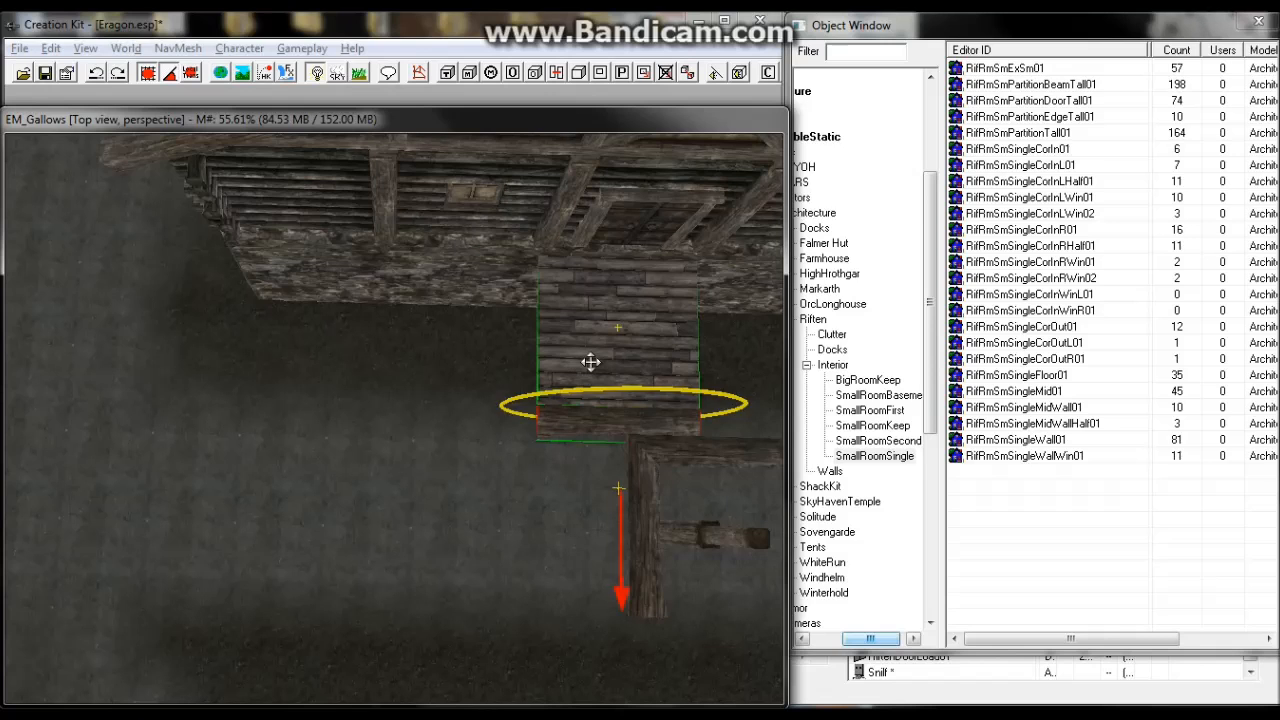
pyautogui.press('y')
pyautogui.moveTo(571, 372); pyautogui.dragTo(399, 368)
# Shift the duplicated floor and beam along the Y axis to close the gap with the original section.
pyautogui.scroll(6, 399, 342)
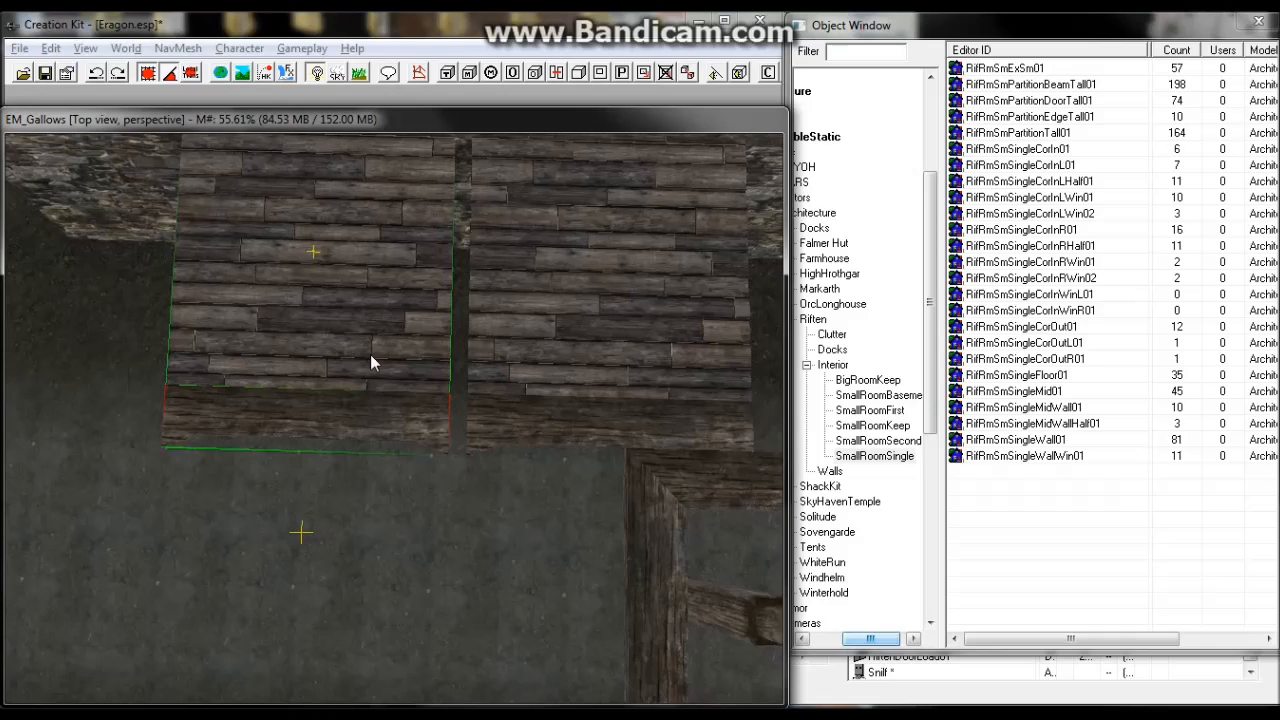
pyautogui.scroll(2, 370, 354)
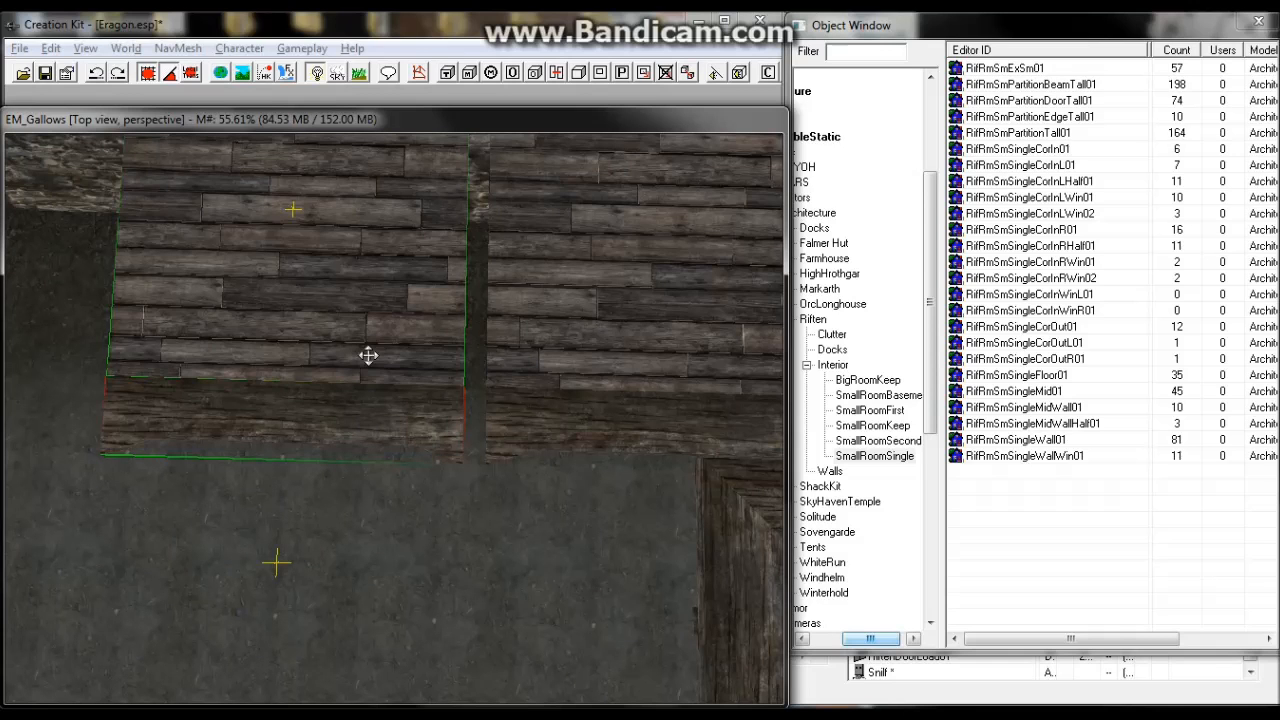
pyautogui.press('y')
pyautogui.moveTo(369, 354); pyautogui.dragTo(391, 343)
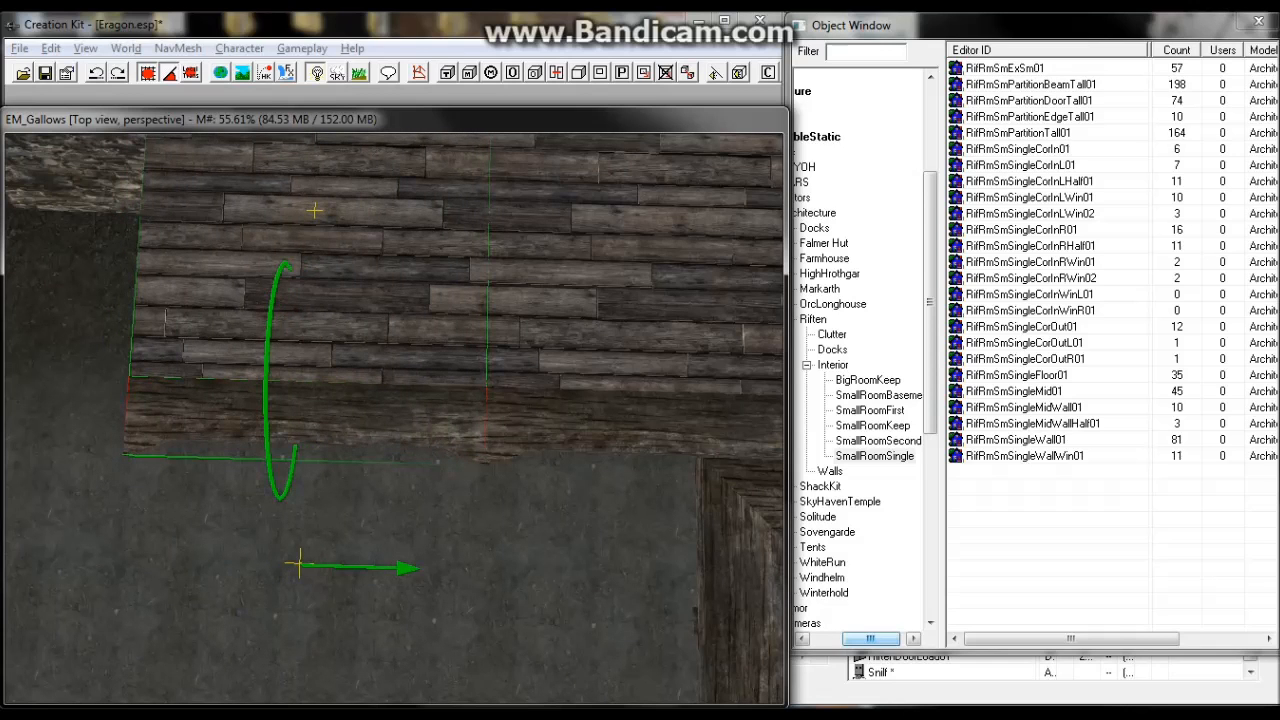
# Duplicate the floor and beam section again and join the copy along the Y axis at the house corner.
pyautogui.scroll(-3, 387, 343)
pyautogui.moveTo(387, 343); pyautogui.dragTo(484, 356, button='middle')
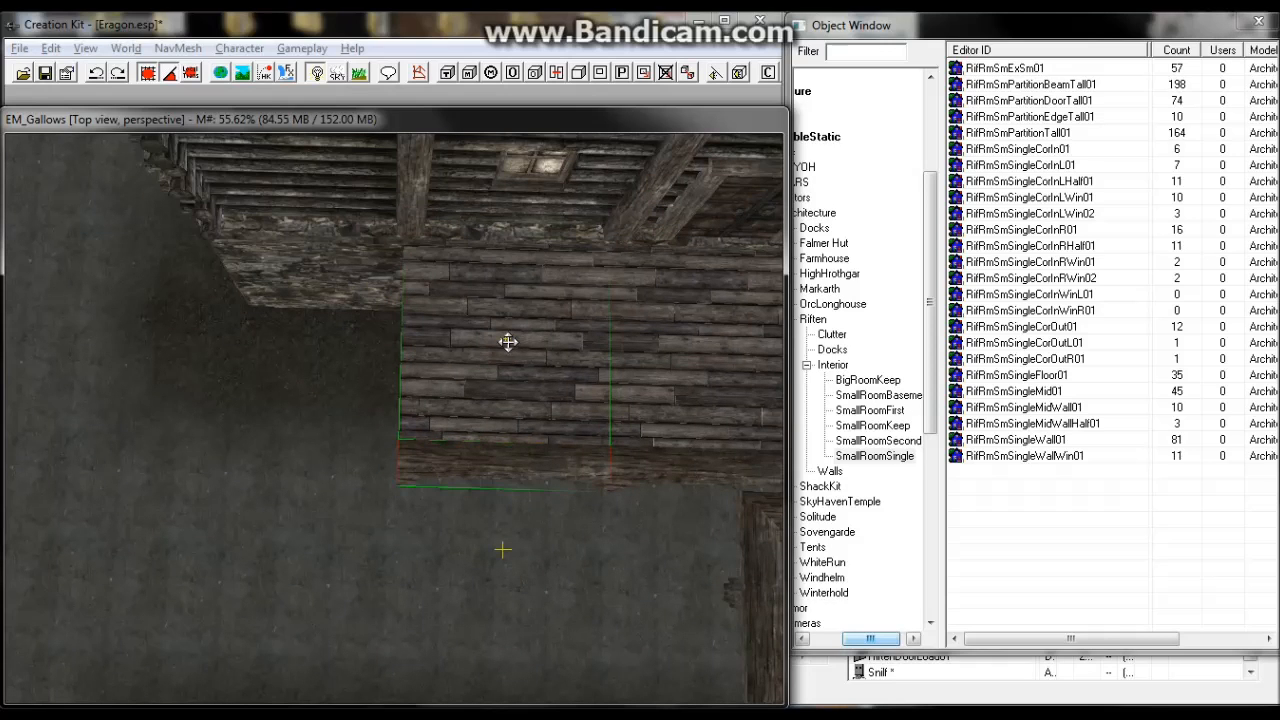
pyautogui.press('x')
pyautogui.press('y')
pyautogui.moveTo(510, 345); pyautogui.dragTo(293, 341)
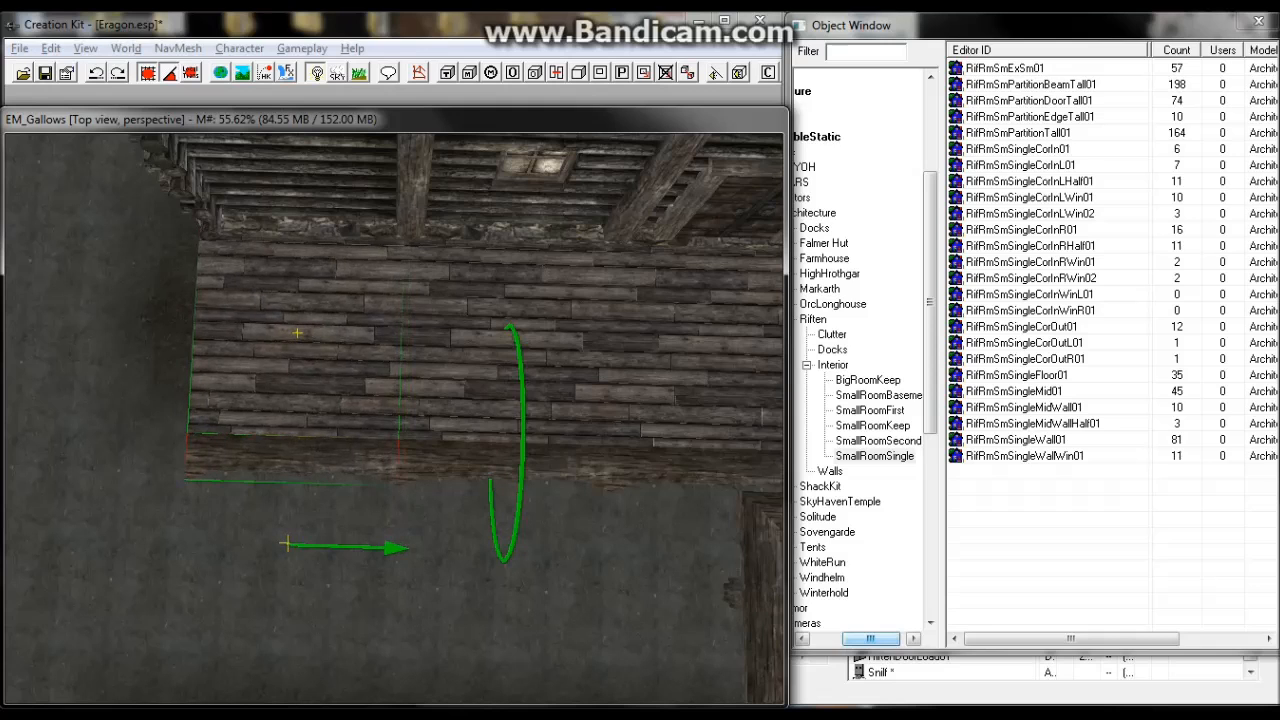
pyautogui.moveTo(290, 333); pyautogui.dragTo(297, 333)
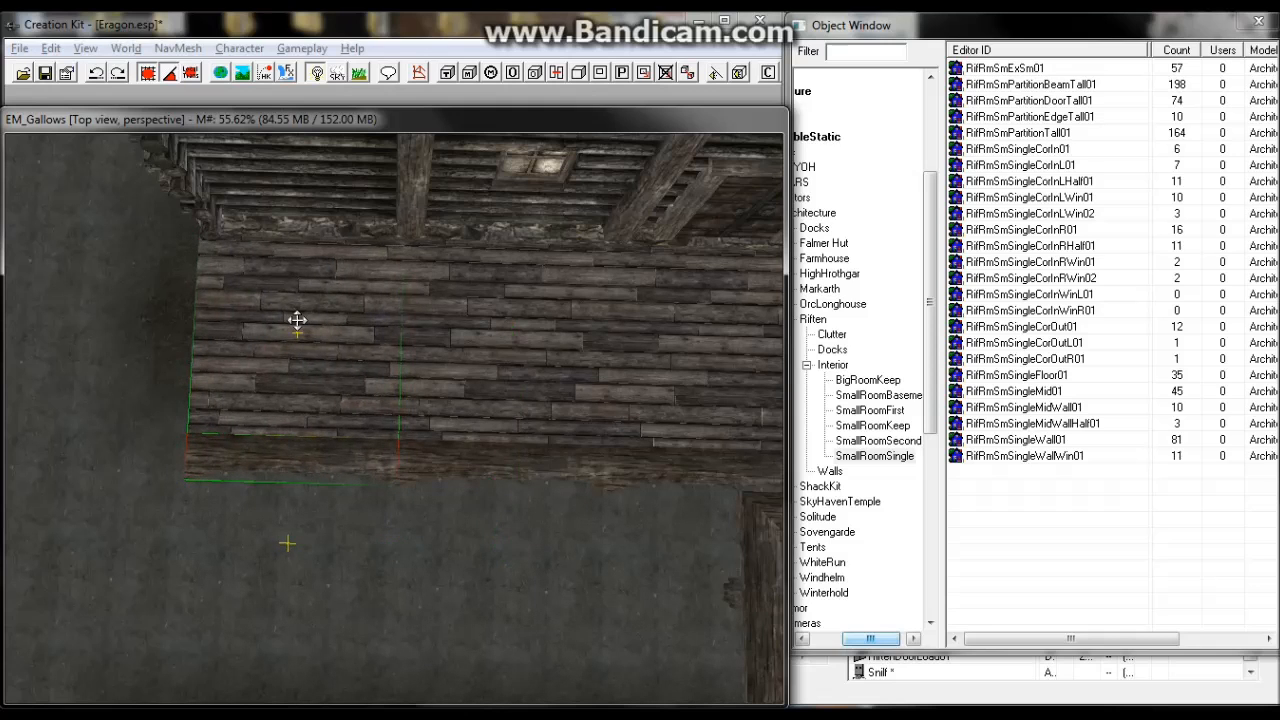
# Select the end floor piece with its beam, duplicate them and extend the porch along the Y axis past the house corner.
pyautogui.scroll(3, 297, 320)
pyautogui.moveTo(300, 321); pyautogui.dragTo(344, 342, button='middle')
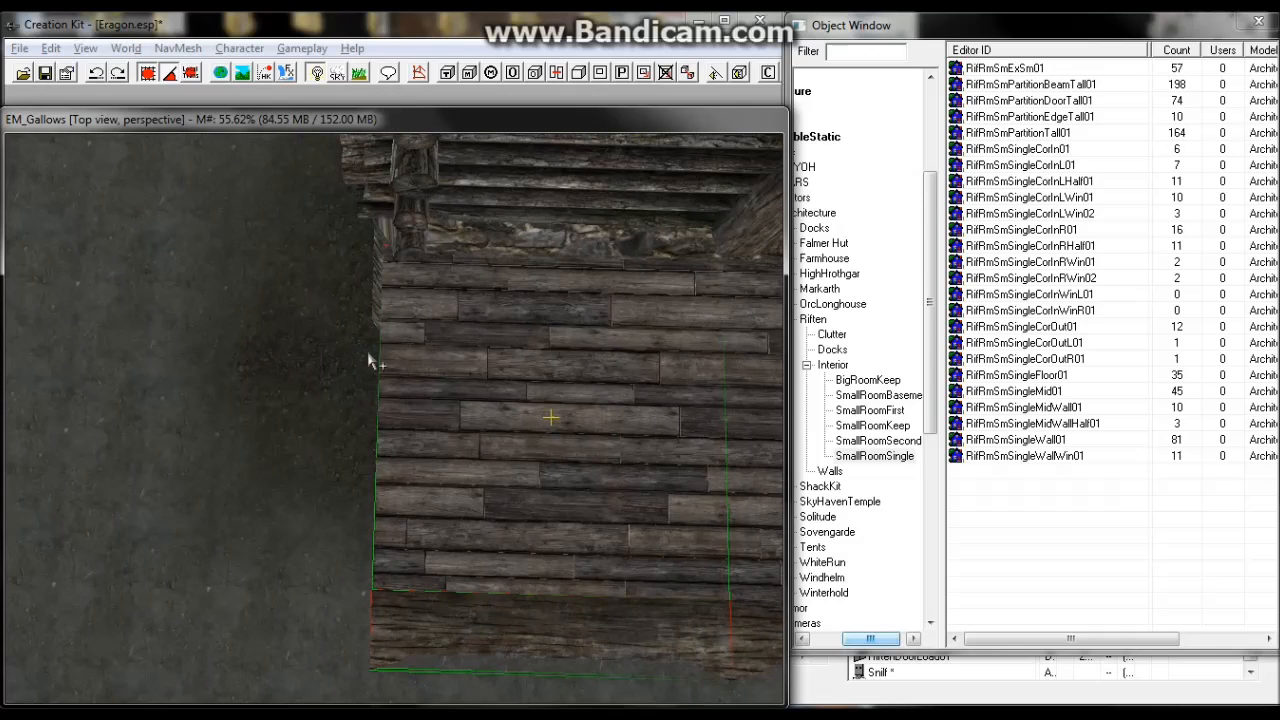
pyautogui.scroll(-3, 368, 353)
pyautogui.moveTo(438, 392); pyautogui.dragTo(428, 377, button='middle')
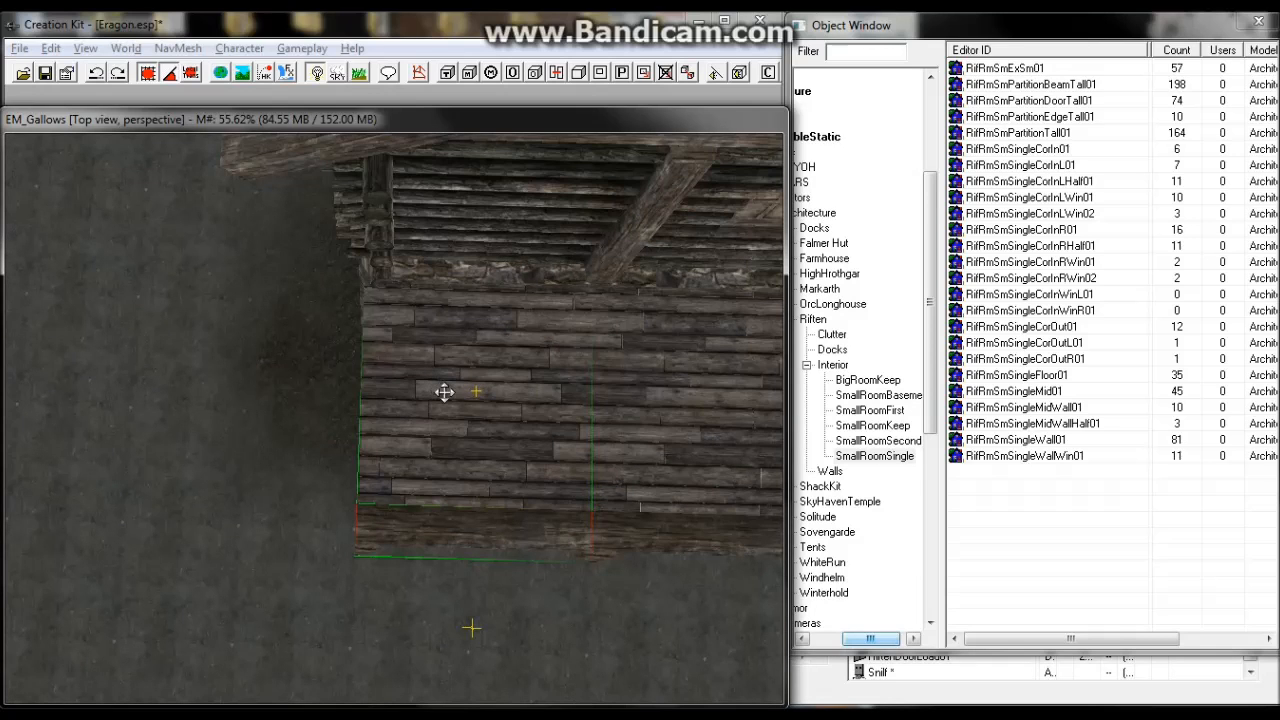
pyautogui.press('d')
pyautogui.click(456, 402)
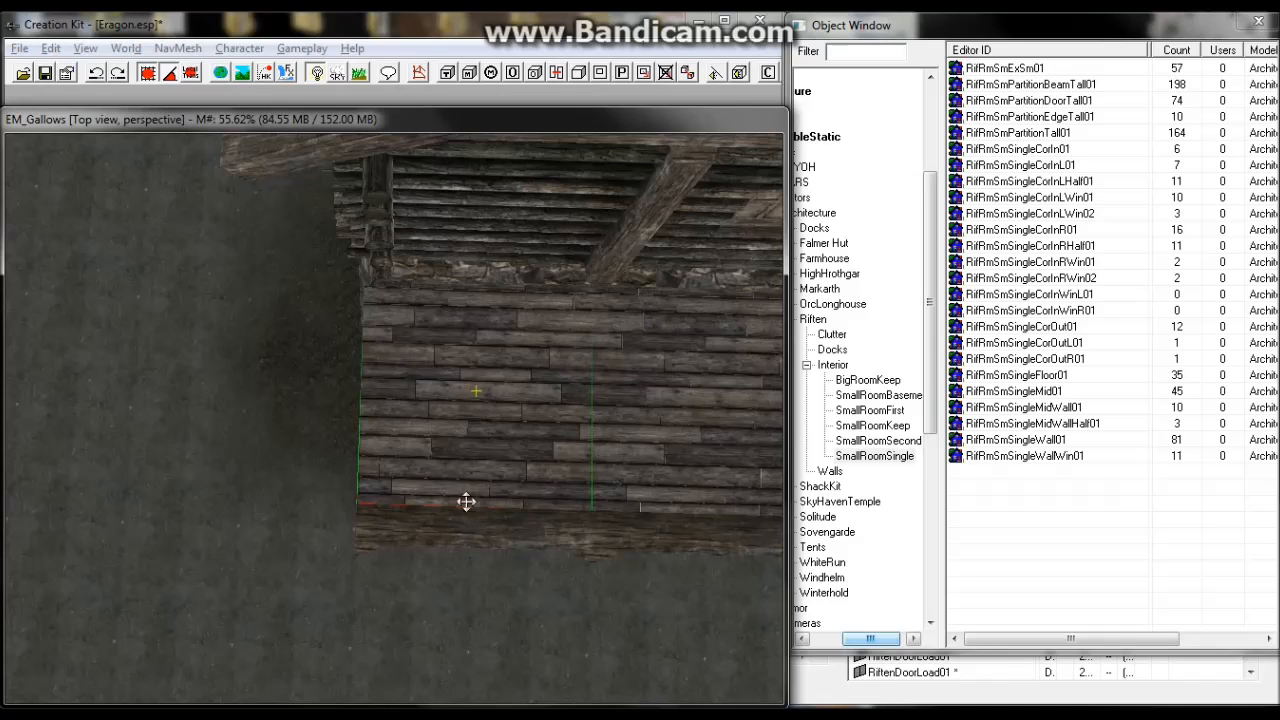
pyautogui.keyDown('ctrl'); pyautogui.click(466, 501); pyautogui.keyUp('ctrl')
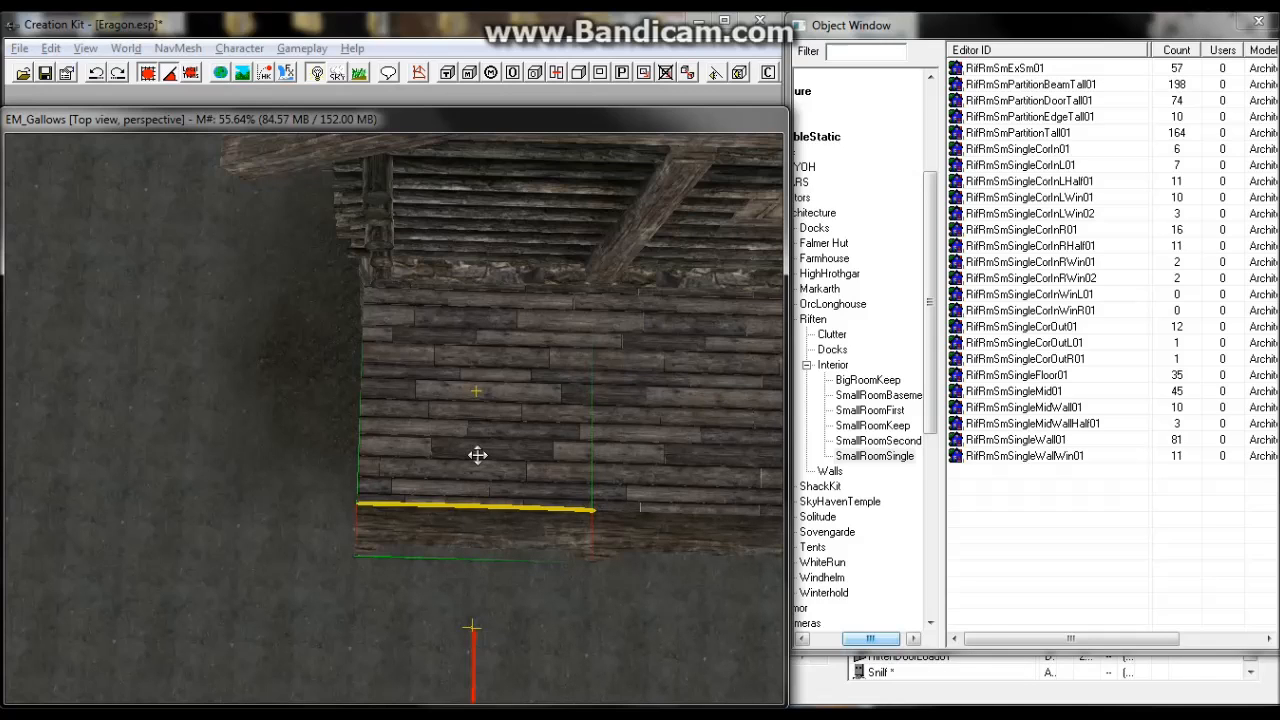
pyautogui.hotkey('ctrl', 'd')
pyautogui.press('y')
pyautogui.moveTo(480, 462); pyautogui.dragTo(240, 439)
pyautogui.scroll(-2, 249, 436)
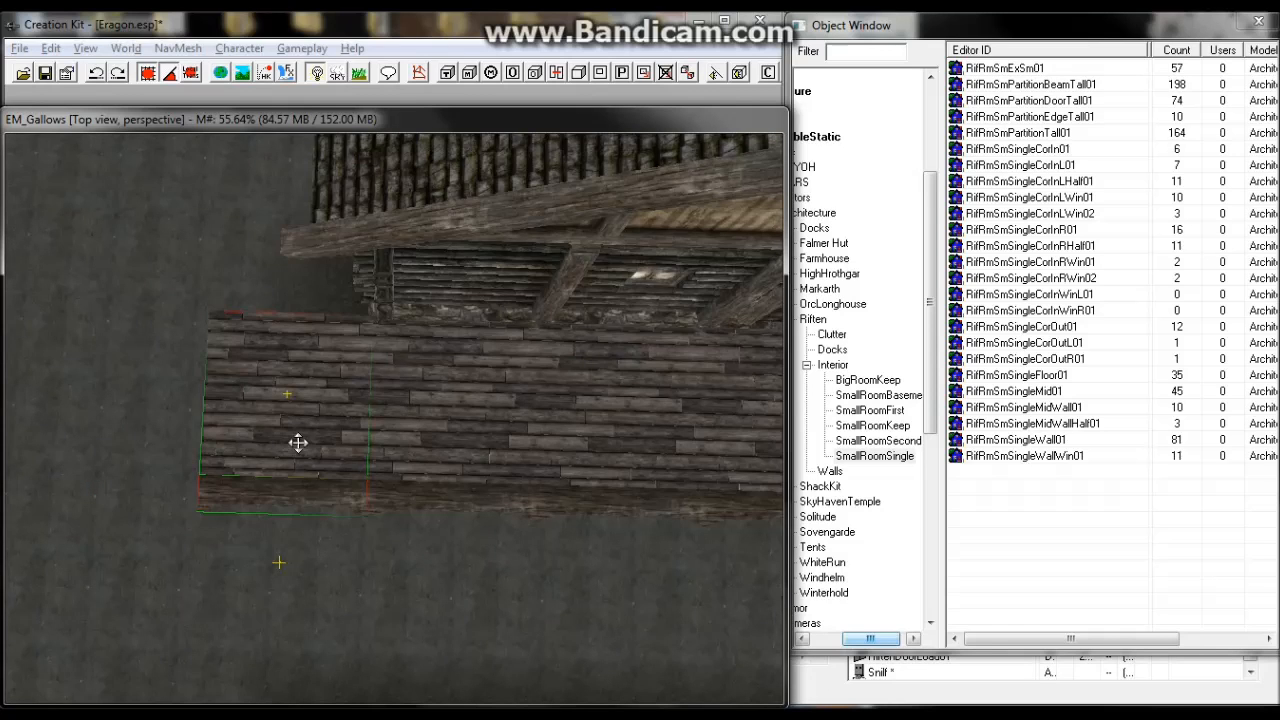
pyautogui.scroll(-4, 290, 440)
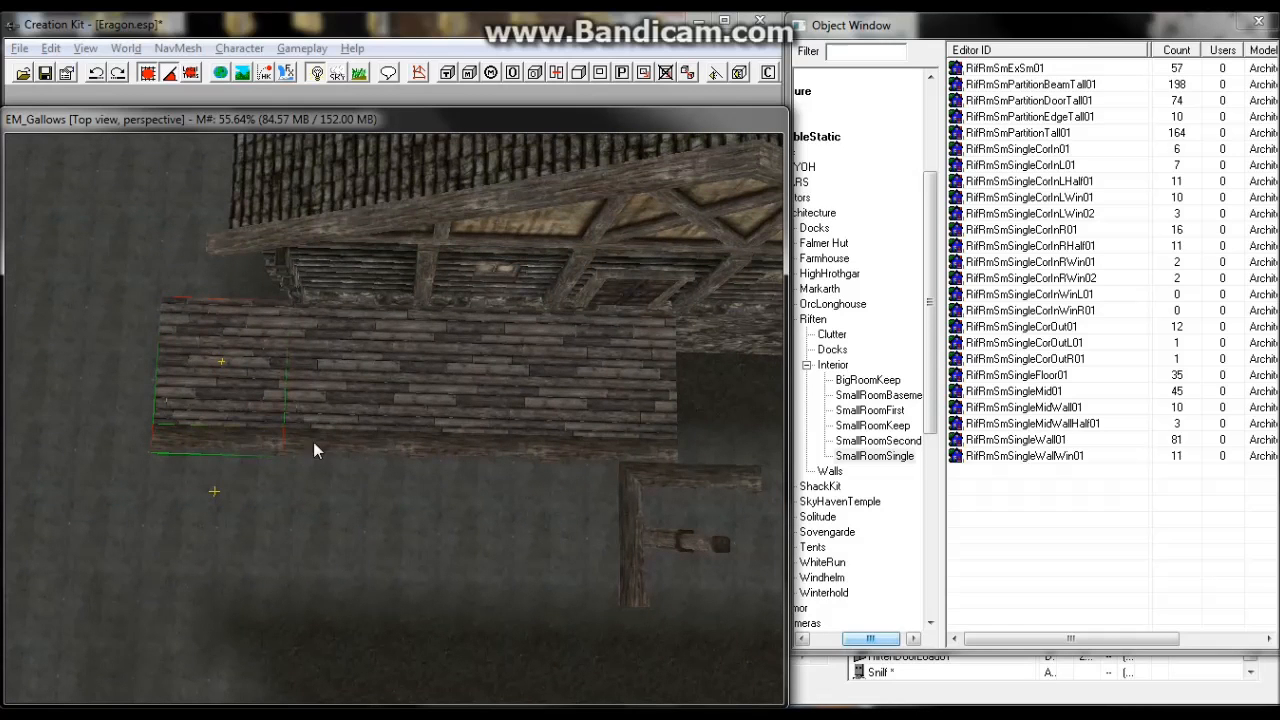
# Move the small loose corner beam piece along the porch front to the far end beyond the house corner.
pyautogui.click(706, 482)
pyautogui.moveTo(700, 480)
pyautogui.mouseDown(button='middle')
pyautogui.moveTo(674, 474)
pyautogui.moveTo(682, 462)
pyautogui.mouseUp(button='middle')
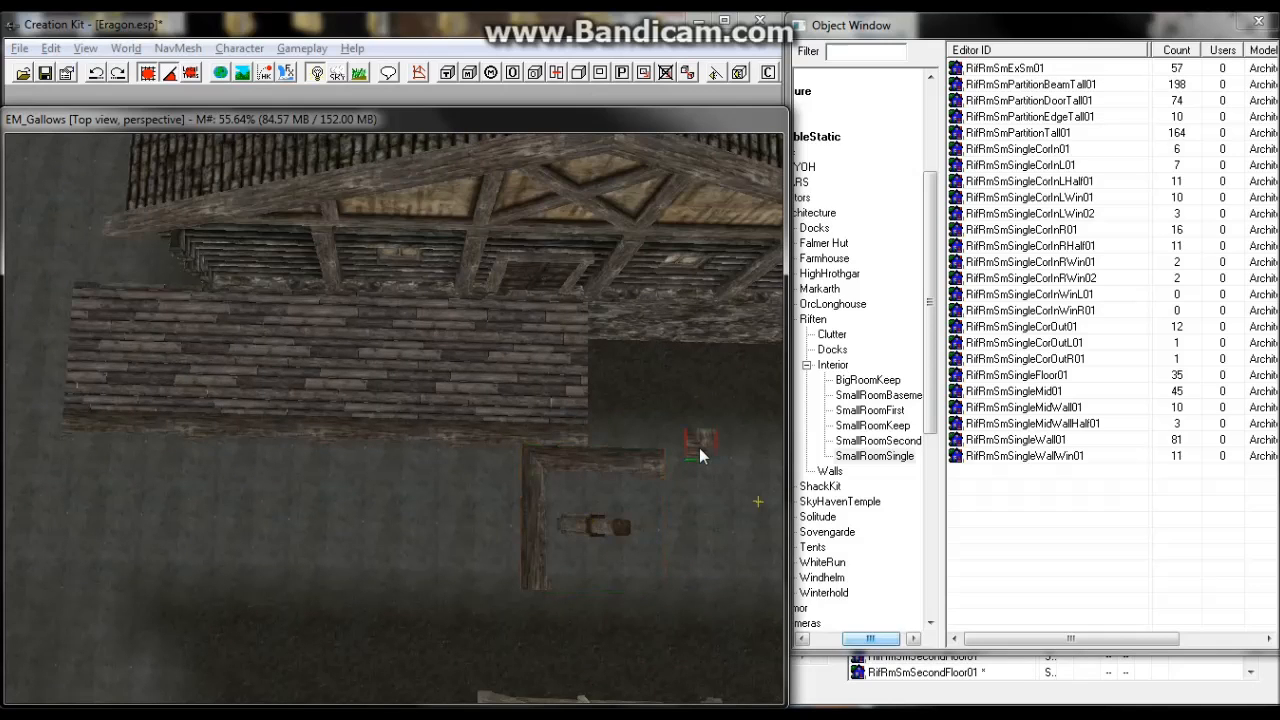
pyautogui.click(700, 445)
pyautogui.moveTo(758, 501); pyautogui.dragTo(97, 499)
pyautogui.moveTo(325, 416); pyautogui.dragTo(546, 439, button='middle')
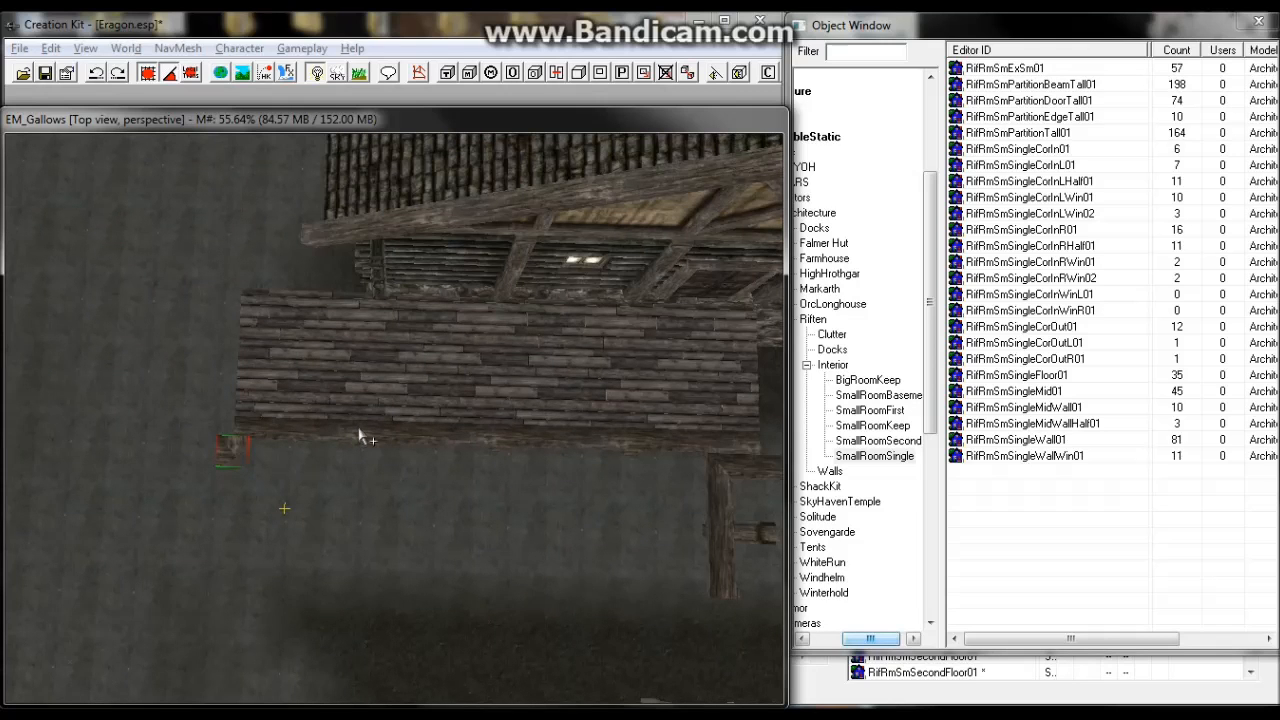
# Place the small corner beam piece at the outer corner of the last floor section, against the end of the front beam.
pyautogui.scroll(5, 360, 436)
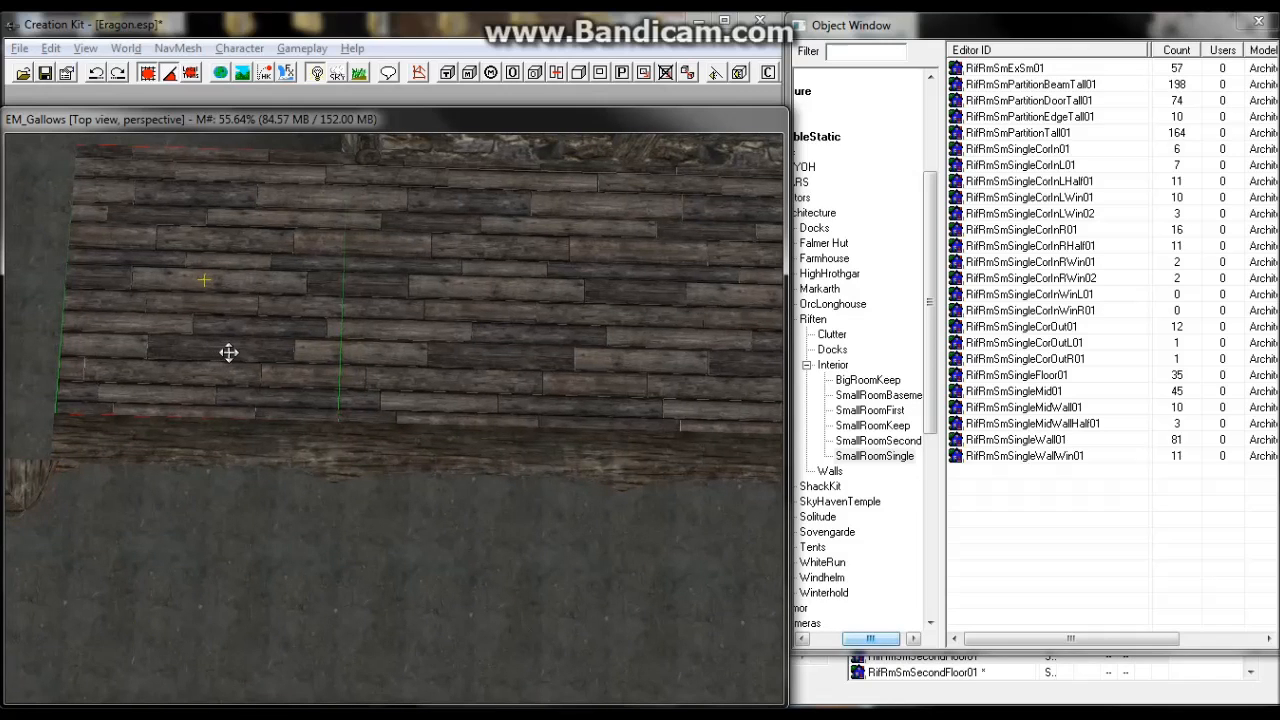
pyautogui.moveTo(229, 351)
pyautogui.mouseDown(button='middle')
pyautogui.moveTo(272, 362)
pyautogui.moveTo(289, 342)
pyautogui.moveTo(287, 300)
pyautogui.moveTo(307, 280)
pyautogui.mouseUp(button='middle')
pyautogui.scroll(4, 271, 362)
pyautogui.scroll(2, 271, 362)
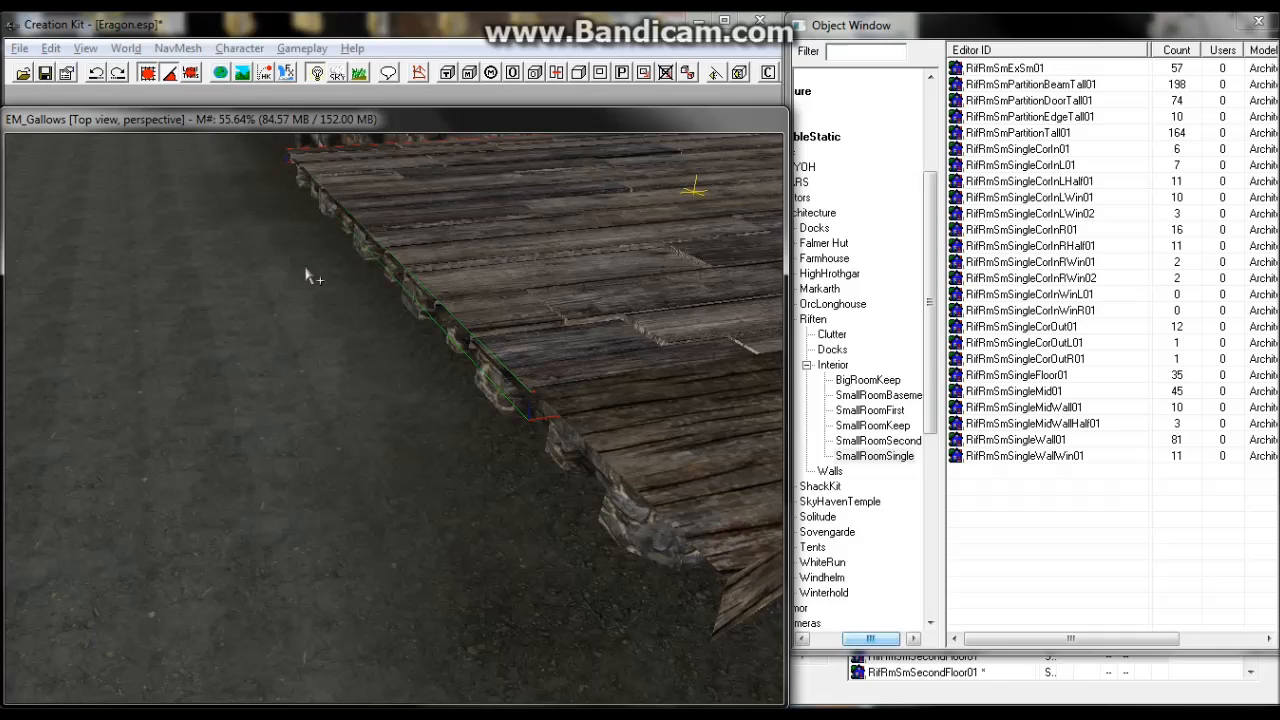
pyautogui.keyDown('shift'); pyautogui.moveTo(307, 278); pyautogui.dragTo(307, 305, button='middle'); pyautogui.keyUp('shift')
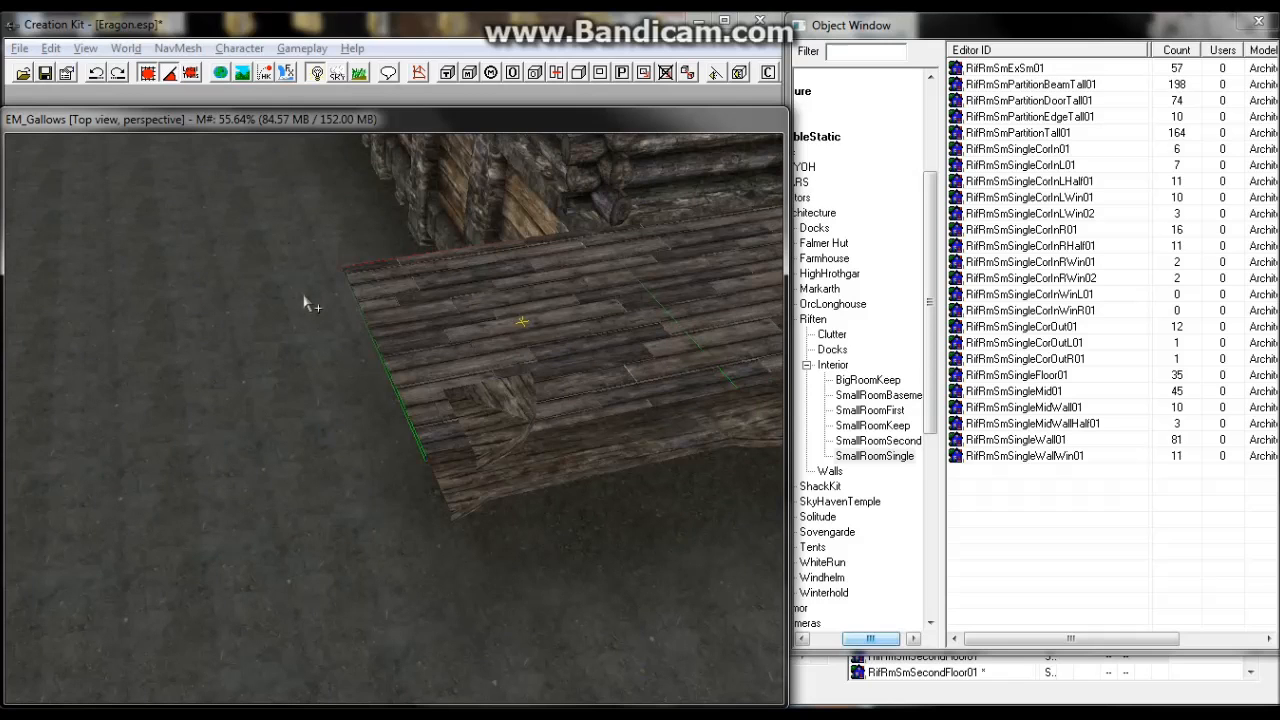
pyautogui.click(499, 423)
pyautogui.moveTo(499, 423); pyautogui.dragTo(492, 275)
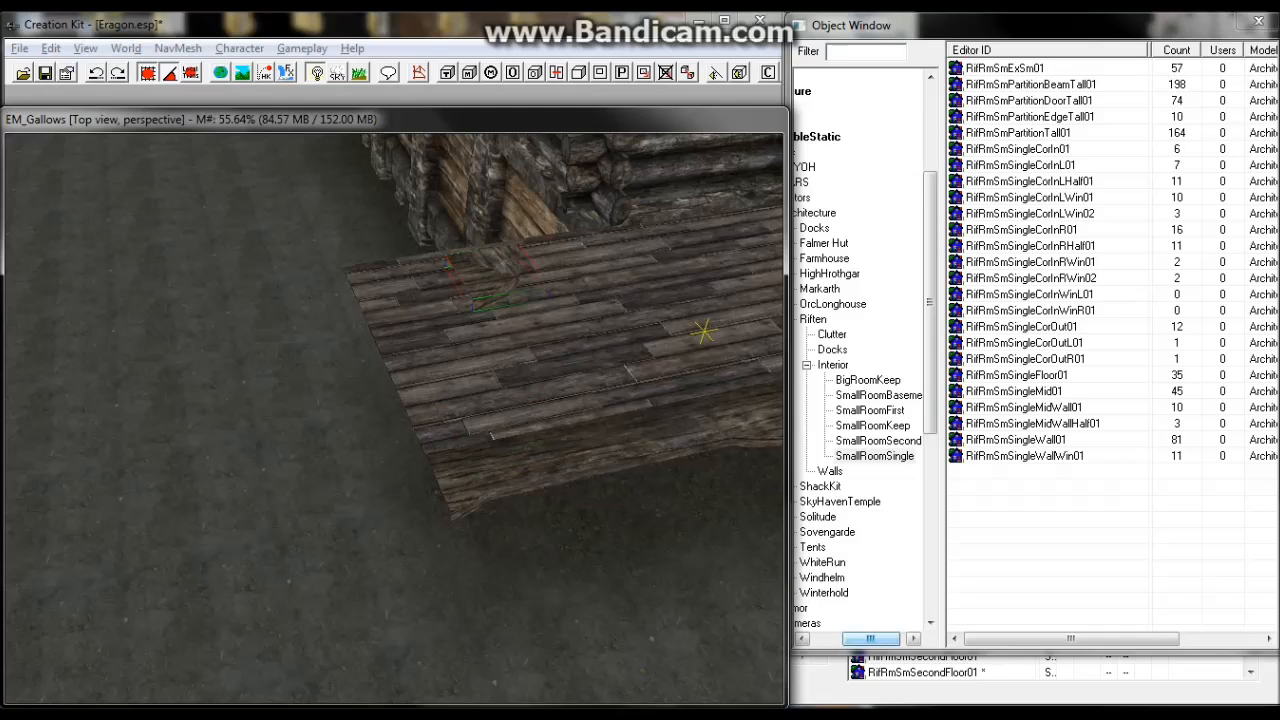
pyautogui.press('f')
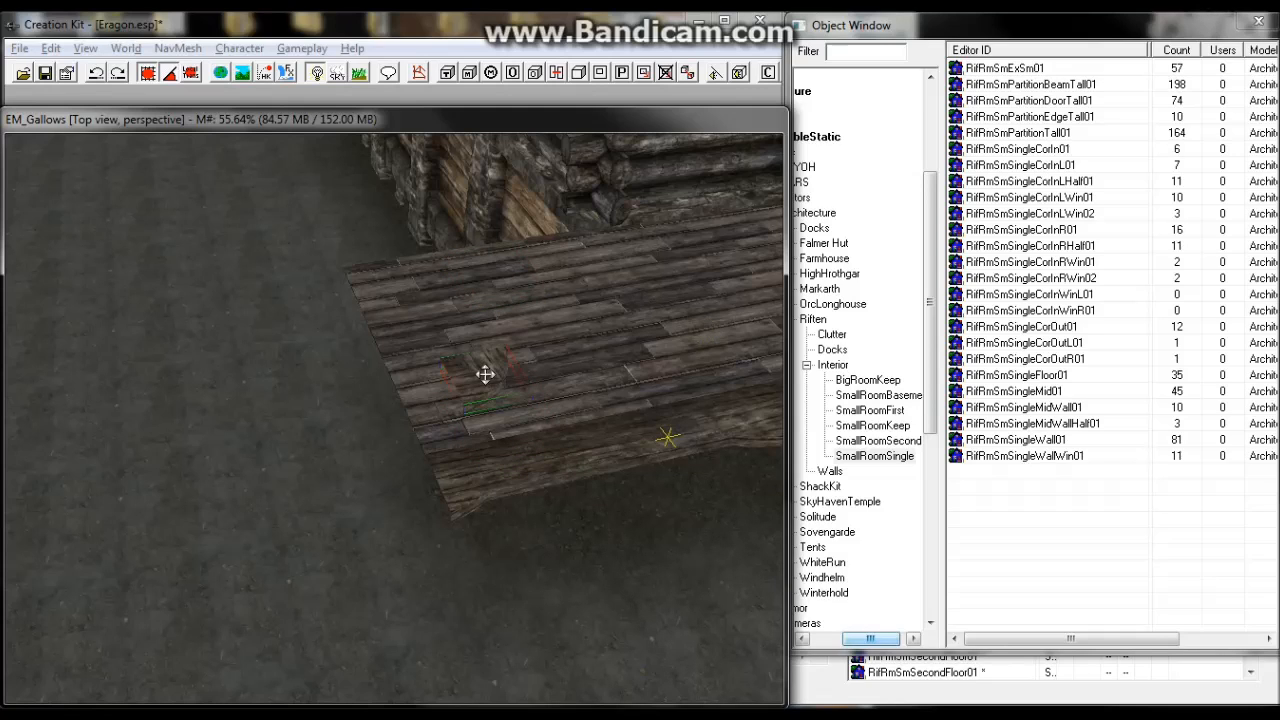
pyautogui.moveTo(490, 374)
pyautogui.mouseDown()
pyautogui.moveTo(590, 318)
pyautogui.moveTo(710, 335)
pyautogui.moveTo(444, 397)
pyautogui.moveTo(388, 446)
pyautogui.moveTo(393, 486)
pyautogui.mouseUp()
pyautogui.moveTo(276, 641); pyautogui.dragTo(294, 661)
pyautogui.moveTo(383, 491)
pyautogui.mouseDown()
pyautogui.moveTo(375, 467)
pyautogui.moveTo(383, 491)
pyautogui.mouseUp()
# Shift the small corner beam piece away from the end of the front beam to free it for realignment.
pyautogui.scroll(5, 380, 500)
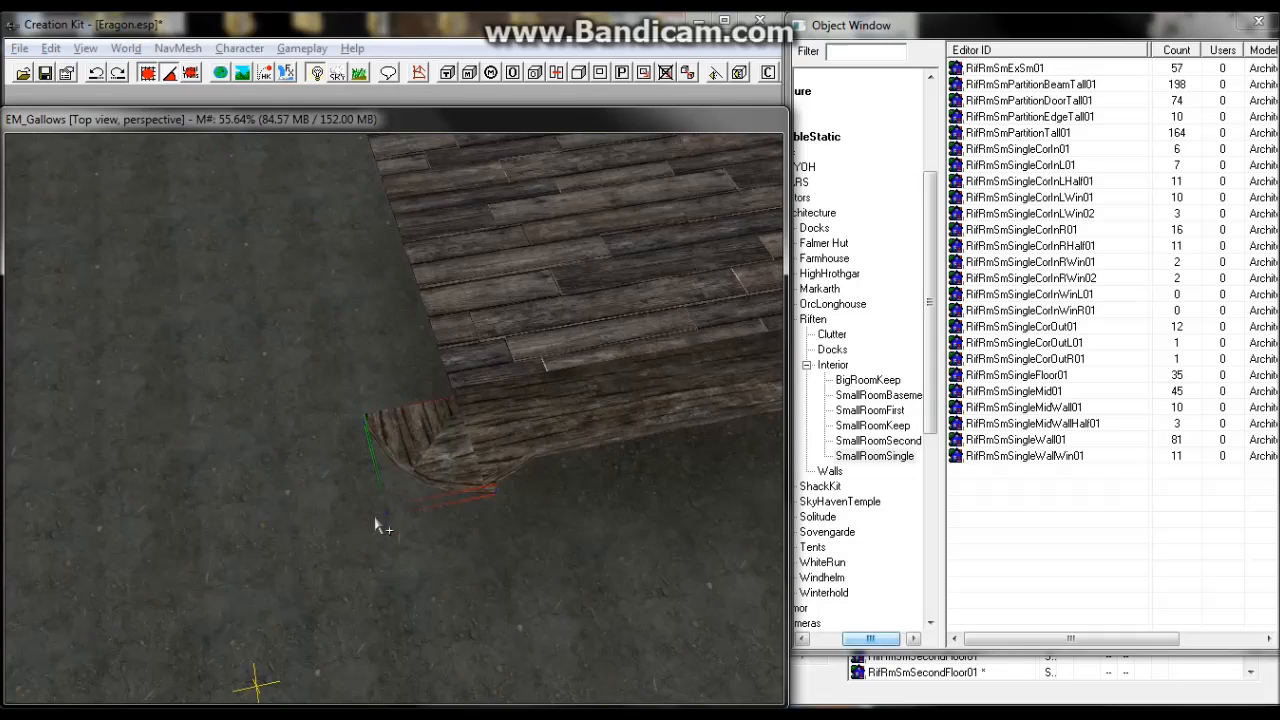
pyautogui.scroll(2, 387, 515)
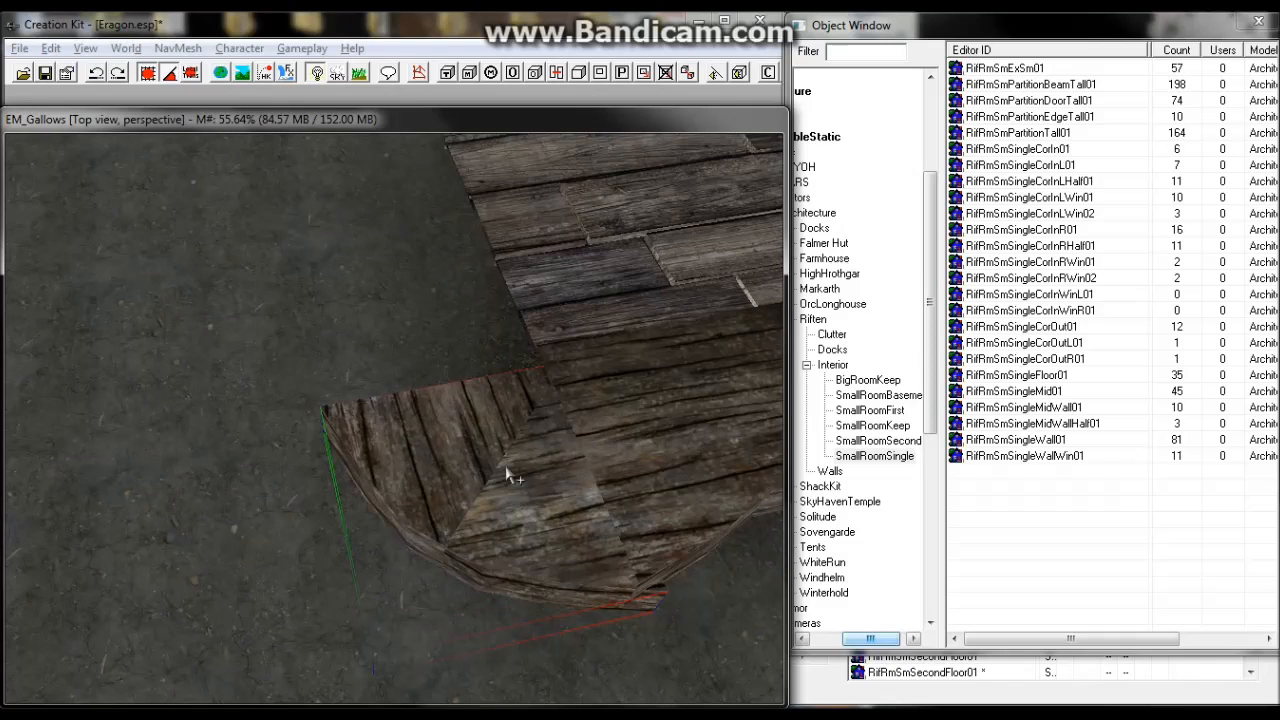
pyautogui.moveTo(496, 470); pyautogui.dragTo(469, 511)
pyautogui.press('`')
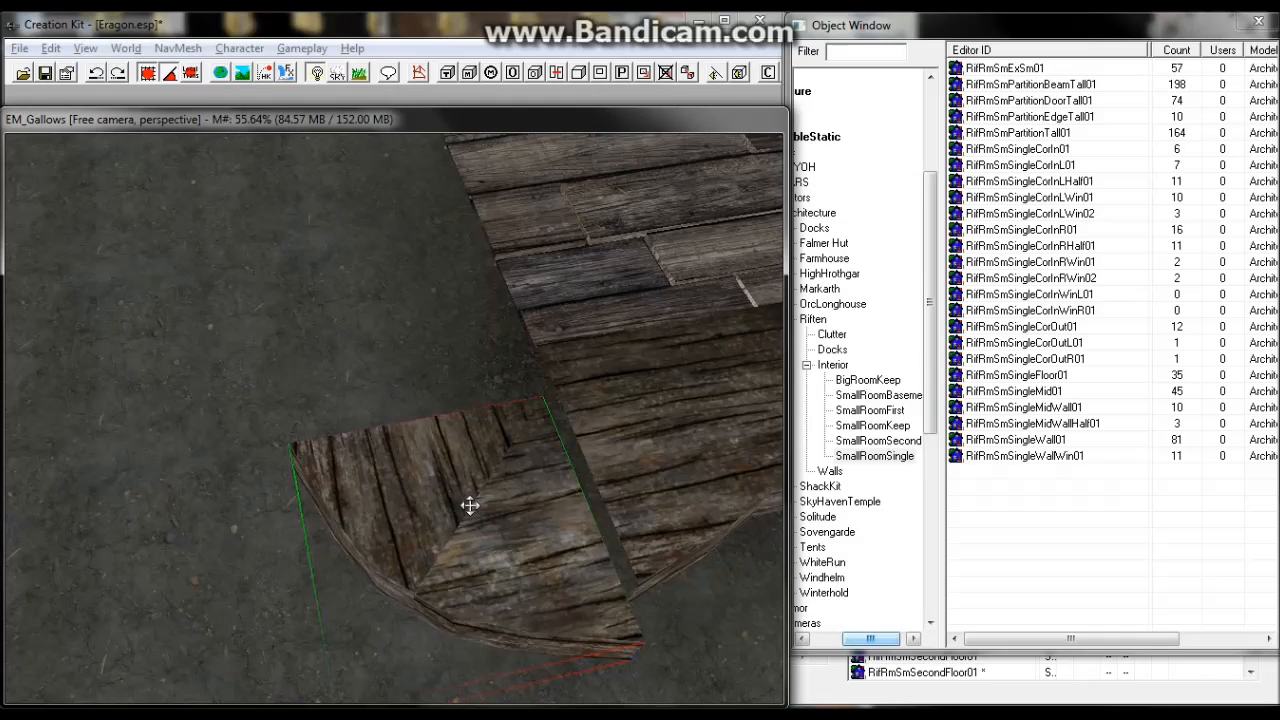
pyautogui.moveTo(208, 350); pyautogui.dragTo(208, 335)
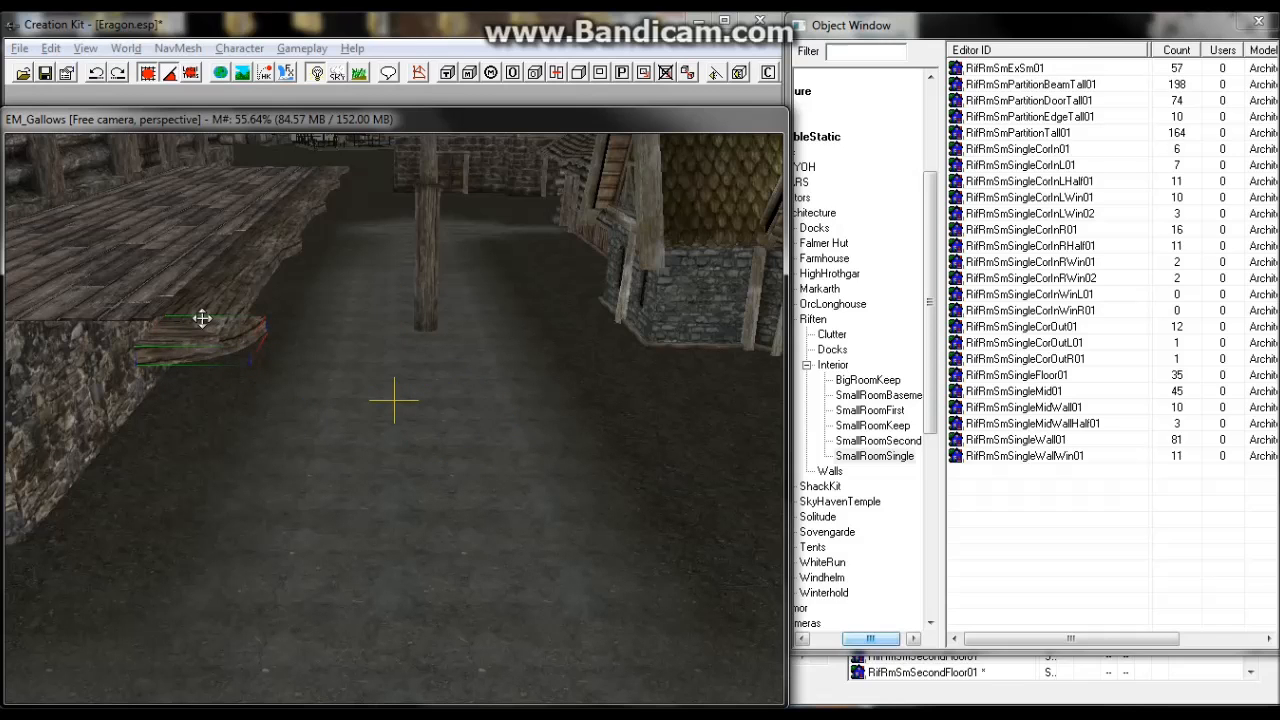
pyautogui.scroll(3, 204, 318)
pyautogui.scroll(4, 211, 320)
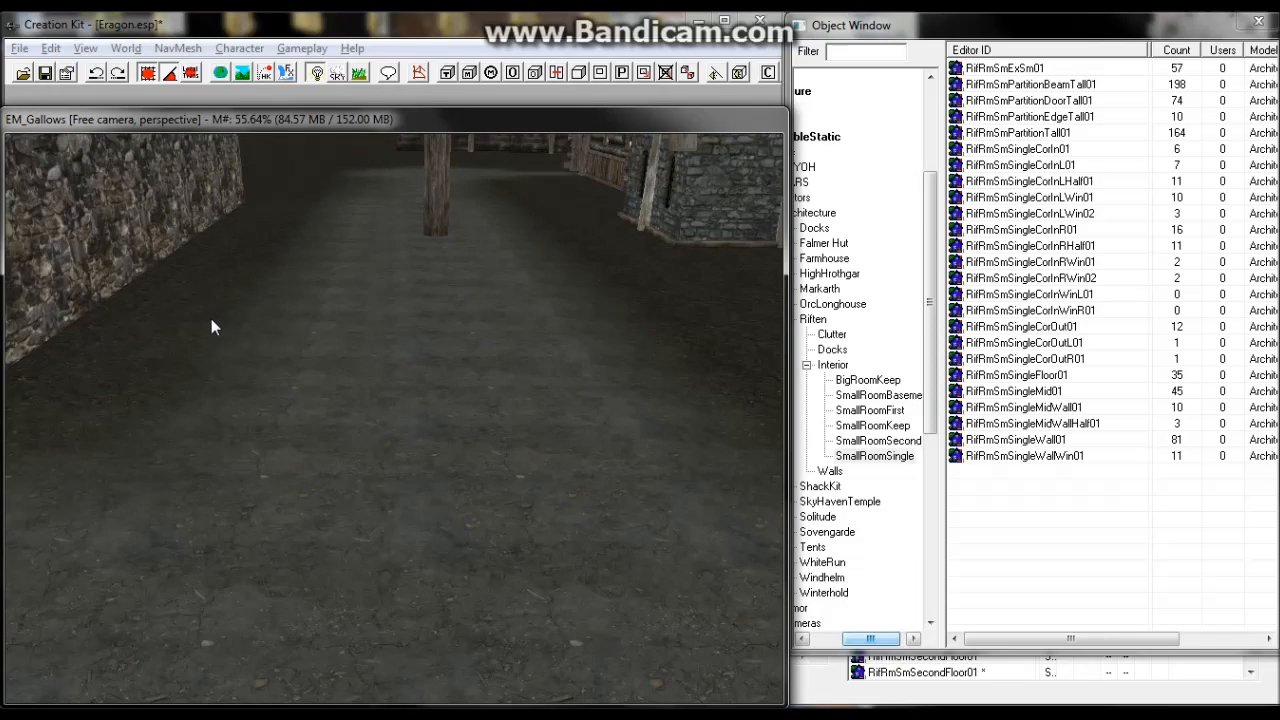
# Reposition the small corner beam piece against the end of the front beam, beside the last floor section's corner.
pyautogui.moveTo(211, 319); pyautogui.dragTo(525, 497, button='middle')
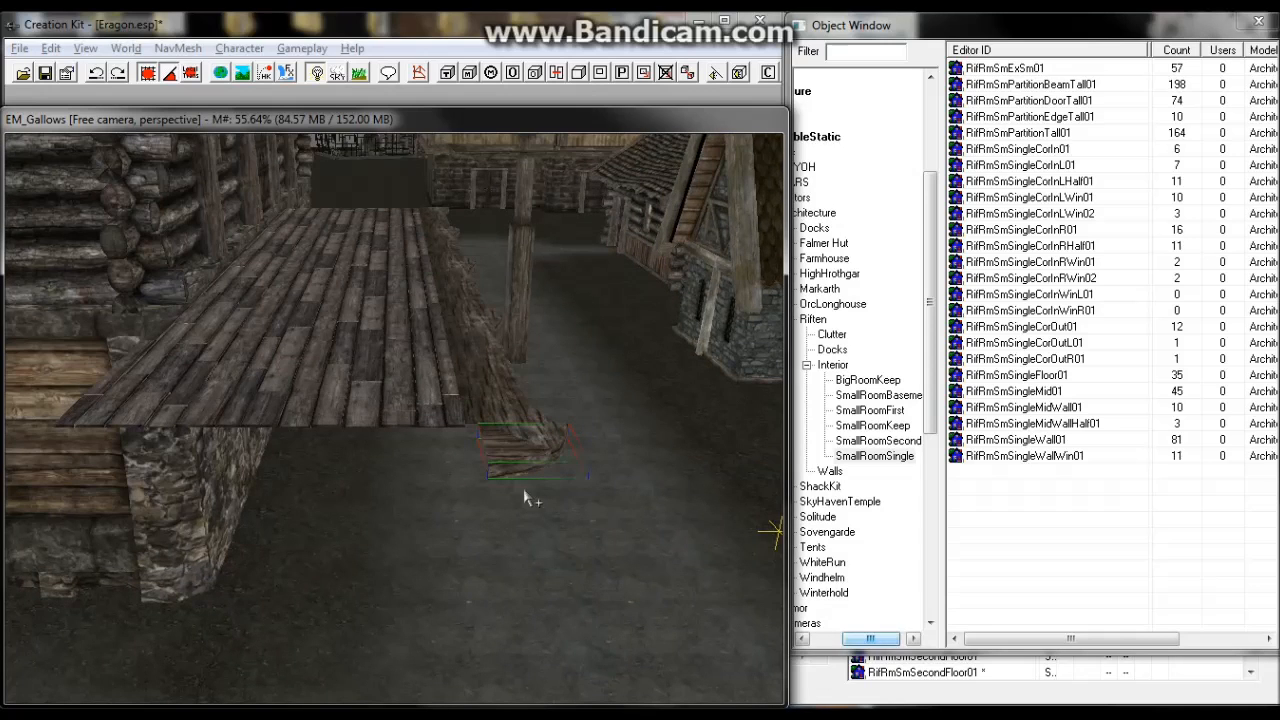
pyautogui.scroll(3, 540, 488)
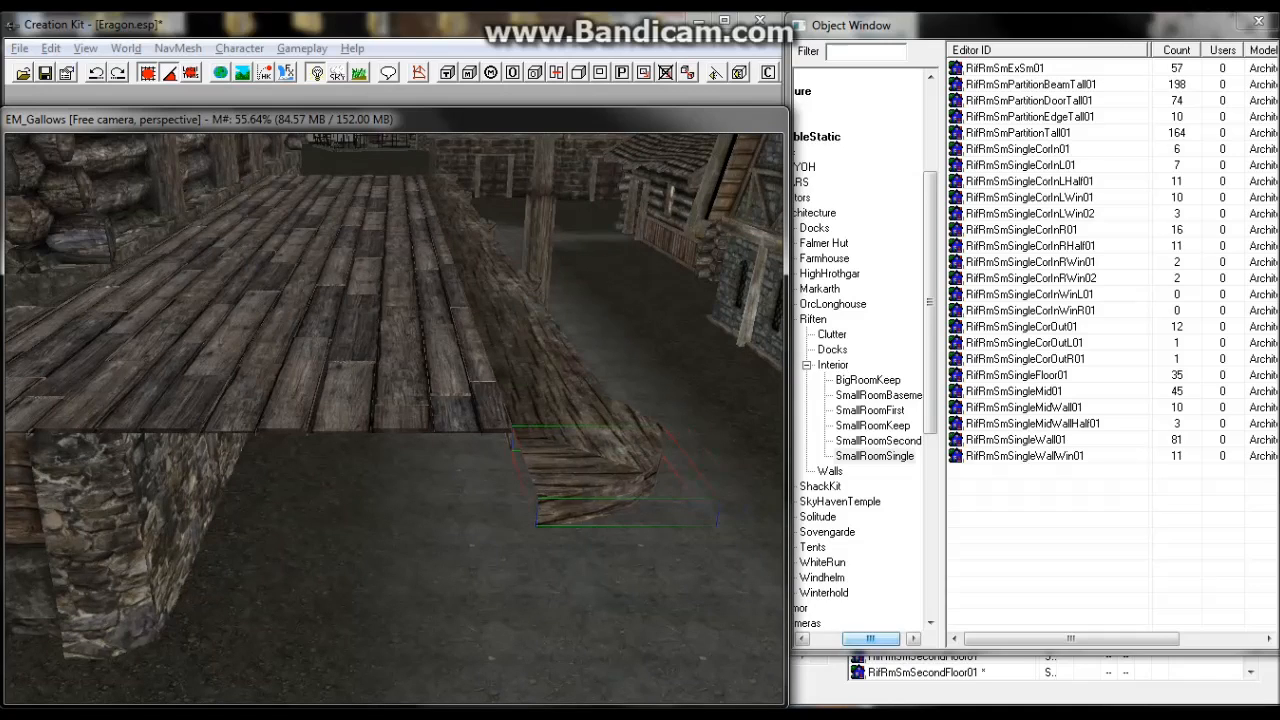
pyautogui.moveTo(560, 485); pyautogui.dragTo(541, 498)
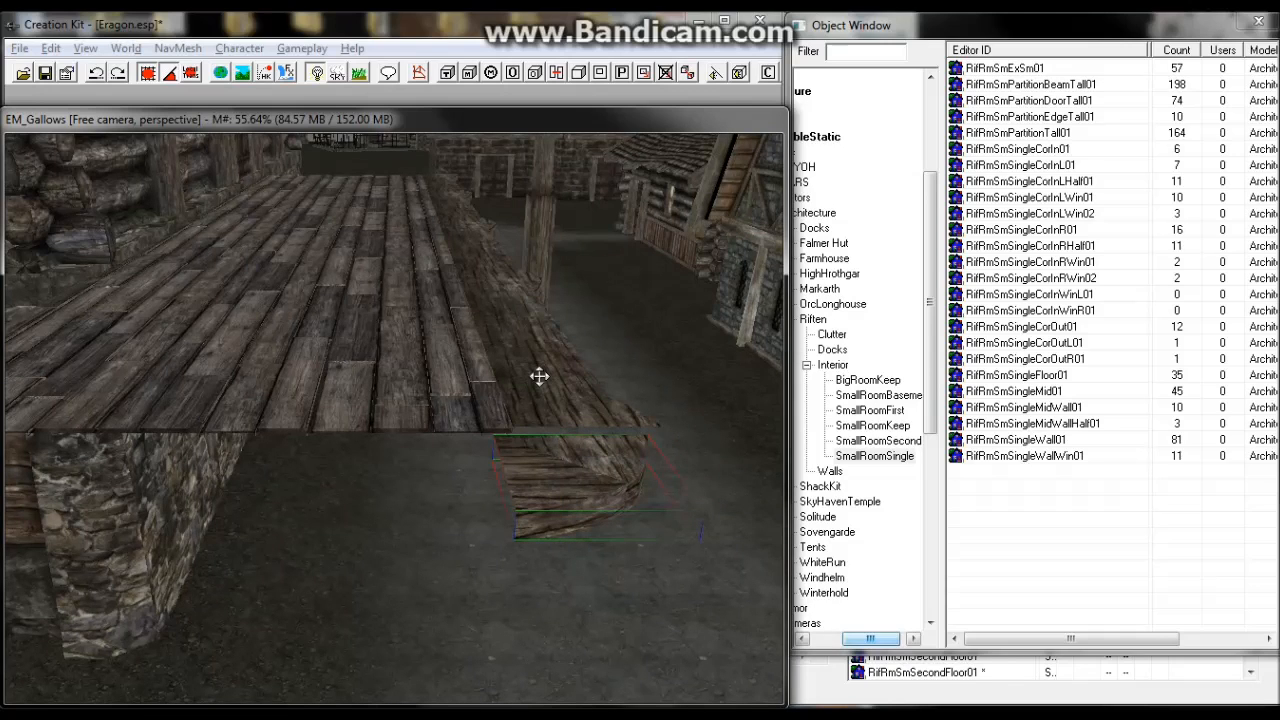
pyautogui.click(540, 378)
pyautogui.moveTo(540, 470); pyautogui.dragTo(566, 452)
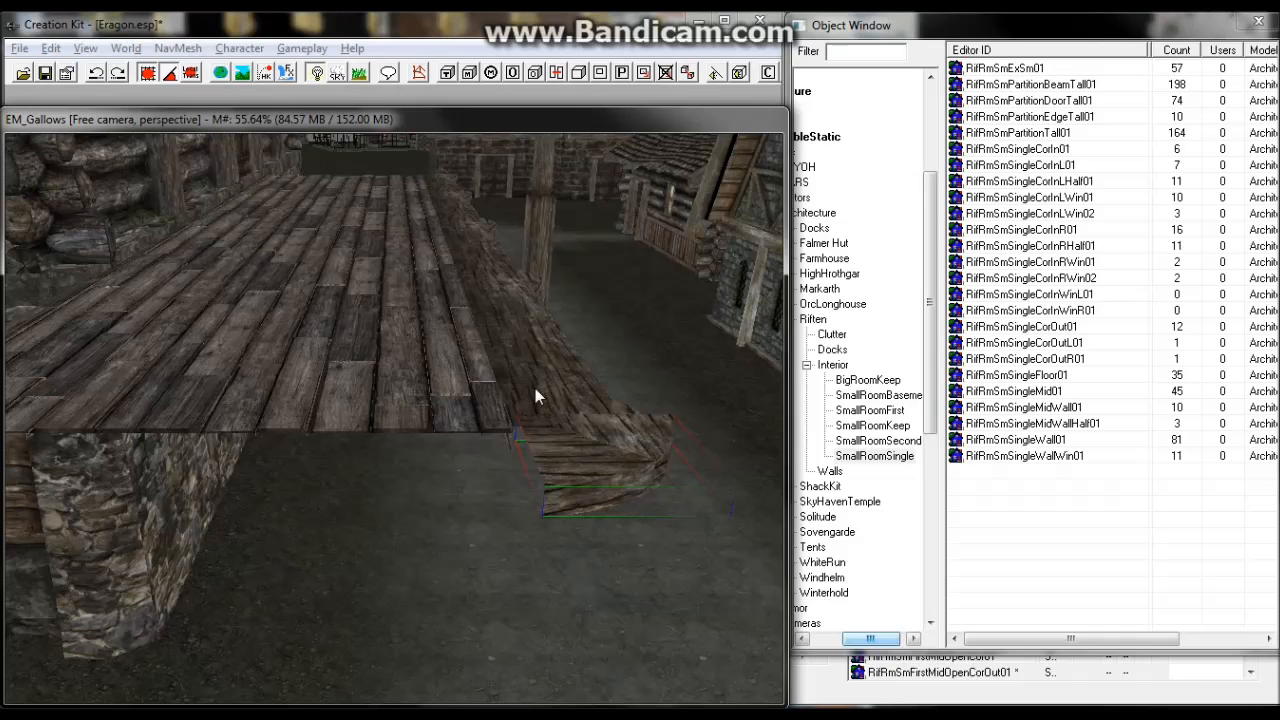
# Lower the small corner beam piece from above the porch floor to the height of the front beam.
pyautogui.keyDown('shift'); pyautogui.moveTo(535, 386); pyautogui.dragTo(545, 424, button='middle'); pyautogui.keyUp('shift')
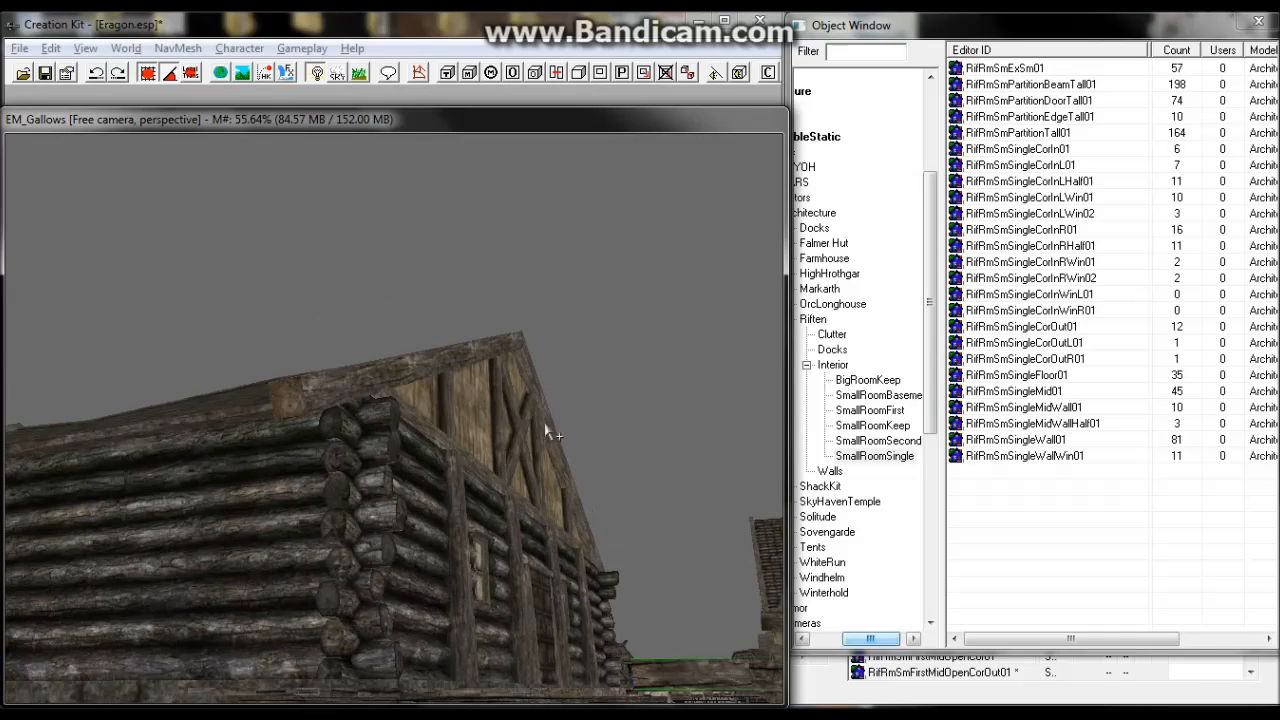
pyautogui.scroll(-2, 555, 525)
pyautogui.keyDown('shift'); pyautogui.moveTo(557, 534); pyautogui.dragTo(514, 442, button='middle'); pyautogui.keyUp('shift')
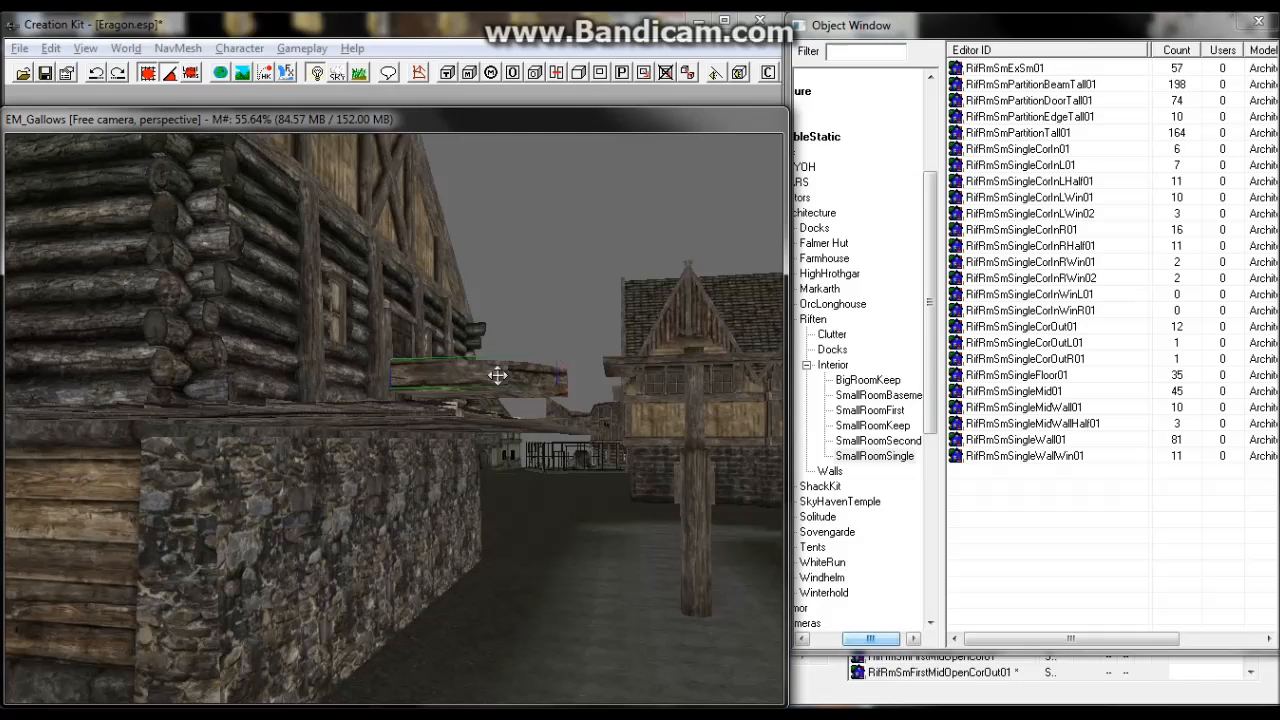
pyautogui.moveTo(562, 376); pyautogui.dragTo(500, 390)
pyautogui.keyDown('shift'); pyautogui.moveTo(500, 397); pyautogui.dragTo(526, 440, button='middle'); pyautogui.keyUp('shift')
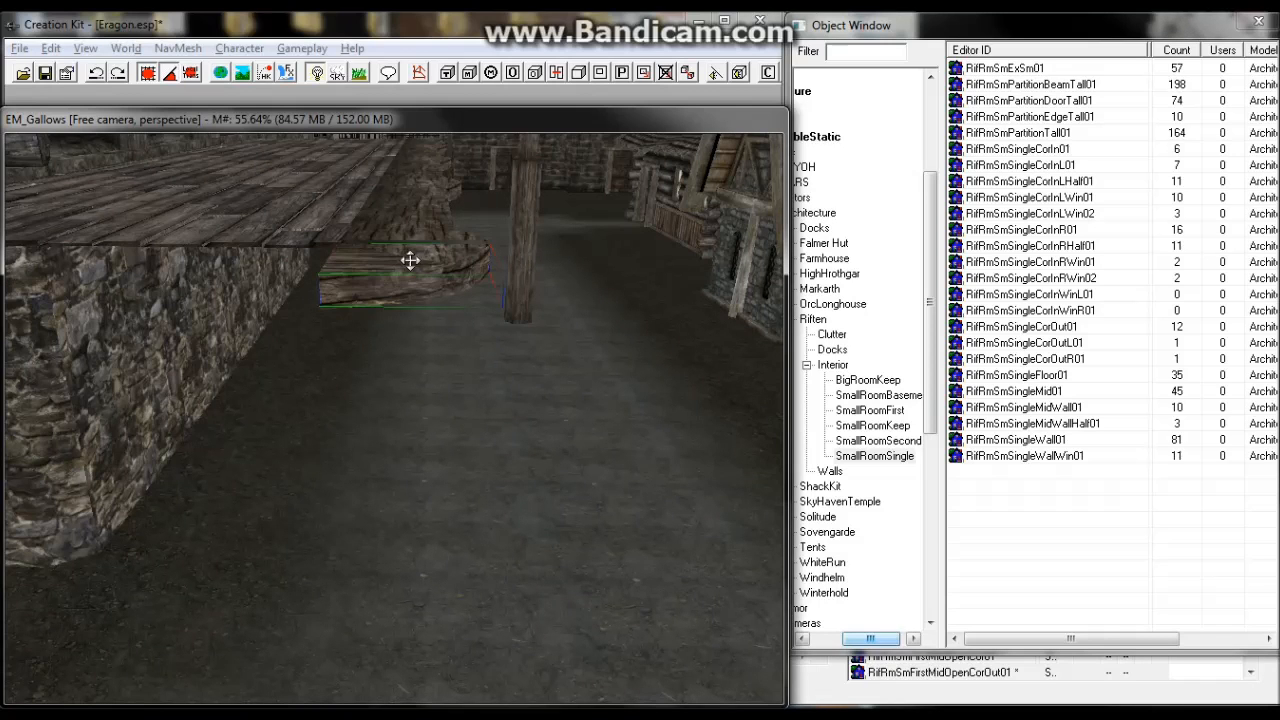
# In the top view, join the corner beam piece flush to the end of the front beam.
pyautogui.press('t')
pyautogui.scroll(5, 420, 277)
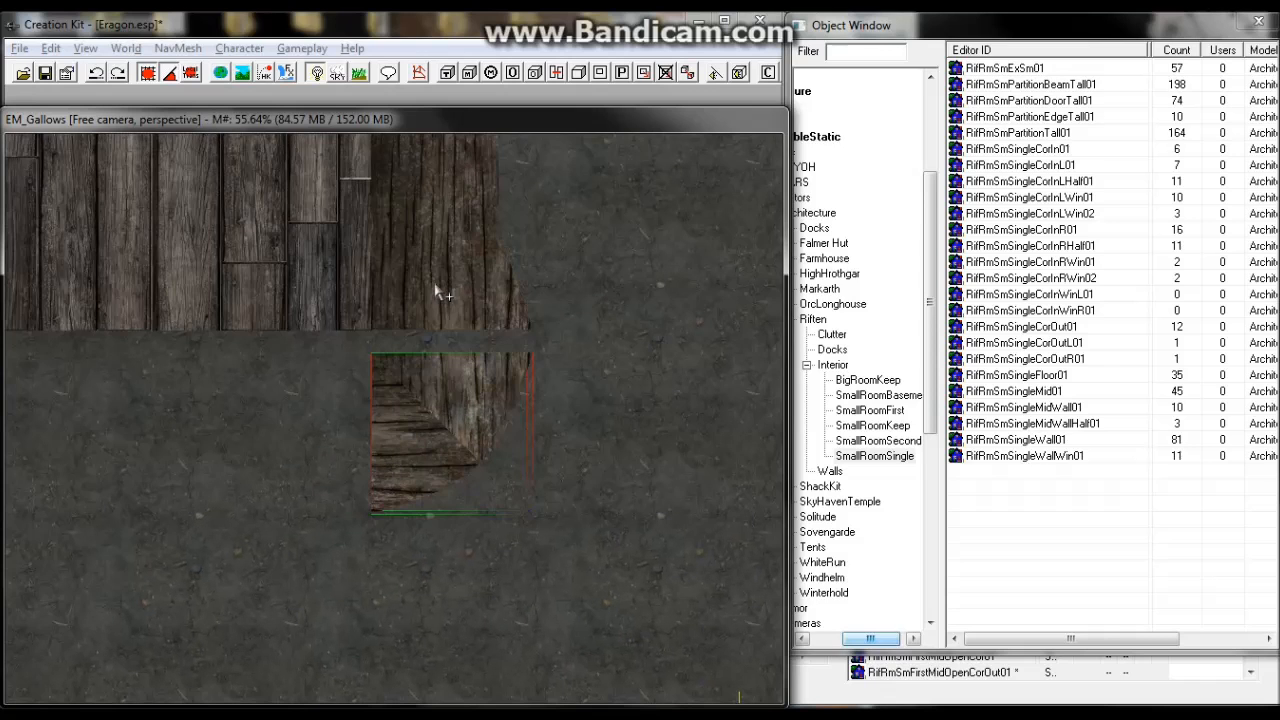
pyautogui.moveTo(447, 408); pyautogui.dragTo(443, 350)
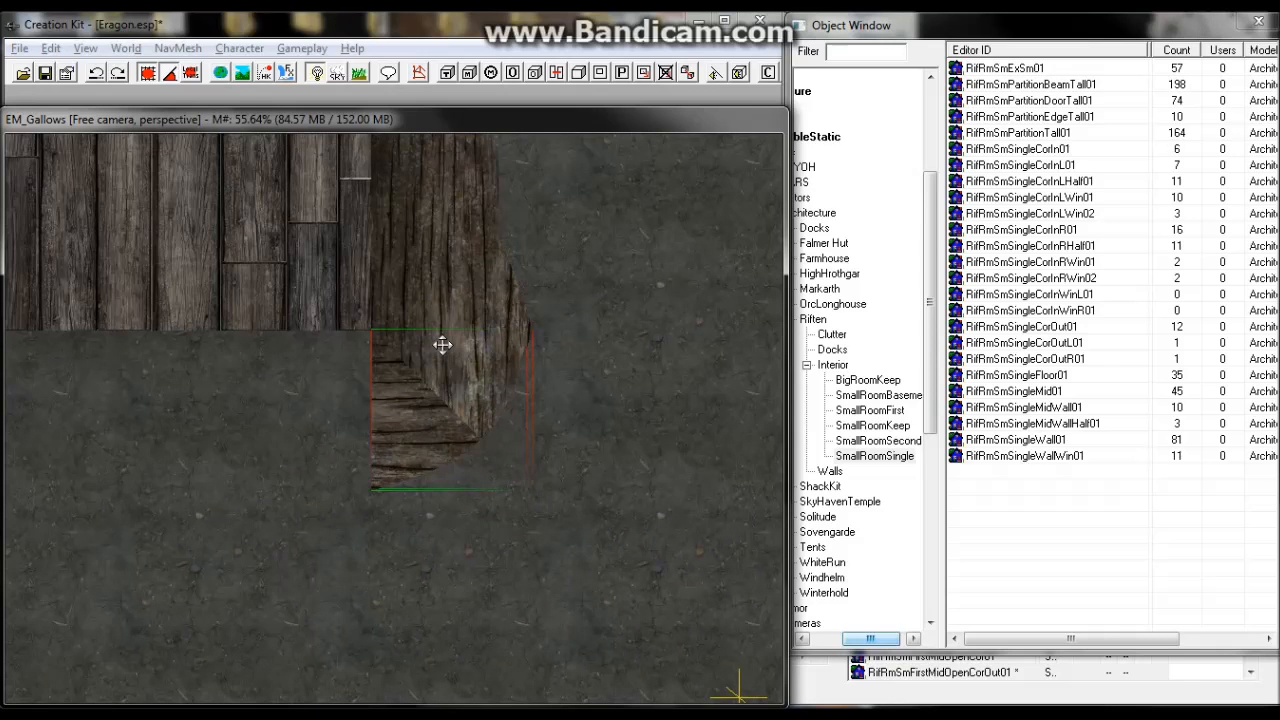
pyautogui.press('d')
pyautogui.scroll(-4, 442, 345)
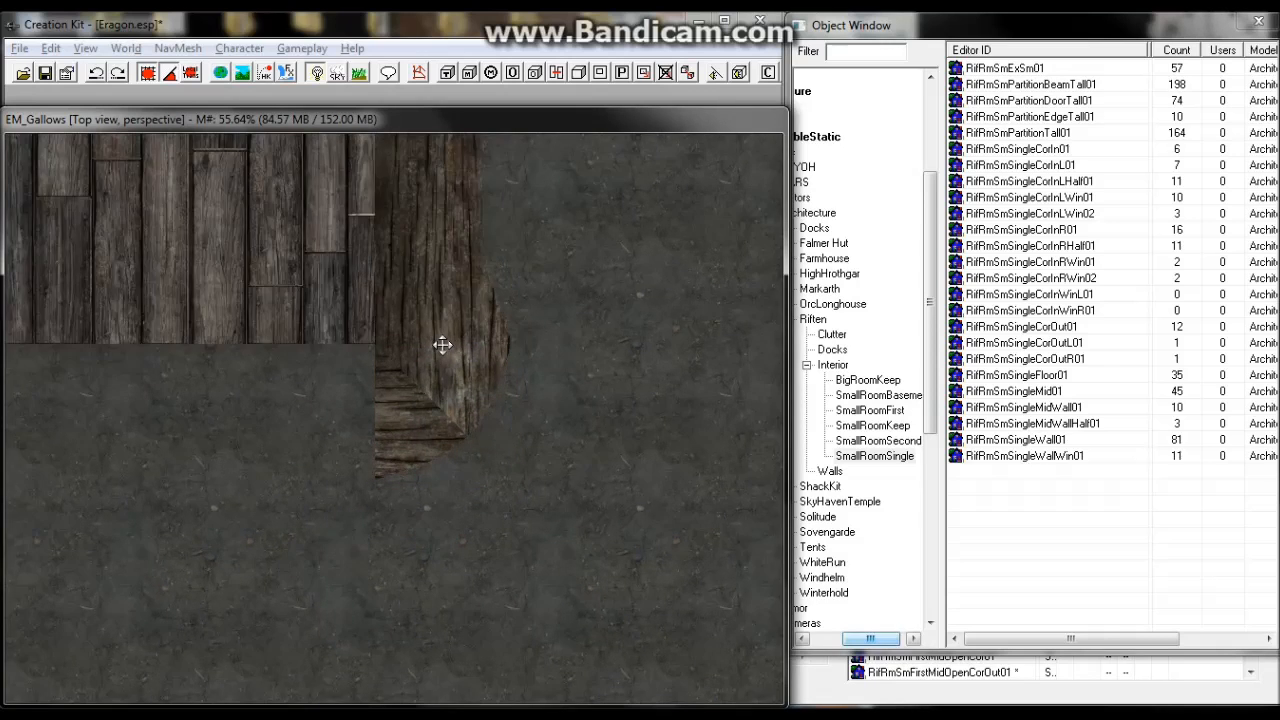
# Duplicate the last front beam section and rotate the copy out from the porch front.
pyautogui.click(426, 317)
pyautogui.hotkey('ctrl', 'd')
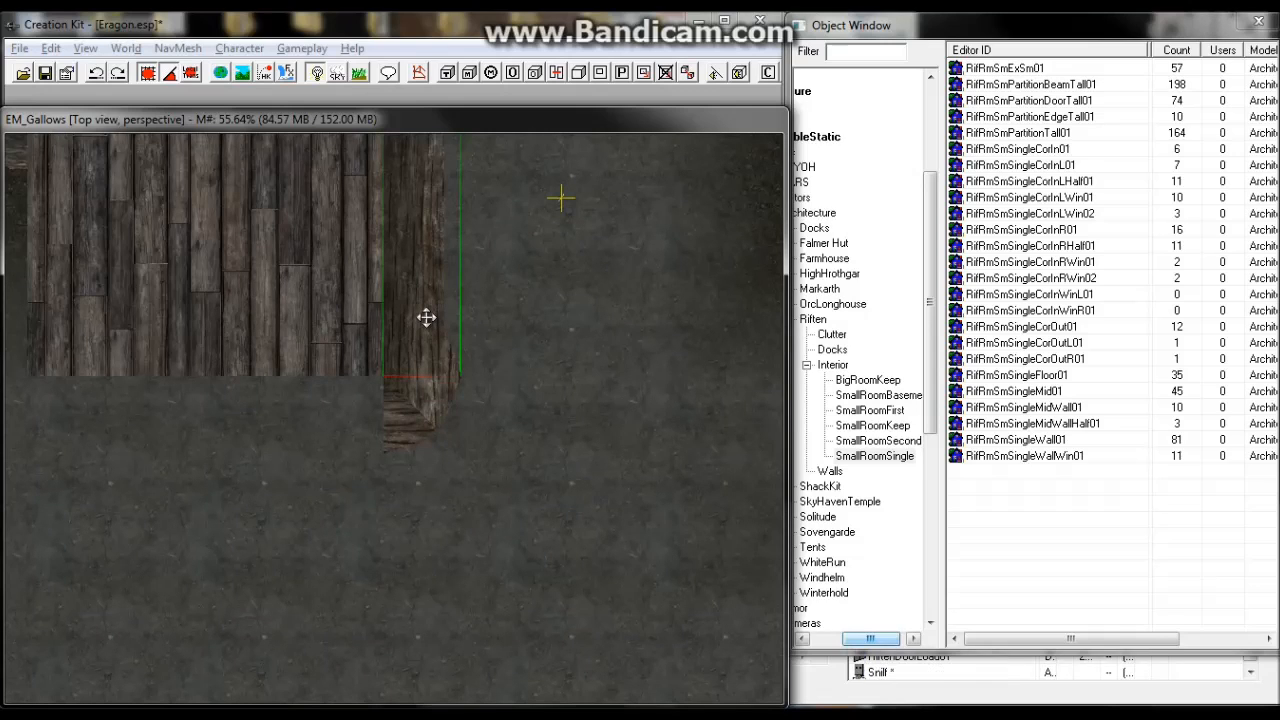
pyautogui.moveTo(423, 317); pyautogui.dragTo(467, 315, button='right')
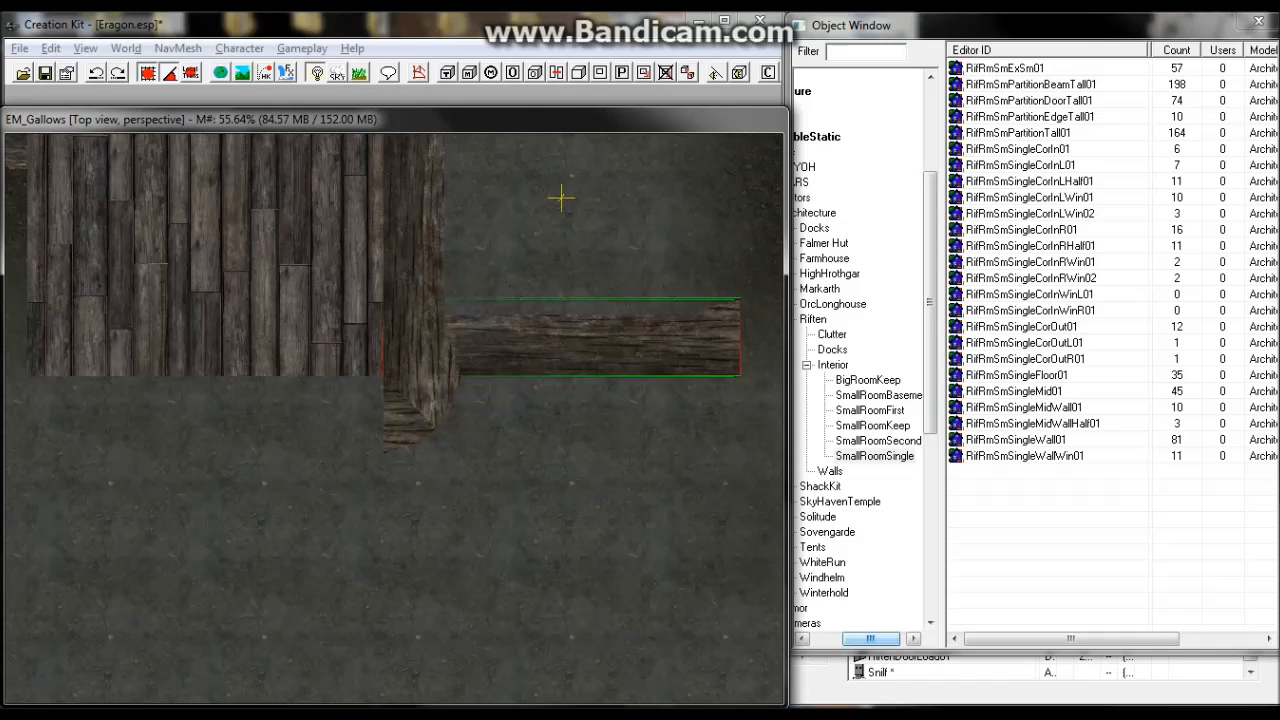
pyautogui.moveTo(561, 349); pyautogui.dragTo(395, 382)
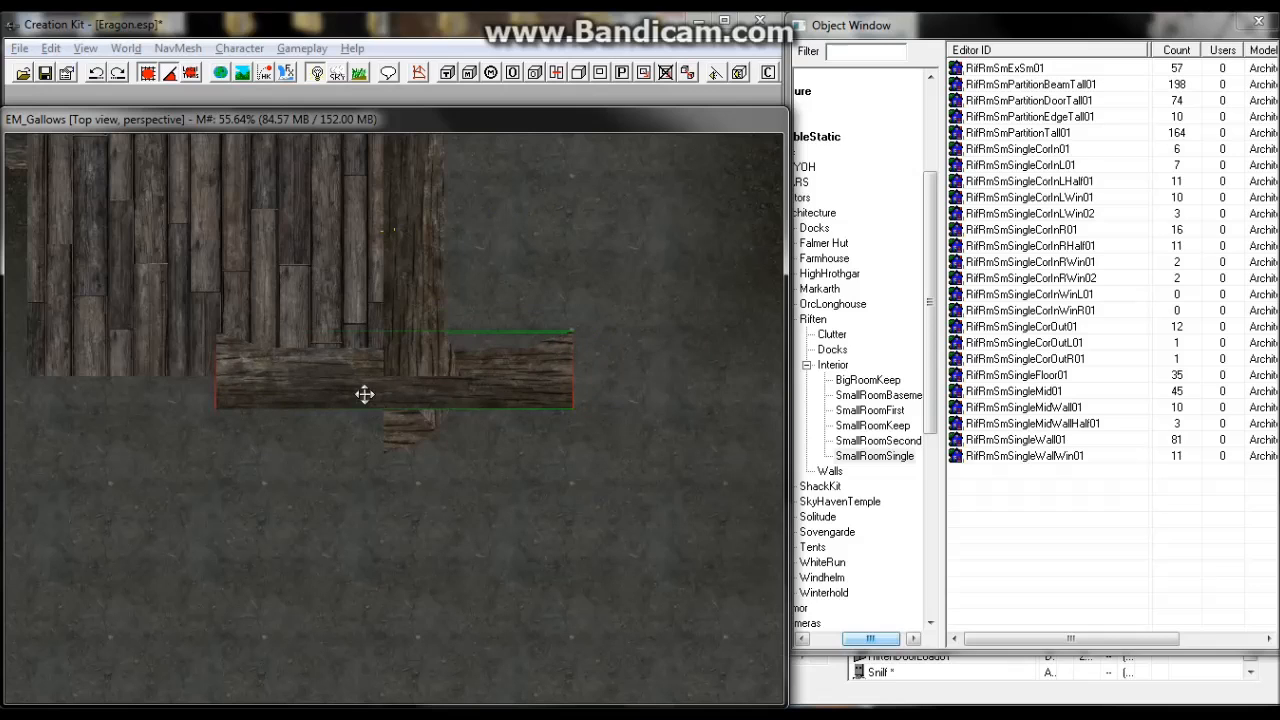
pyautogui.hotkey('ctrl', 'z')
pyautogui.hotkey('ctrl', 'z')
pyautogui.hotkey('ctrl', 'z')
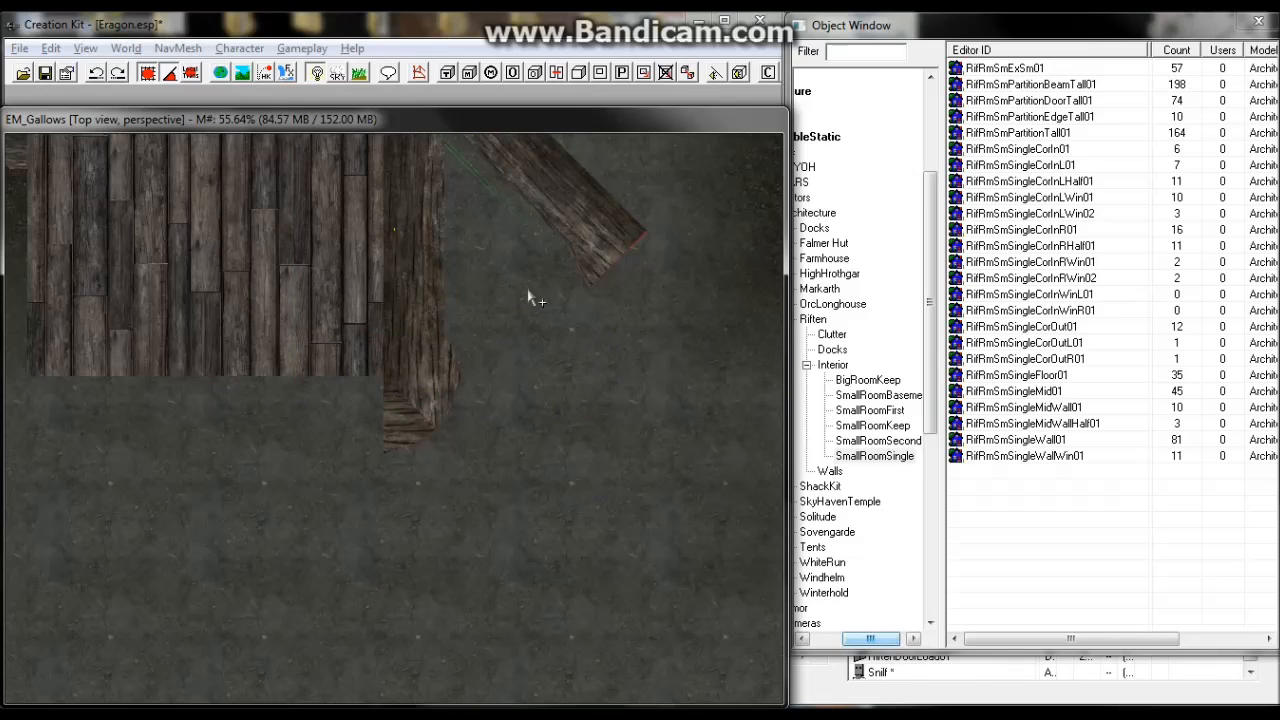
# Rotate the beam copy crosswise and fit it along the open end of the last floor section, flush with the corner beam piece.
pyautogui.moveTo(530, 298); pyautogui.dragTo(318, 424)
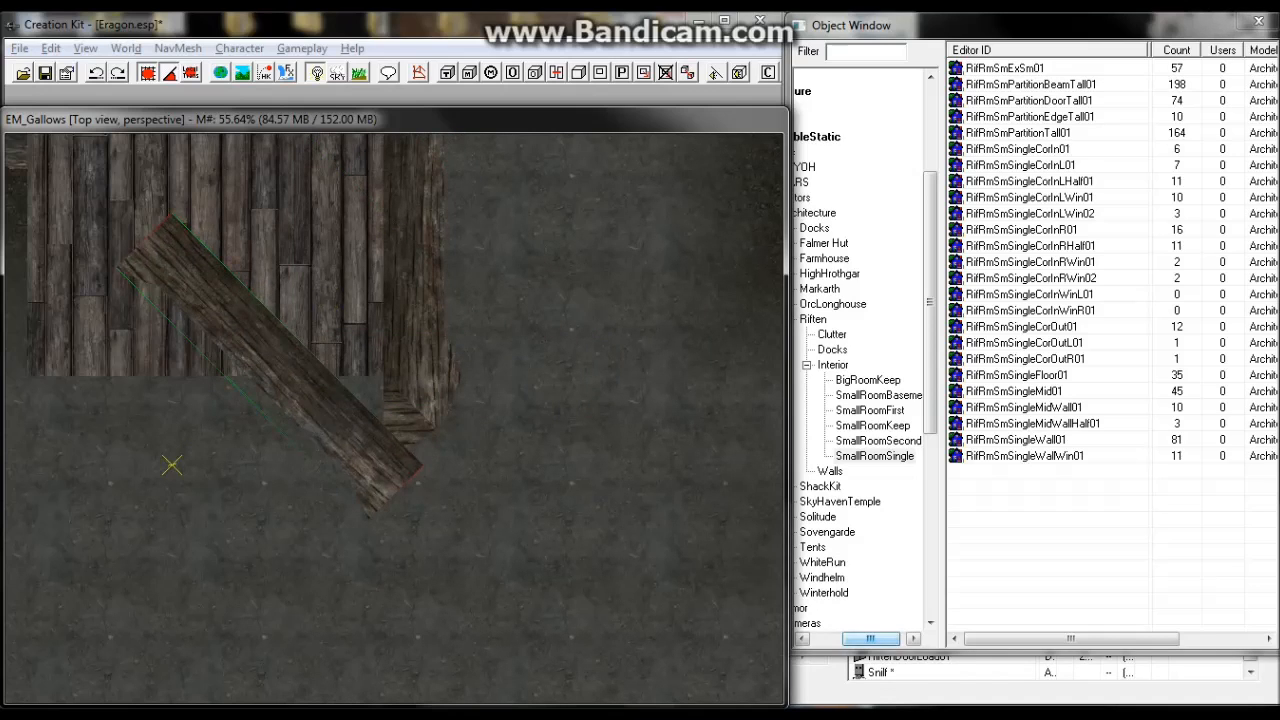
pyautogui.moveTo(318, 424); pyautogui.dragTo(299, 378, button='right')
pyautogui.moveTo(301, 338); pyautogui.dragTo(335, 417)
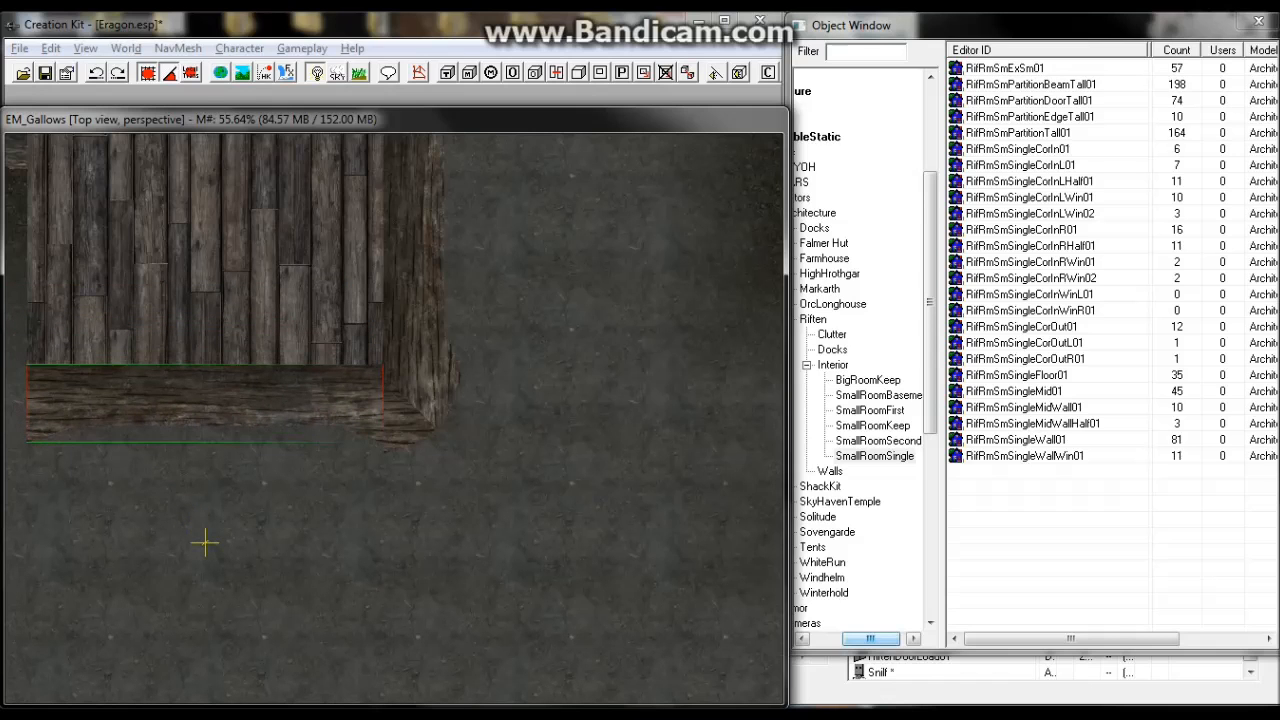
pyautogui.scroll(5, 343, 410)
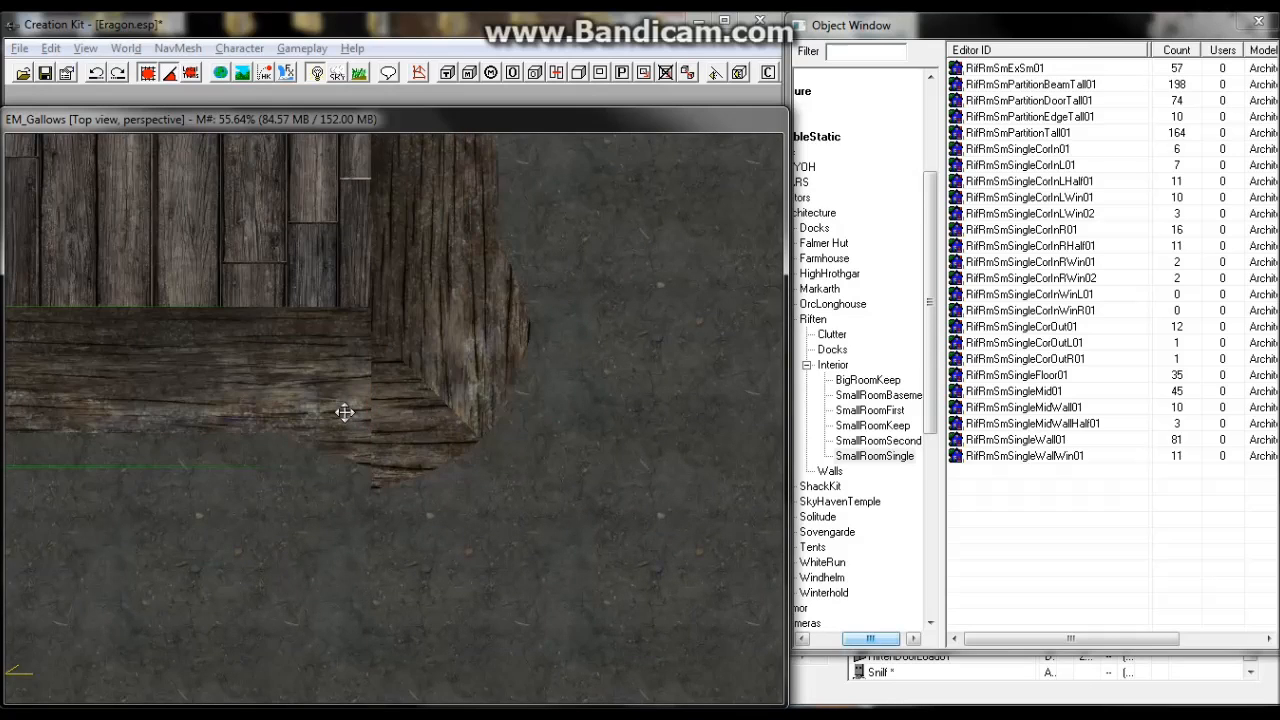
pyautogui.scroll(-5, 343, 420)
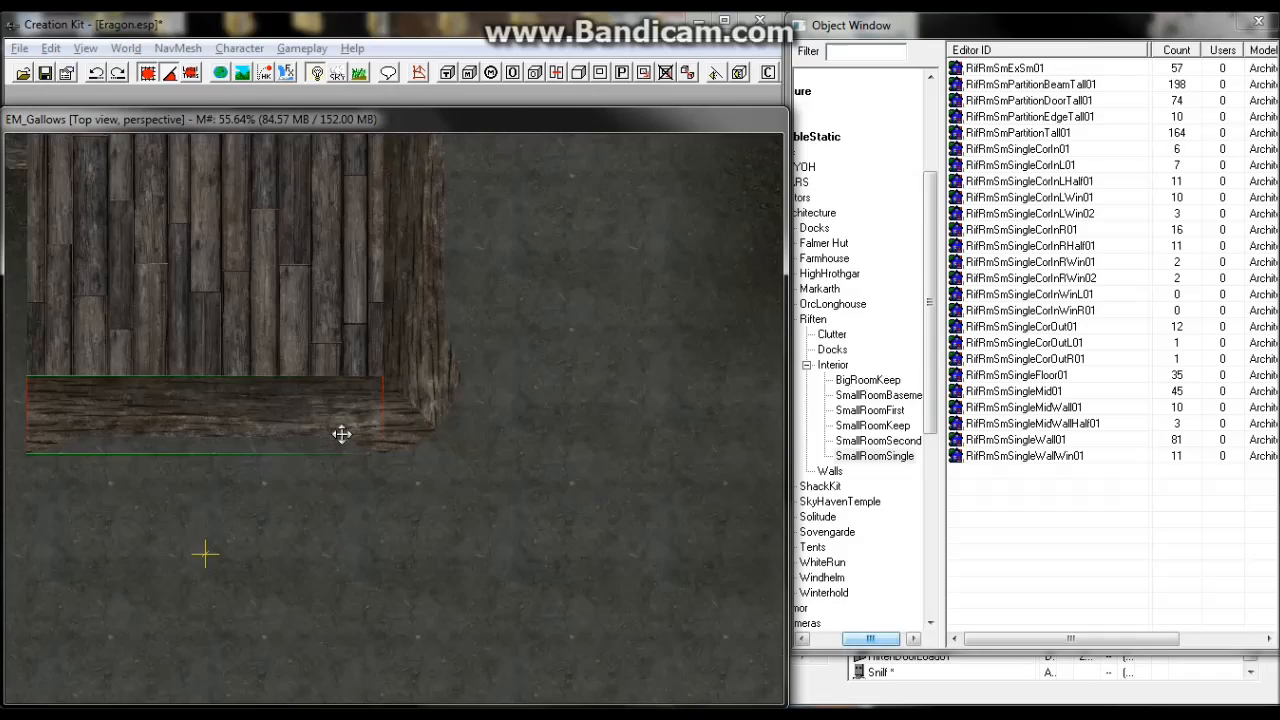
# Duplicate the end floor section with its end beam, without the corner piece, and join the copy along the X axis beside the house.
pyautogui.scroll(-2, 341, 433)
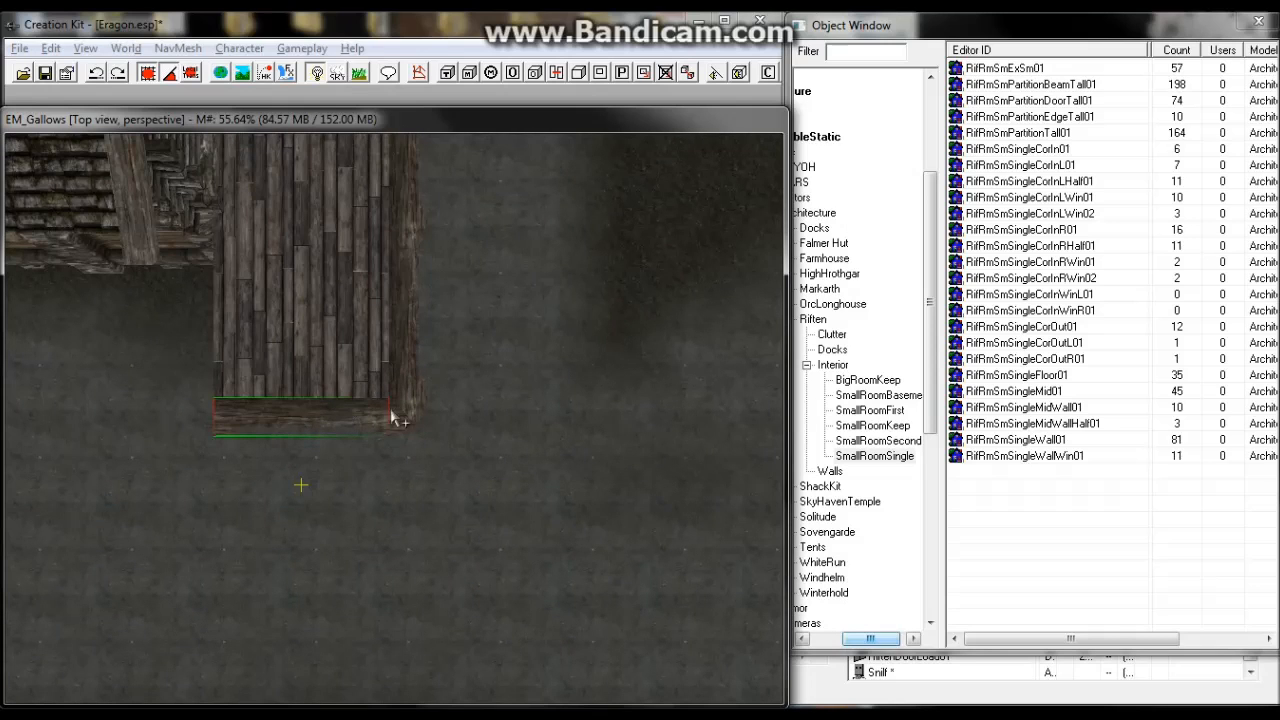
pyautogui.keyDown('ctrl'); pyautogui.click(394, 417); pyautogui.keyUp('ctrl')
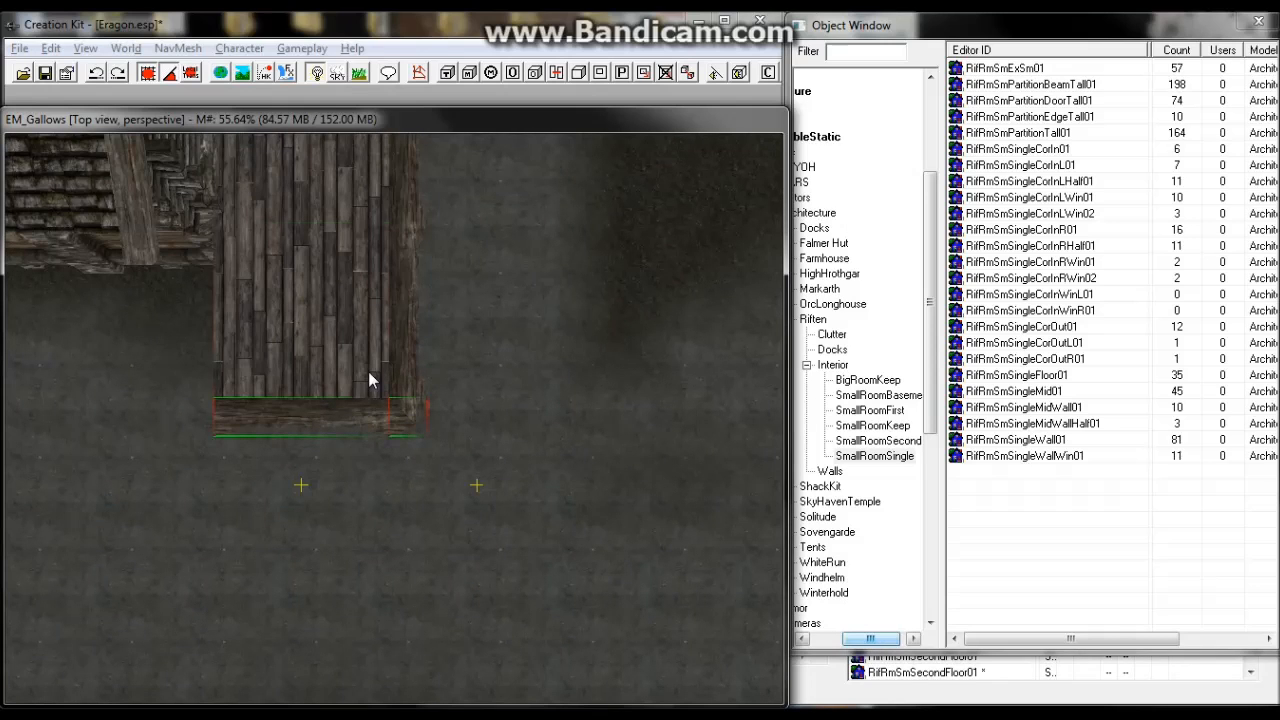
pyautogui.keyDown('ctrl'); pyautogui.click(368, 371); pyautogui.keyUp('ctrl')
pyautogui.keyDown('shift'); pyautogui.moveTo(343, 336); pyautogui.dragTo(486, 423, button='middle'); pyautogui.keyUp('shift')
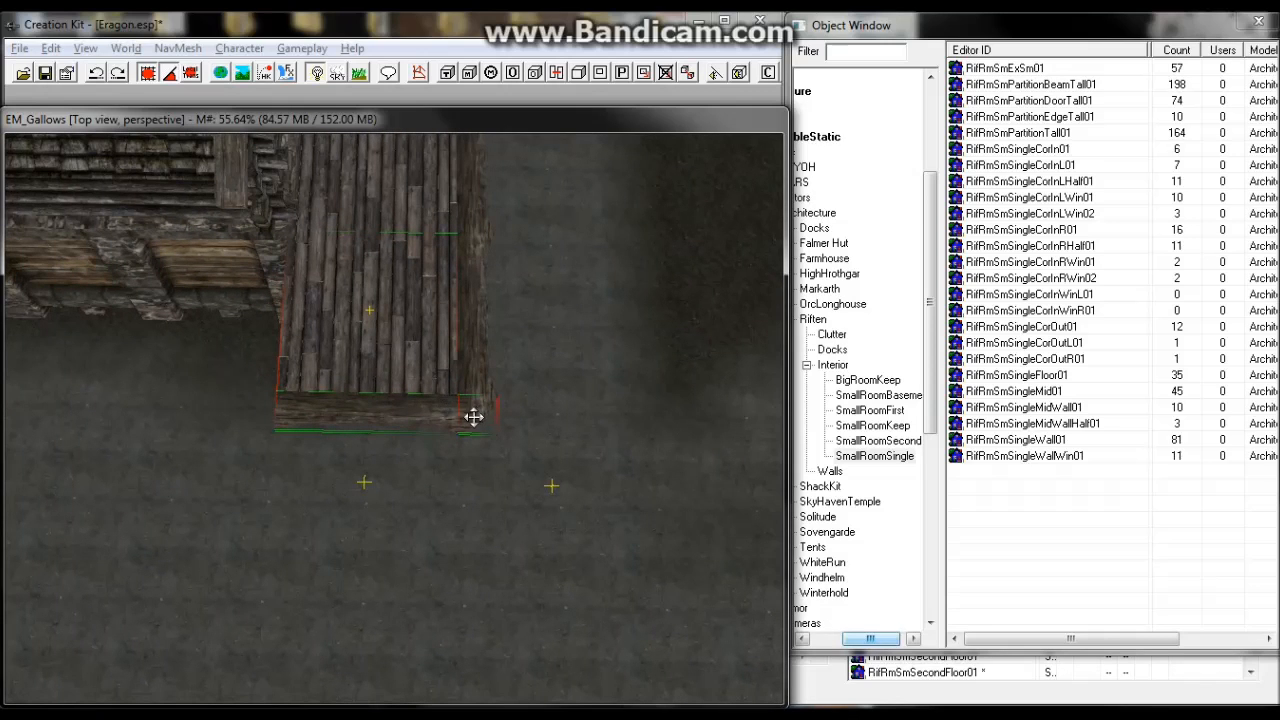
pyautogui.click(473, 416)
pyautogui.click(370, 409)
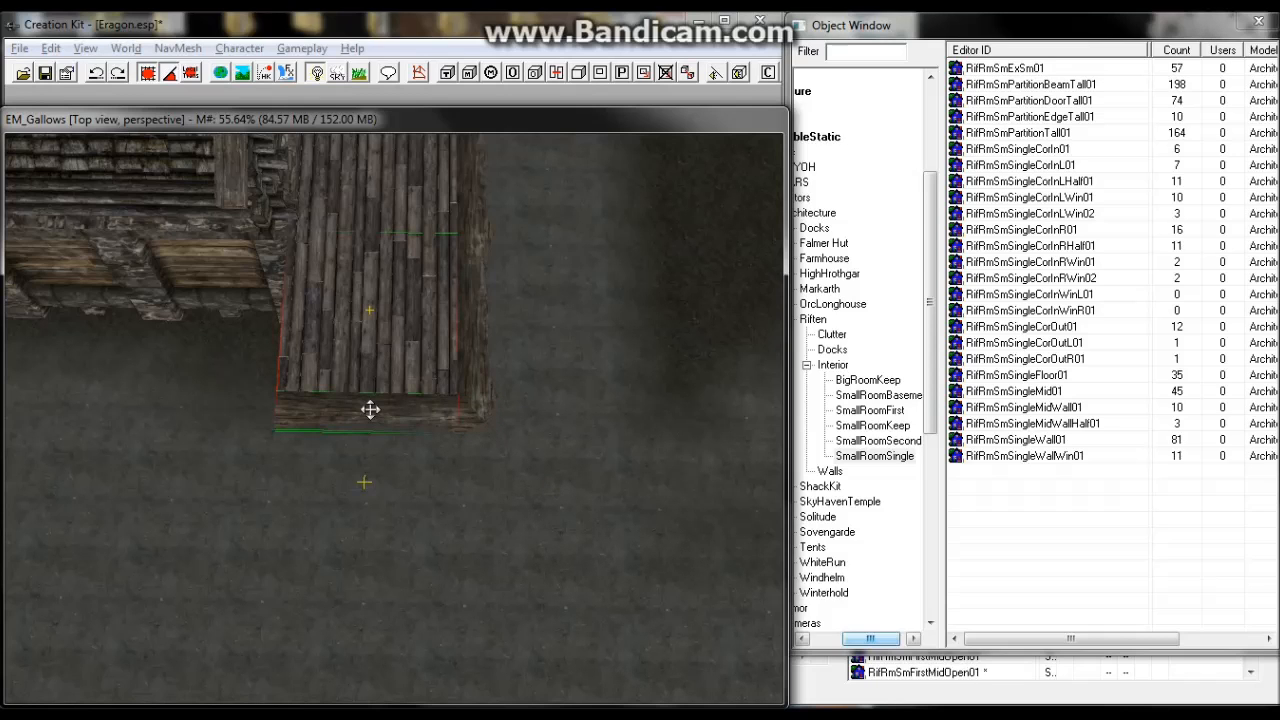
pyautogui.scroll(4, 372, 411)
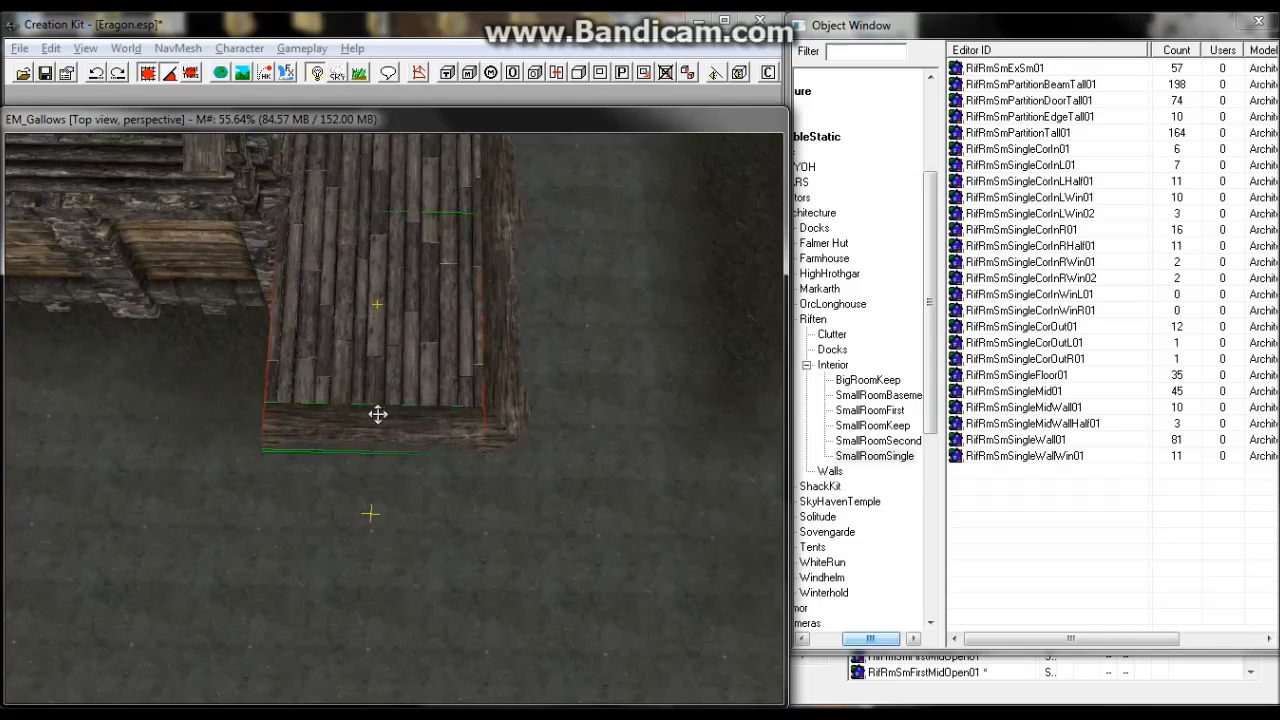
pyautogui.click(379, 415)
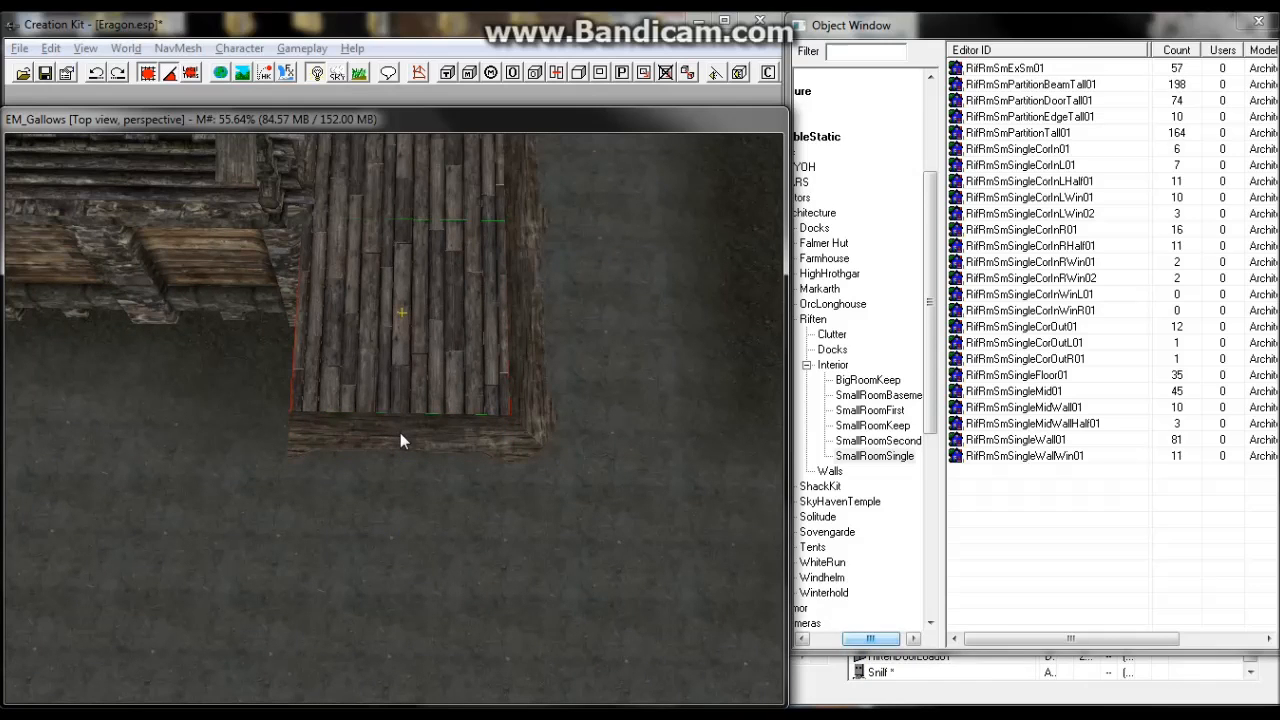
pyautogui.moveTo(399, 432); pyautogui.dragTo(161, 430)
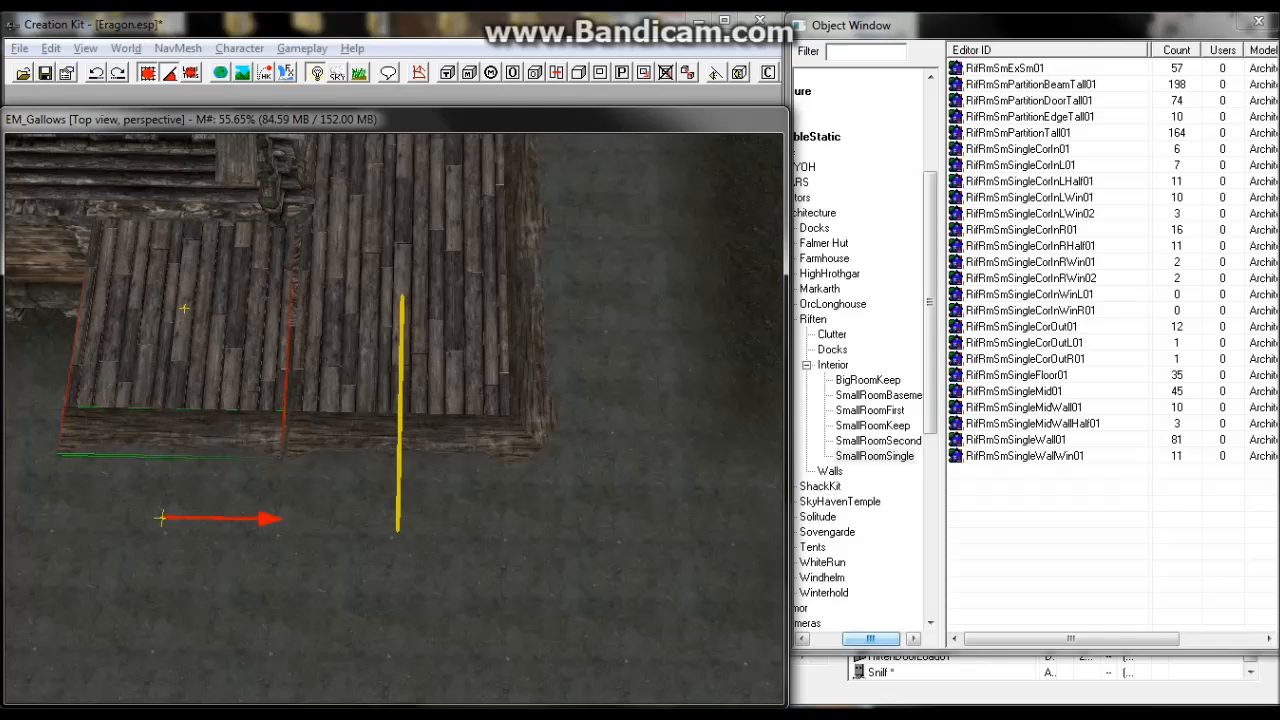
pyautogui.moveTo(159, 386); pyautogui.dragTo(166, 386)
# Rotate the copied floor section a quarter turn so its boards run parallel to the end beam.
pyautogui.click(196, 336)
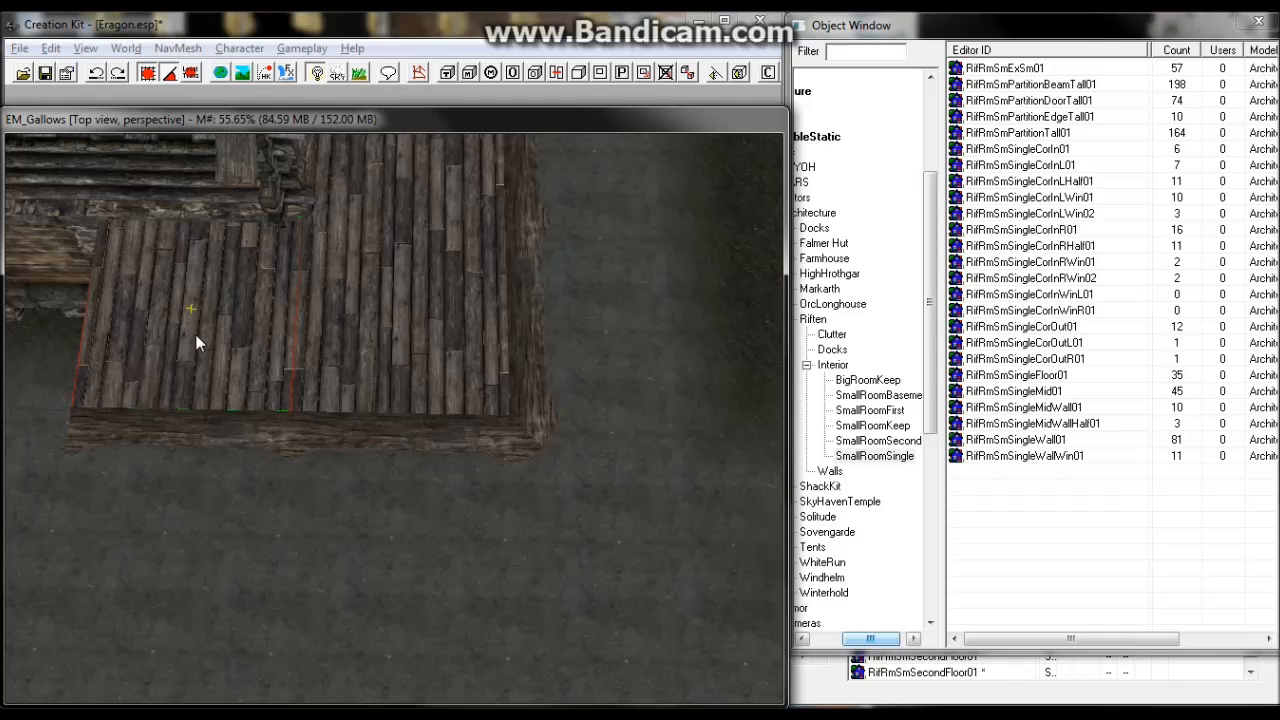
pyautogui.moveTo(196, 335); pyautogui.dragTo(290, 335, button='right')
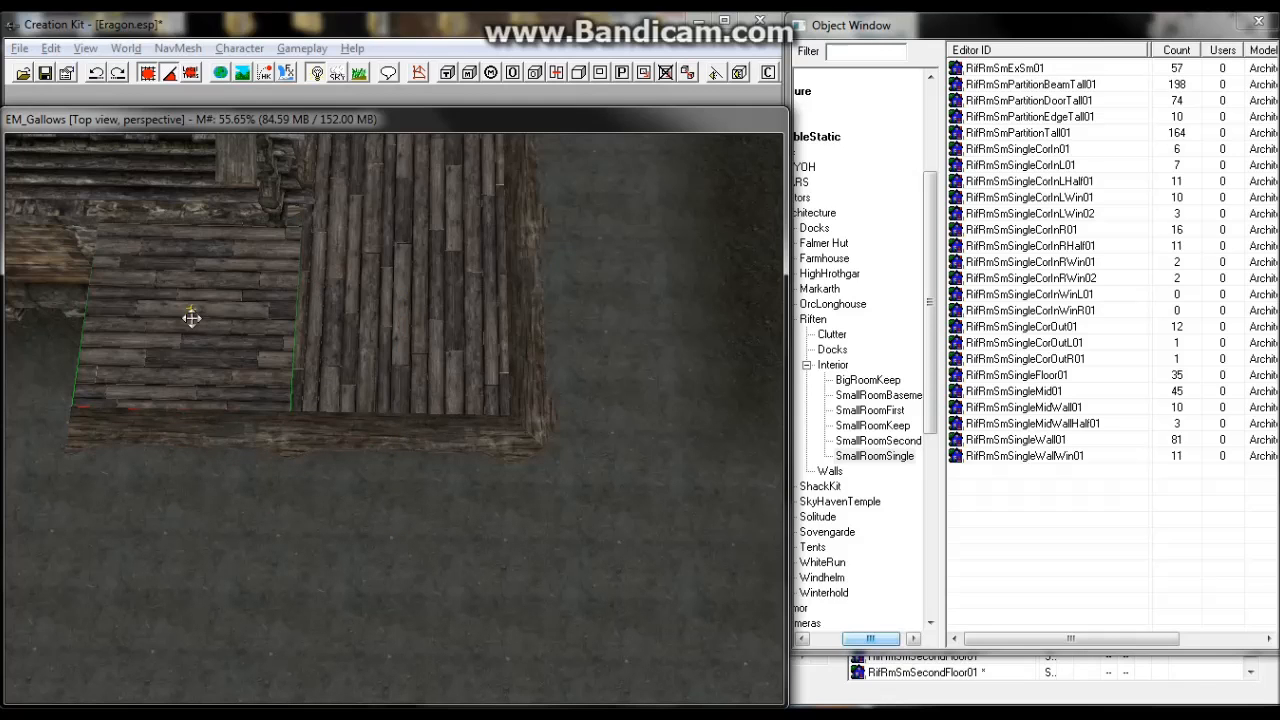
pyautogui.scroll(3, 220, 351)
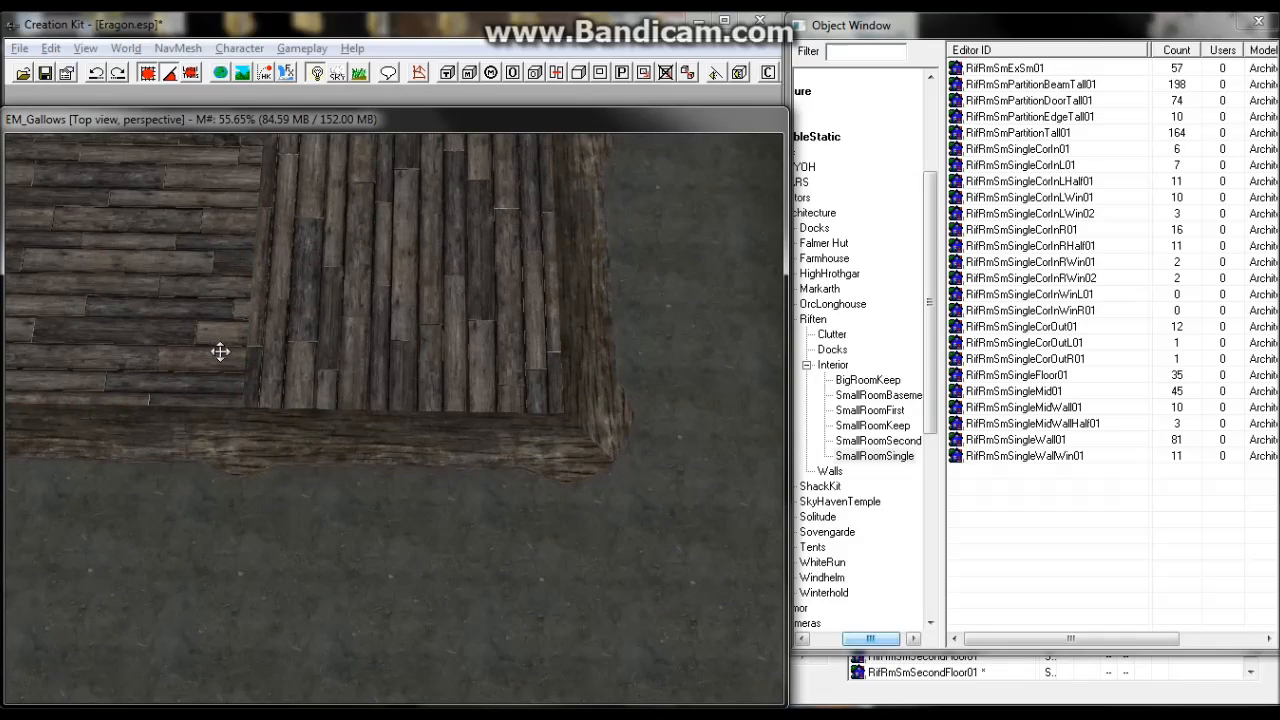
pyautogui.scroll(3, 226, 356)
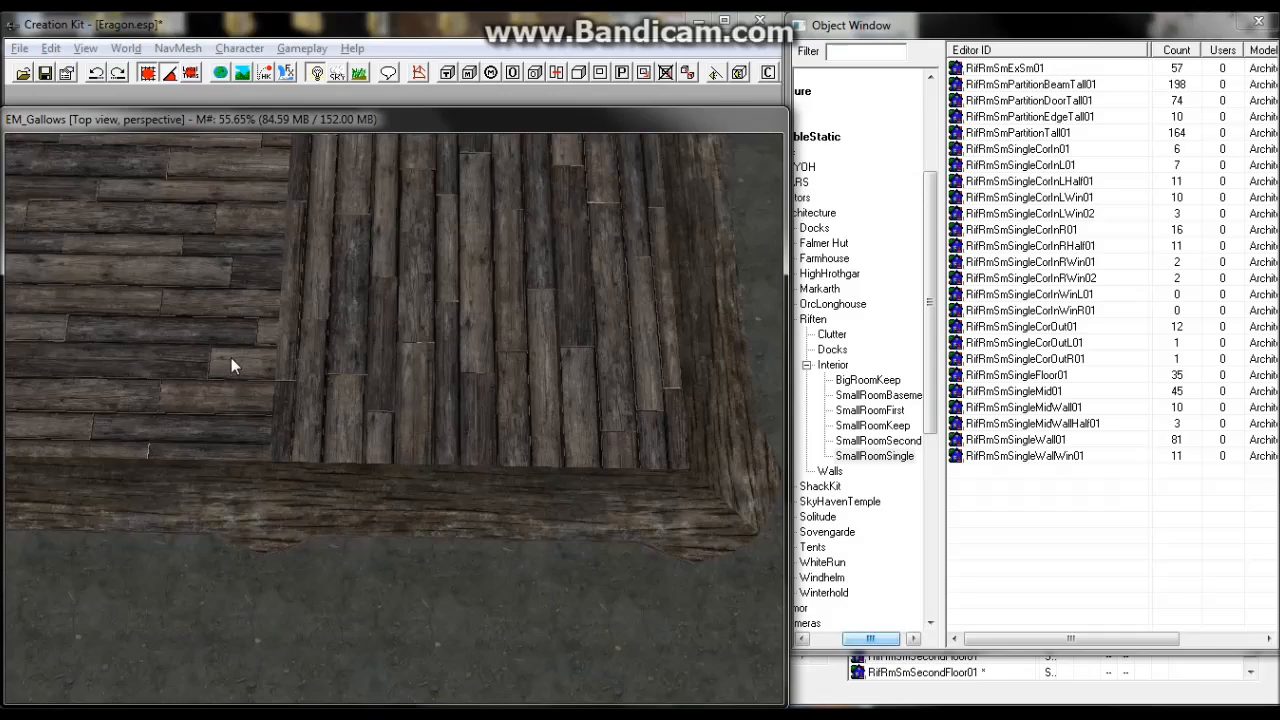
pyautogui.scroll(3, 231, 360)
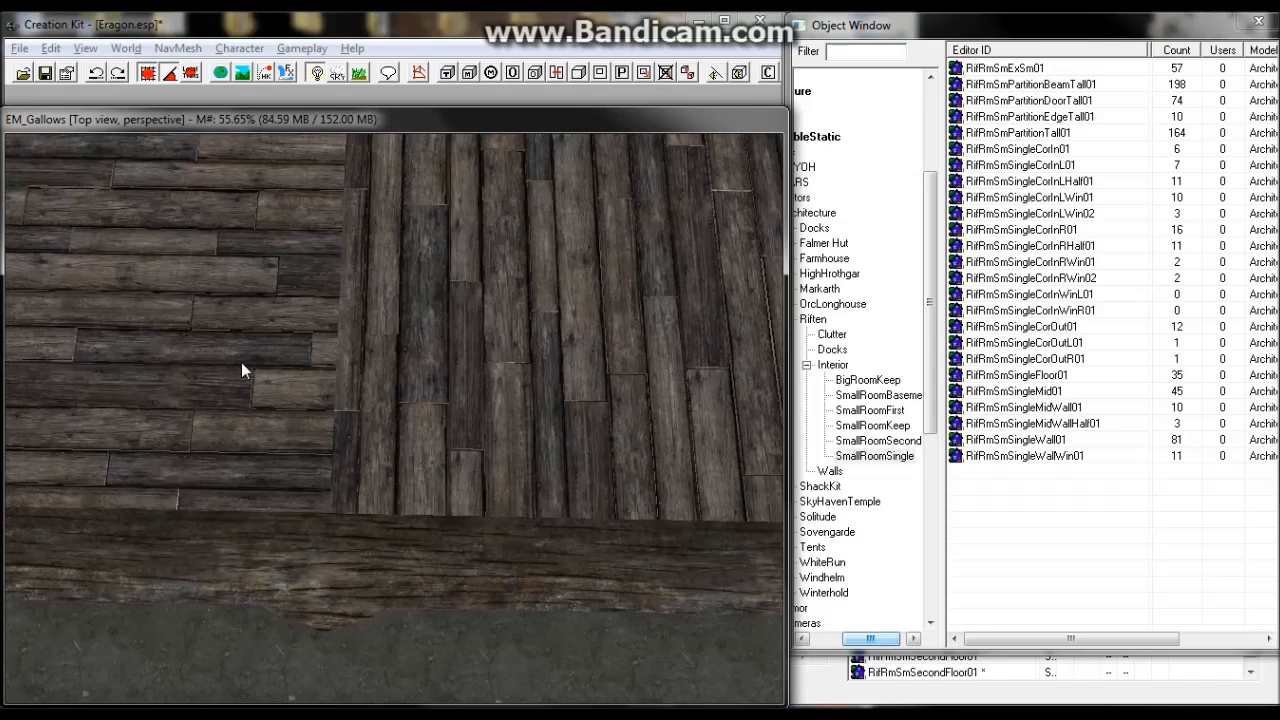
# Slide the rotated floor section along the Y axis so it sits between the house wall and the outer beam.
pyautogui.moveTo(239, 354); pyautogui.dragTo(262, 369, button='middle')
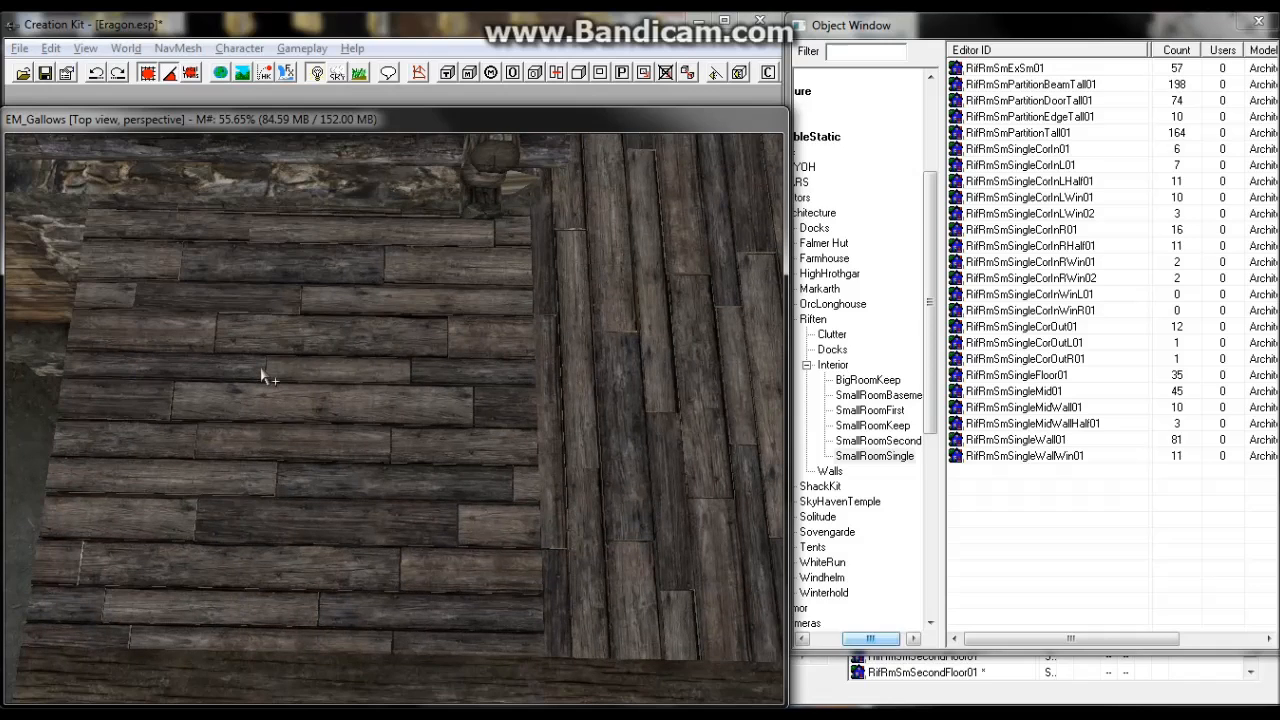
pyautogui.click(261, 369)
pyautogui.moveTo(261, 368); pyautogui.dragTo(297, 400)
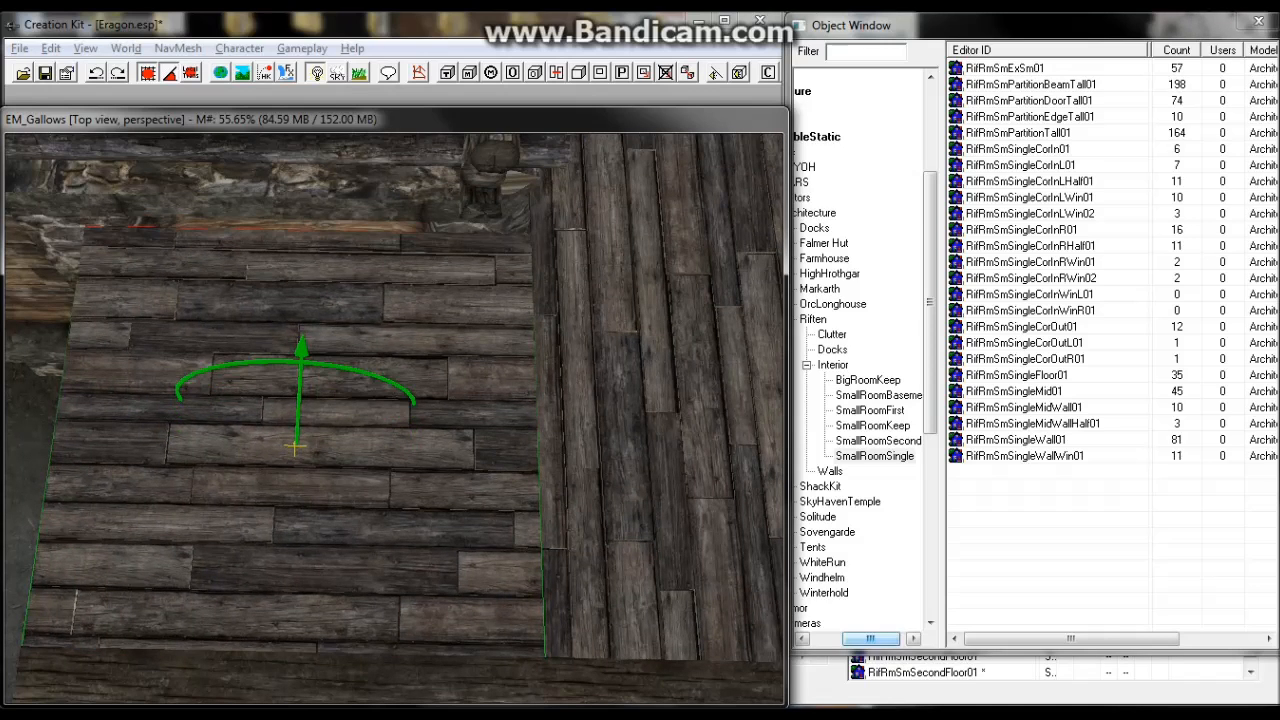
pyautogui.moveTo(296, 446); pyautogui.dragTo(297, 418)
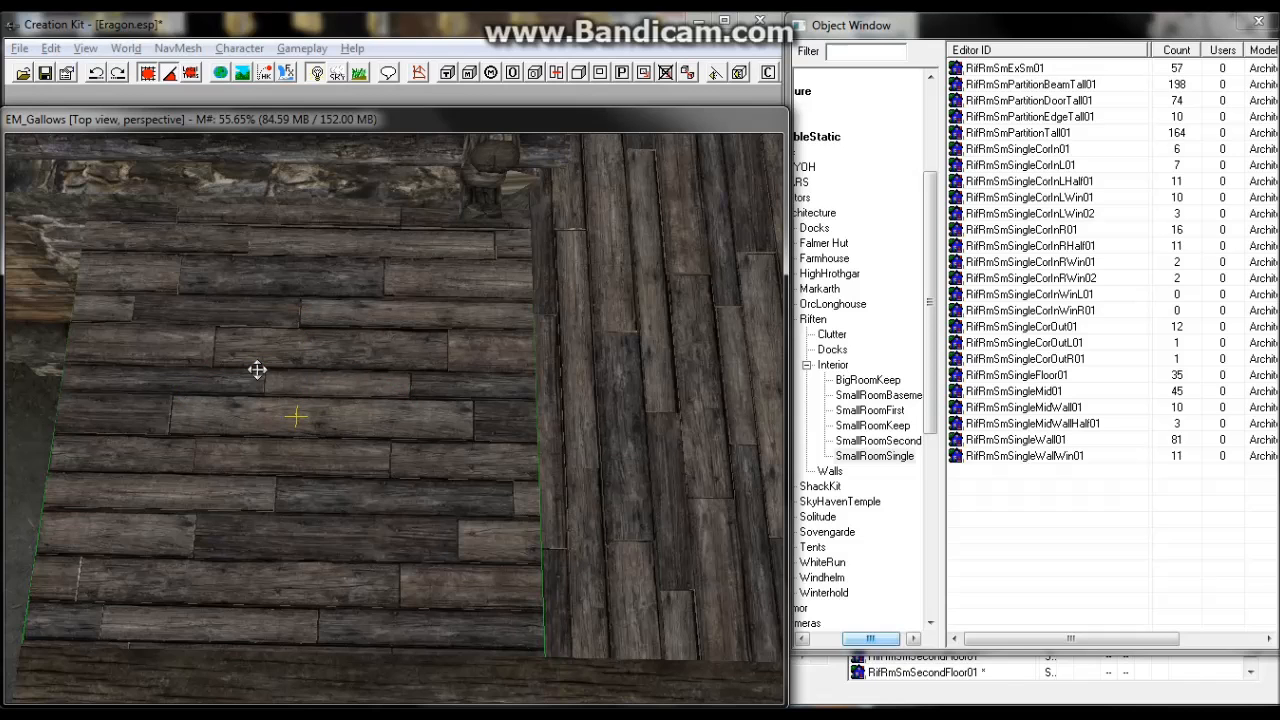
pyautogui.scroll(-4, 257, 370)
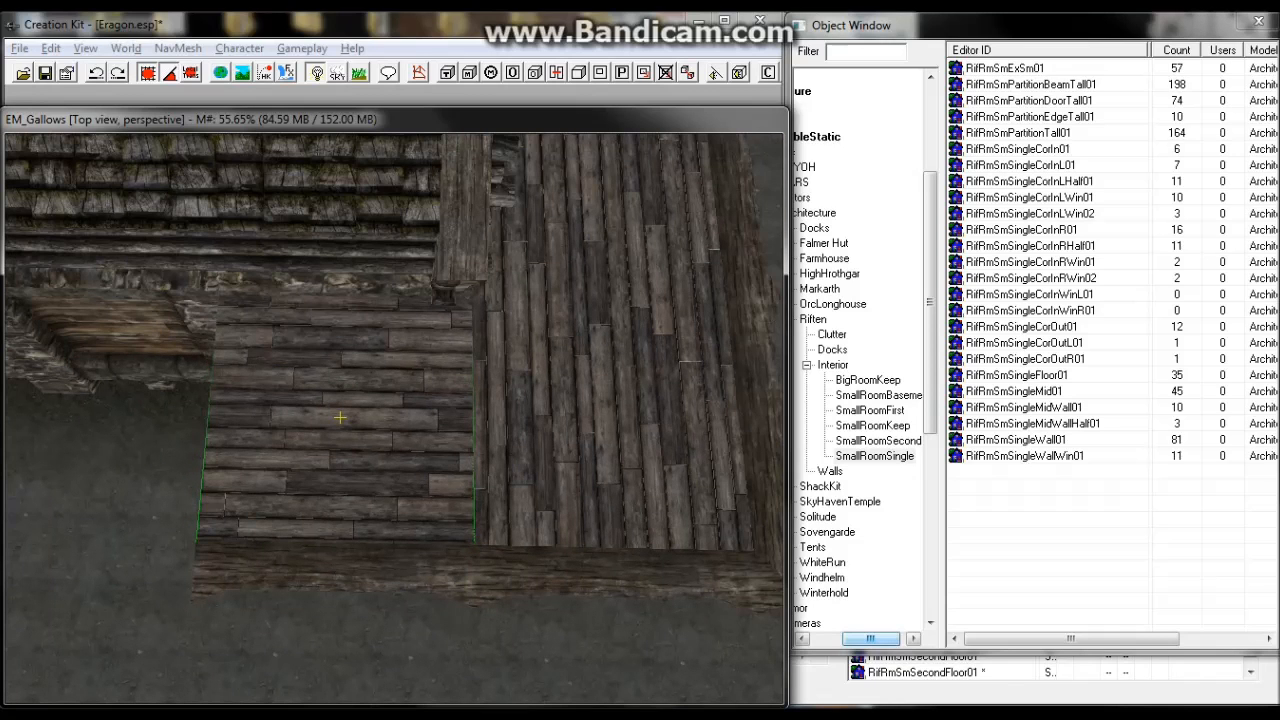
pyautogui.moveTo(340, 418); pyautogui.dragTo(340, 410)
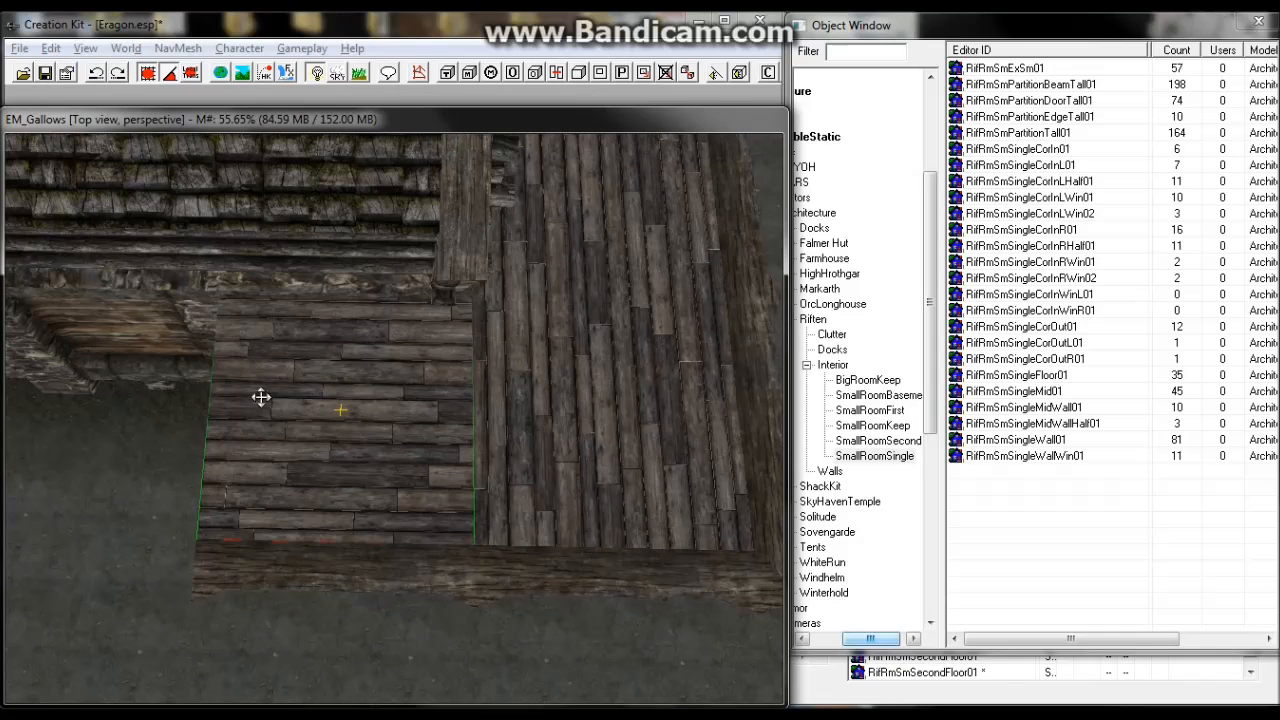
# Duplicate the side floor section together with its edge beam and join the copy to its open end along the X axis.
pyautogui.moveTo(260, 397); pyautogui.dragTo(293, 379, button='middle')
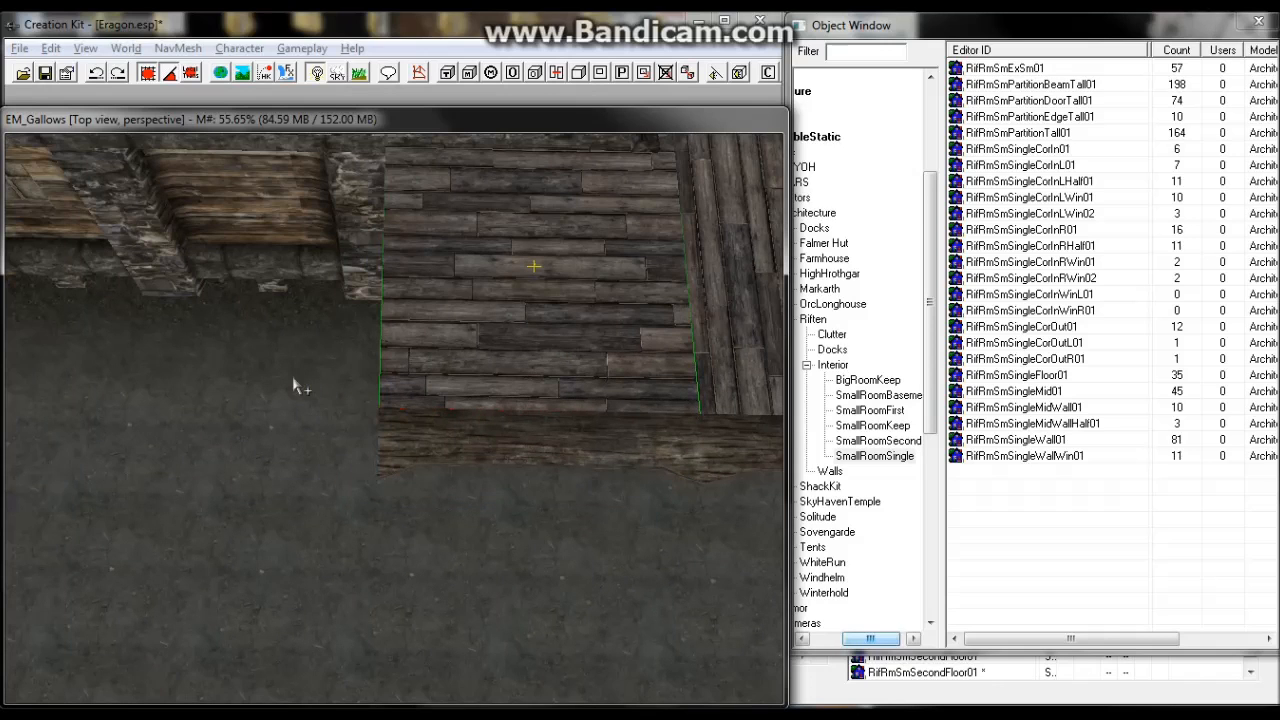
pyautogui.click(410, 444)
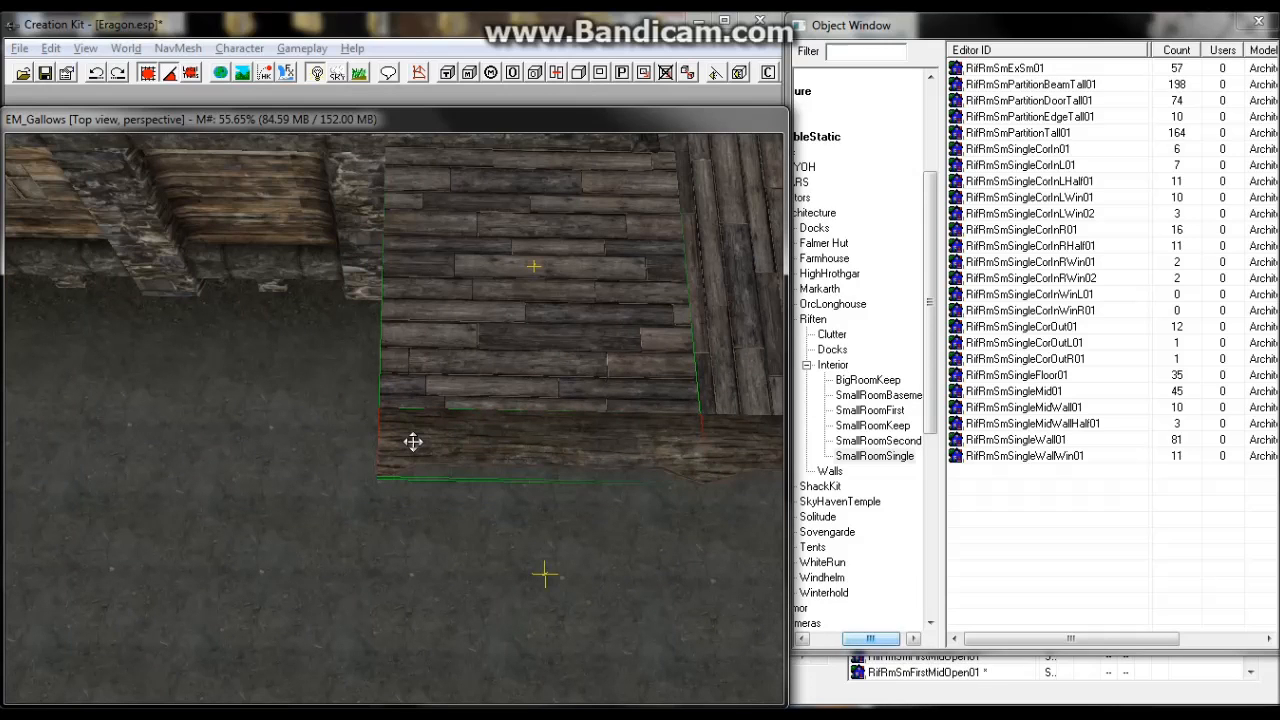
pyautogui.press('d')
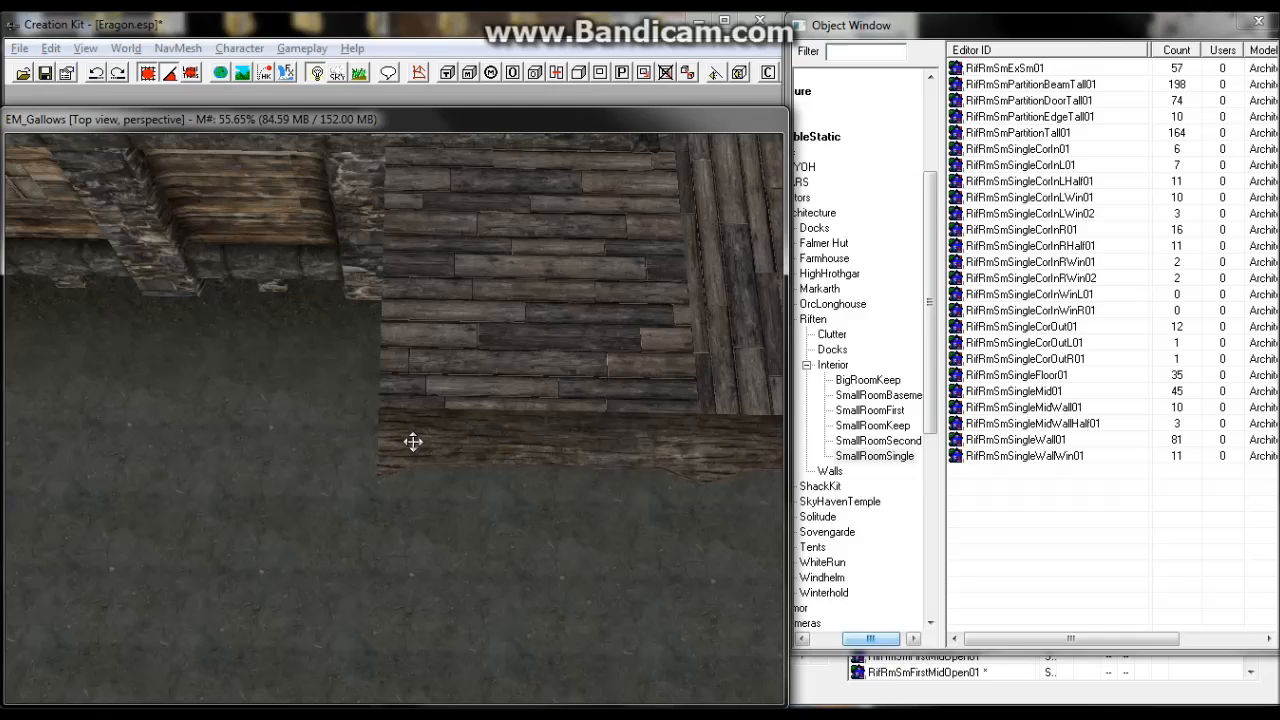
pyautogui.click(413, 441)
pyautogui.hotkey('ctrl', 'd')
pyautogui.press('x')
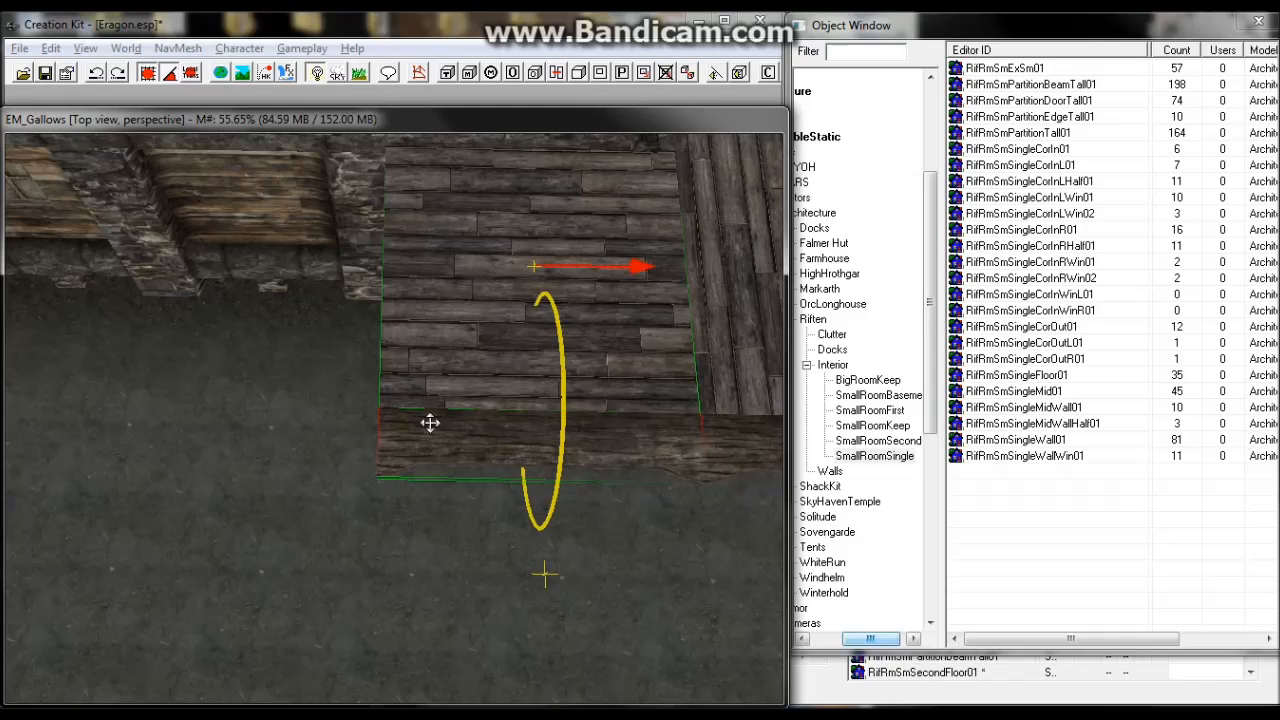
pyautogui.moveTo(545, 574); pyautogui.dragTo(362, 570)
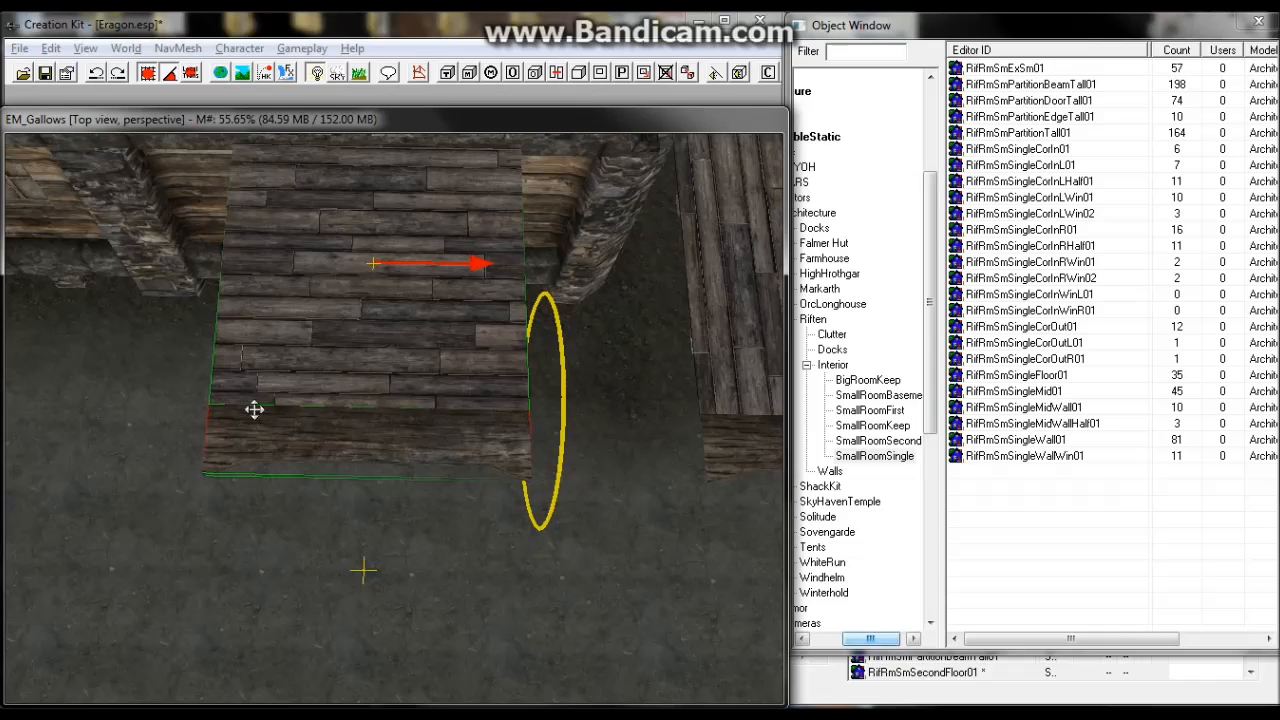
pyautogui.hotkey('ctrl', 'z')
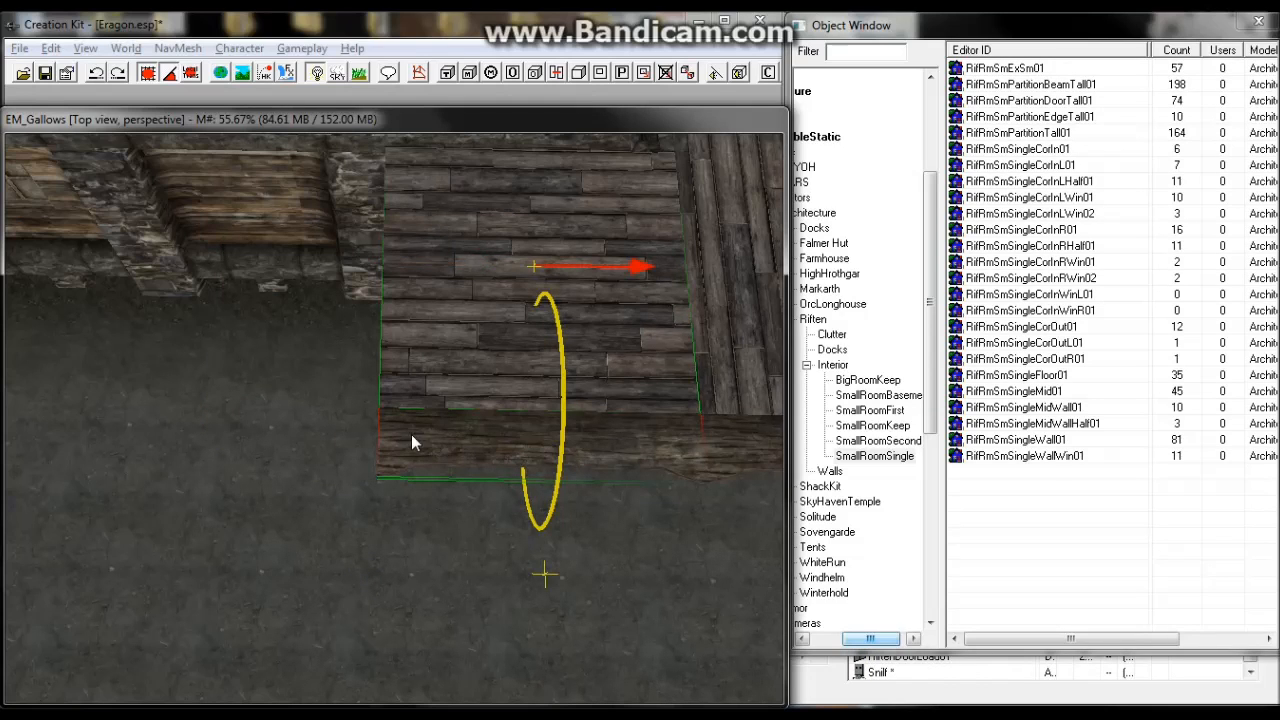
pyautogui.moveTo(545, 574); pyautogui.dragTo(204, 567)
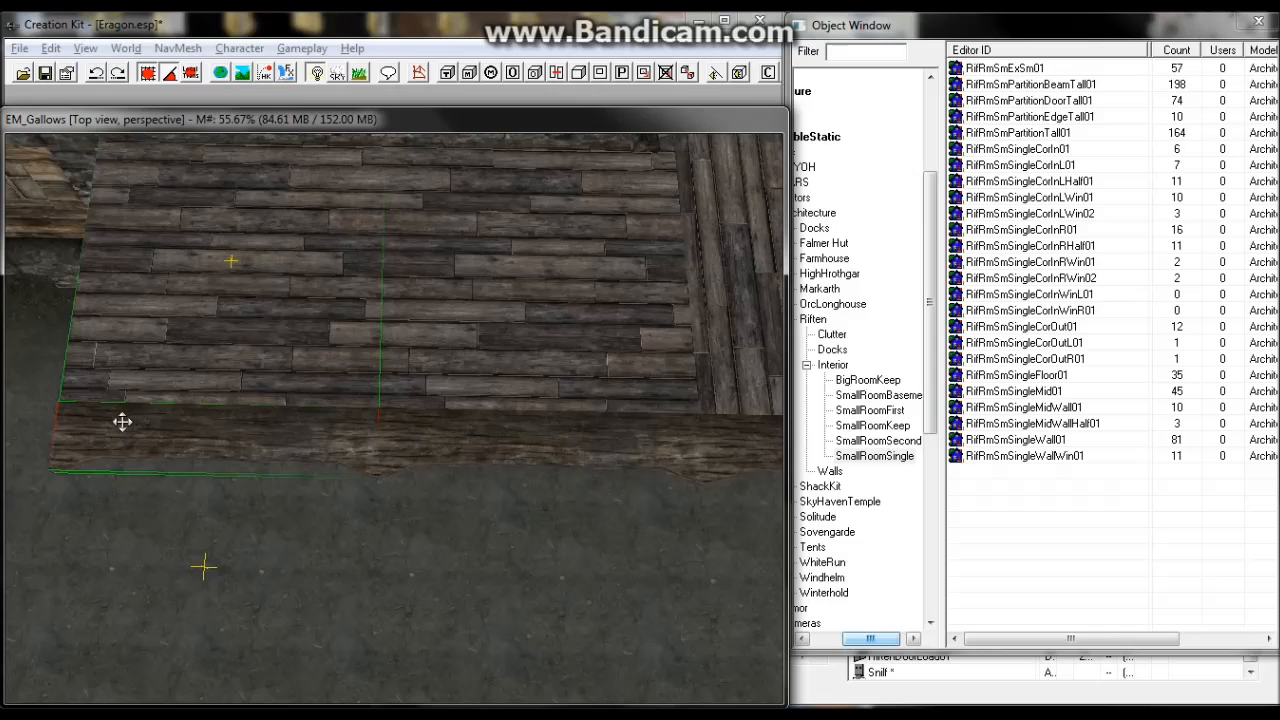
# Add another copy of the end floor section and its edge beam, extending the porch further along the house side.
pyautogui.moveTo(126, 420); pyautogui.dragTo(214, 446, button='middle')
pyautogui.scroll(-4, 213, 445)
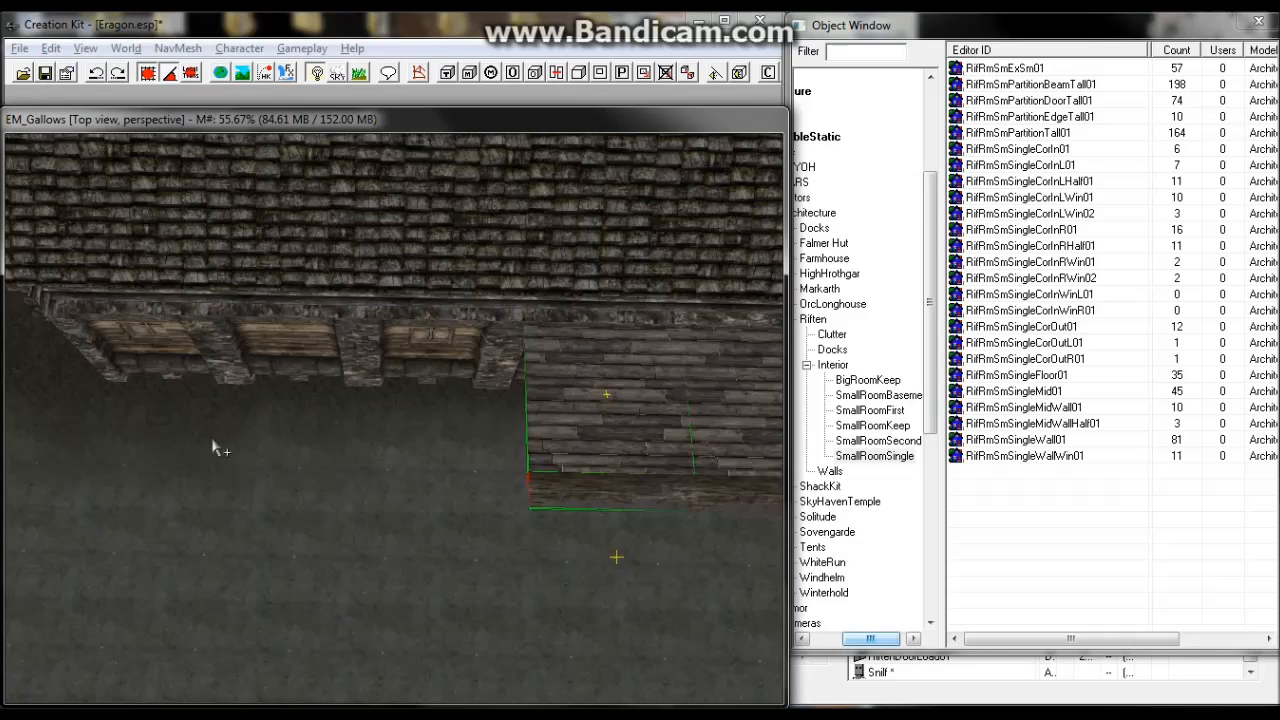
pyautogui.scroll(-3, 213, 449)
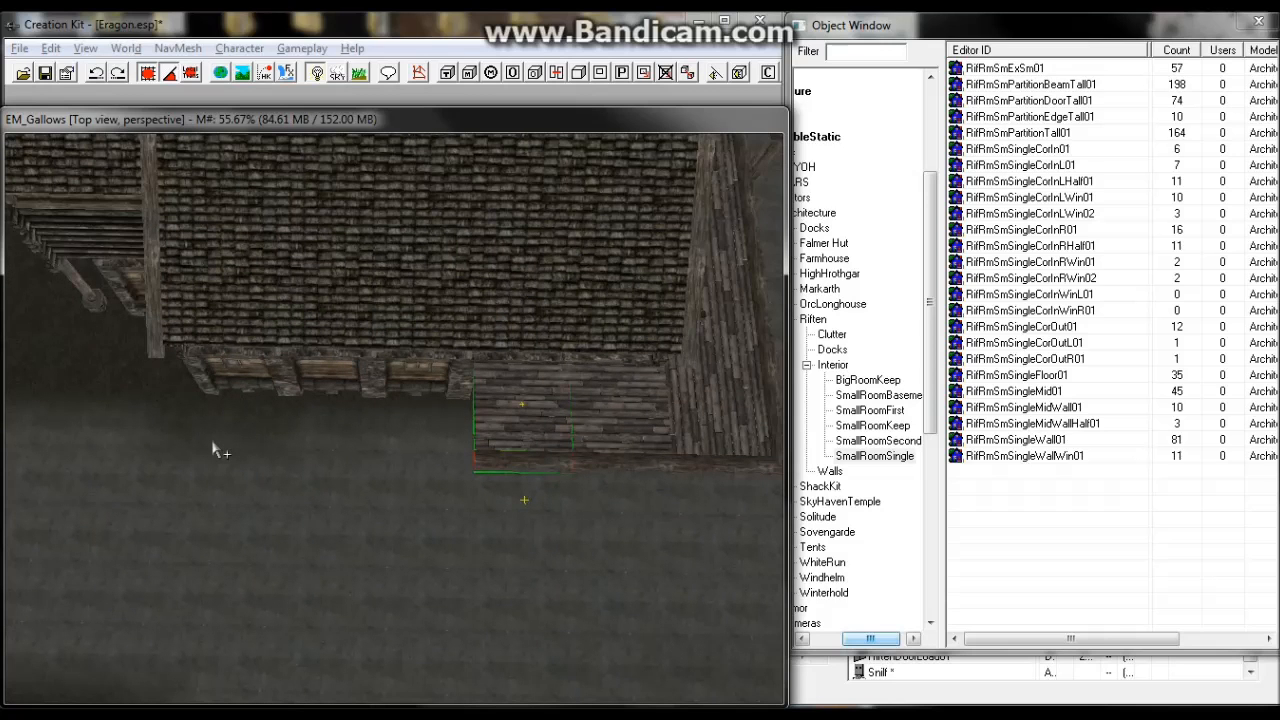
pyautogui.scroll(4, 213, 449)
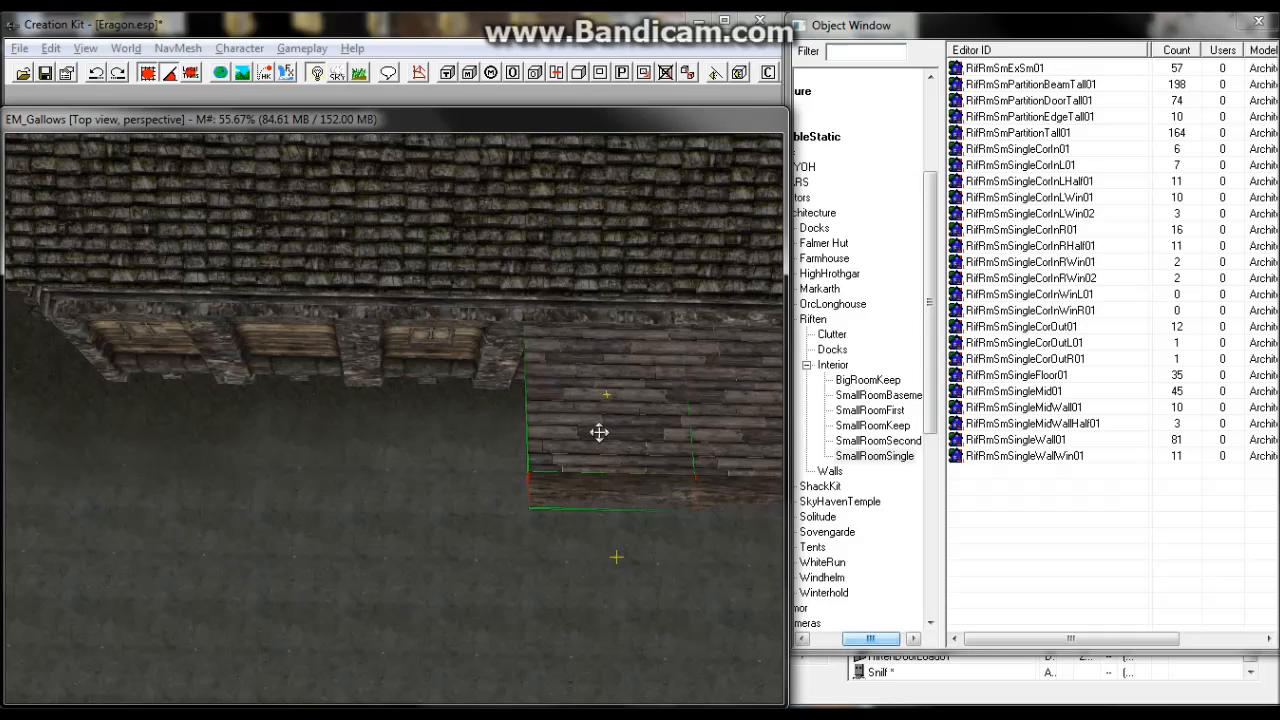
pyautogui.scroll(2, 598, 432)
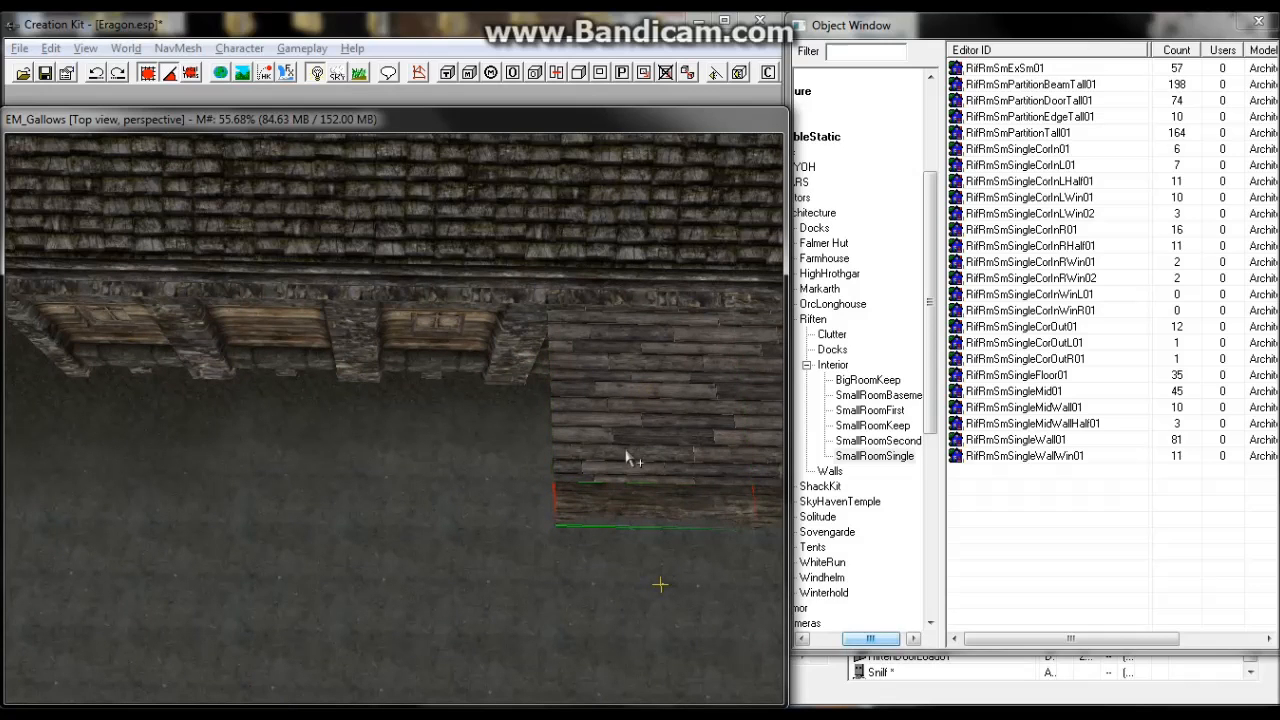
pyautogui.press('x')
pyautogui.moveTo(634, 486); pyautogui.dragTo(610, 486)
pyautogui.moveTo(633, 585); pyautogui.dragTo(455, 580)
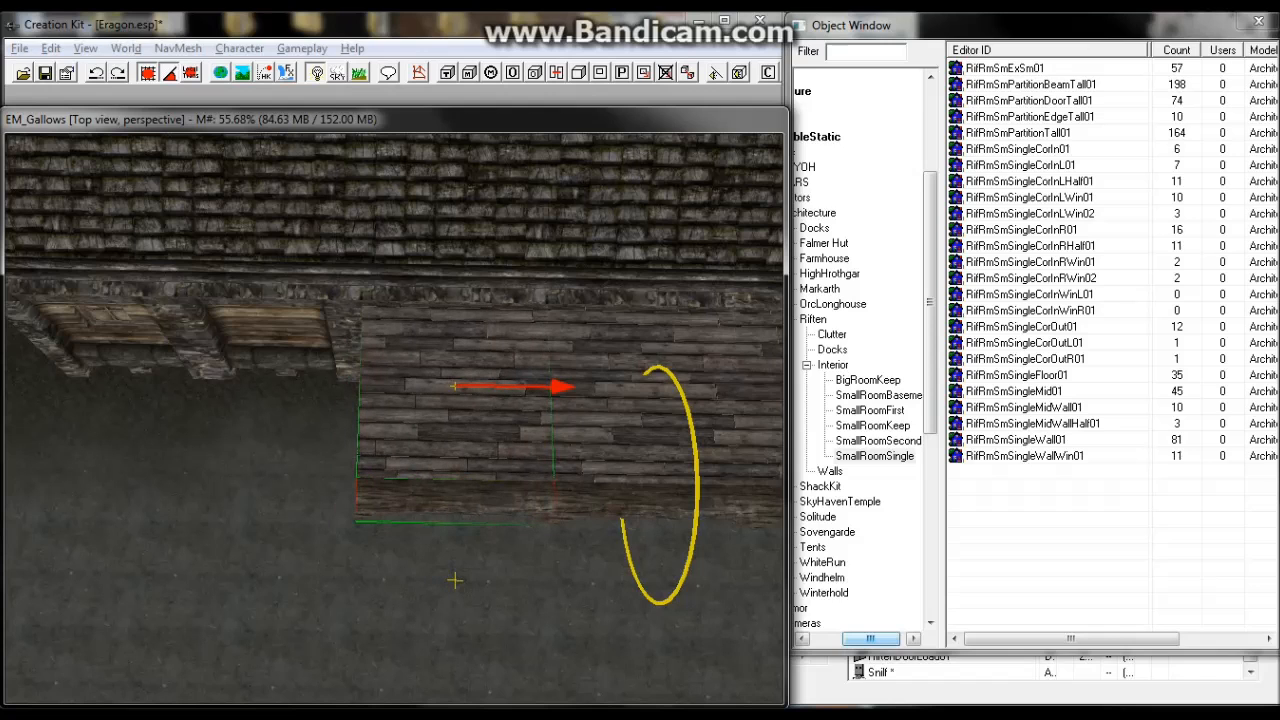
pyautogui.press('d')
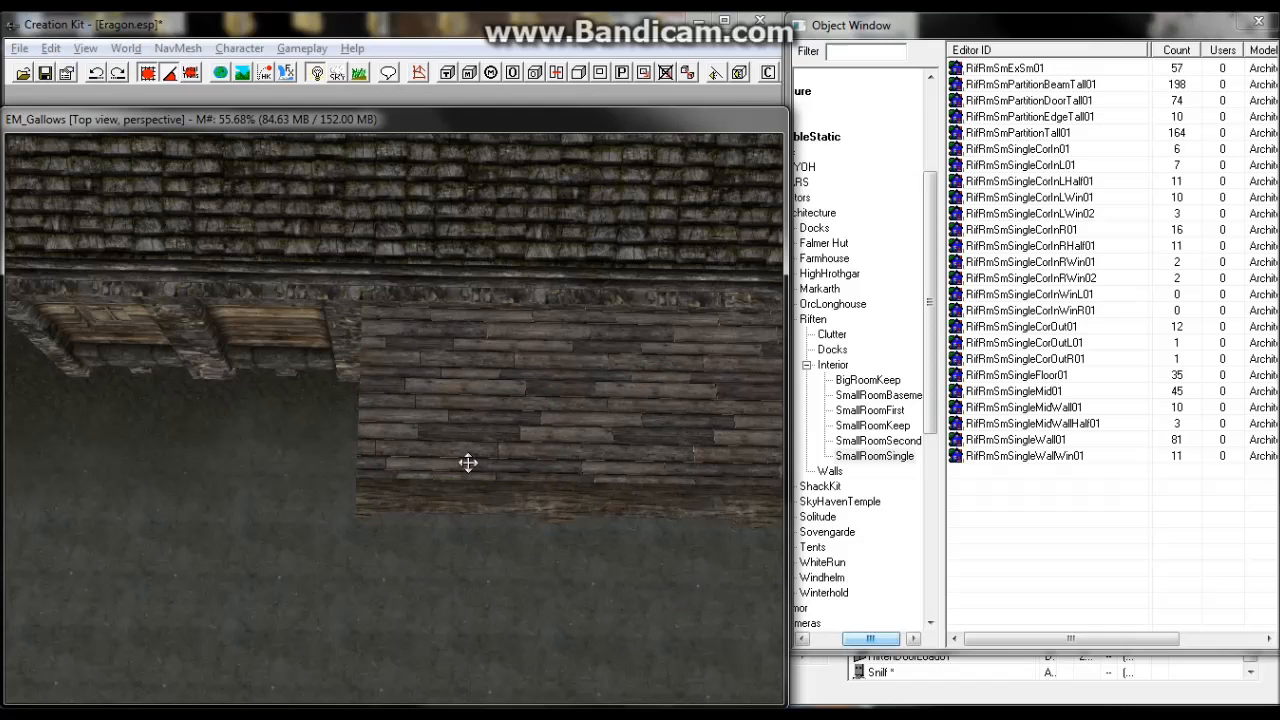
# Delete the leftover L-shaped beam frame beside the front porch, keeping the loose post.
pyautogui.moveTo(450, 465); pyautogui.dragTo(290, 583, button='middle')
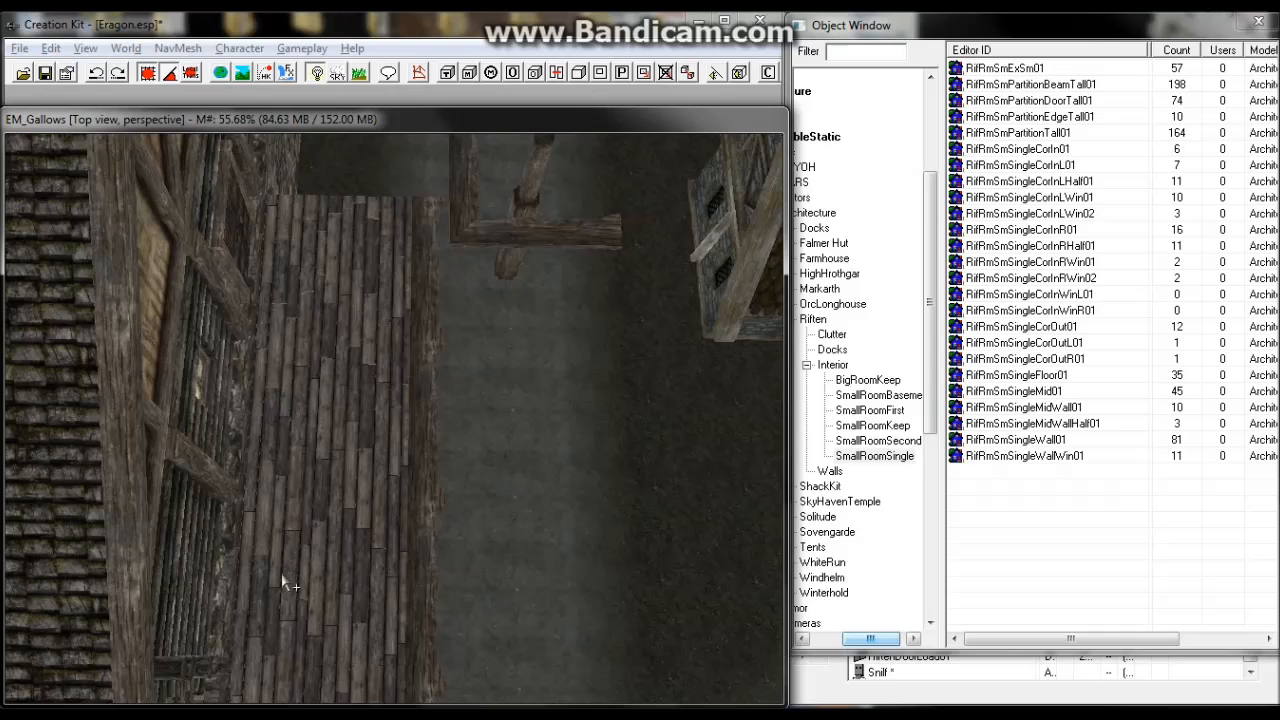
pyautogui.click(512, 255)
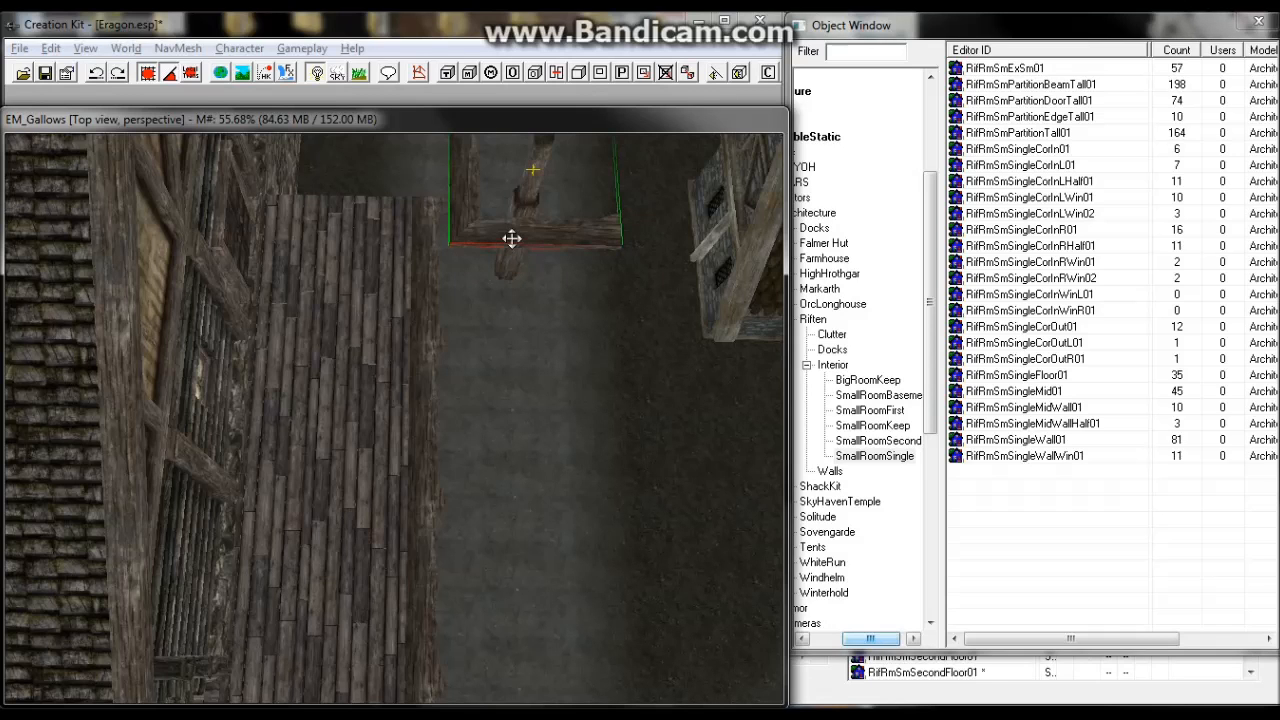
pyautogui.moveTo(512, 259)
pyautogui.mouseDown(button='middle')
pyautogui.moveTo(522, 282)
pyautogui.moveTo(512, 270)
pyautogui.mouseUp(button='middle')
pyautogui.scroll(3, 512, 270)
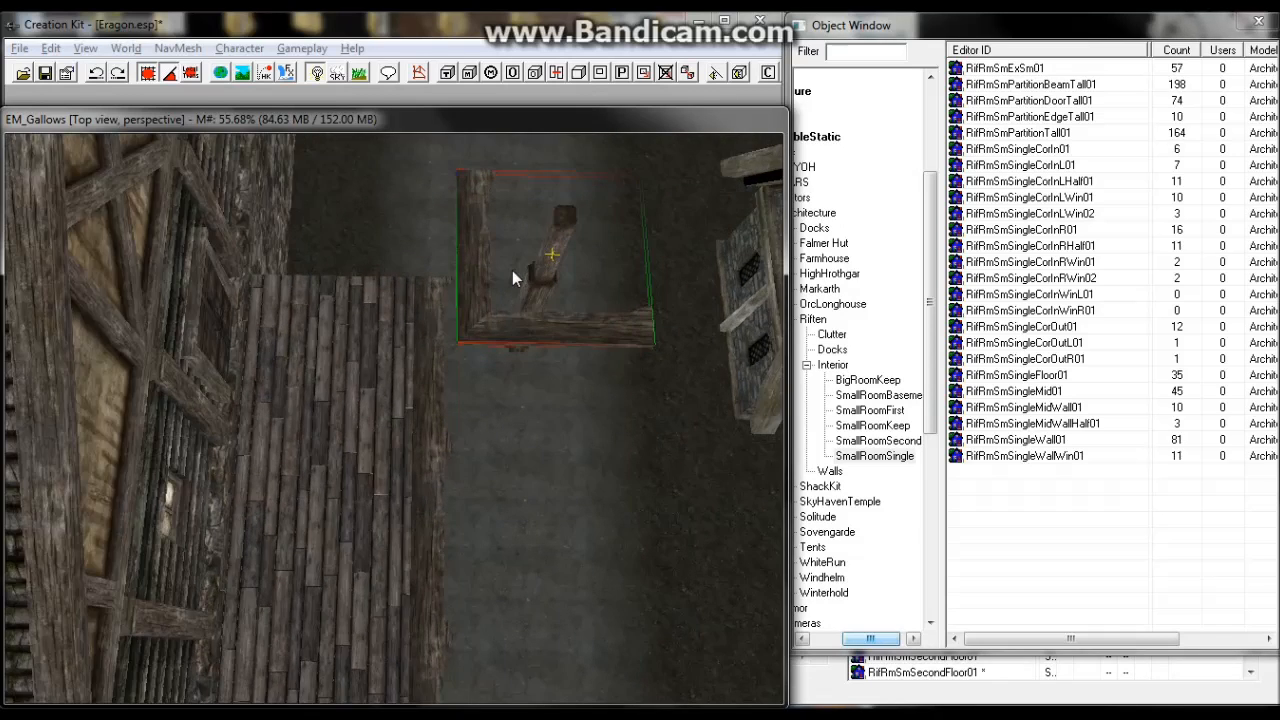
pyautogui.press('Delete')
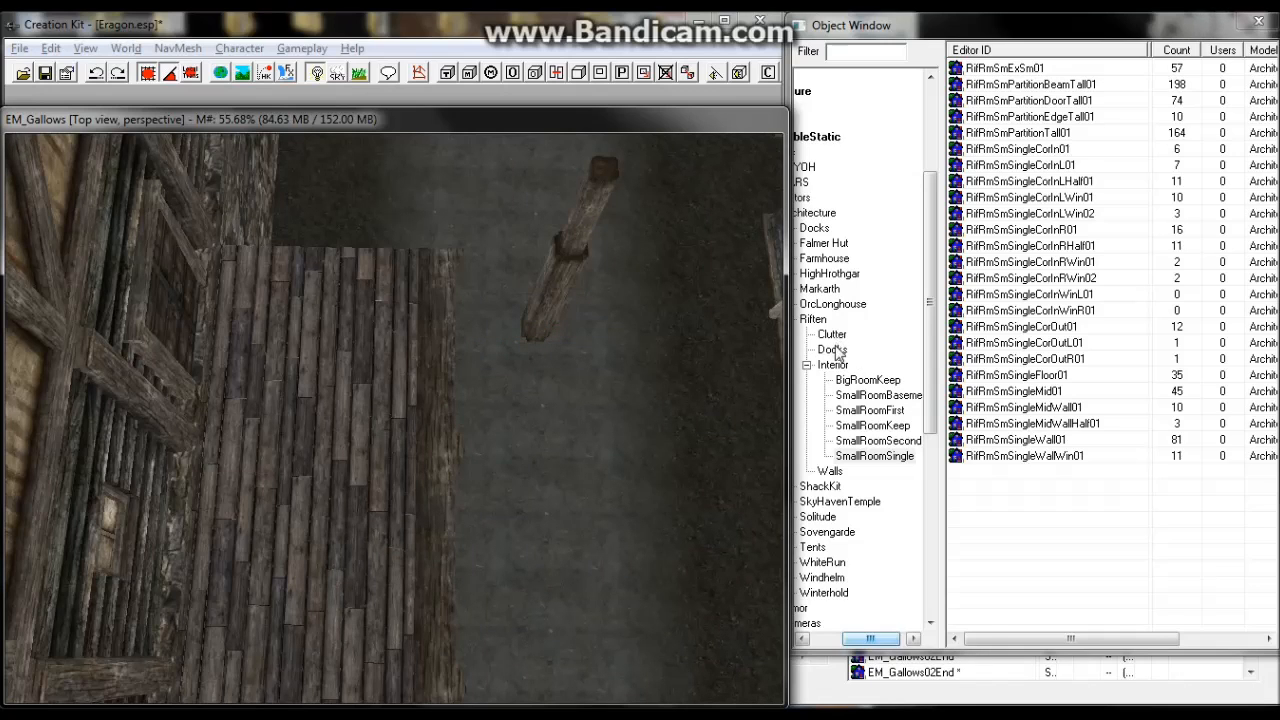
# Find RifRmRailing01 among the Riften interior statics and place one at the front porch edge.
pyautogui.click(818, 319)
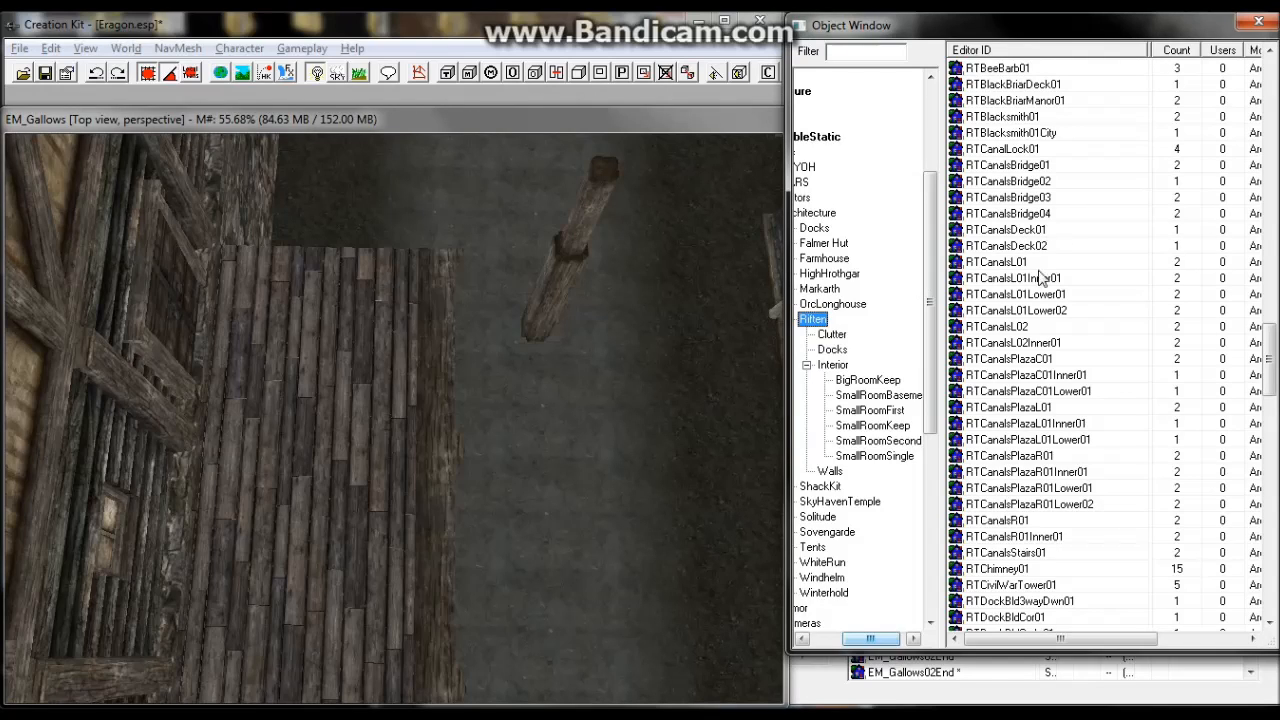
pyautogui.click(1033, 472)
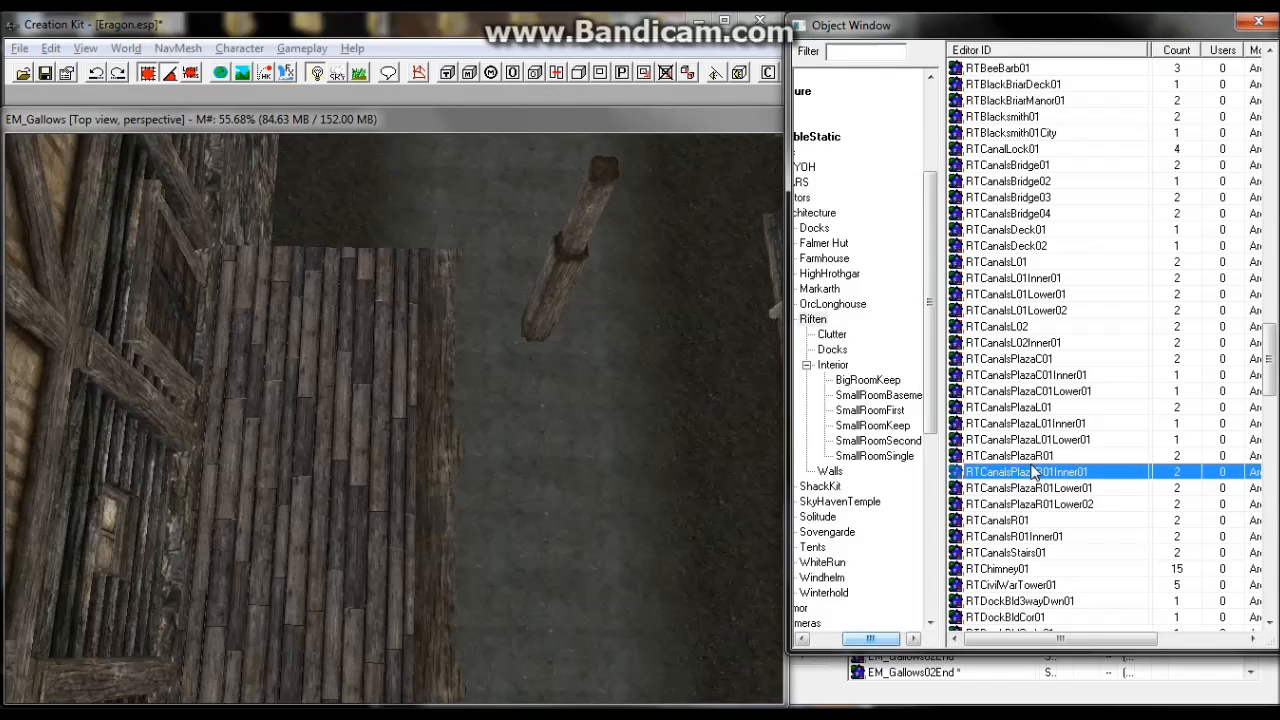
pyautogui.scroll(3, 1033, 472)
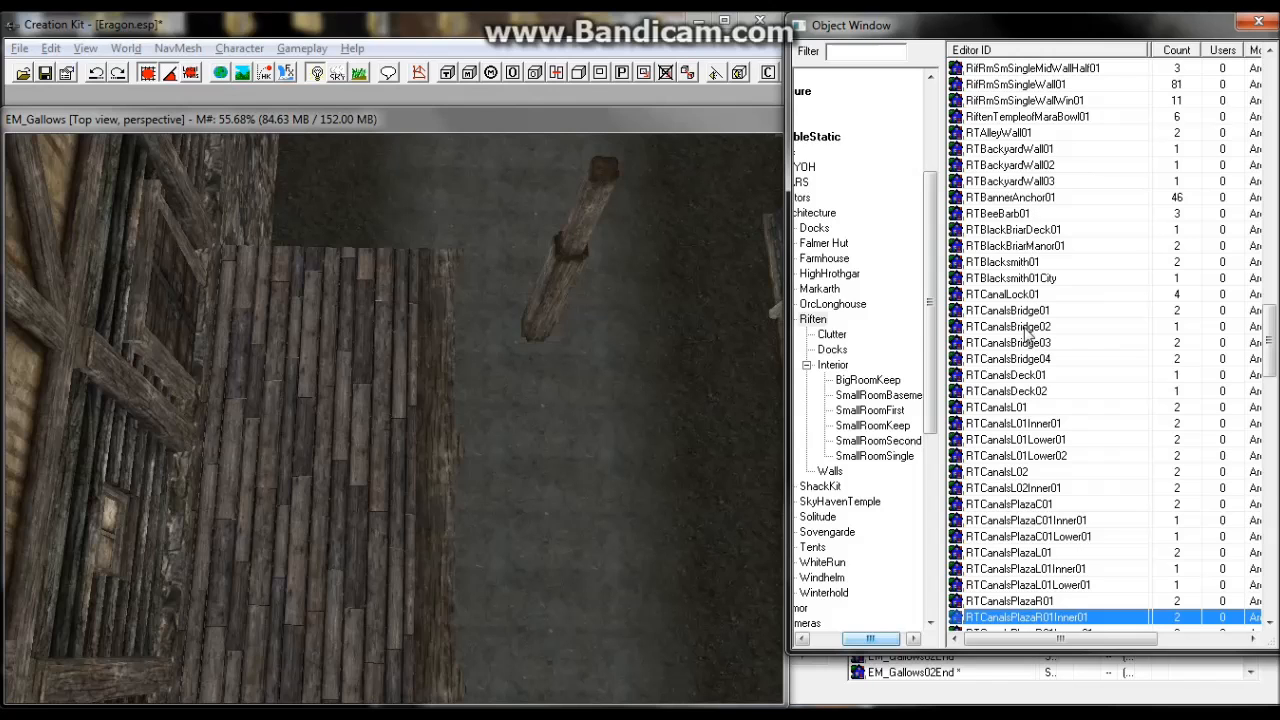
pyautogui.click(836, 338)
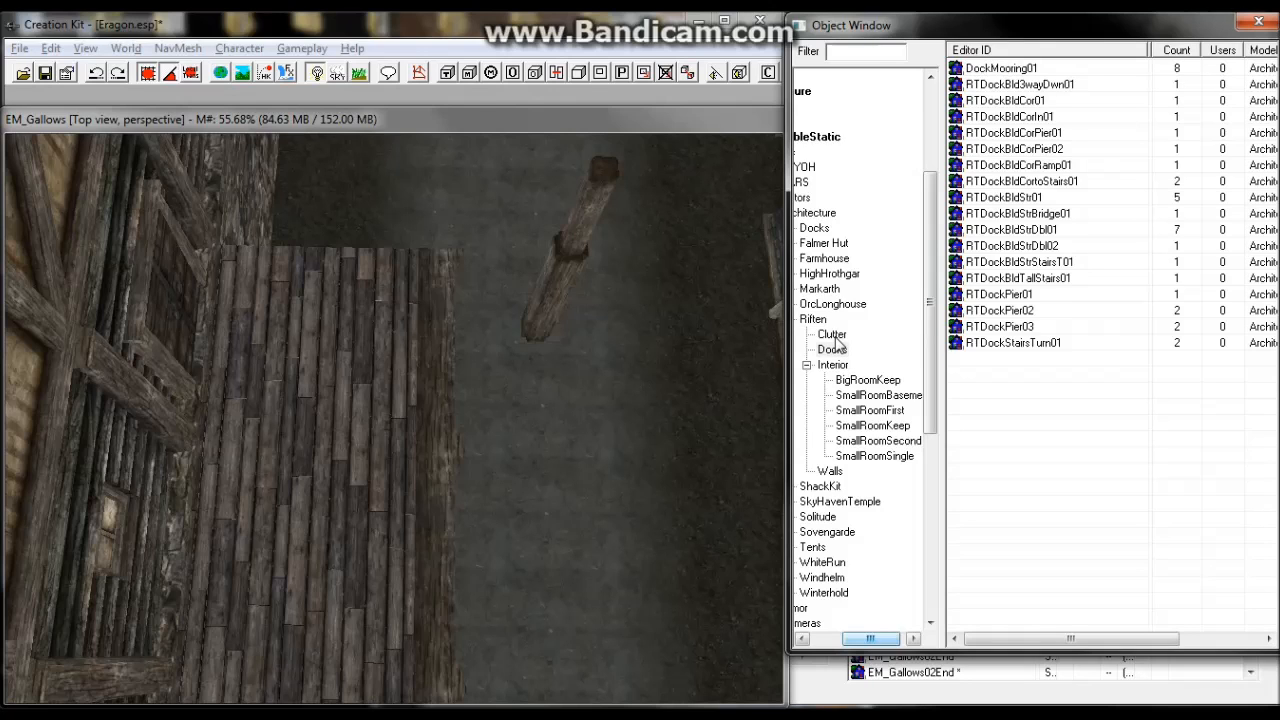
pyautogui.click(836, 335)
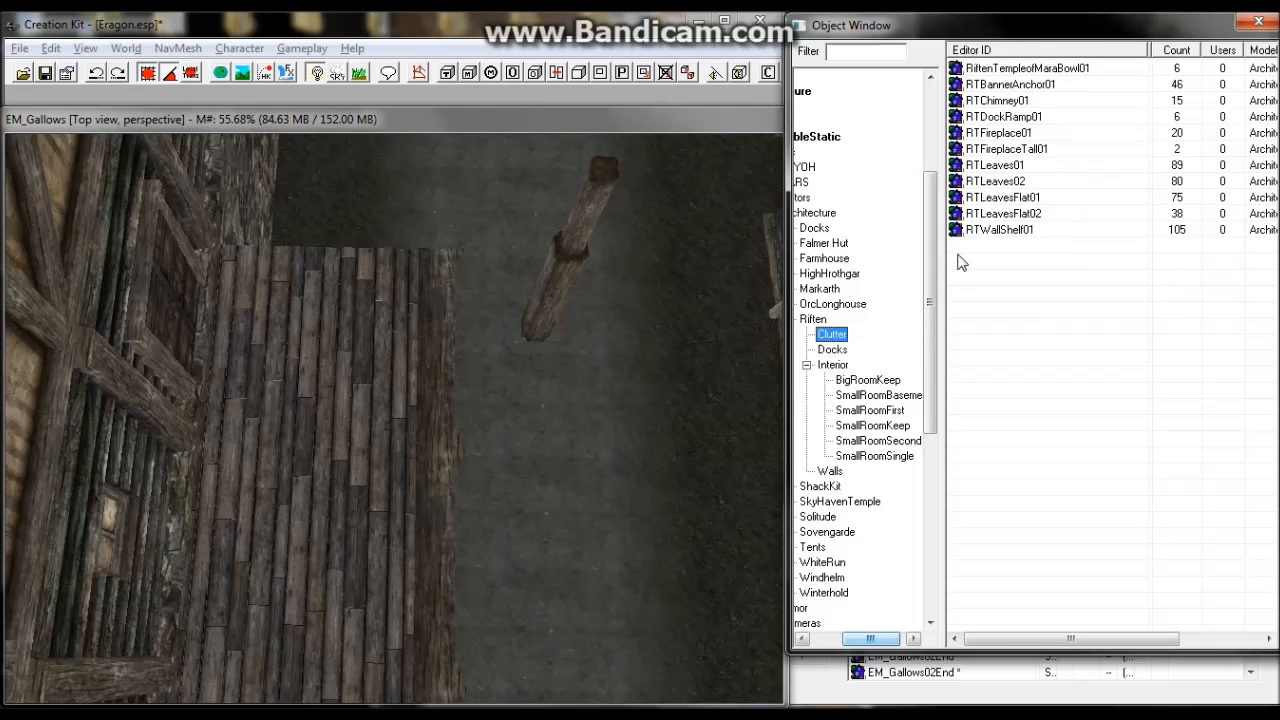
pyautogui.click(836, 369)
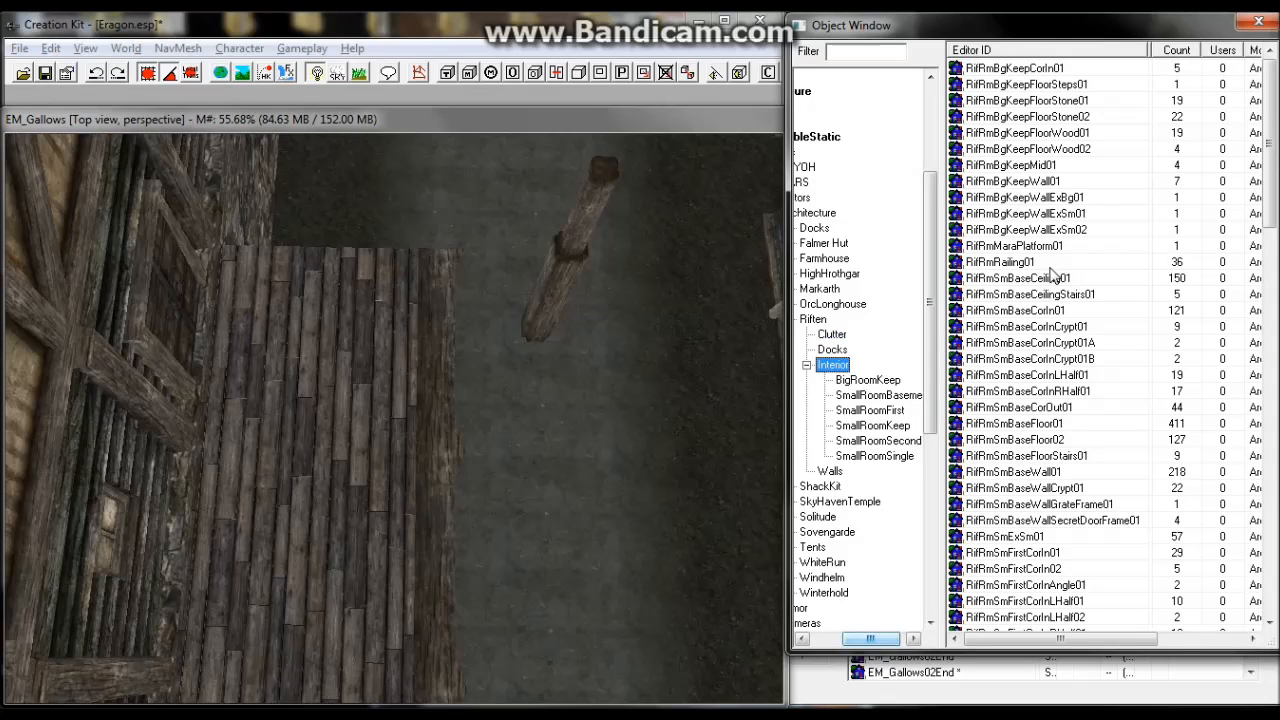
pyautogui.moveTo(1007, 262); pyautogui.dragTo(437, 337)
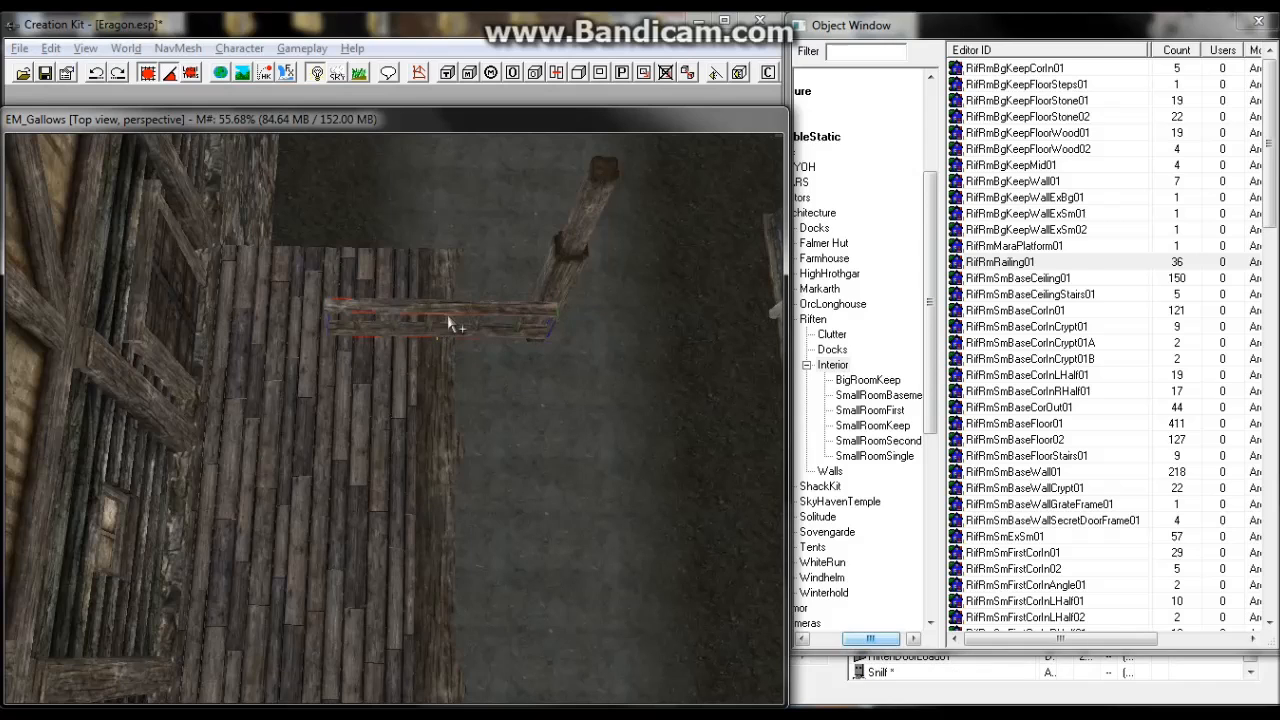
# Rotate the railing a quarter turn and fit it along the front edge beam, flush with the beam's end.
pyautogui.moveTo(437, 338); pyautogui.dragTo(425, 337, button='right')
pyautogui.scroll(3, 448, 298)
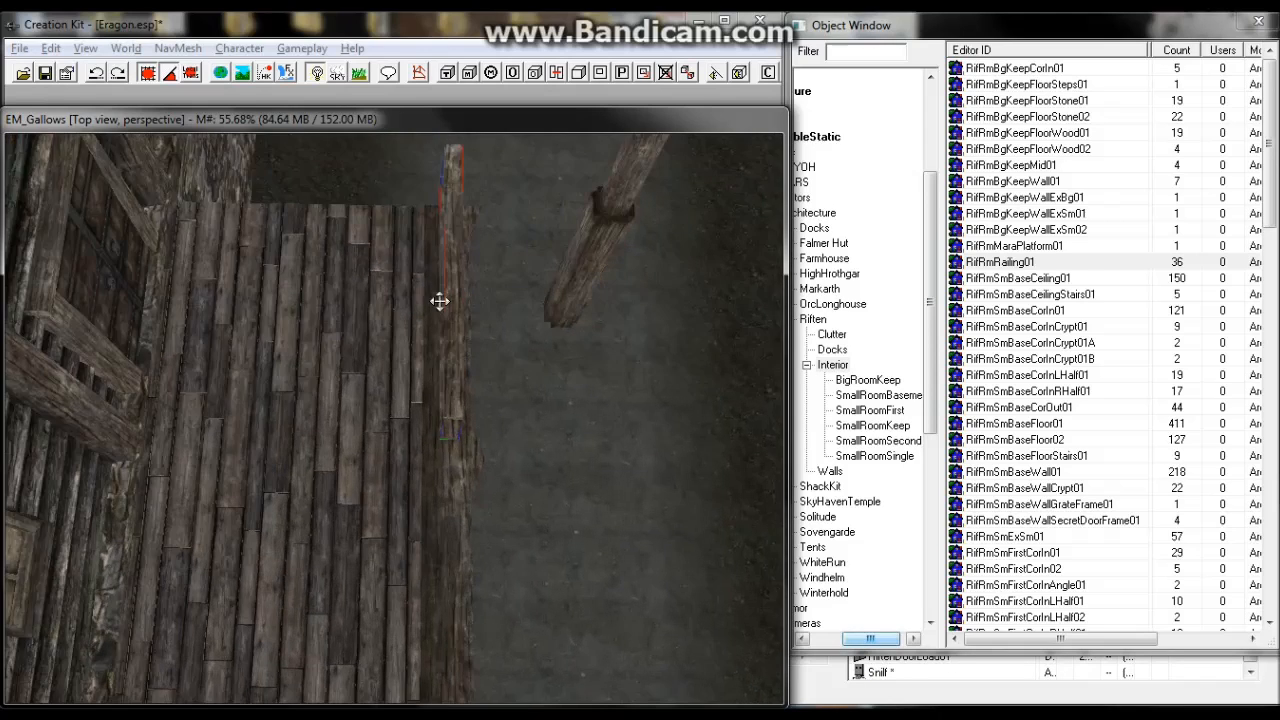
pyautogui.keyDown('shift'); pyautogui.moveTo(440, 300); pyautogui.dragTo(298, 300, button='middle'); pyautogui.keyUp('shift')
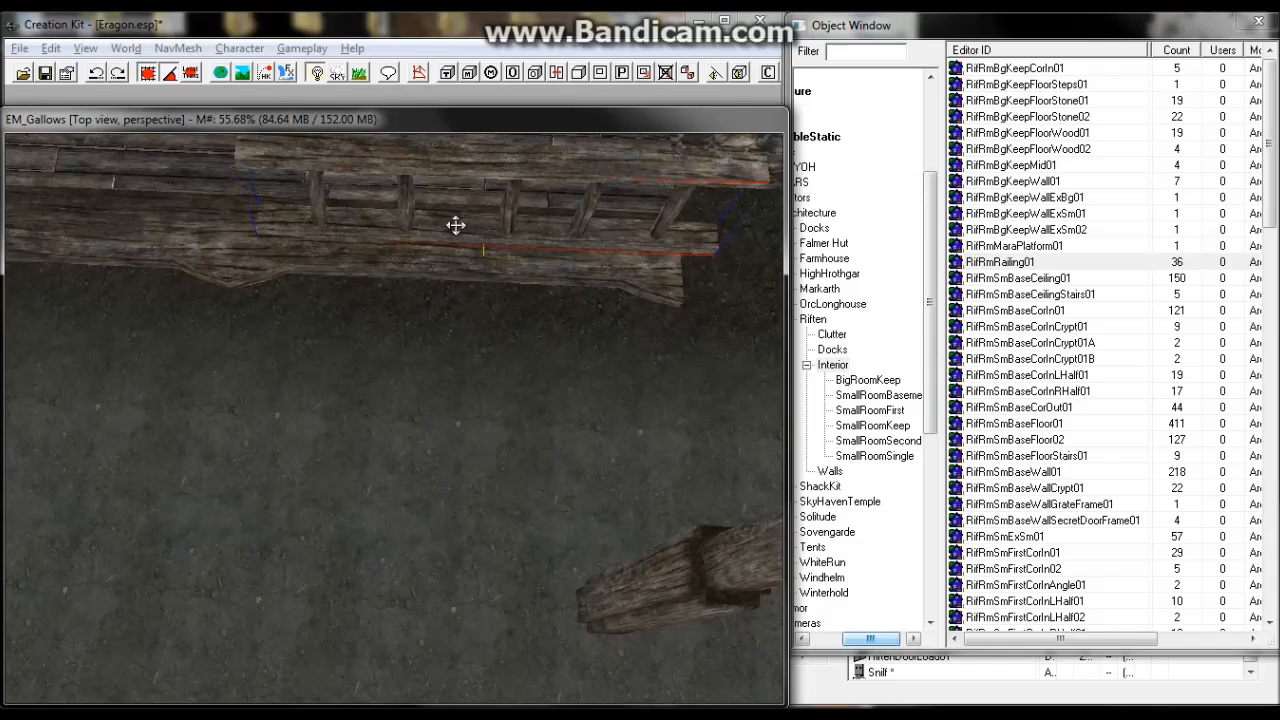
pyautogui.moveTo(454, 224); pyautogui.dragTo(421, 226)
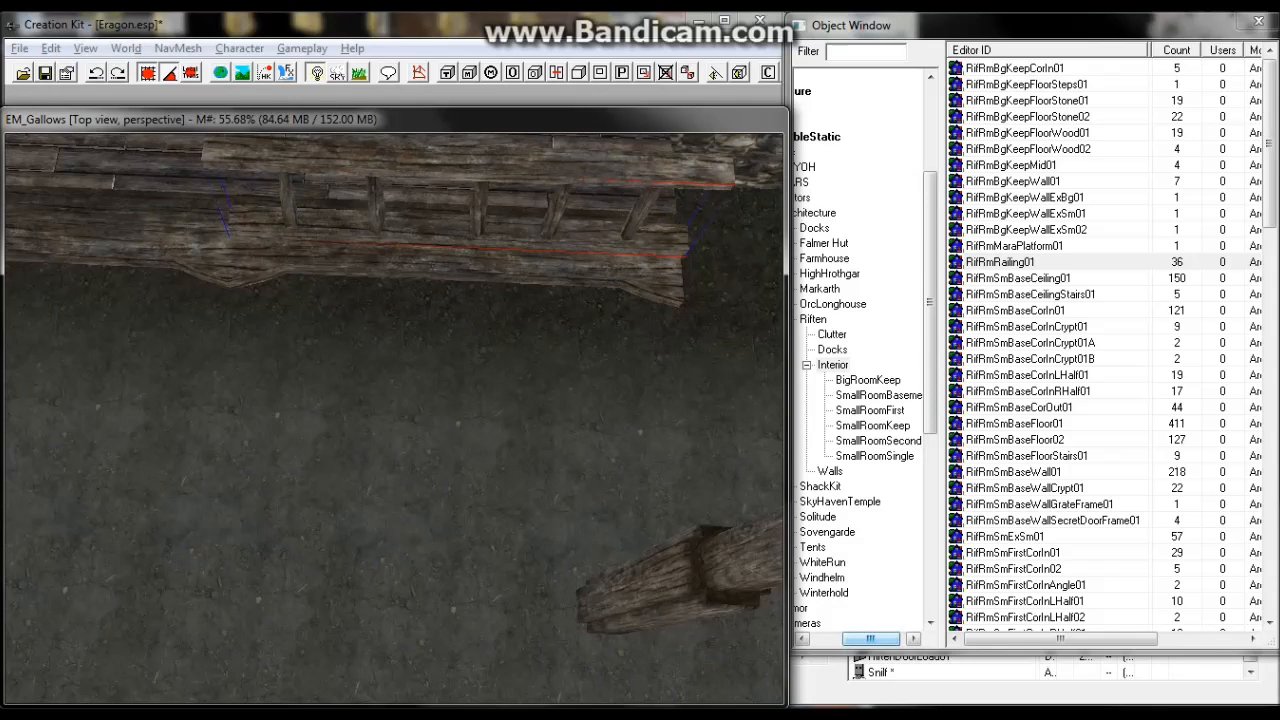
# Move the loose post onto the front porch edge, aligning it with the railing's end above the beam joint.
pyautogui.press('shift')
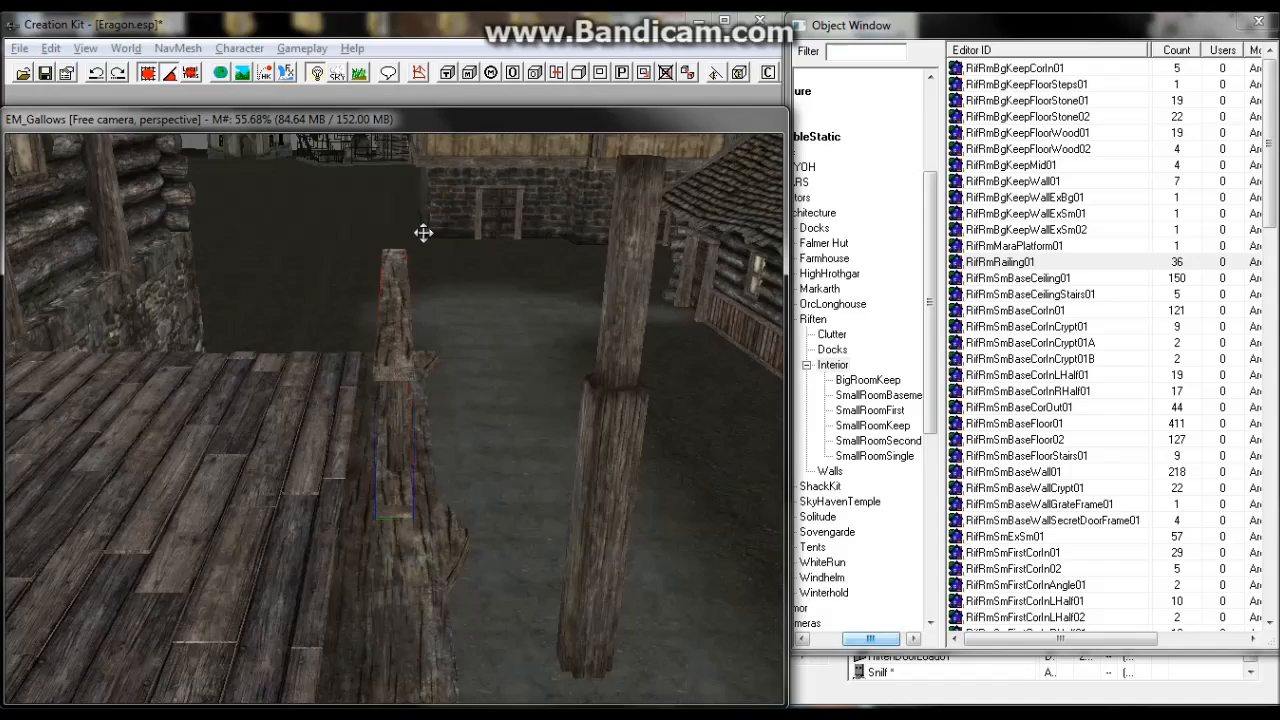
pyautogui.keyDown('shift'); pyautogui.moveTo(424, 262); pyautogui.dragTo(280, 271, button='middle'); pyautogui.keyUp('shift')
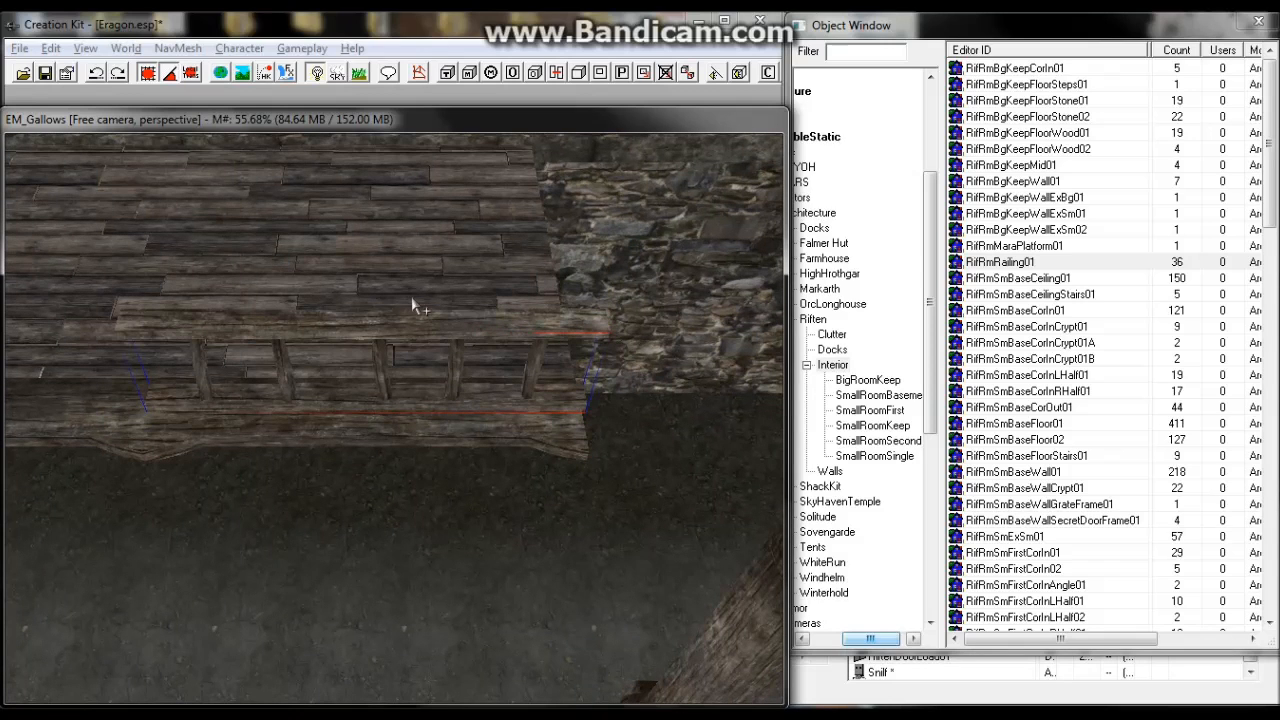
pyautogui.moveTo(731, 664); pyautogui.dragTo(182, 540)
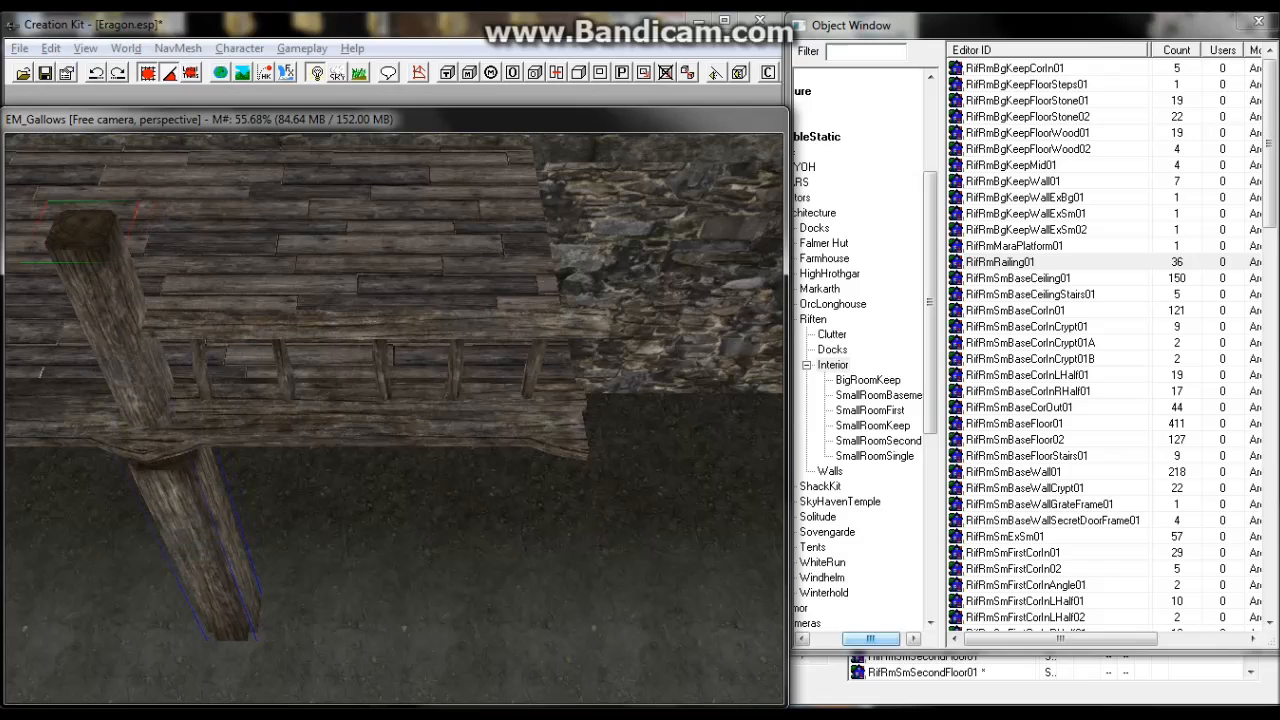
pyautogui.scroll(2, 388, 462)
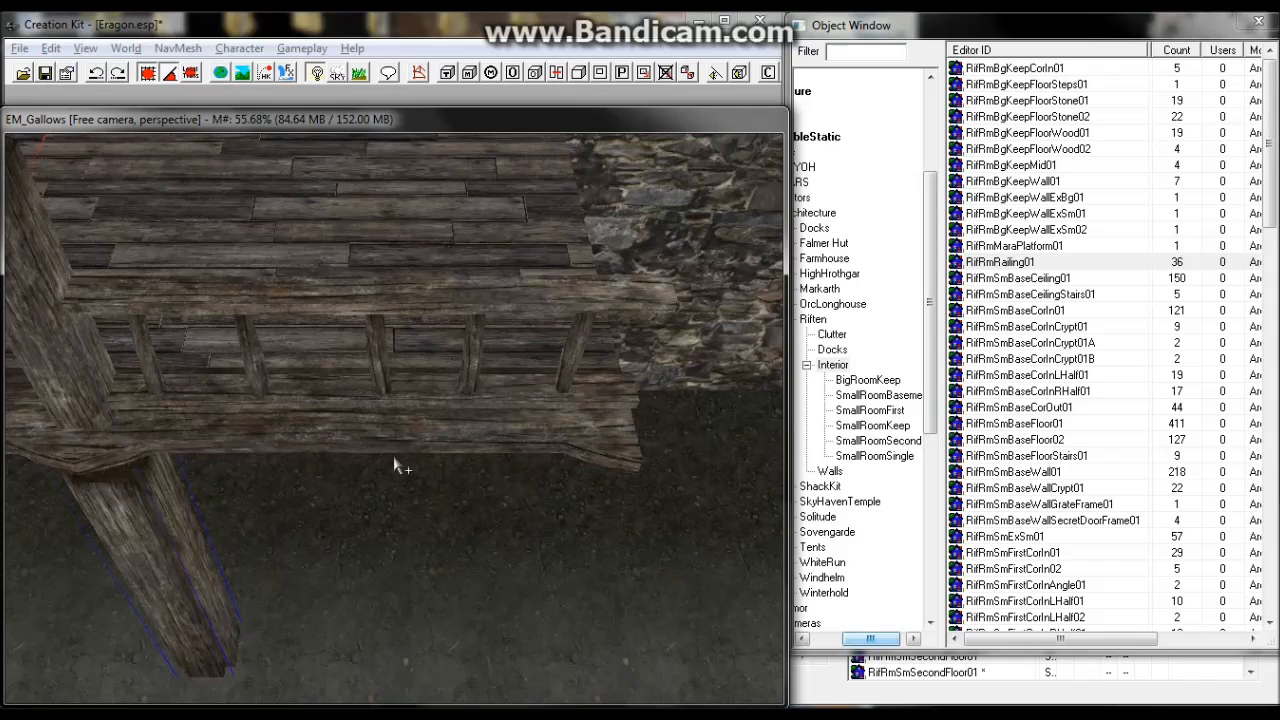
pyautogui.moveTo(394, 461); pyautogui.dragTo(428, 458, button='middle')
pyautogui.moveTo(318, 332); pyautogui.dragTo(314, 460)
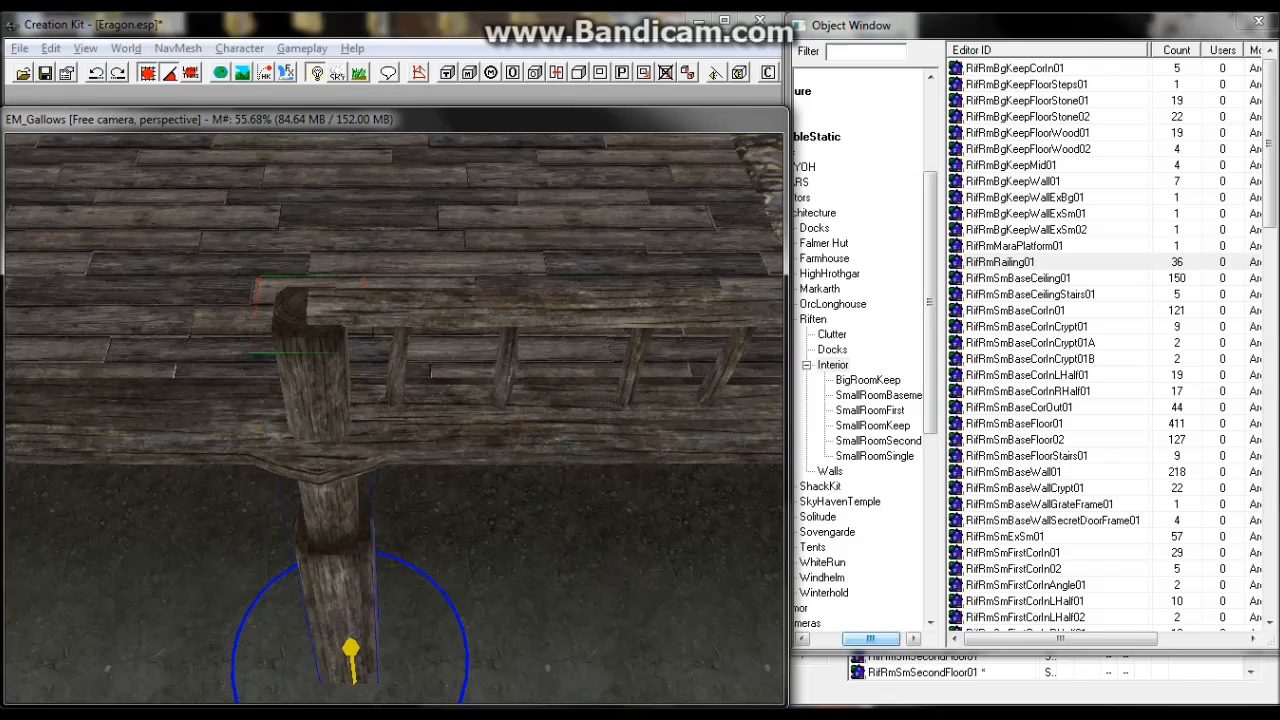
pyautogui.moveTo(312, 380); pyautogui.dragTo(310, 349)
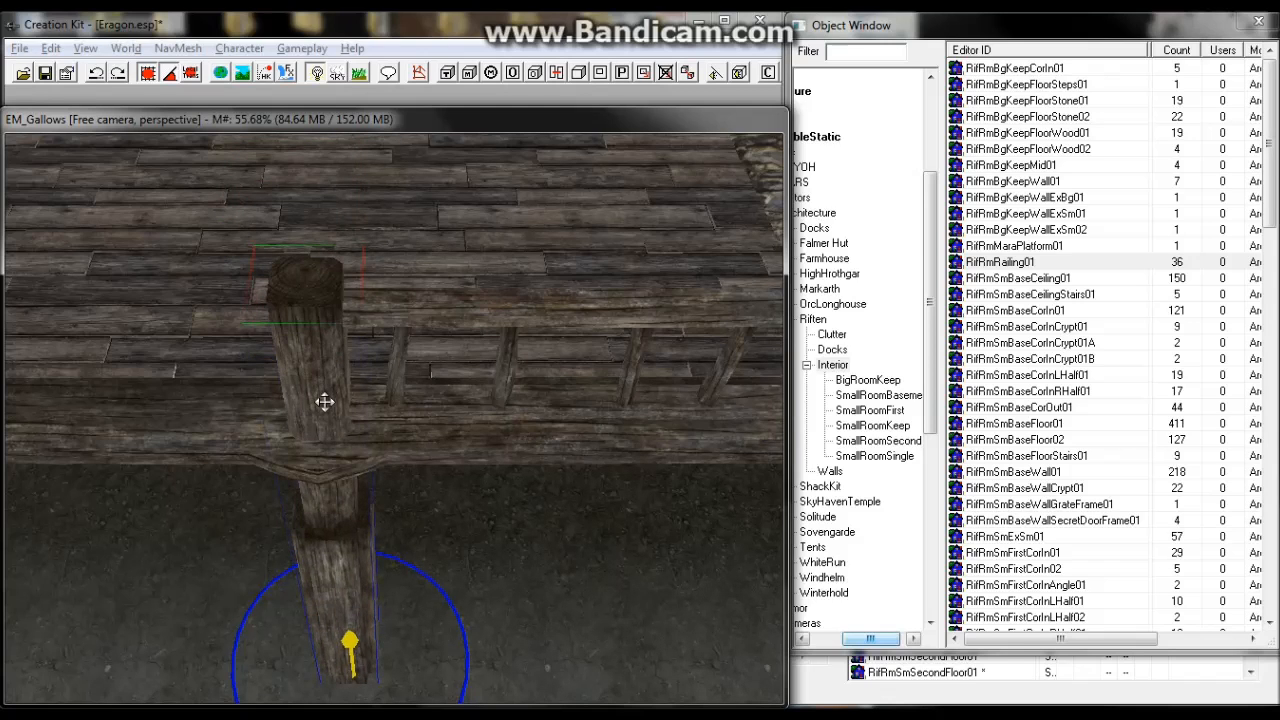
pyautogui.scroll(-4, 326, 404)
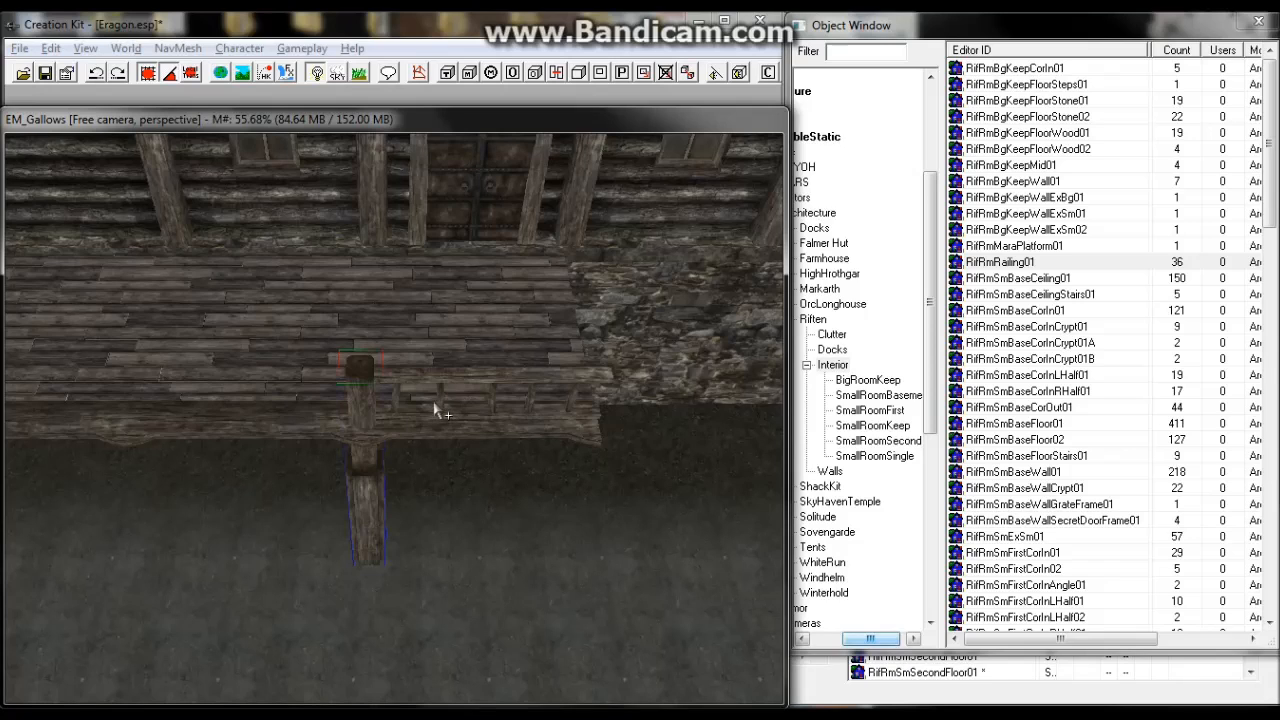
pyautogui.moveTo(428, 408); pyautogui.dragTo(423, 405, button='middle')
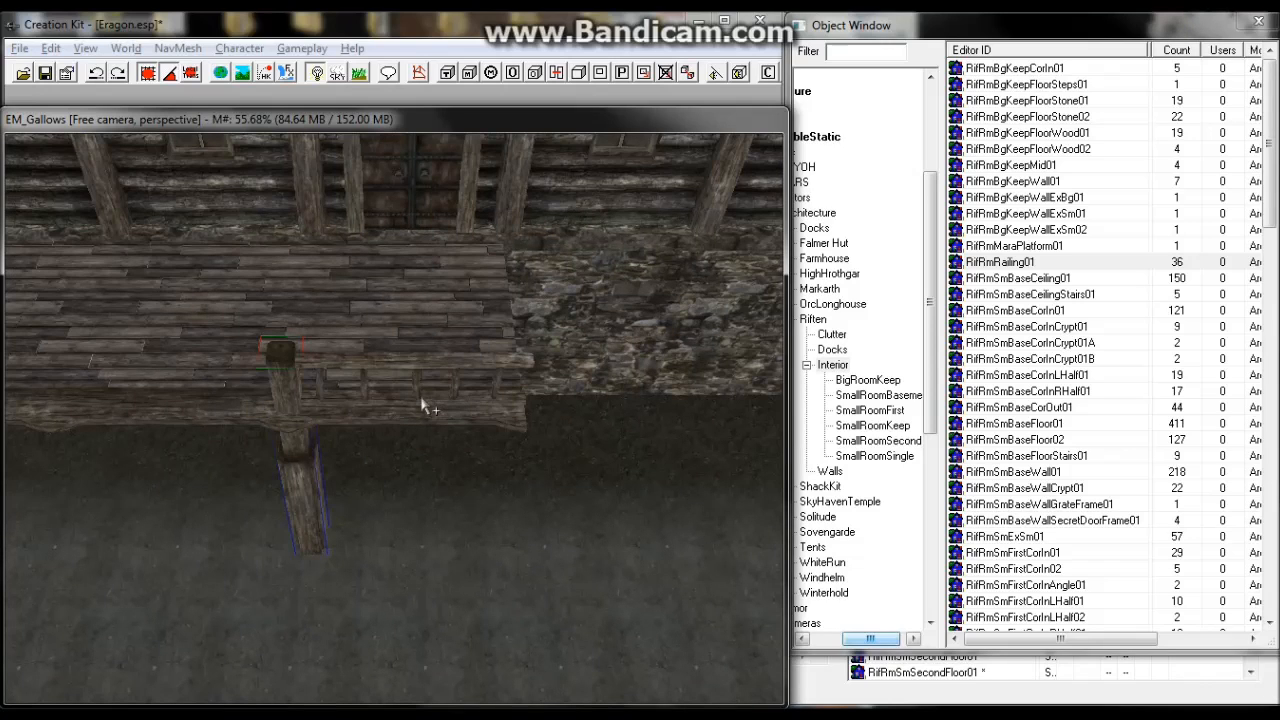
# Duplicate the end floor section with its edge beam and butt the copy against the front porch's end.
pyautogui.click(503, 403)
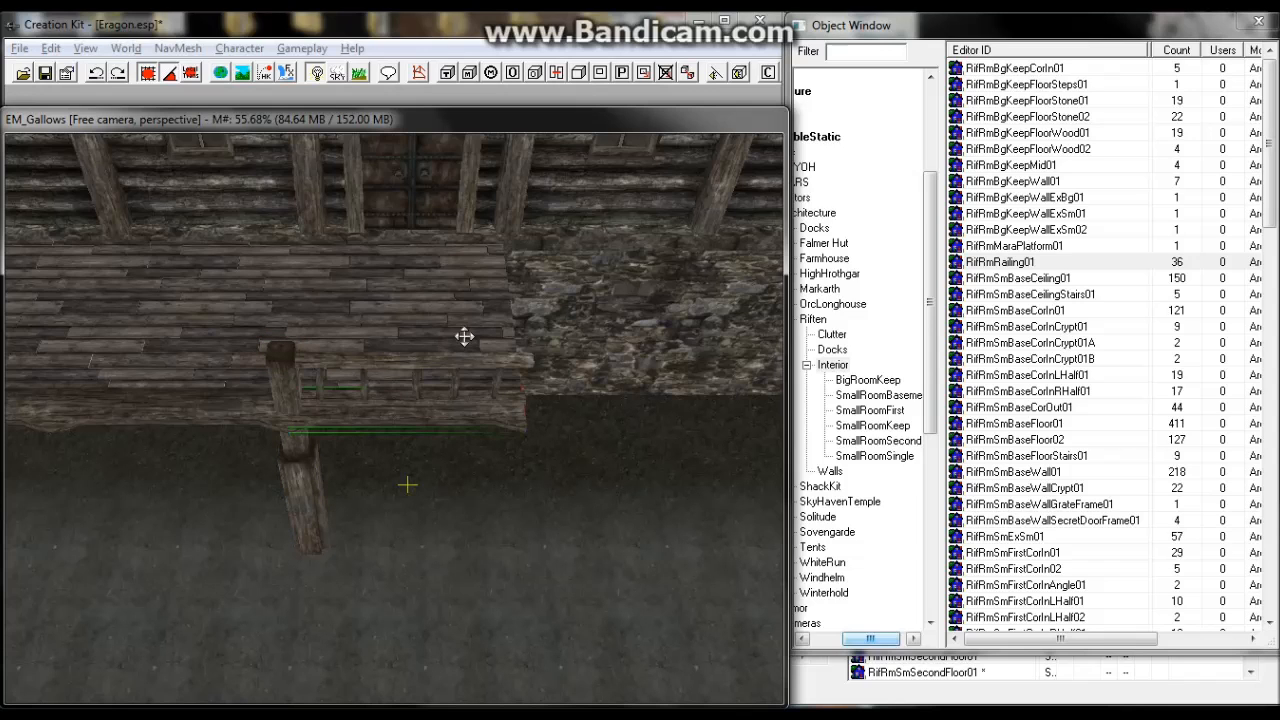
pyautogui.moveTo(463, 341); pyautogui.dragTo(274, 347, button='middle')
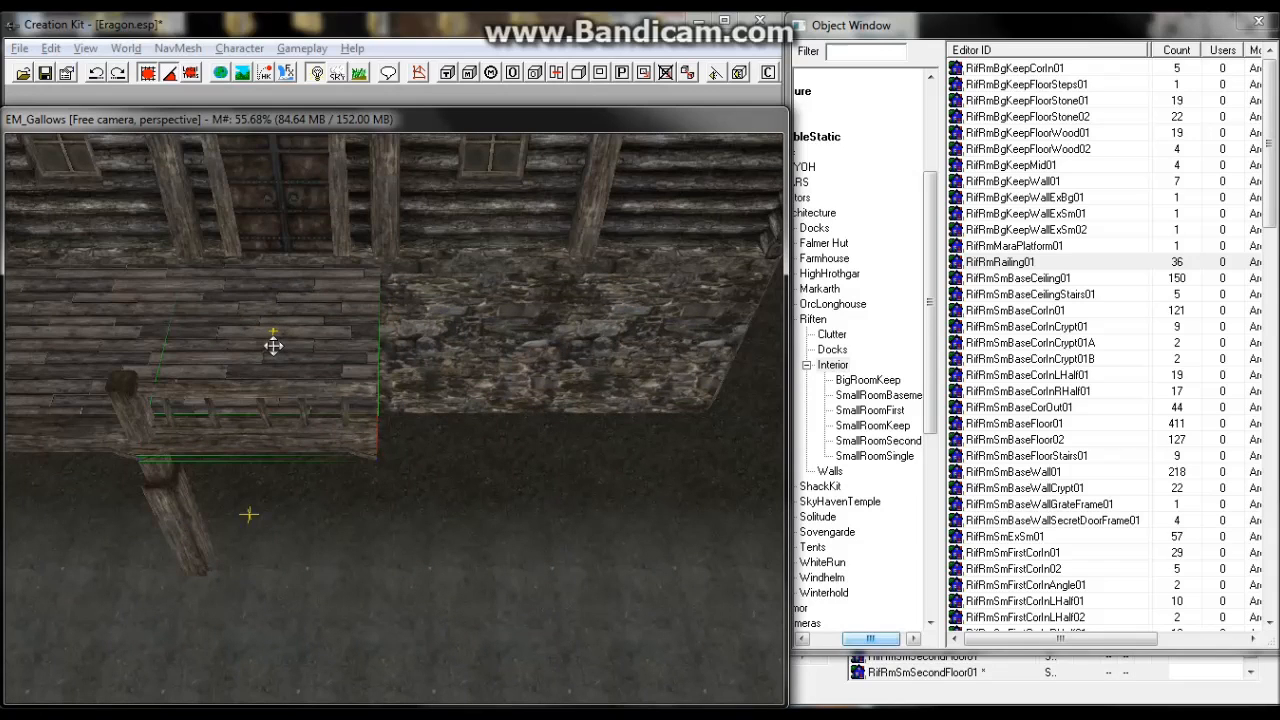
pyautogui.press('d')
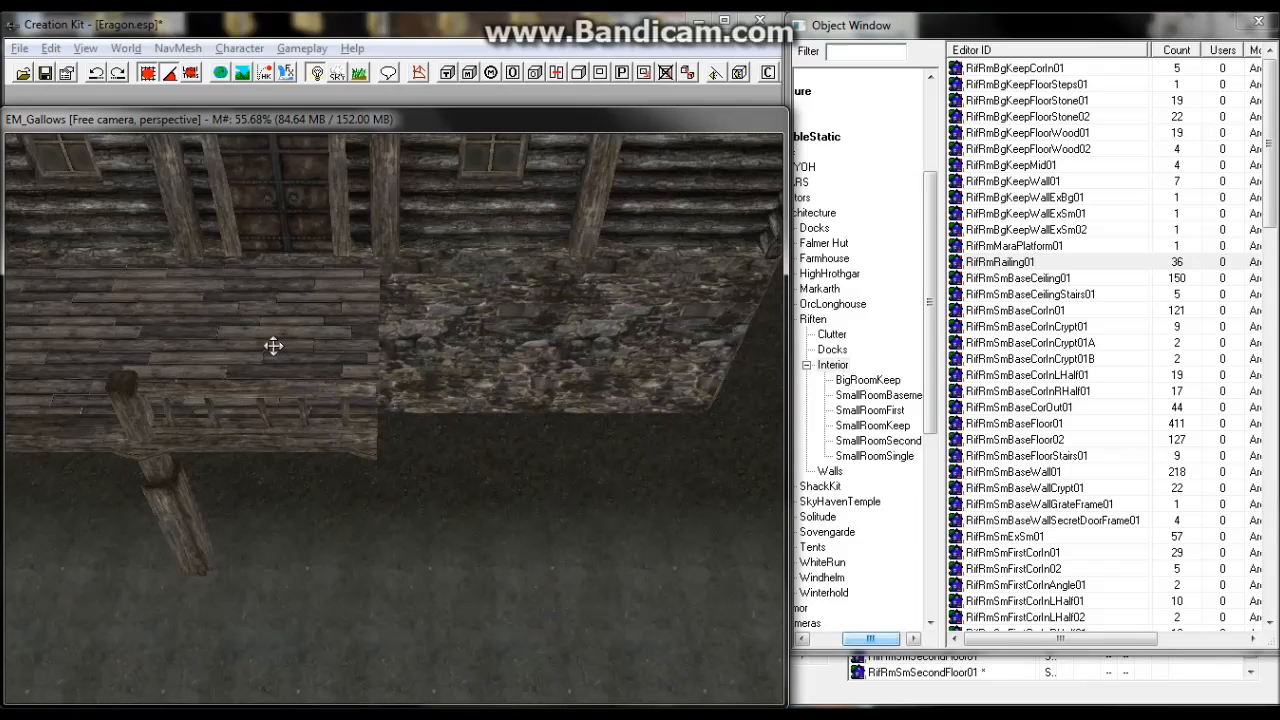
pyautogui.click(327, 350)
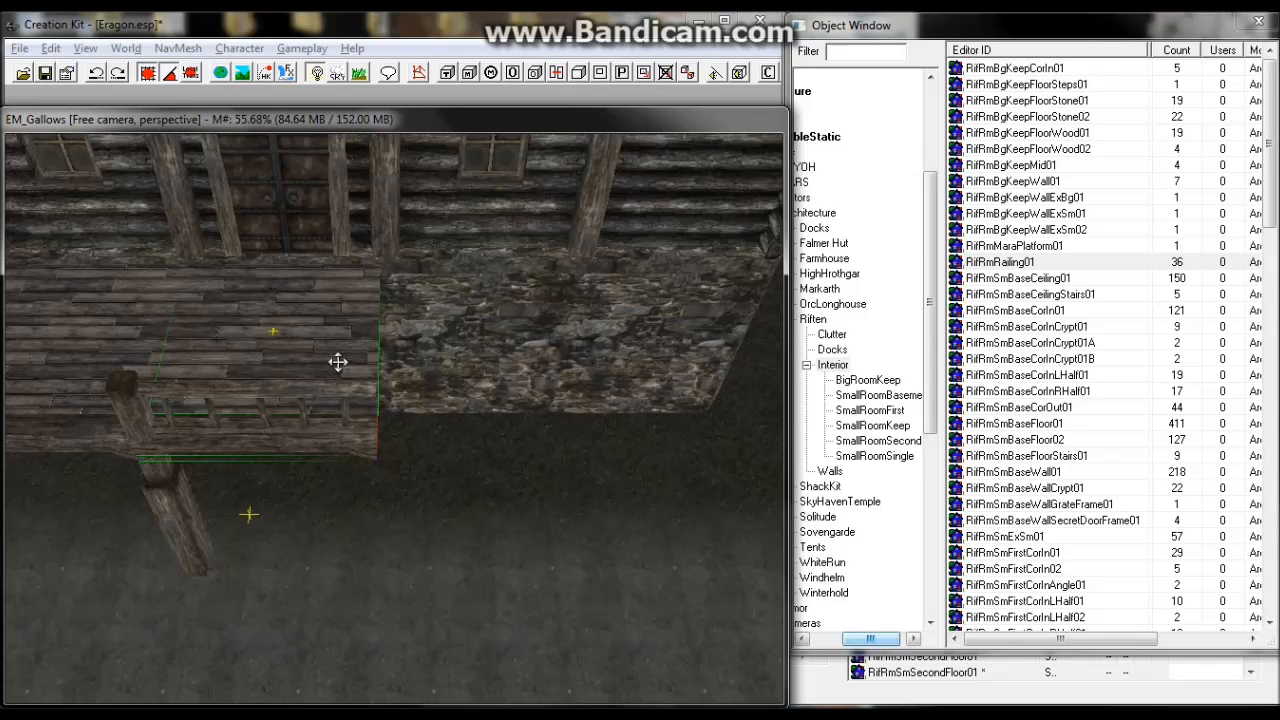
pyautogui.hotkey('ctrl', 'd')
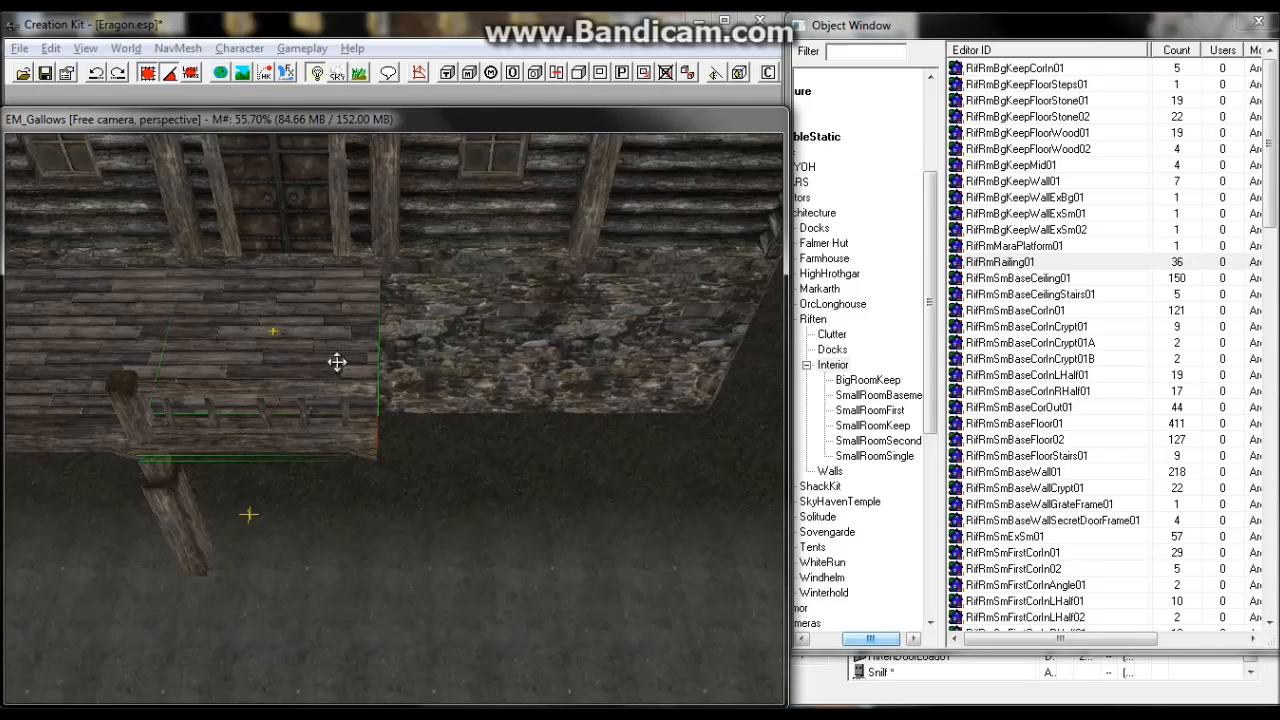
pyautogui.press('e')
pyautogui.moveTo(342, 370); pyautogui.dragTo(540, 370)
pyautogui.moveTo(476, 515)
pyautogui.mouseDown()
pyautogui.moveTo(520, 515)
pyautogui.moveTo(500, 515)
pyautogui.mouseUp()
pyautogui.scroll(4, 566, 354)
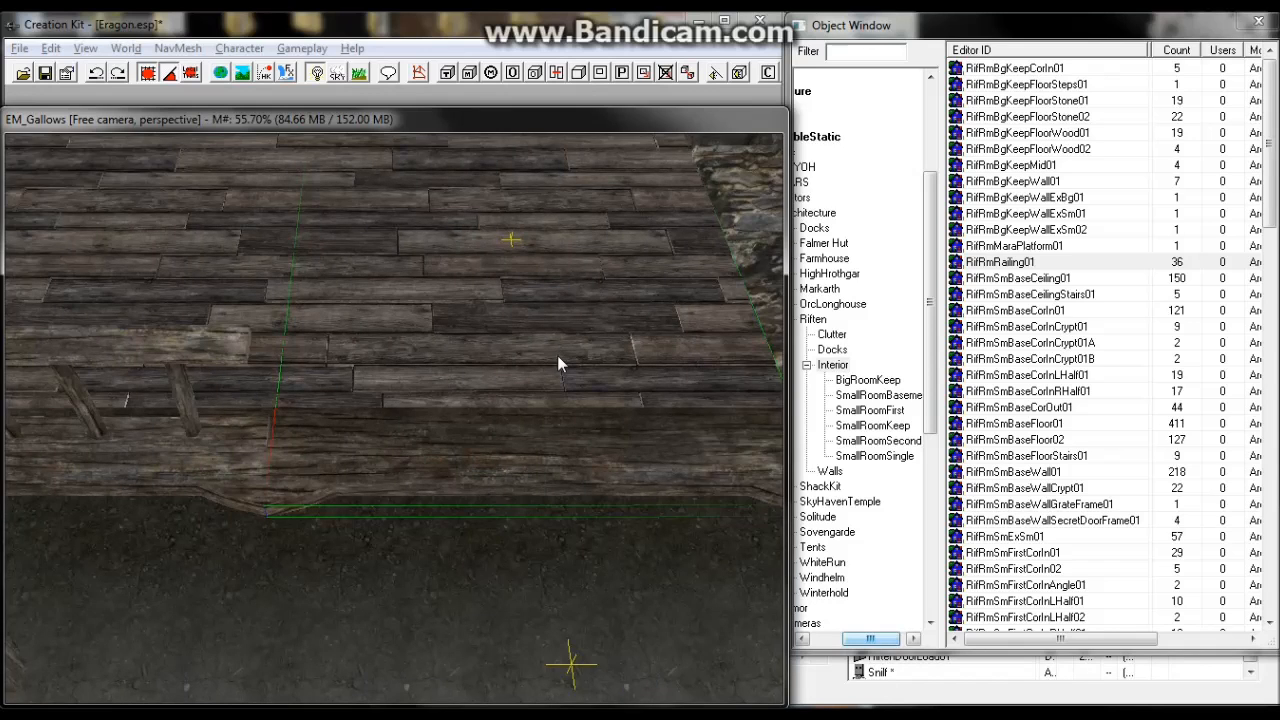
pyautogui.scroll(2, 557, 355)
pyautogui.press('d')
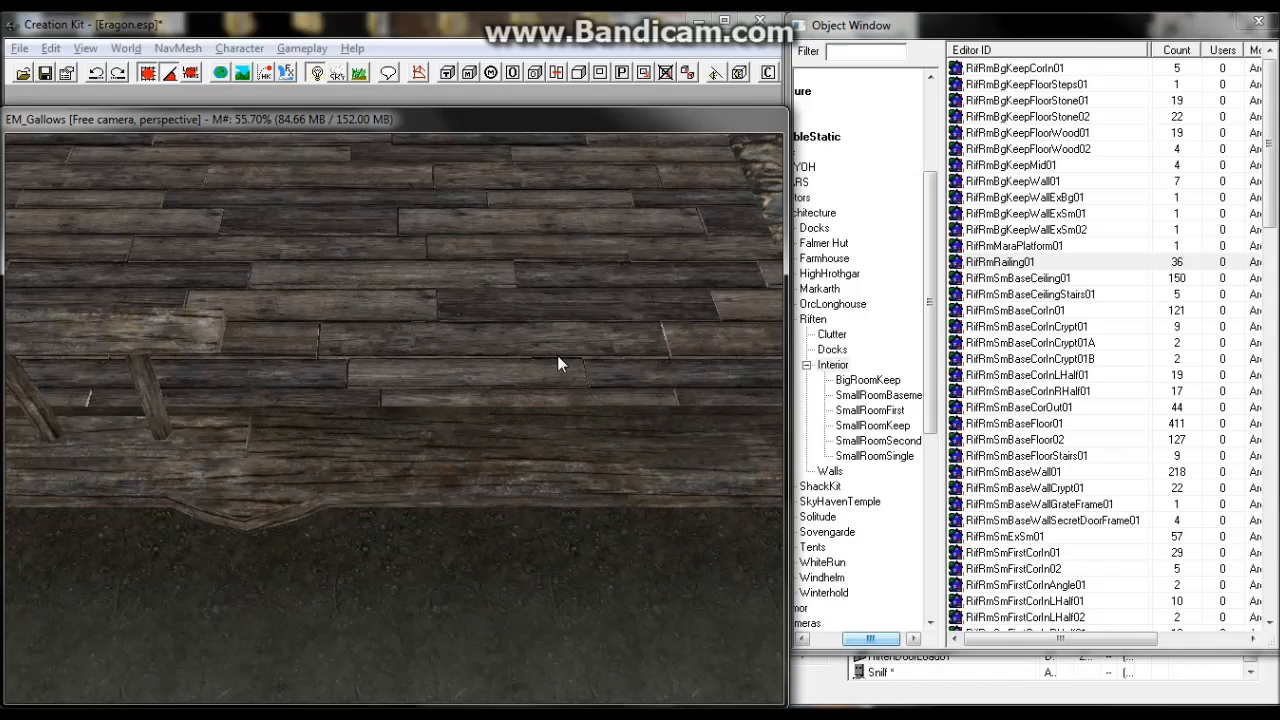
# Add one more copy of the end floor section and edge beam, extending the front porch to the house corner.
pyautogui.moveTo(541, 360); pyautogui.dragTo(535, 362, button='middle')
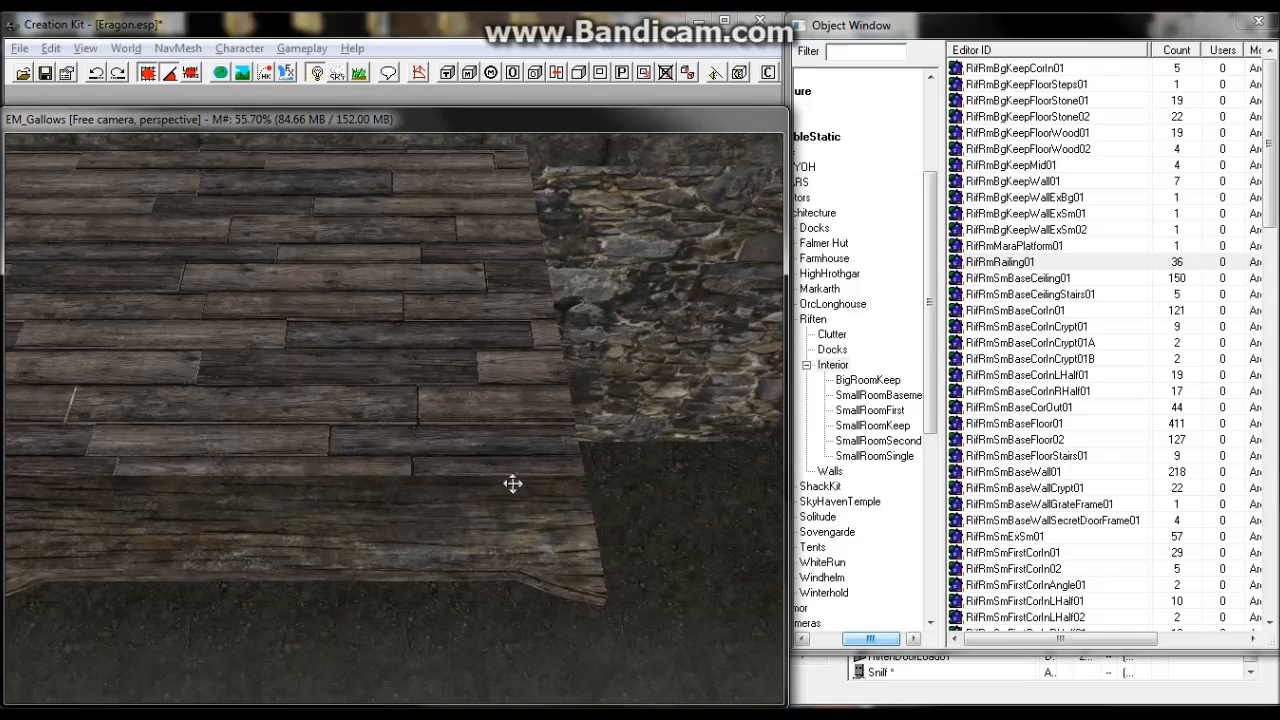
pyautogui.click(518, 438)
pyautogui.click(515, 436)
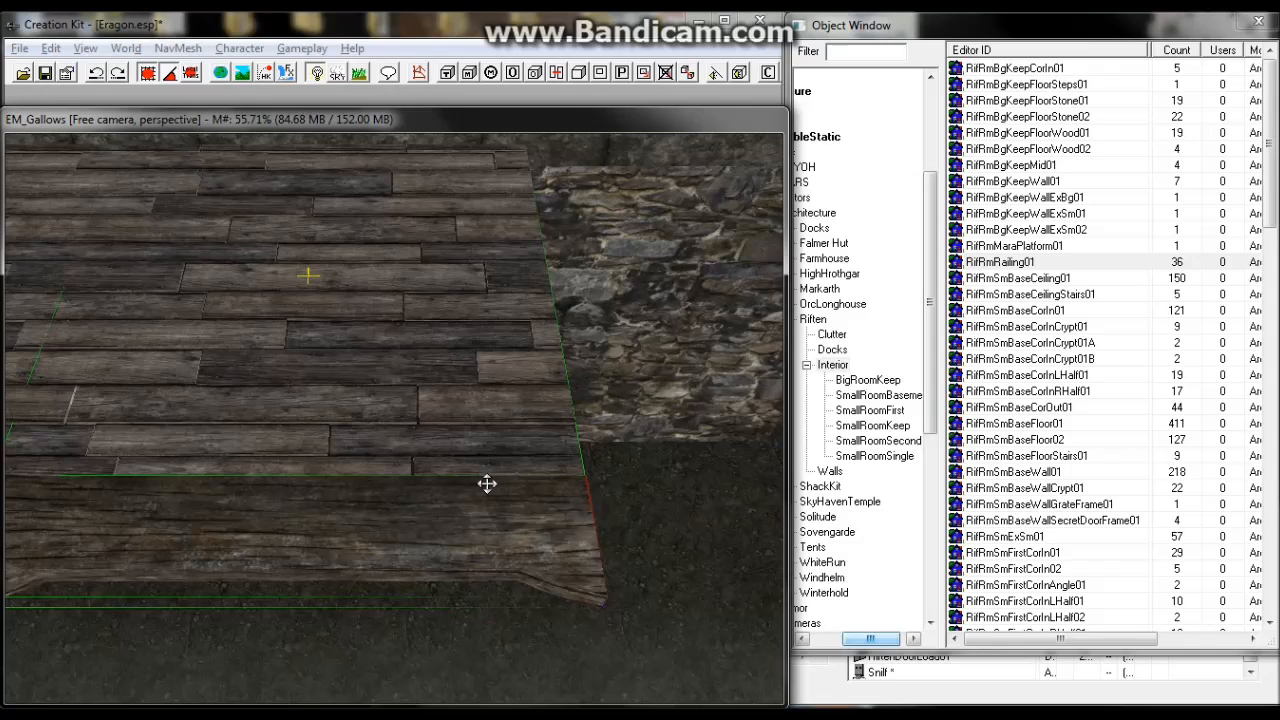
pyautogui.hotkey('ctrl', 'd')
pyautogui.press('y')
pyautogui.moveTo(462, 483); pyautogui.dragTo(760, 483)
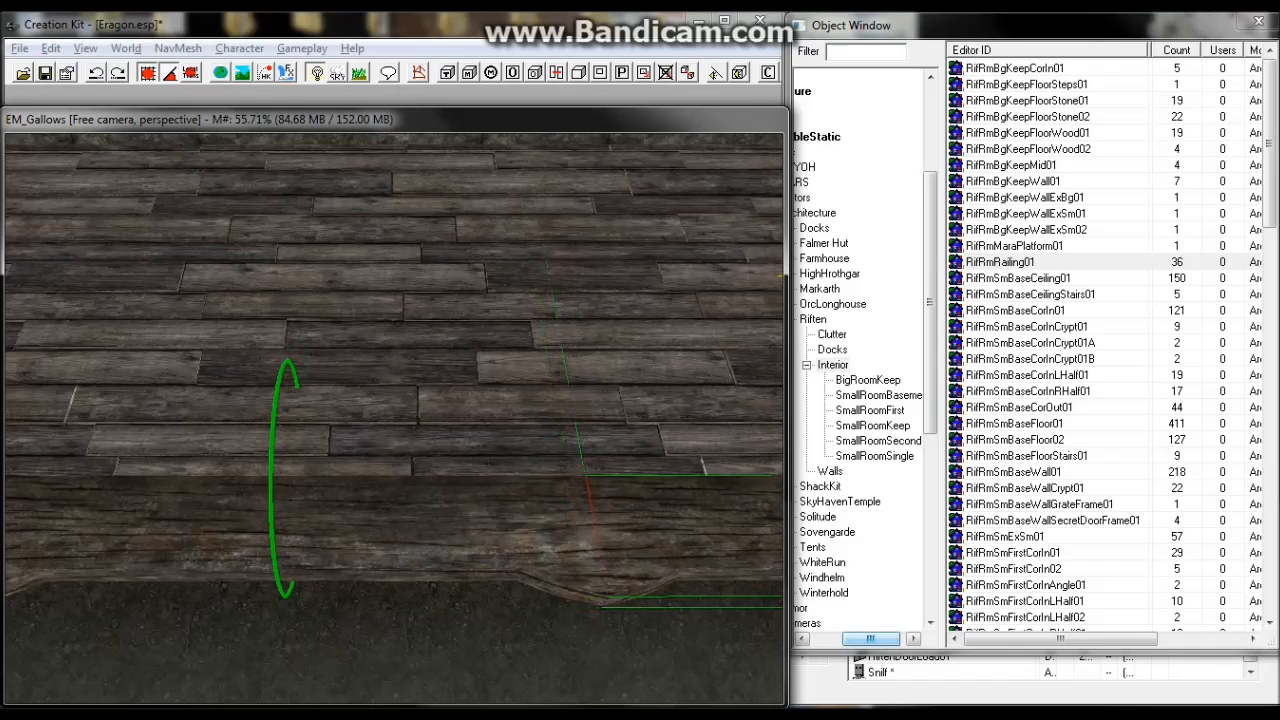
pyautogui.moveTo(528, 411); pyautogui.dragTo(497, 421, button='middle')
pyautogui.scroll(-10, 490, 427)
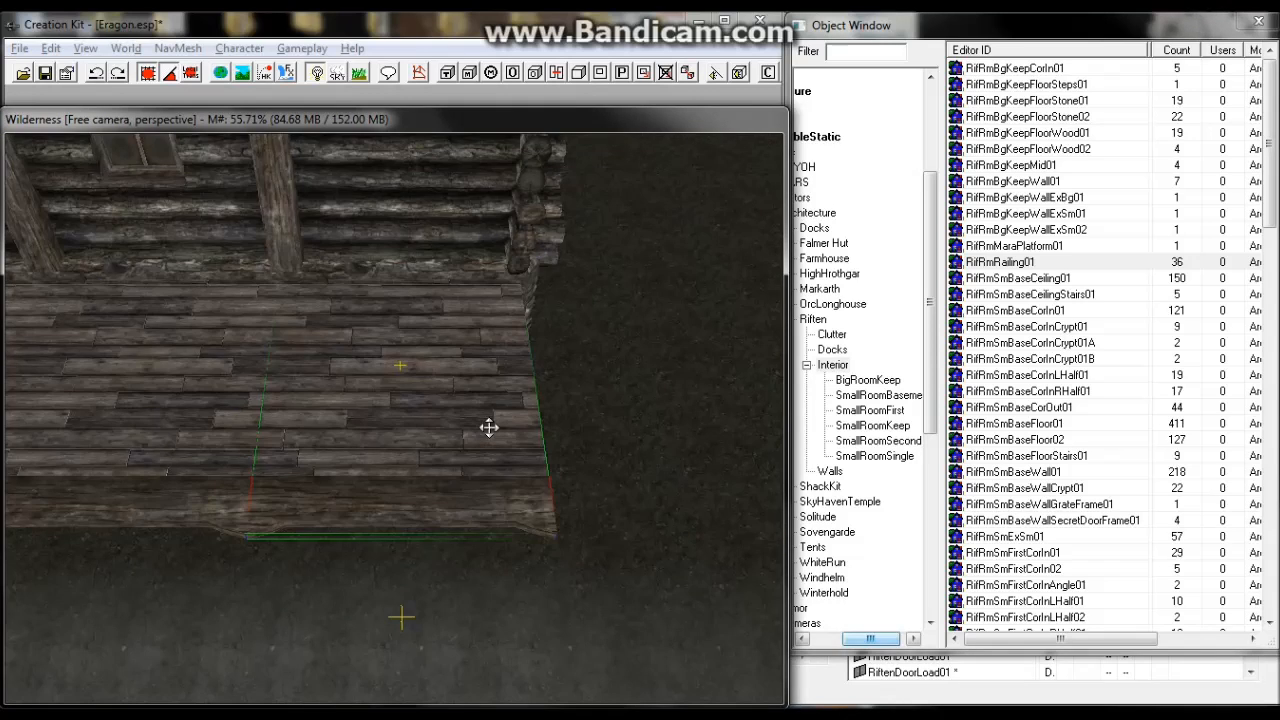
# Duplicate the last front edge beam, rotate the copy a quarter turn and place it along the porch's open end.
pyautogui.keyDown('ctrl'); pyautogui.click(490, 498); pyautogui.keyUp('ctrl')
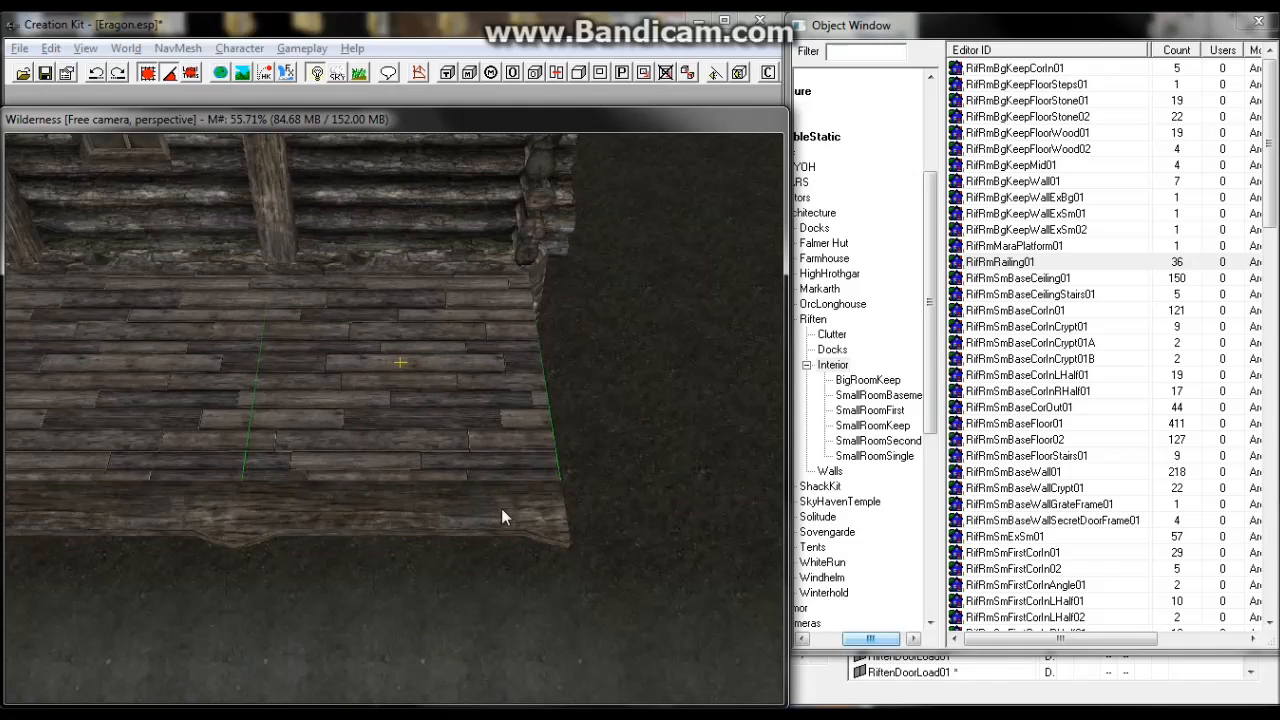
pyautogui.click(503, 514)
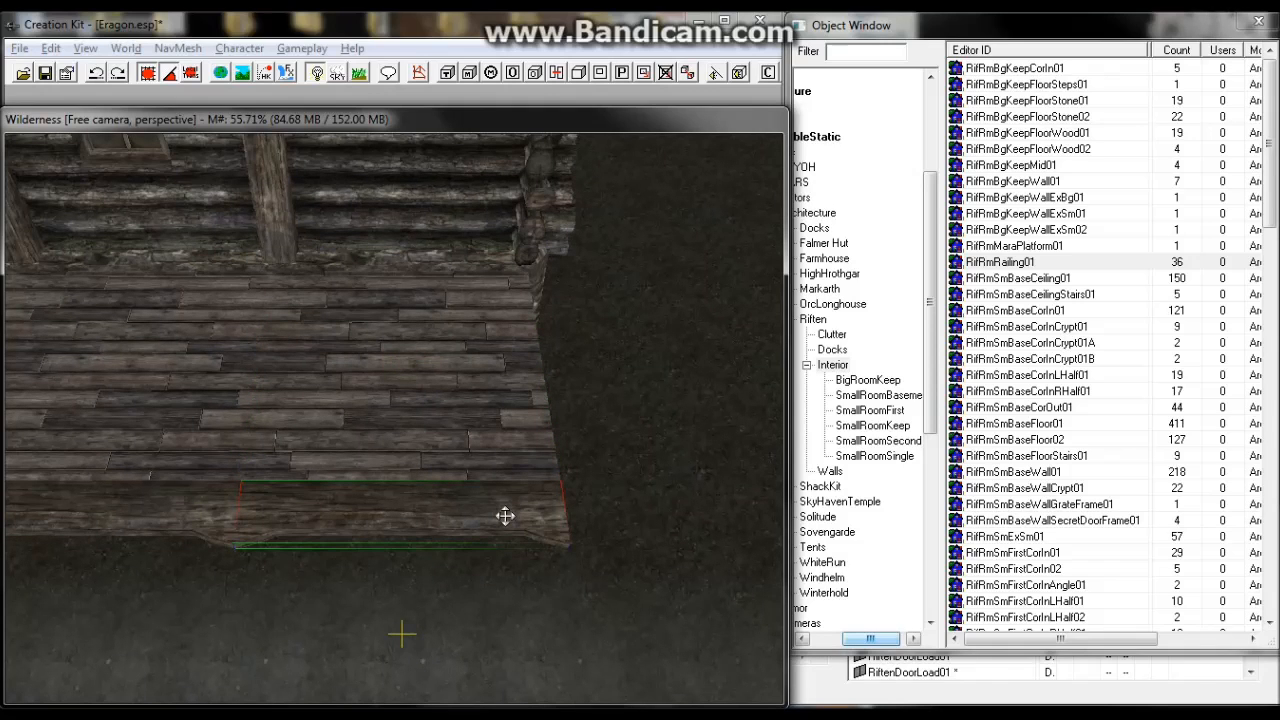
pyautogui.moveTo(503, 514); pyautogui.dragTo(457, 551, button='right')
pyautogui.moveTo(247, 600); pyautogui.dragTo(590, 352)
pyautogui.moveTo(700, 361); pyautogui.dragTo(674, 361)
pyautogui.moveTo(570, 305); pyautogui.dragTo(580, 311)
# Fine-tune the rotated beam's position so it sits flush against the end of the porch floor.
pyautogui.scroll(3, 584, 318)
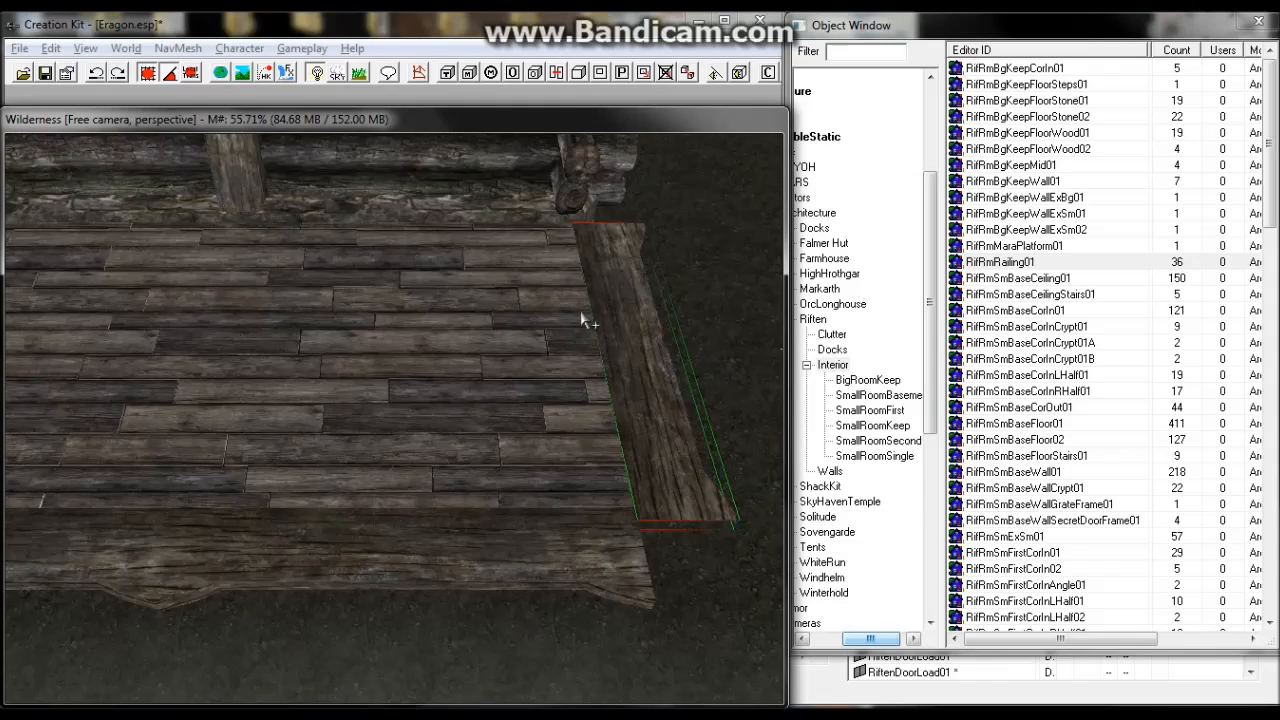
pyautogui.moveTo(566, 311); pyautogui.dragTo(559, 303, button='middle')
pyautogui.scroll(2, 559, 303)
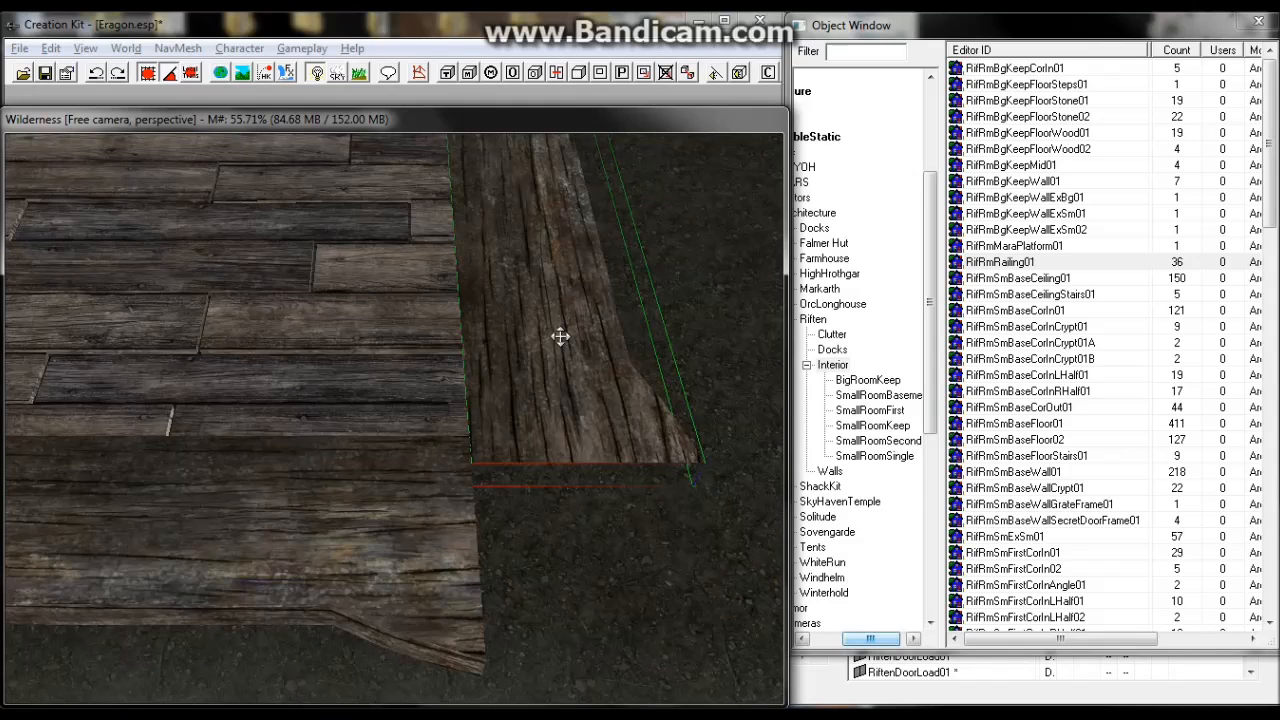
pyautogui.scroll(2, 571, 360)
pyautogui.moveTo(571, 360); pyautogui.dragTo(557, 328)
pyautogui.scroll(-5, 590, 320)
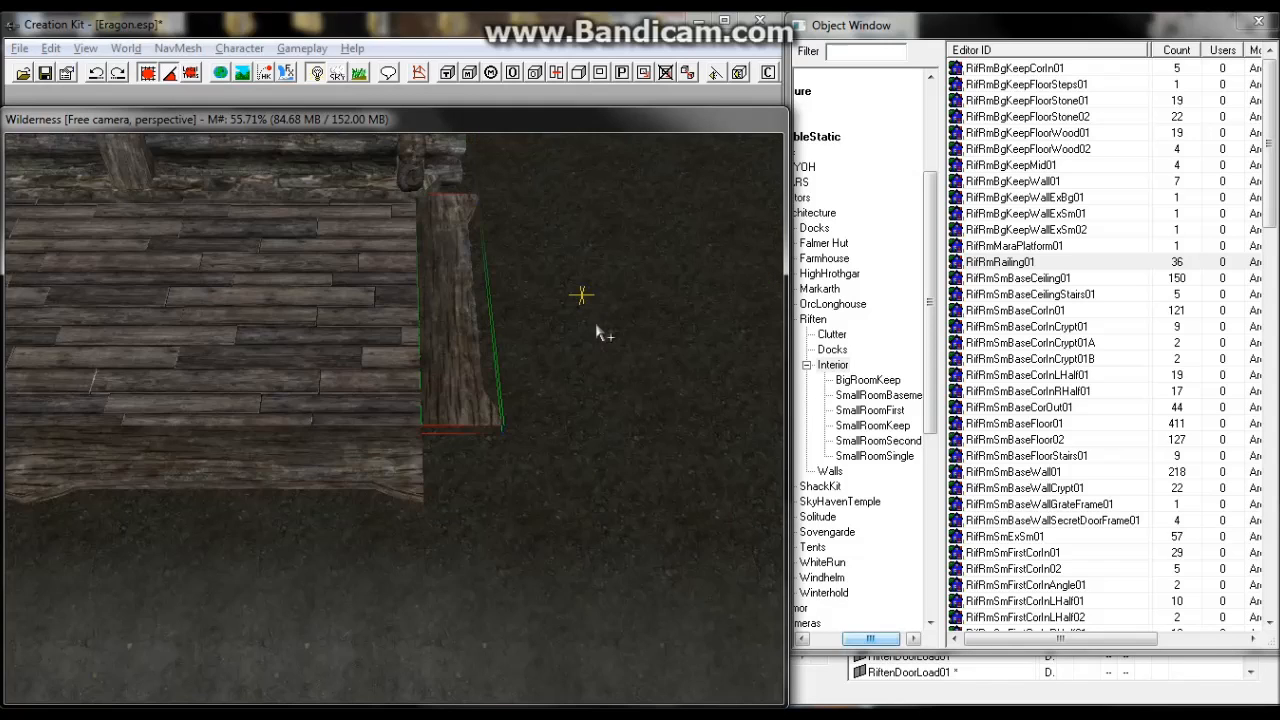
pyautogui.scroll(-2, 445, 368)
# Copy the corner beam piece RifRmSmFirstMidOpenCorOut01 from the finished porch corner and fit the copy between the beams at the new corner.
pyautogui.moveTo(440, 371); pyautogui.dragTo(860, 424, button='middle')
pyautogui.moveTo(645, 463); pyautogui.dragTo(590, 434, button='middle')
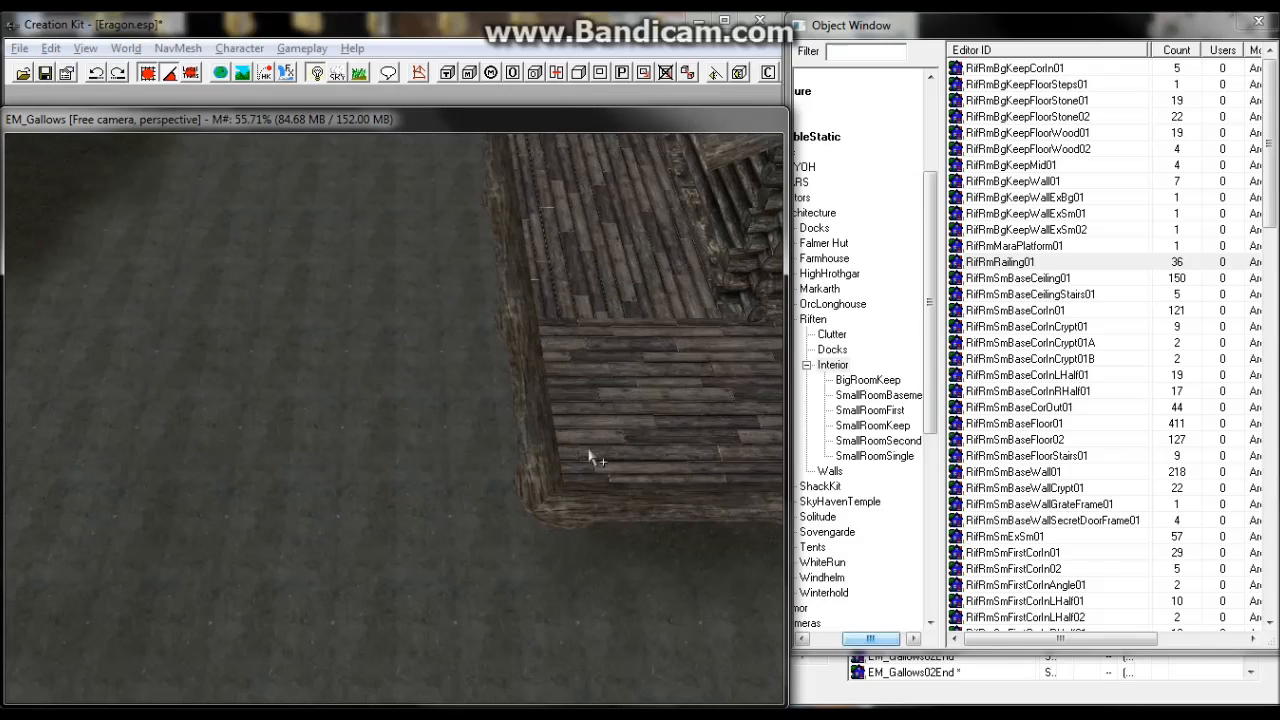
pyautogui.click(537, 511)
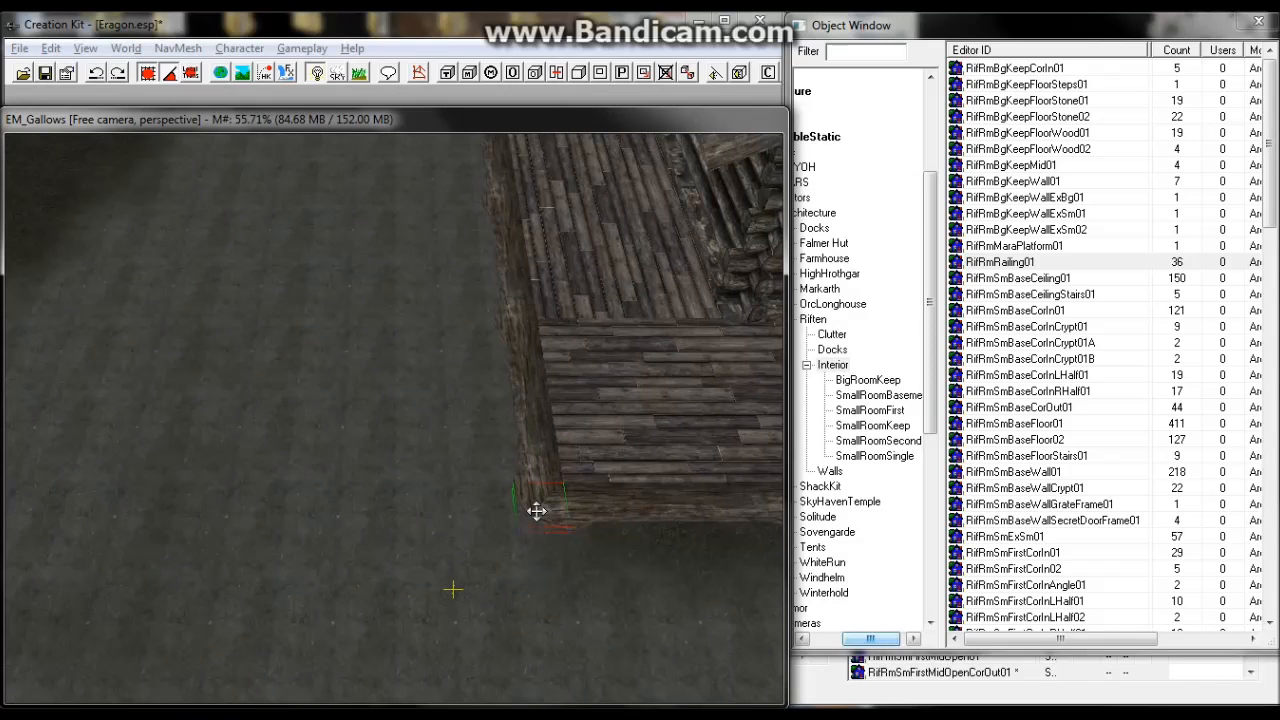
pyautogui.rightClick(543, 512)
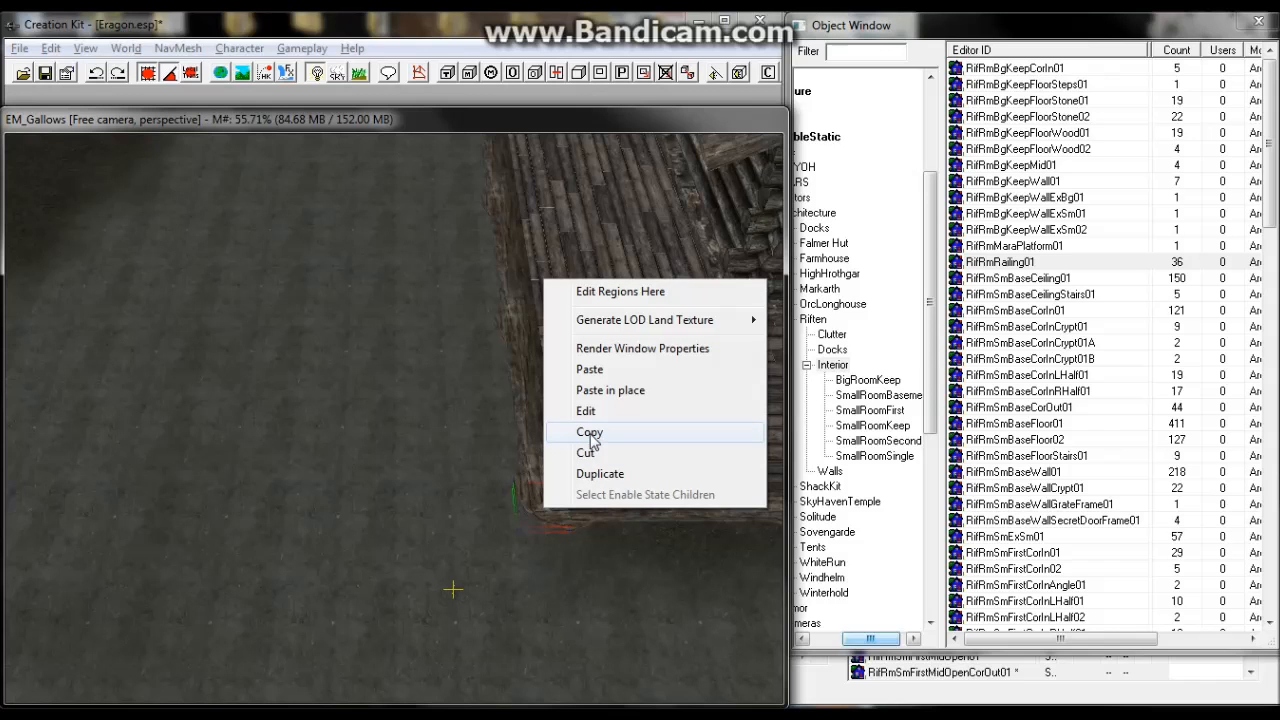
pyautogui.click(590, 435)
pyautogui.keyDown('shift'); pyautogui.moveTo(591, 403); pyautogui.dragTo(440, 395, button='middle'); pyautogui.keyUp('shift')
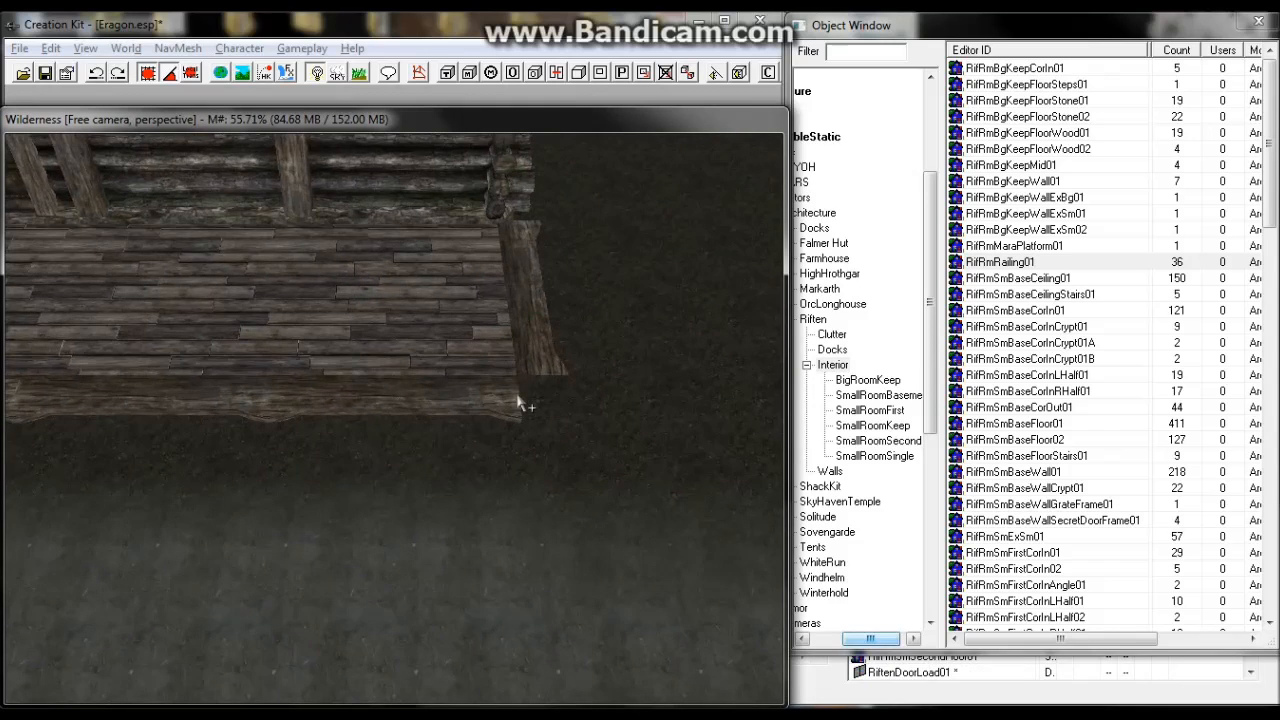
pyautogui.scroll(2, 517, 400)
pyautogui.rightClick(517, 394)
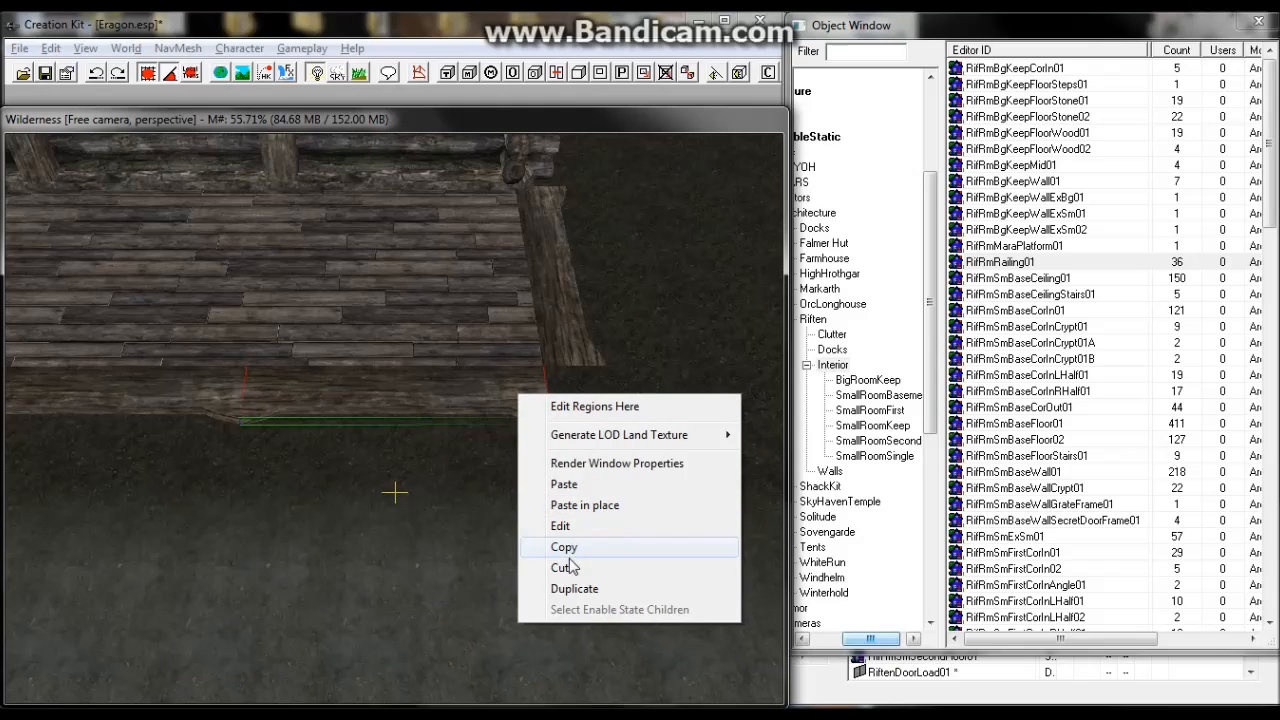
pyautogui.click(564, 484)
pyautogui.moveTo(634, 322); pyautogui.dragTo(730, 492)
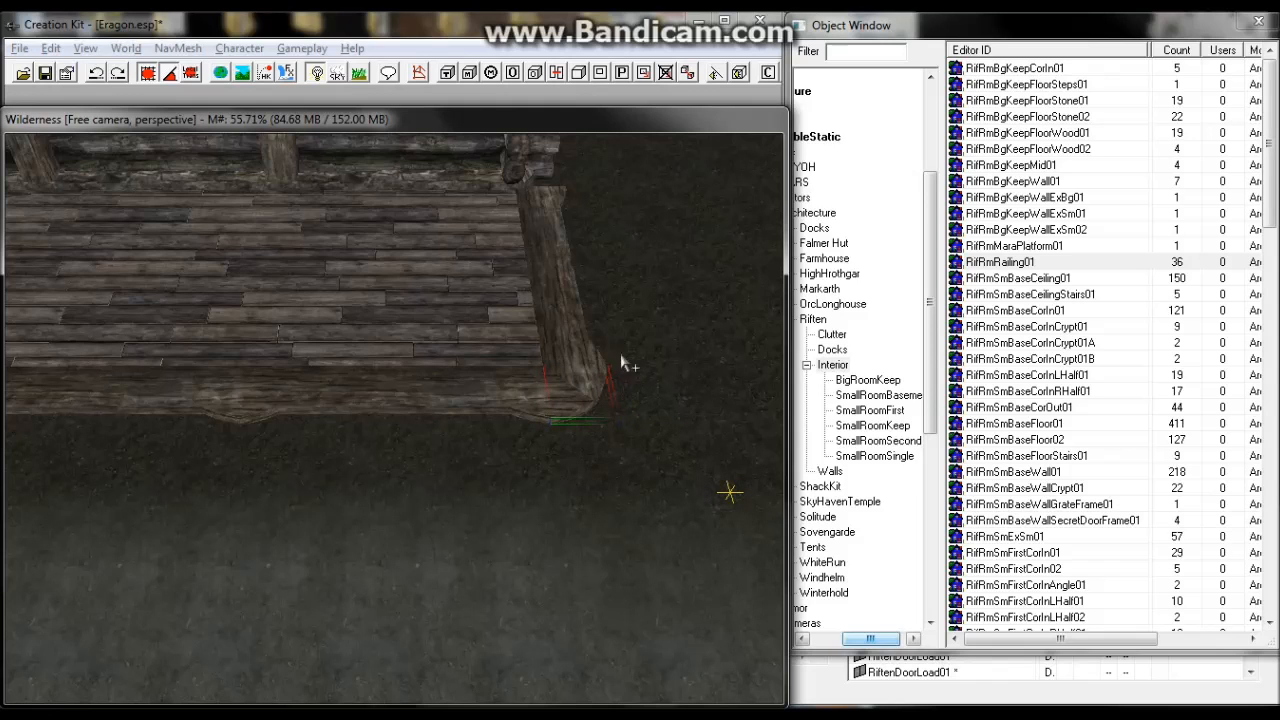
# Duplicate the new corner beam piece, rotate the copy and fit it at the house end of the side beam, above the stone pillar.
pyautogui.keyDown('shift'); pyautogui.moveTo(543, 400); pyautogui.dragTo(269, 341, button='middle'); pyautogui.keyUp('shift')
pyautogui.scroll(5, 385, 350)
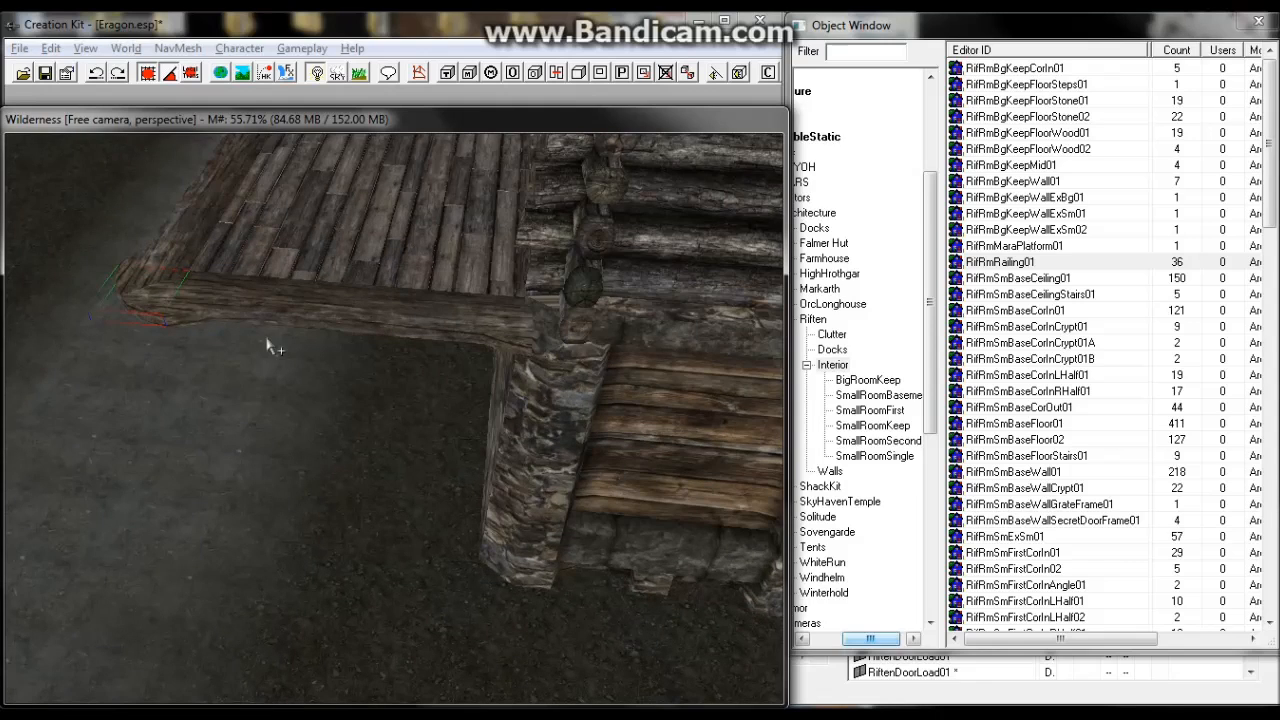
pyautogui.press('d')
pyautogui.rightClick(145, 300)
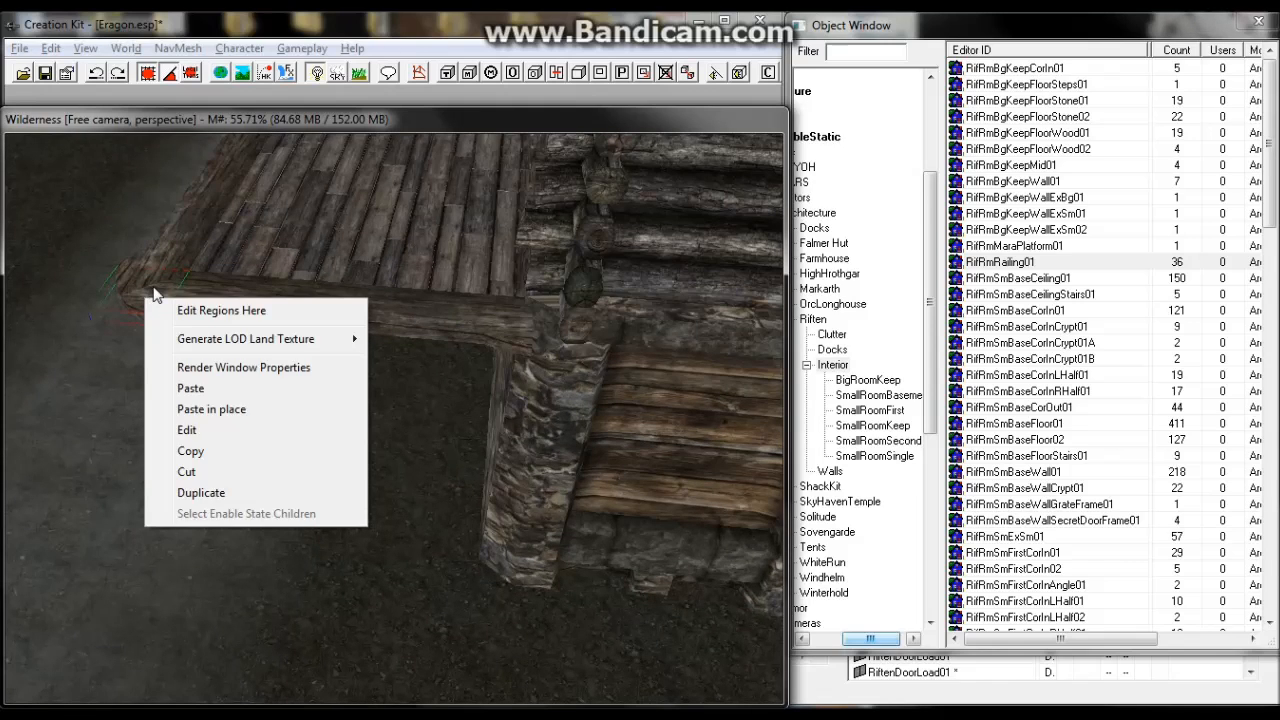
pyautogui.click(157, 283)
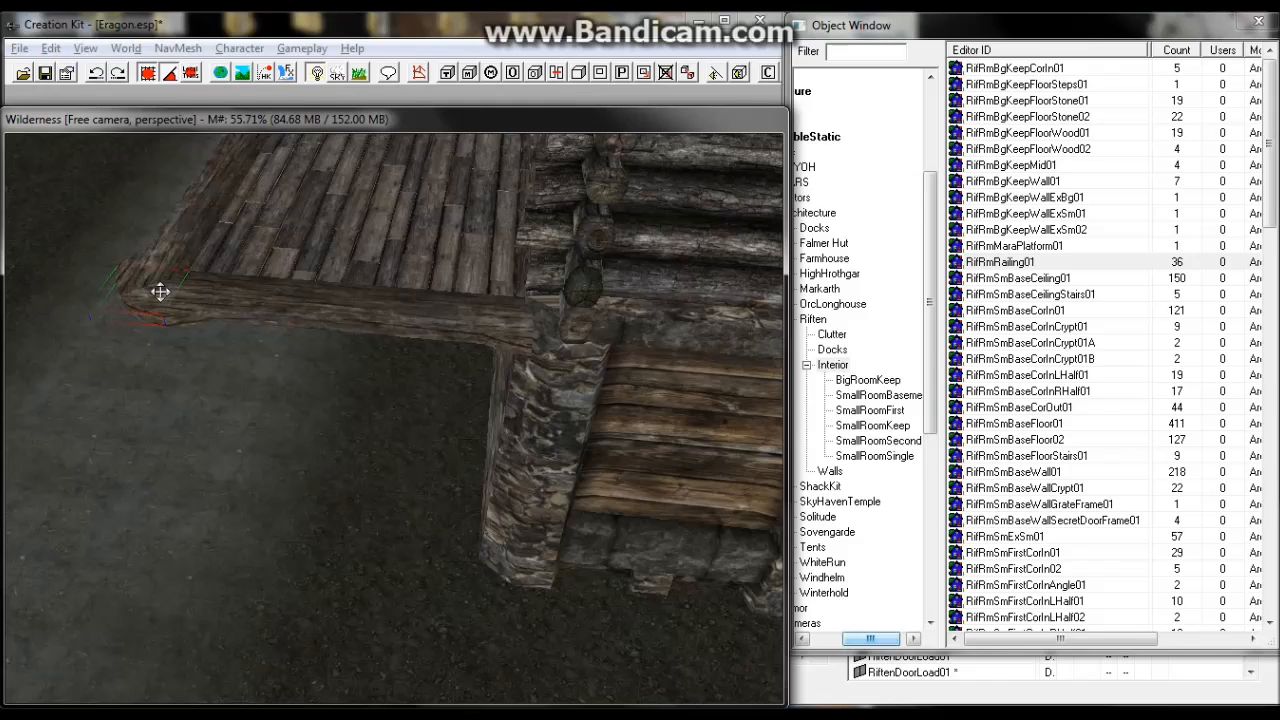
pyautogui.press('d')
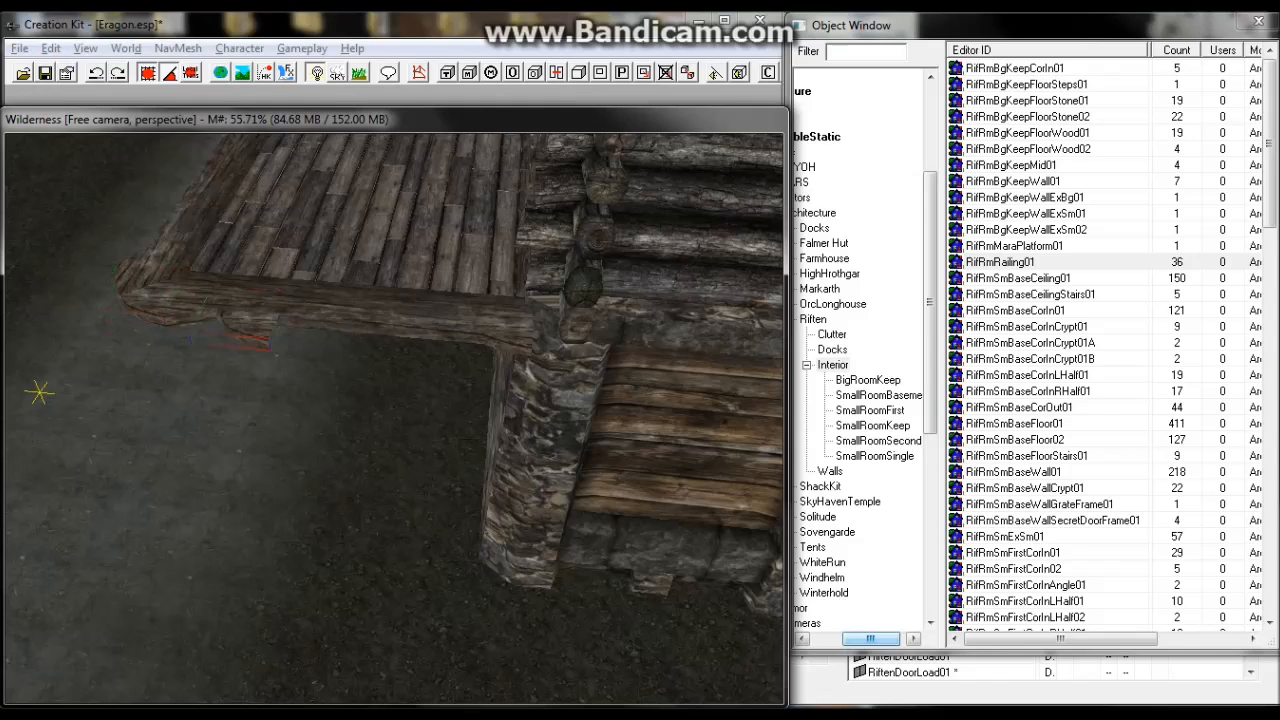
pyautogui.moveTo(743, 525)
pyautogui.mouseDown()
pyautogui.moveTo(637, 526)
pyautogui.moveTo(497, 500)
pyautogui.mouseUp()
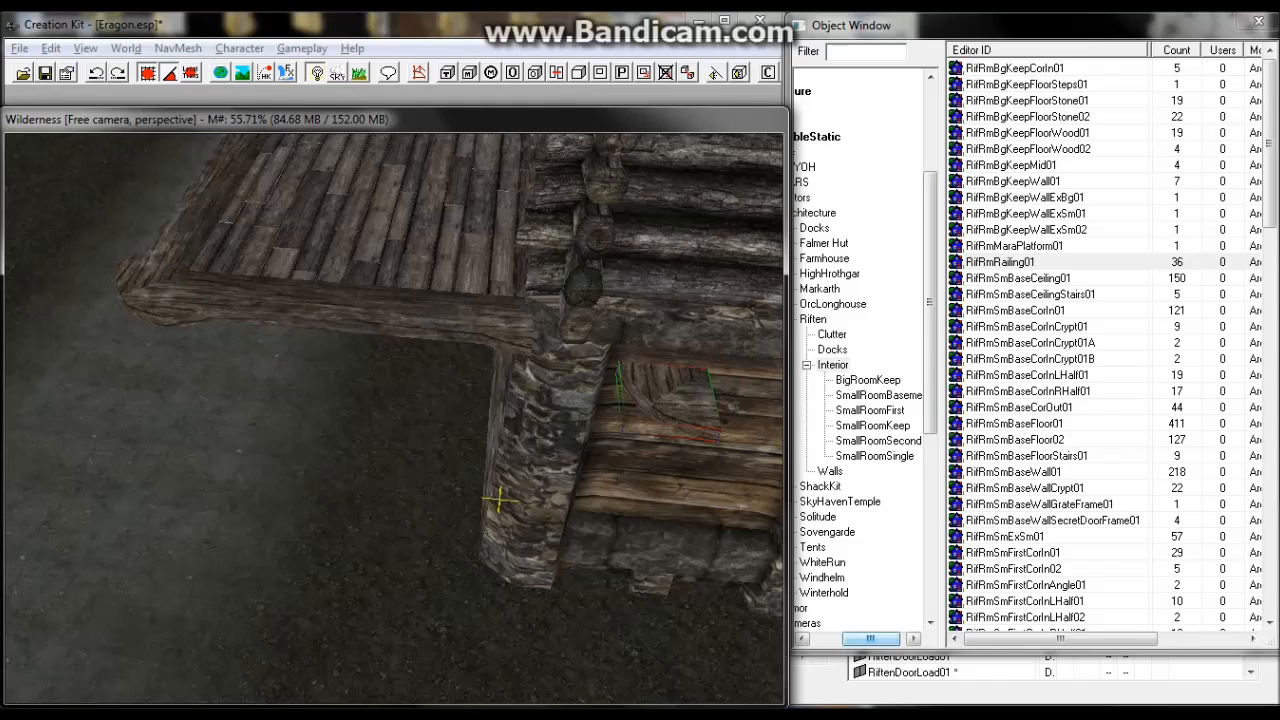
pyautogui.moveTo(686, 396); pyautogui.dragTo(526, 342)
pyautogui.moveTo(526, 342); pyautogui.dragTo(574, 392, button='right')
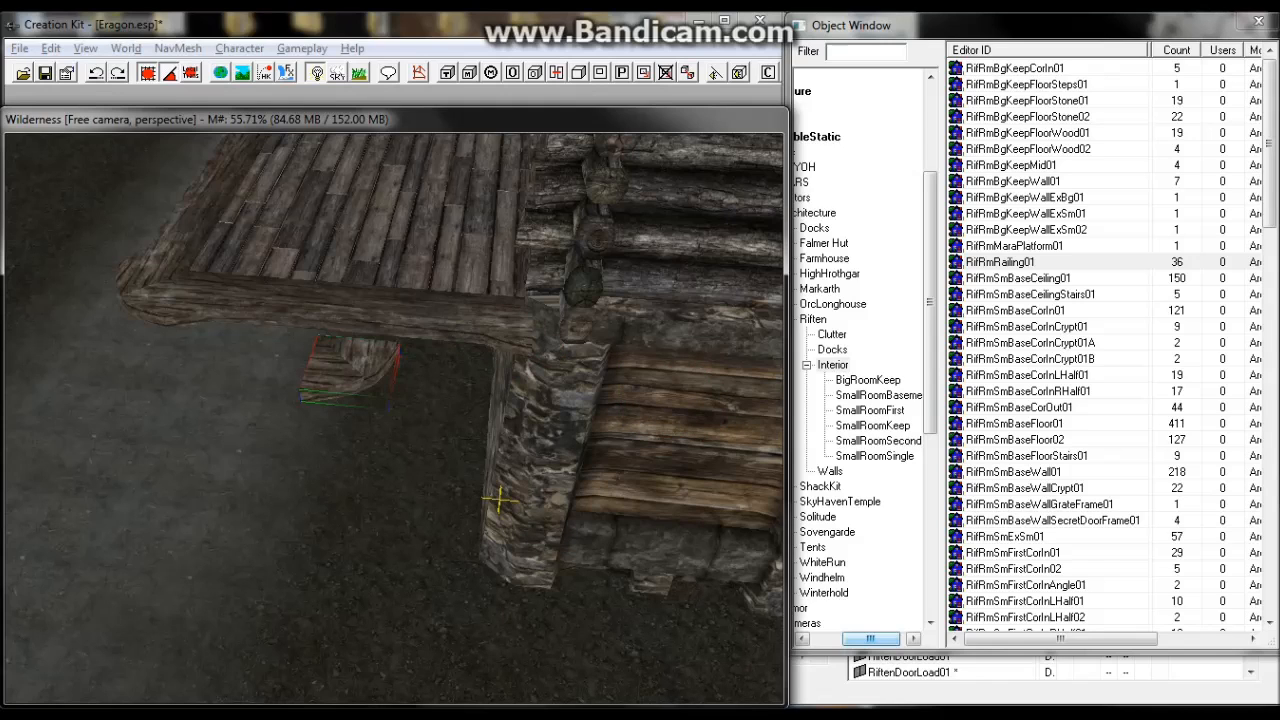
pyautogui.moveTo(354, 368); pyautogui.dragTo(508, 363)
pyautogui.moveTo(662, 493); pyautogui.dragTo(751, 441)
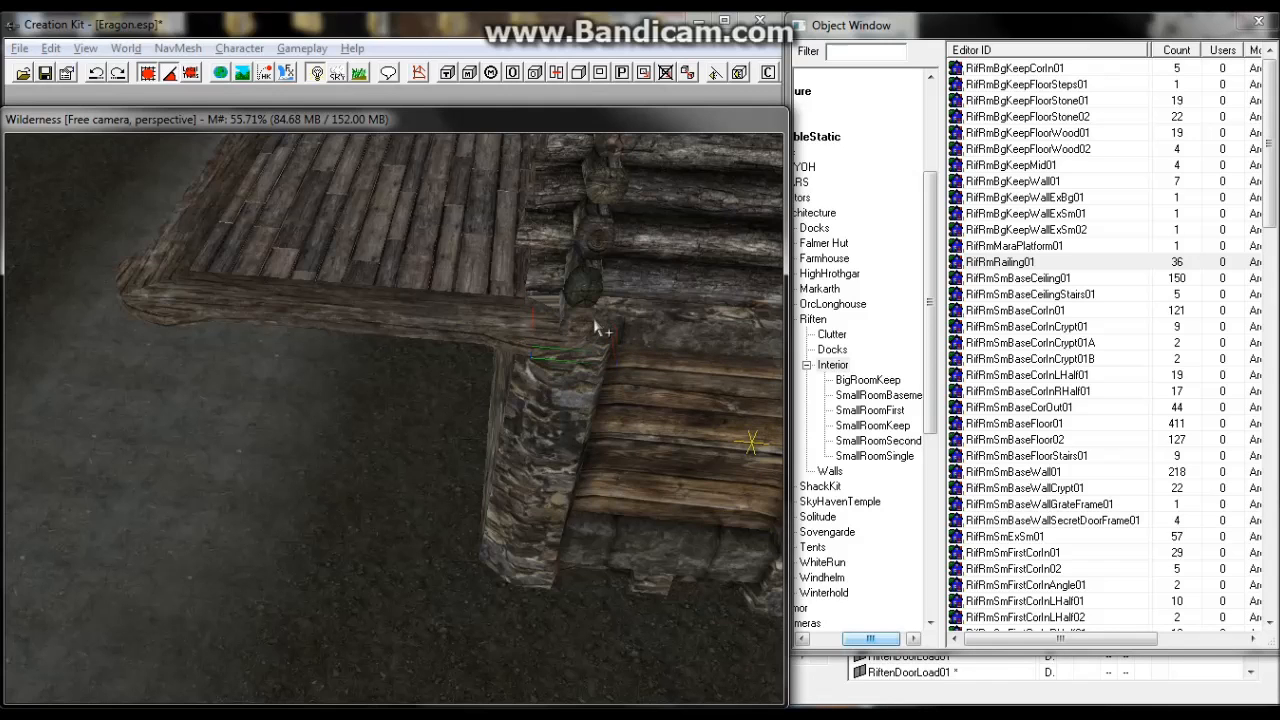
pyautogui.scroll(5, 537, 337)
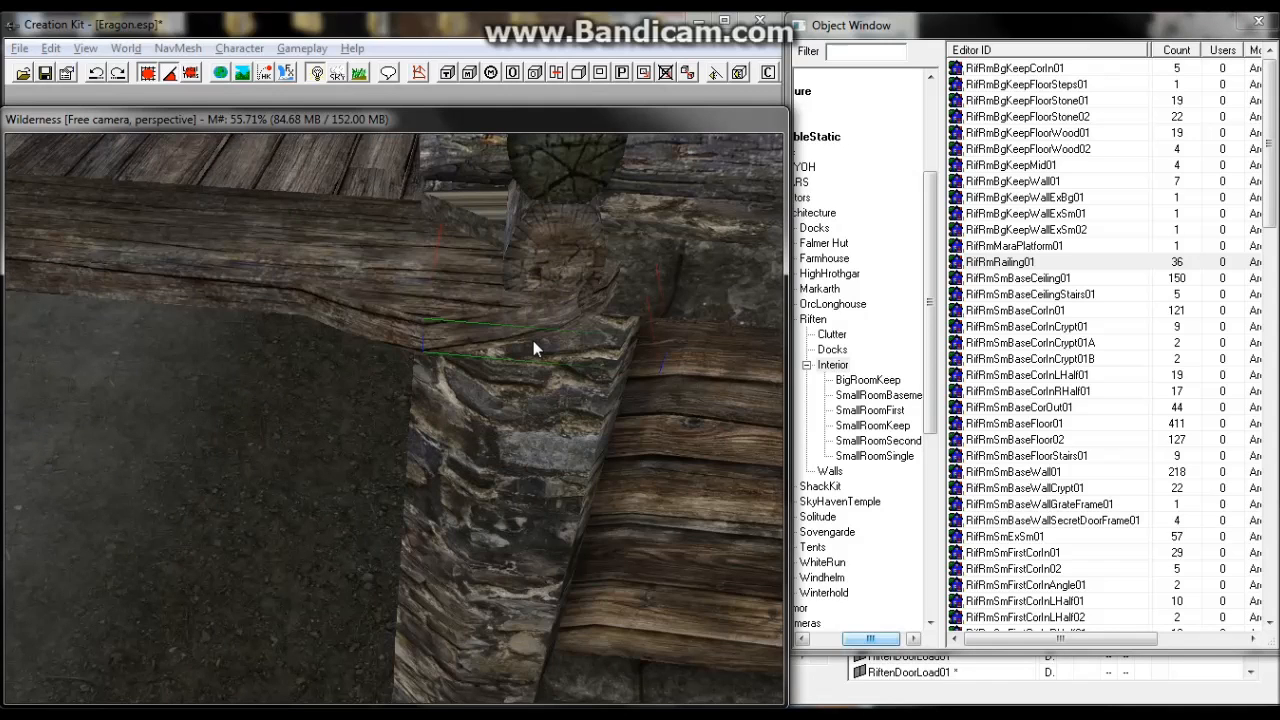
pyautogui.scroll(5, 428, 340)
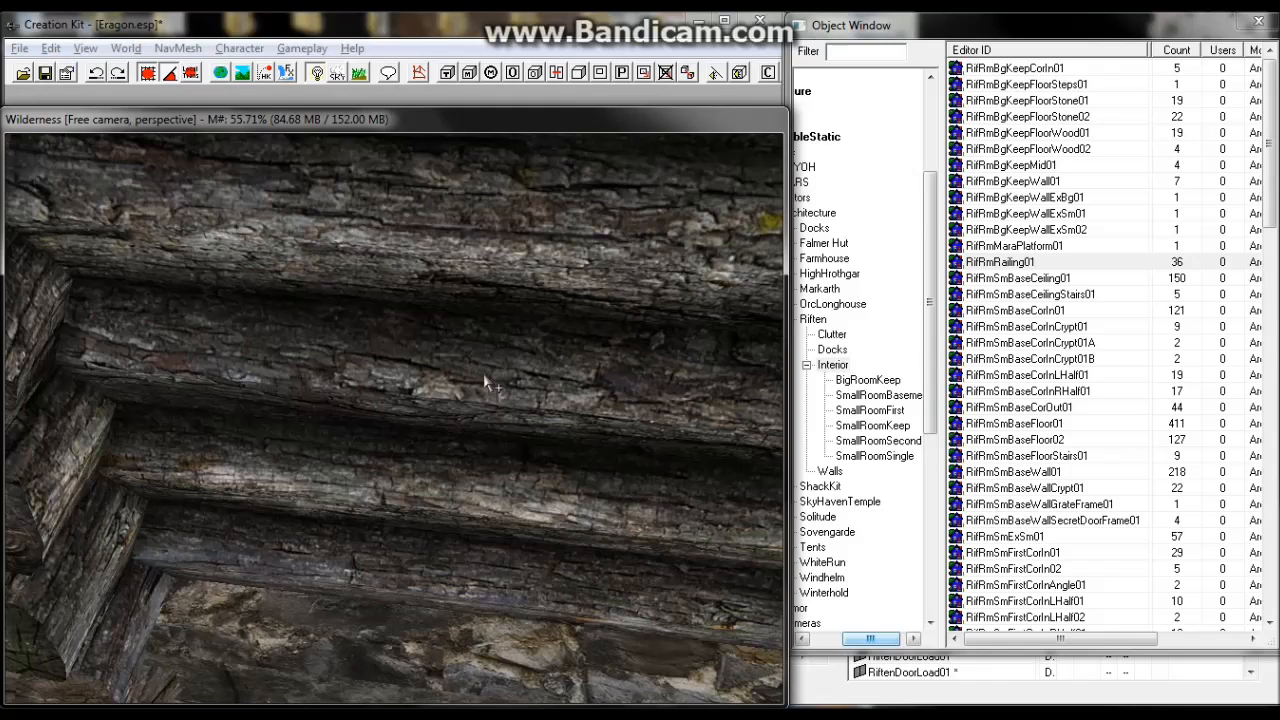
# Duplicate the RifRmRailing01 section beside the front post and slide the copy along the porch edge to continue the railing.
pyautogui.scroll(4, 576, 415)
pyautogui.scroll(-4, 516, 452)
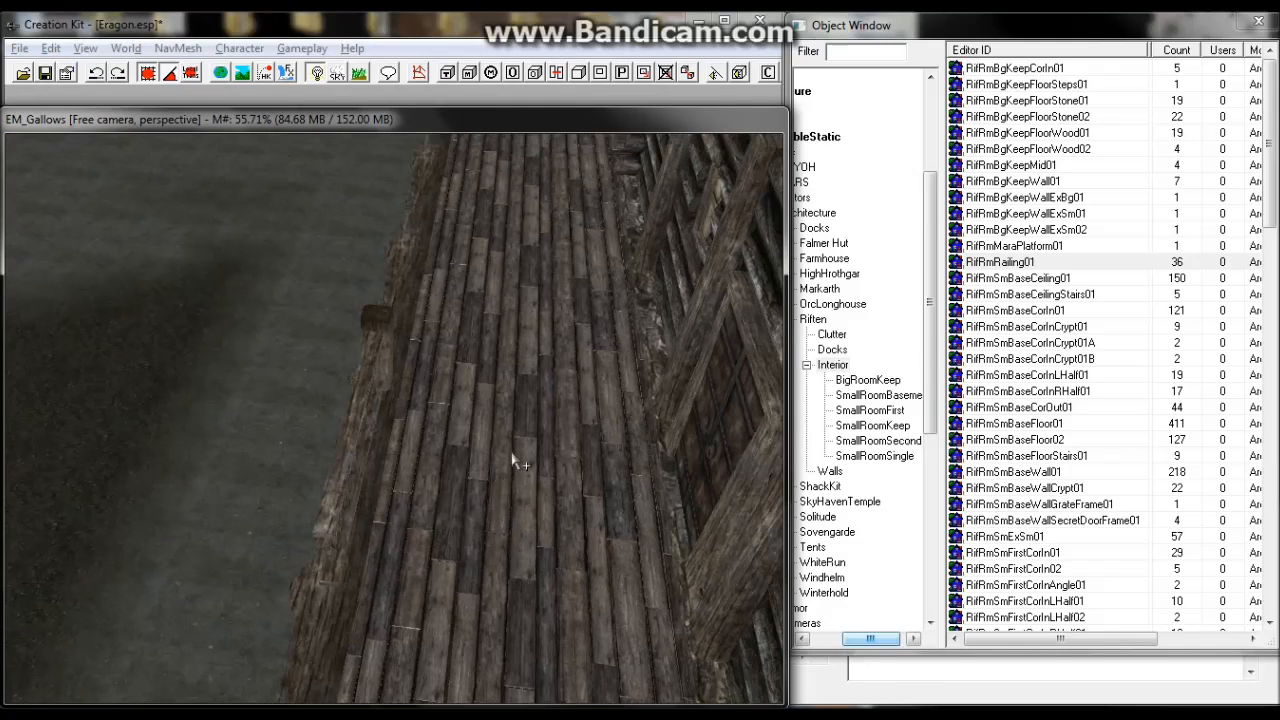
pyautogui.click(355, 371)
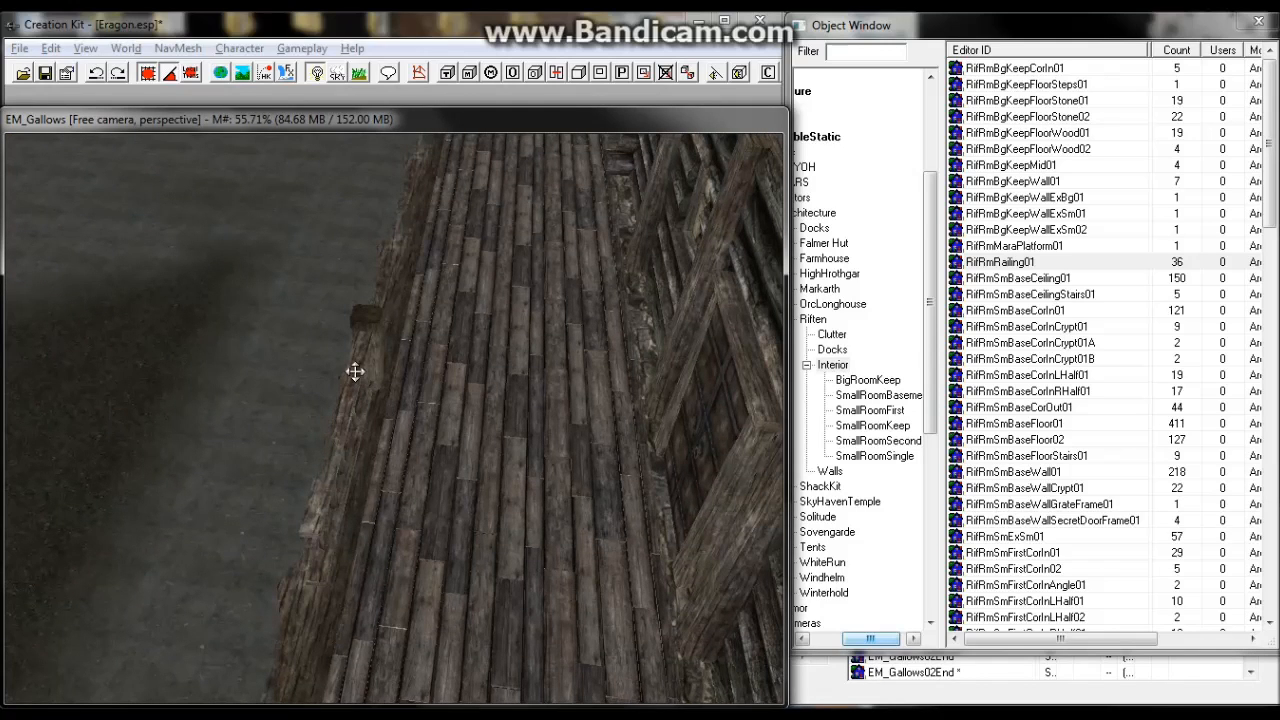
pyautogui.keyDown('shift'); pyautogui.moveTo(429, 373); pyautogui.dragTo(362, 320, button='middle'); pyautogui.keyUp('shift')
pyautogui.scroll(3, 500, 371)
pyautogui.hotkey('ctrl', 'd')
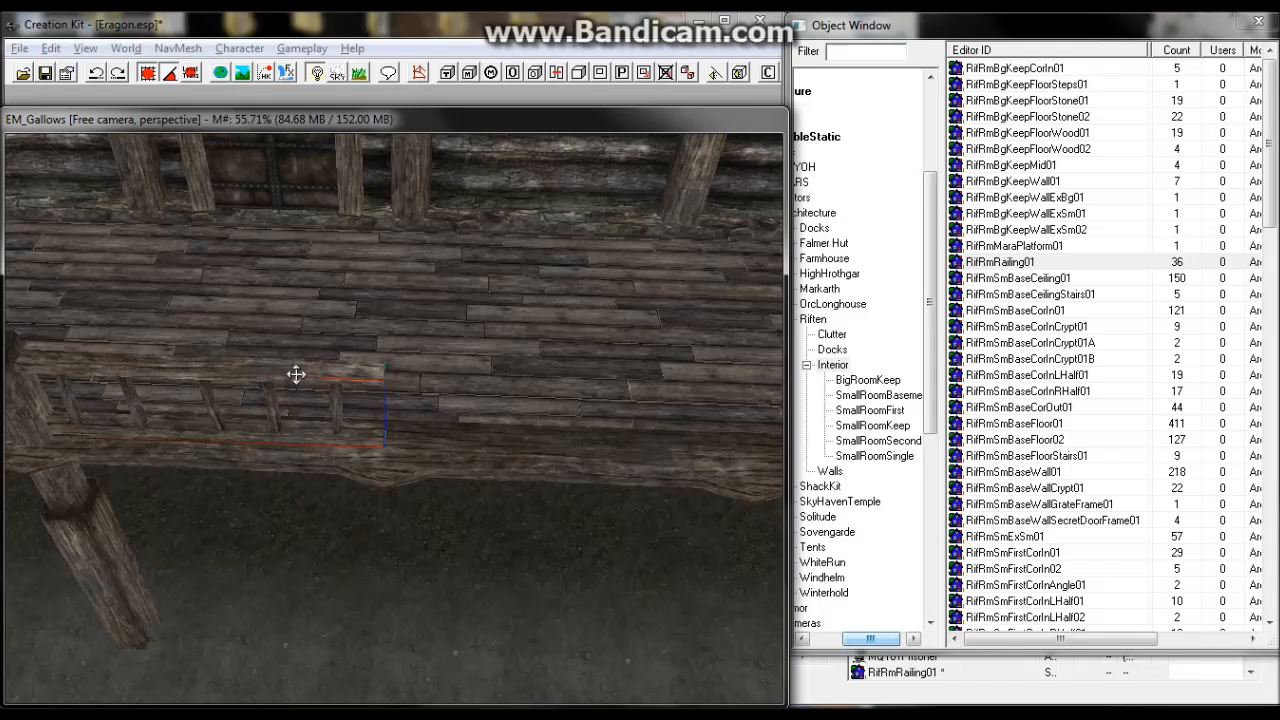
pyautogui.click(294, 375)
pyautogui.press('y')
pyautogui.moveTo(294, 375); pyautogui.dragTo(649, 389)
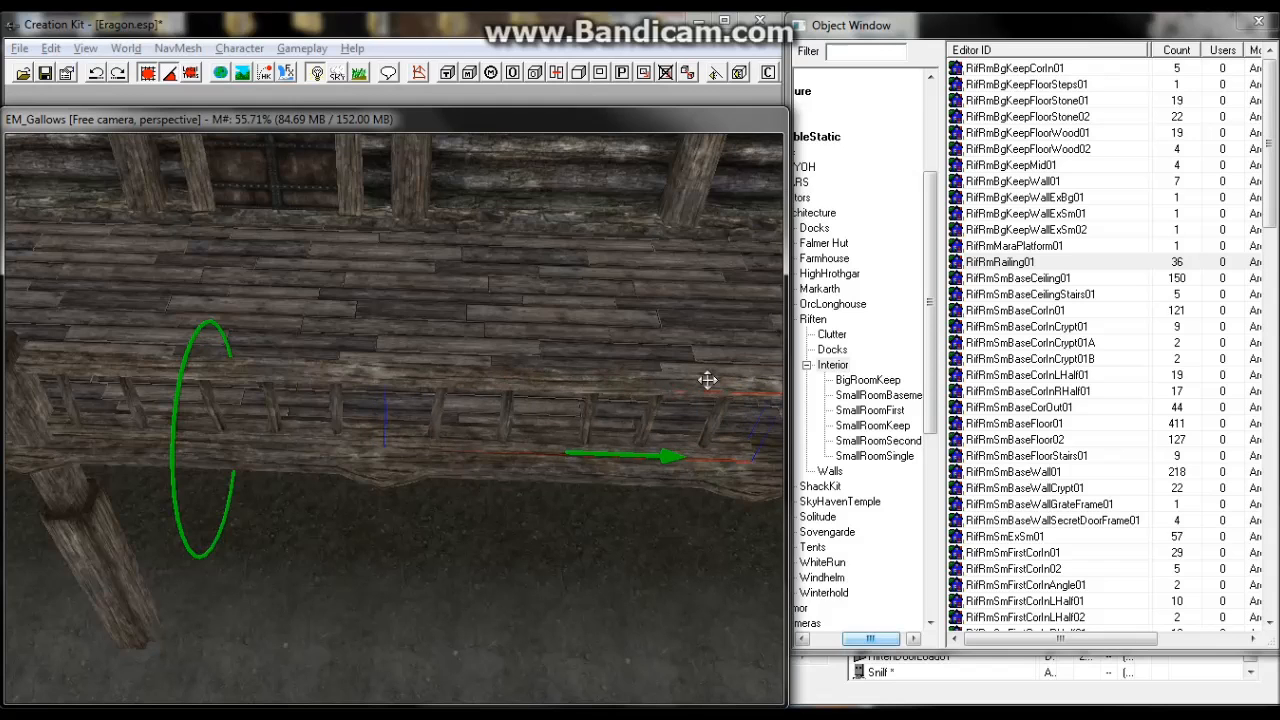
# Add another railing copy end to end with the last one, extending the front railing to the porch corner.
pyautogui.moveTo(697, 380); pyautogui.dragTo(349, 372, button='middle')
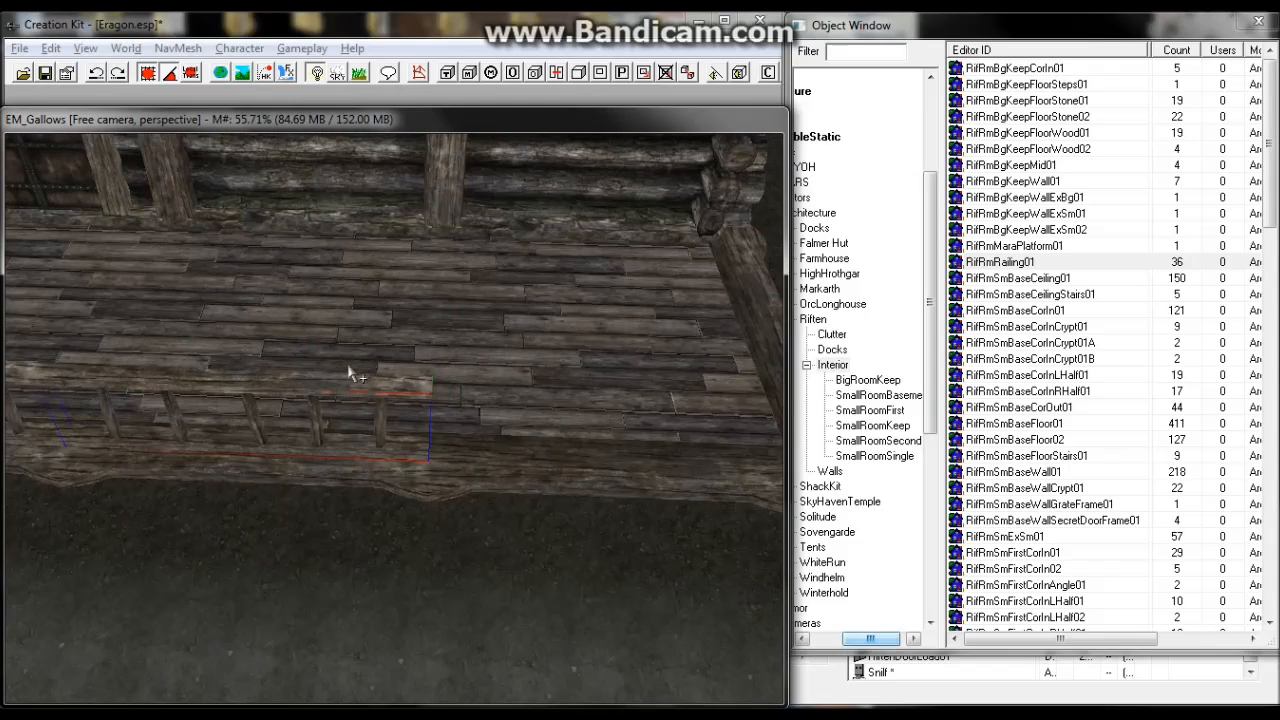
pyautogui.hotkey('ctrl', 'd')
pyautogui.press('y')
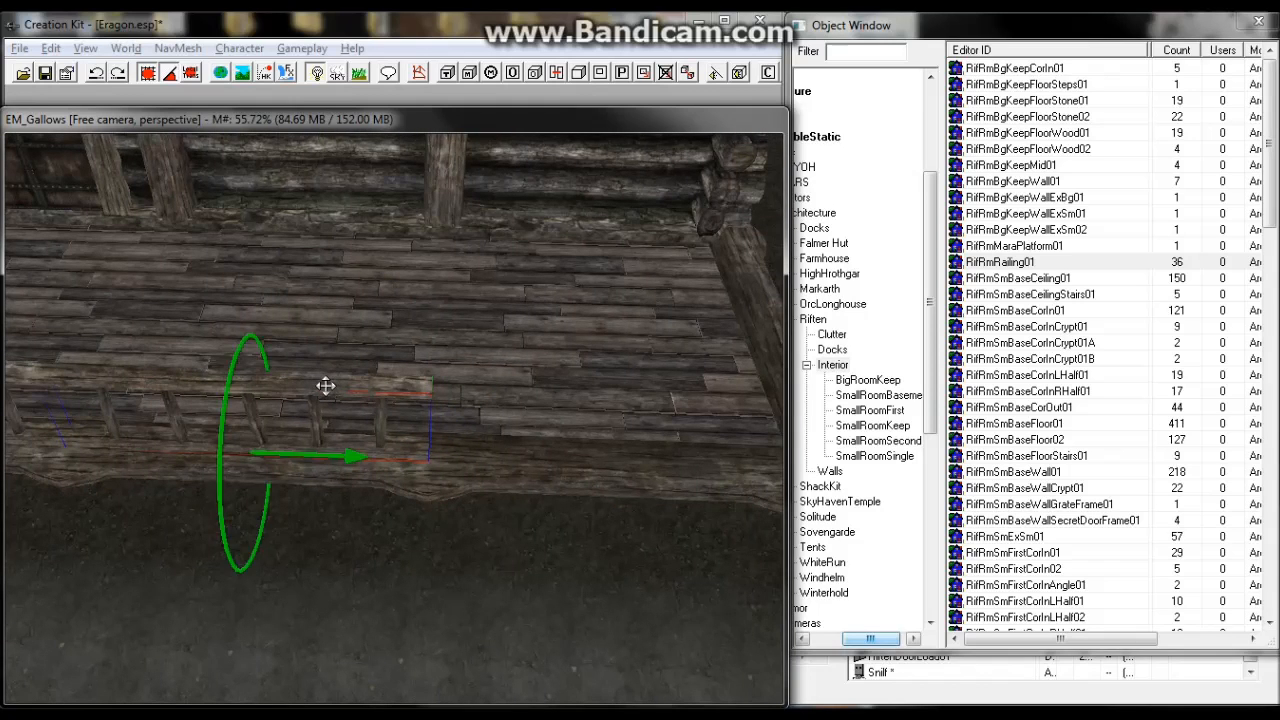
pyautogui.moveTo(326, 386); pyautogui.dragTo(701, 390)
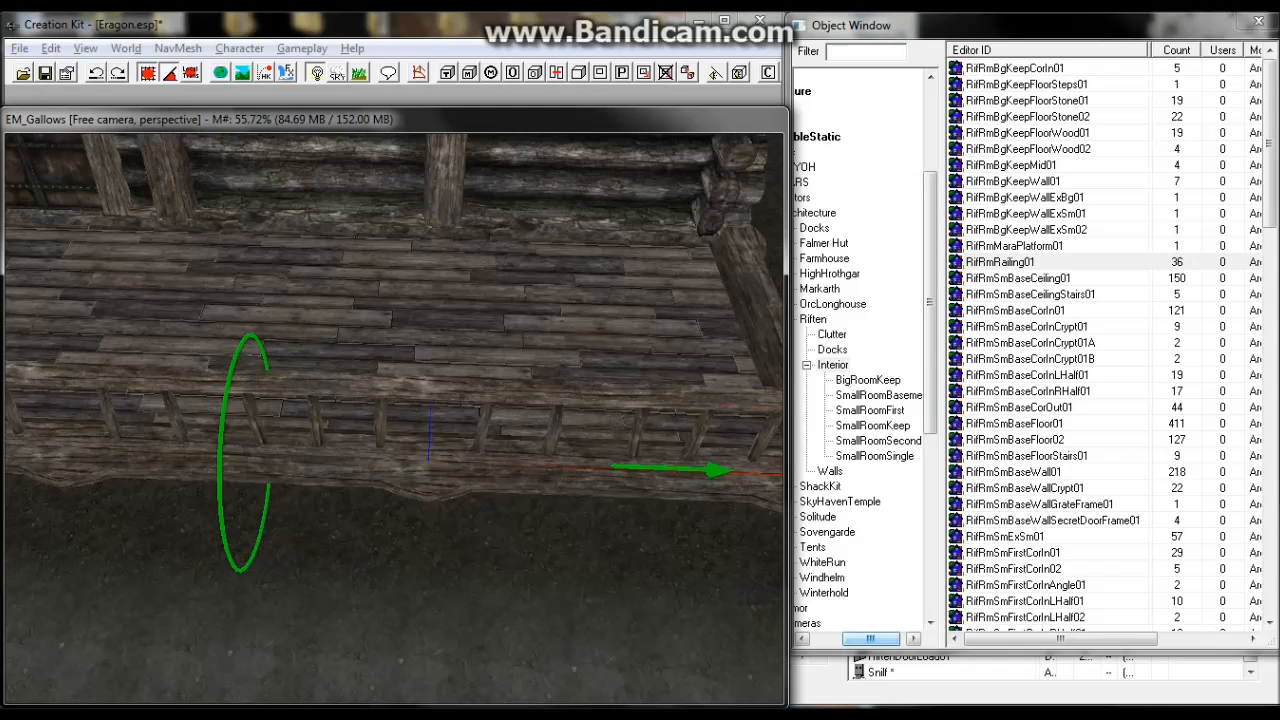
# Duplicate the last front railing, rotate the copy a quarter turn and place it on the beam along the porch's open end.
pyautogui.moveTo(686, 384); pyautogui.dragTo(657, 377, button='middle')
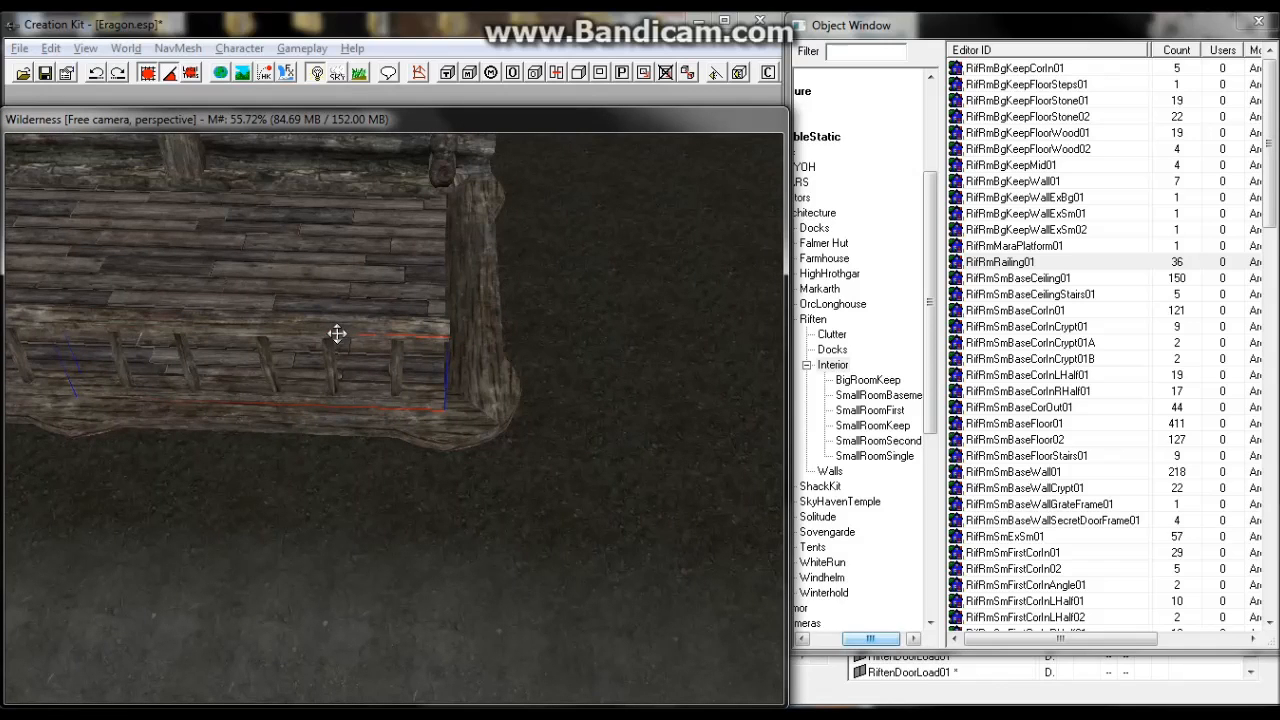
pyautogui.moveTo(339, 338); pyautogui.dragTo(420, 338, button='right')
pyautogui.moveTo(274, 364); pyautogui.dragTo(508, 213)
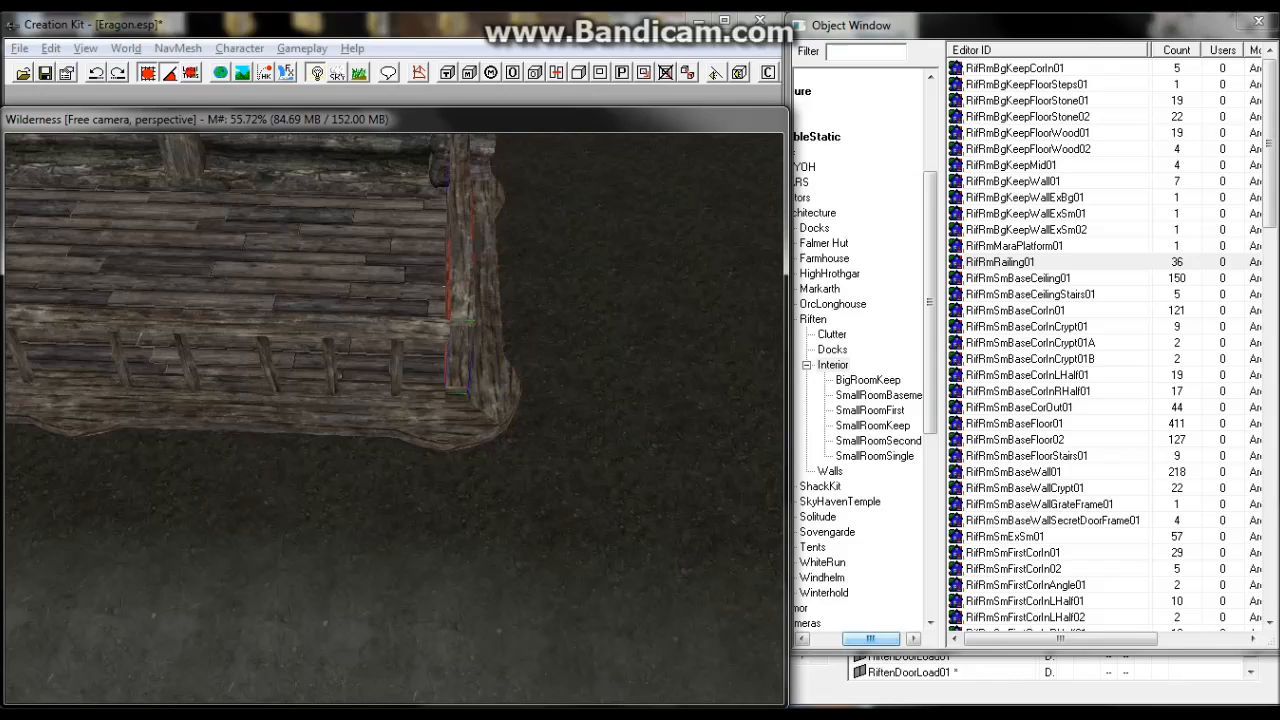
pyautogui.moveTo(386, 374); pyautogui.dragTo(402, 374, button='right')
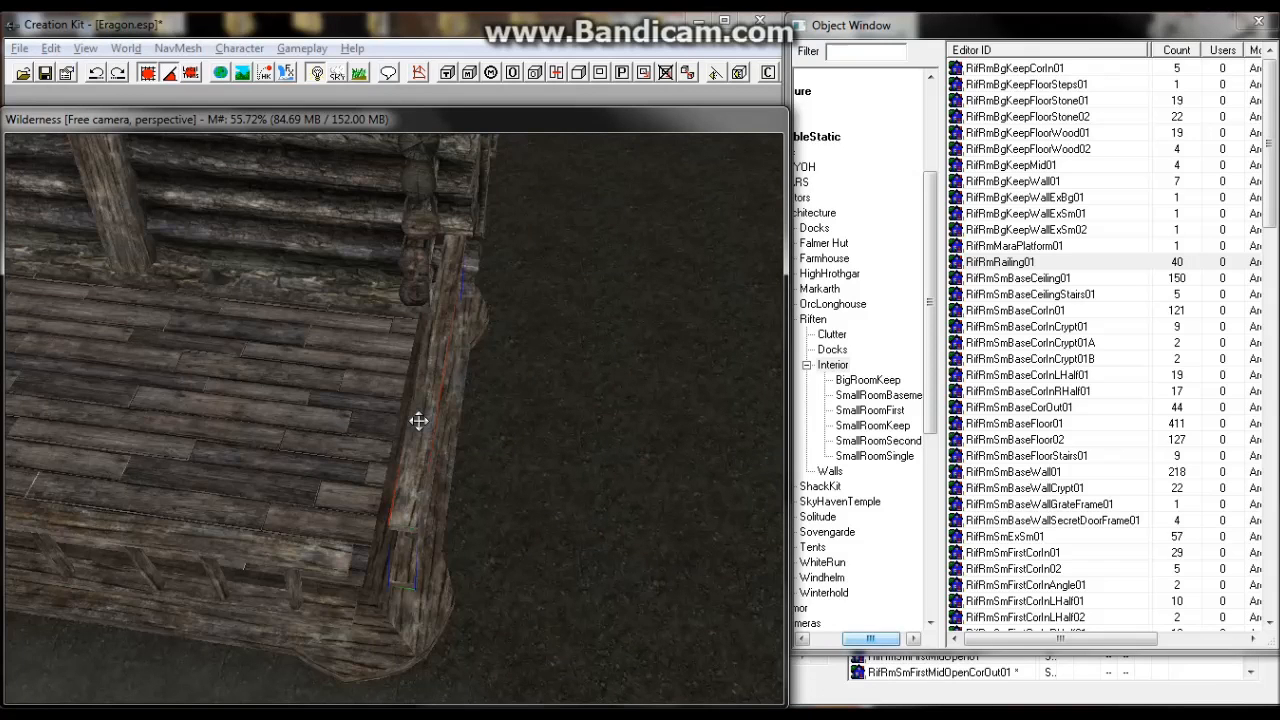
pyautogui.press('shift')
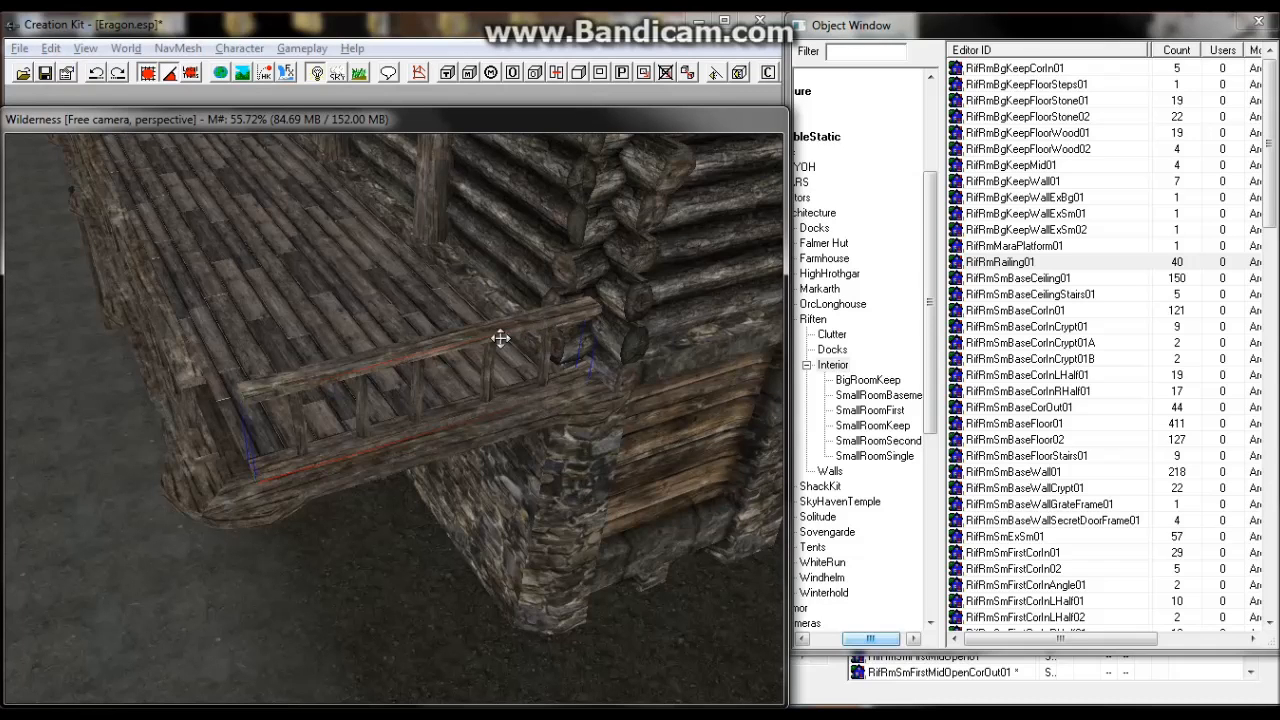
pyautogui.moveTo(500, 337); pyautogui.dragTo(532, 368, button='middle')
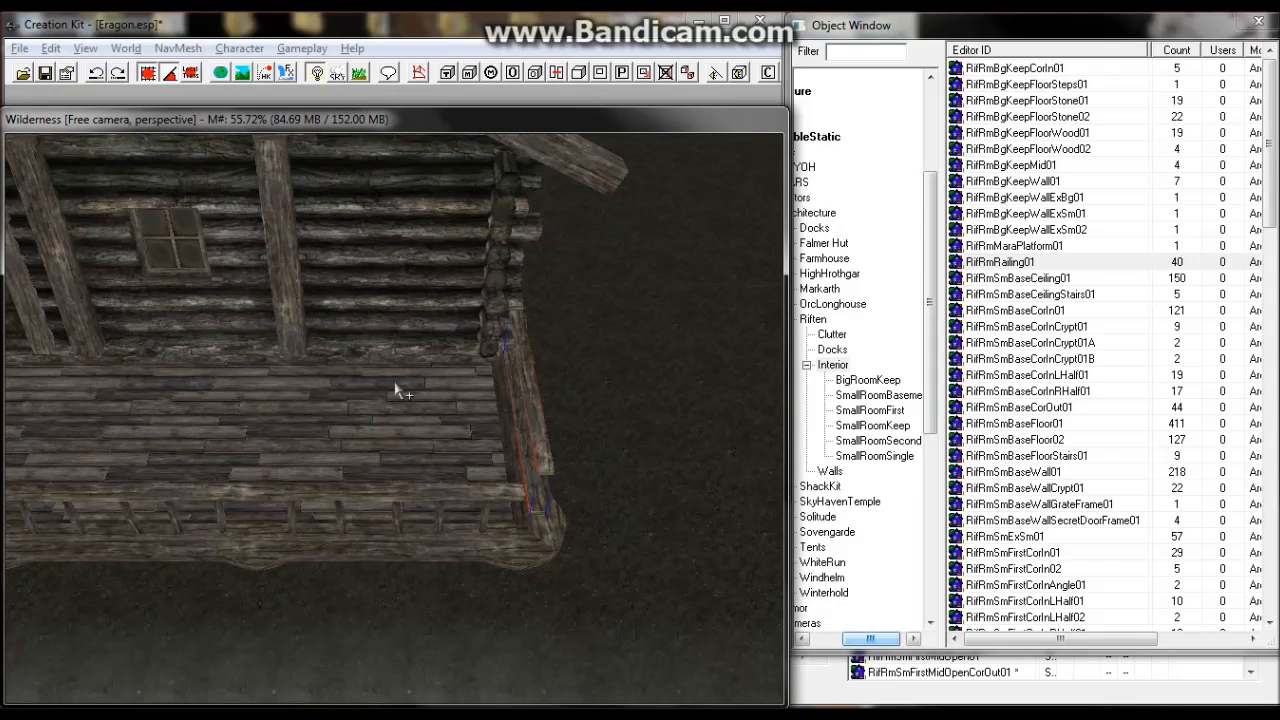
# Duplicate the railing beside the front post and slide the copy along the edge to the post's opposite side.
pyautogui.moveTo(401, 377); pyautogui.dragTo(477, 377, button='middle')
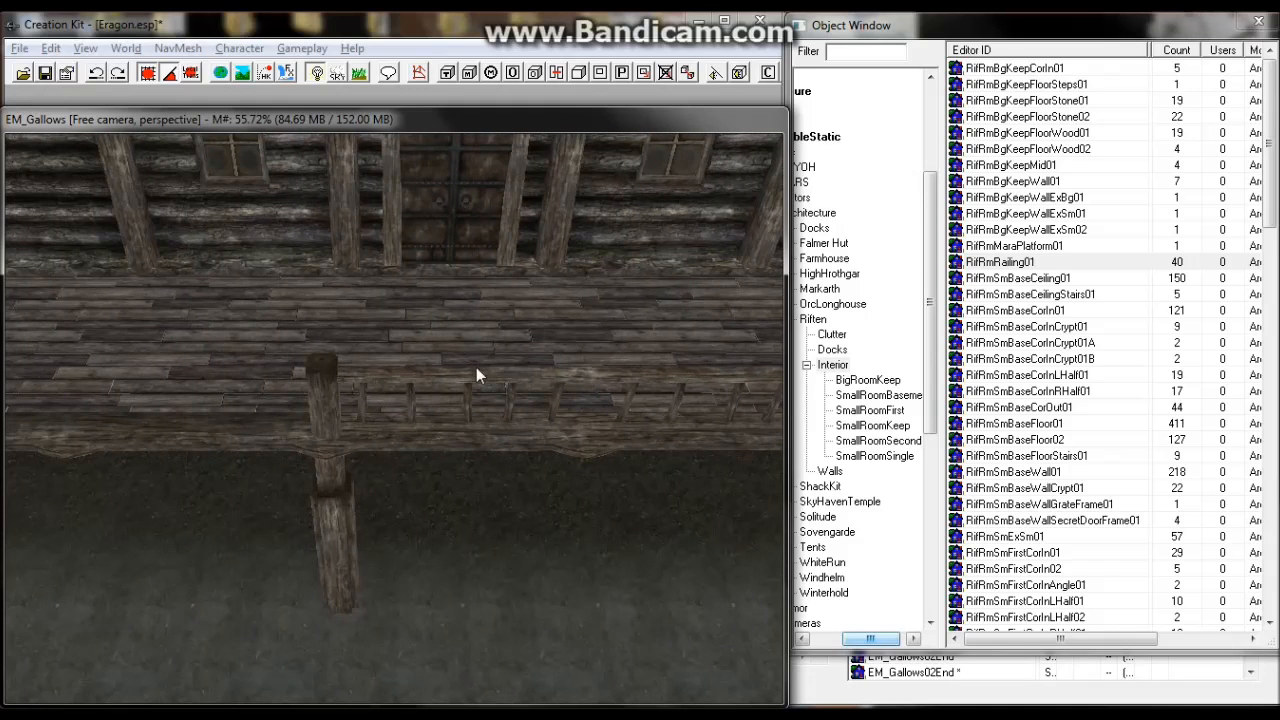
pyautogui.scroll(3, 476, 375)
pyautogui.click(476, 370)
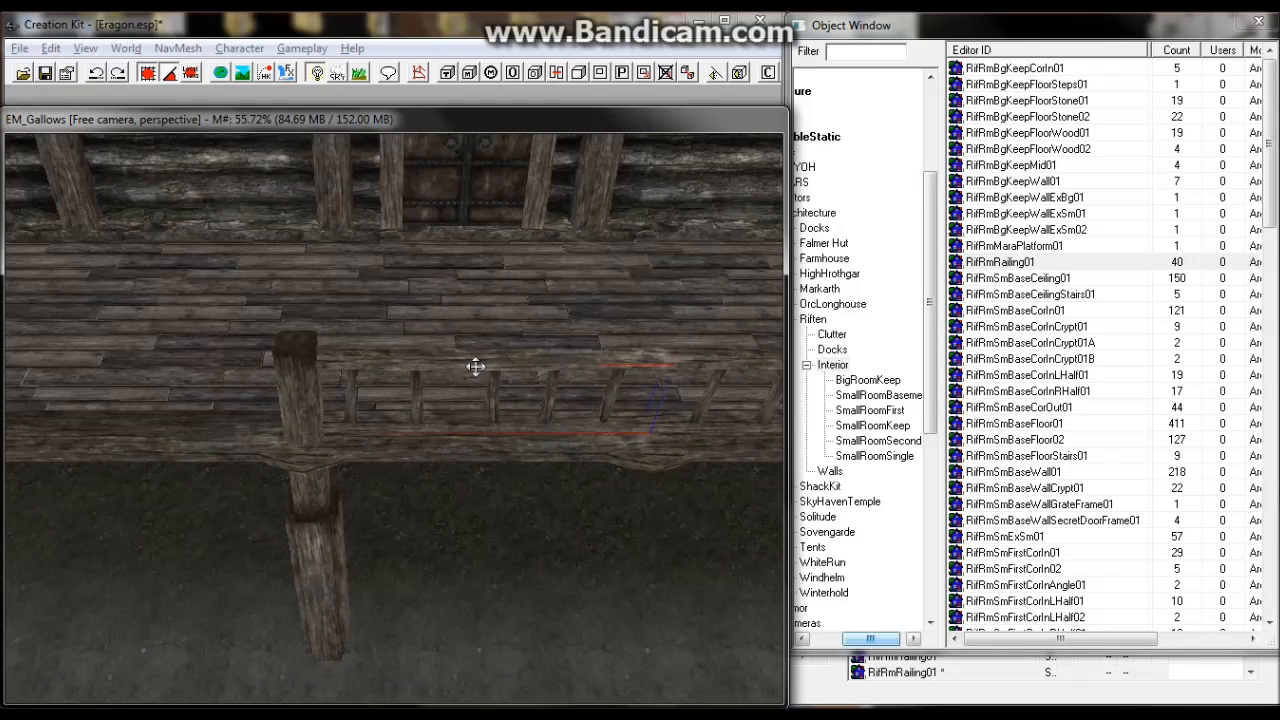
pyautogui.scroll(2, 475, 368)
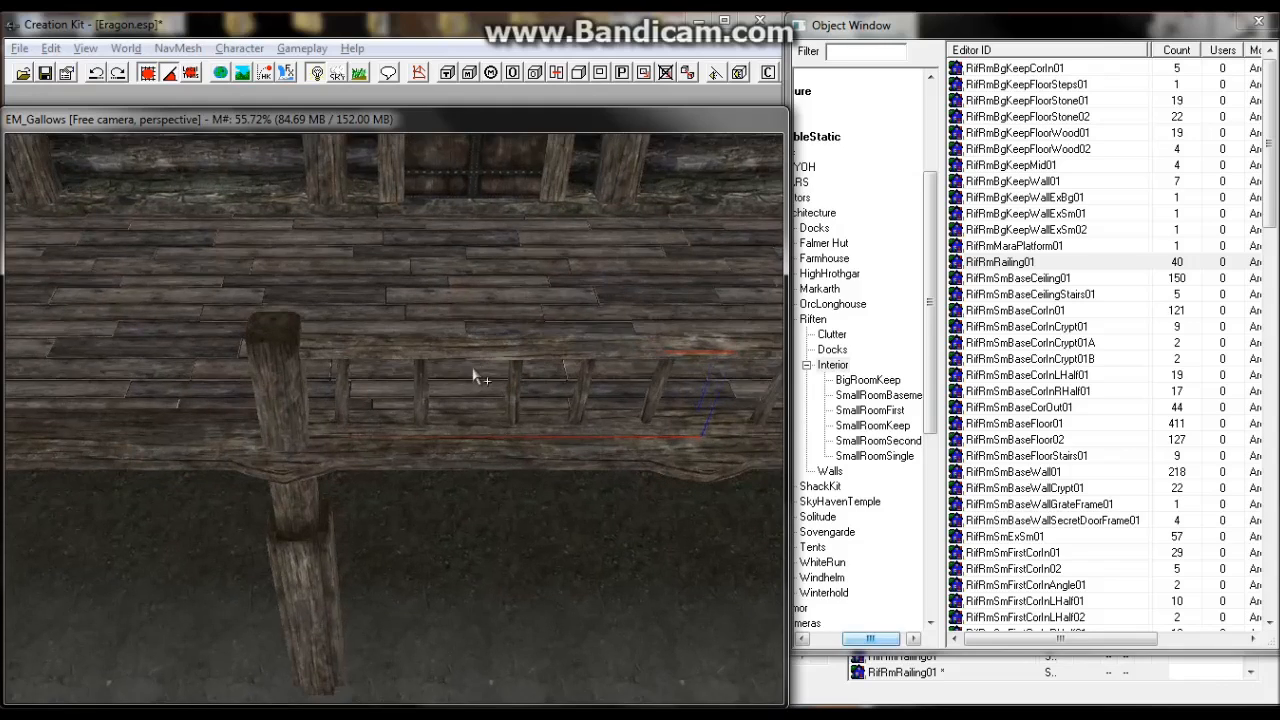
pyautogui.moveTo(474, 371); pyautogui.dragTo(504, 367, button='middle')
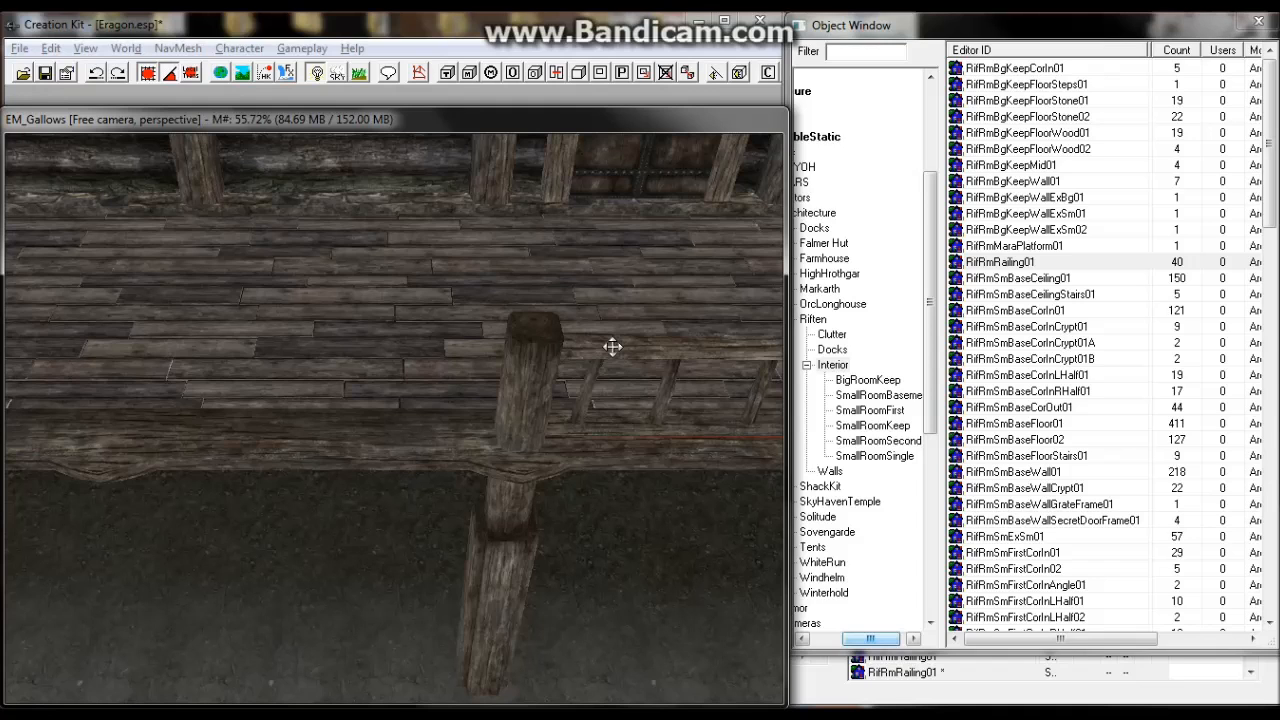
pyautogui.hotkey('ctrl', 'd')
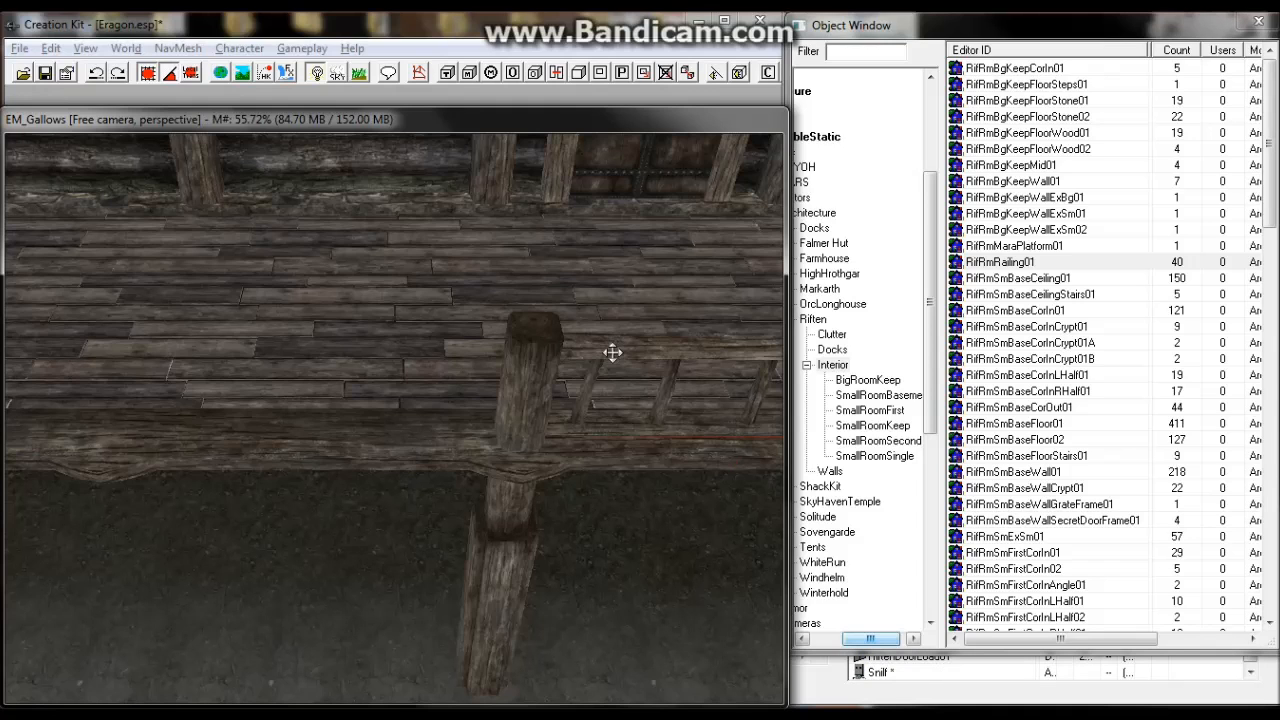
pyautogui.scroll(-1, 612, 352)
pyautogui.press('x')
pyautogui.press('y')
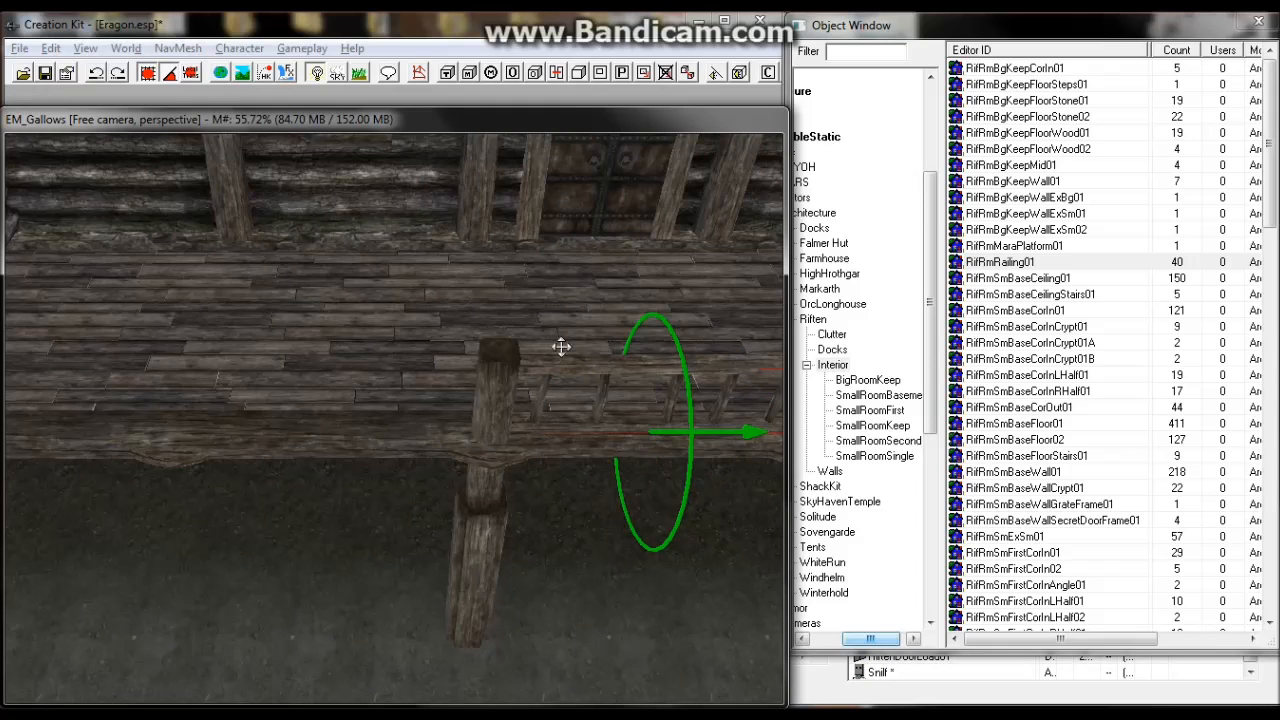
pyautogui.moveTo(561, 347); pyautogui.dragTo(274, 346)
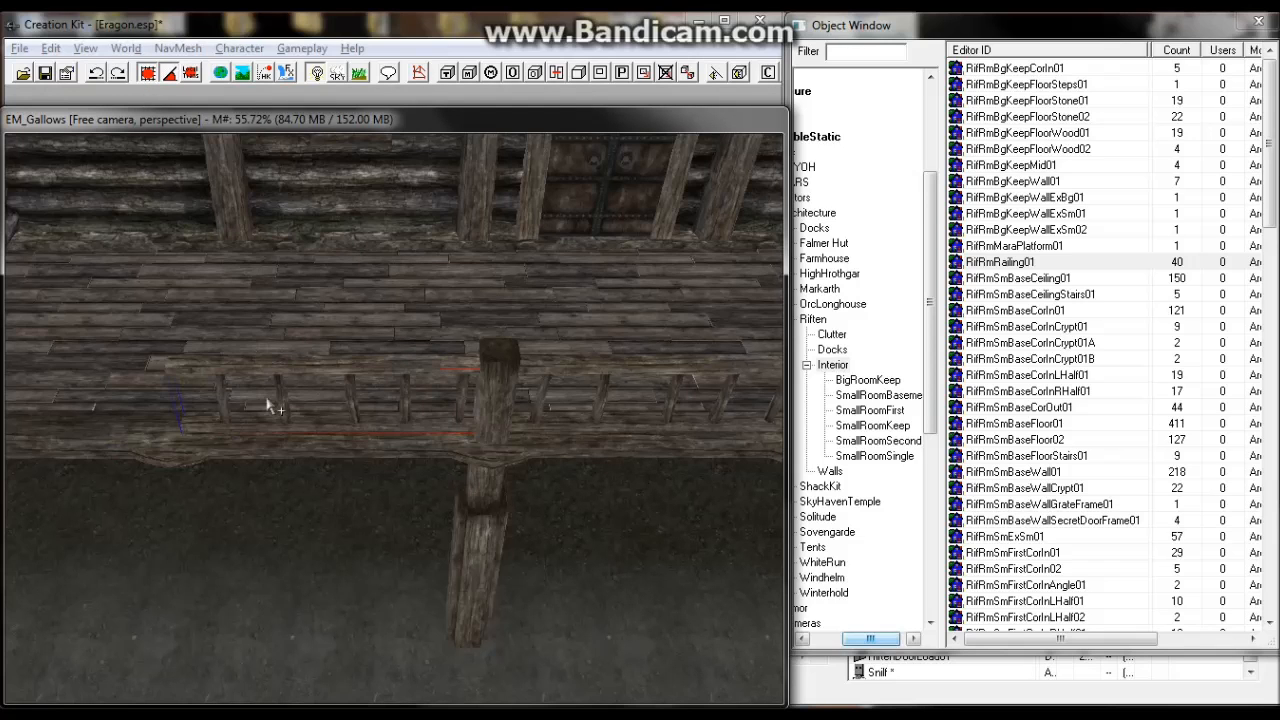
# Fine-tune the new railing's position so it sits on the front beam and its end lines up with the beam joint.
pyautogui.scroll(4, 266, 402)
pyautogui.scroll(5, 300, 400)
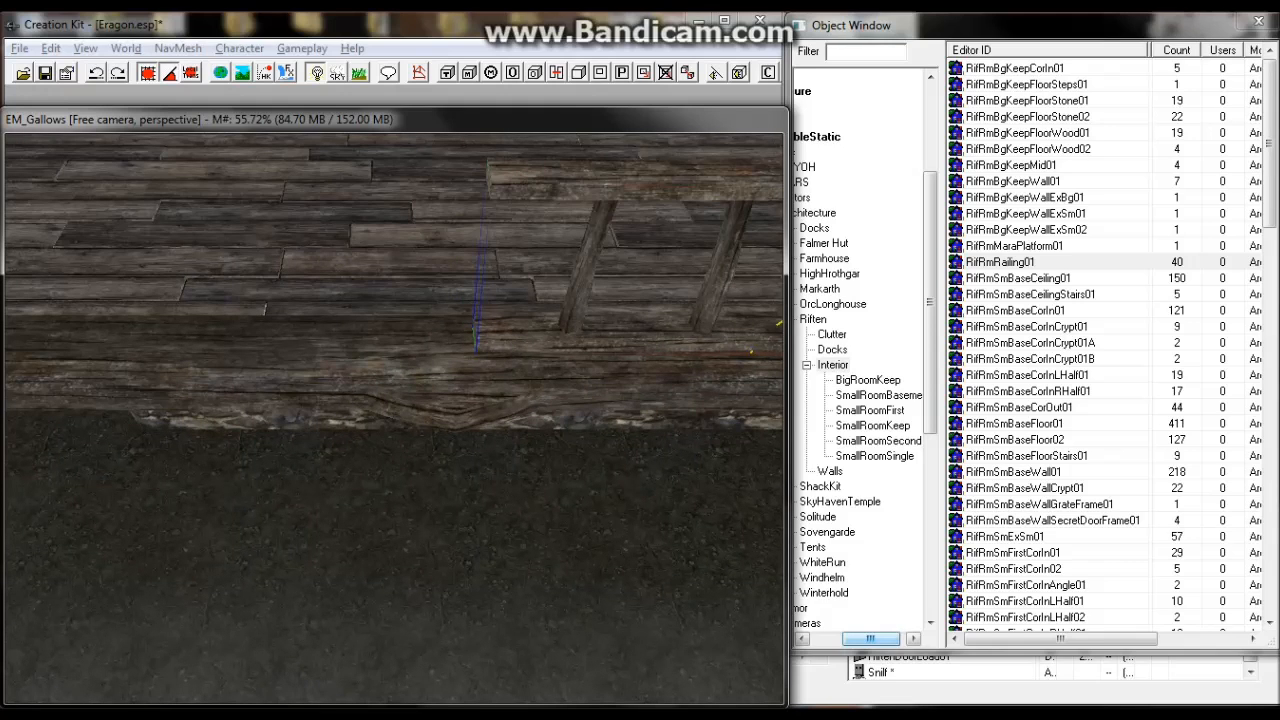
pyautogui.moveTo(590, 265); pyautogui.dragTo(592, 280)
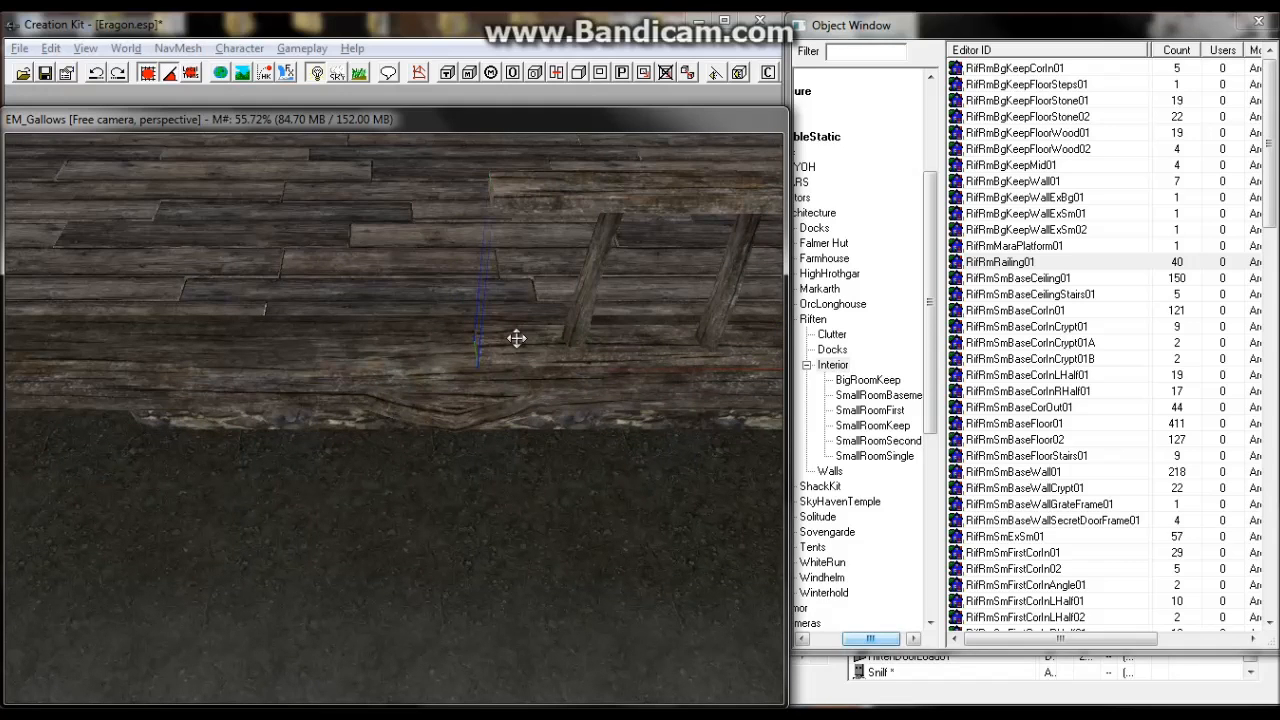
pyautogui.moveTo(511, 343)
pyautogui.mouseDown()
pyautogui.moveTo(468, 343)
pyautogui.moveTo(492, 343)
pyautogui.mouseUp()
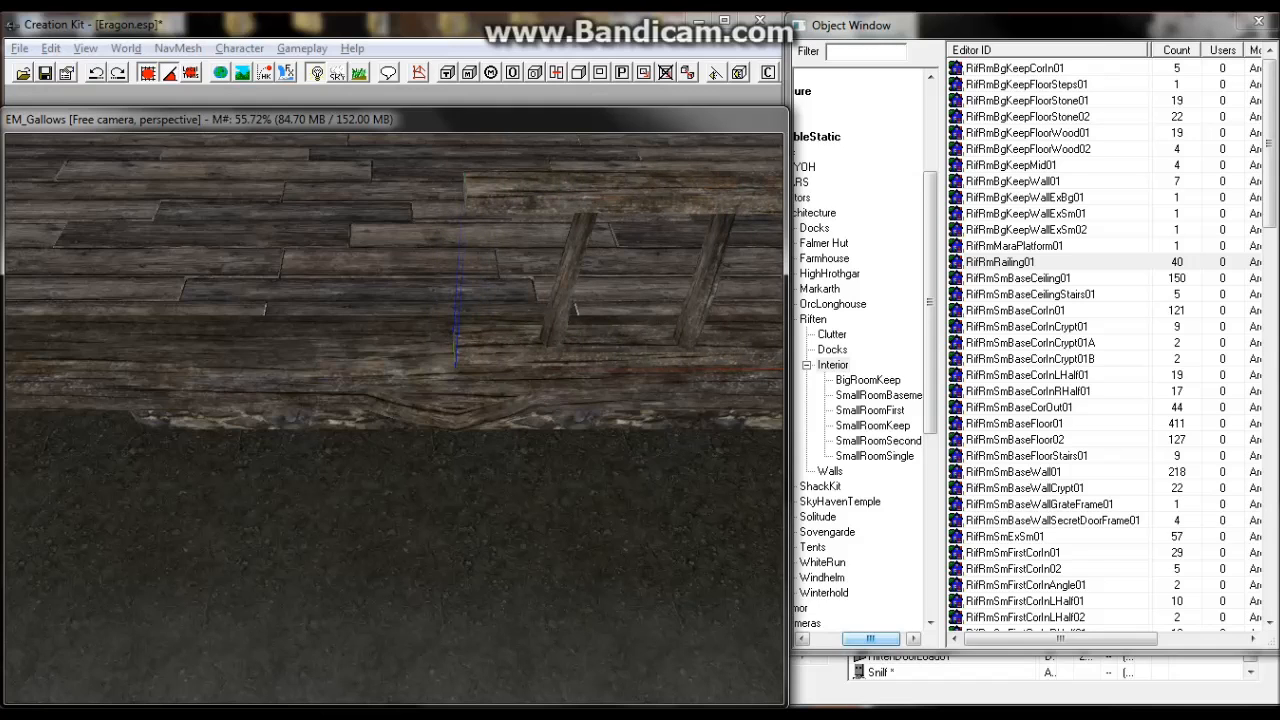
pyautogui.click(474, 398)
pyautogui.press('Delete')
pyautogui.hotkey('ctrl', 'z')
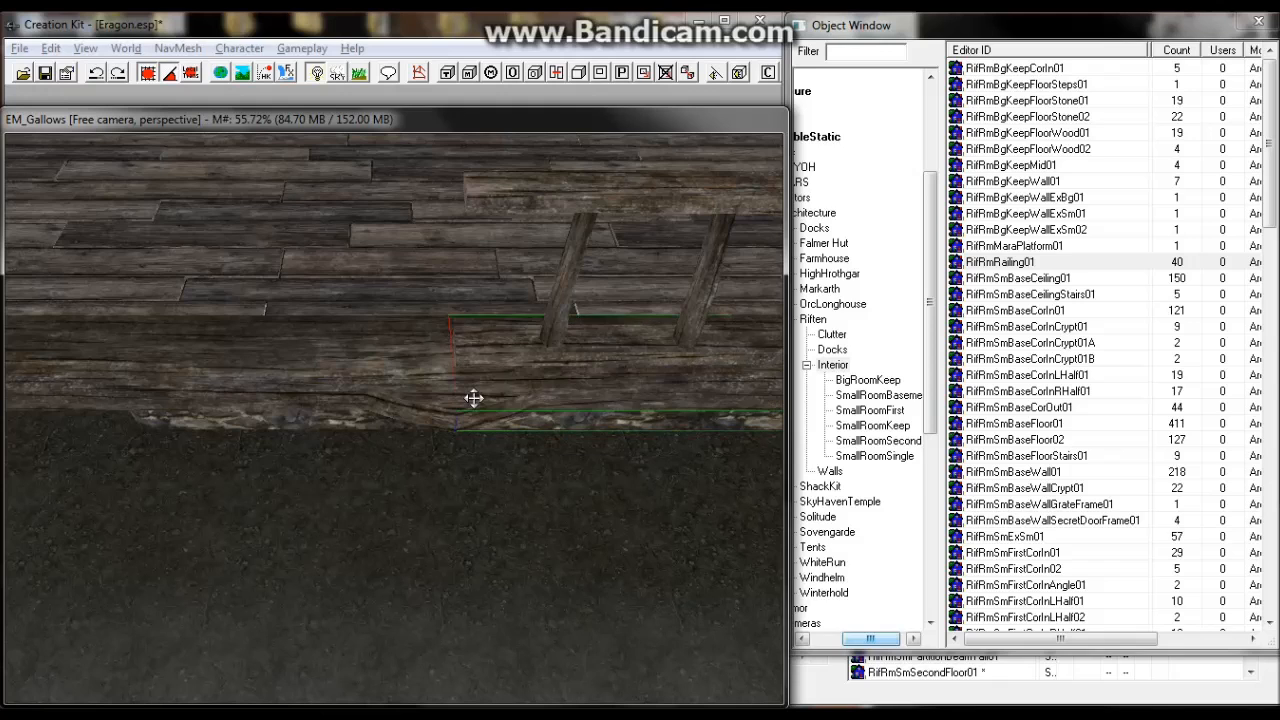
# Duplicate the front railing beside the post and slide the copy along the front beam until it meets the original end to end.
pyautogui.scroll(-3, 474, 398)
pyautogui.moveTo(474, 398); pyautogui.dragTo(405, 397, button='middle')
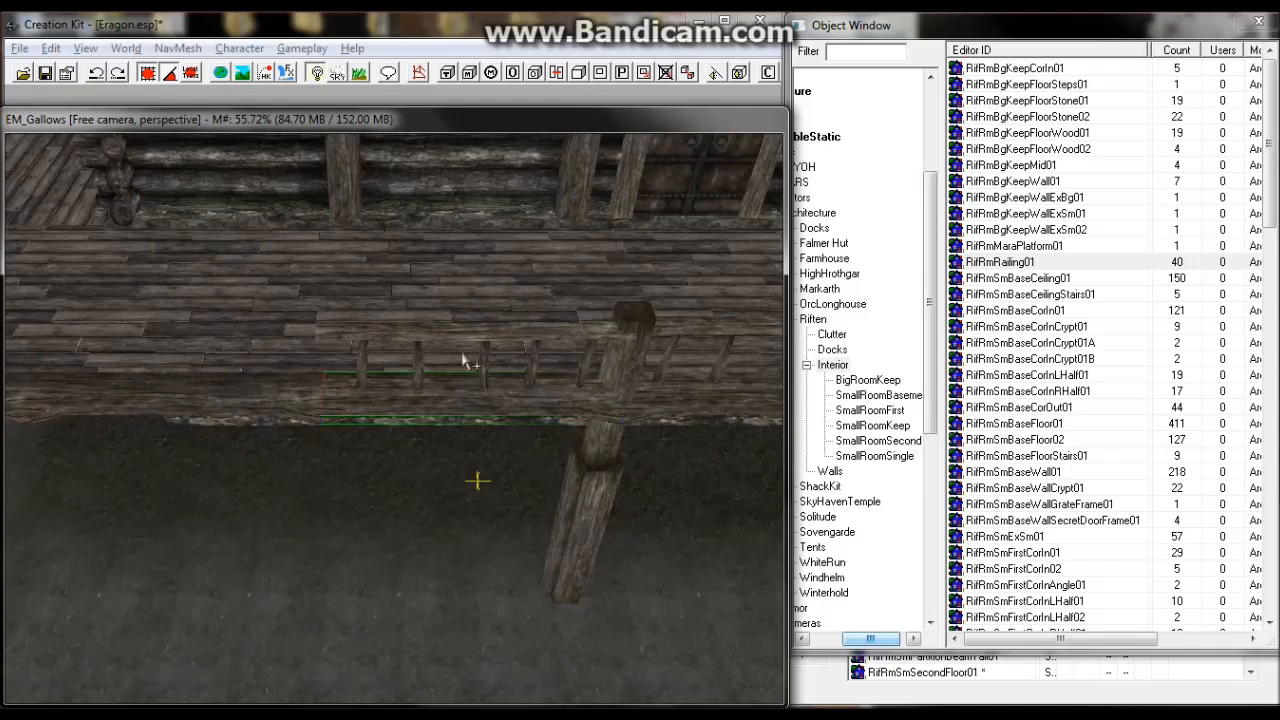
pyautogui.click(467, 332)
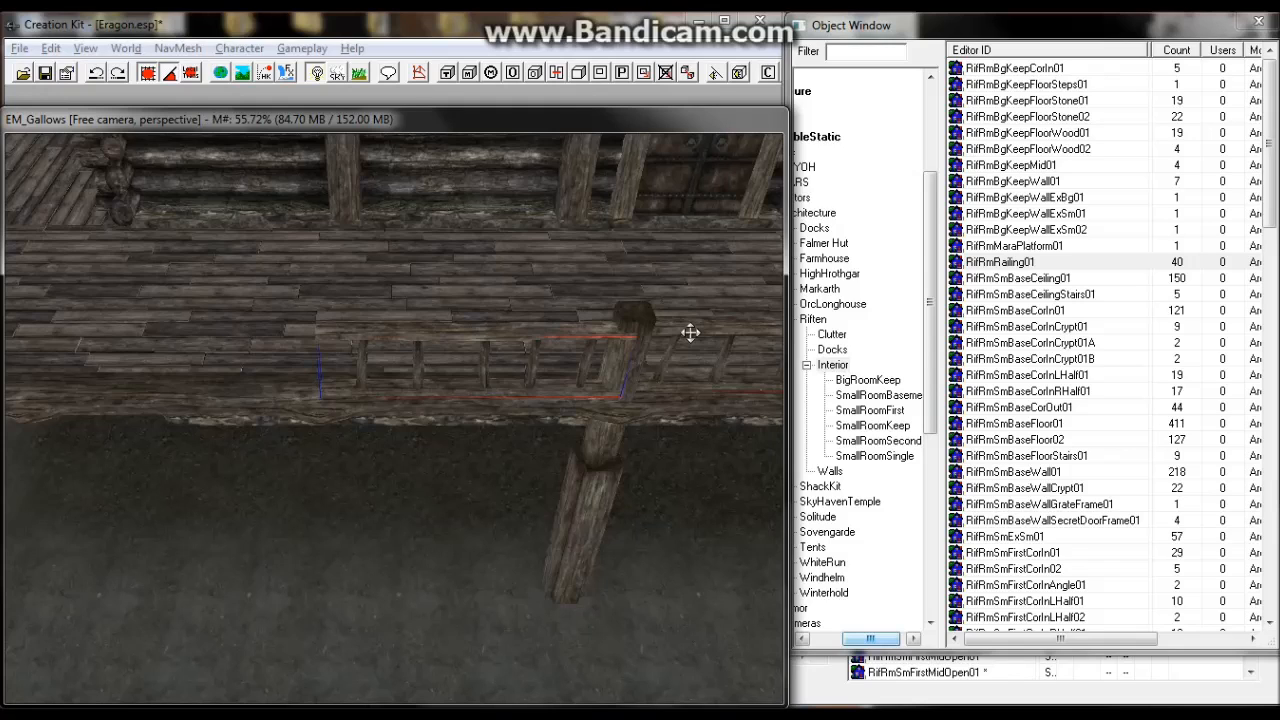
pyautogui.press('w')
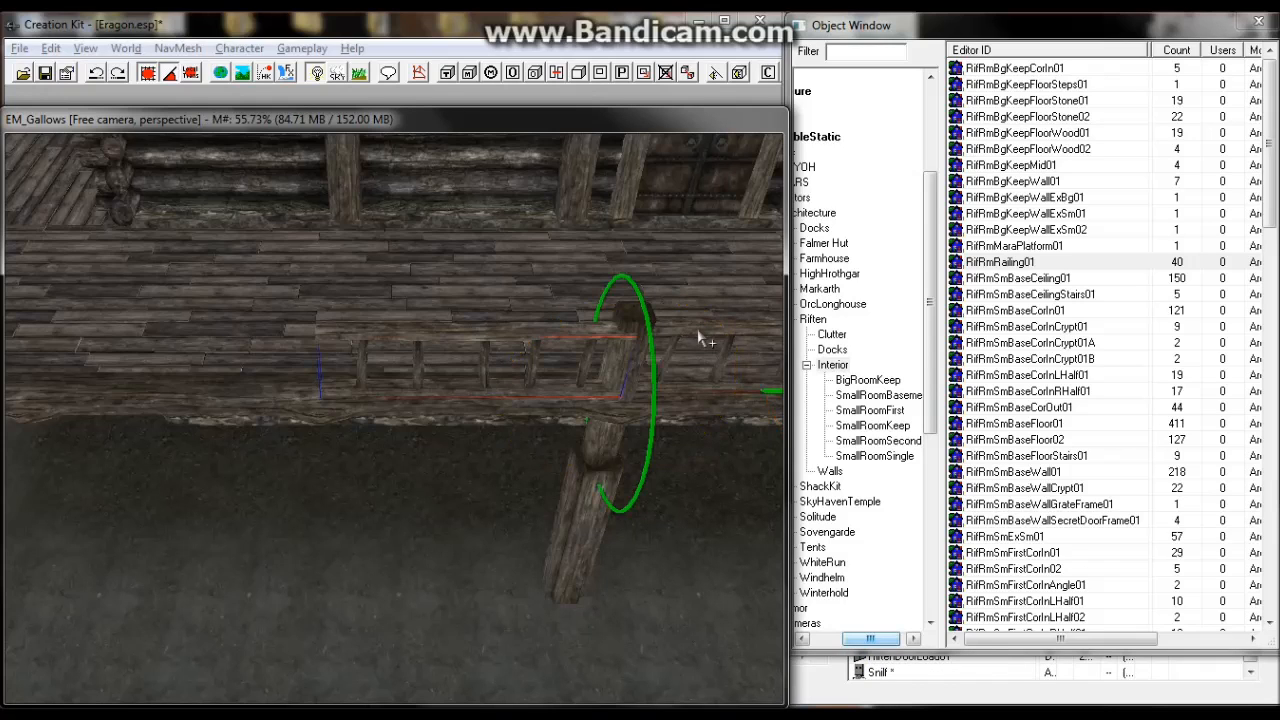
pyautogui.hotkey('ctrl', 'd')
pyautogui.moveTo(655, 334); pyautogui.dragTo(99, 334)
pyautogui.moveTo(290, 336); pyautogui.dragTo(248, 336)
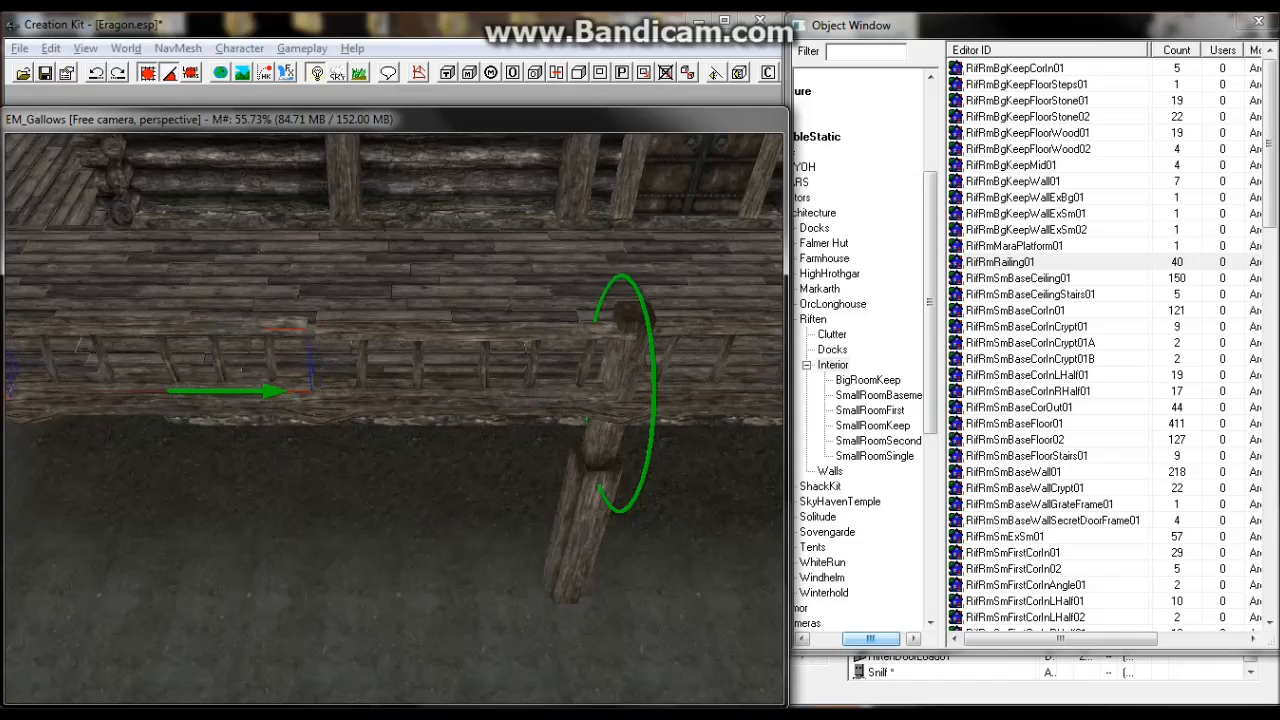
pyautogui.moveTo(97, 319); pyautogui.dragTo(107, 319)
# Fine-tune the new railing's depth on the front beam so its handrail lines up with the neighbouring railing.
pyautogui.scroll(2, 107, 320)
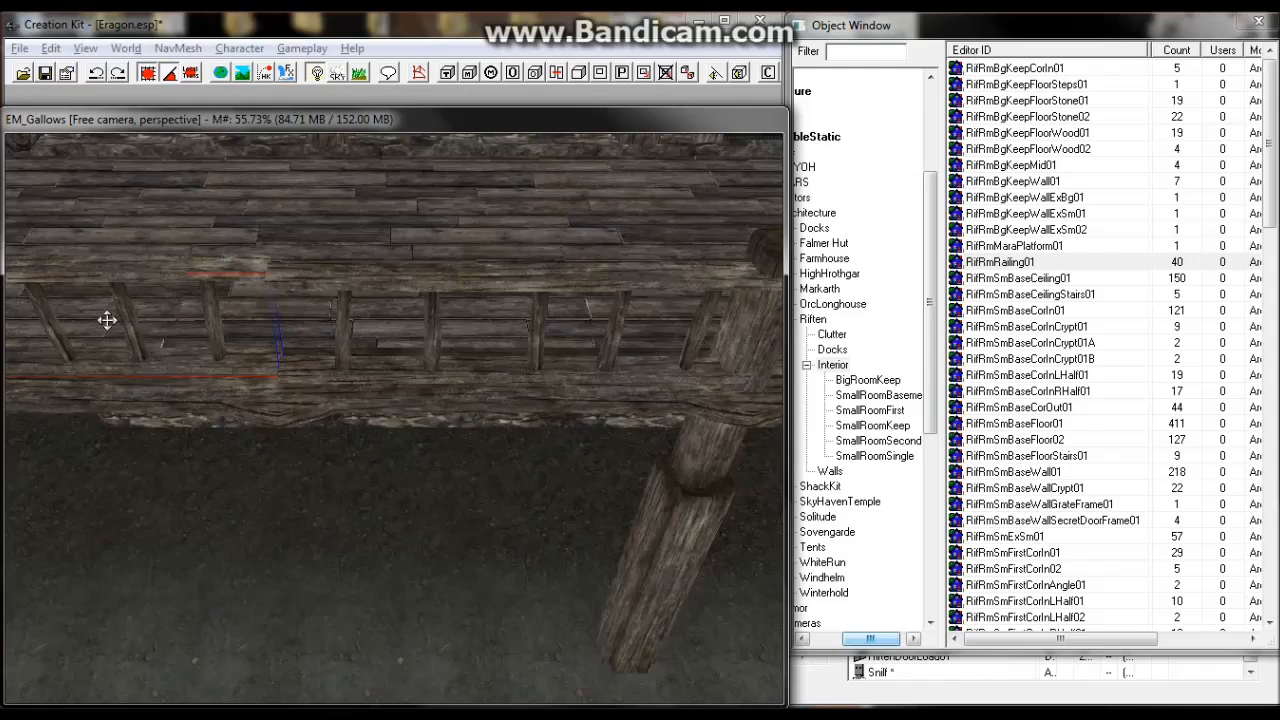
pyautogui.scroll(5, 110, 335)
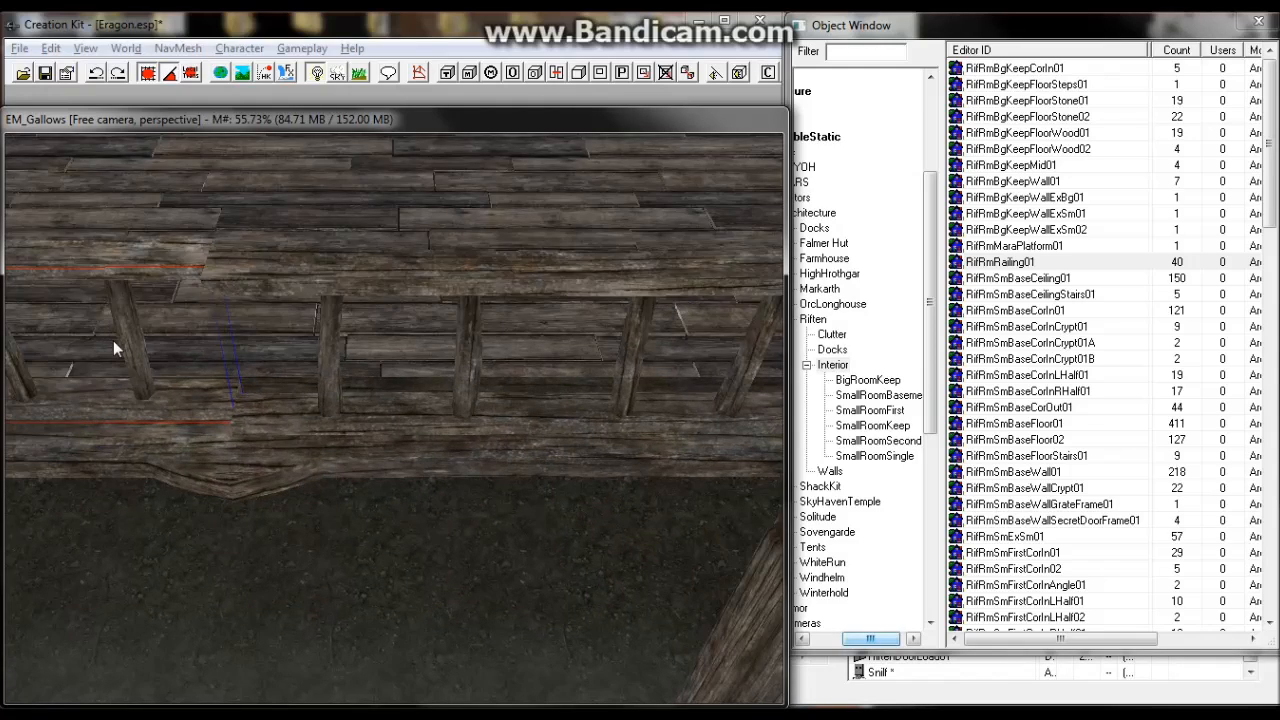
pyautogui.keyDown('shift'); pyautogui.moveTo(126, 383); pyautogui.dragTo(126, 395, button='middle'); pyautogui.keyUp('shift')
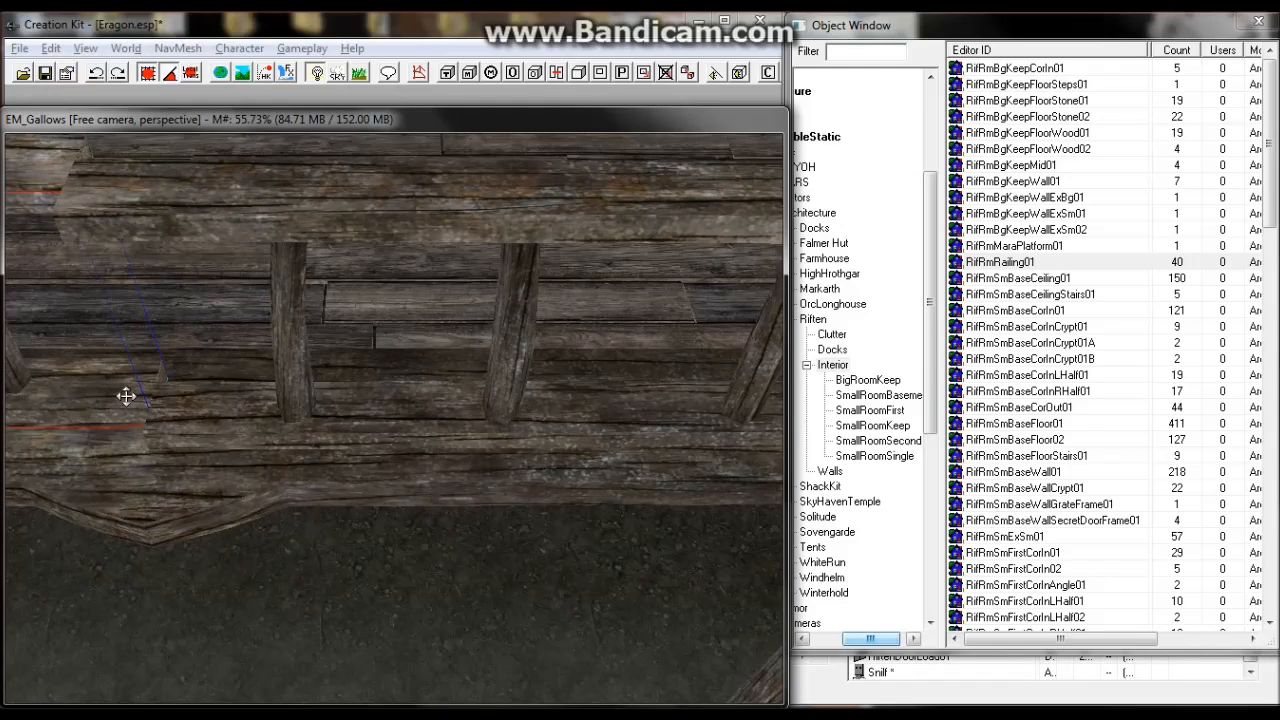
pyautogui.scroll(-2, 126, 396)
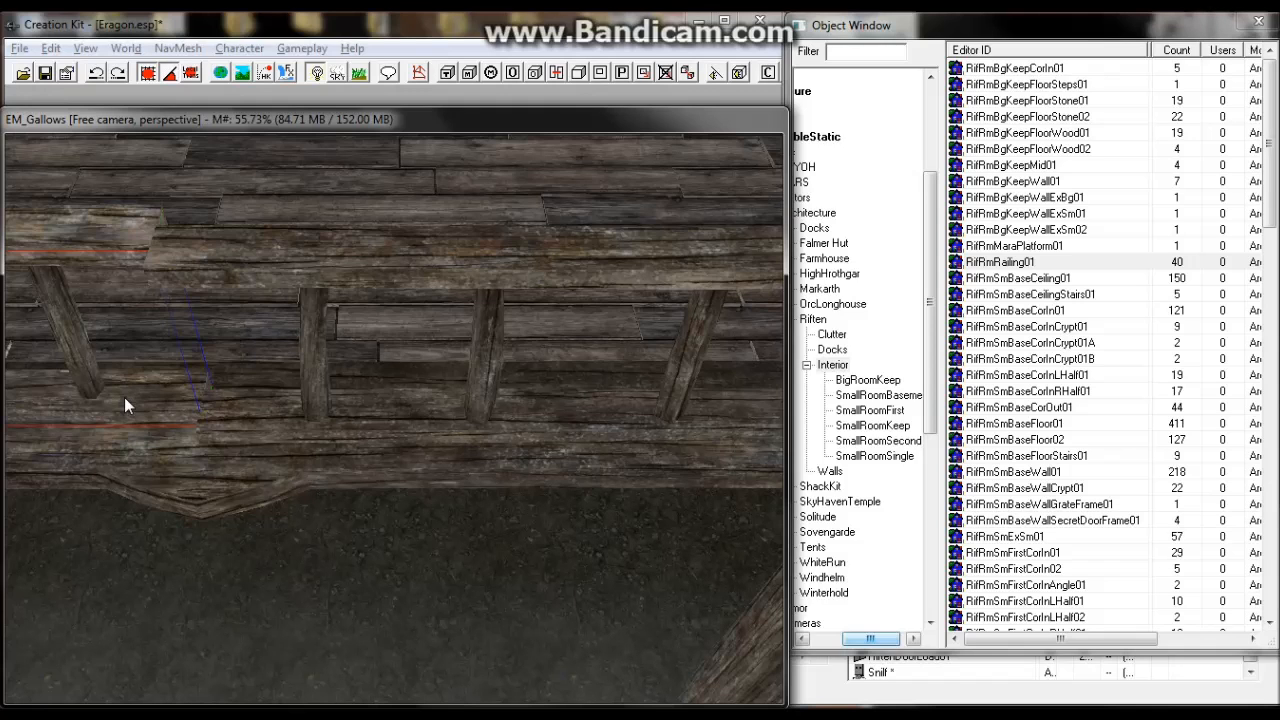
pyautogui.moveTo(126, 403)
pyautogui.mouseDown()
pyautogui.moveTo(126, 447)
pyautogui.moveTo(128, 424)
pyautogui.mouseUp()
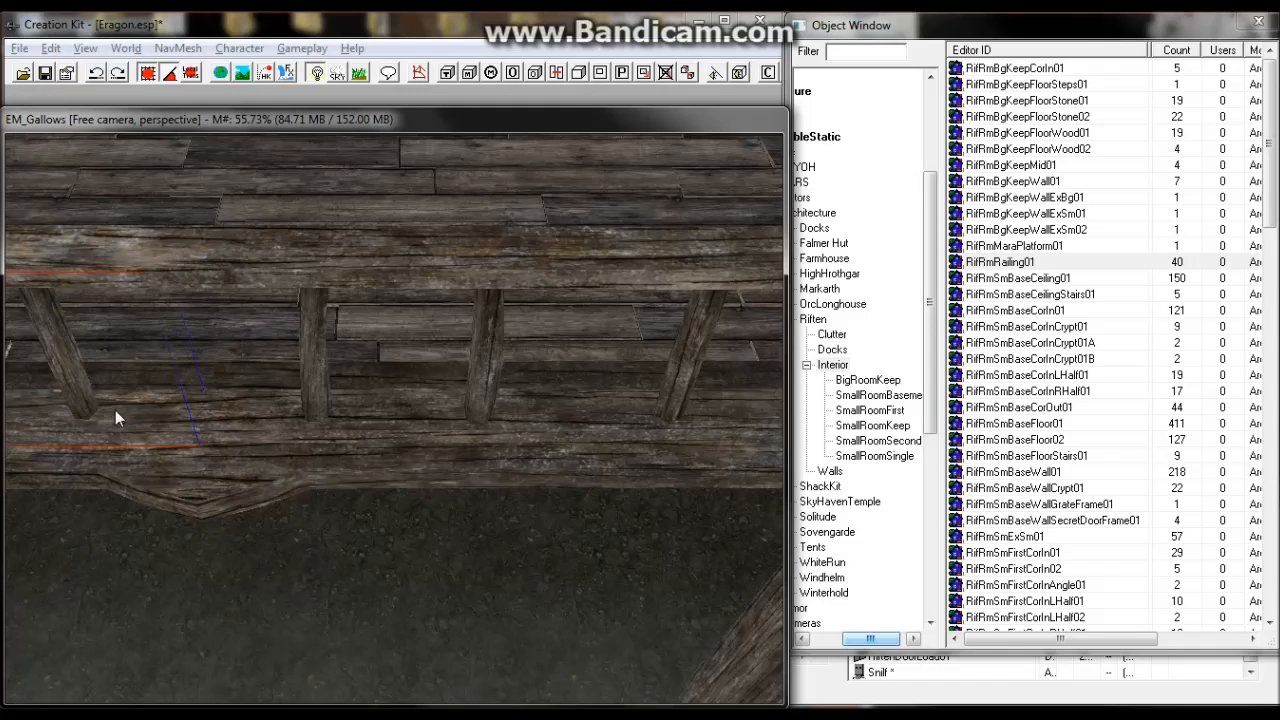
pyautogui.moveTo(137, 408); pyautogui.dragTo(184, 411, button='middle')
pyautogui.click(343, 334)
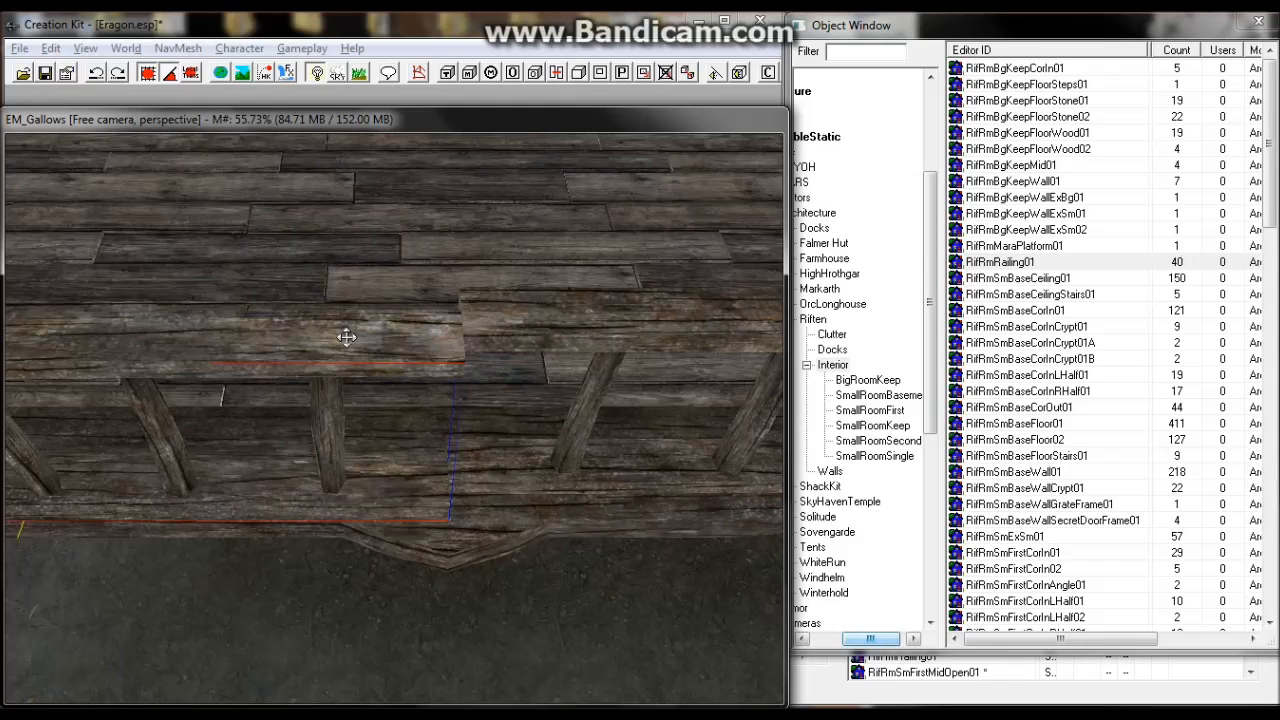
pyautogui.press('w')
pyautogui.moveTo(346, 337); pyautogui.dragTo(343, 296)
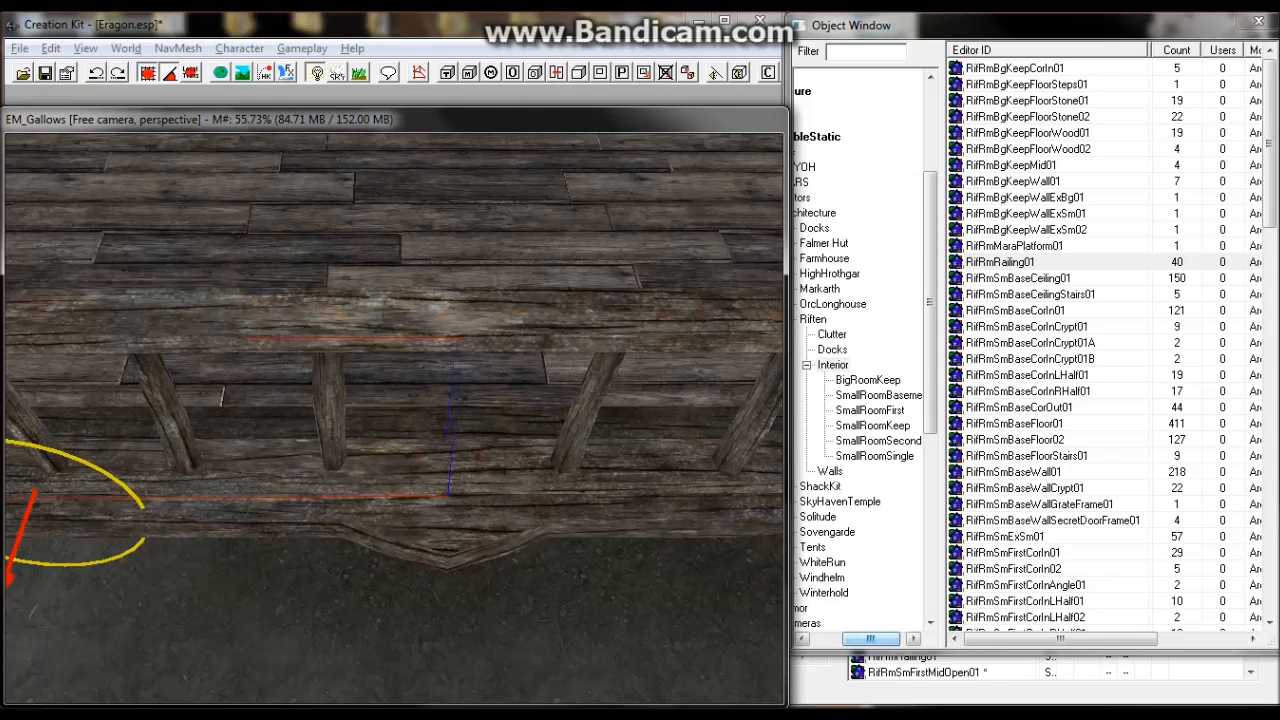
# Delete the tall partition beam post standing in the front railing line opposite the house door.
pyautogui.press('w')
pyautogui.scroll(-3, 363, 299)
pyautogui.moveTo(364, 300); pyautogui.dragTo(232, 392, button='middle')
pyautogui.click(243, 434)
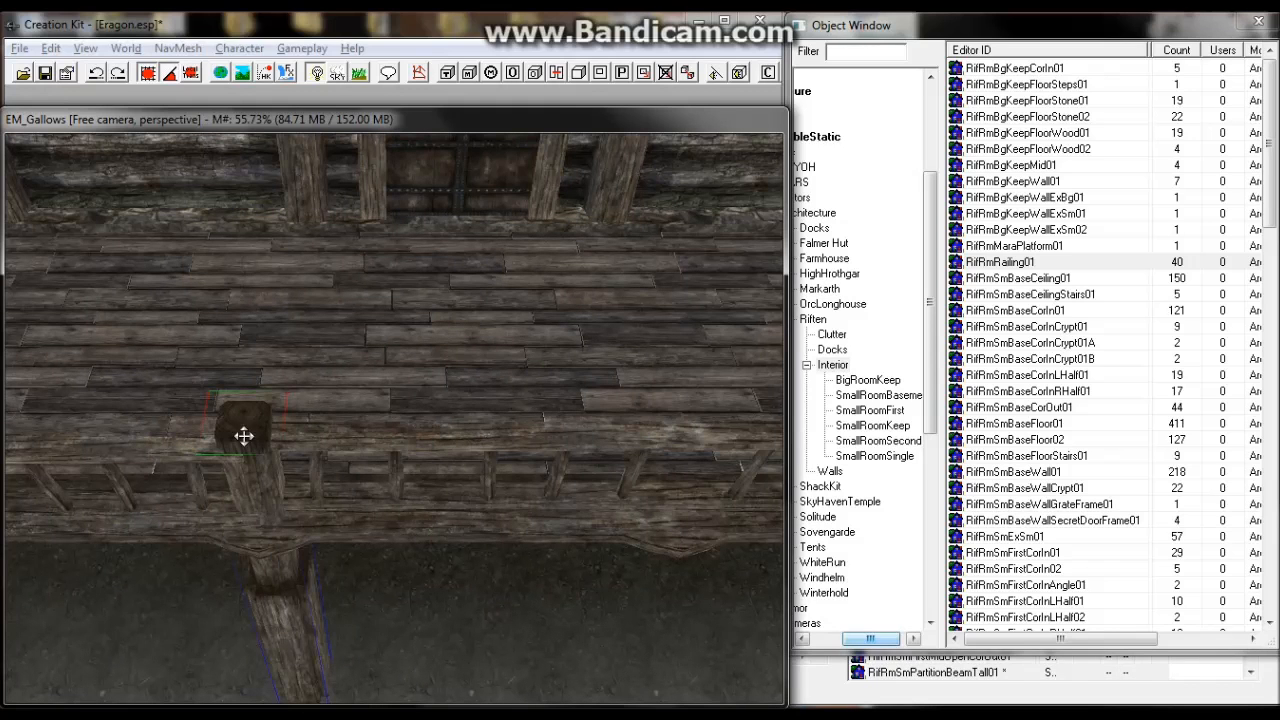
pyautogui.press('Delete')
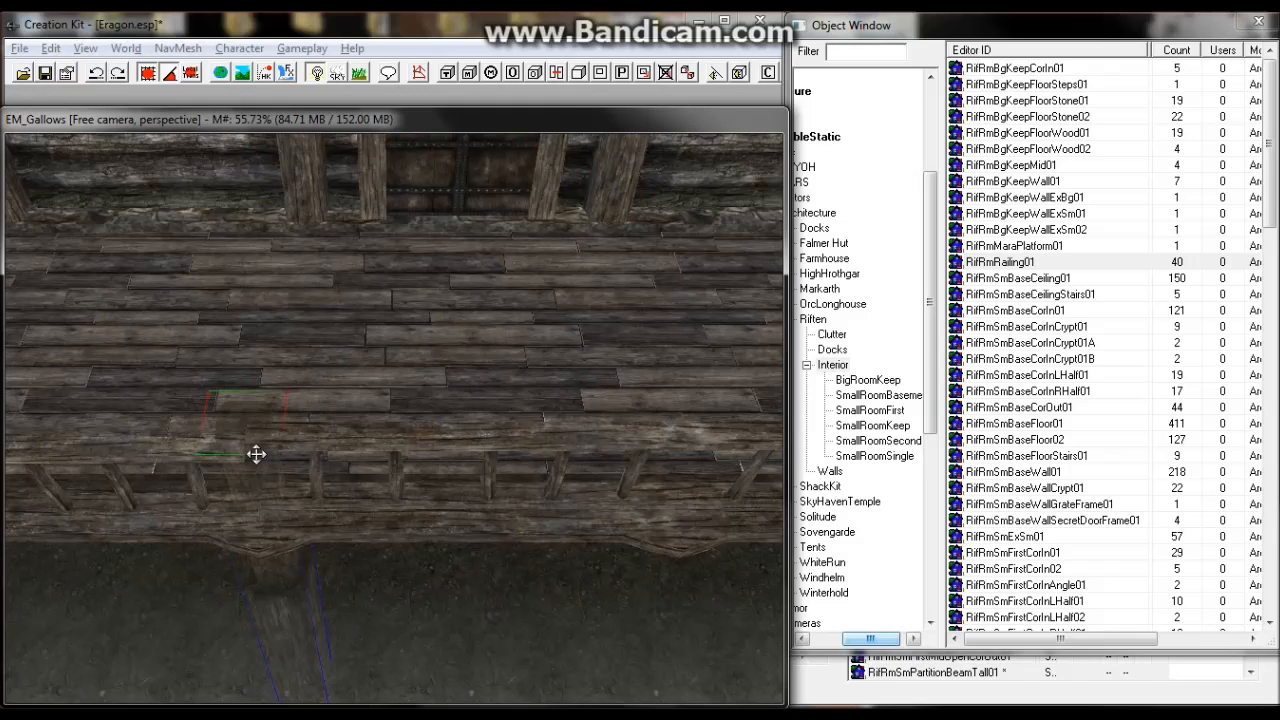
# Select the front railings near the porch corner together and shift them back in line with the rest of the front railing.
pyautogui.scroll(1, 256, 458)
pyautogui.scroll(3, 259, 456)
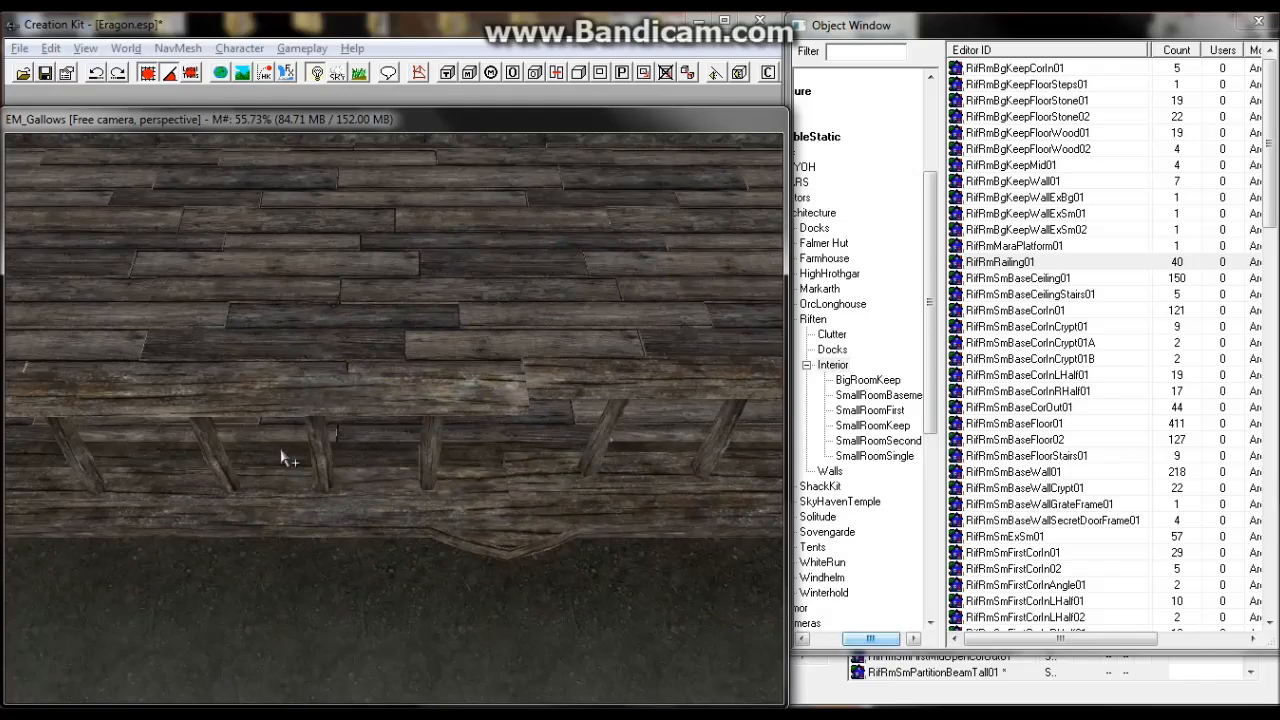
pyautogui.moveTo(280, 456); pyautogui.dragTo(518, 390, button='middle')
pyautogui.click(474, 390)
pyautogui.click(430, 399)
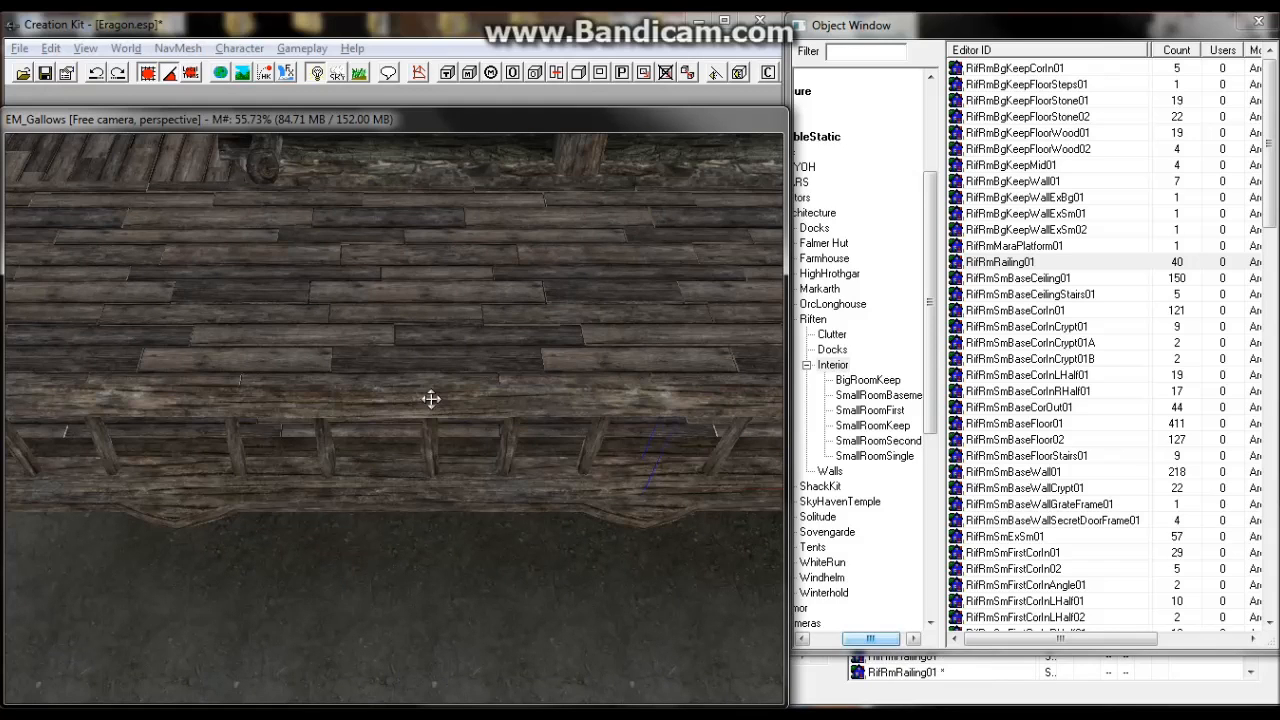
pyautogui.moveTo(430, 399); pyautogui.dragTo(519, 393, button='middle')
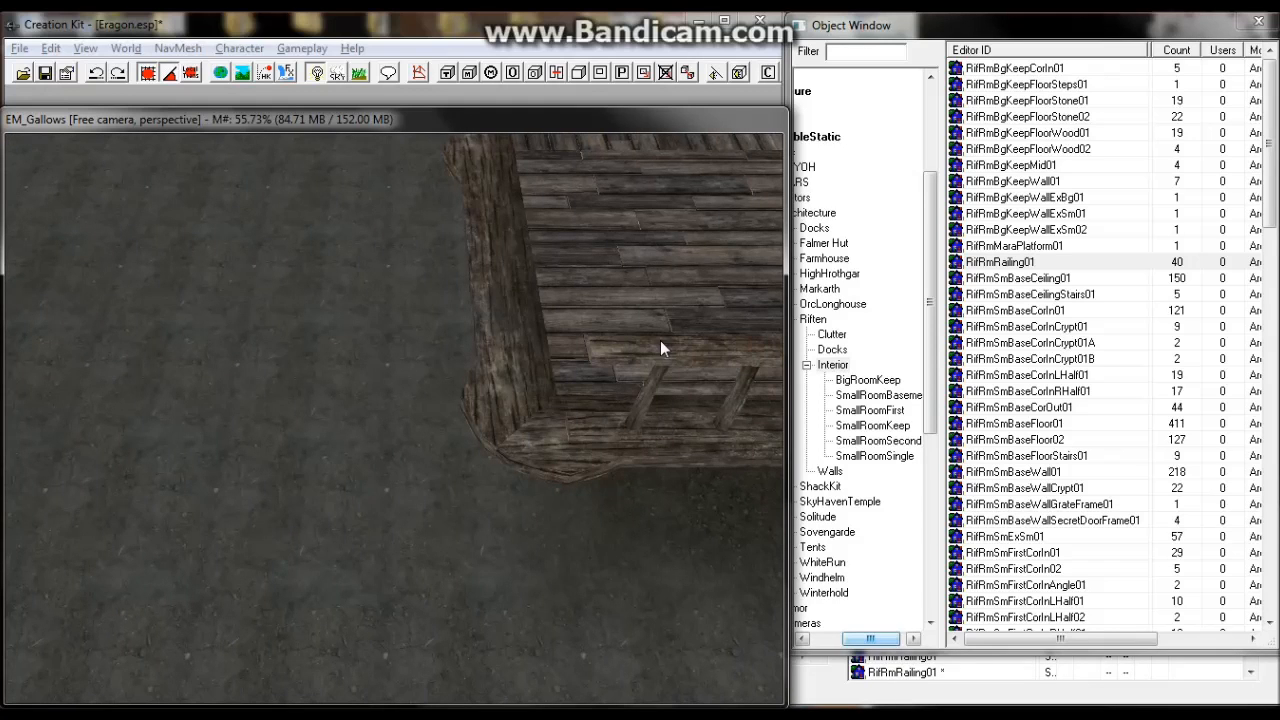
pyautogui.moveTo(607, 366); pyautogui.dragTo(520, 400, button='middle')
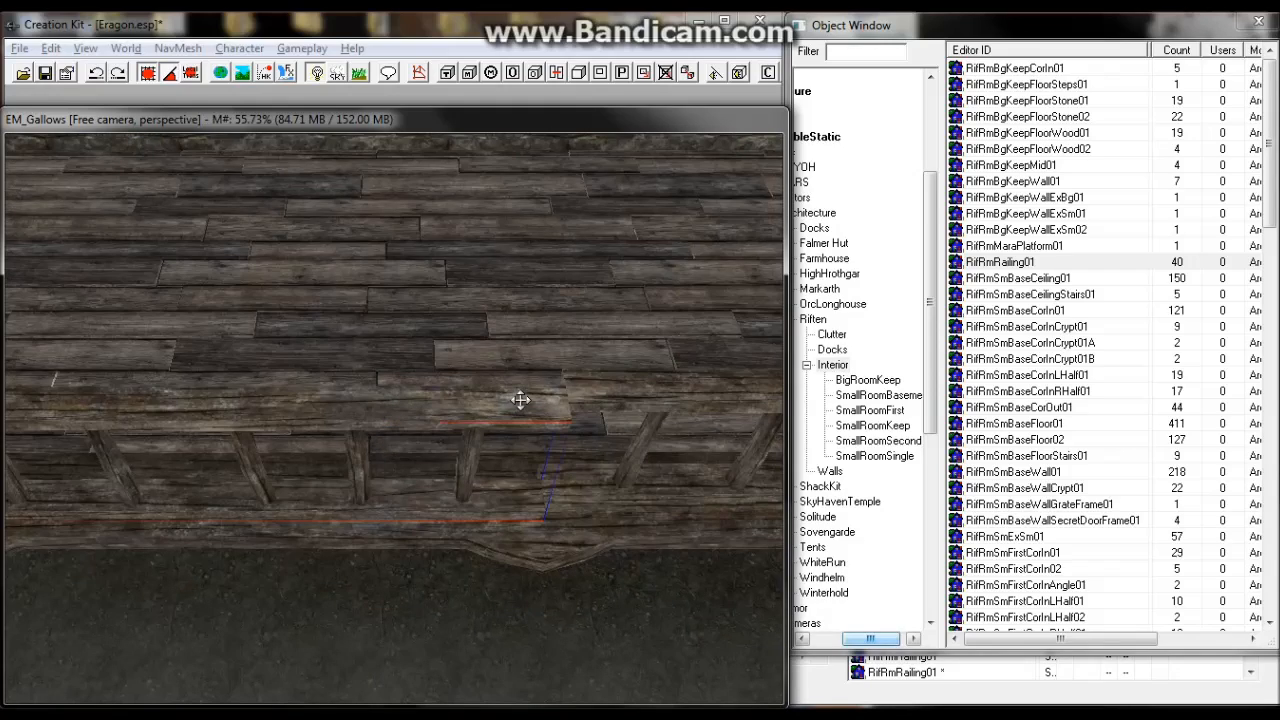
pyautogui.moveTo(518, 399); pyautogui.dragTo(516, 382)
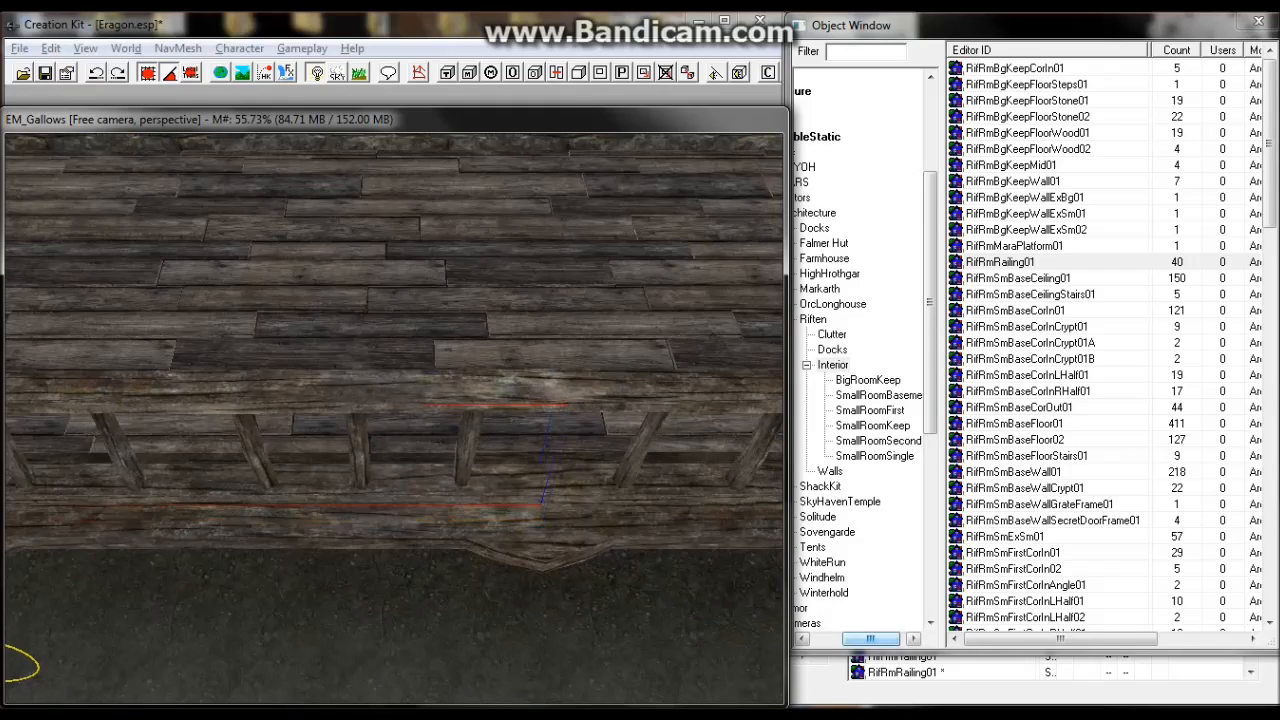
# Duplicate the front railing at the porch corner, rotate the copy a quarter turn and place it on the side beam.
pyautogui.moveTo(508, 366); pyautogui.dragTo(500, 314, button='middle')
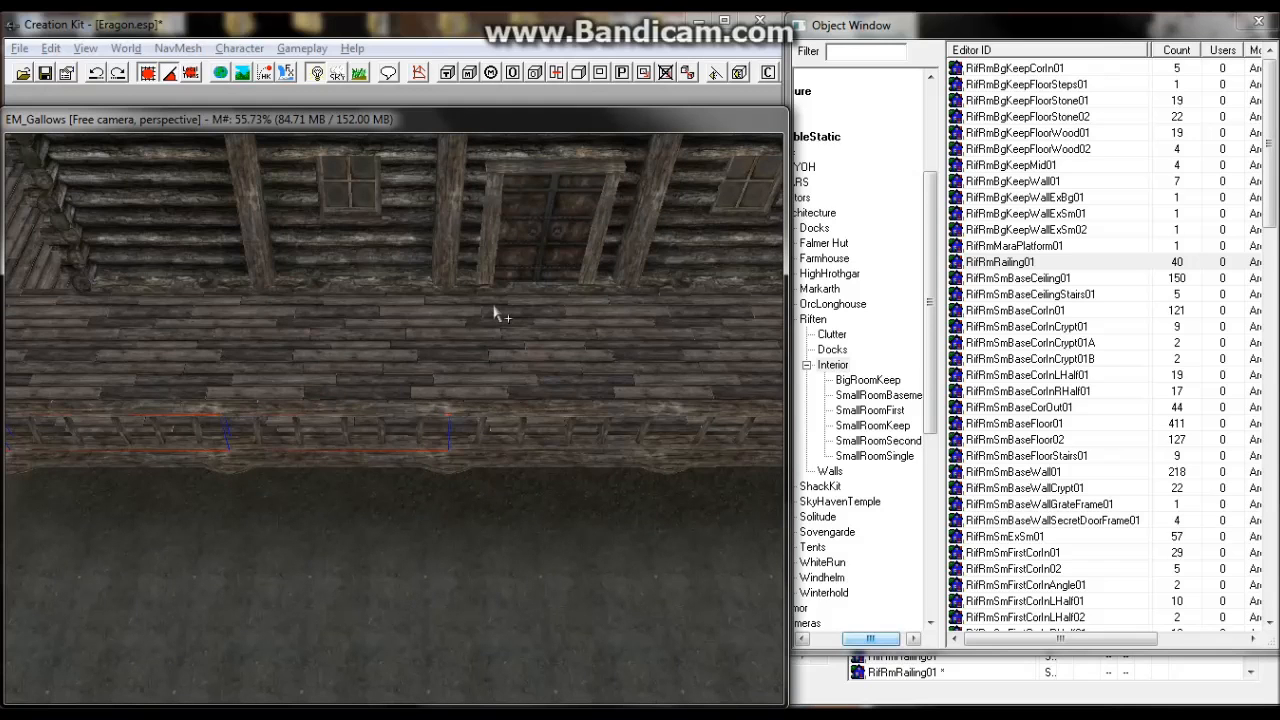
pyautogui.moveTo(437, 277); pyautogui.dragTo(503, 237, button='middle')
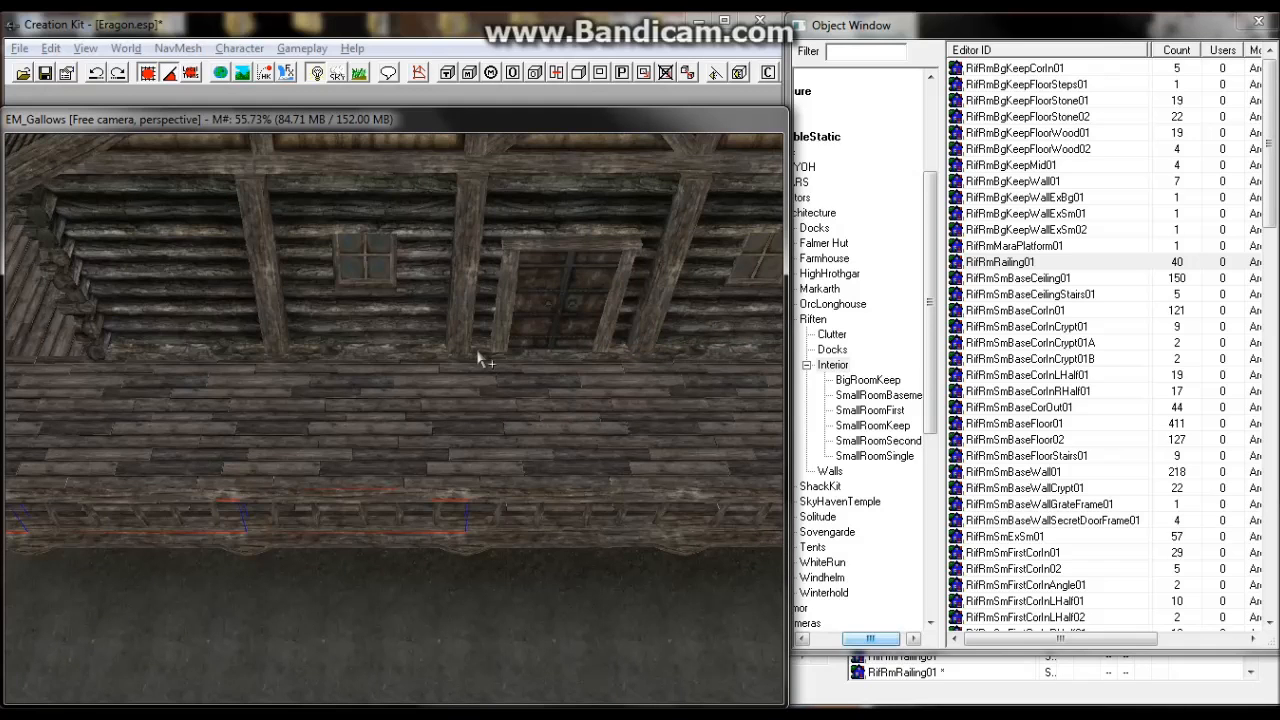
pyautogui.scroll(2, 381, 451)
pyautogui.moveTo(381, 451); pyautogui.dragTo(523, 393, button='middle')
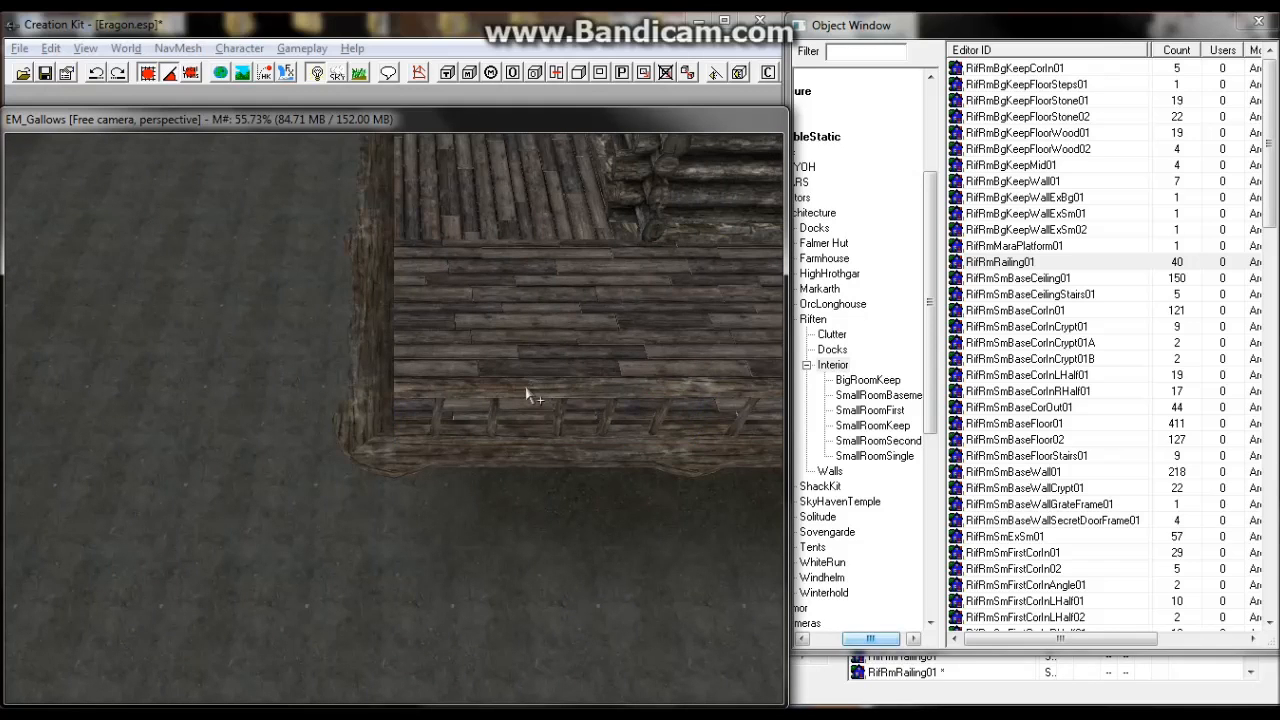
pyautogui.click(523, 390)
pyautogui.moveTo(514, 390); pyautogui.dragTo(462, 414)
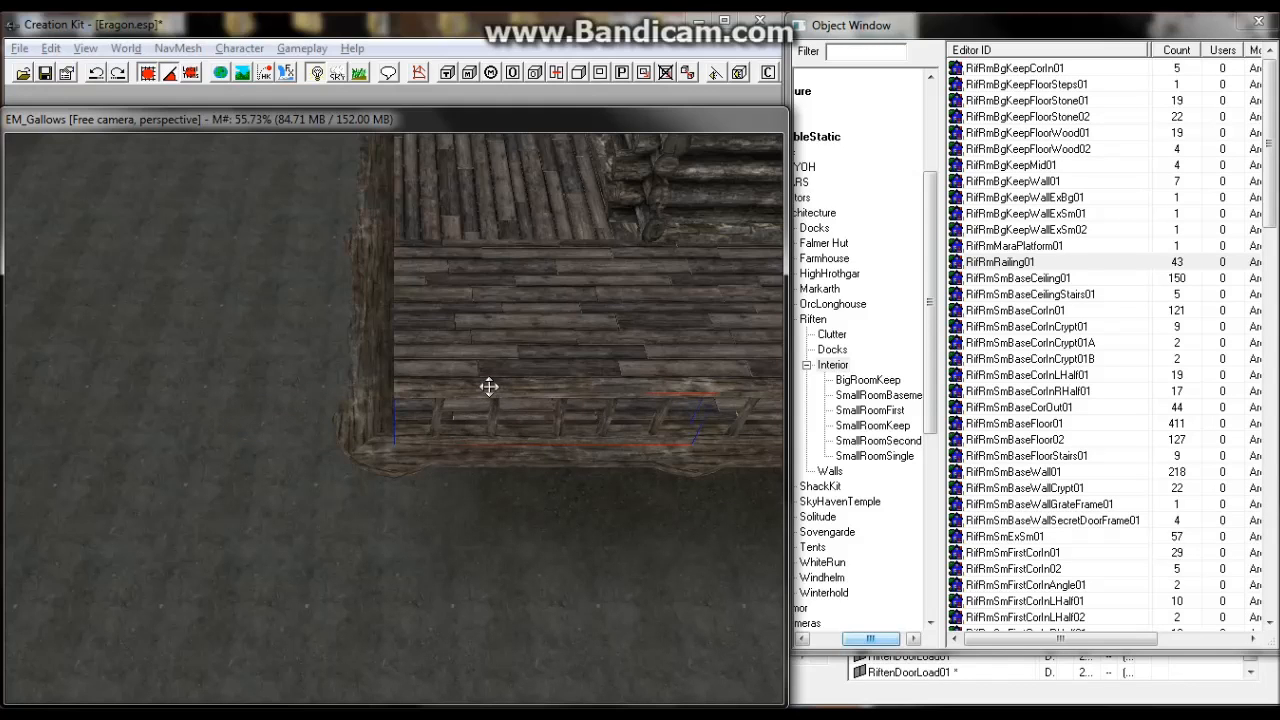
pyautogui.moveTo(540, 418); pyautogui.dragTo(620, 418, button='right')
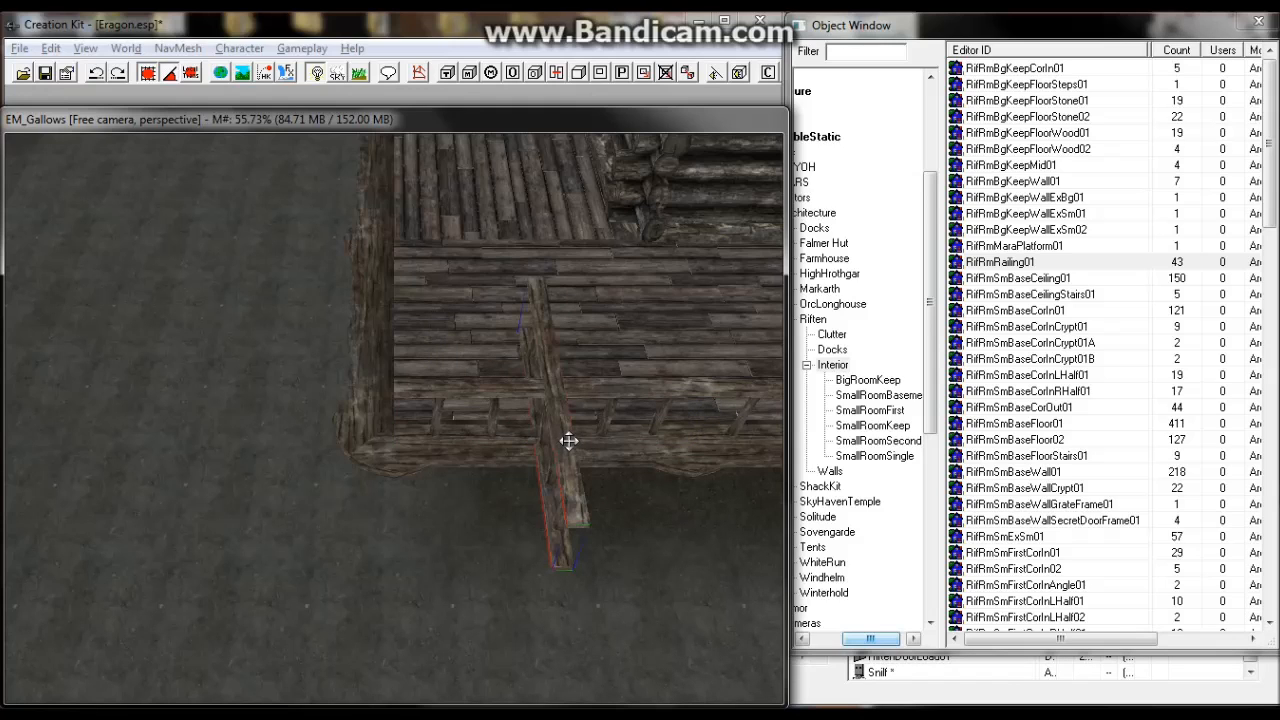
pyautogui.moveTo(569, 437); pyautogui.dragTo(394, 327)
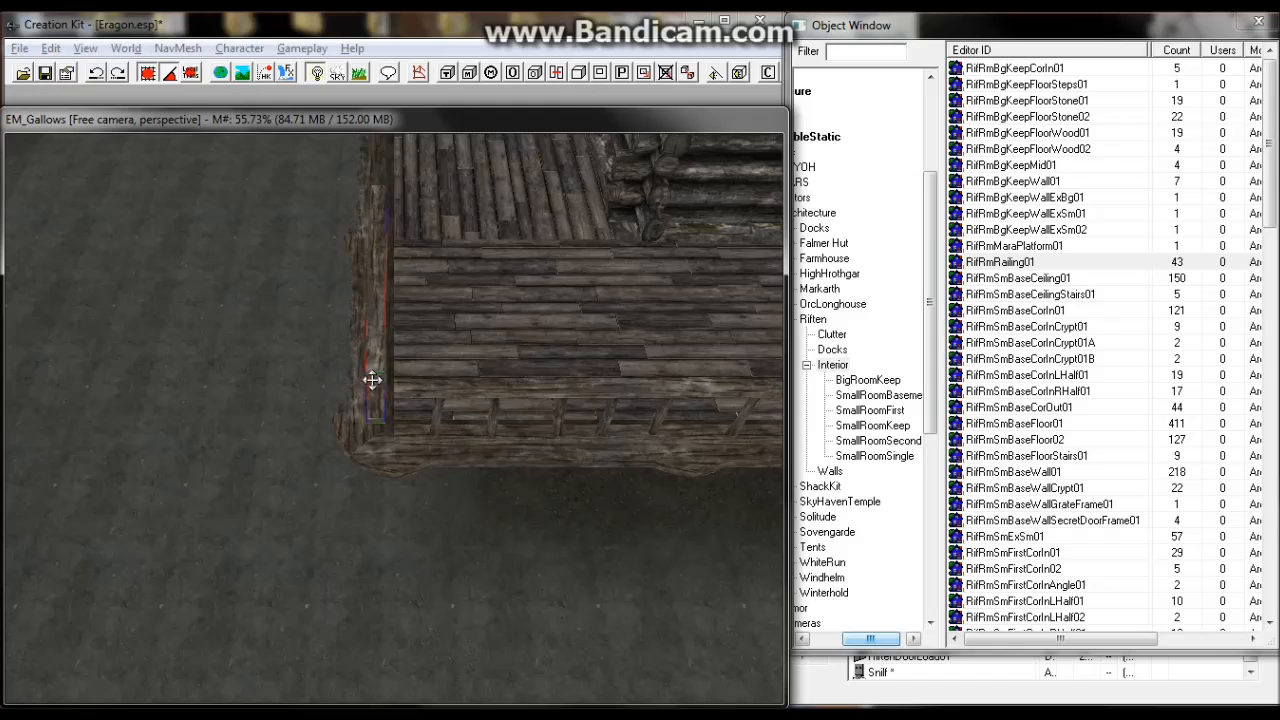
# Fine-tune the rotated railing's position on the side beam next to the porch corner.
pyautogui.click(367, 455)
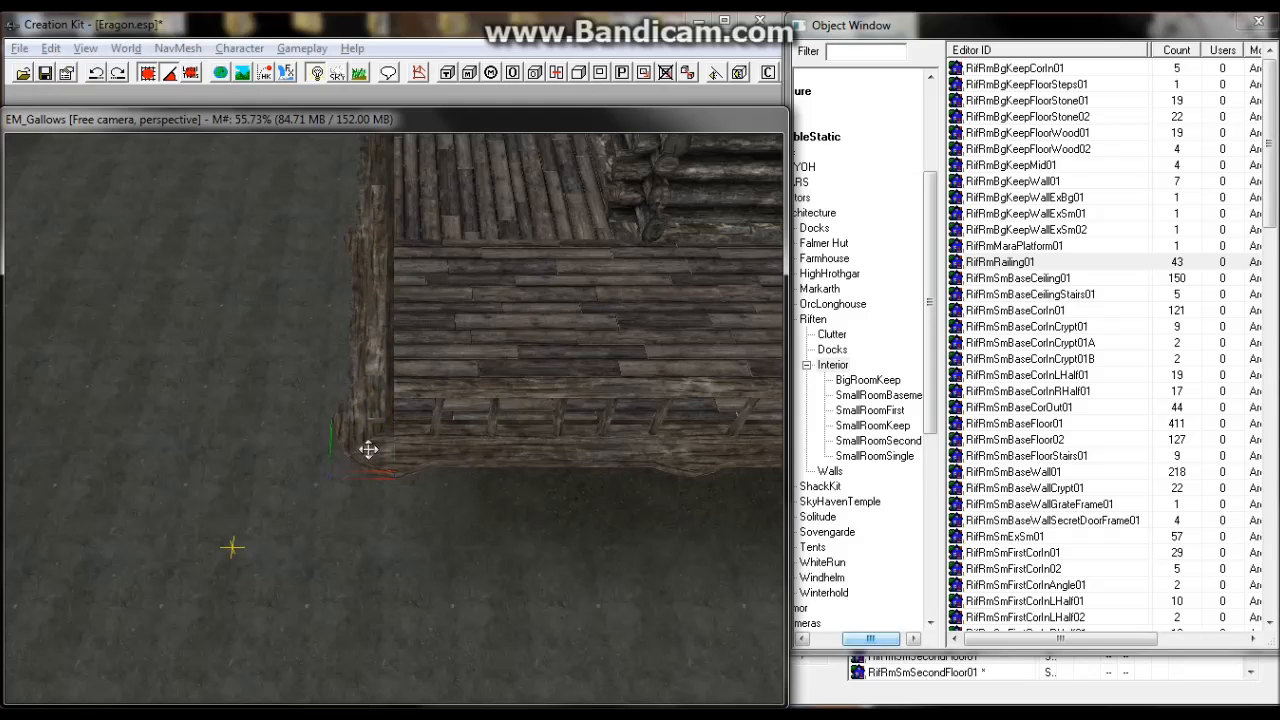
pyautogui.moveTo(369, 449); pyautogui.dragTo(372, 392)
pyautogui.keyDown('shift'); pyautogui.moveTo(374, 385); pyautogui.dragTo(502, 376, button='middle'); pyautogui.keyUp('shift')
pyautogui.scroll(3, 508, 326)
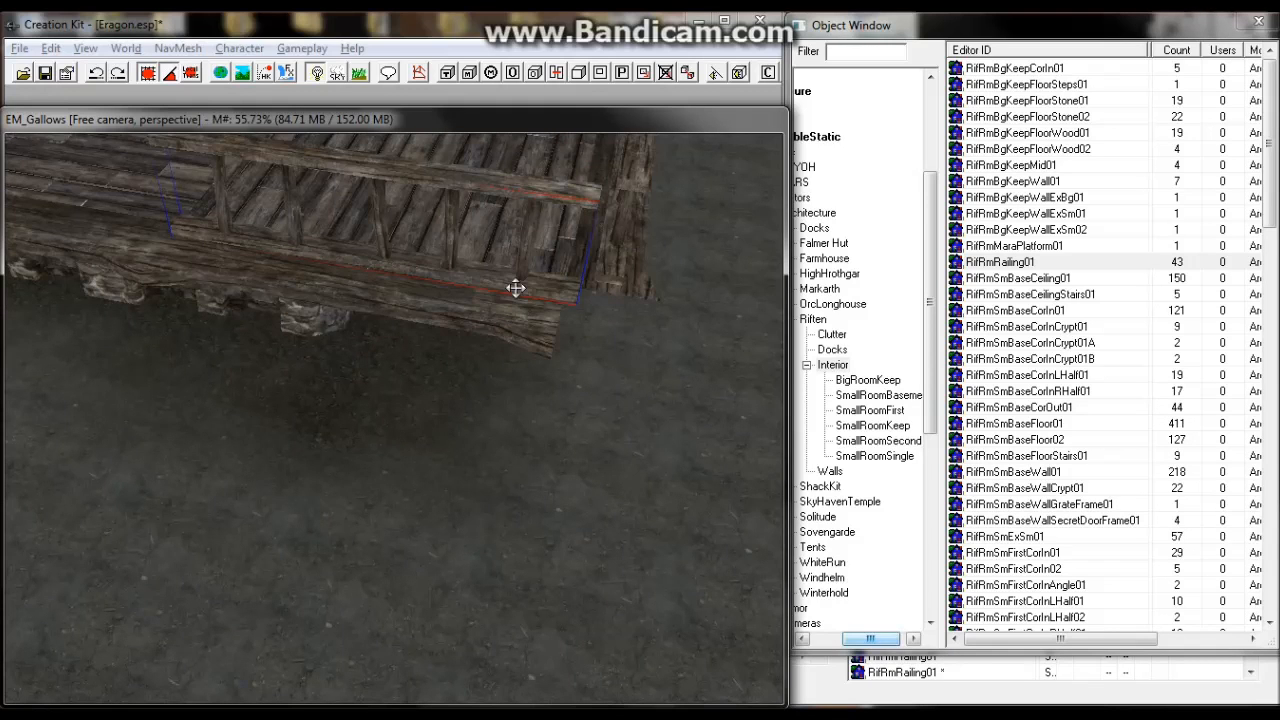
pyautogui.press('x')
pyautogui.moveTo(514, 286)
pyautogui.mouseDown()
pyautogui.moveTo(492, 282)
pyautogui.moveTo(514, 276)
pyautogui.mouseUp()
pyautogui.press('x')
pyautogui.press('1')
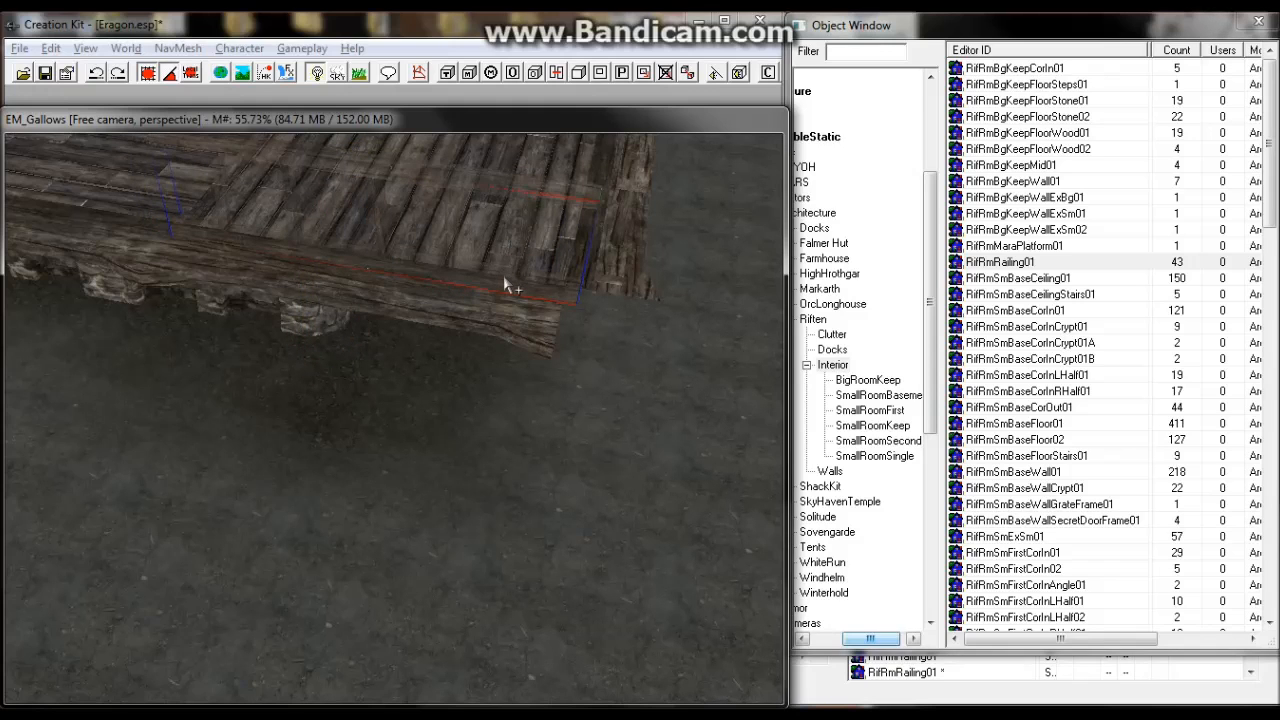
pyautogui.hotkey('ctrl', 'z')
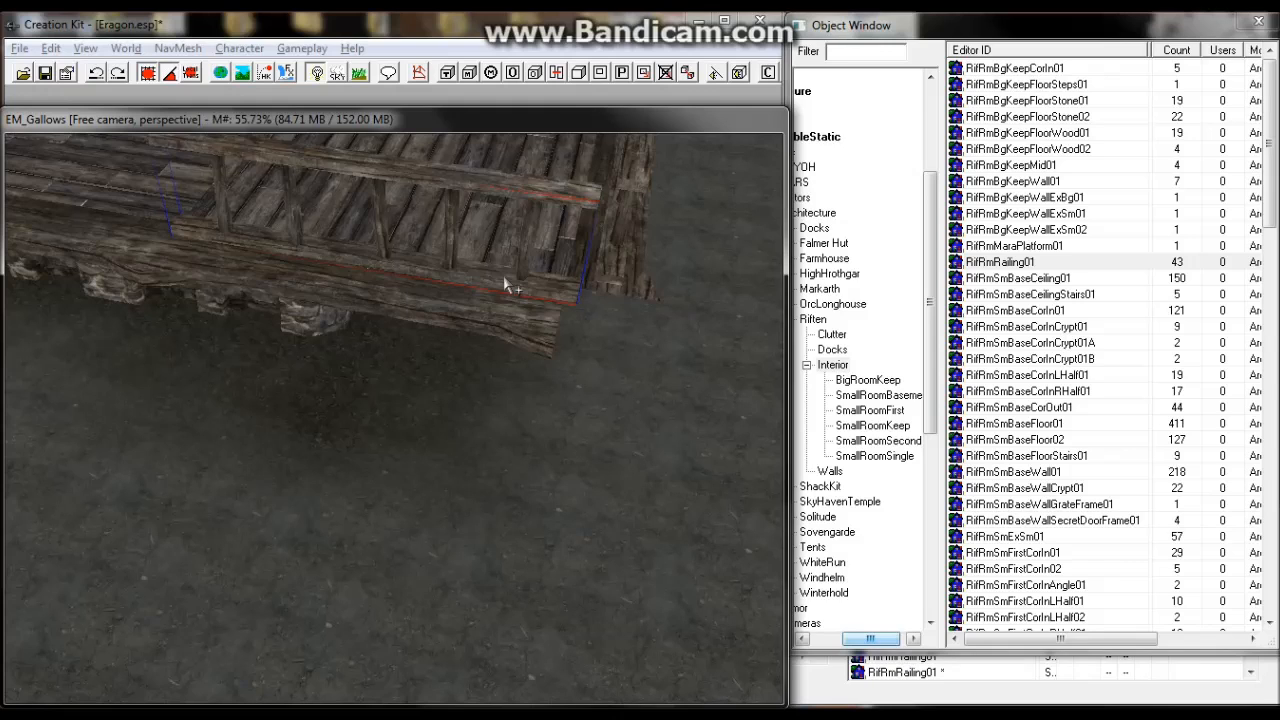
pyautogui.press('Delete')
pyautogui.hotkey('ctrl', 'z')
pyautogui.hotkey('ctrl', 'z')
# Select the house together with all the floor, beam and railing pieces of its porch.
pyautogui.keyDown('shift'); pyautogui.moveTo(515, 338); pyautogui.dragTo(561, 384, button='middle'); pyautogui.keyUp('shift')
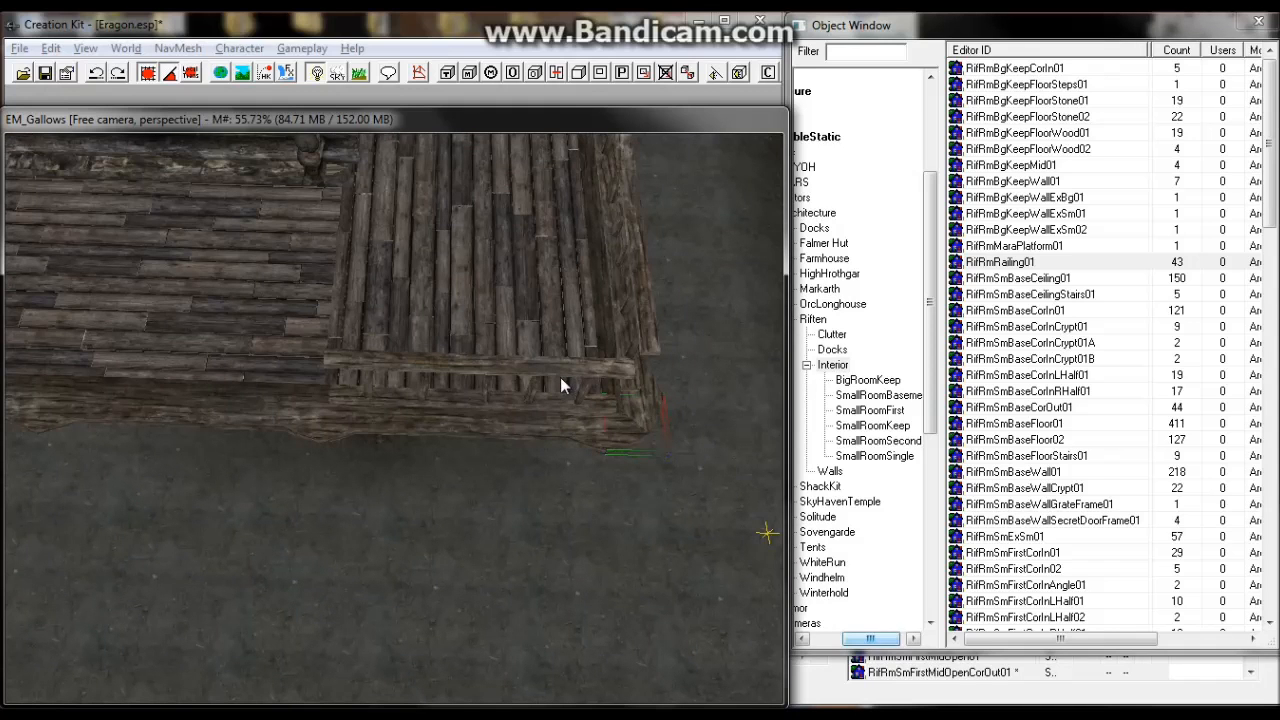
pyautogui.scroll(-3, 561, 377)
pyautogui.click(313, 212)
pyautogui.press('t')
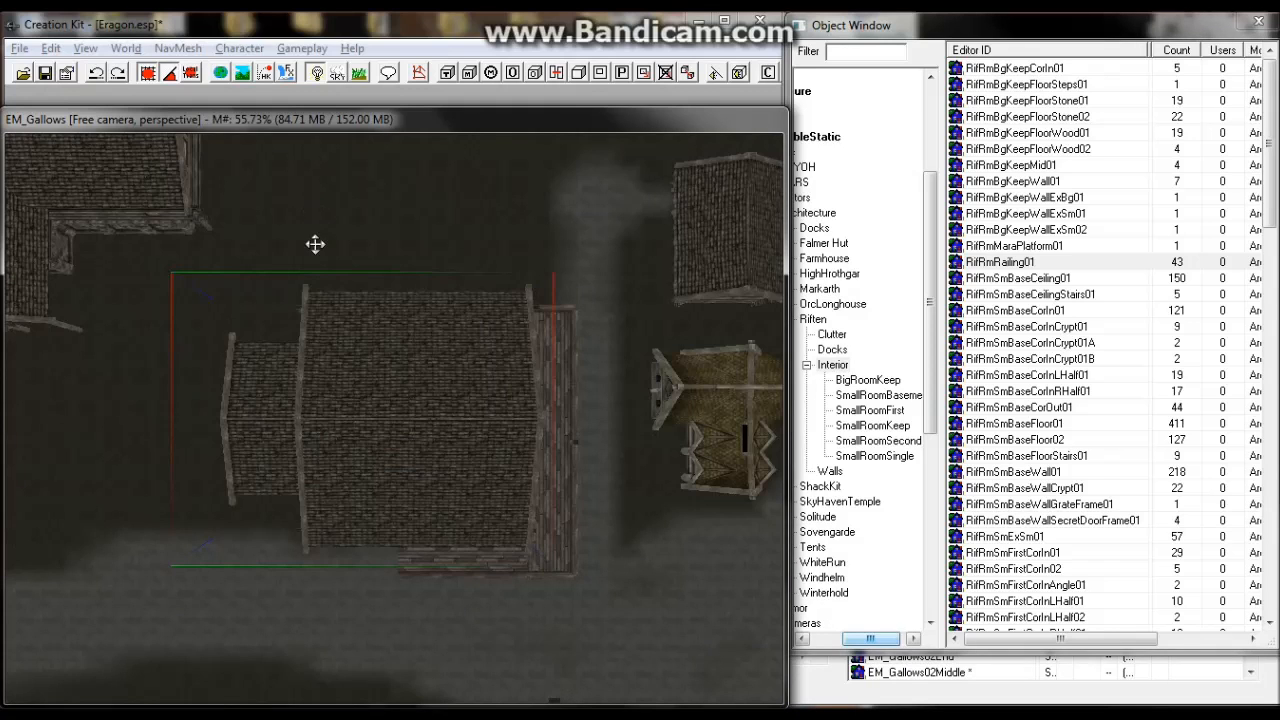
pyautogui.scroll(-1, 340, 320)
pyautogui.moveTo(343, 323); pyautogui.dragTo(315, 282, button='middle')
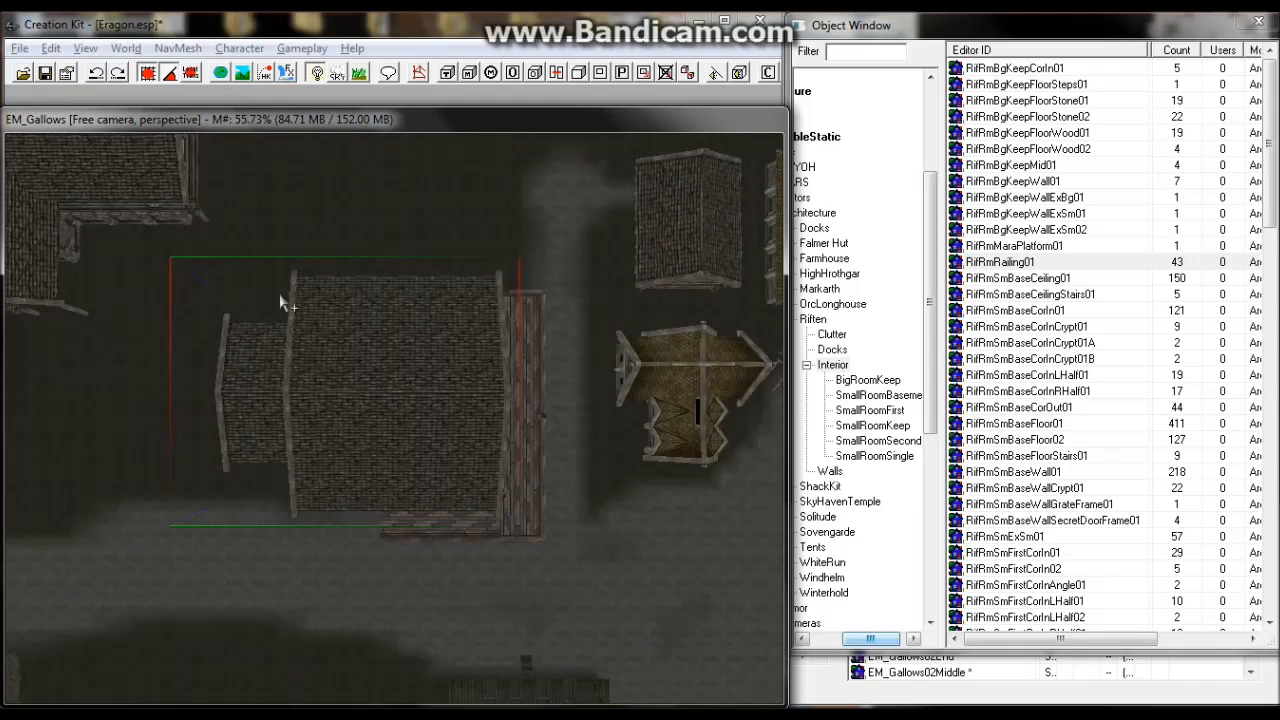
pyautogui.moveTo(590, 243); pyautogui.dragTo(197, 573)
# In top view, move the selected house and porch together straight back, away from the road alongside the porch's short wing.
pyautogui.press('t')
pyautogui.moveTo(271, 486); pyautogui.dragTo(331, 460, button='middle')
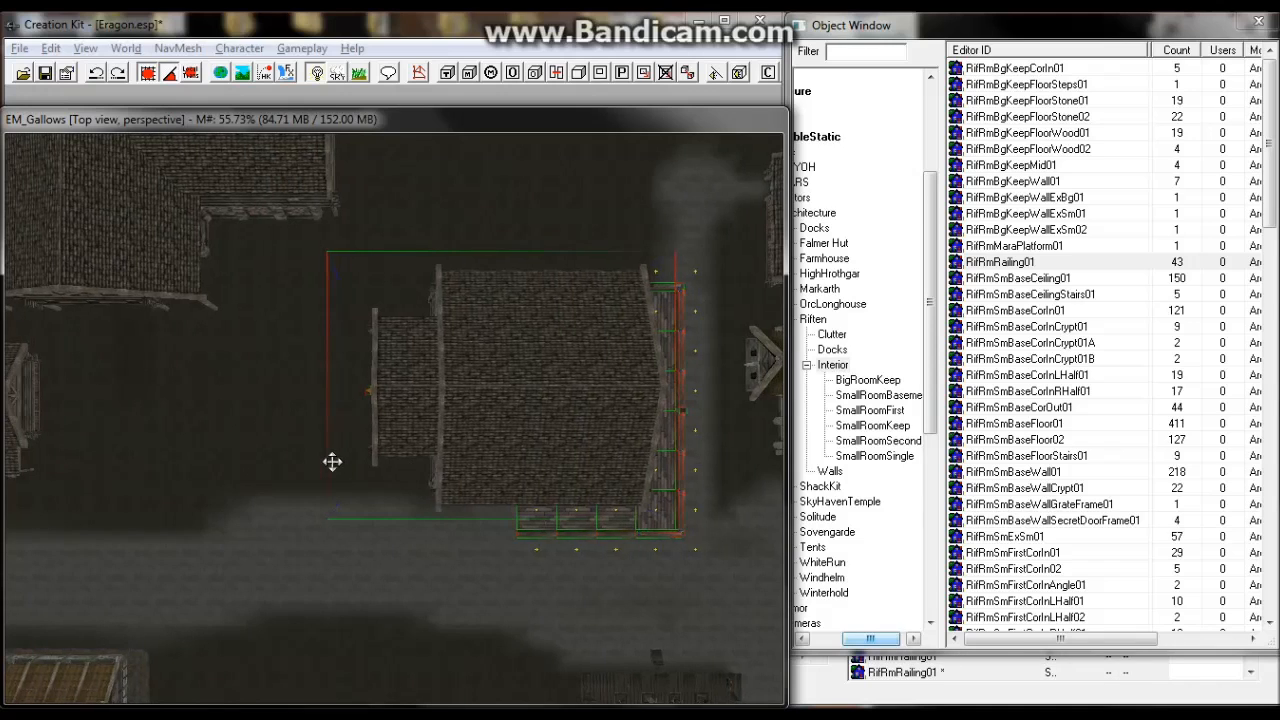
pyautogui.press('t')
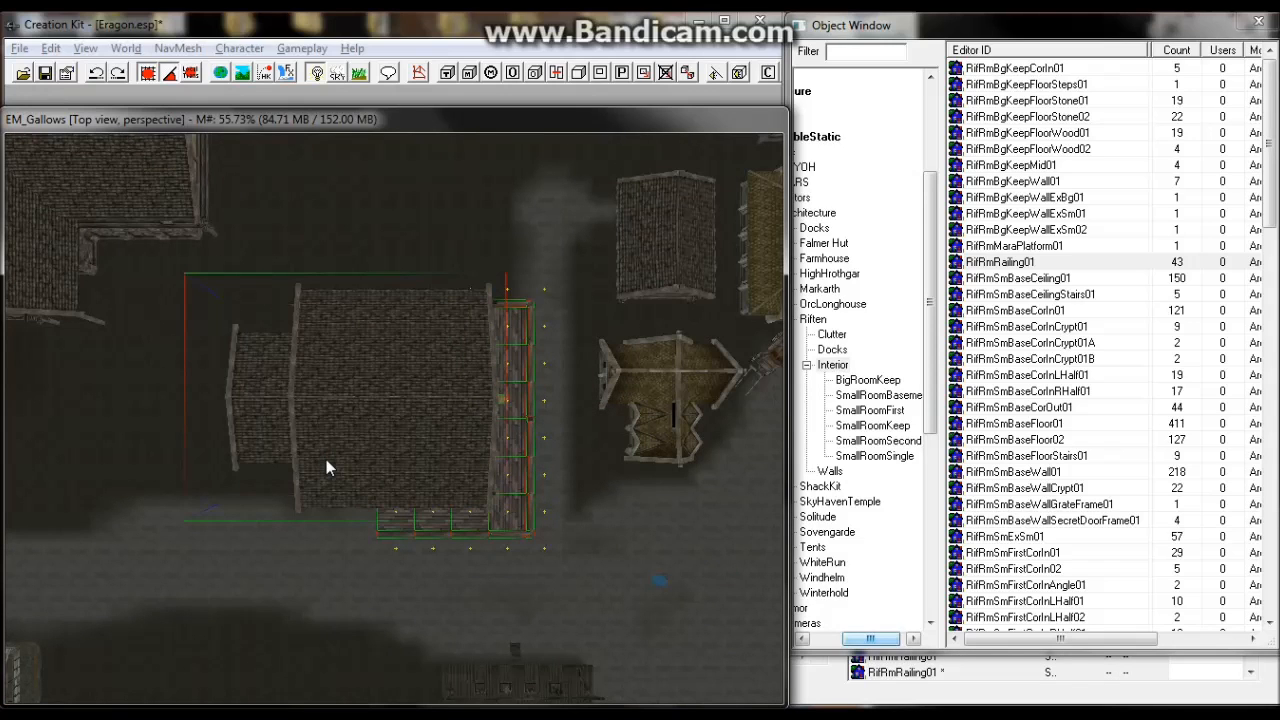
pyautogui.press('e')
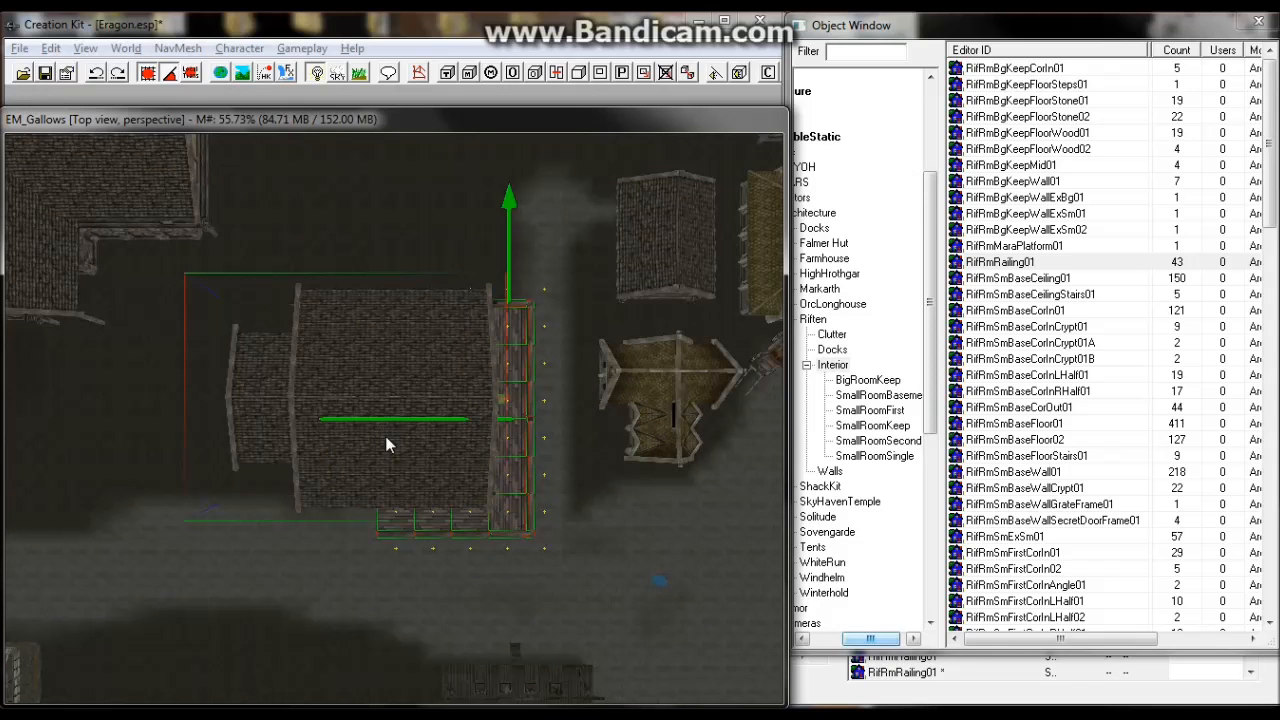
pyautogui.moveTo(387, 440); pyautogui.dragTo(387, 405)
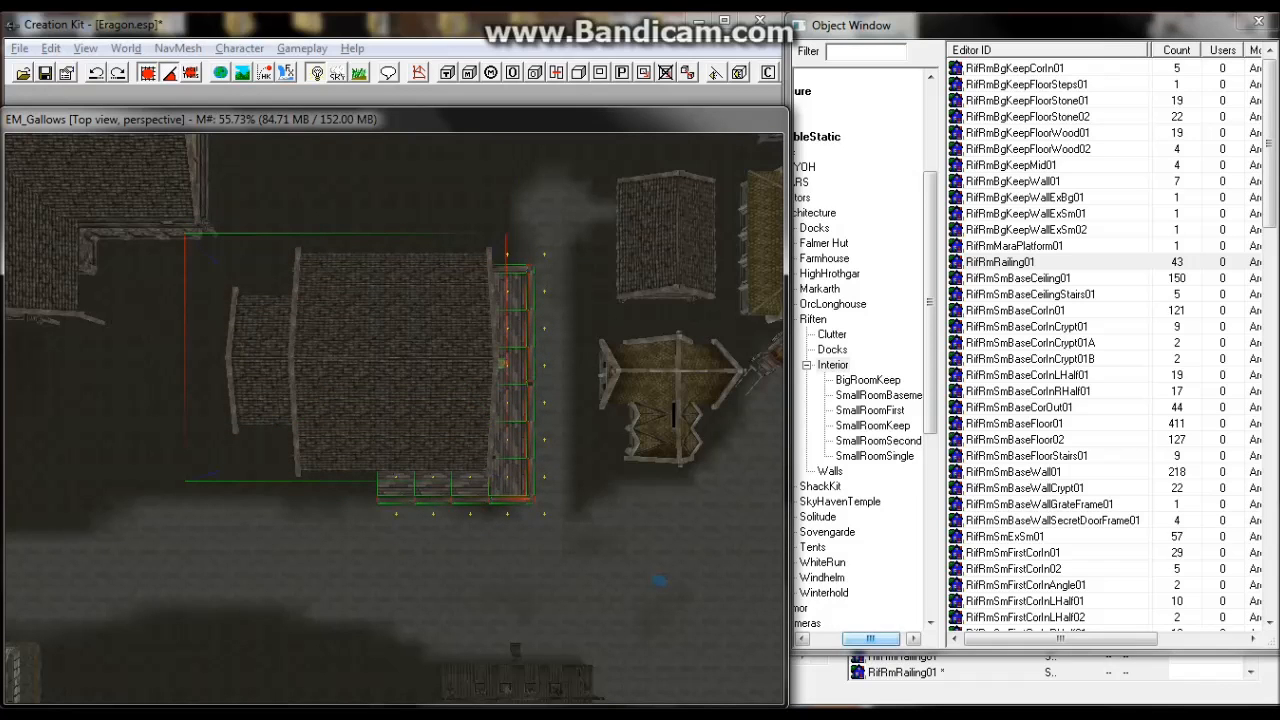
# Move the selected house and porch along the X axis, away from the side road beside the porch's long wing.
pyautogui.press('x')
pyautogui.moveTo(394, 449); pyautogui.dragTo(384, 449)
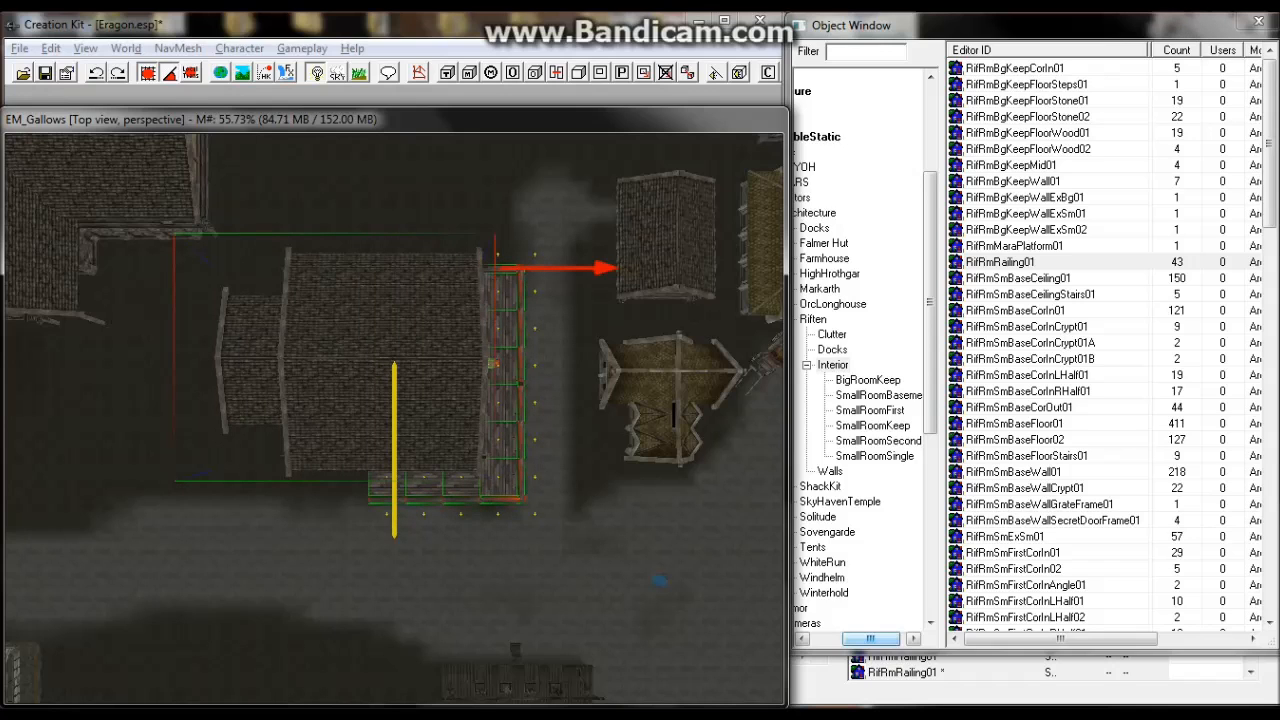
pyautogui.moveTo(377, 374); pyautogui.dragTo(369, 374)
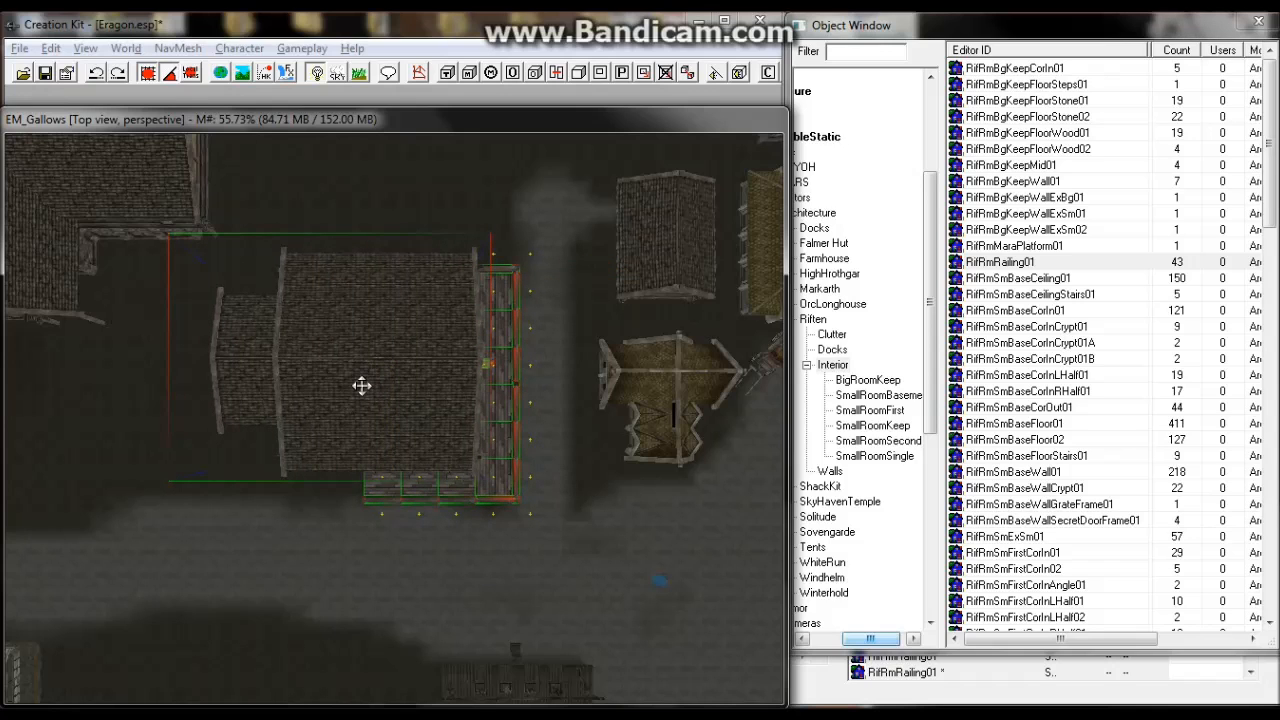
pyautogui.moveTo(360, 383); pyautogui.dragTo(280, 380, button='middle')
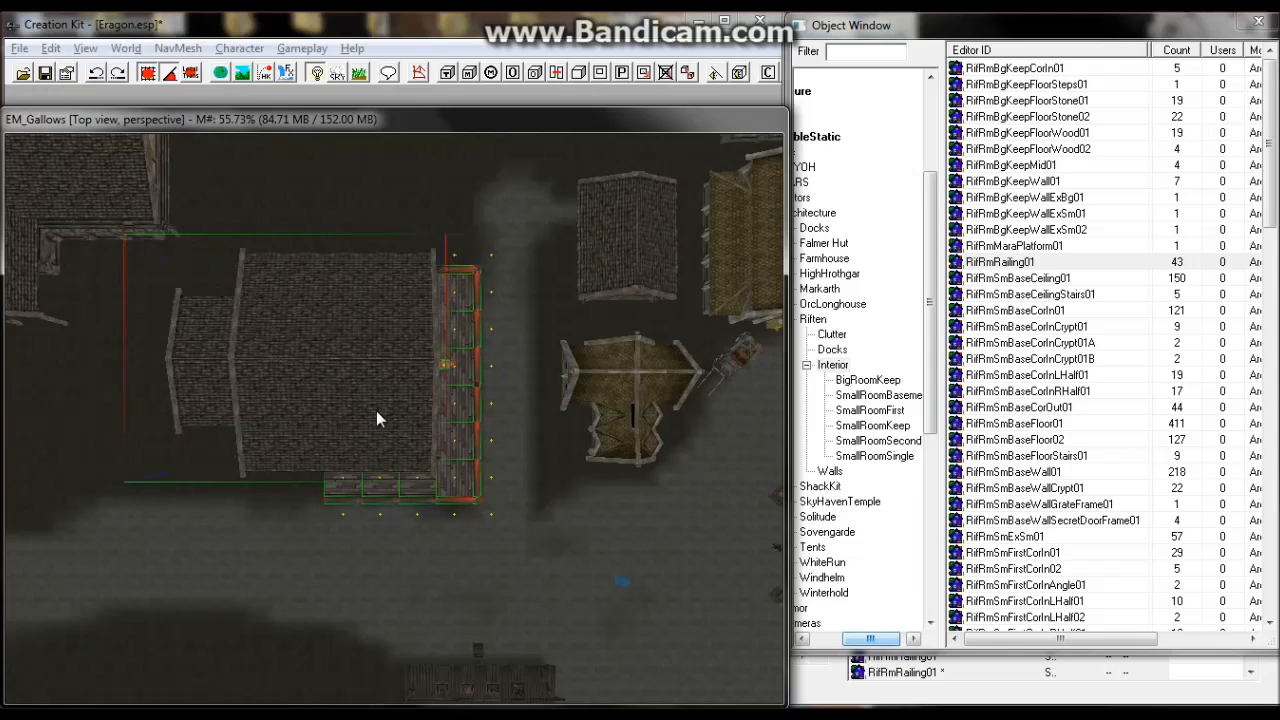
pyautogui.scroll(5, 376, 410)
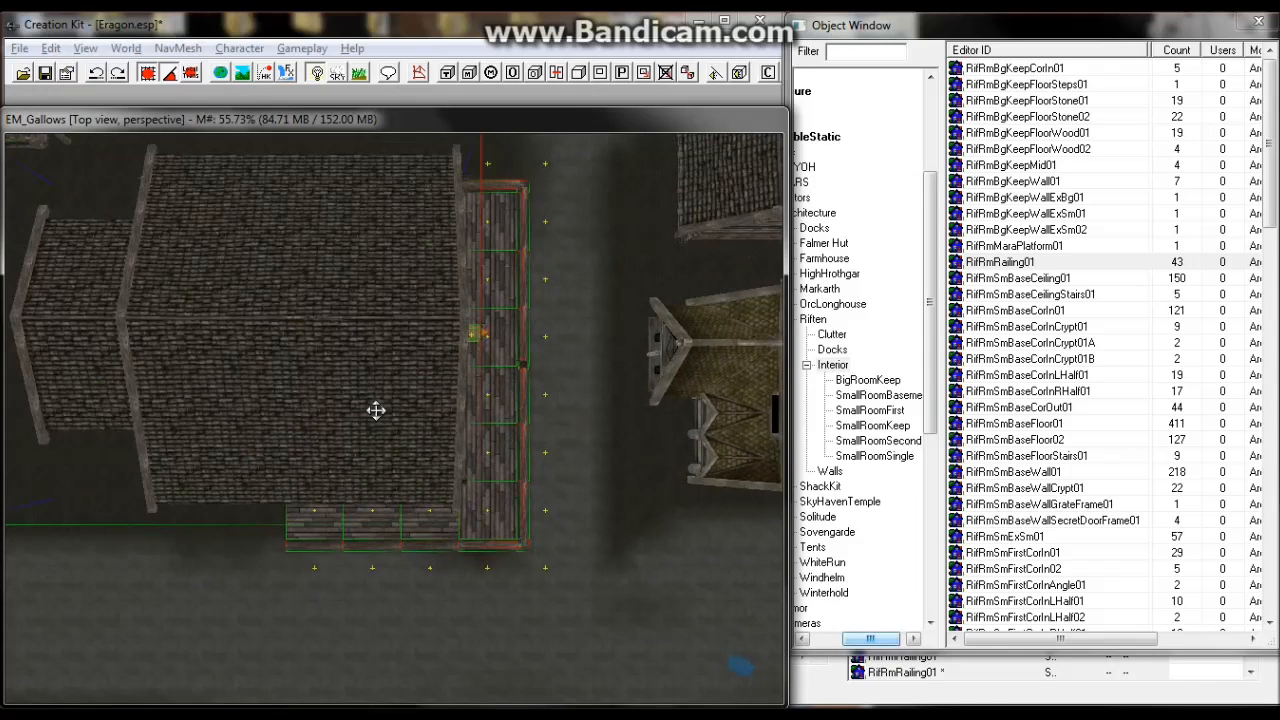
pyautogui.moveTo(384, 431); pyautogui.dragTo(156, 436, button='middle')
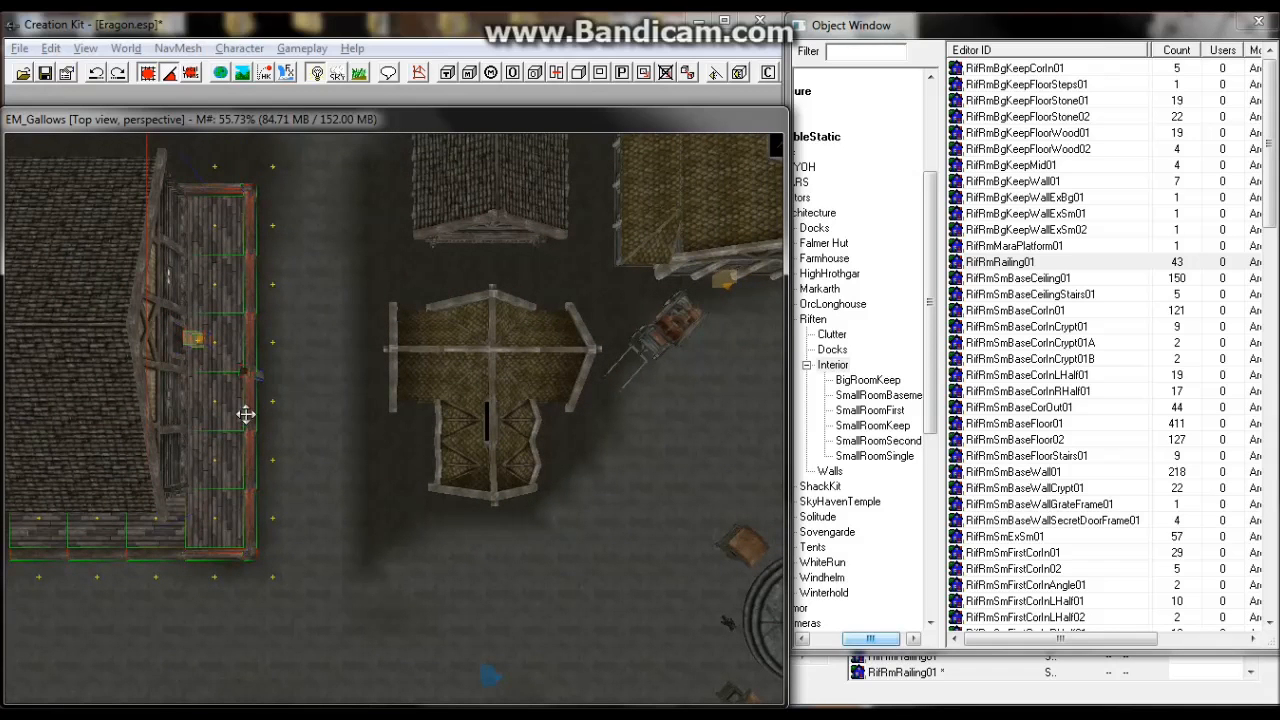
pyautogui.scroll(2, 244, 410)
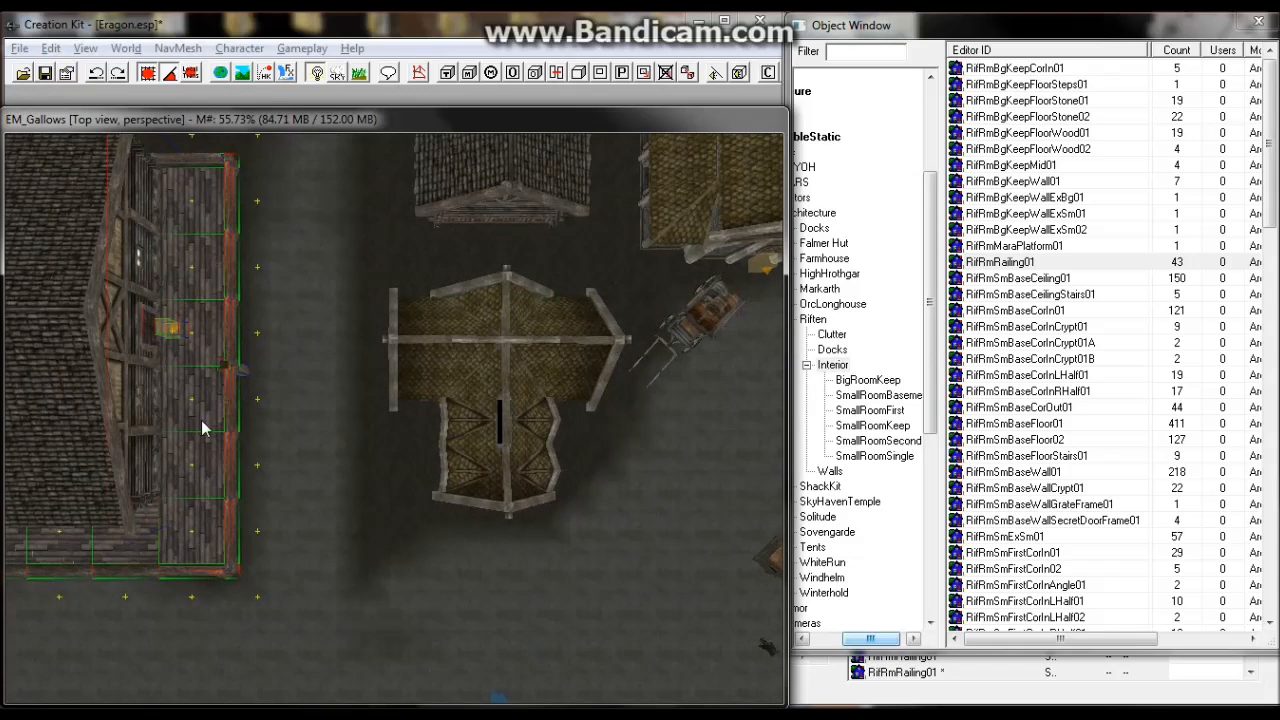
# Duplicate the porch's outer corner beam with its adjoining straight beam and move the copies to the open end of the short wing.
pyautogui.scroll(5, 349, 374)
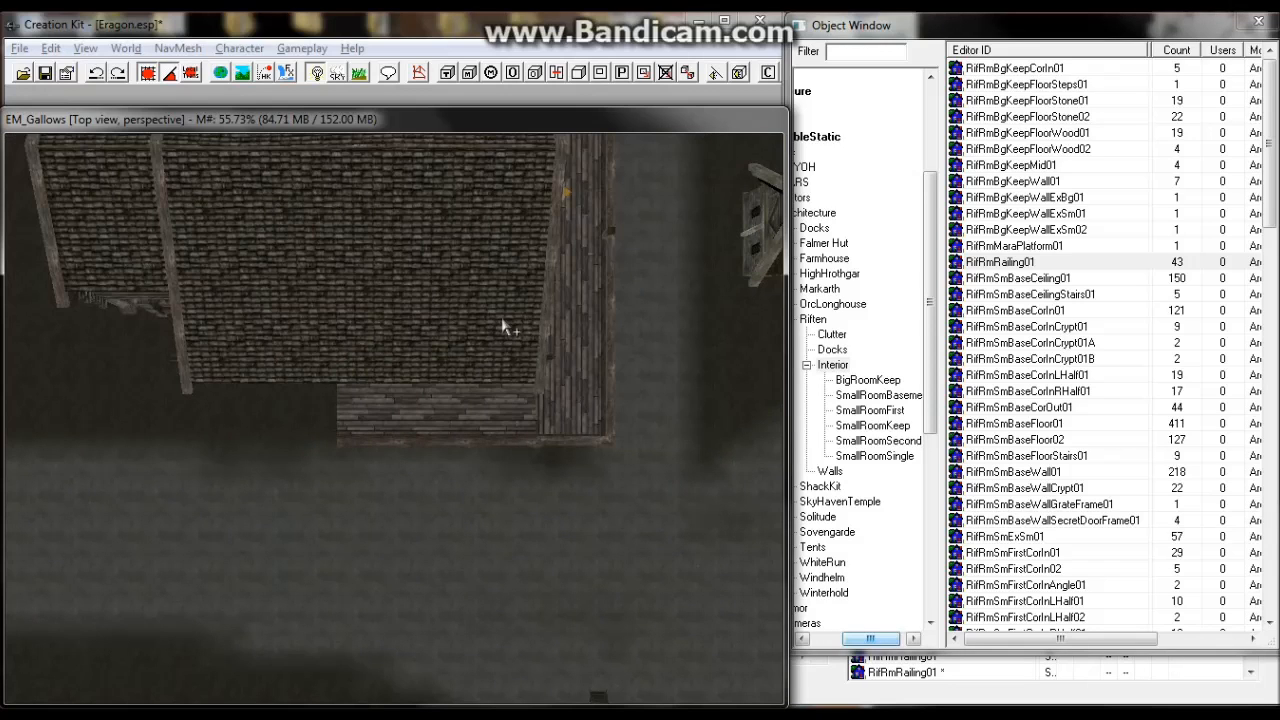
pyautogui.scroll(1, 351, 440)
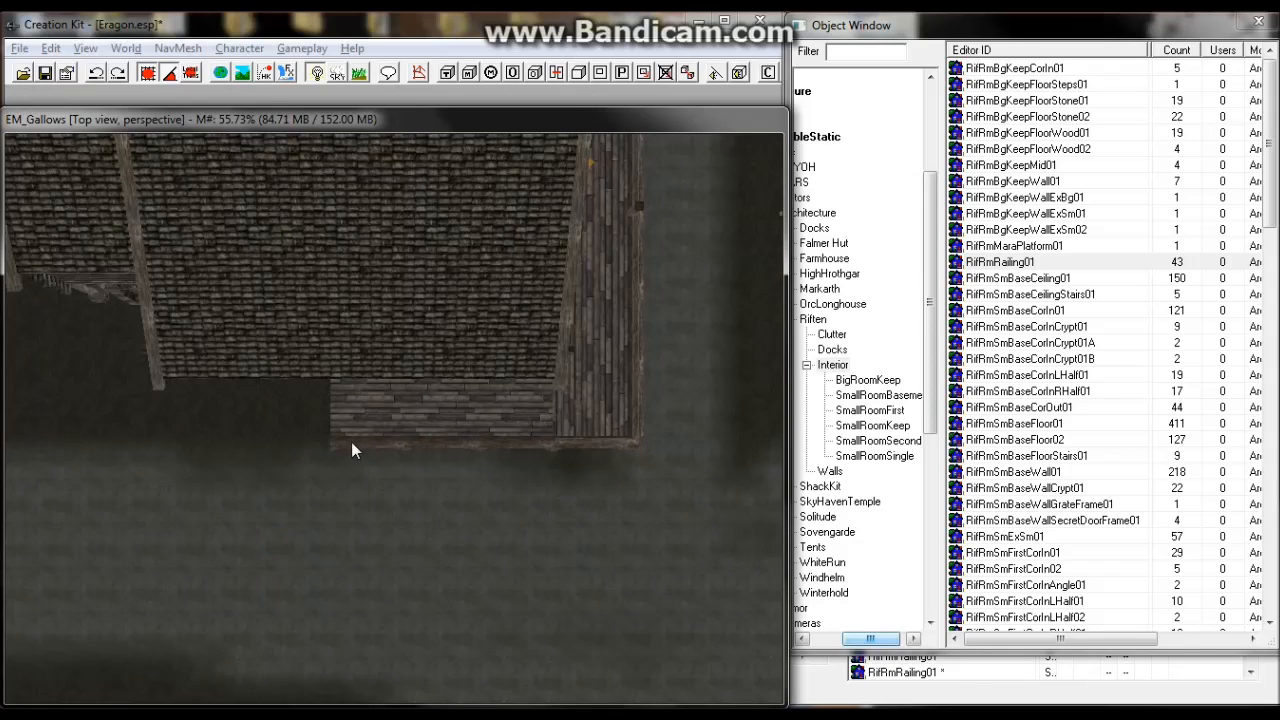
pyautogui.scroll(2, 351, 445)
pyautogui.click(349, 443)
pyautogui.scroll(2, 350, 444)
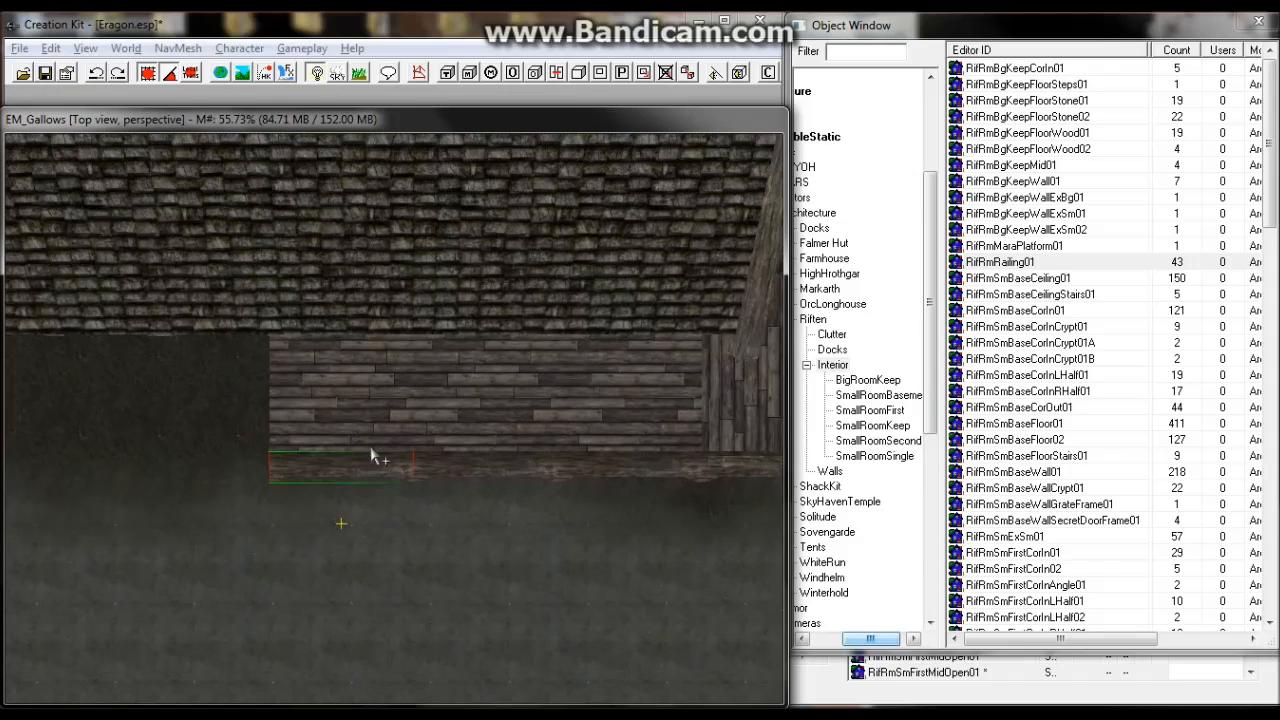
pyautogui.moveTo(698, 477); pyautogui.dragTo(663, 491, button='middle')
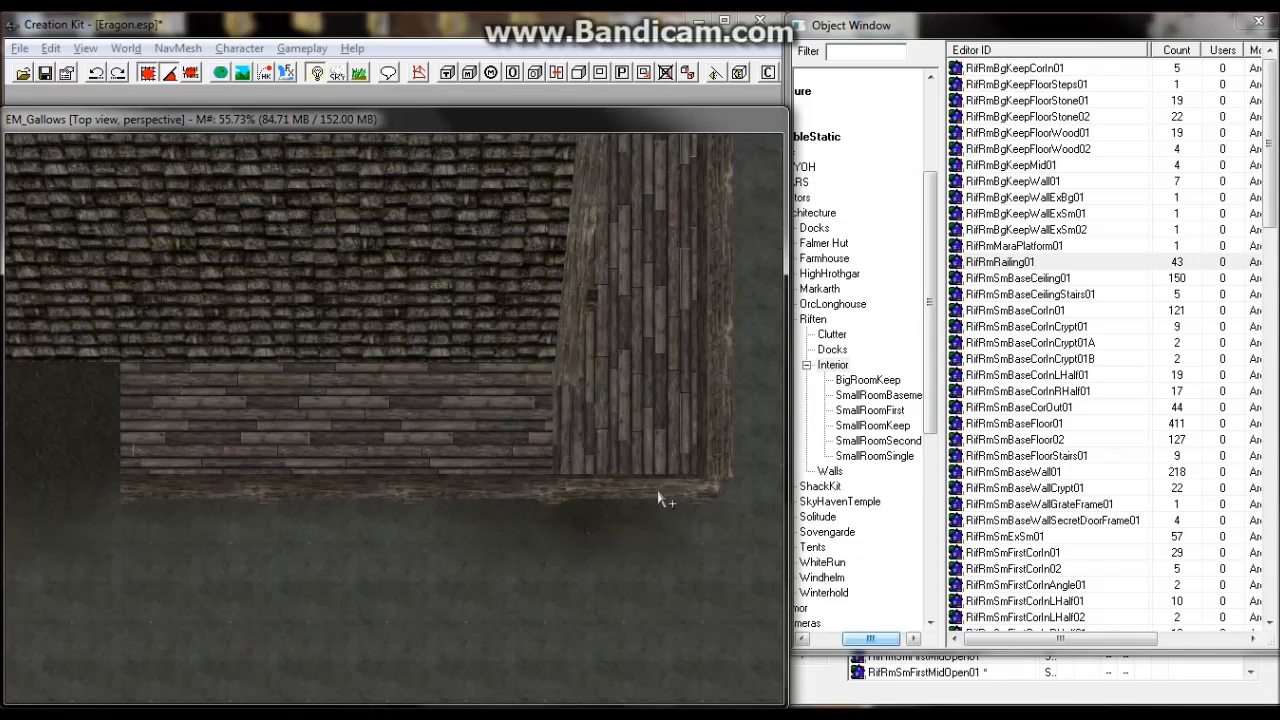
pyautogui.click(710, 491)
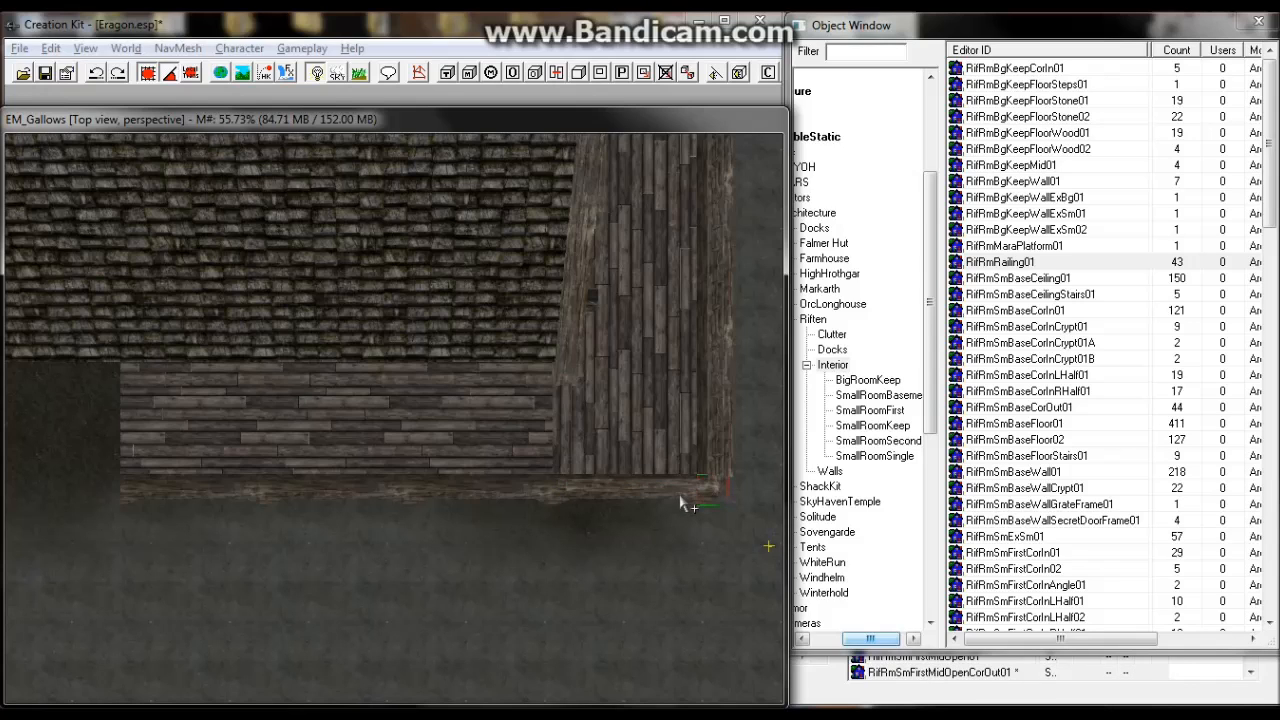
pyautogui.click(680, 495)
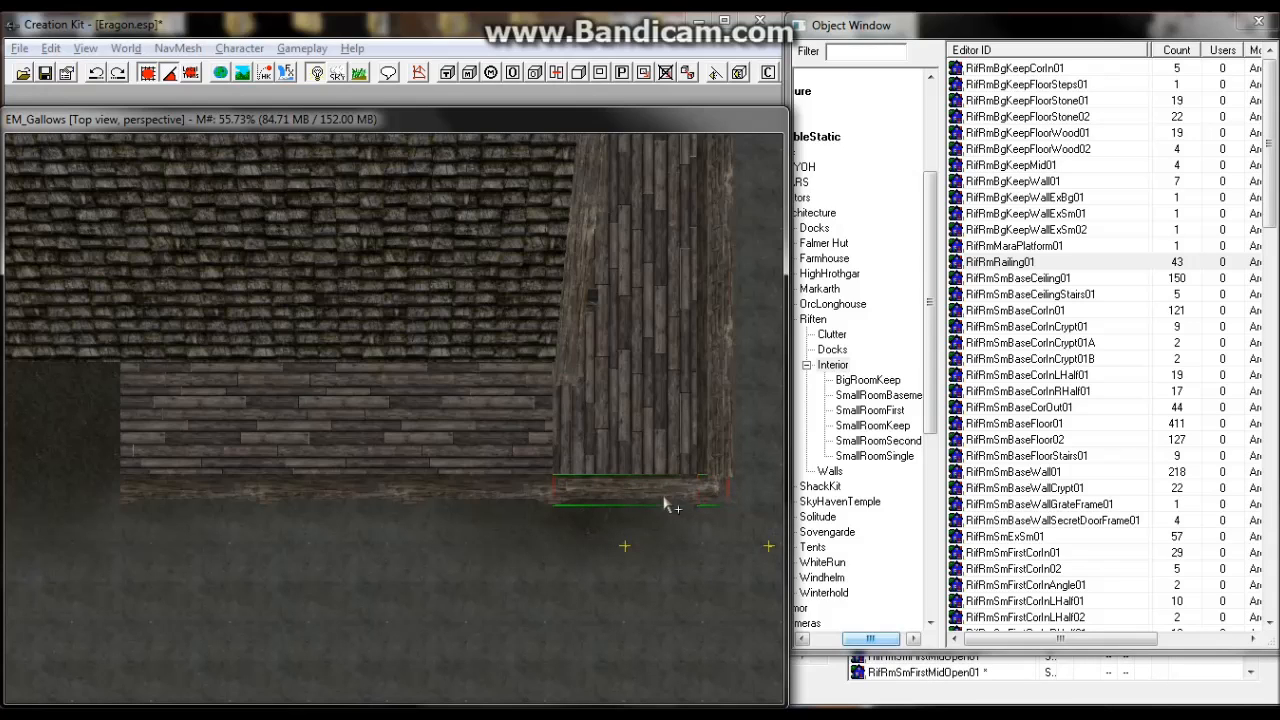
pyautogui.hotkey('ctrl', 'd')
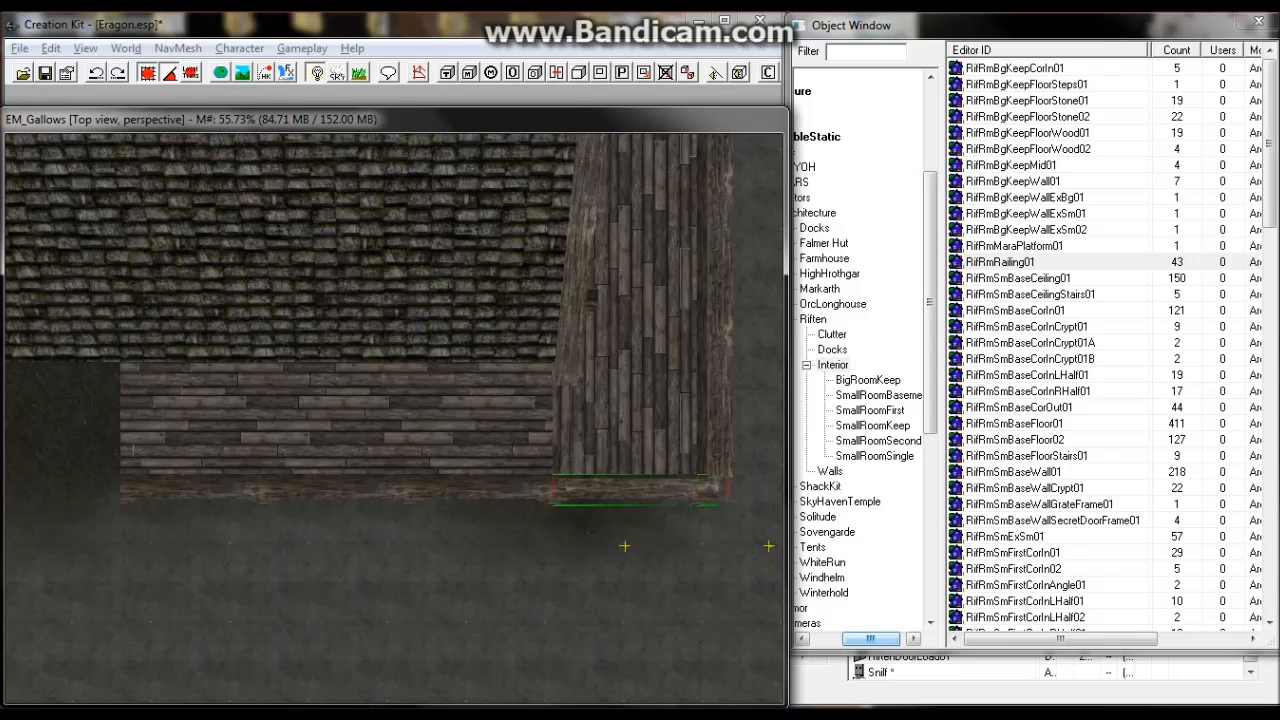
pyautogui.moveTo(699, 503); pyautogui.dragTo(616, 509)
# Rotate the copied corner and straight beams a quarter turn and align them with the floor edge at the short wing's open end.
pyautogui.scroll(5, 543, 486)
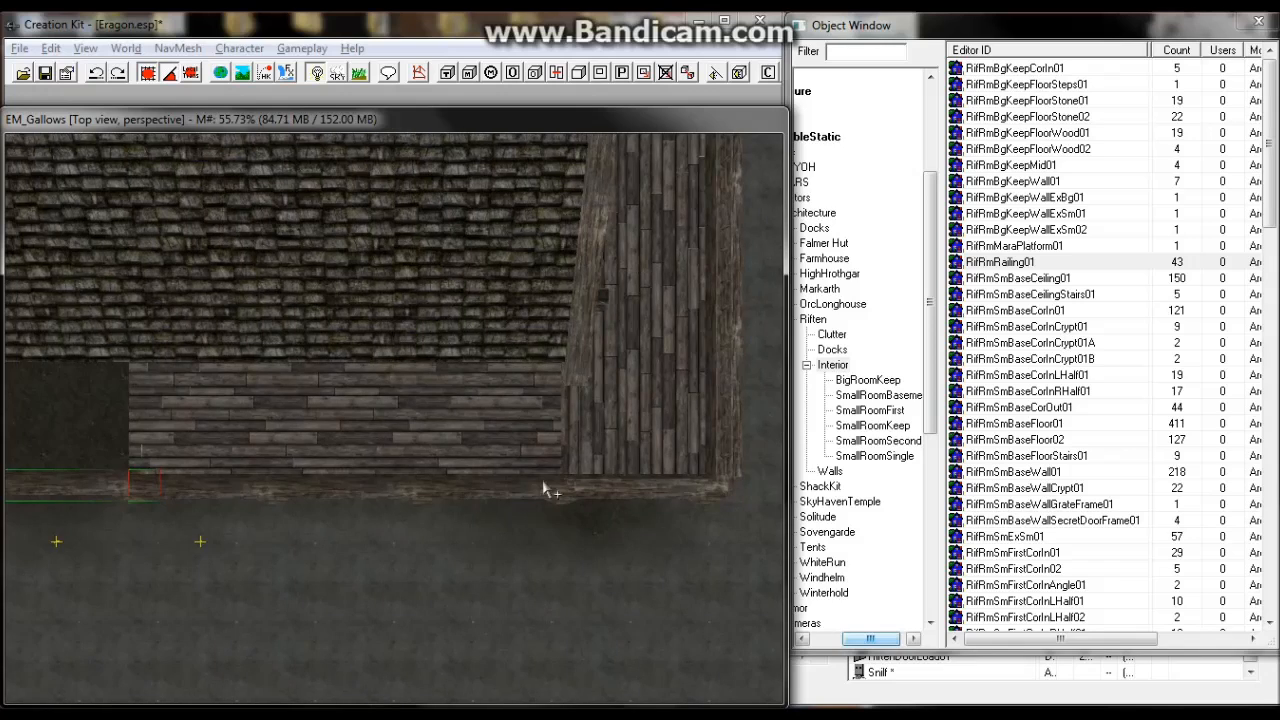
pyautogui.scroll(1, 540, 493)
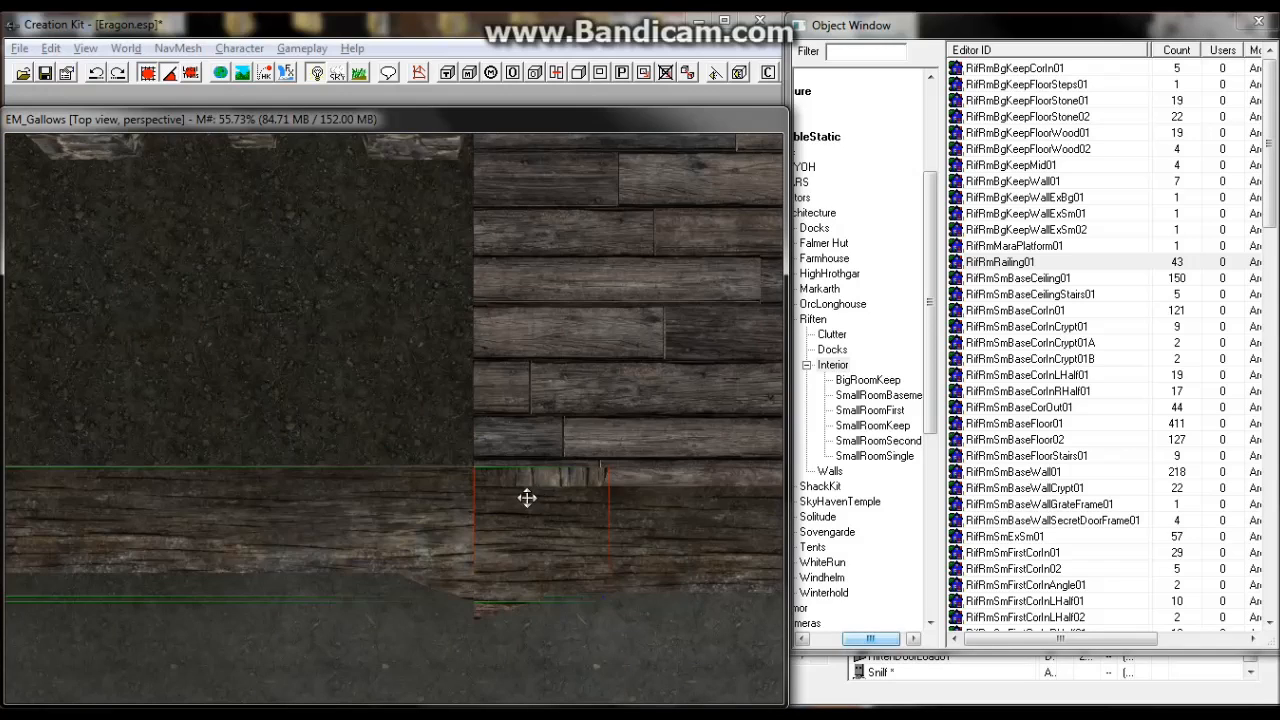
pyautogui.scroll(-3, 520, 506)
pyautogui.moveTo(490, 482); pyautogui.dragTo(514, 466, button='right')
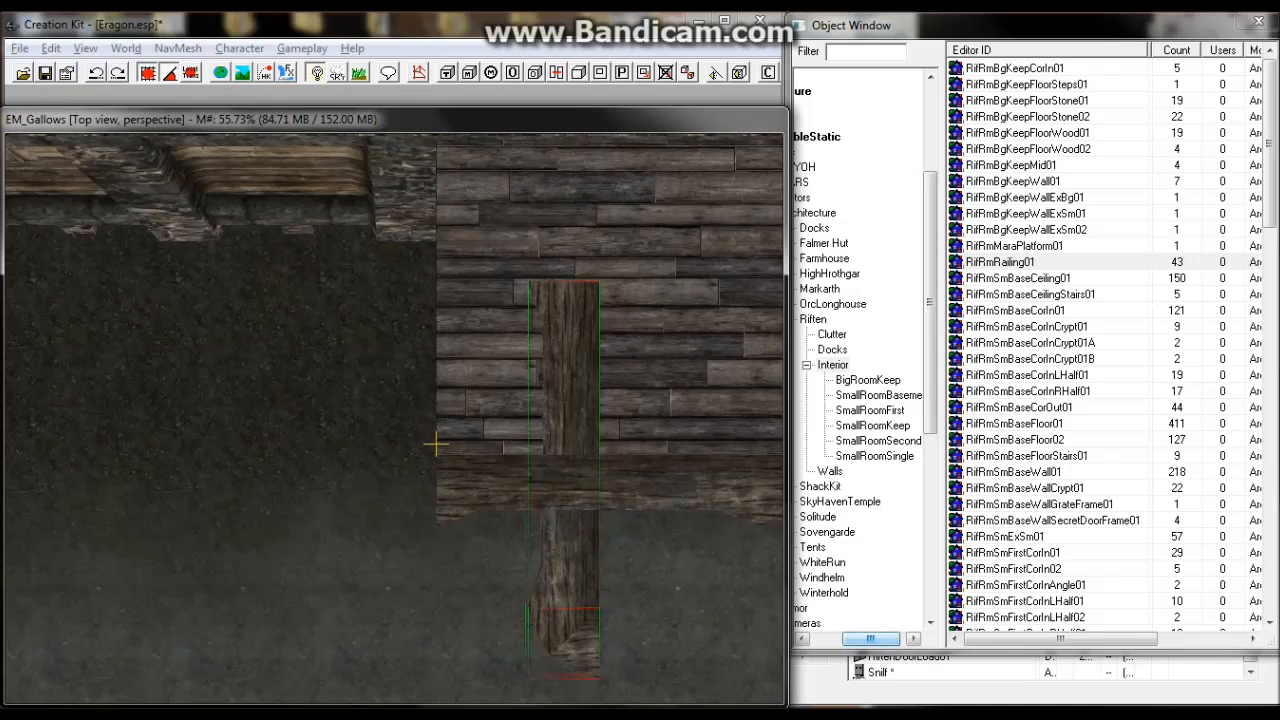
pyautogui.moveTo(568, 435); pyautogui.dragTo(430, 314)
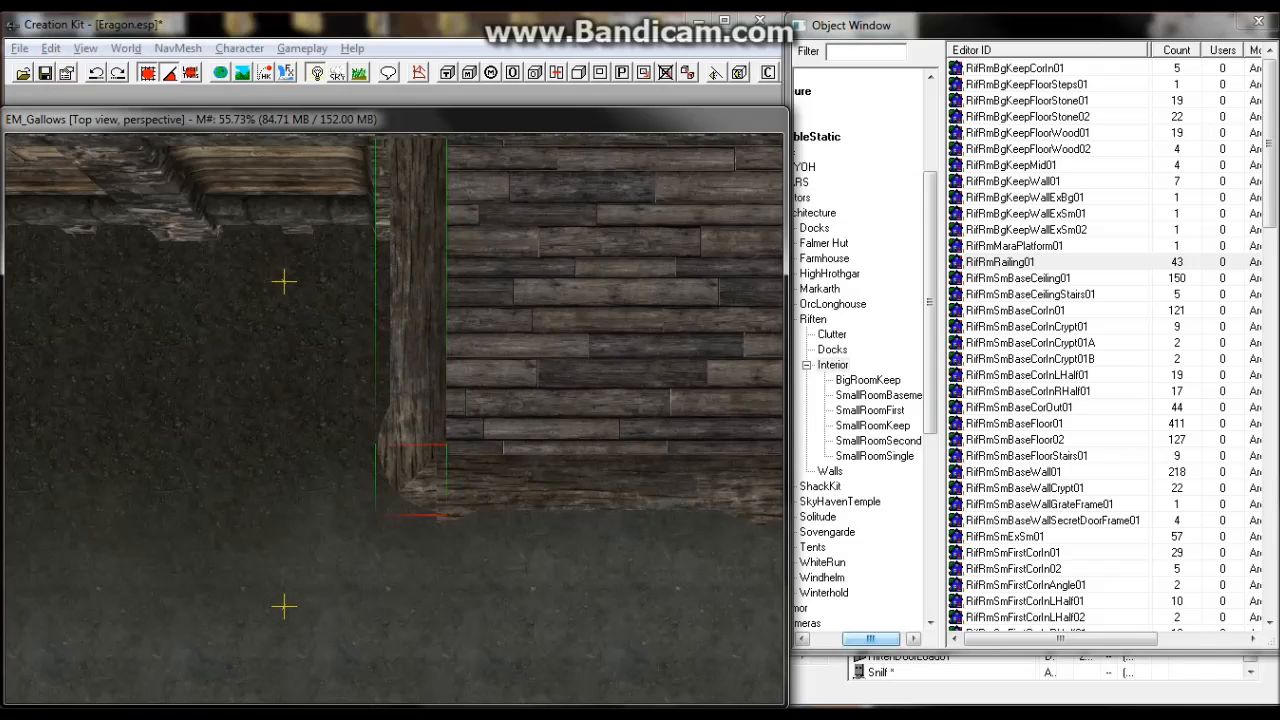
pyautogui.press('Left')
pyautogui.press('Down')
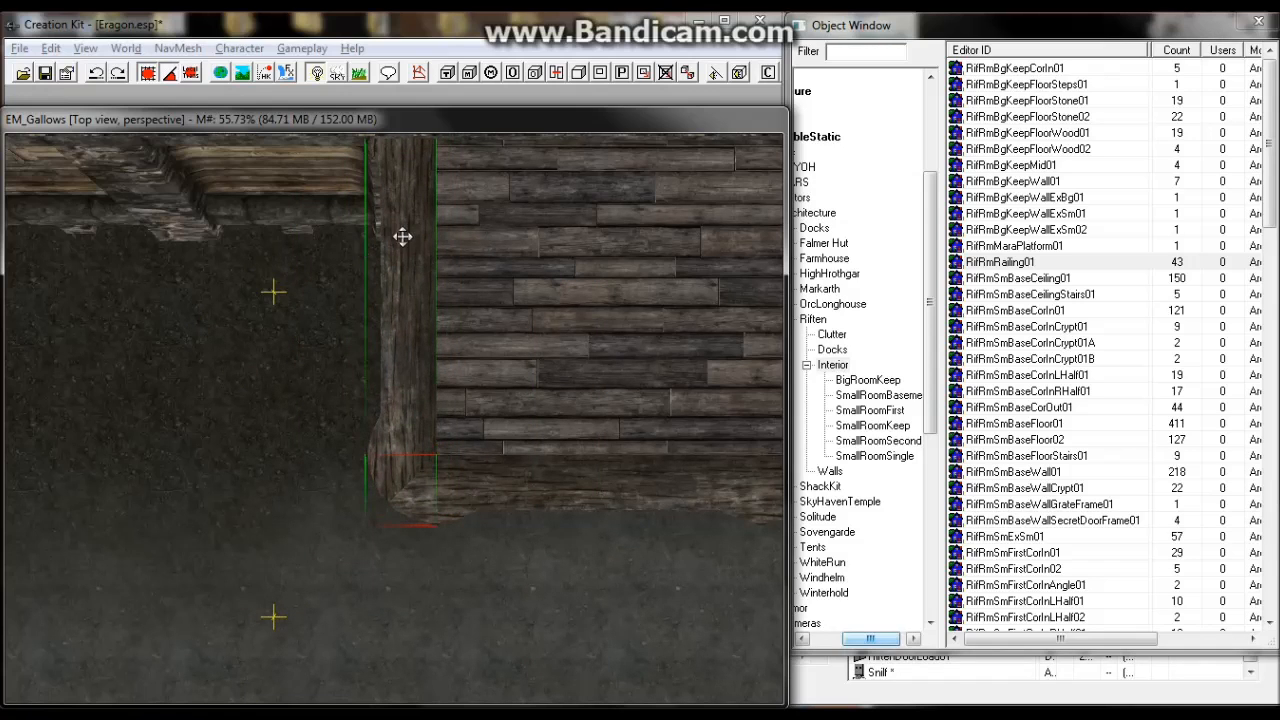
# Check the new end beam from an angled view and select the railing beside the porch's outer corner.
pyautogui.moveTo(402, 246); pyautogui.dragTo(315, 215, button='middle')
pyautogui.click(329, 269)
pyautogui.press('shift')
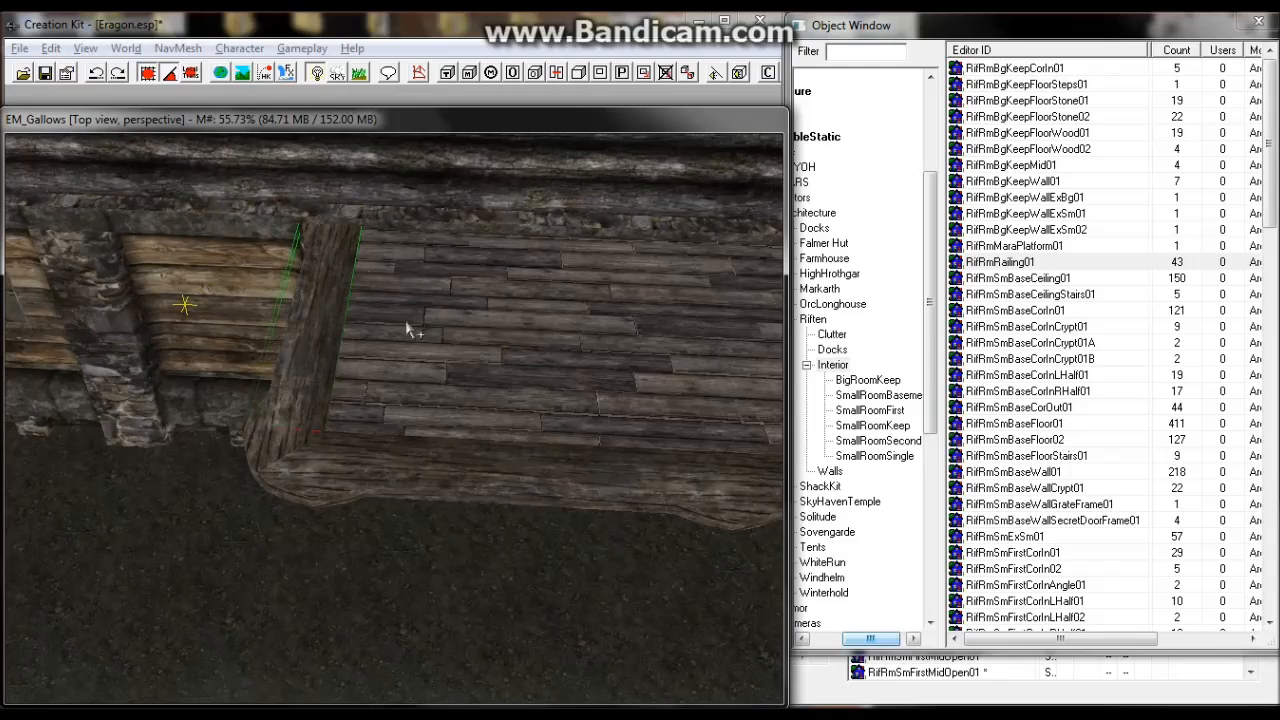
pyautogui.scroll(-2, 446, 374)
pyautogui.scroll(-2, 406, 353)
pyautogui.moveTo(371, 343); pyautogui.dragTo(328, 250, button='middle')
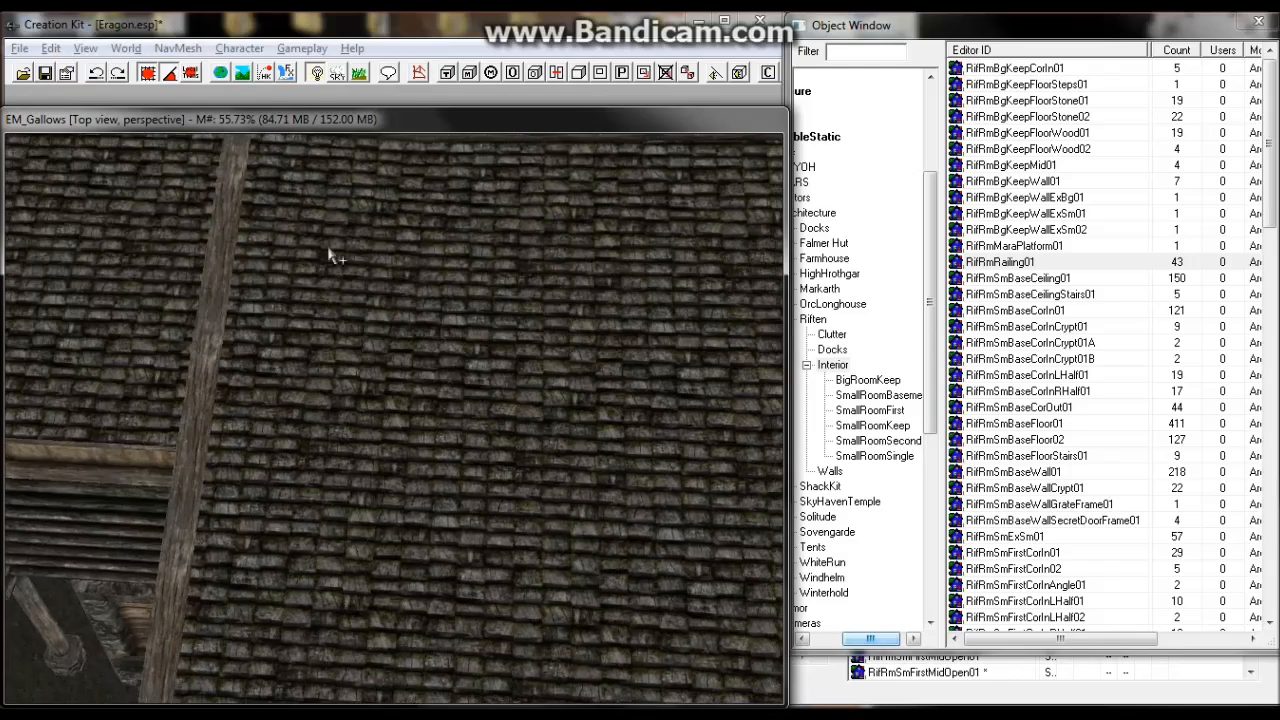
pyautogui.scroll(5, 300, 230)
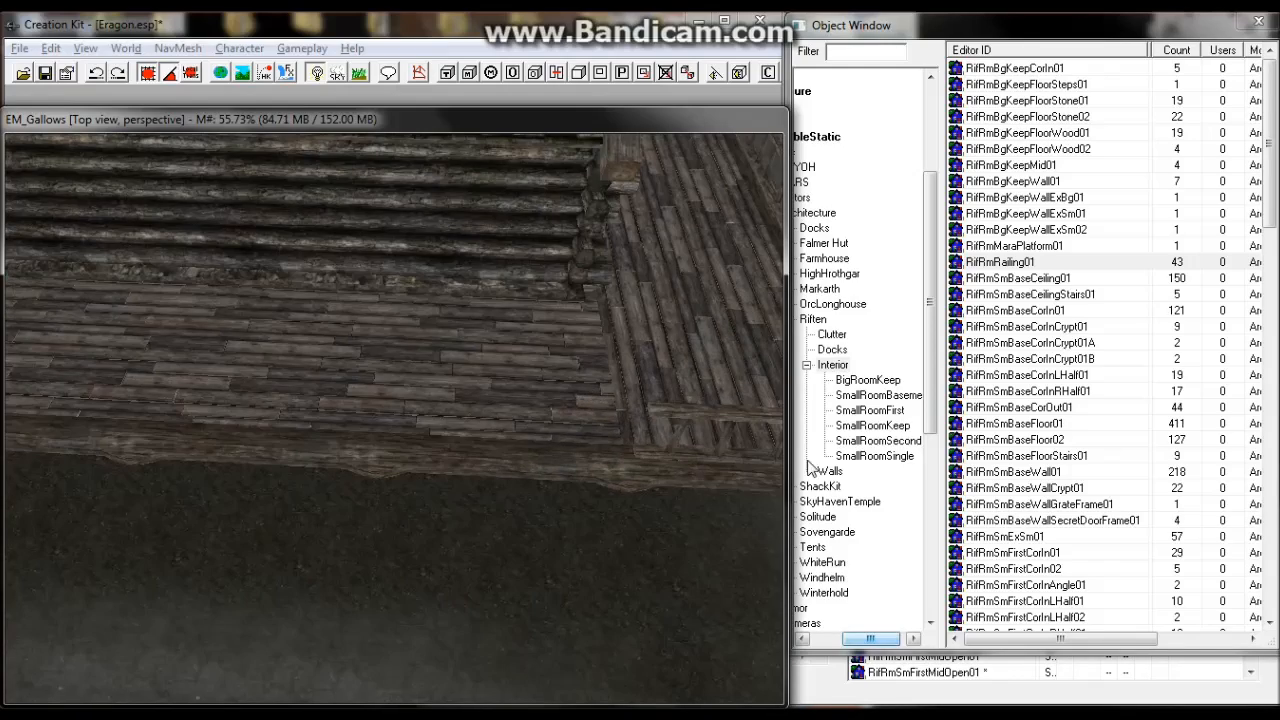
pyautogui.click(713, 416)
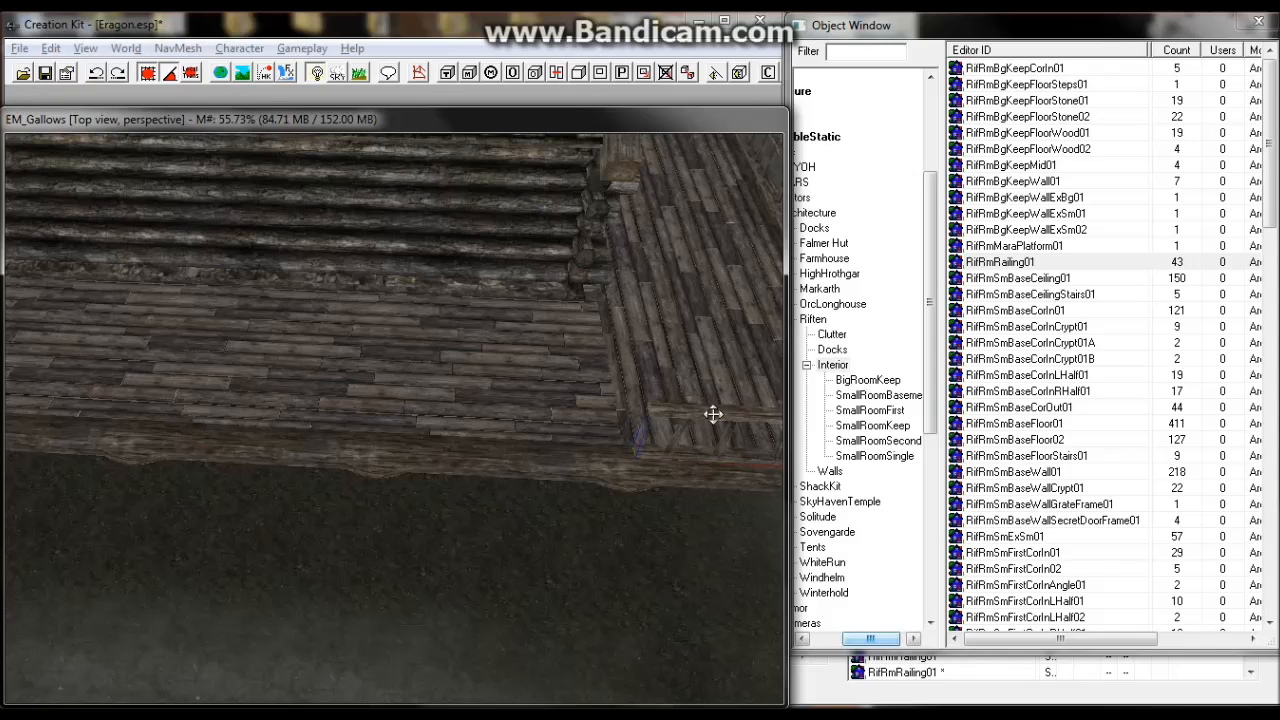
# Place a duplicate of the railing segment end to end with the original along the deck's front edge.
pyautogui.click(713, 414)
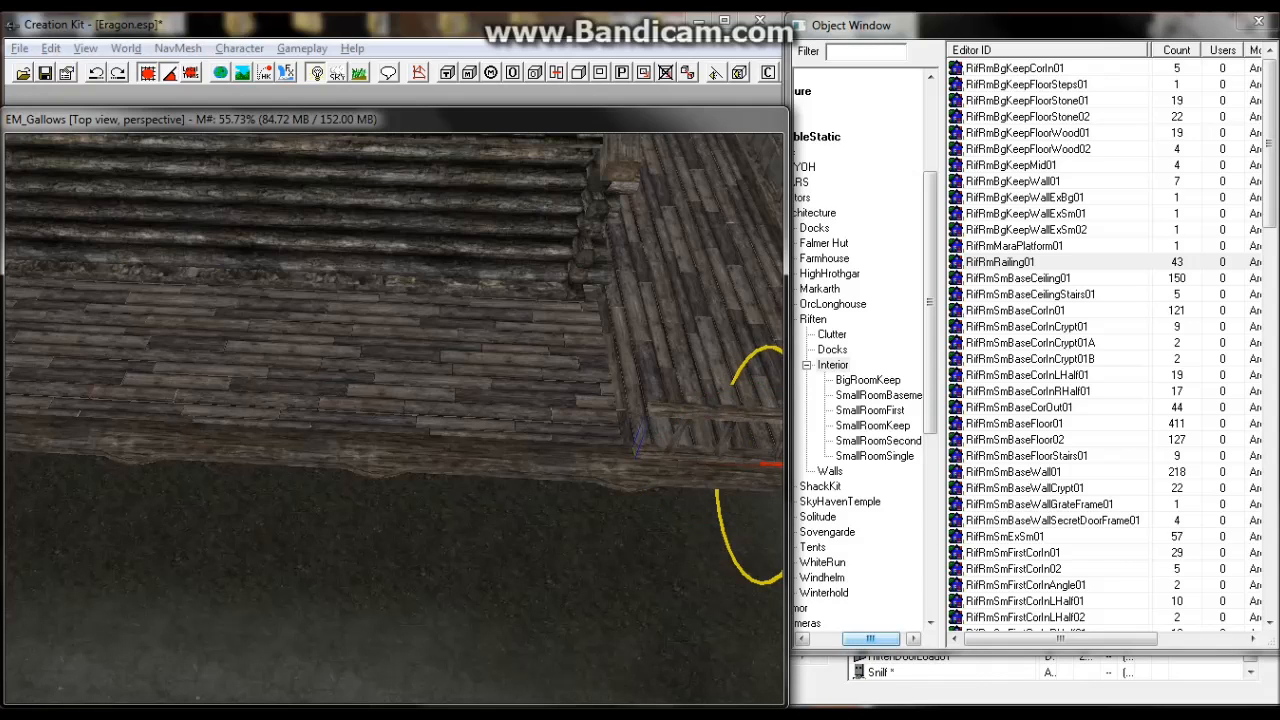
pyautogui.moveTo(713, 416); pyautogui.dragTo(459, 404)
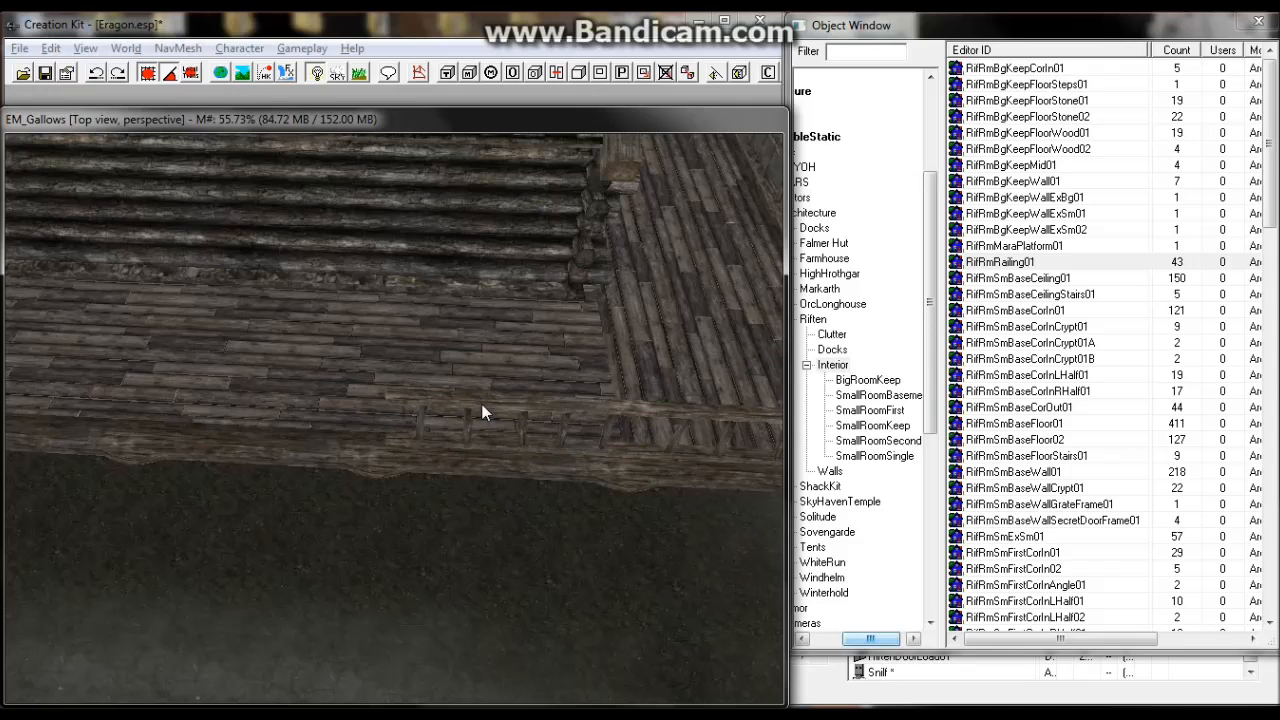
pyautogui.click(482, 405)
pyautogui.scroll(3, 482, 405)
pyautogui.press('x')
pyautogui.moveTo(486, 397); pyautogui.dragTo(154, 366)
pyautogui.hotkey('ctrl', 'z')
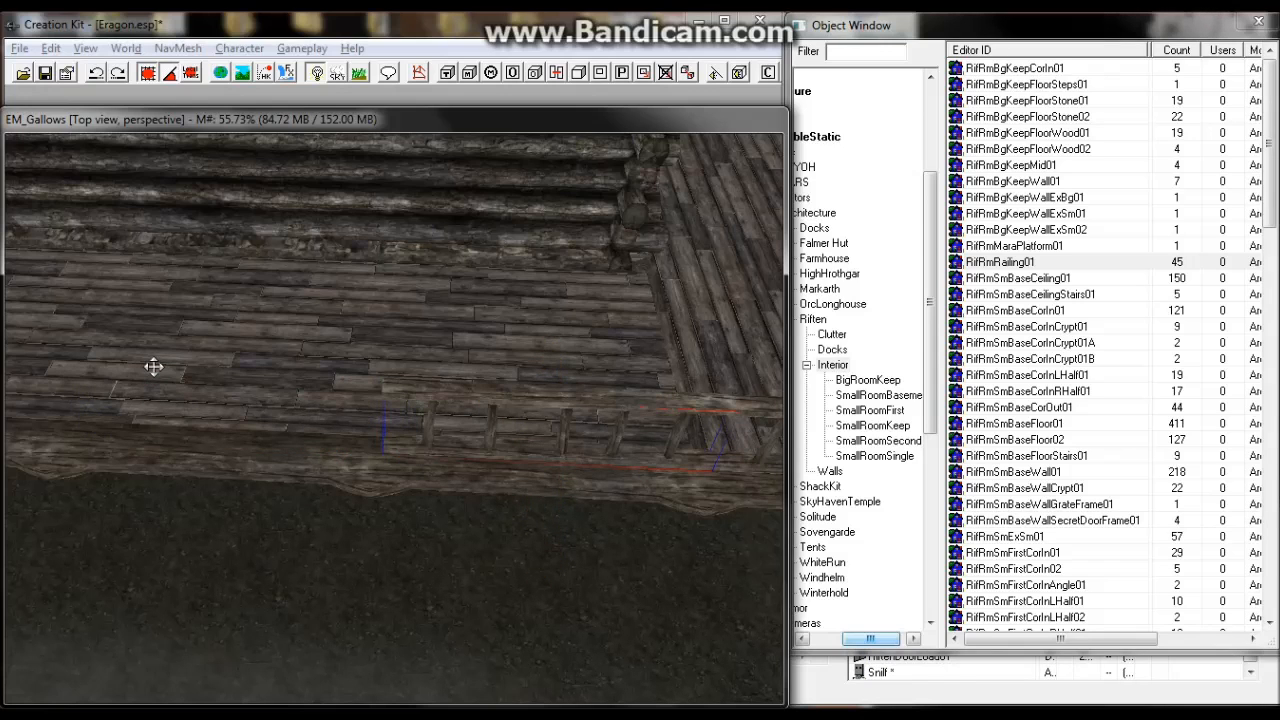
# Duplicate the railing segment again and move the copy along the X axis until it meets the previous segment's free end.
pyautogui.hotkey('ctrl', 'd')
pyautogui.press('x')
pyautogui.moveTo(459, 394); pyautogui.dragTo(319, 386)
pyautogui.moveTo(480, 420); pyautogui.dragTo(296, 420)
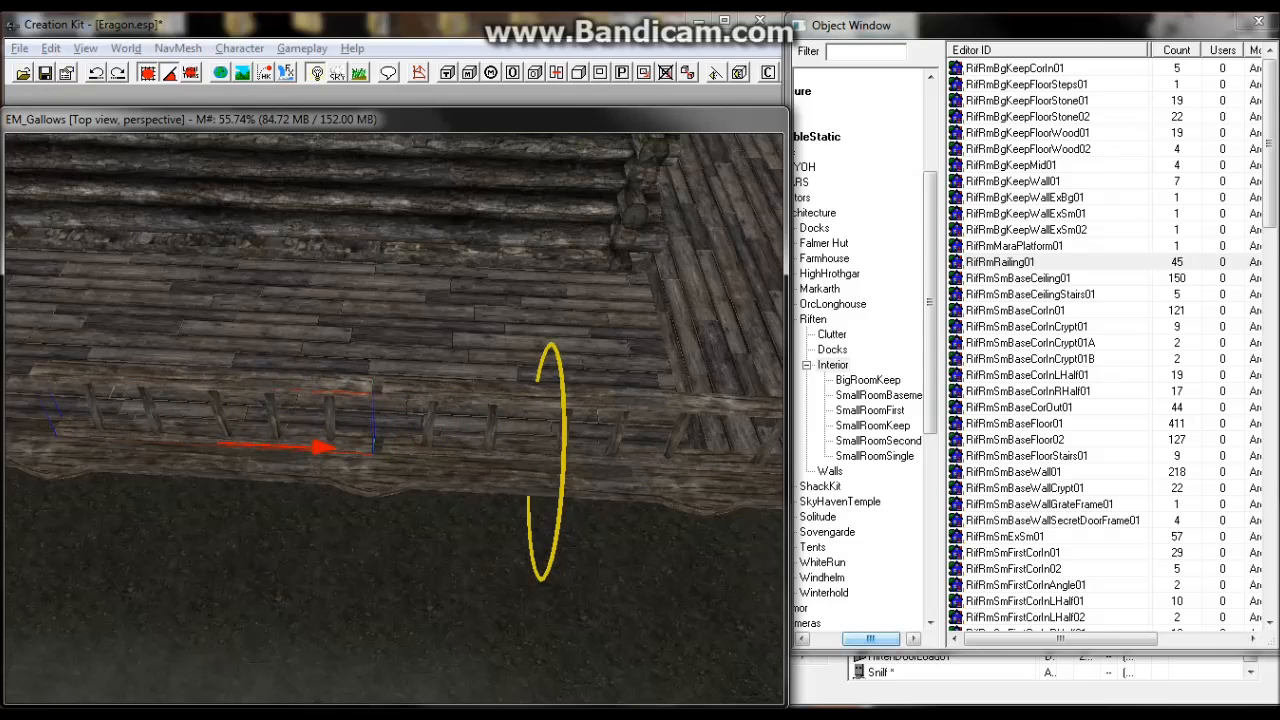
pyautogui.moveTo(93, 350); pyautogui.dragTo(101, 351)
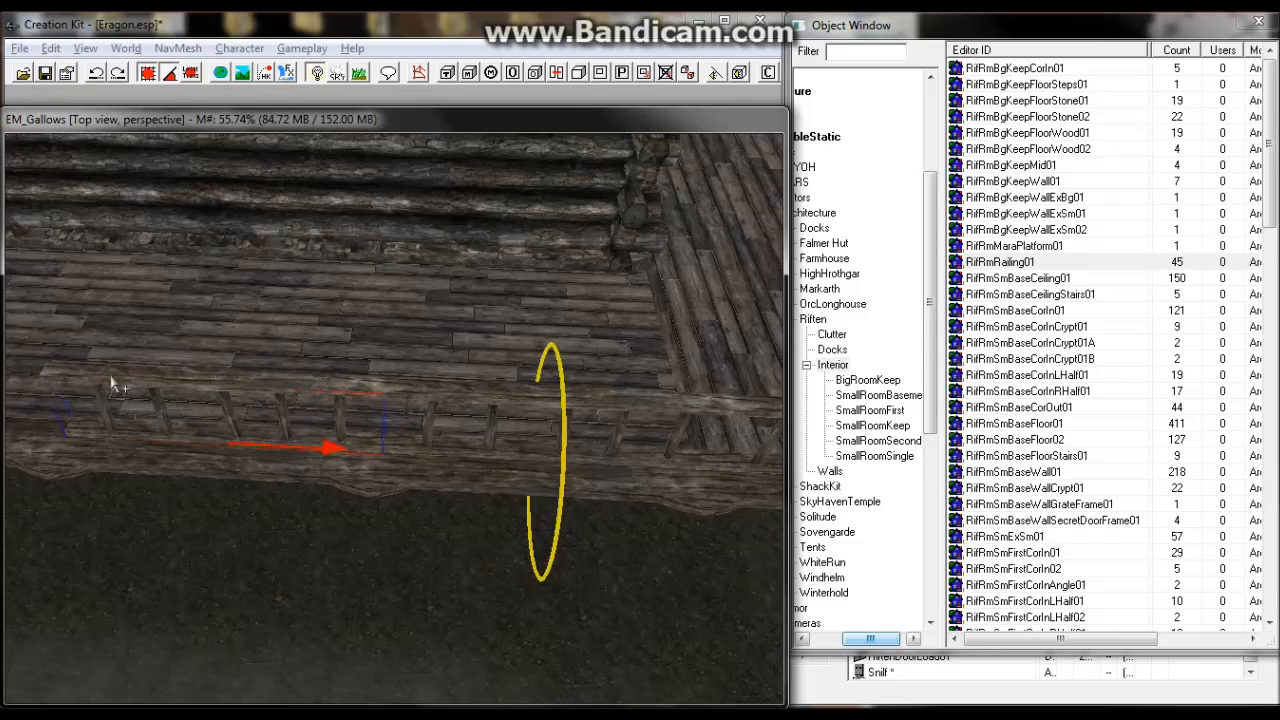
# Duplicate the last railing segment and slide the copy along the front edge to fill the gap up to the deck's corner beam.
pyautogui.moveTo(112, 378); pyautogui.dragTo(172, 368, button='middle')
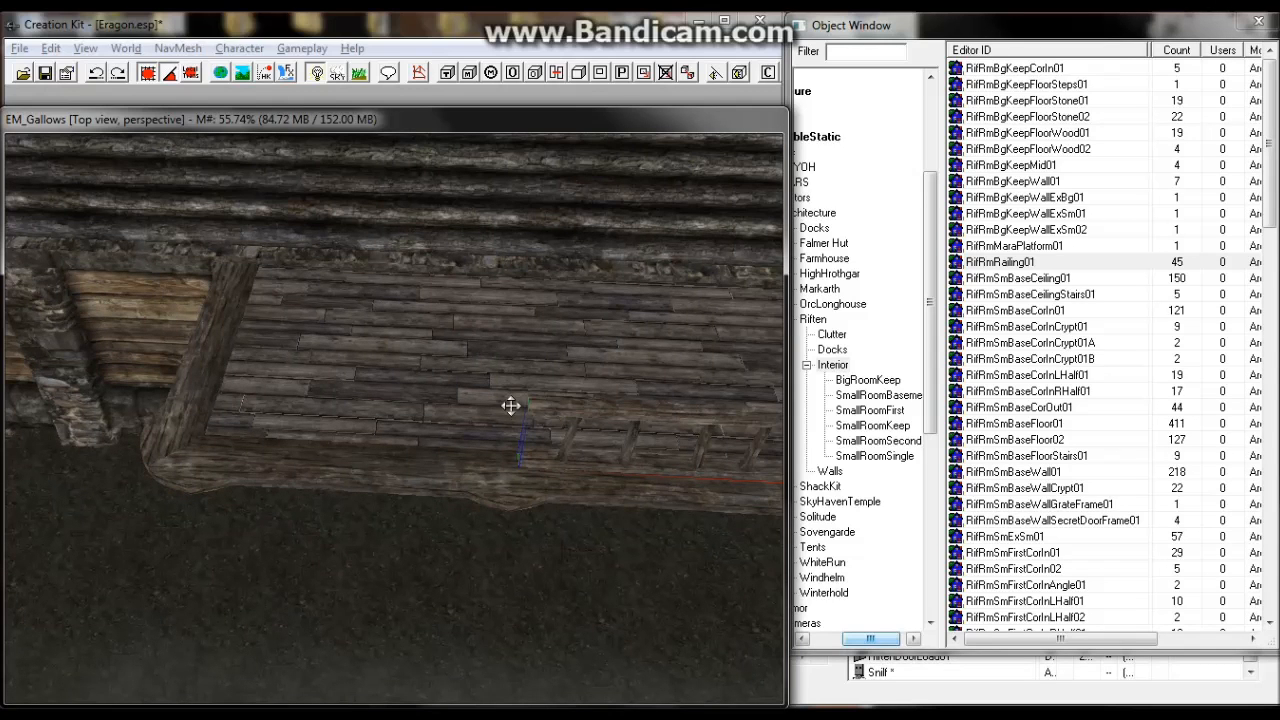
pyautogui.hotkey('ctrl', 'd')
pyautogui.moveTo(511, 405); pyautogui.dragTo(106, 400)
pyautogui.moveTo(421, 400); pyautogui.dragTo(511, 404)
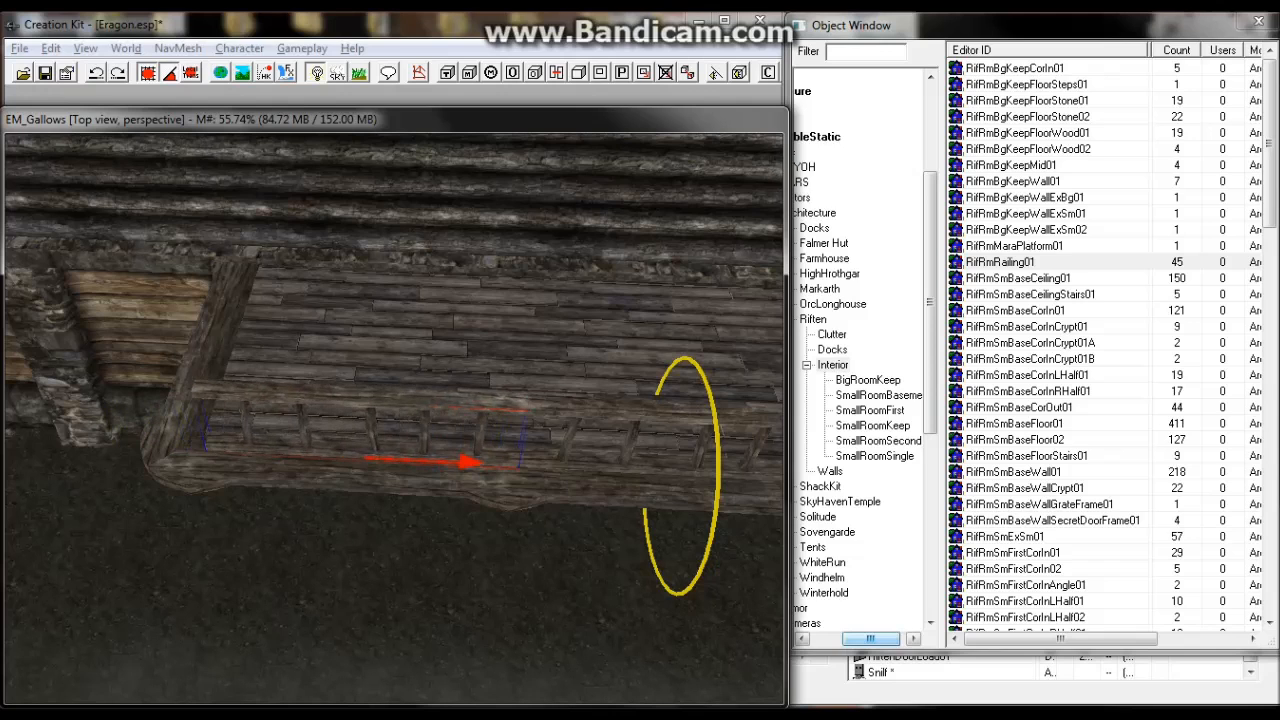
# Move the wooden support post from the middle of the deck's front edge along the Y axis to the deck's outer corner.
pyautogui.moveTo(229, 380); pyautogui.dragTo(110, 381, button='middle')
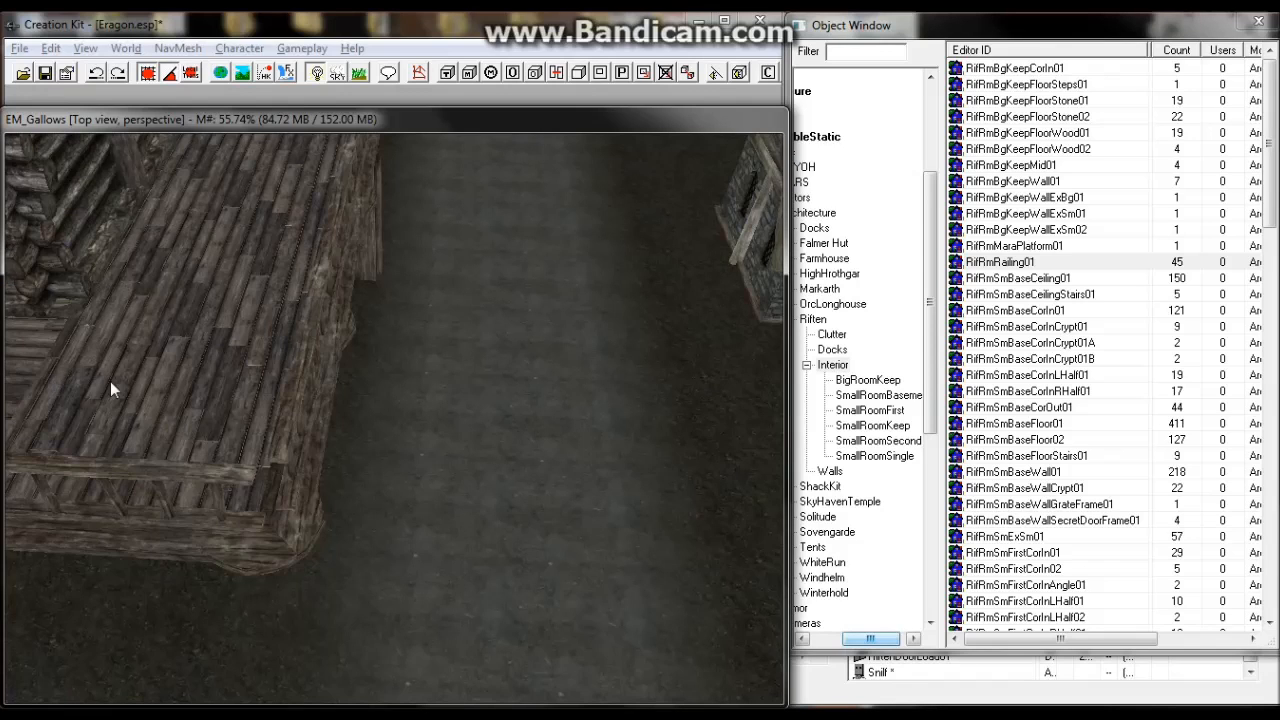
pyautogui.scroll(-1, 283, 420)
pyautogui.click(381, 268)
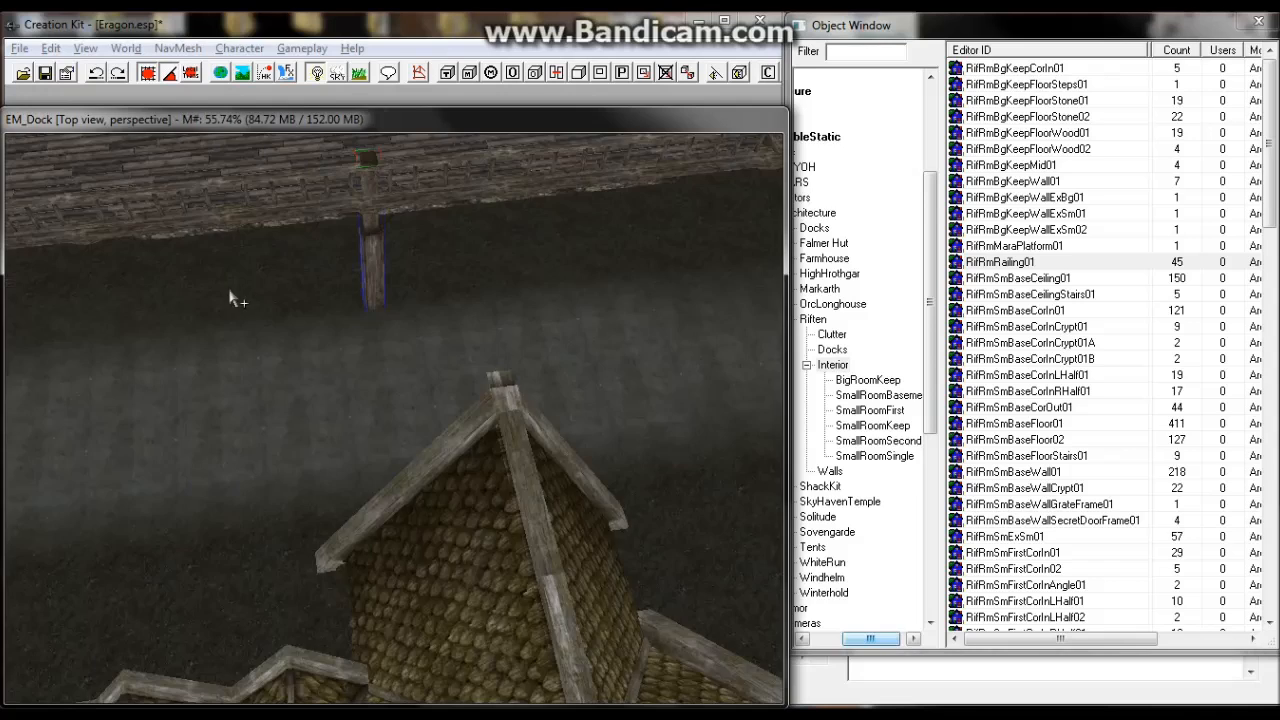
pyautogui.moveTo(229, 294); pyautogui.dragTo(327, 374, button='middle')
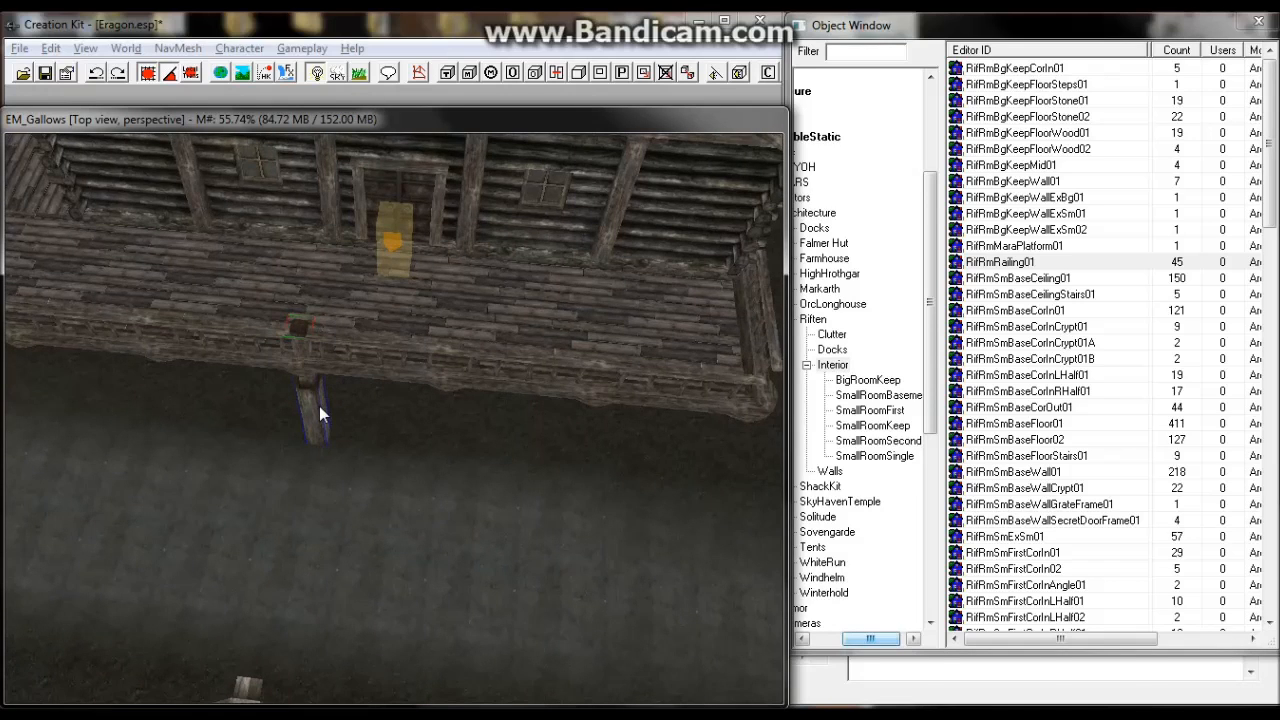
pyautogui.scroll(1, 319, 406)
pyautogui.moveTo(260, 414); pyautogui.dragTo(293, 363, button='middle')
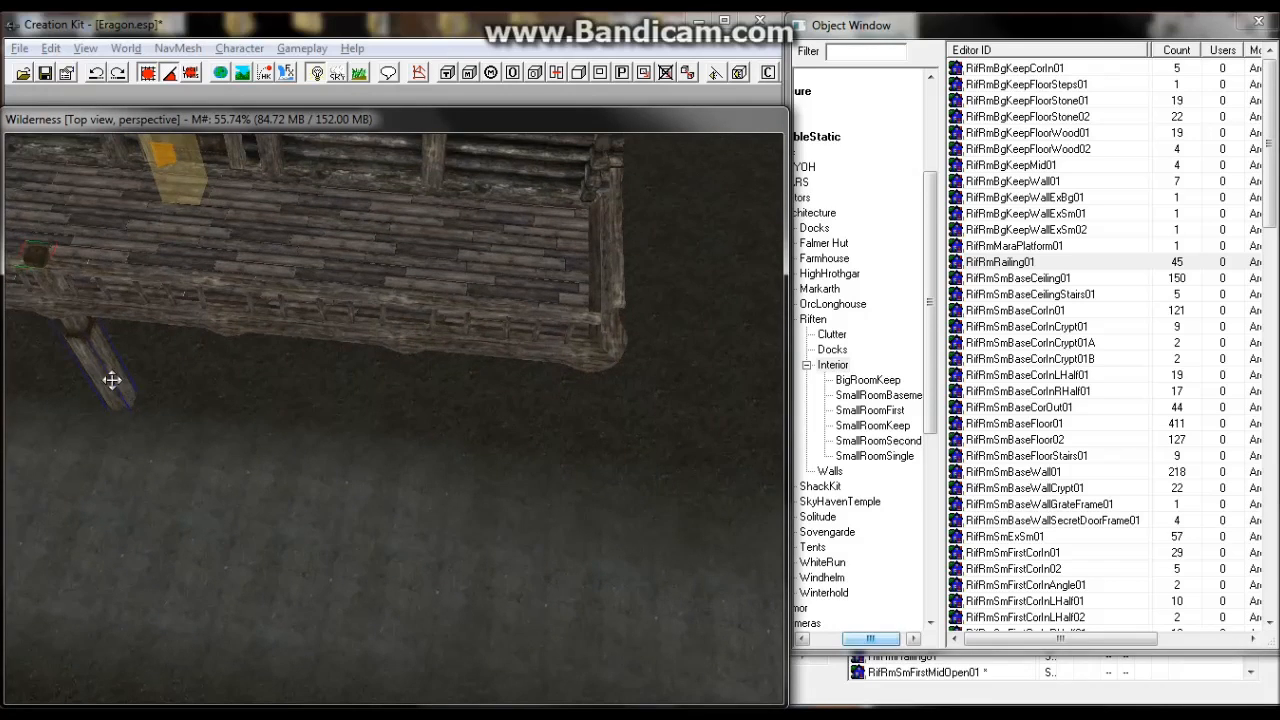
pyautogui.press('x')
pyautogui.press('y')
pyautogui.moveTo(109, 377); pyautogui.dragTo(597, 417)
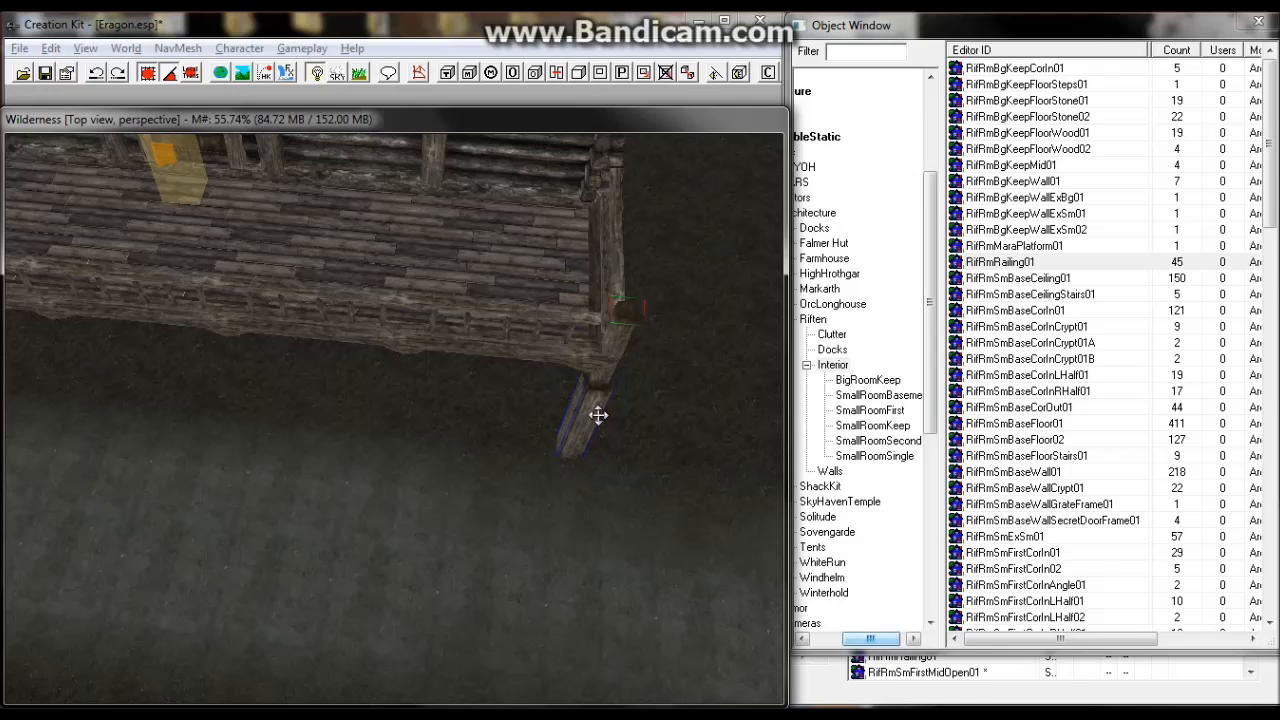
# Shift the support post slightly inward along the Y axis so it lines up with the deck's corner beams.
pyautogui.press('t')
pyautogui.moveTo(598, 415)
pyautogui.mouseDown(button='middle')
pyautogui.moveTo(597, 396)
pyautogui.moveTo(608, 409)
pyautogui.mouseUp(button='middle')
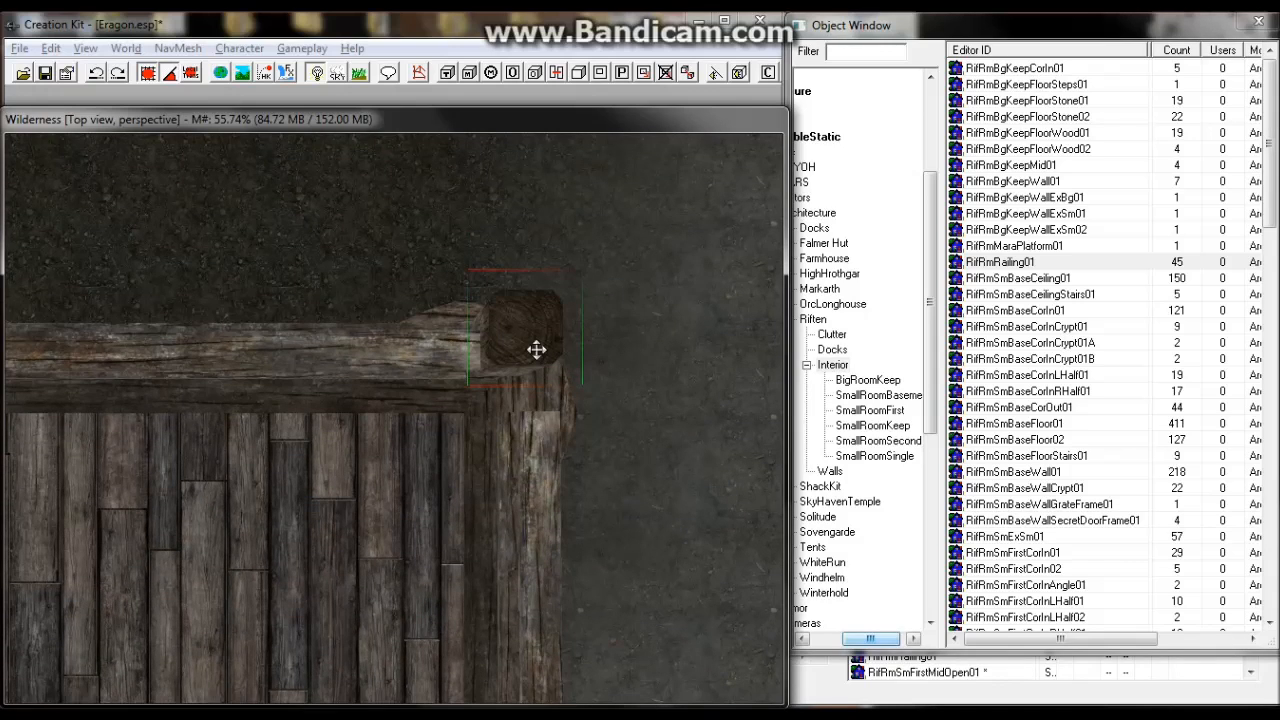
pyautogui.keyDown('shift'); pyautogui.moveTo(500, 349); pyautogui.dragTo(381, 347, button='middle'); pyautogui.keyUp('shift')
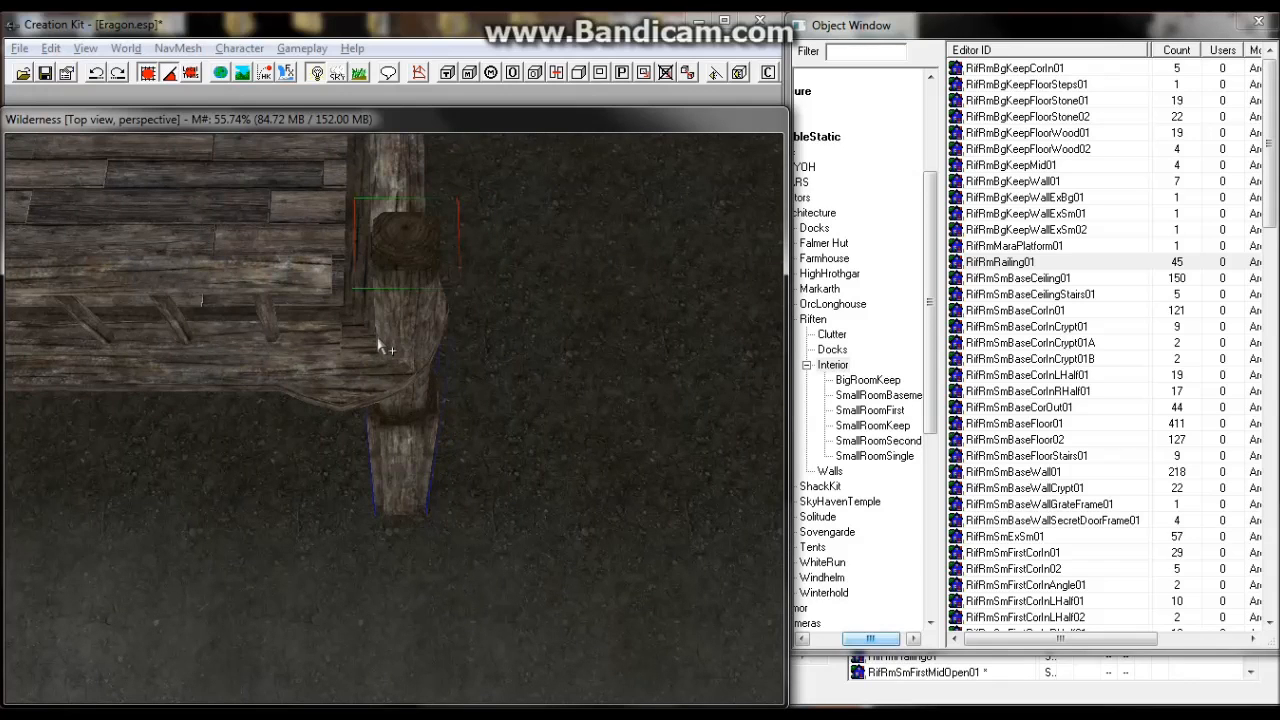
pyautogui.moveTo(410, 438); pyautogui.dragTo(355, 440)
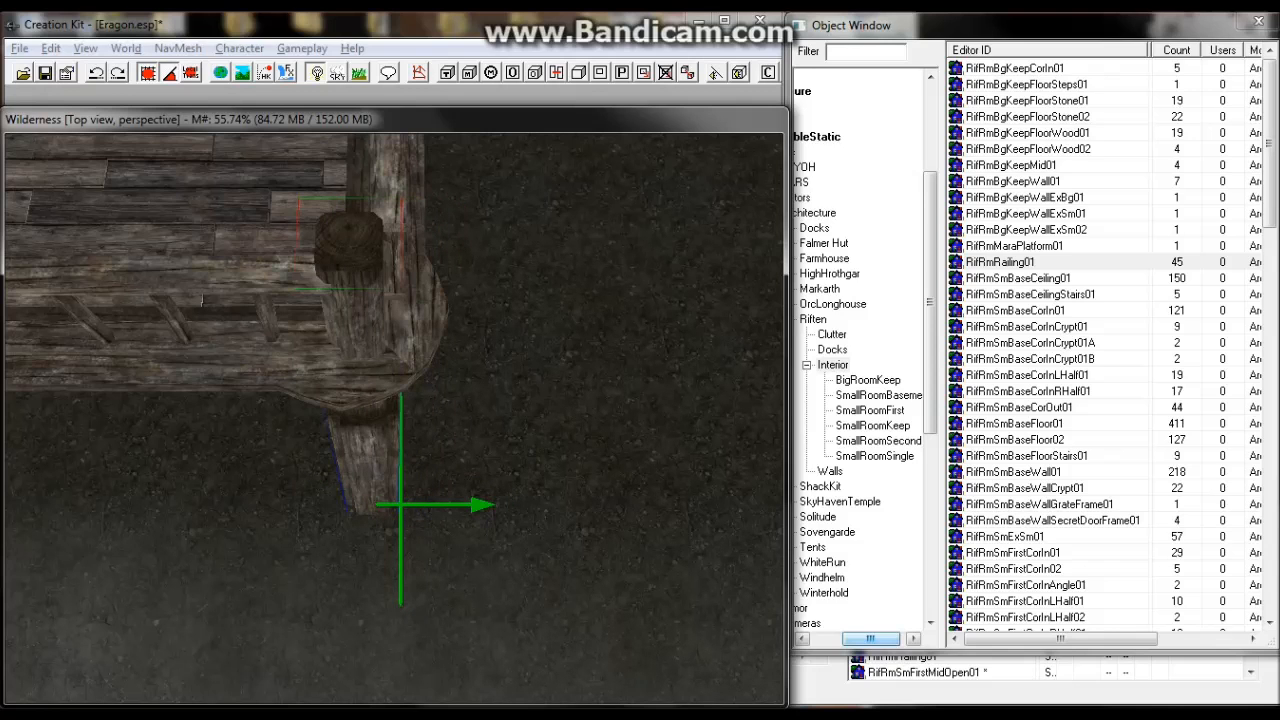
# Examine the support post's alignment with the deck's corner beams from above and from an angle.
pyautogui.scroll(4, 390, 445)
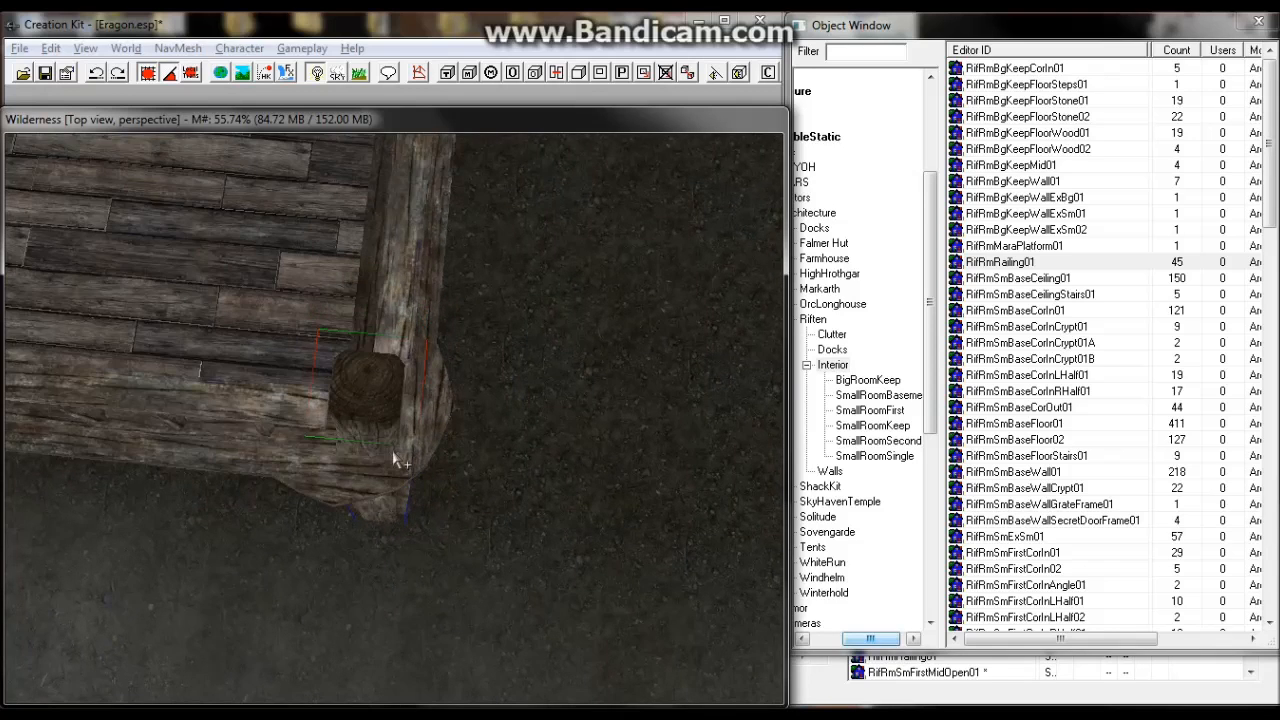
pyautogui.scroll(10, 395, 455)
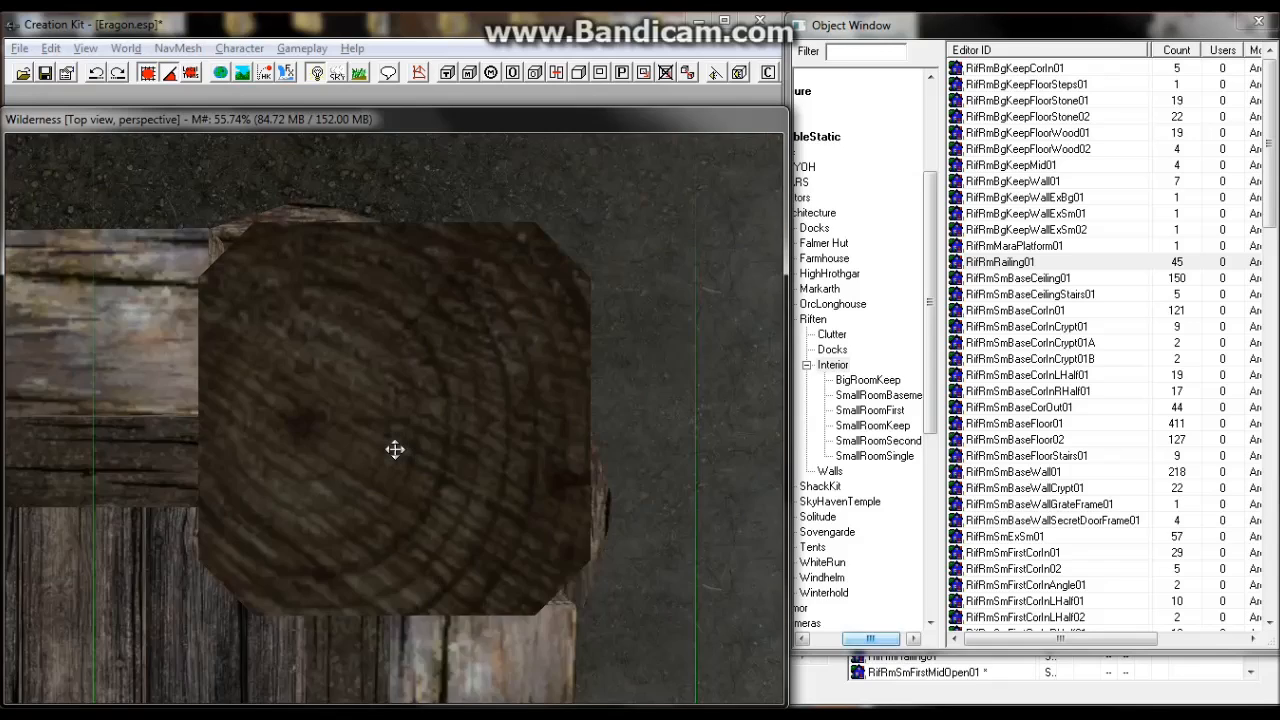
pyautogui.scroll(10, 395, 450)
pyautogui.scroll(5, 392, 445)
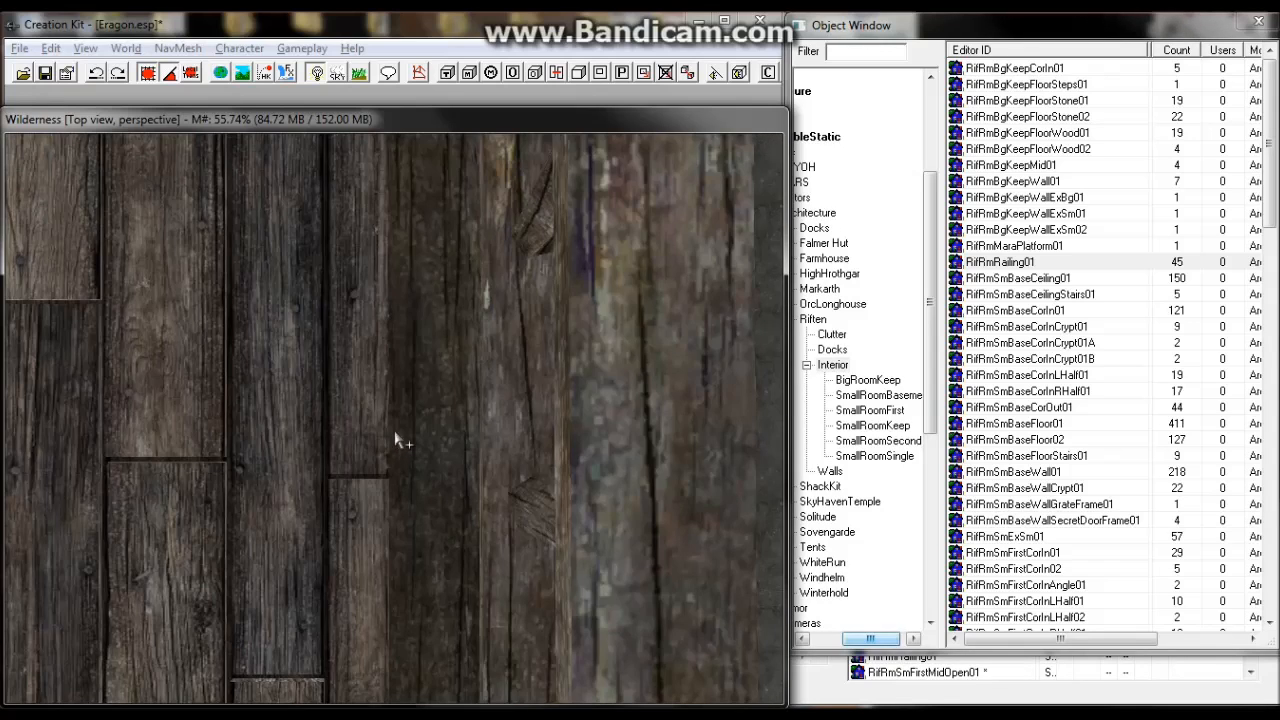
pyautogui.scroll(-8, 395, 442)
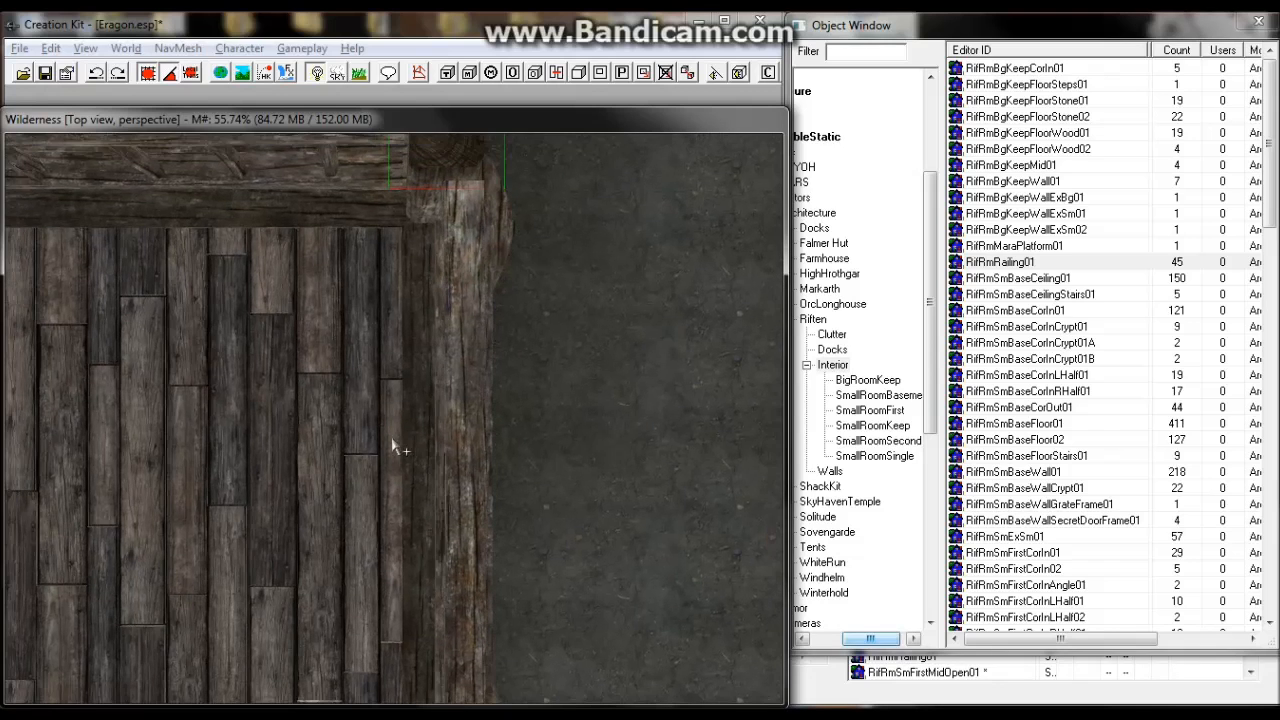
pyautogui.scroll(-4, 392, 447)
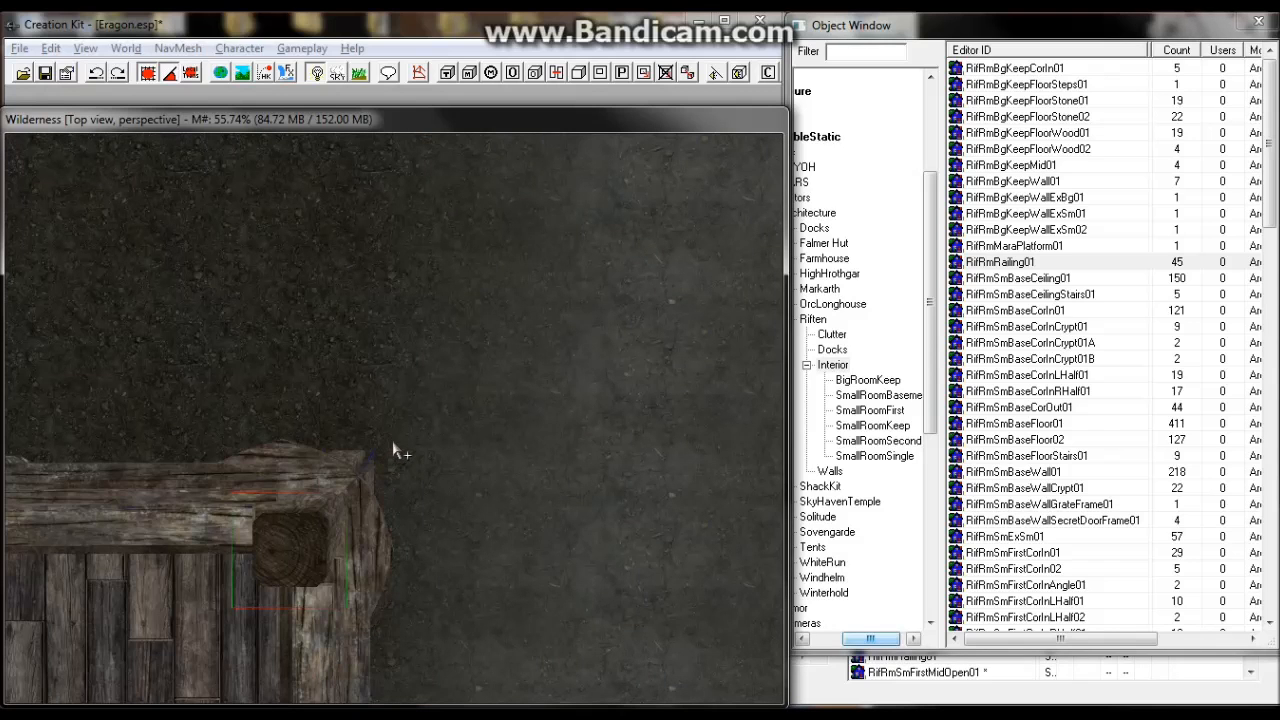
pyautogui.scroll(3, 393, 450)
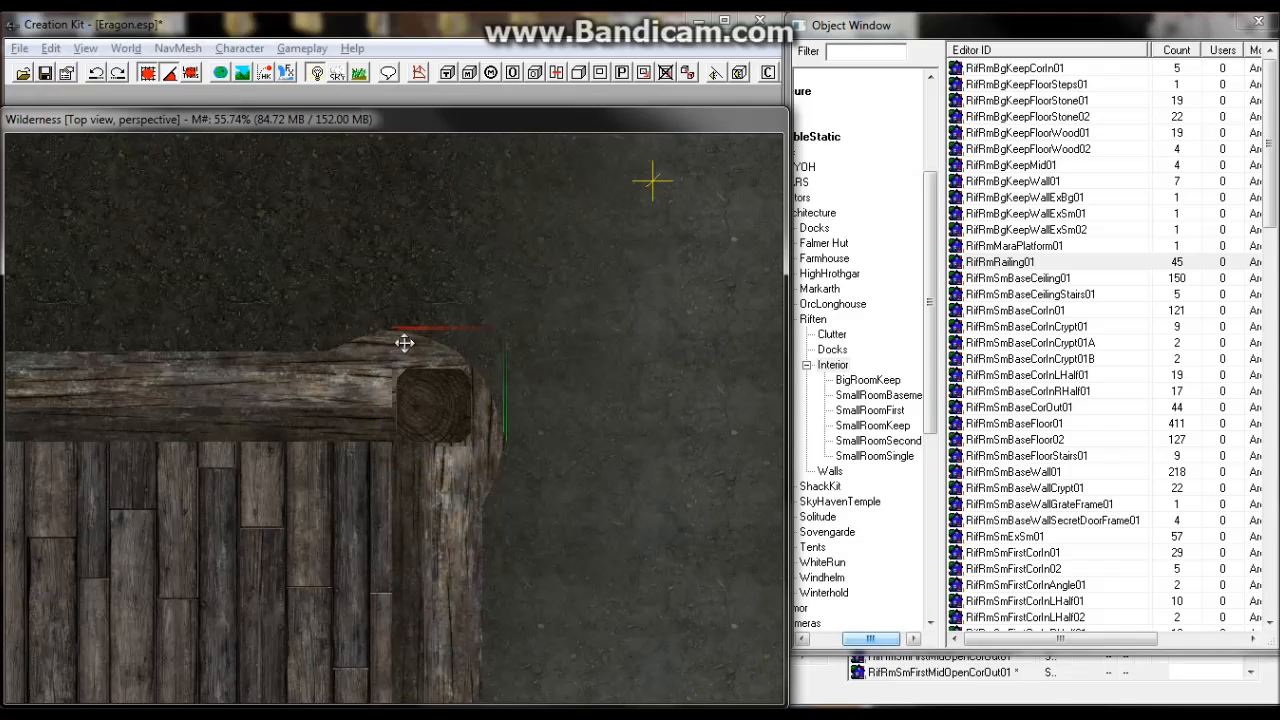
pyautogui.press('d')
pyautogui.keyDown('shift'); pyautogui.moveTo(398, 340); pyautogui.dragTo(376, 305, button='middle'); pyautogui.keyUp('shift')
pyautogui.click(365, 277)
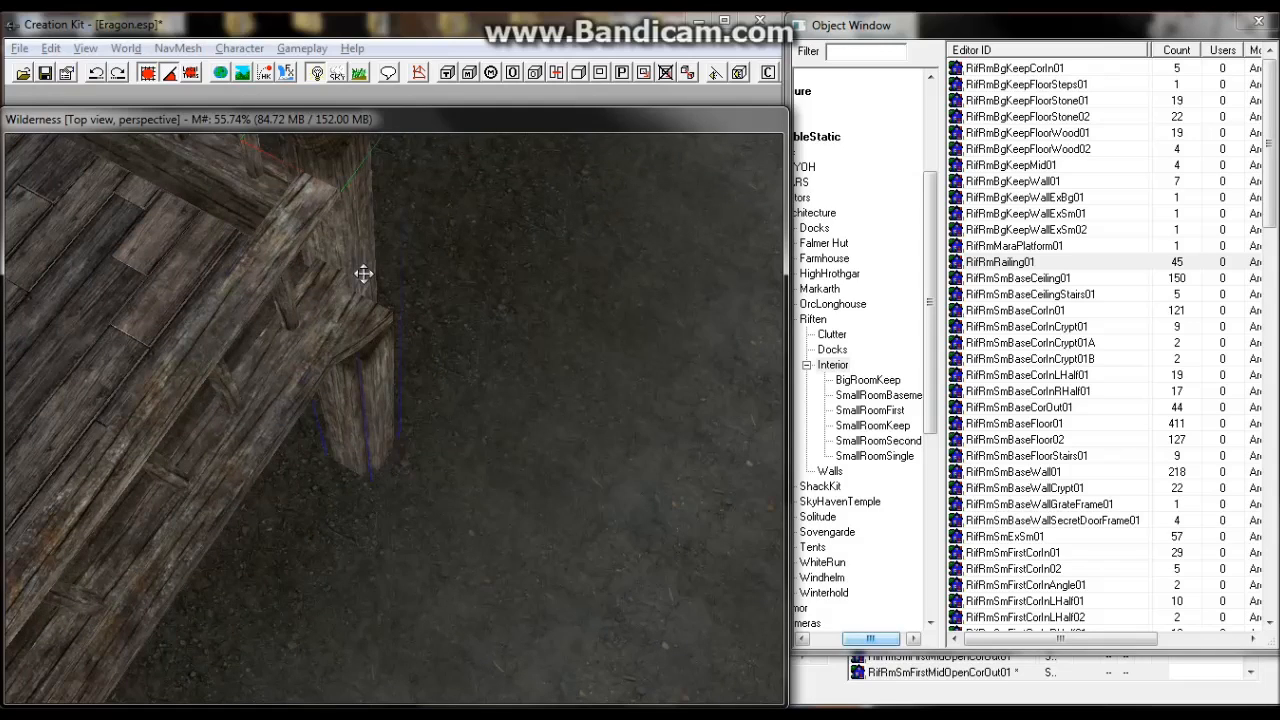
pyautogui.press('t')
pyautogui.keyDown('shift'); pyautogui.moveTo(257, 298); pyautogui.dragTo(271, 335, button='middle'); pyautogui.keyUp('shift')
pyautogui.scroll(2, 267, 316)
pyautogui.scroll(-5, 271, 330)
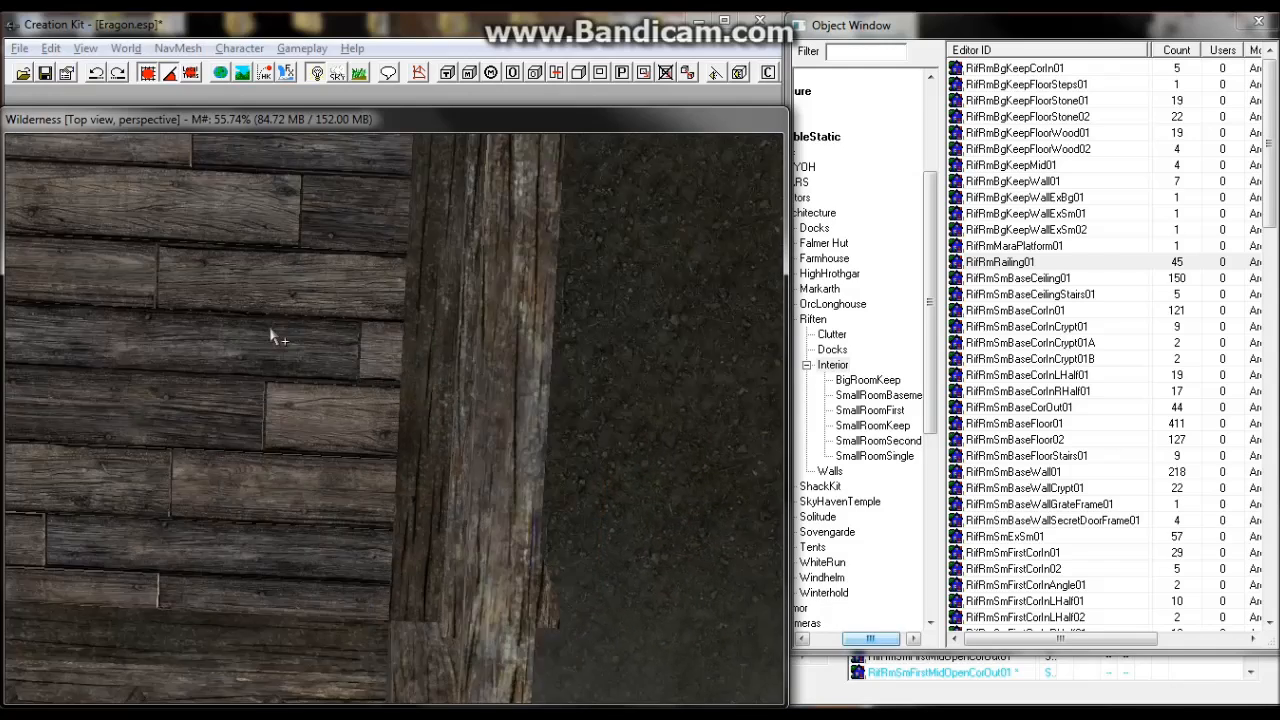
pyautogui.scroll(-1, 271, 330)
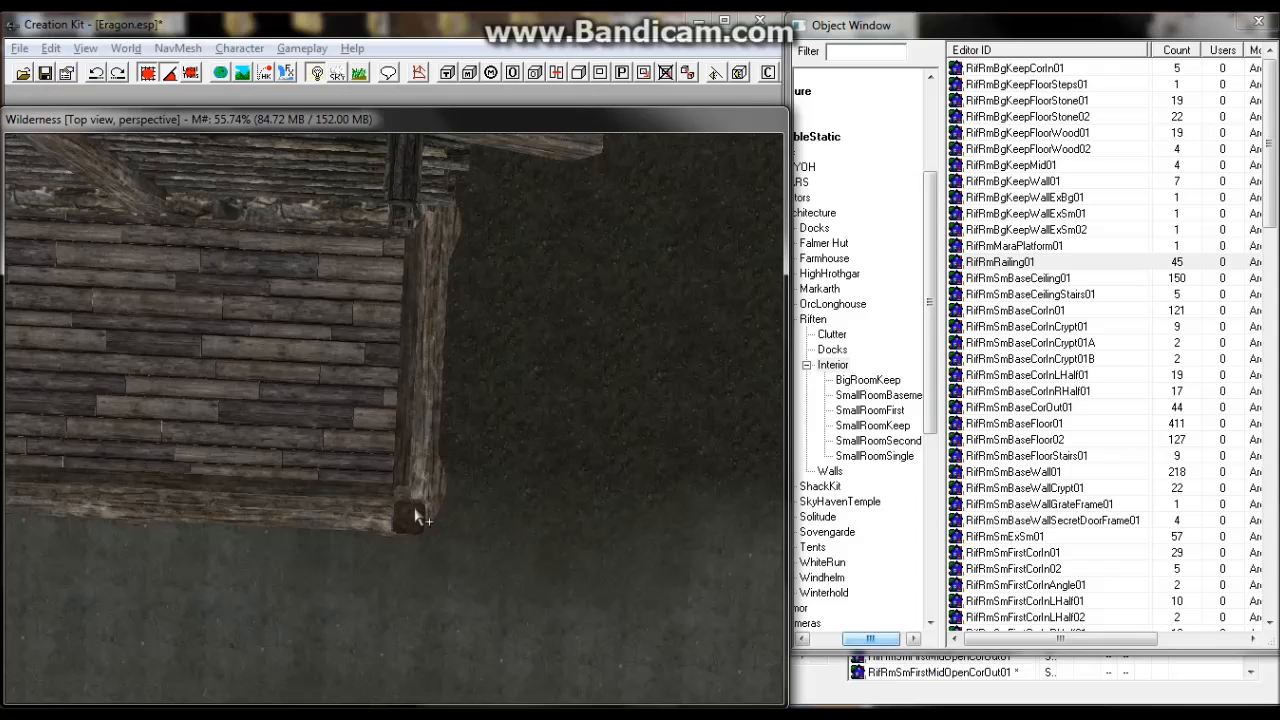
# Place a duplicate of the corner support post further along the deck's front edge, offset along the Y axis.
pyautogui.keyDown('shift'); pyautogui.moveTo(415, 508); pyautogui.dragTo(414, 420, button='middle'); pyautogui.keyUp('shift')
pyautogui.click(404, 413)
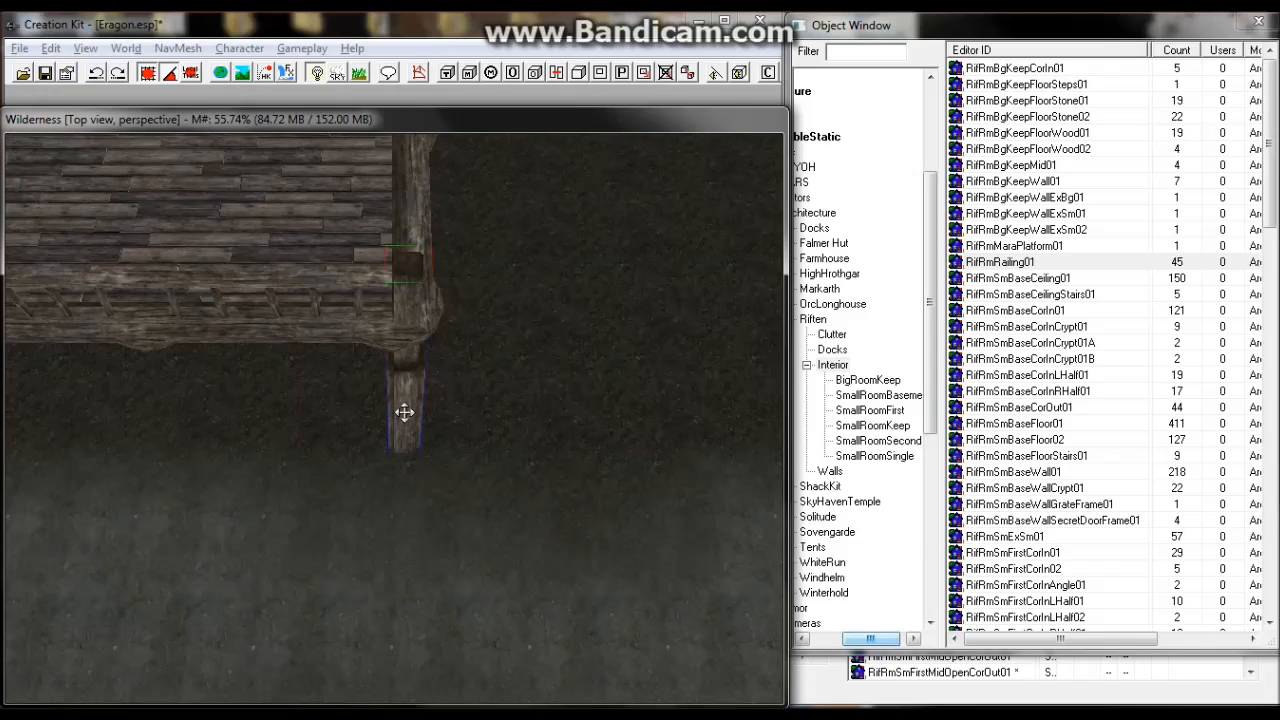
pyautogui.press('x')
pyautogui.press('y')
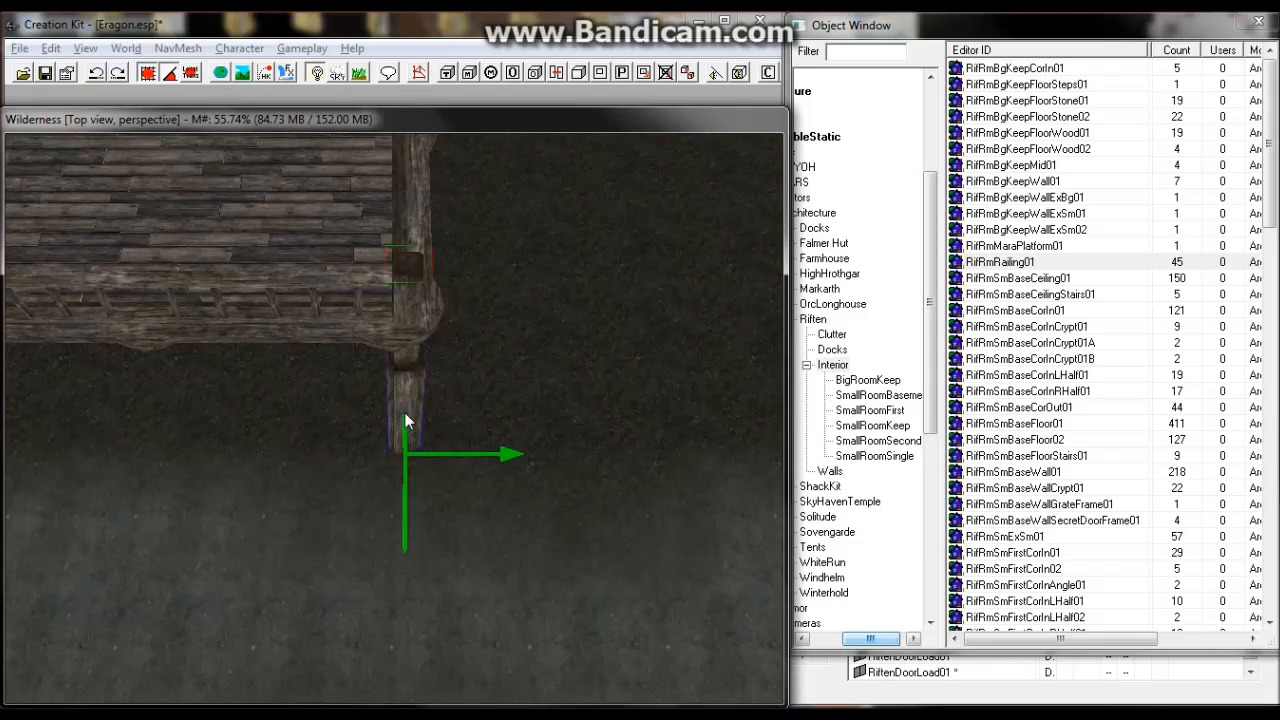
pyautogui.moveTo(405, 414)
pyautogui.mouseDown()
pyautogui.moveTo(175, 415)
pyautogui.moveTo(197, 415)
pyautogui.mouseUp()
pyautogui.scroll(2, 192, 377)
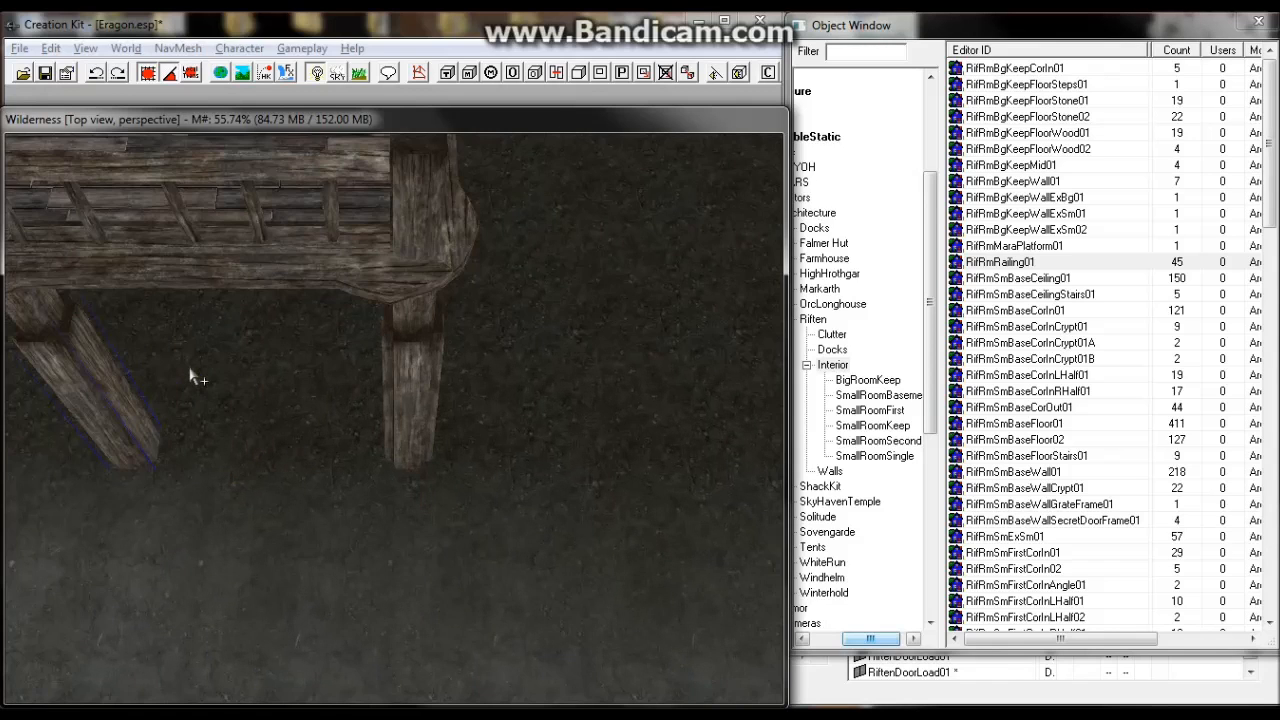
pyautogui.scroll(5, 214, 384)
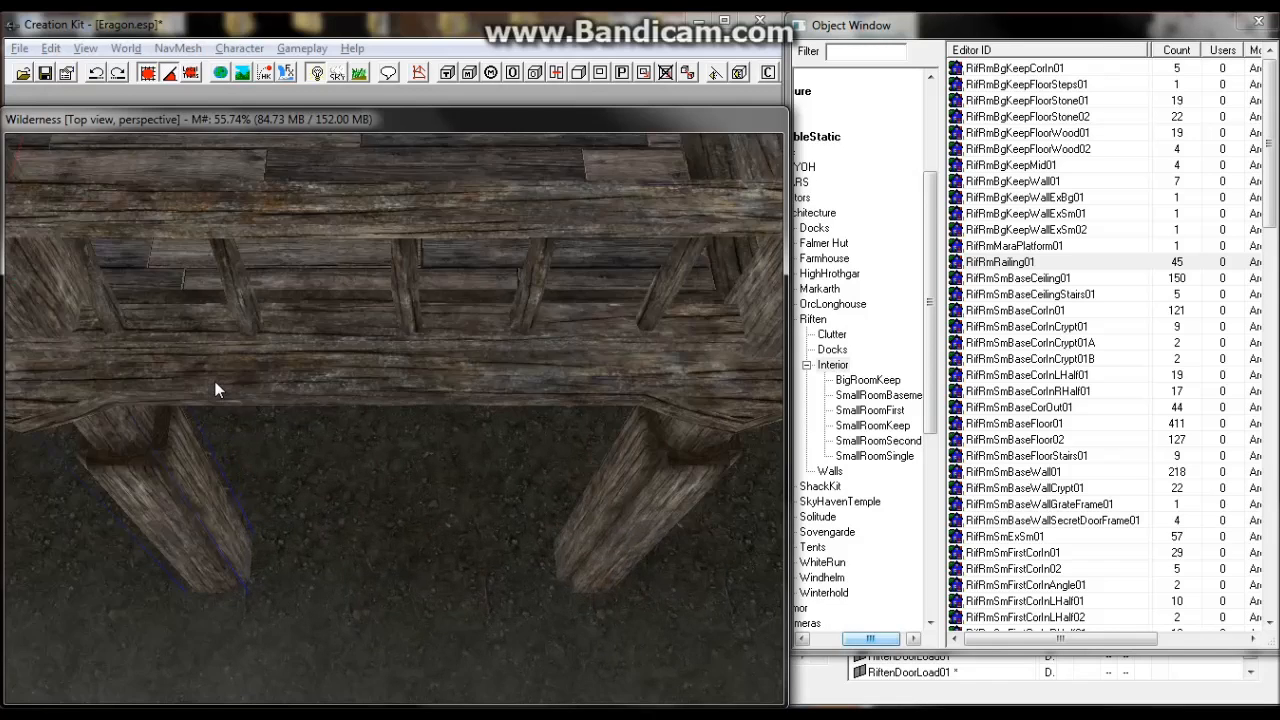
pyautogui.moveTo(215, 383); pyautogui.dragTo(196, 400, button='middle')
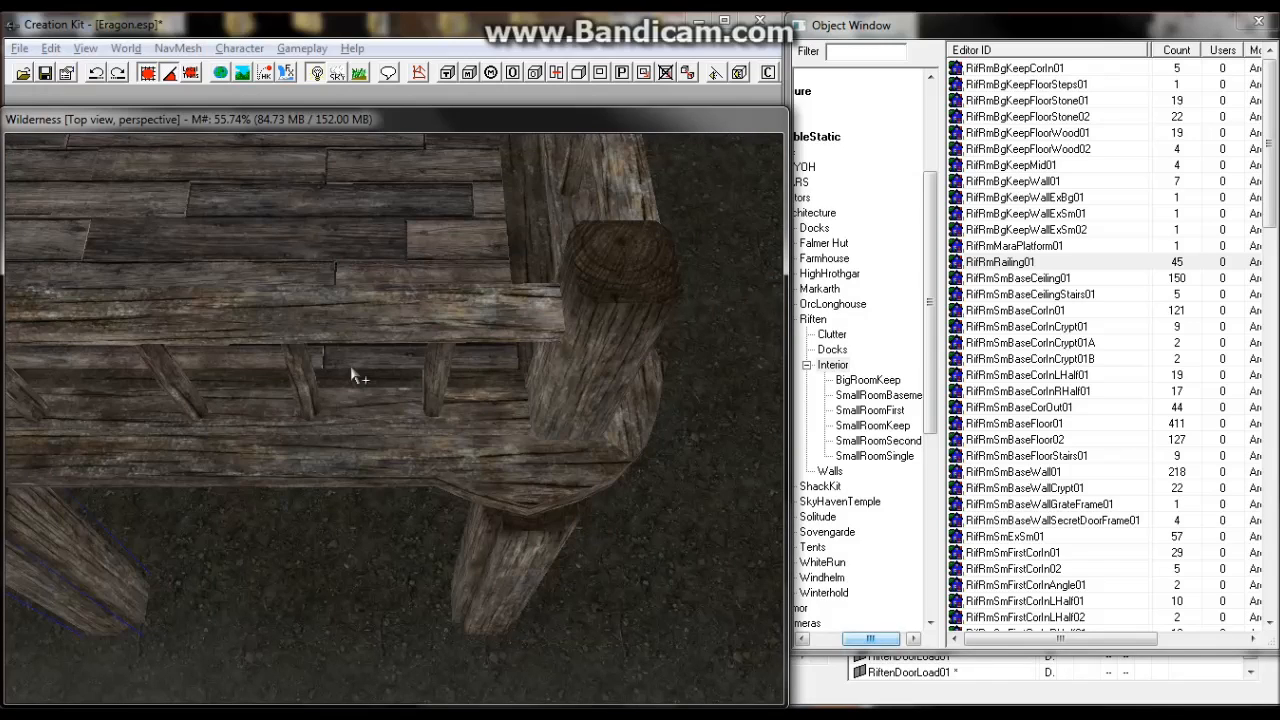
# Move the deck's corner post outward in top view so it sits over the outer corner of the edge beams.
pyautogui.click(585, 341)
pyautogui.press('t')
pyautogui.scroll(3, 586, 341)
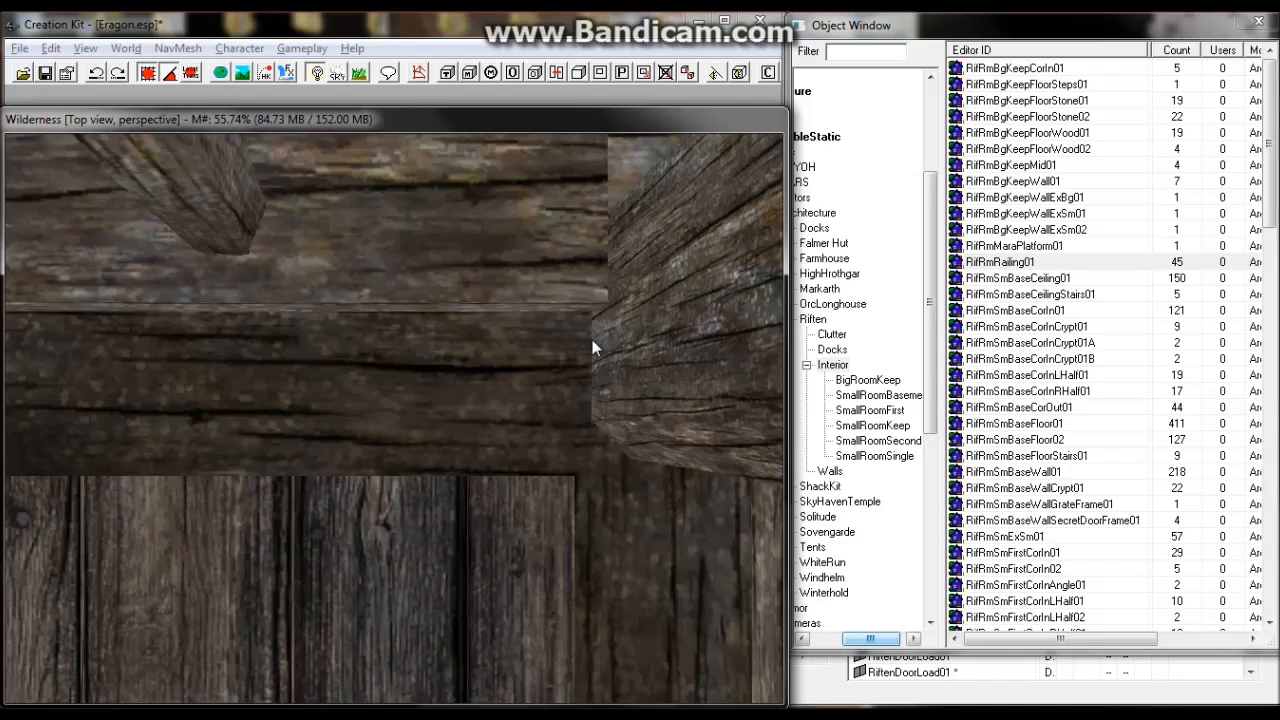
pyautogui.scroll(-2, 590, 341)
pyautogui.scroll(1, 589, 340)
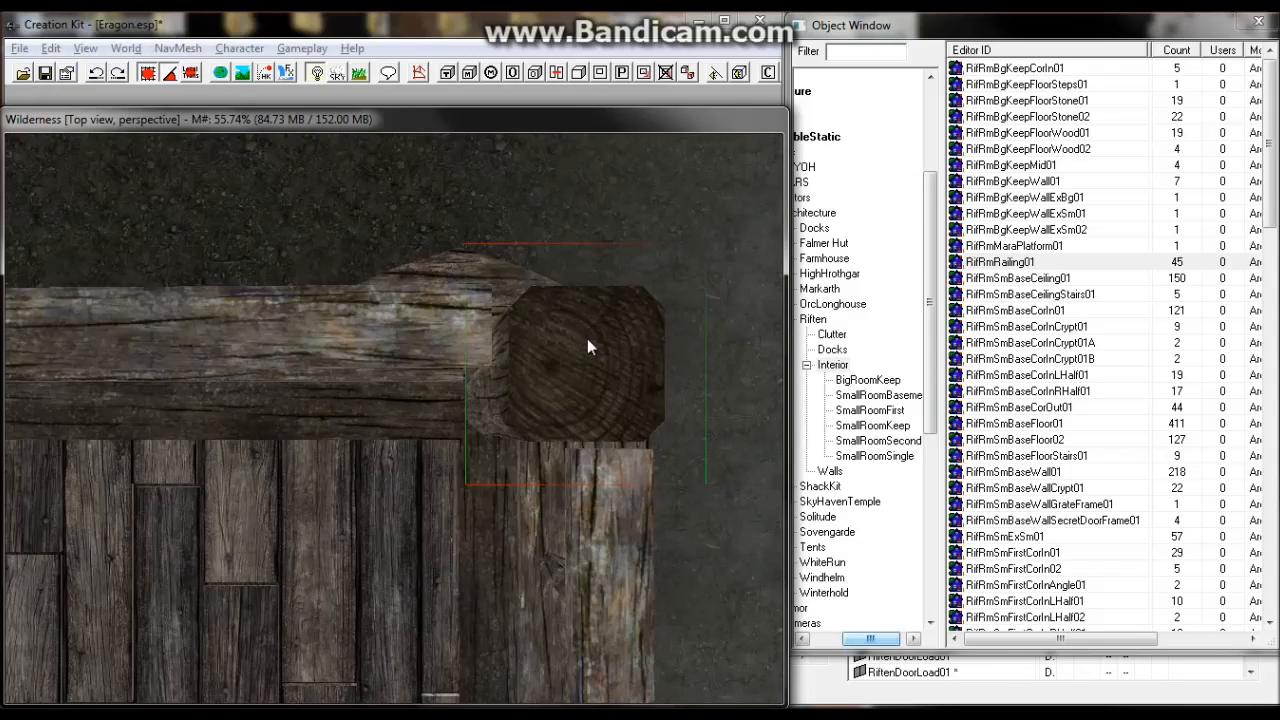
pyautogui.moveTo(589, 340); pyautogui.dragTo(584, 336, button='middle')
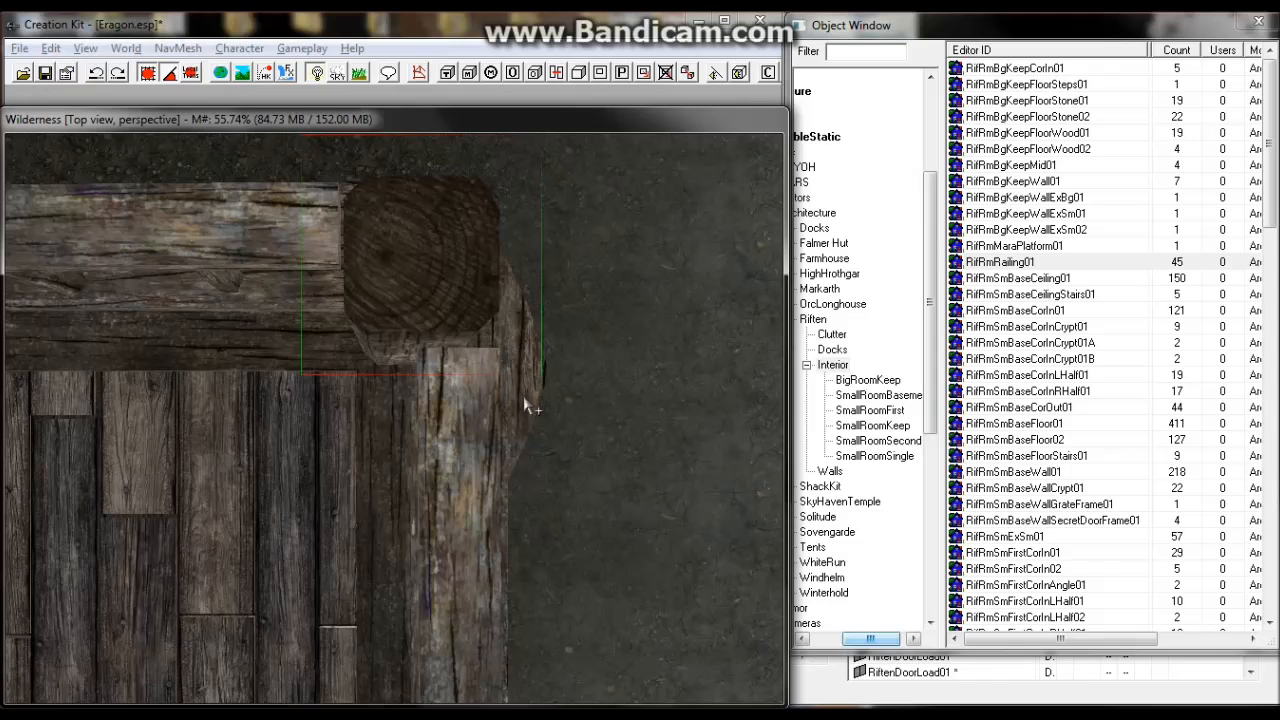
pyautogui.click(440, 294)
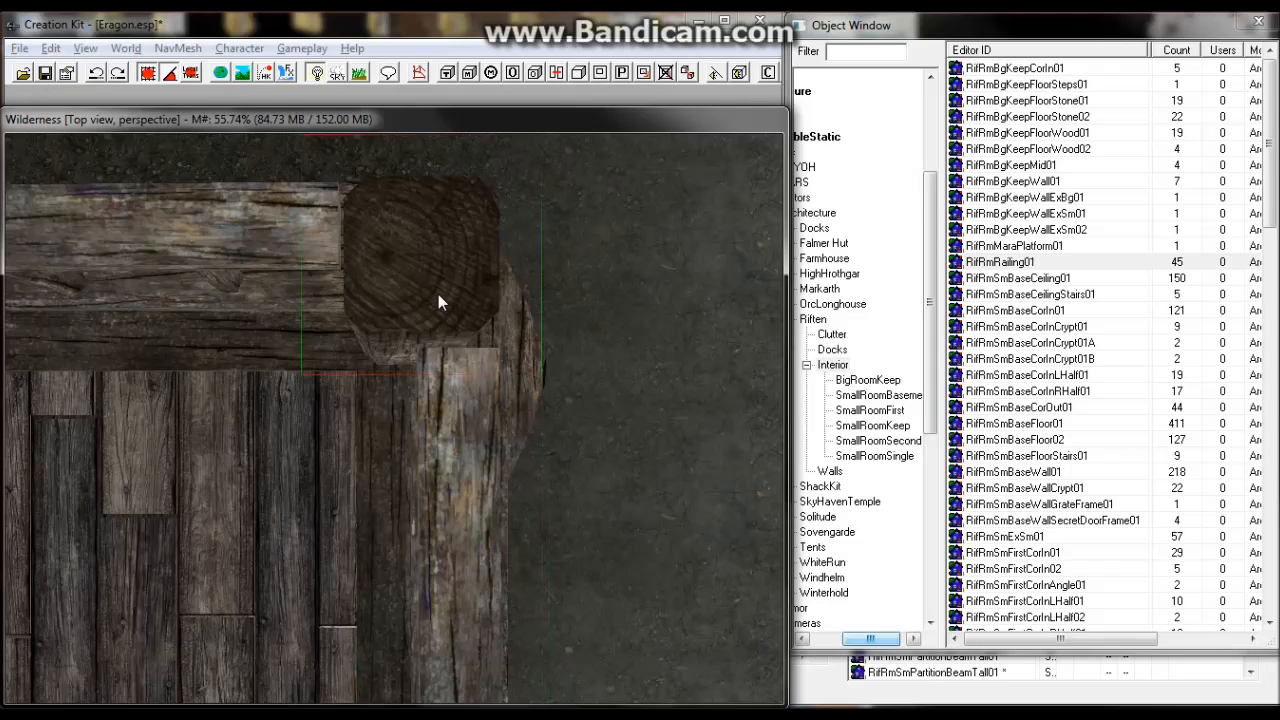
pyautogui.moveTo(440, 294); pyautogui.dragTo(484, 254)
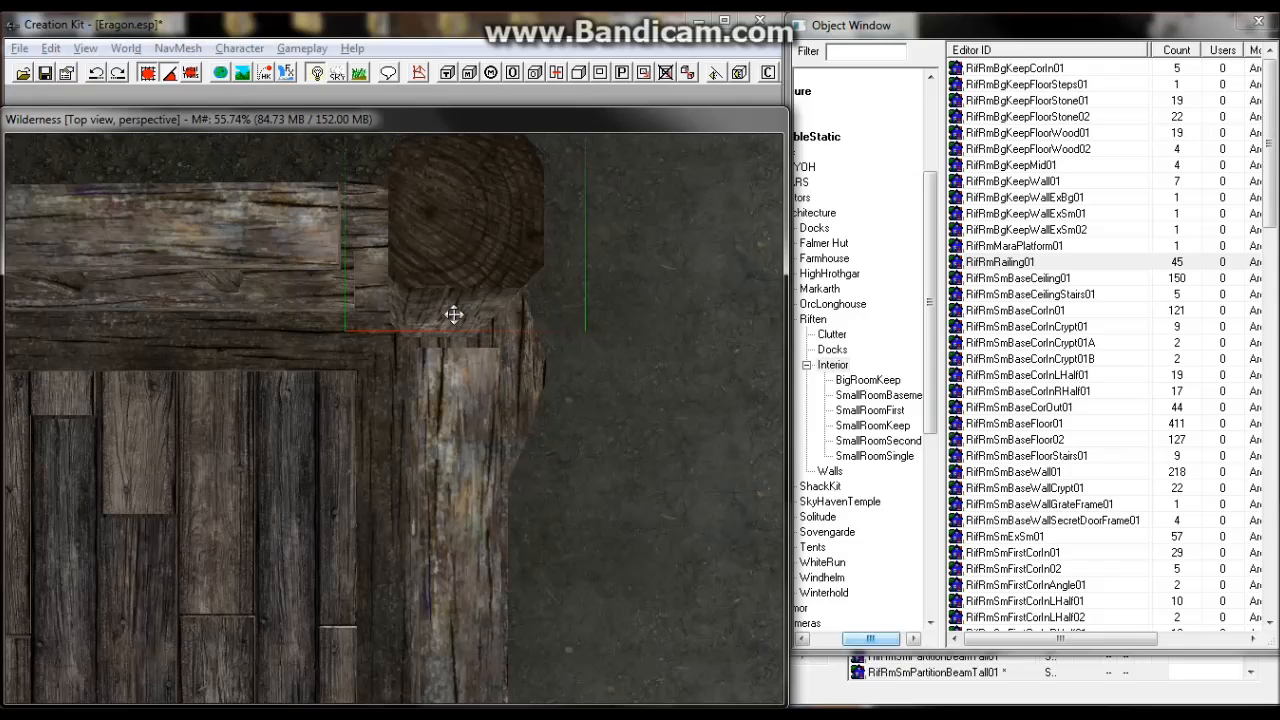
pyautogui.scroll(-3, 454, 314)
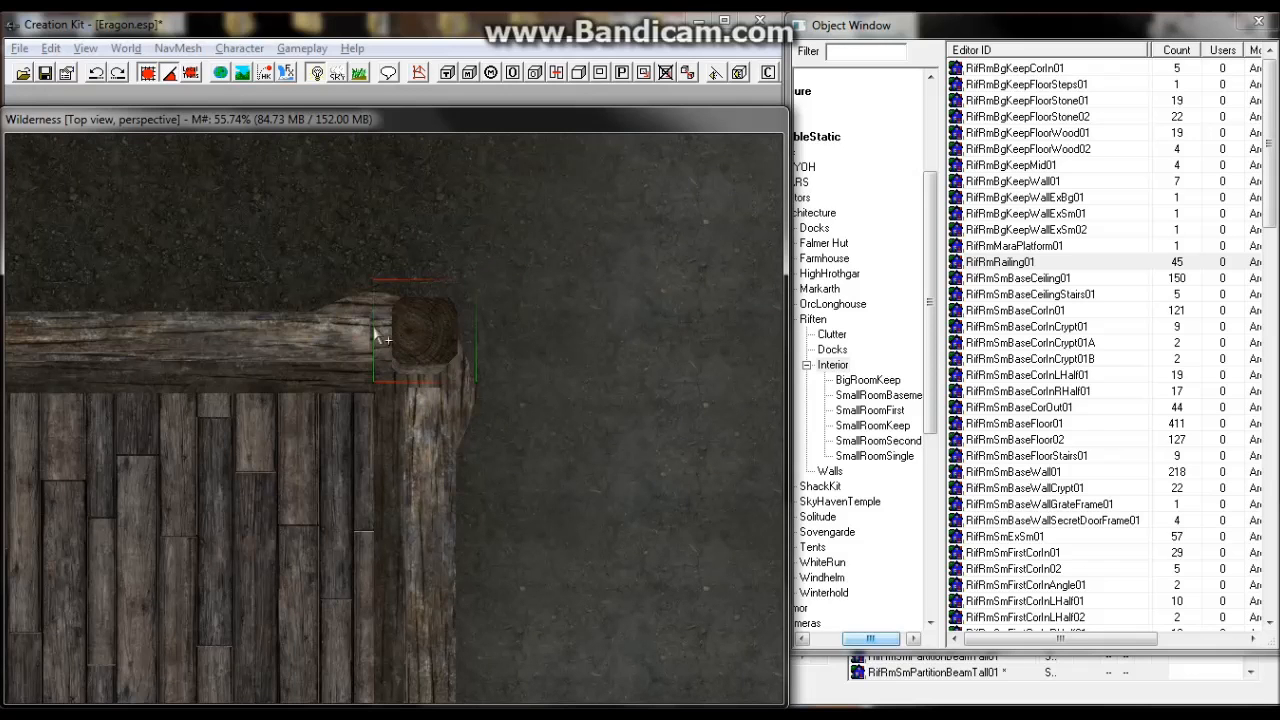
# Move the second support post on the deck's front edge slightly outward and away from the corner post, over the beam bracket.
pyautogui.keyDown('shift'); pyautogui.moveTo(374, 329); pyautogui.dragTo(310, 262, button='middle'); pyautogui.keyUp('shift')
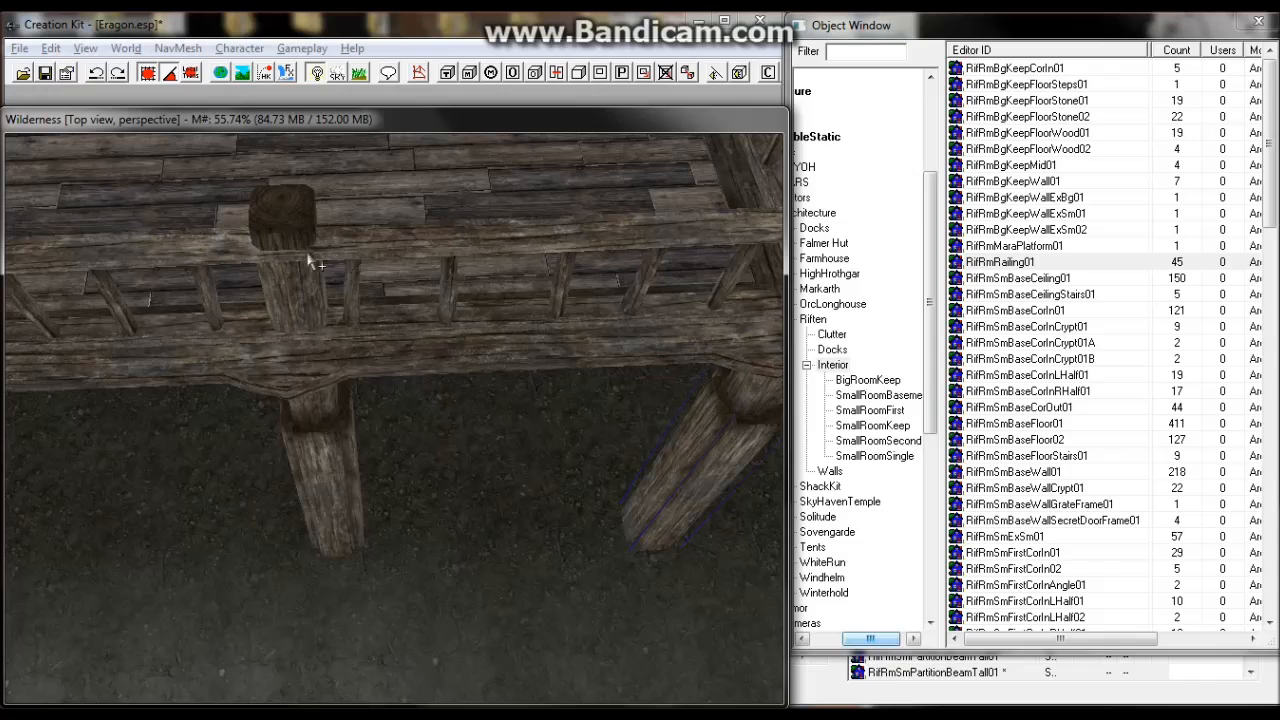
pyautogui.click(366, 254)
pyautogui.scroll(2, 366, 254)
pyautogui.keyDown('shift'); pyautogui.moveTo(368, 262); pyautogui.dragTo(368, 255, button='middle'); pyautogui.keyUp('shift')
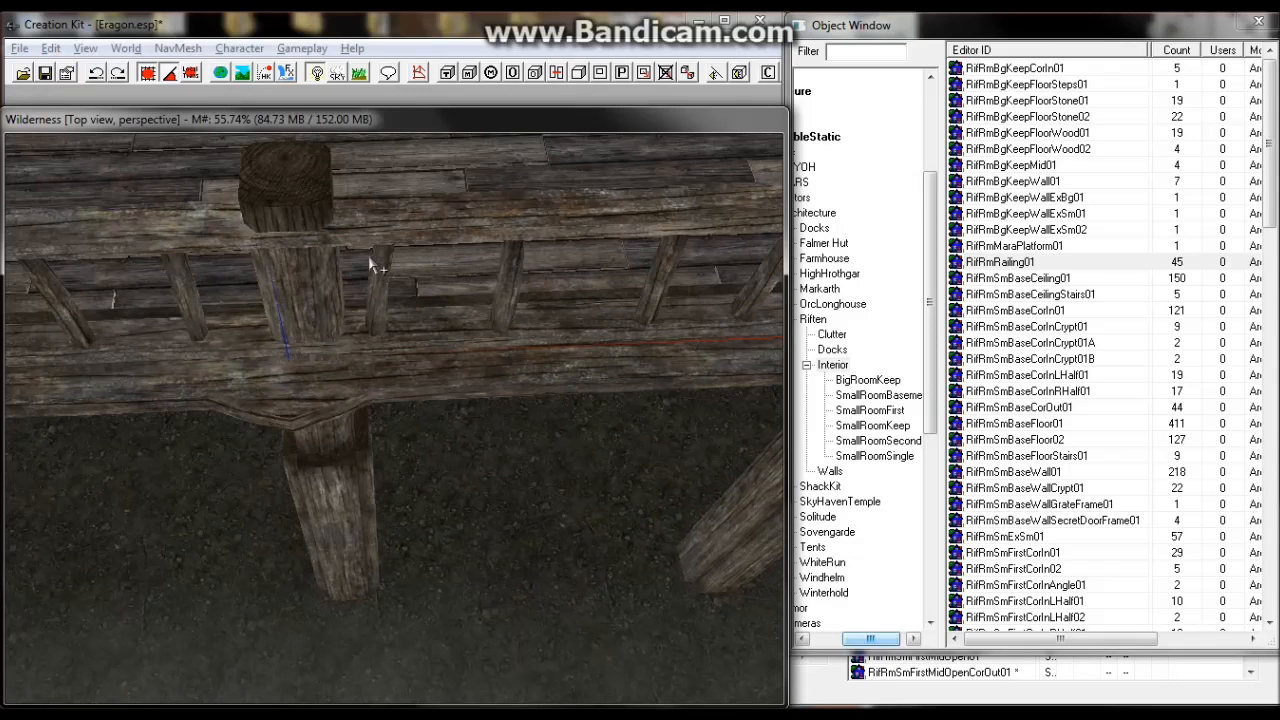
pyautogui.moveTo(301, 203); pyautogui.dragTo(274, 220)
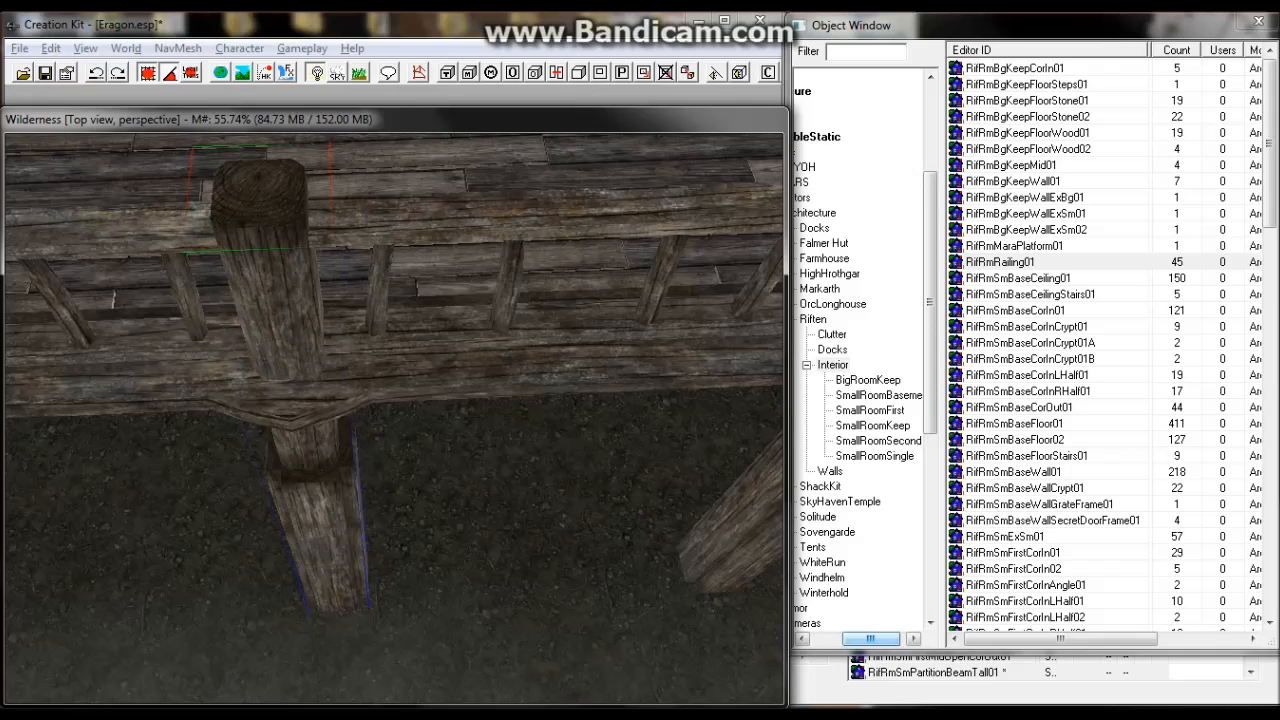
# Try to remove the lower beam section between the second support post and the corner post.
pyautogui.click(327, 404)
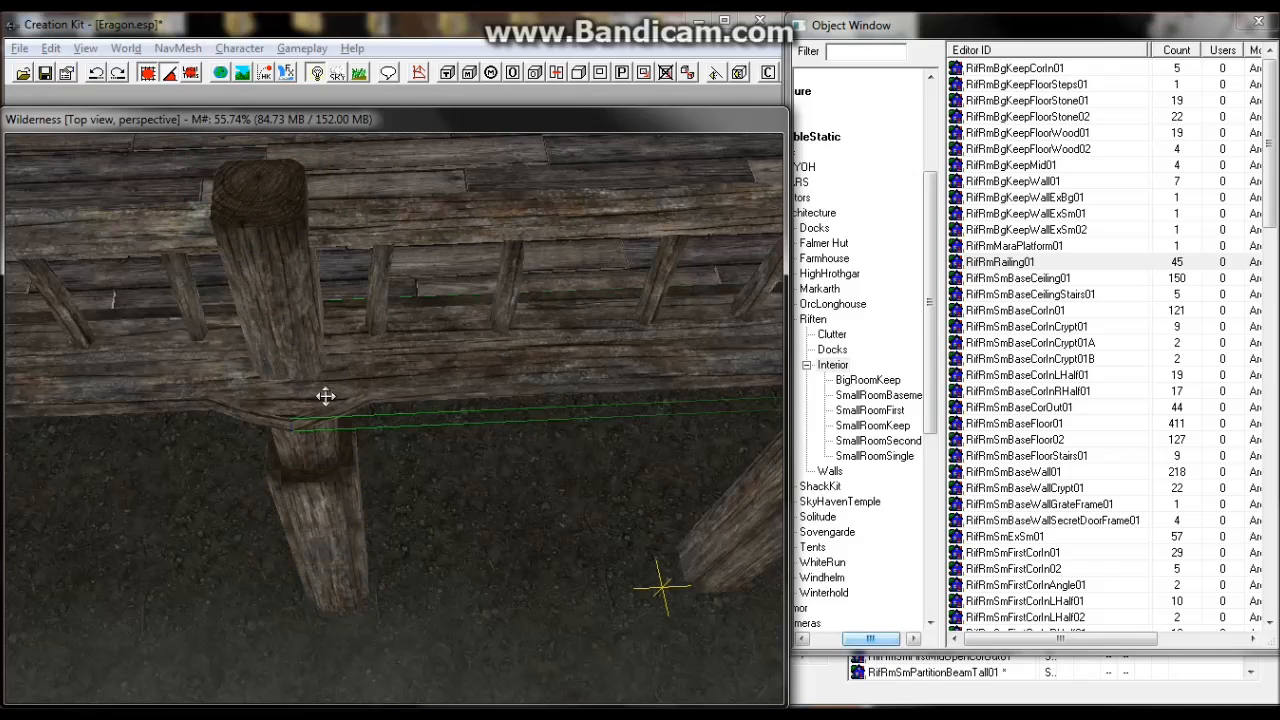
pyautogui.press('Delete')
pyautogui.scroll(-5, 327, 404)
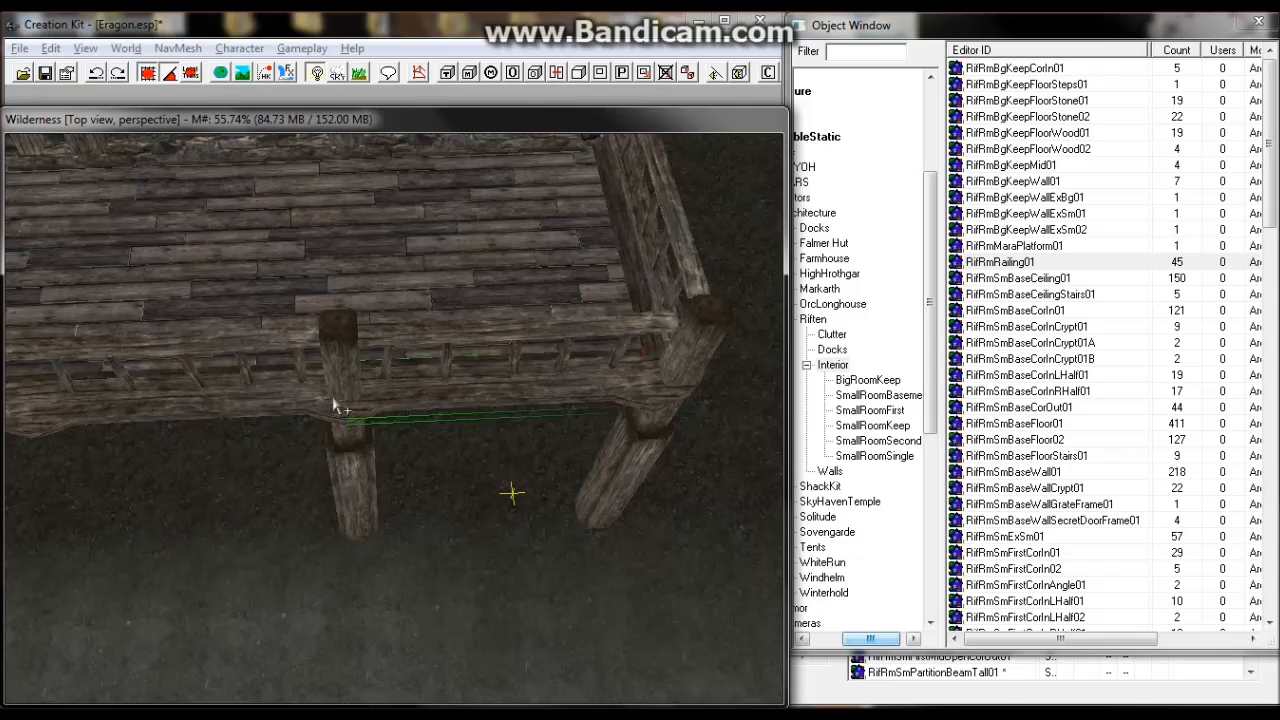
# Nudge the second support post slightly inward along the X axis so it sits on the front edge beam.
pyautogui.click(346, 334)
pyautogui.keyDown('shift'); pyautogui.moveTo(346, 334); pyautogui.dragTo(373, 372, button='middle'); pyautogui.keyUp('shift')
pyautogui.press('m')
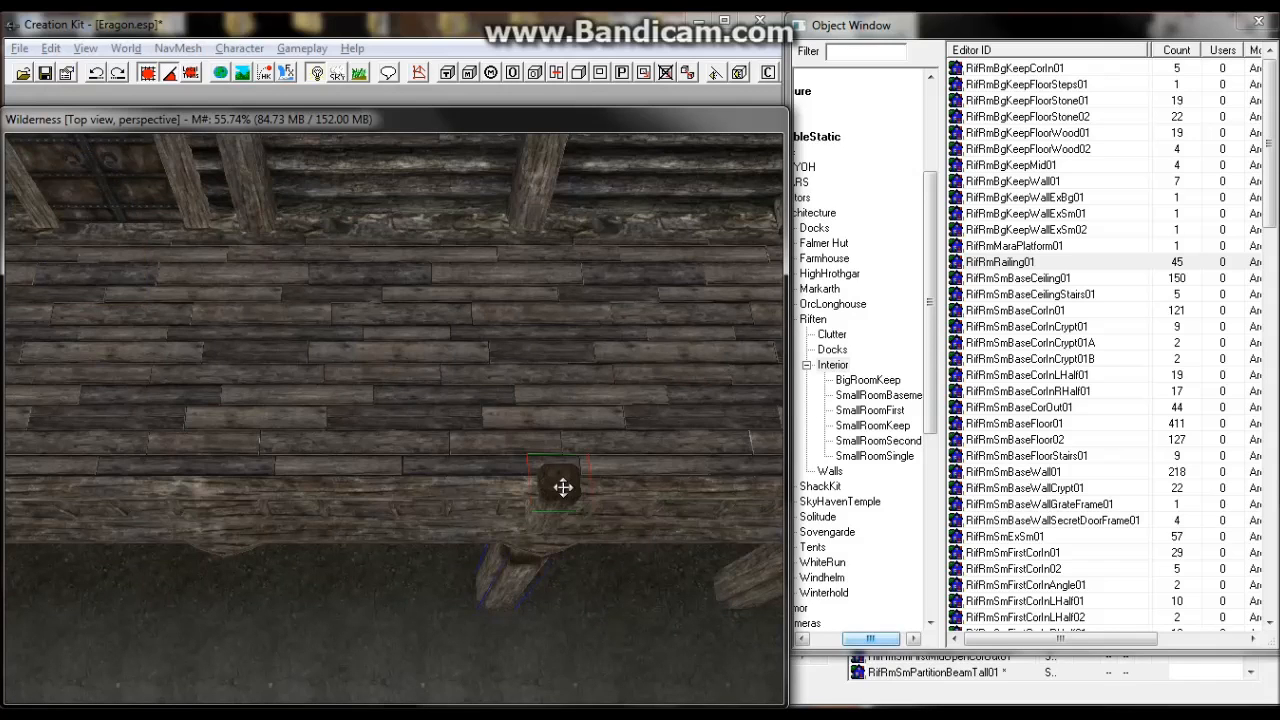
pyautogui.press('x')
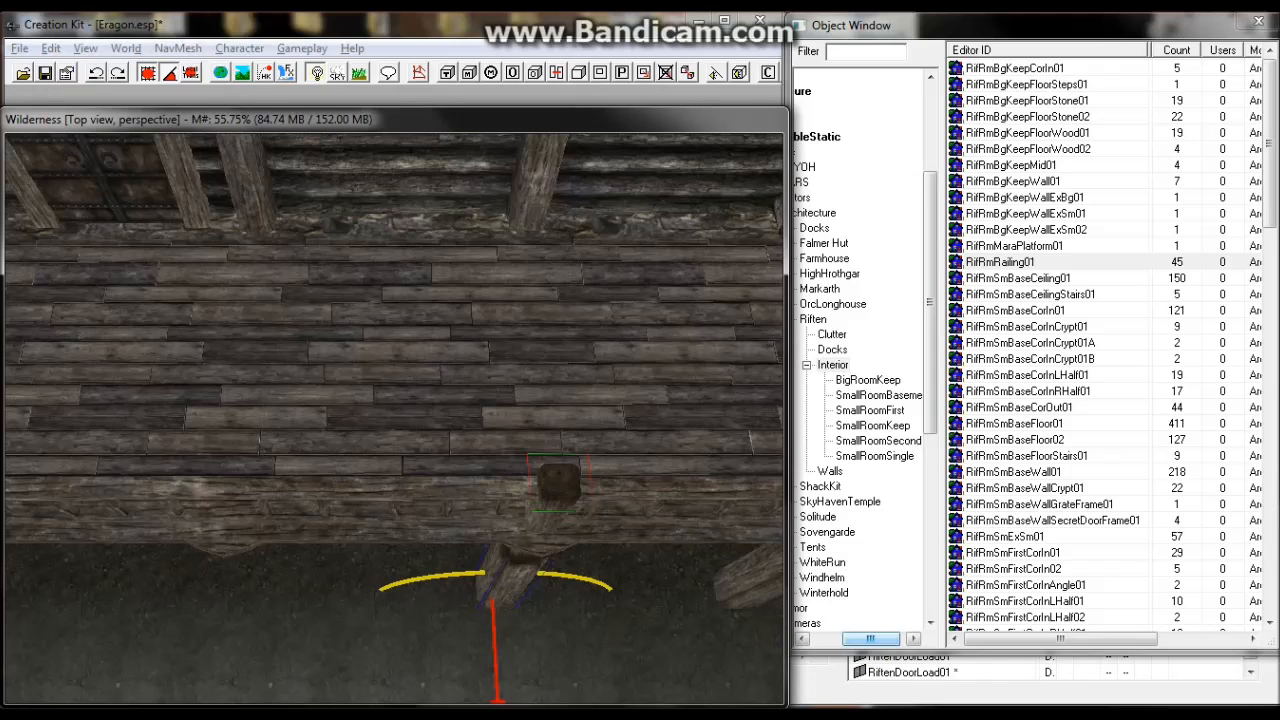
pyautogui.moveTo(563, 487); pyautogui.dragTo(563, 476)
# Duplicate the second support post and move the copy along the Y axis to the next beam bracket.
pyautogui.hotkey('ctrl', 'd')
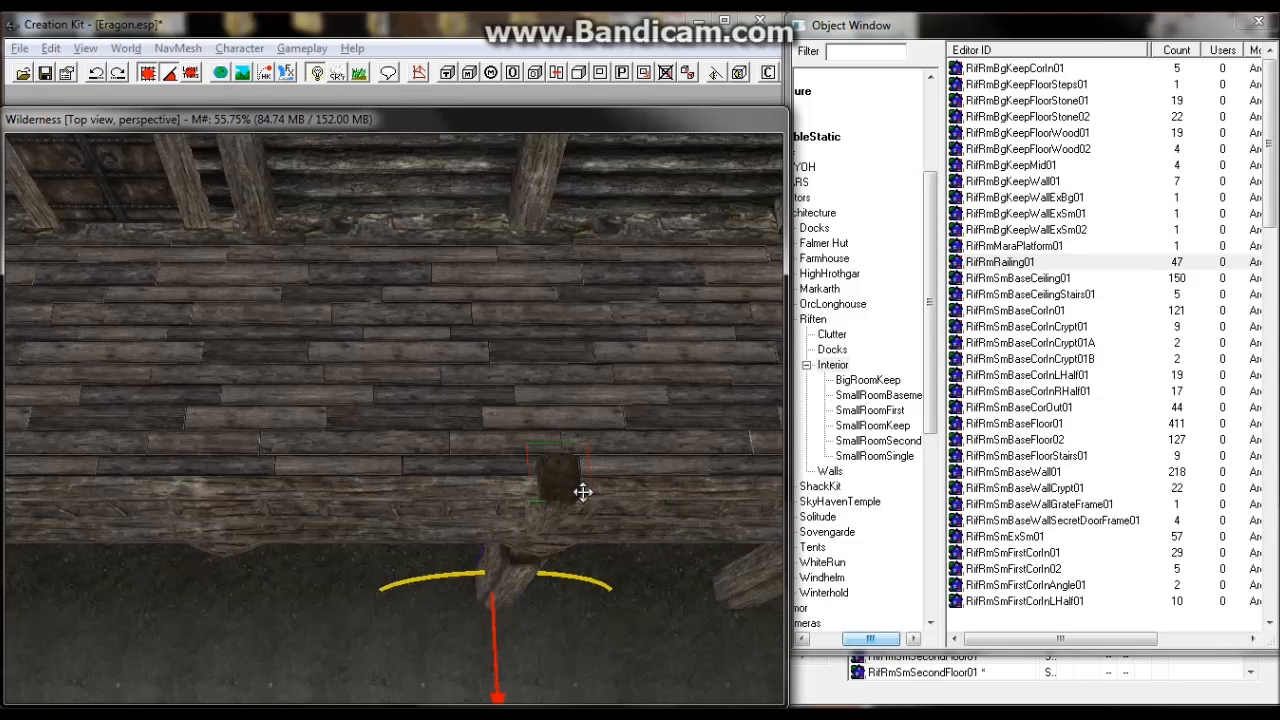
pyautogui.press('y')
pyautogui.moveTo(570, 488); pyautogui.dragTo(213, 490)
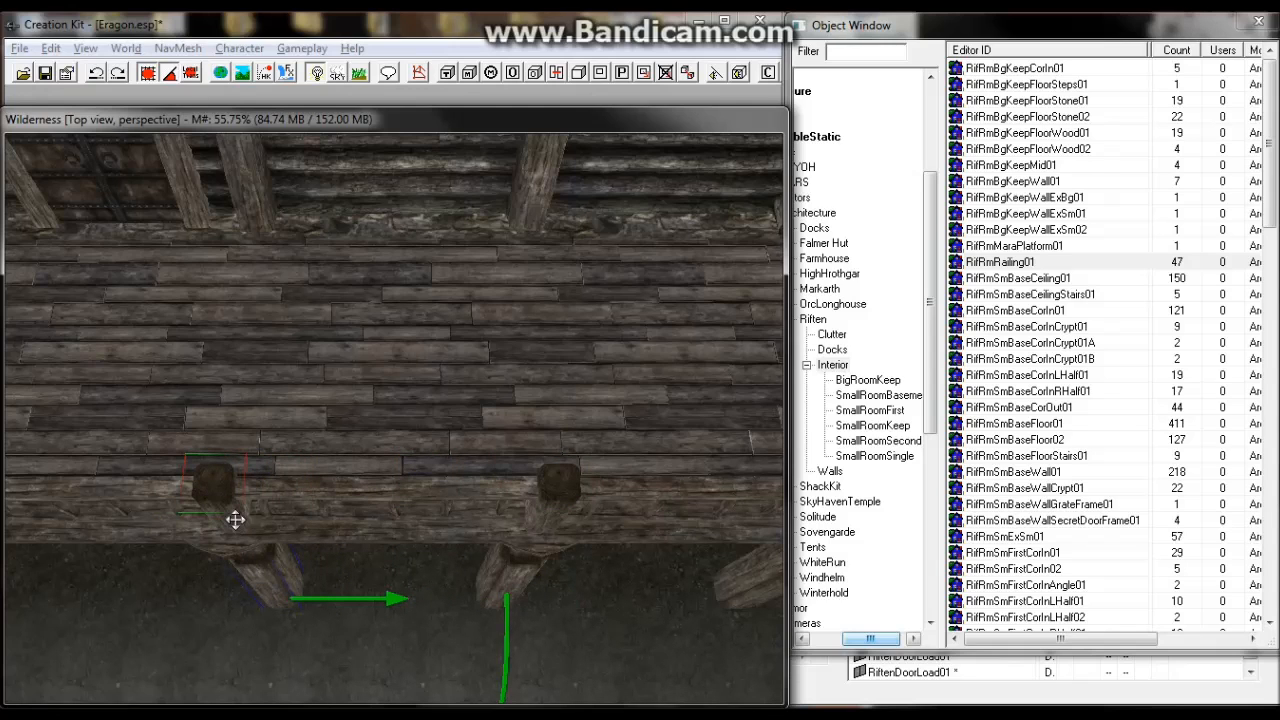
# Remove the lower beam section between the second and third support posts.
pyautogui.click(266, 540)
pyautogui.press('Delete')
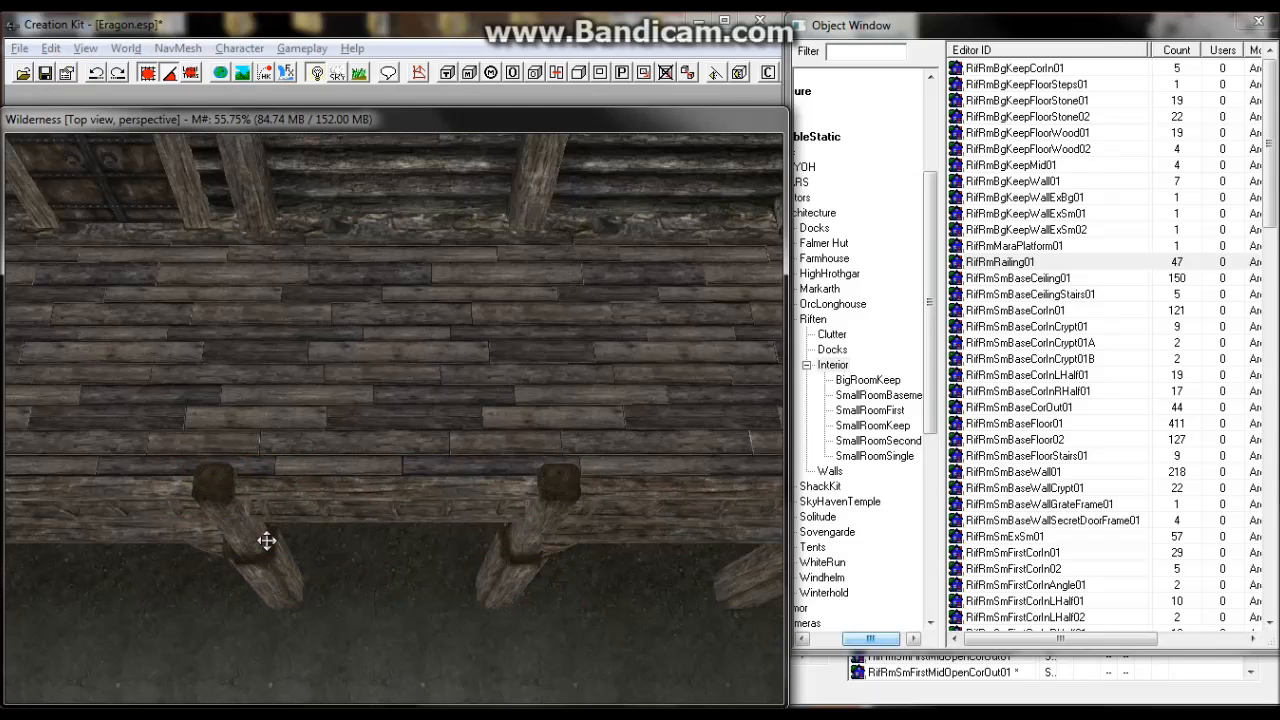
pyautogui.click(266, 540)
# Remove two more lower beam sections along the front edge, every other one, ending at the deck's far corner.
pyautogui.moveTo(280, 540); pyautogui.dragTo(335, 517, button='middle')
pyautogui.scroll(2, 284, 542)
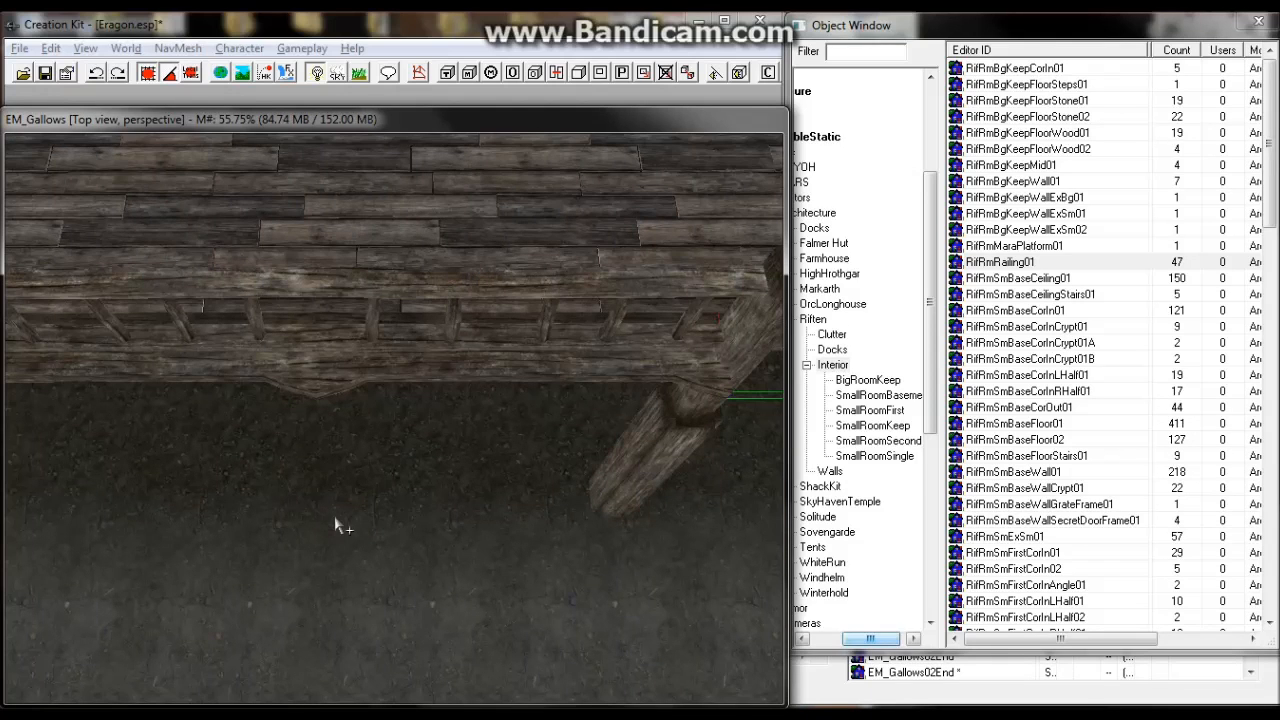
pyautogui.click(239, 367)
pyautogui.press('Delete')
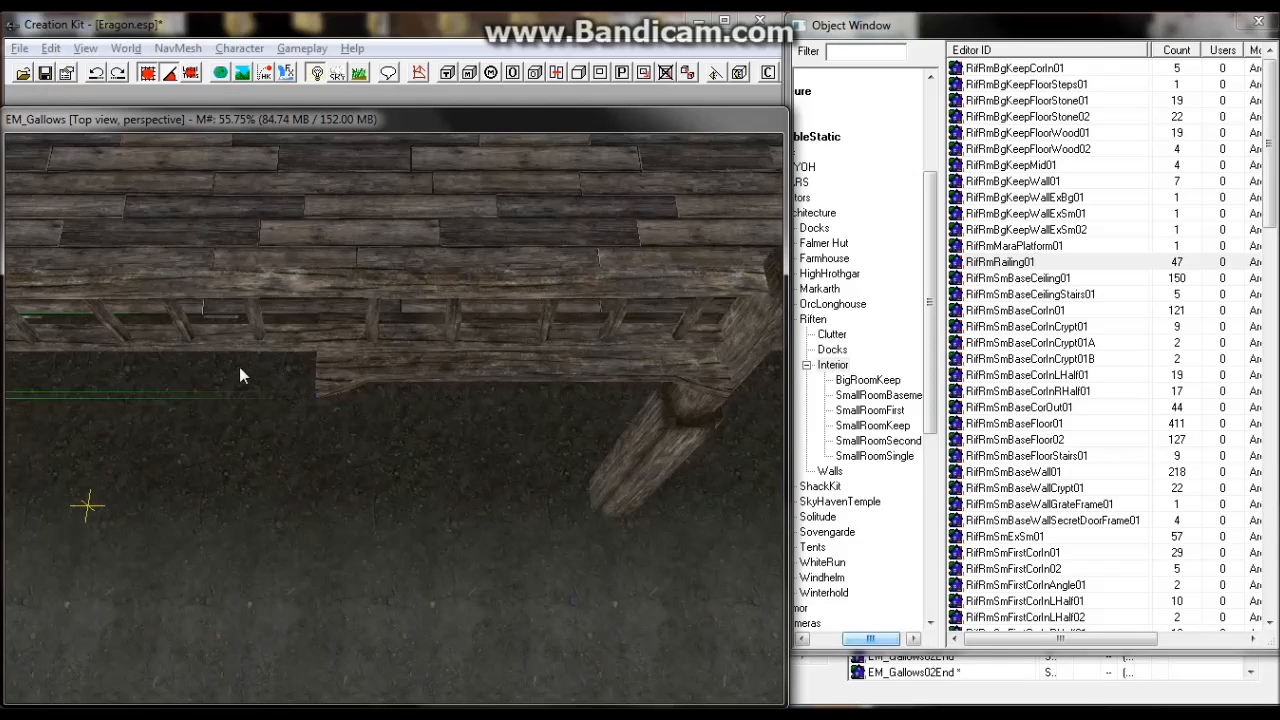
pyautogui.moveTo(254, 431); pyautogui.dragTo(352, 383, button='middle')
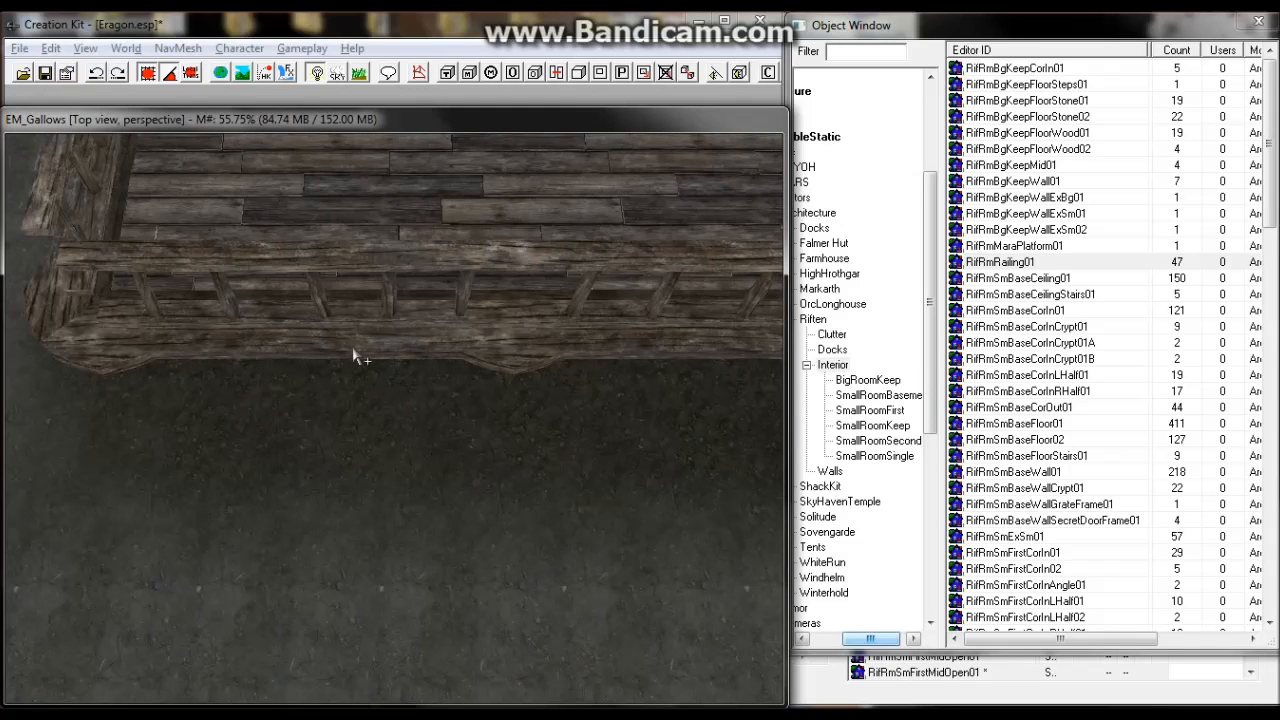
pyautogui.click(353, 349)
pyautogui.press('Delete')
# Shift the third support post slightly along the Y axis so it covers the end of the adjoining lower beam.
pyautogui.moveTo(404, 425); pyautogui.dragTo(254, 432, button='middle')
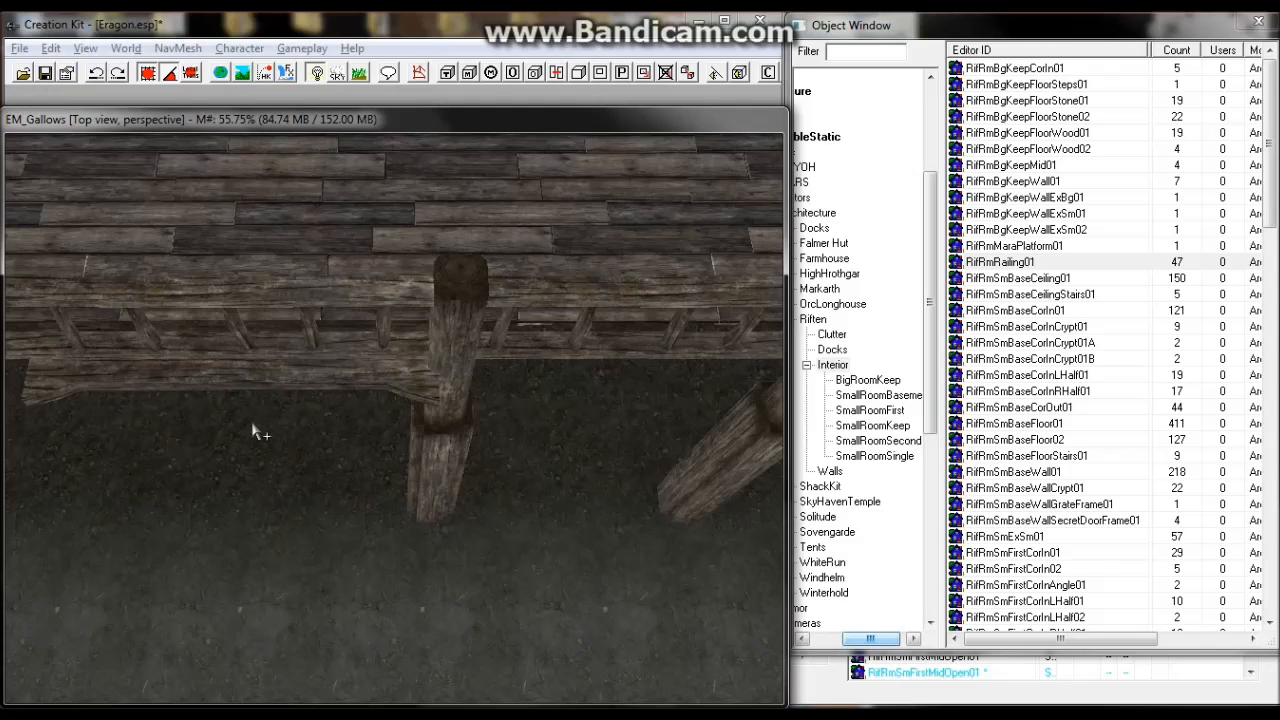
pyautogui.moveTo(476, 461); pyautogui.dragTo(466, 461, button='middle')
pyautogui.click(466, 461)
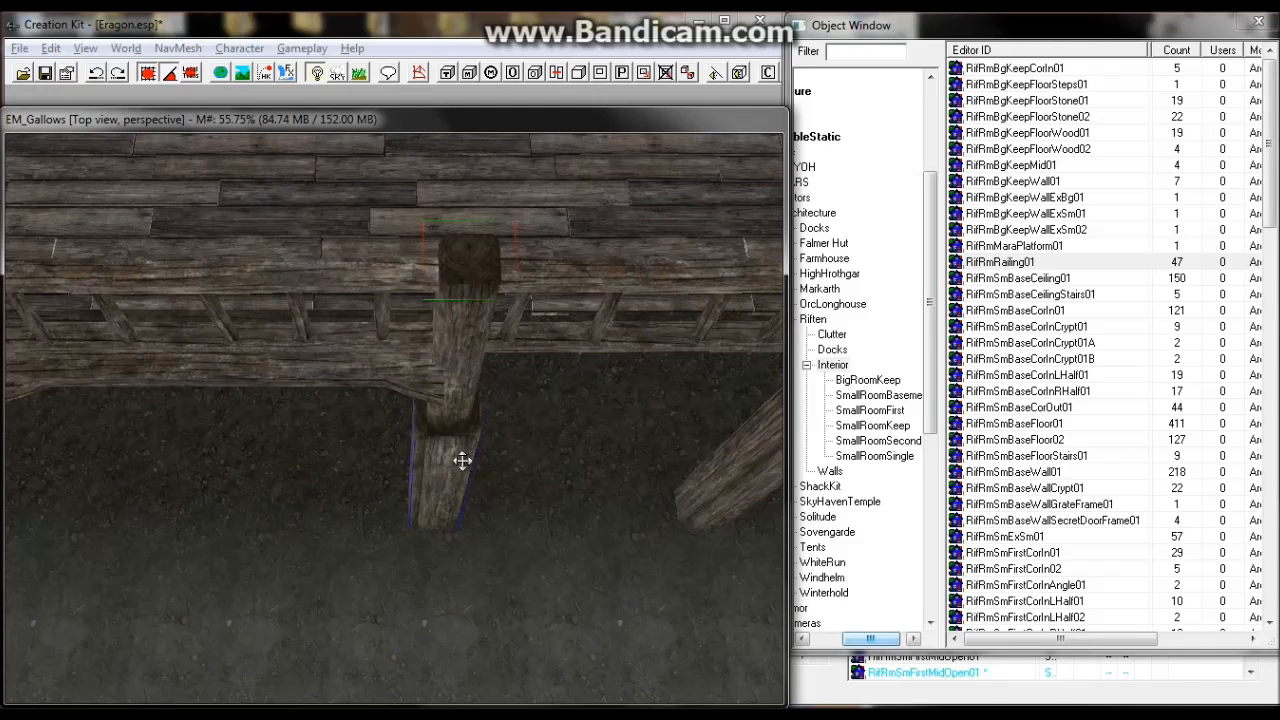
pyautogui.press('x')
pyautogui.press('c')
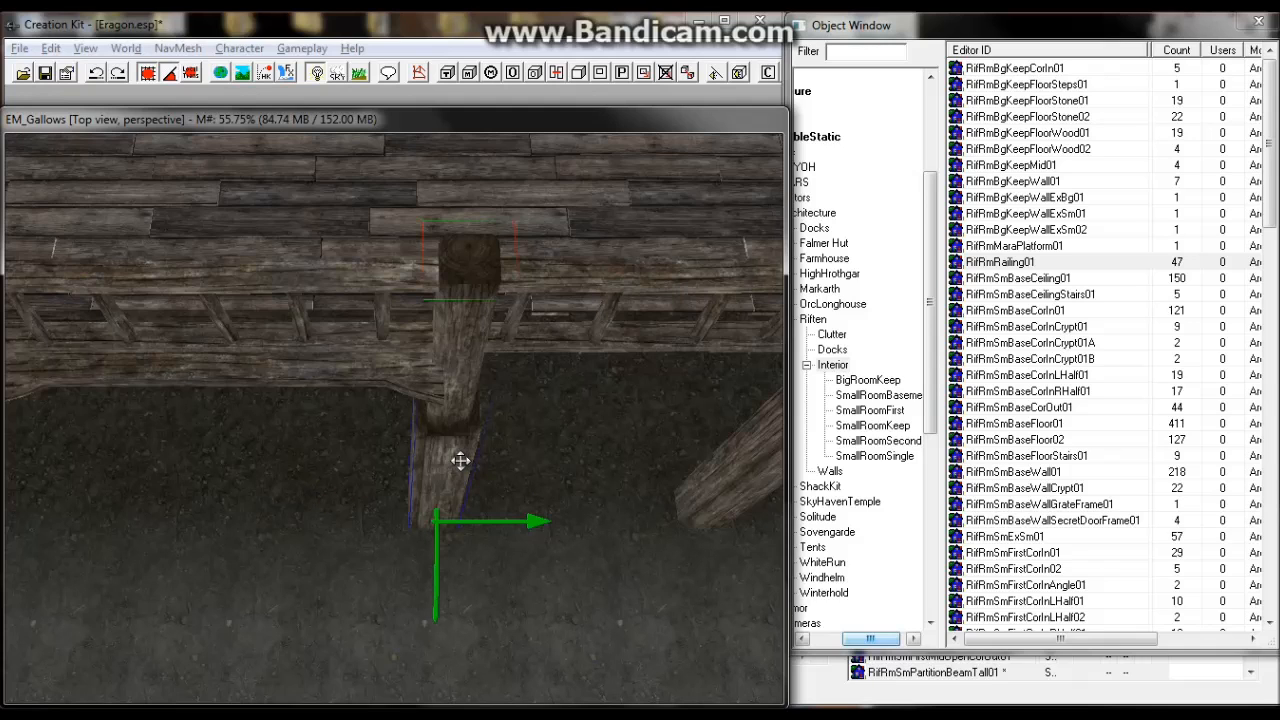
pyautogui.moveTo(466, 461); pyautogui.dragTo(436, 461)
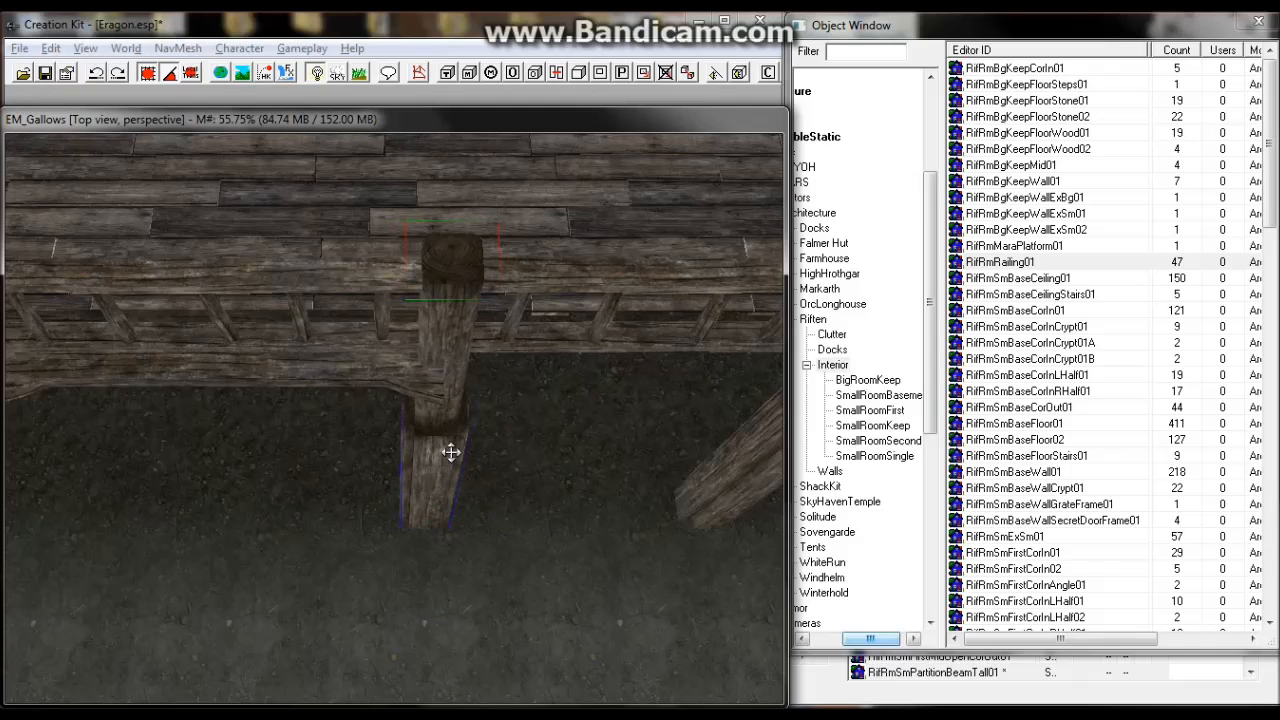
pyautogui.scroll(3, 446, 453)
pyautogui.moveTo(446, 453)
pyautogui.mouseDown(button='middle')
pyautogui.moveTo(415, 457)
pyautogui.moveTo(427, 453)
pyautogui.mouseUp(button='middle')
pyautogui.scroll(4, 446, 453)
pyautogui.scroll(-2, 446, 453)
pyautogui.scroll(-4, 446, 453)
# Duplicate the second and third support posts together and move the copies along the Y axis further down the front edge.
pyautogui.moveTo(412, 450); pyautogui.dragTo(389, 448, button='middle')
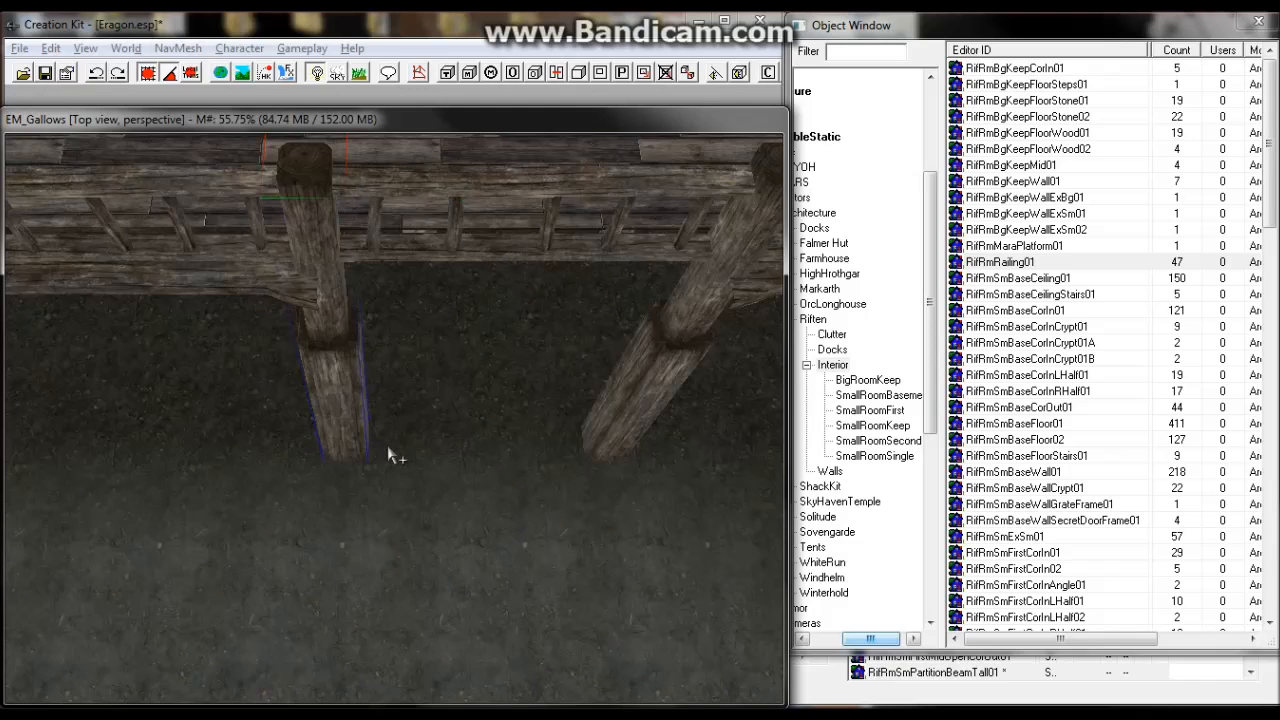
pyautogui.moveTo(618, 414); pyautogui.dragTo(517, 457, button='middle')
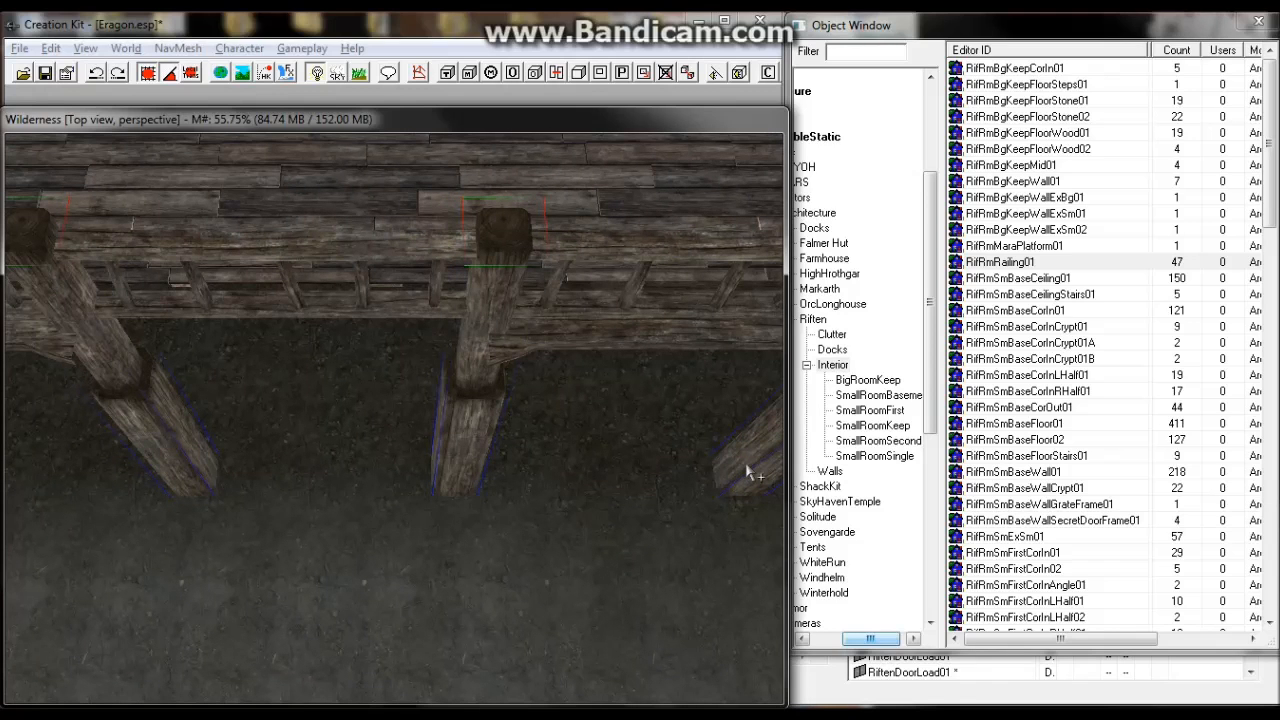
pyautogui.press('d')
pyautogui.click(344, 463)
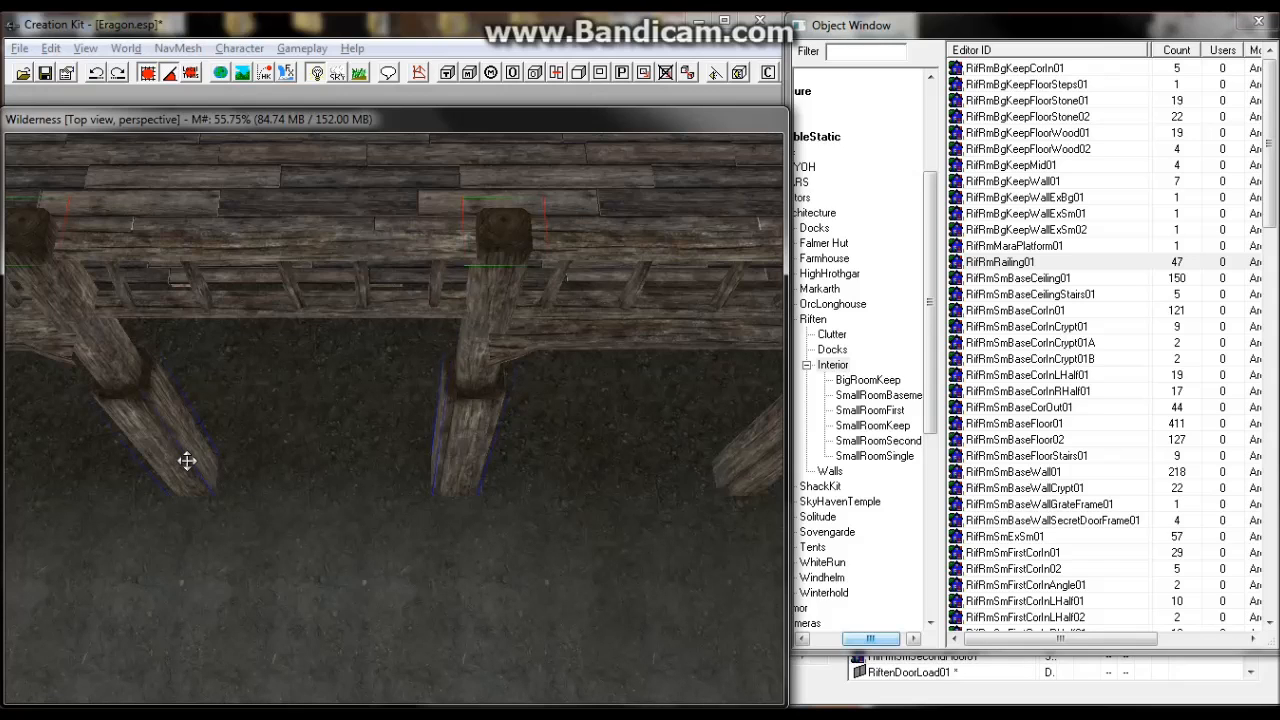
pyautogui.hotkey('ctrl', 'd')
pyautogui.press('e')
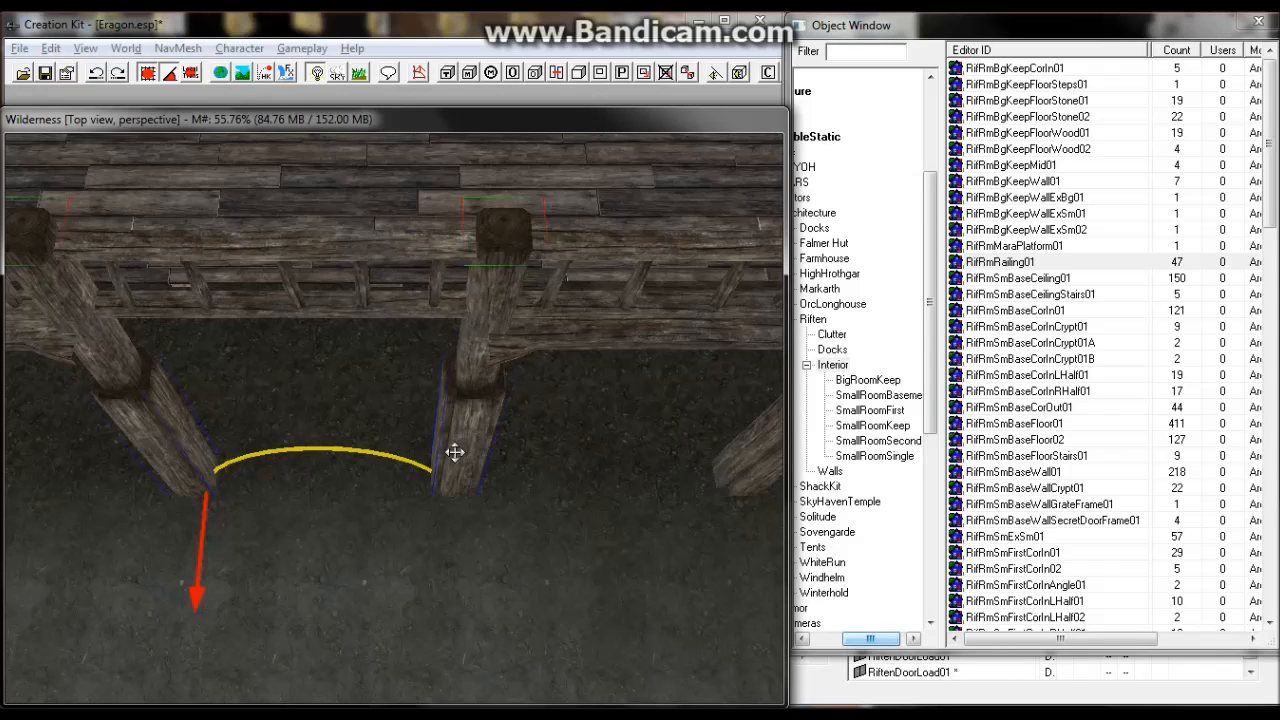
pyautogui.press('y')
pyautogui.moveTo(383, 460); pyautogui.dragTo(398, 406, button='right')
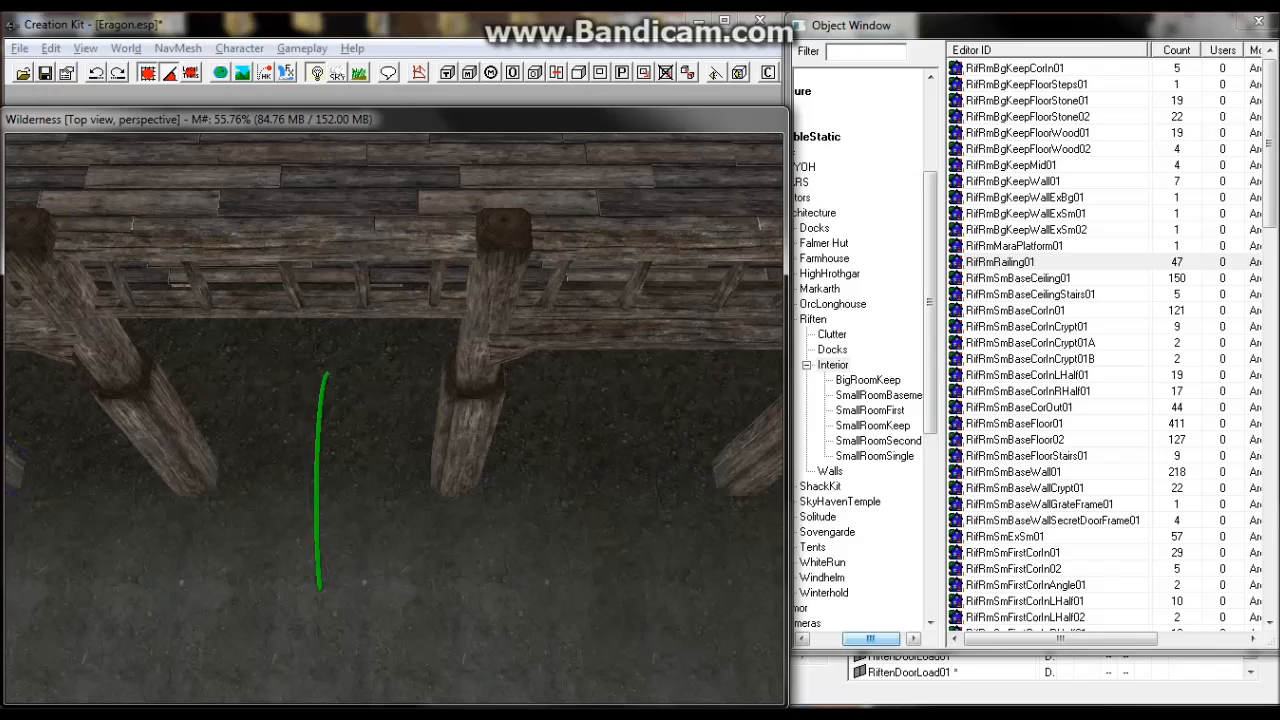
pyautogui.hotkey('ctrl', 'z')
# Align the copied post pair along the Y axis with the bracketed end of the lower beam section.
pyautogui.moveTo(427, 404); pyautogui.dragTo(483, 408, button='middle')
pyautogui.scroll(3, 483, 407)
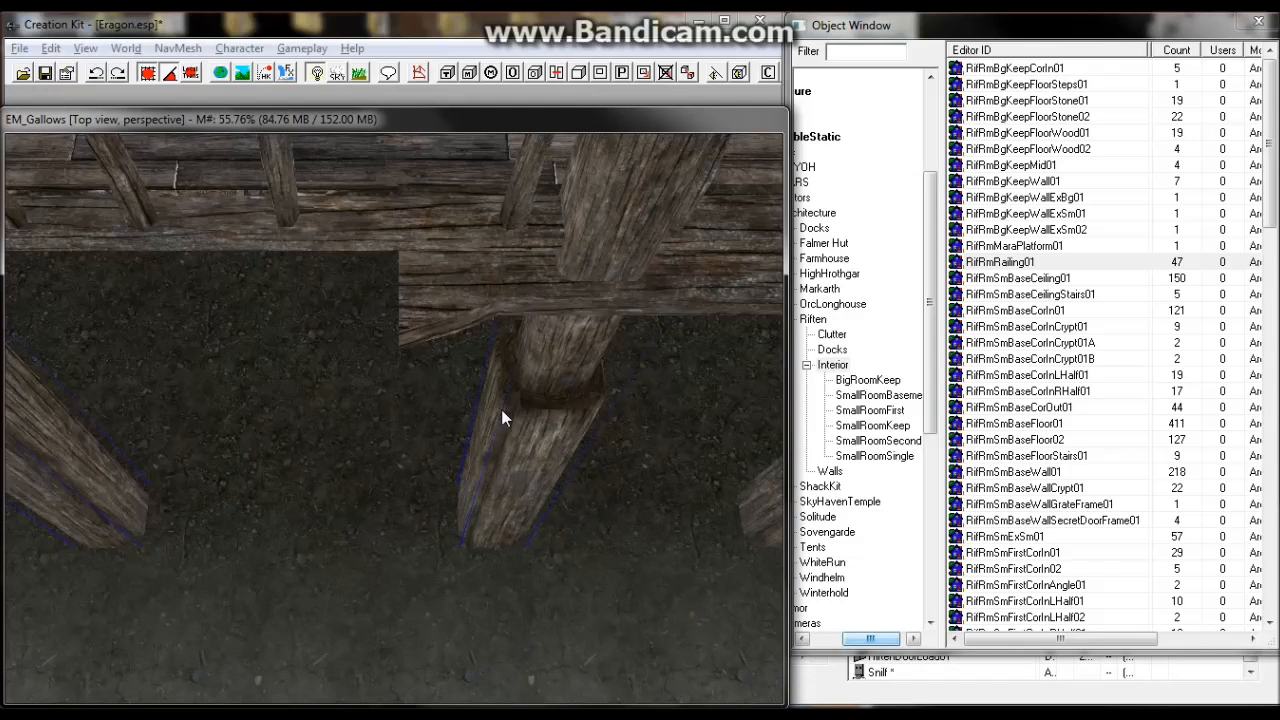
pyautogui.moveTo(528, 412); pyautogui.dragTo(484, 398, button='right')
pyautogui.moveTo(484, 398); pyautogui.dragTo(572, 400)
pyautogui.moveTo(391, 403); pyautogui.dragTo(371, 403)
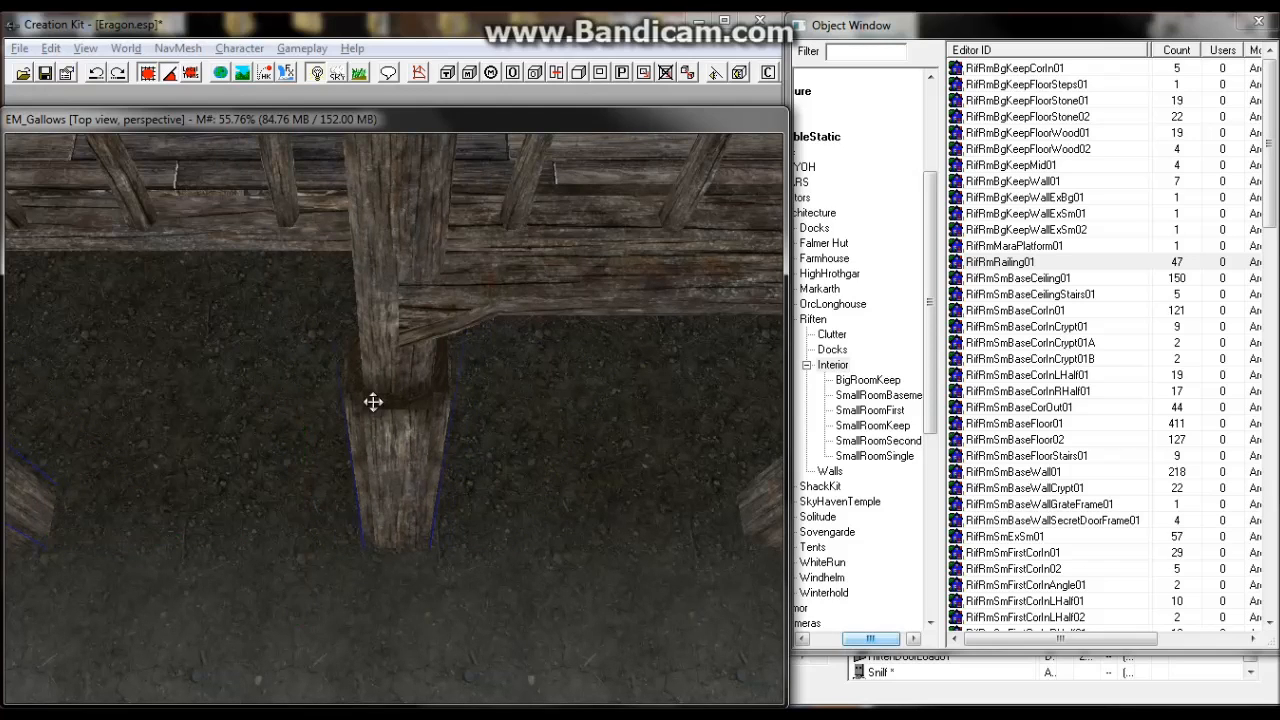
pyautogui.scroll(-3, 371, 403)
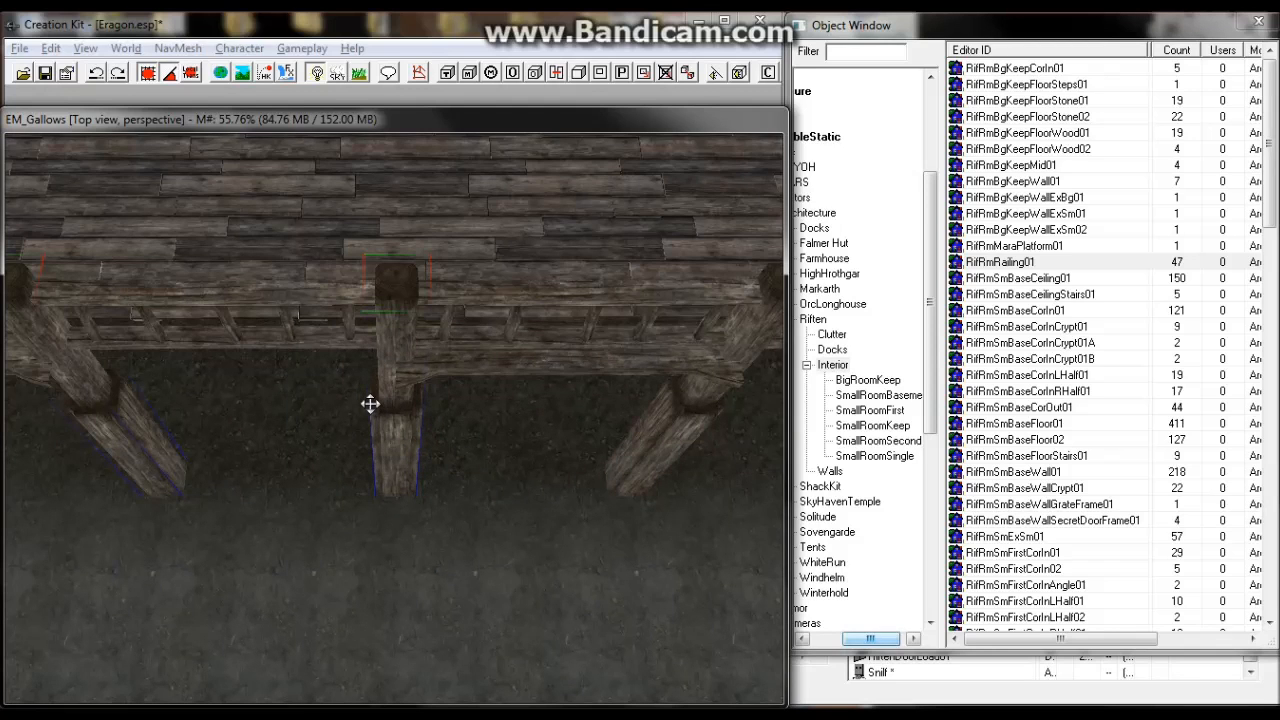
# Duplicate the copied post pair again and move the new pair along the Y axis toward the deck's far corner.
pyautogui.moveTo(370, 403); pyautogui.dragTo(397, 404, button='middle')
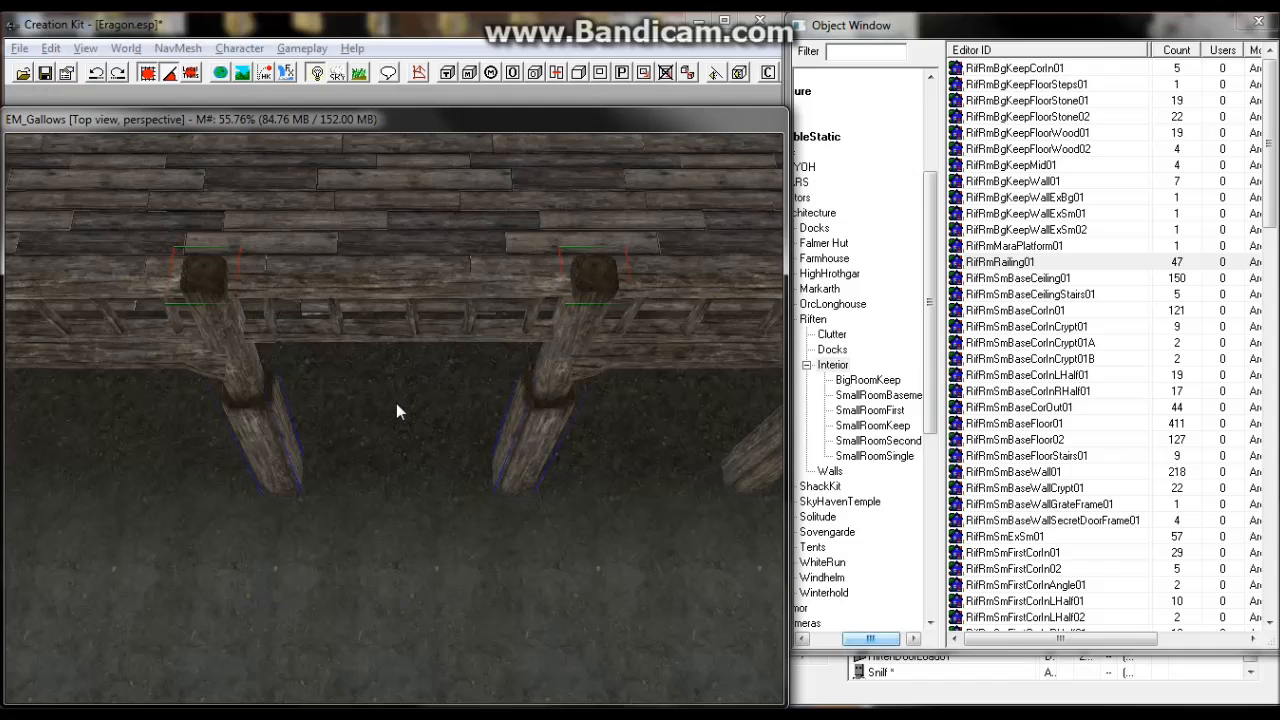
pyautogui.moveTo(409, 411); pyautogui.dragTo(423, 409, button='middle')
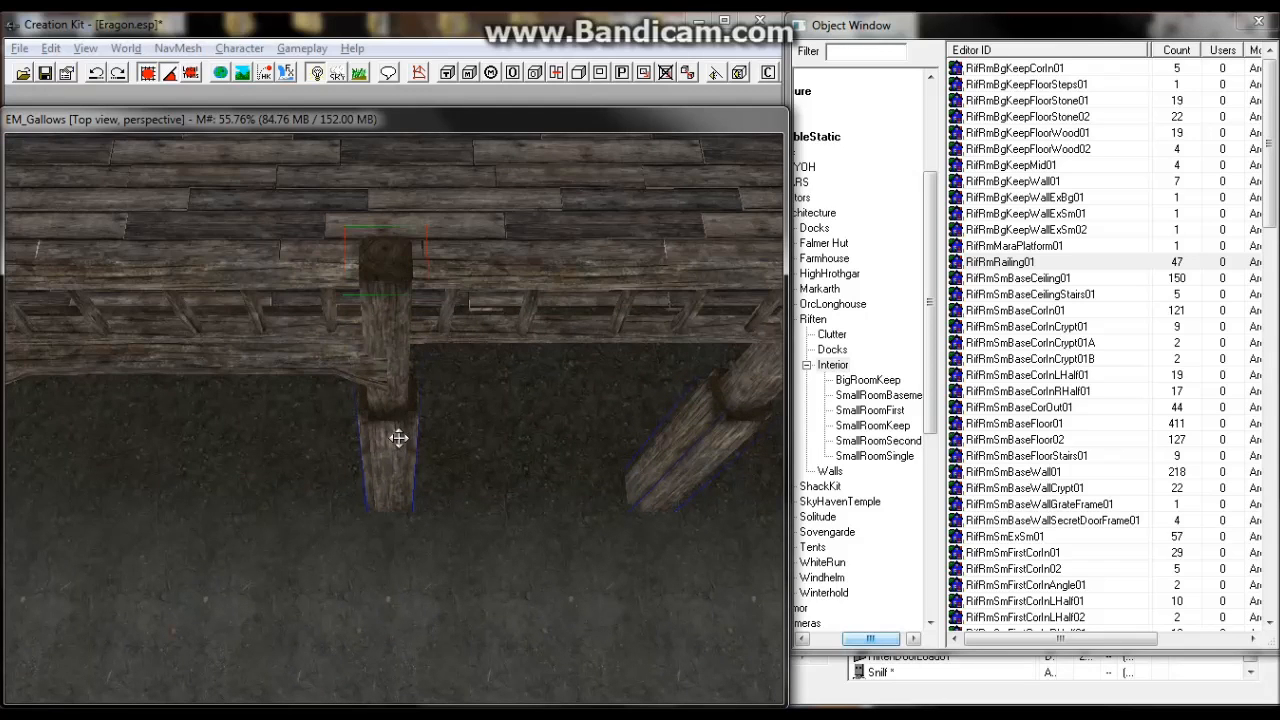
pyautogui.press('x')
pyautogui.press('y')
pyautogui.moveTo(398, 442); pyautogui.dragTo(70, 405)
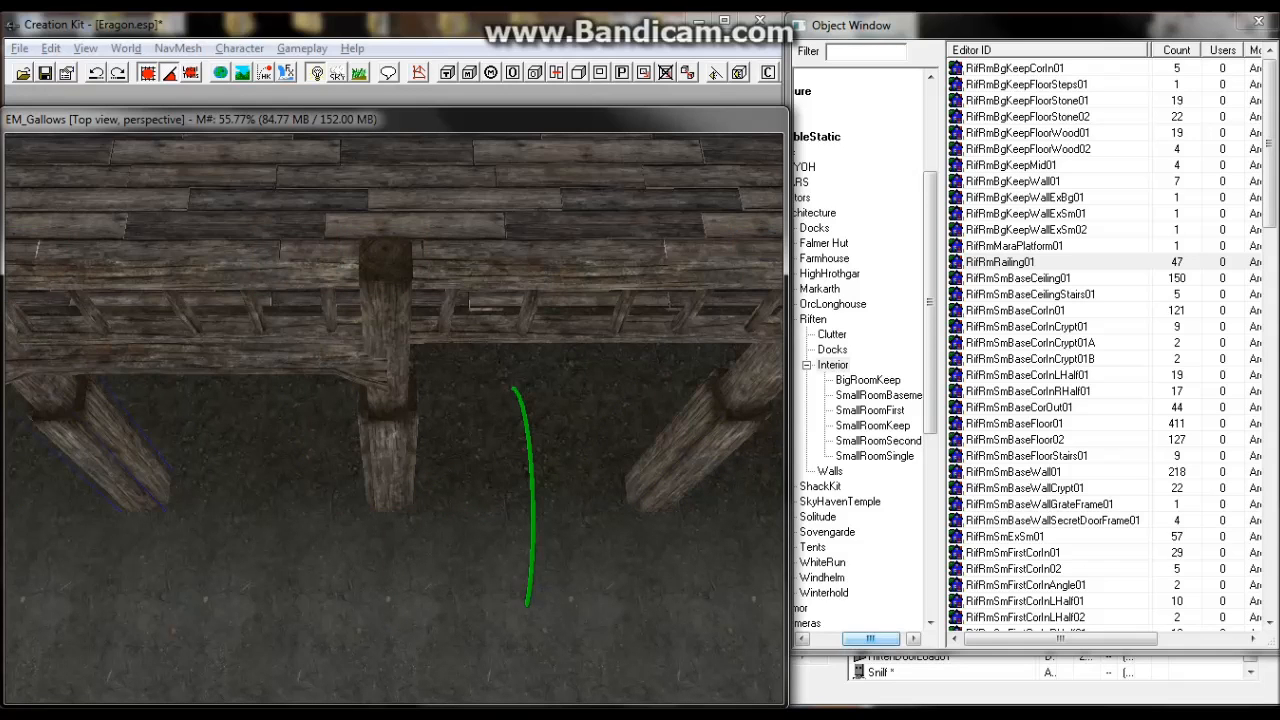
# Fine-tune the last post pair along the Y axis so its inner post covers the end of the adjoining lower beam.
pyautogui.moveTo(394, 380); pyautogui.dragTo(444, 441, button='middle')
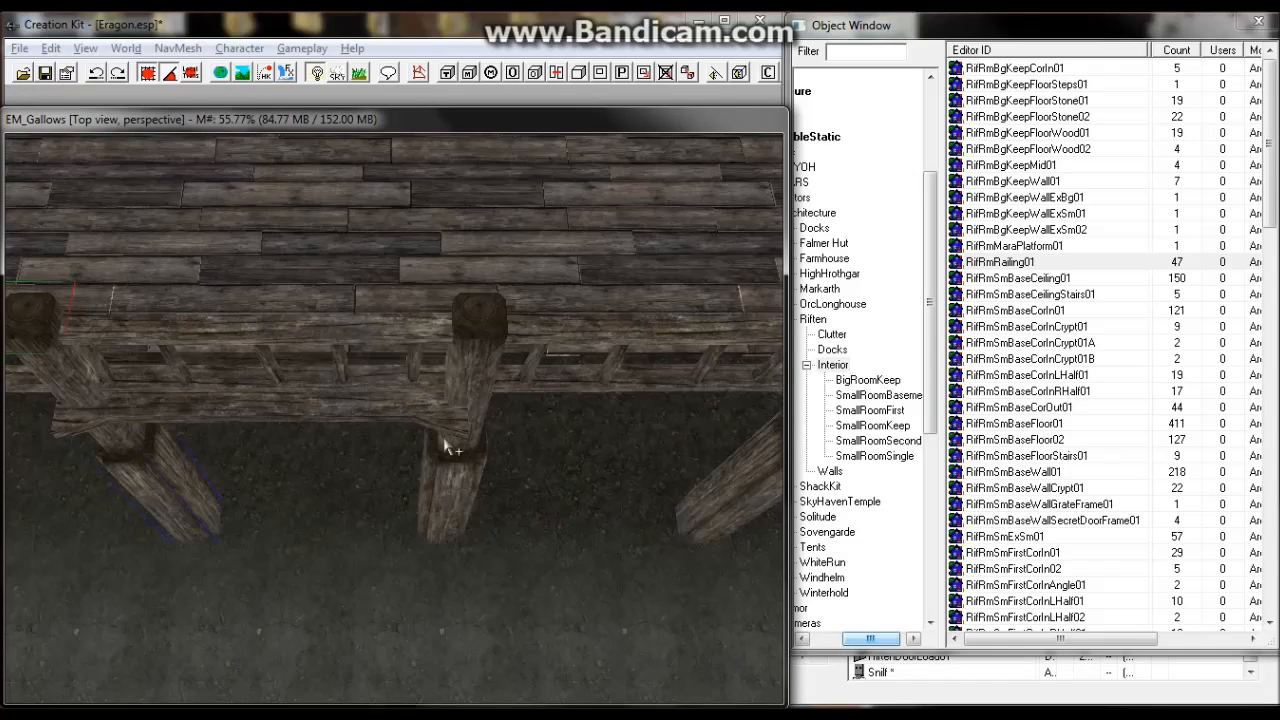
pyautogui.scroll(-1, 440, 447)
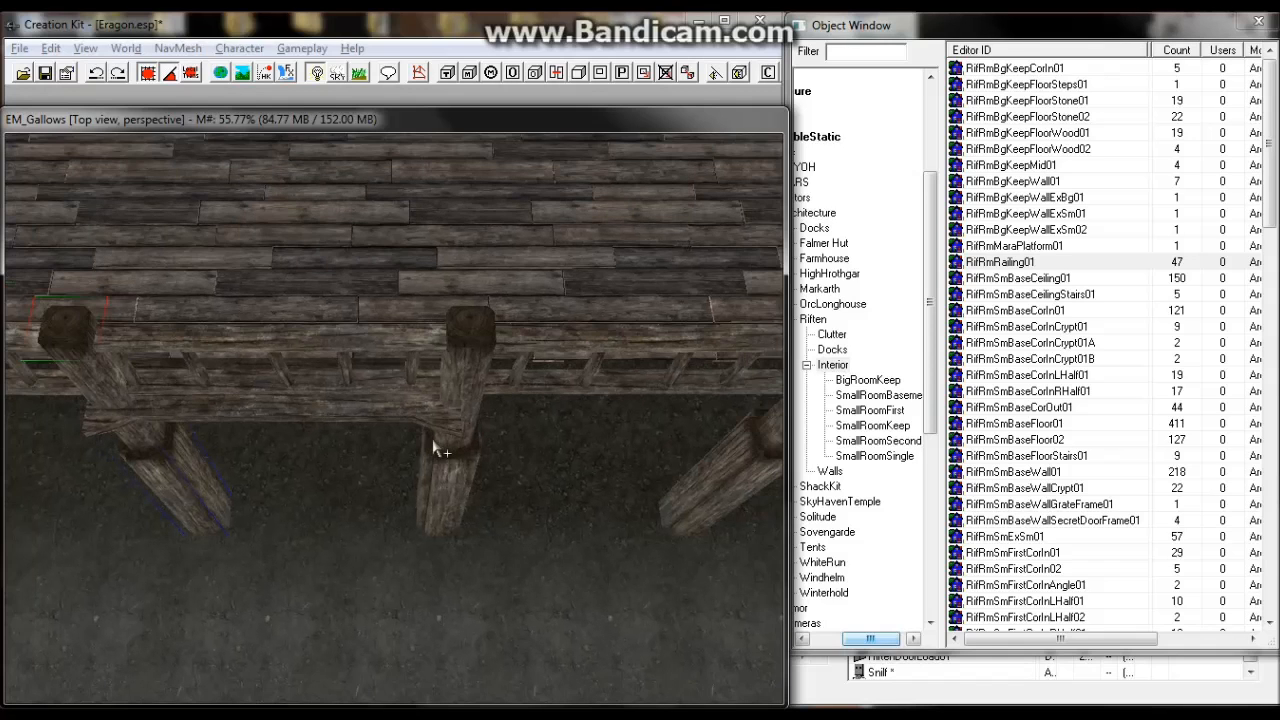
pyautogui.moveTo(351, 463); pyautogui.dragTo(414, 464, button='middle')
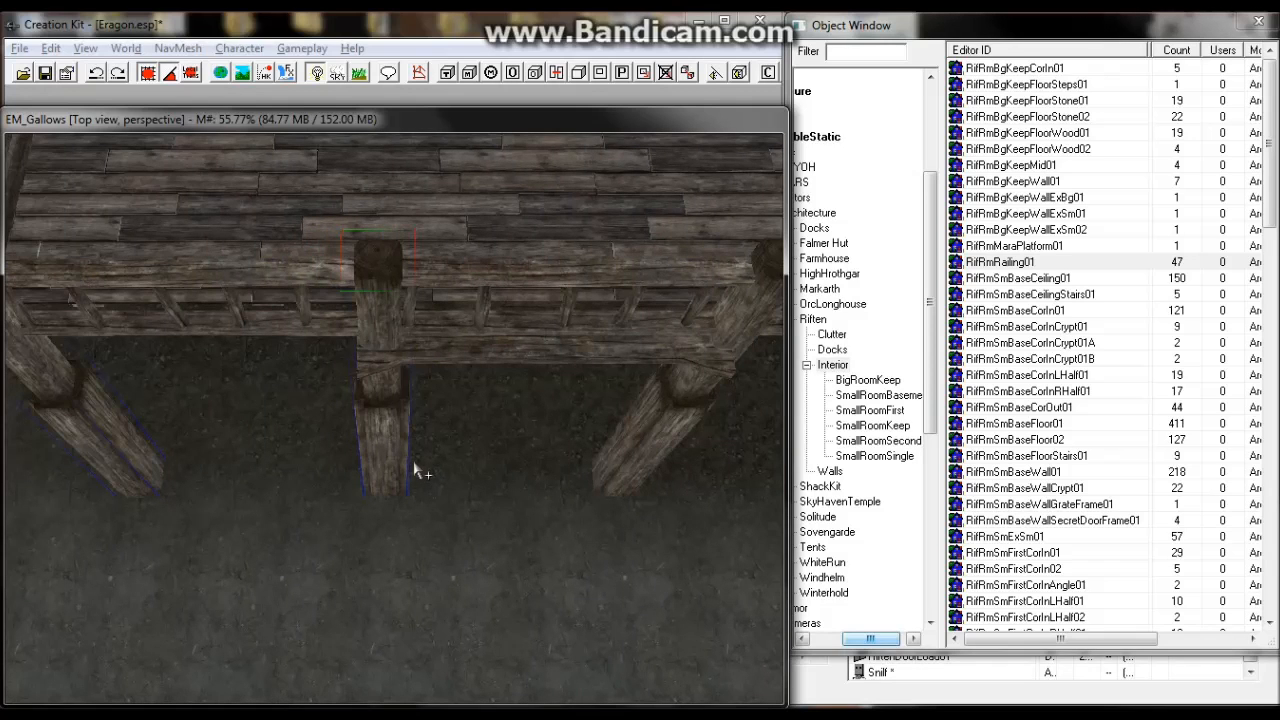
pyautogui.scroll(1, 418, 456)
pyautogui.press('y')
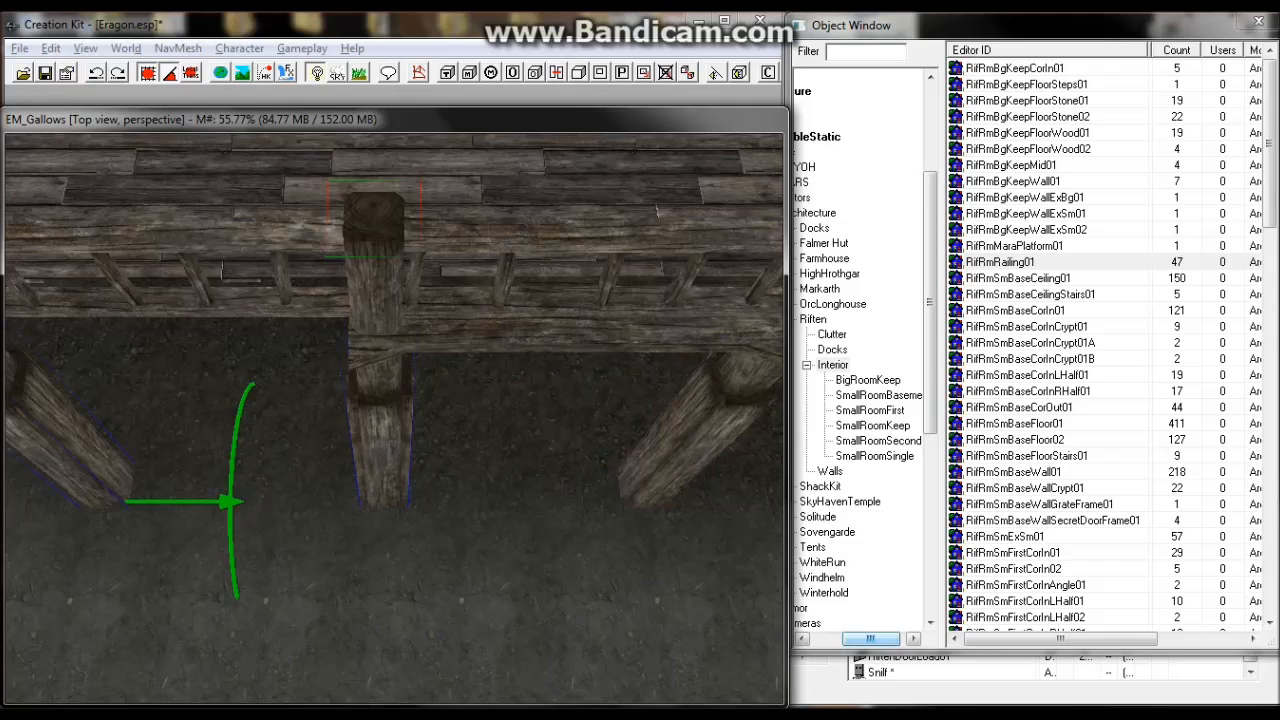
pyautogui.moveTo(393, 441)
pyautogui.mouseDown()
pyautogui.moveTo(342, 441)
pyautogui.moveTo(387, 441)
pyautogui.mouseUp()
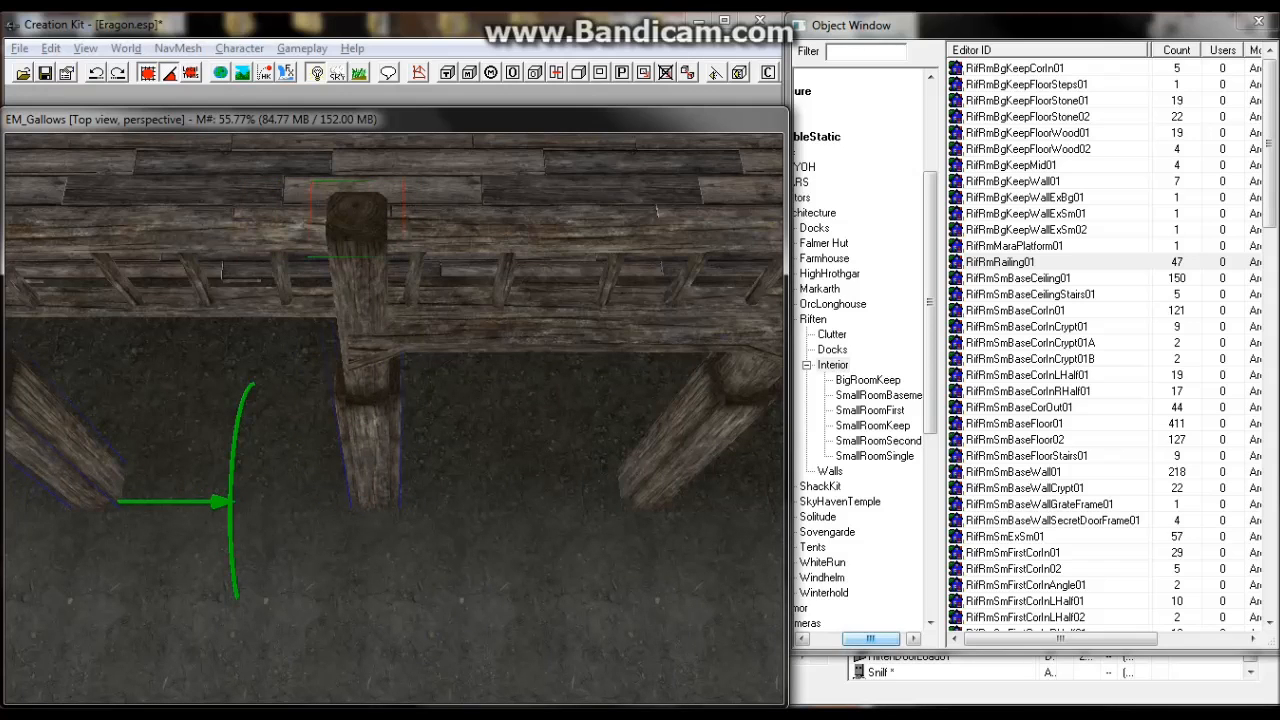
pyautogui.scroll(2, 373, 430)
pyautogui.moveTo(375, 431); pyautogui.dragTo(385, 442, button='middle')
pyautogui.scroll(2, 385, 442)
pyautogui.press('y')
pyautogui.moveTo(406, 489); pyautogui.dragTo(388, 489)
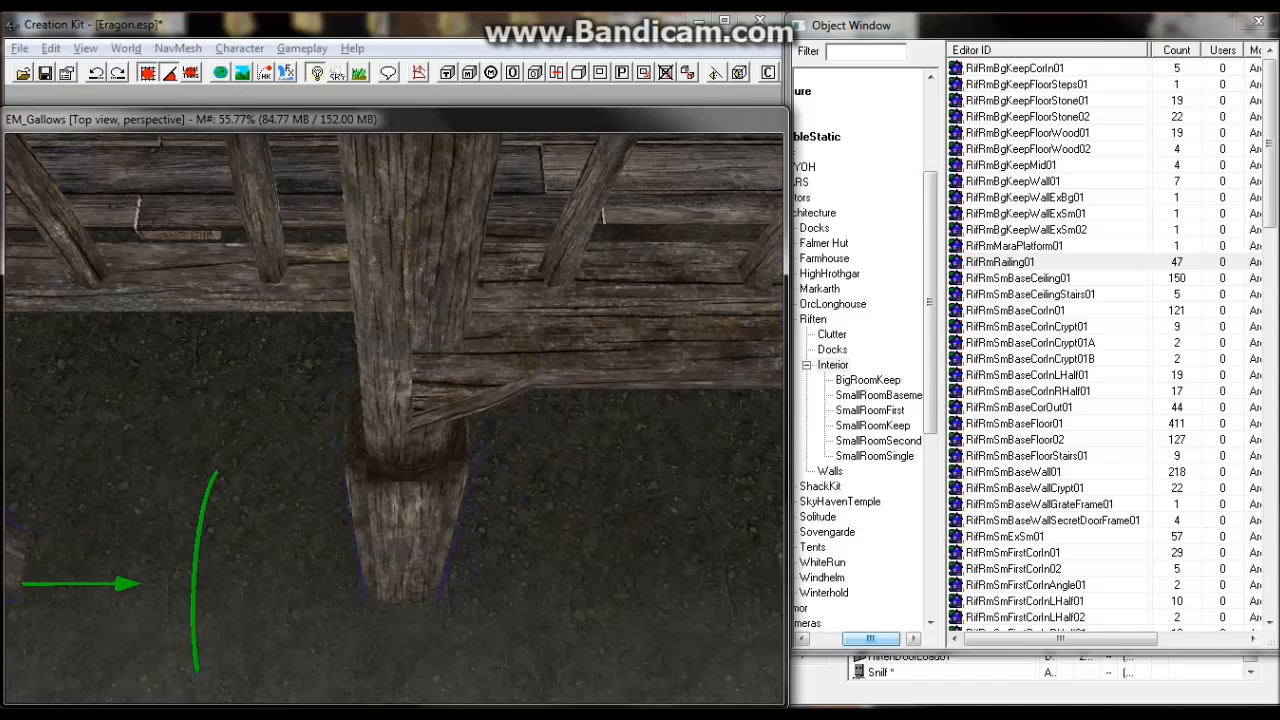
pyautogui.scroll(-4, 263, 457)
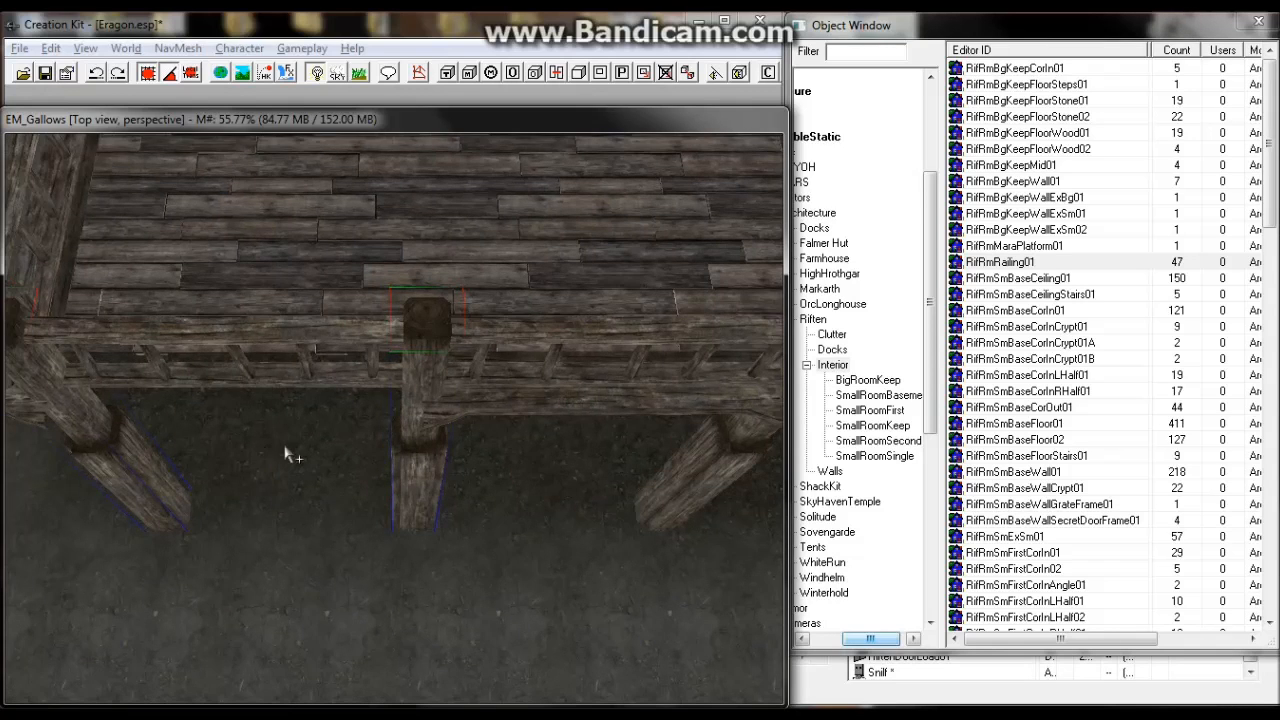
# Delete the overlapping curved lower beam piece at the deck's far front corner.
pyautogui.moveTo(285, 448); pyautogui.dragTo(294, 444, button='middle')
pyautogui.scroll(2, 376, 467)
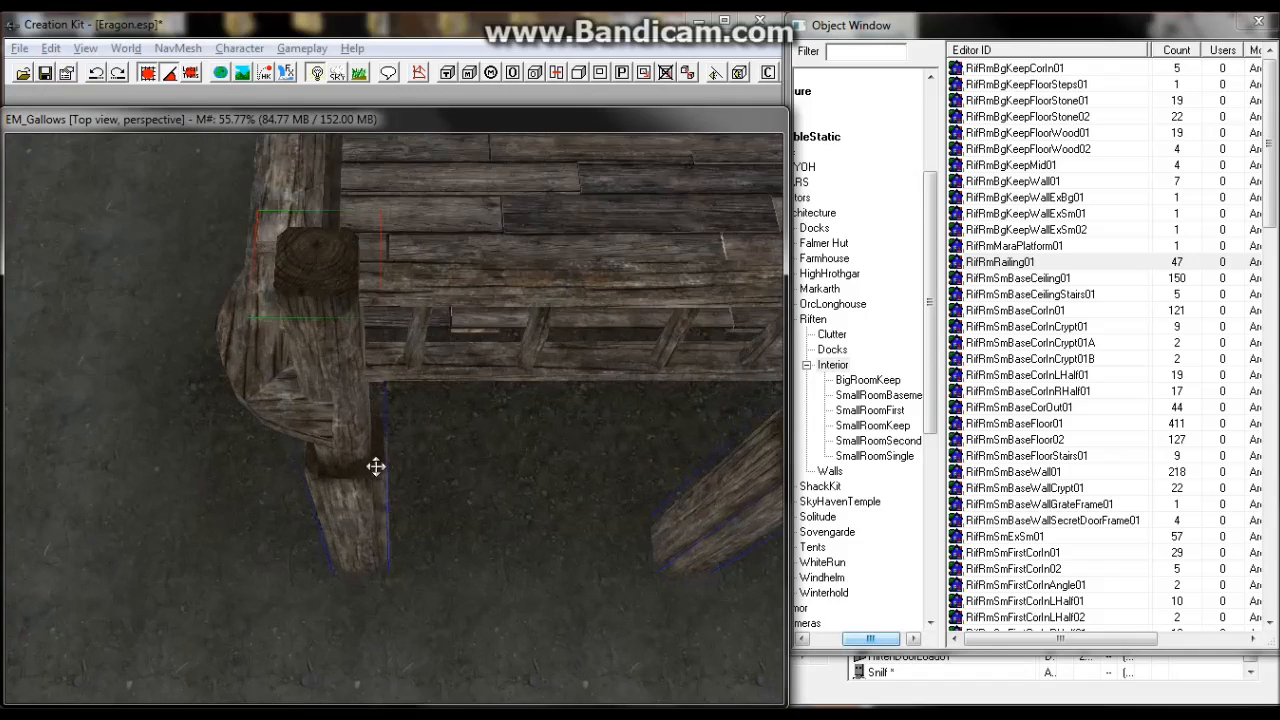
pyautogui.scroll(1, 376, 467)
pyautogui.click(364, 484)
pyautogui.keyDown('shift'); pyautogui.moveTo(366, 489); pyautogui.dragTo(386, 485, button='middle'); pyautogui.keyUp('shift')
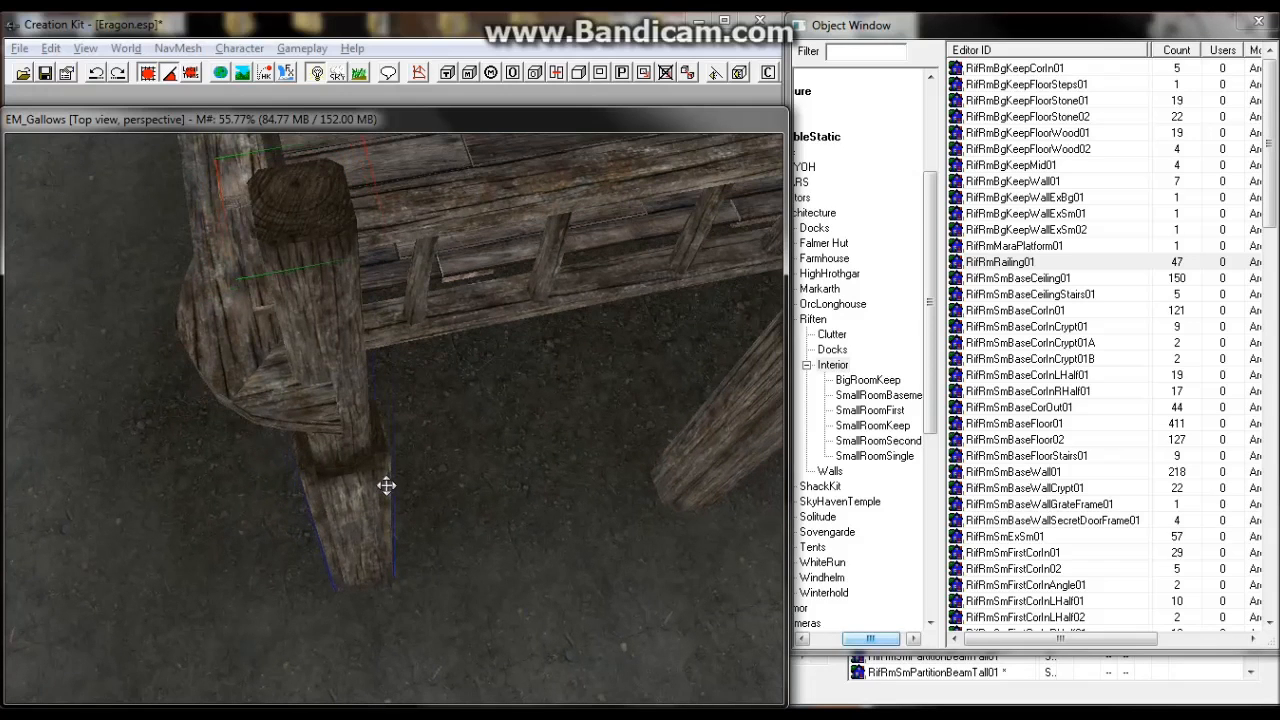
pyautogui.press('1')
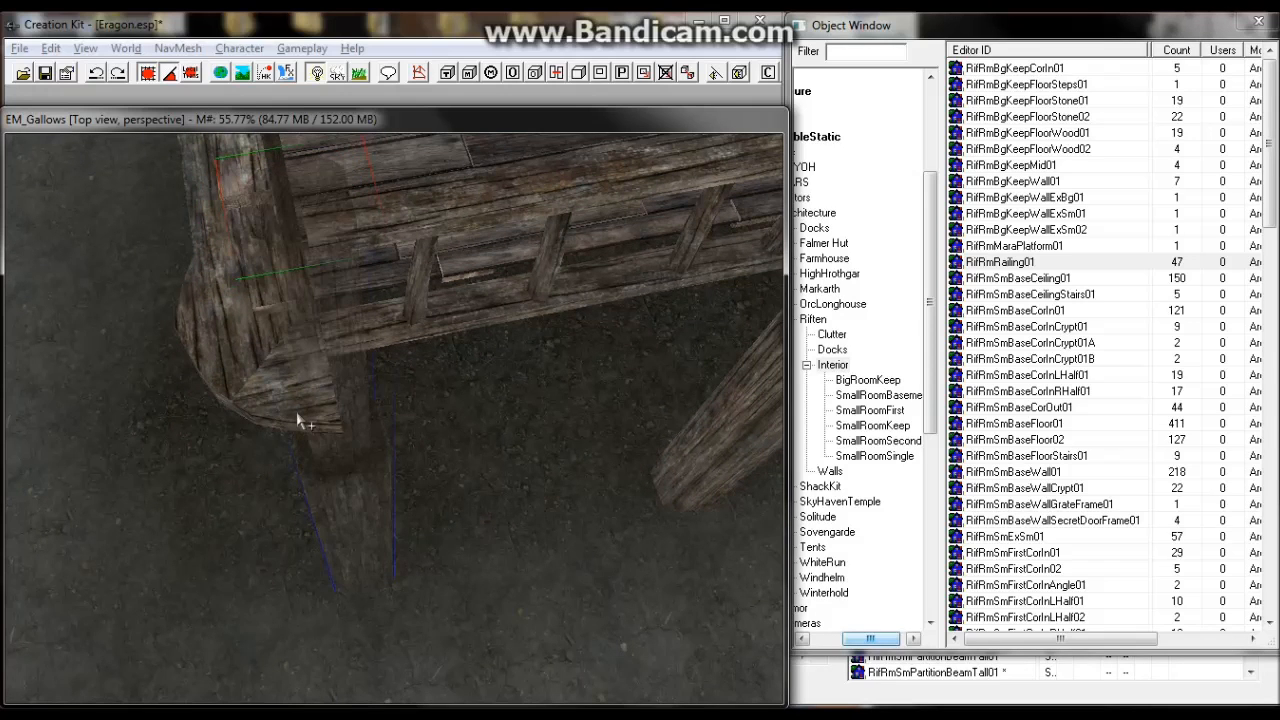
pyautogui.press('1')
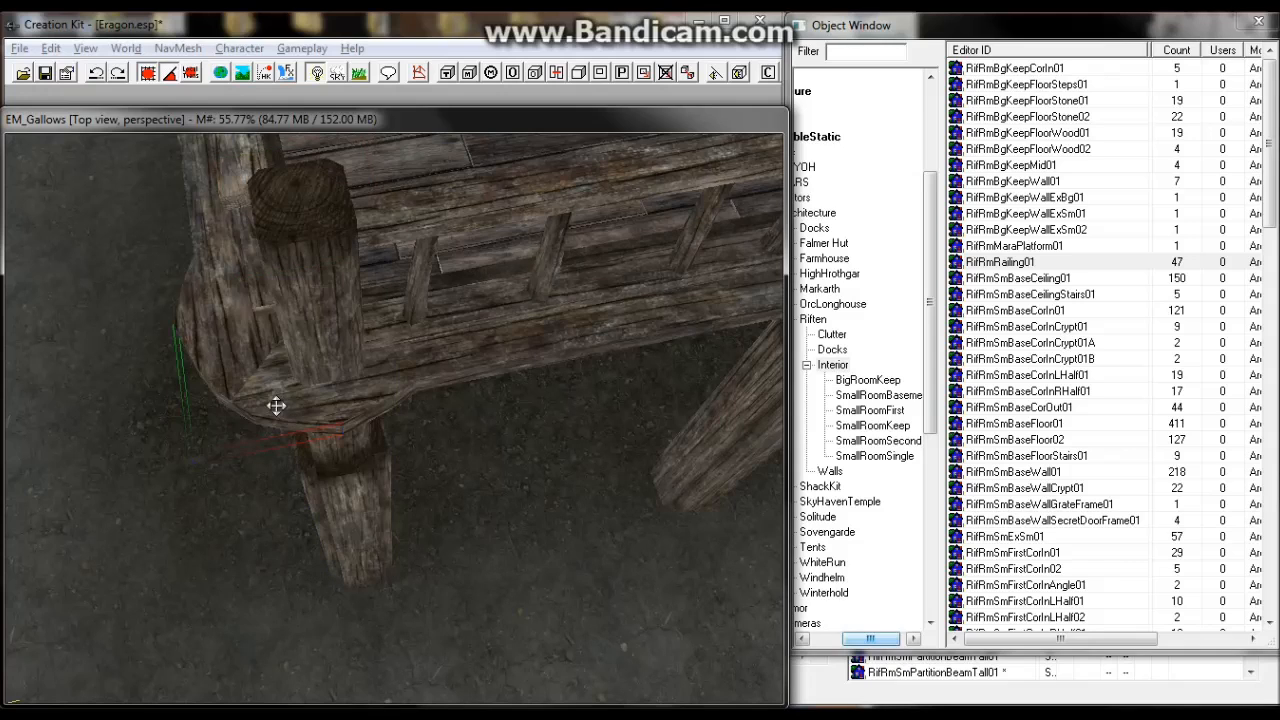
pyautogui.press('Delete')
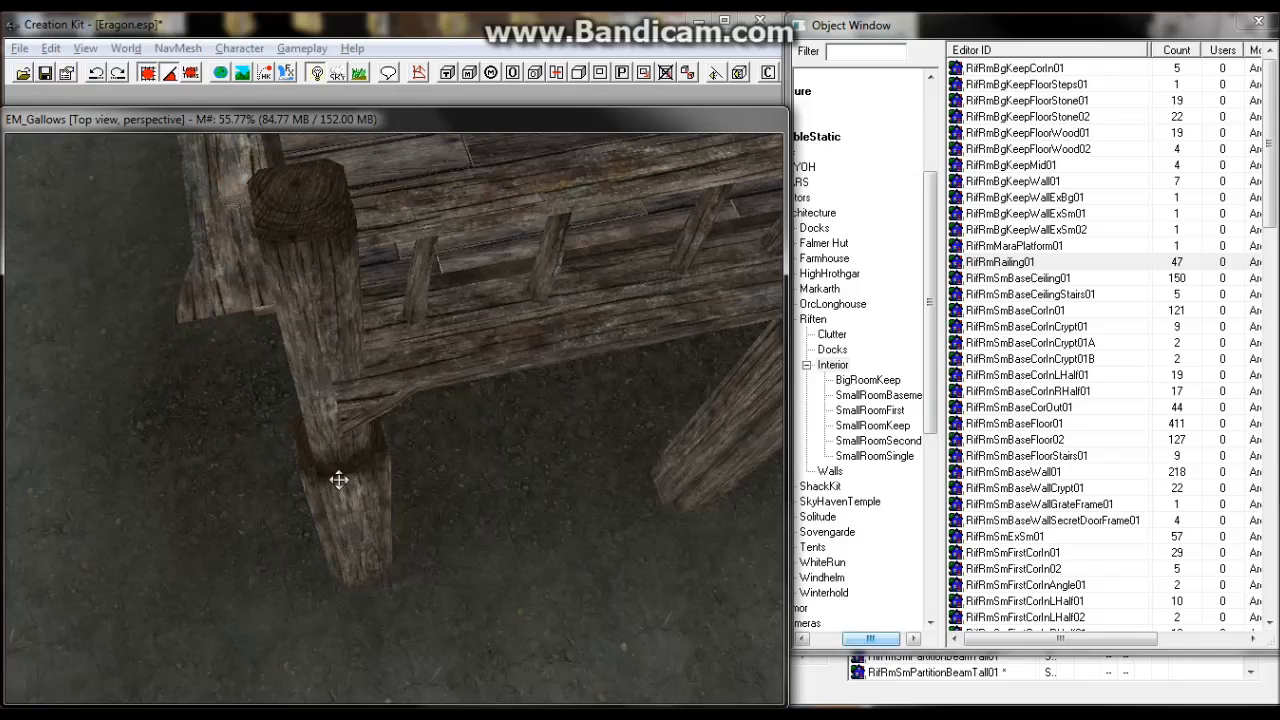
# Move the last support post outward in top view so it fills the corner between the two edge beams.
pyautogui.moveTo(335, 484); pyautogui.dragTo(297, 468)
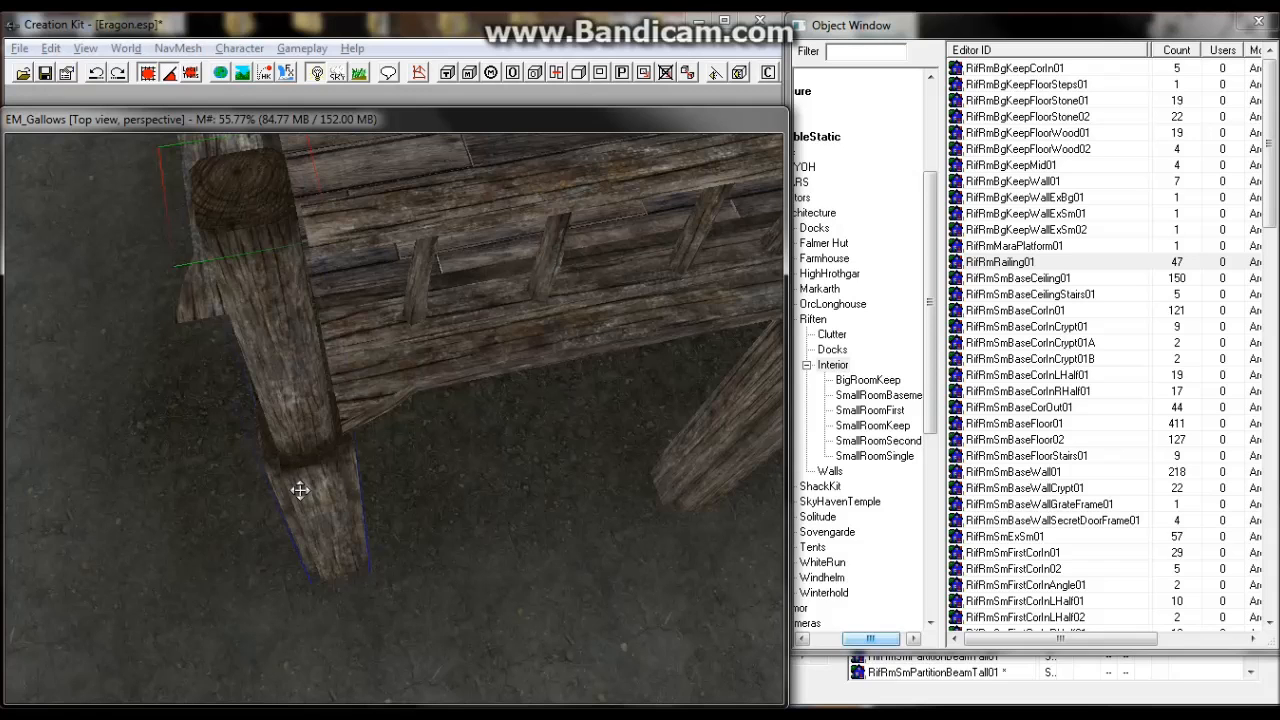
pyautogui.press('t')
pyautogui.scroll(3, 300, 490)
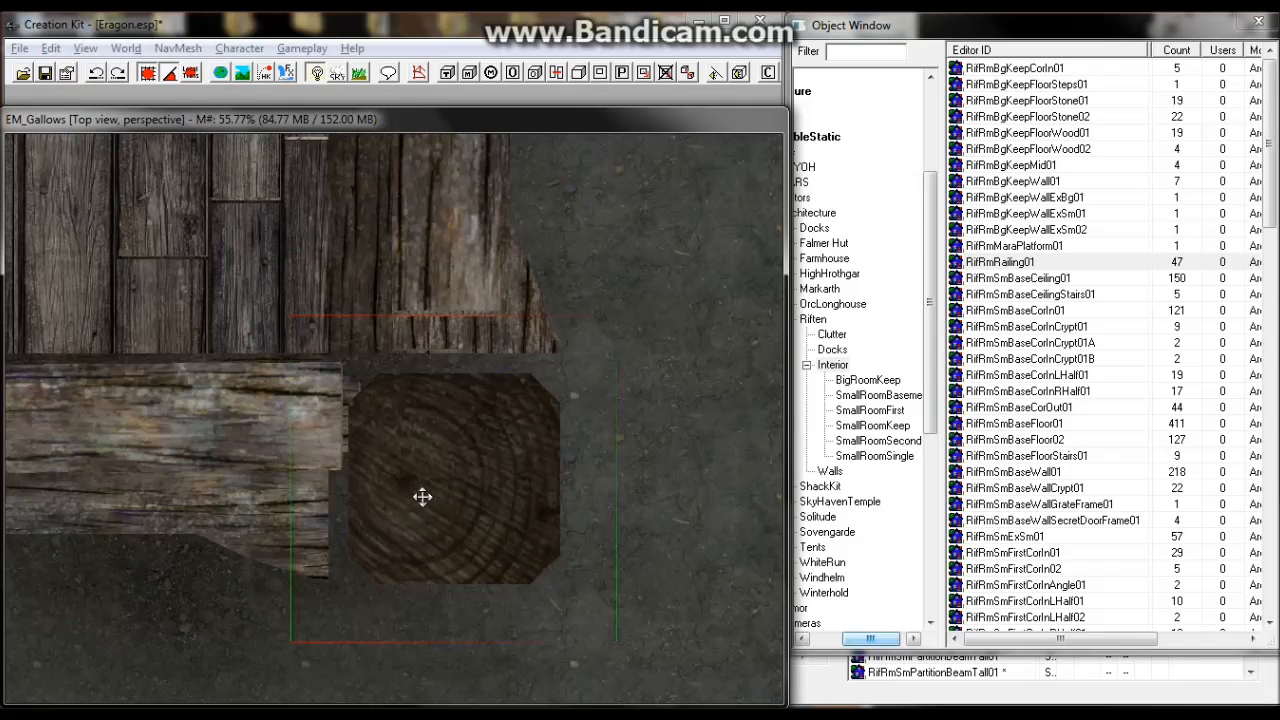
pyautogui.moveTo(422, 497); pyautogui.dragTo(453, 418)
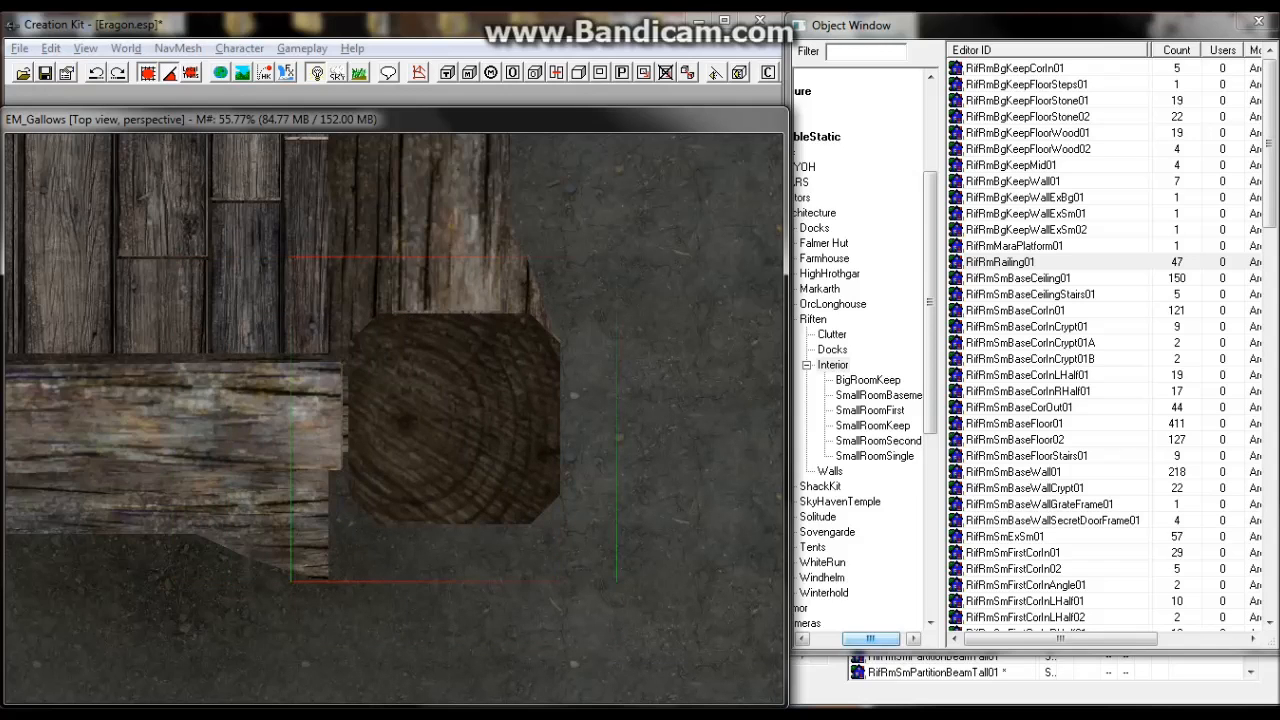
pyautogui.keyDown('shift'); pyautogui.moveTo(421, 423); pyautogui.dragTo(421, 407, button='middle'); pyautogui.keyUp('shift')
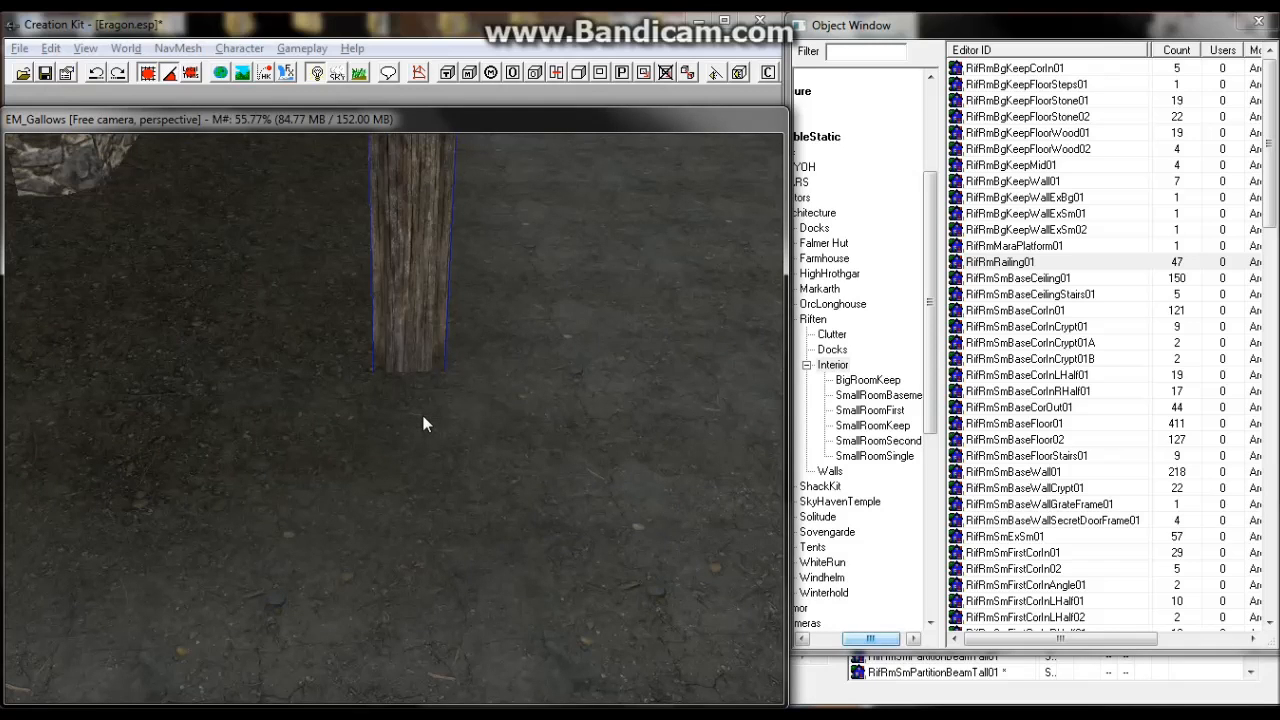
# Nudge the corner support post in against the end of the side railing and lower beam.
pyautogui.keyDown('shift'); pyautogui.moveTo(423, 425); pyautogui.dragTo(457, 437, button='middle'); pyautogui.keyUp('shift')
pyautogui.scroll(10, 426, 451)
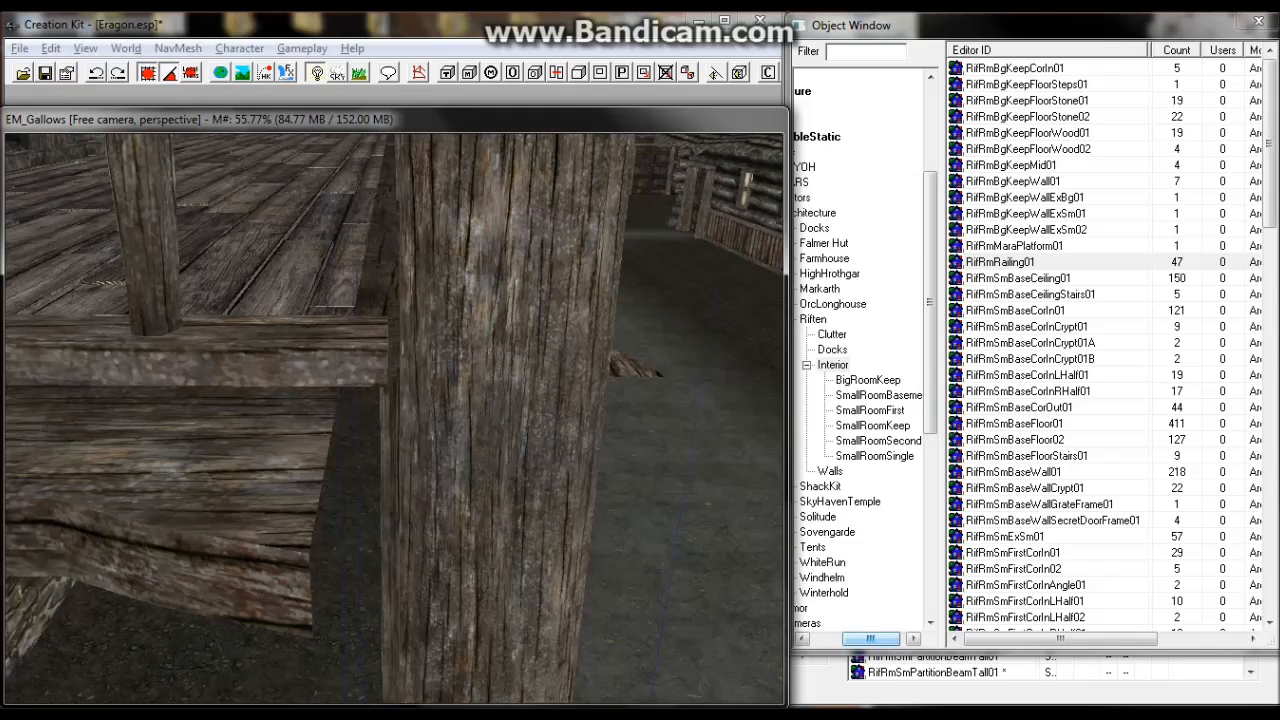
pyautogui.moveTo(439, 428); pyautogui.dragTo(380, 428)
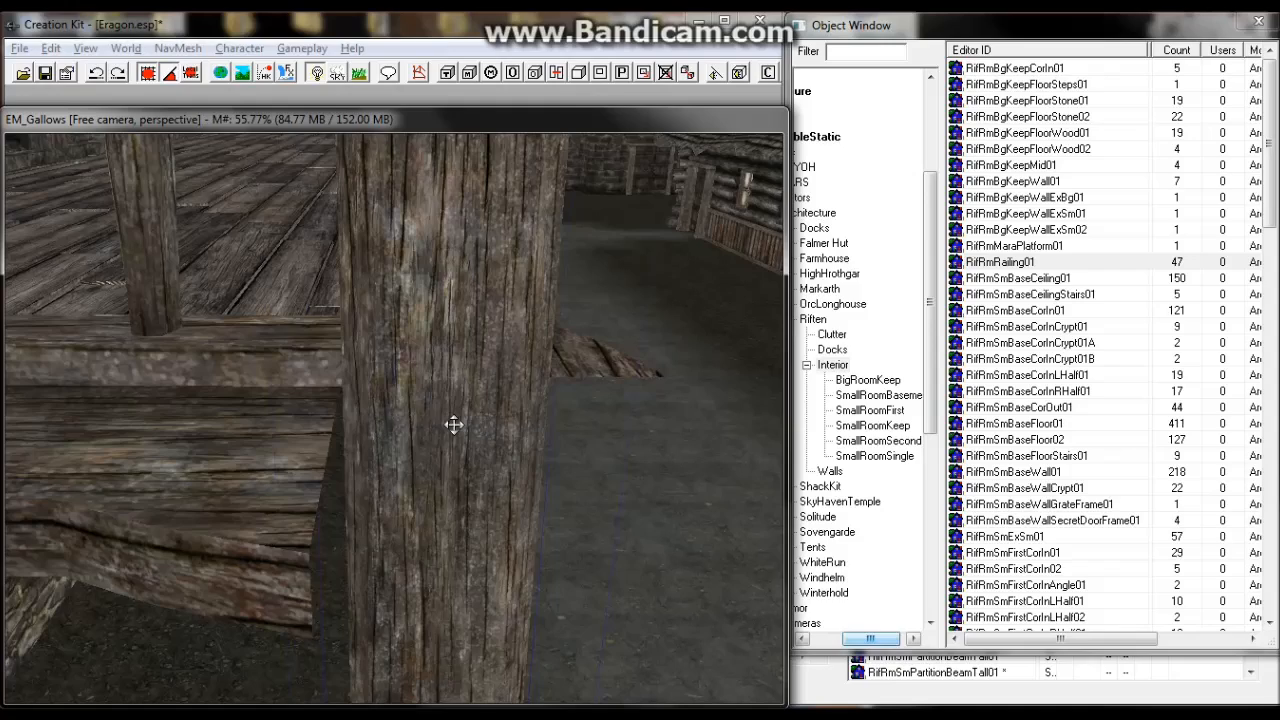
pyautogui.keyDown('shift'); pyautogui.moveTo(454, 426); pyautogui.dragTo(414, 420, button='middle'); pyautogui.keyUp('shift')
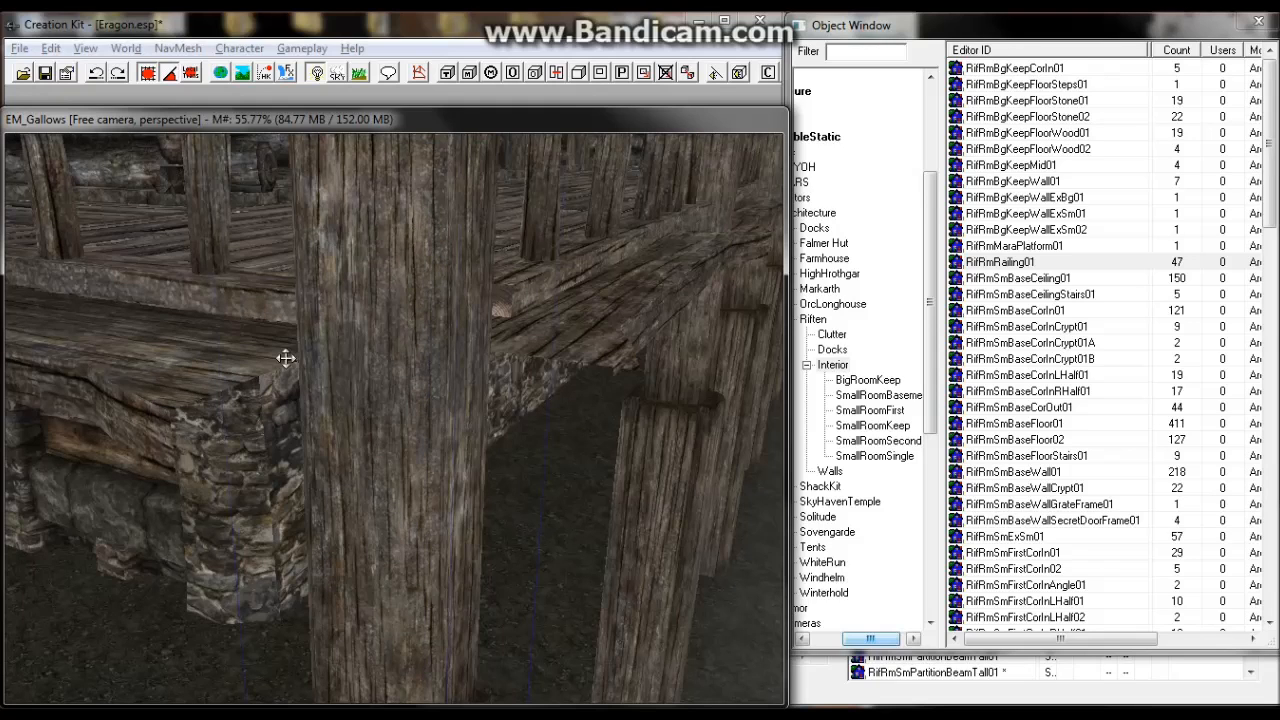
pyautogui.scroll(-3, 244, 316)
pyautogui.scroll(-2, 246, 308)
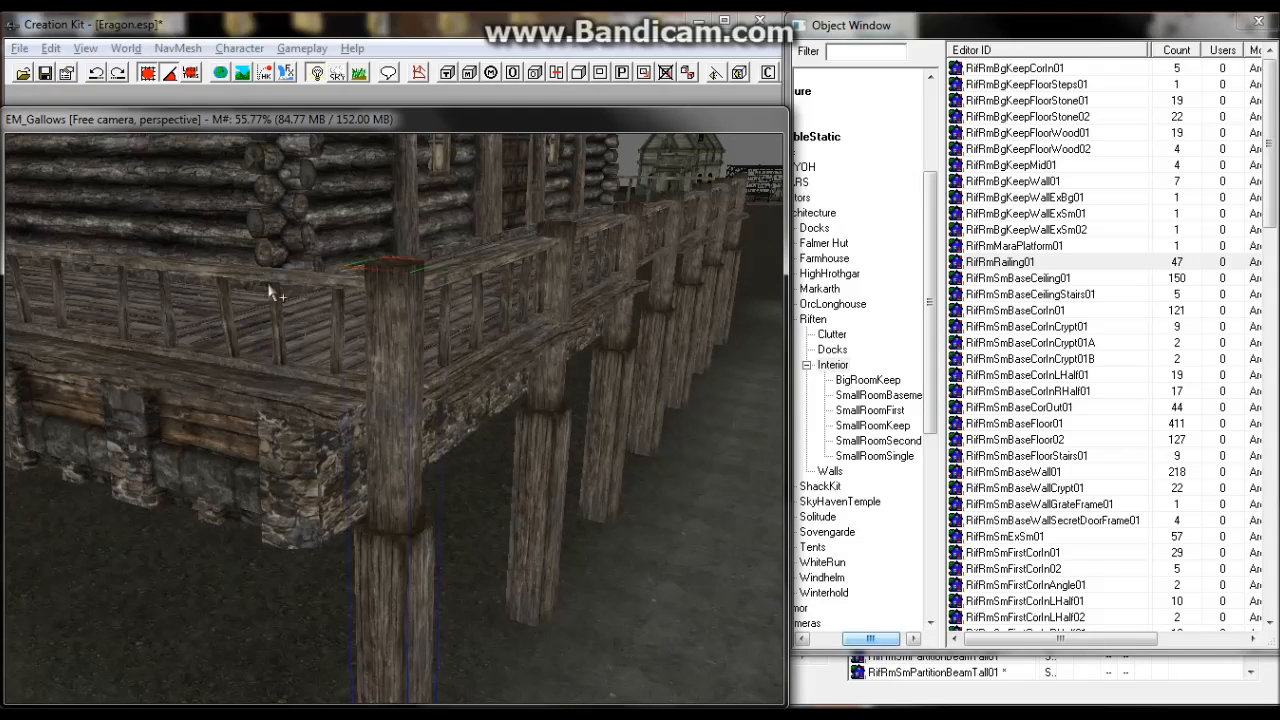
# Select the railing sections along the deck's side edge together and shift them along that edge.
pyautogui.moveTo(289, 286); pyautogui.dragTo(334, 287, button='middle')
pyautogui.scroll(2, 334, 285)
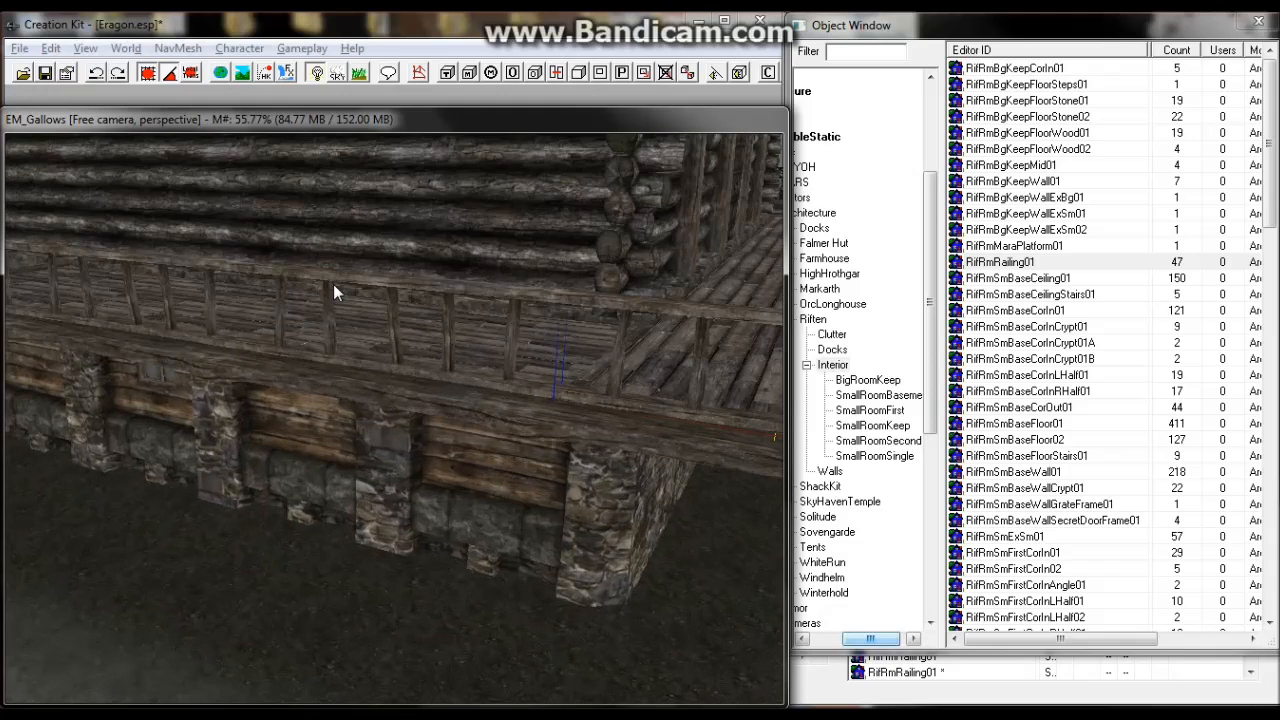
pyautogui.keyDown('ctrl'); pyautogui.click(429, 285); pyautogui.keyUp('ctrl')
pyautogui.keyDown('shift'); pyautogui.moveTo(230, 280); pyautogui.dragTo(308, 313, button='middle'); pyautogui.keyUp('shift')
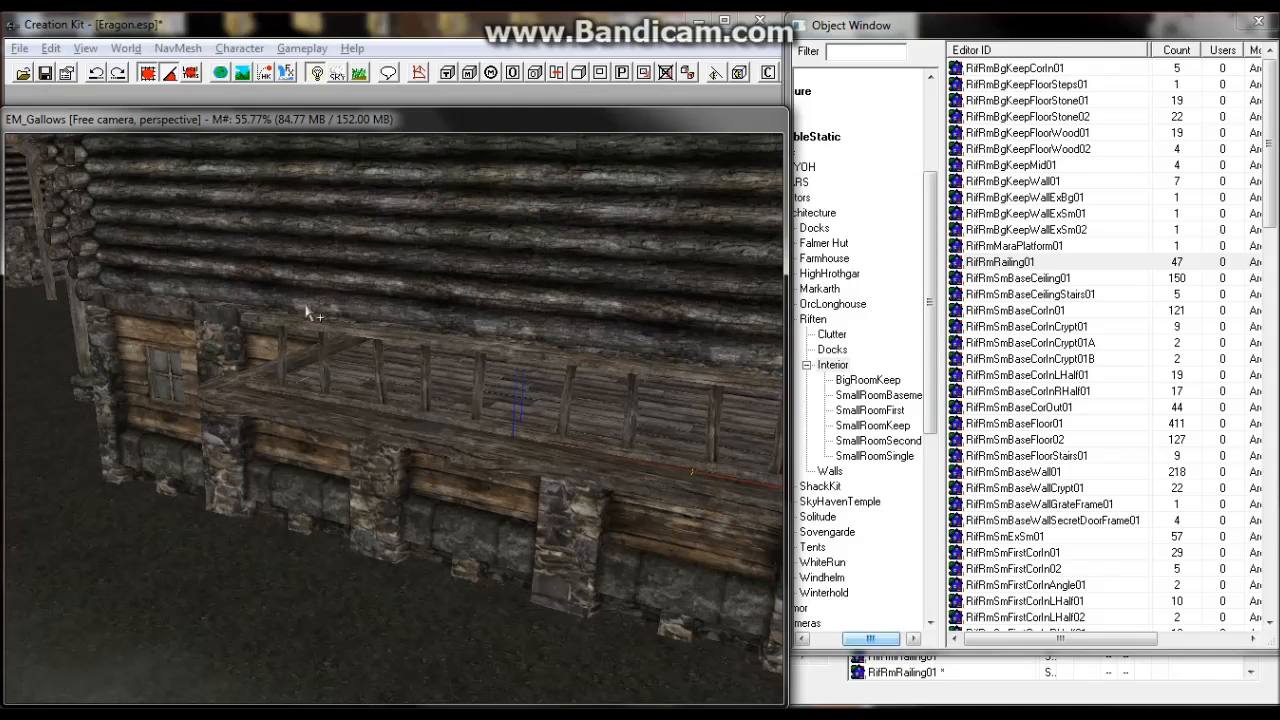
pyautogui.keyDown('ctrl'); pyautogui.click(359, 331); pyautogui.keyUp('ctrl')
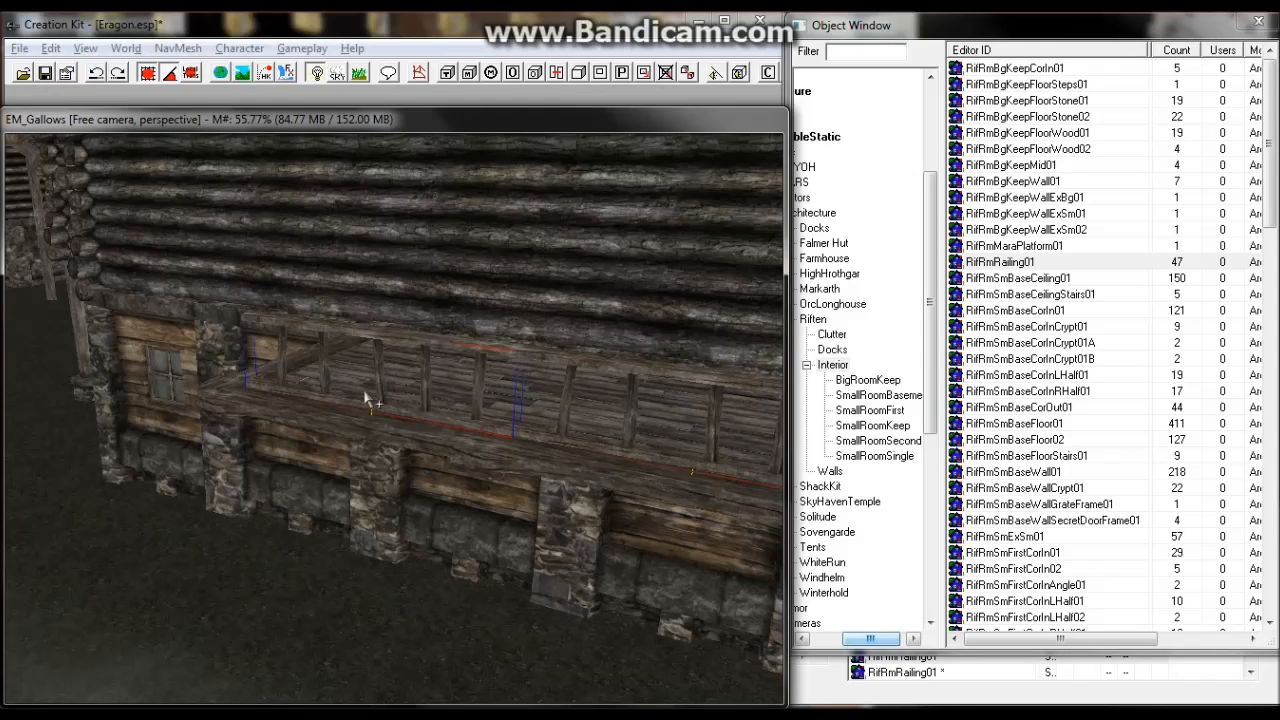
pyautogui.keyDown('shift'); pyautogui.moveTo(365, 398); pyautogui.dragTo(434, 409, button='middle'); pyautogui.keyUp('shift')
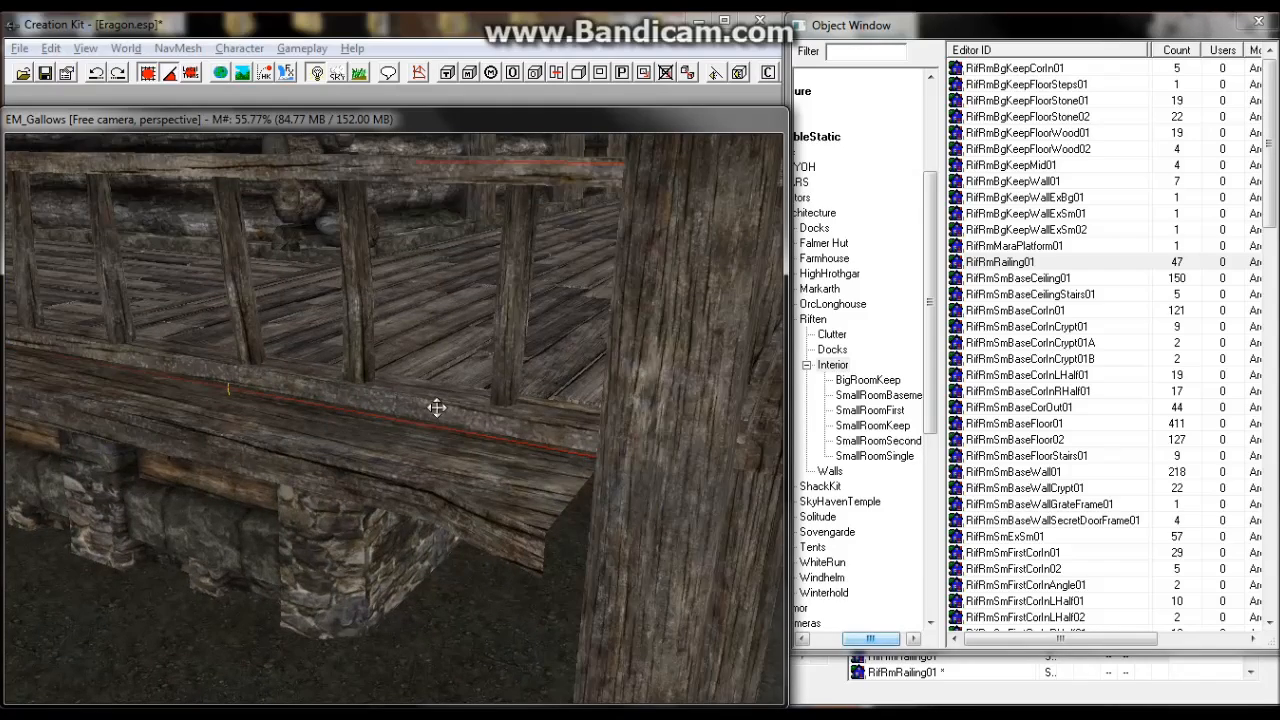
pyautogui.moveTo(437, 408); pyautogui.dragTo(380, 387)
# Align the selected side railings in front view so their end meets the corner support post.
pyautogui.scroll(4, 380, 387)
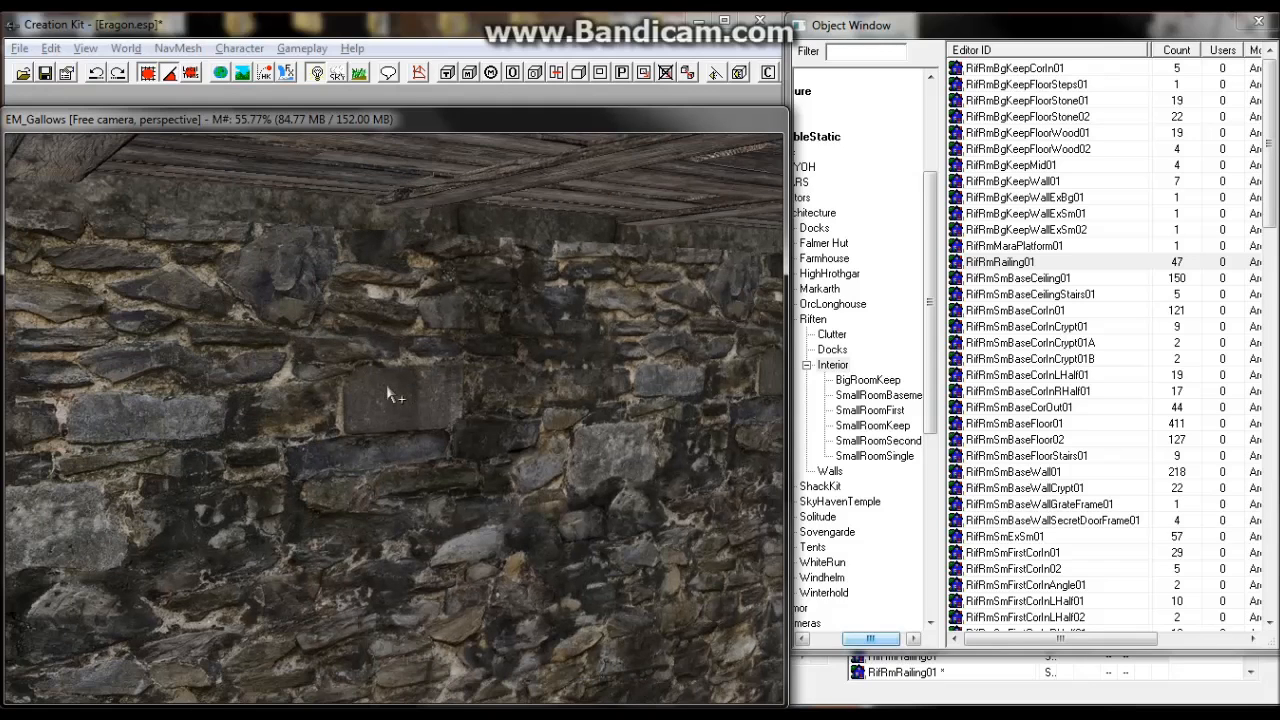
pyautogui.press('c')
pyautogui.scroll(3, 389, 393)
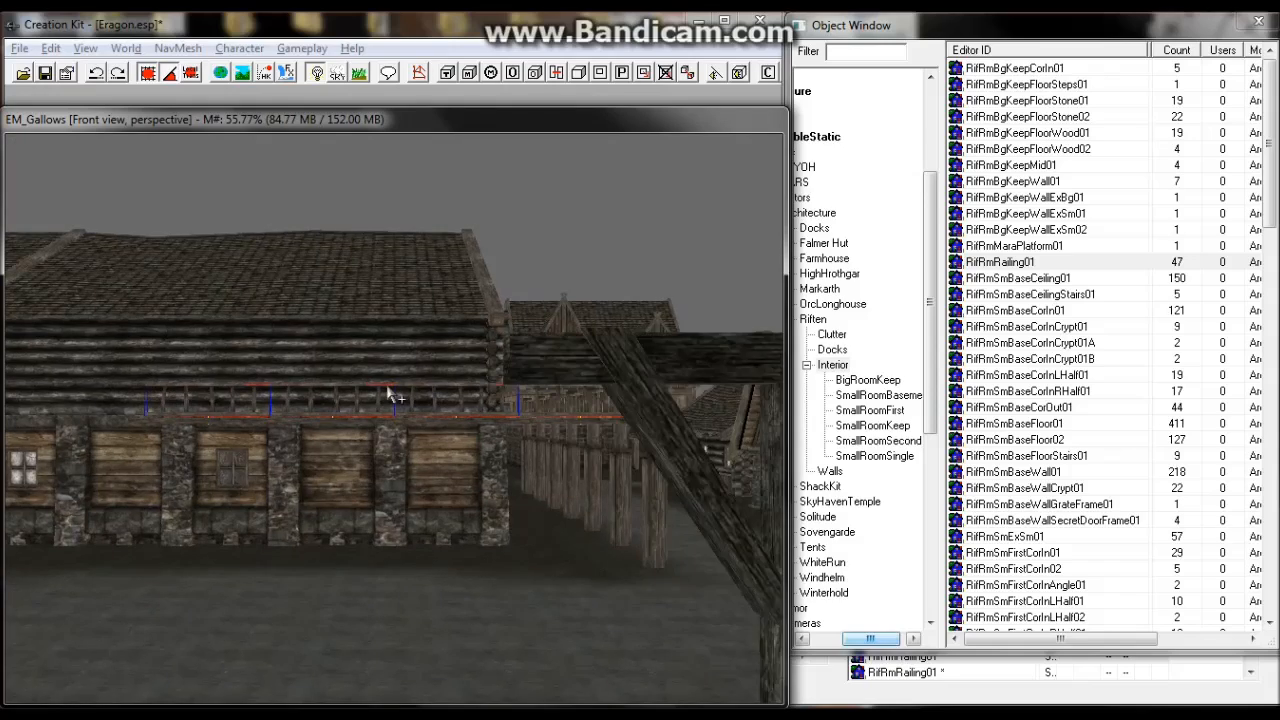
pyautogui.keyDown('shift'); pyautogui.moveTo(388, 395); pyautogui.dragTo(305, 405, button='middle'); pyautogui.keyUp('shift')
pyautogui.scroll(5, 306, 398)
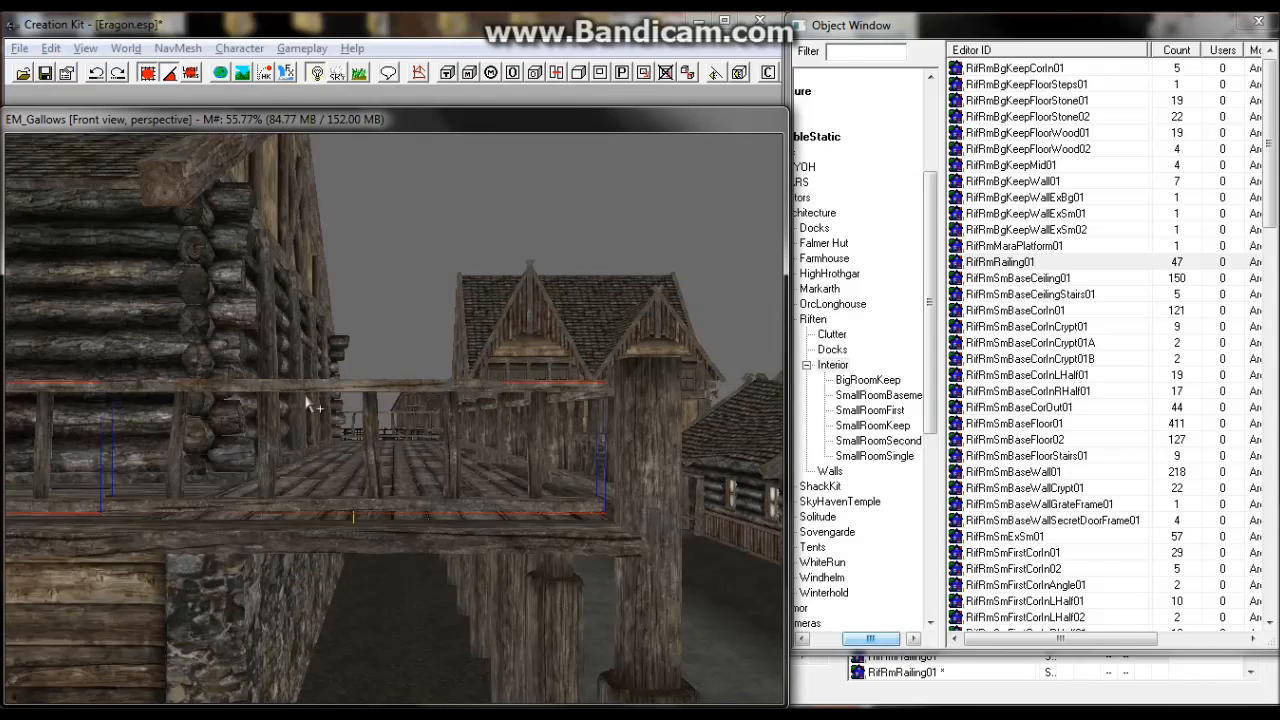
pyautogui.moveTo(292, 390); pyautogui.dragTo(281, 386, button='middle')
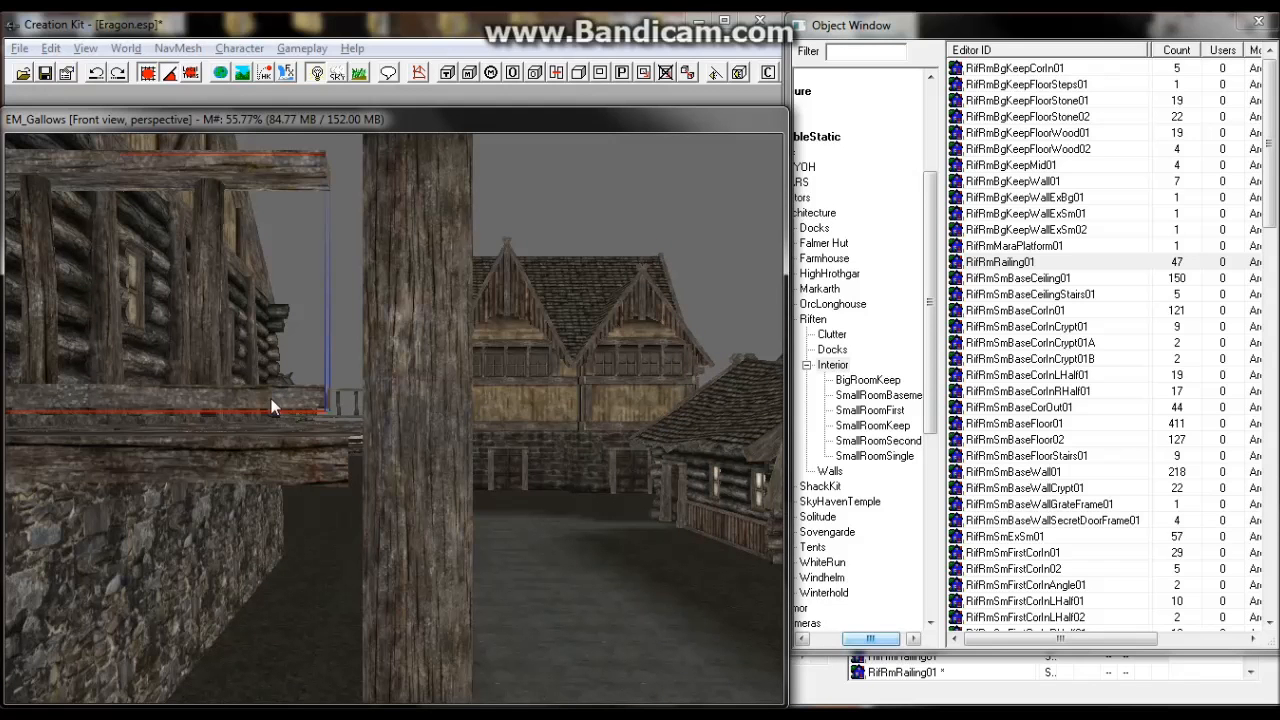
pyautogui.moveTo(274, 406); pyautogui.dragTo(303, 406)
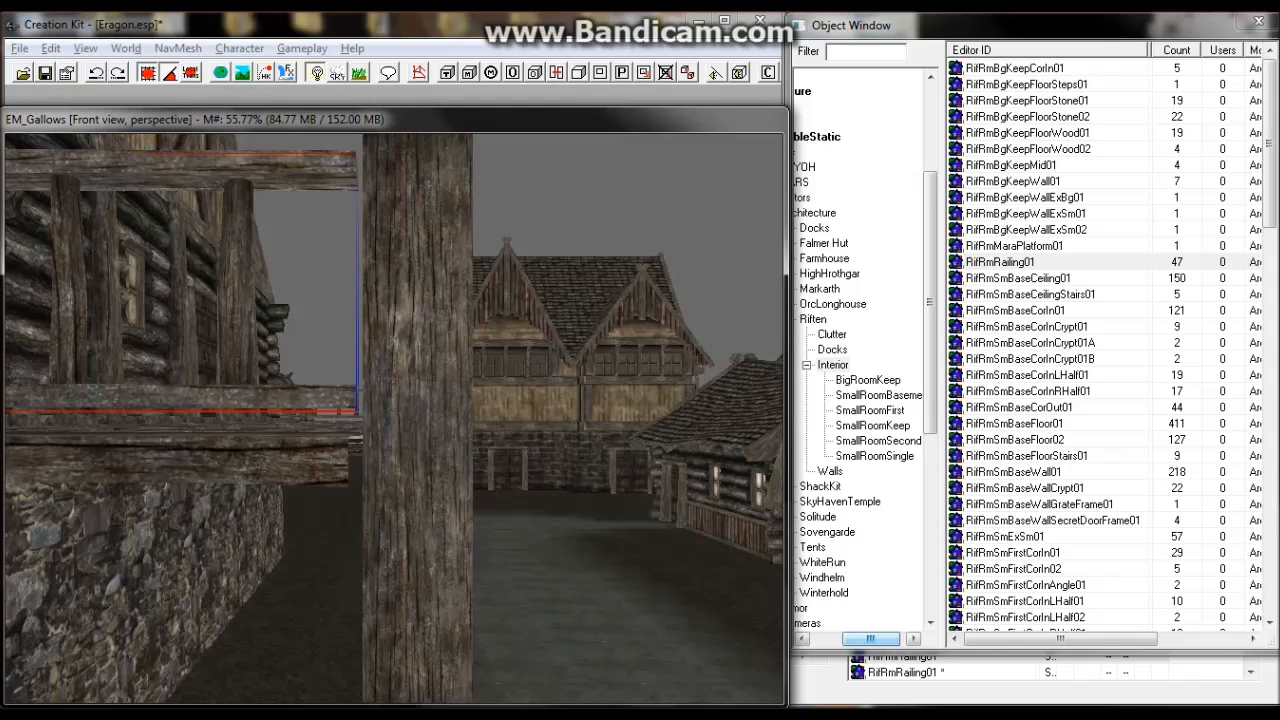
# Duplicate the corner support post at even intervals along the deck's side edge out to its far end.
pyautogui.scroll(-3, 313, 460)
pyautogui.moveTo(309, 471); pyautogui.dragTo(303, 509, button='middle')
pyautogui.click(309, 483)
pyautogui.scroll(2, 303, 509)
pyautogui.scroll(3, 303, 508)
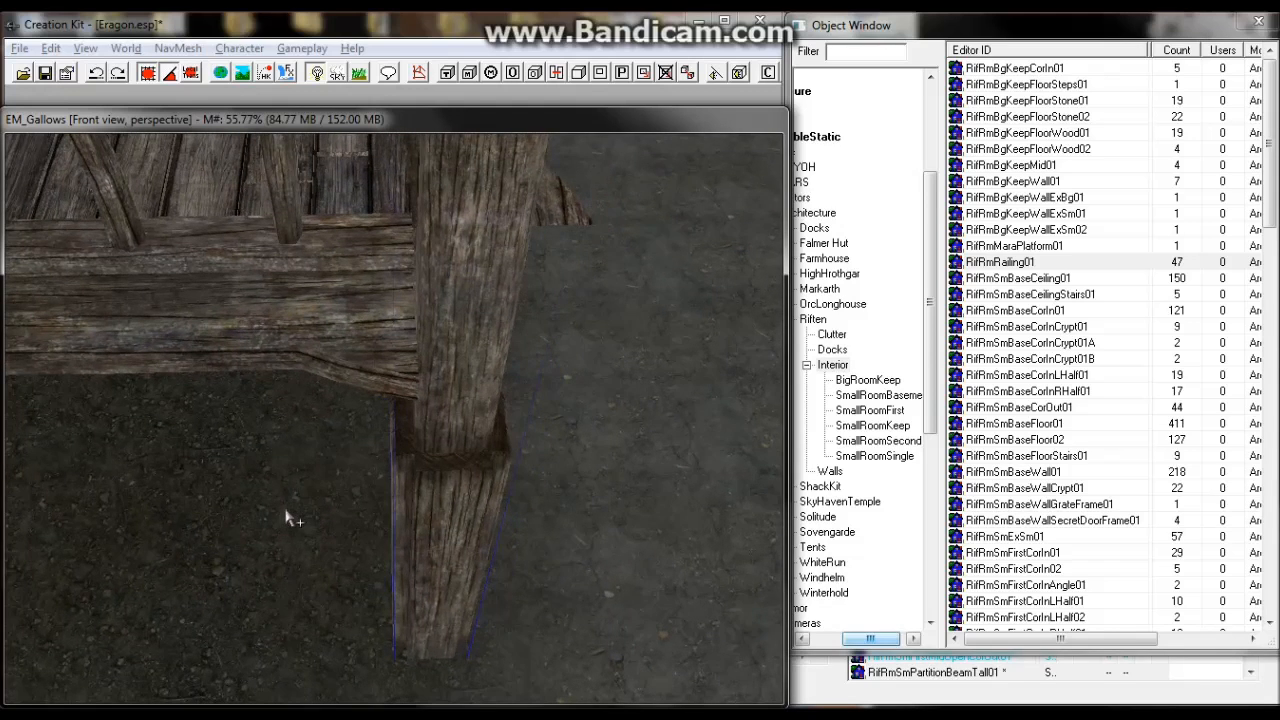
pyautogui.scroll(-3, 293, 505)
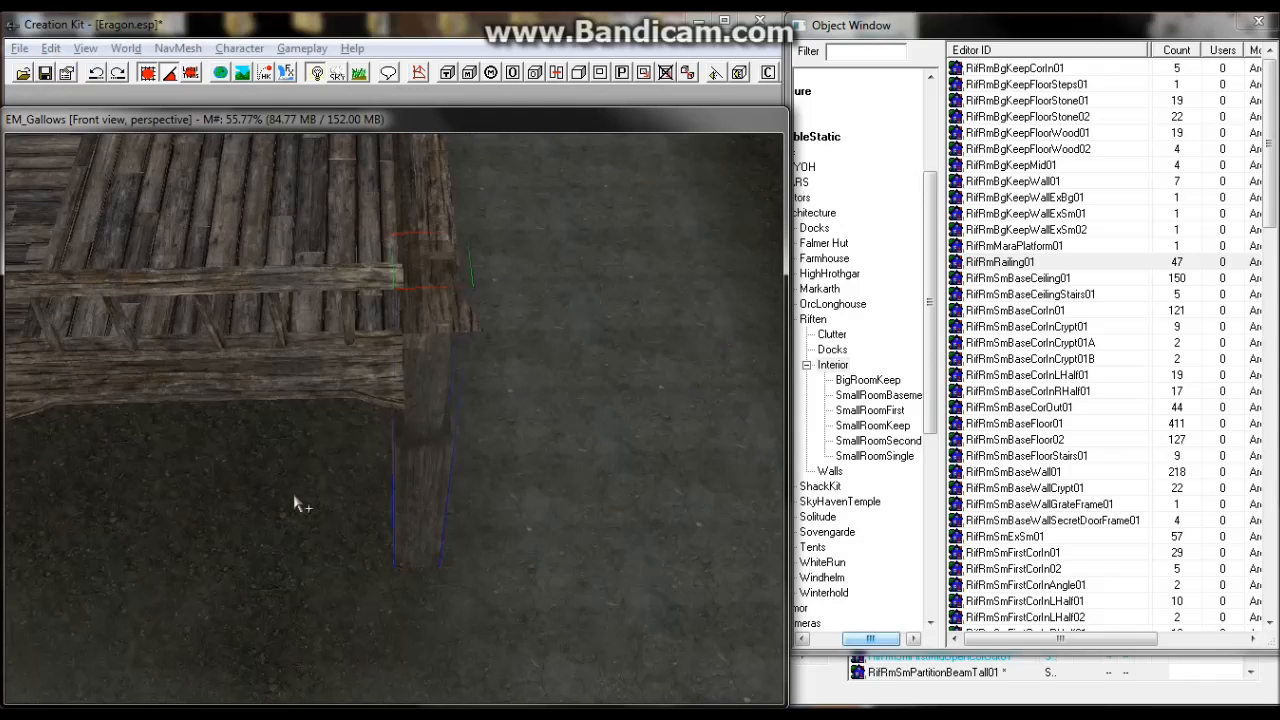
pyautogui.click(342, 430)
pyautogui.moveTo(340, 422); pyautogui.dragTo(530, 432, button='middle')
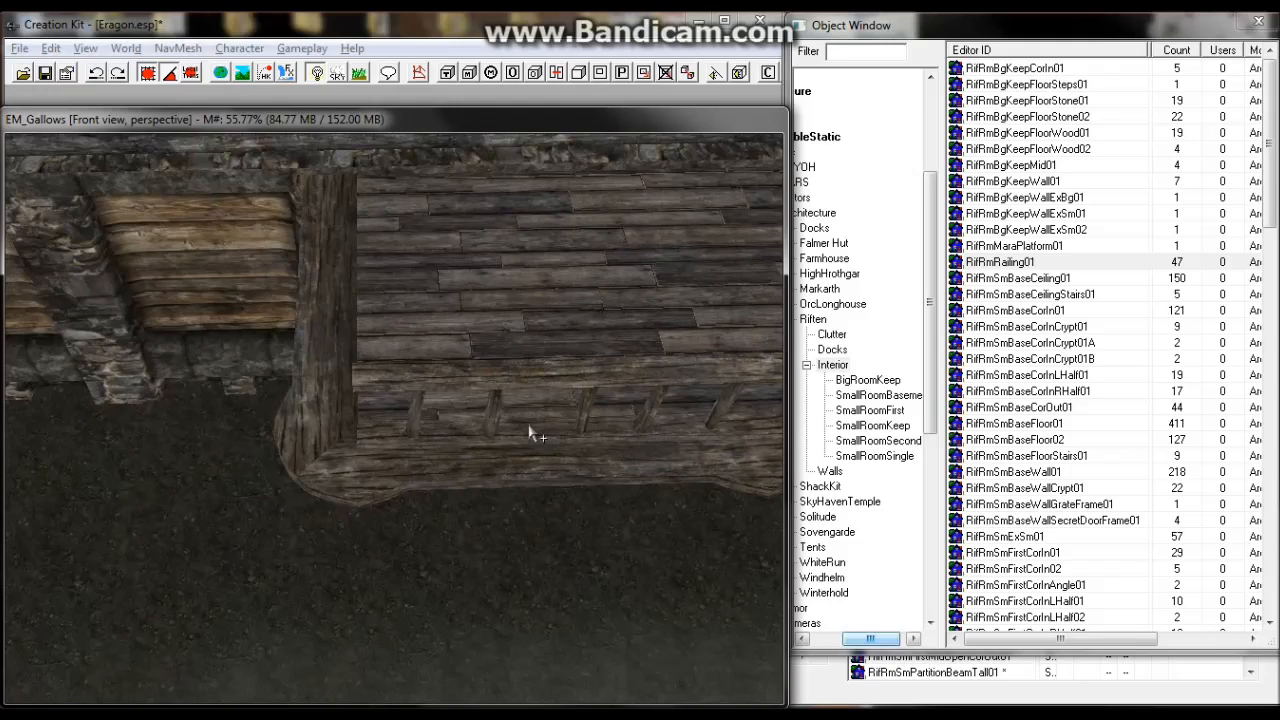
pyautogui.moveTo(426, 468); pyautogui.dragTo(305, 458, button='middle')
pyautogui.scroll(-3, 303, 457)
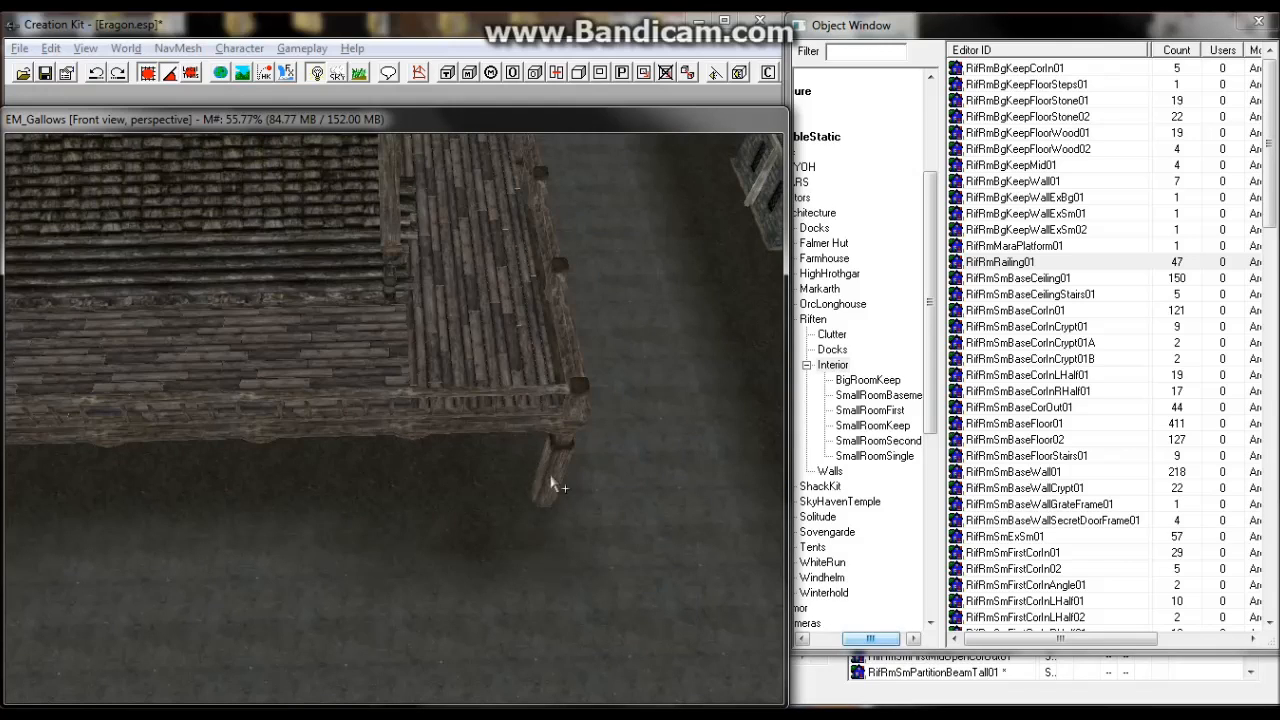
pyautogui.click(553, 476)
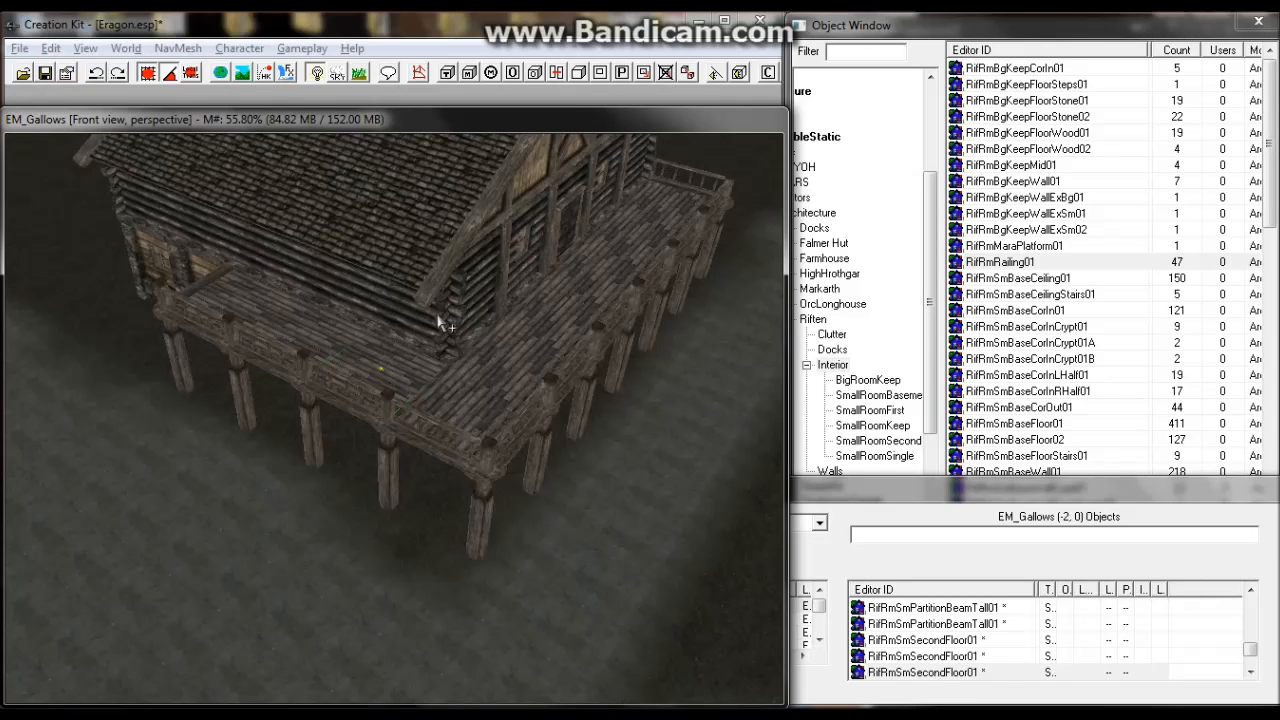
# Examine the deck's side and front posts, railings and flooring around to the building's entrance.
pyautogui.scroll(2, 440, 322)
pyautogui.scroll(3, 428, 357)
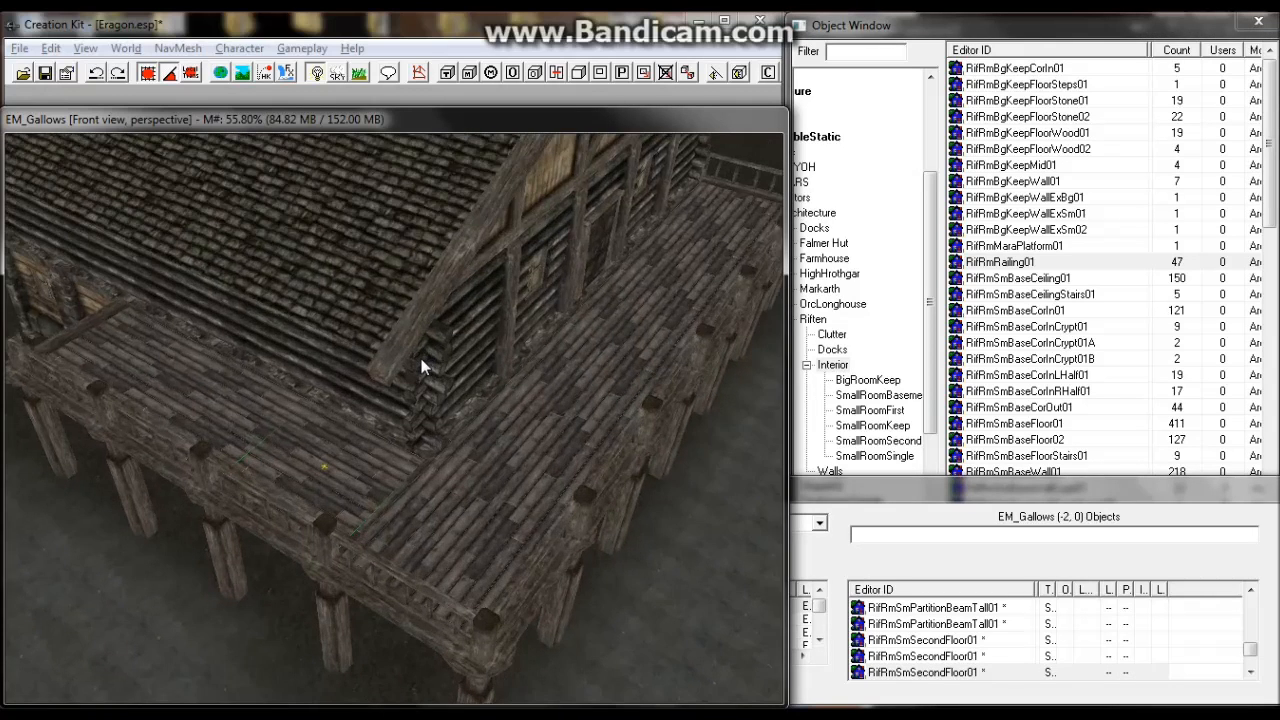
pyautogui.scroll(1, 421, 367)
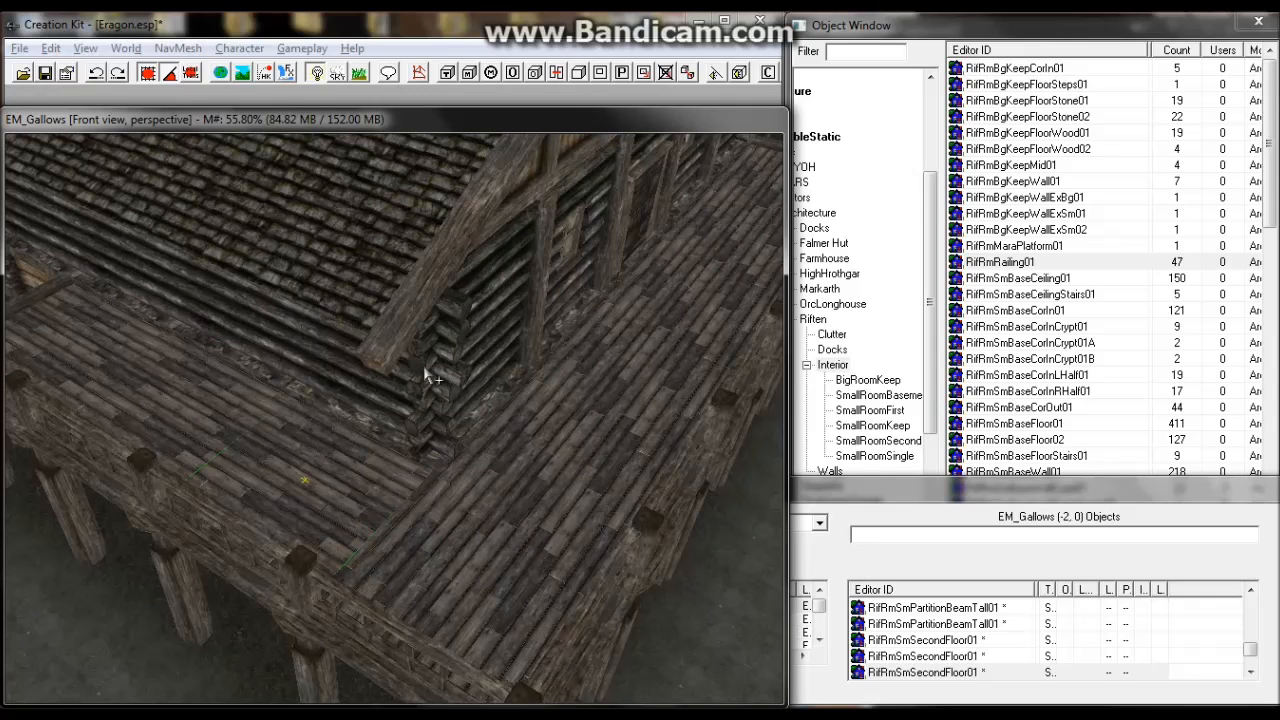
pyautogui.moveTo(447, 371); pyautogui.dragTo(502, 373, button='middle')
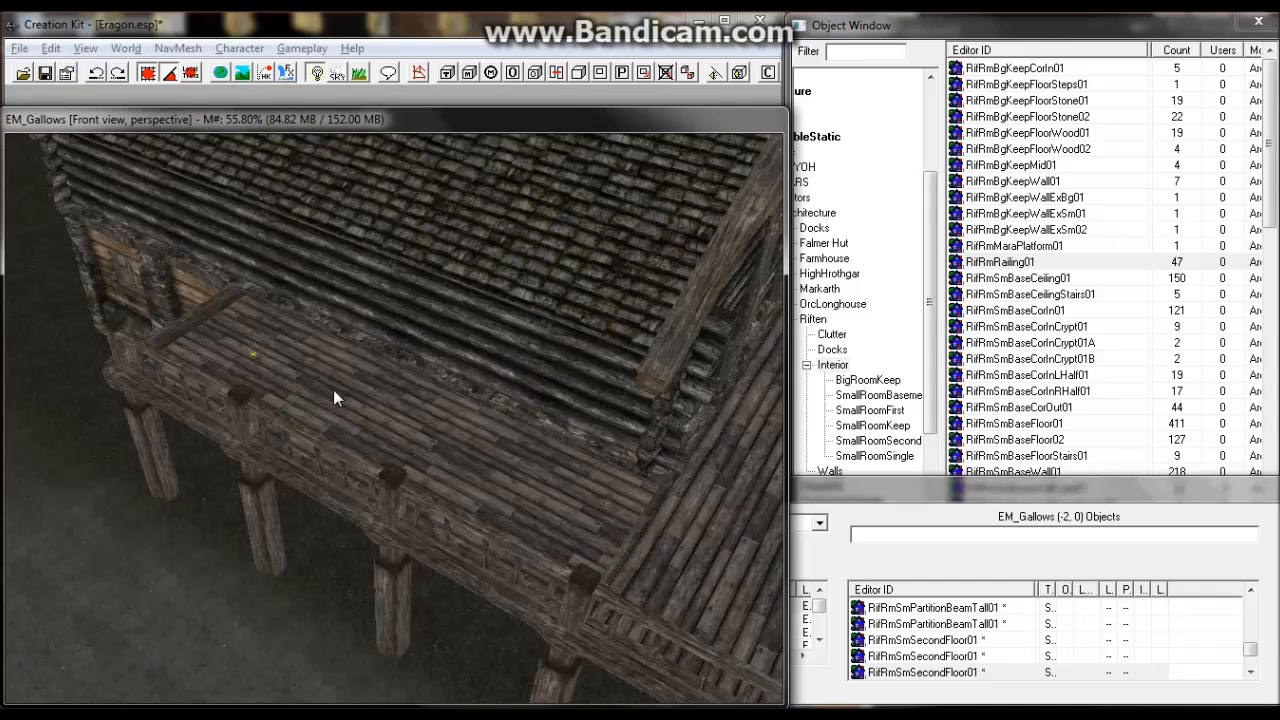
pyautogui.moveTo(346, 391); pyautogui.dragTo(522, 530, button='middle')
pyautogui.moveTo(328, 418)
pyautogui.mouseDown(button='middle')
pyautogui.moveTo(398, 430)
pyautogui.moveTo(271, 334)
pyautogui.moveTo(154, 335)
pyautogui.mouseUp(button='middle')
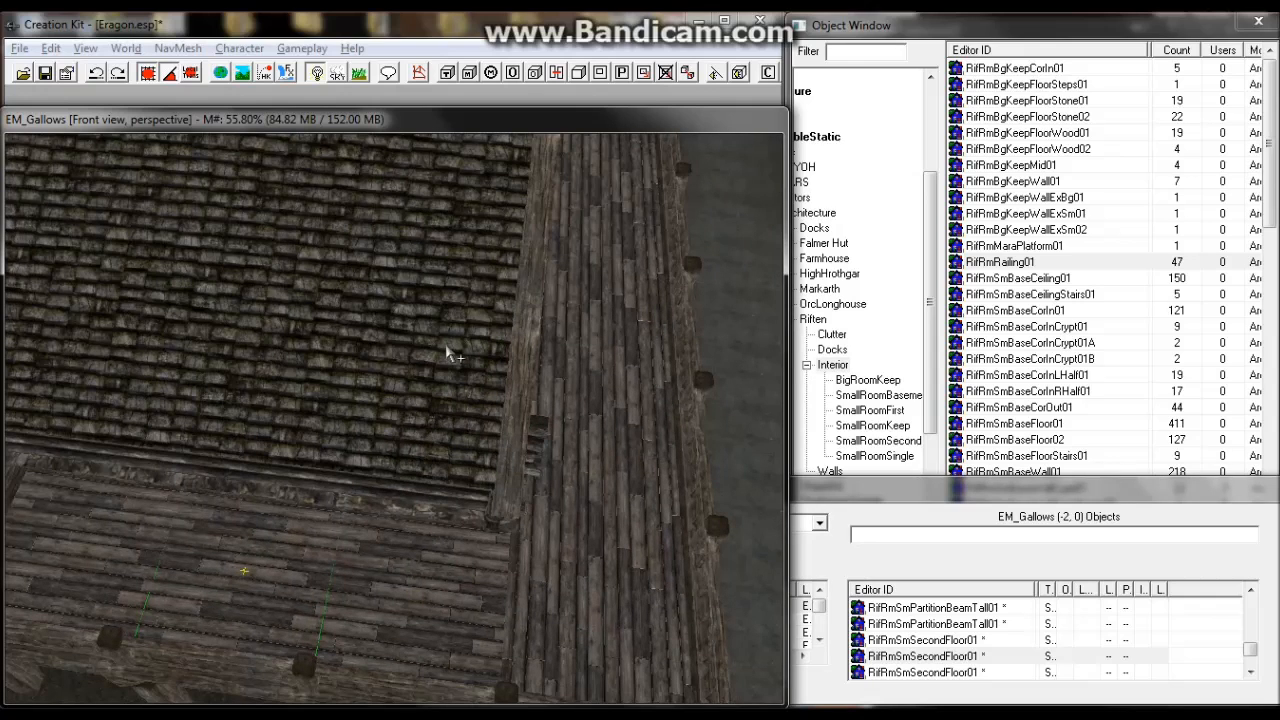
pyautogui.moveTo(438, 360); pyautogui.dragTo(366, 378, button='middle')
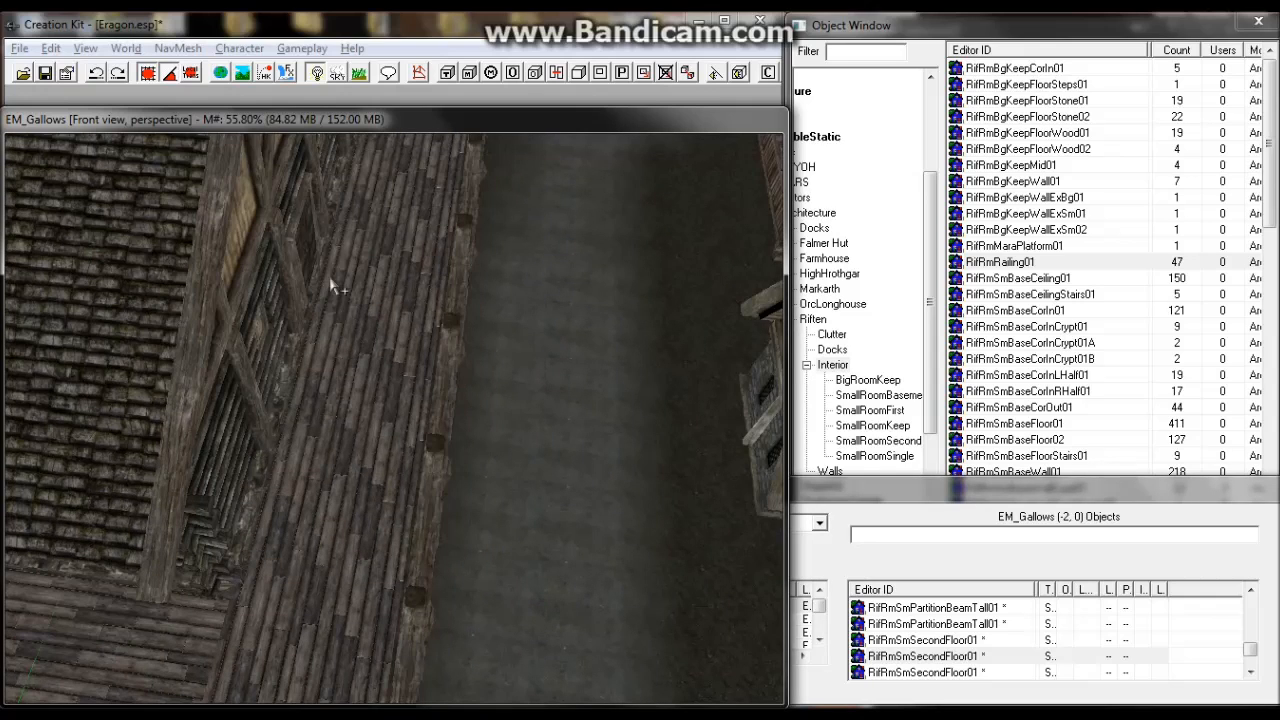
pyautogui.moveTo(314, 246); pyautogui.dragTo(200, 306, button='middle')
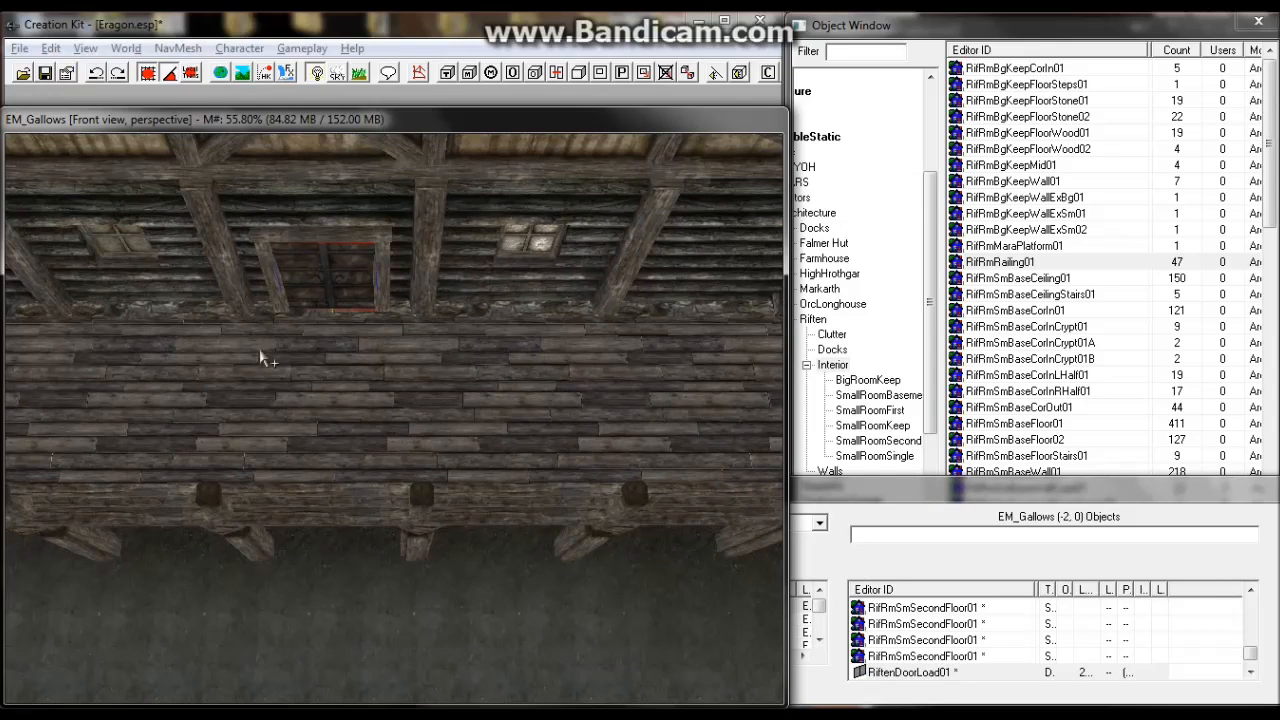
# Open the deck entrance door's reference and view its linked door in the EM_CapitalPlayerHome interior cell.
pyautogui.press('m')
pyautogui.doubleClick(338, 336)
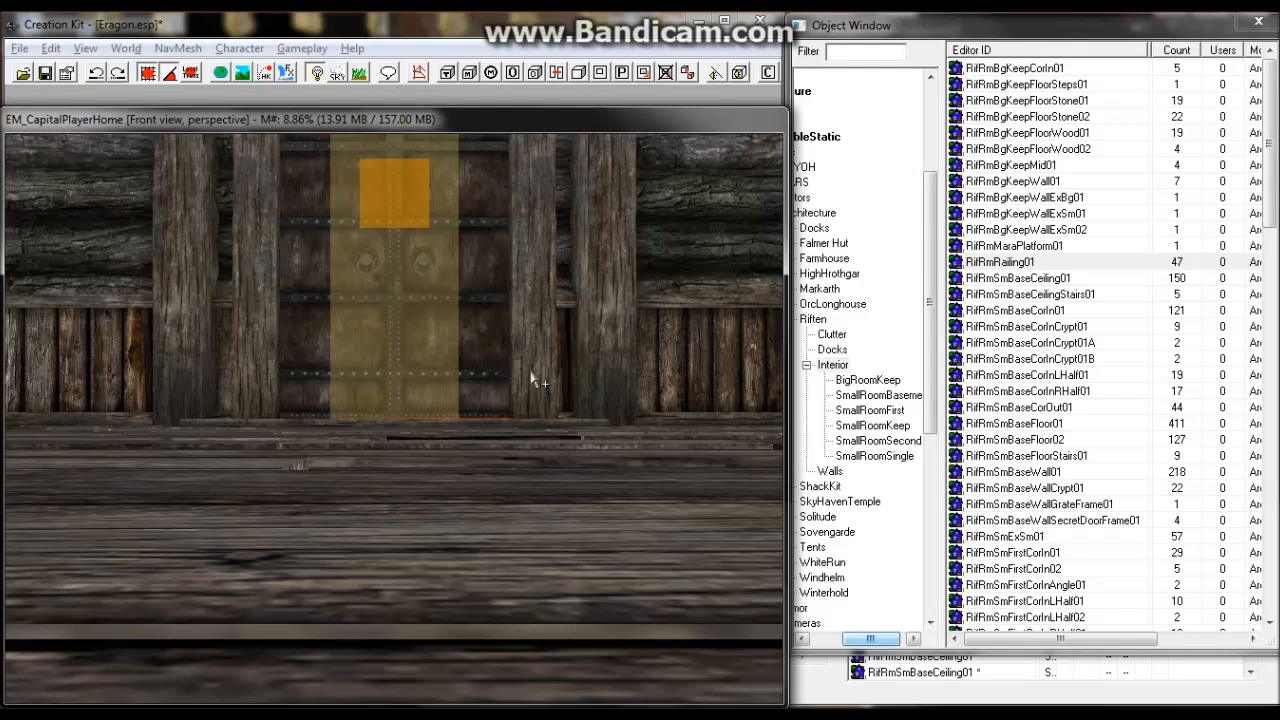
pyautogui.scroll(-3, 512, 420)
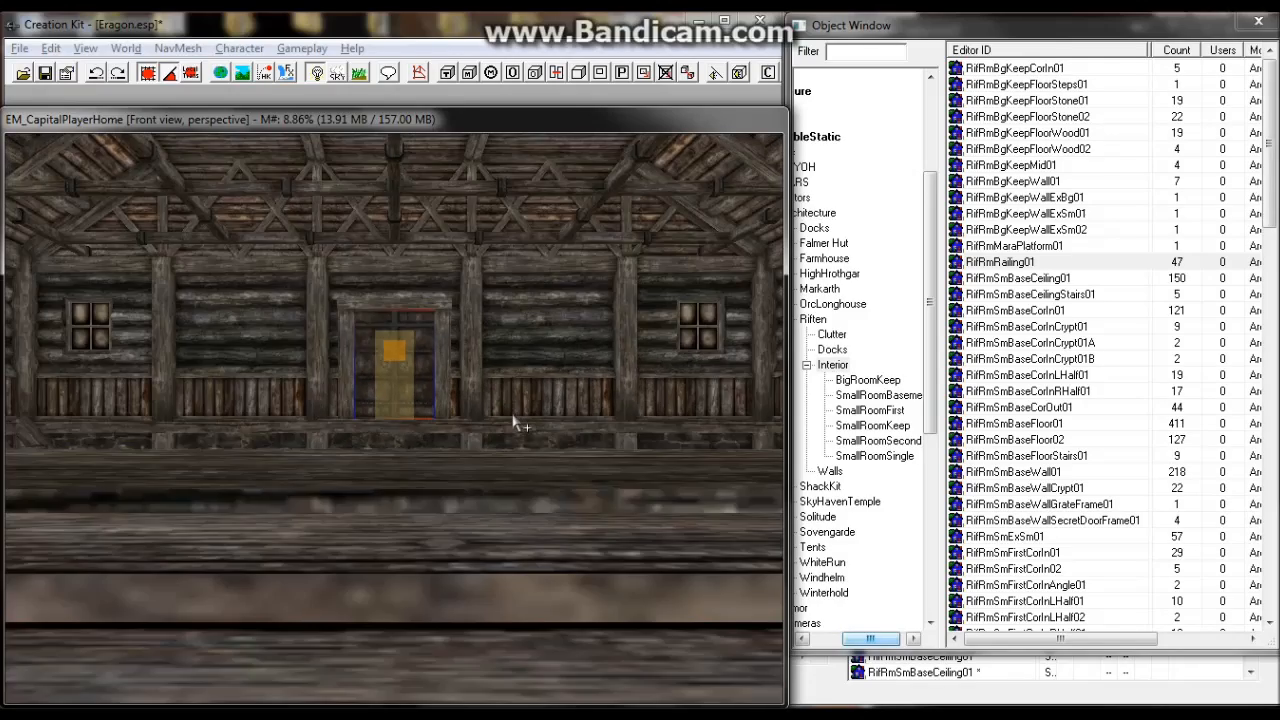
# Examine the interior's floor and beams around the entrance door, then select the floor piece with the hole, RifRmSmSecondFloorHoleMid01.
pyautogui.scroll(-1, 513, 418)
pyautogui.keyDown('shift'); pyautogui.moveTo(512, 425); pyautogui.dragTo(570, 403, button='middle'); pyautogui.keyUp('shift')
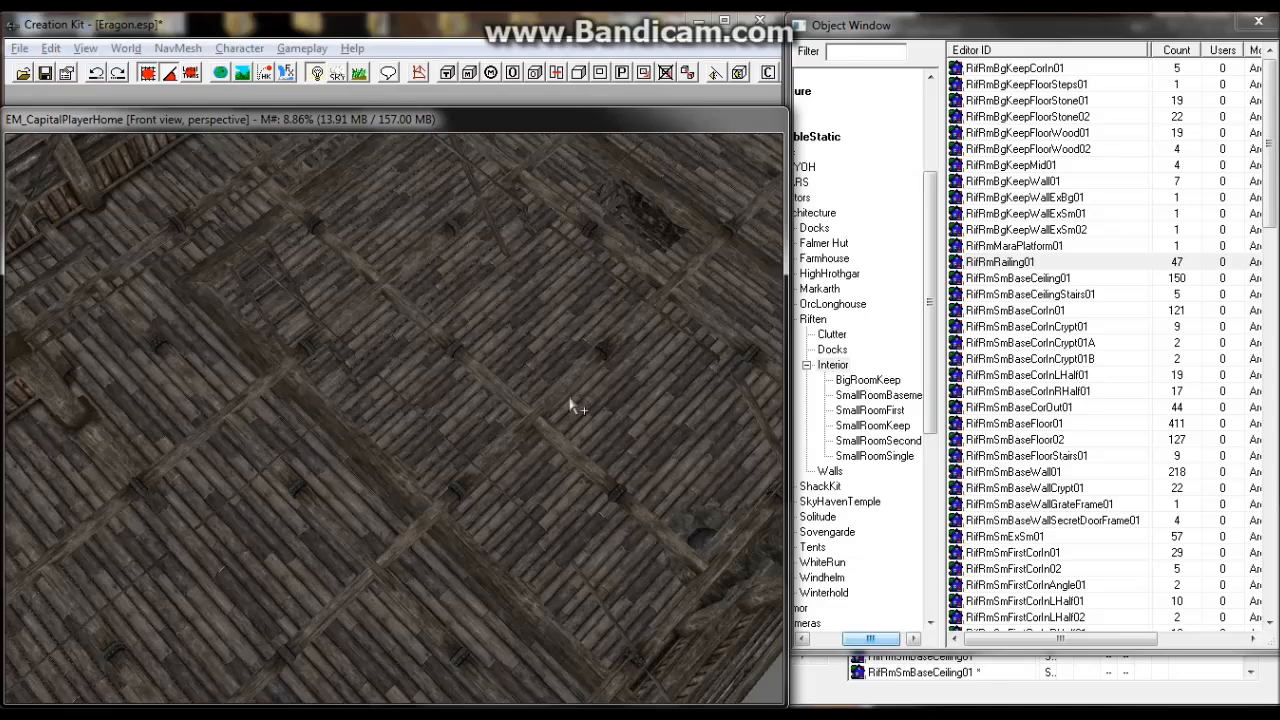
pyautogui.keyDown('shift'); pyautogui.moveTo(570, 403); pyautogui.dragTo(482, 492, button='middle'); pyautogui.keyUp('shift')
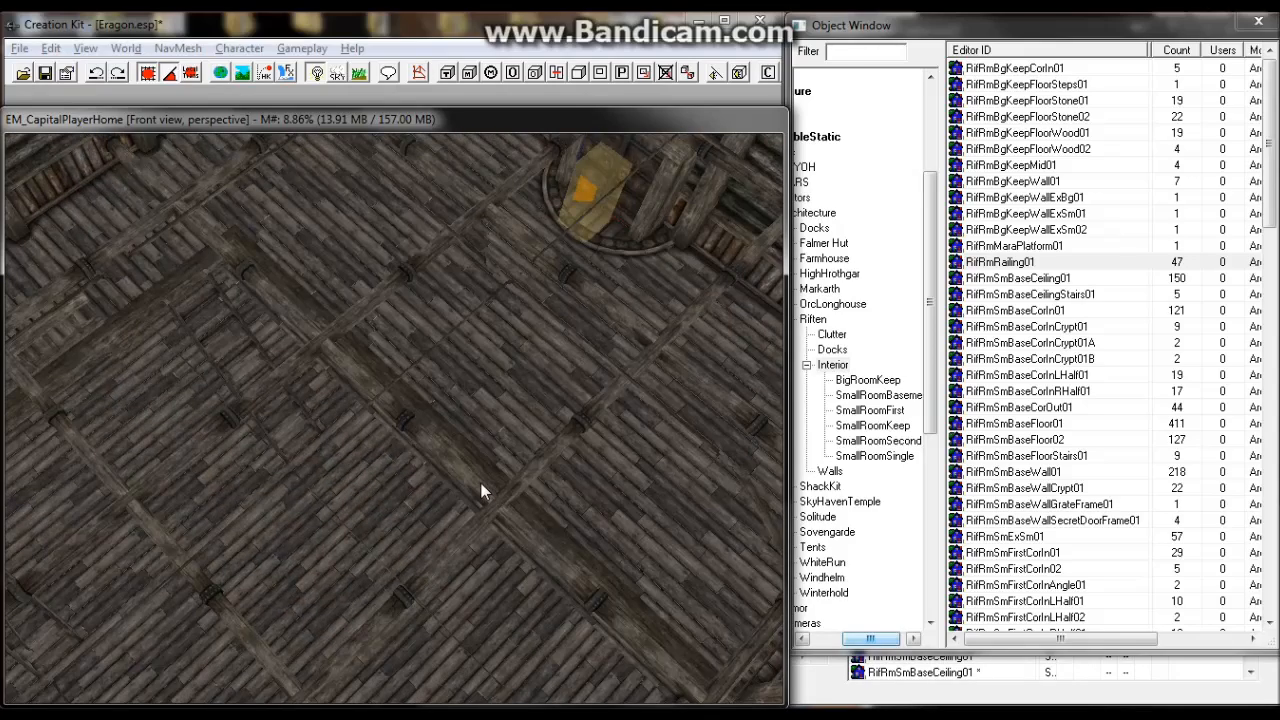
pyautogui.scroll(5, 481, 484)
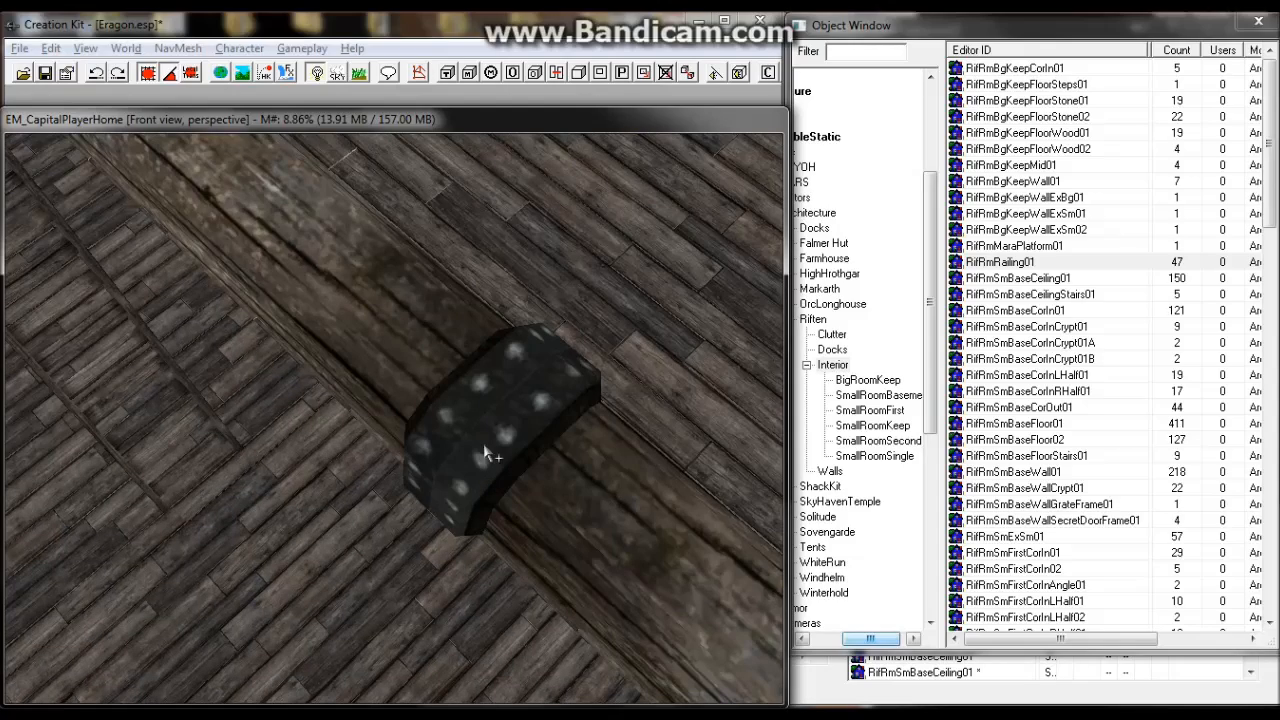
pyautogui.scroll(1, 485, 412)
pyautogui.keyDown('shift'); pyautogui.moveTo(485, 411); pyautogui.dragTo(490, 480, button='middle'); pyautogui.keyUp('shift')
pyautogui.click(451, 500)
pyautogui.scroll(-4, 486, 466)
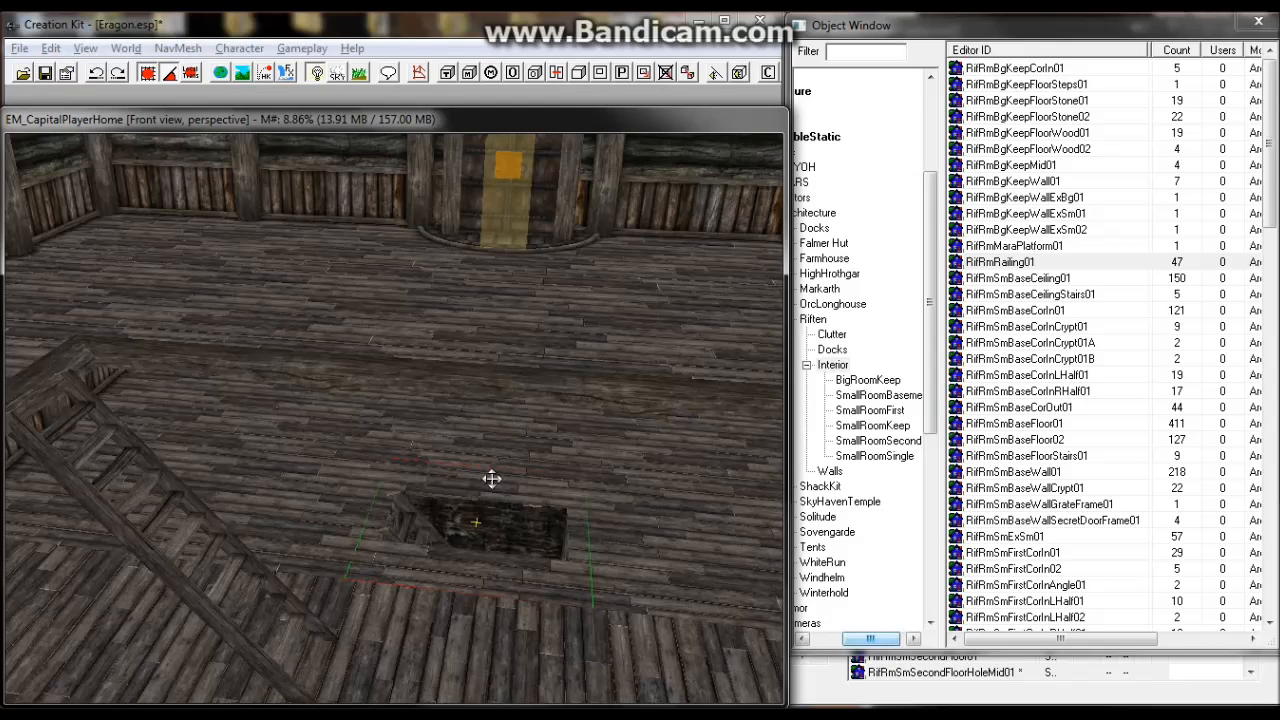
# Preview the interior with its in-game lighting around the entrance, then restore the bright editing light.
pyautogui.press('a')
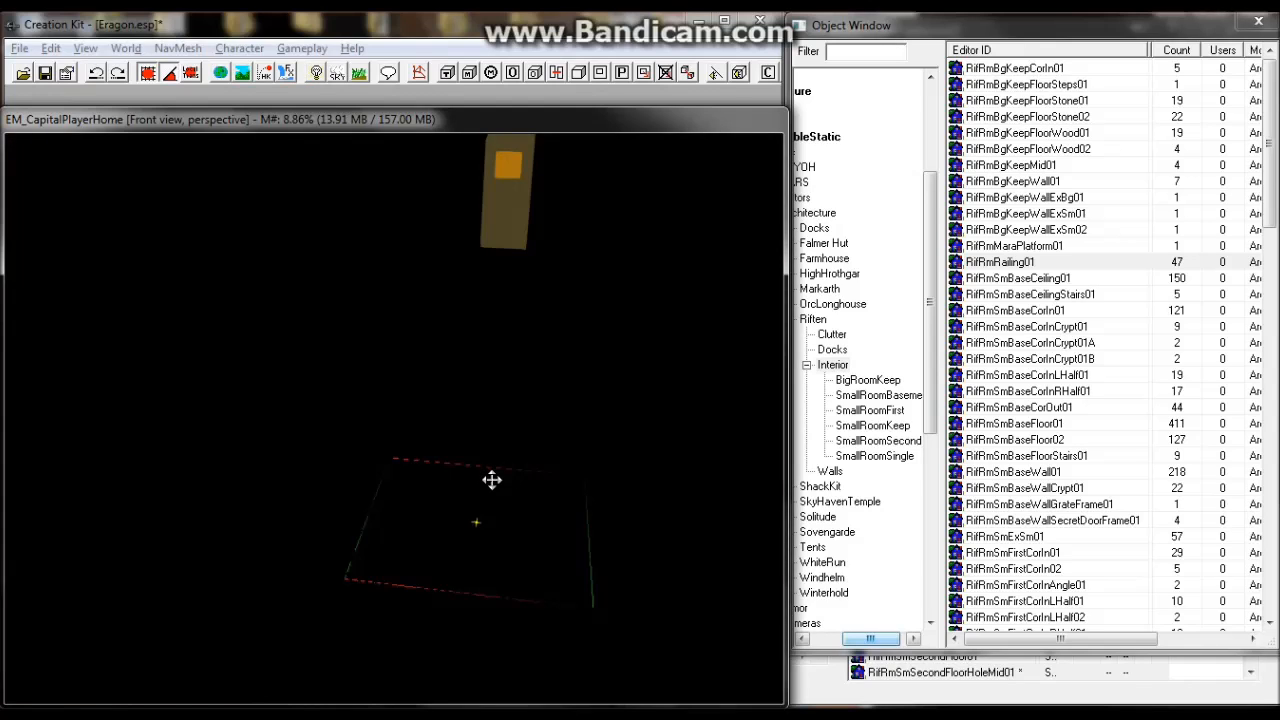
pyautogui.keyDown('shift'); pyautogui.moveTo(491, 480); pyautogui.dragTo(491, 480, button='middle'); pyautogui.keyUp('shift')
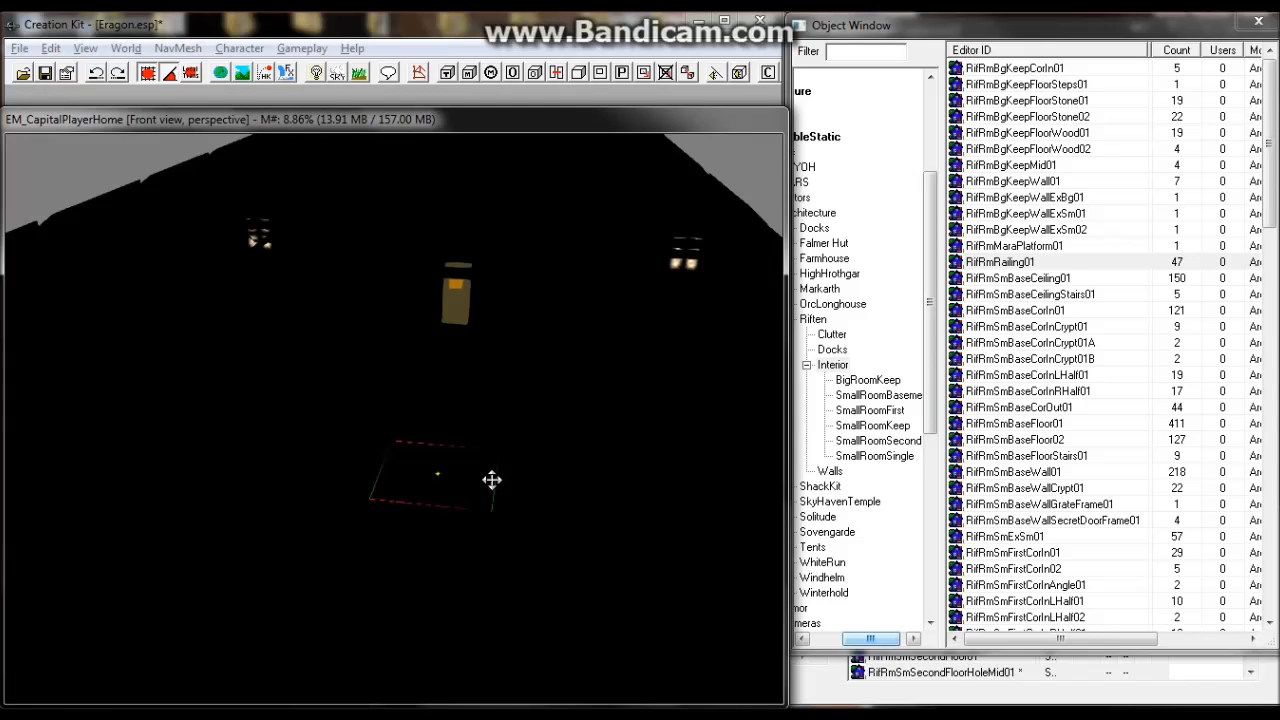
pyautogui.press('a')
pyautogui.keyDown('shift'); pyautogui.moveTo(491, 480); pyautogui.dragTo(494, 511, button='middle'); pyautogui.keyUp('shift')
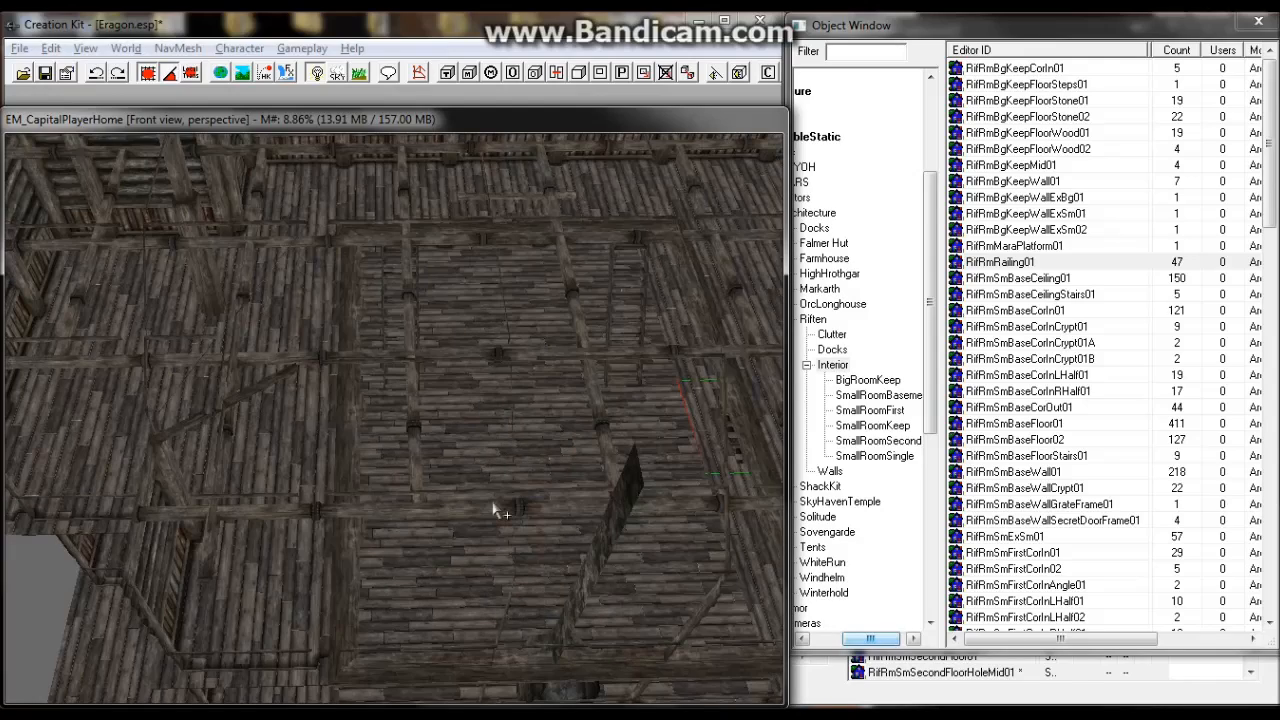
# Examine the central hall's floor from above, selecting a RifRmSmSecondFloor01 piece and inspecting the surrounding beams and entrance area.
pyautogui.scroll(1, 494, 510)
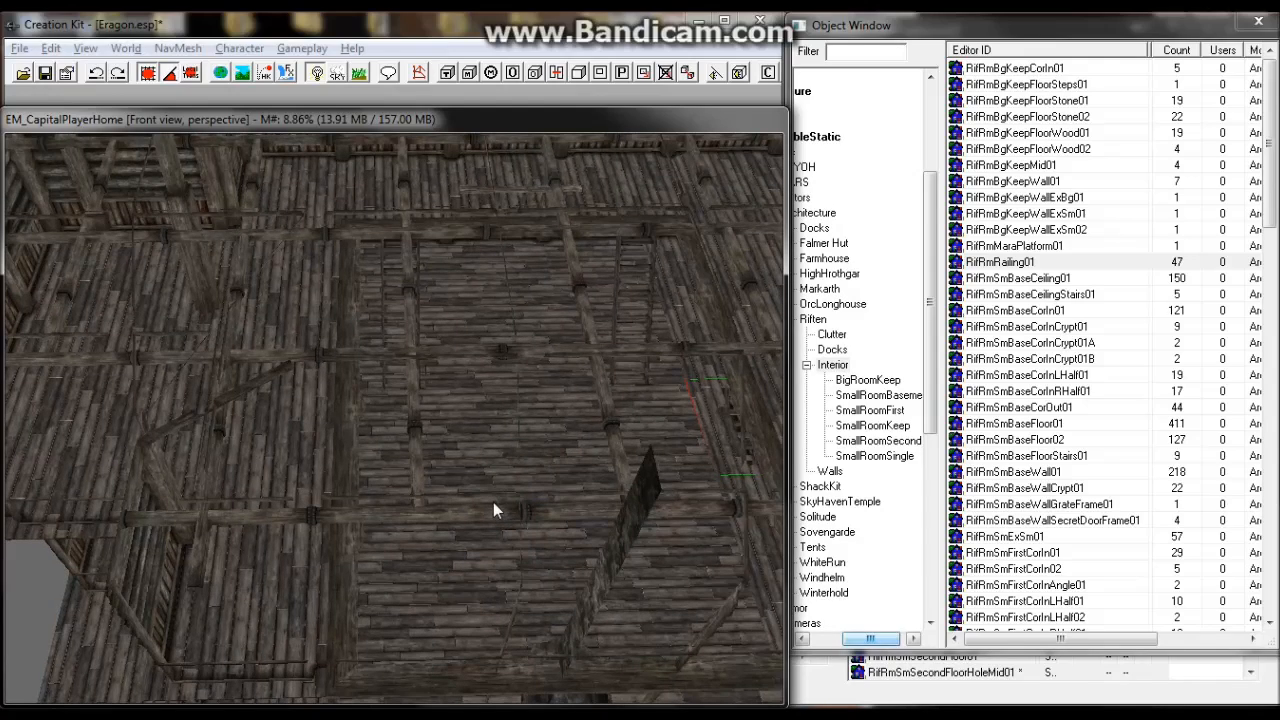
pyautogui.scroll(3, 494, 503)
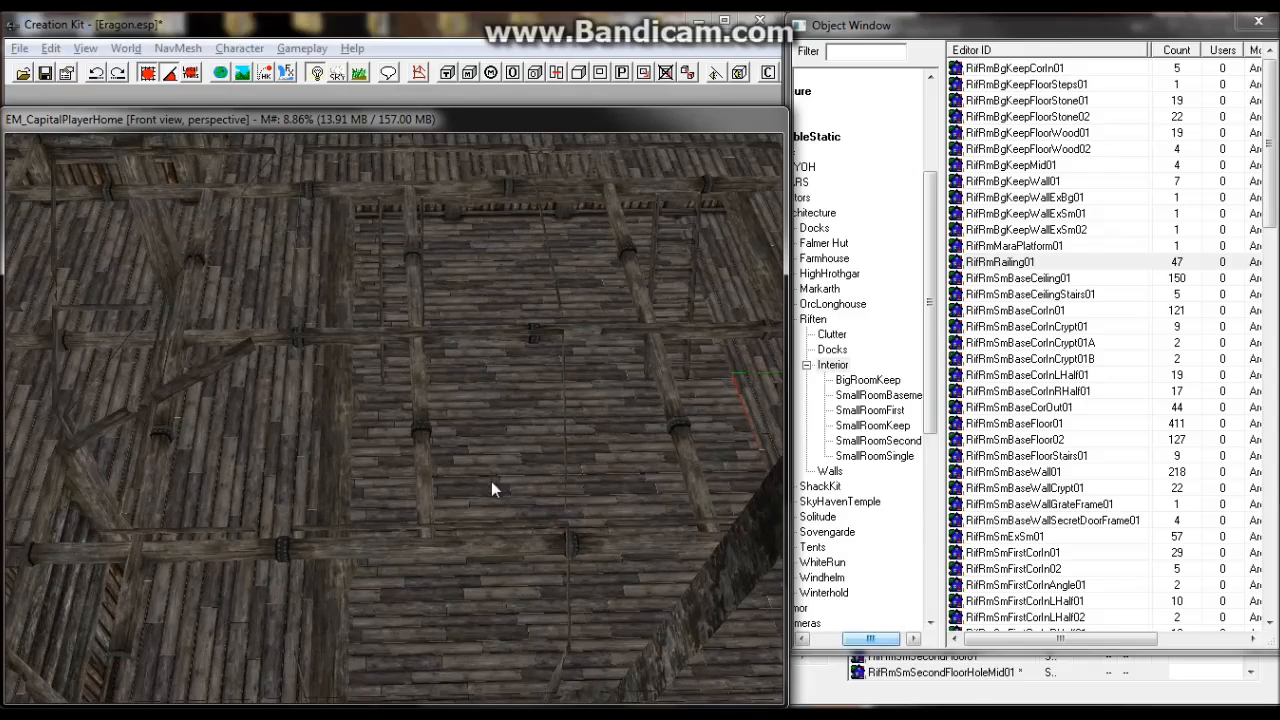
pyautogui.click(488, 489)
pyautogui.keyDown('shift'); pyautogui.moveTo(488, 489); pyautogui.dragTo(487, 532, button='middle'); pyautogui.keyUp('shift')
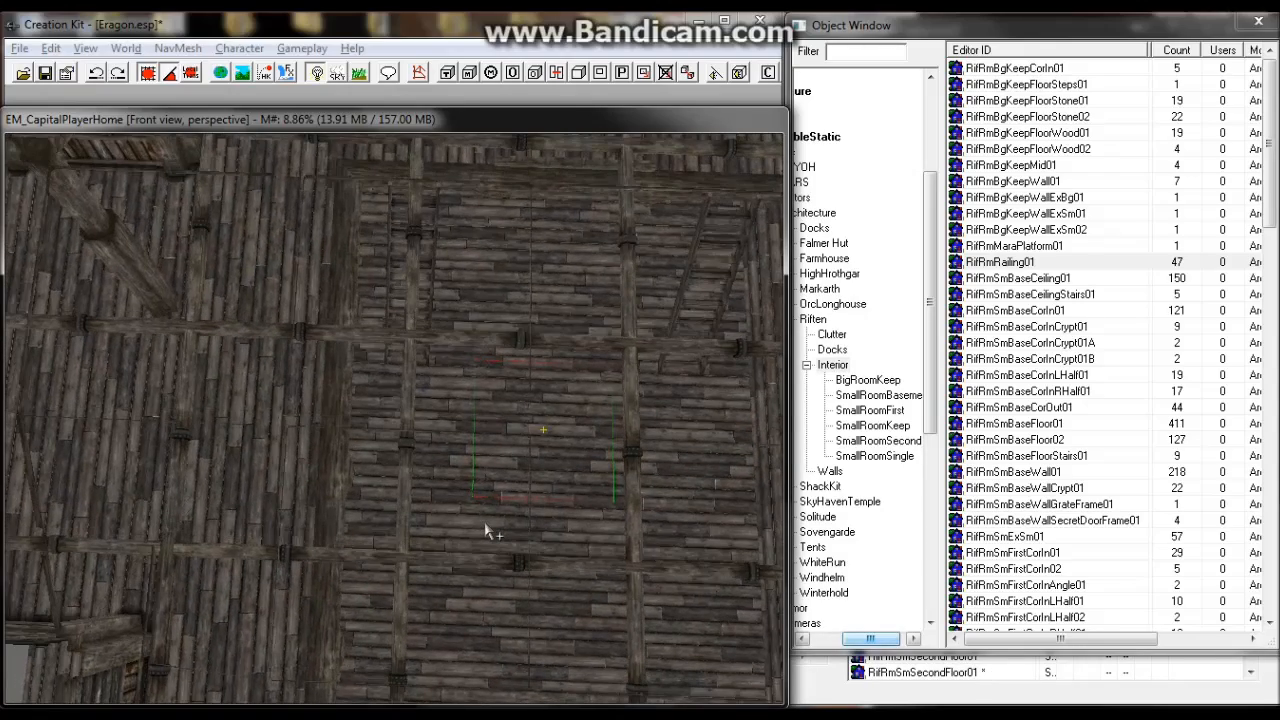
pyautogui.scroll(-5, 487, 532)
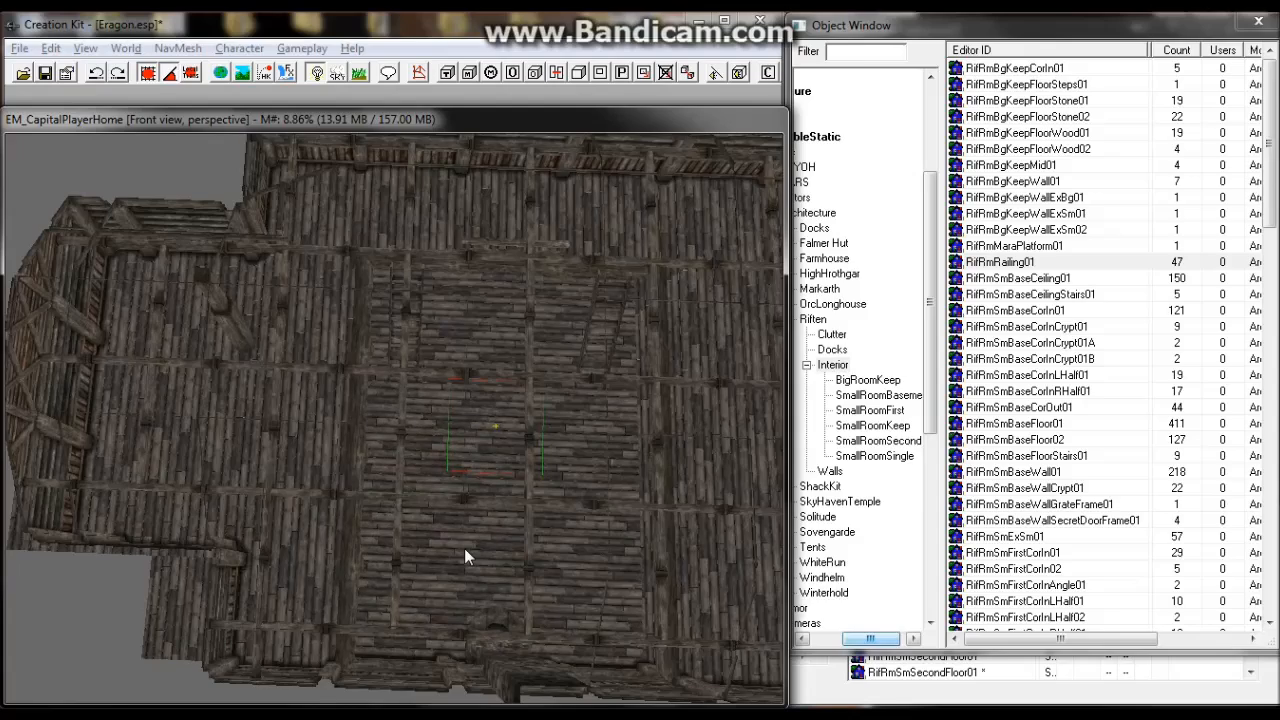
pyautogui.scroll(4, 464, 550)
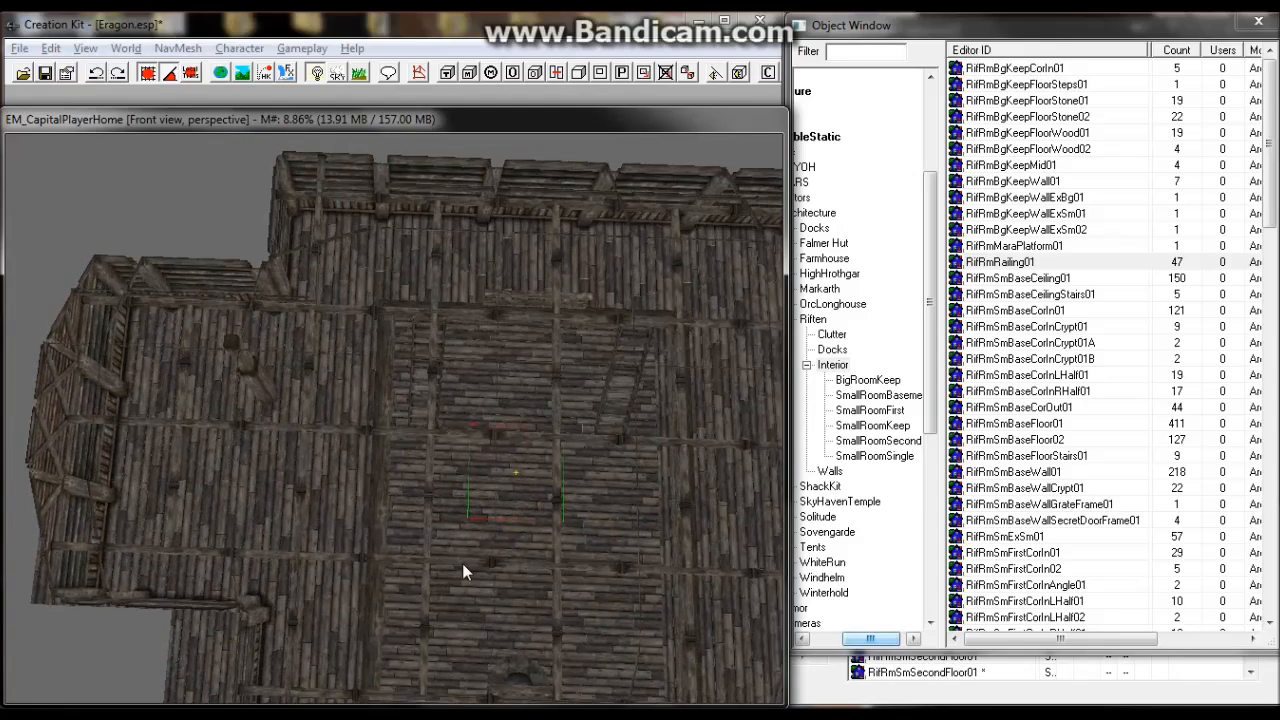
pyautogui.scroll(4, 462, 563)
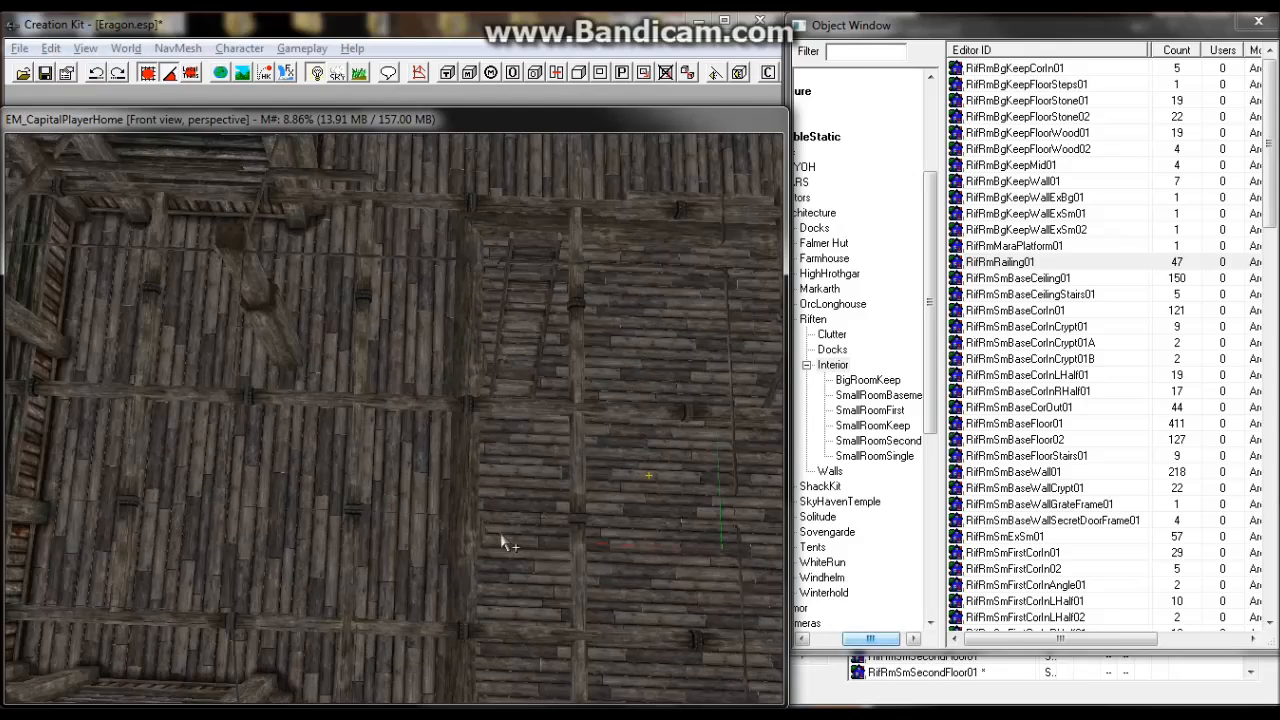
pyautogui.moveTo(501, 535); pyautogui.dragTo(420, 517, button='middle')
pyautogui.scroll(-4, 410, 535)
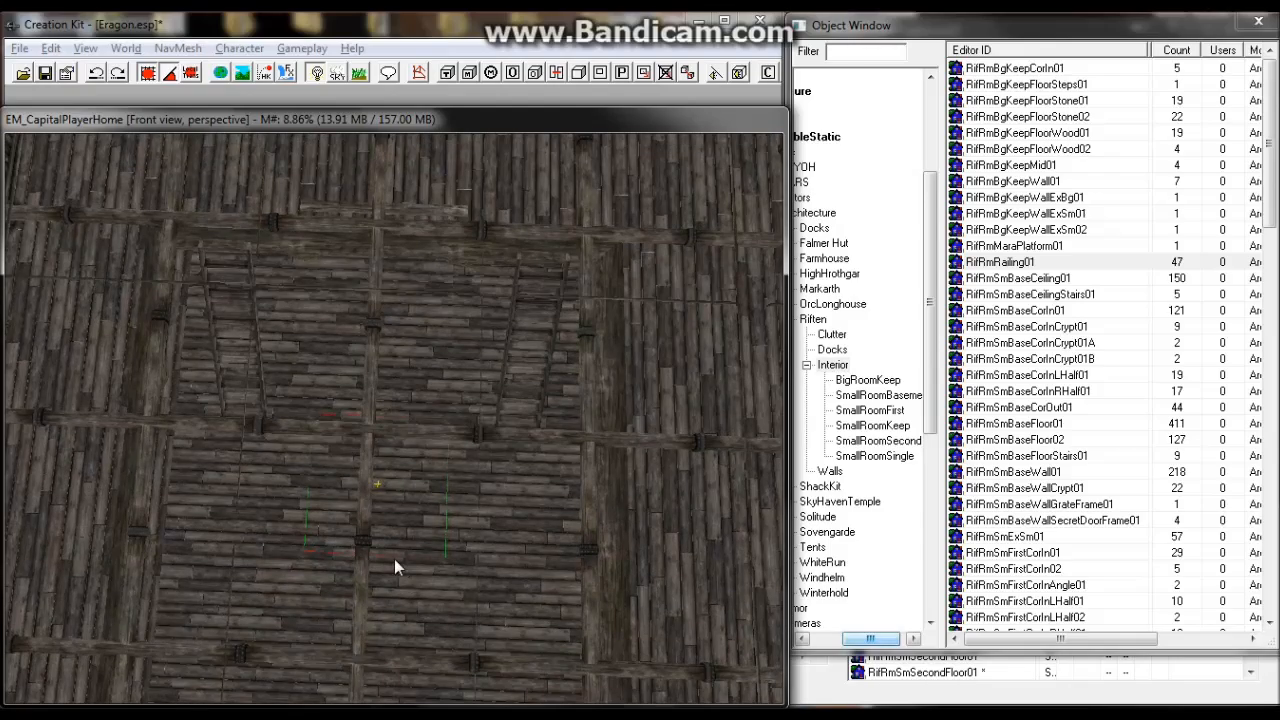
pyautogui.scroll(2, 395, 565)
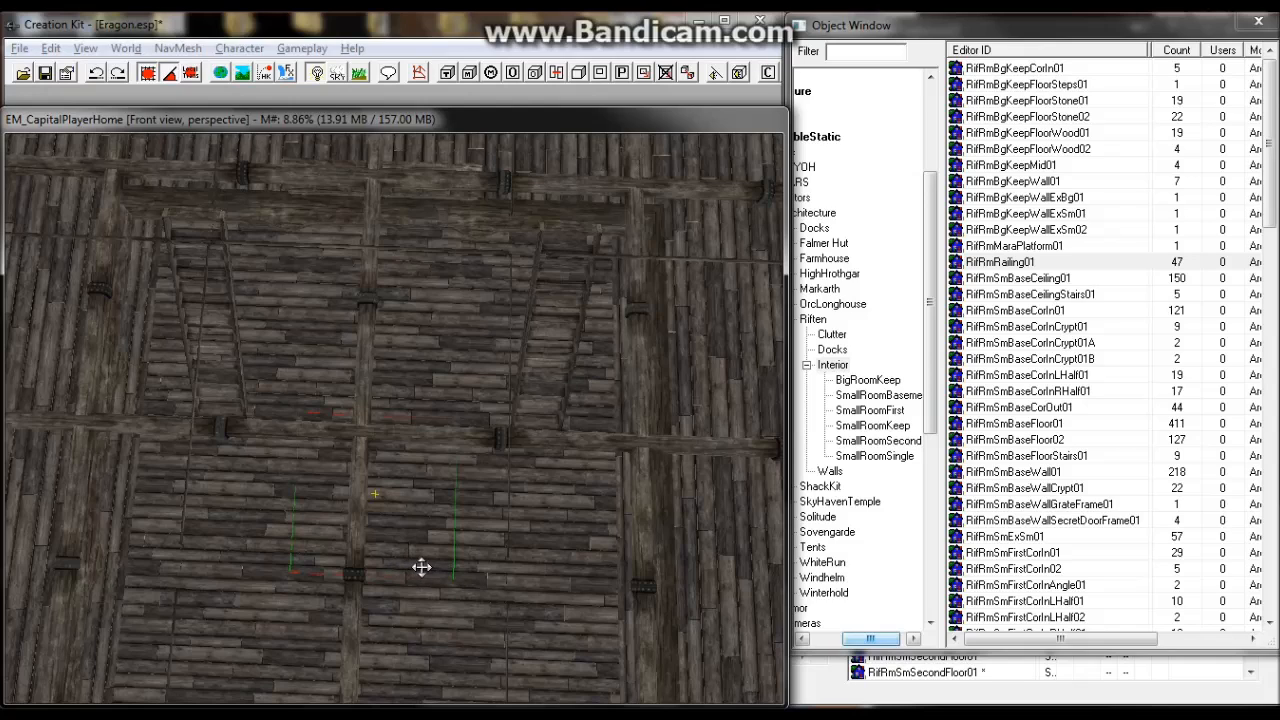
pyautogui.moveTo(421, 566); pyautogui.dragTo(330, 548, button='middle')
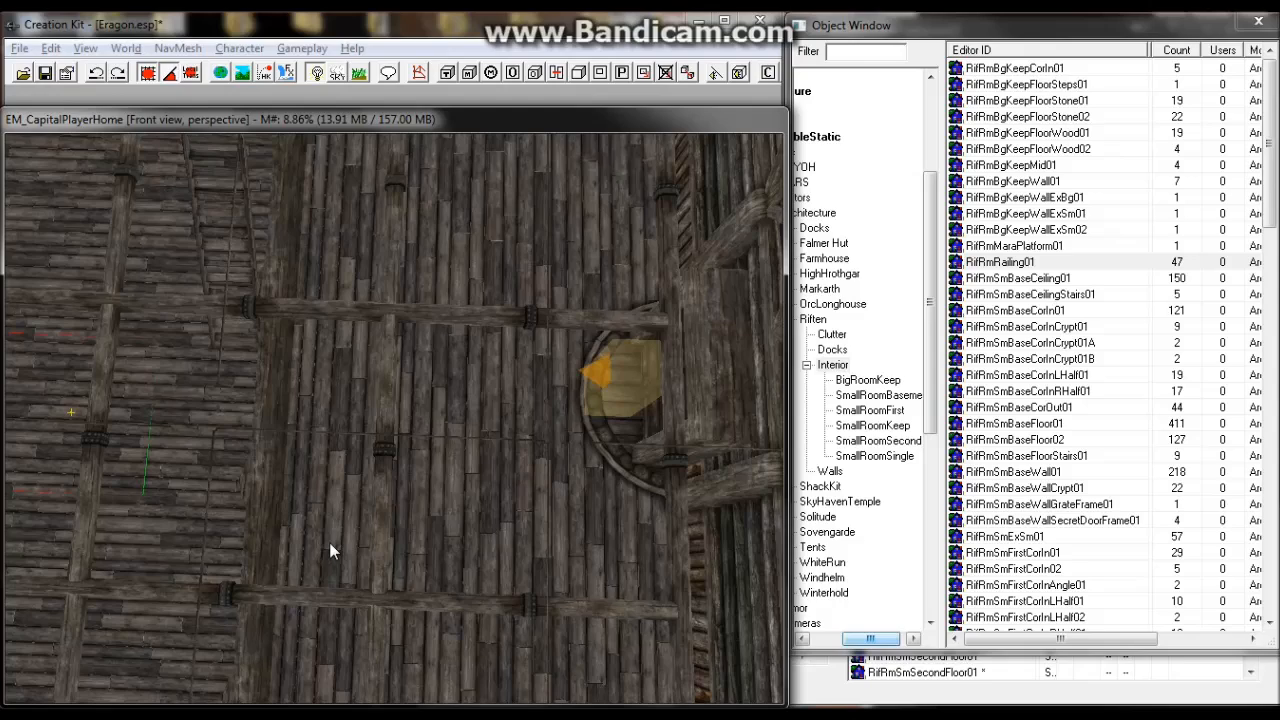
pyautogui.scroll(4, 329, 542)
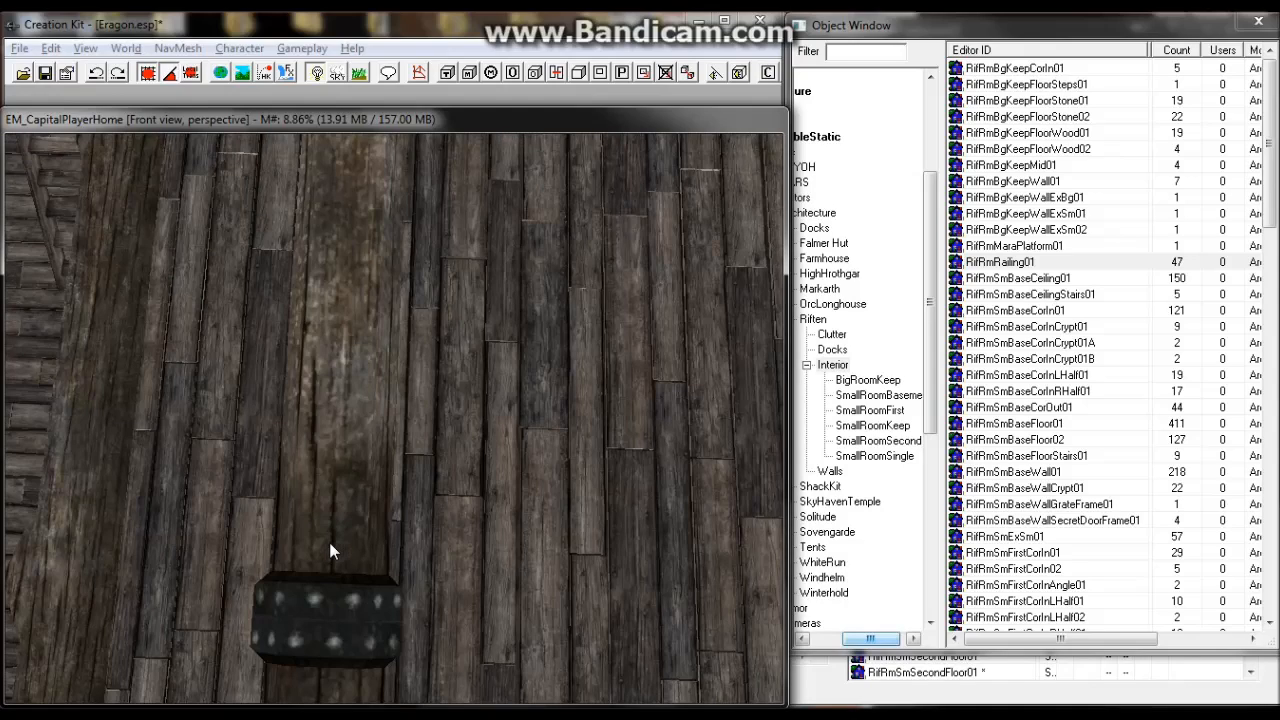
pyautogui.scroll(-5, 329, 550)
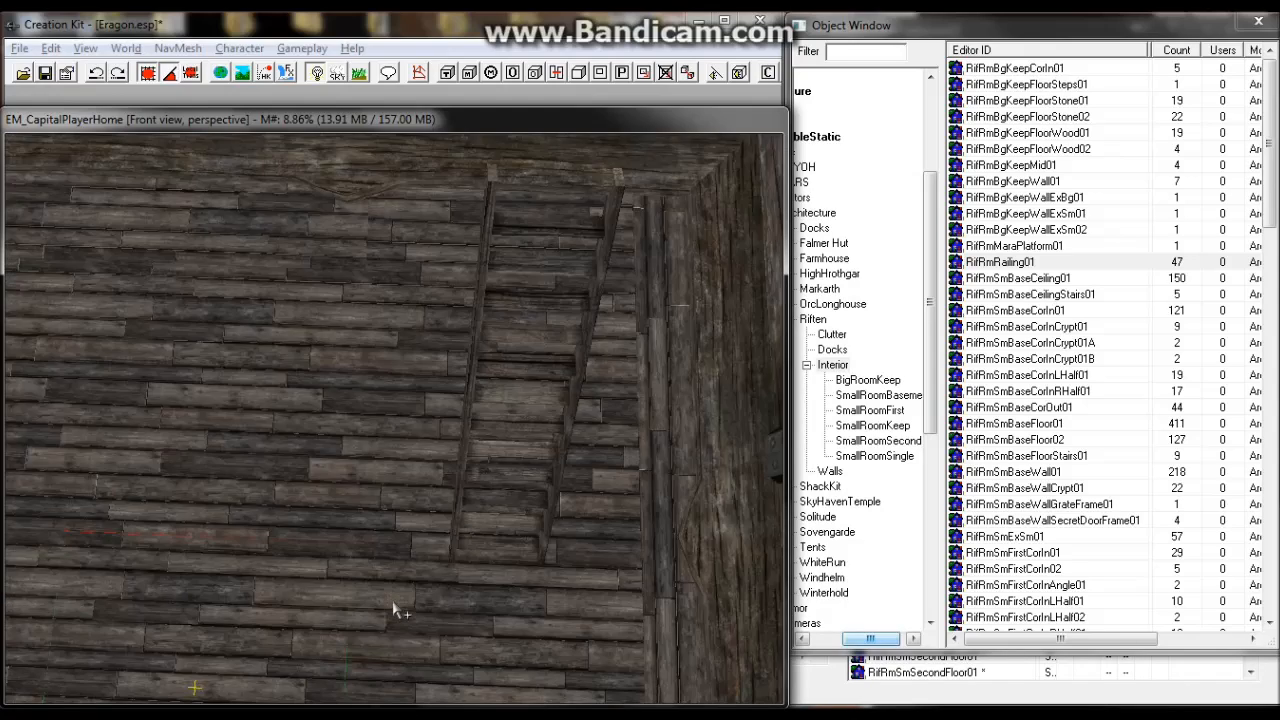
# Select the RifRmSmSecondFloorStair01 staircase at the hall's corner and examine both staircases with their surrounding upper floor.
pyautogui.keyDown('shift'); pyautogui.moveTo(393, 610); pyautogui.dragTo(392, 620, button='middle'); pyautogui.keyUp('shift')
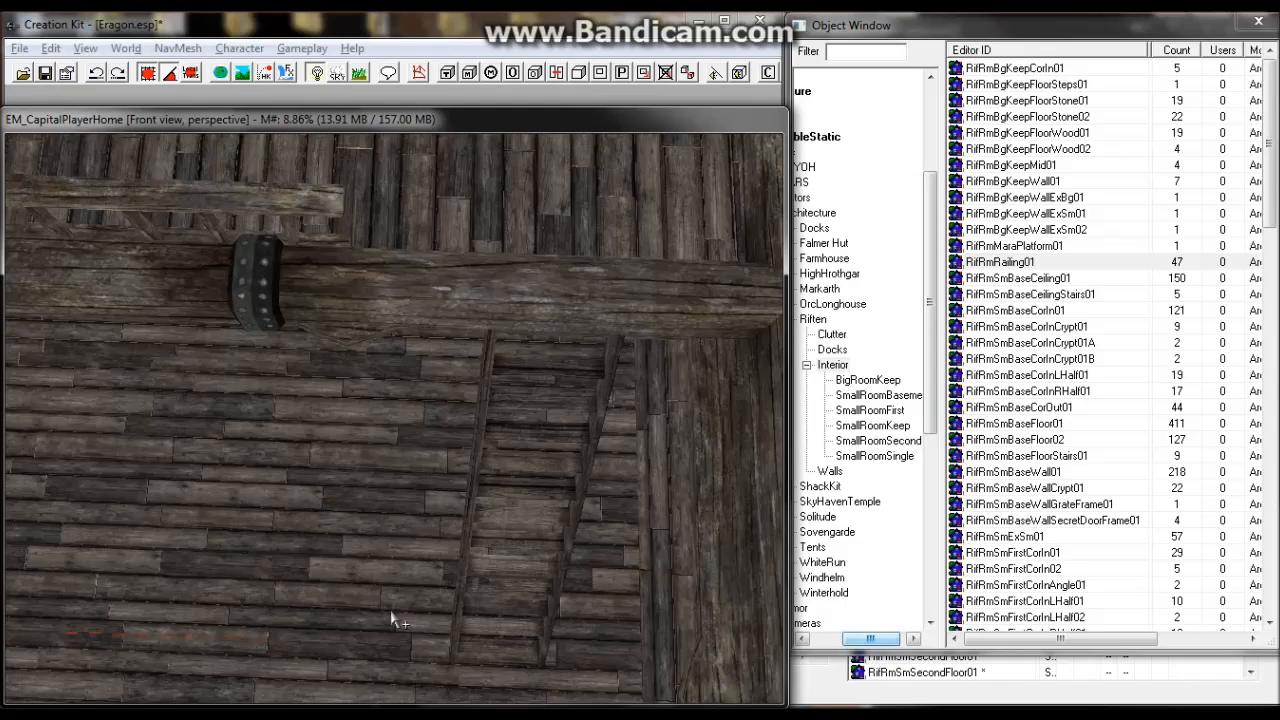
pyautogui.click(499, 507)
pyautogui.keyDown('shift'); pyautogui.moveTo(499, 507); pyautogui.dragTo(504, 464, button='middle'); pyautogui.keyUp('shift')
pyautogui.scroll(-2, 504, 464)
pyautogui.scroll(-4, 503, 470)
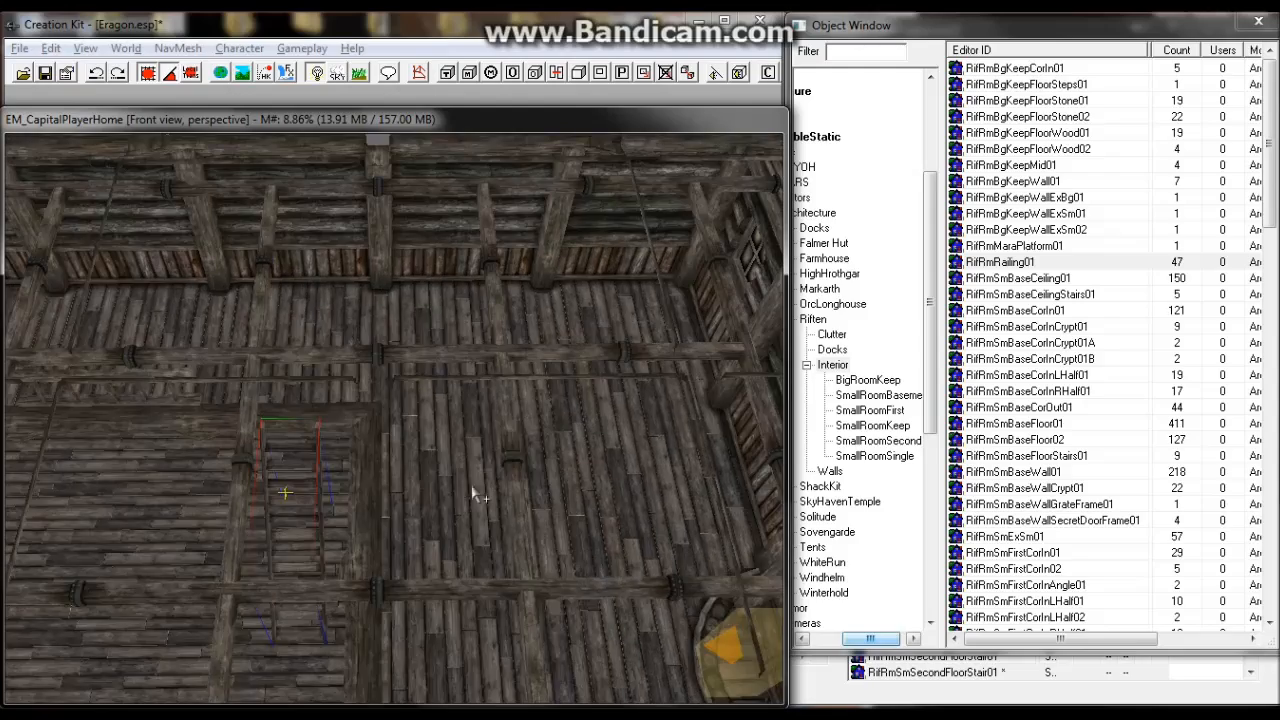
pyautogui.moveTo(473, 488); pyautogui.dragTo(616, 476, button='middle')
pyautogui.scroll(3, 617, 483)
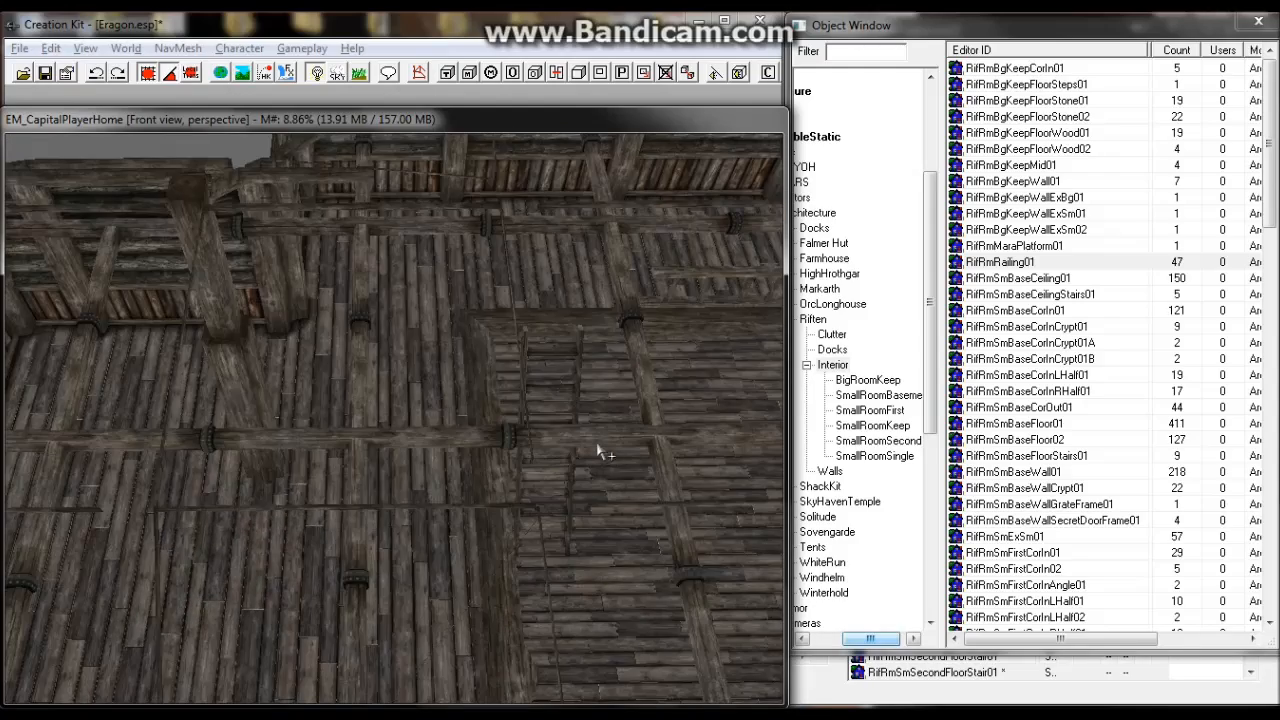
pyautogui.scroll(-2, 576, 428)
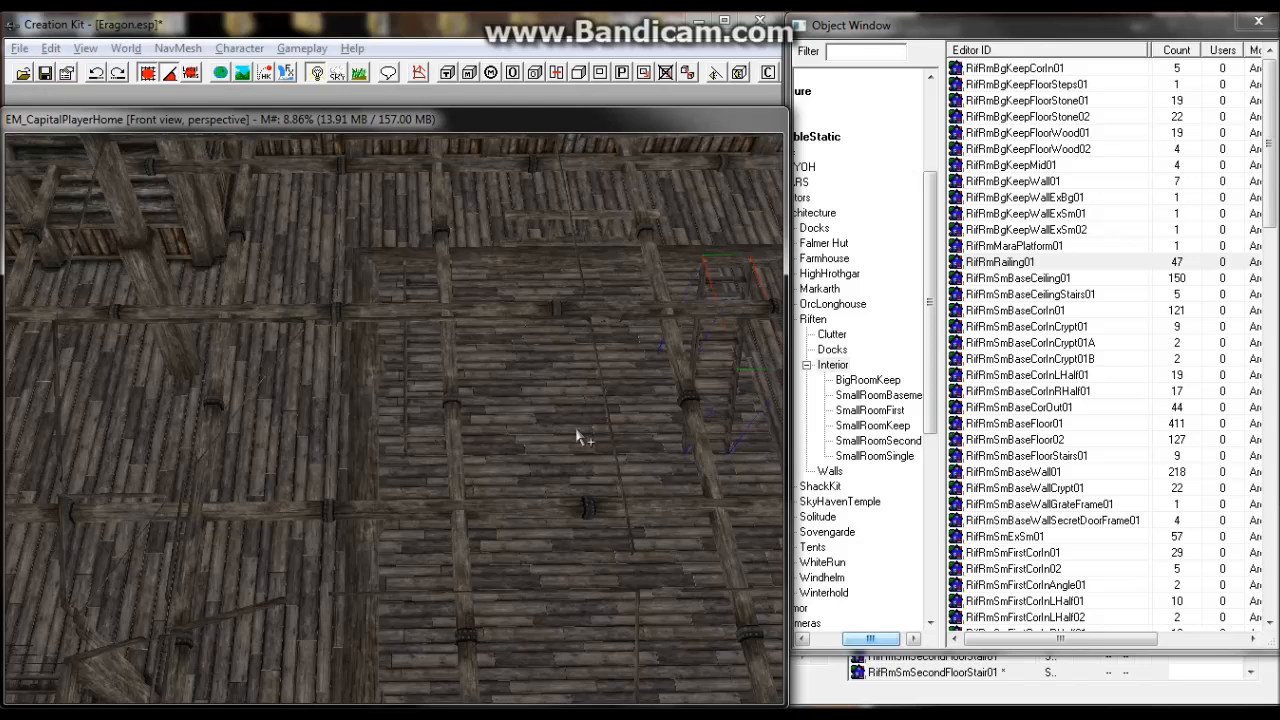
# Examine the side wing's flooring, walls and central support post from above.
pyautogui.keyDown('shift'); pyautogui.moveTo(575, 443); pyautogui.dragTo(556, 488, button='middle'); pyautogui.keyUp('shift')
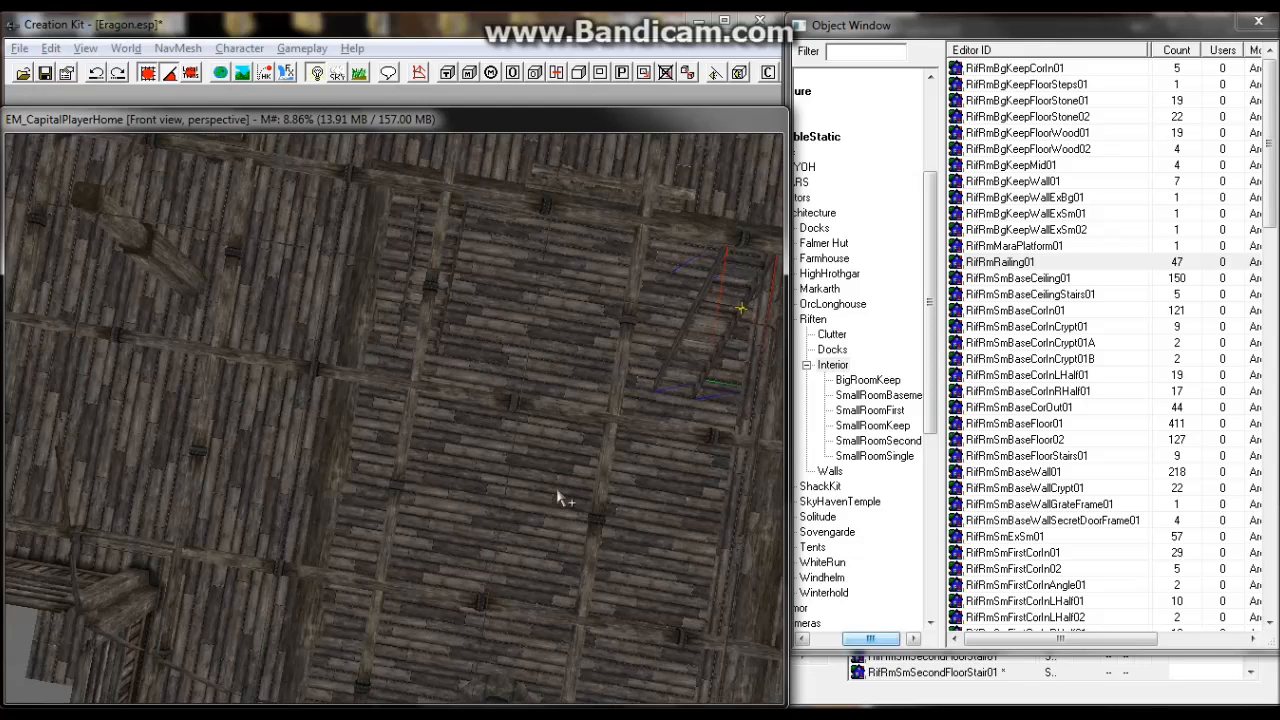
pyautogui.keyDown('shift'); pyautogui.moveTo(462, 445); pyautogui.dragTo(527, 468, button='middle'); pyautogui.keyUp('shift')
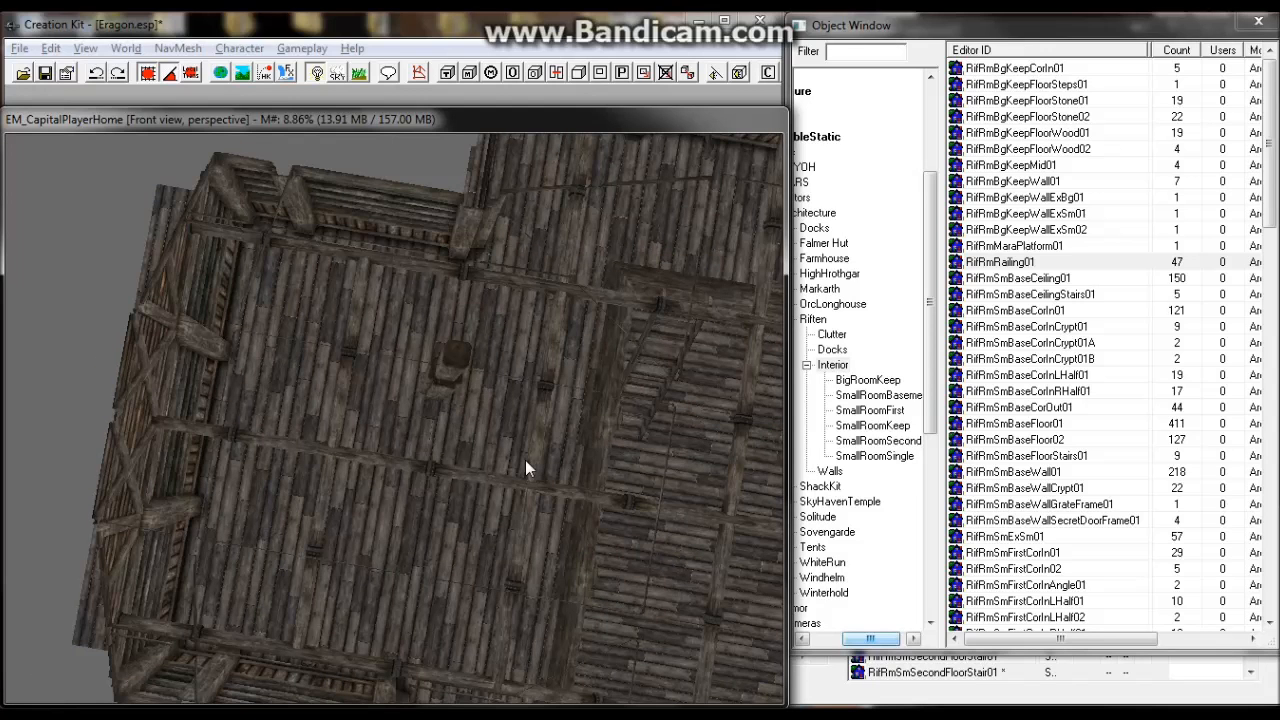
pyautogui.moveTo(525, 460)
pyautogui.keyDown('shift'); pyautogui.mouseDown(button='middle')
pyautogui.moveTo(500, 466)
pyautogui.moveTo(485, 451)
pyautogui.moveTo(472, 402)
pyautogui.moveTo(530, 439)
pyautogui.mouseUp(button='middle'); pyautogui.keyUp('shift')
pyautogui.scroll(2, 486, 452)
pyautogui.scroll(-2, 530, 439)
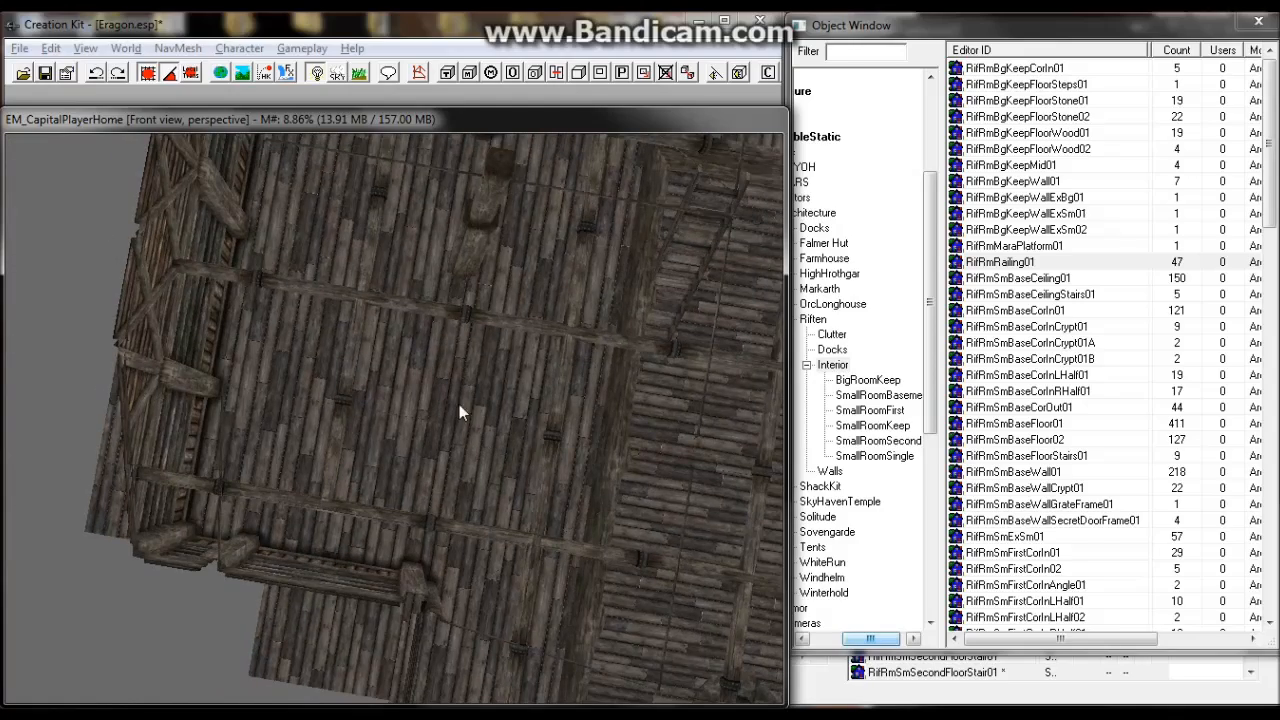
pyautogui.scroll(-1, 459, 404)
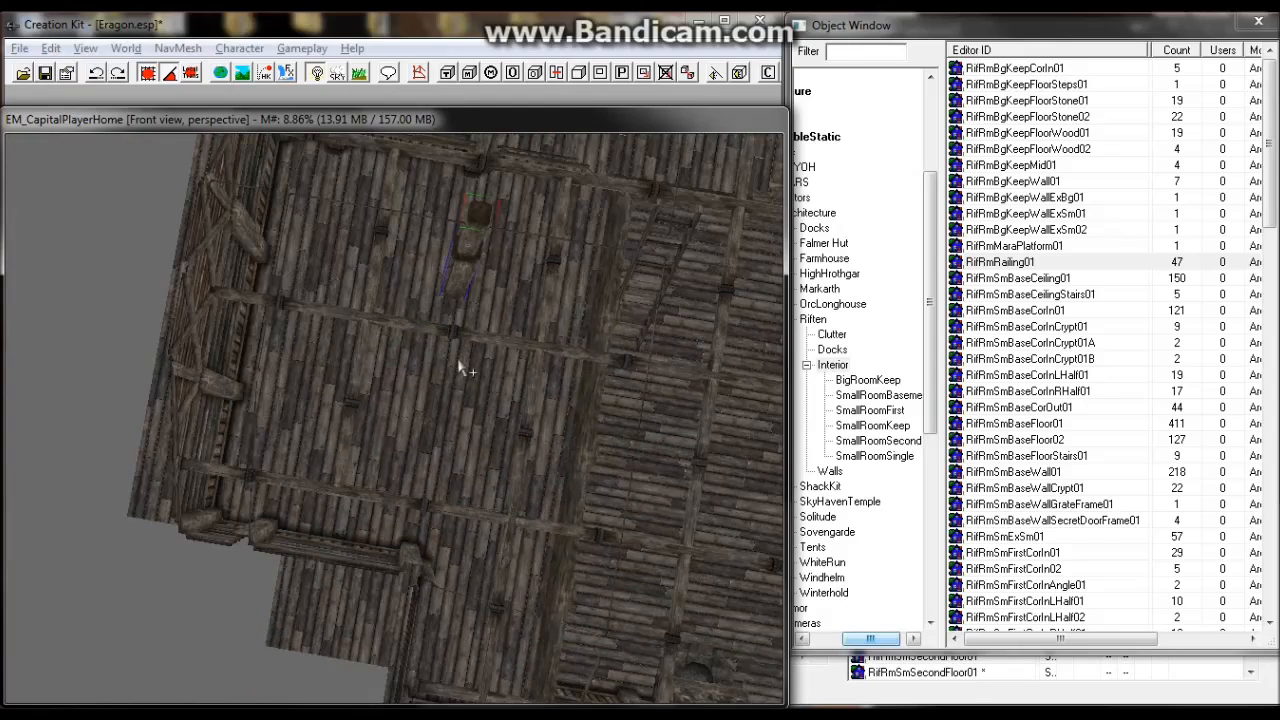
# Draw a strip of connected navmesh triangles across the upper floor, passing in front of the support post.
pyautogui.keyDown('shift'); pyautogui.moveTo(385, 354); pyautogui.dragTo(334, 275, button='middle'); pyautogui.keyUp('shift')
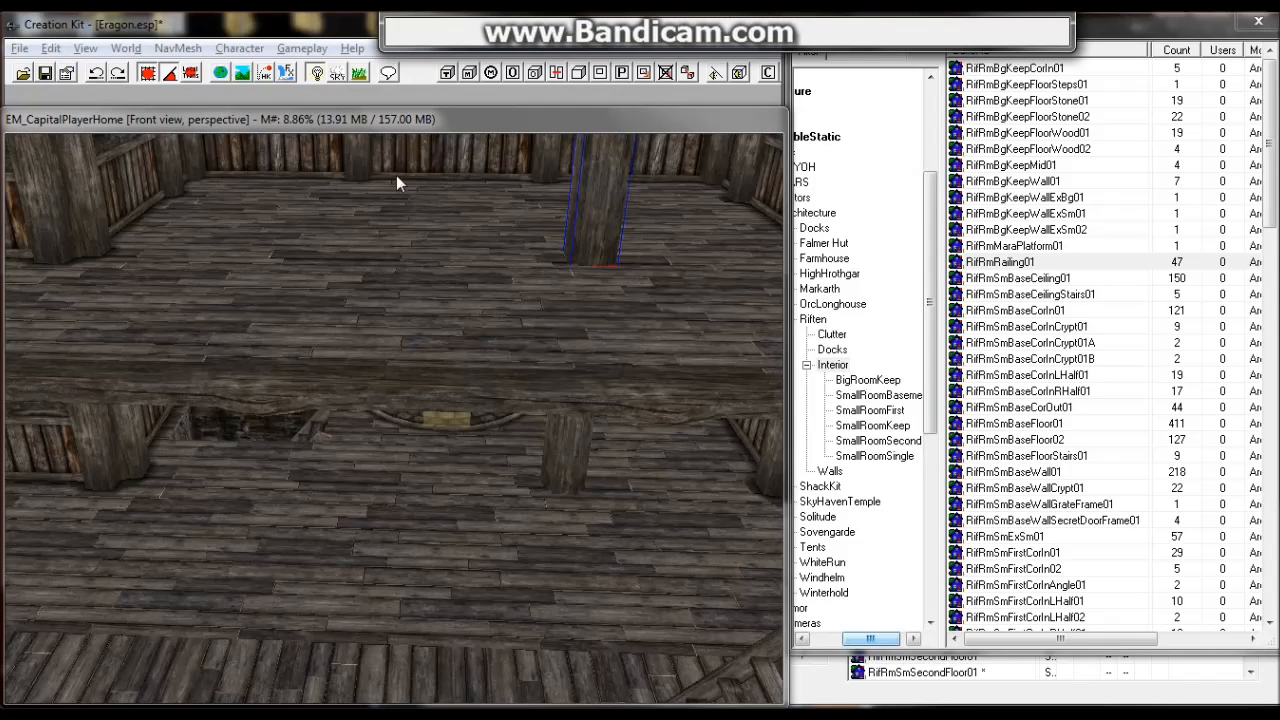
pyautogui.click(200, 249)
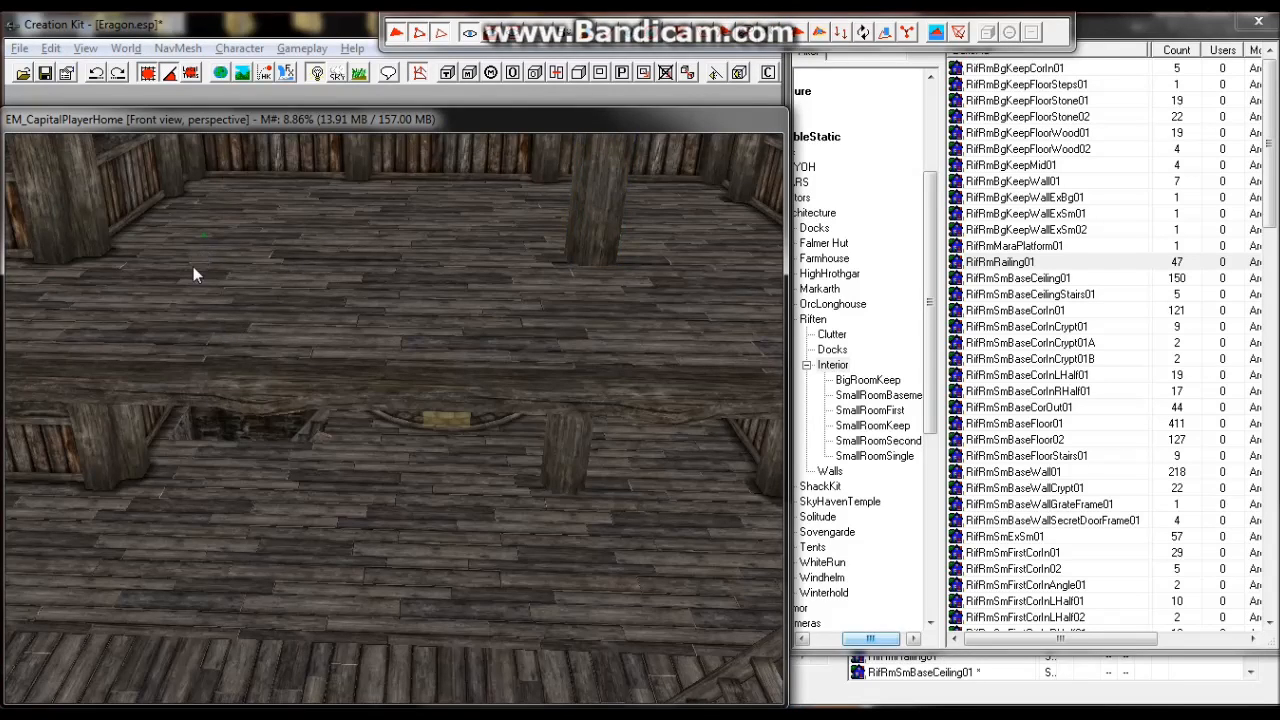
pyautogui.keyDown('ctrl'); pyautogui.rightClick(397, 245); pyautogui.keyUp('ctrl')
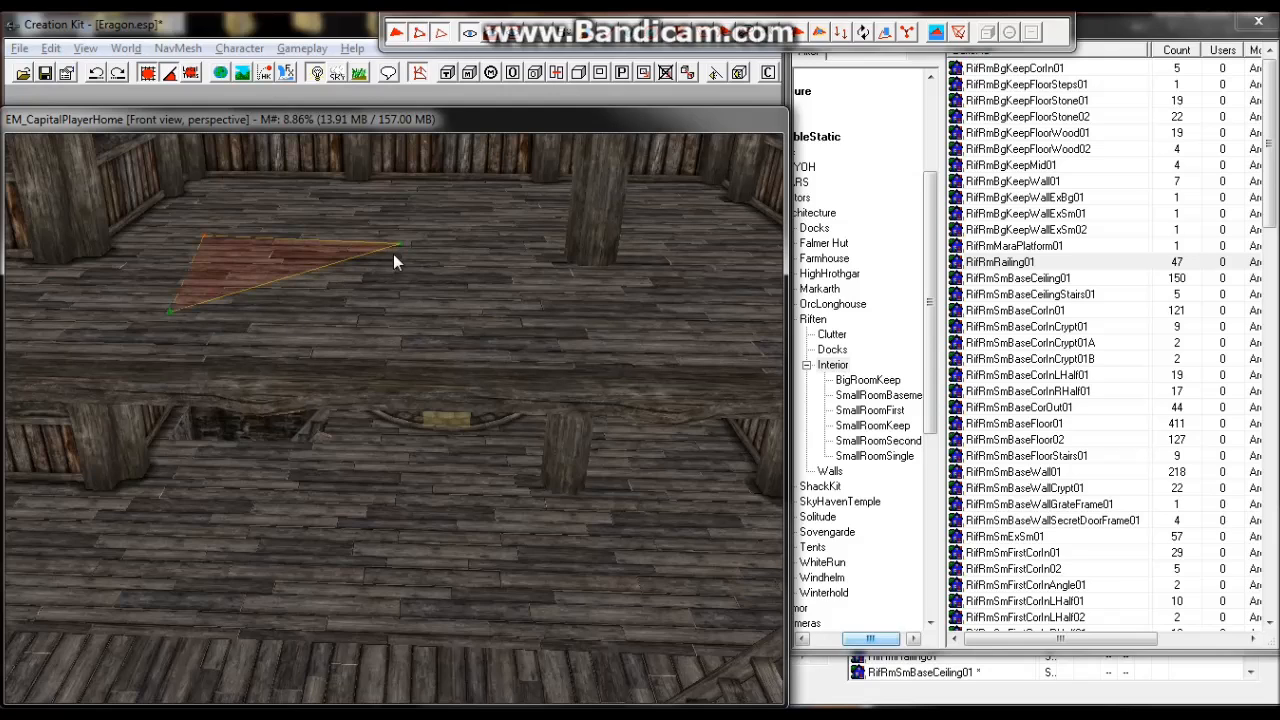
pyautogui.keyDown('ctrl'); pyautogui.rightClick(482, 328); pyautogui.keyUp('ctrl')
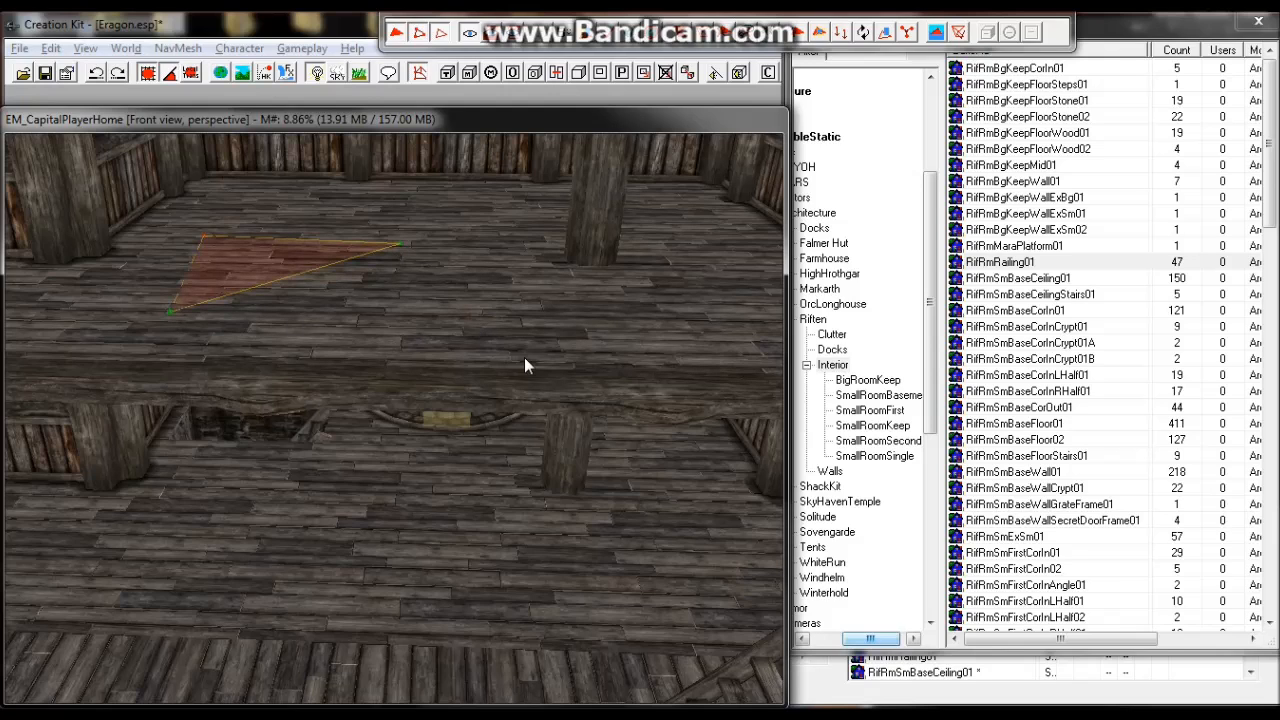
pyautogui.keyDown('ctrl'); pyautogui.rightClick(601, 305); pyautogui.keyUp('ctrl')
pyautogui.keyDown('ctrl'); pyautogui.rightClick(638, 323); pyautogui.keyUp('ctrl')
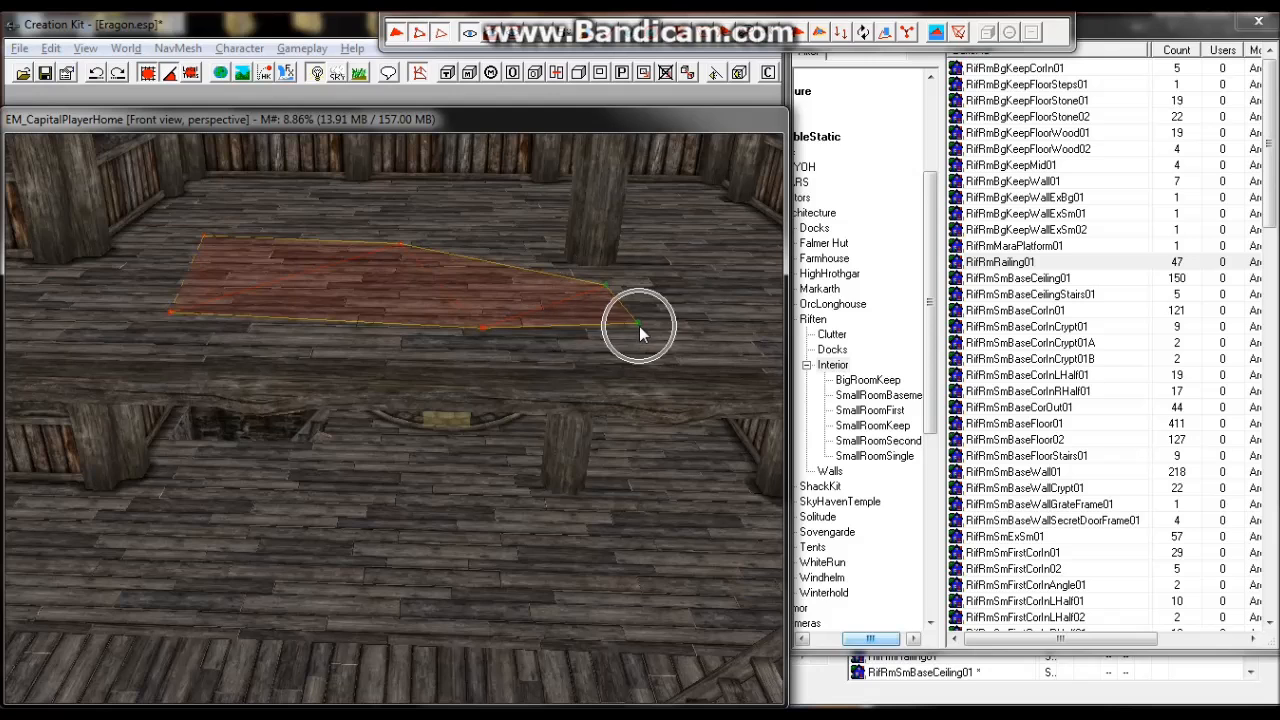
pyautogui.moveTo(627, 329); pyautogui.dragTo(621, 330, button='middle')
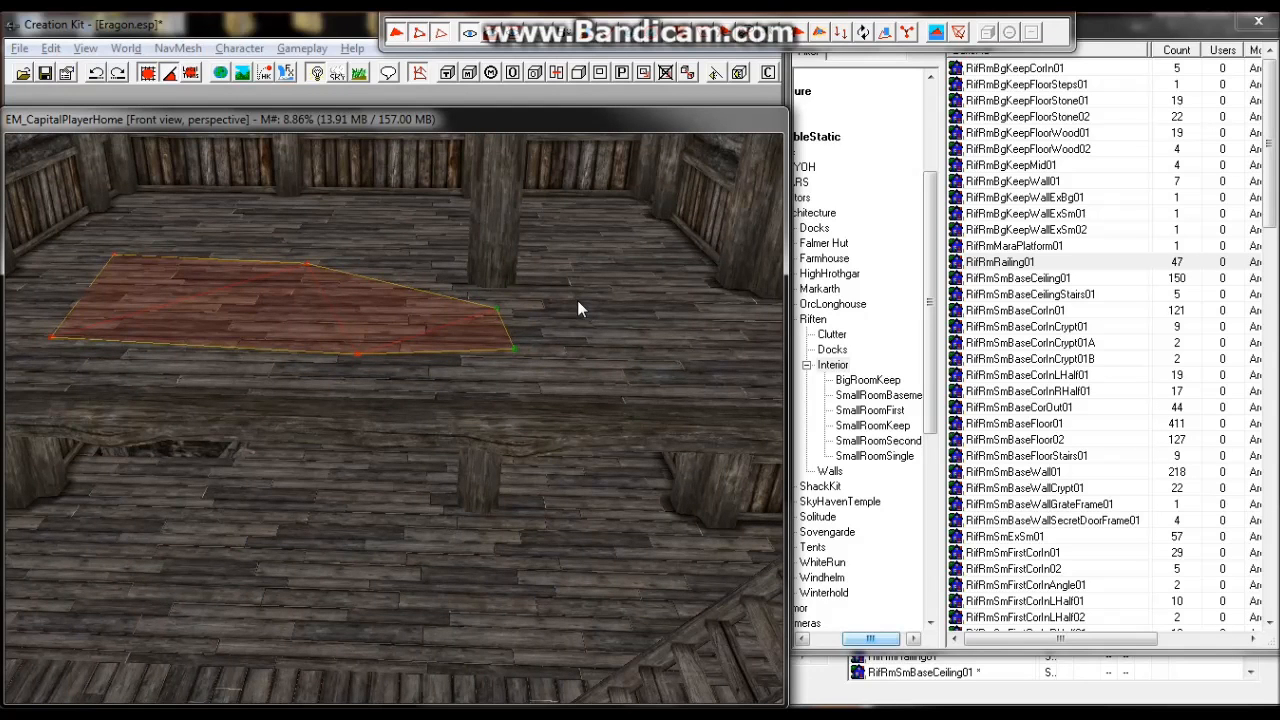
pyautogui.keyDown('ctrl'); pyautogui.rightClick(577, 302); pyautogui.keyUp('ctrl')
pyautogui.keyDown('ctrl'); pyautogui.rightClick(617, 343); pyautogui.keyUp('ctrl')
# Delete the navmesh triangles from the upper floor and leave navmesh editing.
pyautogui.click(371, 323)
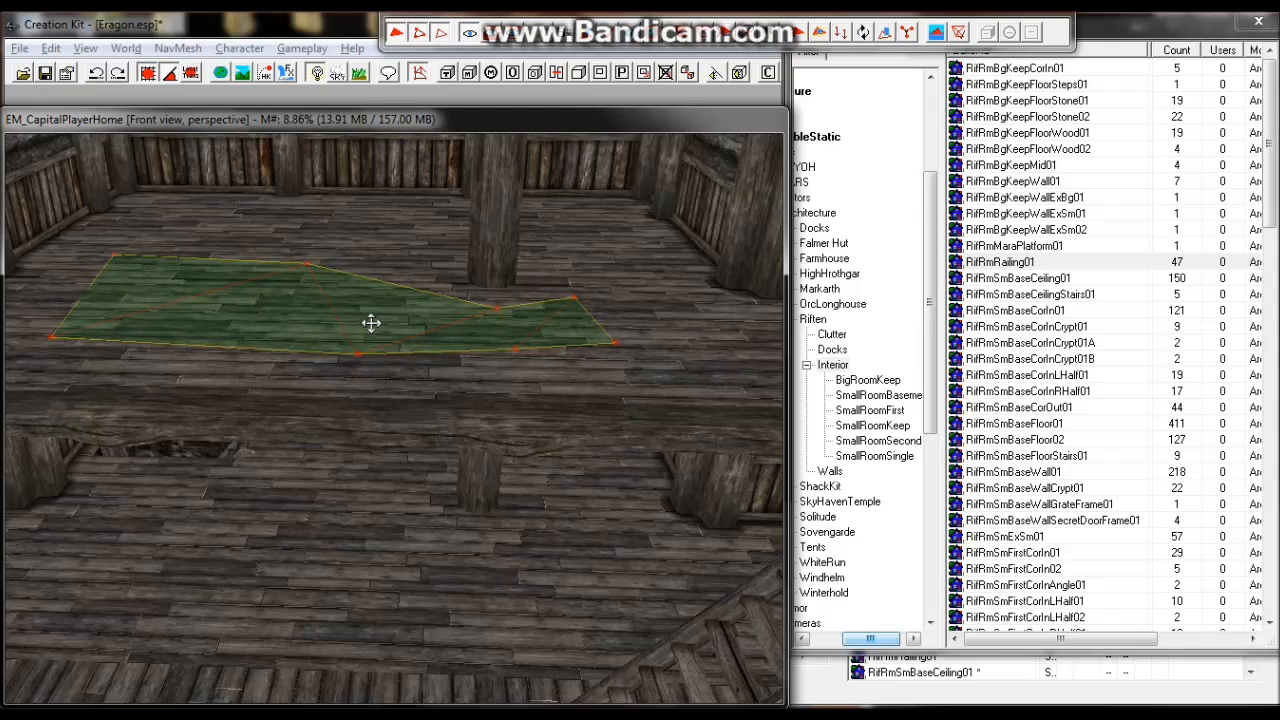
pyautogui.press('Delete')
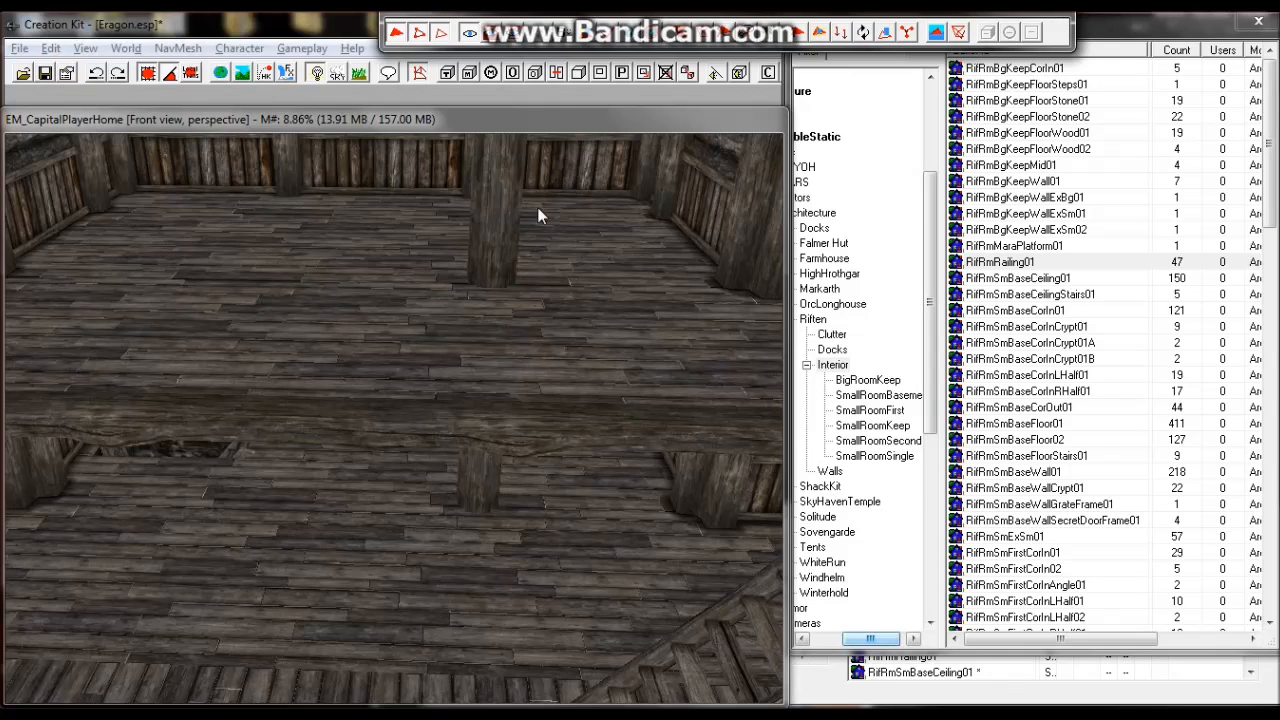
pyautogui.hotkey('ctrl', 'e')
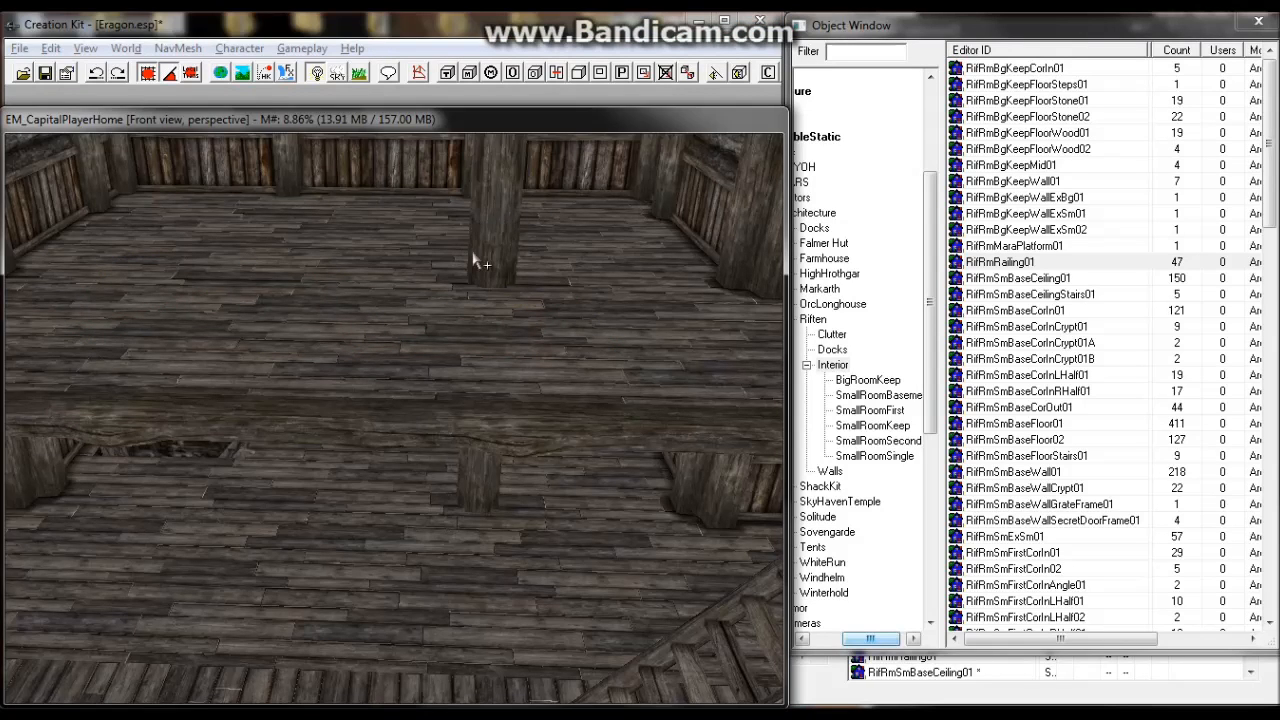
# Examine the upper floor's flooring, walls and central opening up close and from overhead.
pyautogui.scroll(5, 480, 258)
pyautogui.scroll(-3, 489, 265)
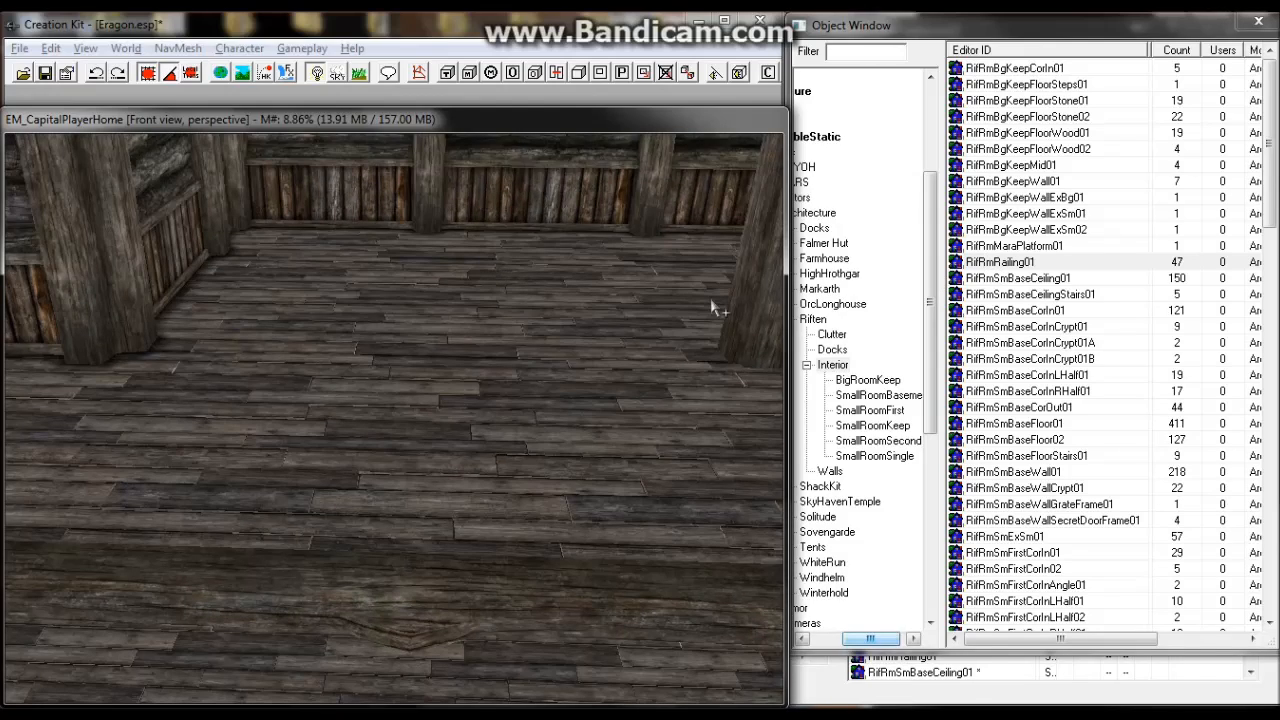
pyautogui.scroll(-5, 451, 310)
pyautogui.keyDown('shift'); pyautogui.moveTo(434, 320); pyautogui.dragTo(285, 410, button='middle'); pyautogui.keyUp('shift')
pyautogui.scroll(-3, 310, 380)
pyautogui.keyDown('shift'); pyautogui.moveTo(265, 338); pyautogui.dragTo(380, 371, button='middle'); pyautogui.keyUp('shift')
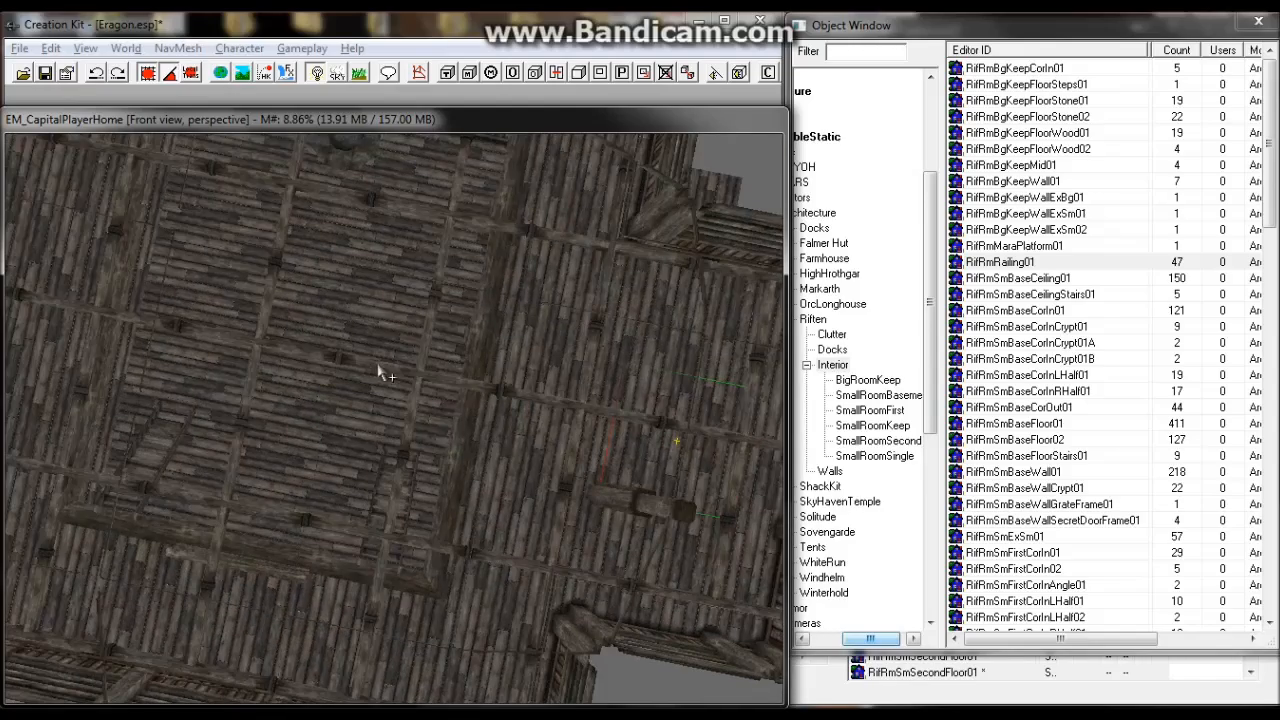
pyautogui.keyDown('shift'); pyautogui.moveTo(461, 388); pyautogui.dragTo(403, 543, button='middle'); pyautogui.keyUp('shift')
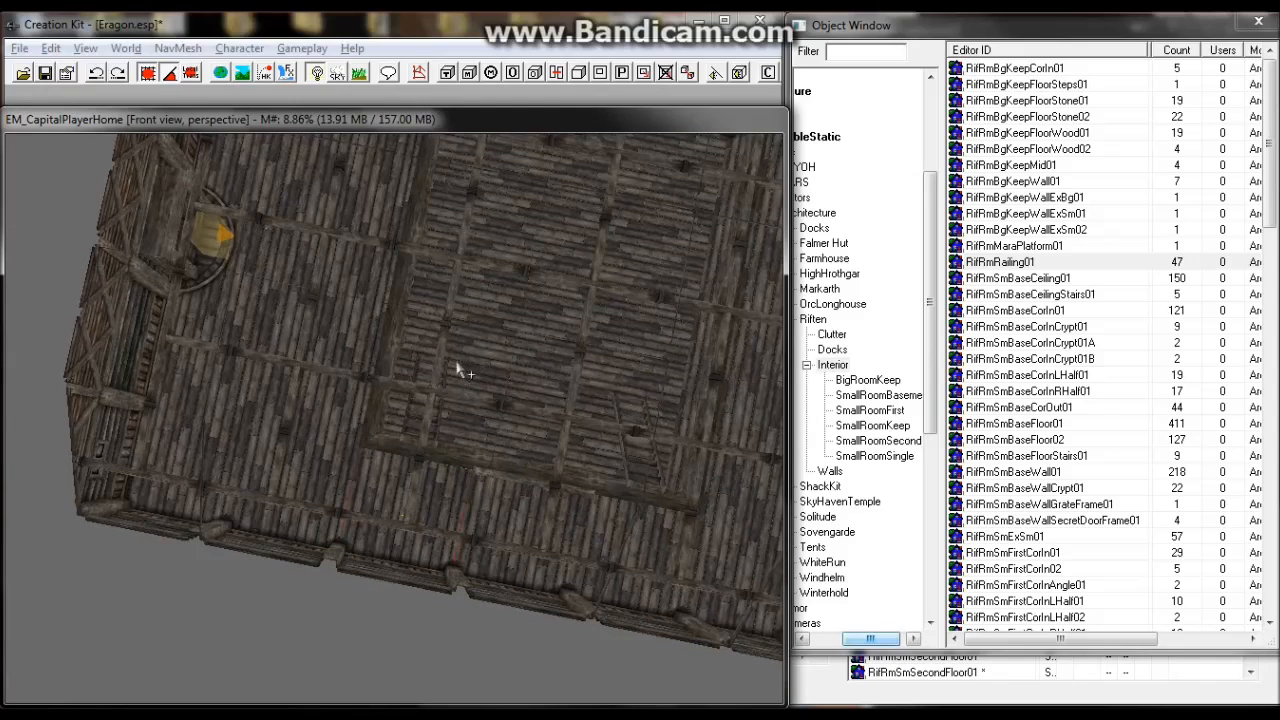
pyautogui.keyDown('shift'); pyautogui.moveTo(464, 318); pyautogui.dragTo(395, 523, button='middle'); pyautogui.keyUp('shift')
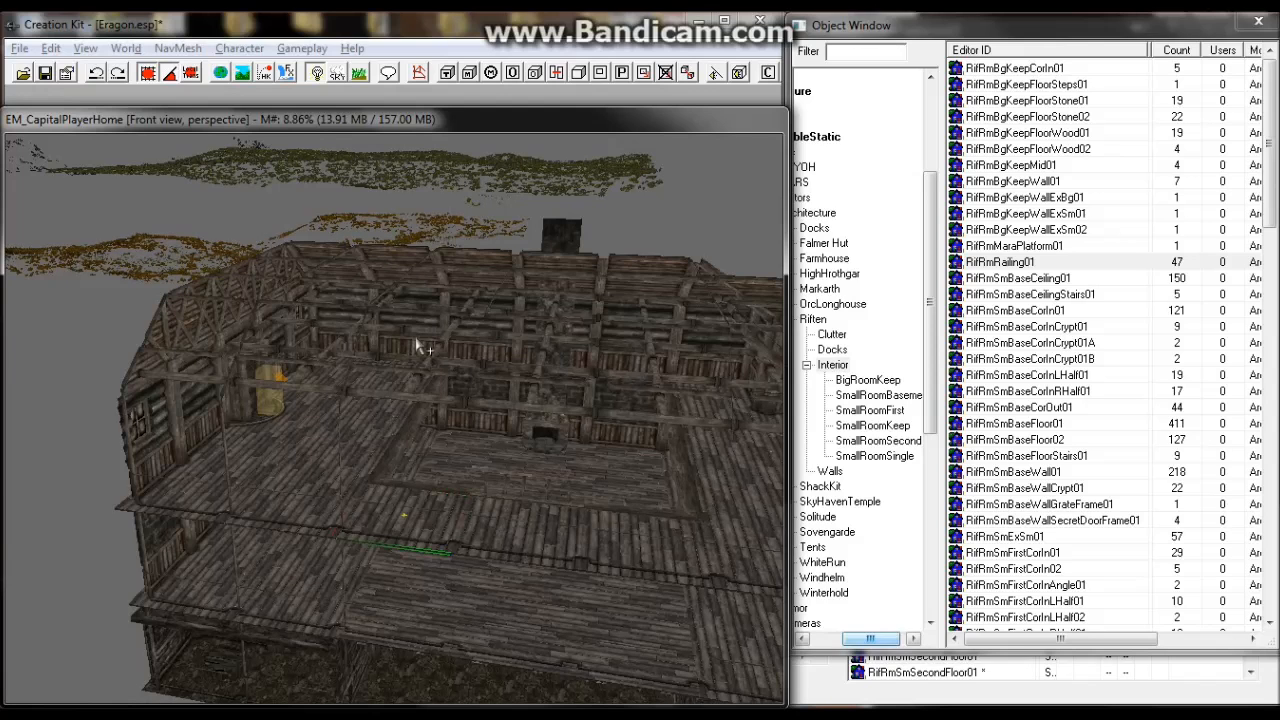
# Examine the whole building's storeys, roof framing and chimney from outside, ending on the fireplace area.
pyautogui.moveTo(415, 310); pyautogui.dragTo(500, 580, button='middle')
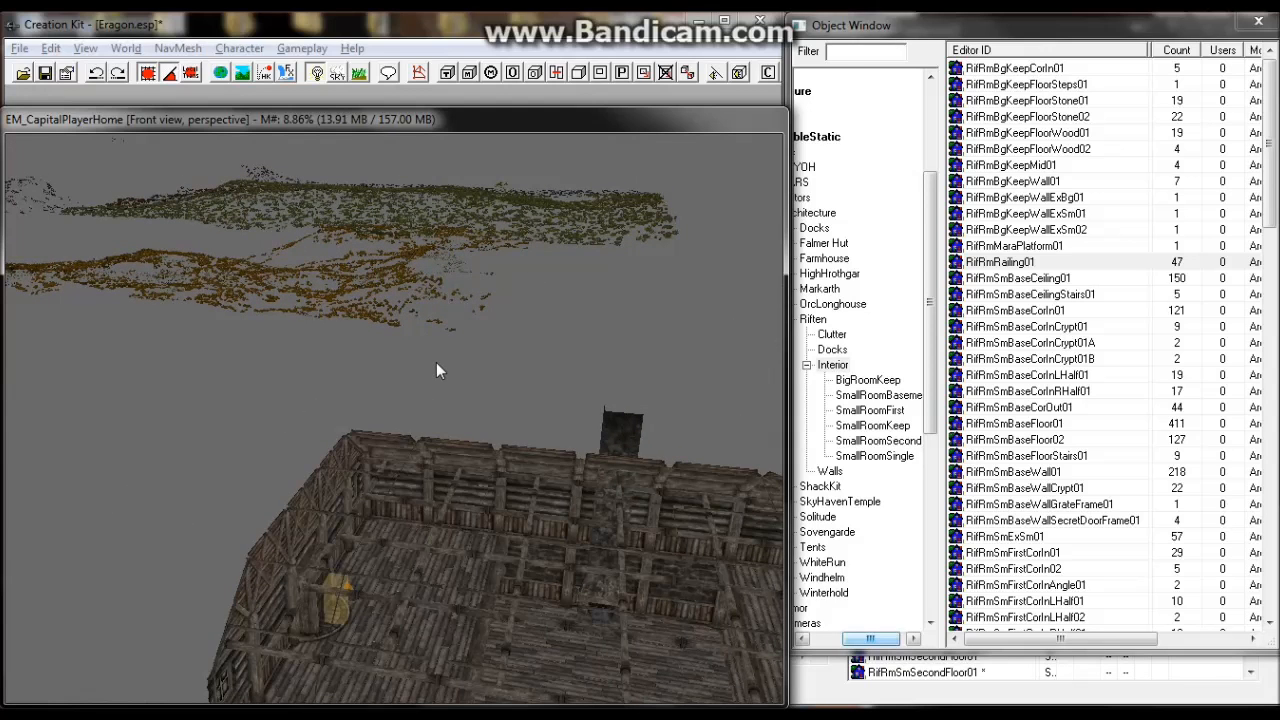
pyautogui.moveTo(477, 424); pyautogui.dragTo(314, 237, button='middle')
pyautogui.moveTo(339, 302); pyautogui.dragTo(350, 374, button='middle')
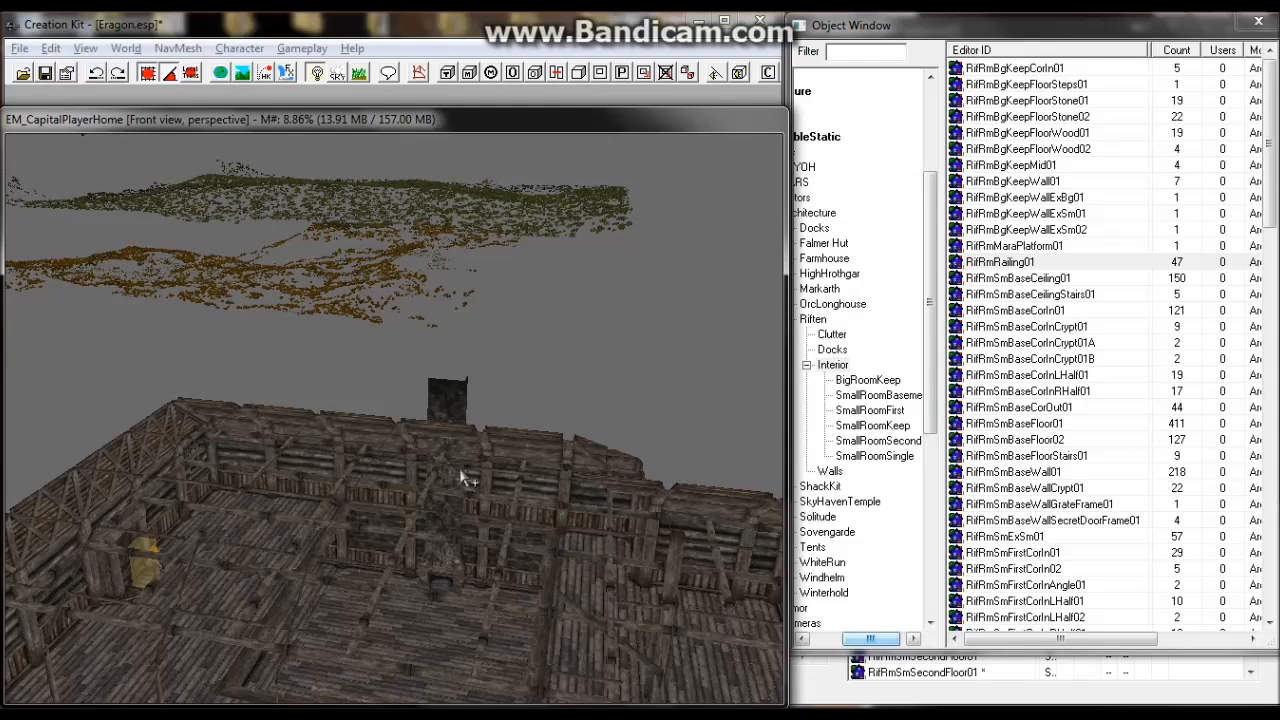
pyautogui.moveTo(460, 472); pyautogui.dragTo(471, 335, button='middle')
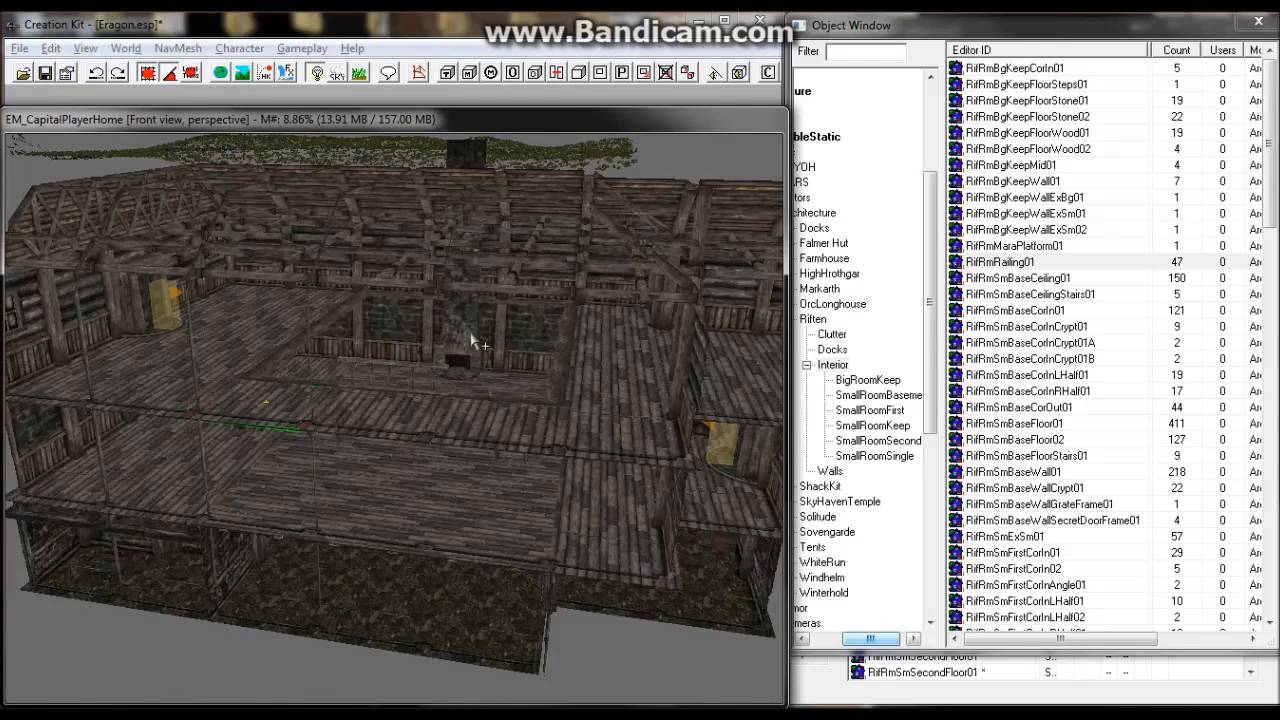
pyautogui.scroll(2, 476, 343)
pyautogui.scroll(2, 410, 428)
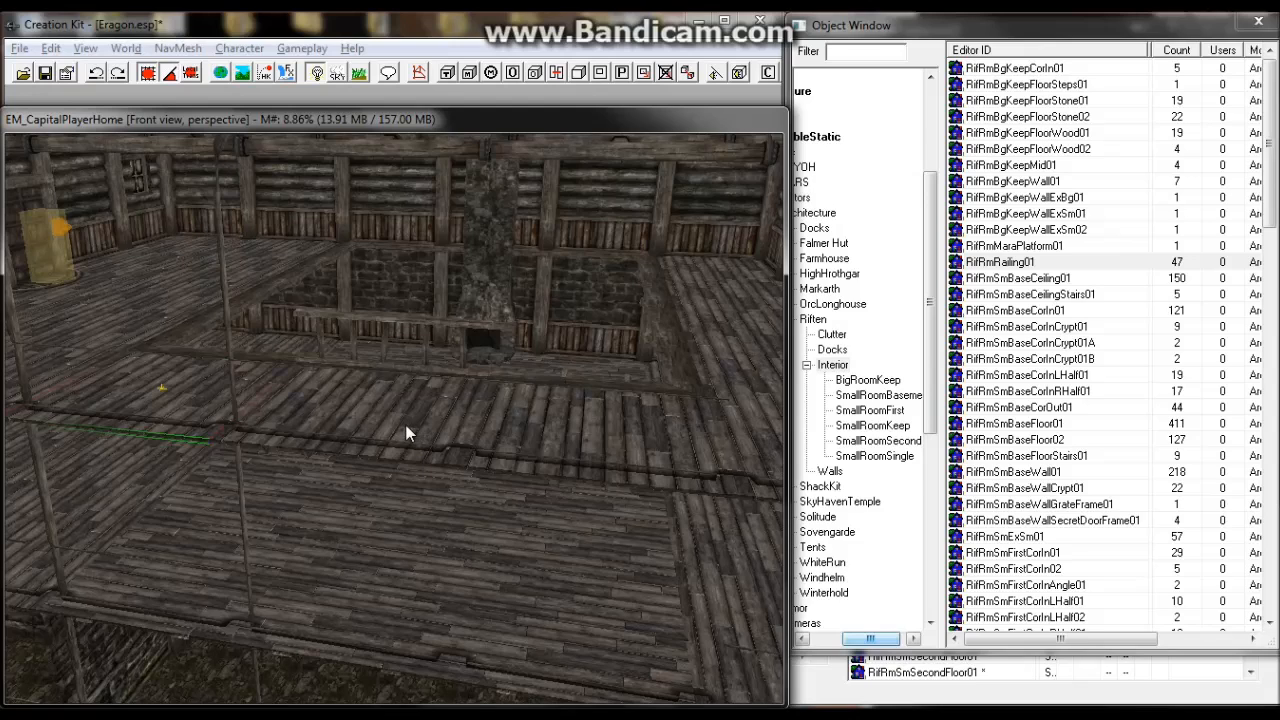
# Select an upper-floor piece in front of the fireplace opening and one beside the side wing's support post, and examine the wing.
pyautogui.click(405, 424)
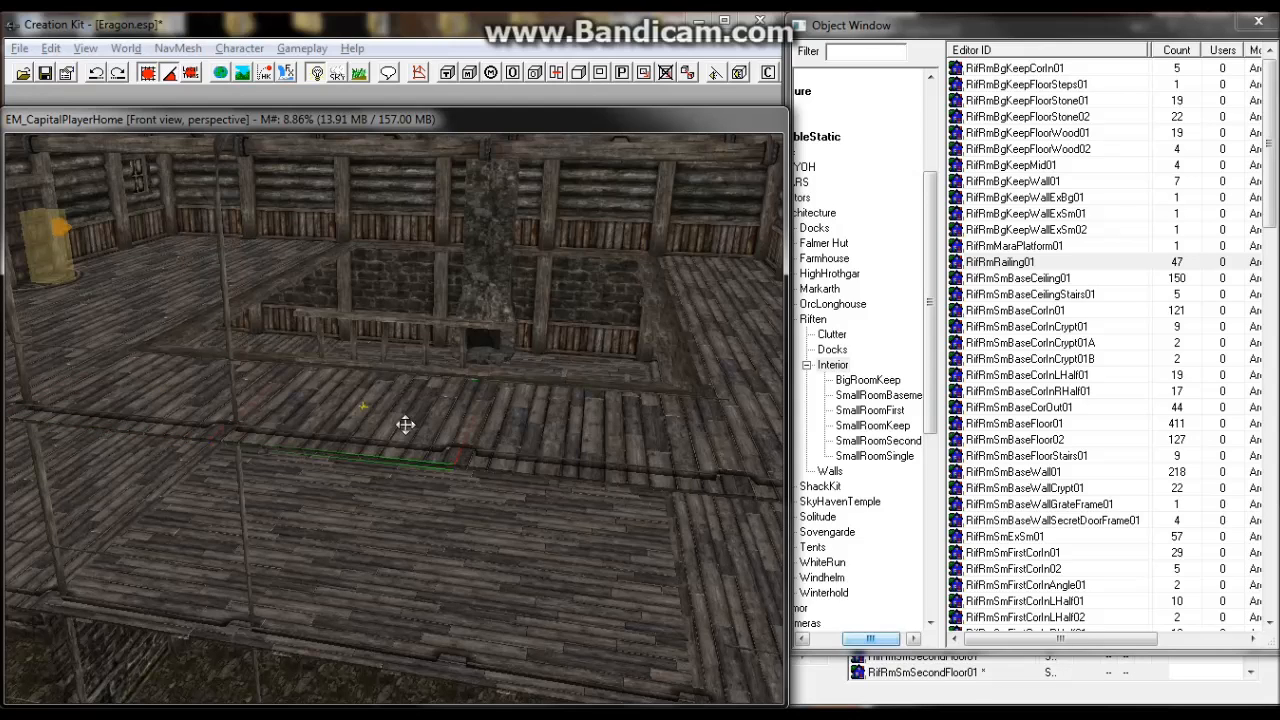
pyautogui.keyDown('shift'); pyautogui.moveTo(405, 425); pyautogui.dragTo(362, 456, button='middle'); pyautogui.keyUp('shift')
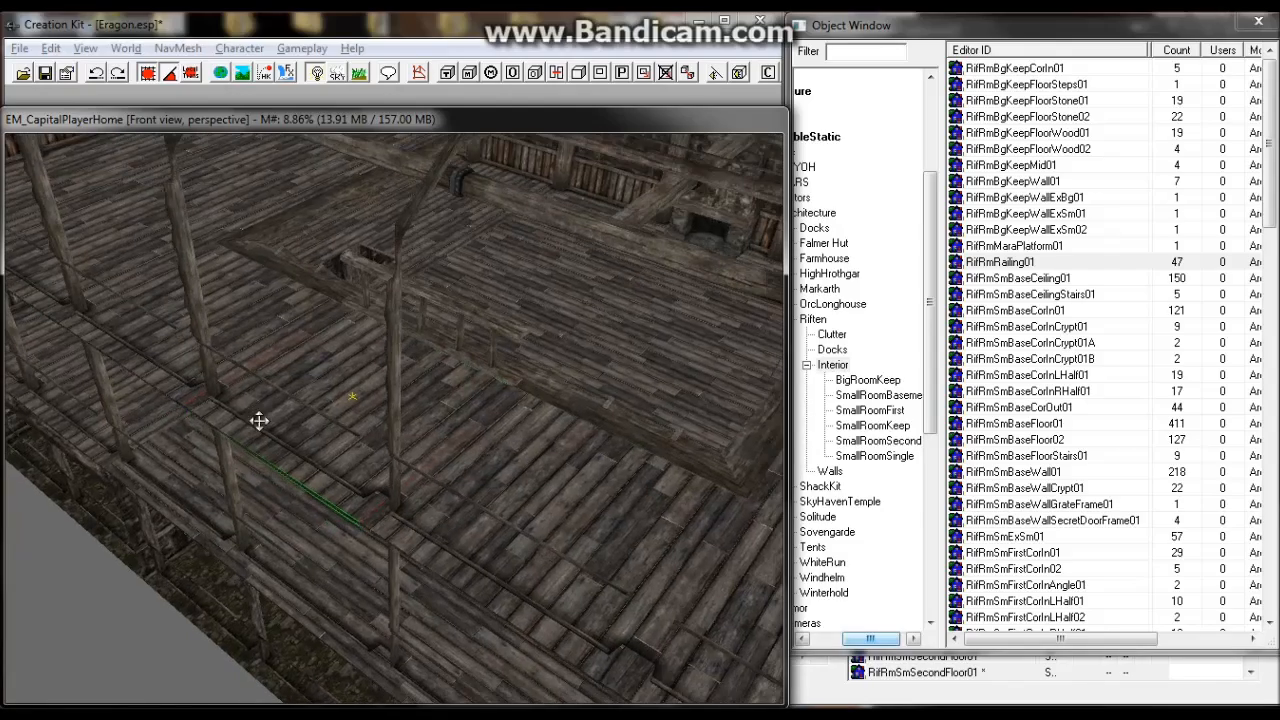
pyautogui.scroll(3, 212, 415)
pyautogui.keyDown('shift'); pyautogui.moveTo(203, 412); pyautogui.dragTo(310, 372, button='middle'); pyautogui.keyUp('shift')
pyautogui.click(360, 338)
pyautogui.keyDown('shift'); pyautogui.moveTo(360, 337); pyautogui.dragTo(337, 329, button='middle'); pyautogui.keyUp('shift')
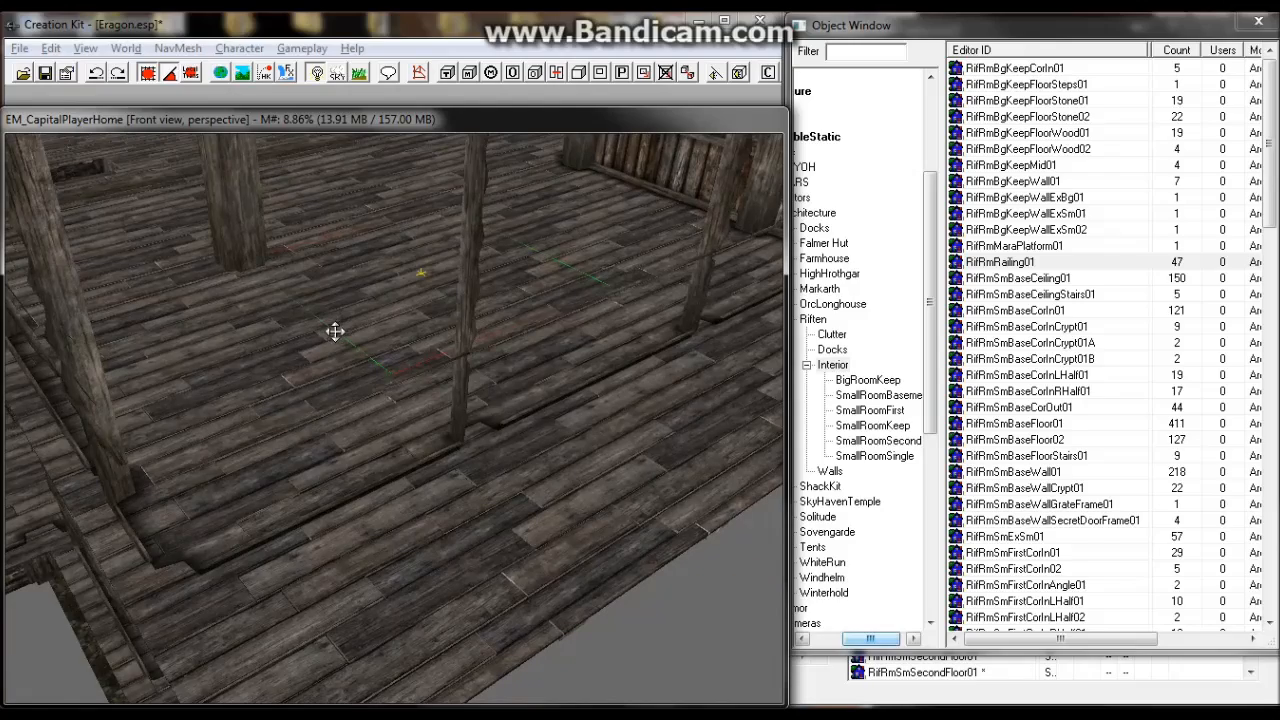
pyautogui.scroll(-3, 334, 334)
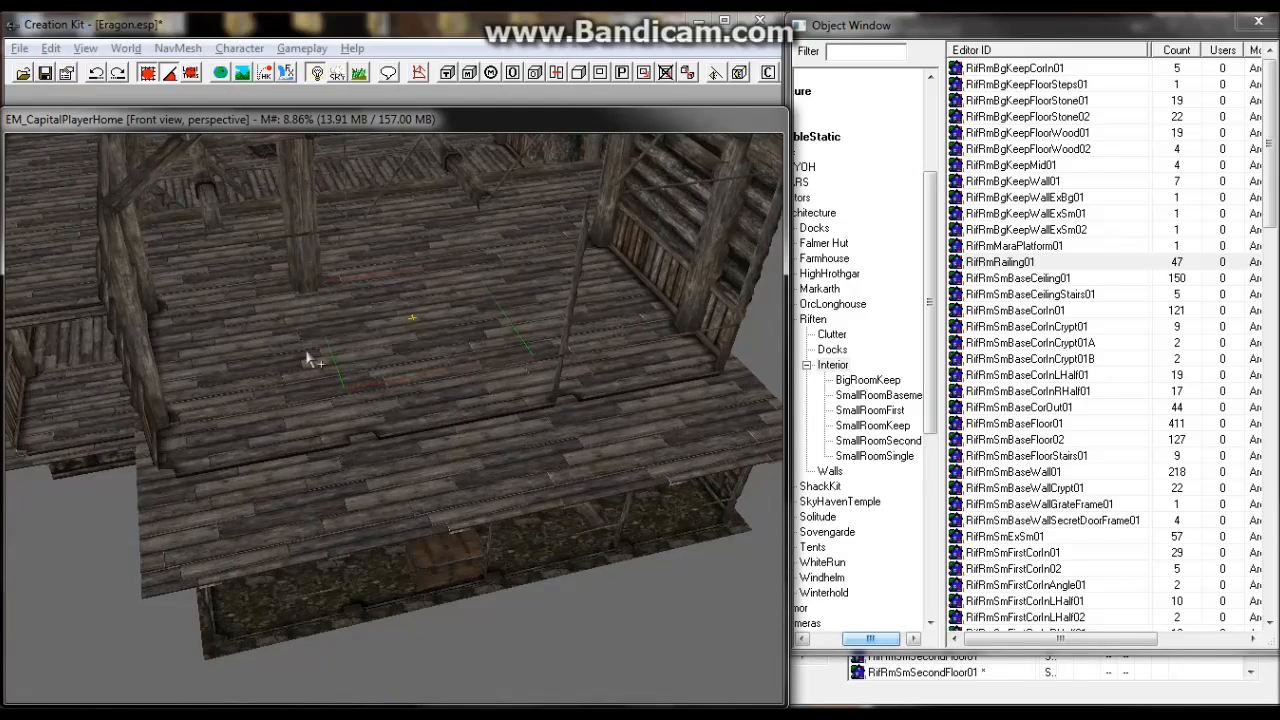
pyautogui.moveTo(304, 351)
pyautogui.keyDown('shift'); pyautogui.mouseDown(button='middle')
pyautogui.moveTo(274, 365)
pyautogui.moveTo(285, 350)
pyautogui.mouseUp(button='middle'); pyautogui.keyUp('shift')
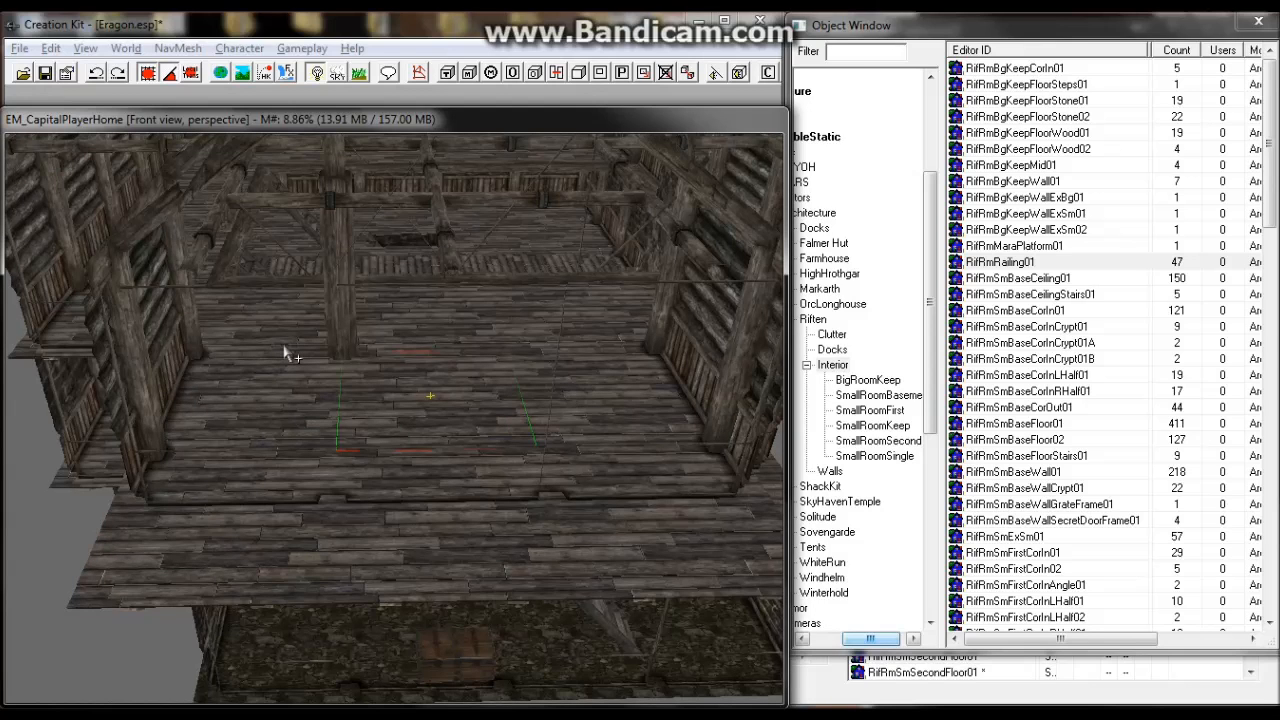
pyautogui.scroll(2, 310, 367)
pyautogui.moveTo(310, 367); pyautogui.dragTo(287, 368, button='middle')
pyautogui.scroll(1, 287, 368)
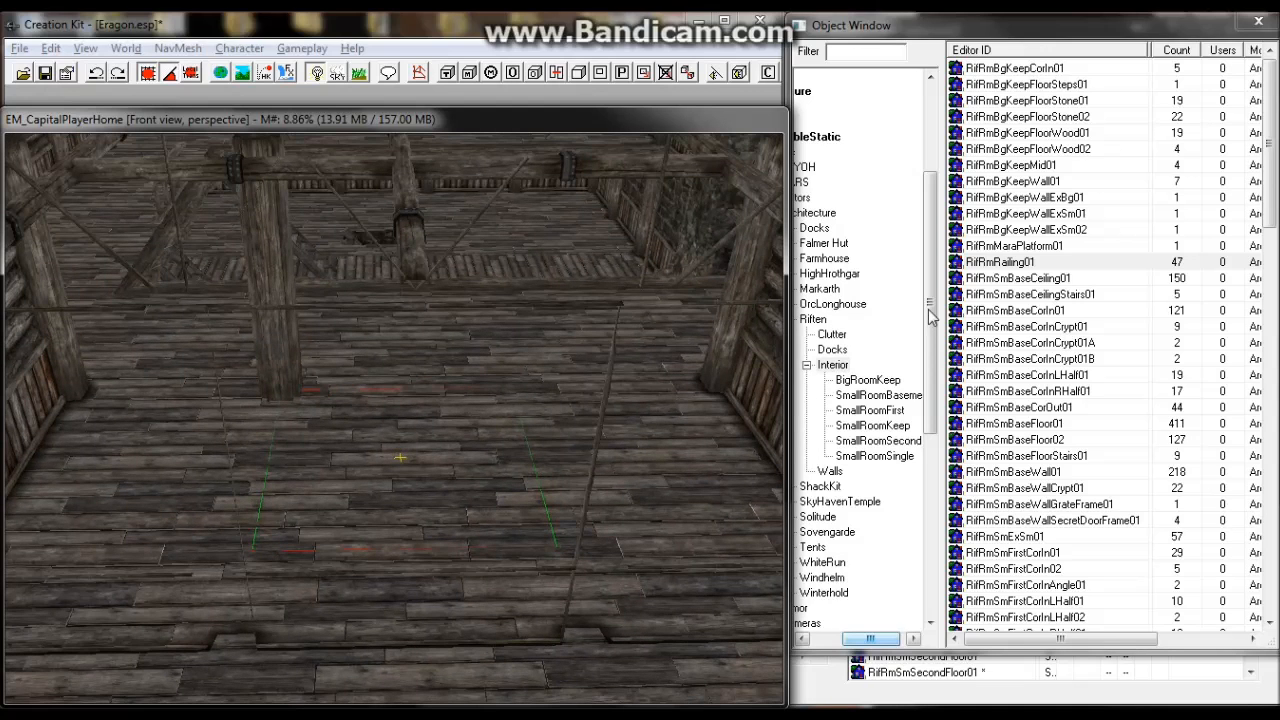
# Look through the SmallRoomSecond pieces, selecting RifRmSmSecondCorInRHalf01, RifRmSmSecondCorInLHalf01 and RifRmSmSecondCorInR01.
pyautogui.click(898, 450)
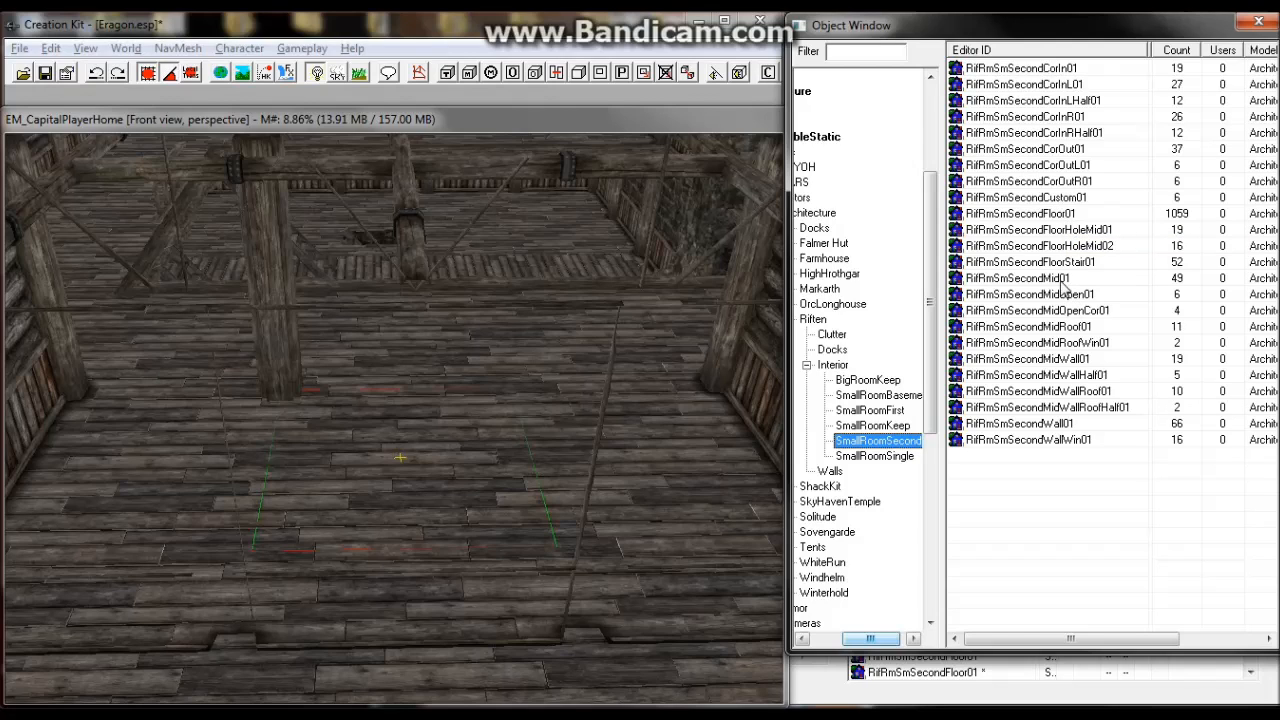
pyautogui.click(1038, 133)
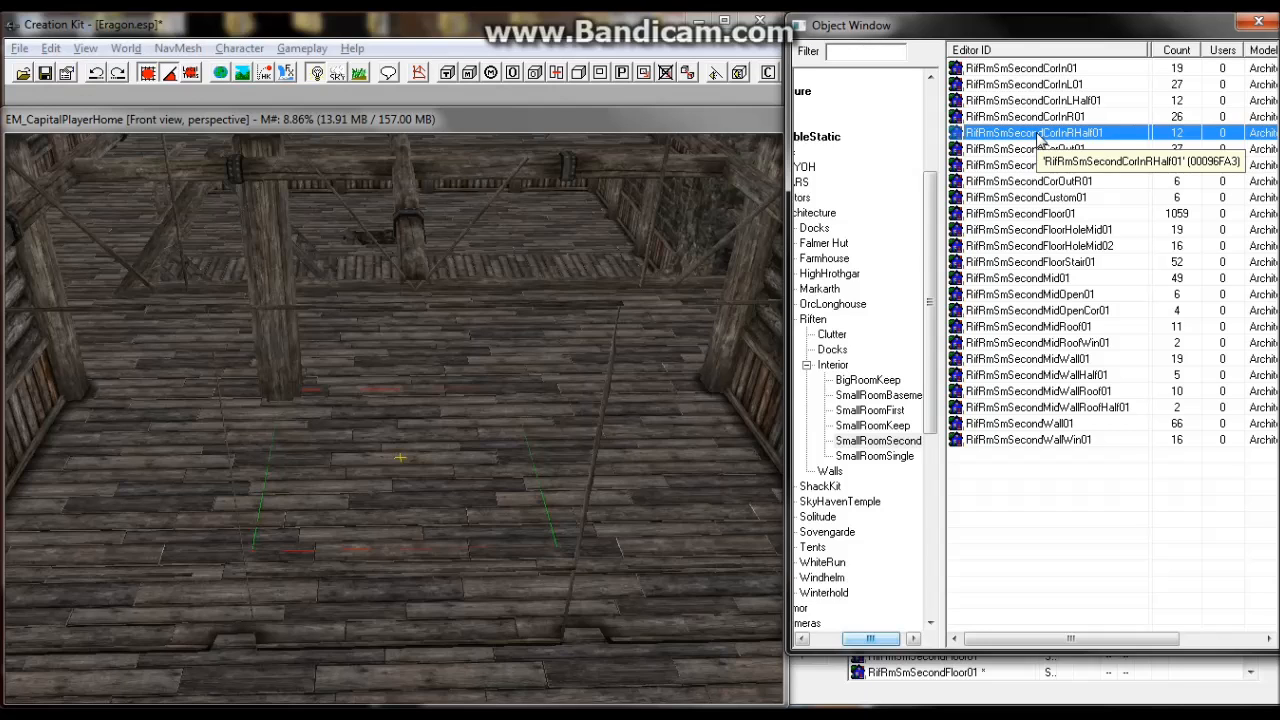
pyautogui.click(1055, 101)
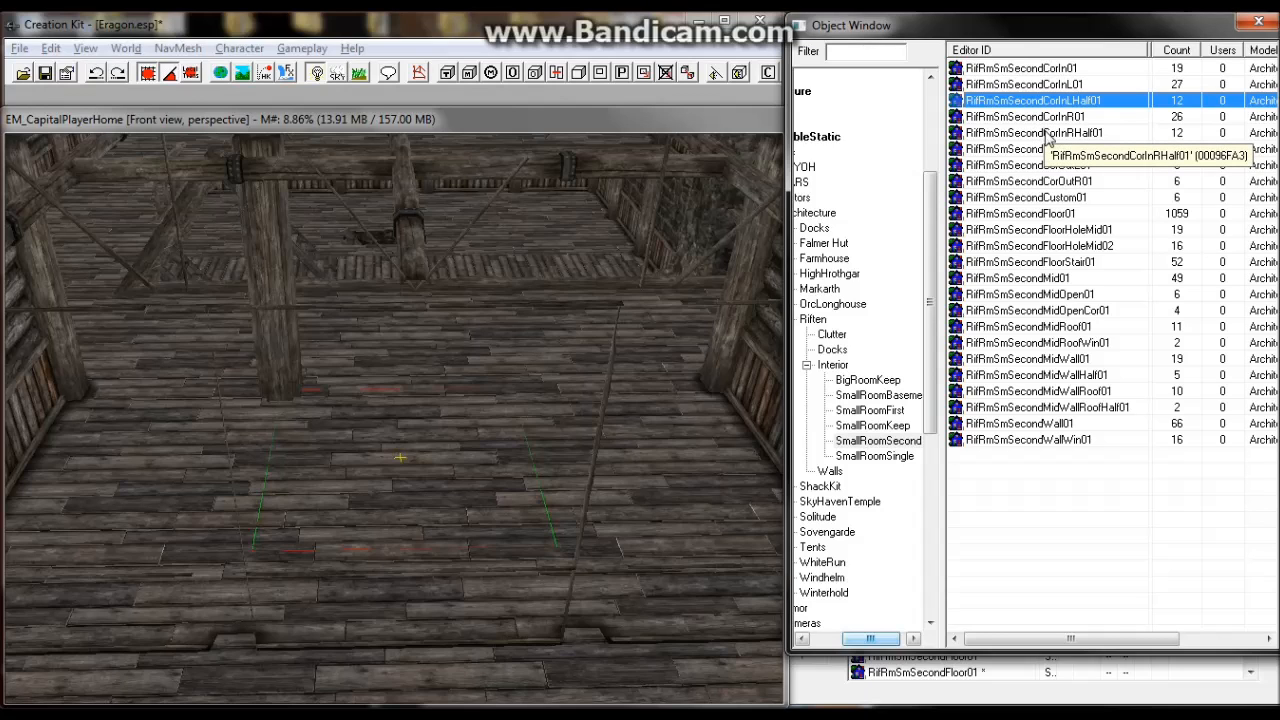
pyautogui.click(1062, 119)
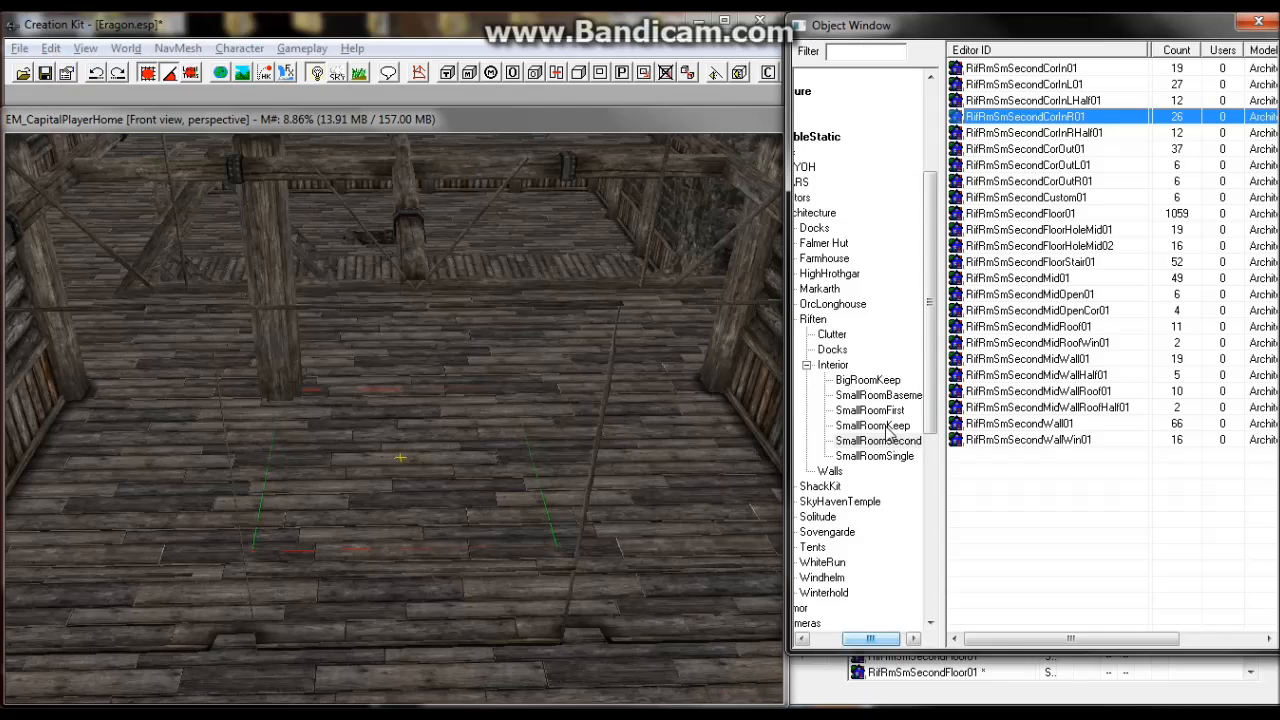
# List the SmallRoomSingle pieces and preview the RifRmSmPartitionBeamTall01 model.
pyautogui.click(887, 458)
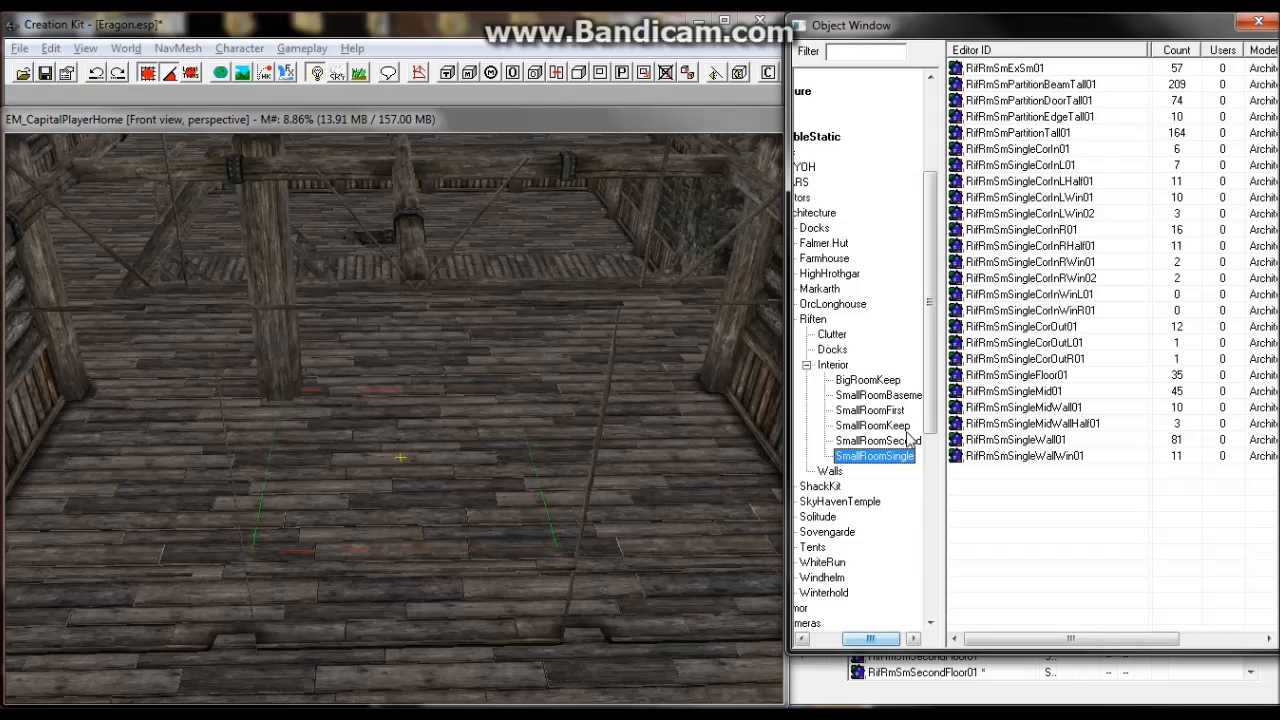
pyautogui.click(1036, 86)
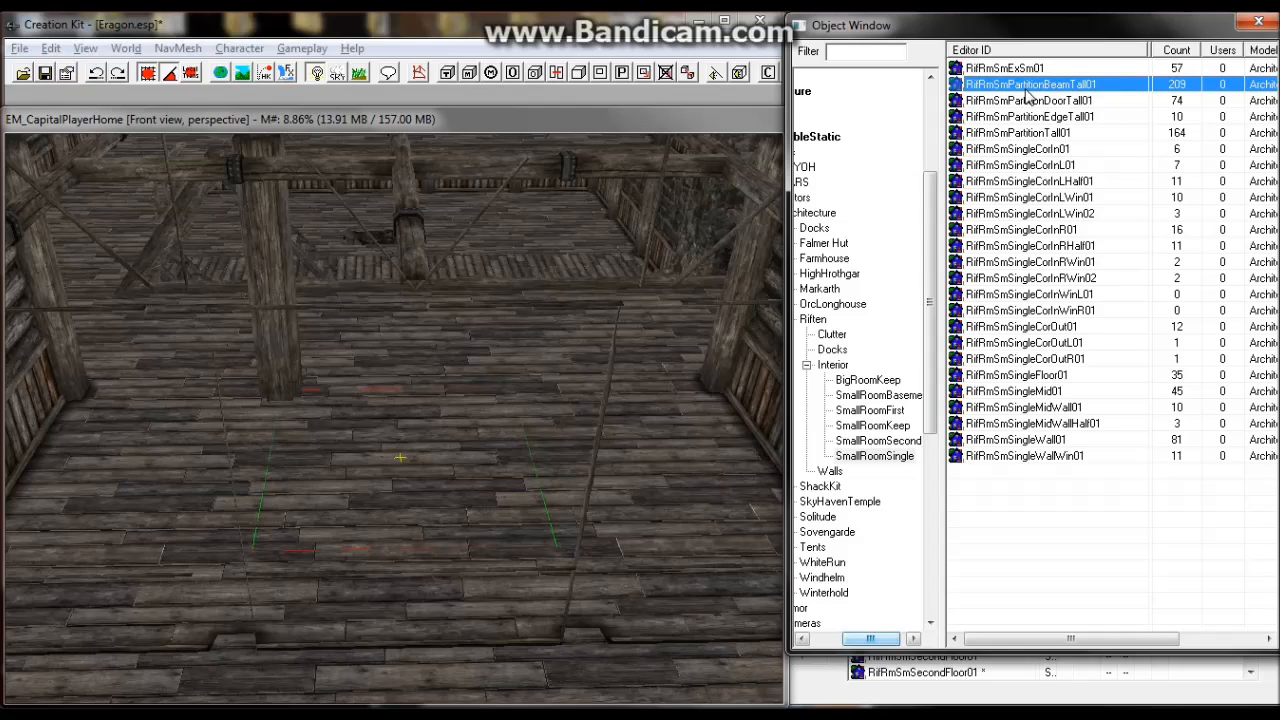
pyautogui.rightClick(1027, 92)
pyautogui.click(1050, 187)
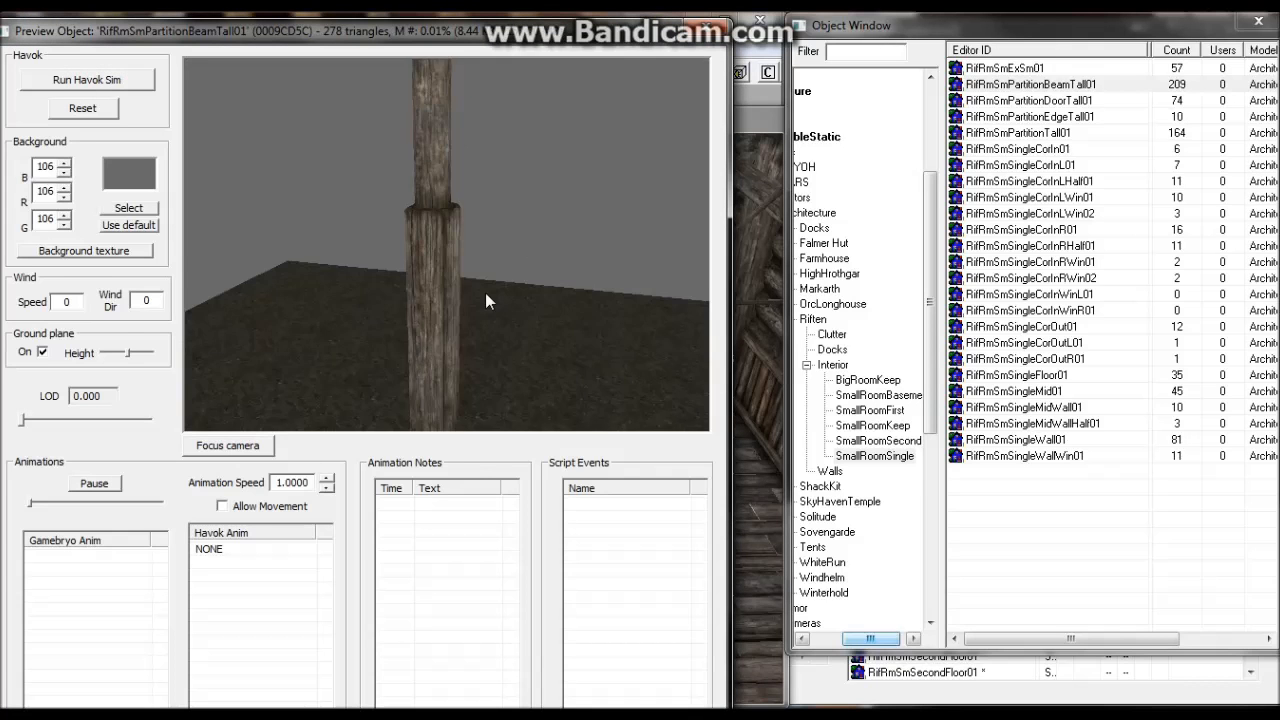
pyautogui.moveTo(485, 293); pyautogui.dragTo(430, 318)
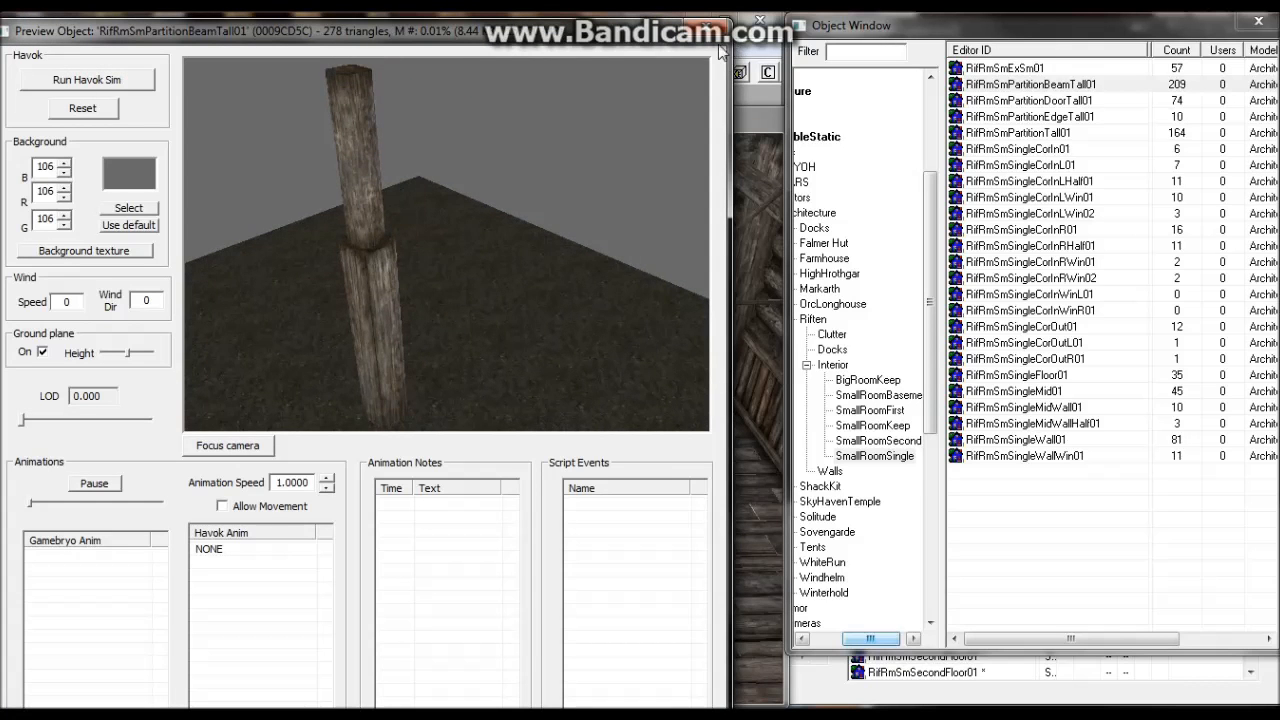
pyautogui.click(710, 31)
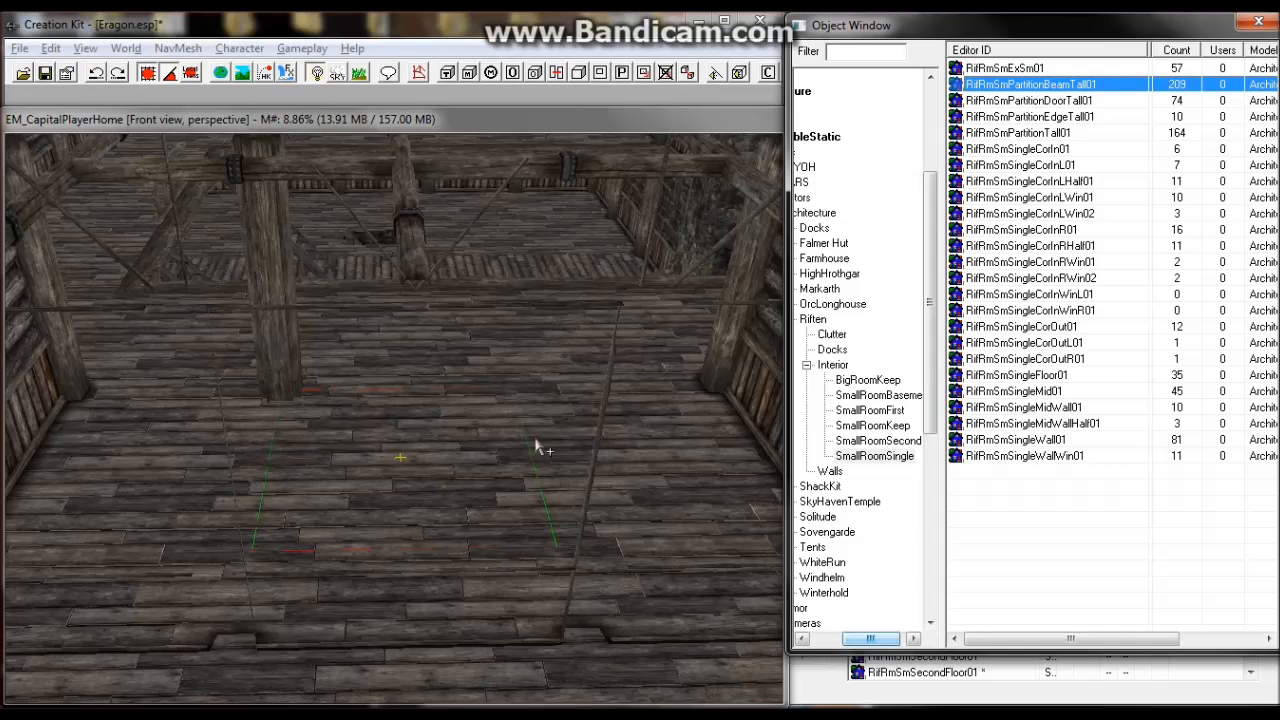
# Preview RifRmSmSingleWall01, followed by the exit and partition pieces from RifRmSmExSm01 down to RifRmSmPartitionTall01.
pyautogui.moveTo(537, 449); pyautogui.dragTo(331, 346, button='middle')
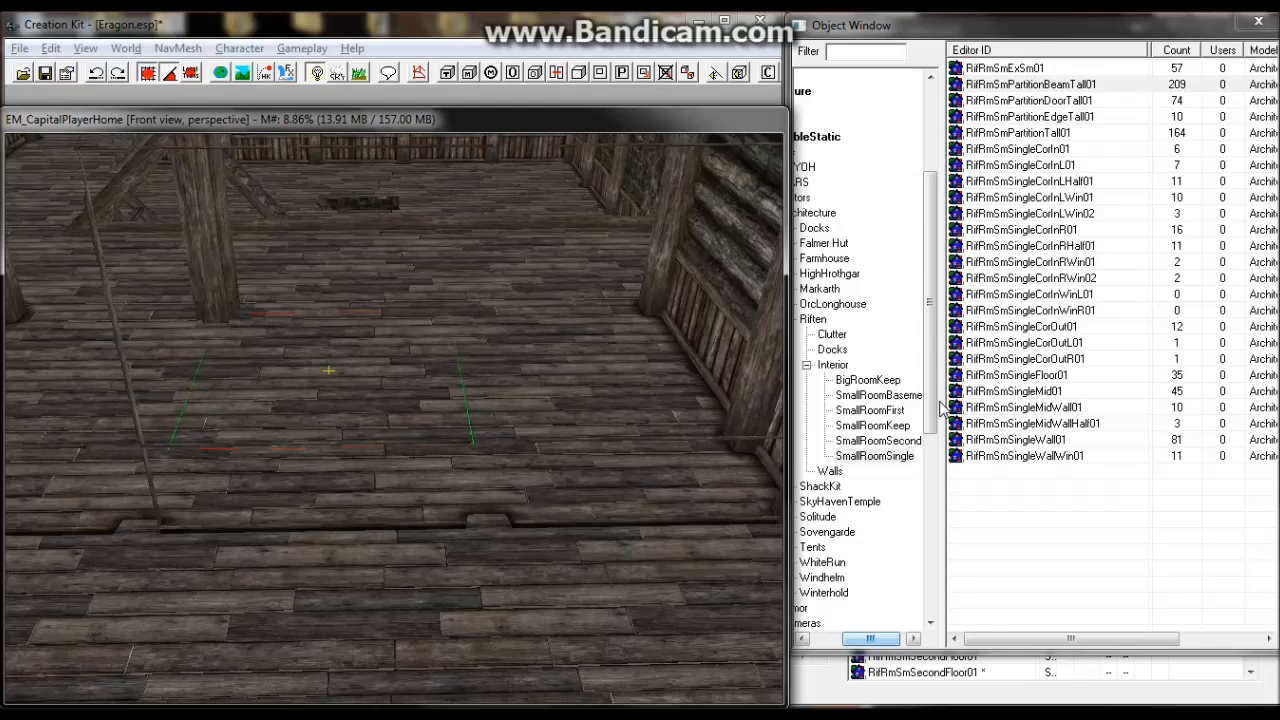
pyautogui.rightClick(1058, 456)
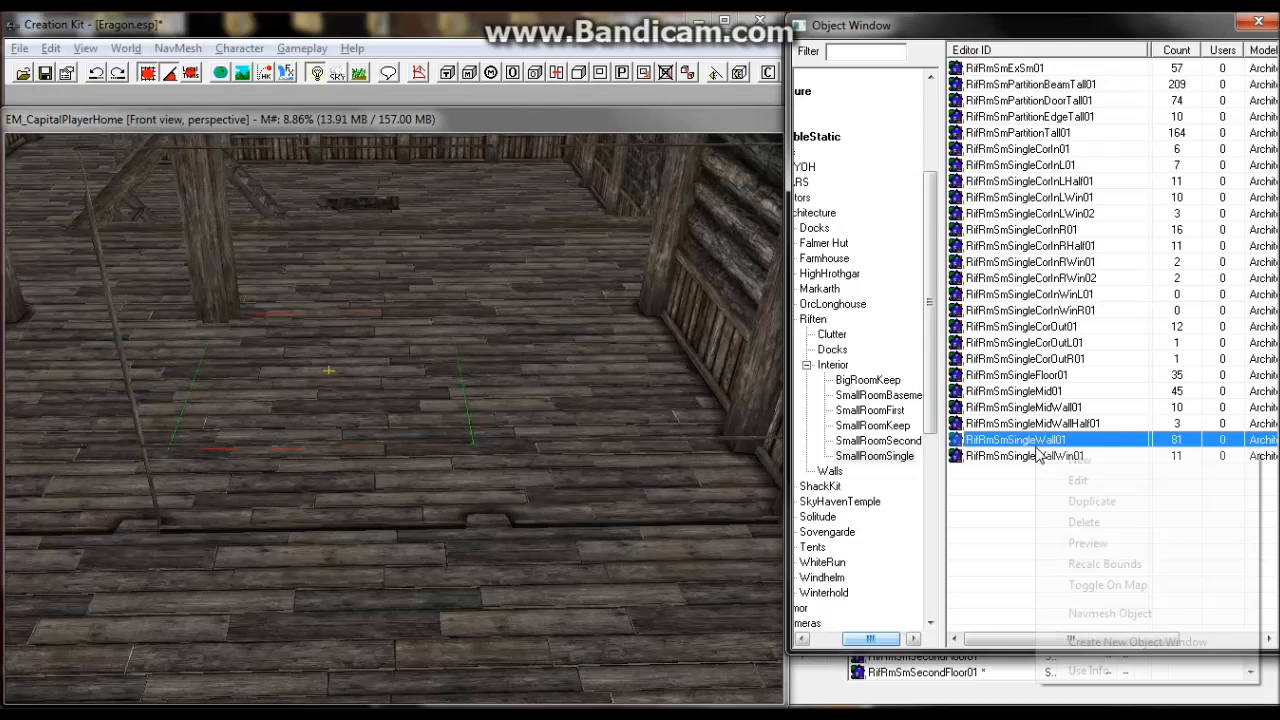
pyautogui.click(1088, 543)
pyautogui.keyDown('shift'); pyautogui.moveTo(557, 266); pyautogui.dragTo(460, 287, button='middle'); pyautogui.keyUp('shift')
pyautogui.click(1077, 72)
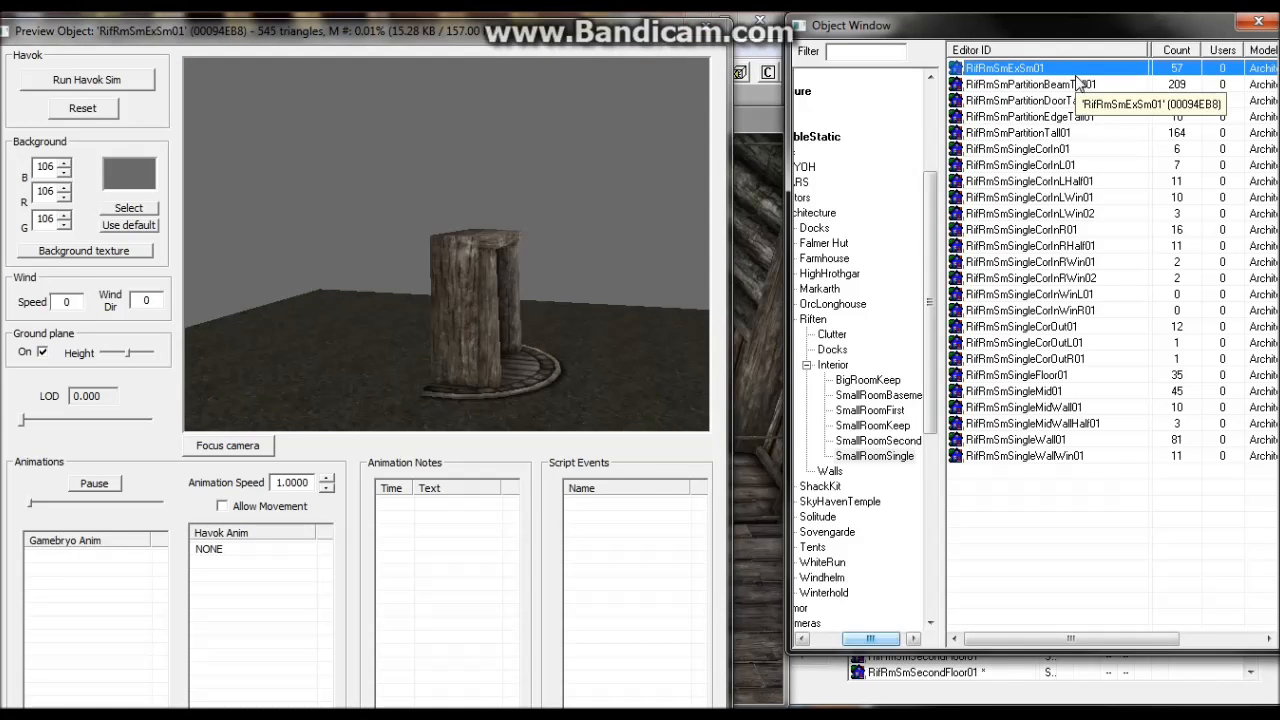
pyautogui.press('Down')
pyautogui.press('Down')
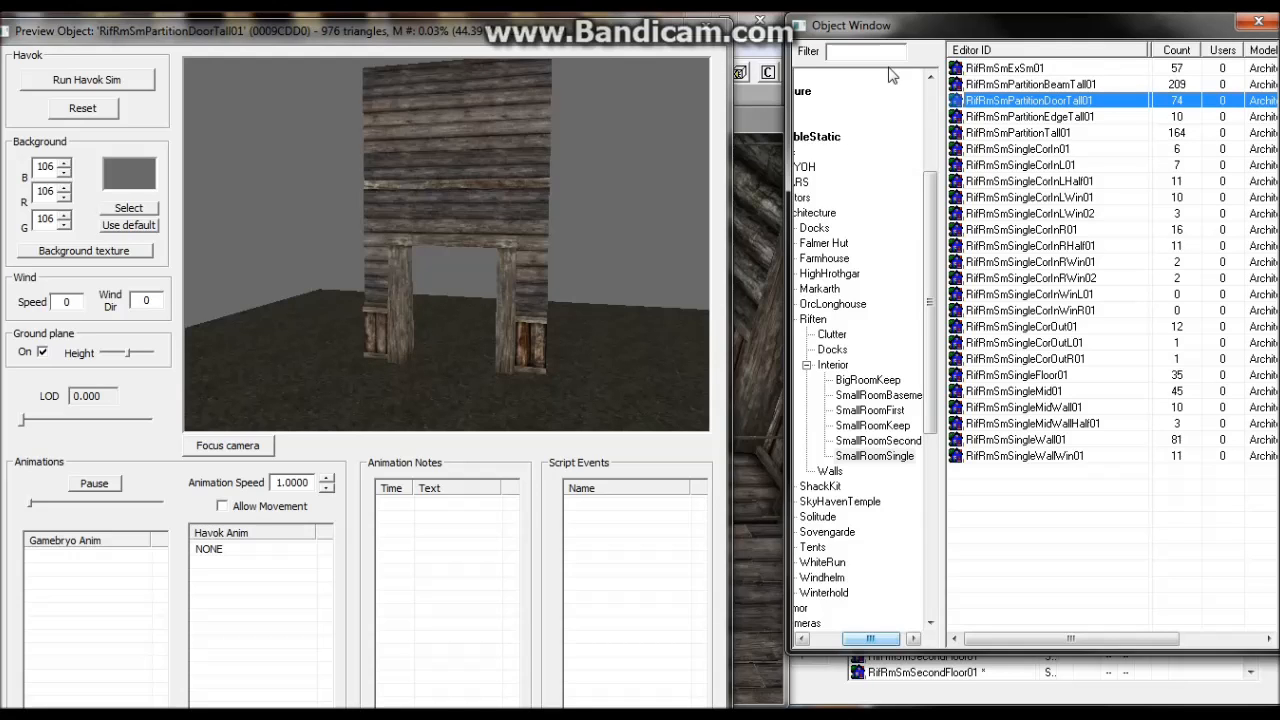
pyautogui.click(1045, 118)
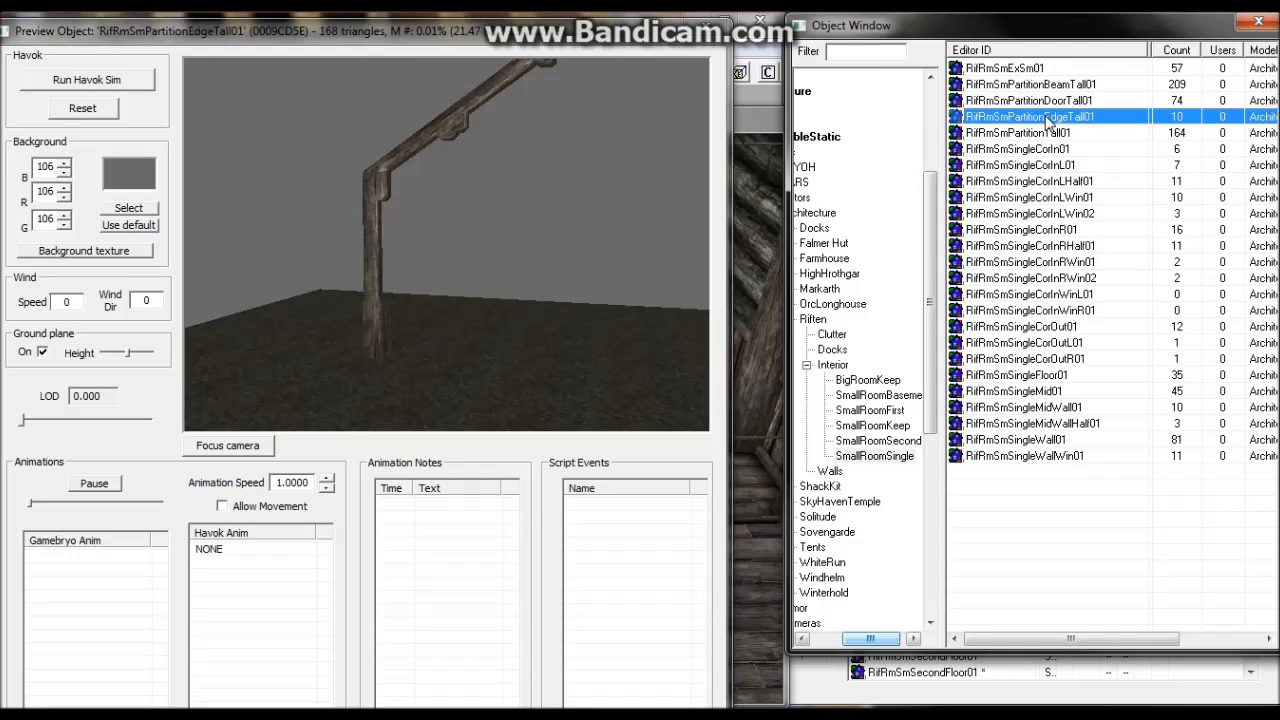
pyautogui.moveTo(504, 263); pyautogui.dragTo(451, 272)
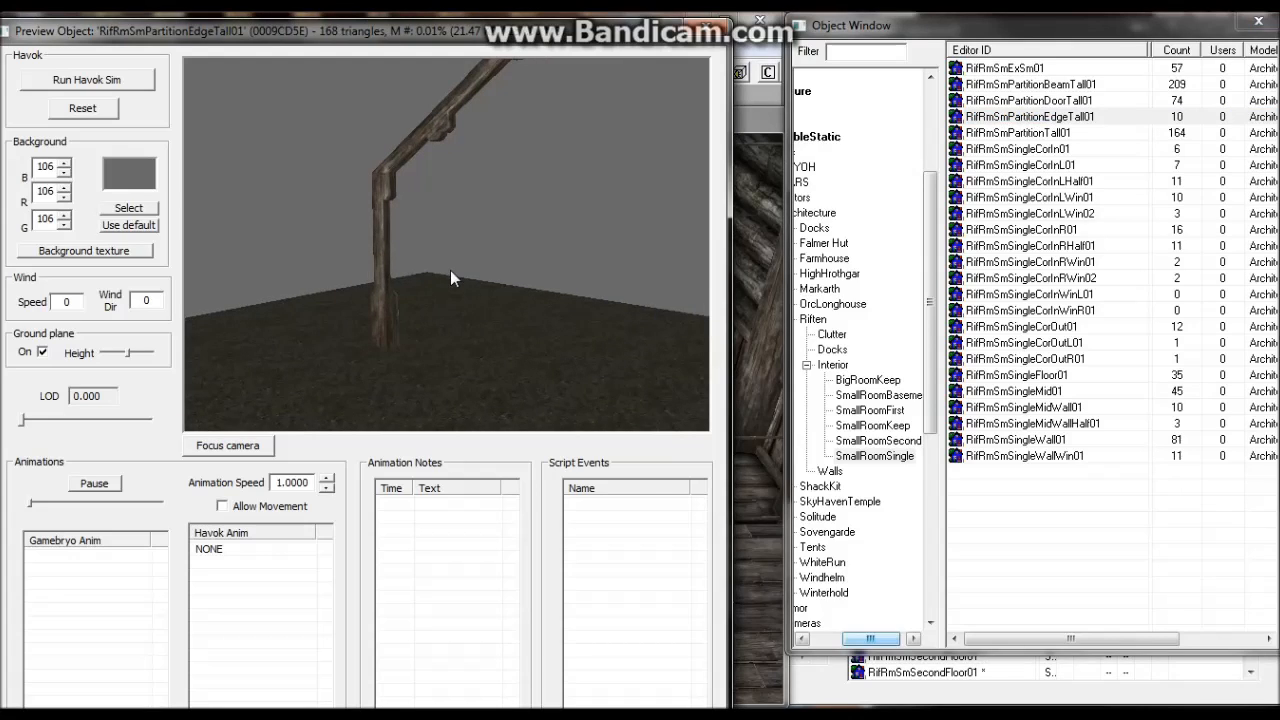
pyautogui.click(1066, 133)
pyautogui.click(1066, 139)
# Place RifRmSmPartitionDoorTall01, RifRmSmPartitionEdgeTall01 and RifRmSmPartitionTall01 together on the side wing's upper floor near the support post.
pyautogui.click(1089, 134)
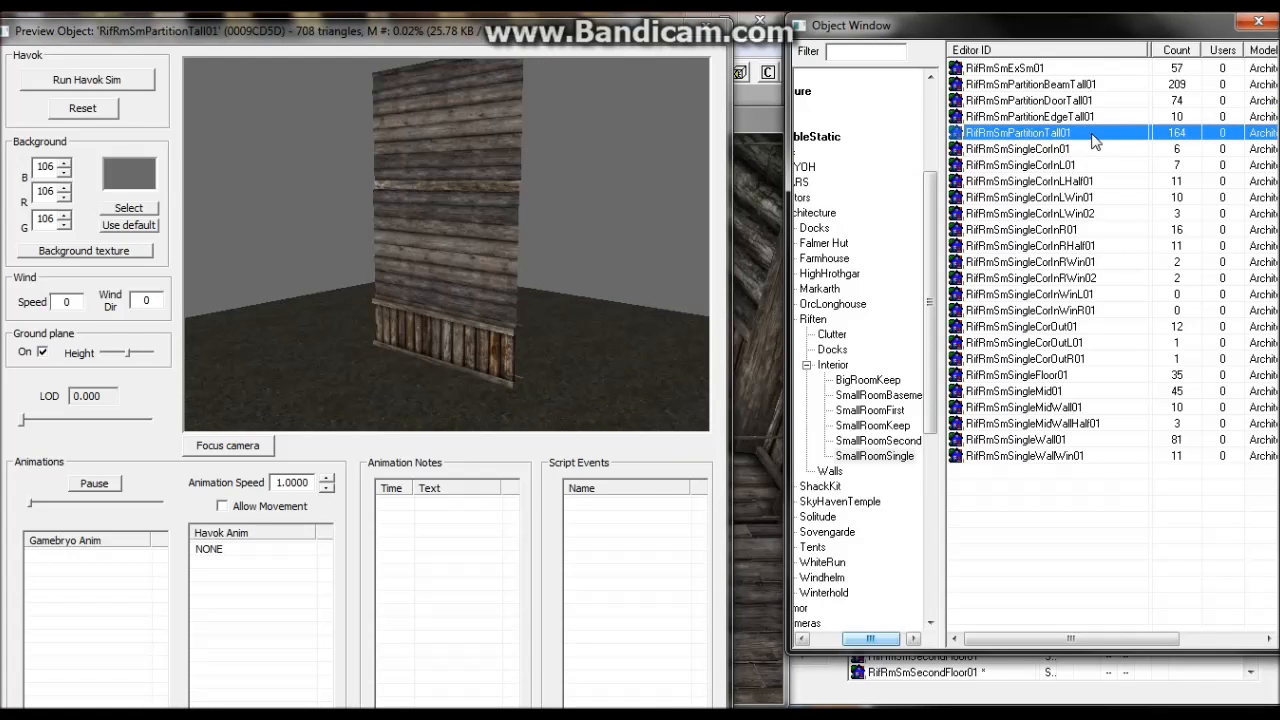
pyautogui.keyDown('shift'); pyautogui.click(1076, 118); pyautogui.keyUp('shift')
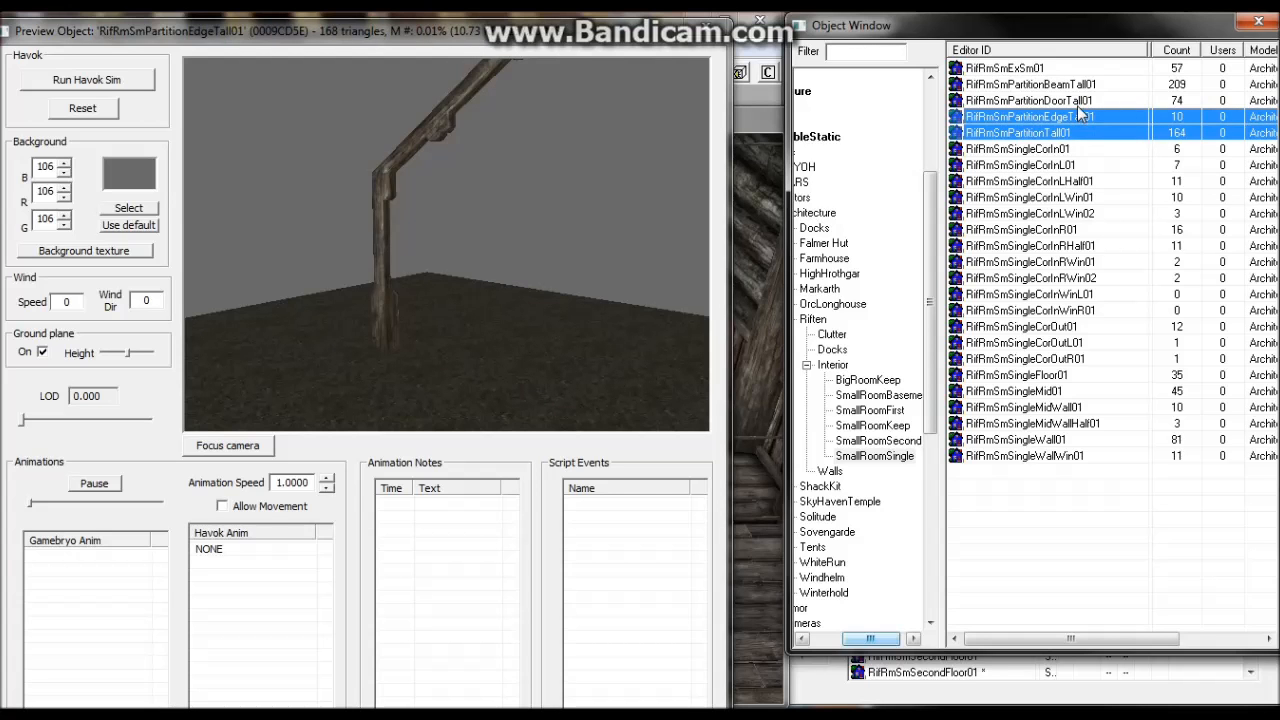
pyautogui.keyDown('shift'); pyautogui.click(1076, 102); pyautogui.keyUp('shift')
pyautogui.click(728, 31)
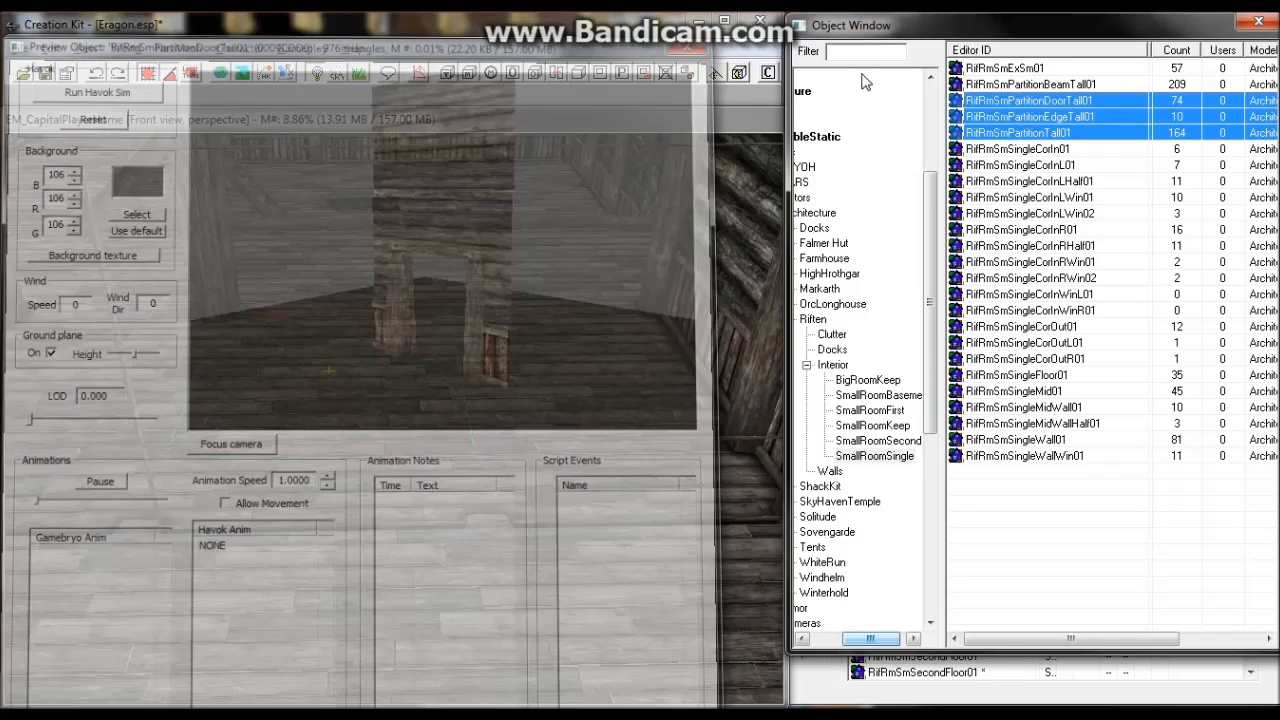
pyautogui.moveTo(958, 118); pyautogui.dragTo(383, 425)
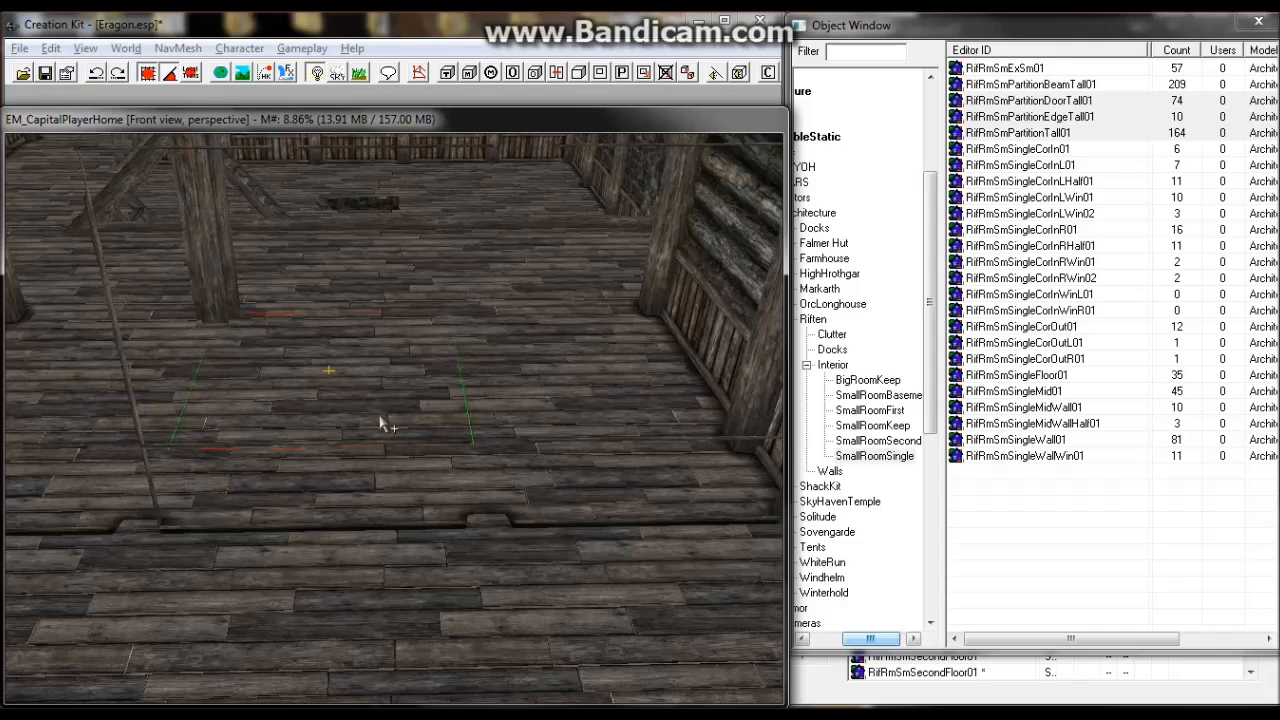
pyautogui.moveTo(383, 425); pyautogui.dragTo(380, 415)
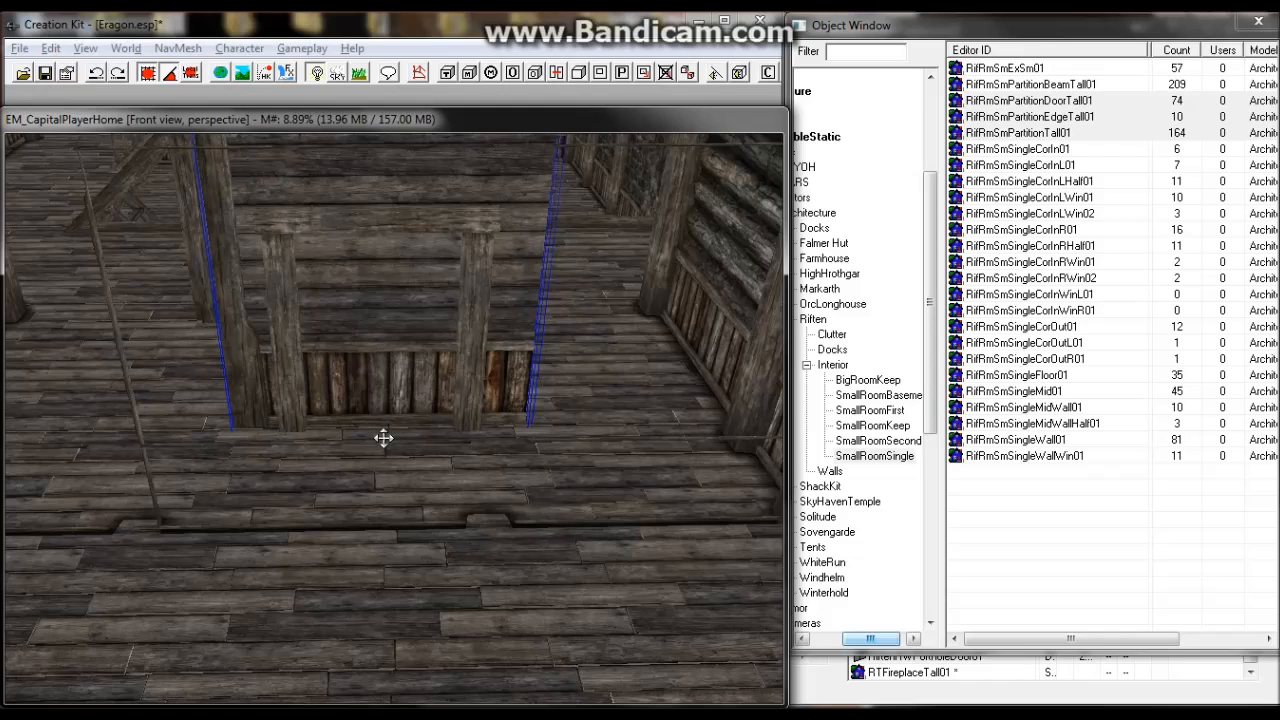
pyautogui.keyDown('shift'); pyautogui.moveTo(383, 437); pyautogui.dragTo(389, 450, button='middle'); pyautogui.keyUp('shift')
pyautogui.keyDown('shift'); pyautogui.moveTo(386, 435); pyautogui.dragTo(382, 428, button='middle'); pyautogui.keyUp('shift')
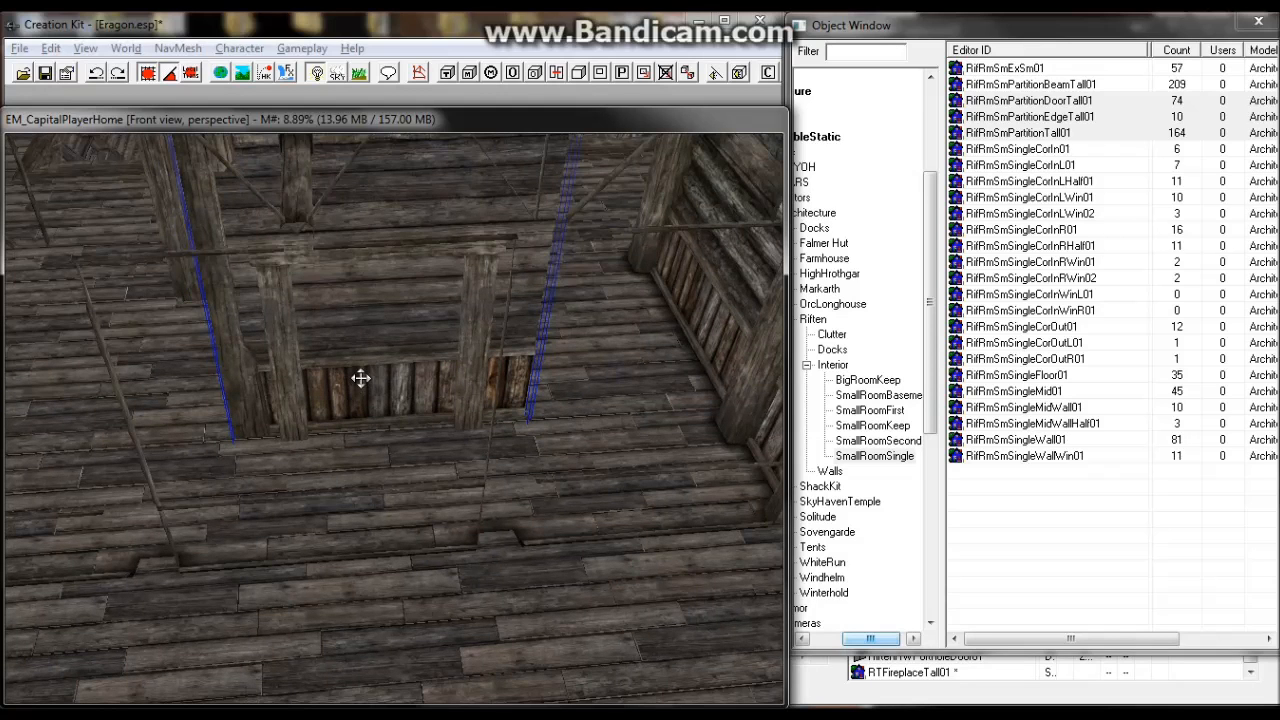
# Shift the placed partition pieces across the upper floor and separate the plain partition wall from the doorway partition.
pyautogui.moveTo(382, 428); pyautogui.dragTo(216, 419)
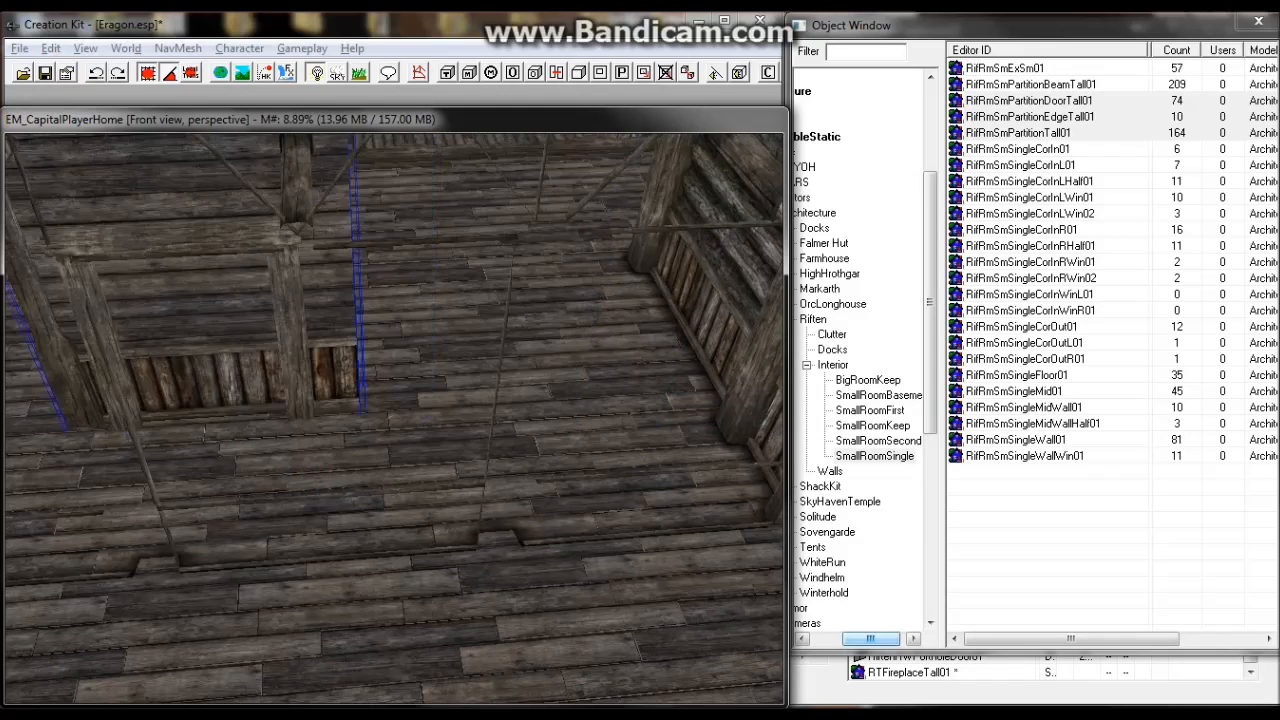
pyautogui.press('d')
pyautogui.click(199, 341)
pyautogui.moveTo(235, 342); pyautogui.dragTo(98, 319, button='right')
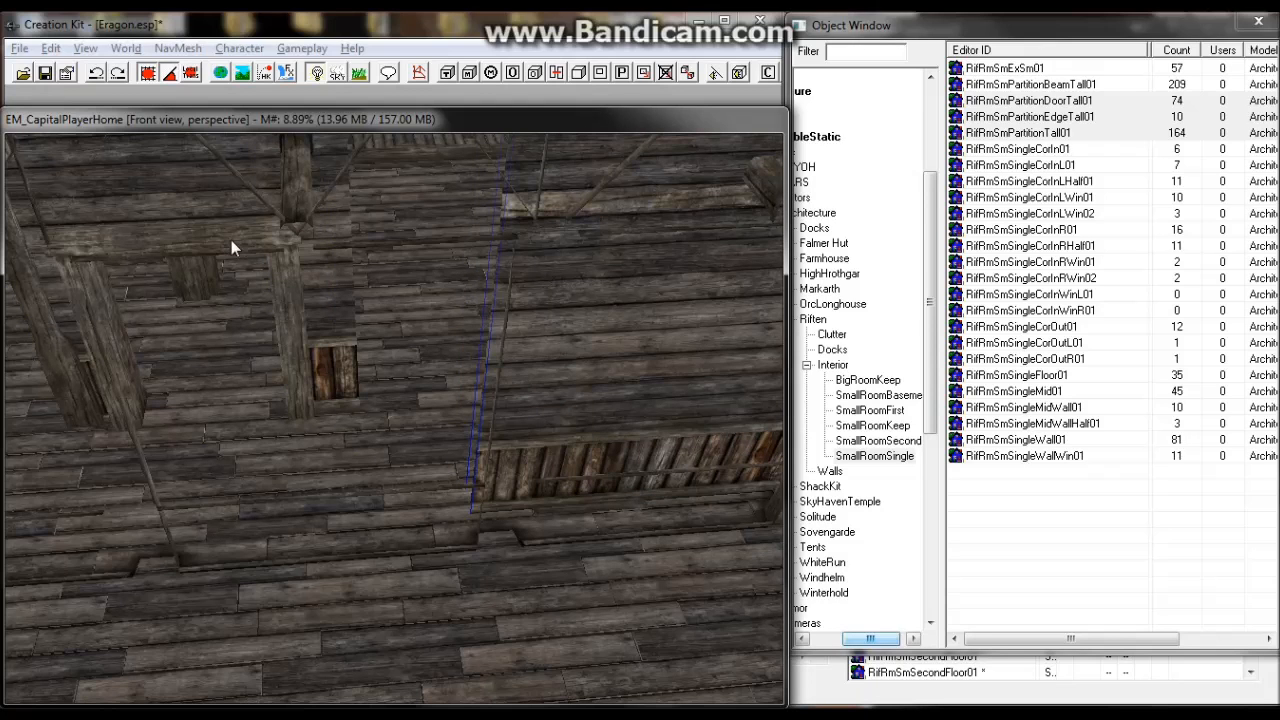
# Move the doorway partition along the floor towards the support posts of the side wing.
pyautogui.press('y')
pyautogui.moveTo(232, 238)
pyautogui.mouseDown()
pyautogui.moveTo(90, 240)
pyautogui.moveTo(226, 297)
pyautogui.mouseUp()
pyautogui.press('c')
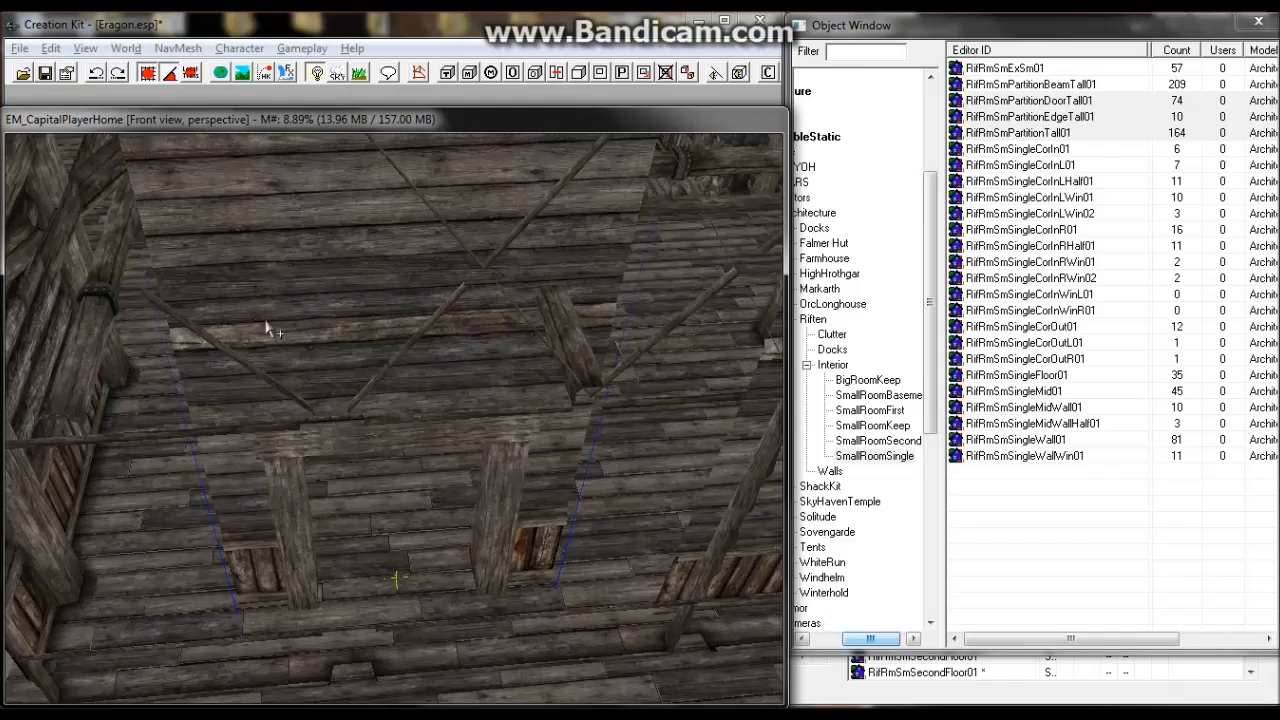
pyautogui.moveTo(266, 328); pyautogui.dragTo(279, 322, button='middle')
pyautogui.scroll(-3, 279, 322)
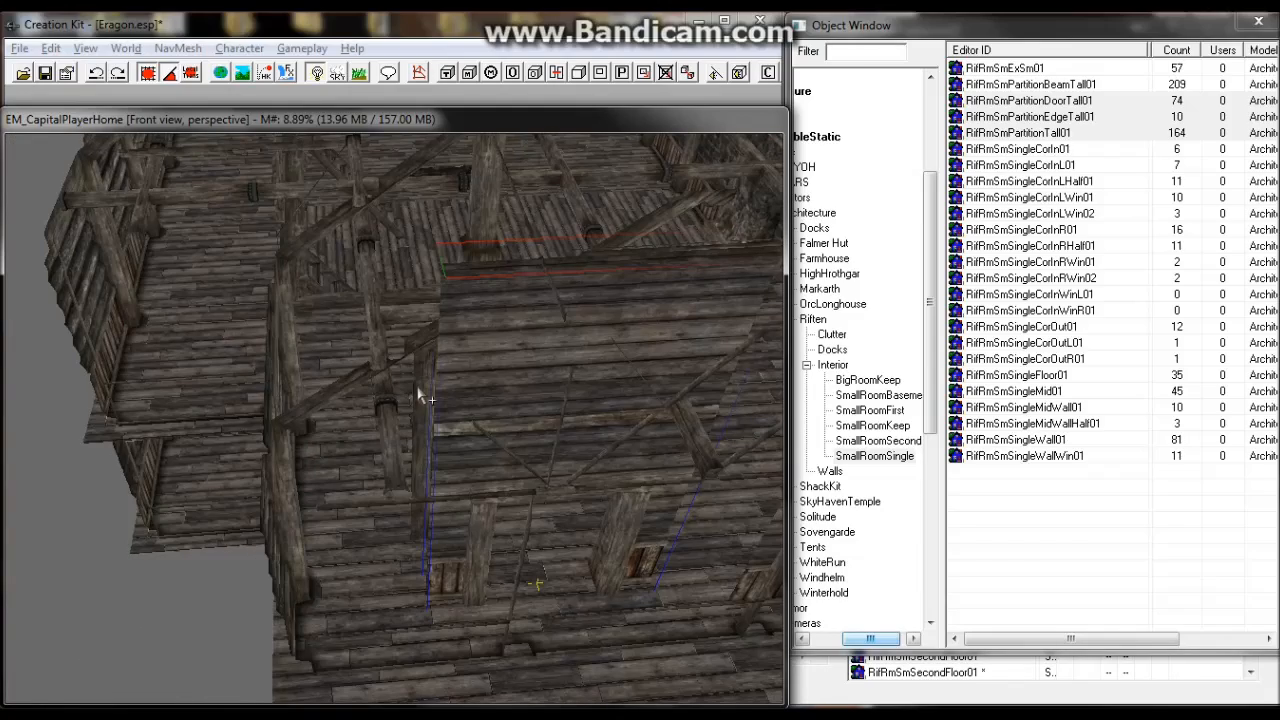
pyautogui.keyDown('shift'); pyautogui.moveTo(430, 391); pyautogui.dragTo(432, 362, button='middle'); pyautogui.keyUp('shift')
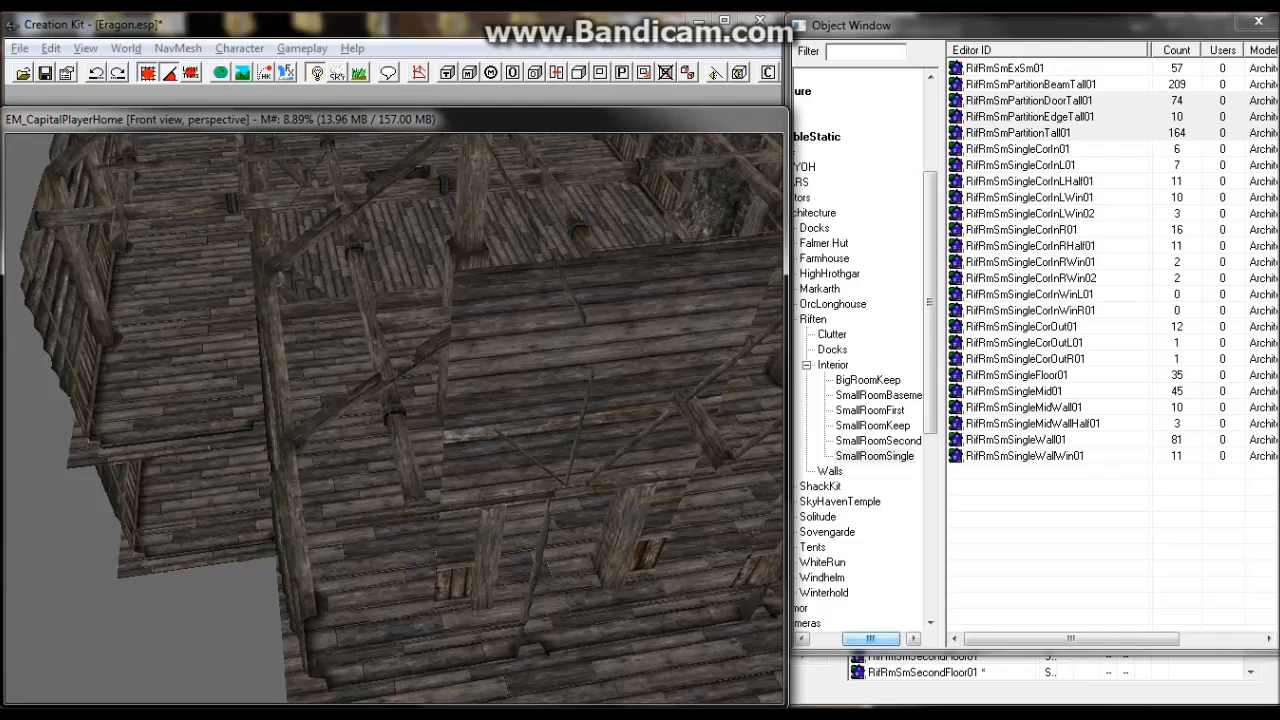
pyautogui.press('c')
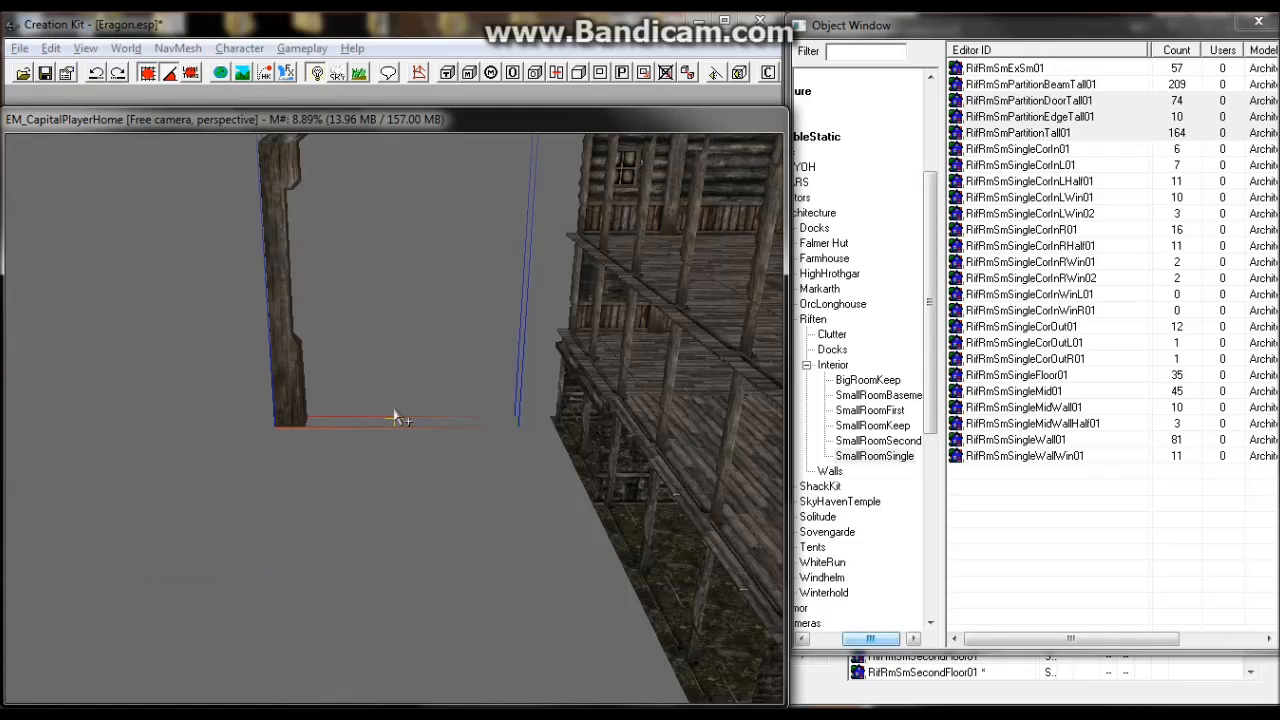
pyautogui.moveTo(402, 424)
pyautogui.keyDown('shift'); pyautogui.mouseDown(button='middle')
pyautogui.moveTo(433, 426)
pyautogui.moveTo(412, 471)
pyautogui.moveTo(271, 425)
pyautogui.moveTo(270, 437)
pyautogui.moveTo(293, 453)
pyautogui.moveTo(378, 424)
pyautogui.mouseUp(button='middle'); pyautogui.keyUp('shift')
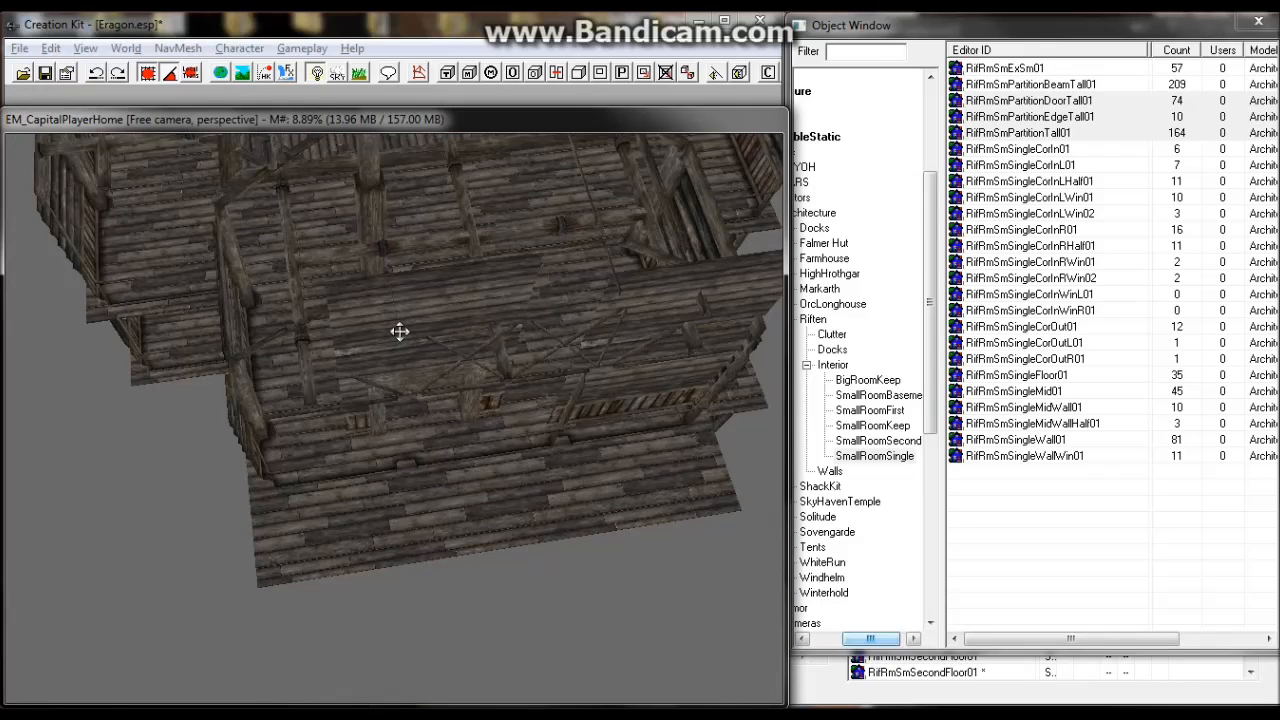
pyautogui.moveTo(399, 340); pyautogui.dragTo(379, 292)
# Line up the doorway partition between the support post and the corner pillar on the upper floor.
pyautogui.scroll(4, 380, 300)
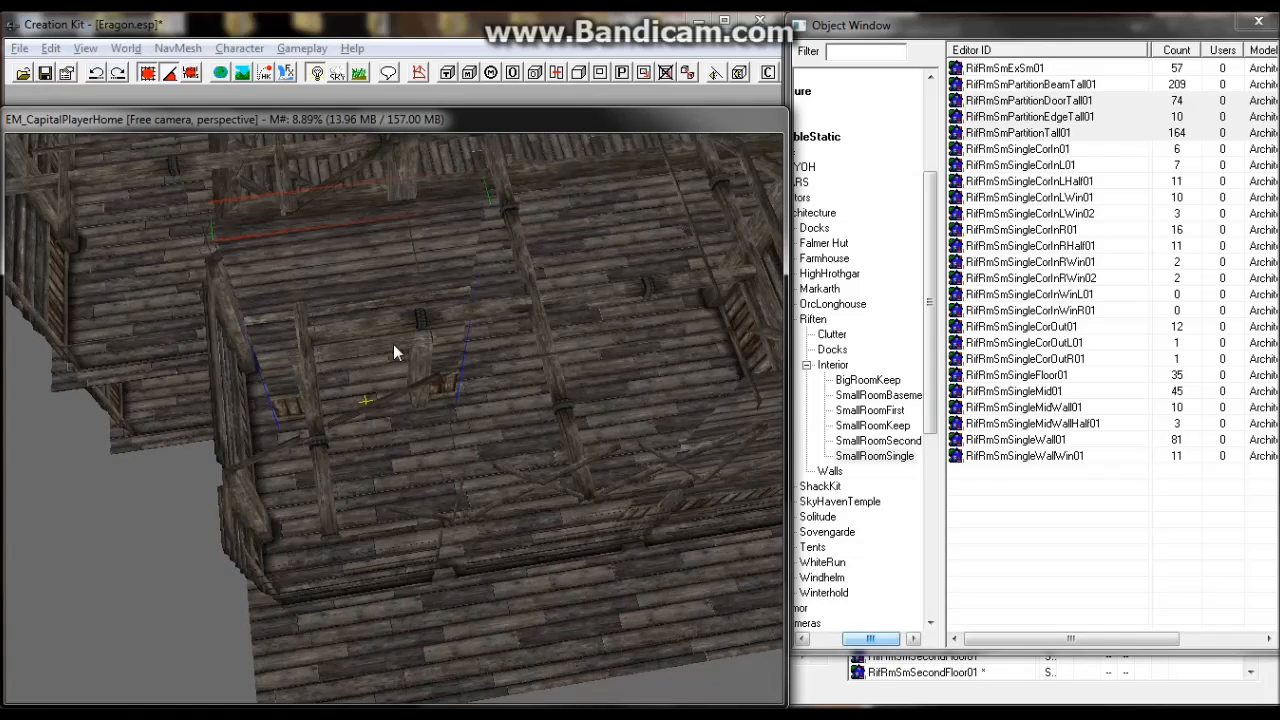
pyautogui.scroll(8, 393, 352)
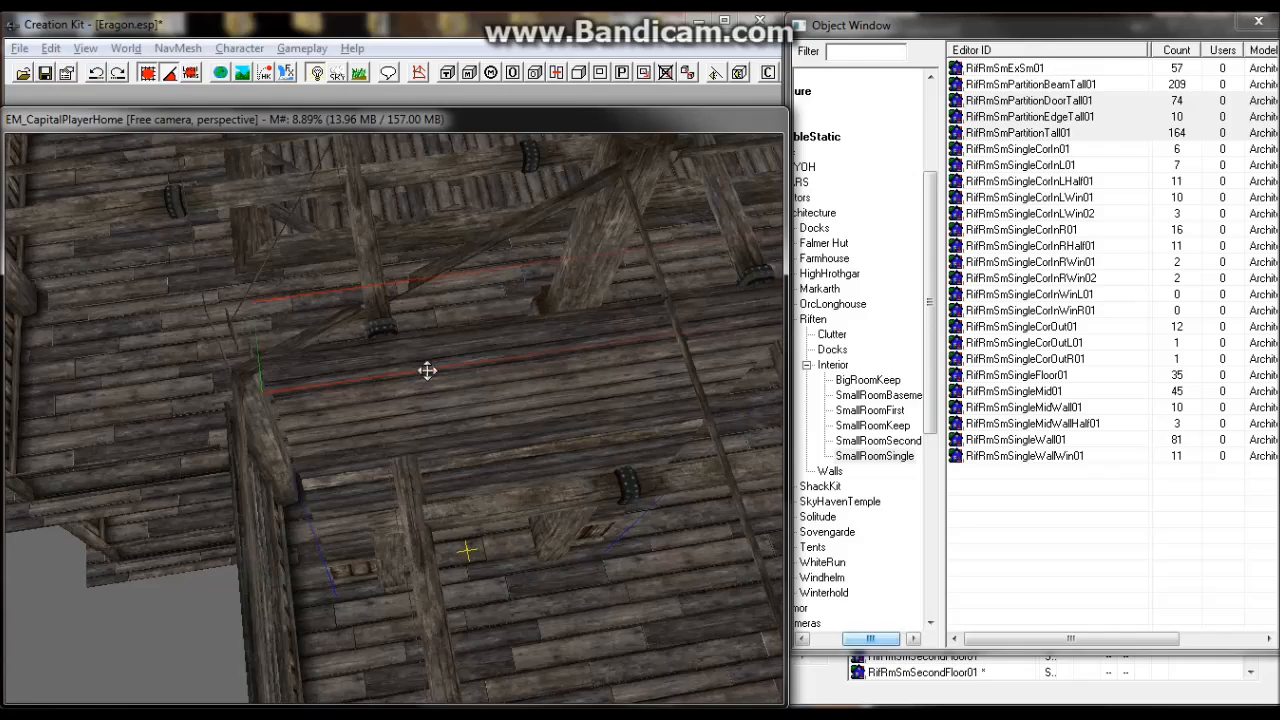
pyautogui.press('c')
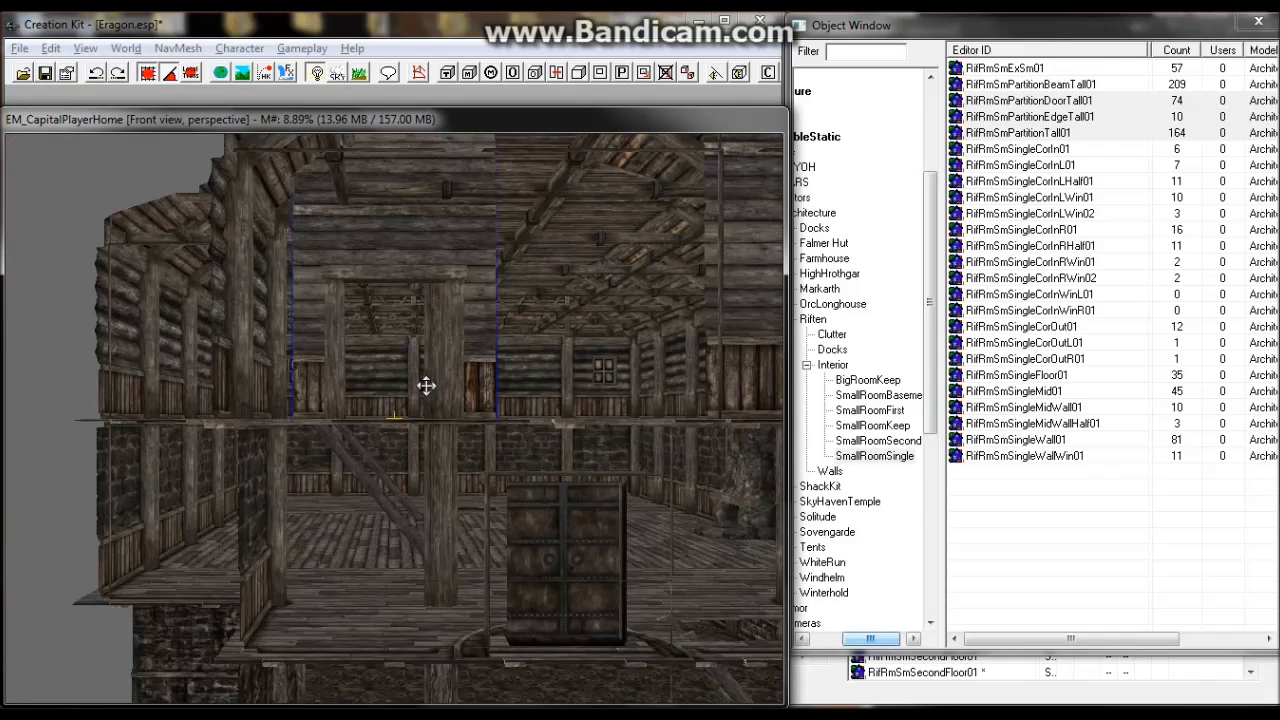
pyautogui.scroll(6, 426, 385)
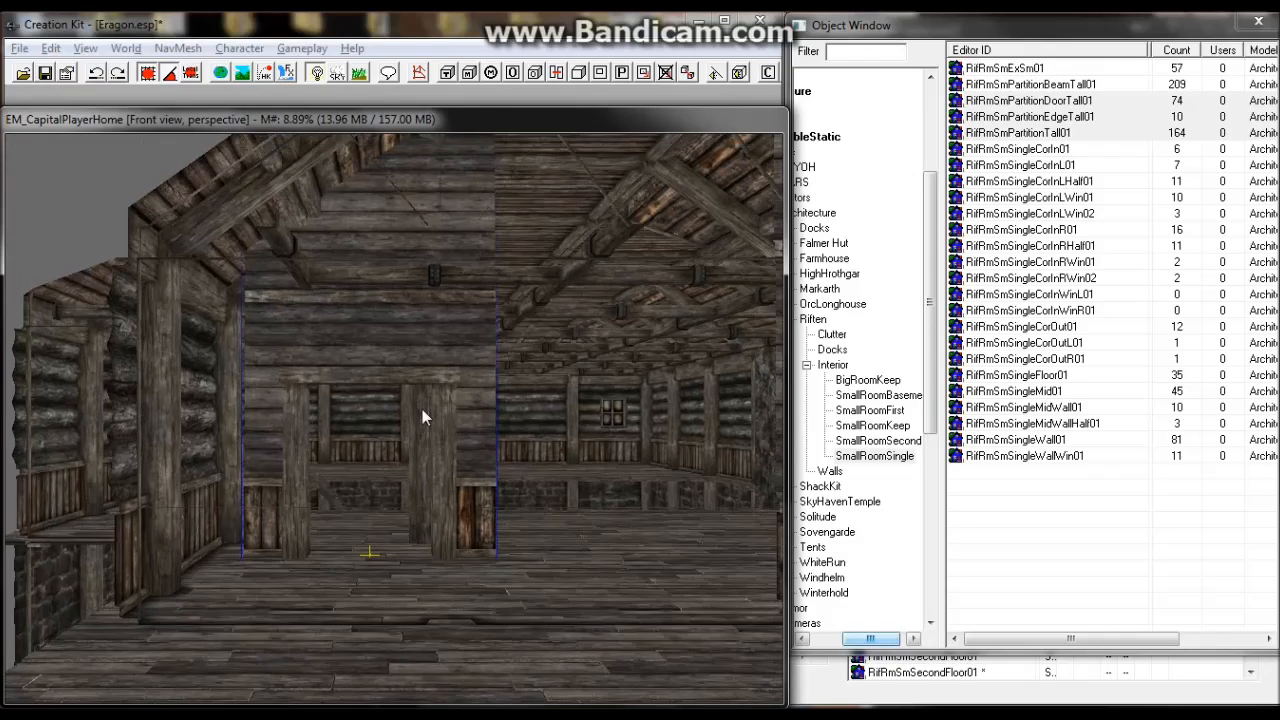
pyautogui.scroll(3, 422, 411)
pyautogui.keyDown('shift'); pyautogui.moveTo(405, 416); pyautogui.dragTo(197, 429, button='middle'); pyautogui.keyUp('shift')
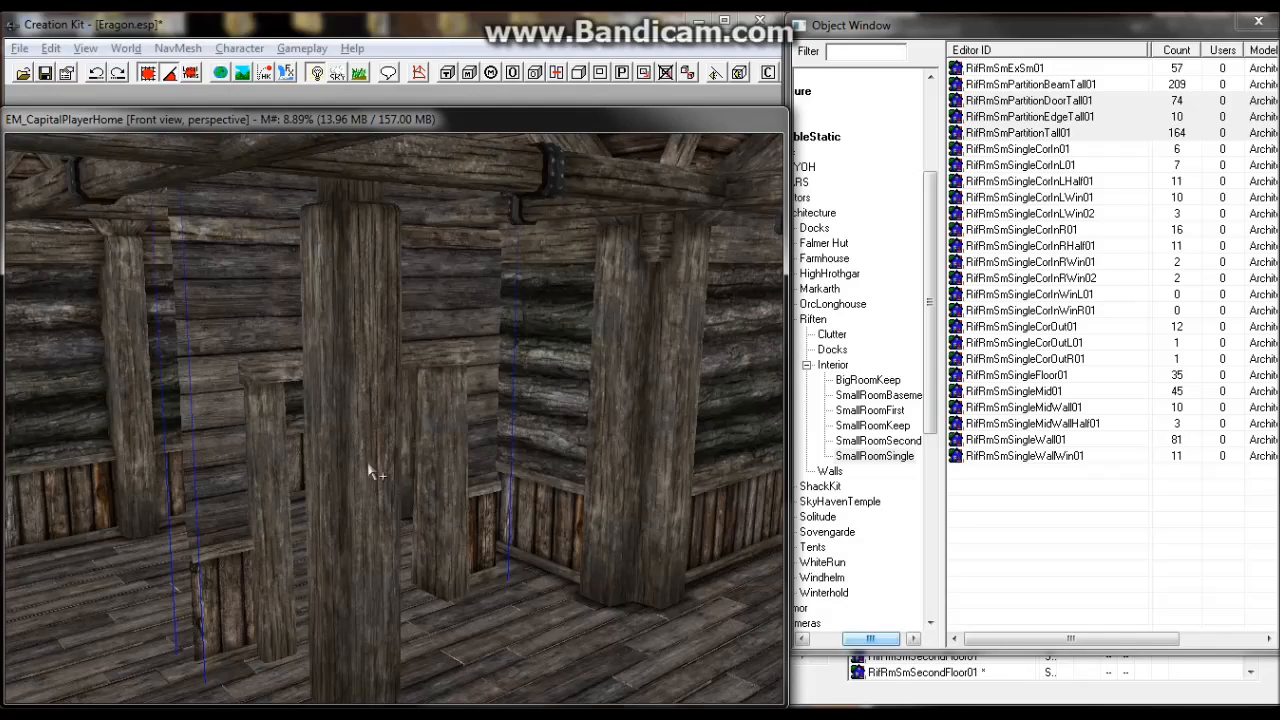
pyautogui.keyDown('shift'); pyautogui.moveTo(368, 465); pyautogui.dragTo(480, 423, button='middle'); pyautogui.keyUp('shift')
pyautogui.scroll(2, 310, 465)
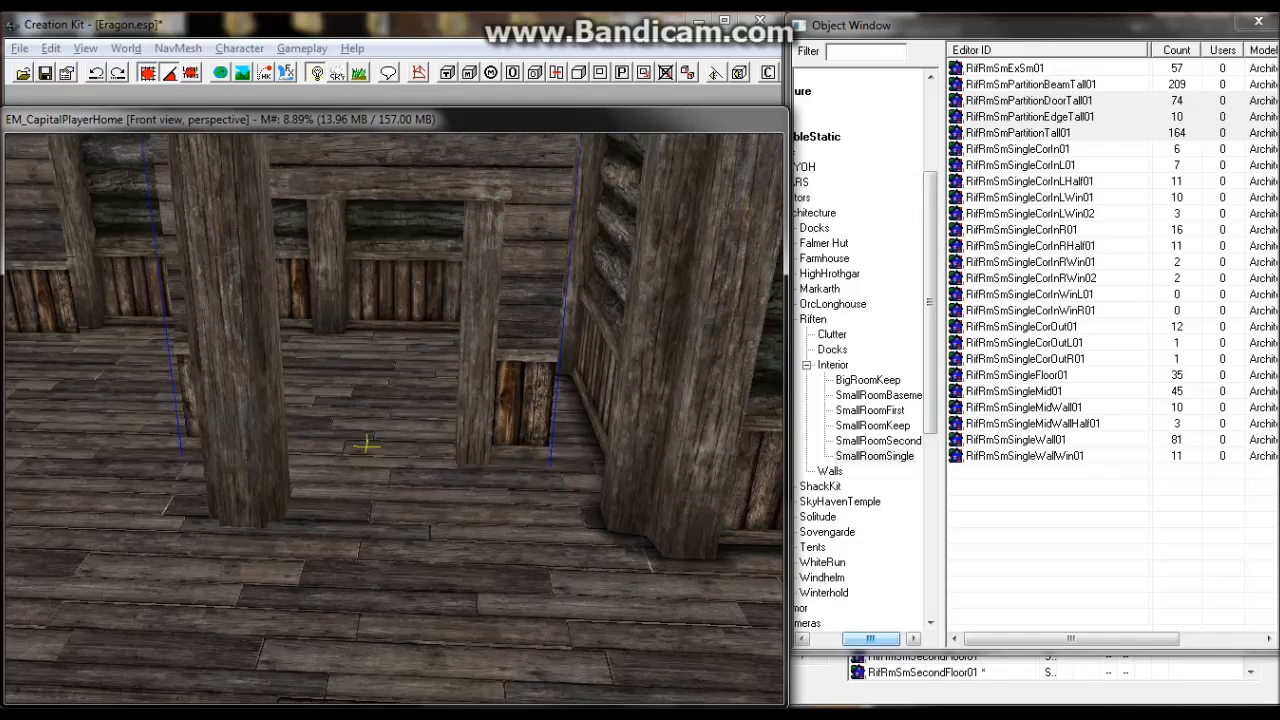
pyautogui.keyDown('shift'); pyautogui.moveTo(366, 444); pyautogui.dragTo(391, 500, button='middle'); pyautogui.keyUp('shift')
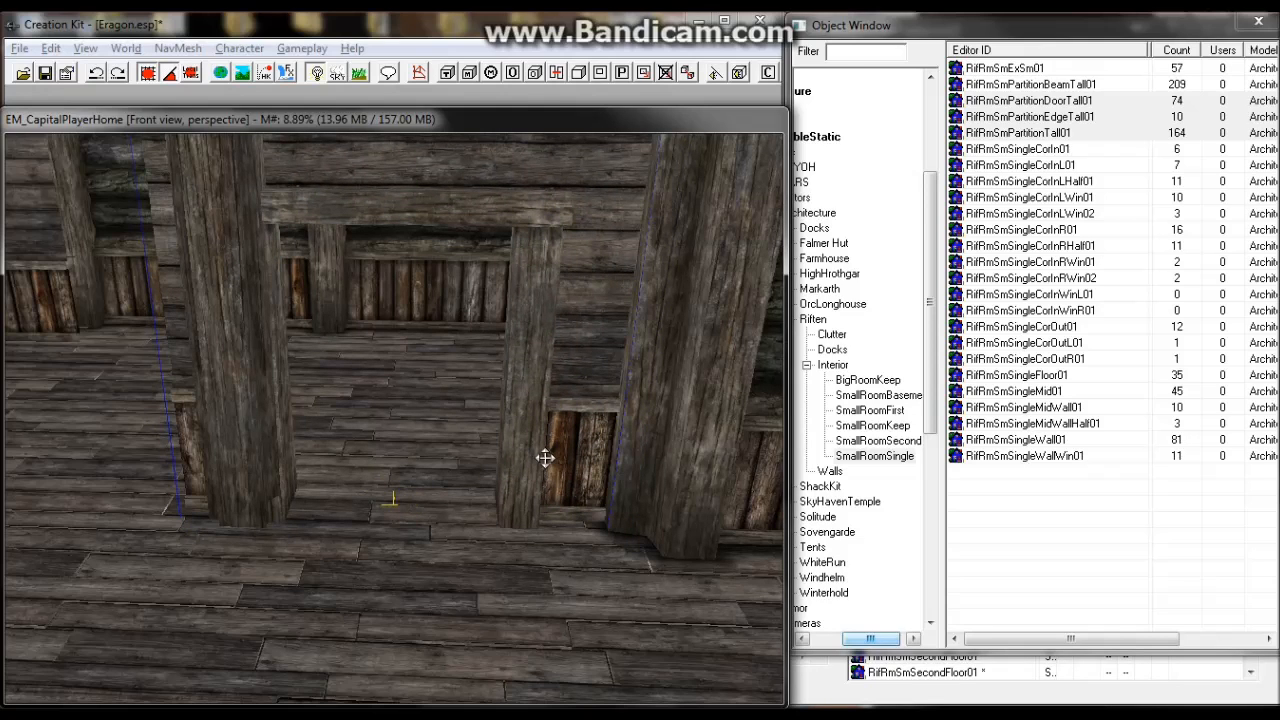
pyautogui.moveTo(569, 466)
pyautogui.keyDown('shift'); pyautogui.mouseDown(button='middle')
pyautogui.moveTo(613, 462)
pyautogui.moveTo(560, 451)
pyautogui.mouseUp(button='middle'); pyautogui.keyUp('shift')
pyautogui.scroll(4, 613, 462)
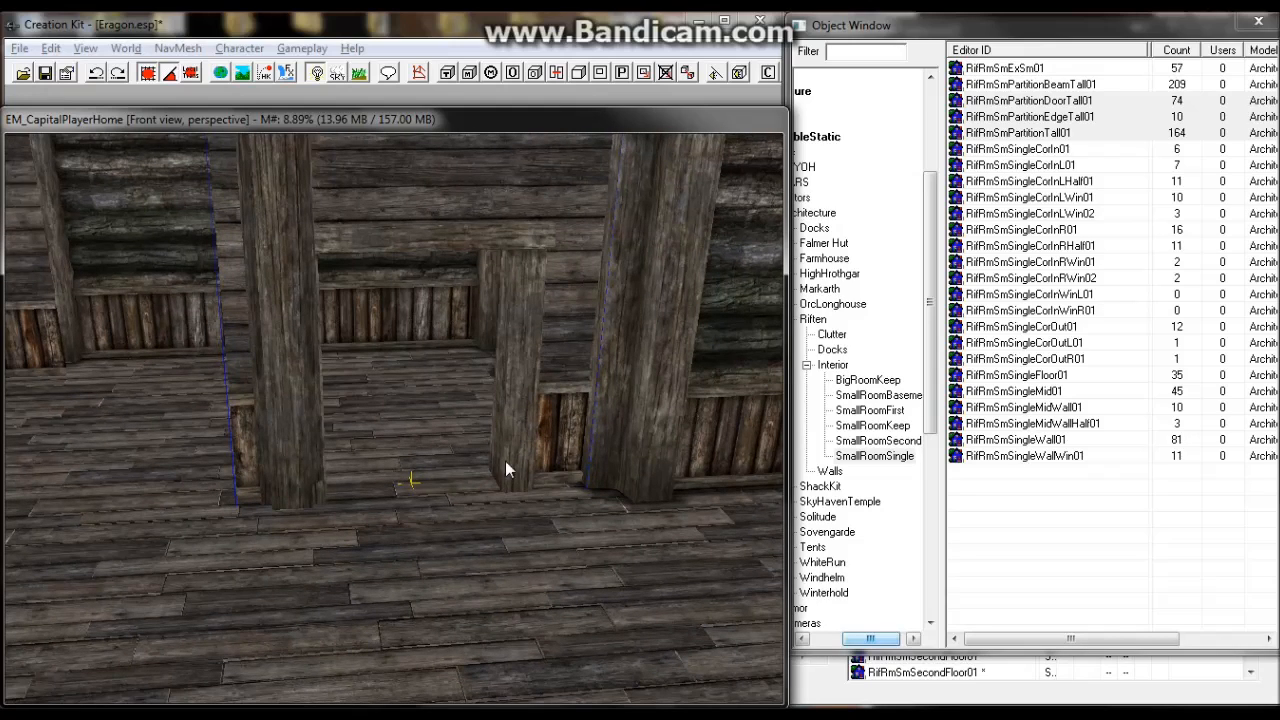
# Examine the support post at the doorway partition against the posts on the floor below.
pyautogui.click(303, 485)
pyautogui.keyDown('shift'); pyautogui.moveTo(305, 485); pyautogui.dragTo(316, 461, button='middle'); pyautogui.keyUp('shift')
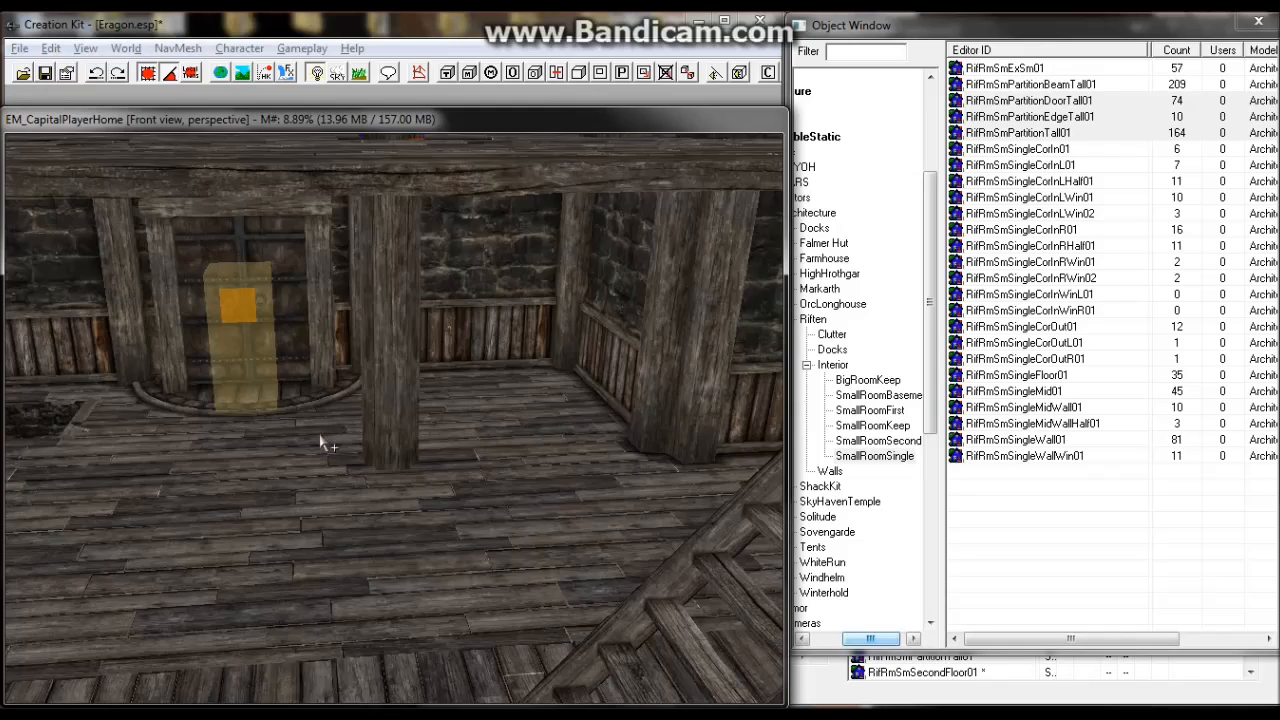
pyautogui.moveTo(320, 442); pyautogui.dragTo(330, 420, button='middle')
pyautogui.scroll(-6, 322, 444)
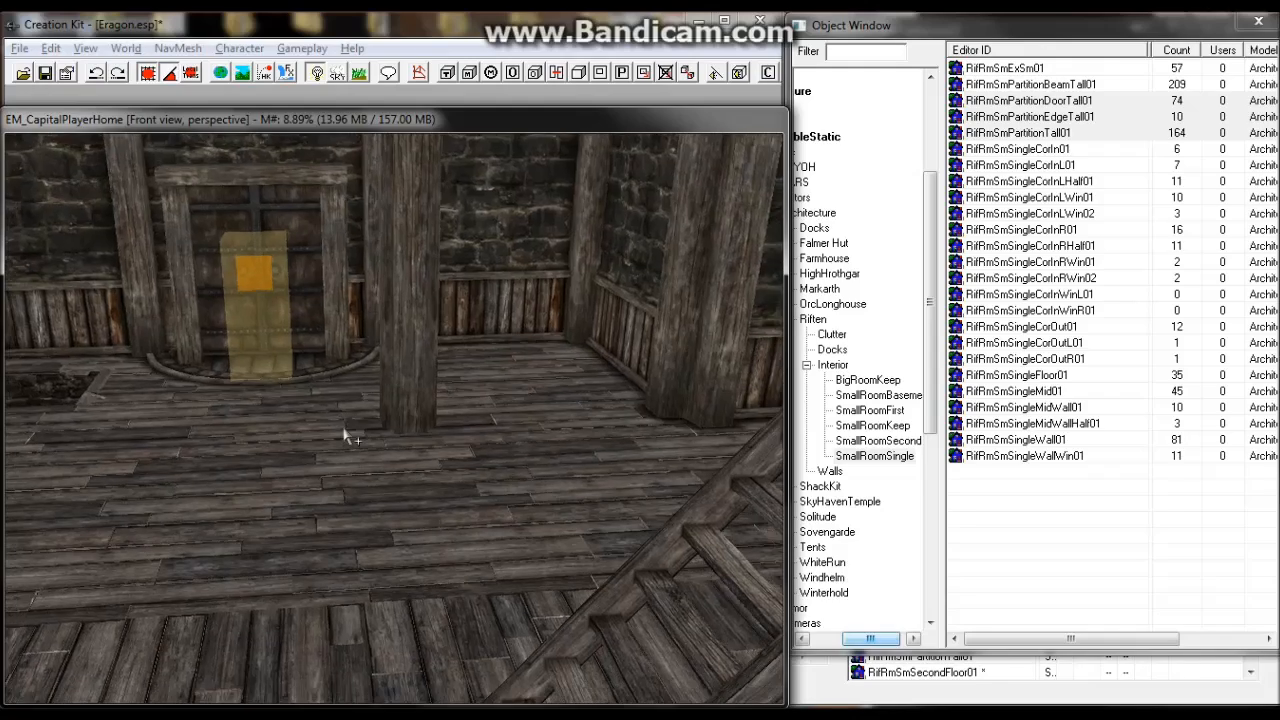
pyautogui.scroll(8, 336, 461)
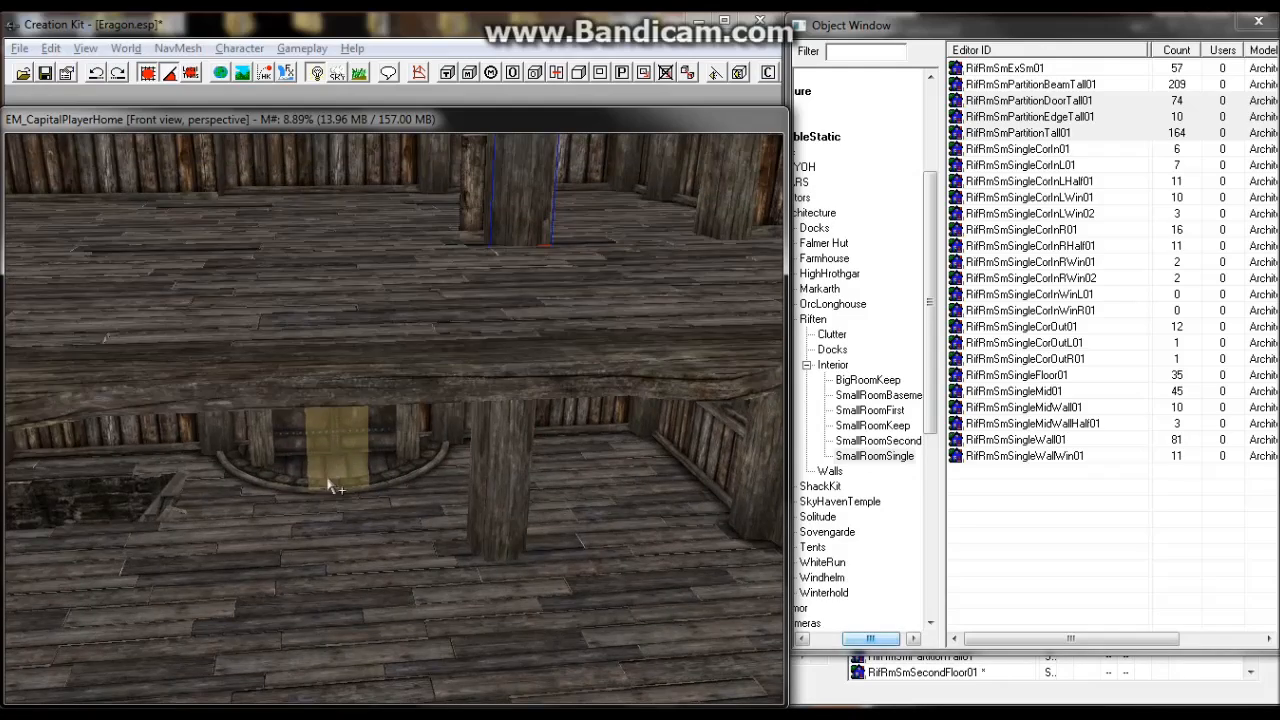
pyautogui.press('shift')
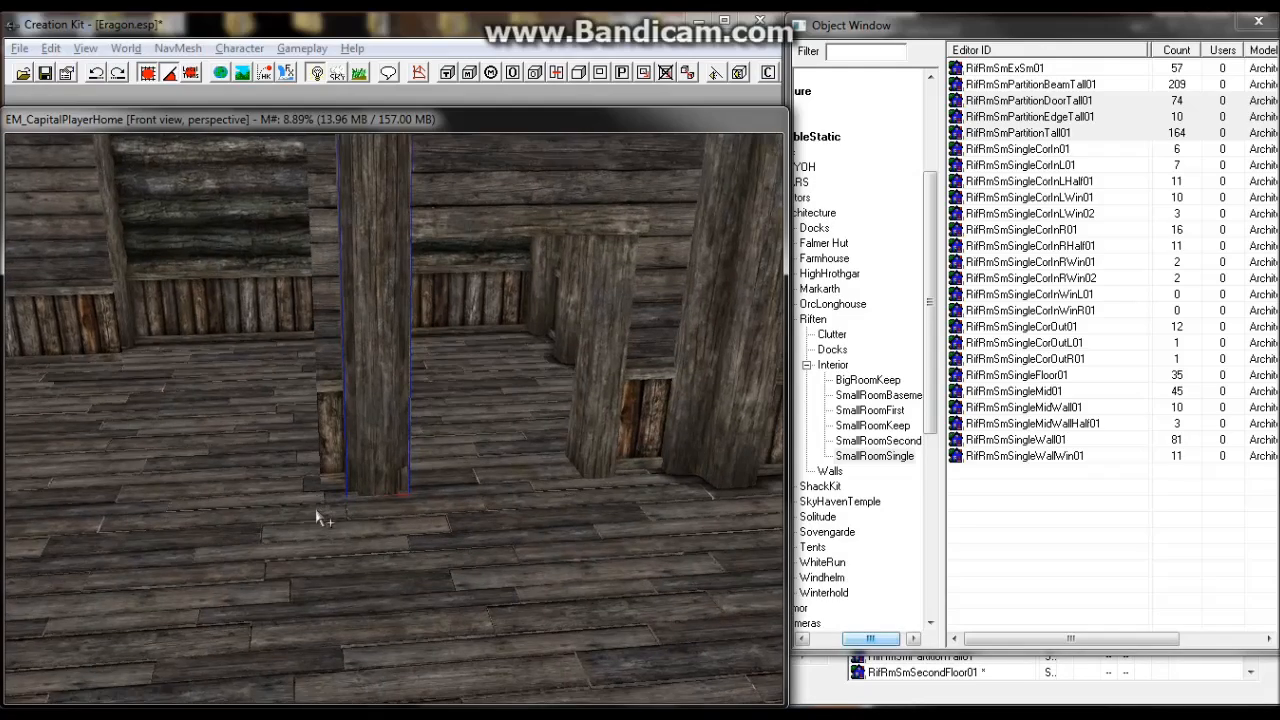
pyautogui.press('shift')
pyautogui.scroll(2, 449, 429)
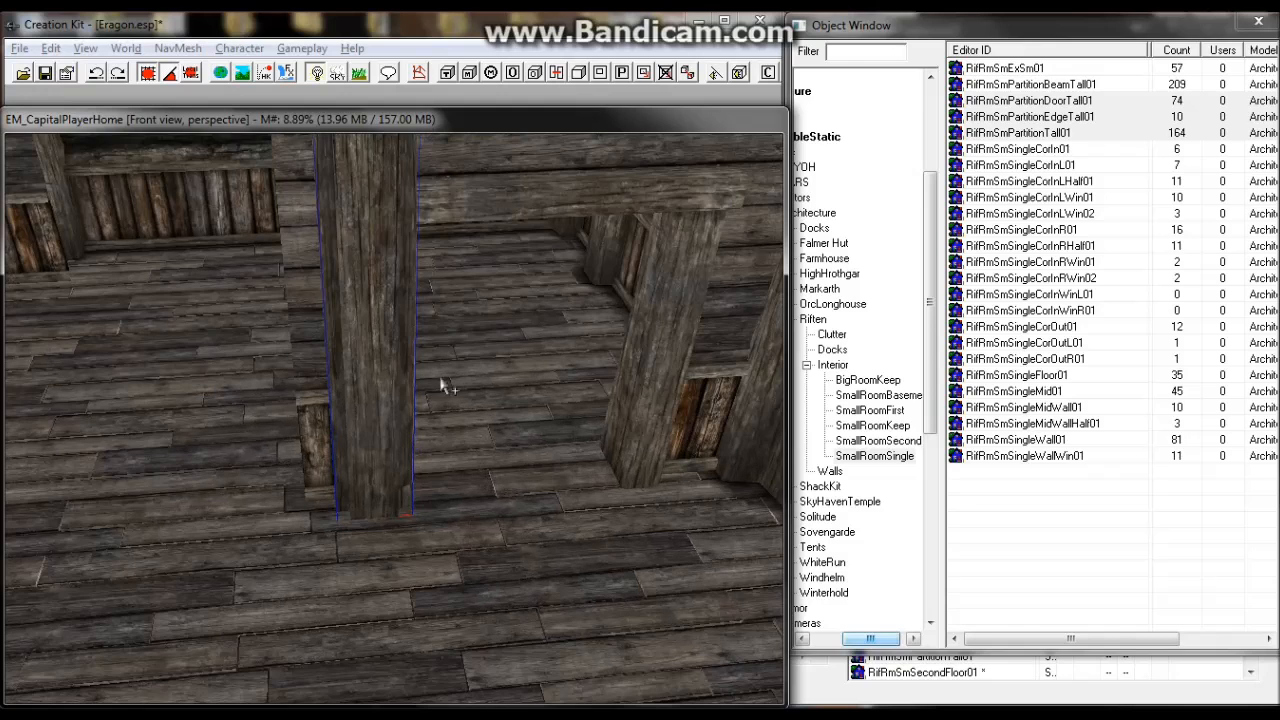
# Slide the doorway partition along the X axis towards the corner pillar until its frame clears the support post.
pyautogui.click(500, 199)
pyautogui.press('x')
pyautogui.press('x')
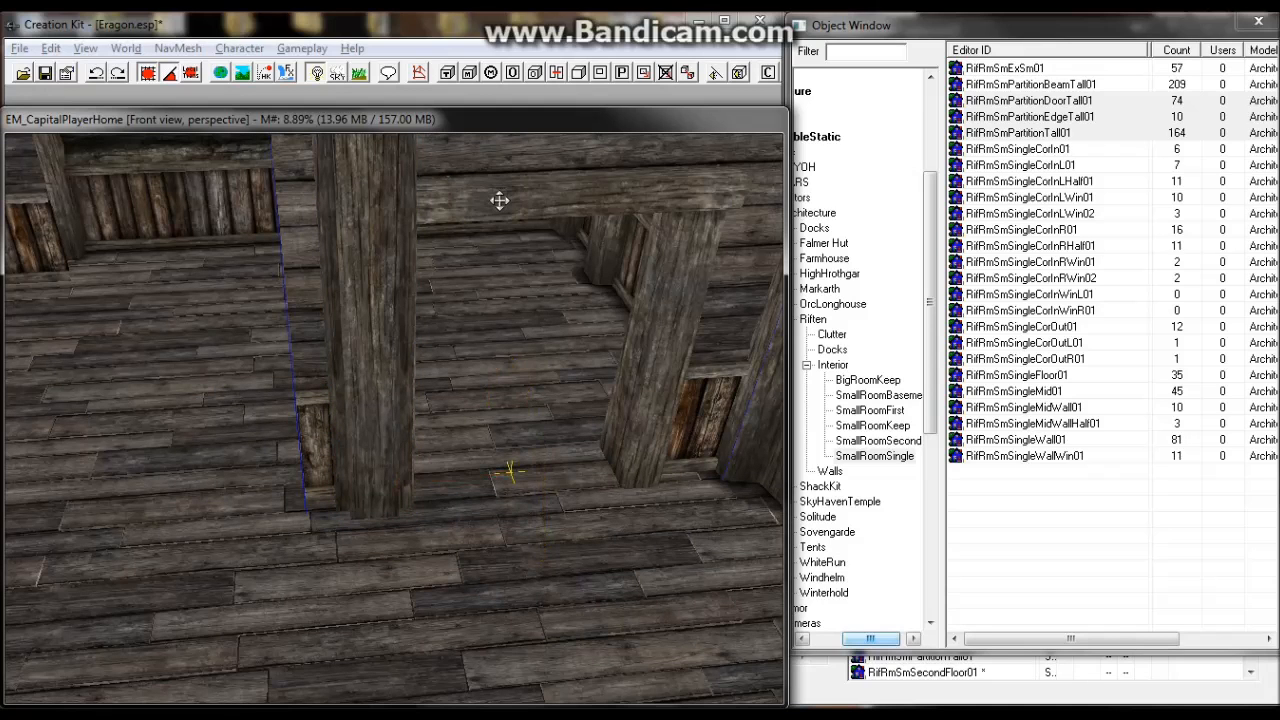
pyautogui.moveTo(500, 199); pyautogui.dragTo(550, 196)
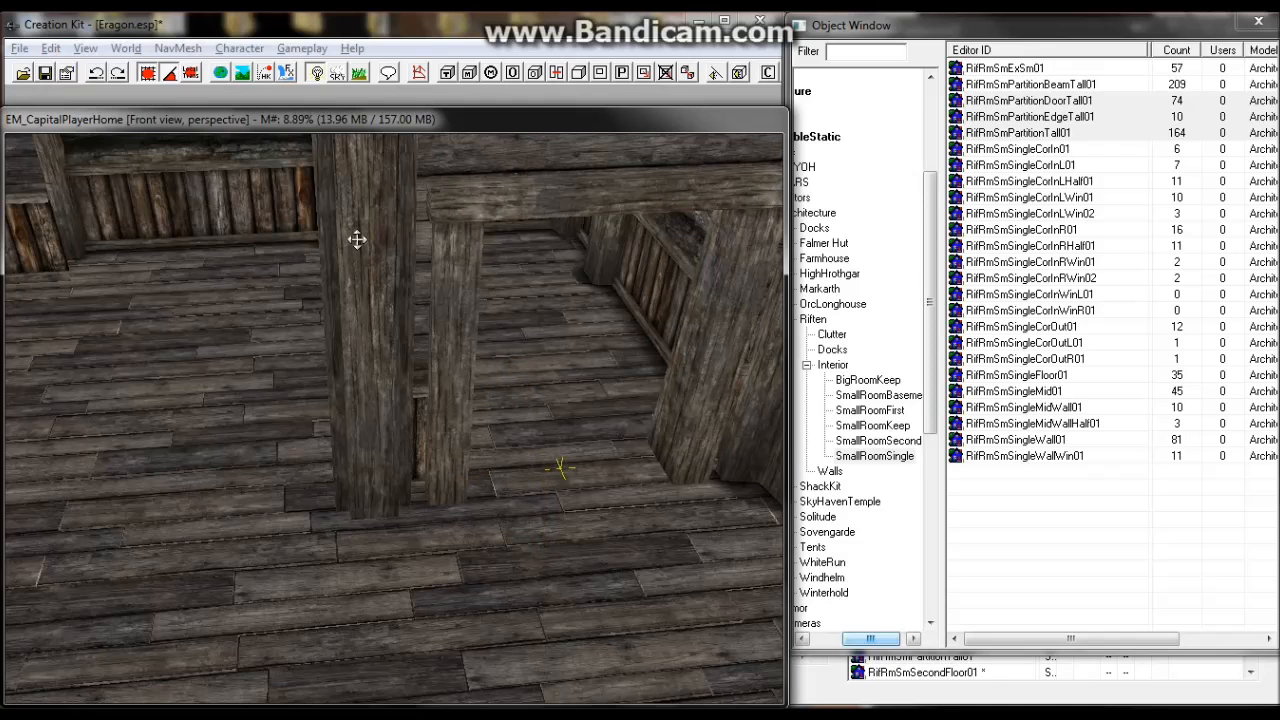
# Move the plain partition wall beside the doorway partition and align it flush so the two panels form one wall.
pyautogui.scroll(-3, 325, 268)
pyautogui.keyDown('shift'); pyautogui.moveTo(198, 319); pyautogui.dragTo(196, 308, button='middle'); pyautogui.keyUp('shift')
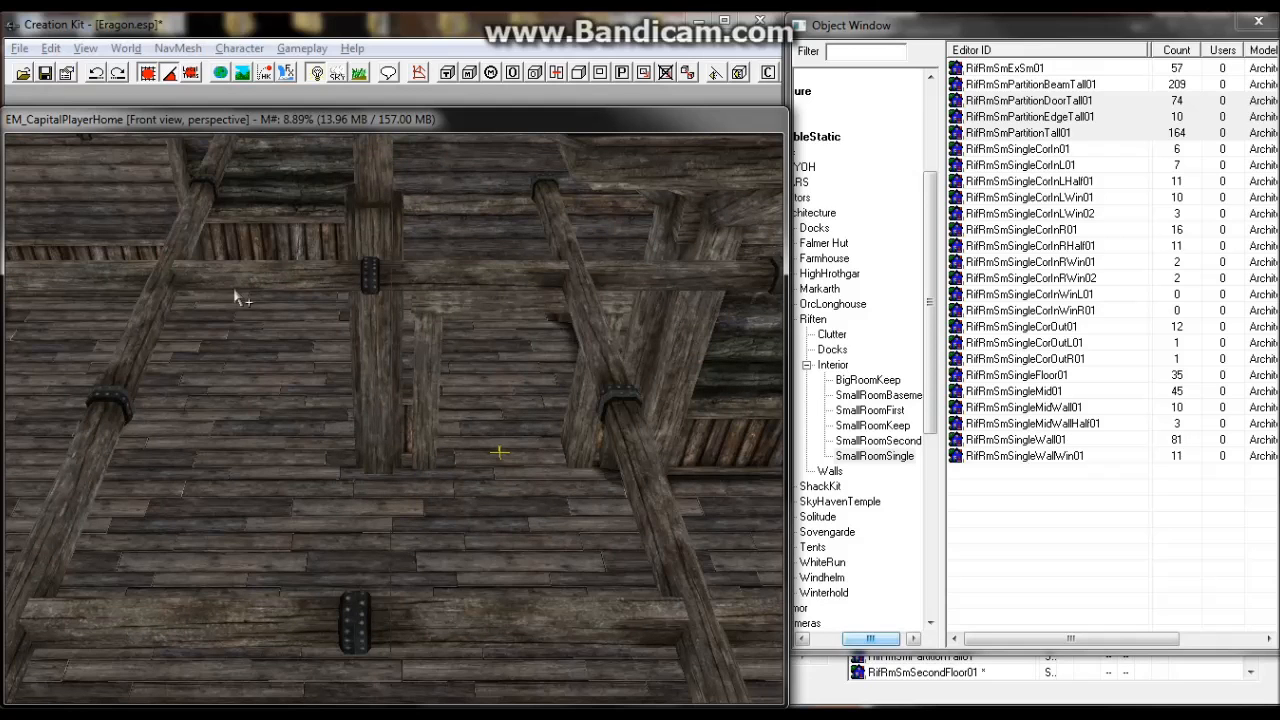
pyautogui.click(109, 223)
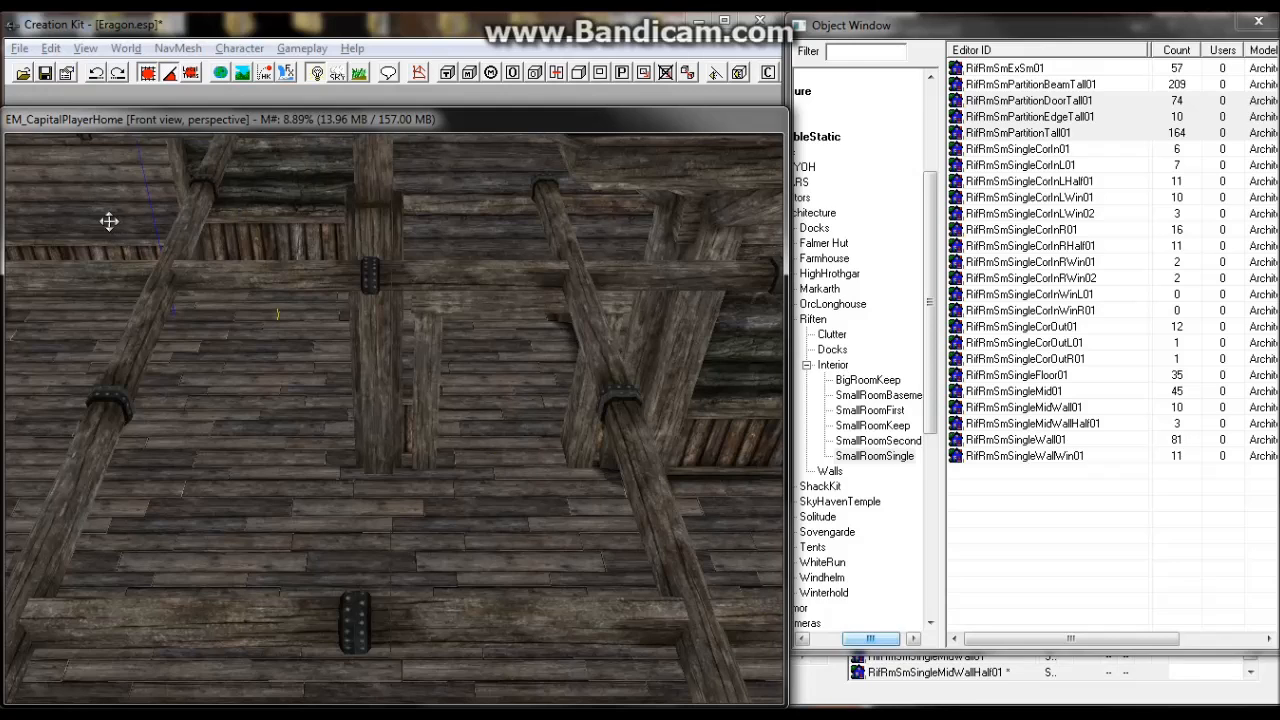
pyautogui.moveTo(115, 231); pyautogui.dragTo(276, 396)
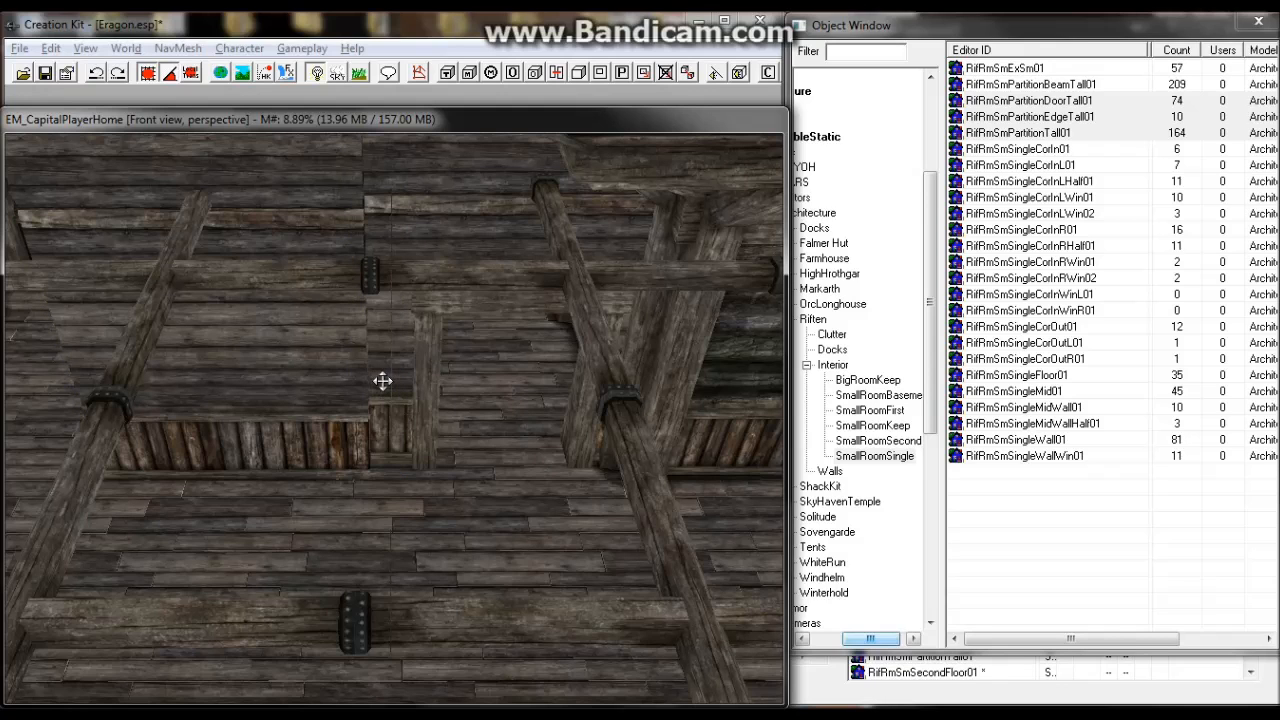
pyautogui.scroll(2, 345, 420)
pyautogui.scroll(3, 345, 420)
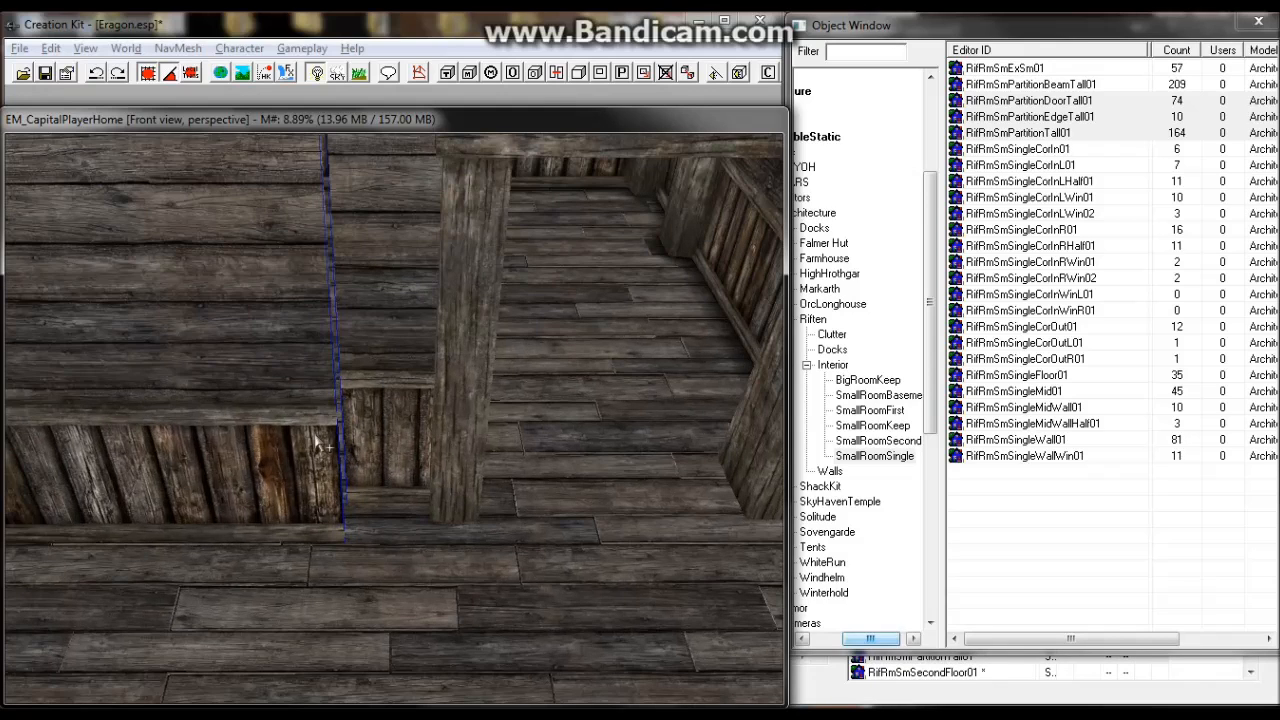
pyautogui.moveTo(295, 441); pyautogui.dragTo(346, 390)
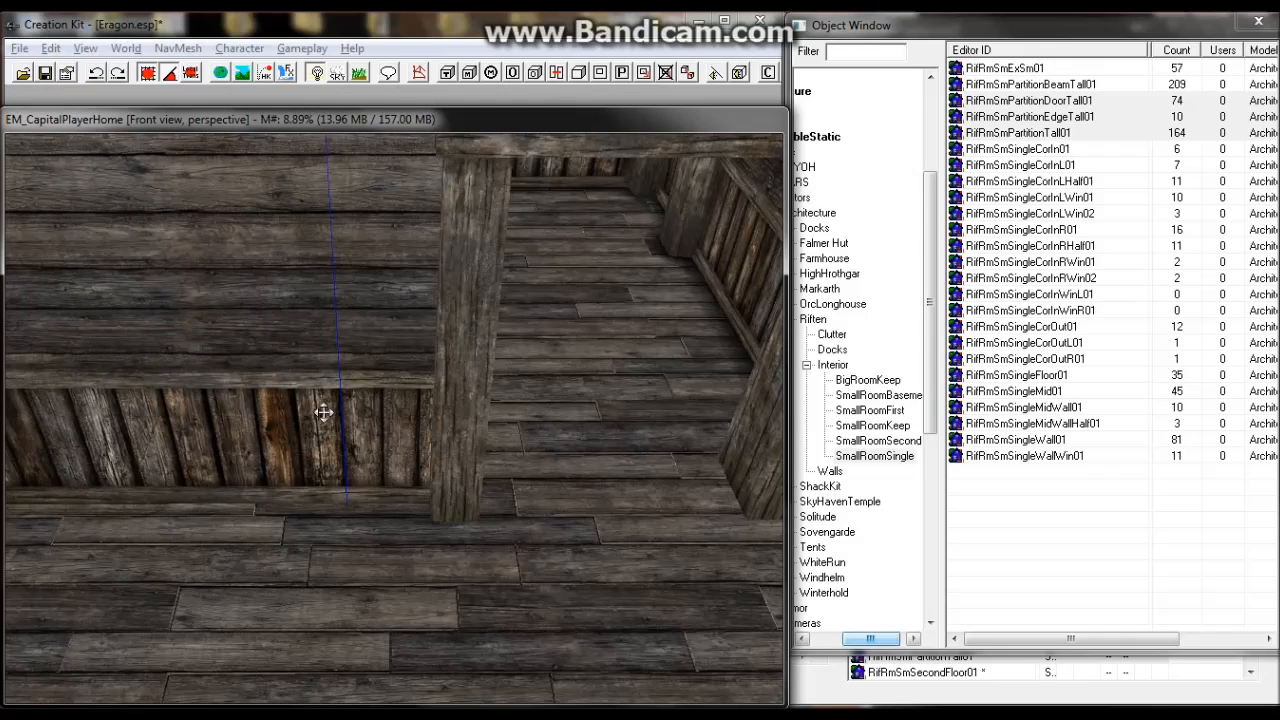
pyautogui.press('c')
pyautogui.moveTo(355, 406); pyautogui.dragTo(535, 452, button='middle')
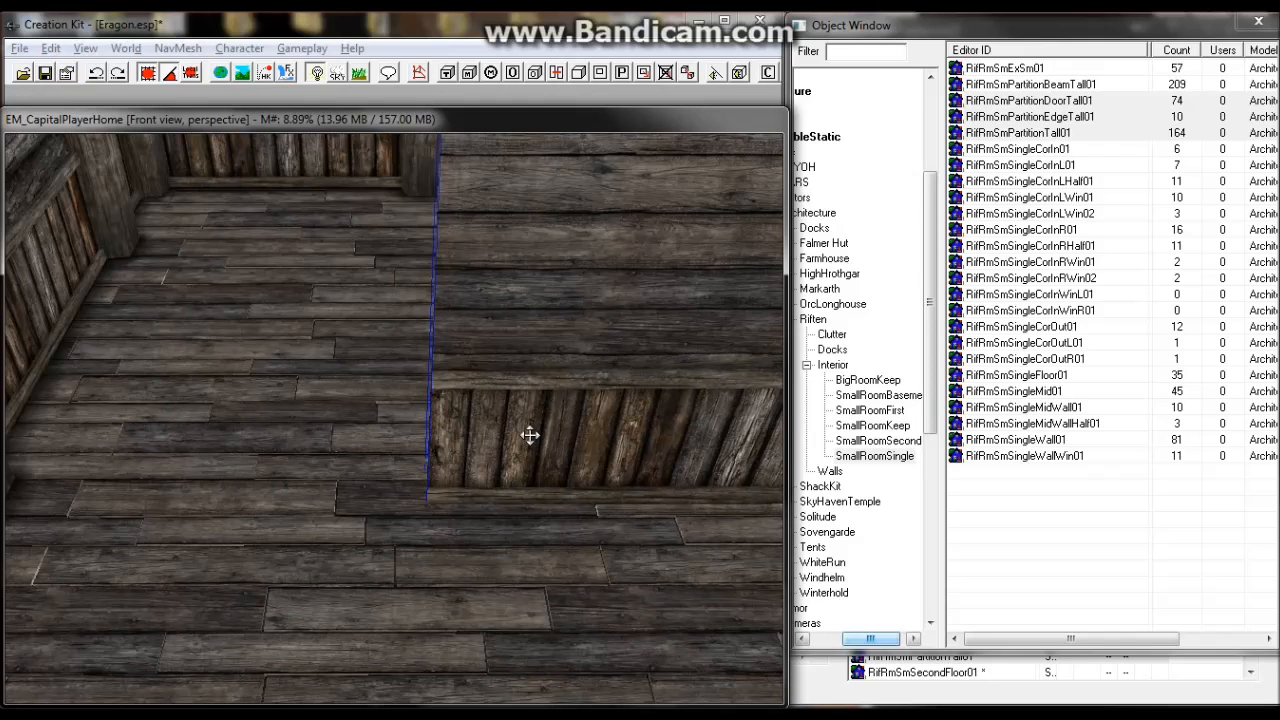
pyautogui.press('d')
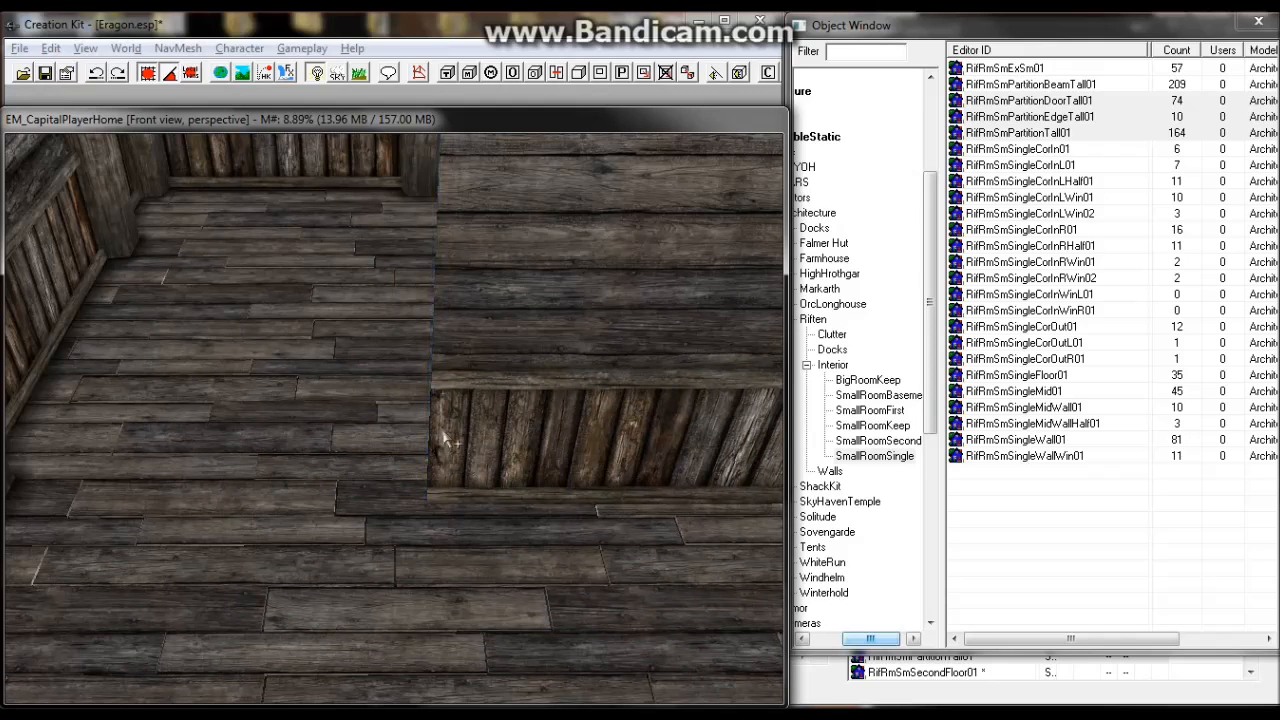
pyautogui.click(507, 390)
pyautogui.press('x')
pyautogui.moveTo(506, 389); pyautogui.dragTo(79, 389)
pyautogui.hotkey('ctrl', 'z')
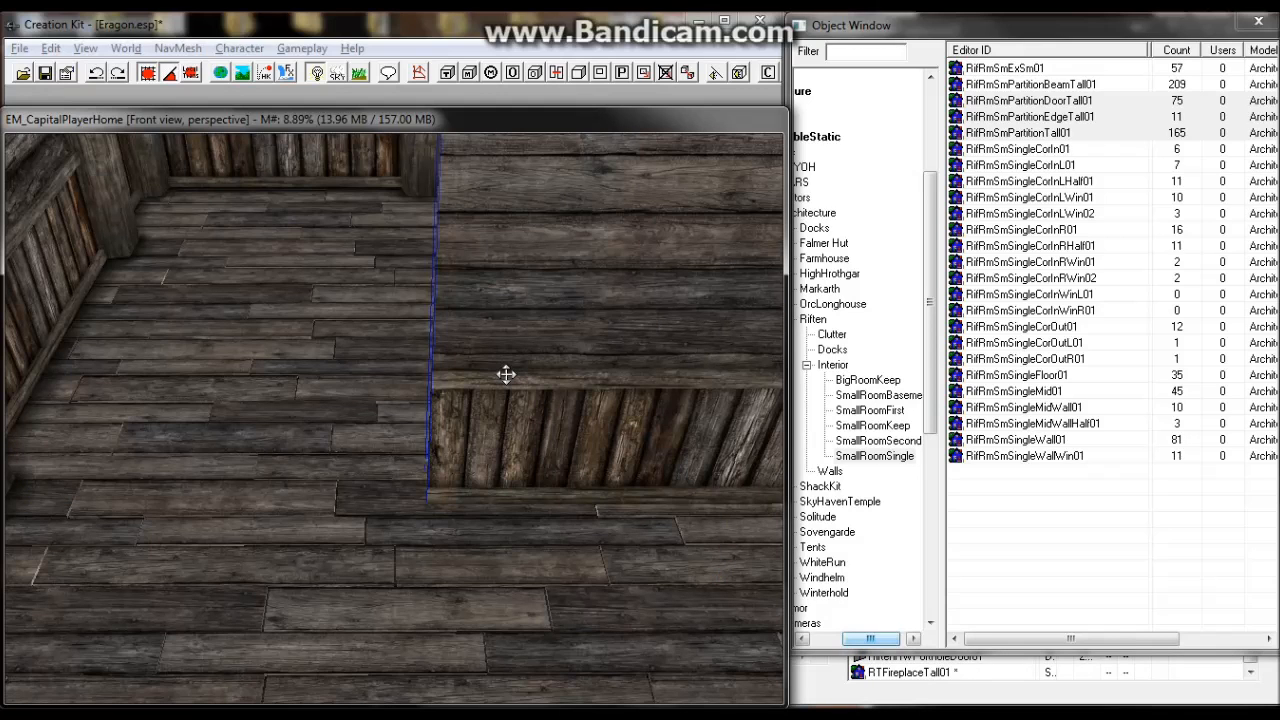
# Duplicate the plain partition wall and slide the copy along the X axis to continue the wall from its open end.
pyautogui.hotkey('ctrl', 'd')
pyautogui.press('x')
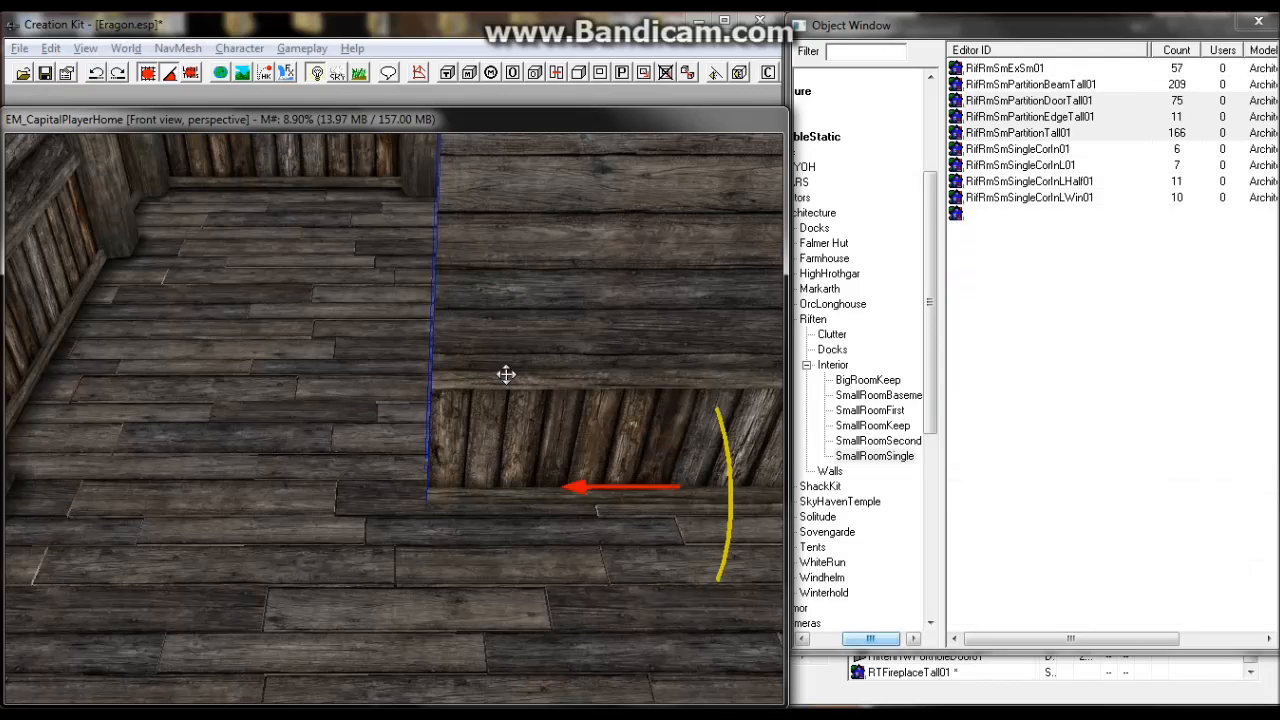
pyautogui.moveTo(506, 374); pyautogui.dragTo(5, 374)
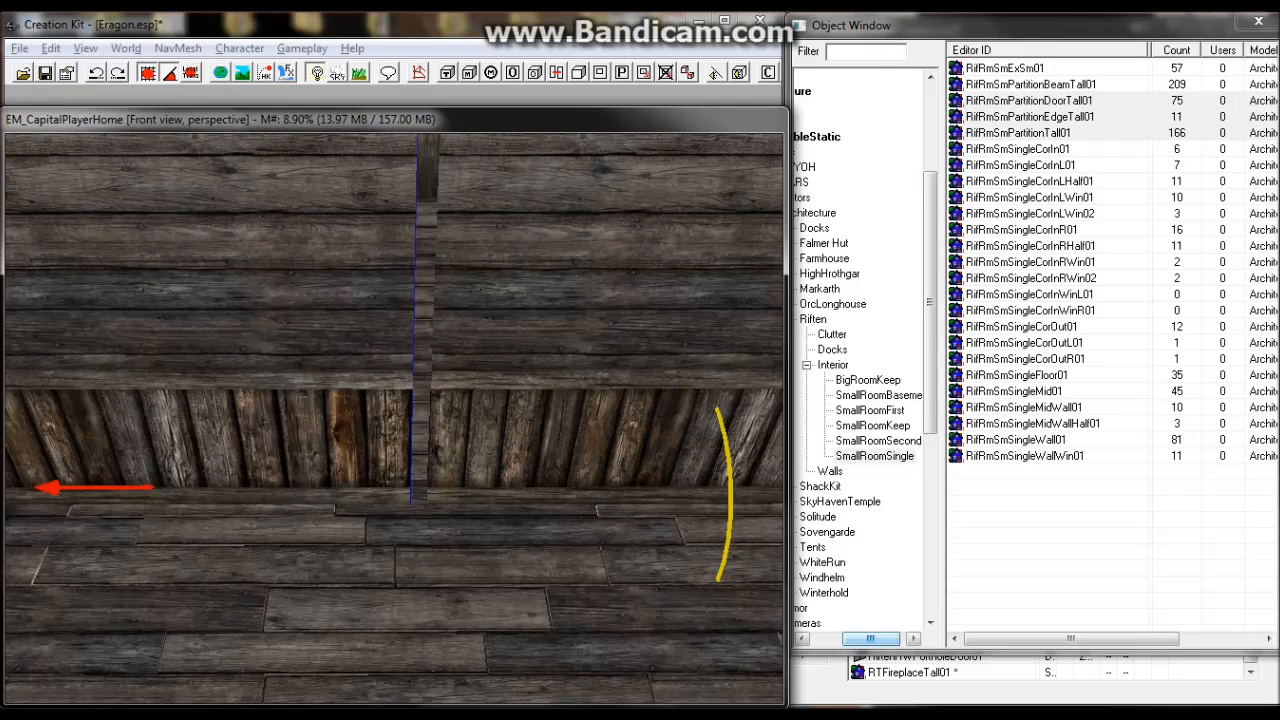
pyautogui.moveTo(497, 435); pyautogui.dragTo(517, 435)
pyautogui.moveTo(497, 443); pyautogui.dragTo(437, 426, button='middle')
pyautogui.scroll(-10, 516, 440)
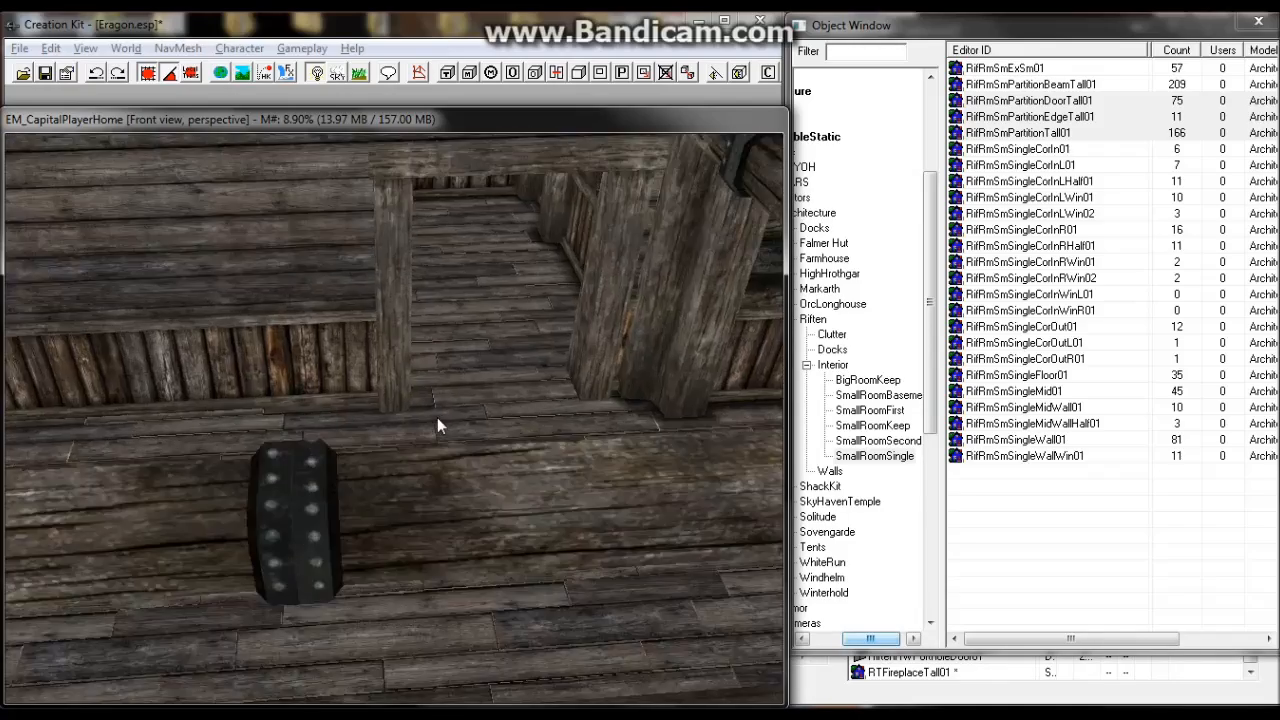
# List the Riften architecture doors in the object library's Door category.
pyautogui.scroll(3, 437, 418)
pyautogui.click(867, 53)
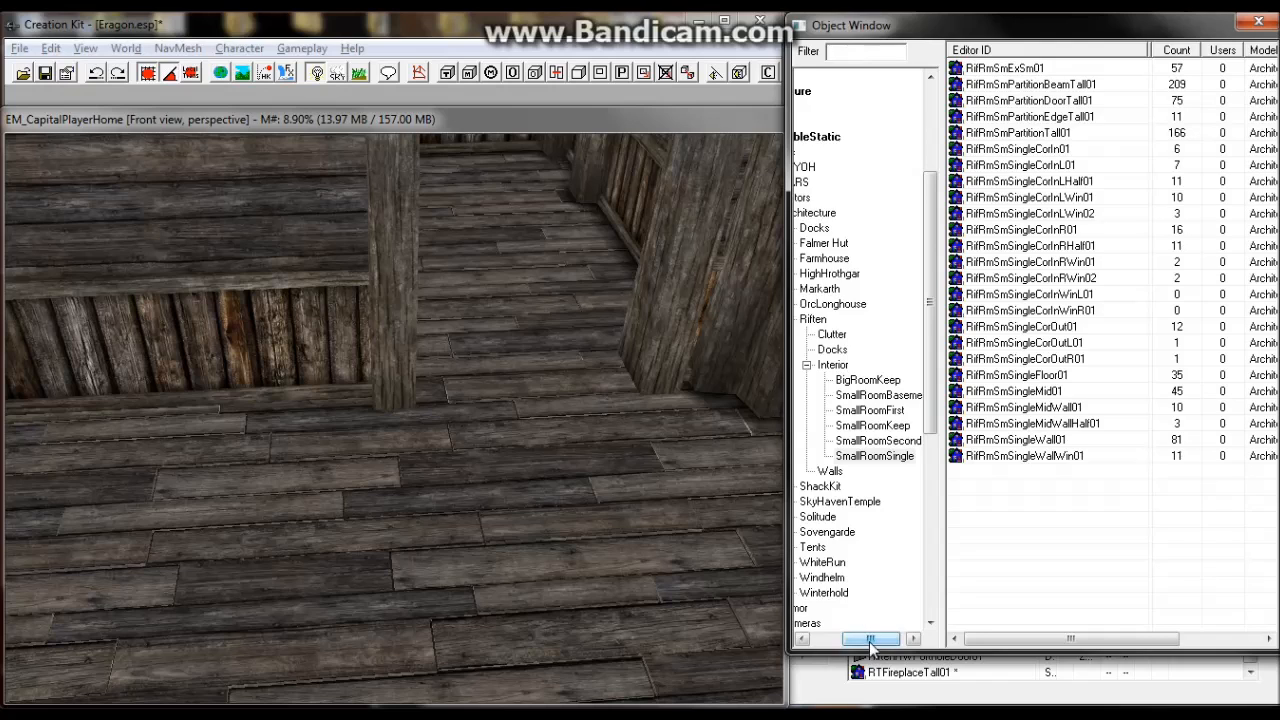
pyautogui.moveTo(870, 648); pyautogui.dragTo(824, 641)
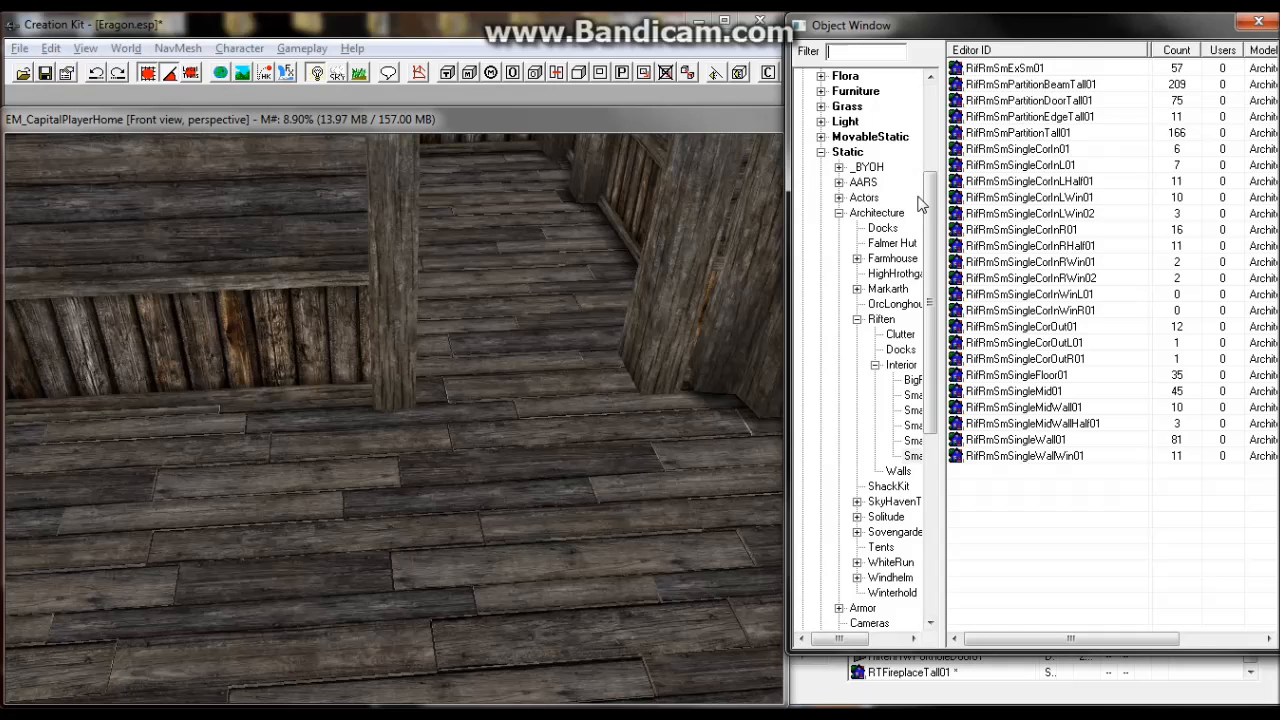
pyautogui.moveTo(926, 205); pyautogui.dragTo(925, 194)
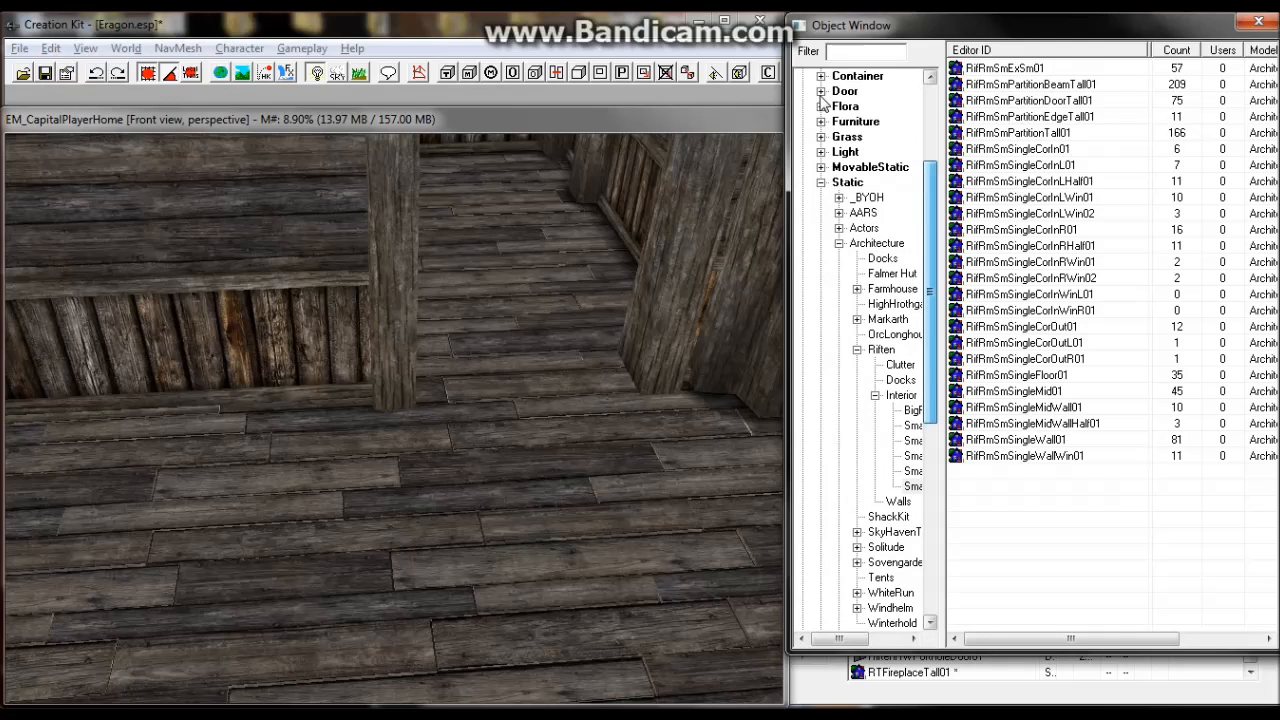
pyautogui.click(820, 91)
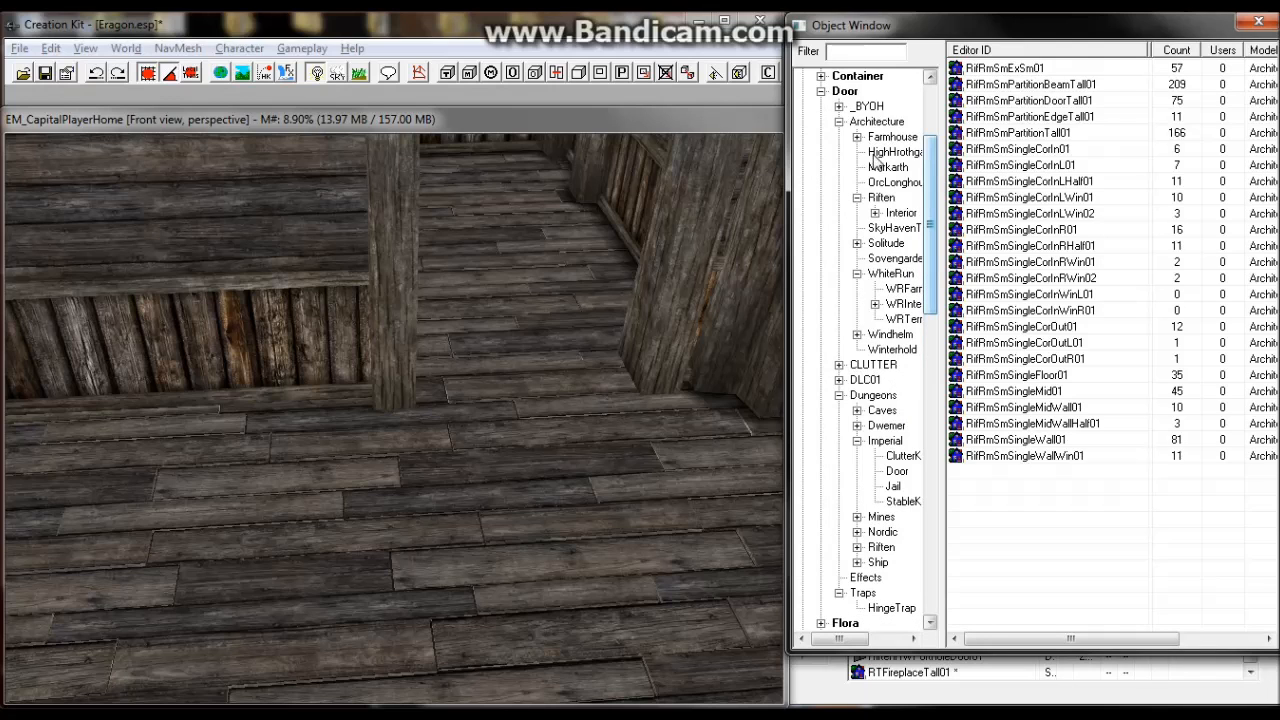
pyautogui.click(881, 198)
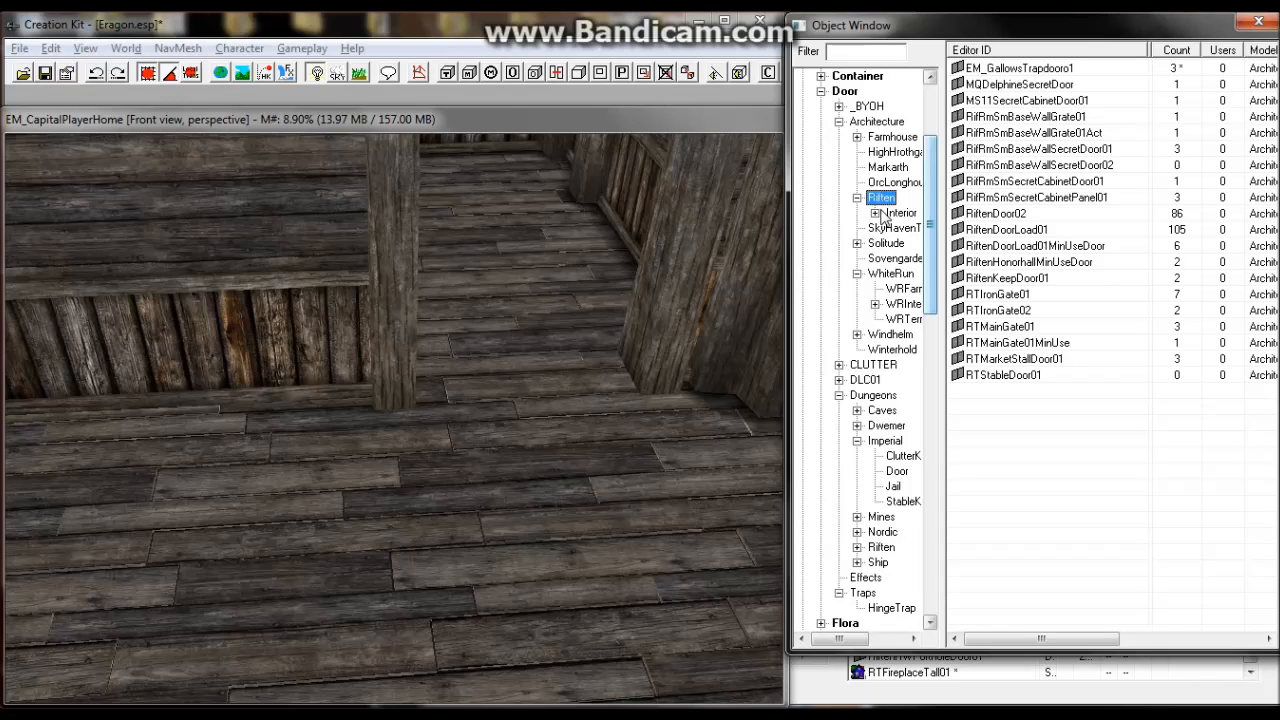
pyautogui.click(890, 214)
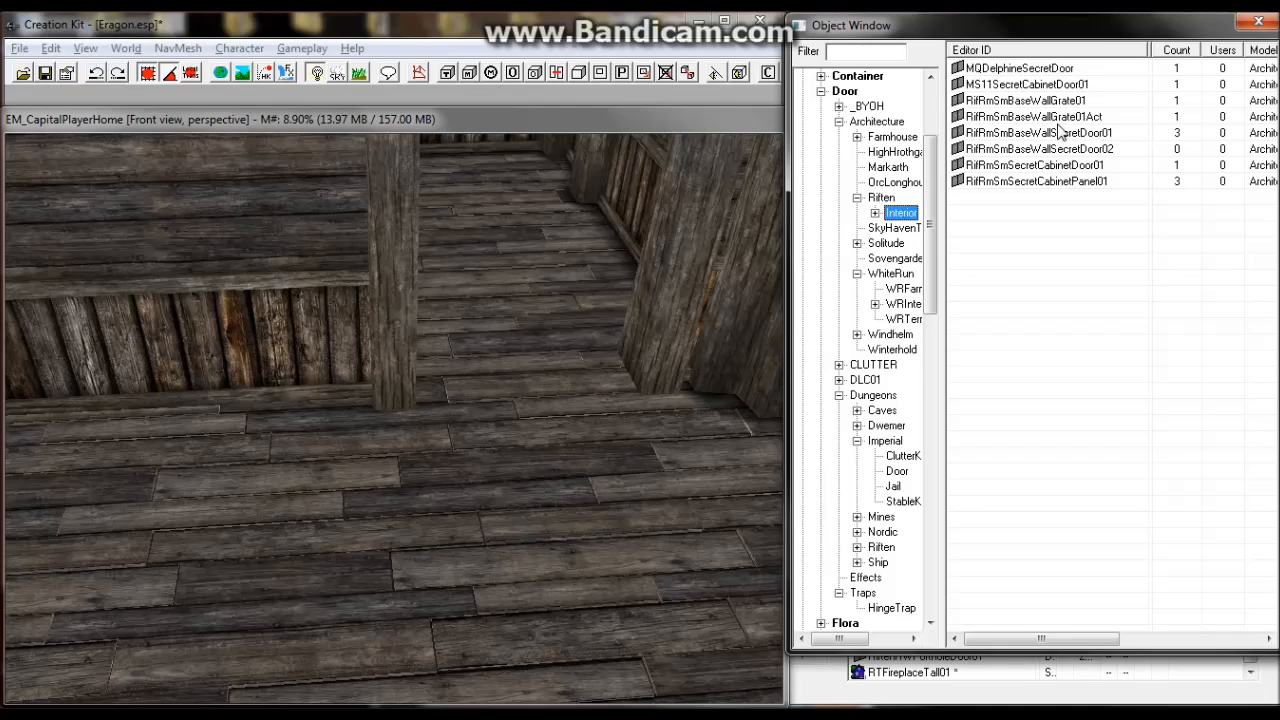
pyautogui.click(878, 199)
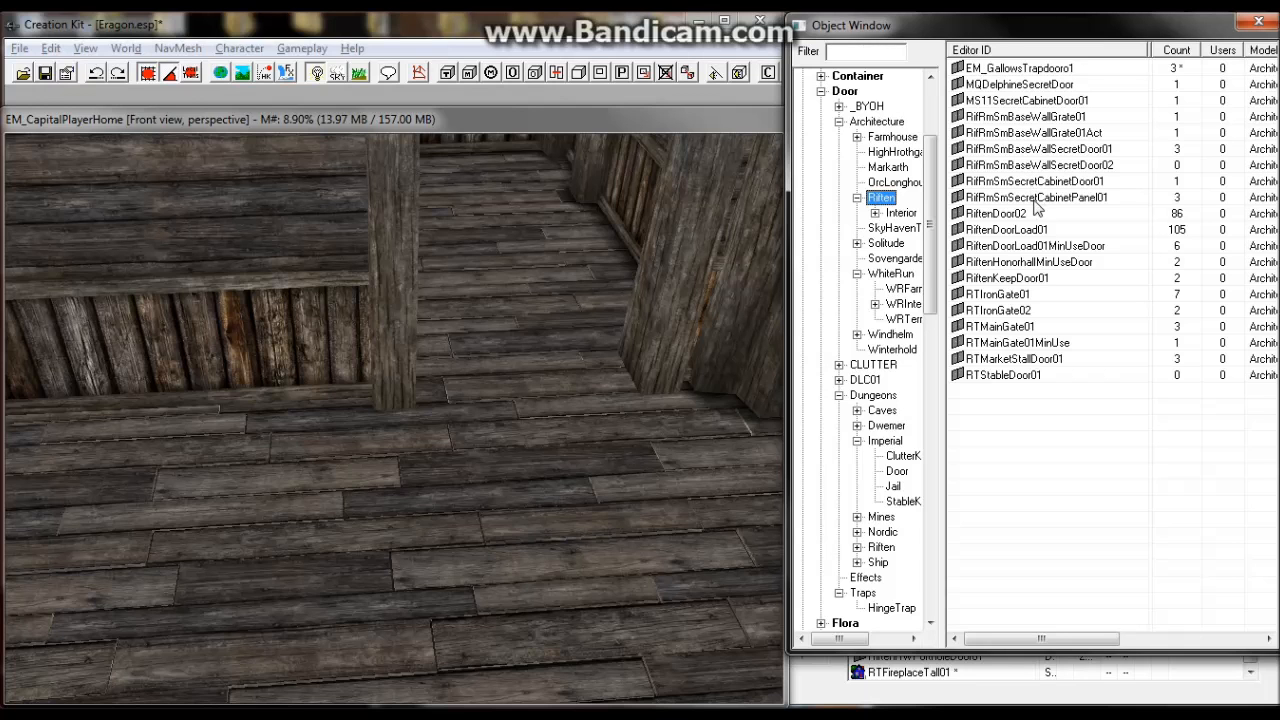
# Preview the RiftenDoor02 model and close the preview.
pyautogui.rightClick(1018, 216)
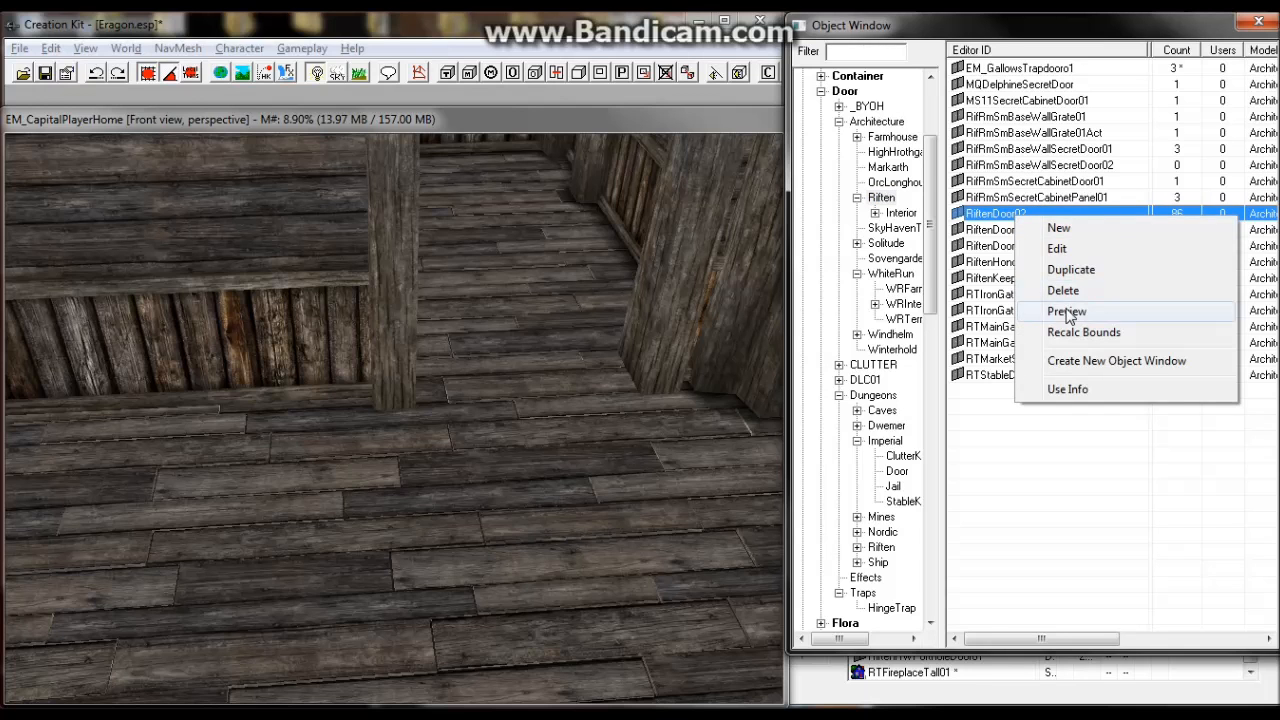
pyautogui.click(1064, 310)
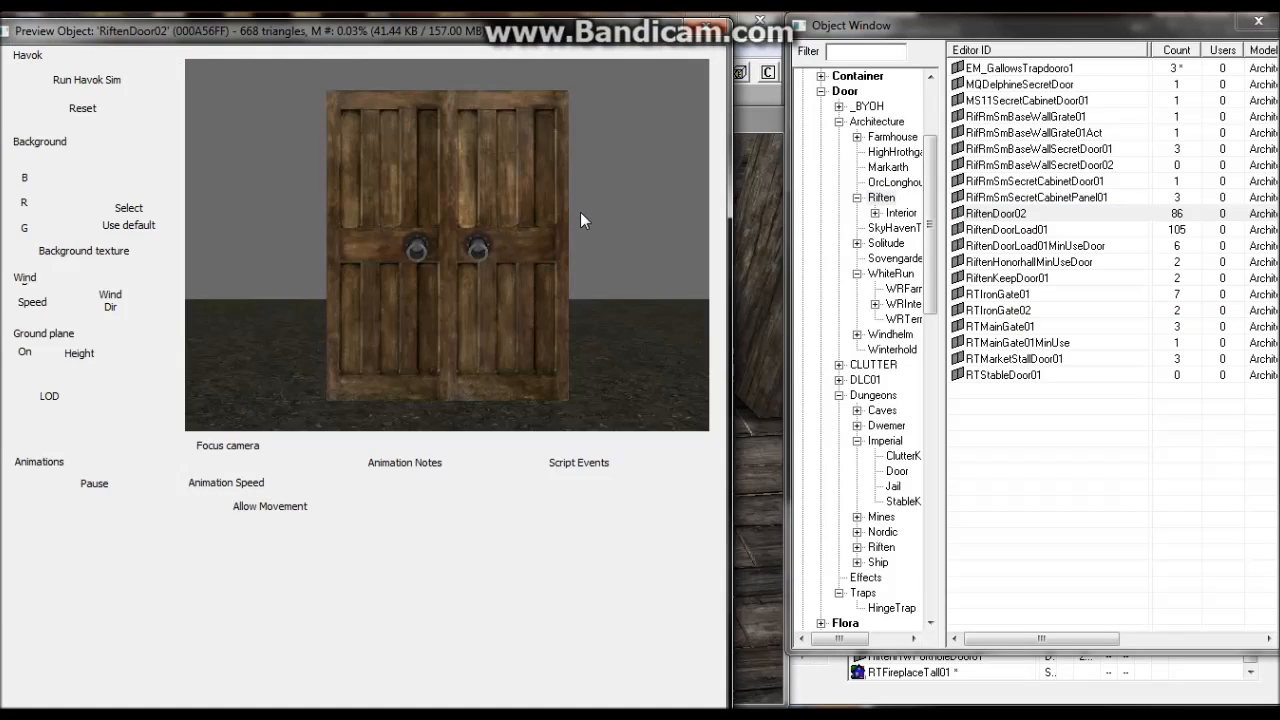
pyautogui.moveTo(580, 212)
pyautogui.mouseDown()
pyautogui.moveTo(362, 263)
pyautogui.moveTo(385, 255)
pyautogui.mouseUp()
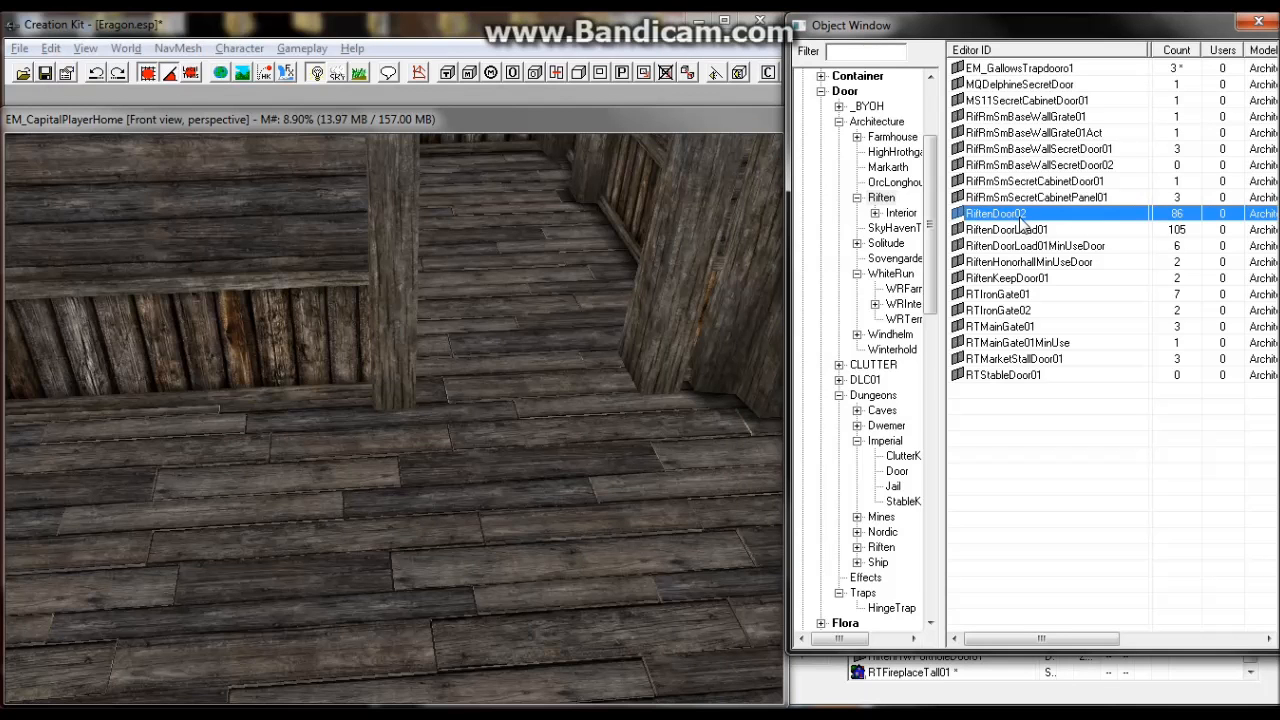
# Place RiftenDoor02 in the upper floor's partition doorway and fit it between the frame posts.
pyautogui.moveTo(1008, 215); pyautogui.dragTo(505, 384)
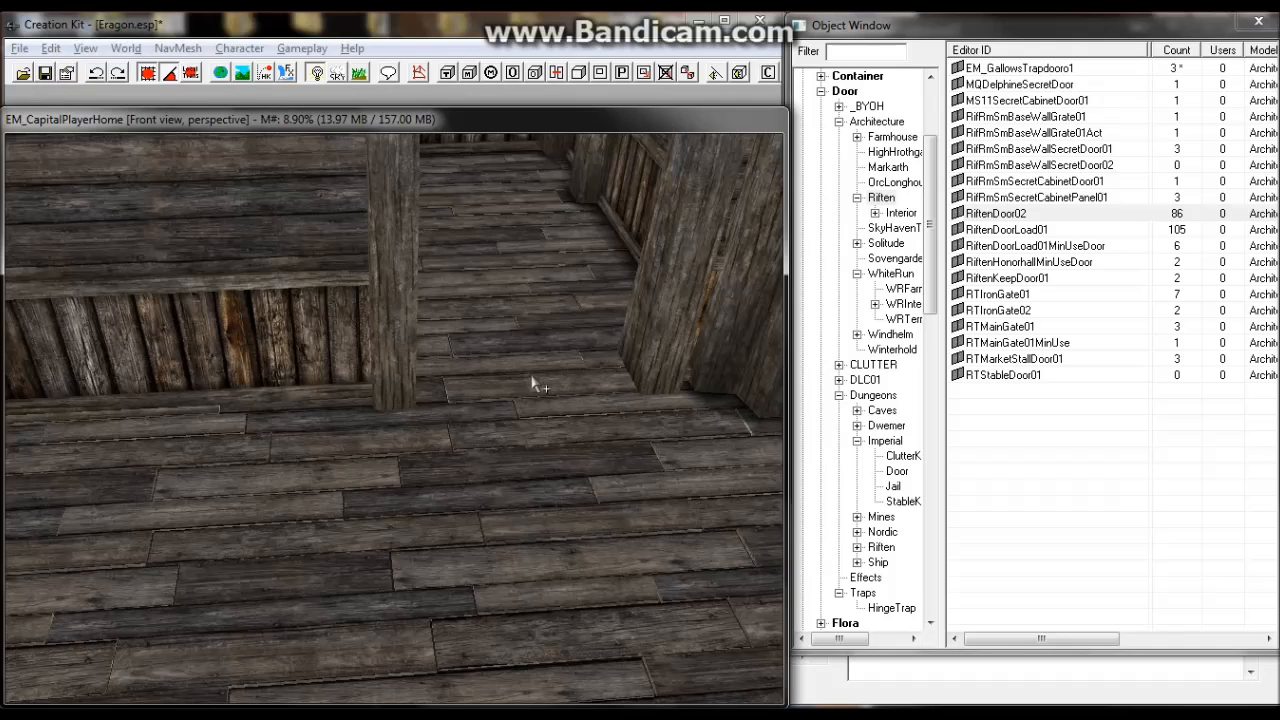
pyautogui.moveTo(533, 385); pyautogui.dragTo(532, 376)
pyautogui.scroll(3, 531, 375)
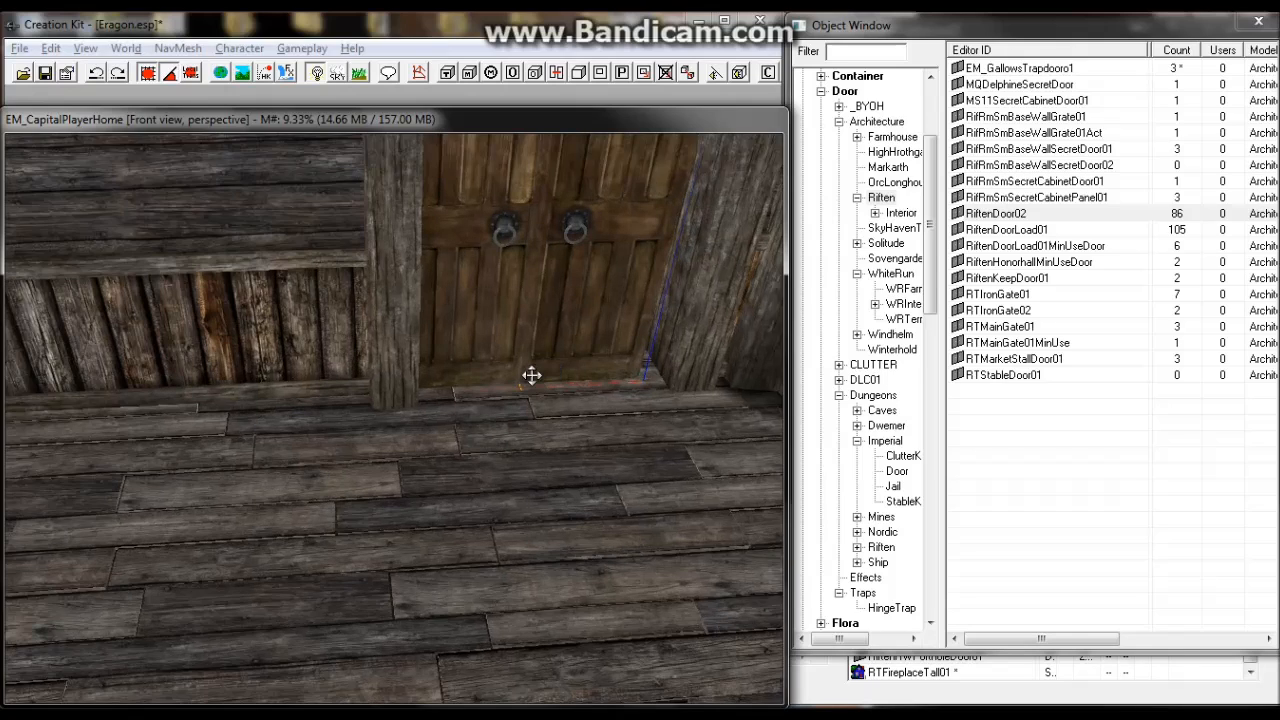
pyautogui.moveTo(531, 375); pyautogui.dragTo(511, 375, button='middle')
pyautogui.scroll(3, 502, 385)
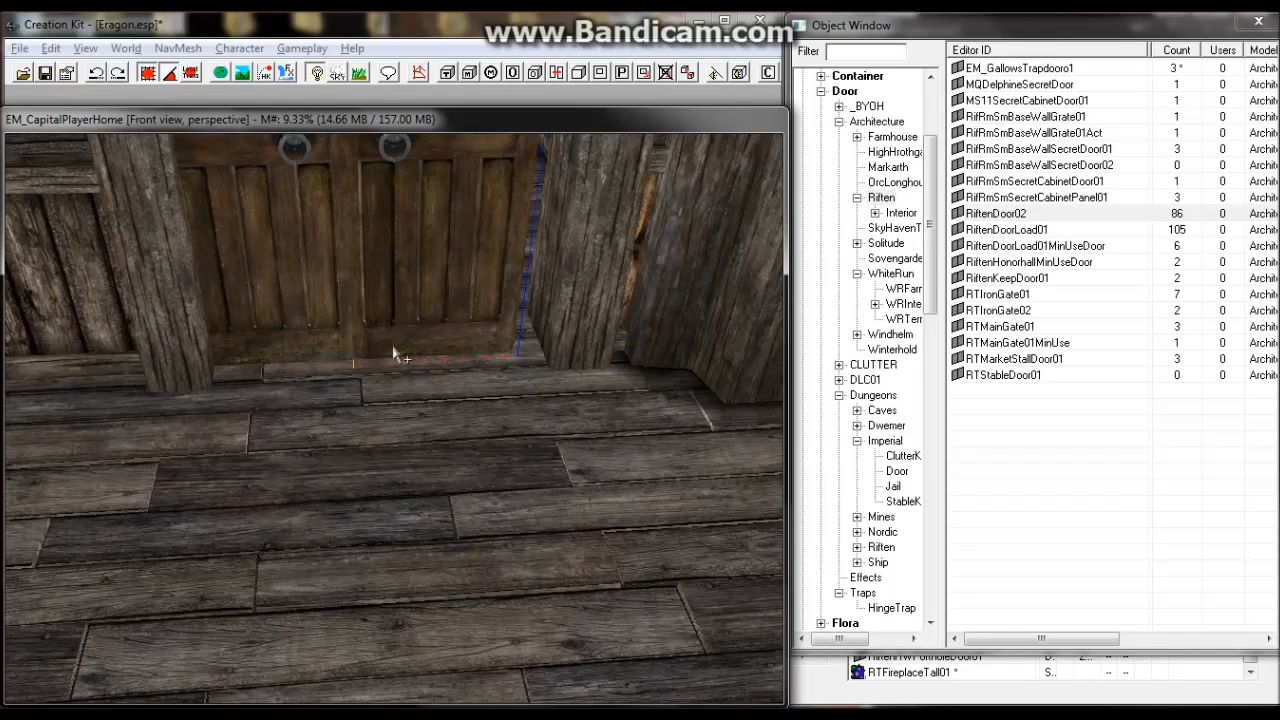
pyautogui.moveTo(371, 330); pyautogui.dragTo(379, 355)
pyautogui.keyDown('shift'); pyautogui.moveTo(414, 314); pyautogui.dragTo(391, 334, button='middle'); pyautogui.keyUp('shift')
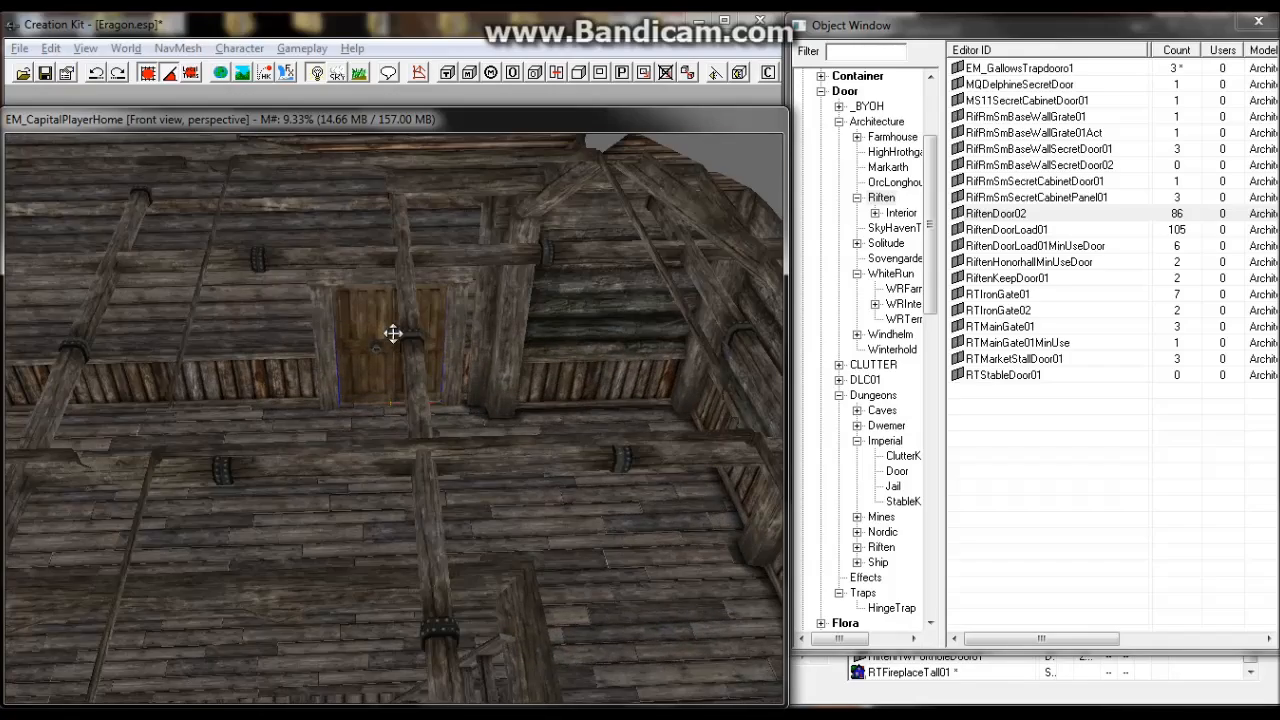
# Check the placed door's reference data, including its open-by-default setting, and close it without changes.
pyautogui.scroll(3, 391, 347)
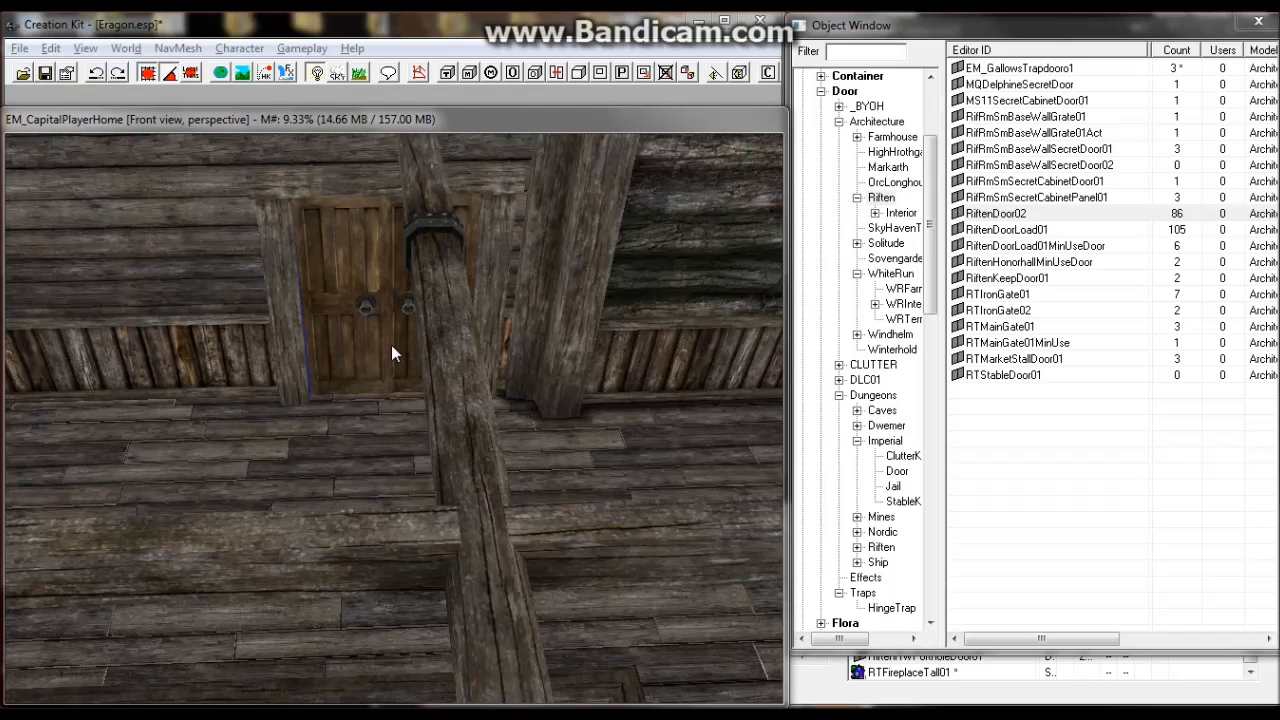
pyautogui.doubleClick(391, 345)
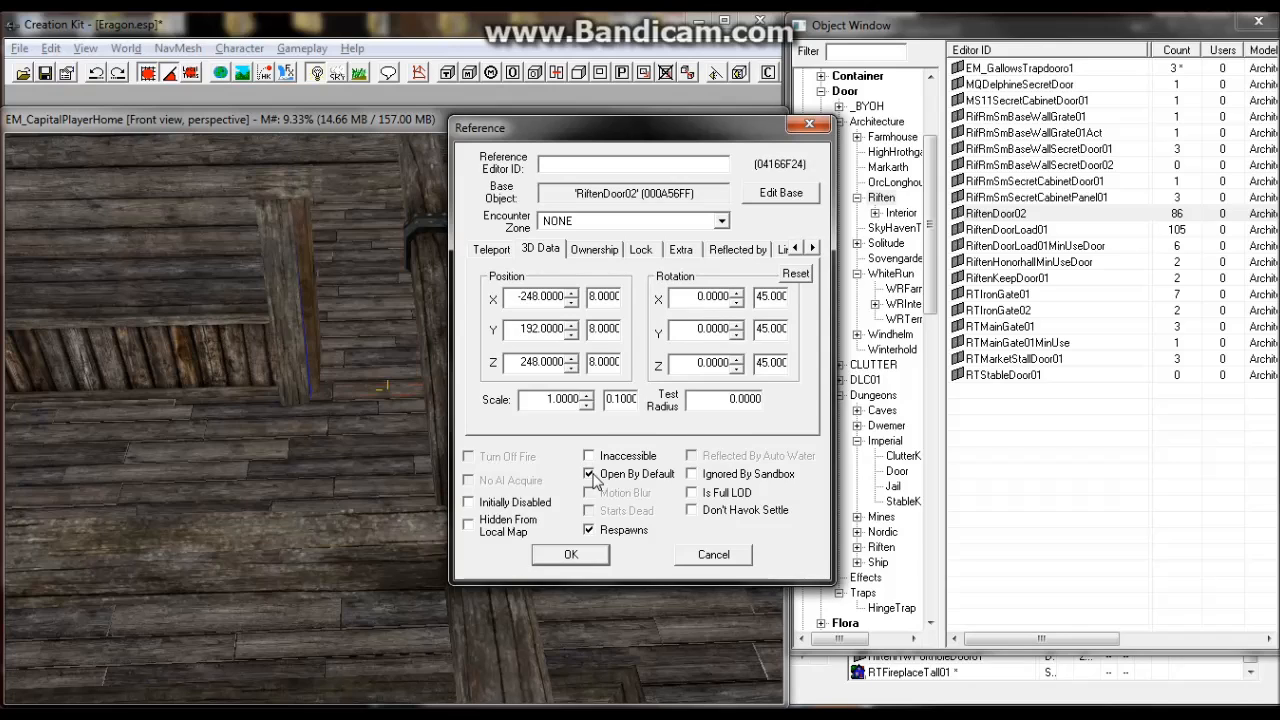
pyautogui.click(737, 557)
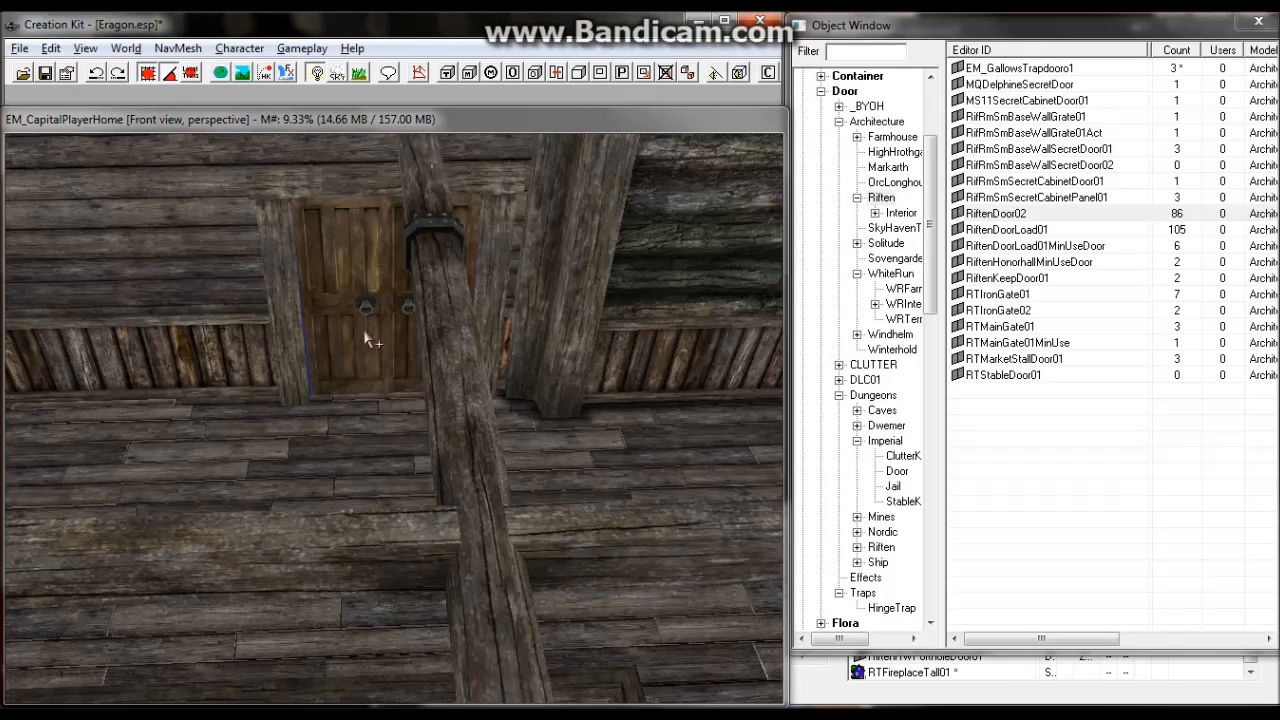
pyautogui.keyDown('shift'); pyautogui.moveTo(364, 329); pyautogui.dragTo(577, 455, button='middle'); pyautogui.keyUp('shift')
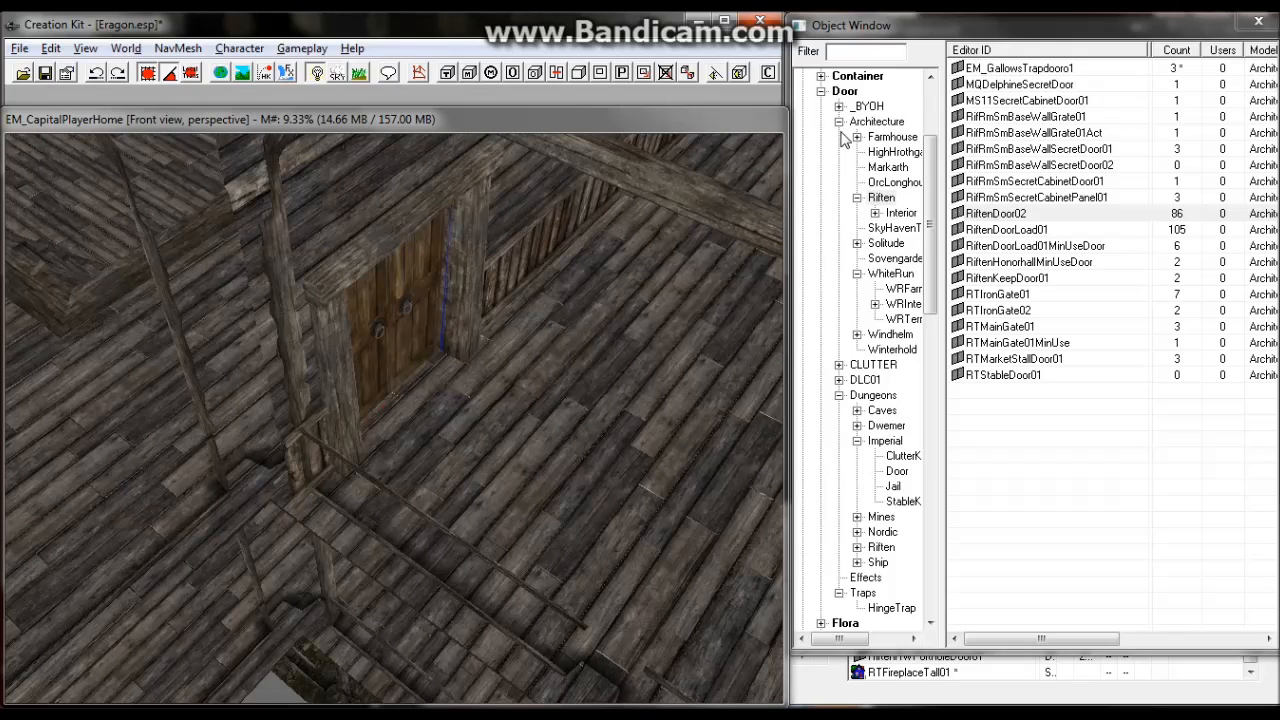
# Browse the DLC01 Dungeons doors and preview the CasExFreeLgDoor01 model.
pyautogui.click(839, 380)
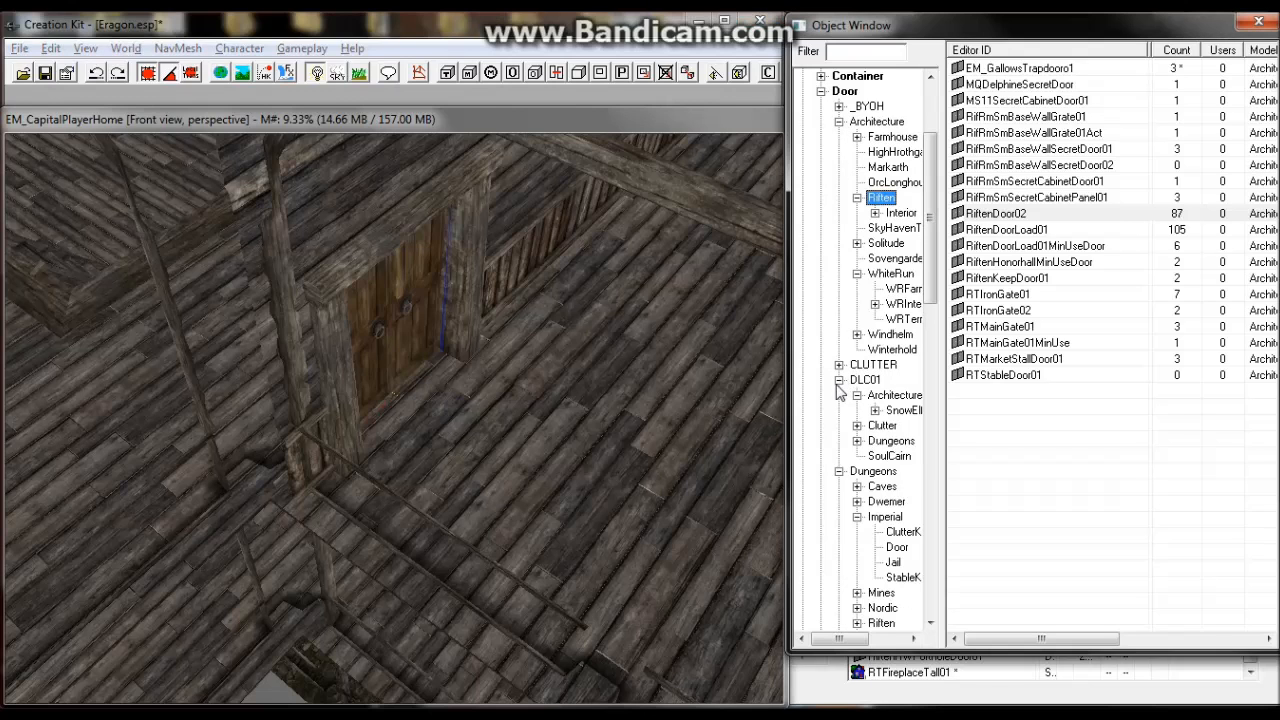
pyautogui.click(880, 442)
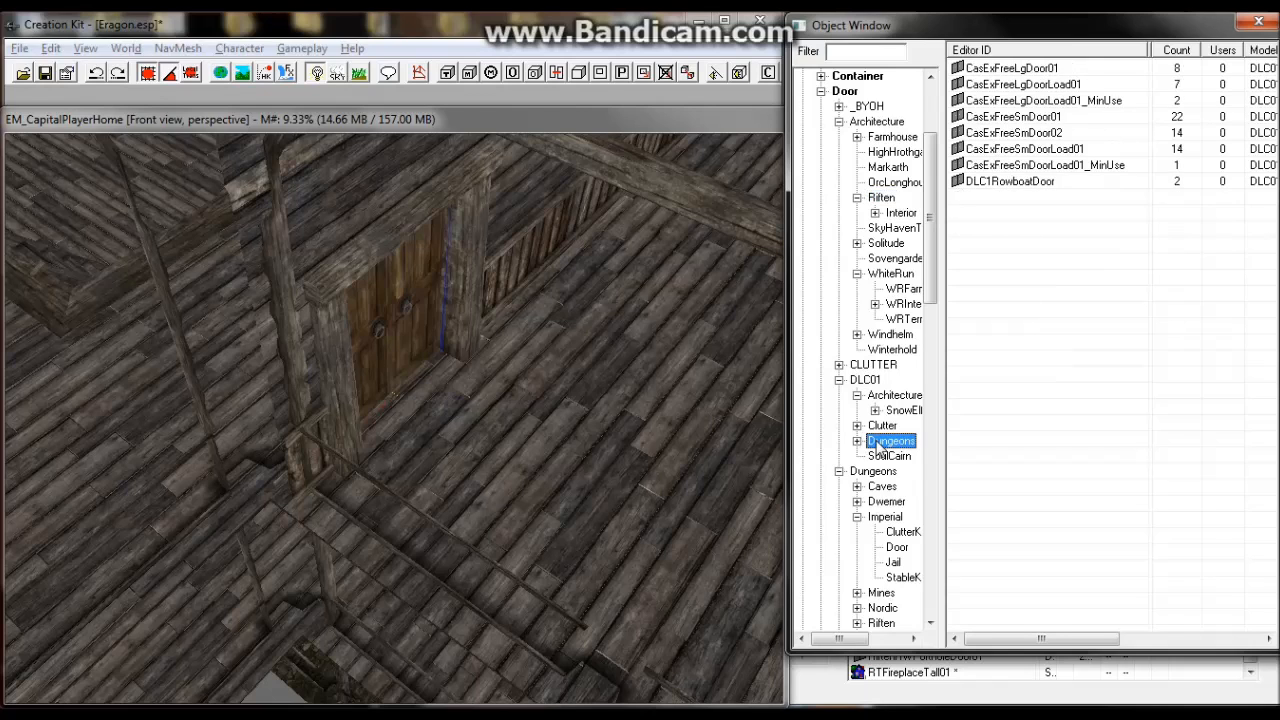
pyautogui.rightClick(1050, 70)
pyautogui.click(1100, 164)
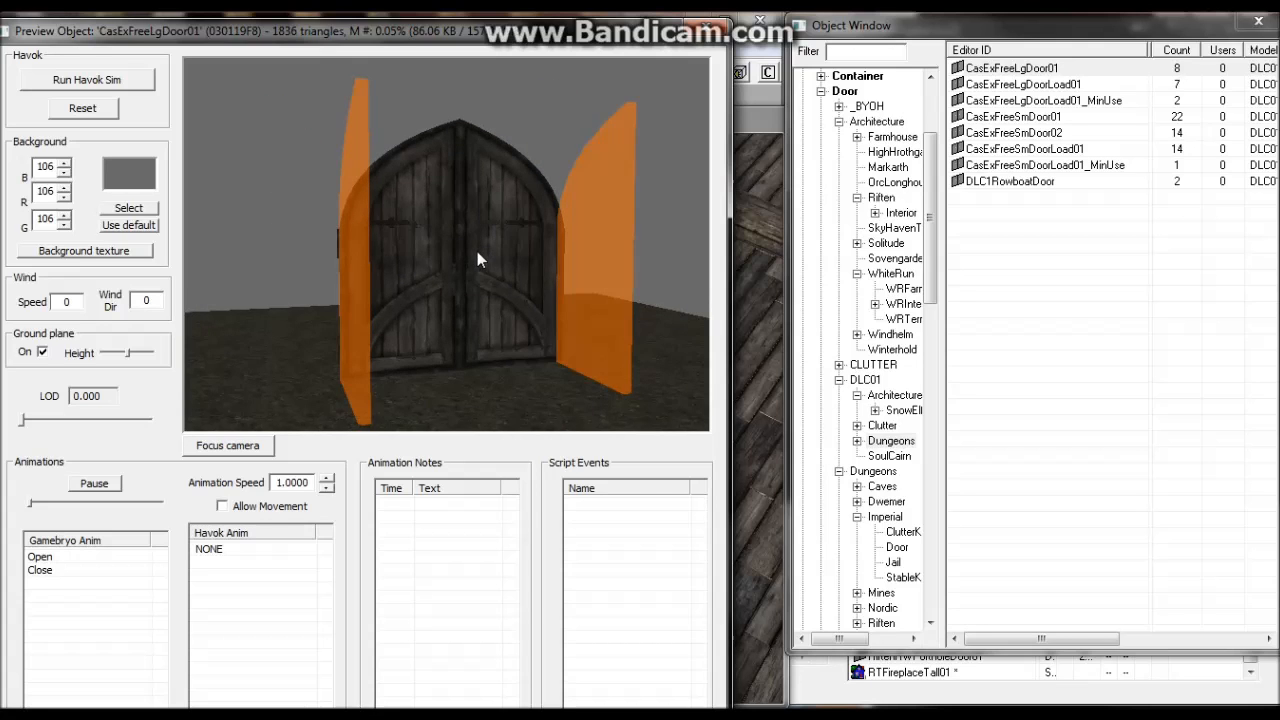
pyautogui.moveTo(520, 257); pyautogui.dragTo(519, 198)
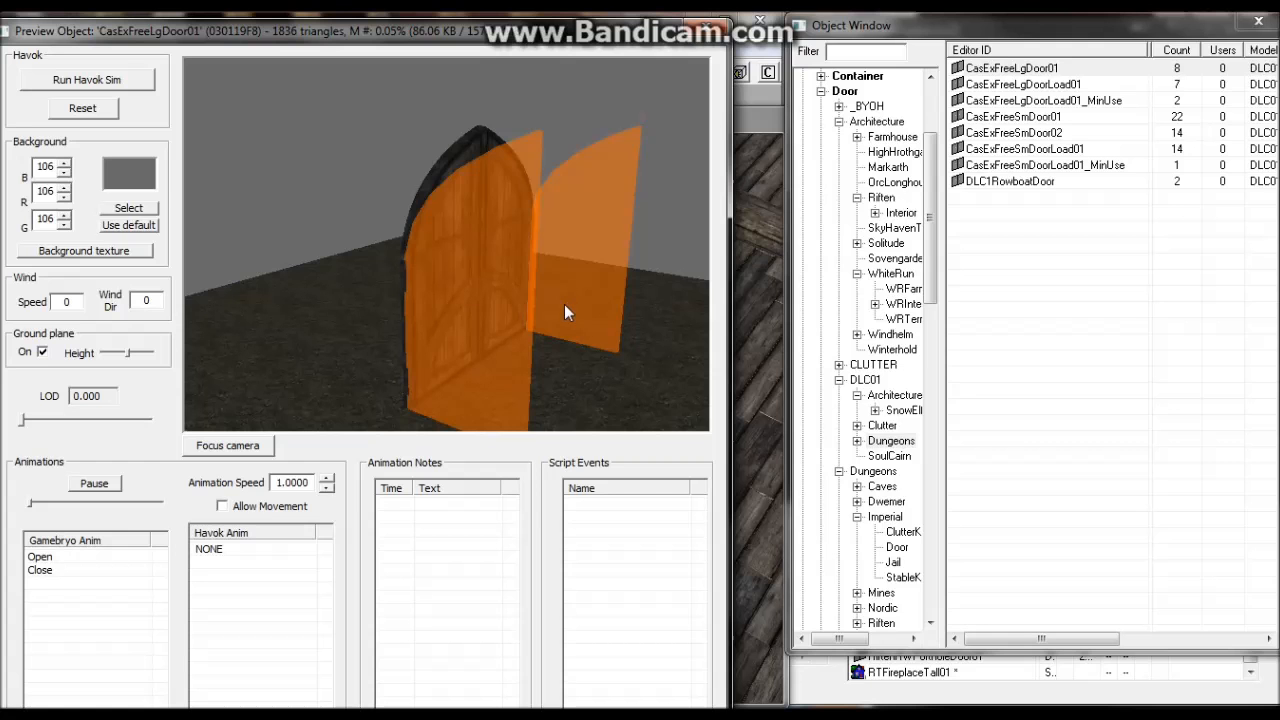
pyautogui.click(706, 27)
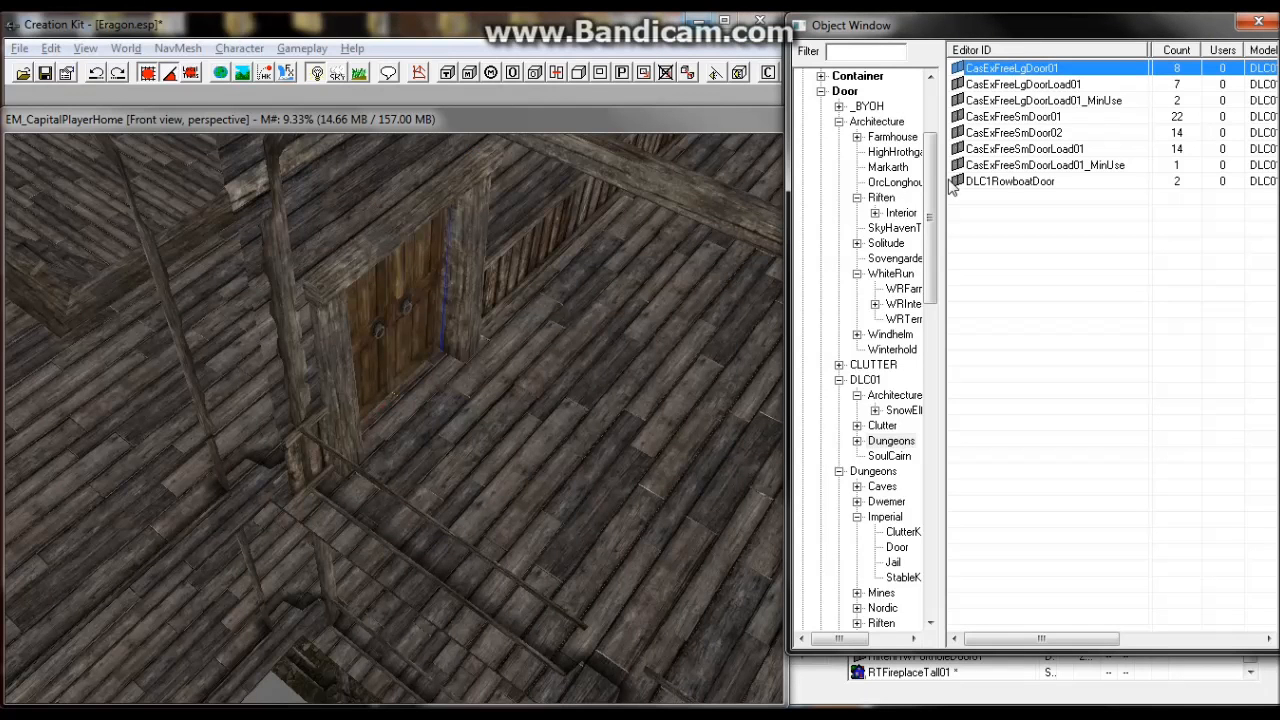
# Examine the home's floor layout around the doorway, the main hall and the fireplace from above and from the side.
pyautogui.click(695, 118)
pyautogui.scroll(-6, 631, 352)
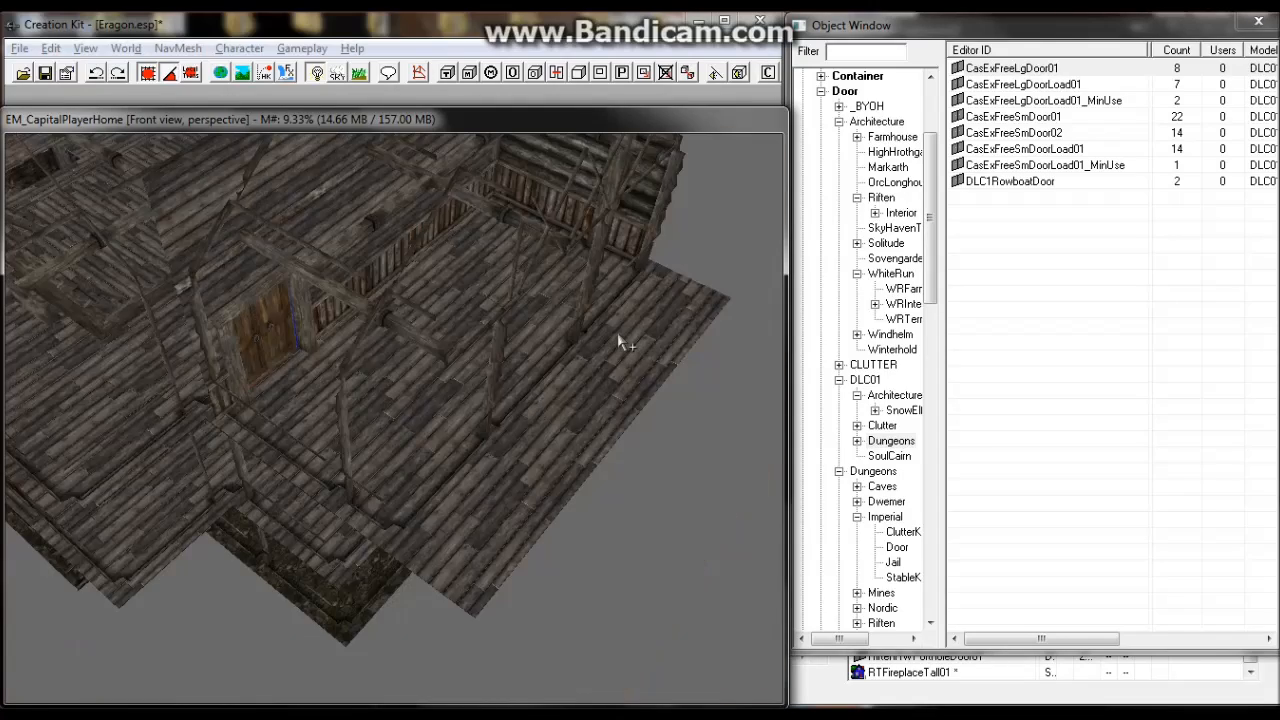
pyautogui.scroll(-1, 618, 335)
pyautogui.keyDown('shift'); pyautogui.moveTo(611, 354); pyautogui.dragTo(538, 334, button='middle'); pyautogui.keyUp('shift')
pyautogui.click(449, 350)
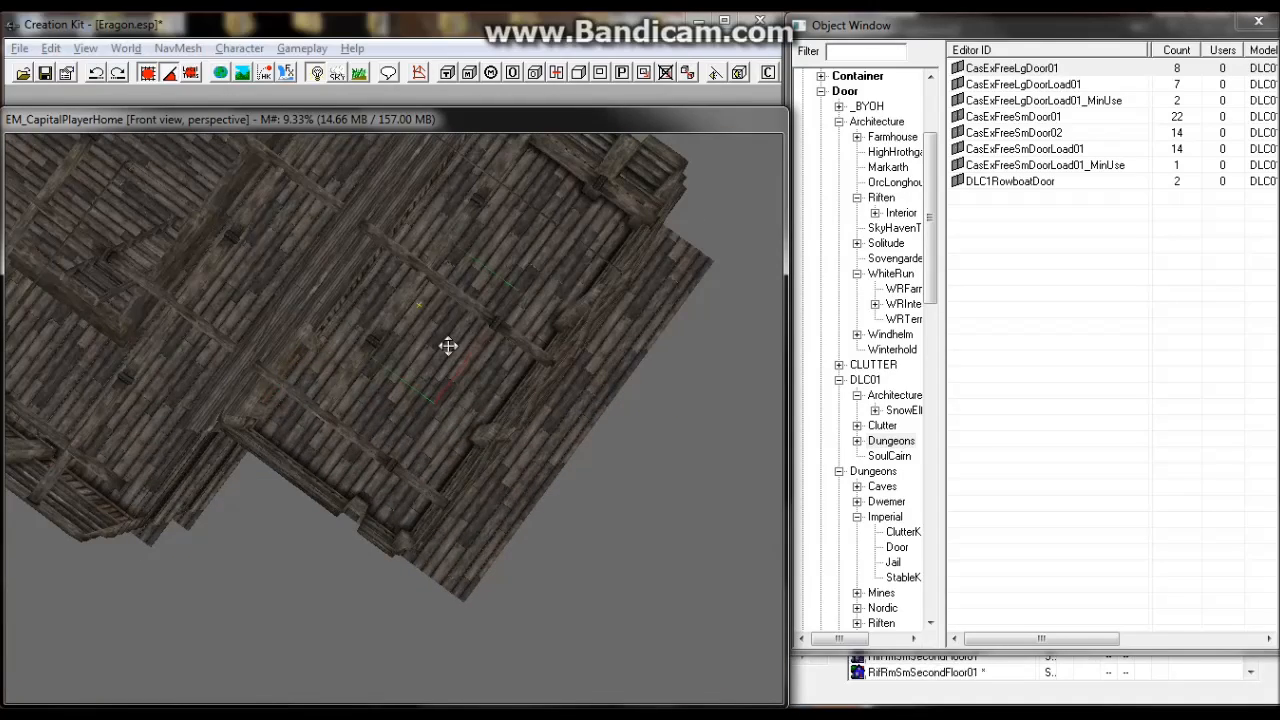
pyautogui.keyDown('shift'); pyautogui.moveTo(449, 346); pyautogui.dragTo(549, 343, button='middle'); pyautogui.keyUp('shift')
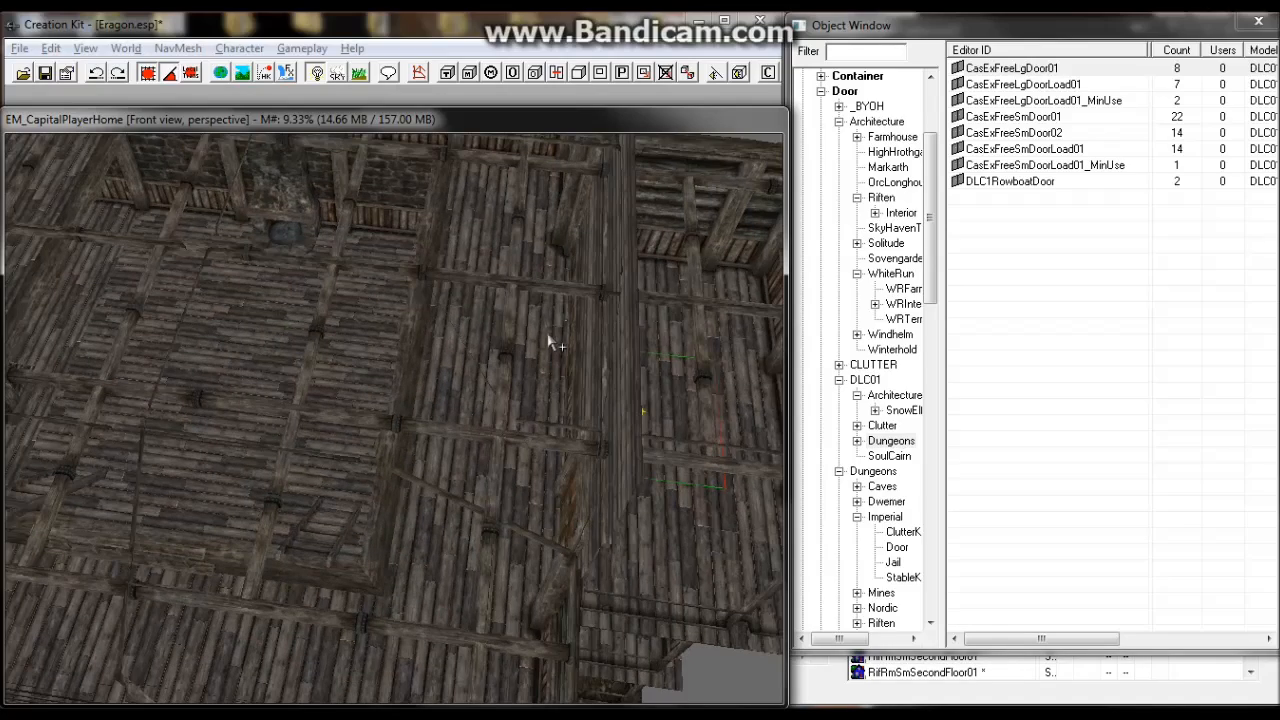
pyautogui.scroll(-2, 465, 339)
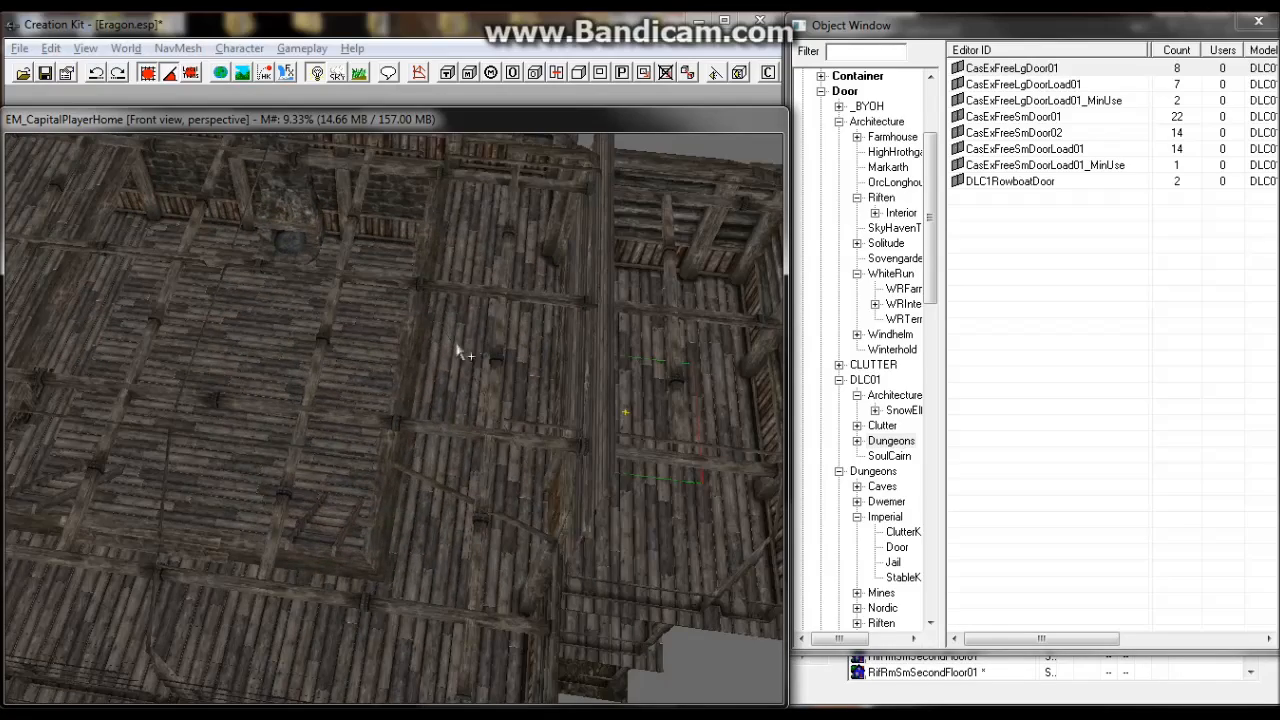
pyautogui.keyDown('shift'); pyautogui.moveTo(456, 348); pyautogui.dragTo(479, 433, button='middle'); pyautogui.keyUp('shift')
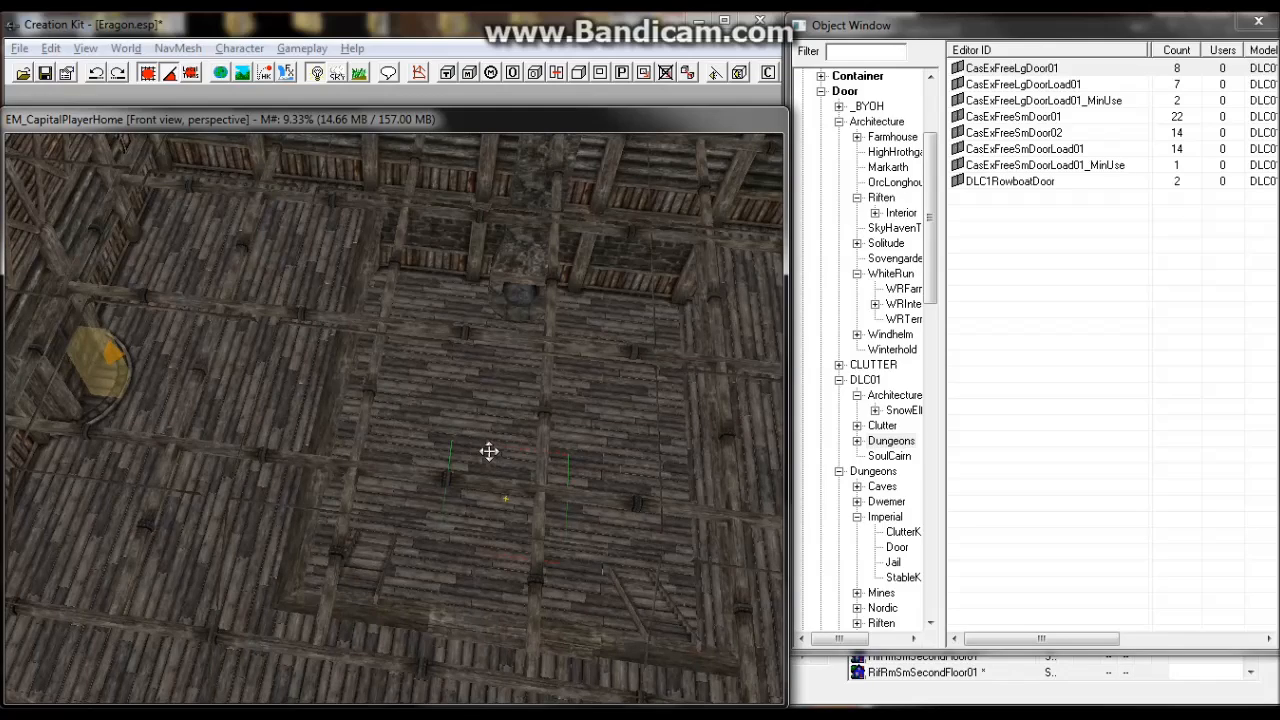
pyautogui.keyDown('shift'); pyautogui.moveTo(489, 440); pyautogui.dragTo(556, 346, button='middle'); pyautogui.keyUp('shift')
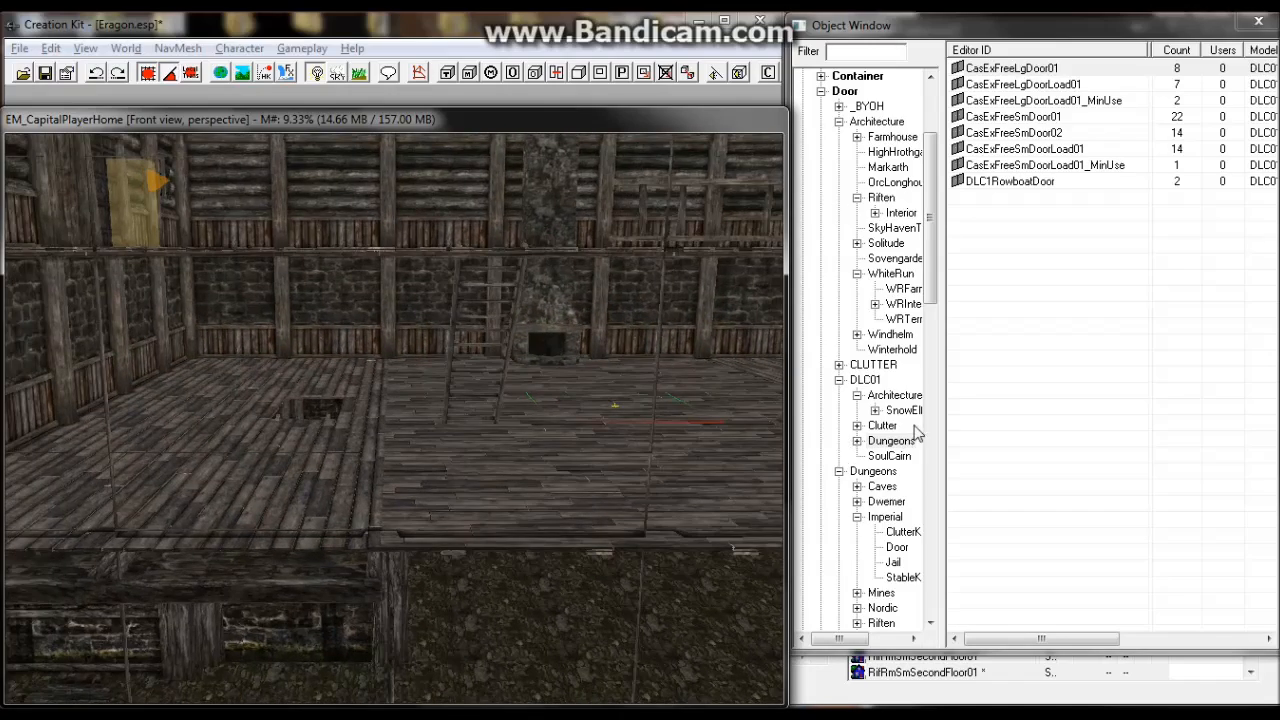
# Switch from the door categories to Riften's SmallRoomFirst interior statics and preview the RifRmSmFirstWall01 model.
pyautogui.click(840, 121)
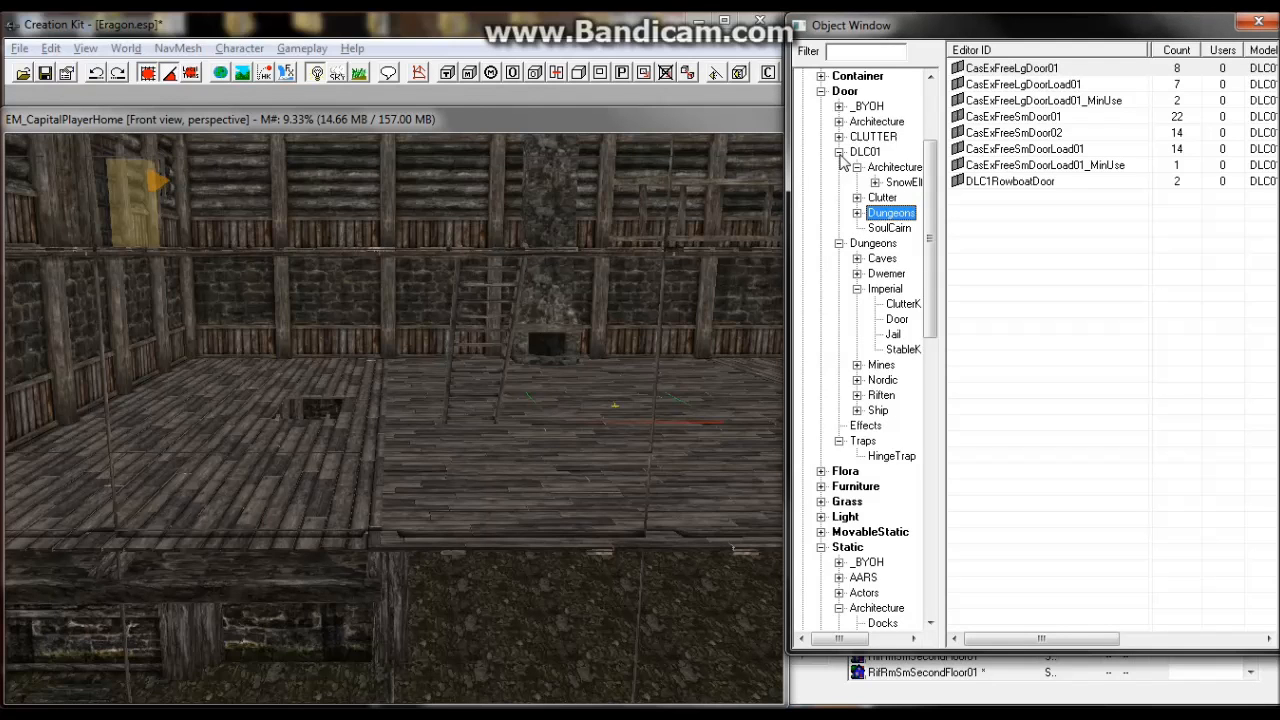
pyautogui.click(839, 152)
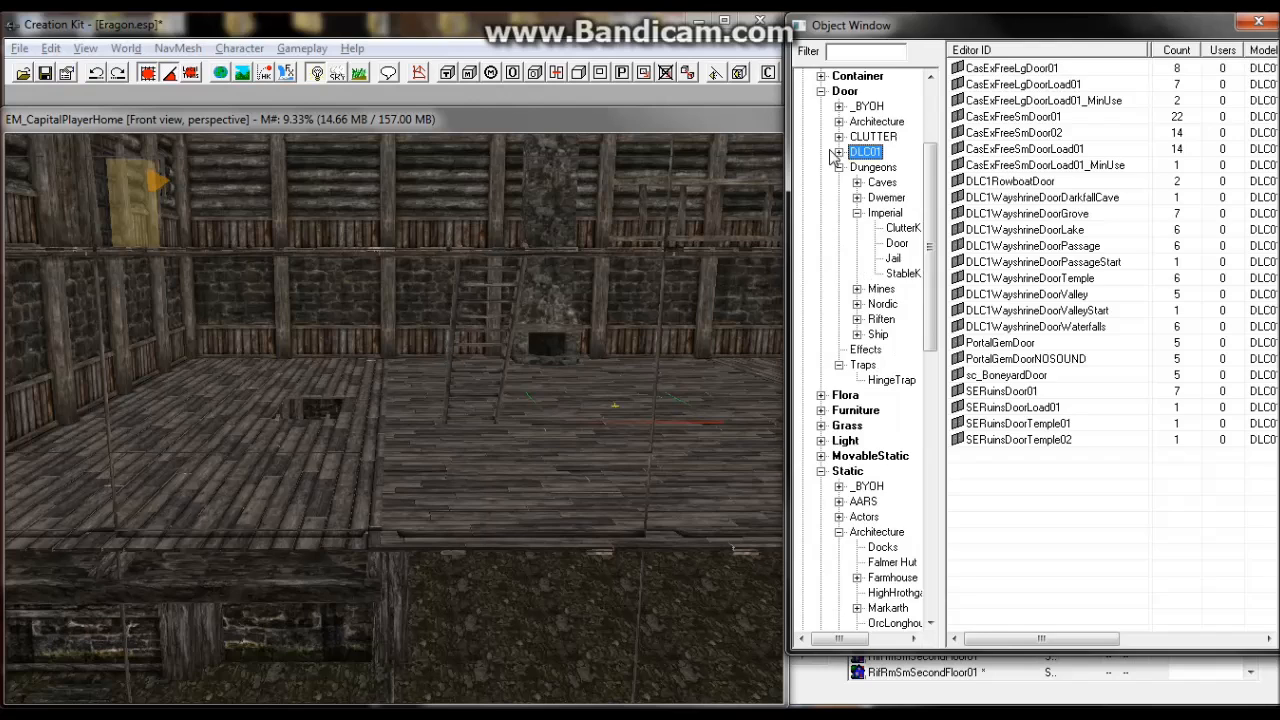
pyautogui.click(820, 91)
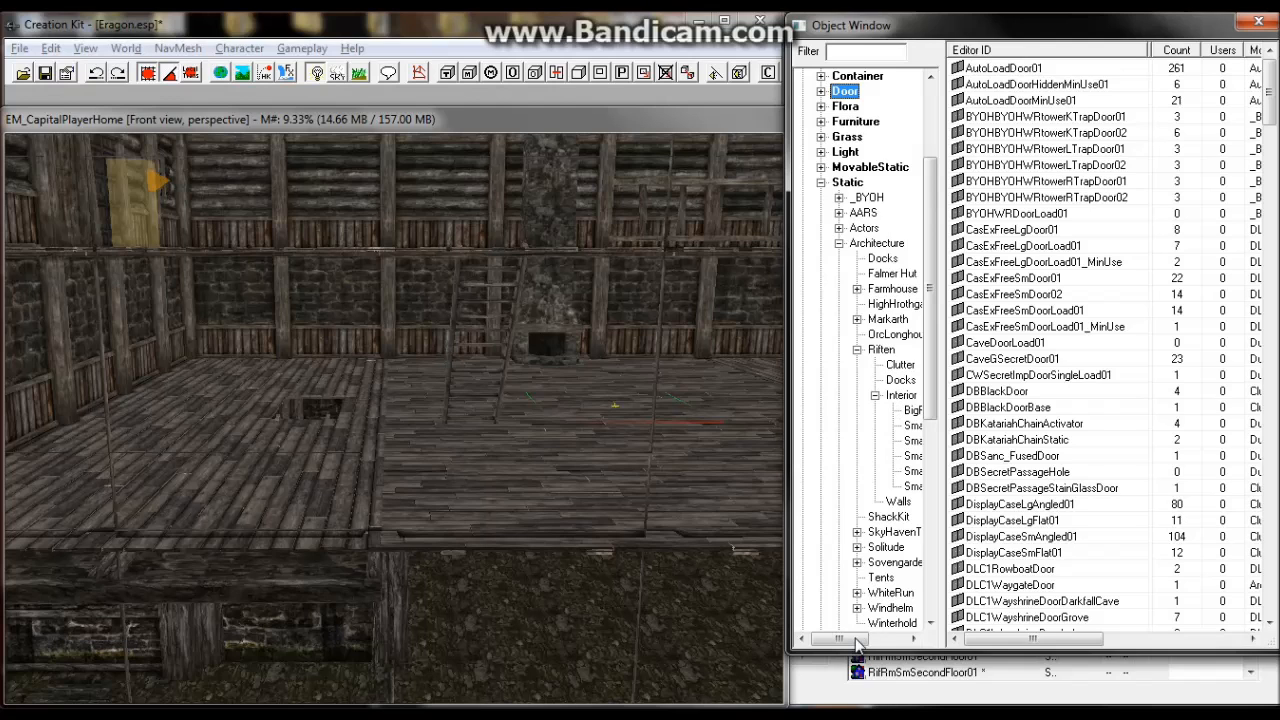
pyautogui.moveTo(860, 641); pyautogui.dragTo(898, 645)
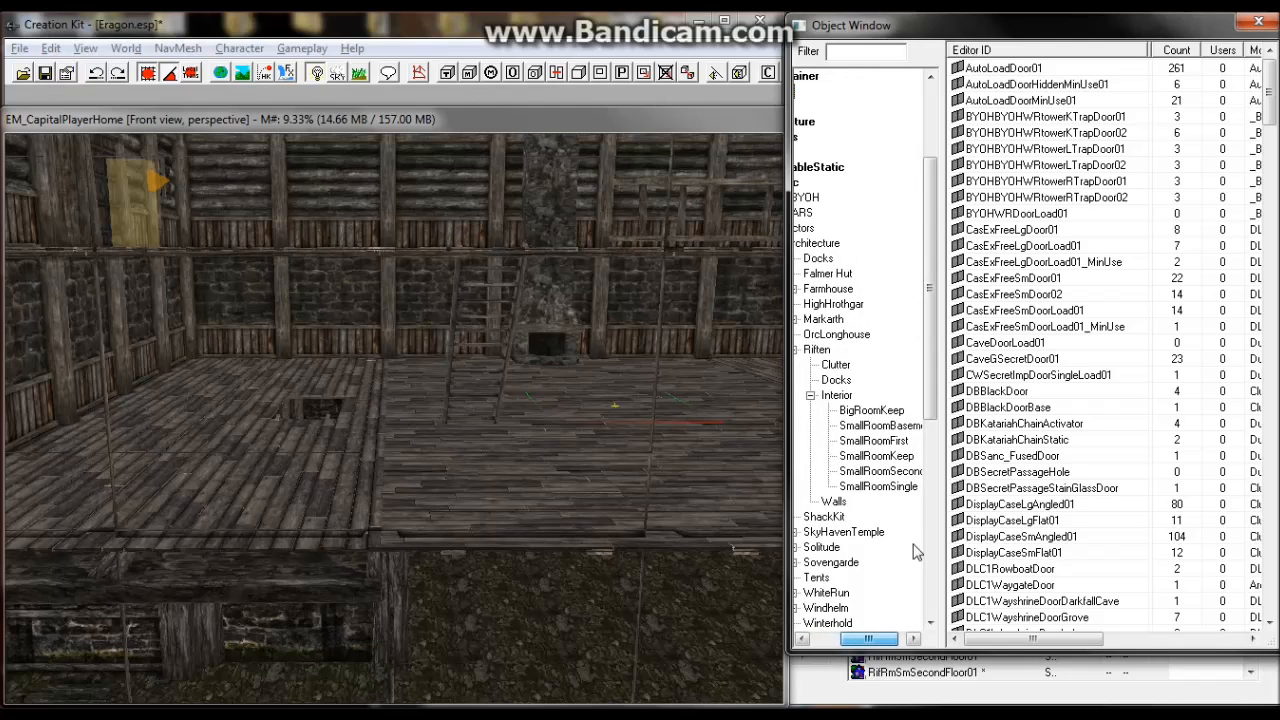
pyautogui.click(885, 441)
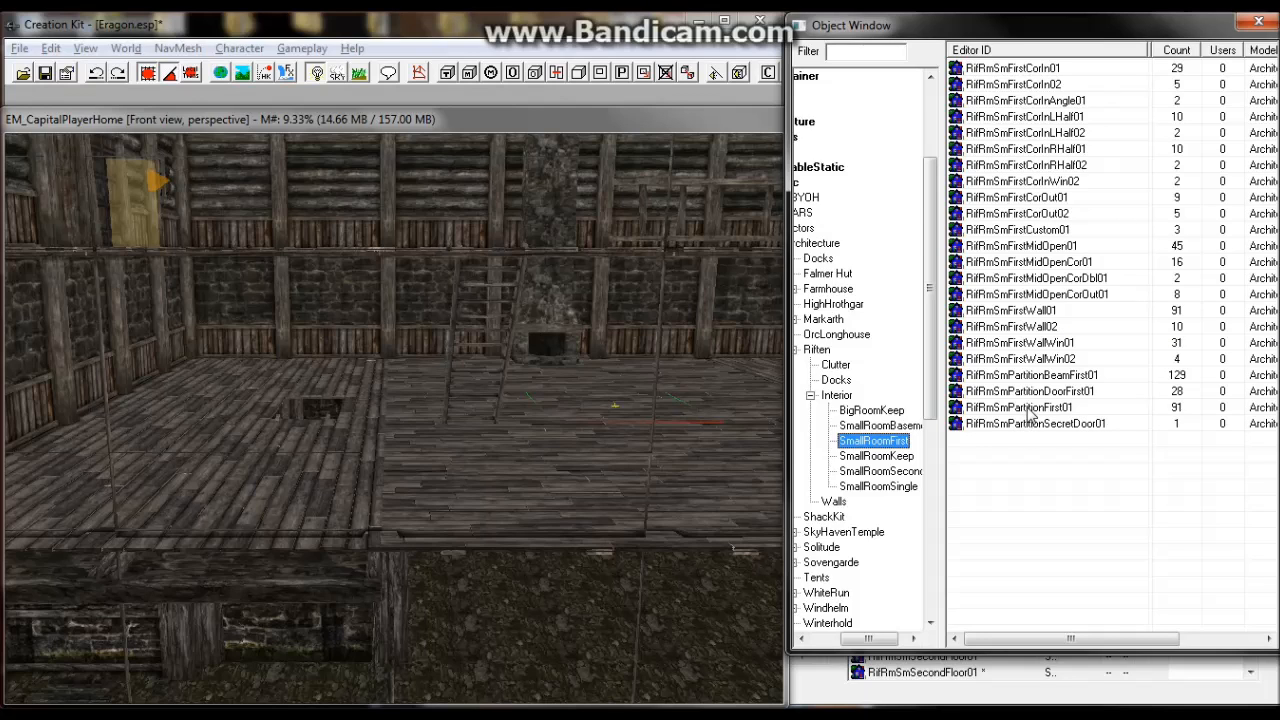
pyautogui.rightClick(1038, 317)
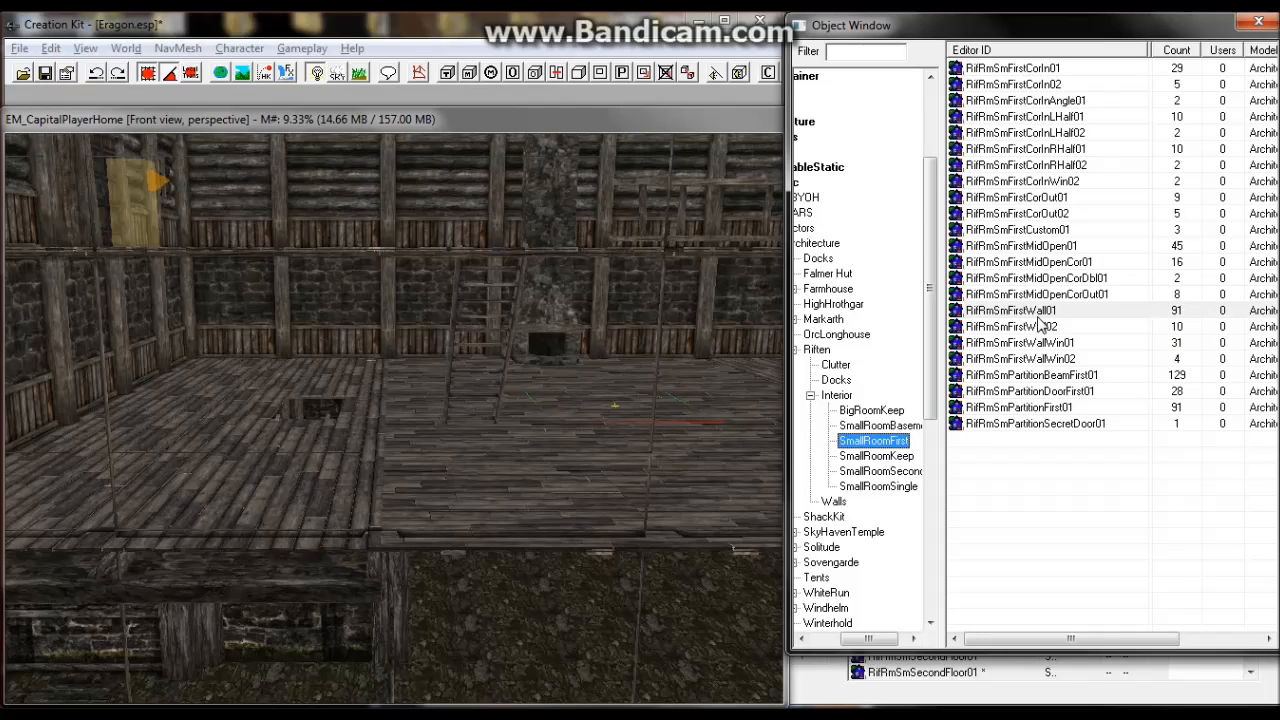
pyautogui.click(1087, 413)
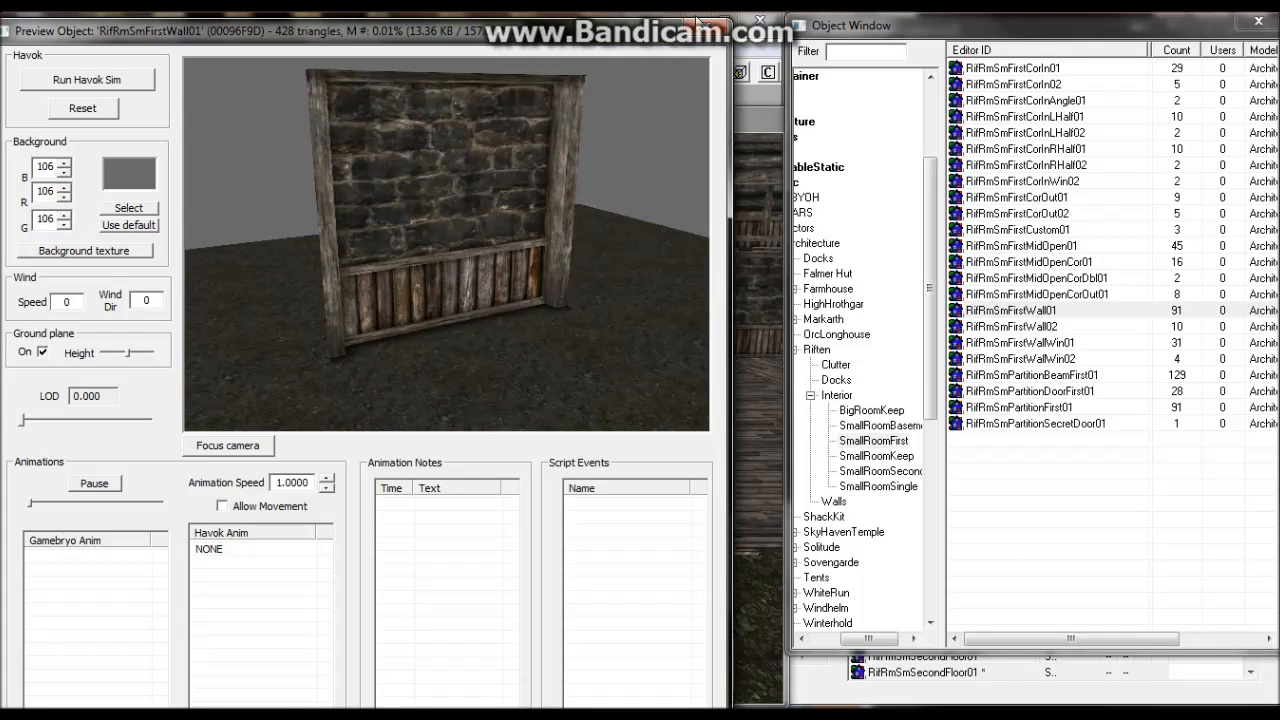
pyautogui.click(698, 24)
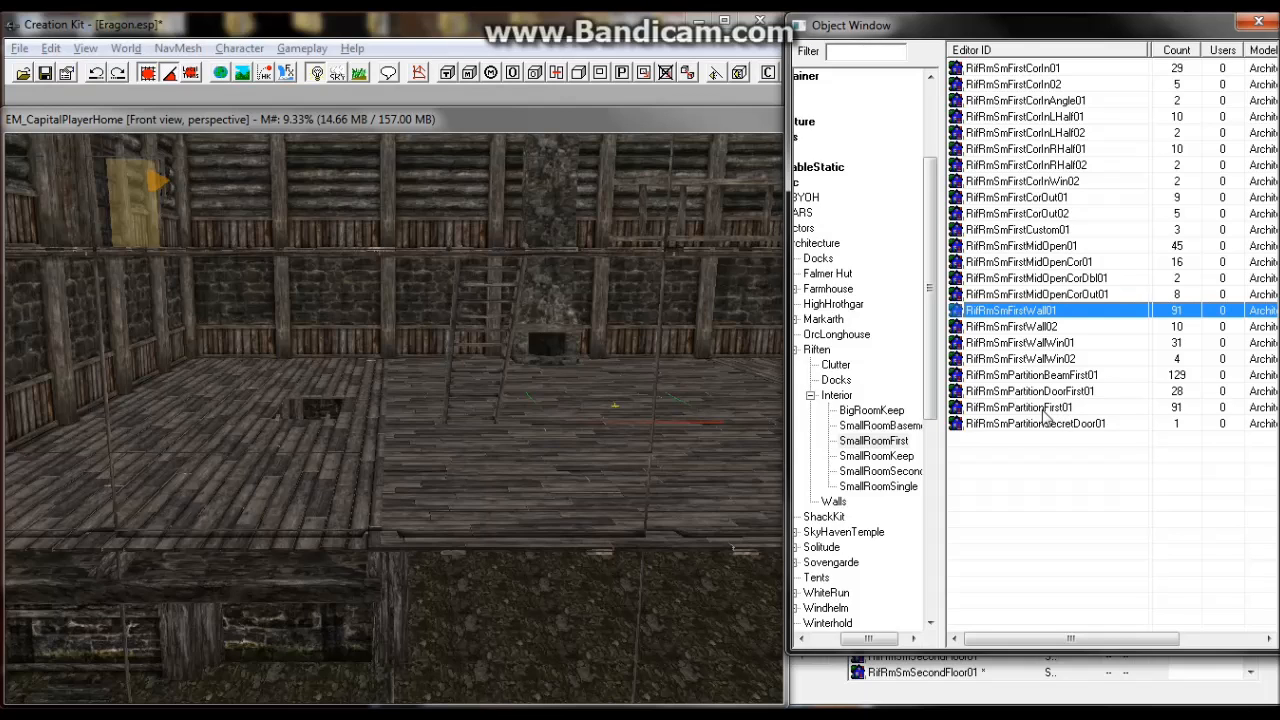
# Preview the RifRmSmPartitionFirst01 model and rotate it to inspect its sides.
pyautogui.click(1046, 413)
pyautogui.rightClick(1046, 413)
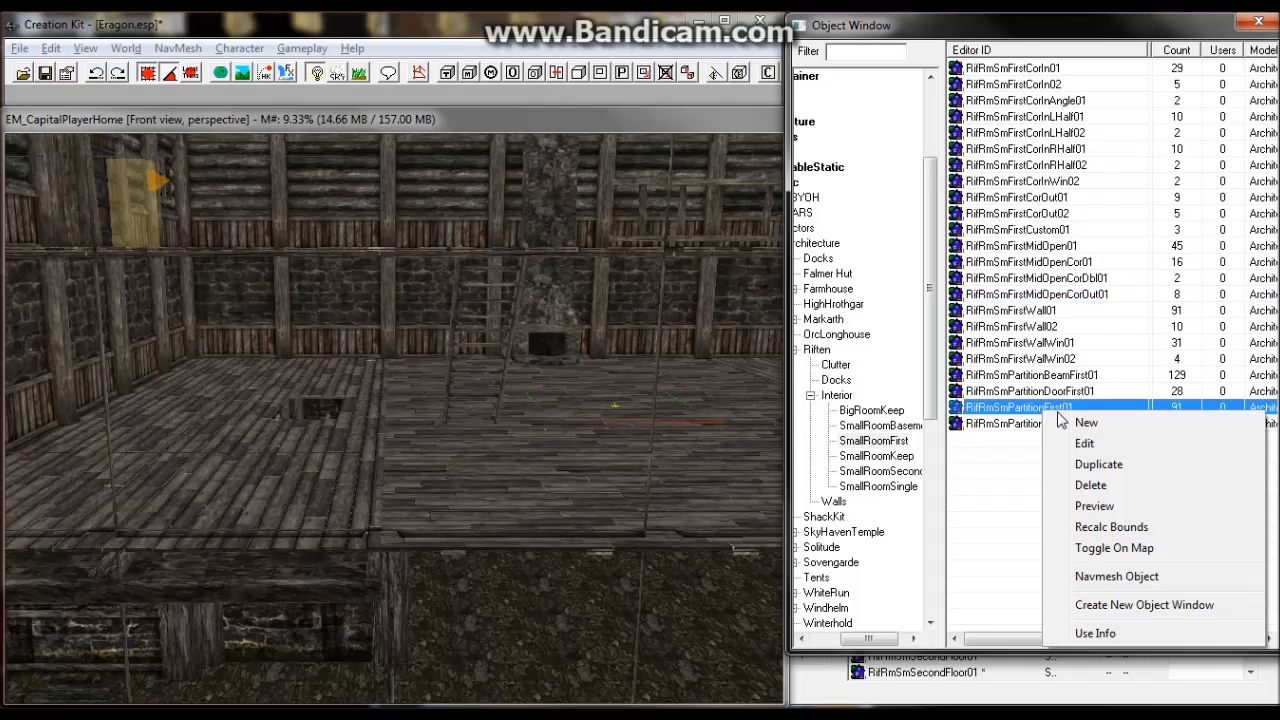
pyautogui.click(1106, 510)
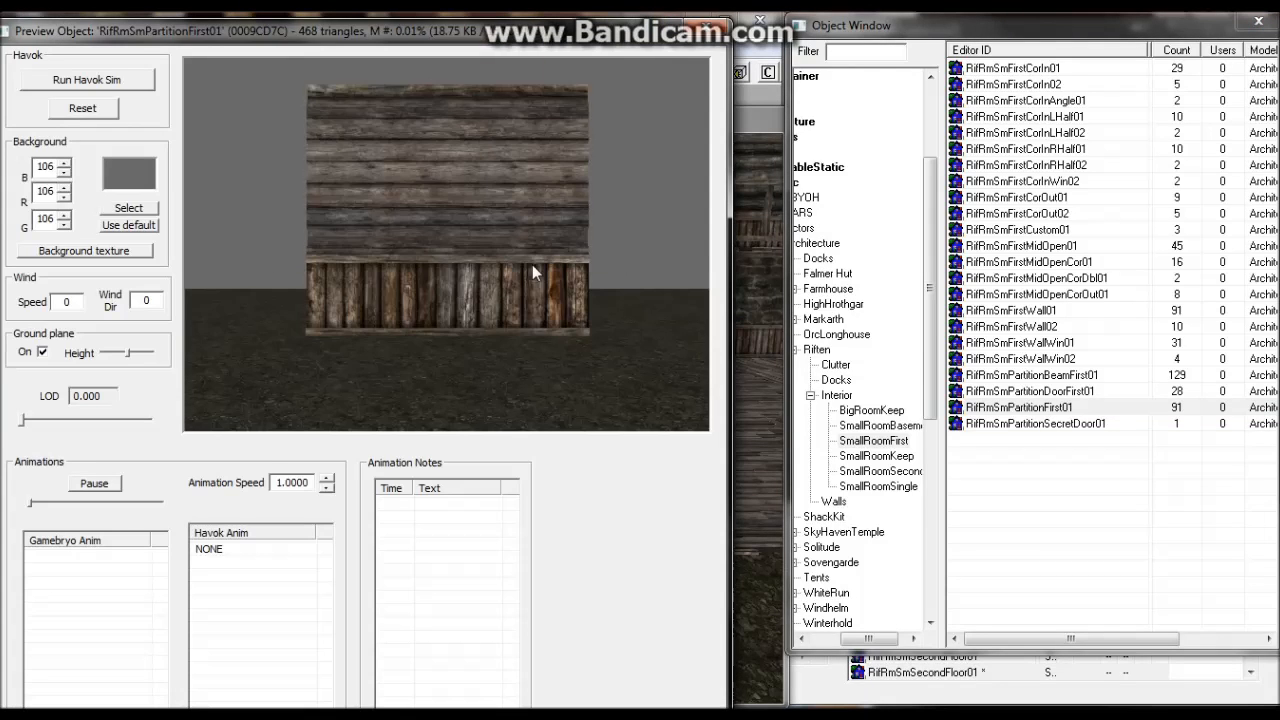
pyautogui.moveTo(532, 264); pyautogui.dragTo(330, 271)
pyautogui.click(710, 28)
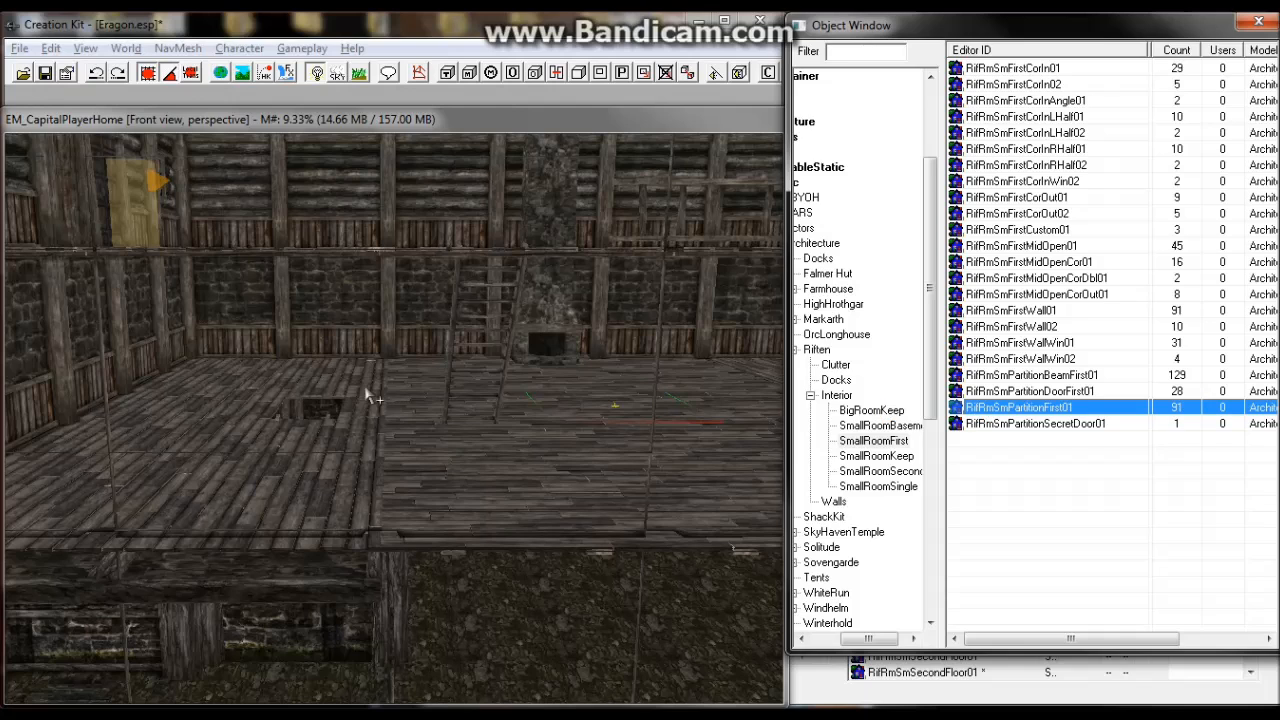
# Place RifRmSmPartitionFirst01 on the lower floor beside the wall post and shift it along the X axis toward the post.
pyautogui.moveTo(366, 388); pyautogui.dragTo(383, 368)
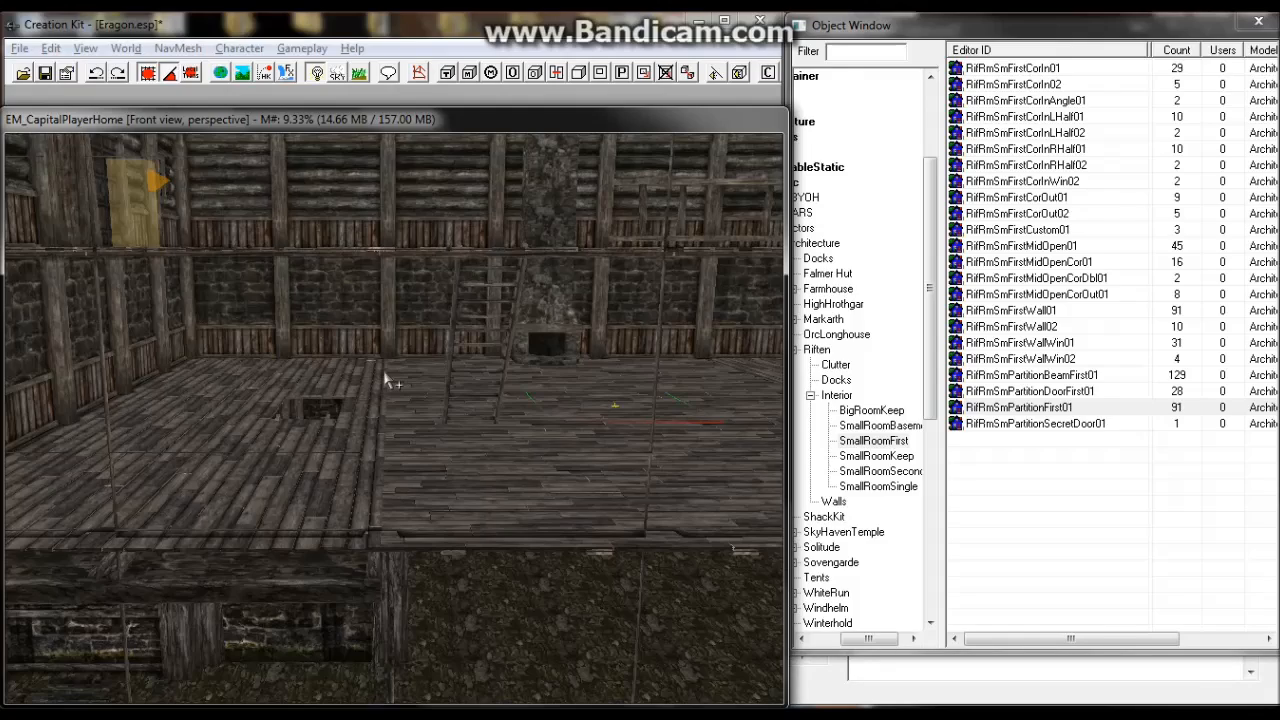
pyautogui.click(385, 372)
pyautogui.scroll(2, 385, 372)
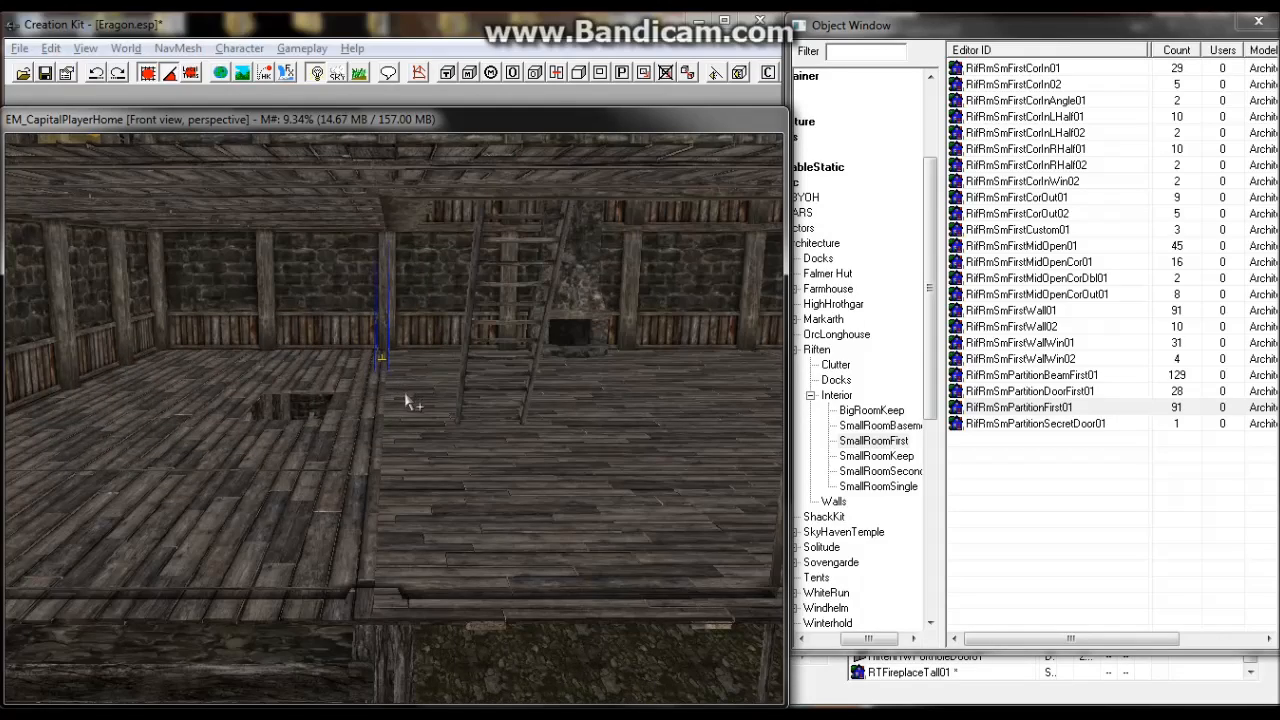
pyautogui.keyDown('shift'); pyautogui.moveTo(404, 392); pyautogui.dragTo(320, 414, button='middle'); pyautogui.keyUp('shift')
pyautogui.scroll(5, 241, 408)
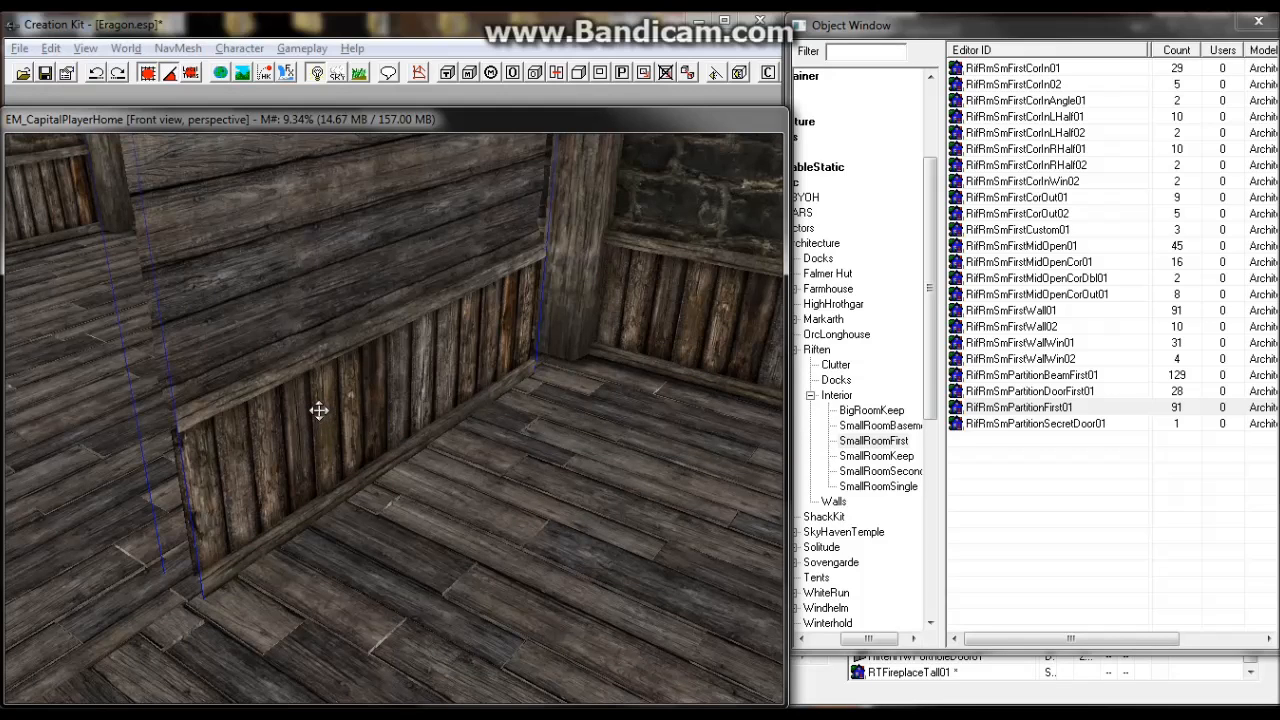
pyautogui.press('x')
pyautogui.moveTo(362, 366); pyautogui.dragTo(412, 366, button='right')
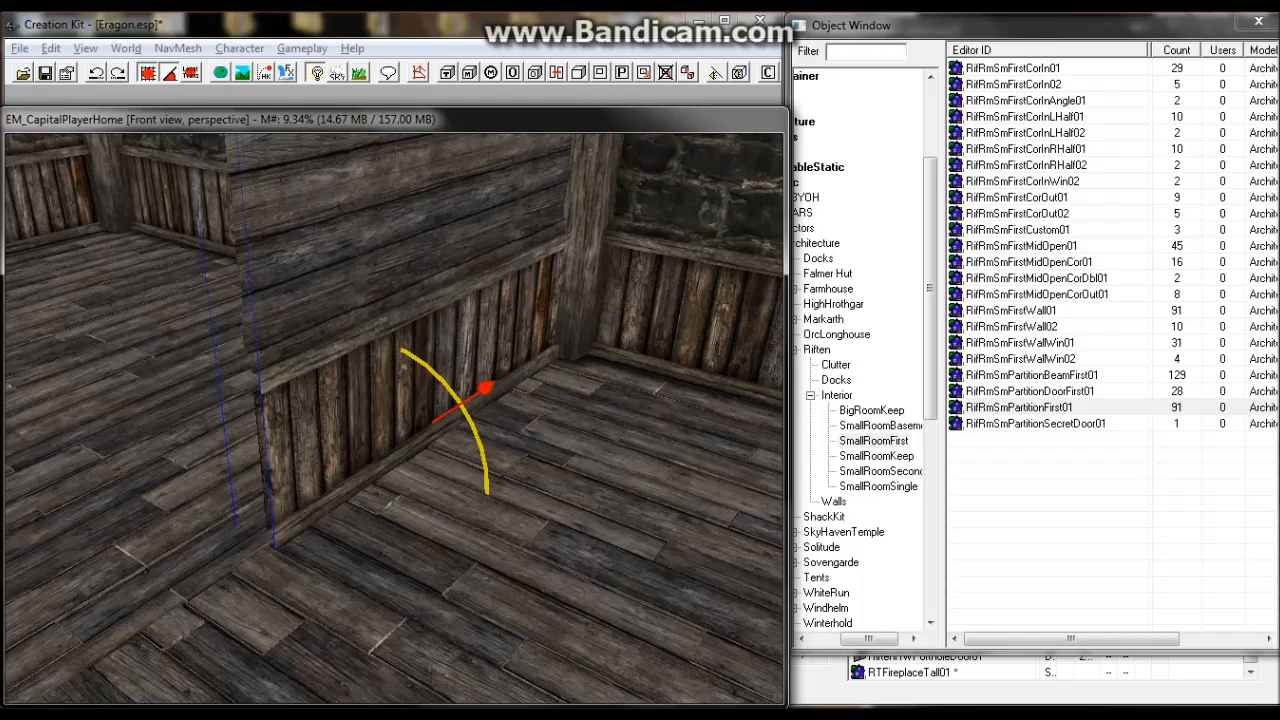
# Check the partition's alignment from the side and fine-tune its position along the X axis against the corner post.
pyautogui.hotkey('shift', 'f')
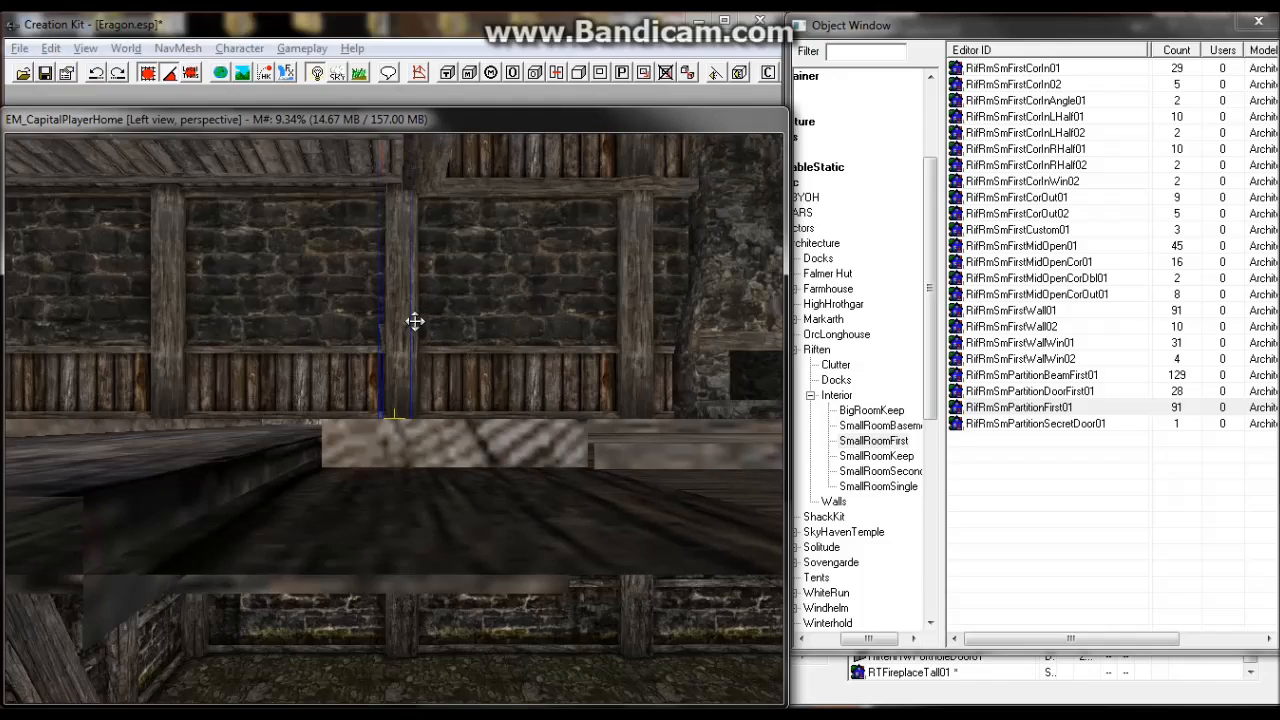
pyautogui.keyDown('shift'); pyautogui.moveTo(409, 340); pyautogui.dragTo(257, 374, button='middle'); pyautogui.keyUp('shift')
pyautogui.scroll(3, 423, 391)
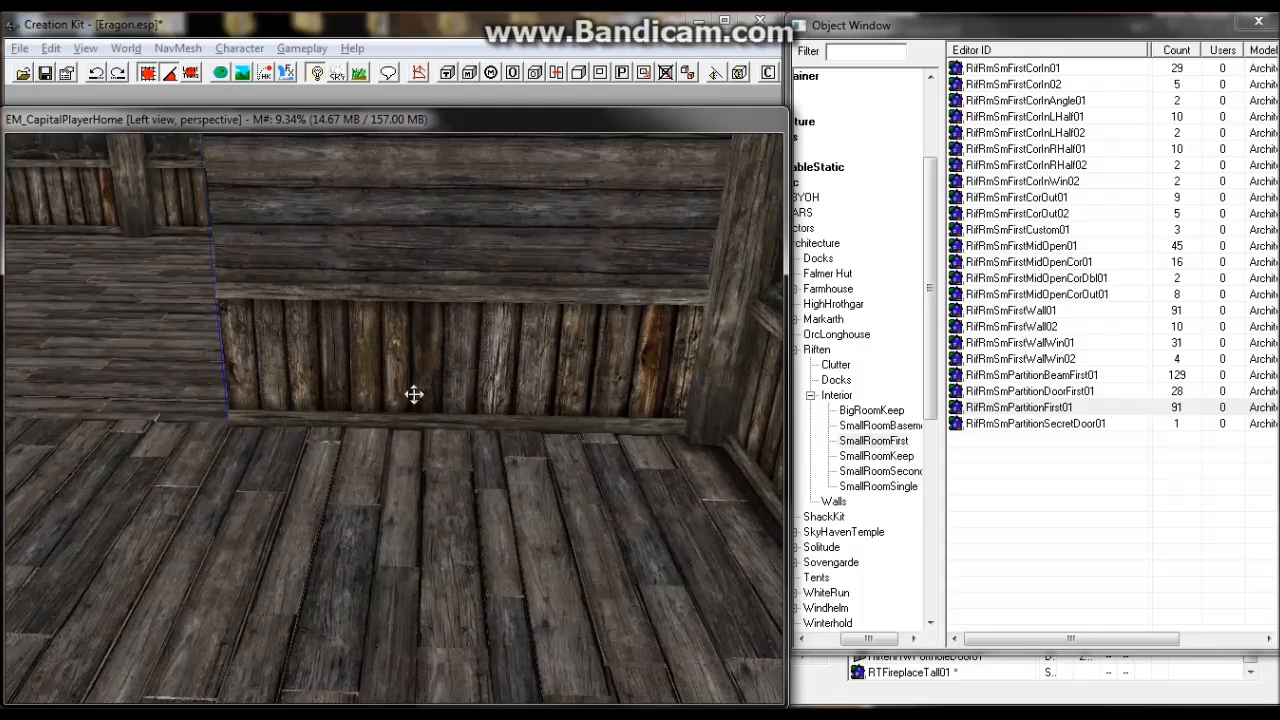
pyautogui.scroll(8, 414, 394)
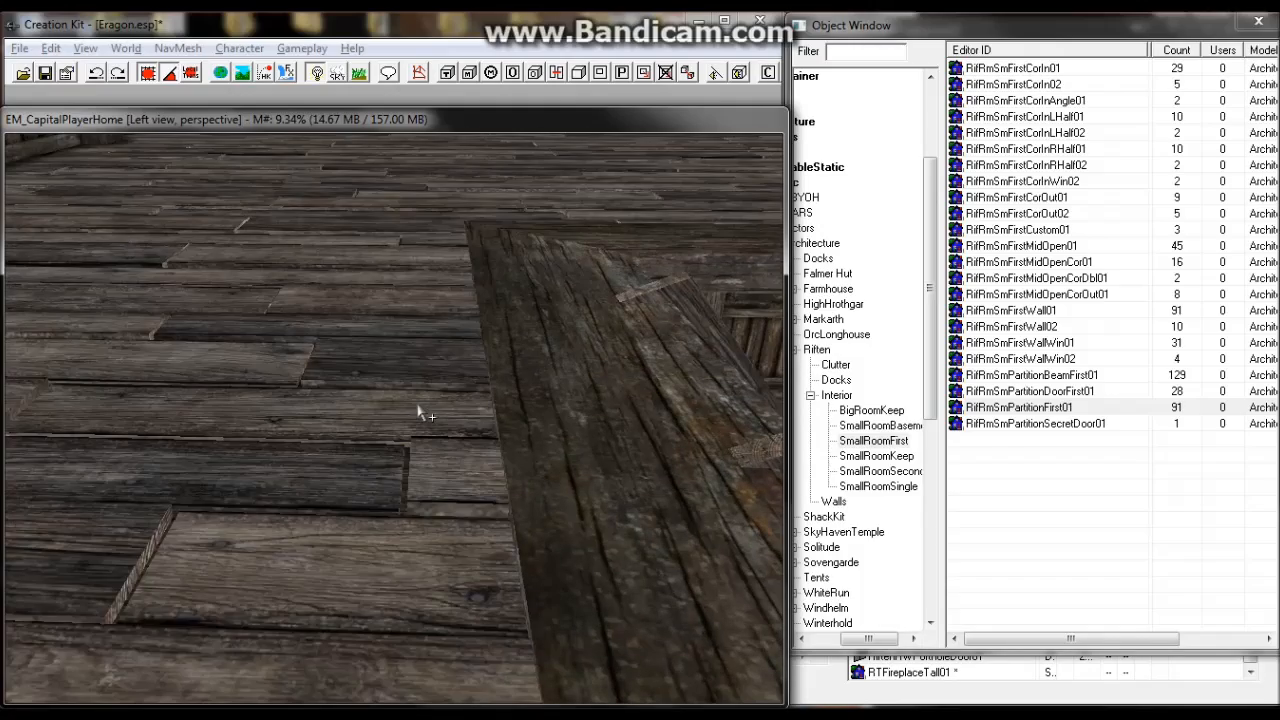
pyautogui.scroll(-5, 349, 410)
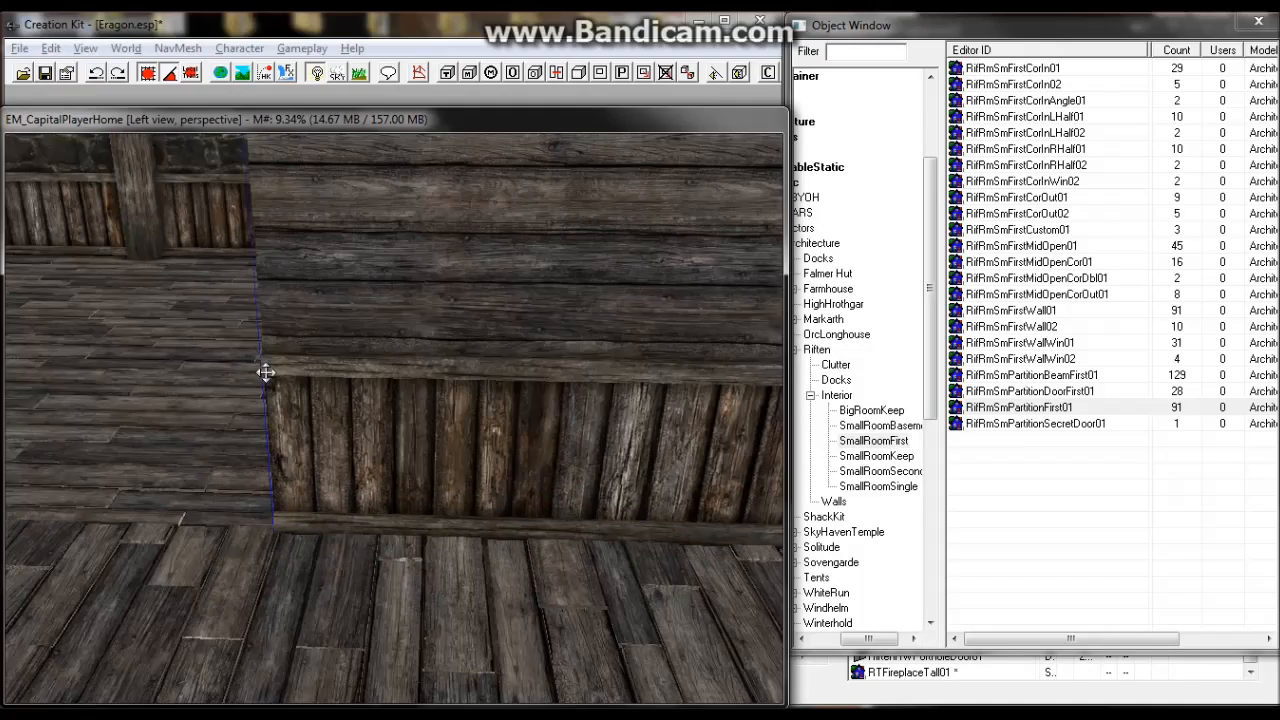
pyautogui.moveTo(257, 373); pyautogui.dragTo(245, 374, button='middle')
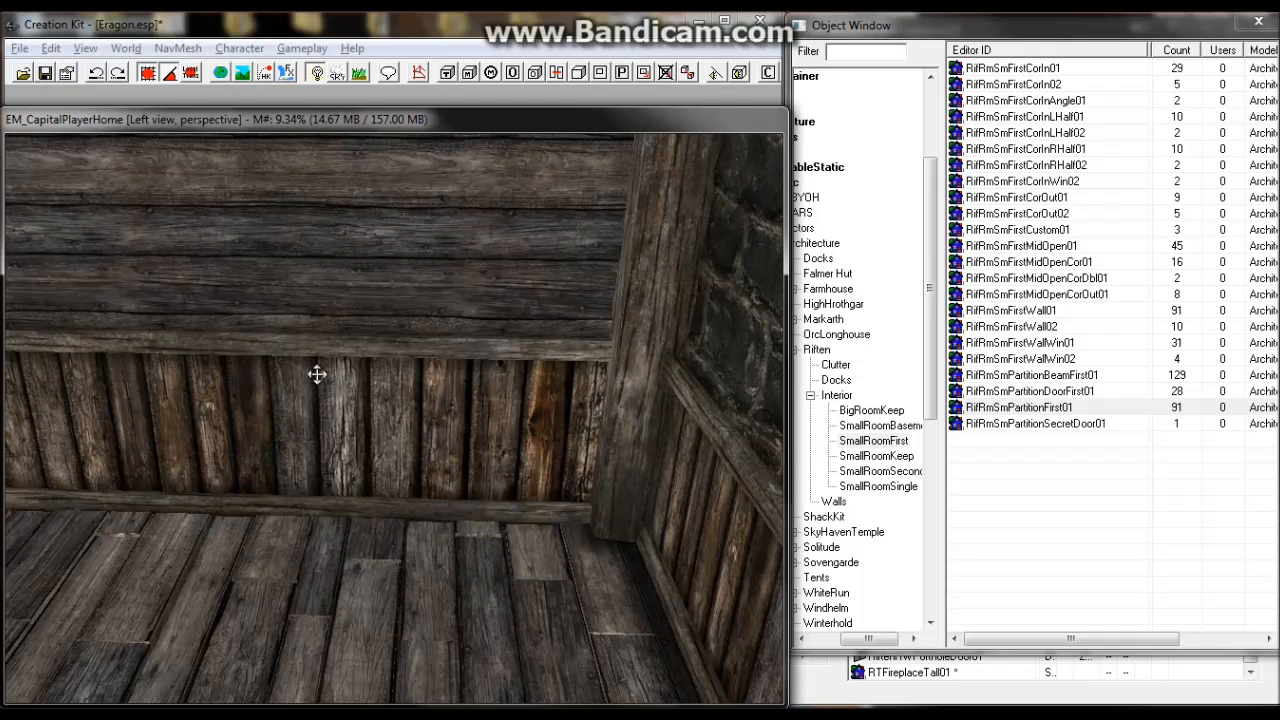
pyautogui.press('x')
pyautogui.moveTo(505, 404); pyautogui.dragTo(484, 404)
pyautogui.scroll(-3, 480, 391)
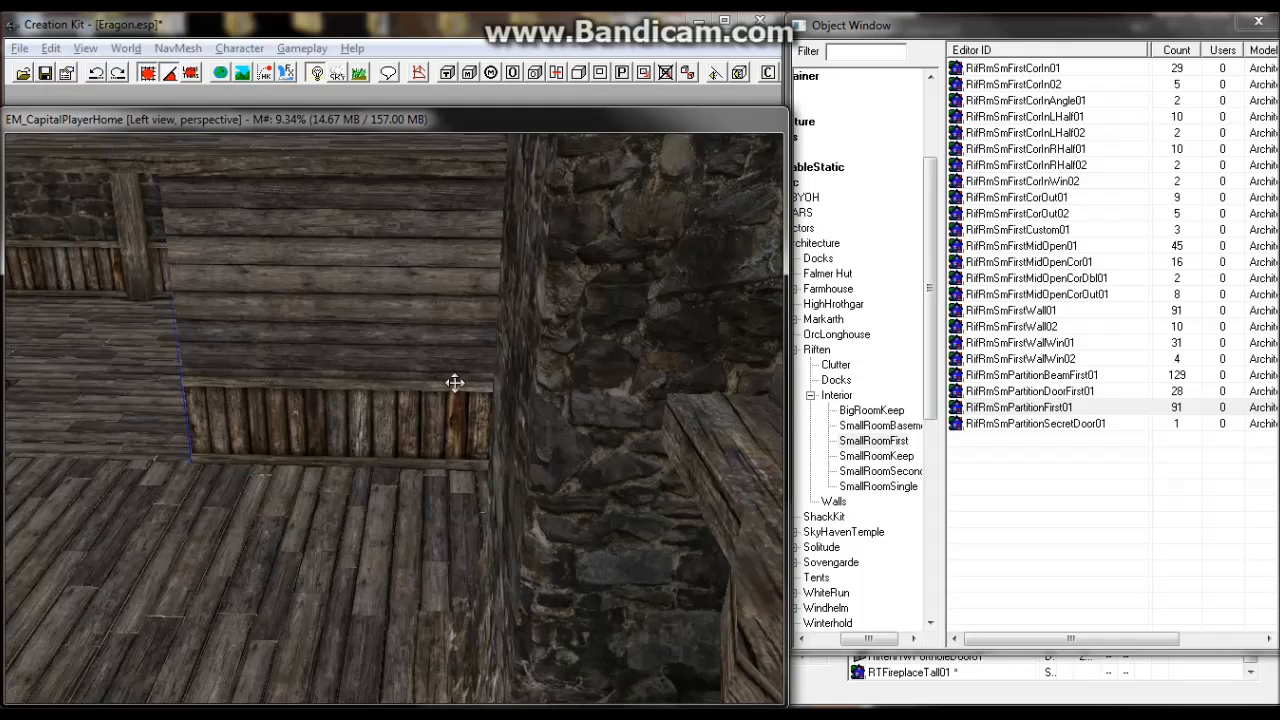
# Duplicate the partition and move the copy along the X axis to continue the wall from the first panel's free end.
pyautogui.moveTo(474, 387); pyautogui.dragTo(503, 383, button='middle')
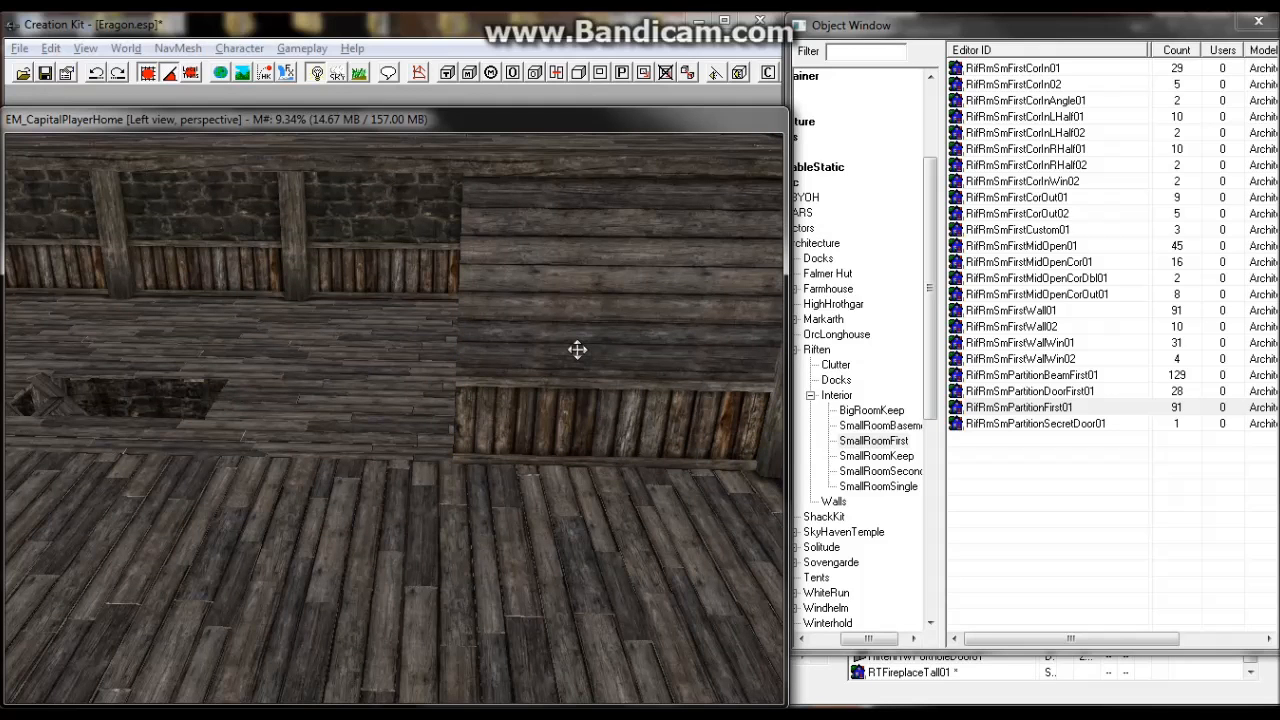
pyautogui.click(577, 349)
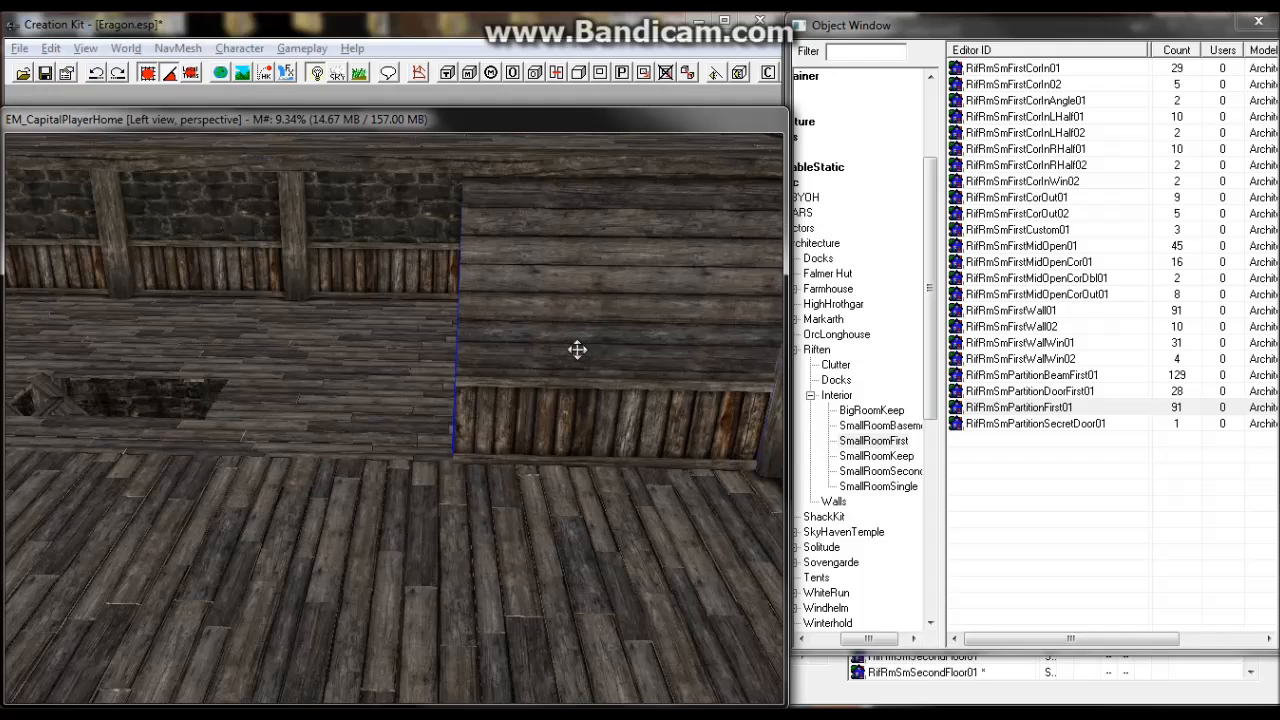
pyautogui.hotkey('ctrl', 'd')
pyautogui.moveTo(549, 345); pyautogui.dragTo(249, 348)
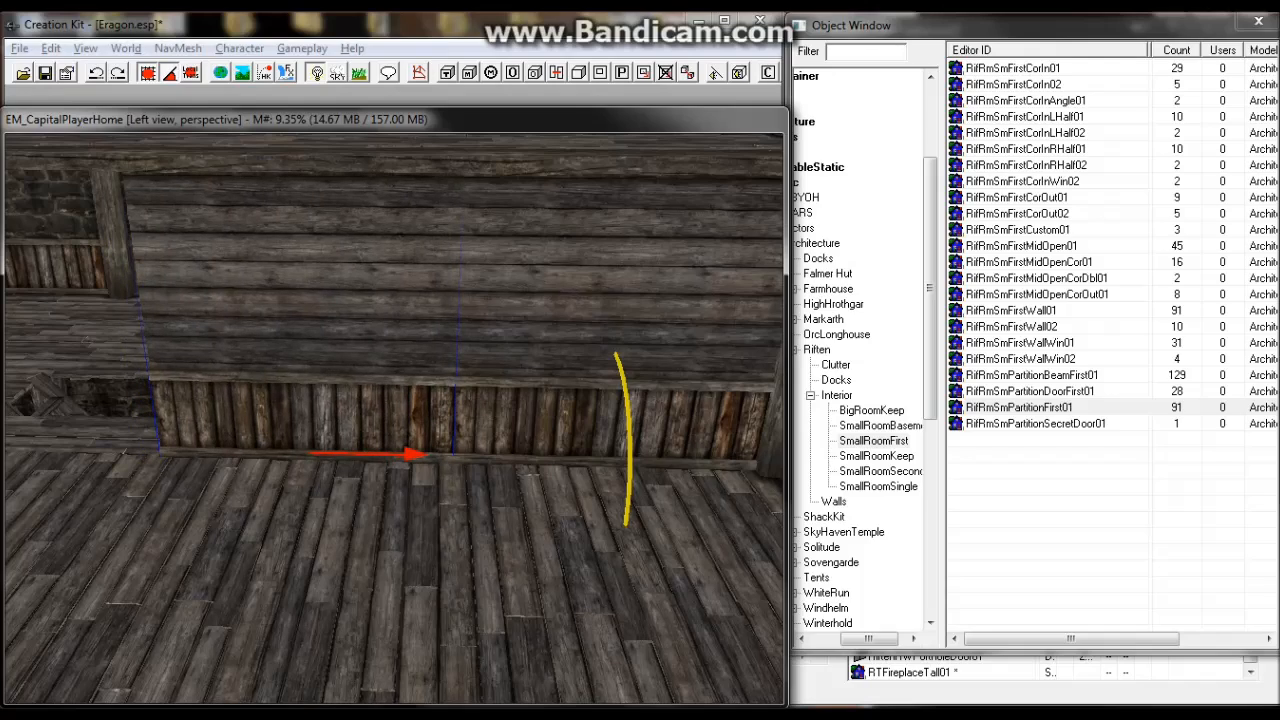
# Examine the extended partition wall and the upper floor's layout from the side and from above.
pyautogui.keyDown('shift'); pyautogui.moveTo(237, 324); pyautogui.dragTo(372, 362, button='middle'); pyautogui.keyUp('shift')
pyautogui.keyDown('shift'); pyautogui.moveTo(517, 409); pyautogui.dragTo(421, 383, button='middle'); pyautogui.keyUp('shift')
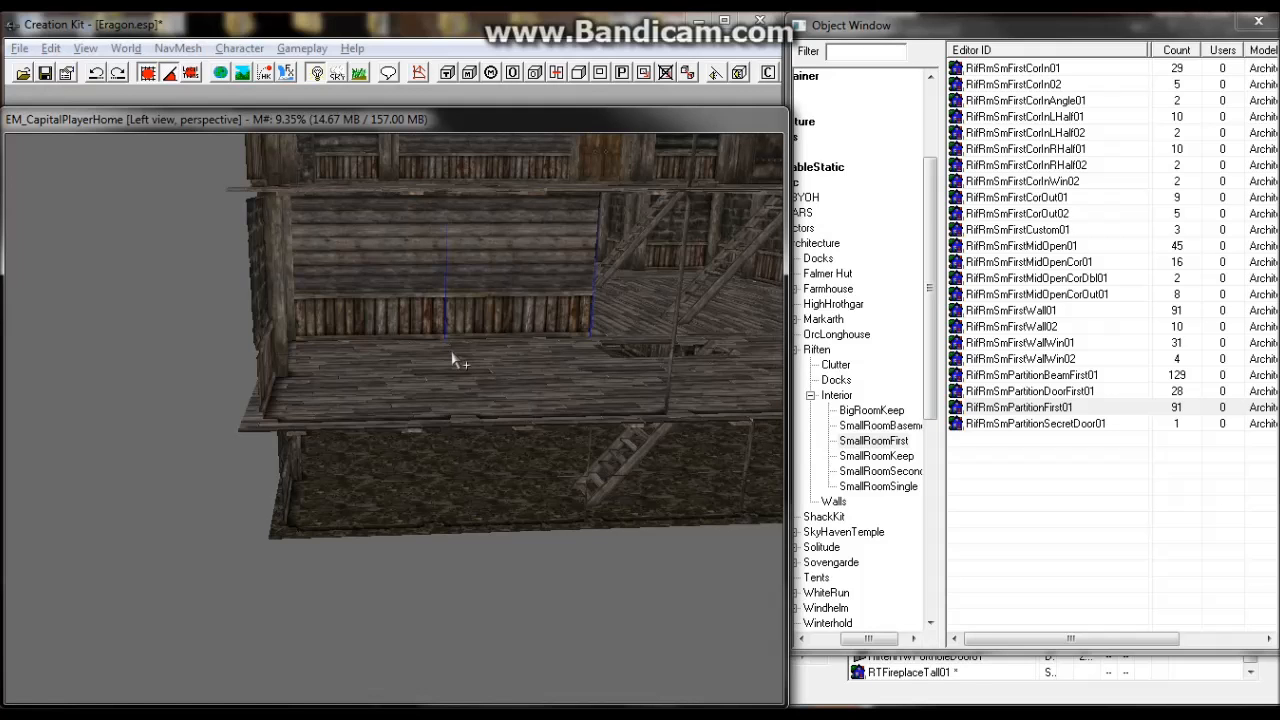
pyautogui.moveTo(442, 366)
pyautogui.keyDown('shift'); pyautogui.mouseDown(button='middle')
pyautogui.moveTo(416, 391)
pyautogui.moveTo(429, 389)
pyautogui.moveTo(427, 350)
pyautogui.mouseUp(button='middle'); pyautogui.keyUp('shift')
pyautogui.keyDown('shift'); pyautogui.moveTo(425, 342); pyautogui.dragTo(711, 254, button='middle'); pyautogui.keyUp('shift')
pyautogui.click(590, 311)
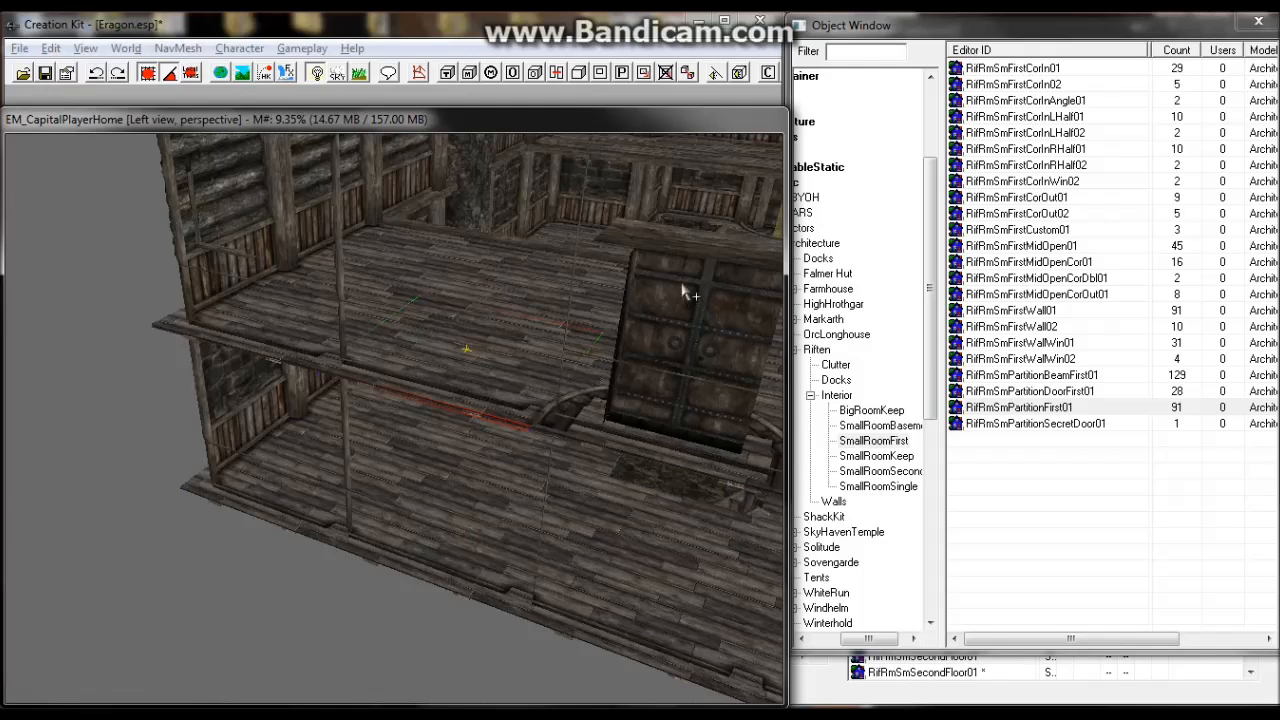
pyautogui.press('t')
pyautogui.keyDown('shift'); pyautogui.moveTo(503, 415); pyautogui.dragTo(483, 372, button='middle'); pyautogui.keyUp('shift')
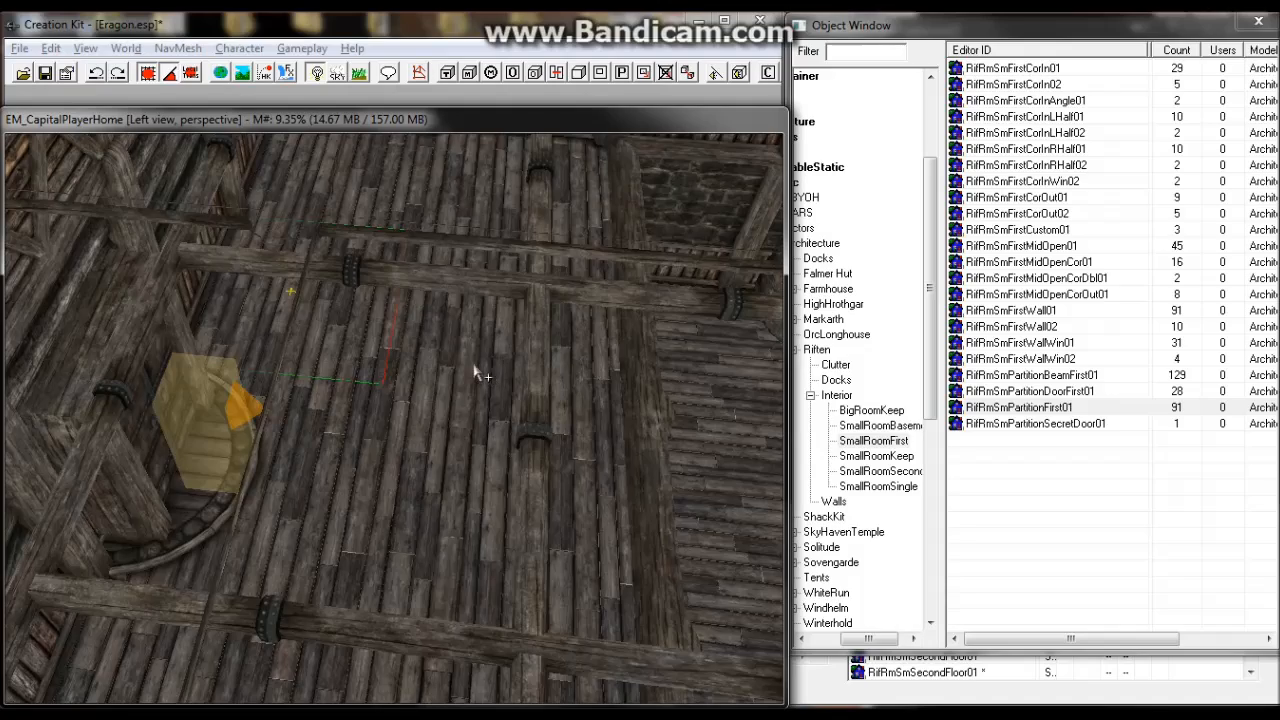
pyautogui.scroll(-8, 478, 374)
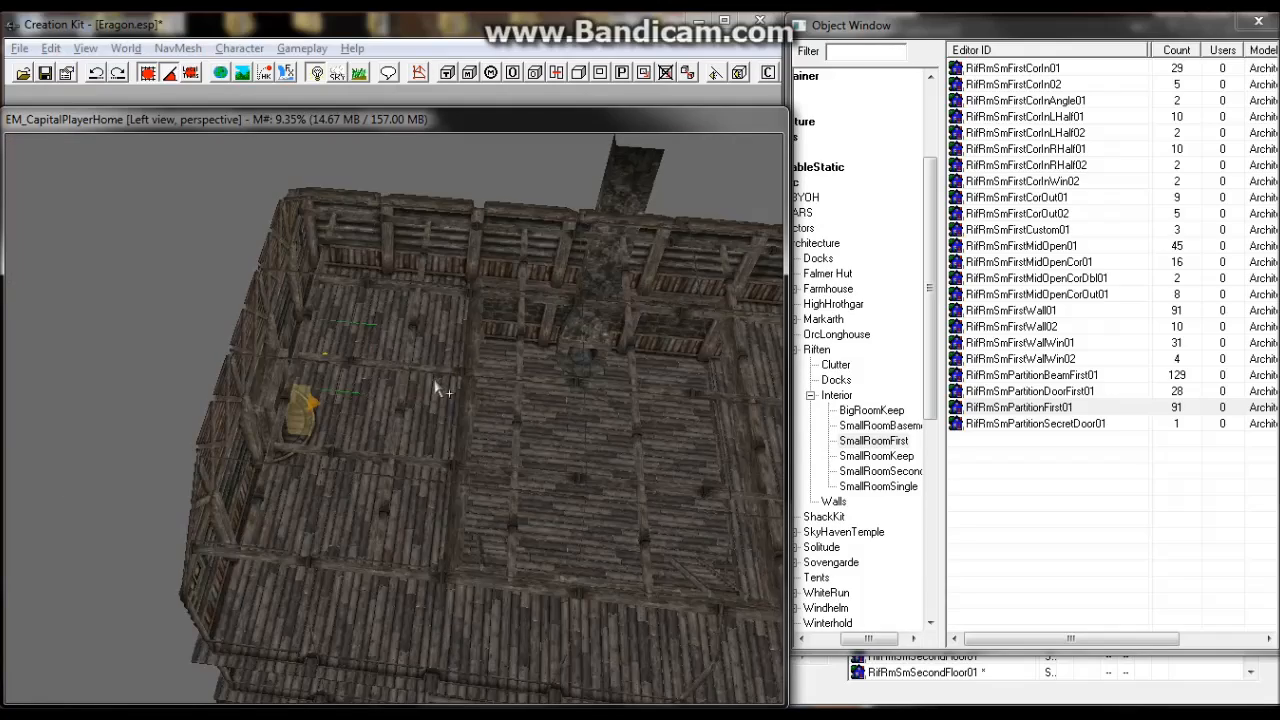
pyautogui.moveTo(435, 388); pyautogui.dragTo(414, 317, button='middle')
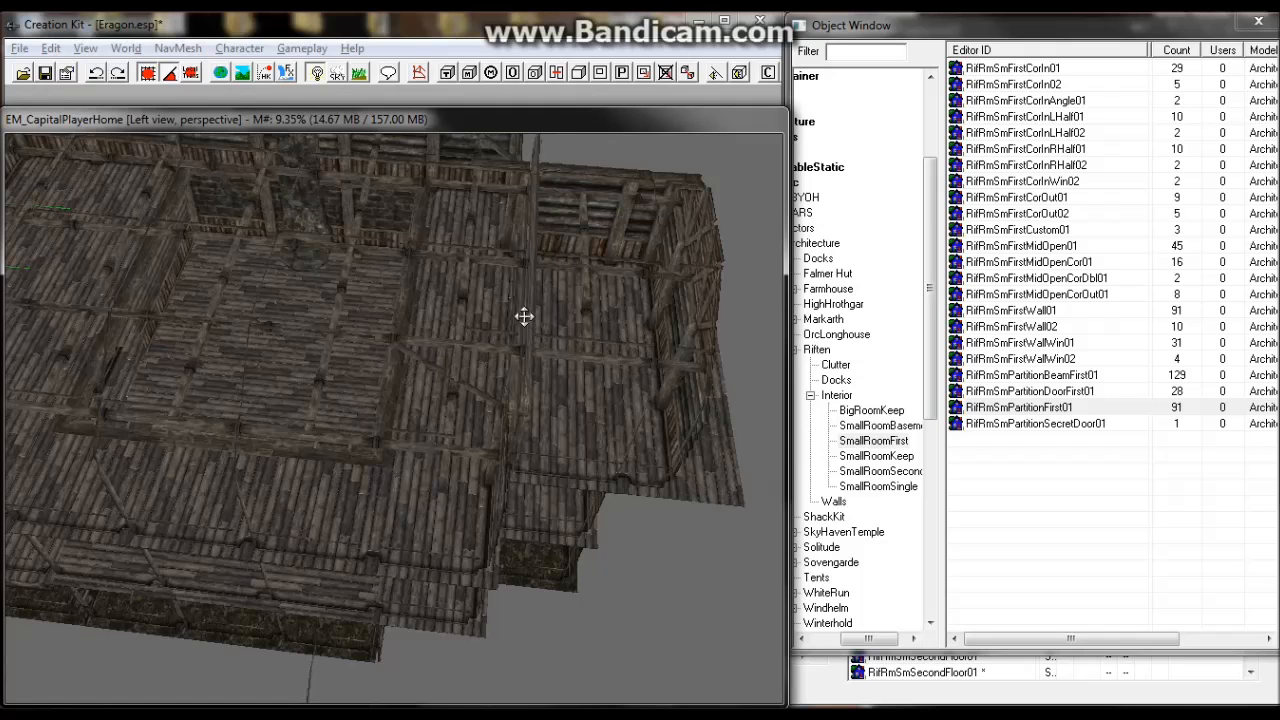
pyautogui.keyDown('shift'); pyautogui.moveTo(524, 316); pyautogui.dragTo(519, 420, button='middle'); pyautogui.keyUp('shift')
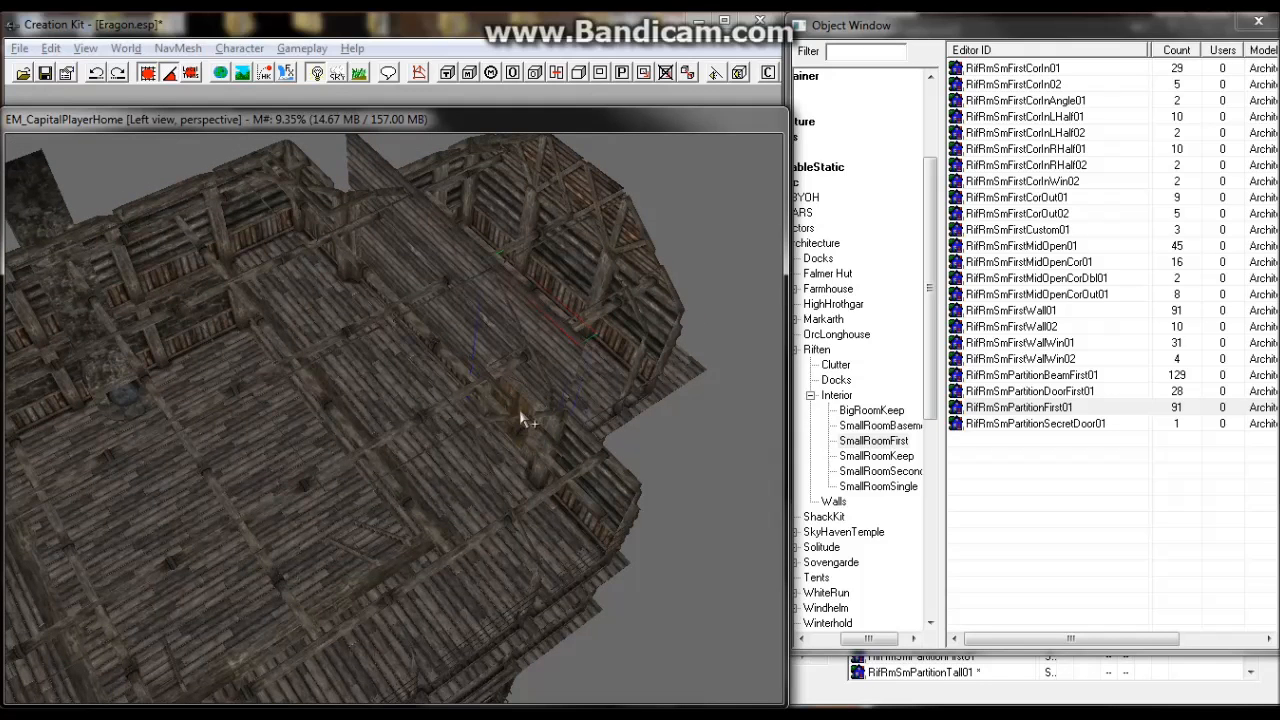
# Duplicate the upper-floor partition section with its doorway and double door, and move the copy out over the central floor area.
pyautogui.click(520, 412)
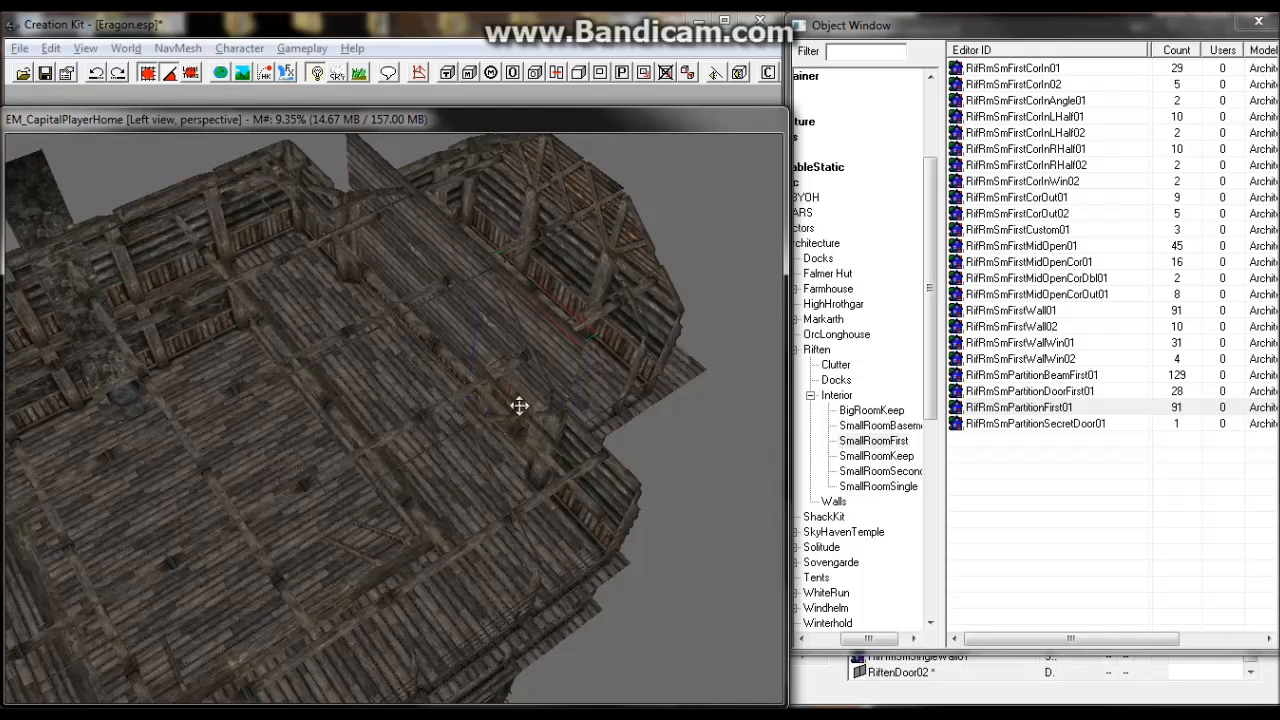
pyautogui.click(462, 314)
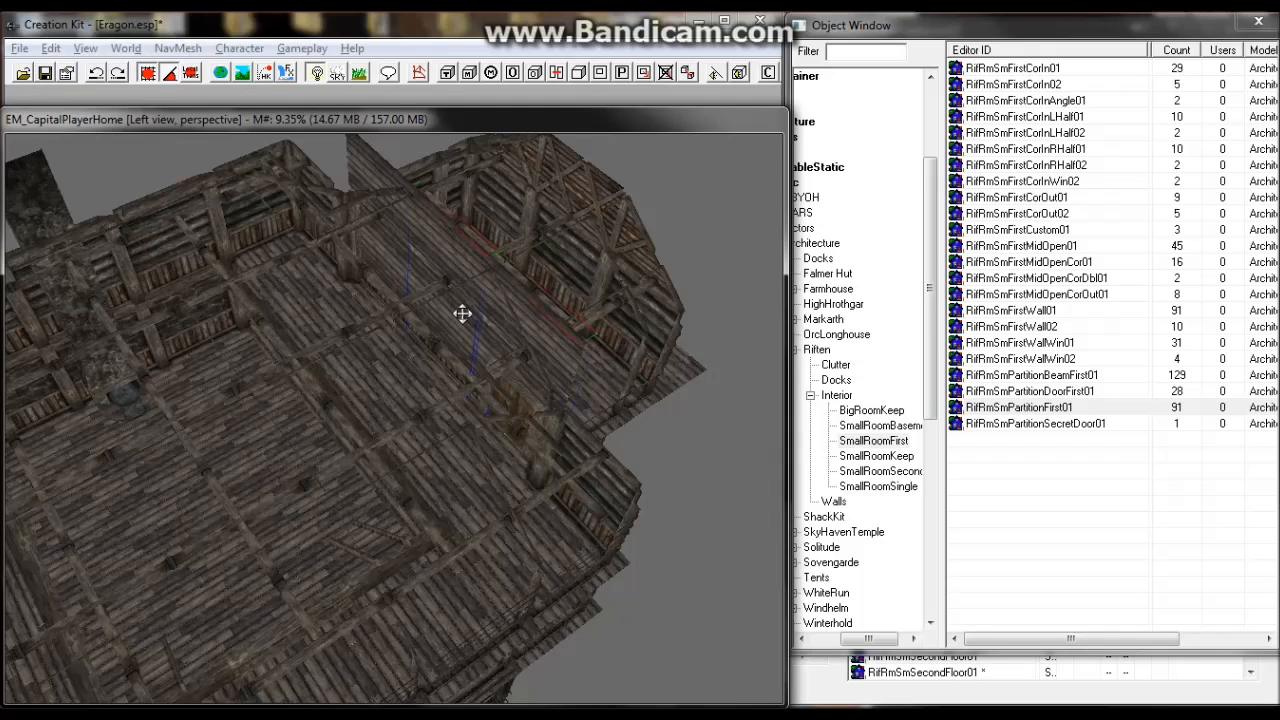
pyautogui.click(467, 314)
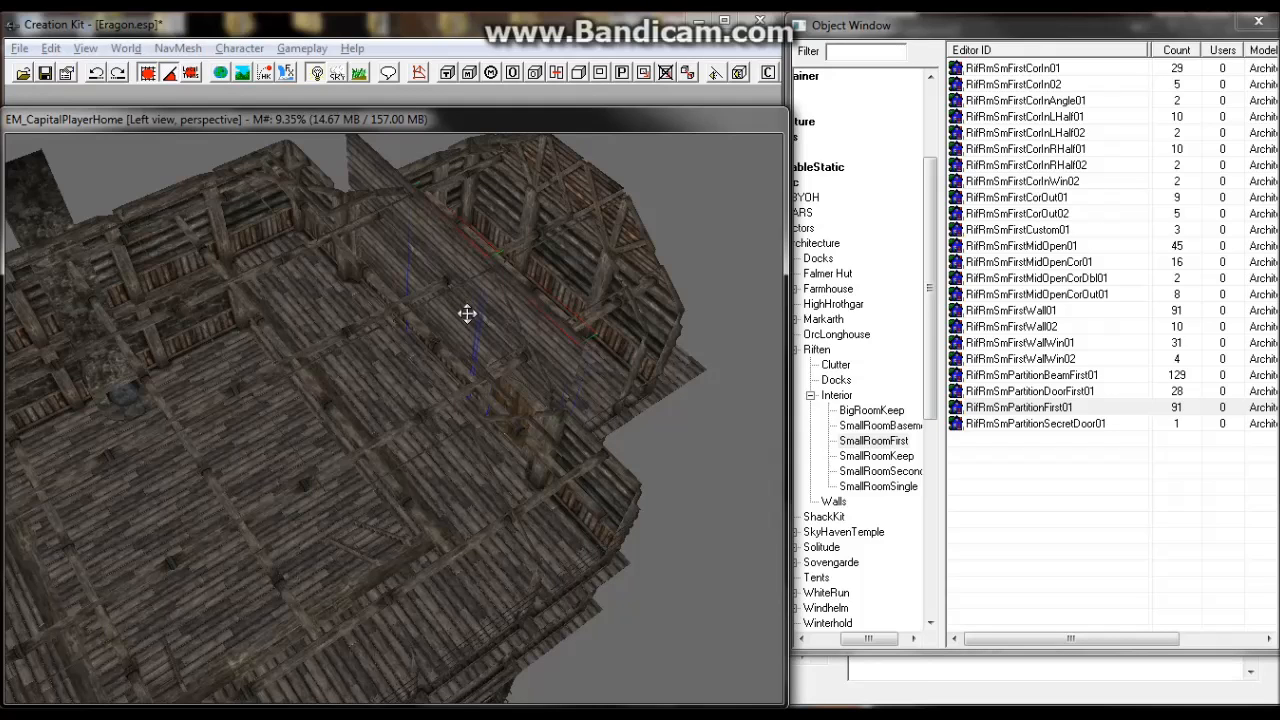
pyautogui.click(467, 314)
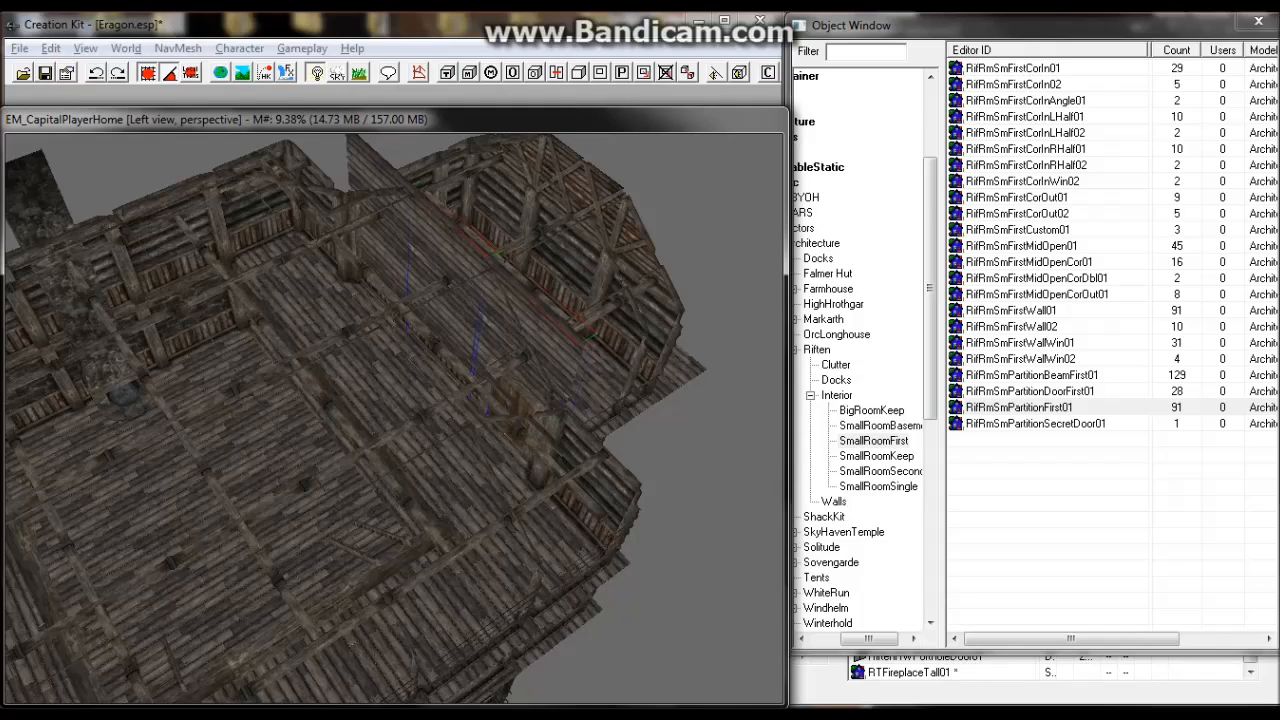
pyautogui.hotkey('ctrl', 'd')
pyautogui.moveTo(467, 314); pyautogui.dragTo(91, 425)
# Rotate the copied wall section a quarter turn and move it across the side wing, between the outer wall and the central opening.
pyautogui.keyDown('shift'); pyautogui.moveTo(63, 443); pyautogui.dragTo(257, 486, button='middle'); pyautogui.keyUp('shift')
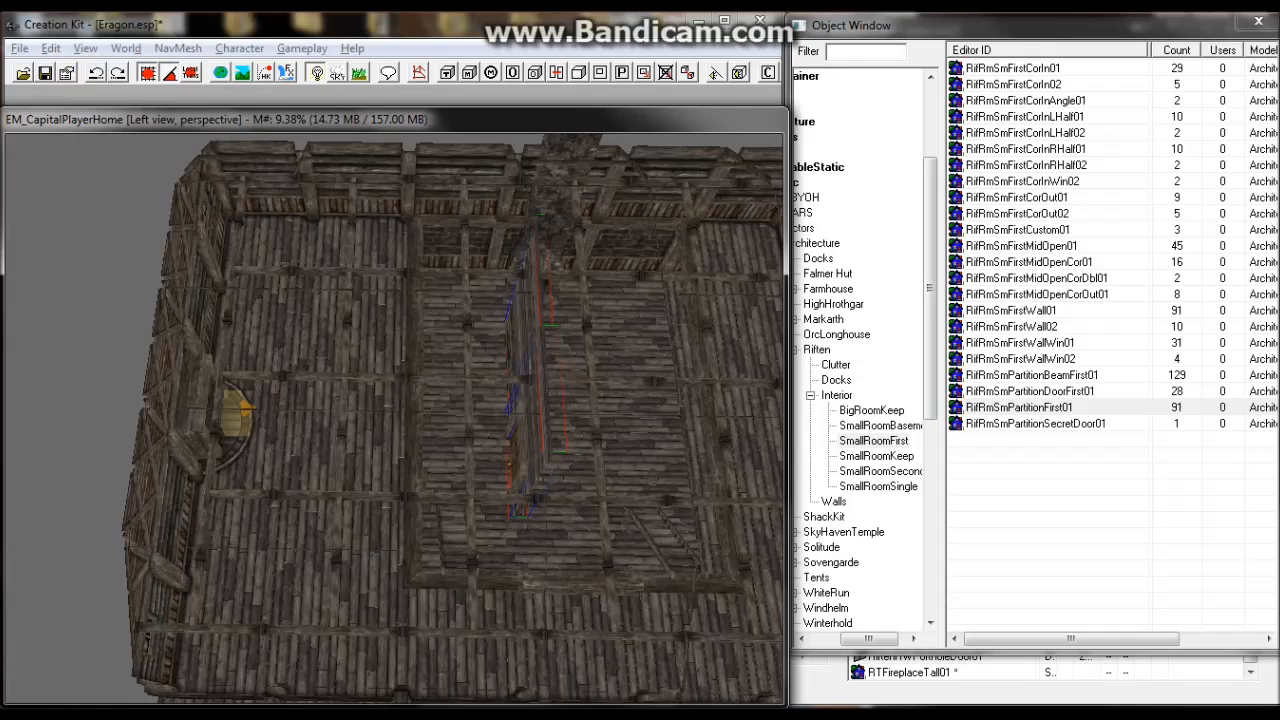
pyautogui.moveTo(528, 391); pyautogui.dragTo(592, 391, button='right')
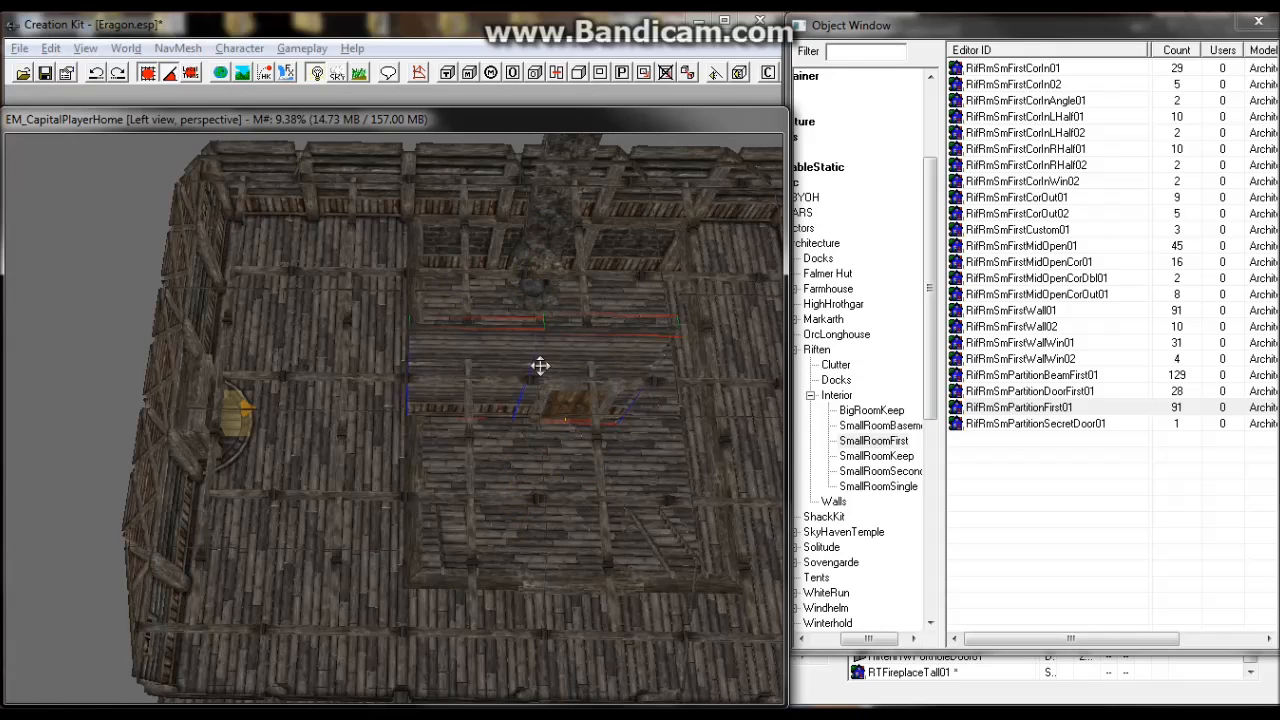
pyautogui.moveTo(497, 340); pyautogui.dragTo(262, 303)
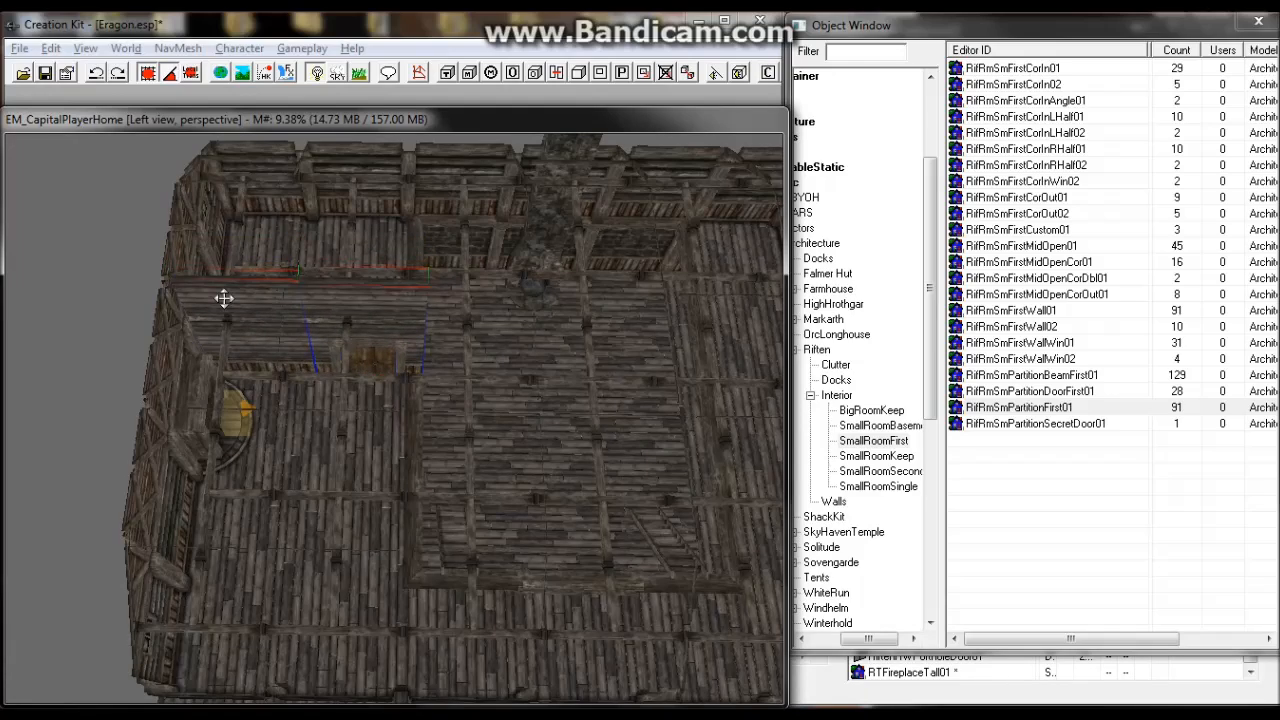
# Fine-tune the copied wall section's position beneath the ceiling beam and against the outer wall, using the Y axis constraint.
pyautogui.scroll(5, 224, 298)
pyautogui.scroll(5, 224, 298)
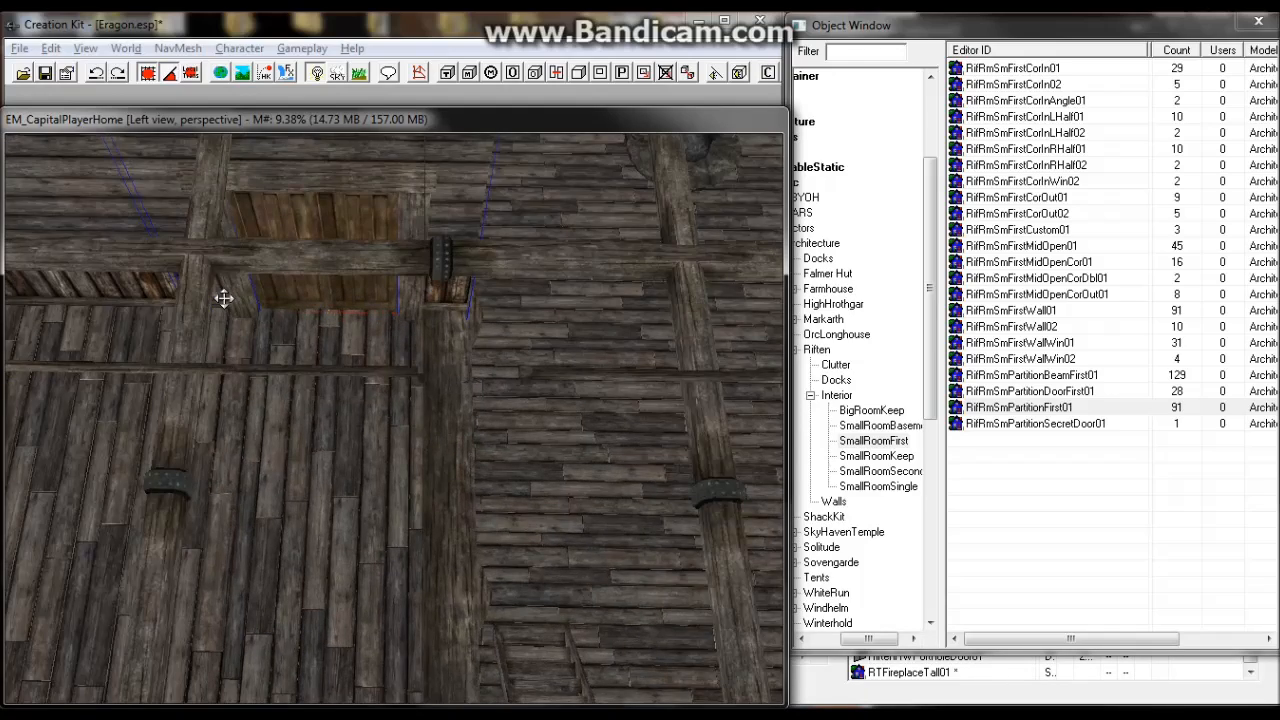
pyautogui.scroll(3, 224, 298)
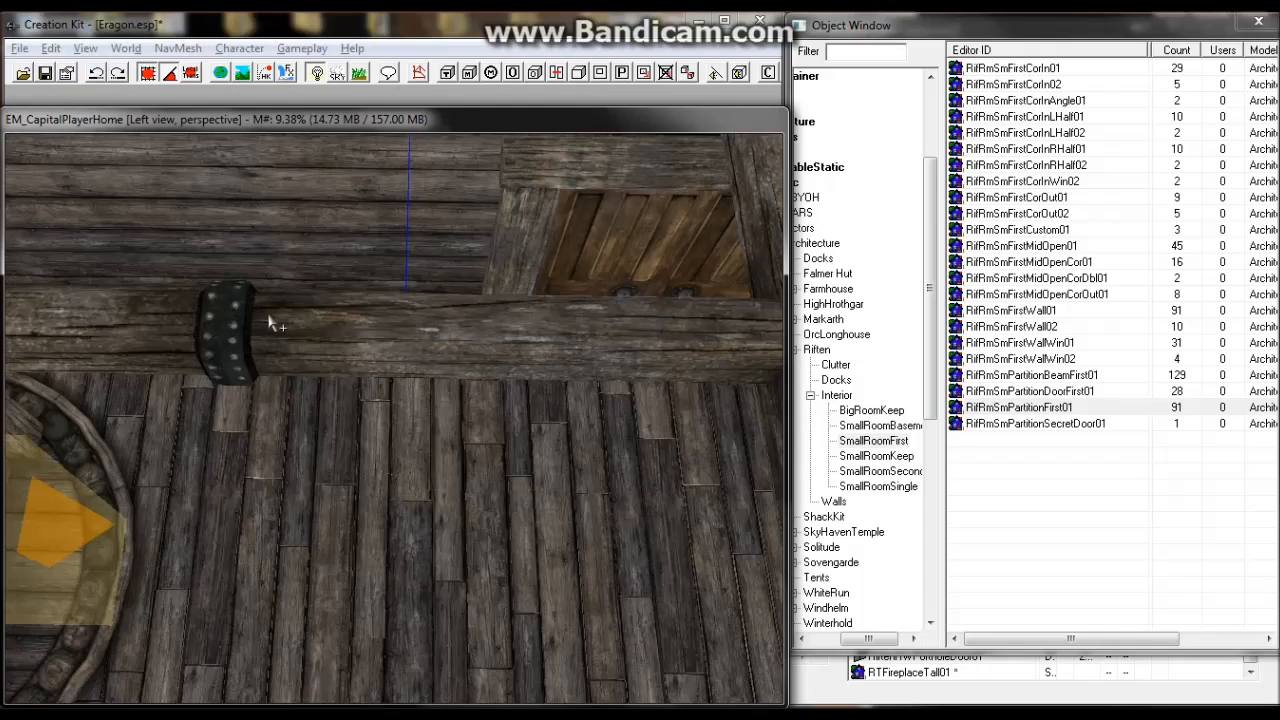
pyautogui.moveTo(269, 316); pyautogui.dragTo(294, 319, button='middle')
pyautogui.scroll(5, 294, 319)
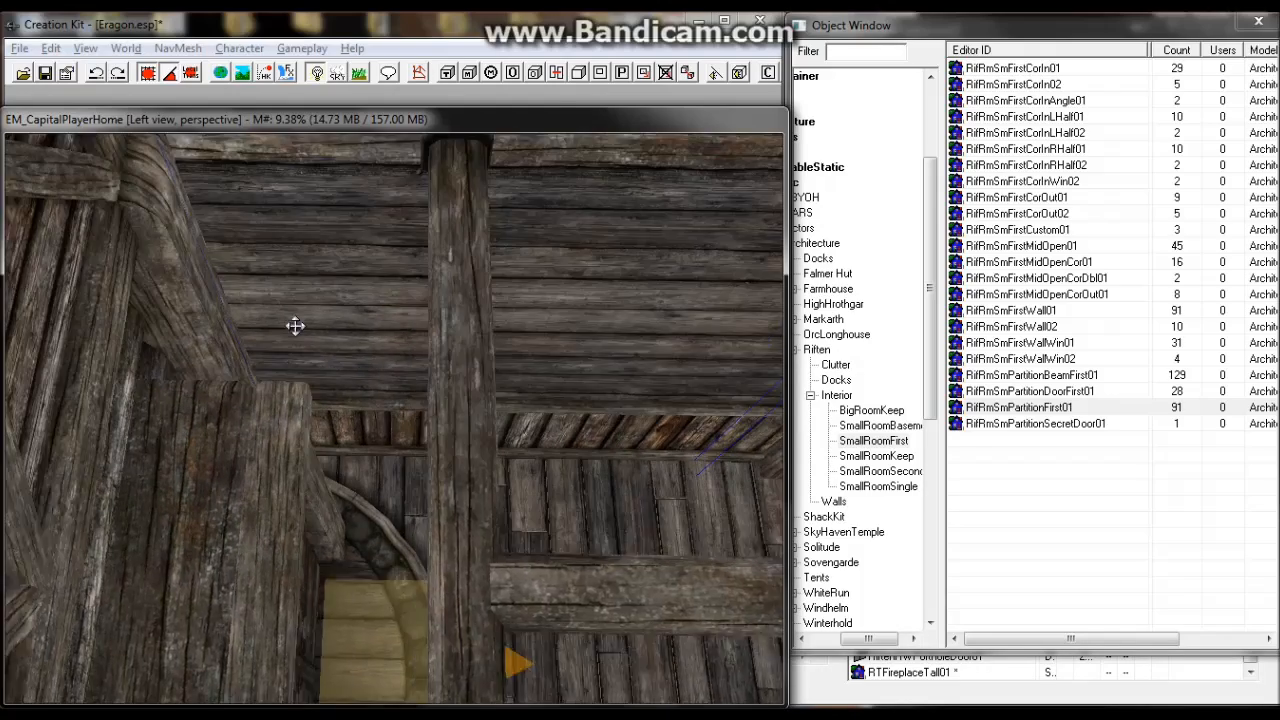
pyautogui.scroll(1, 301, 340)
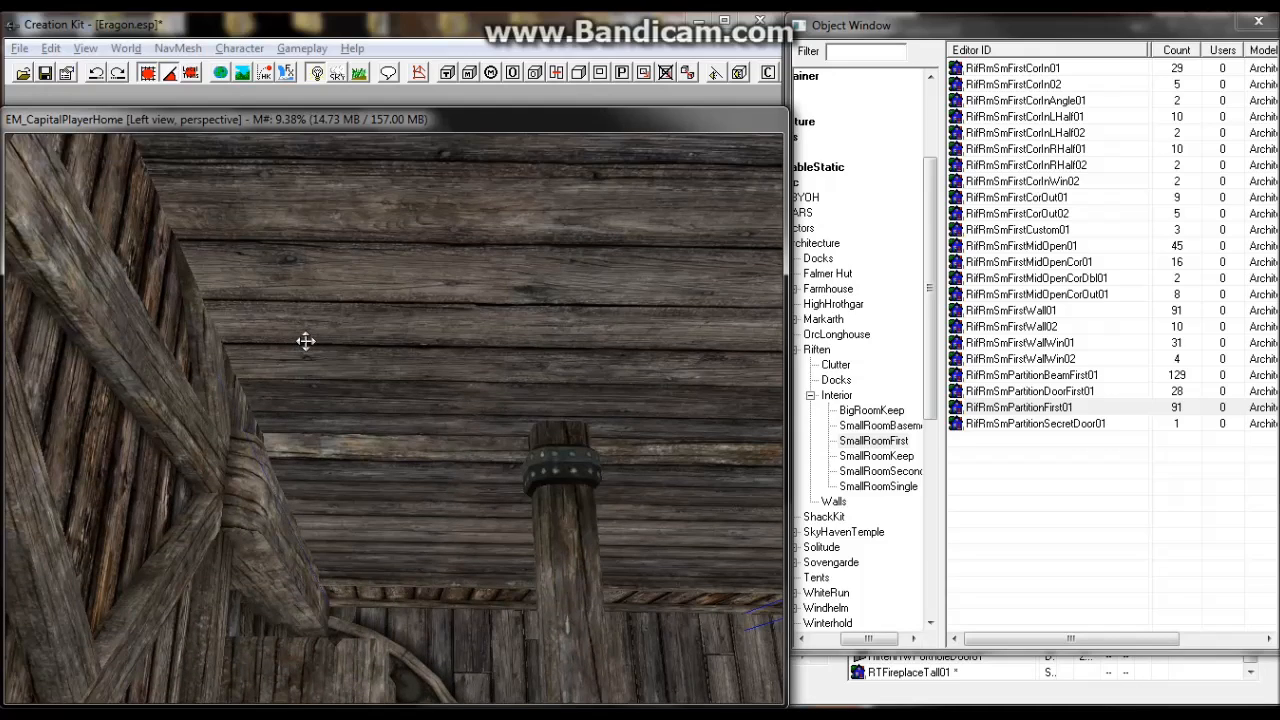
pyautogui.moveTo(301, 340); pyautogui.dragTo(322, 396)
pyautogui.press('y')
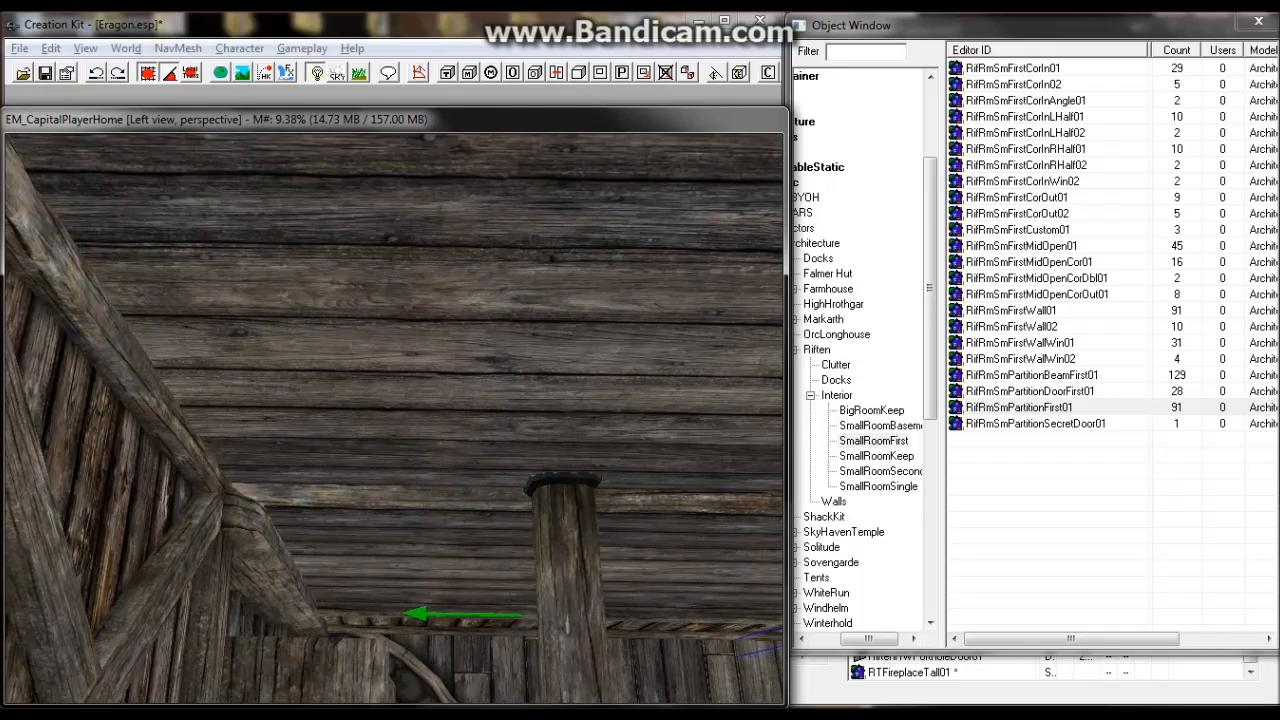
# Examine from several angles how the copied wall's door end meets the floor edge at the central opening.
pyautogui.scroll(-3, 388, 473)
pyautogui.scroll(-3, 393, 469)
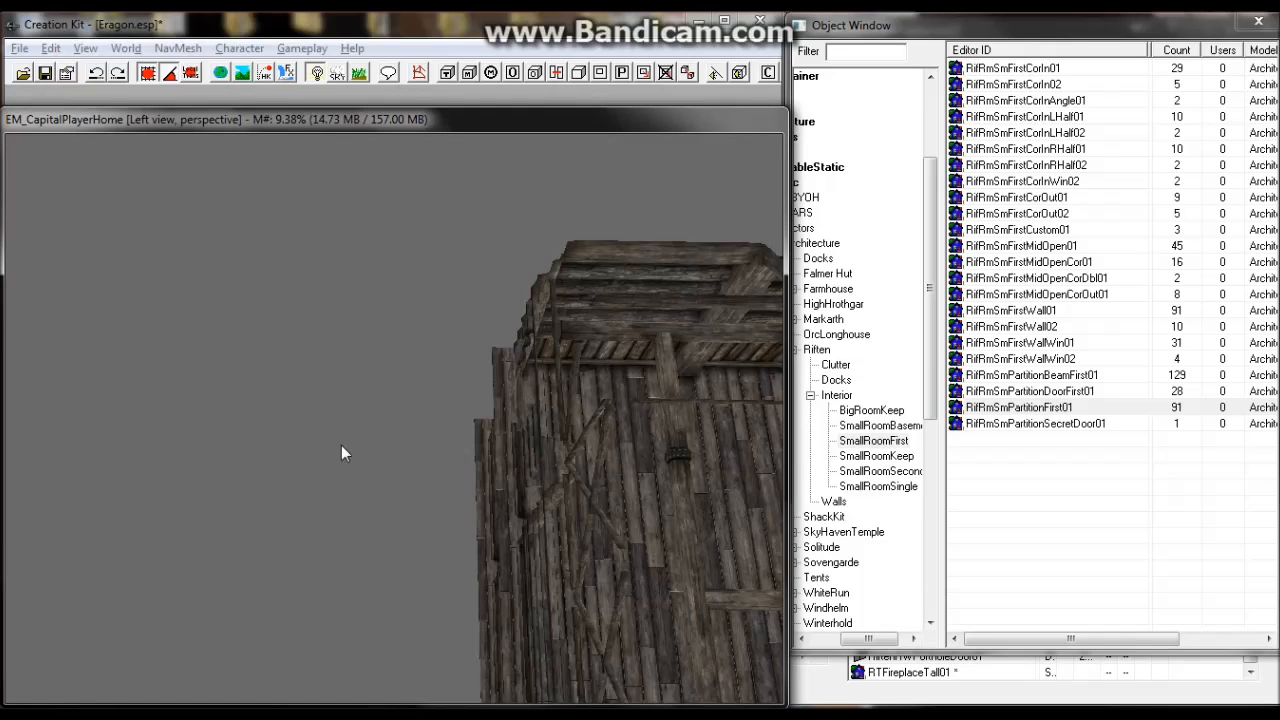
pyautogui.press('f')
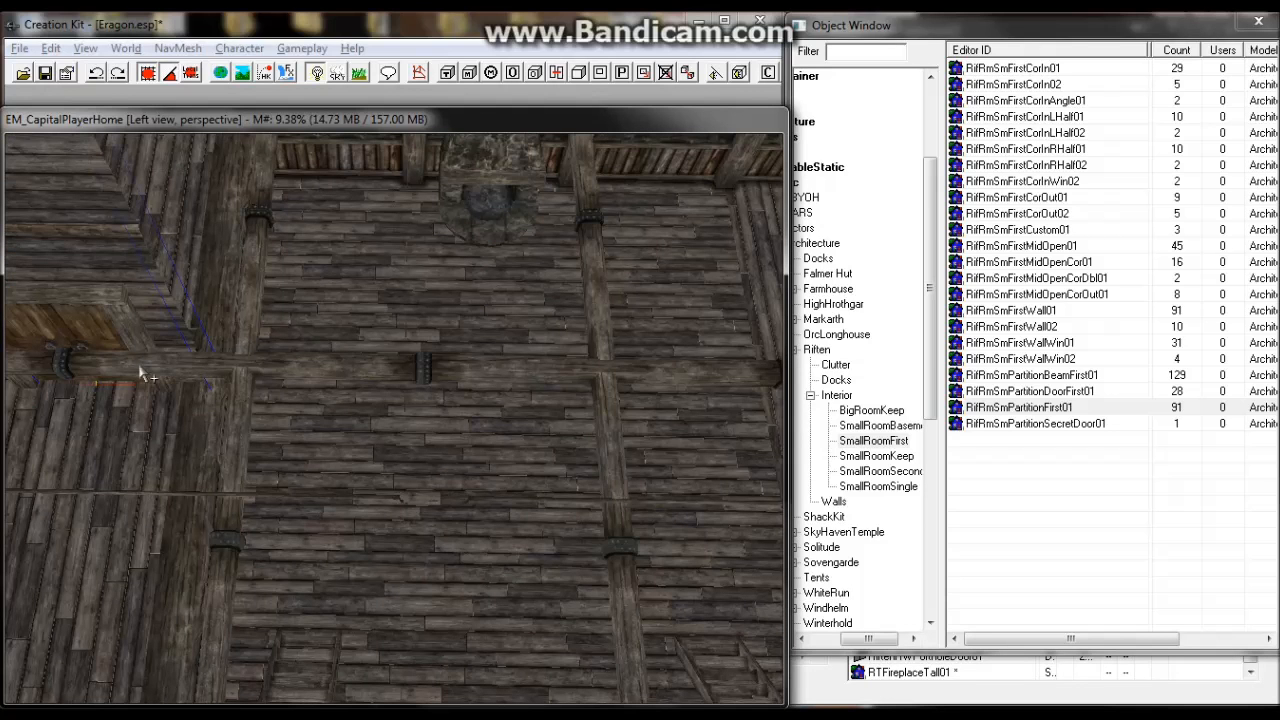
pyautogui.keyDown('shift'); pyautogui.moveTo(126, 286); pyautogui.dragTo(222, 402, button='middle'); pyautogui.keyUp('shift')
pyautogui.scroll(3, 231, 398)
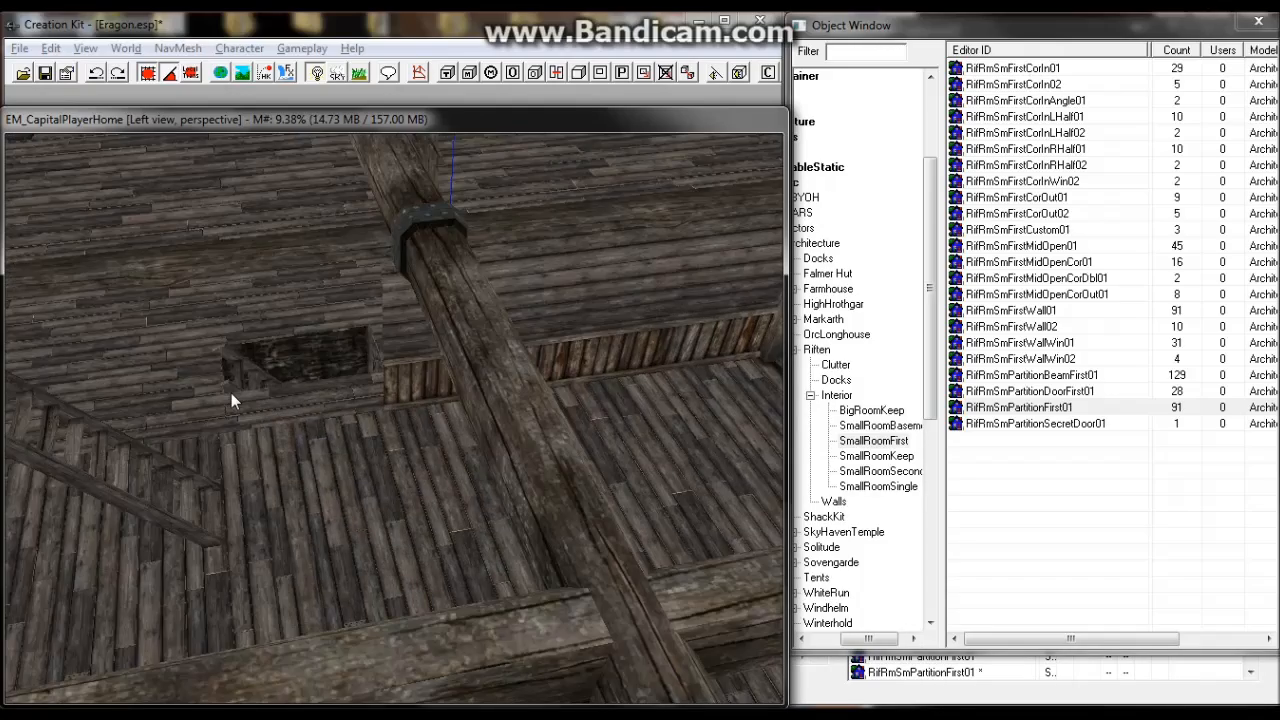
pyautogui.scroll(4, 231, 397)
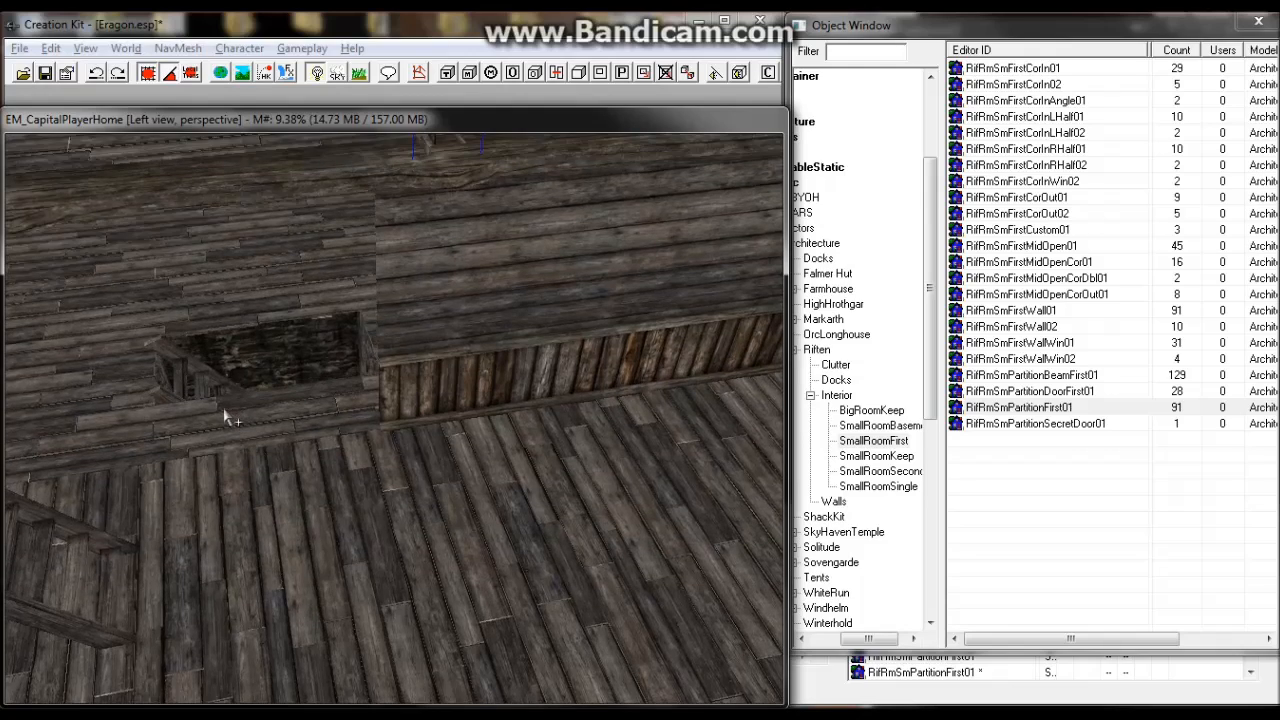
pyautogui.scroll(-2, 221, 428)
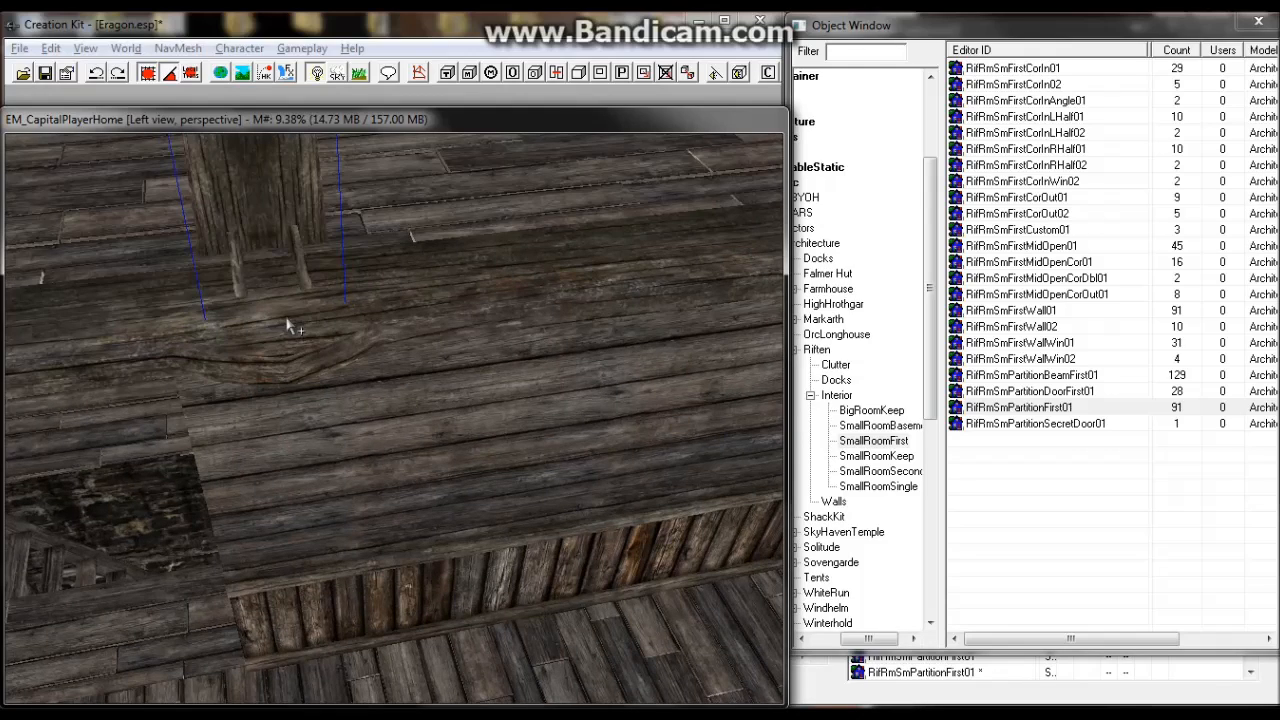
pyautogui.click(291, 324)
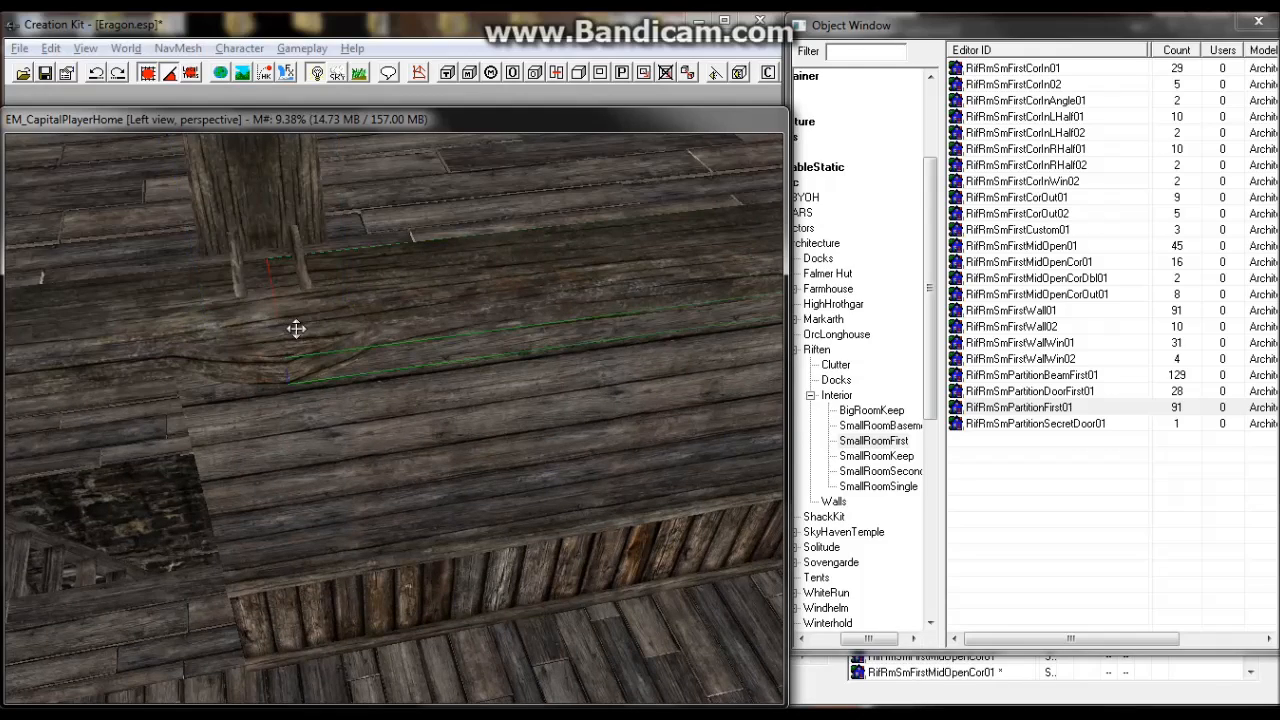
pyautogui.keyDown('shift'); pyautogui.moveTo(303, 329); pyautogui.dragTo(378, 314, button='middle'); pyautogui.keyUp('shift')
pyautogui.scroll(-3, 365, 333)
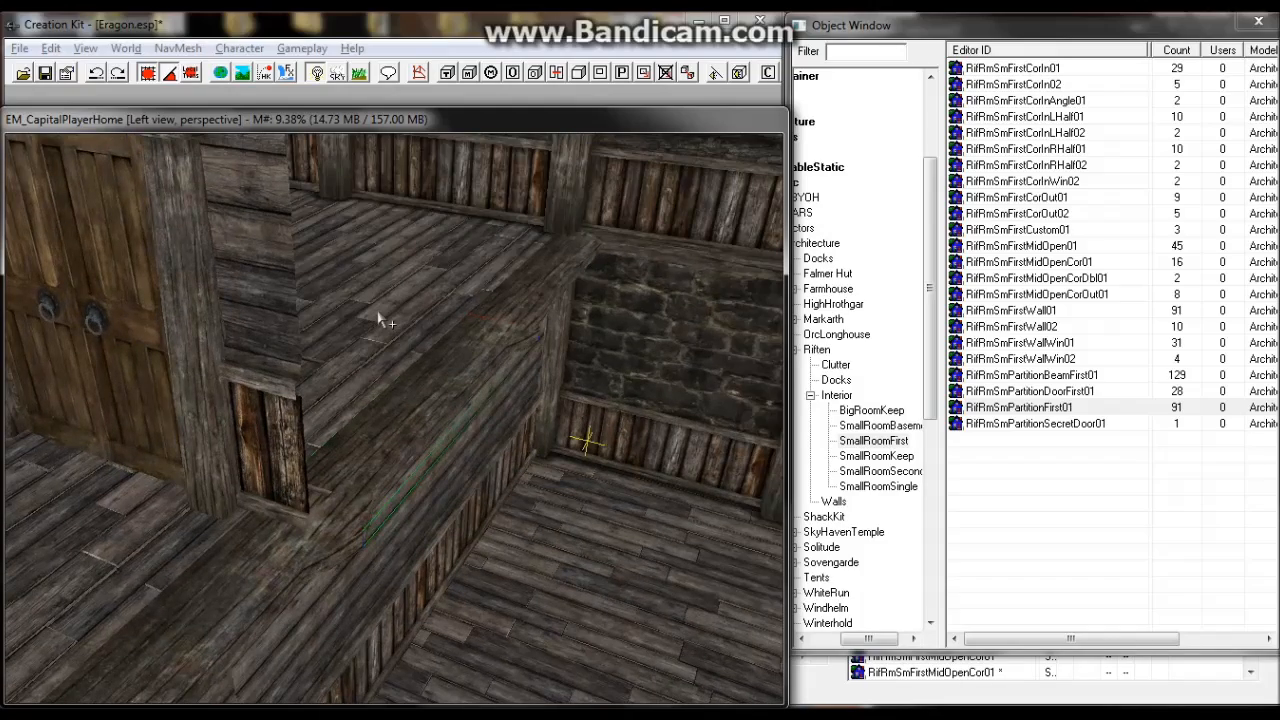
pyautogui.scroll(-3, 378, 320)
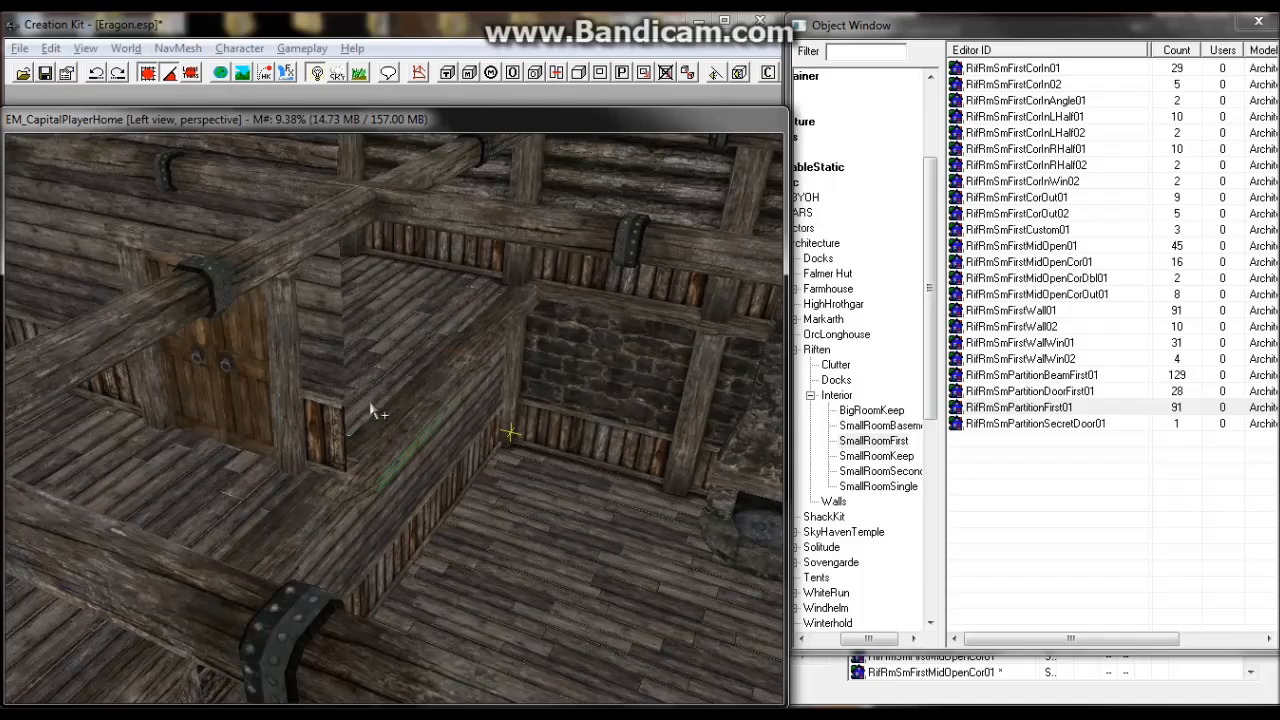
# Examine the wall and double door, cycling the tall door partition's visibility to check behind it.
pyautogui.scroll(-3, 372, 410)
pyautogui.scroll(2, 350, 410)
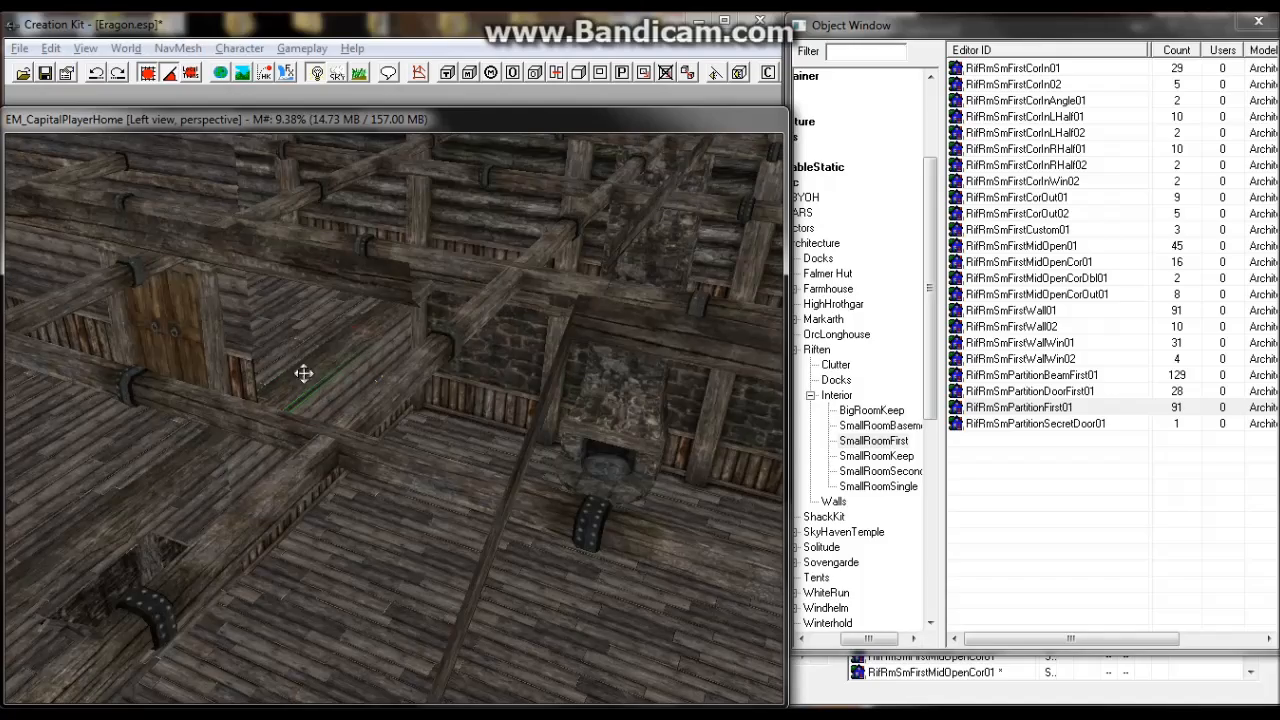
pyautogui.scroll(5, 276, 354)
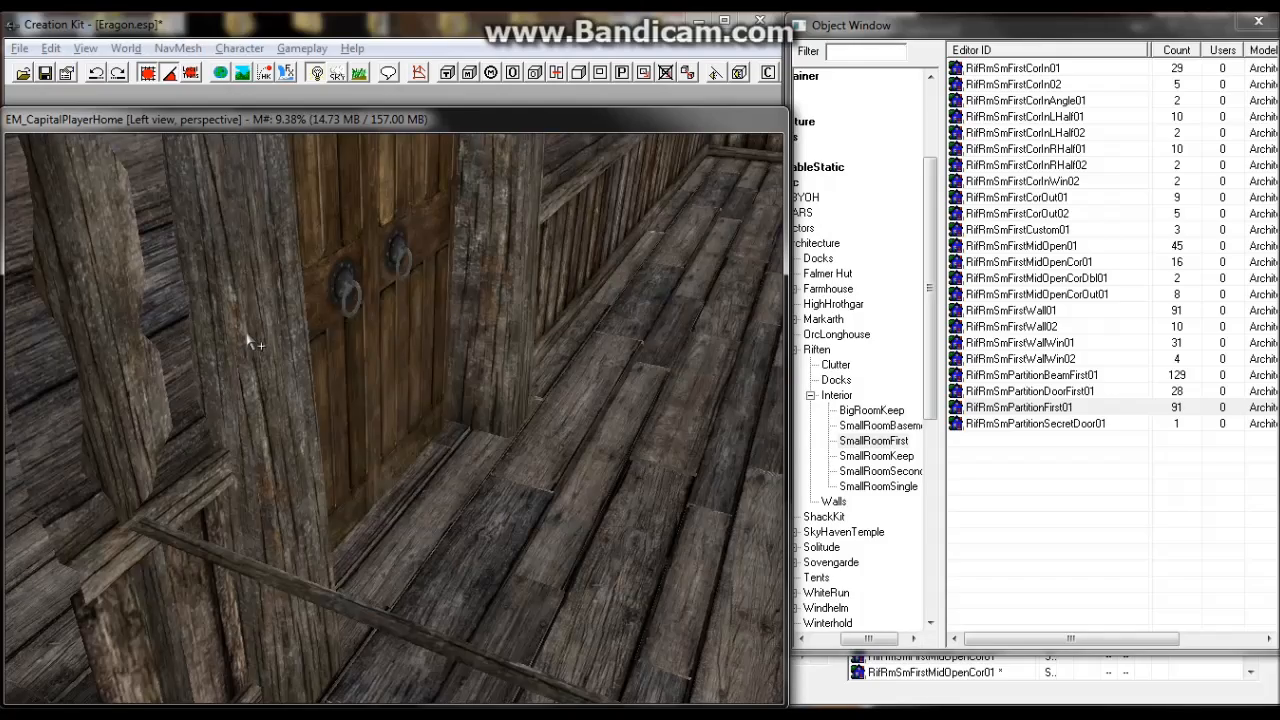
pyautogui.moveTo(247, 334); pyautogui.dragTo(270, 389, button='middle')
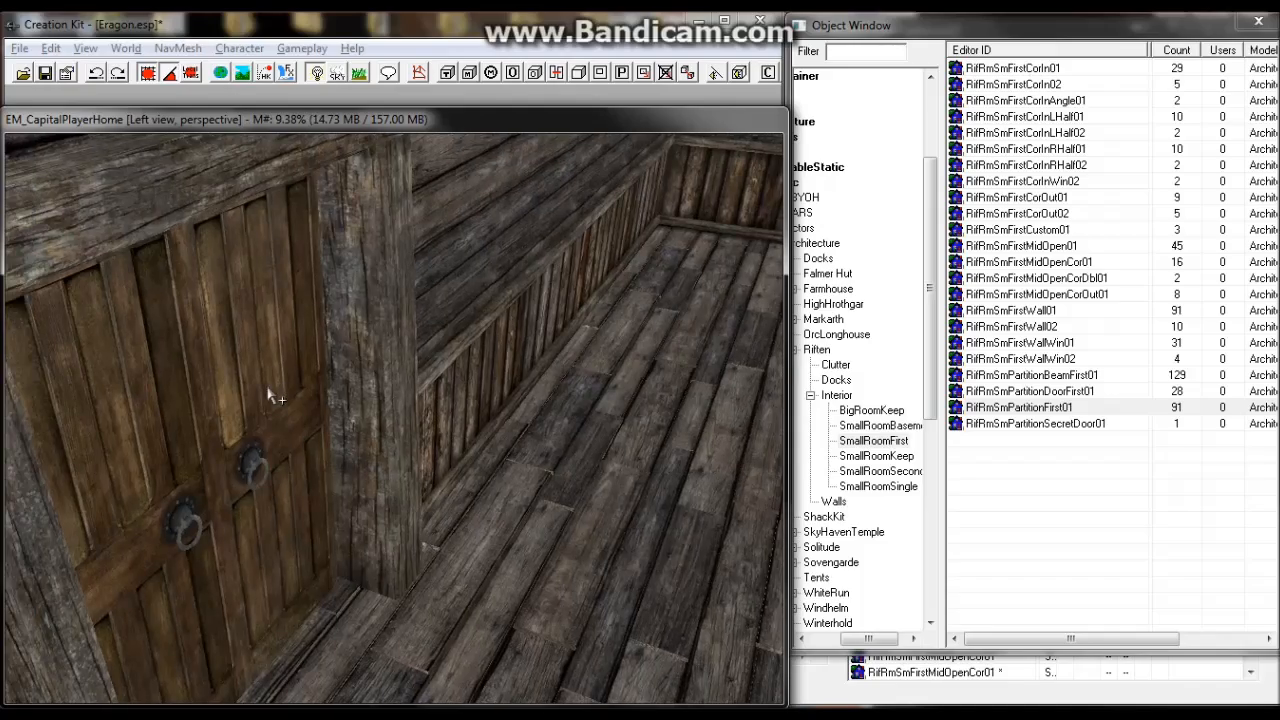
pyautogui.scroll(-4, 266, 388)
pyautogui.scroll(5, 220, 357)
pyautogui.moveTo(218, 353)
pyautogui.mouseDown(button='middle')
pyautogui.moveTo(251, 343)
pyautogui.moveTo(231, 362)
pyautogui.mouseUp(button='middle')
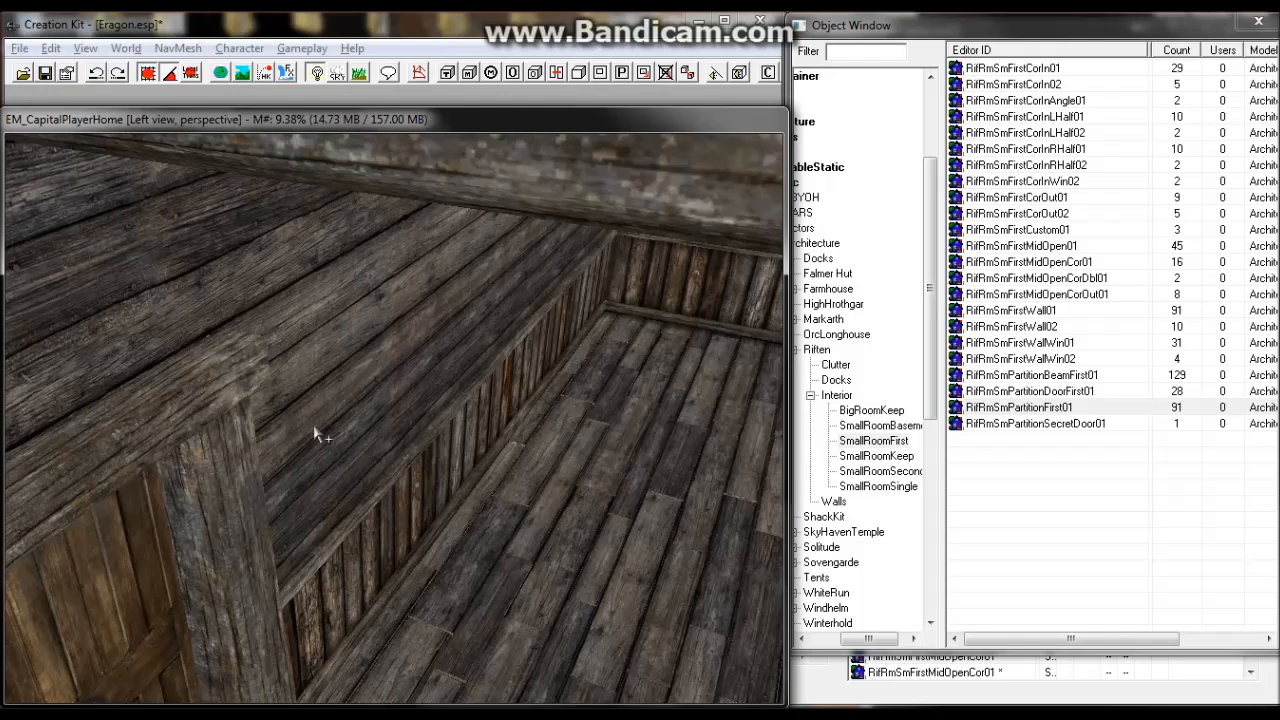
pyautogui.click(268, 441)
pyautogui.scroll(-3, 268, 439)
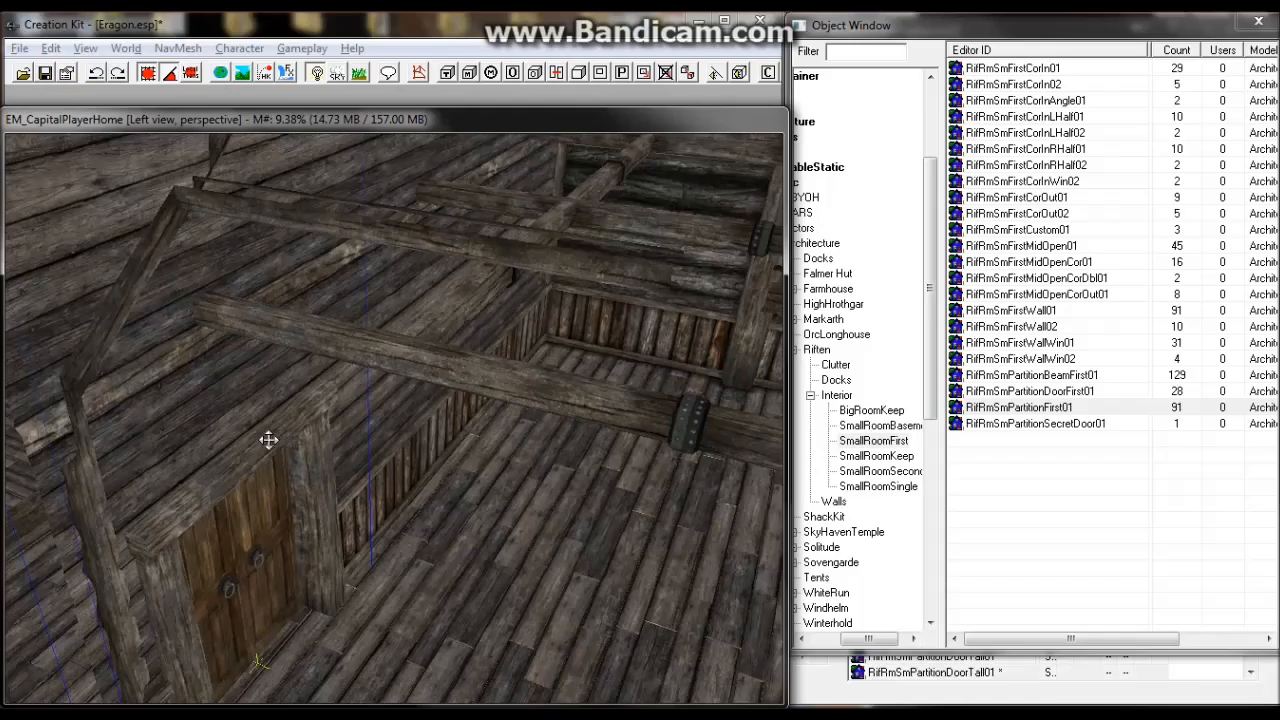
pyautogui.moveTo(262, 443); pyautogui.dragTo(364, 449, button='middle')
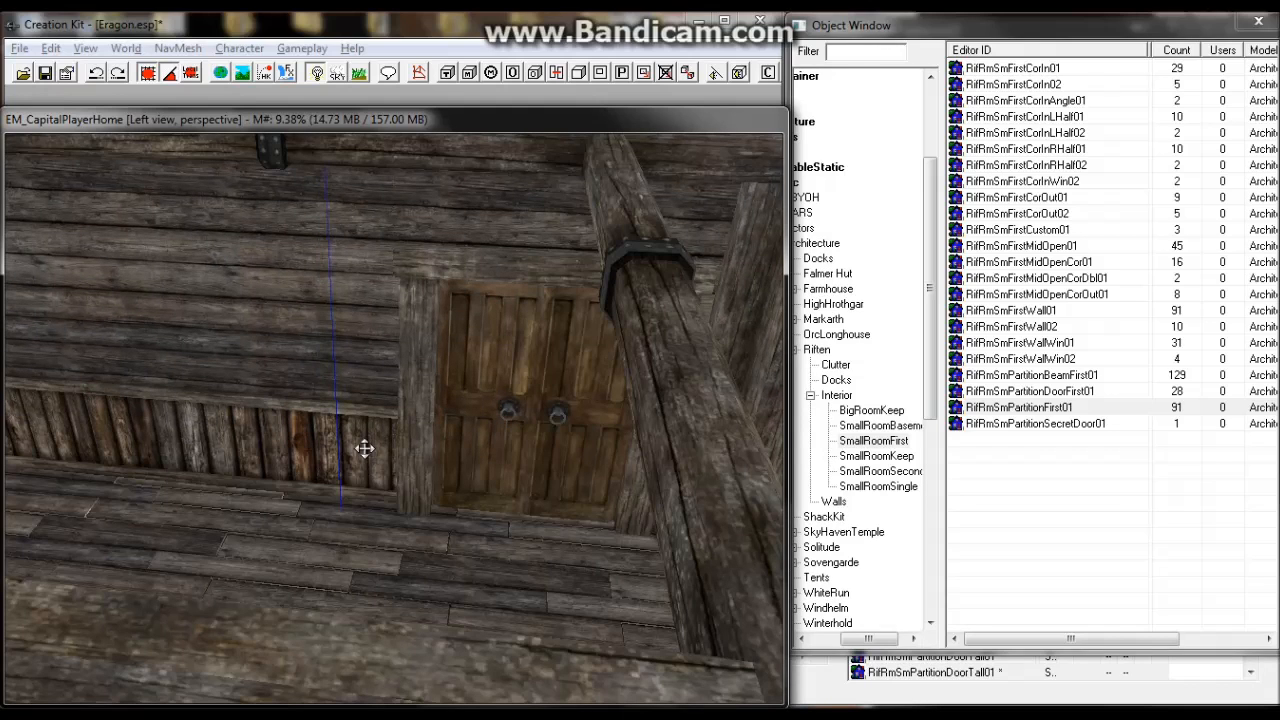
pyautogui.press('1')
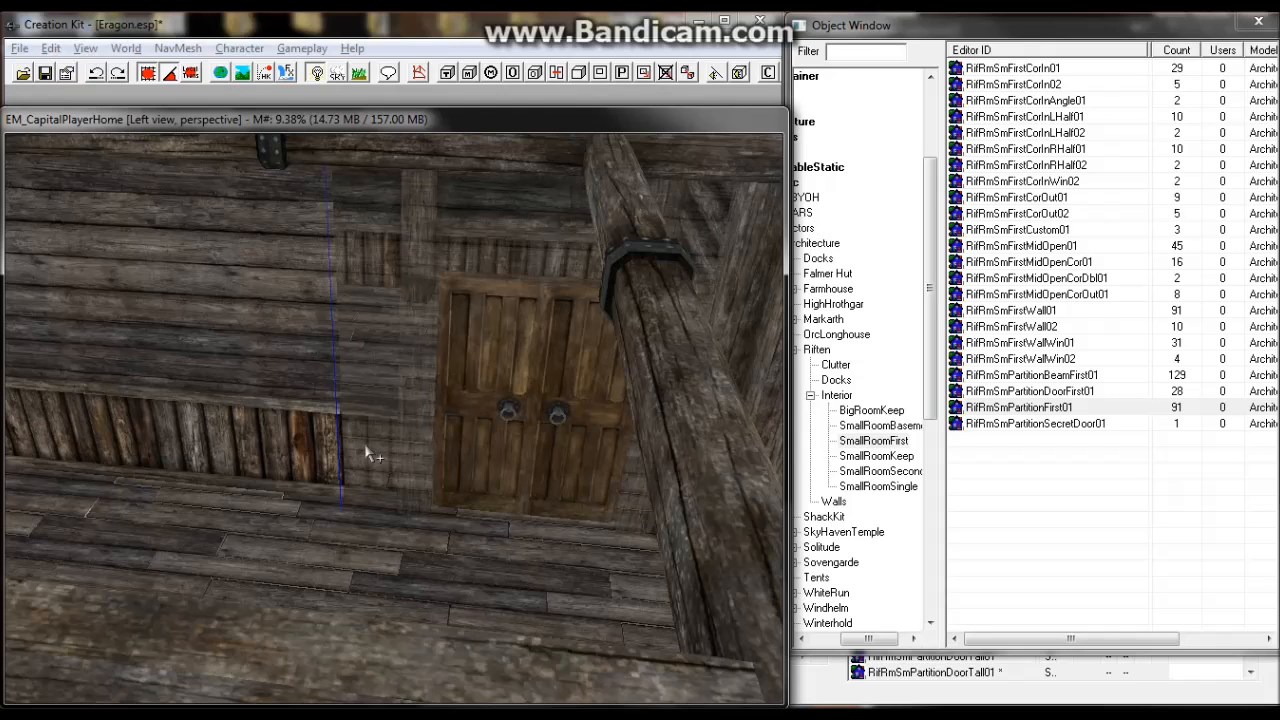
pyautogui.press('1')
pyautogui.press('1')
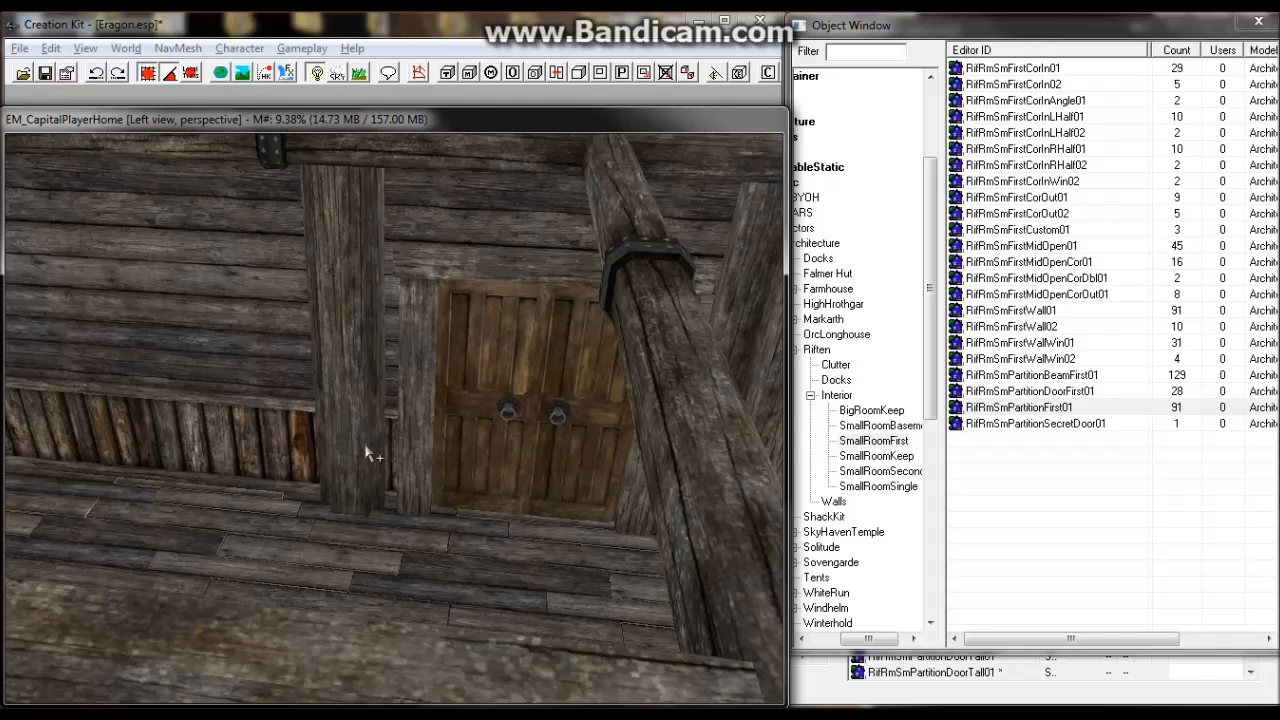
# Move the tall partition beam against the wall next to the double door.
pyautogui.scroll(-5, 352, 440)
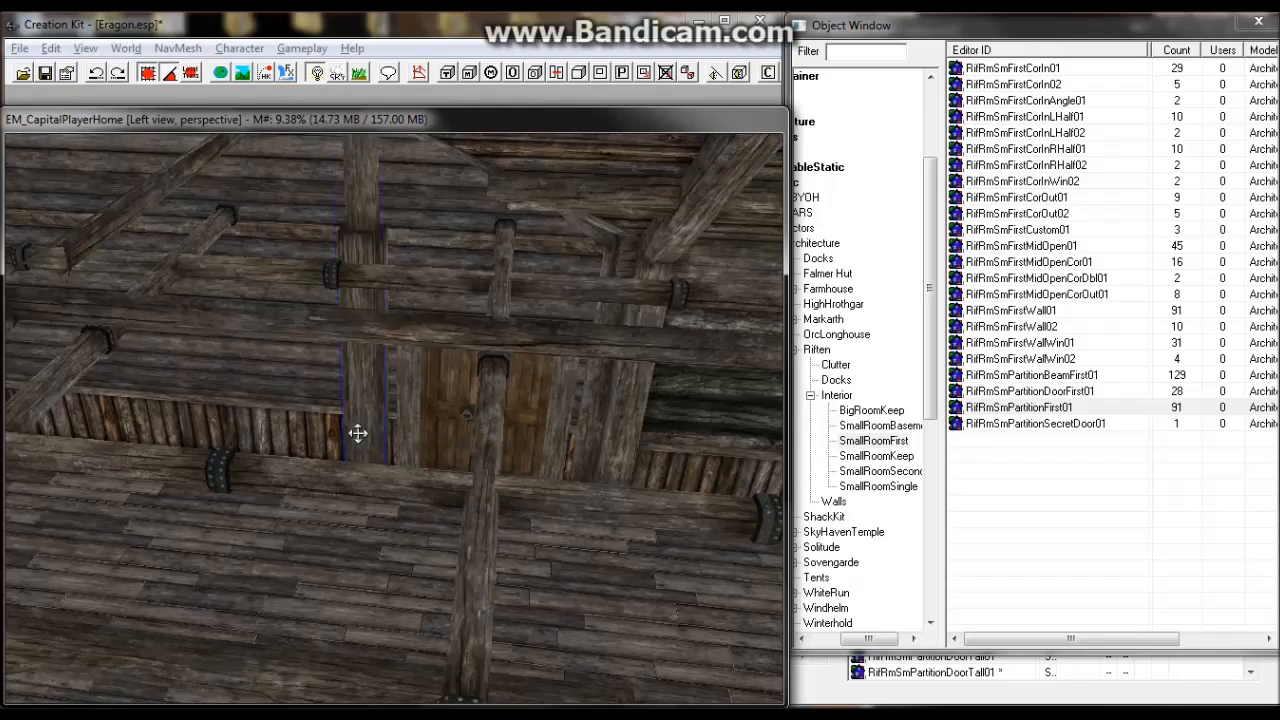
pyautogui.scroll(-4, 330, 462)
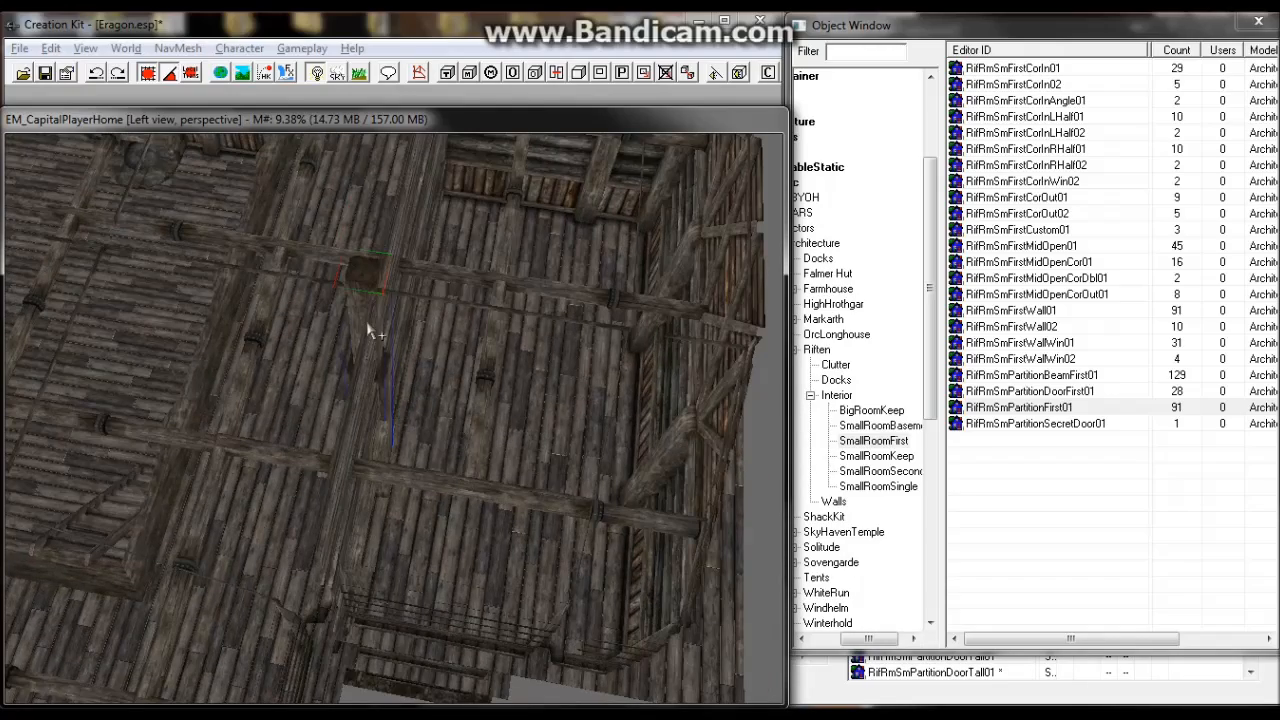
pyautogui.press('shift')
pyautogui.scroll(5, 375, 337)
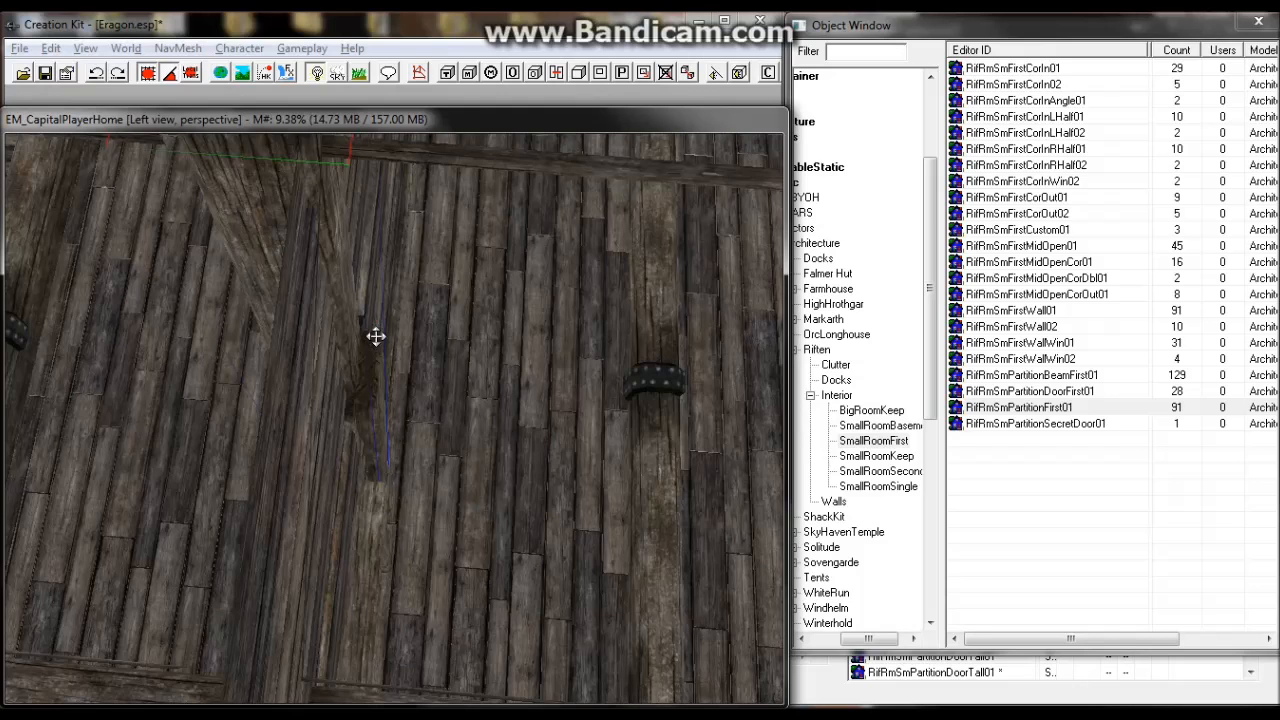
pyautogui.moveTo(372, 365)
pyautogui.mouseDown()
pyautogui.moveTo(412, 385)
pyautogui.moveTo(372, 377)
pyautogui.mouseUp()
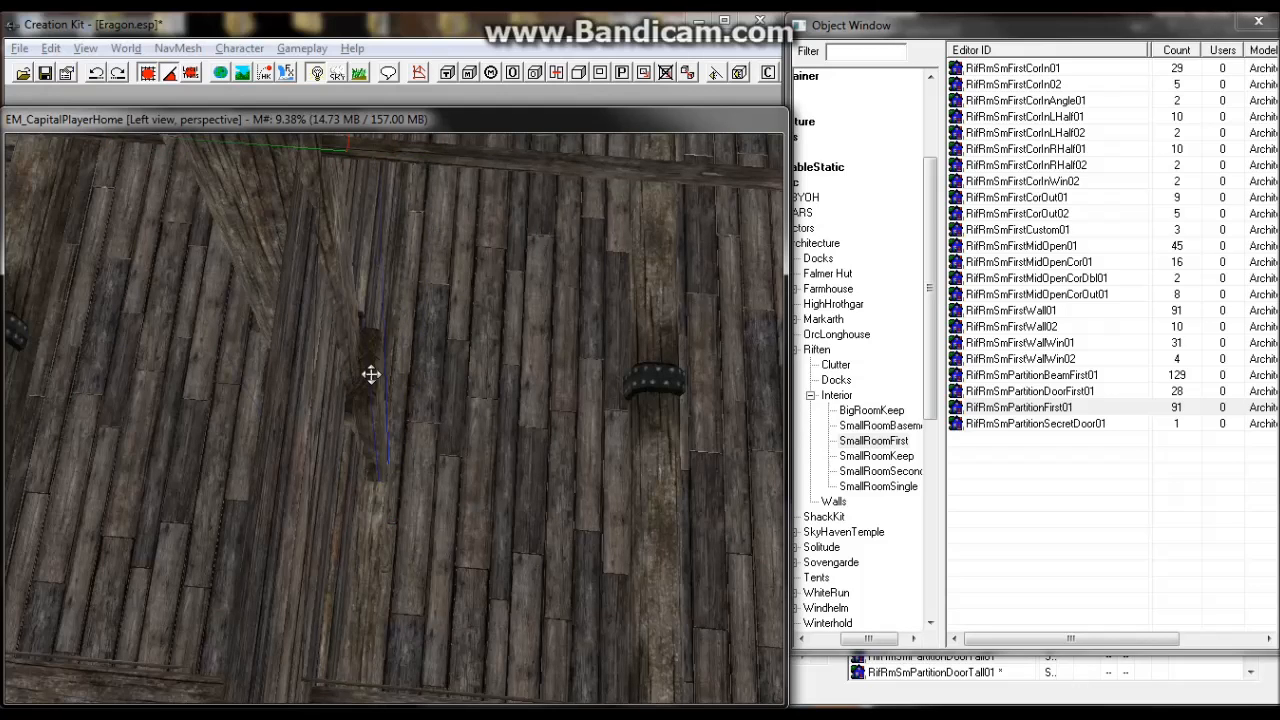
pyautogui.moveTo(371, 374)
pyautogui.keyDown('shift'); pyautogui.mouseDown(button='middle')
pyautogui.moveTo(417, 366)
pyautogui.moveTo(351, 377)
pyautogui.mouseUp(button='middle'); pyautogui.keyUp('shift')
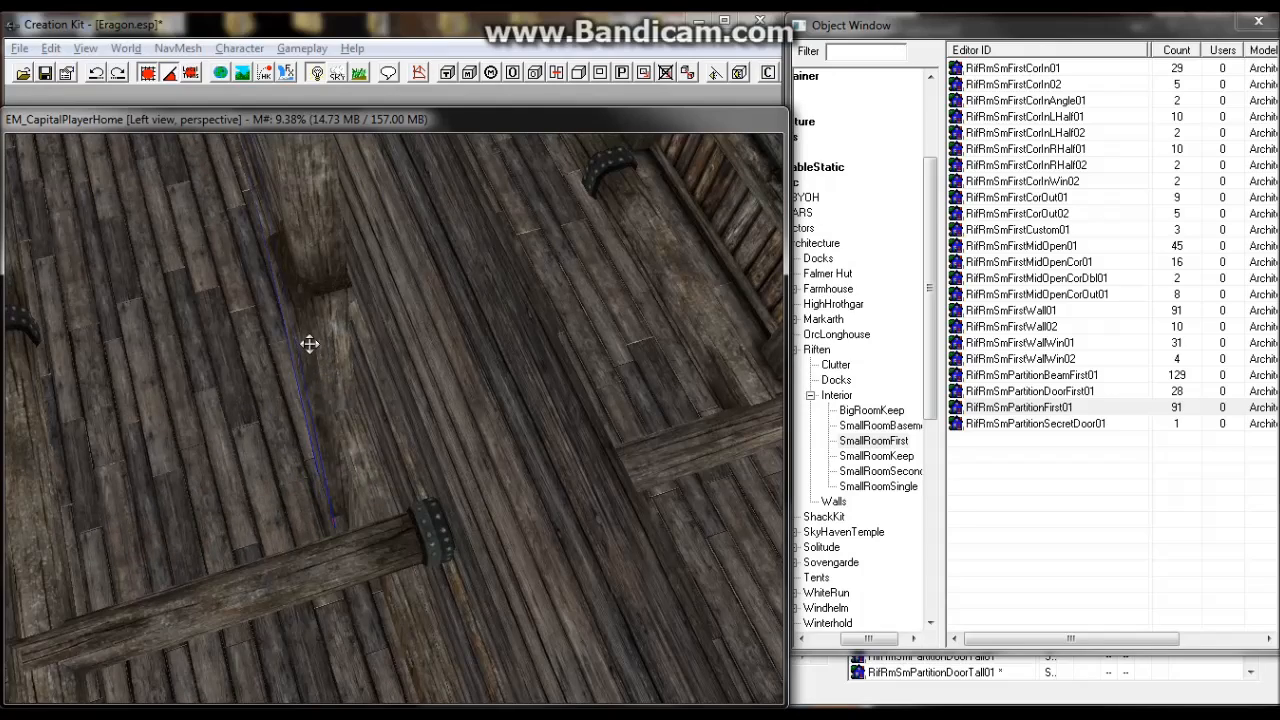
pyautogui.moveTo(338, 326); pyautogui.dragTo(353, 333)
pyautogui.keyDown('shift'); pyautogui.moveTo(352, 333); pyautogui.dragTo(126, 324, button='middle'); pyautogui.keyUp('shift')
pyautogui.keyDown('shift'); pyautogui.moveTo(208, 354); pyautogui.dragTo(136, 338, button='middle'); pyautogui.keyUp('shift')
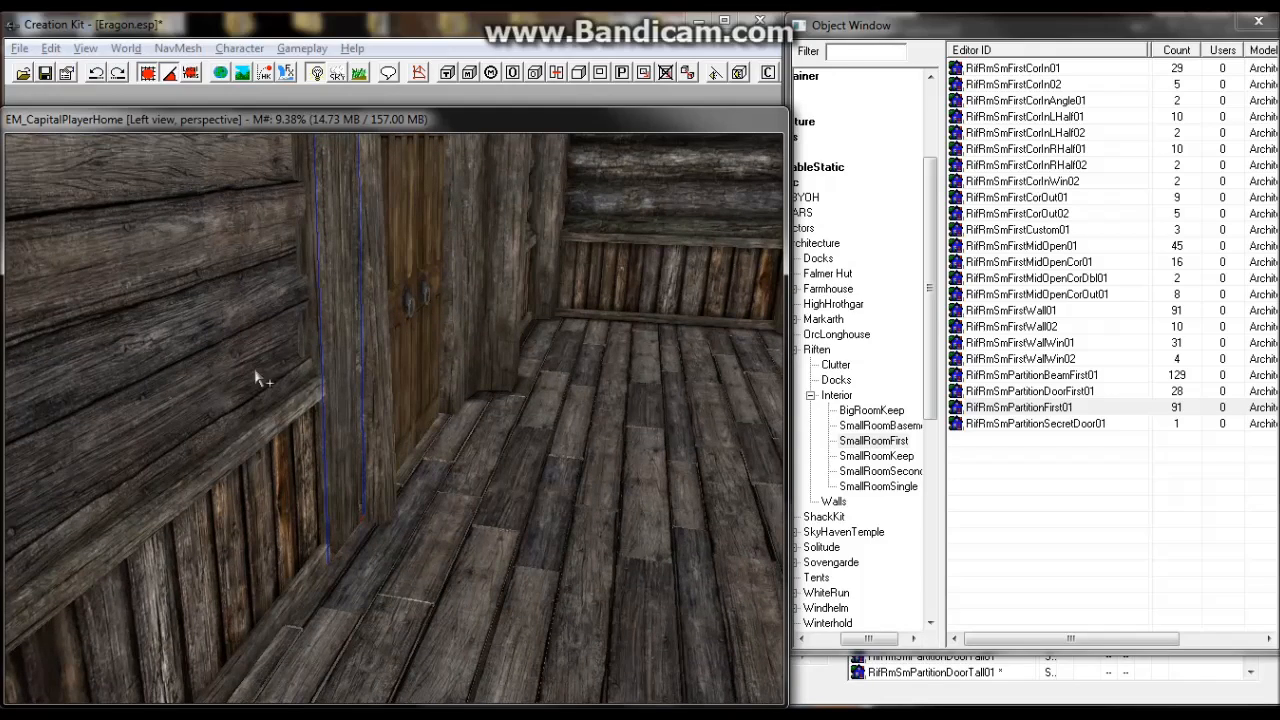
# Shift the tall beam along the Y axis, closer to the door frame.
pyautogui.press('x')
pyautogui.press('y')
pyautogui.moveTo(342, 350); pyautogui.dragTo(360, 353)
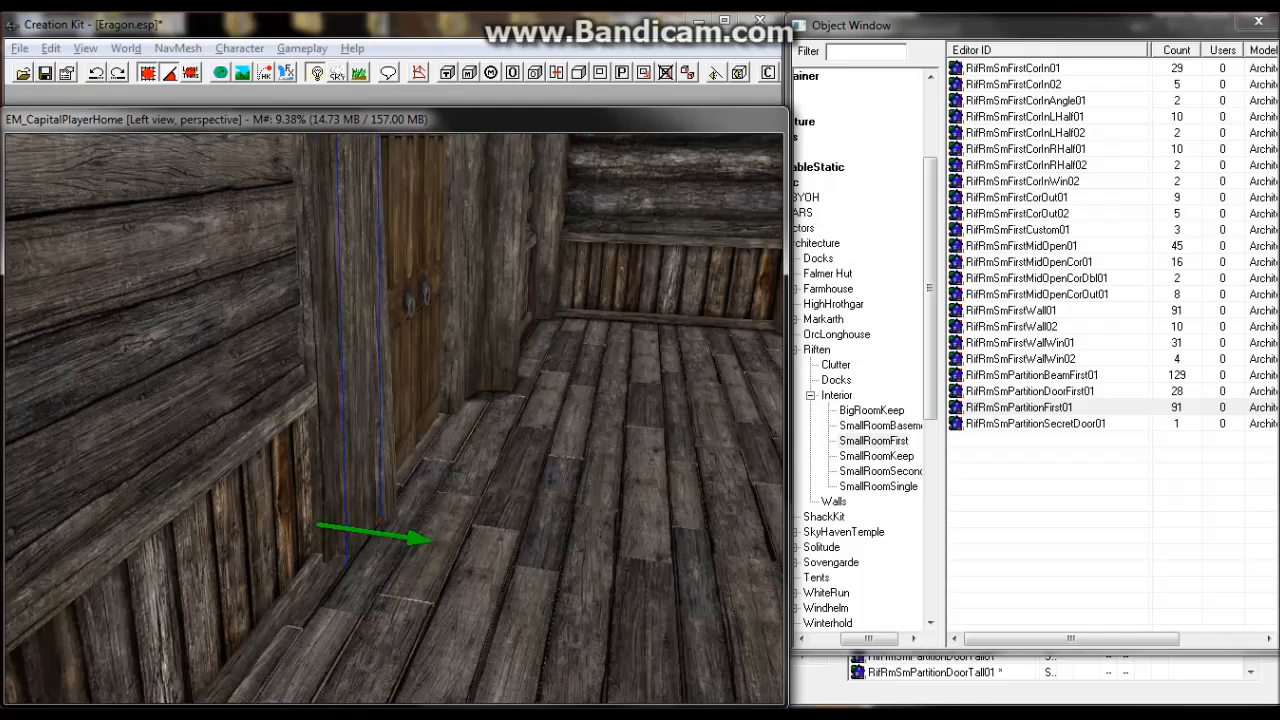
# Drop the tall beam to the floor and adjust its height along the Z axis.
pyautogui.keyDown('shift'); pyautogui.moveTo(366, 334); pyautogui.dragTo(434, 330, button='middle'); pyautogui.keyUp('shift')
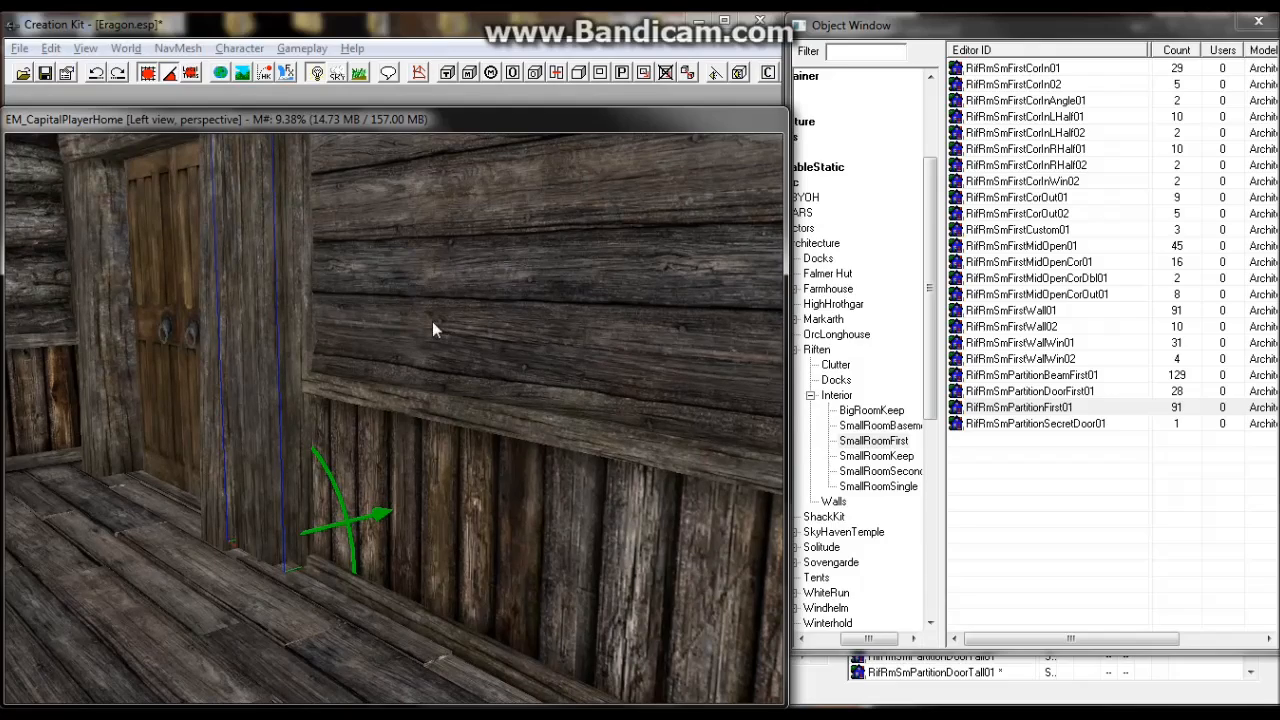
pyautogui.press('f')
pyautogui.press('z')
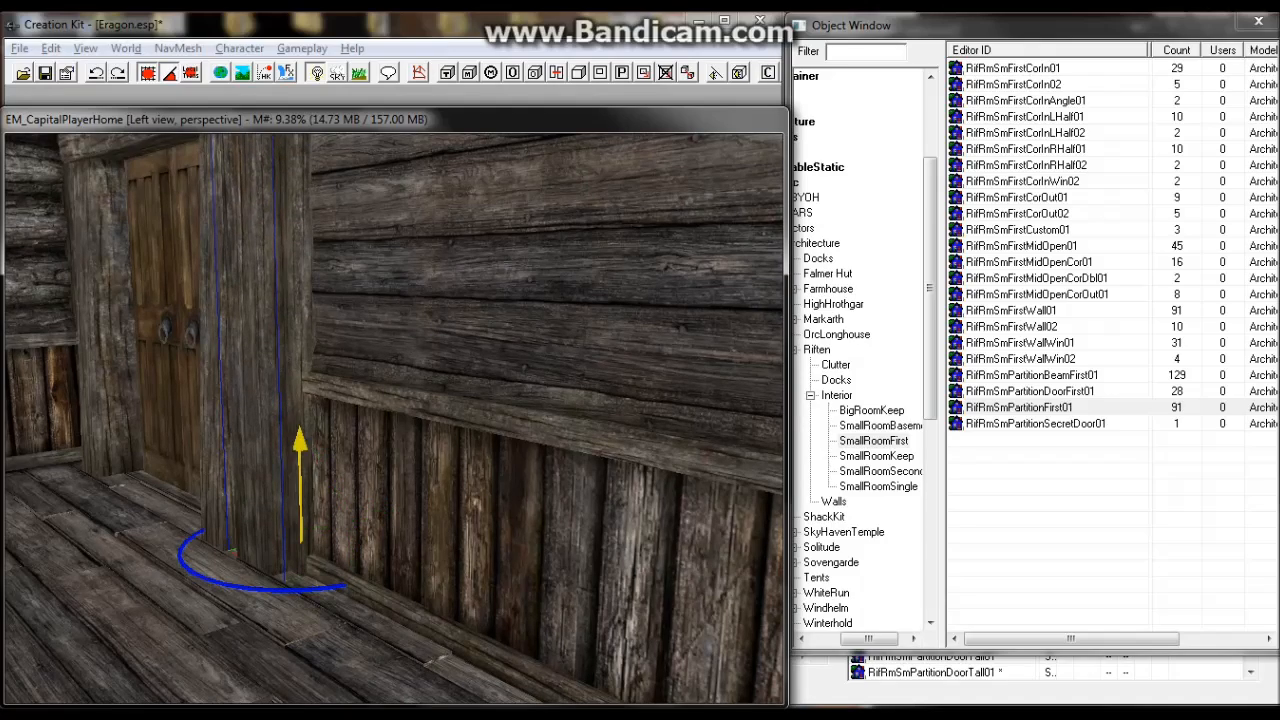
pyautogui.moveTo(271, 359); pyautogui.dragTo(271, 369)
pyautogui.keyDown('shift'); pyautogui.moveTo(271, 369); pyautogui.dragTo(180, 428, button='middle'); pyautogui.keyUp('shift')
pyautogui.scroll(-5, 251, 394)
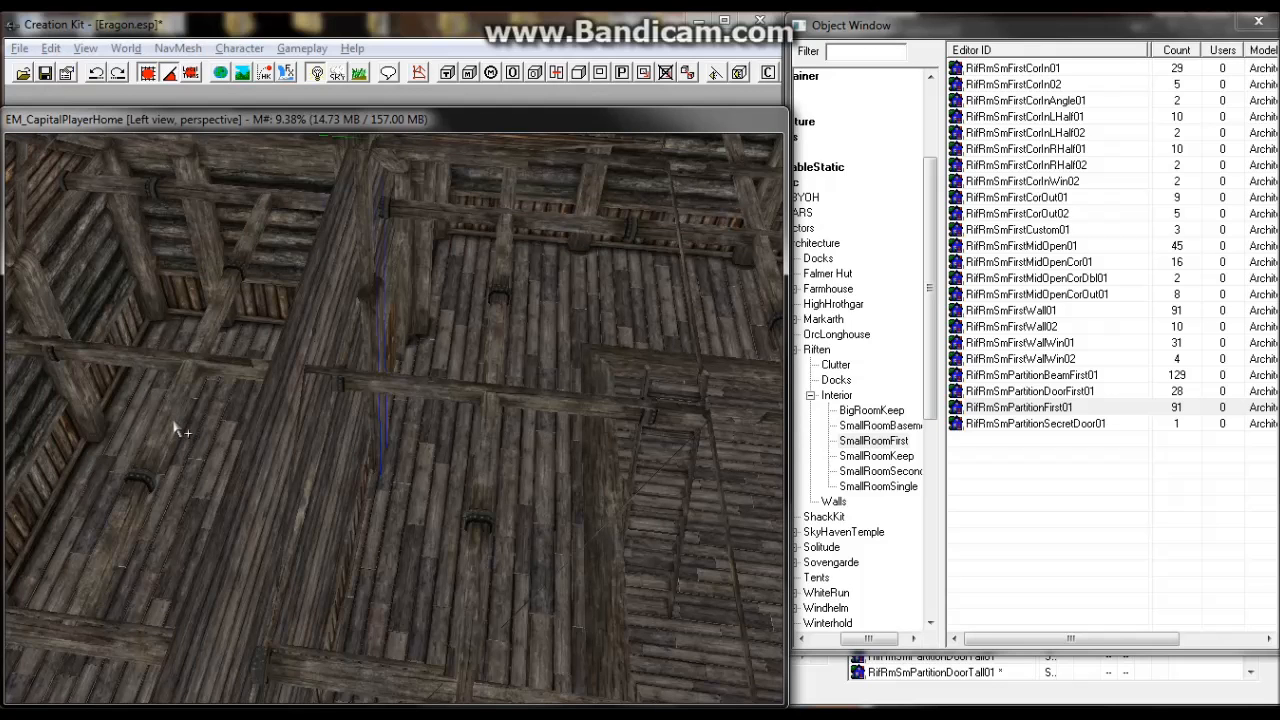
pyautogui.click(369, 296)
pyautogui.moveTo(369, 296); pyautogui.dragTo(428, 300)
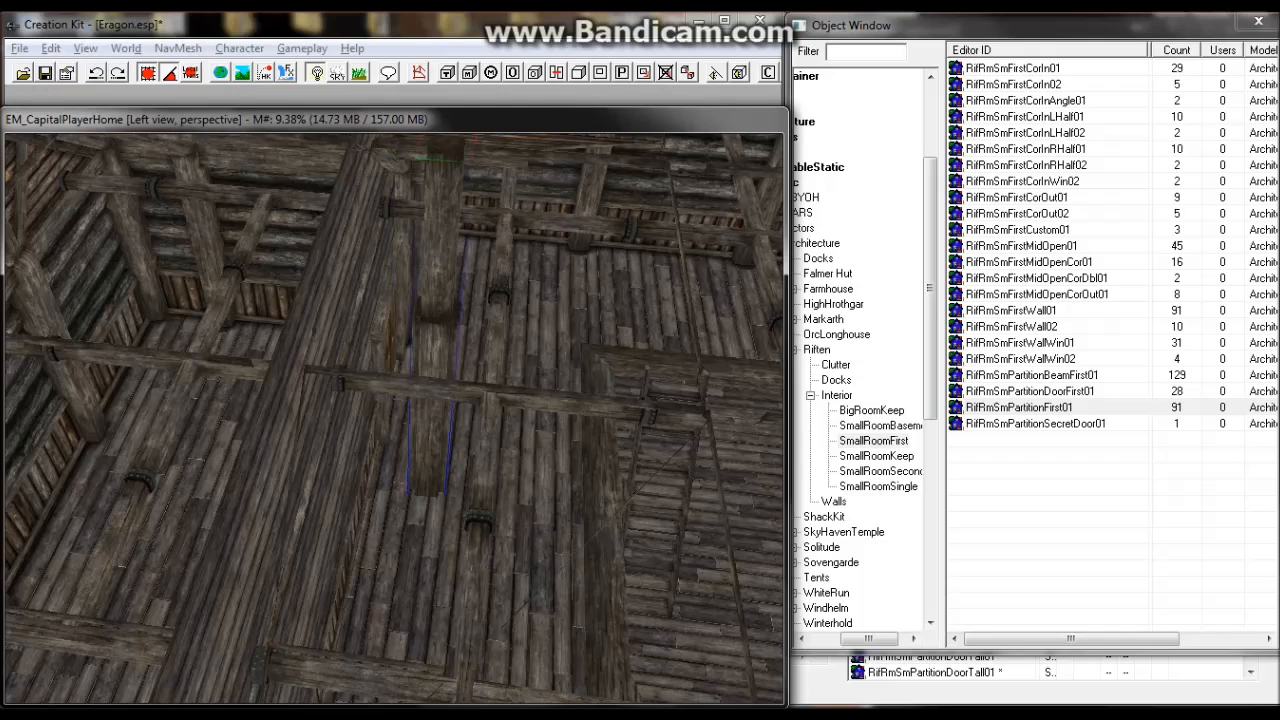
pyautogui.hotkey('ctrl', 'z')
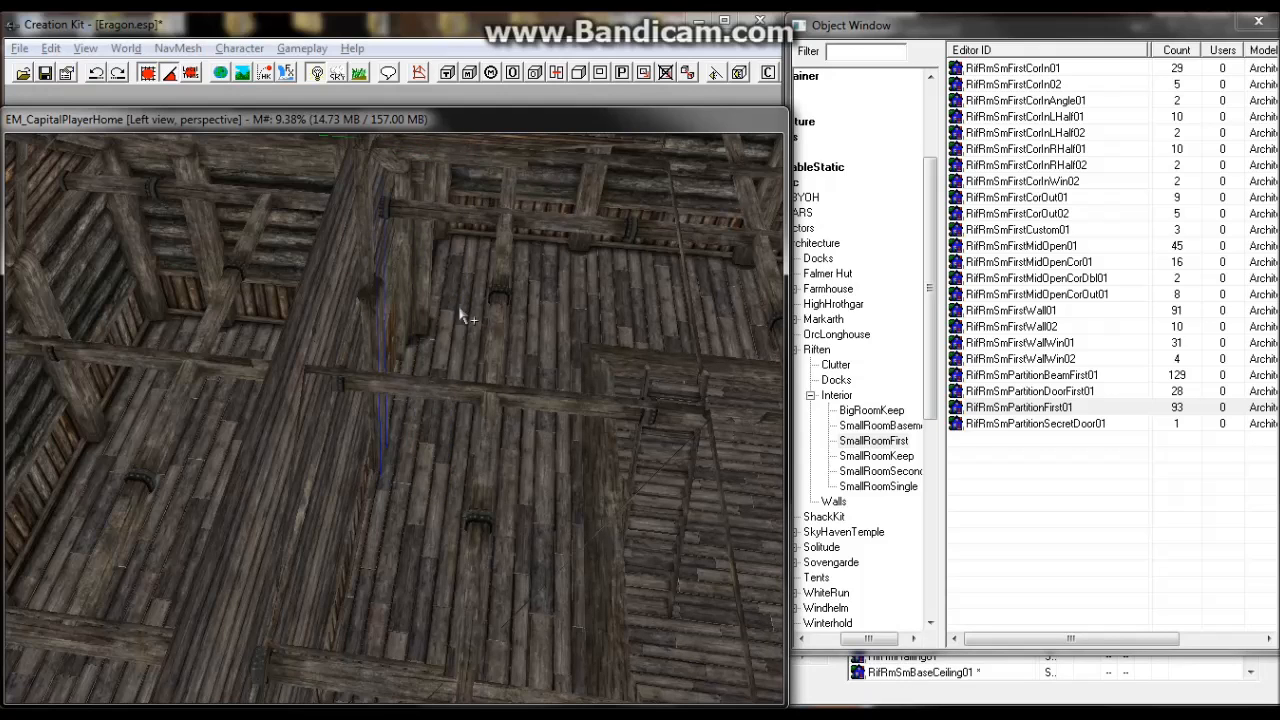
# Duplicate the tall partition beam and move the copy to the wall corner by the other double door.
pyautogui.click(375, 301)
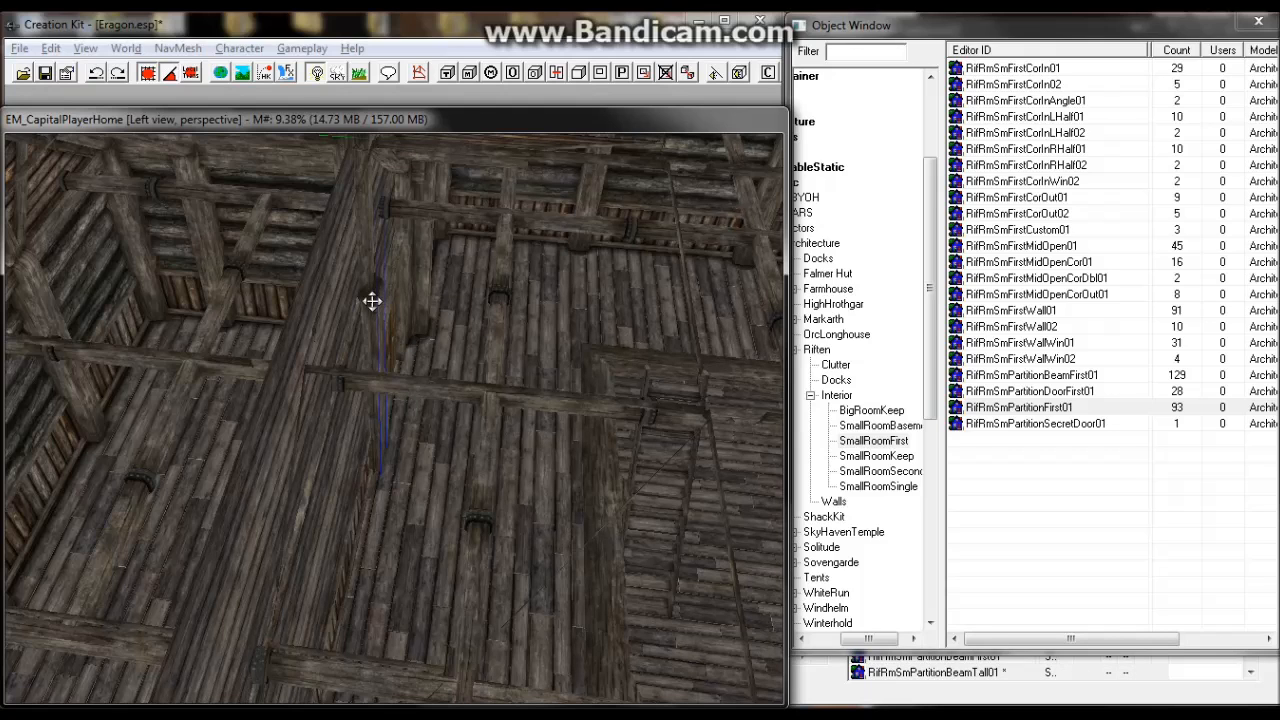
pyautogui.click(375, 301)
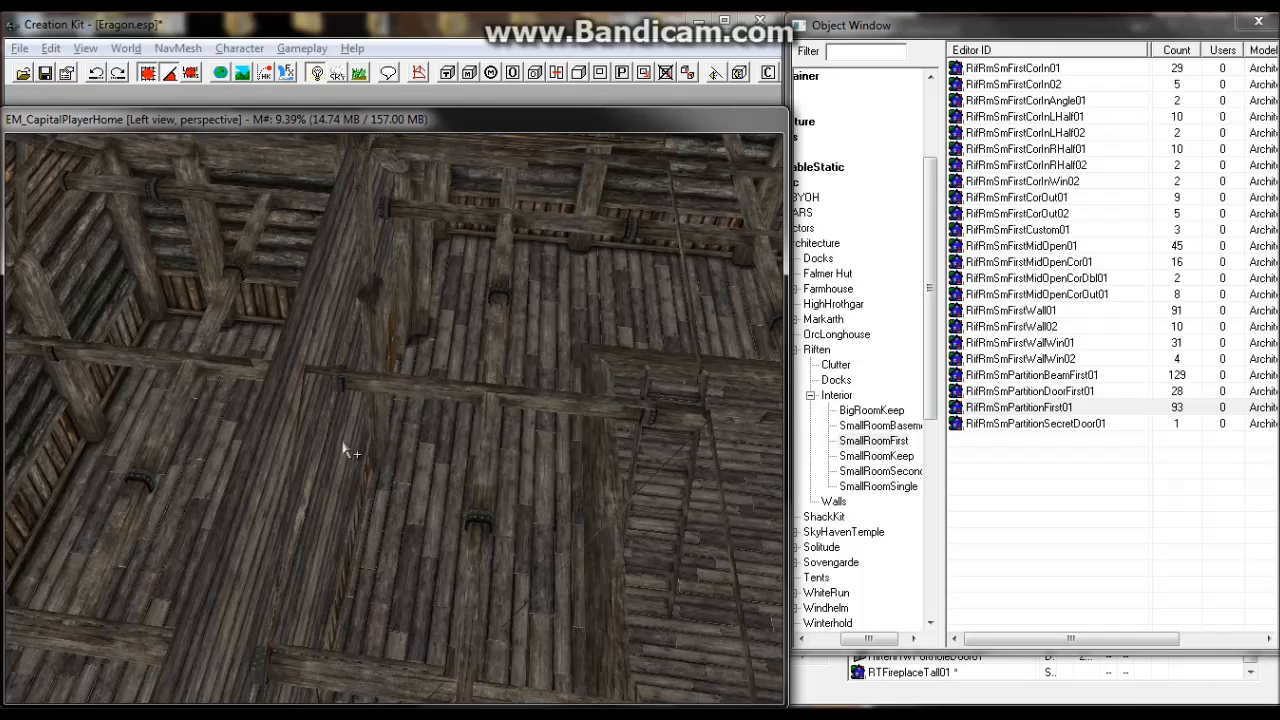
pyautogui.moveTo(443, 428)
pyautogui.mouseDown(button='middle')
pyautogui.moveTo(389, 404)
pyautogui.moveTo(454, 426)
pyautogui.moveTo(424, 420)
pyautogui.mouseUp(button='middle')
pyautogui.scroll(-4, 341, 381)
pyautogui.scroll(6, 424, 412)
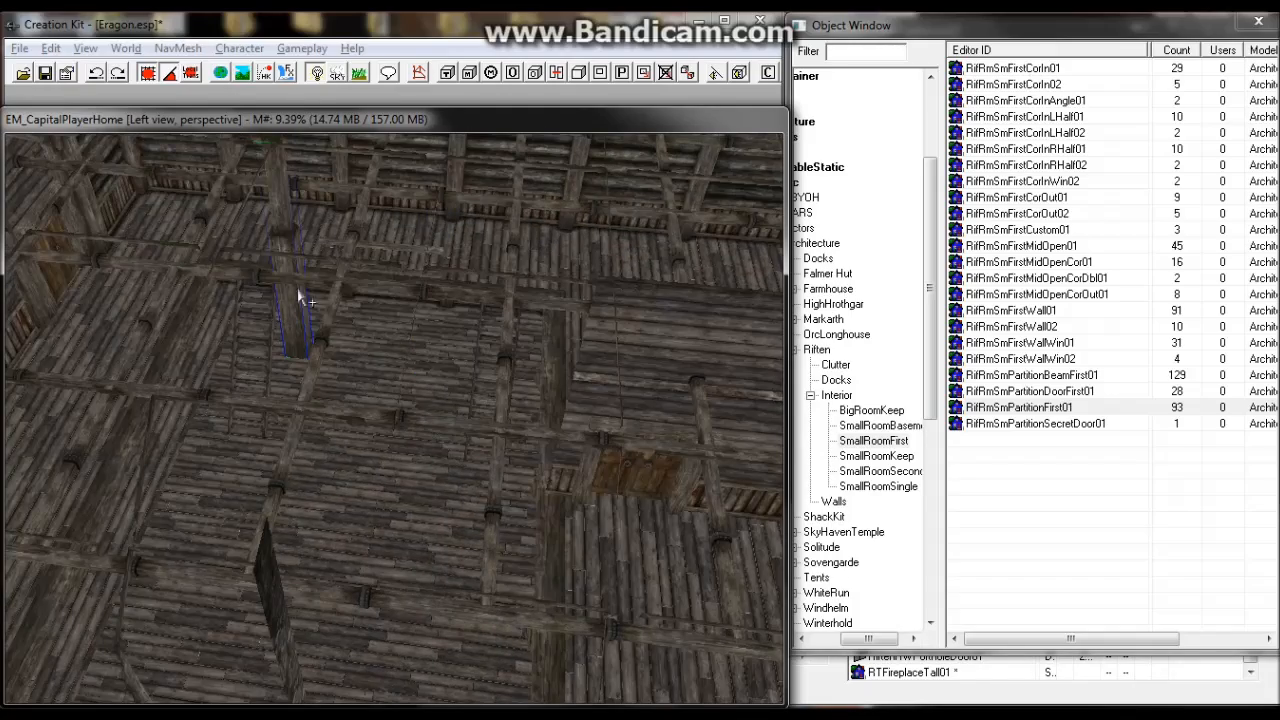
pyautogui.moveTo(300, 300); pyautogui.dragTo(575, 425)
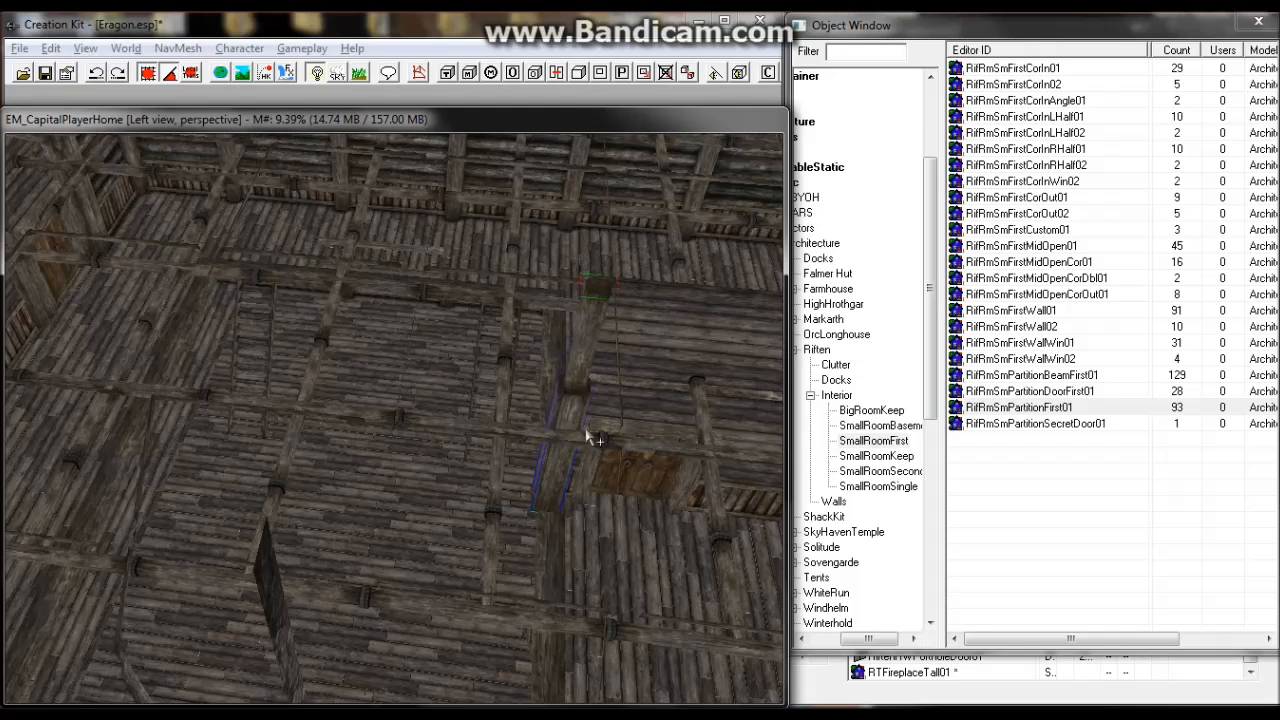
pyautogui.scroll(5, 591, 436)
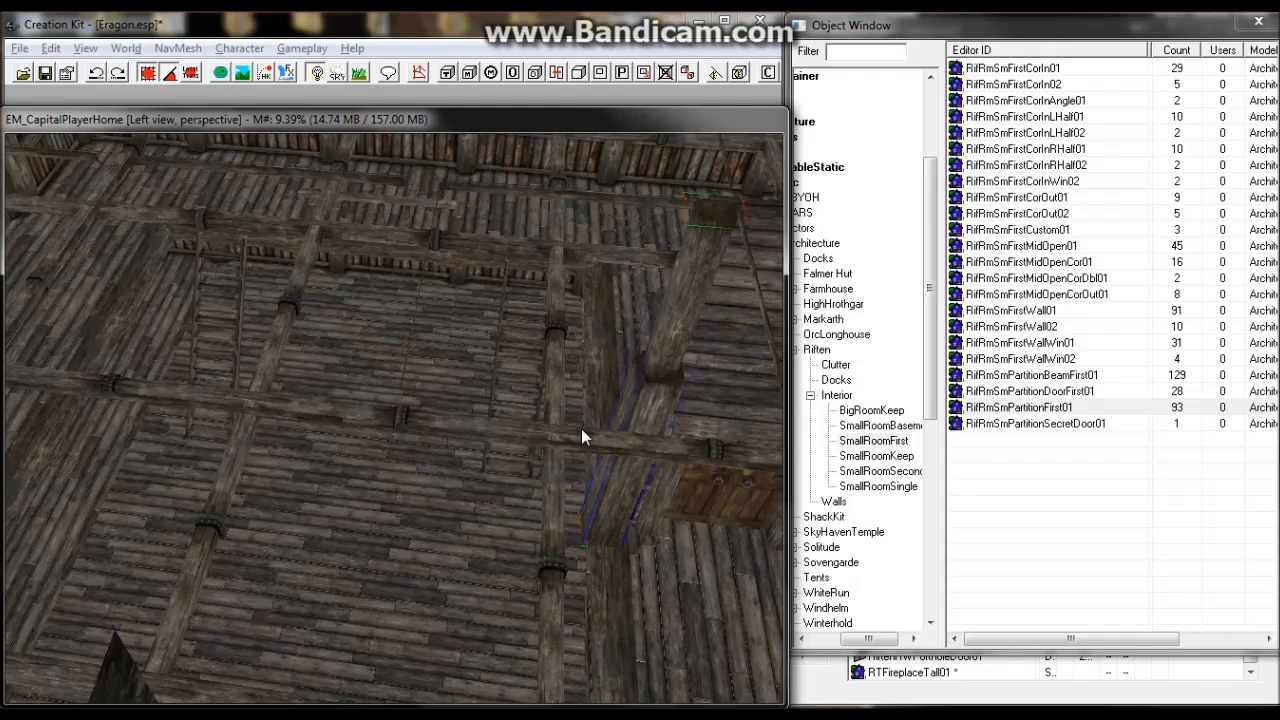
pyautogui.scroll(4, 565, 438)
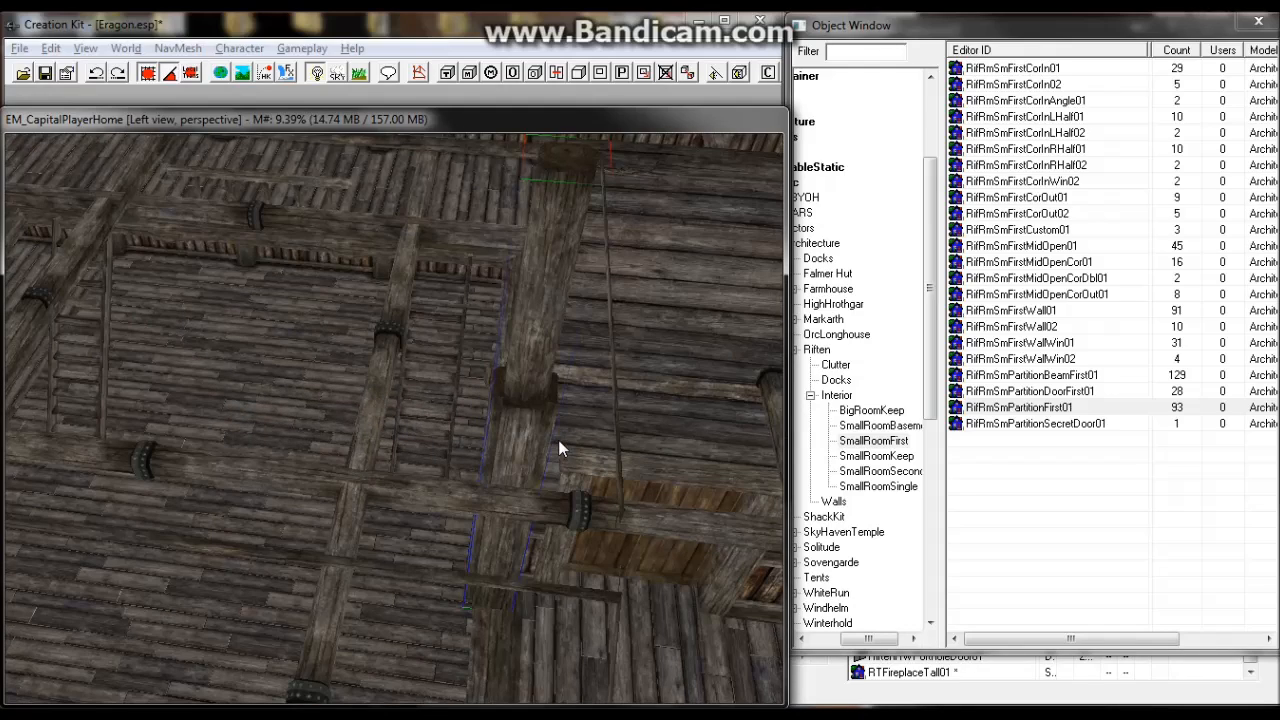
# Reposition the copied beam along the X axis to line it up with the wall end by the door.
pyautogui.press('Delete')
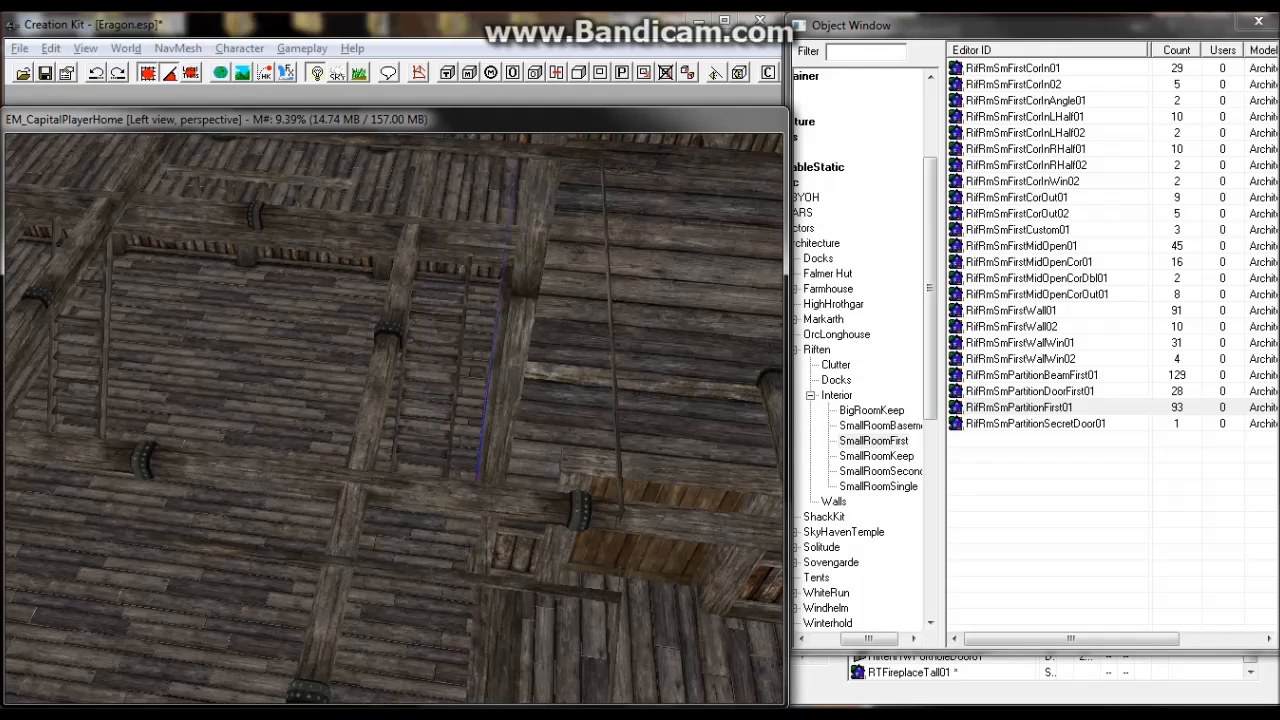
pyautogui.hotkey('ctrl', 'z')
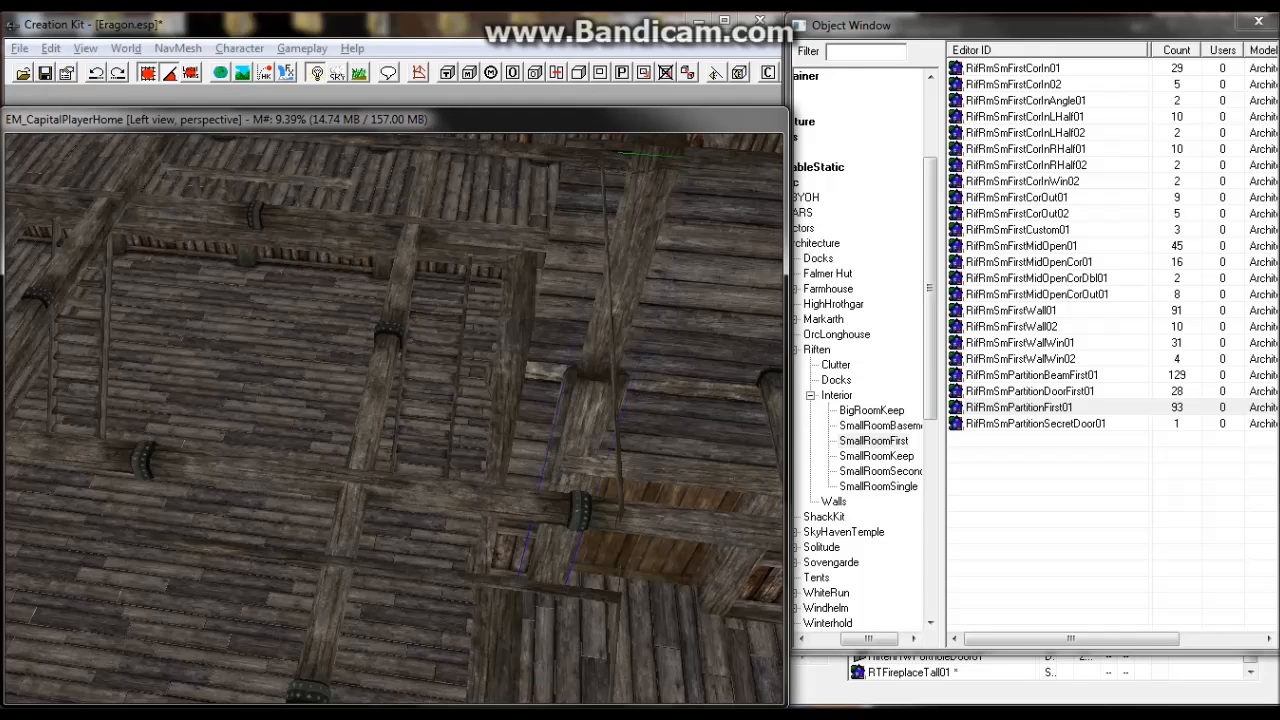
pyautogui.press('x')
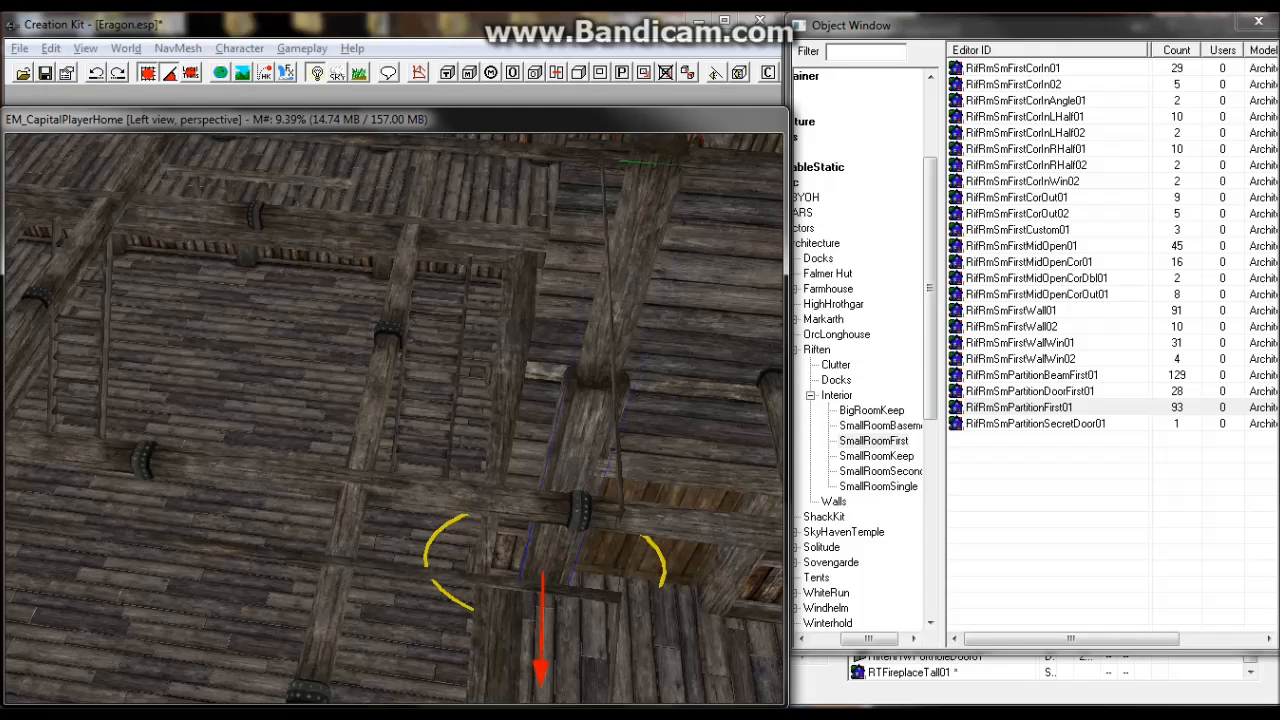
pyautogui.moveTo(602, 375); pyautogui.dragTo(549, 380)
pyautogui.press('c')
# Duplicate the tall wall section beside the door, turn the copy perpendicular to the door wall, and discard the extra beam copy.
pyautogui.scroll(-5, 530, 368)
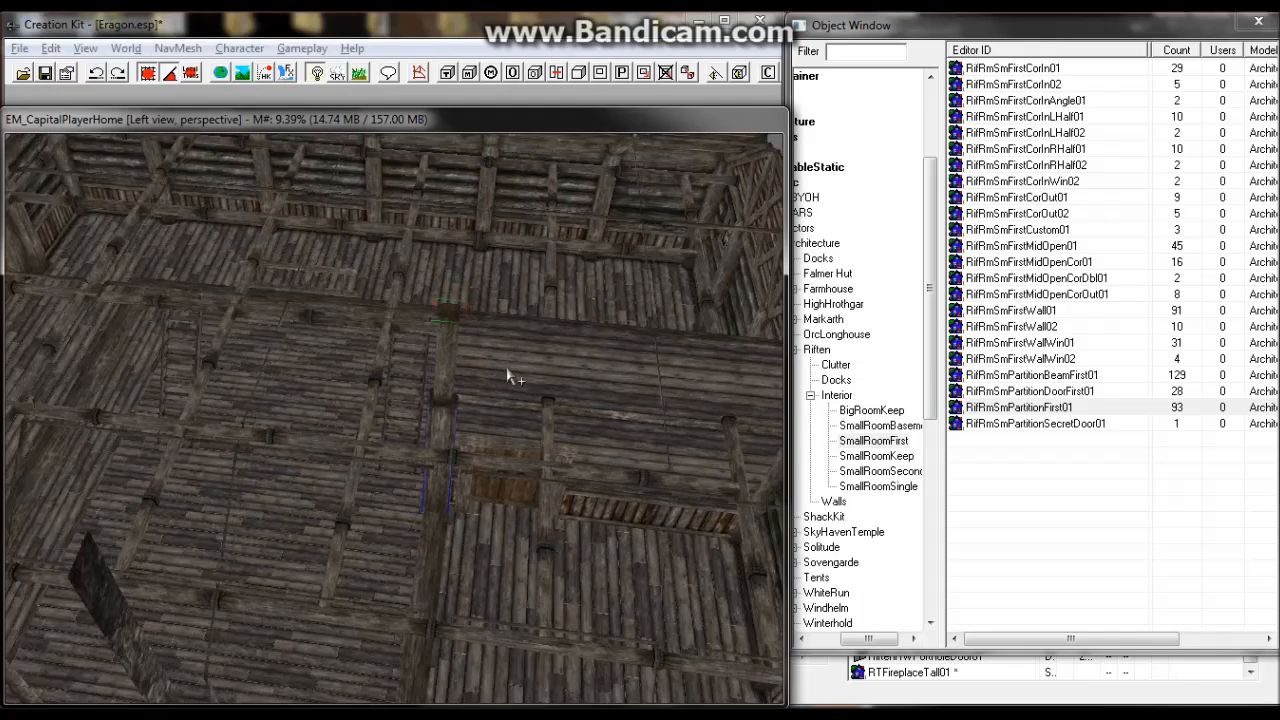
pyautogui.moveTo(508, 374); pyautogui.dragTo(550, 323, button='middle')
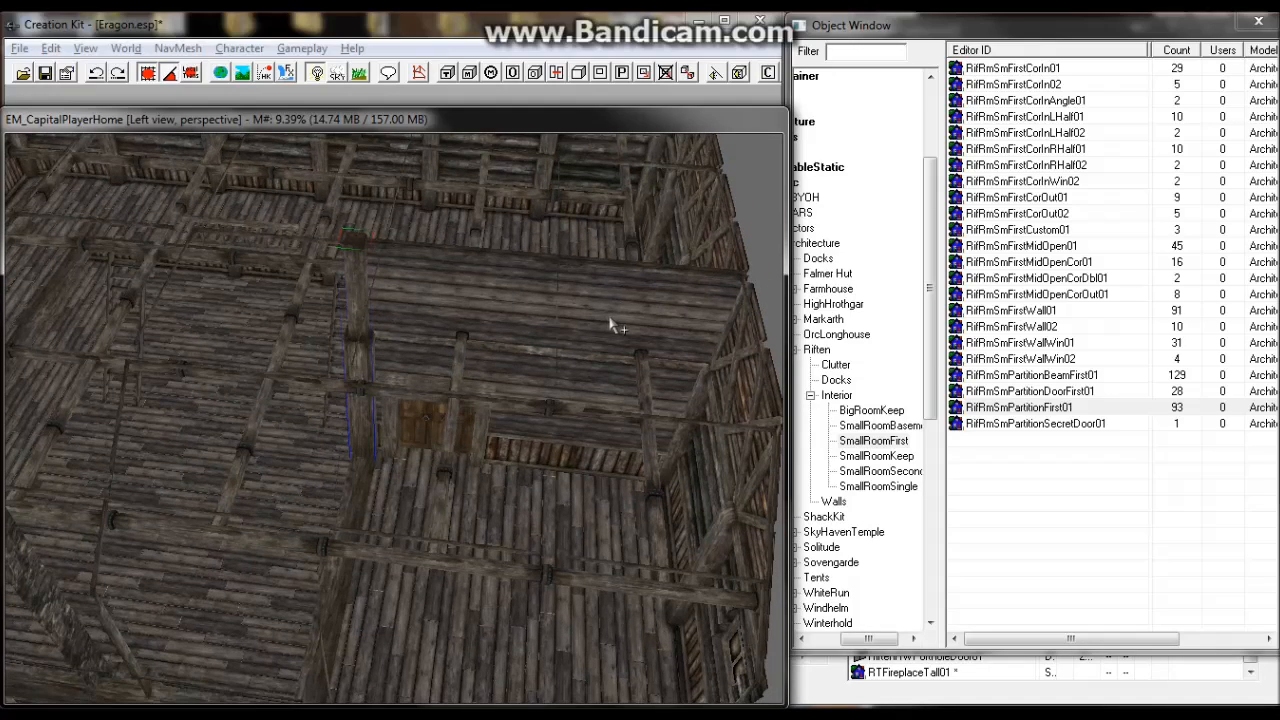
pyautogui.click(610, 317)
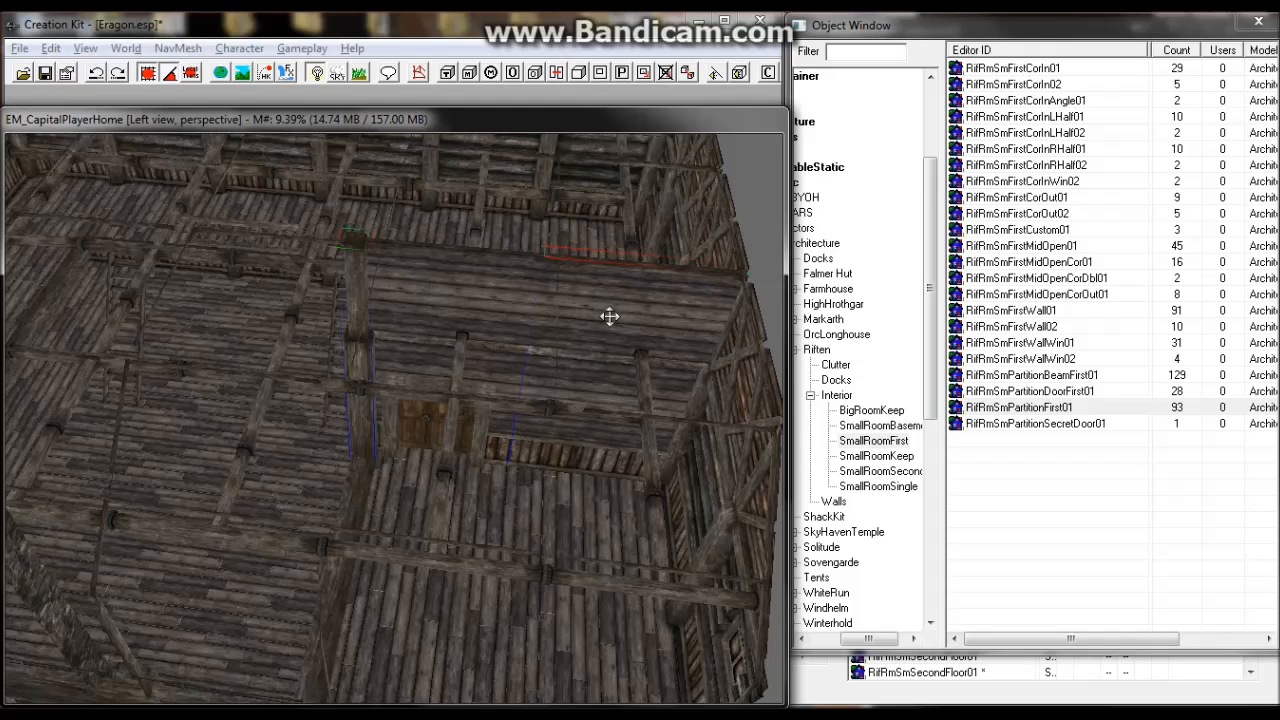
pyautogui.hotkey('ctrl', 'd')
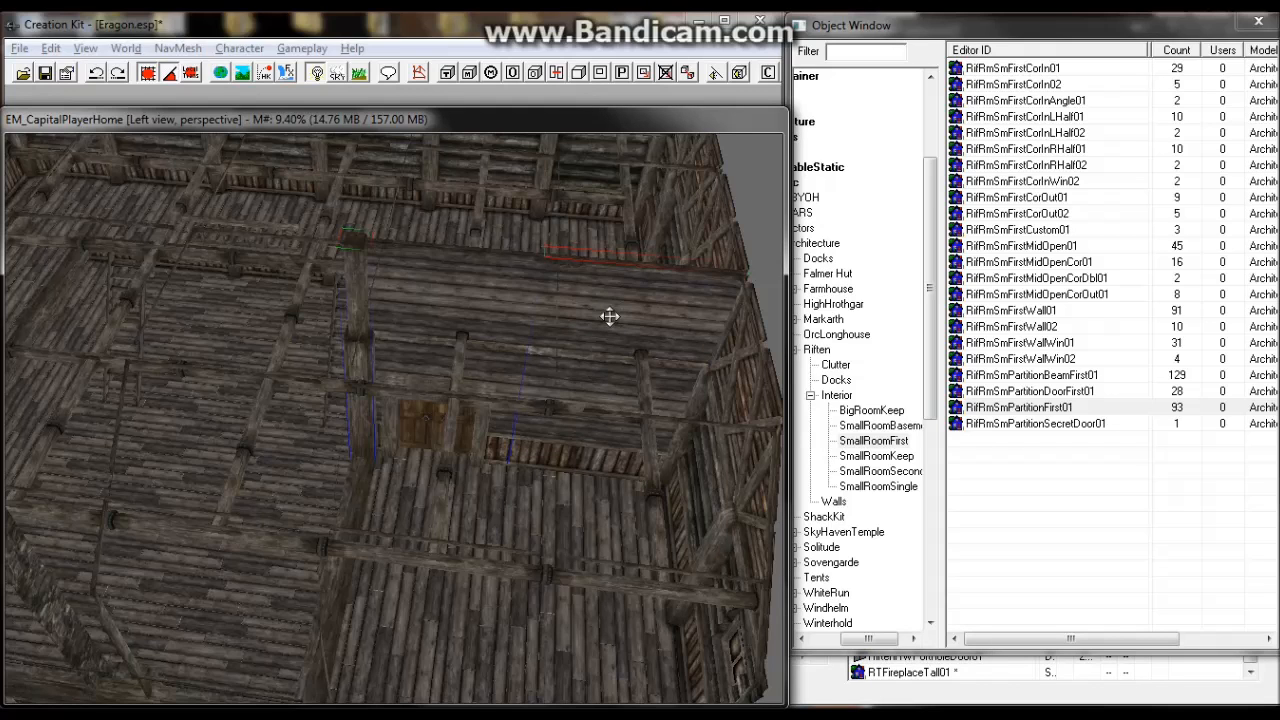
pyautogui.moveTo(617, 319); pyautogui.dragTo(621, 277, button='right')
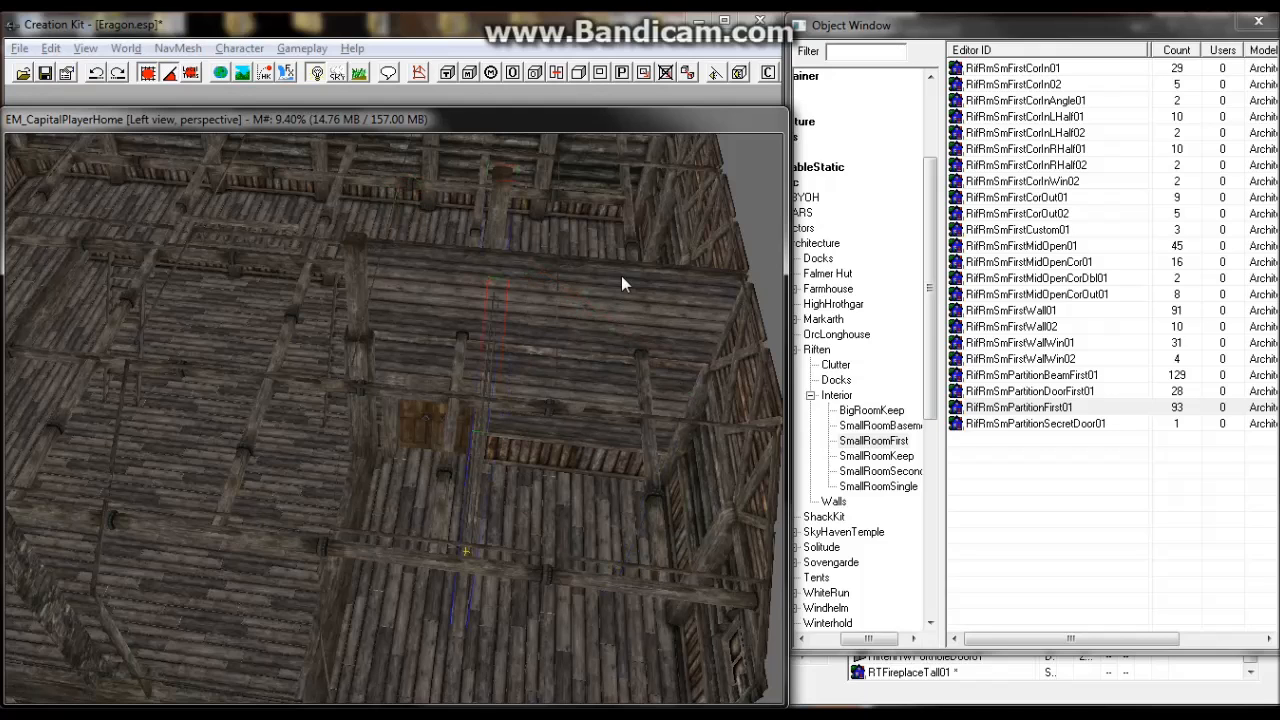
pyautogui.click(505, 187)
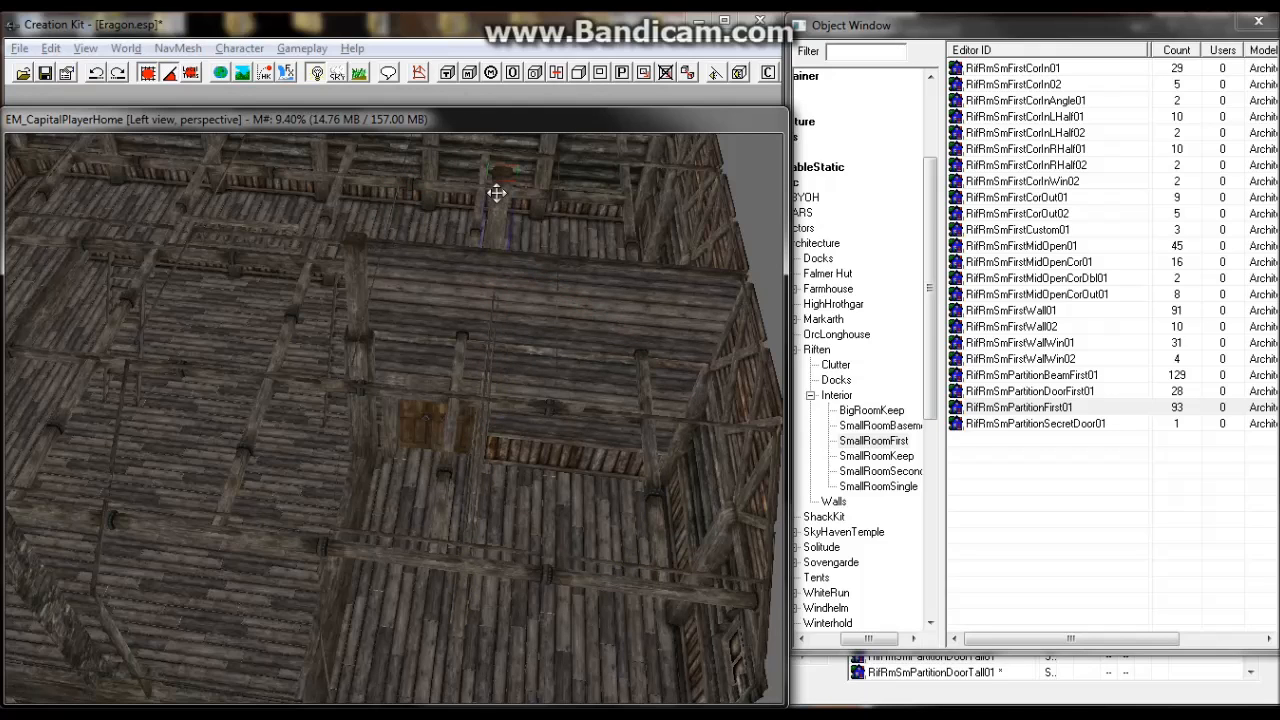
pyautogui.click(499, 202)
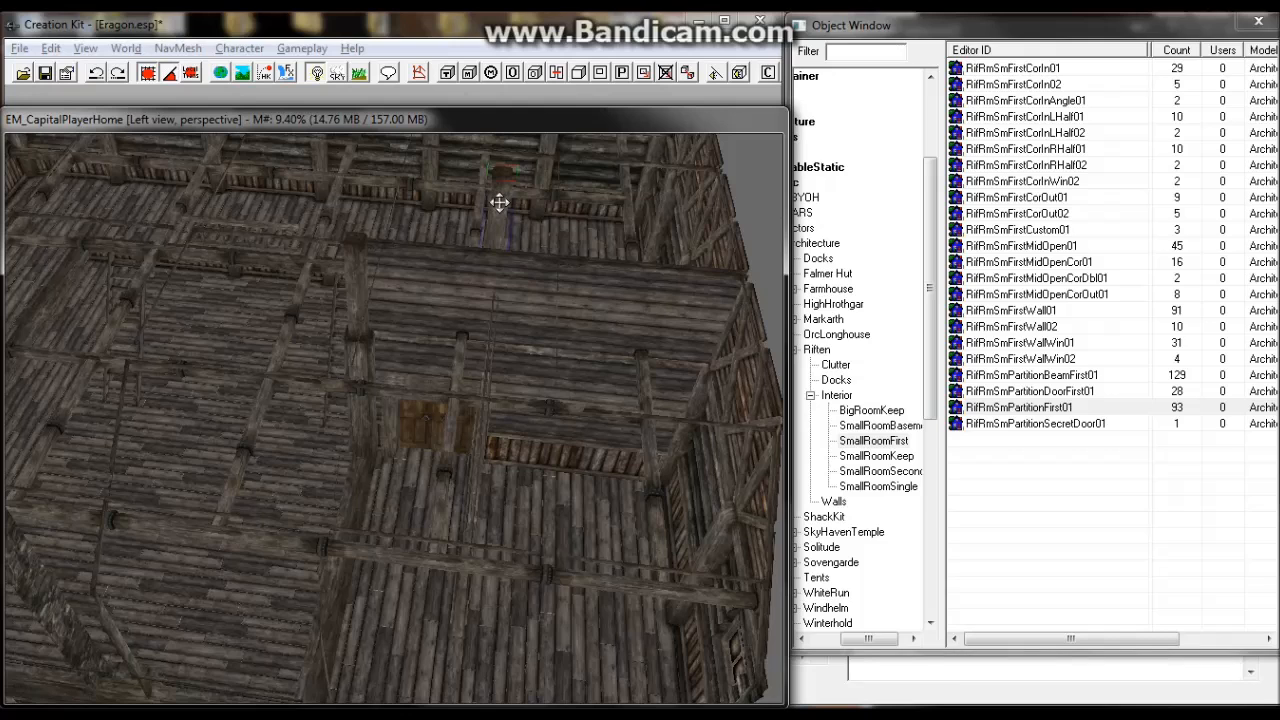
# Move the rotated tall partition wall along the X and Y axes to the corner by the tall beam.
pyautogui.keyDown('shift'); pyautogui.moveTo(458, 412); pyautogui.dragTo(348, 460, button='middle'); pyautogui.keyUp('shift')
pyautogui.click(379, 416)
pyautogui.scroll(3, 348, 460)
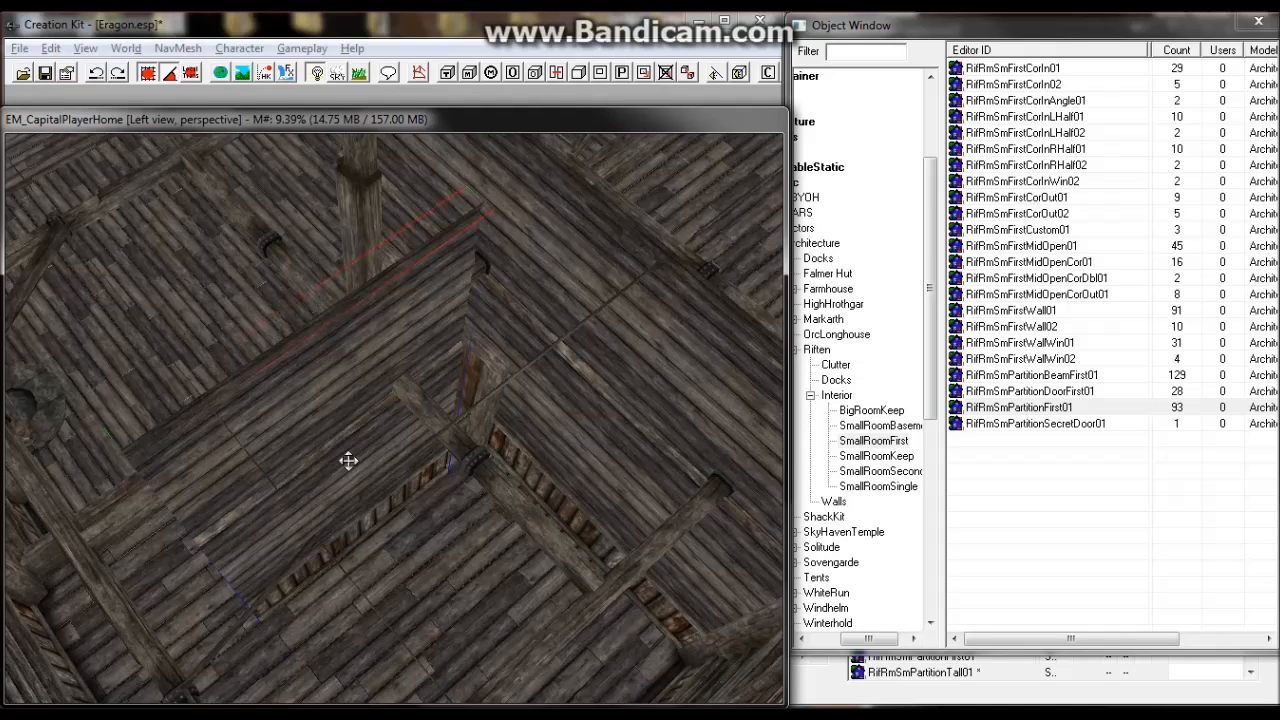
pyautogui.press('x')
pyautogui.moveTo(348, 460); pyautogui.dragTo(320, 466)
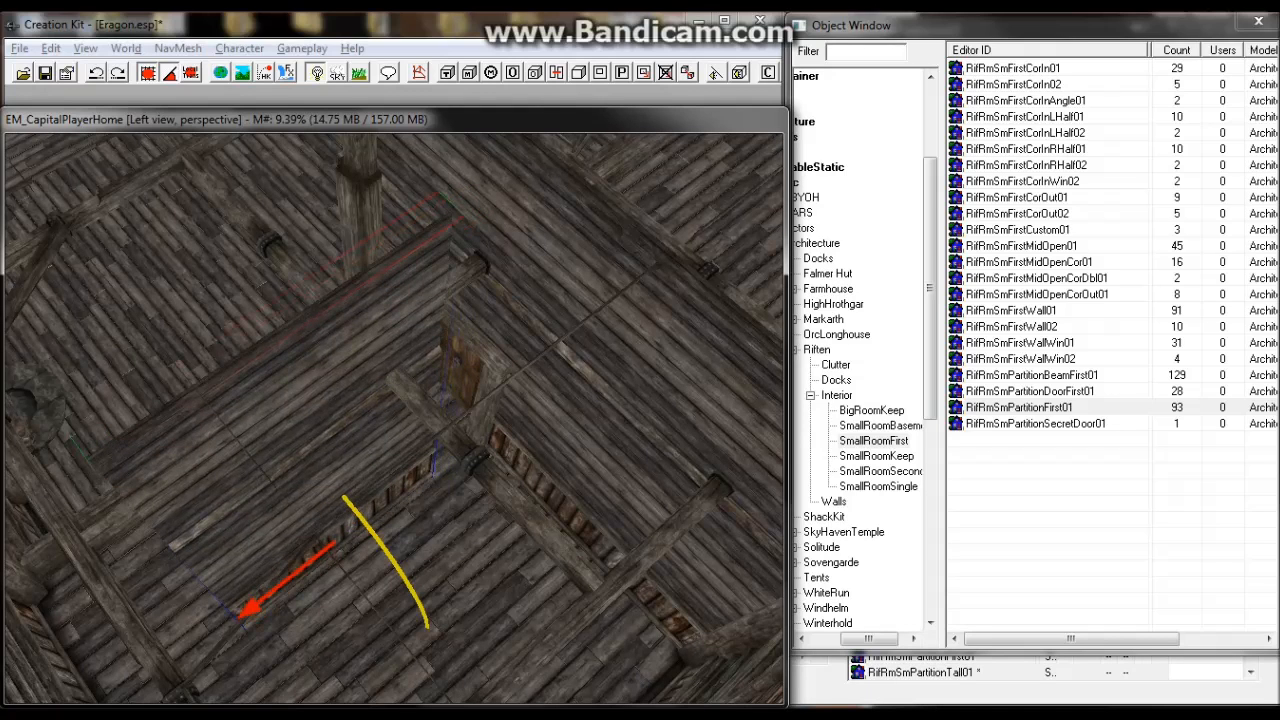
pyautogui.press('c')
pyautogui.moveTo(433, 460); pyautogui.dragTo(437, 460, button='right')
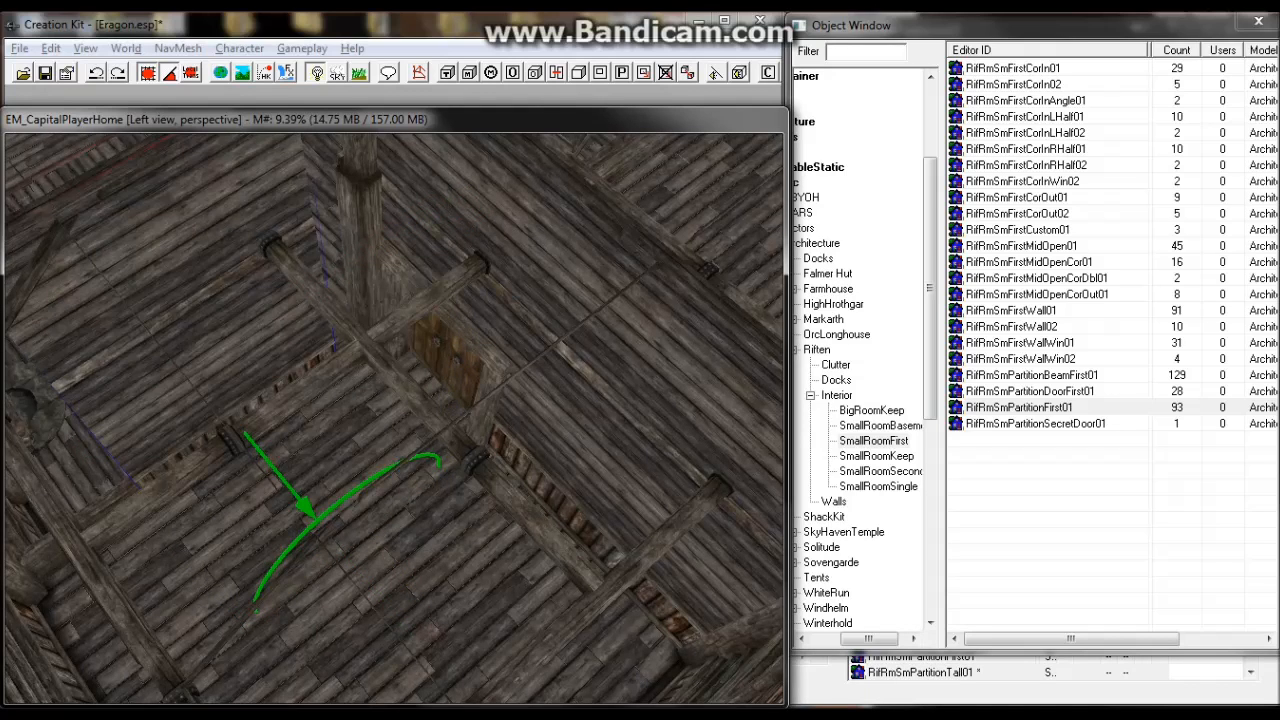
# Shift the rotated partition wall along the X axis until its end meets the tall beam.
pyautogui.press('t')
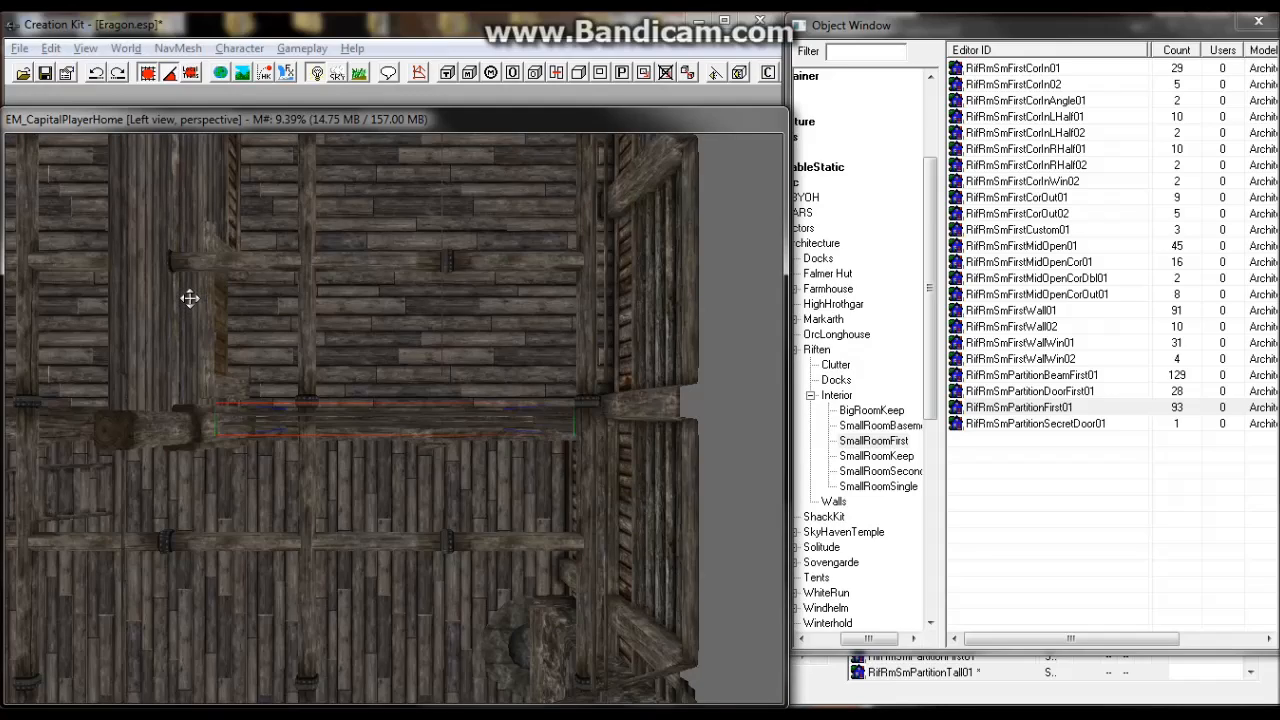
pyautogui.scroll(5, 190, 298)
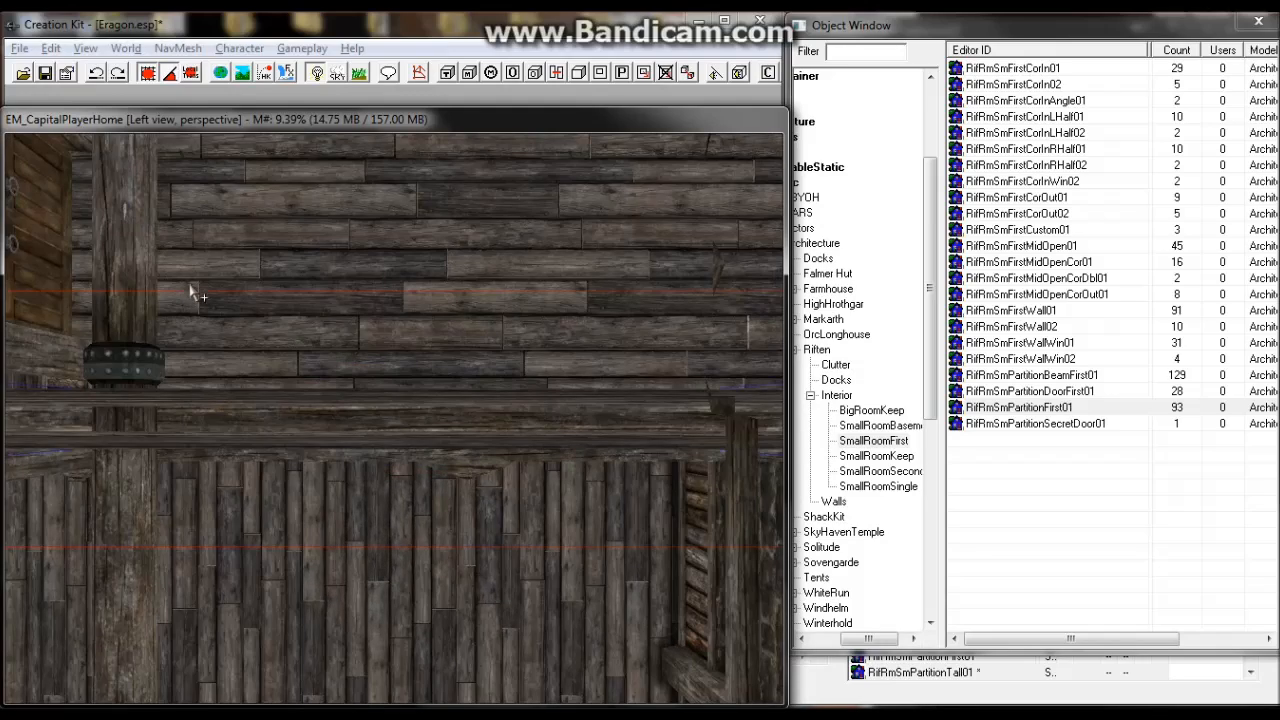
pyautogui.scroll(-10, 191, 274)
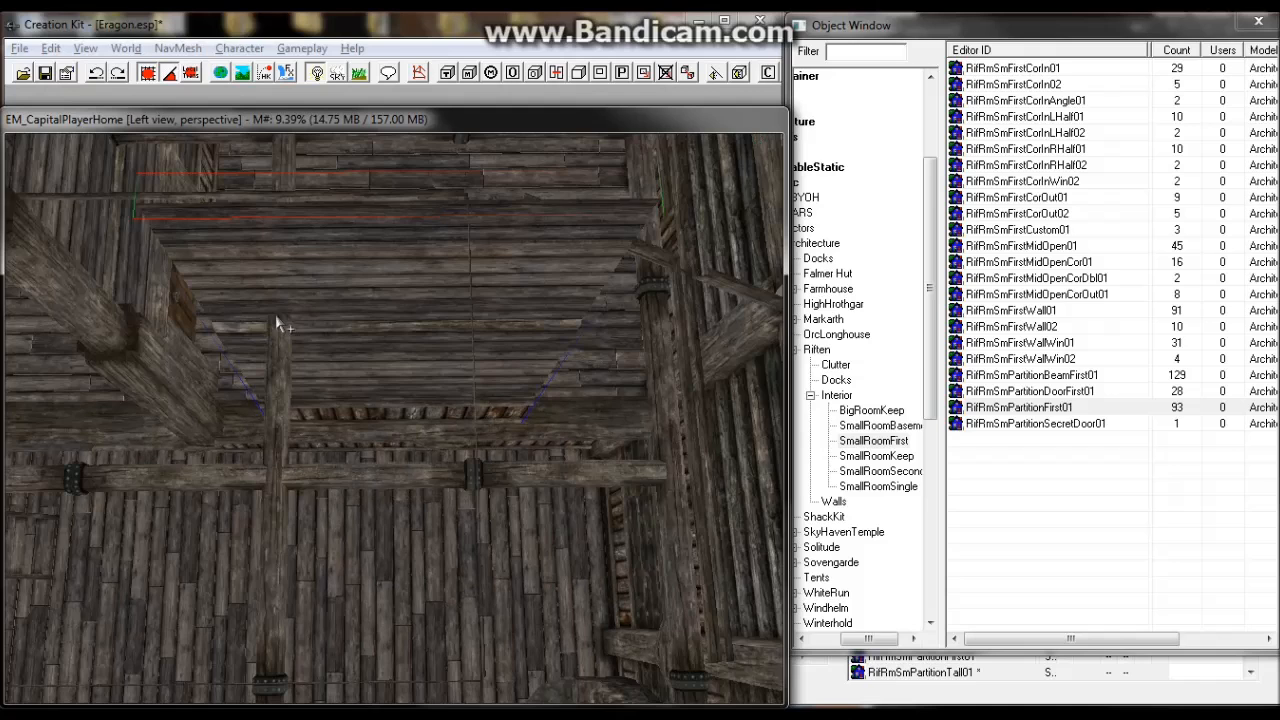
pyautogui.moveTo(276, 316); pyautogui.dragTo(303, 294, button='middle')
pyautogui.press('x')
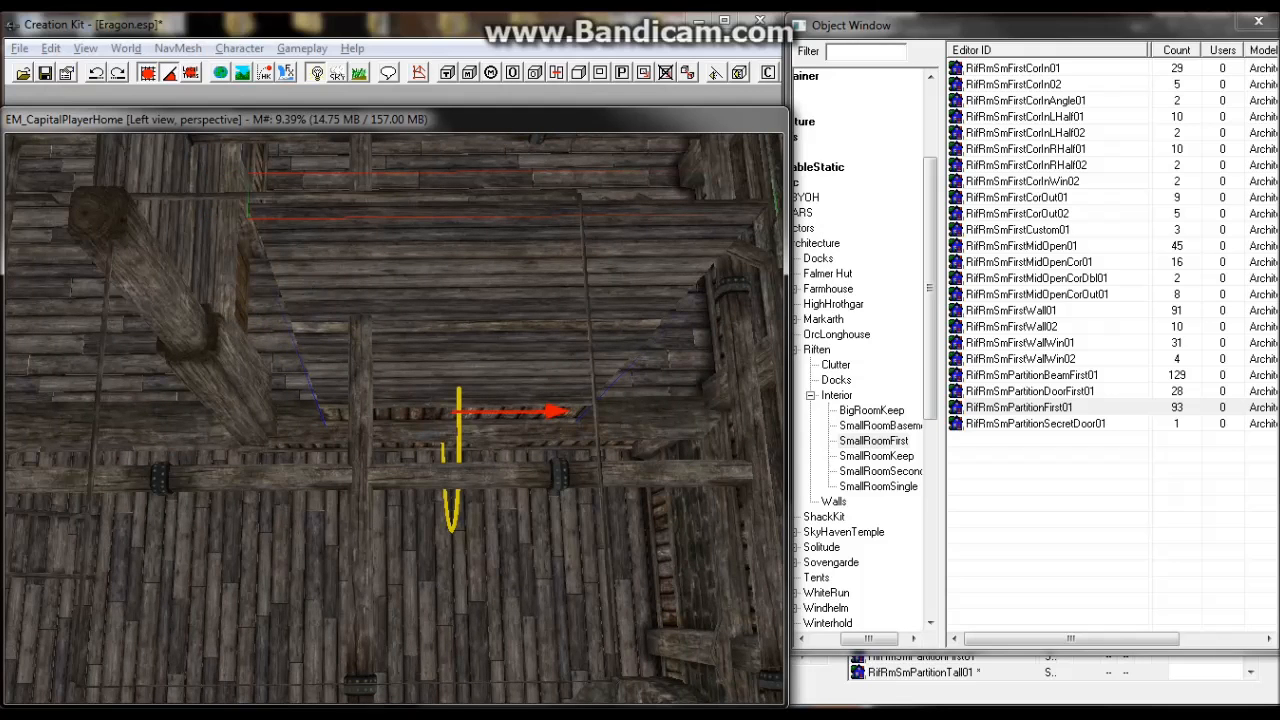
pyautogui.moveTo(510, 411); pyautogui.dragTo(455, 411)
pyautogui.moveTo(348, 274); pyautogui.dragTo(354, 272, button='middle')
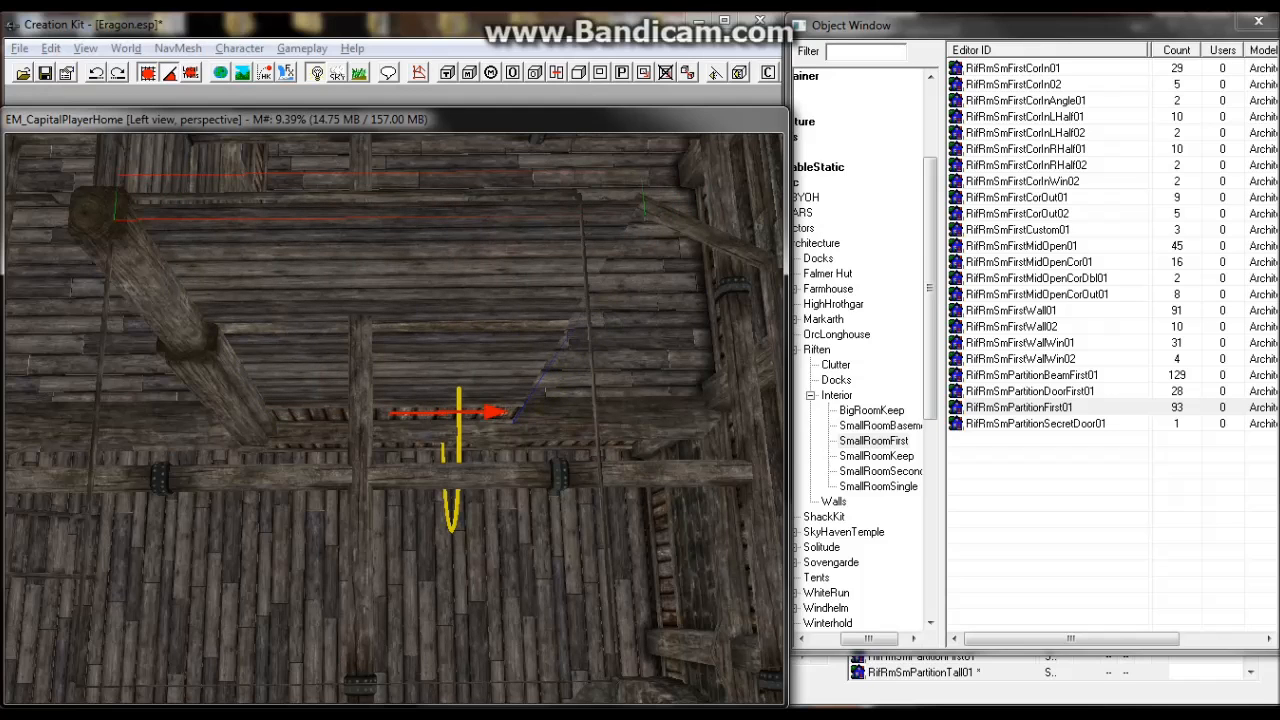
# Duplicate the partition wall and move the copy along the X axis to fill the gap to the outer wall.
pyautogui.press('e')
pyautogui.moveTo(282, 304)
pyautogui.mouseDown(button='middle')
pyautogui.moveTo(266, 303)
pyautogui.moveTo(305, 271)
pyautogui.mouseUp(button='middle')
pyautogui.press('t')
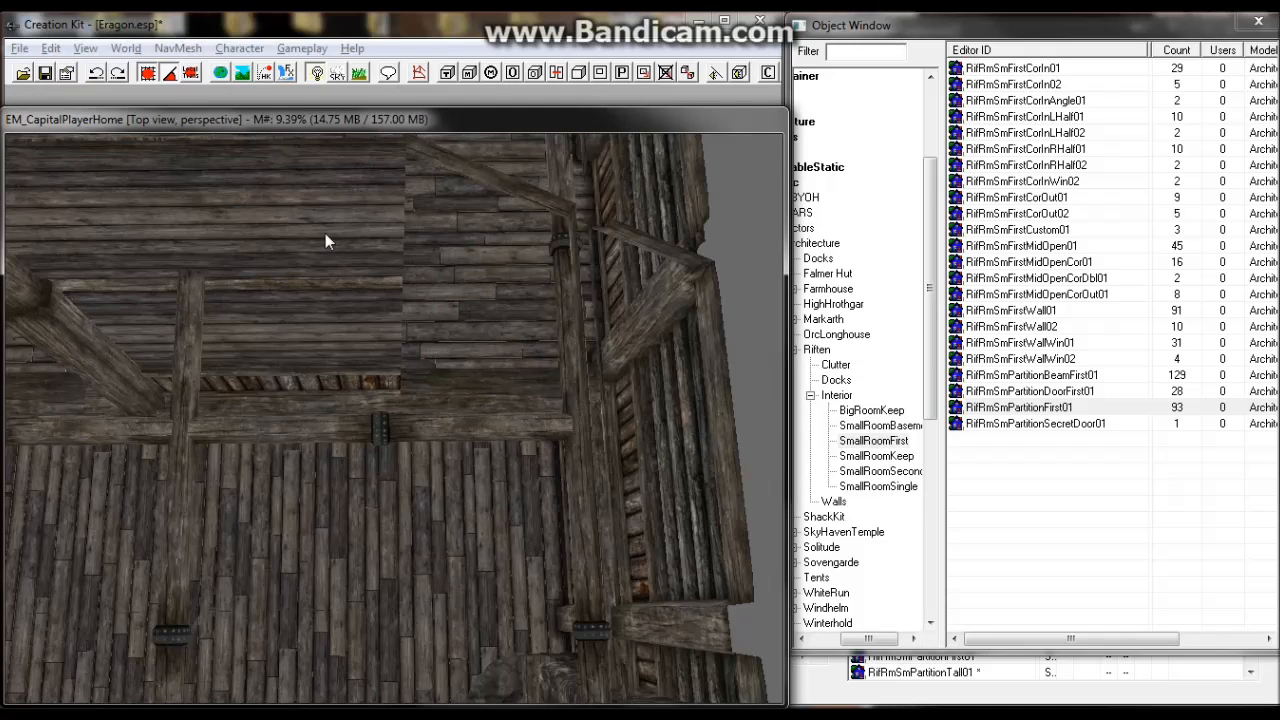
pyautogui.scroll(2, 325, 234)
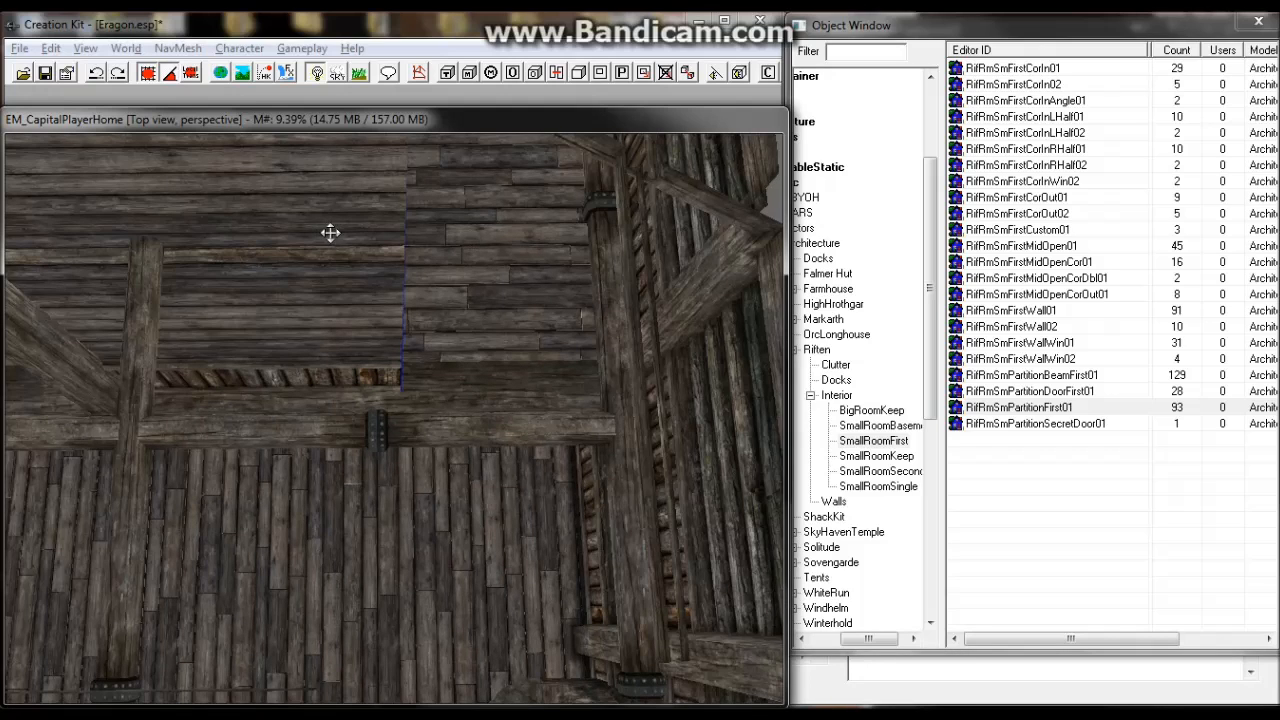
pyautogui.click(345, 234)
pyautogui.moveTo(358, 245); pyautogui.dragTo(643, 248)
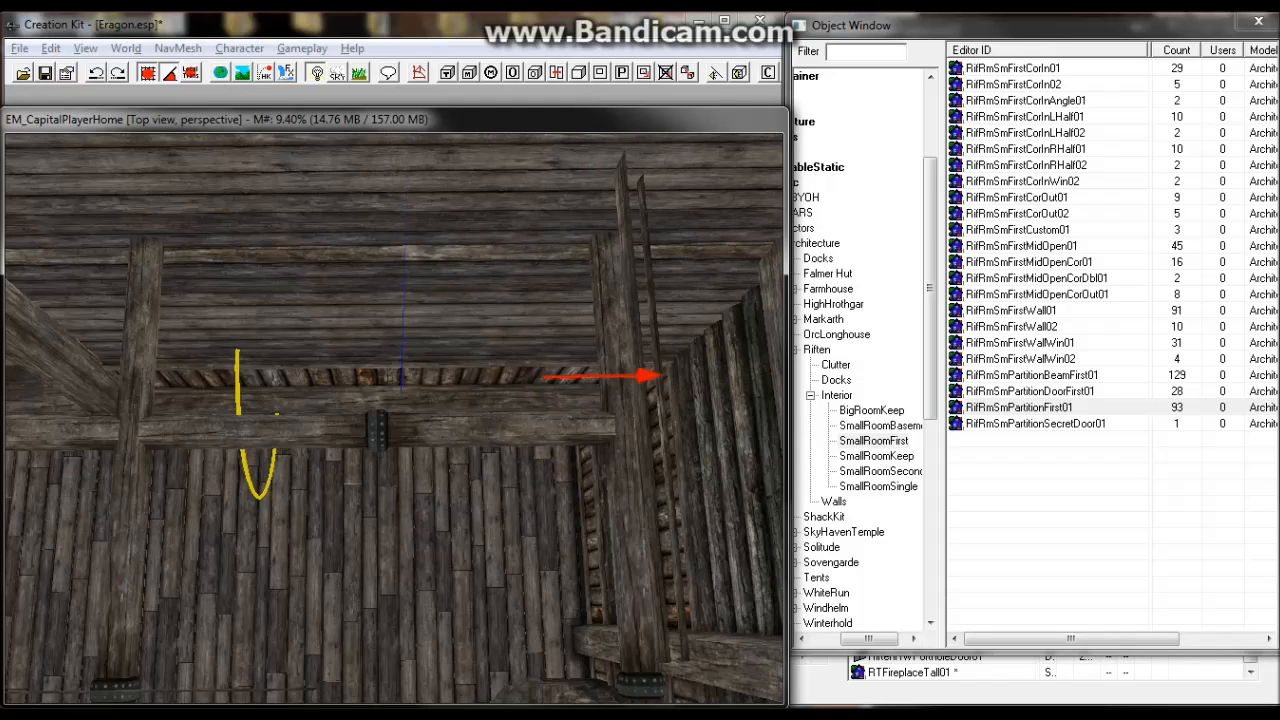
pyautogui.scroll(-3, 394, 410)
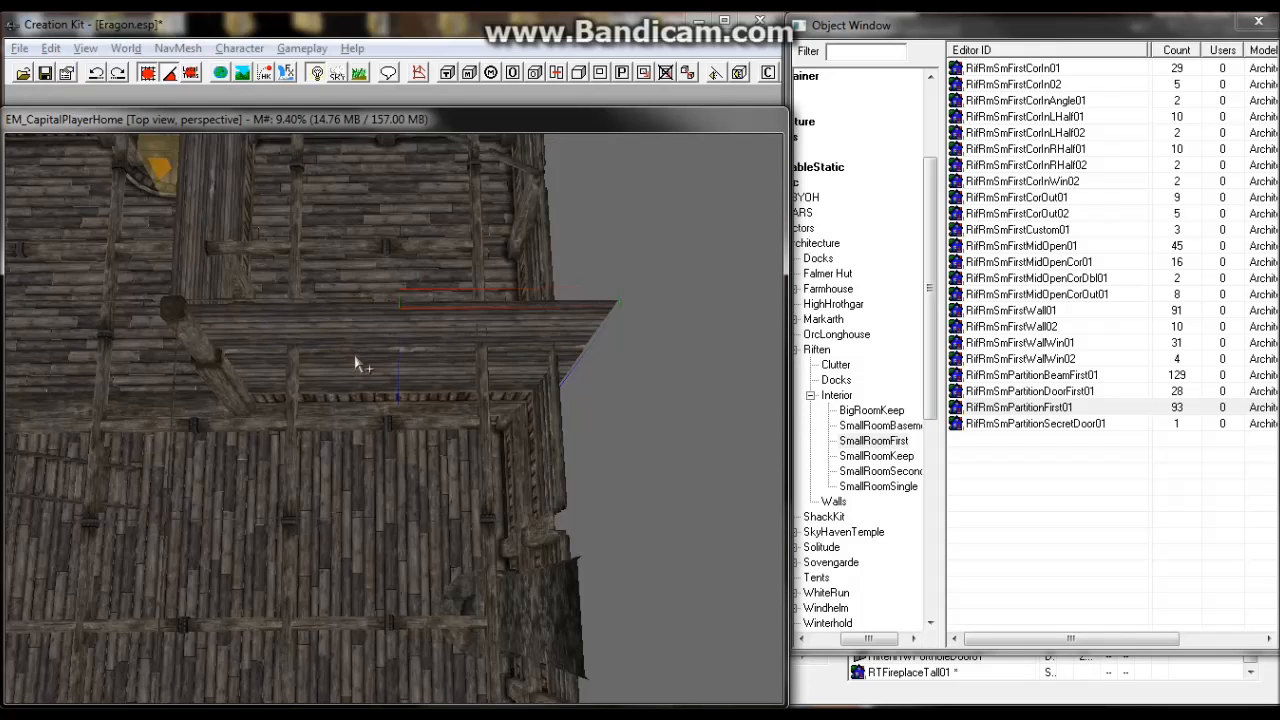
pyautogui.hotkey('ctrl', 'd')
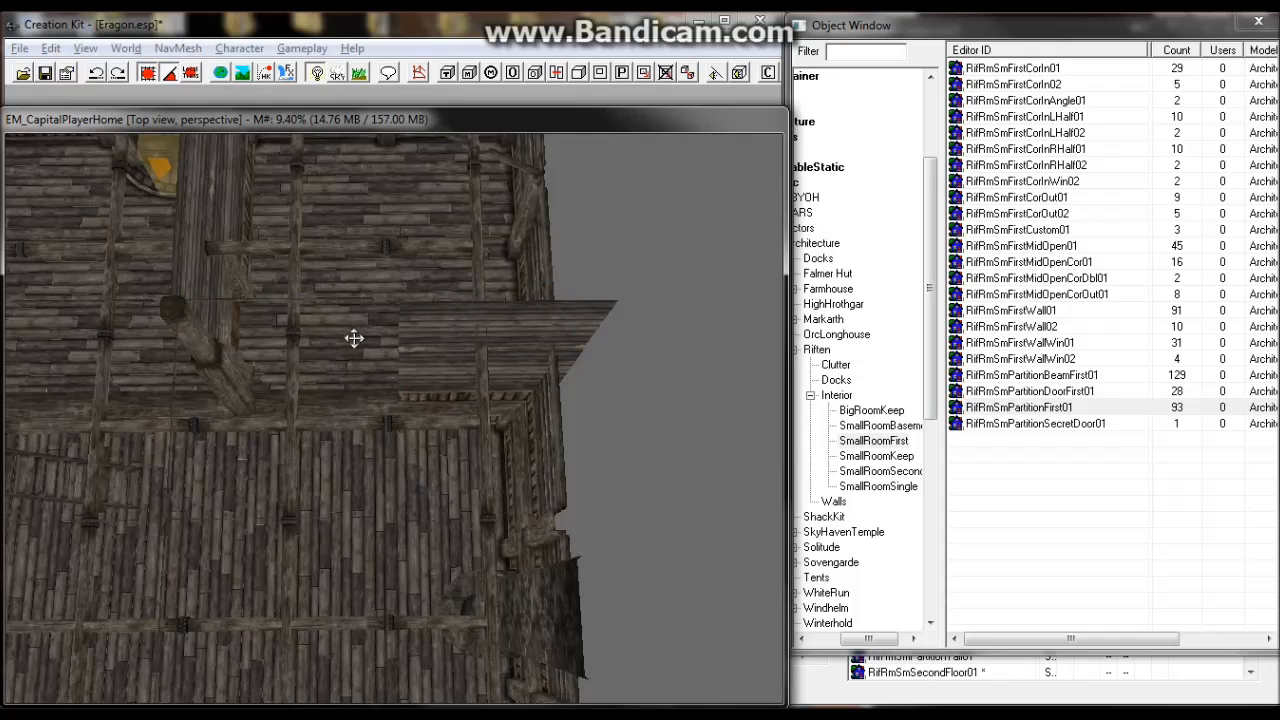
# Examine the home's overall layout from above, and inspect the stone basement corner beneath the upper floors.
pyautogui.moveTo(310, 428); pyautogui.dragTo(325, 473, button='middle')
pyautogui.moveTo(431, 412); pyautogui.dragTo(360, 214, button='middle')
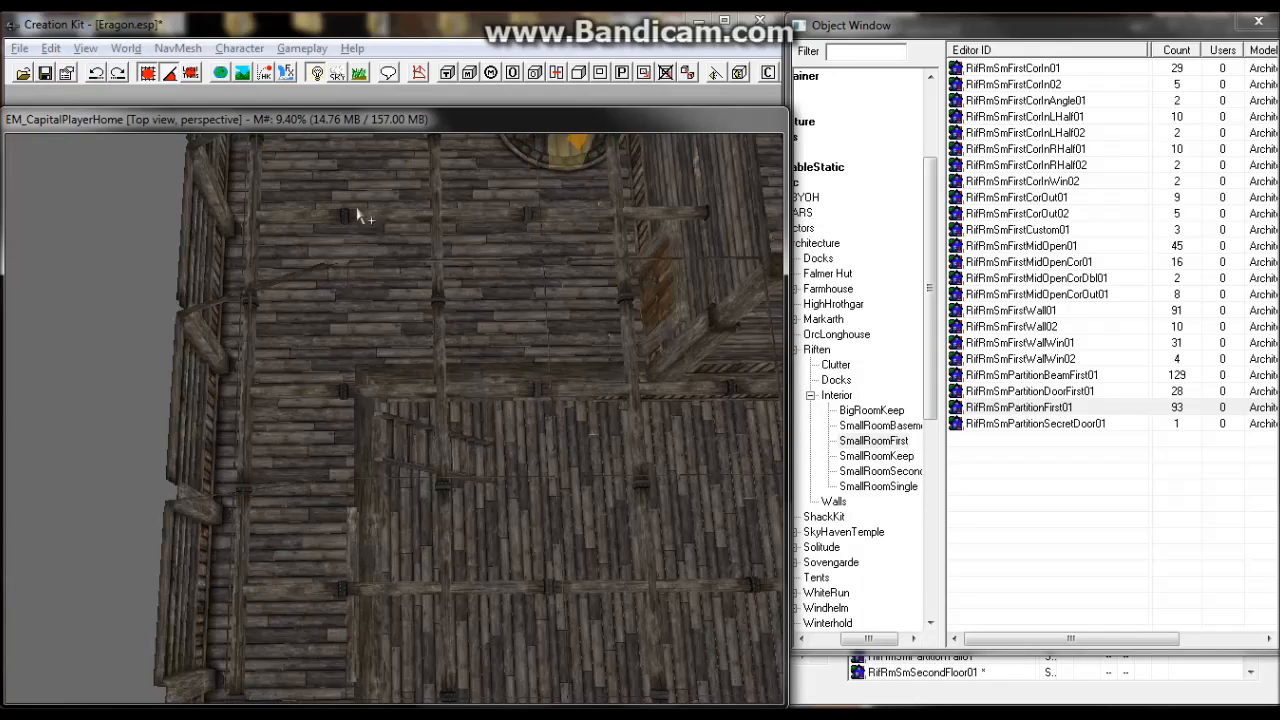
pyautogui.scroll(-3, 331, 300)
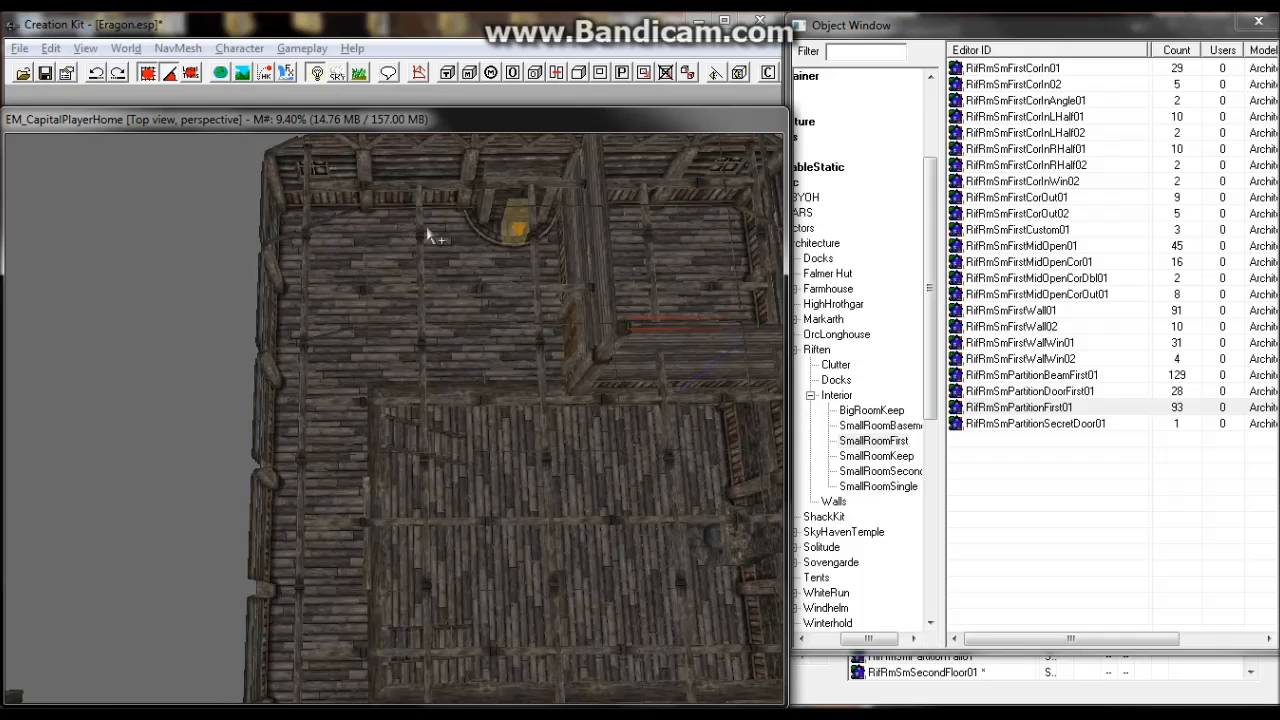
pyautogui.moveTo(408, 428); pyautogui.dragTo(411, 300, button='middle')
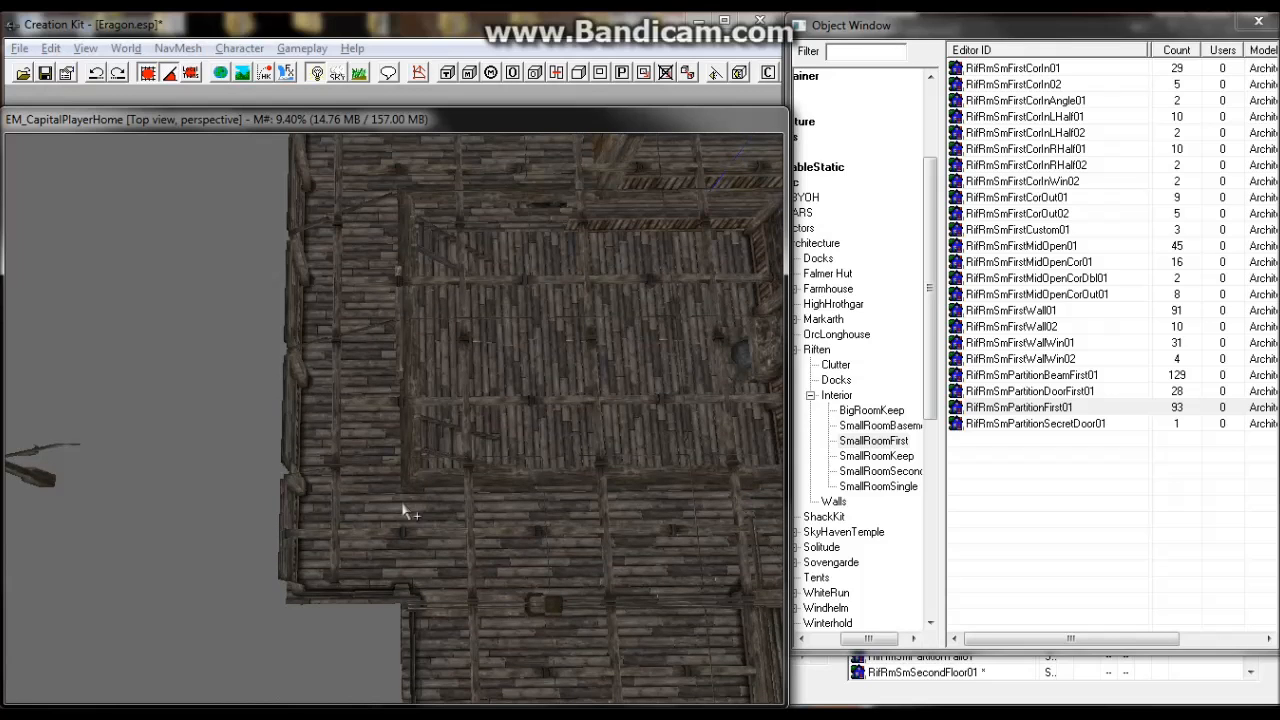
pyautogui.moveTo(402, 504); pyautogui.dragTo(343, 470, button='middle')
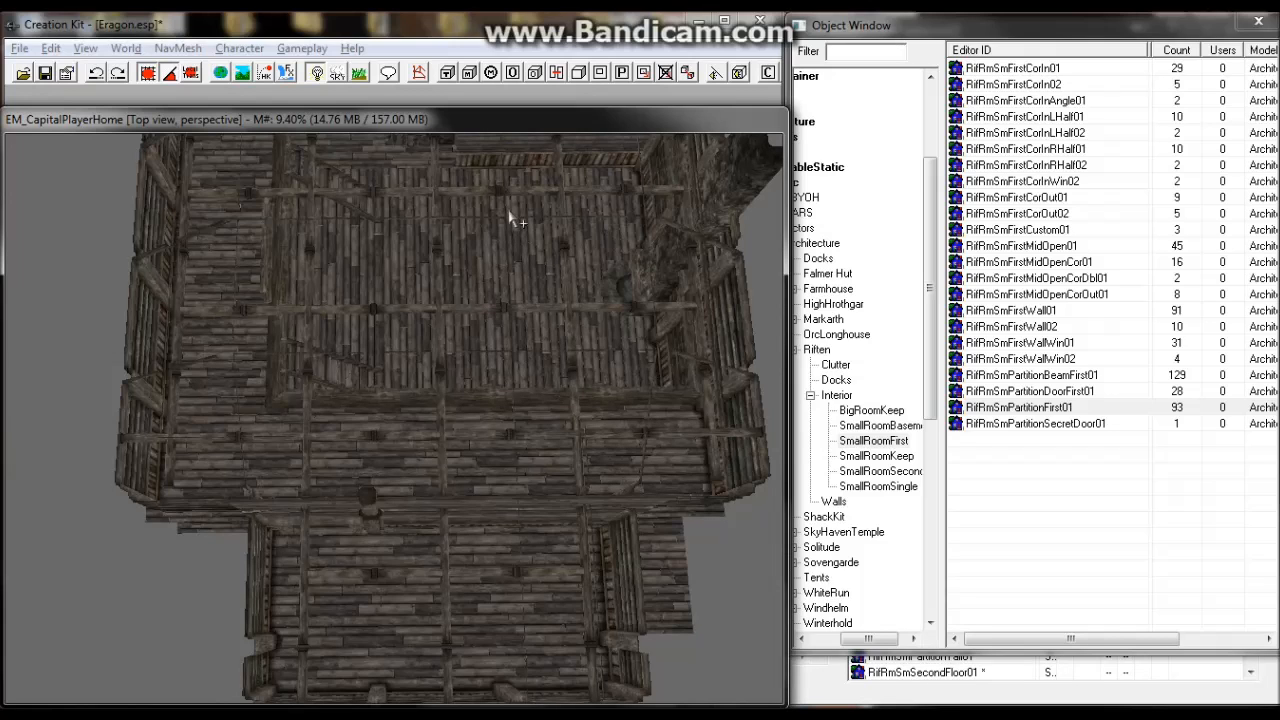
pyautogui.scroll(5, 491, 294)
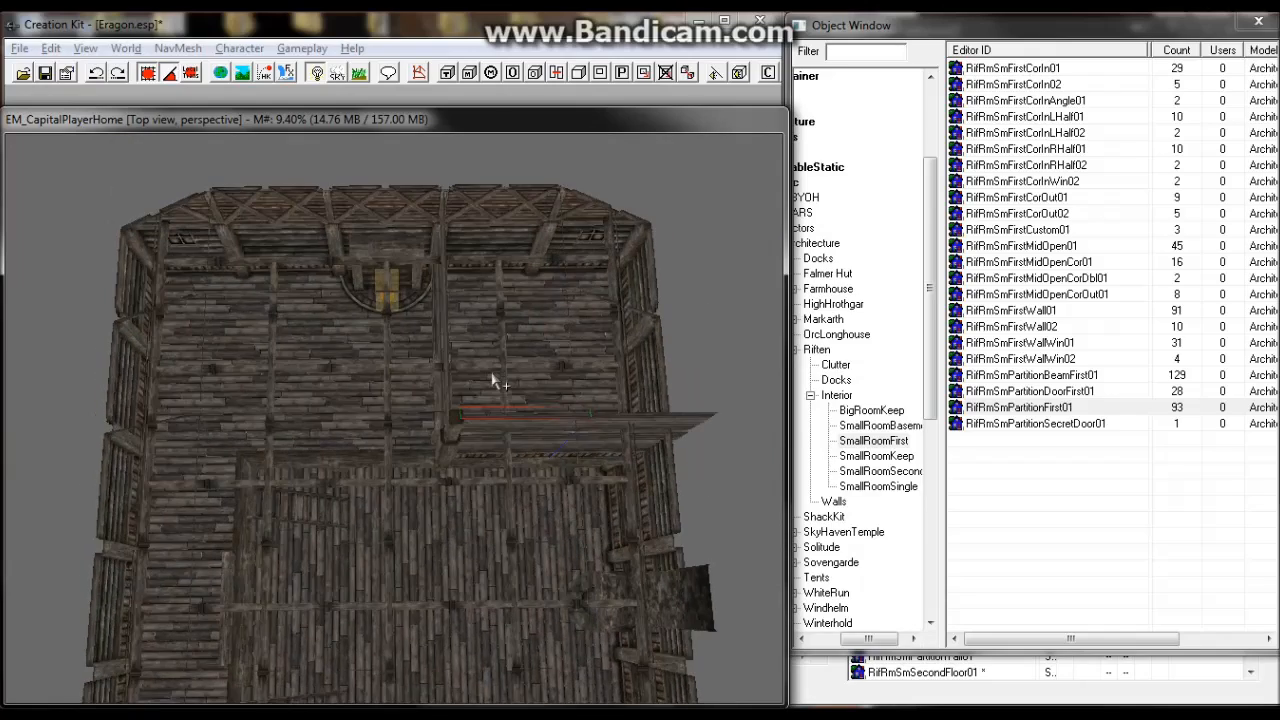
pyautogui.moveTo(525, 350); pyautogui.dragTo(535, 336, button='middle')
pyautogui.click(452, 234)
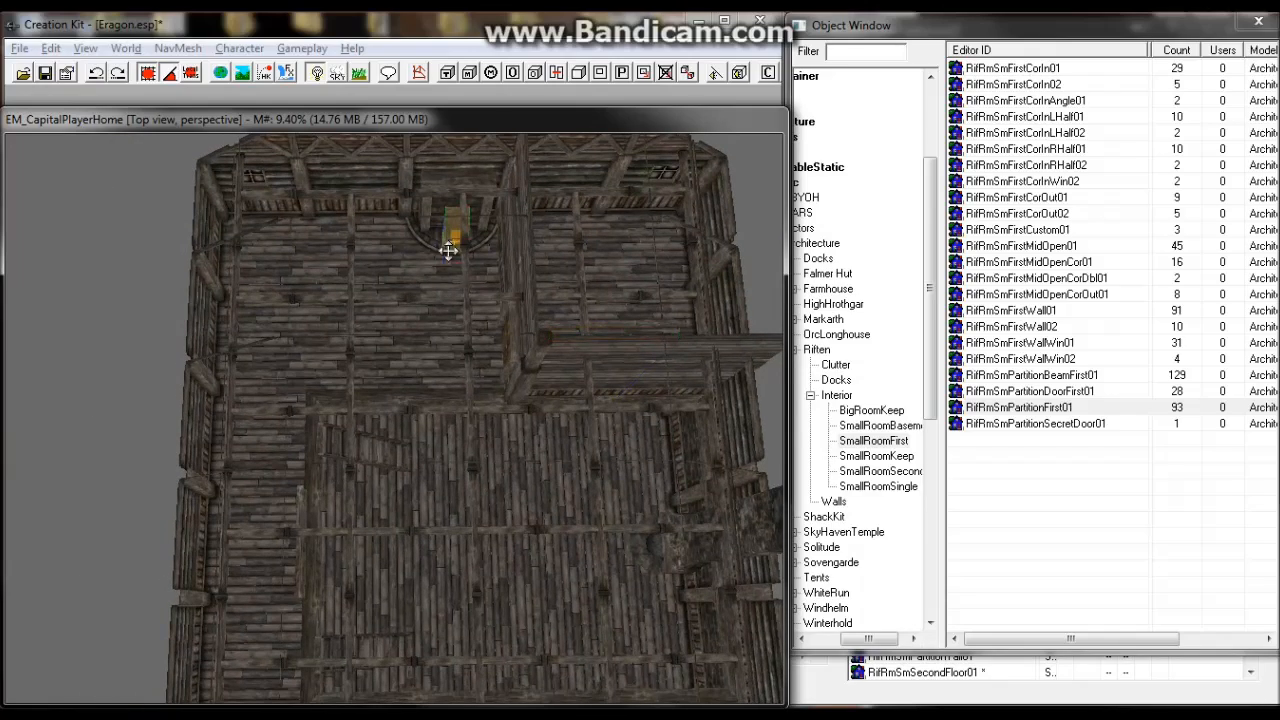
pyautogui.keyDown('shift'); pyautogui.moveTo(475, 385); pyautogui.dragTo(407, 441, button='middle'); pyautogui.keyUp('shift')
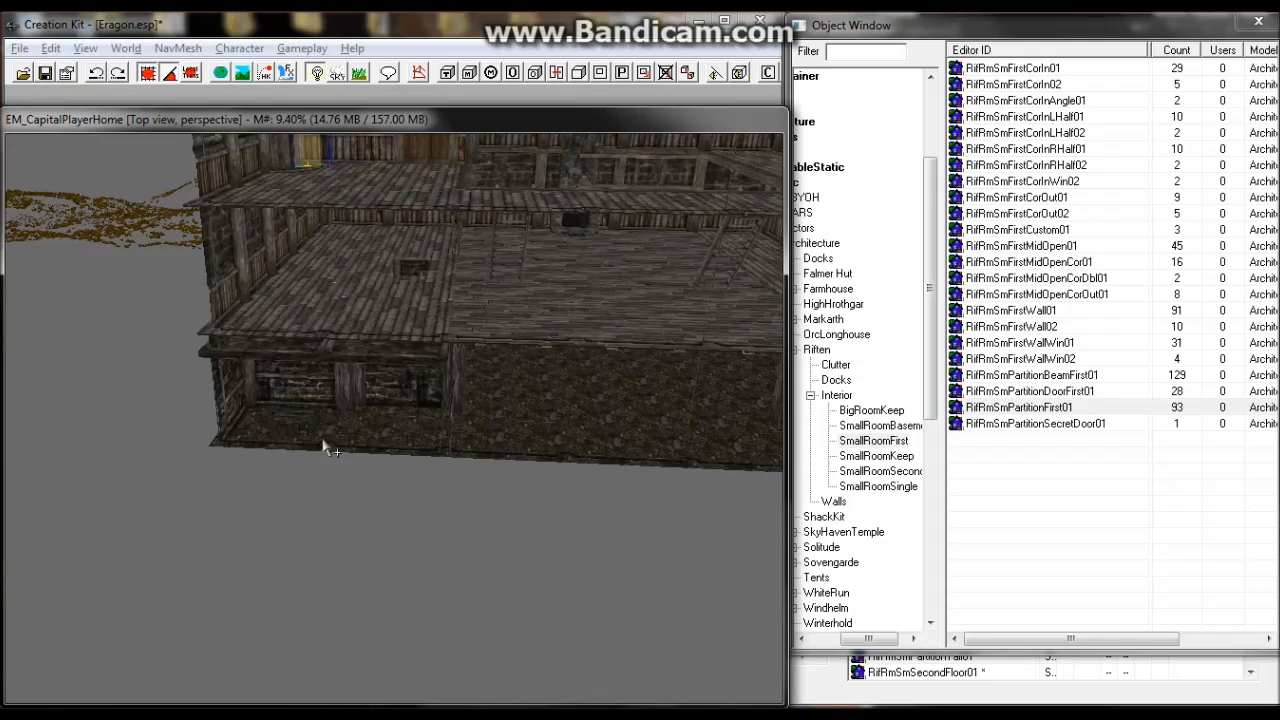
pyautogui.keyDown('shift'); pyautogui.moveTo(330, 433); pyautogui.dragTo(352, 421, button='middle'); pyautogui.keyUp('shift')
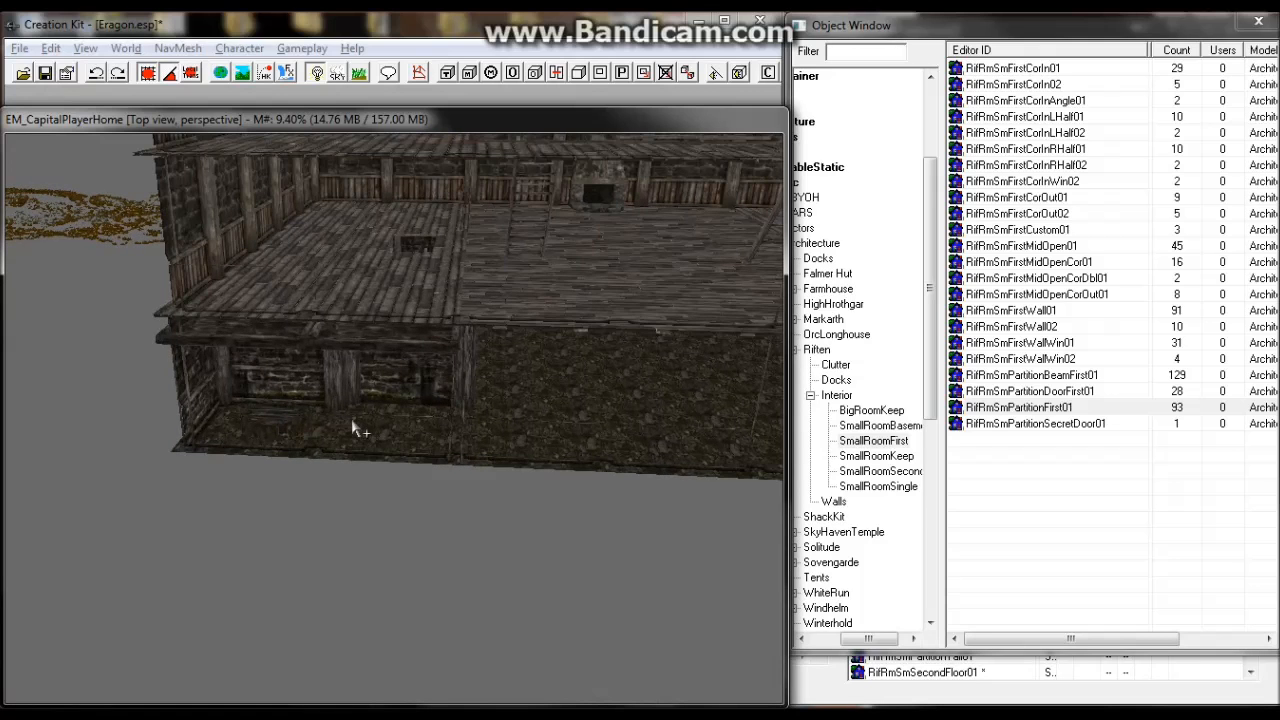
pyautogui.scroll(6, 351, 420)
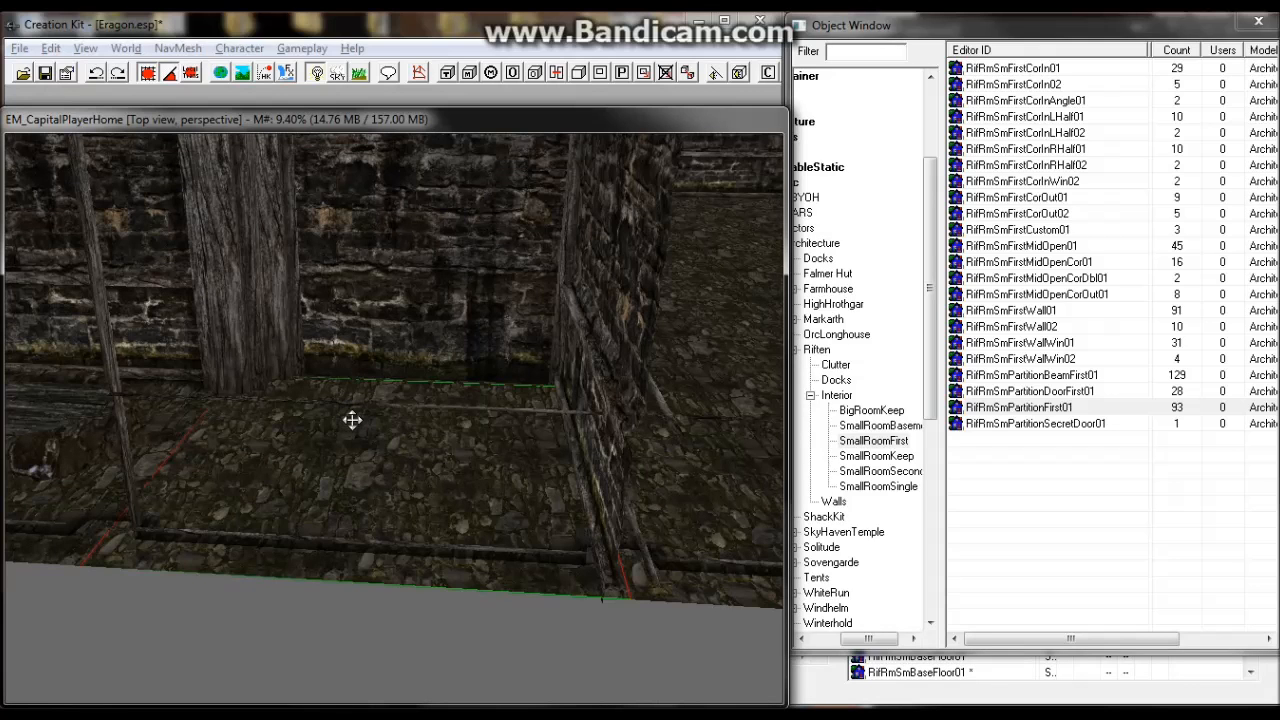
# Filter the object list by "chain" and list the matching Activator objects.
pyautogui.click(838, 641)
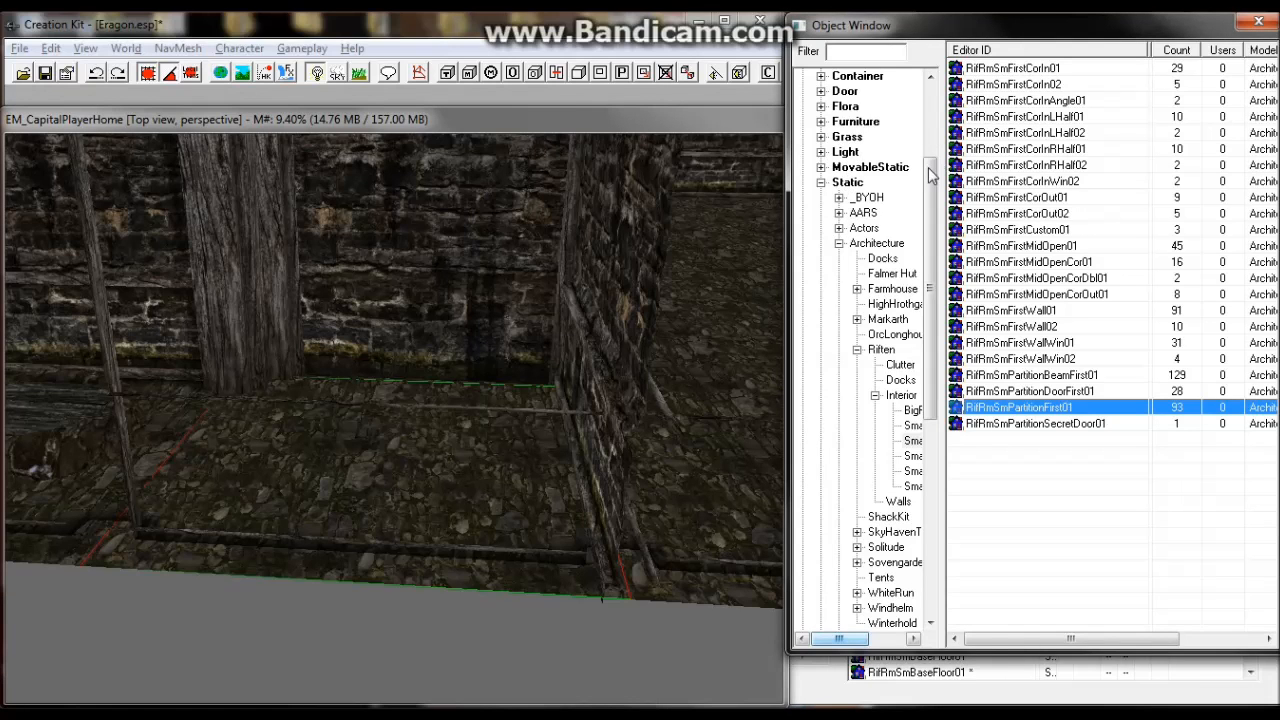
pyautogui.moveTo(930, 175); pyautogui.dragTo(929, 138)
pyautogui.click(824, 140)
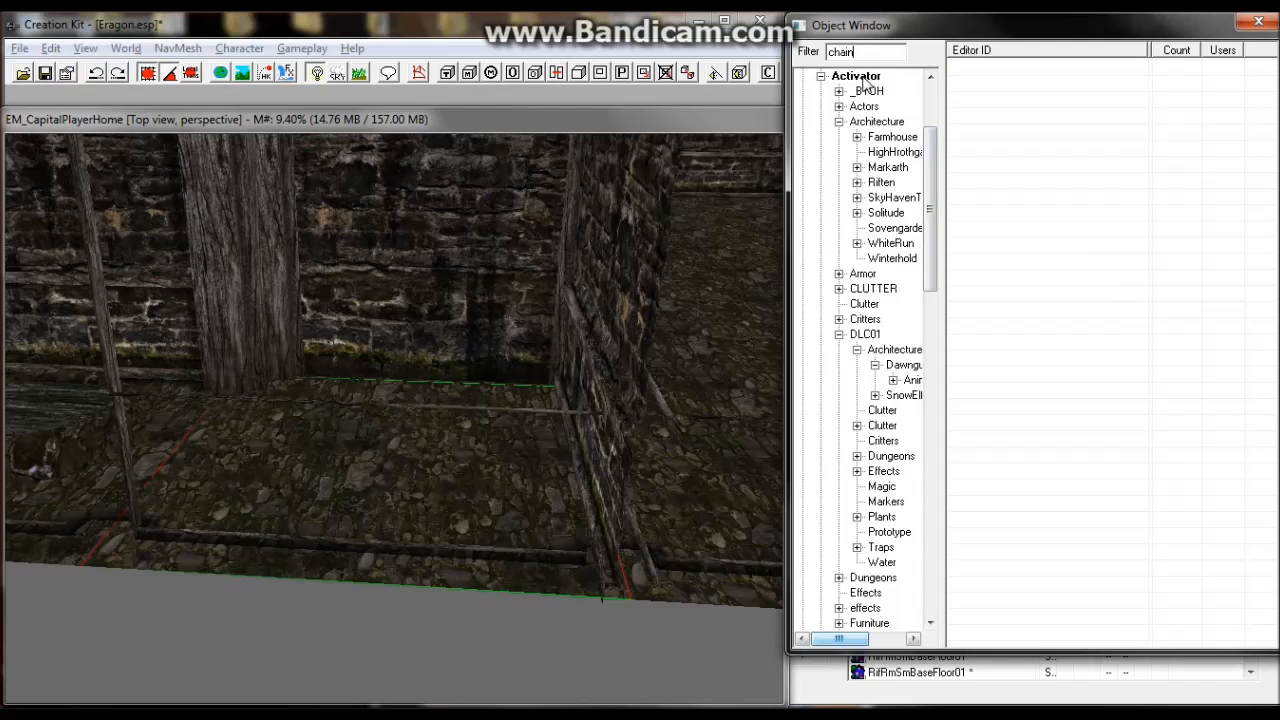
pyautogui.click(858, 77)
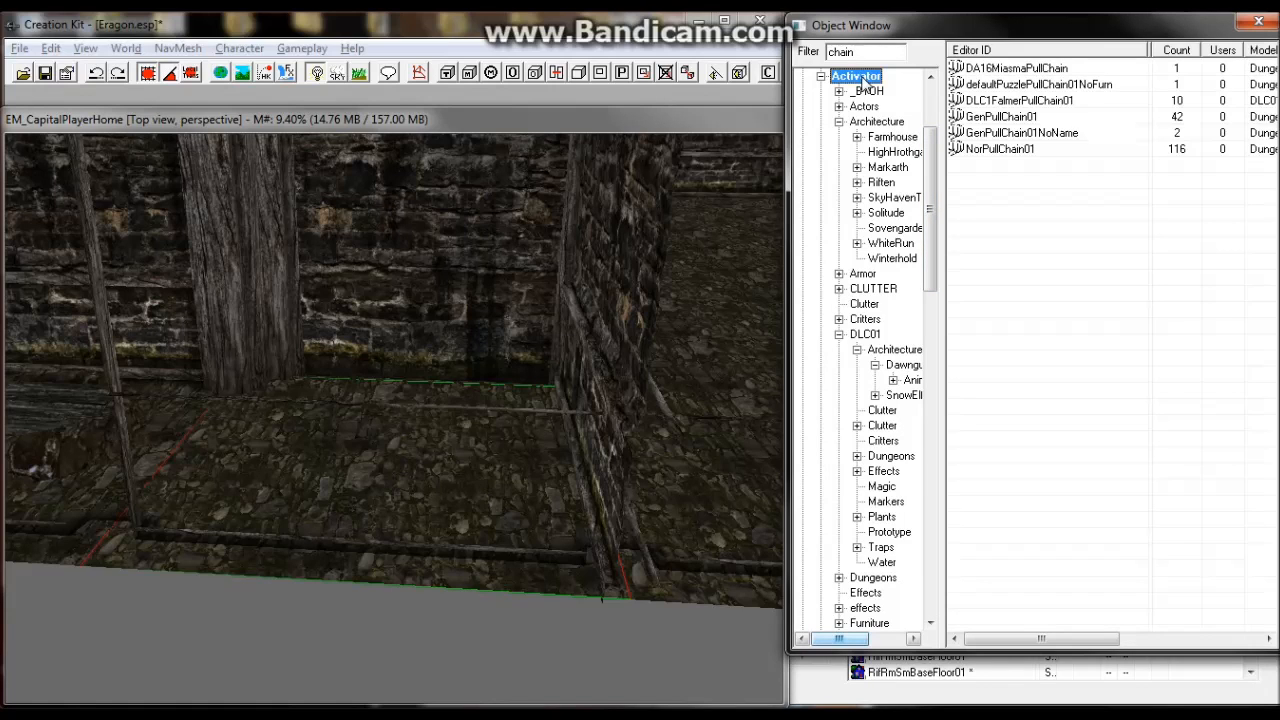
# Preview the GenPullChain01 activator model and close the preview.
pyautogui.rightClick(1030, 118)
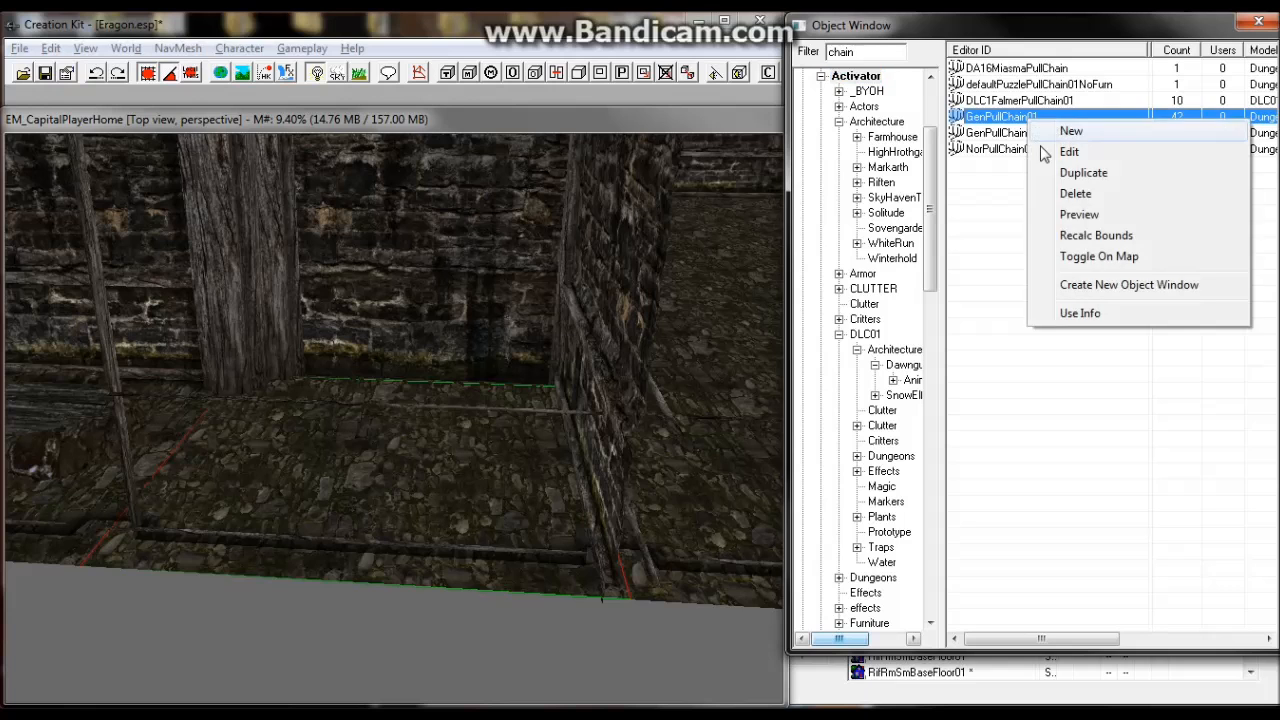
pyautogui.click(1078, 214)
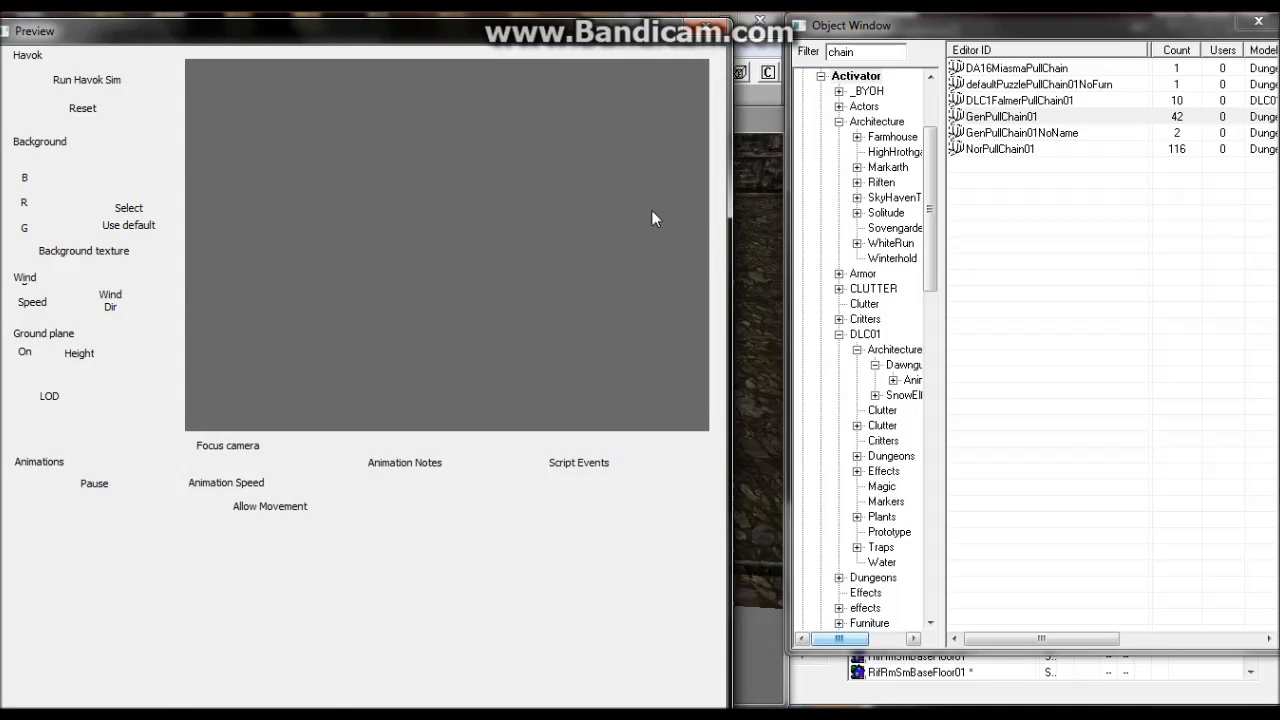
pyautogui.moveTo(606, 222)
pyautogui.keyDown('shift'); pyautogui.mouseDown(button='middle')
pyautogui.moveTo(474, 223)
pyautogui.moveTo(430, 248)
pyautogui.mouseUp(button='middle'); pyautogui.keyUp('shift')
pyautogui.click(706, 27)
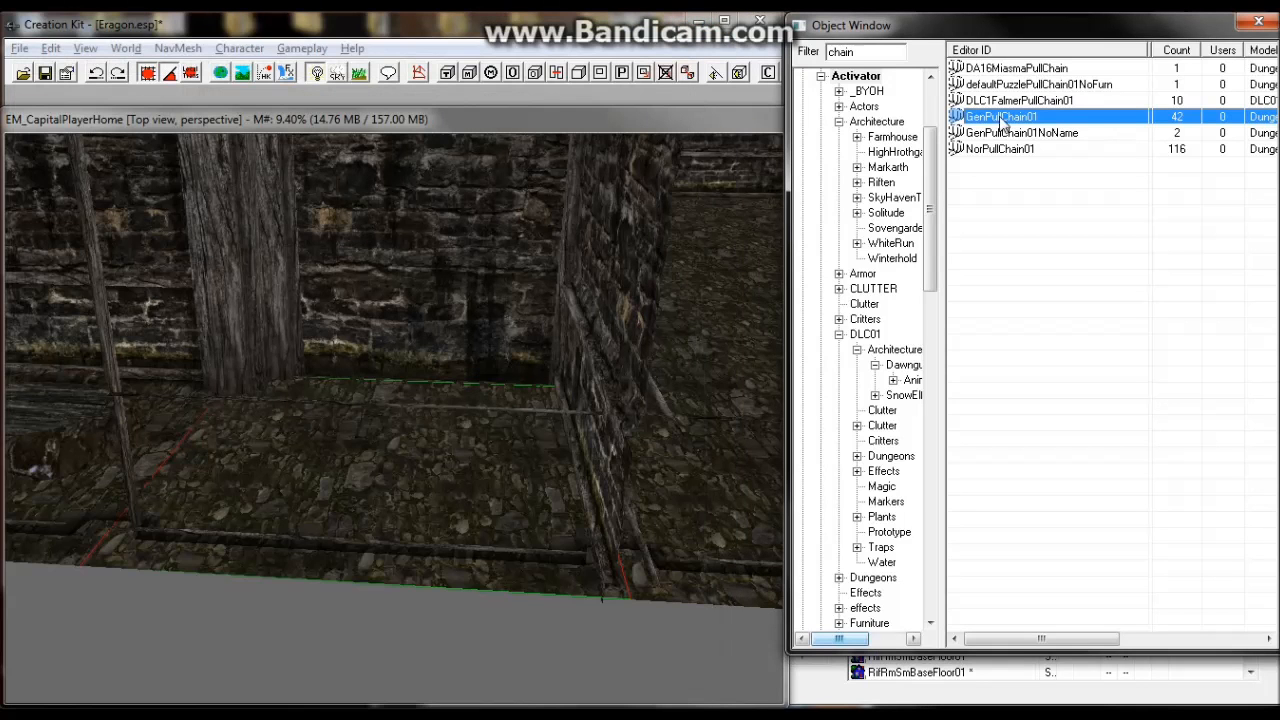
# Place a GenPullChain01 activator in the basement, in front of the stone wall beside the timber post.
pyautogui.moveTo(991, 112); pyautogui.dragTo(340, 325)
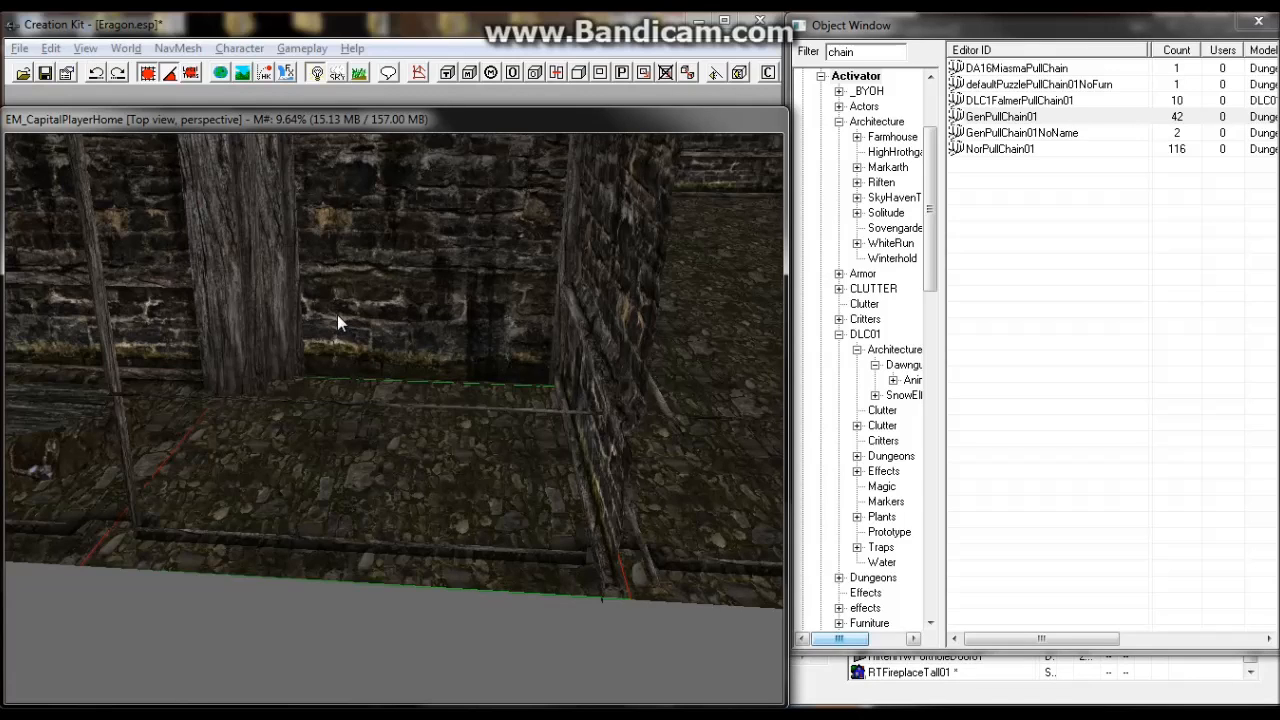
pyautogui.moveTo(340, 305); pyautogui.dragTo(349, 305, button='right')
pyautogui.click(347, 304)
pyautogui.scroll(2, 336, 291)
pyautogui.scroll(1, 336, 291)
pyautogui.moveTo(336, 291); pyautogui.dragTo(355, 309, button='middle')
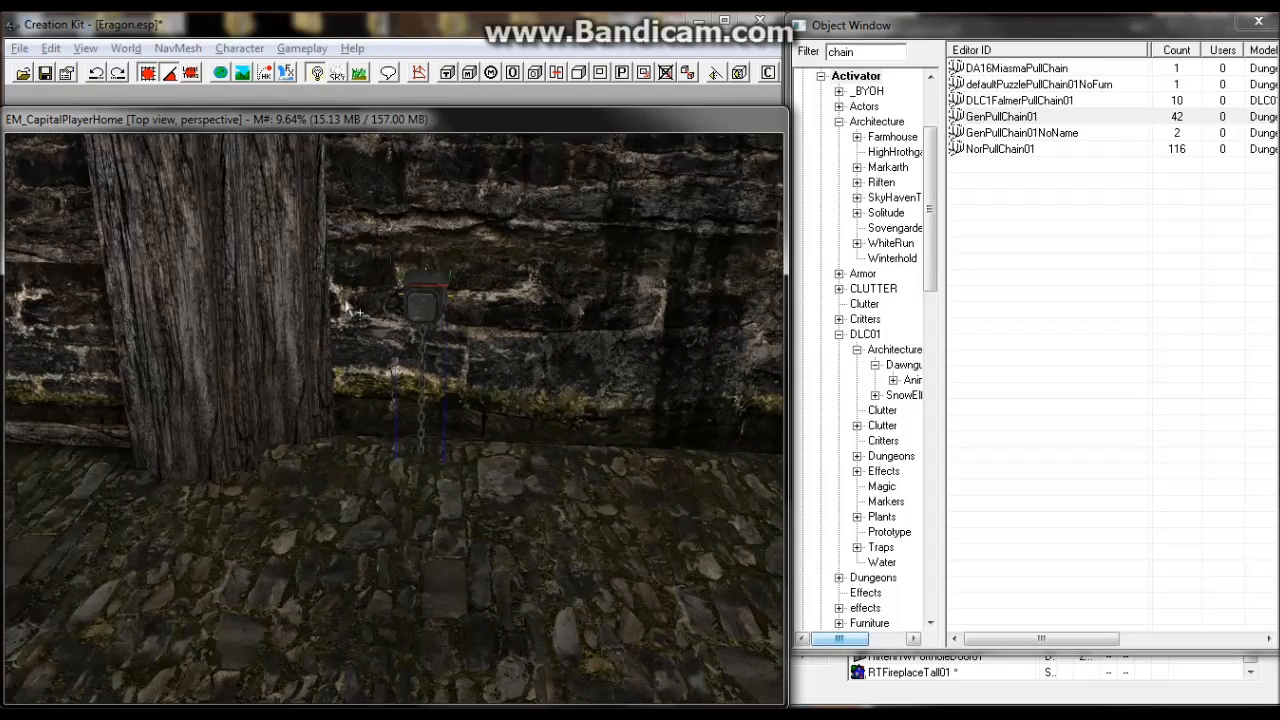
# Move the pull chain across the stone wall to the edge of the timber post and adjust its height.
pyautogui.scroll(-2, 348, 302)
pyautogui.moveTo(424, 344); pyautogui.dragTo(225, 267)
pyautogui.press('z')
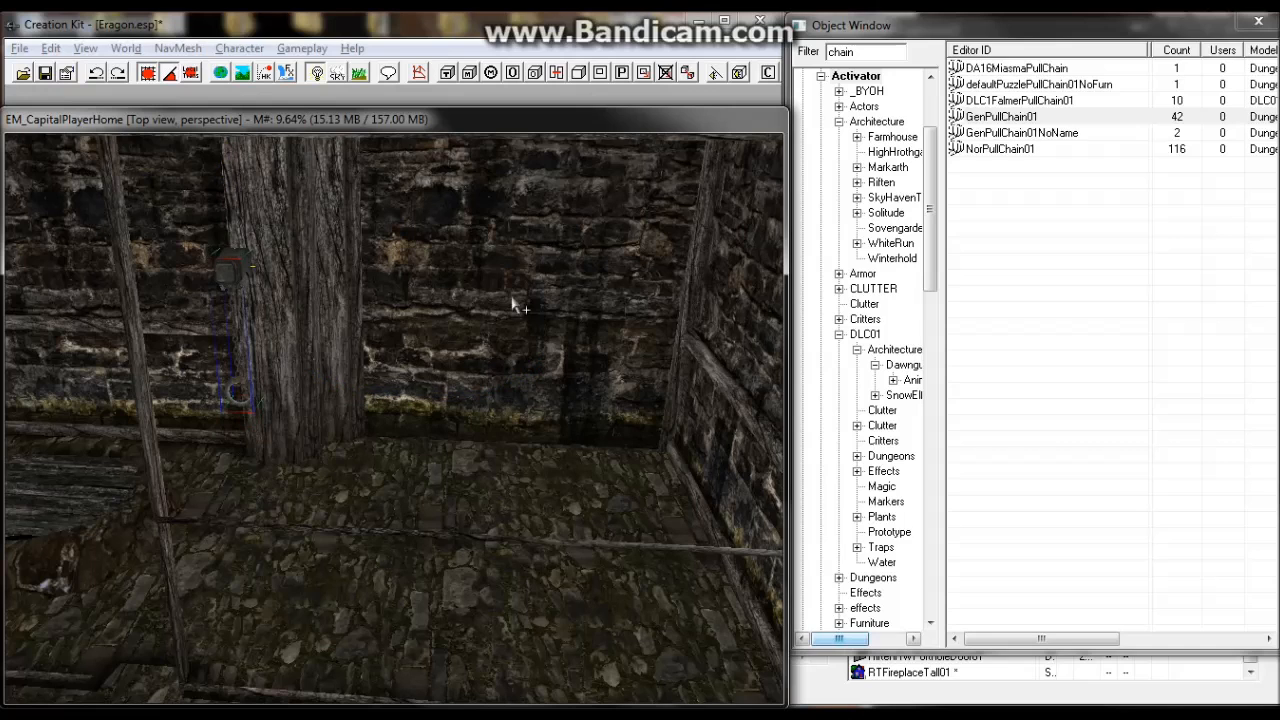
pyautogui.click(511, 296)
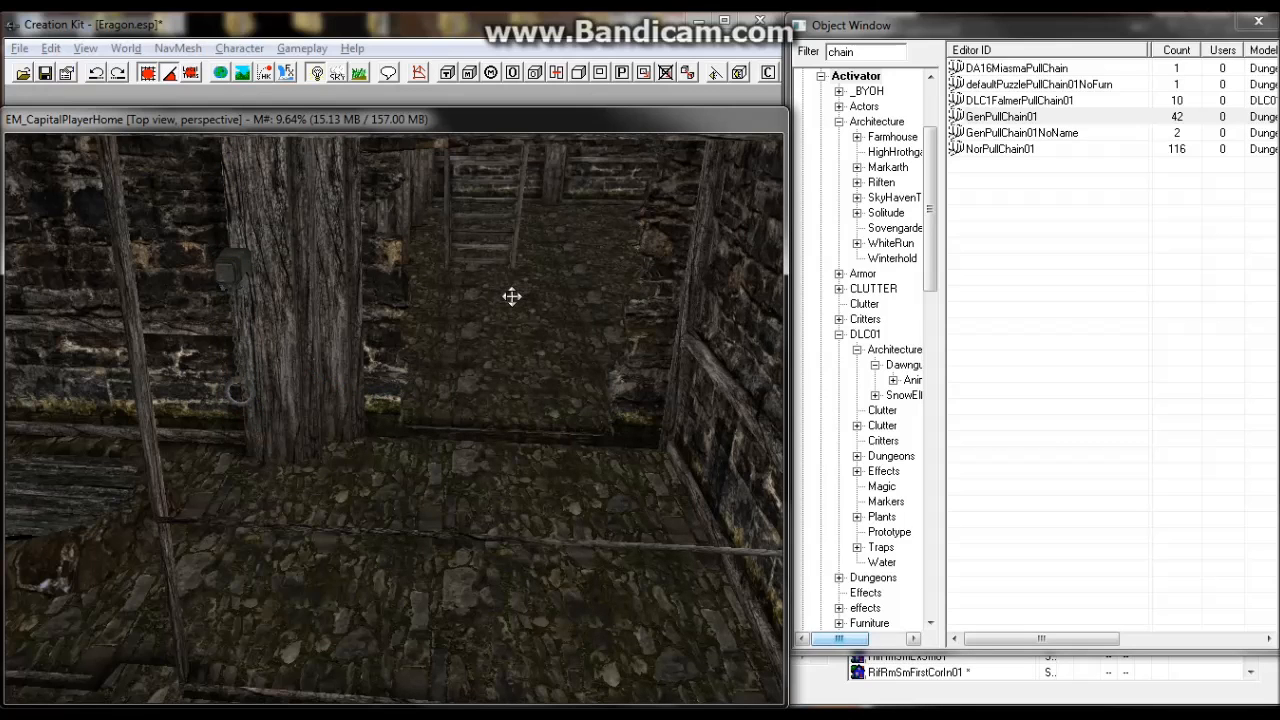
pyautogui.moveTo(357, 328); pyautogui.dragTo(365, 330, button='middle')
pyautogui.scroll(3, 365, 330)
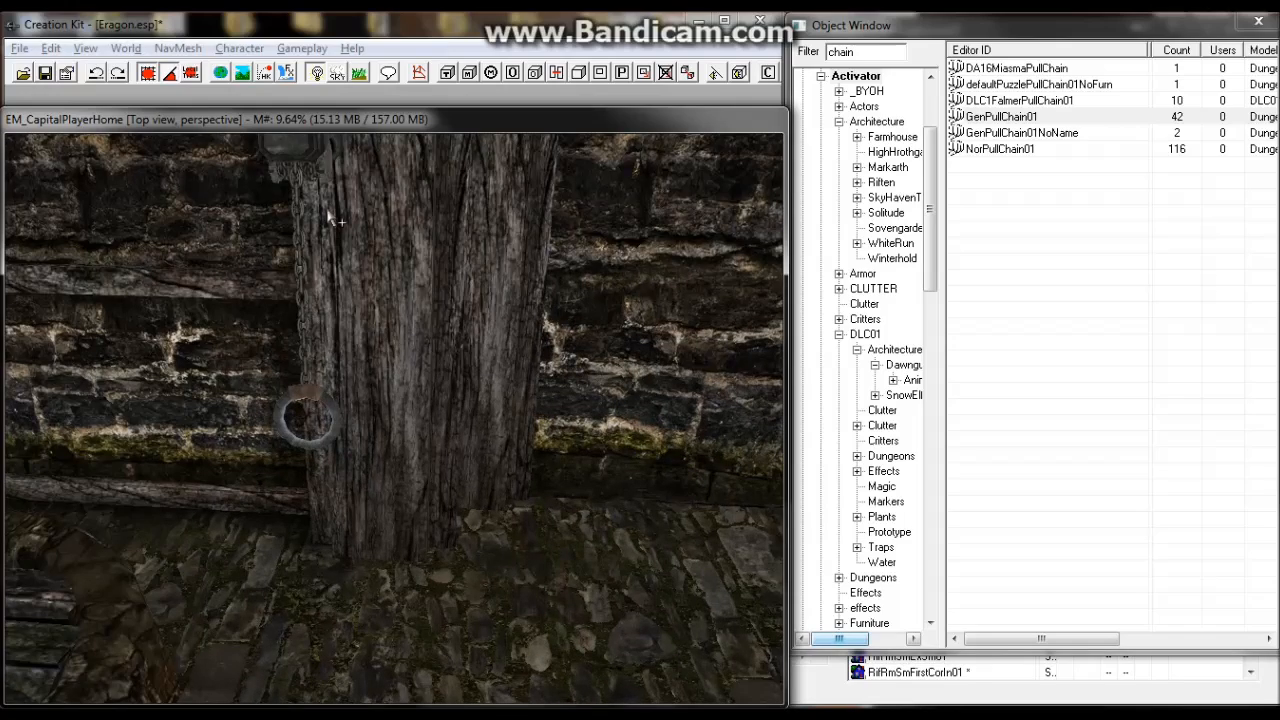
# Shift the pull chain onto the front face of the timber post and check how its housing meets the wood.
pyautogui.moveTo(328, 218); pyautogui.dragTo(366, 276, button='middle')
pyautogui.click(345, 270)
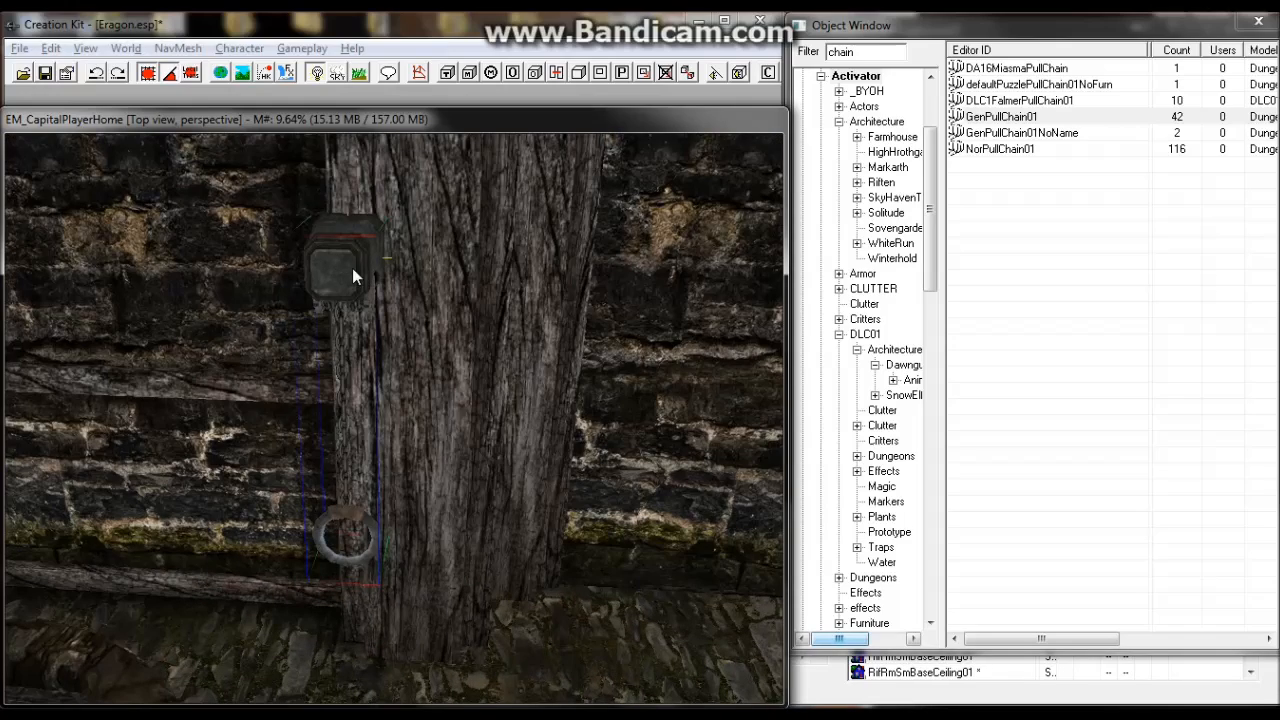
pyautogui.moveTo(345, 270); pyautogui.dragTo(417, 268)
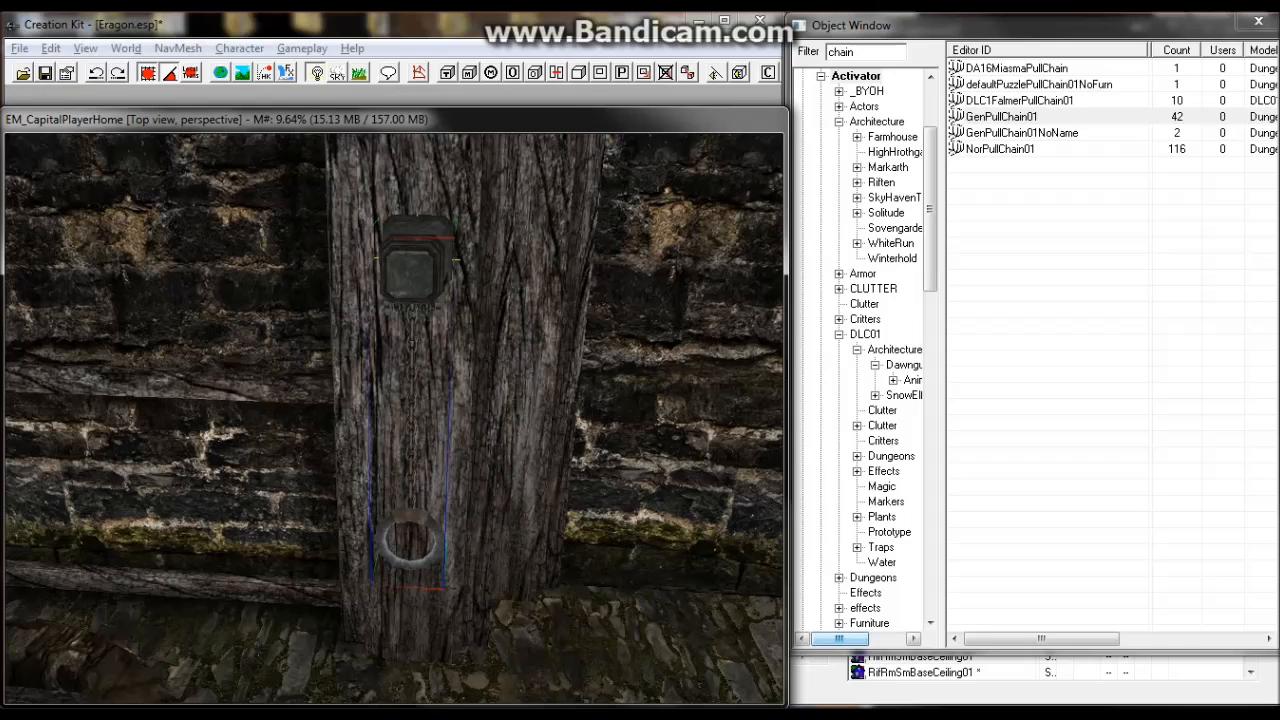
pyautogui.press('c')
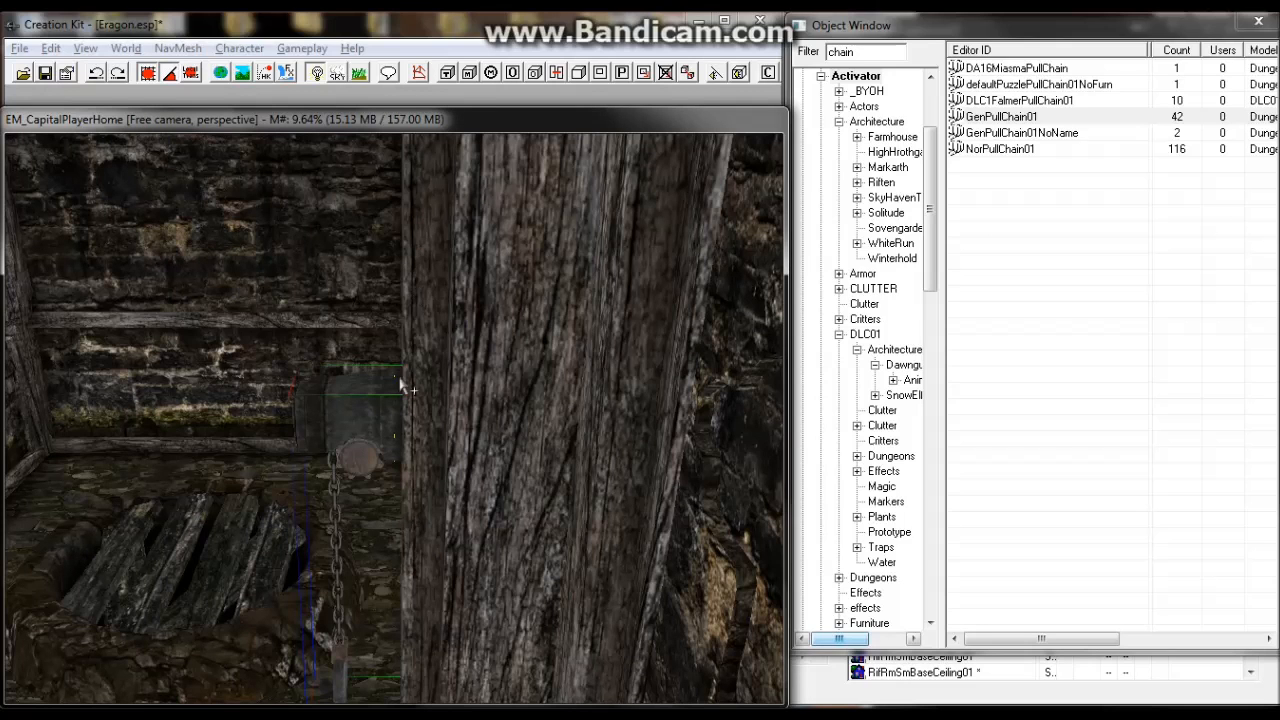
pyautogui.scroll(3, 400, 378)
pyautogui.scroll(-2, 400, 378)
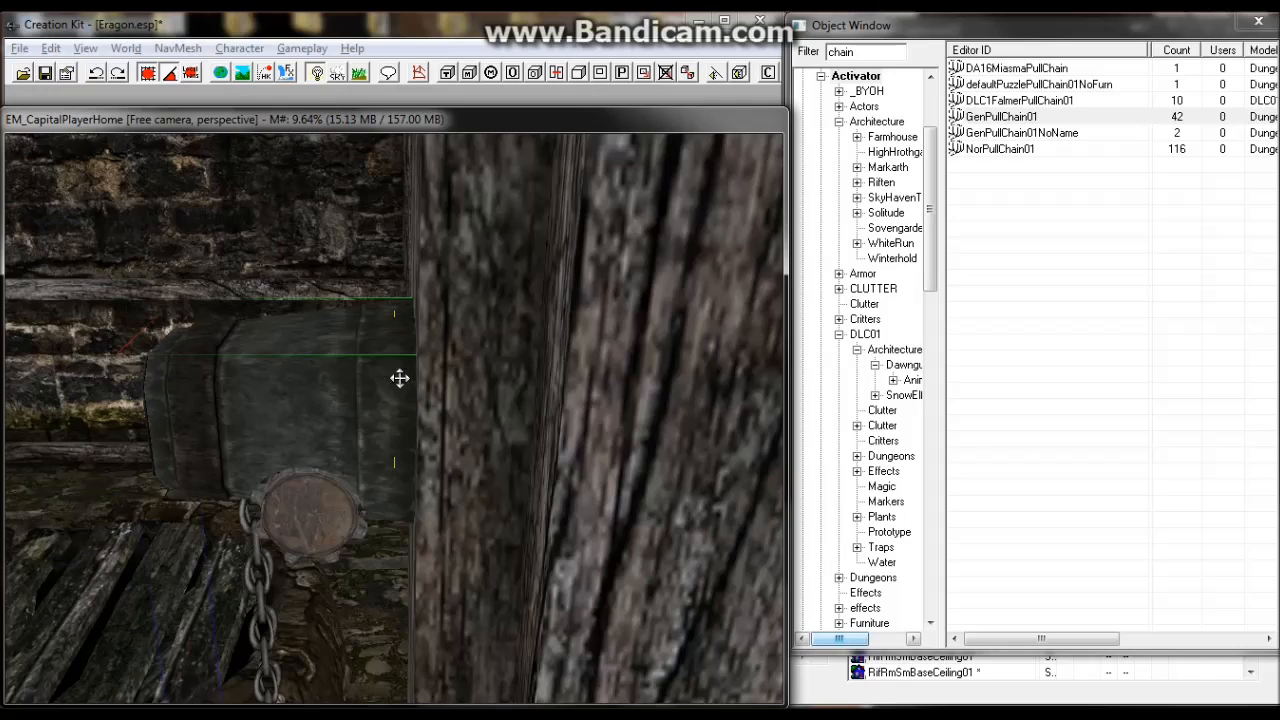
pyautogui.keyDown('shift'); pyautogui.moveTo(378, 394); pyautogui.dragTo(419, 347, button='middle'); pyautogui.keyUp('shift')
pyautogui.scroll(-3, 387, 392)
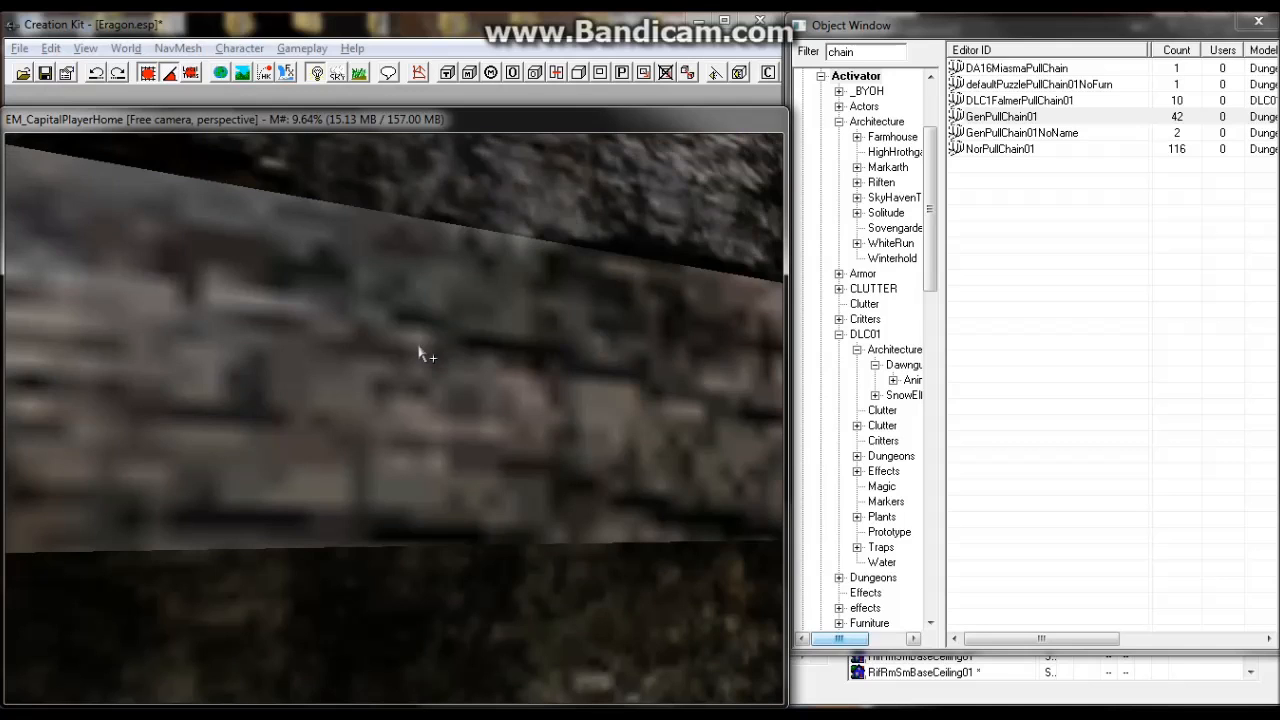
pyautogui.scroll(-8, 455, 370)
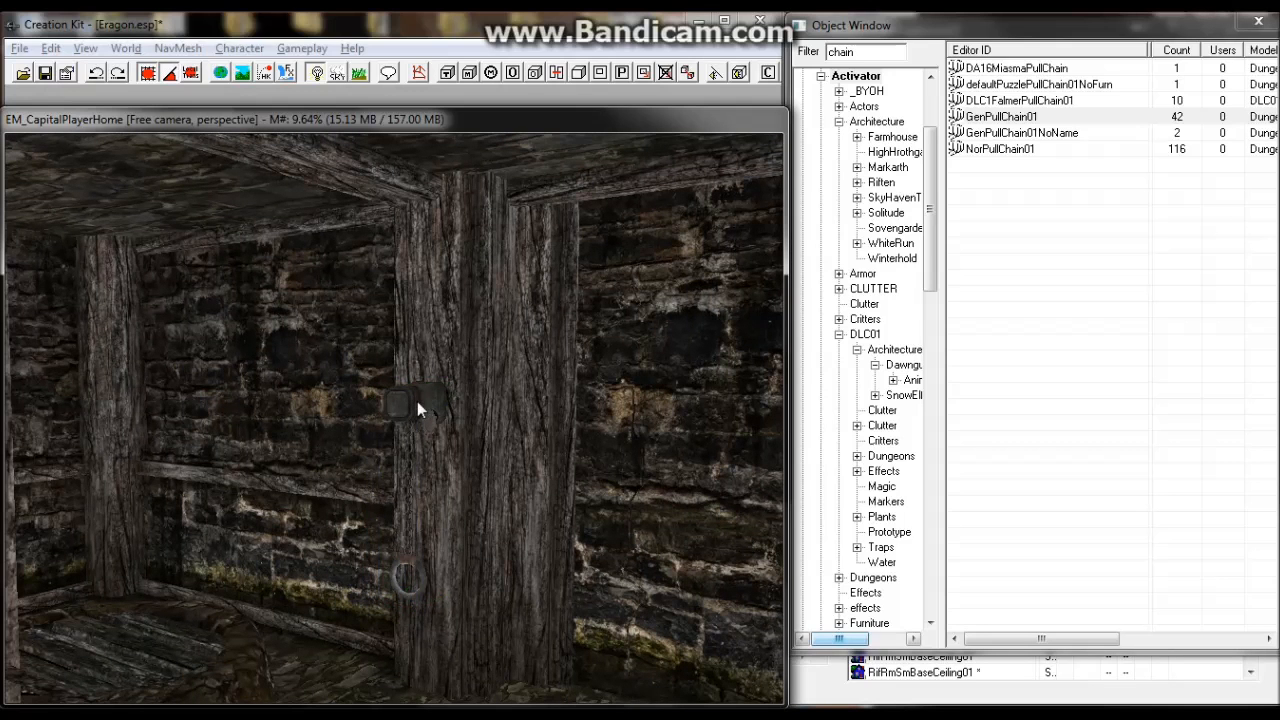
# Duplicate the pull chain and move the copy to the stone wall in the neighbouring part of the basement.
pyautogui.press('Delete')
pyautogui.hotkey('ctrl', 'z')
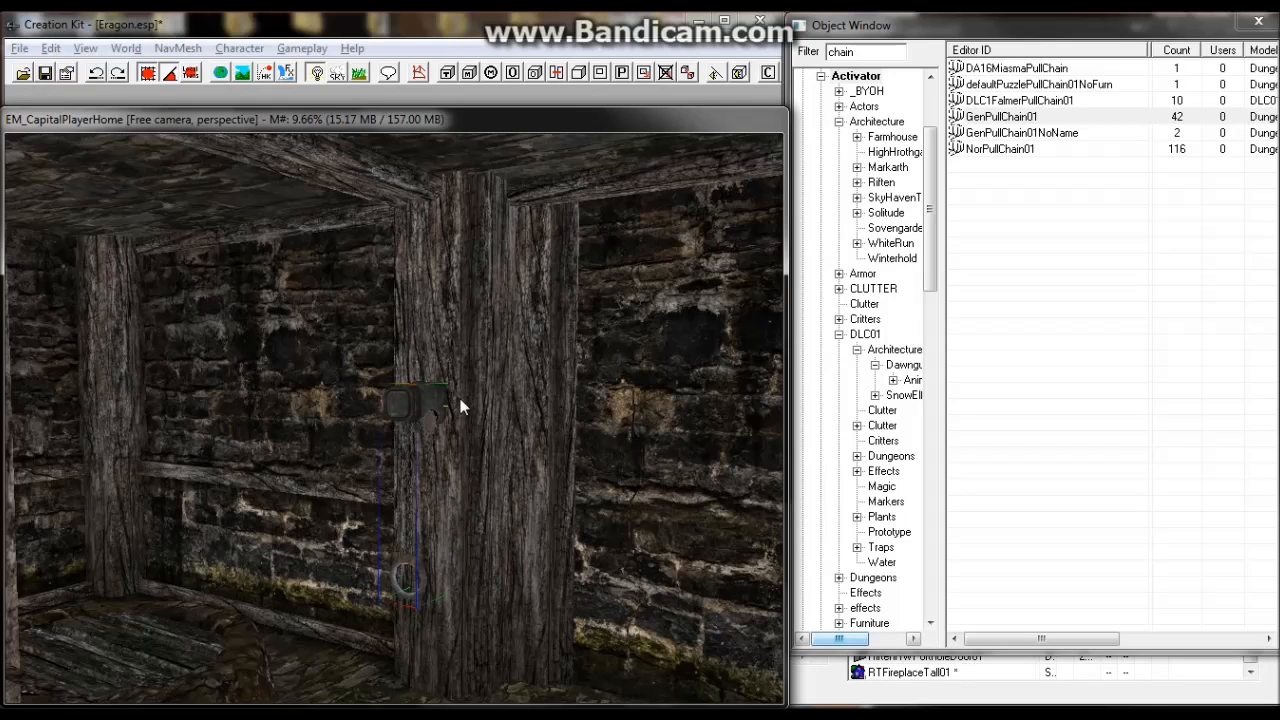
pyautogui.press('t')
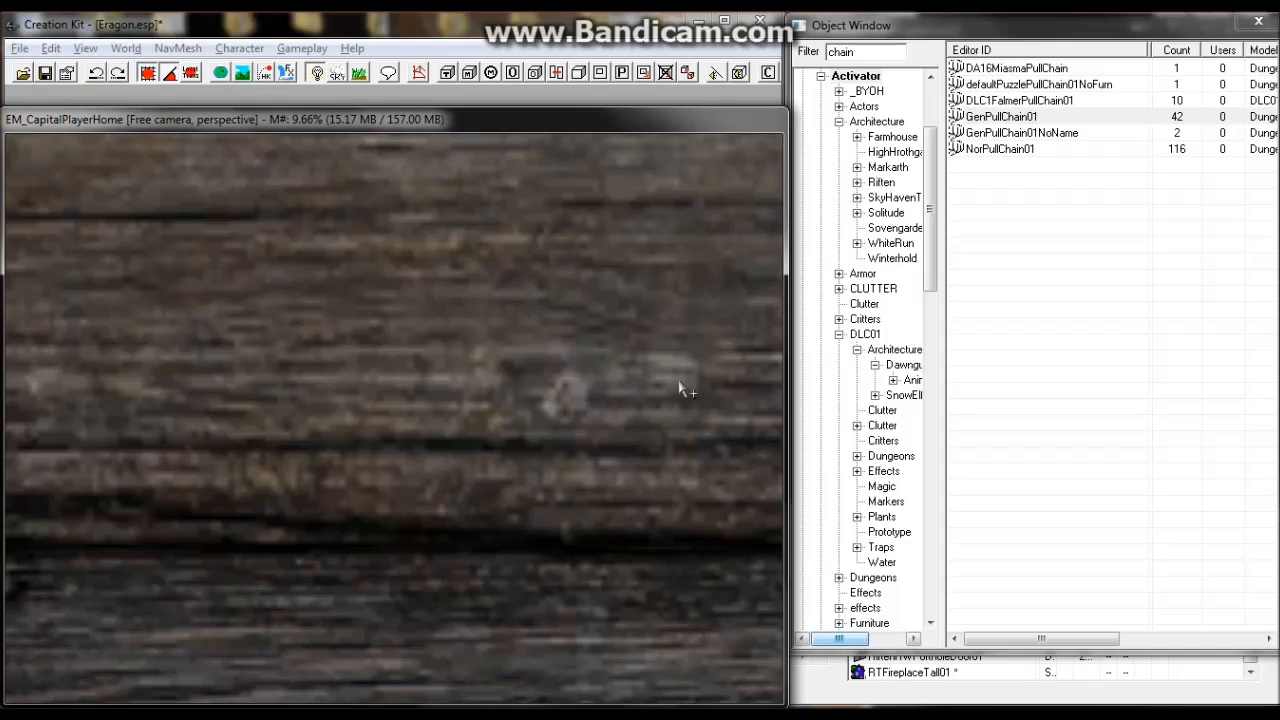
pyautogui.scroll(2, 664, 386)
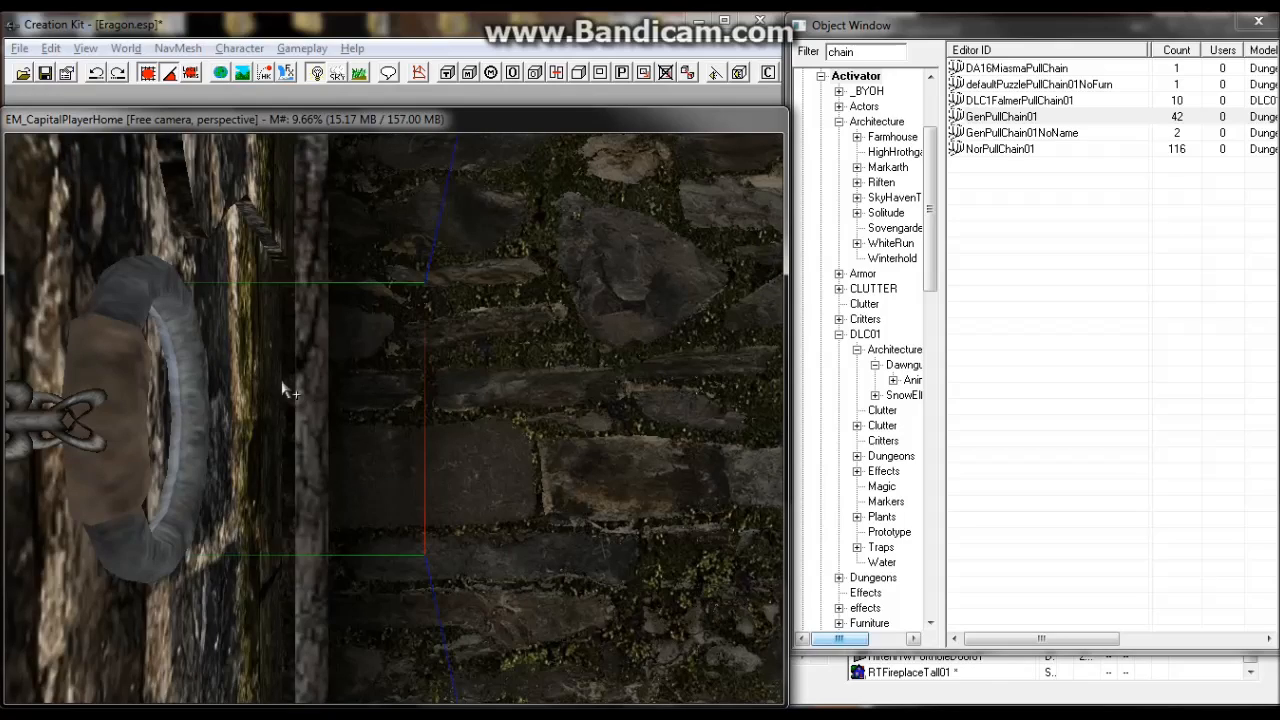
pyautogui.scroll(1, 280, 371)
pyautogui.scroll(3, 254, 343)
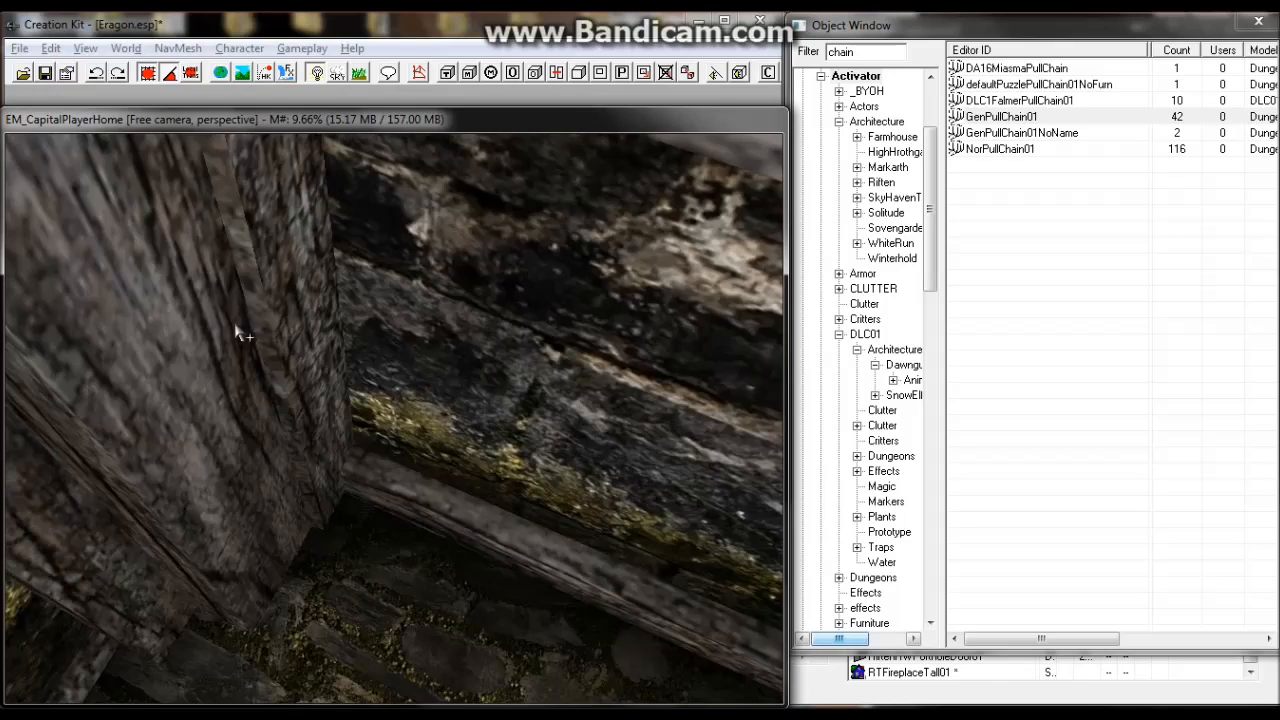
pyautogui.scroll(-3, 243, 298)
pyautogui.scroll(2, 251, 274)
pyautogui.keyDown('shift'); pyautogui.moveTo(249, 291); pyautogui.dragTo(248, 263, button='middle'); pyautogui.keyUp('shift')
pyautogui.scroll(-3, 252, 267)
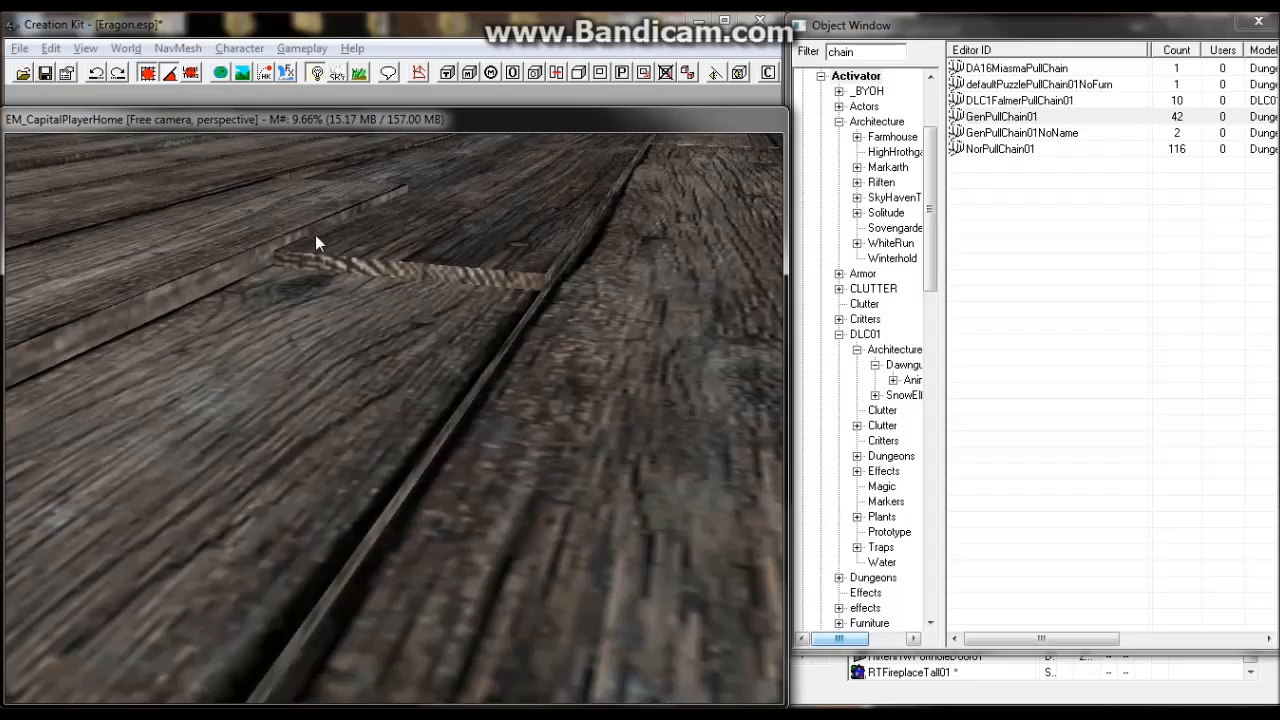
pyautogui.scroll(3, 323, 237)
pyautogui.keyDown('shift'); pyautogui.moveTo(331, 226); pyautogui.dragTo(337, 255, button='middle'); pyautogui.keyUp('shift')
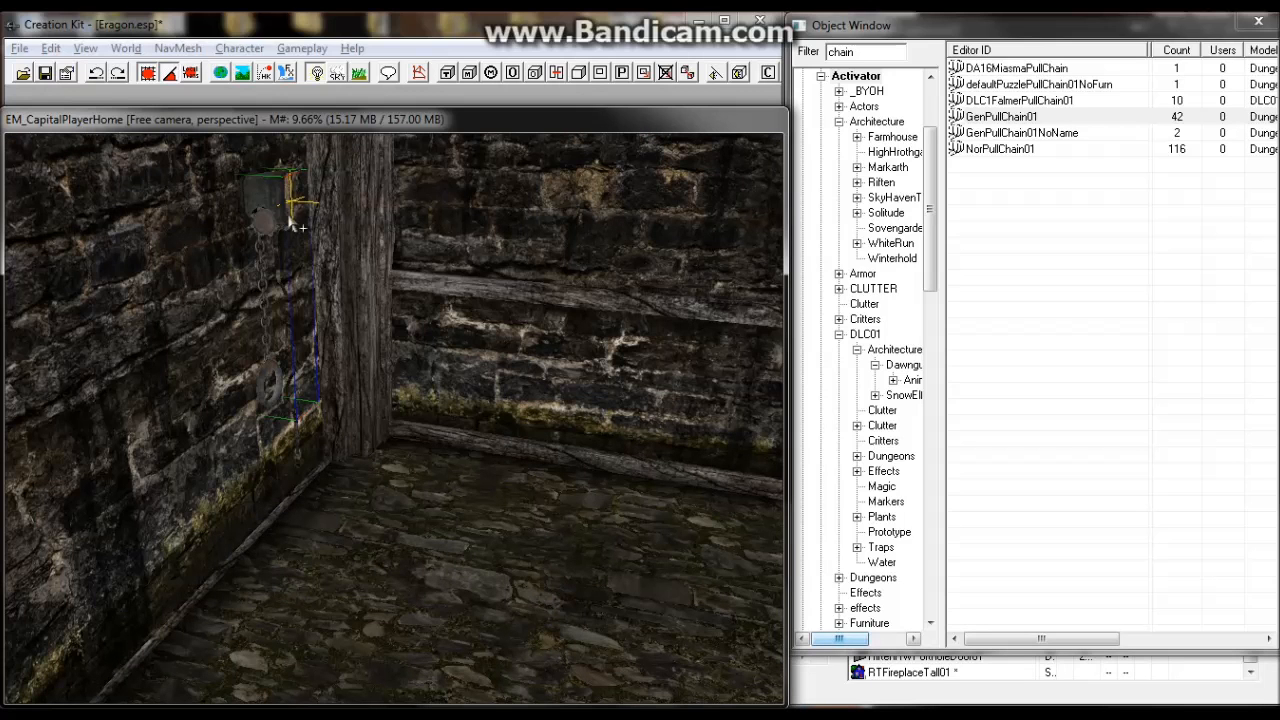
# Rotate the copied pull chain away from the wall and position it against the nearby timber post.
pyautogui.moveTo(294, 201); pyautogui.dragTo(316, 203, button='right')
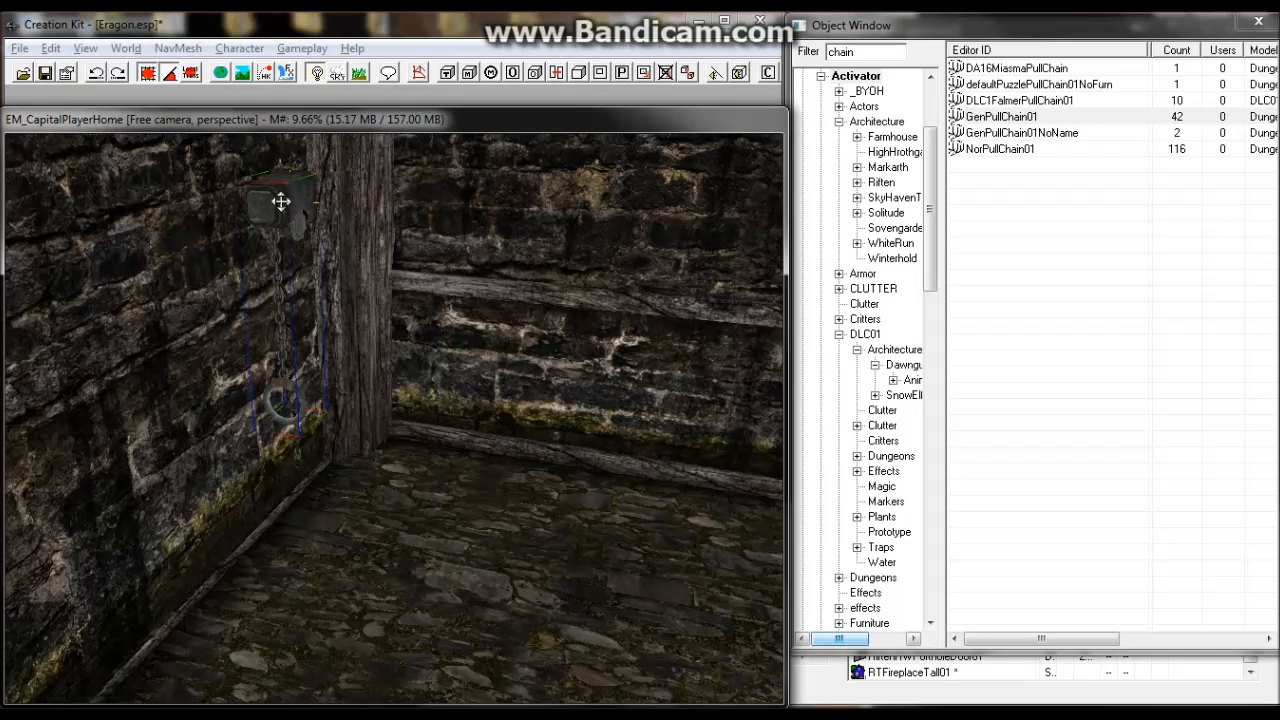
pyautogui.moveTo(281, 202); pyautogui.dragTo(56, 326)
pyautogui.moveTo(141, 325); pyautogui.dragTo(297, 358, button='middle')
pyautogui.moveTo(320, 366); pyautogui.dragTo(398, 370, button='right')
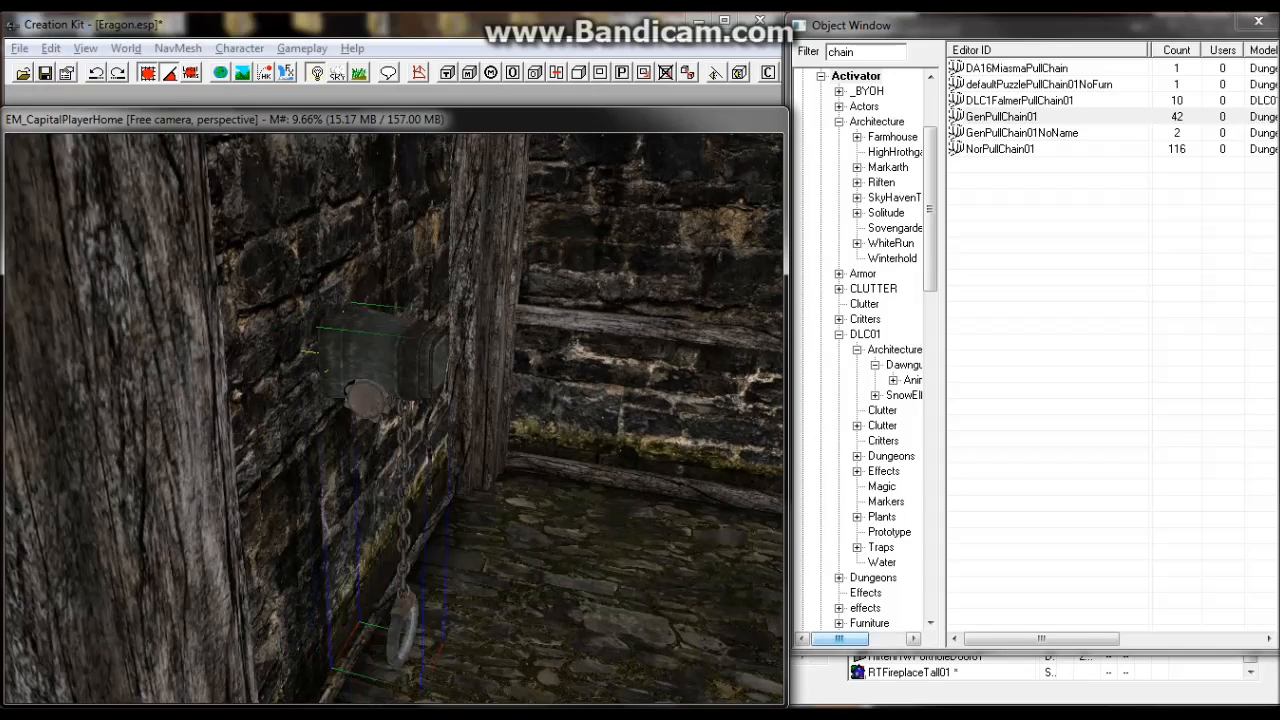
pyautogui.moveTo(343, 371); pyautogui.dragTo(243, 487)
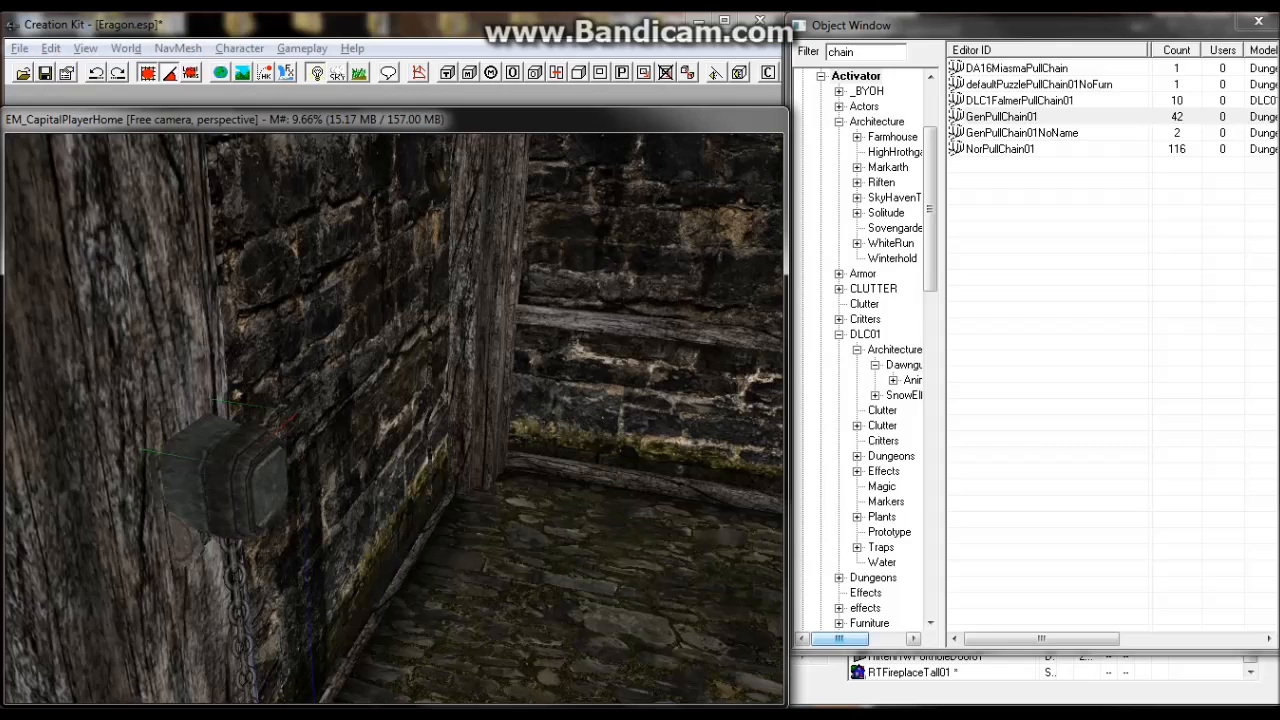
pyautogui.moveTo(237, 393); pyautogui.dragTo(155, 508, button='right')
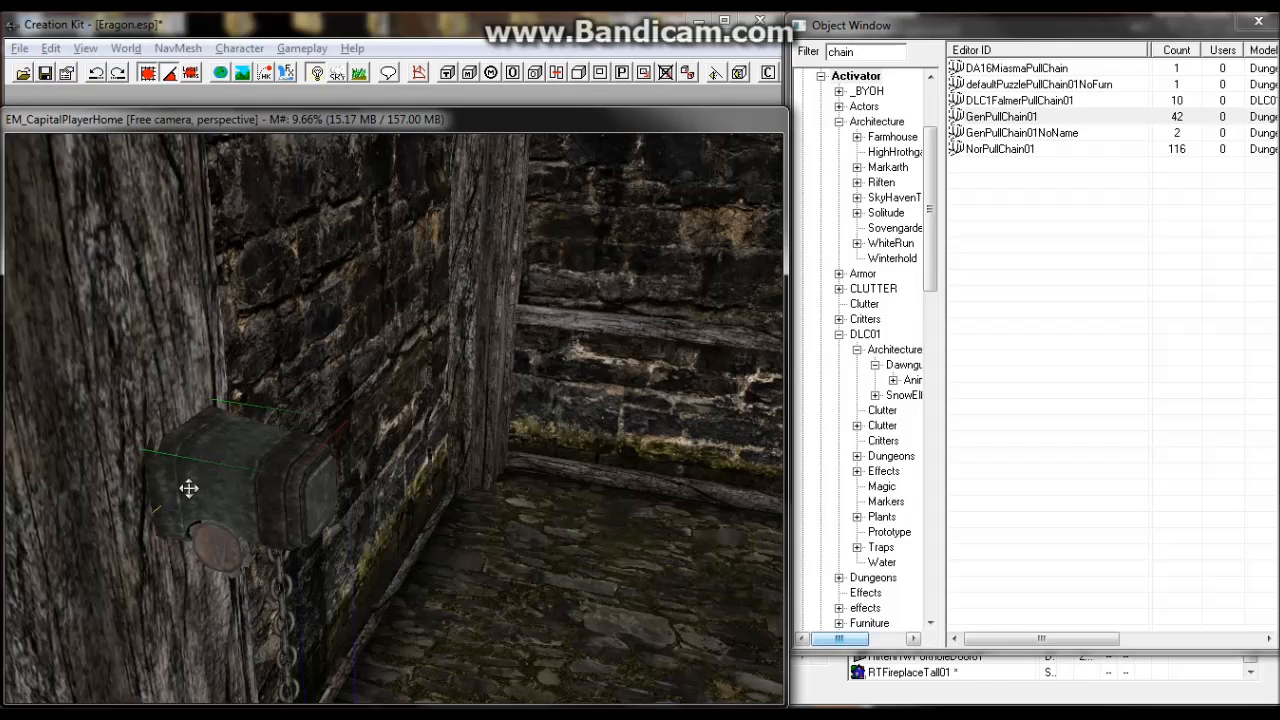
# Nudge the copied pull chain along its Y axis to line it up with the timber post's face.
pyautogui.press('c')
pyautogui.scroll(4, 383, 442)
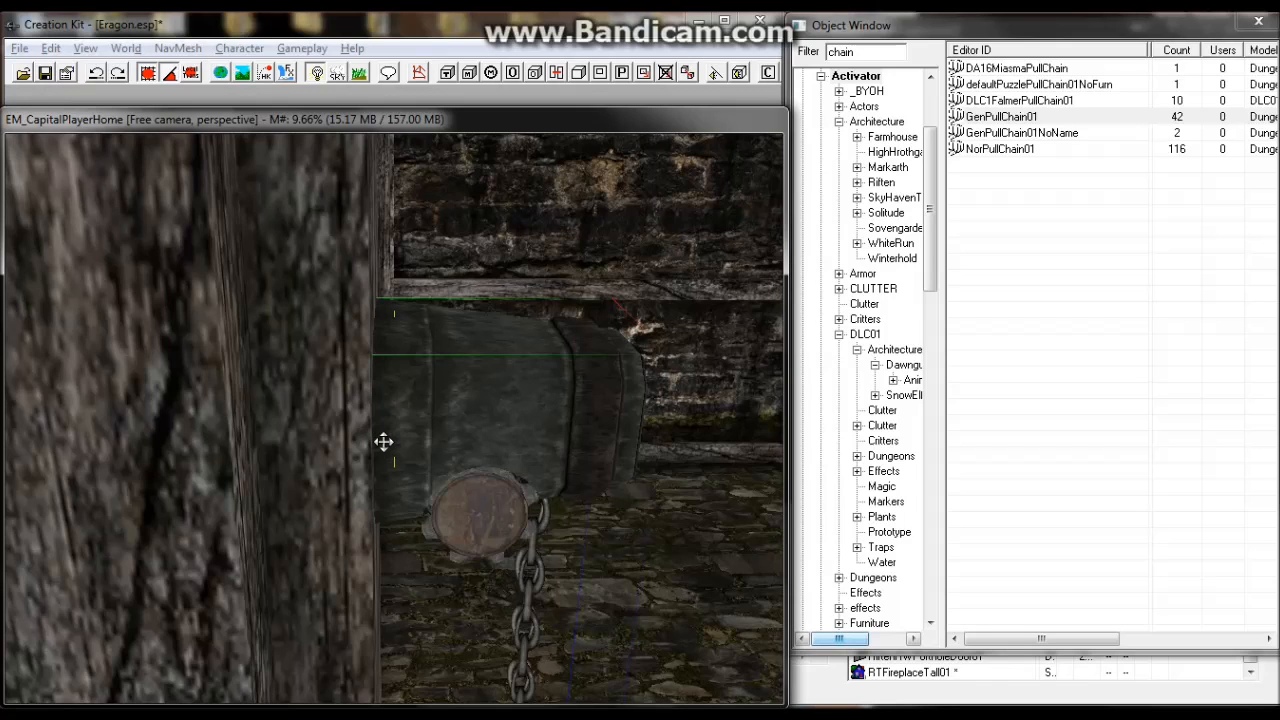
pyautogui.scroll(-4, 387, 440)
pyautogui.press('2')
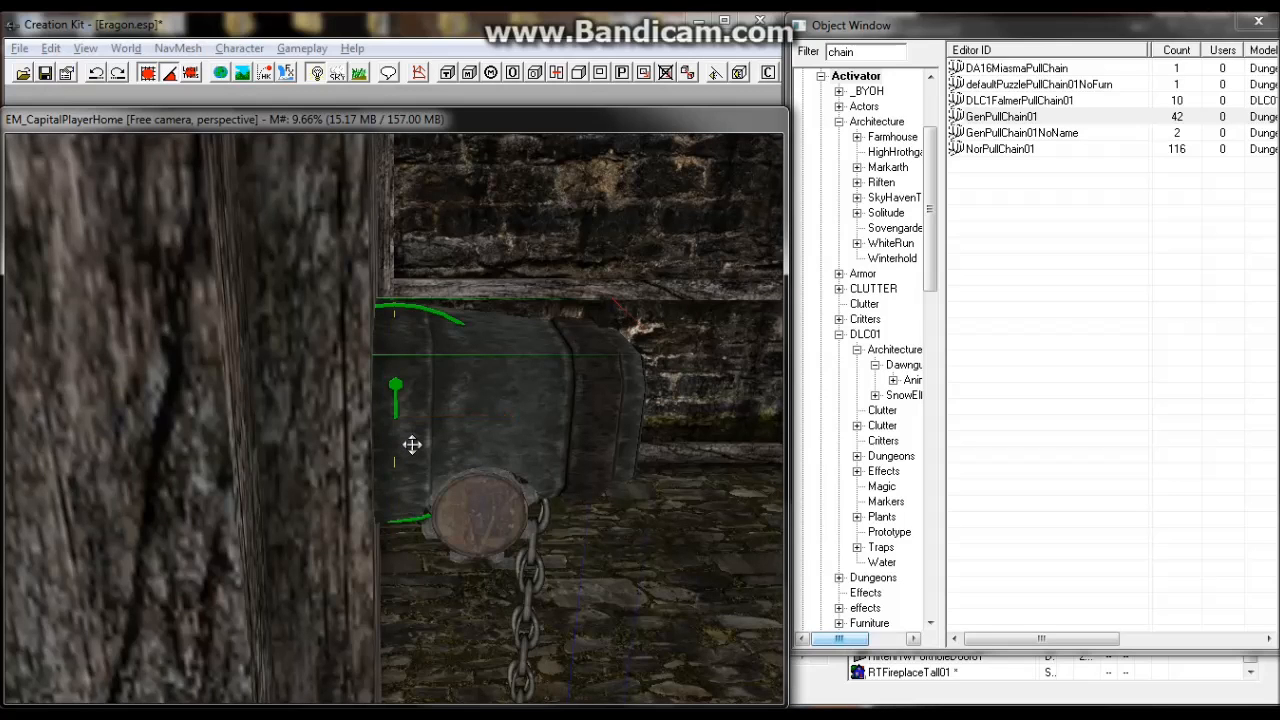
pyautogui.moveTo(409, 412); pyautogui.dragTo(409, 395)
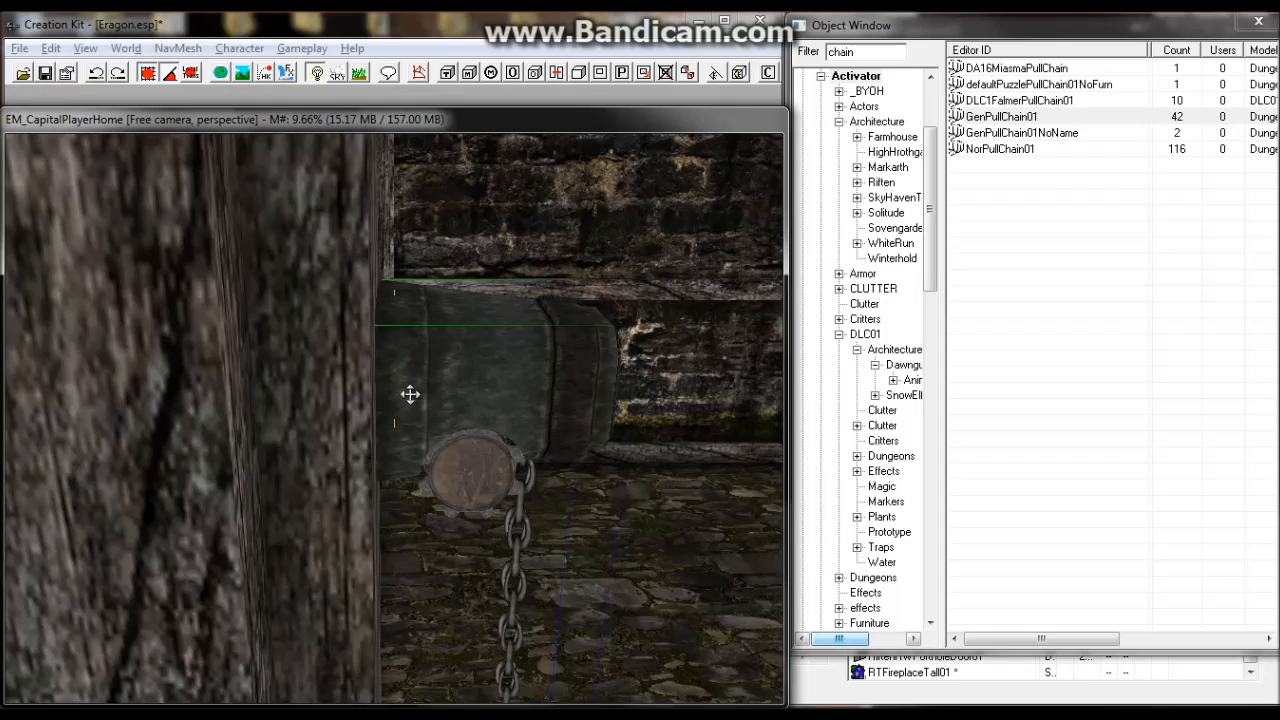
pyautogui.press('c')
# Examine the copied pull chain's fit against its timber post from the front, side and top.
pyautogui.keyDown('shift'); pyautogui.moveTo(401, 400); pyautogui.dragTo(391, 406, button='middle'); pyautogui.keyUp('shift')
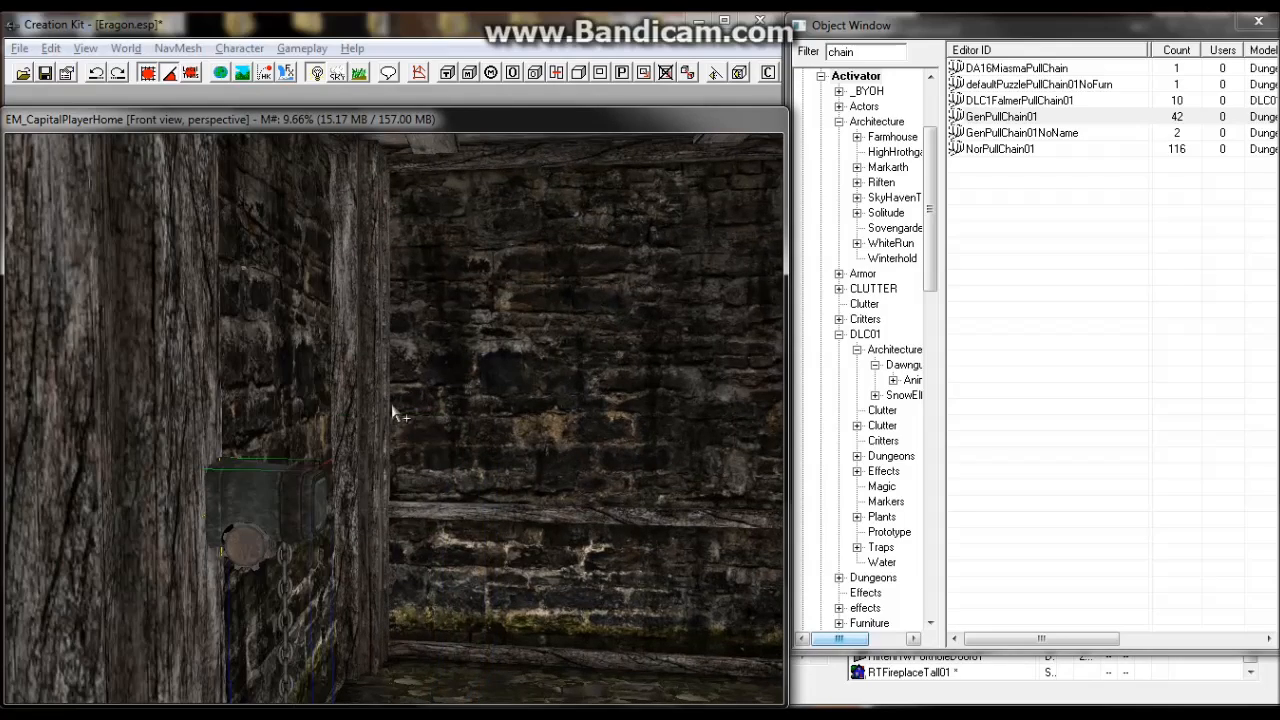
pyautogui.press('c')
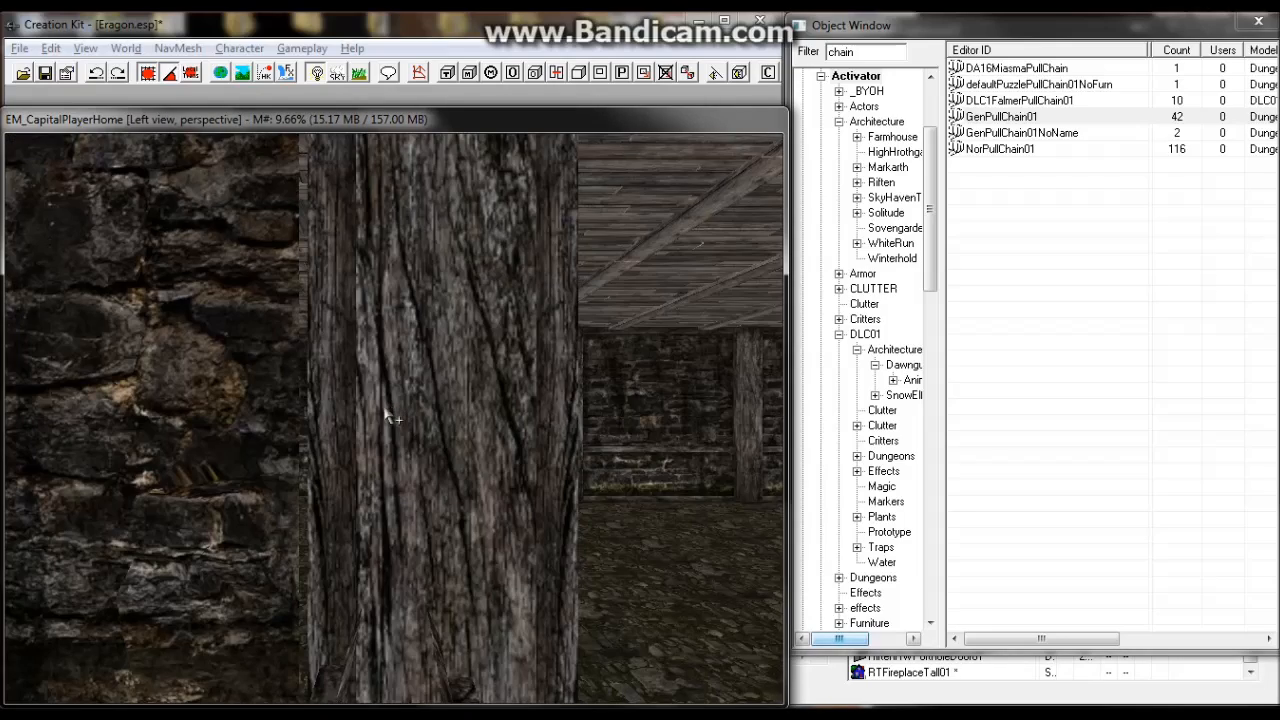
pyautogui.keyDown('shift'); pyautogui.moveTo(360, 408); pyautogui.dragTo(291, 410, button='middle'); pyautogui.keyUp('shift')
pyautogui.press('t')
pyautogui.press('c')
pyautogui.press('c')
pyautogui.press('t')
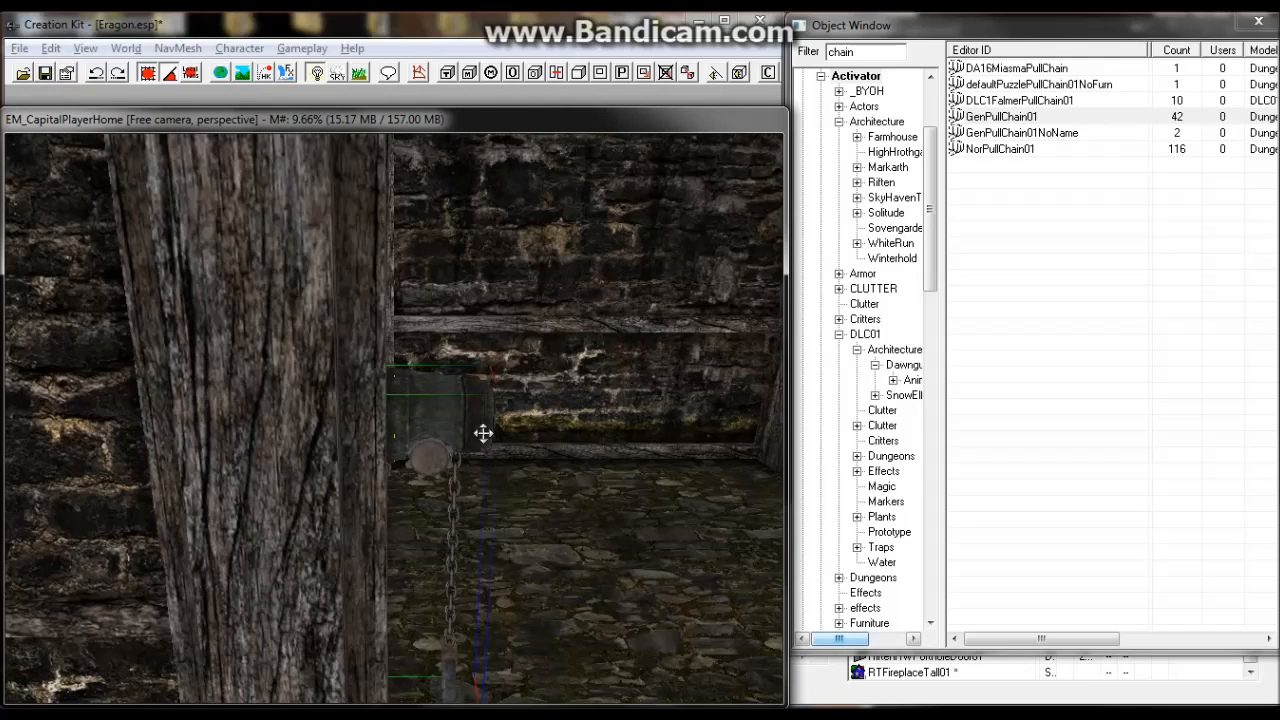
pyautogui.moveTo(460, 437)
pyautogui.keyDown('shift'); pyautogui.mouseDown(button='middle')
pyautogui.moveTo(431, 432)
pyautogui.moveTo(449, 432)
pyautogui.mouseUp(button='middle'); pyautogui.keyUp('shift')
# Toggle the snap setting and recenter the original pull chain on the face of its timber post.
pyautogui.click(245, 357)
pyautogui.keyDown('shift'); pyautogui.moveTo(245, 357); pyautogui.dragTo(162, 410, button='middle'); pyautogui.keyUp('shift')
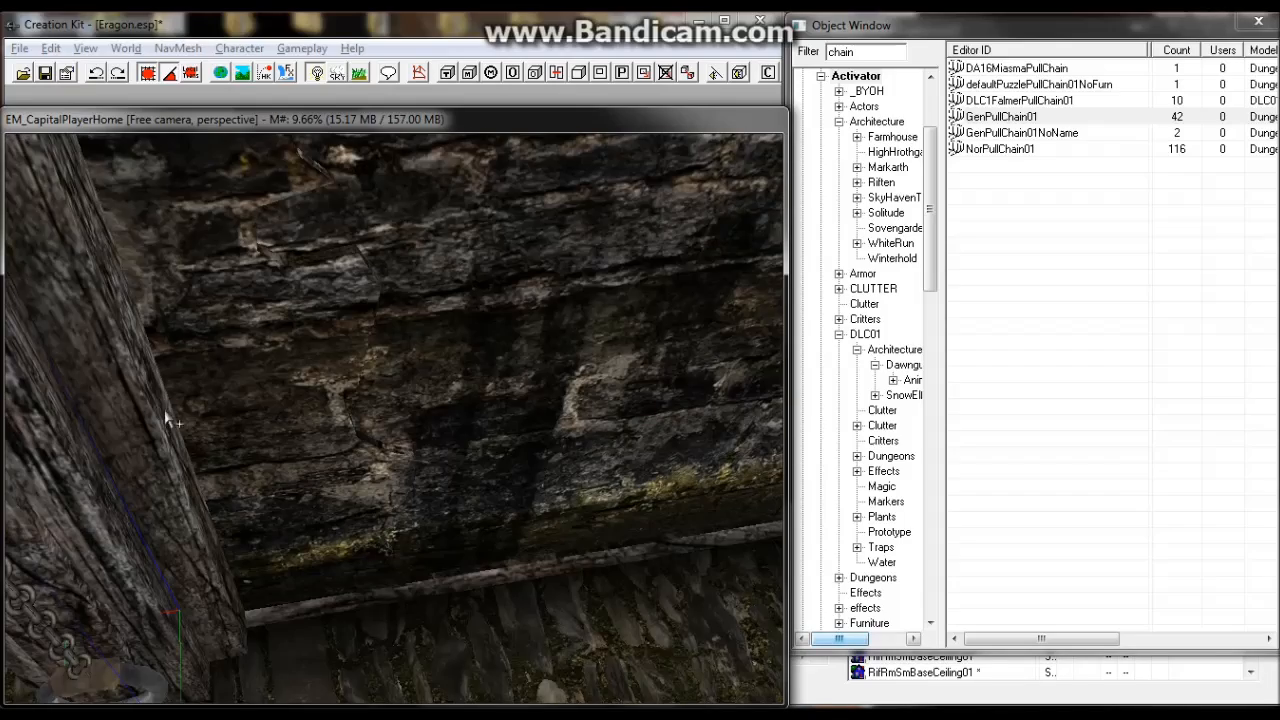
pyautogui.scroll(-3, 164, 410)
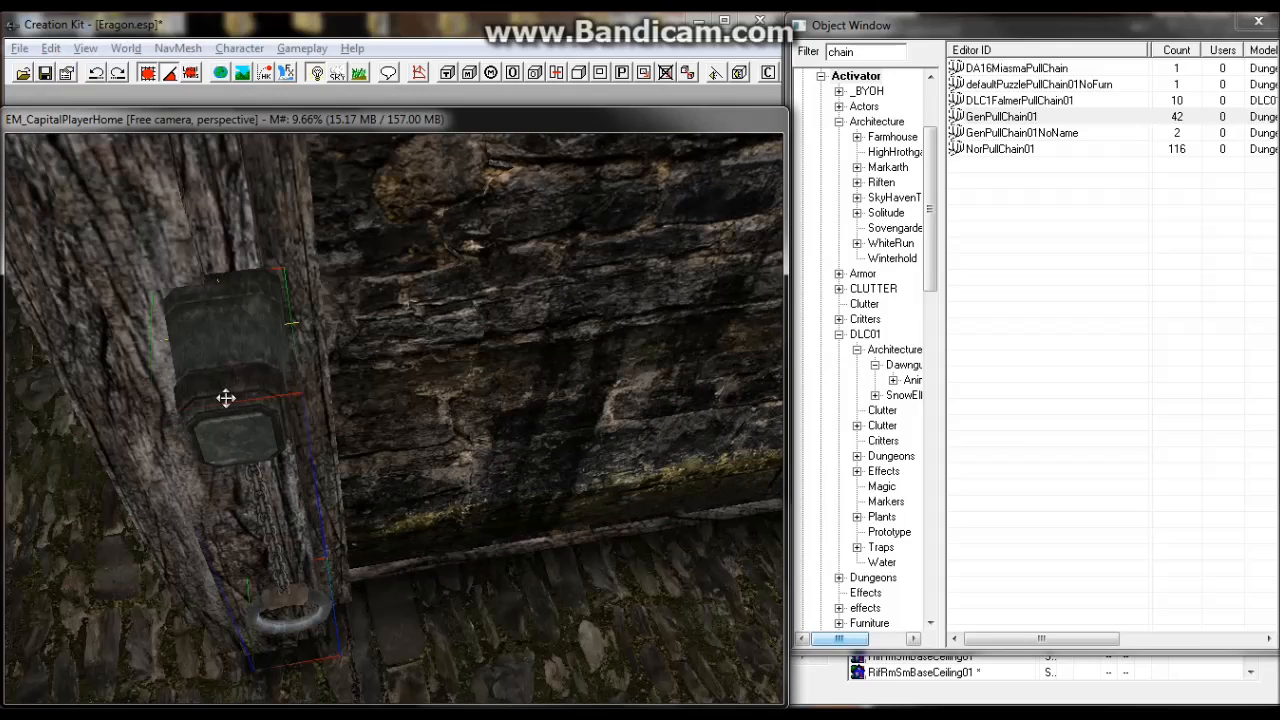
pyautogui.click(227, 396)
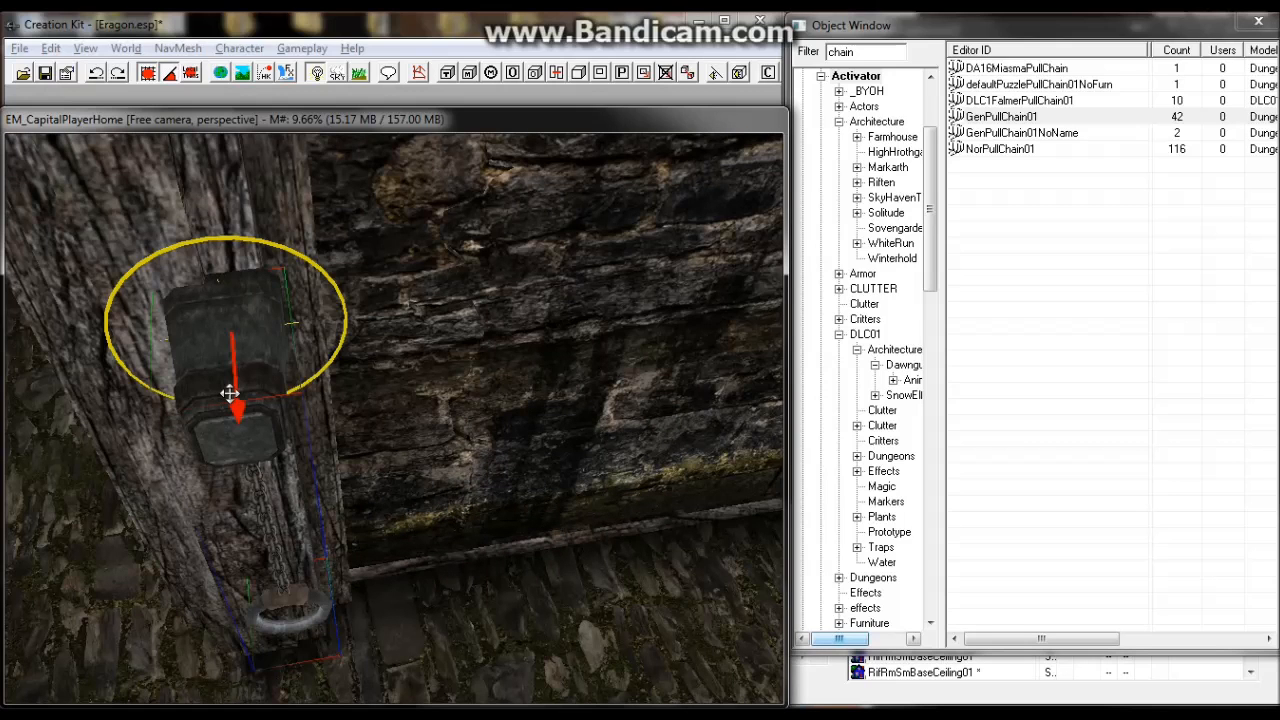
pyautogui.moveTo(229, 393); pyautogui.dragTo(110, 404)
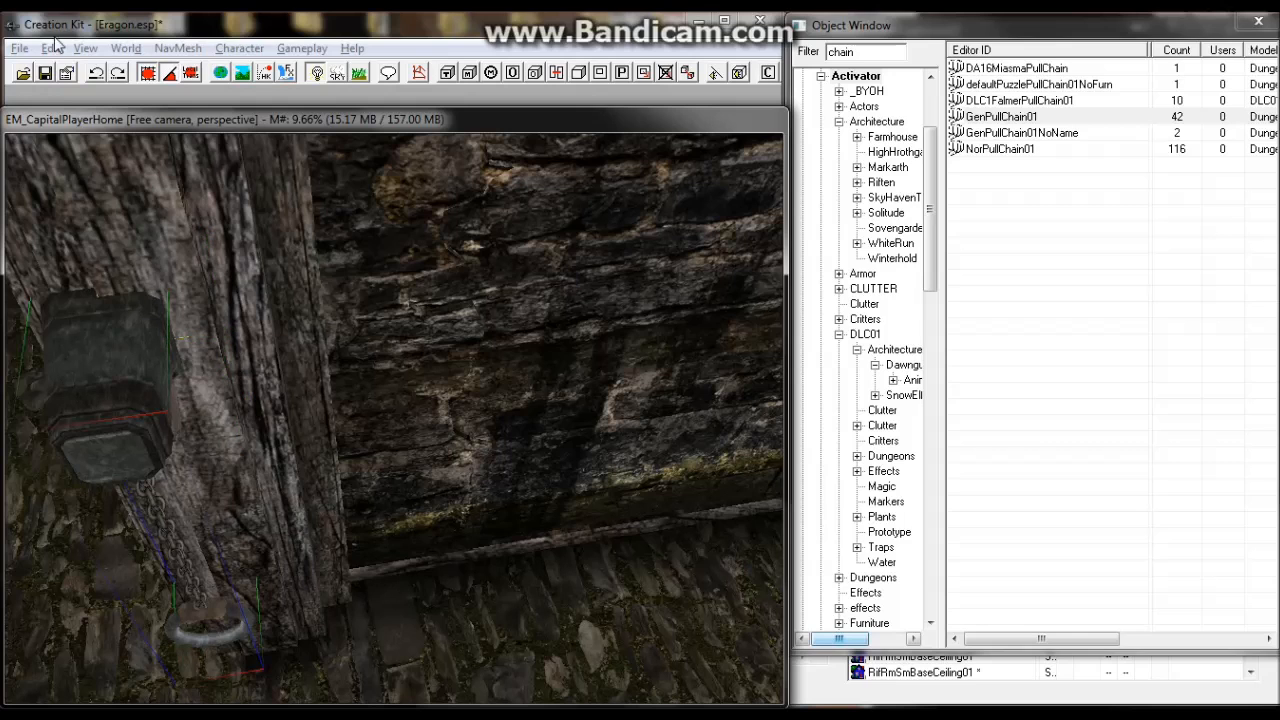
pyautogui.click(167, 80)
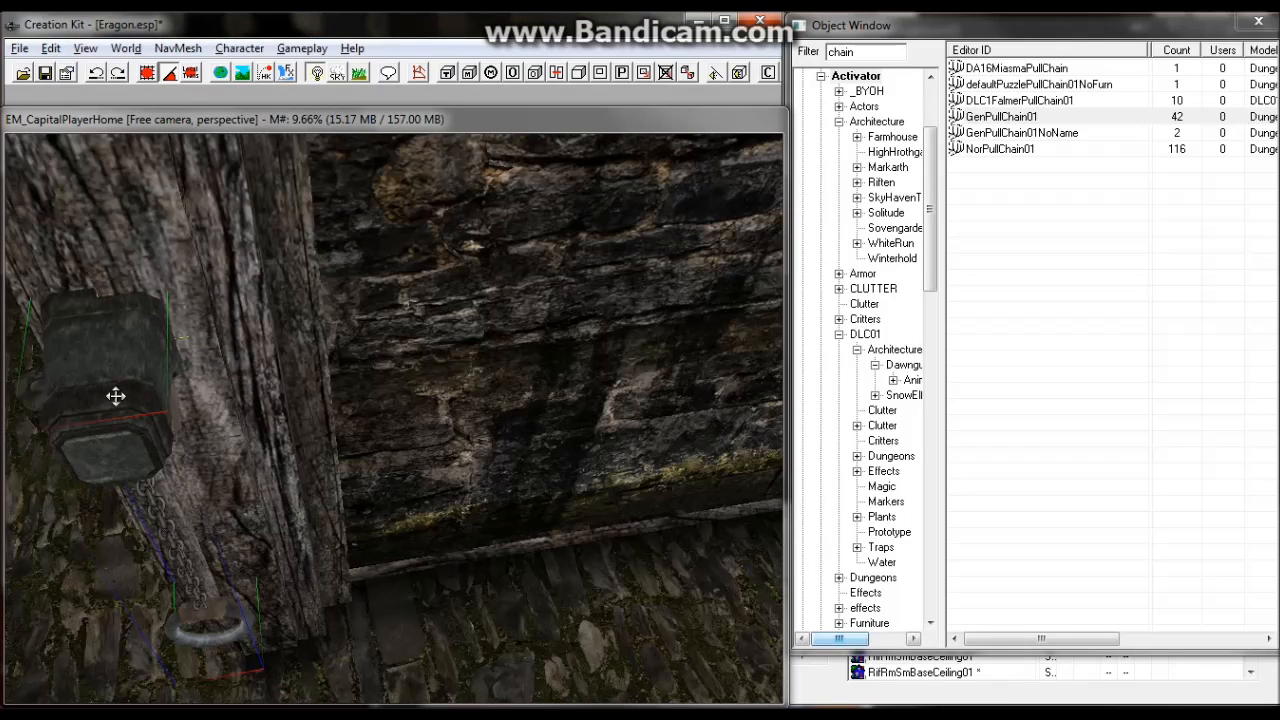
pyautogui.moveTo(116, 396); pyautogui.dragTo(181, 386)
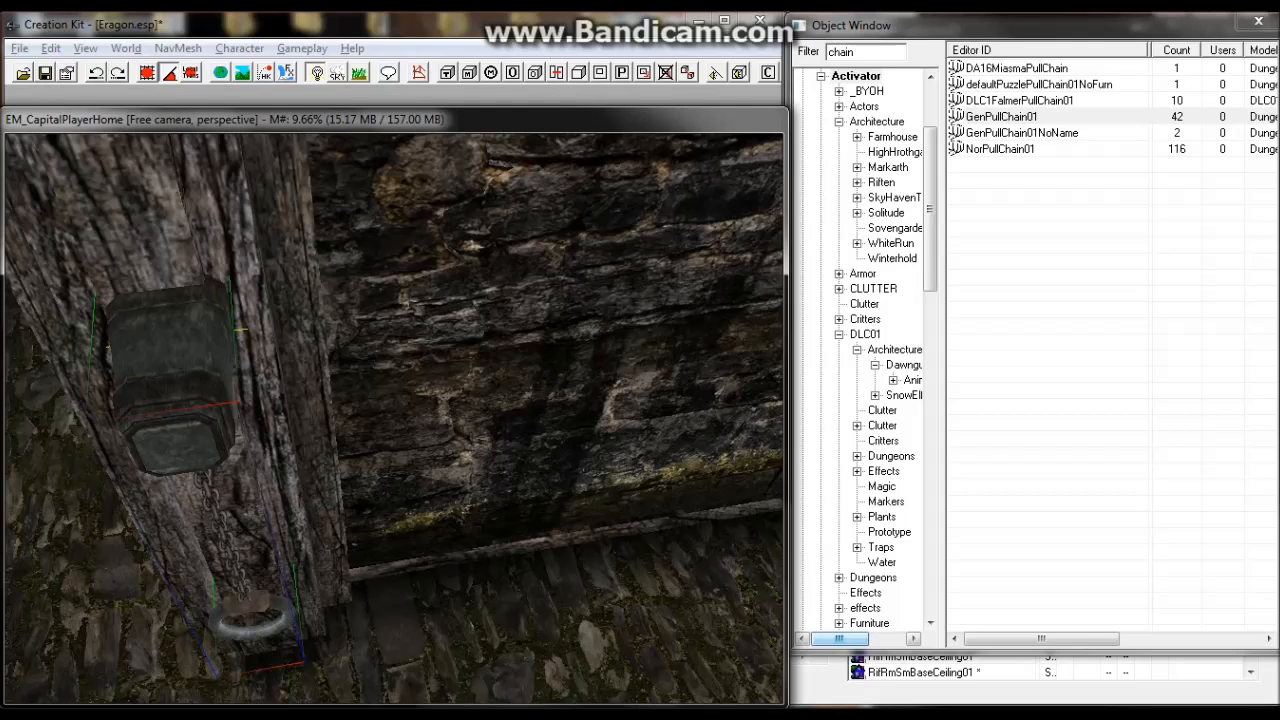
pyautogui.moveTo(181, 386)
pyautogui.mouseDown()
pyautogui.moveTo(121, 390)
pyautogui.moveTo(182, 374)
pyautogui.mouseUp()
pyautogui.scroll(-5, 194, 362)
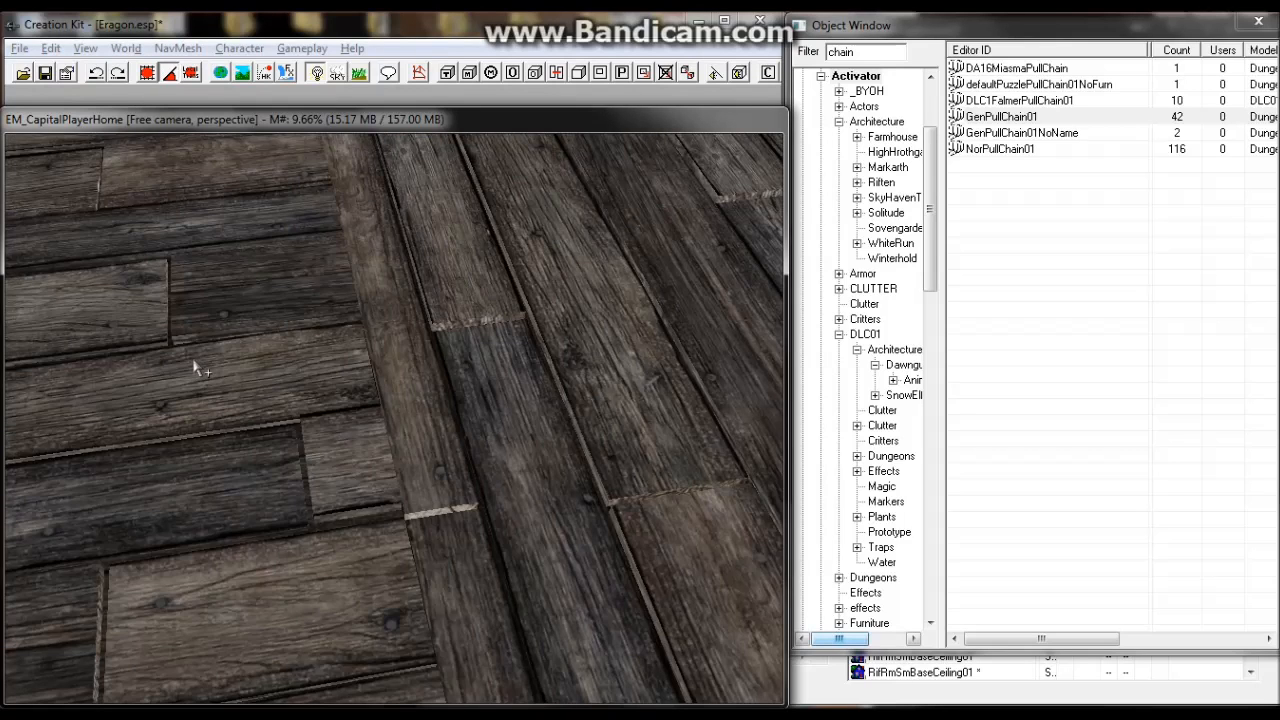
pyautogui.scroll(6, 194, 362)
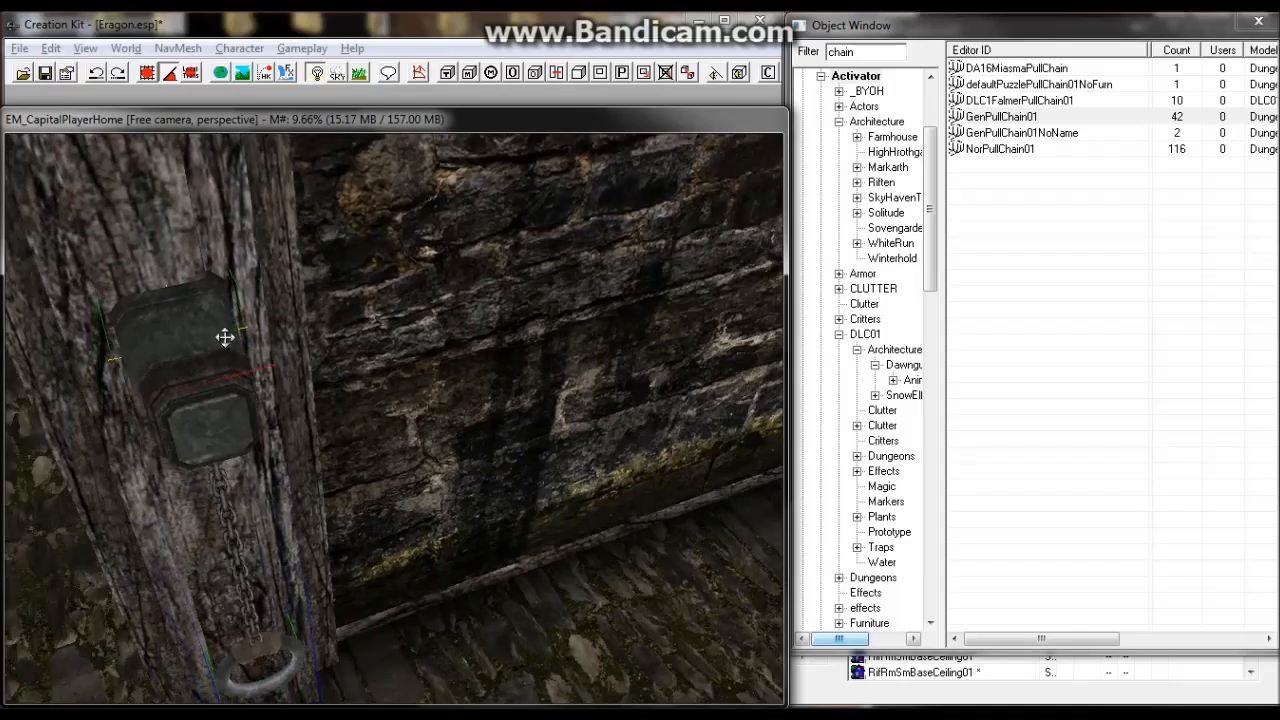
# Move the pull chain off its timber post and along the basement's stone wall toward the wide post farther along.
pyautogui.scroll(-6, 224, 337)
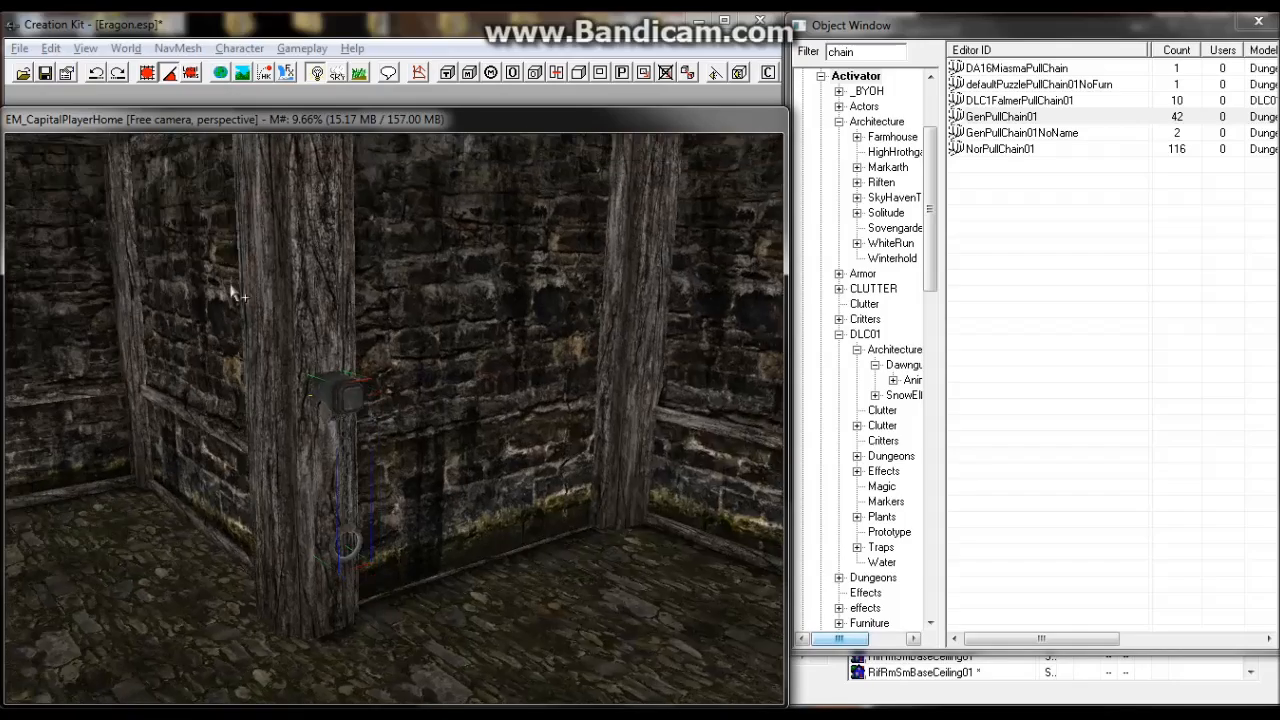
pyautogui.keyDown('shift'); pyautogui.moveTo(232, 292); pyautogui.dragTo(266, 366, button='middle'); pyautogui.keyUp('shift')
pyautogui.moveTo(336, 394); pyautogui.dragTo(730, 395)
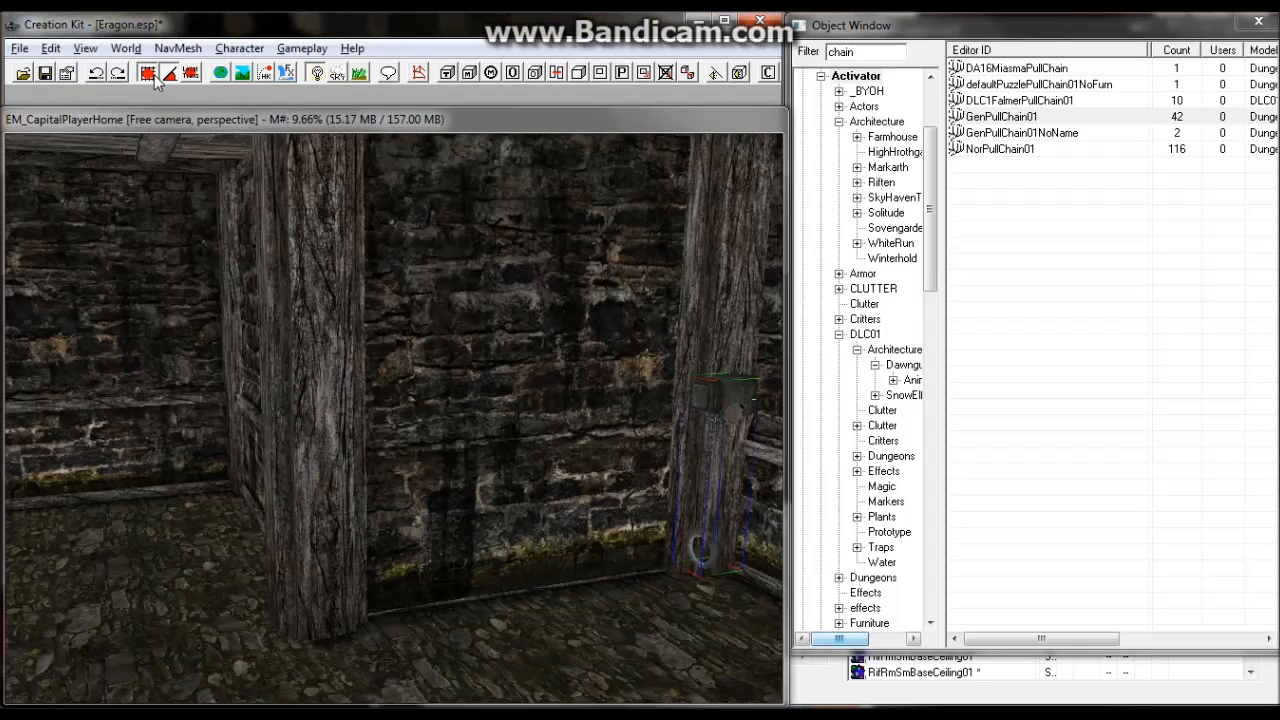
pyautogui.scroll(-5, 537, 371)
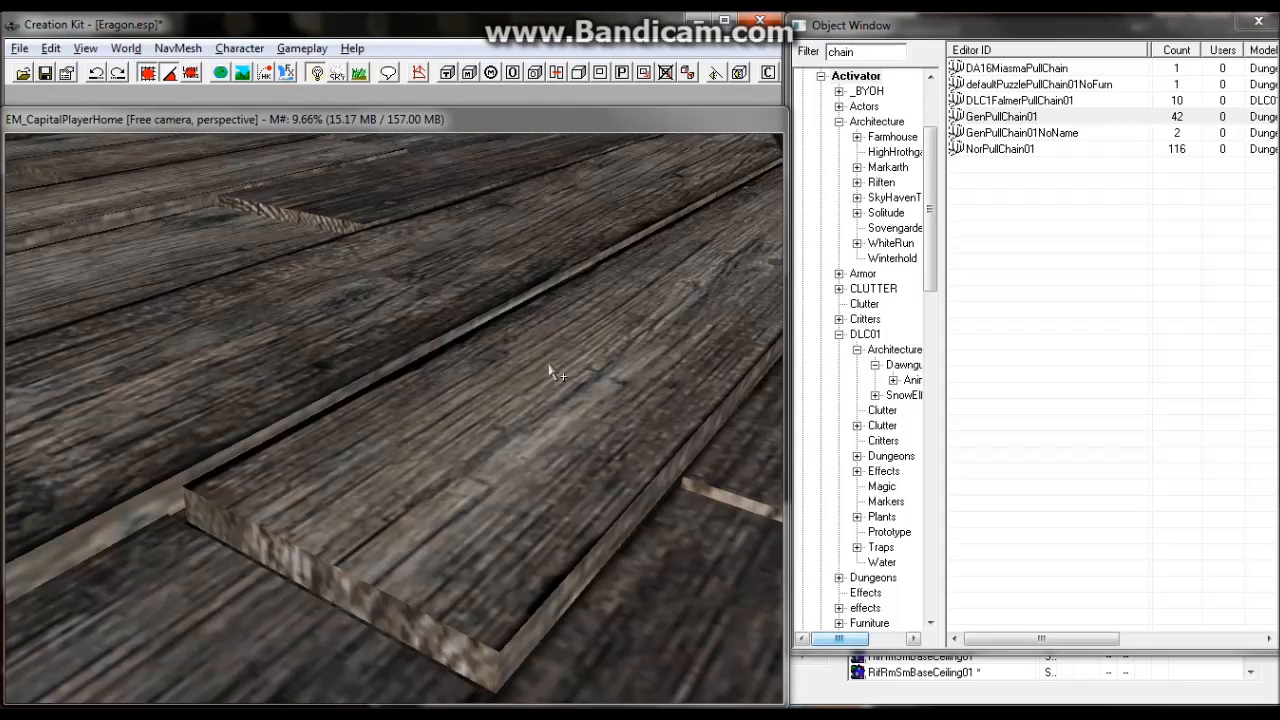
pyautogui.scroll(3, 568, 355)
pyautogui.moveTo(563, 352); pyautogui.dragTo(531, 360, button='middle')
pyautogui.scroll(2, 529, 355)
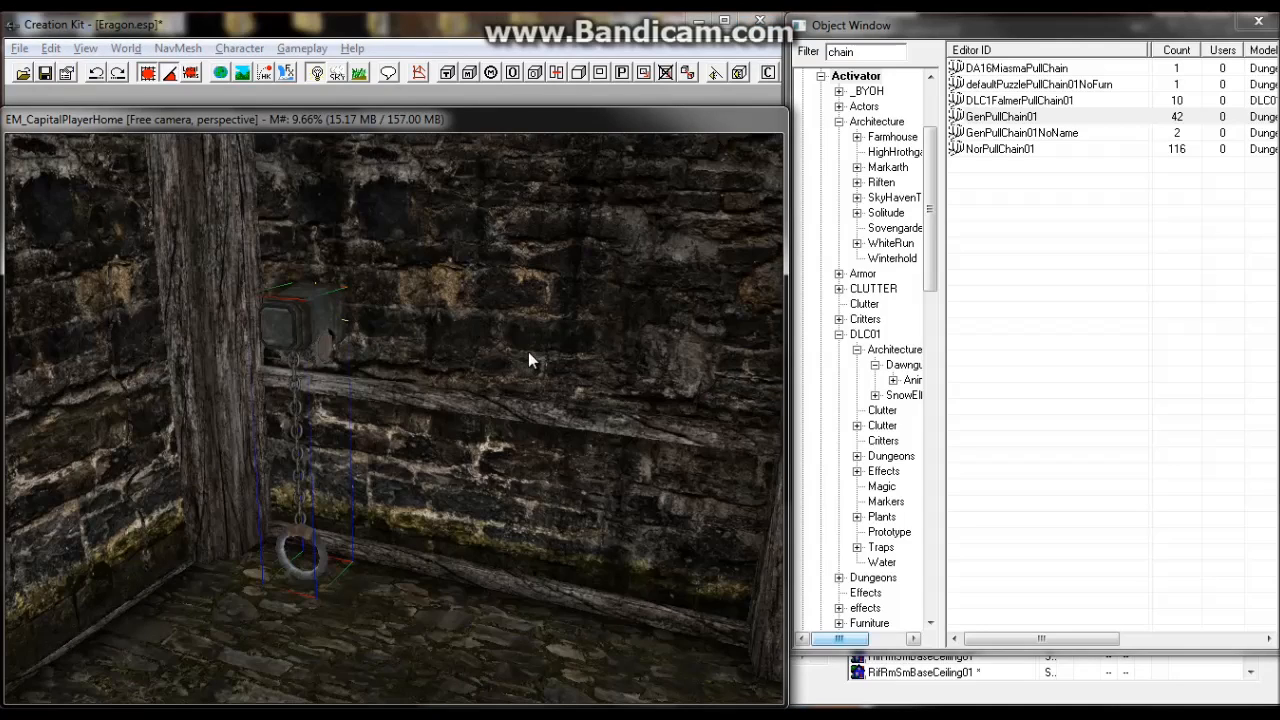
pyautogui.moveTo(345, 317); pyautogui.dragTo(742, 323)
pyautogui.press('c')
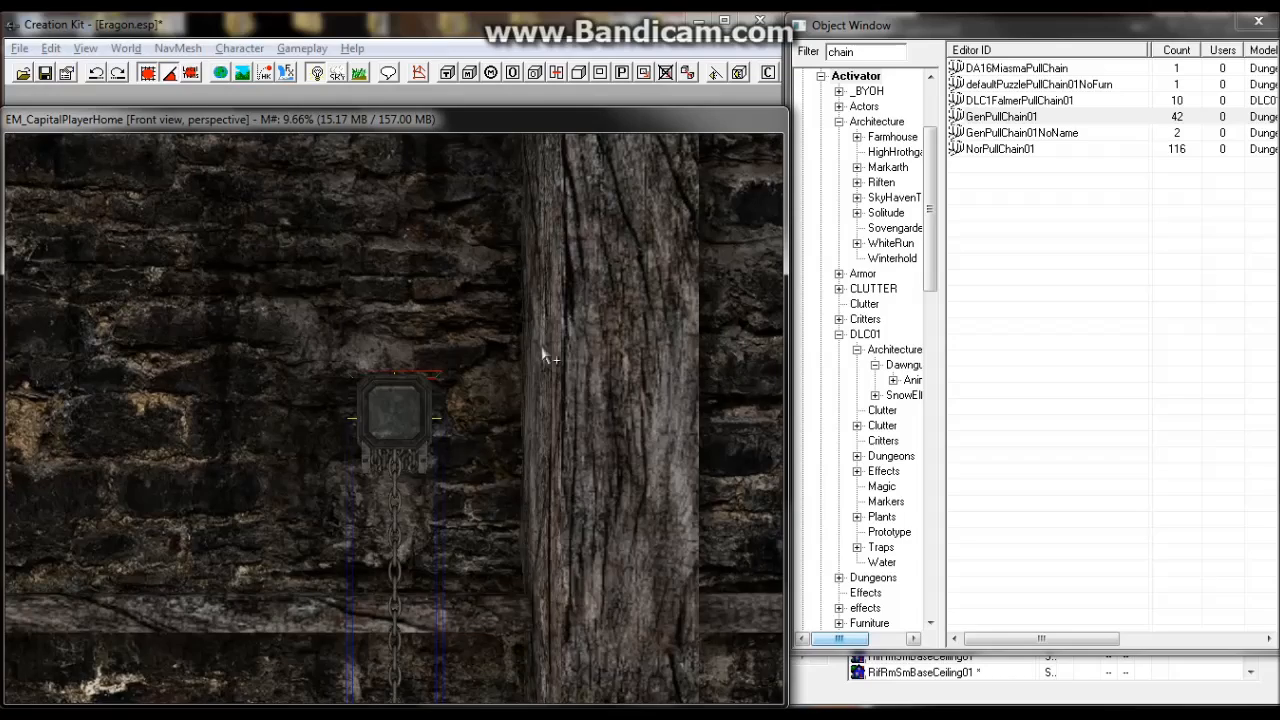
# Push the pull chain back against the face of the wide timber post and check its fit from several sides.
pyautogui.scroll(-2, 458, 384)
pyautogui.moveTo(458, 384); pyautogui.dragTo(493, 398, button='middle')
pyautogui.press('c')
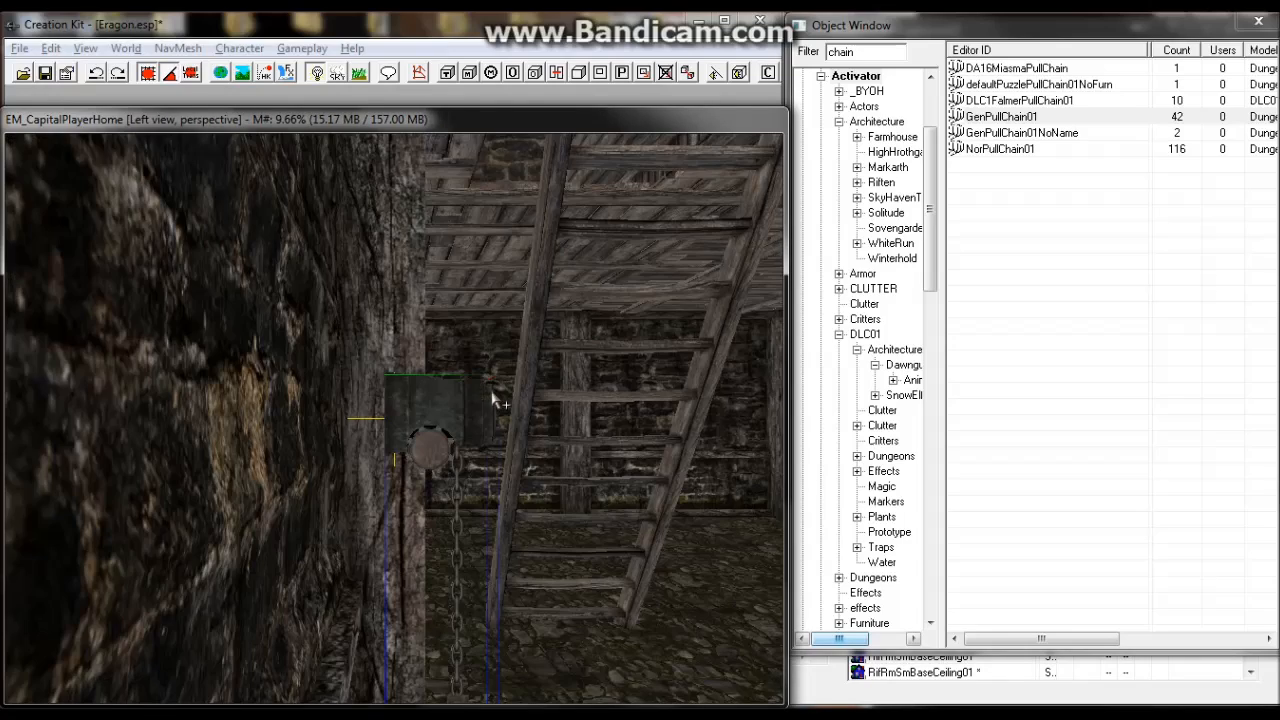
pyautogui.scroll(2, 458, 430)
pyautogui.moveTo(458, 440); pyautogui.dragTo(465, 407, button='middle')
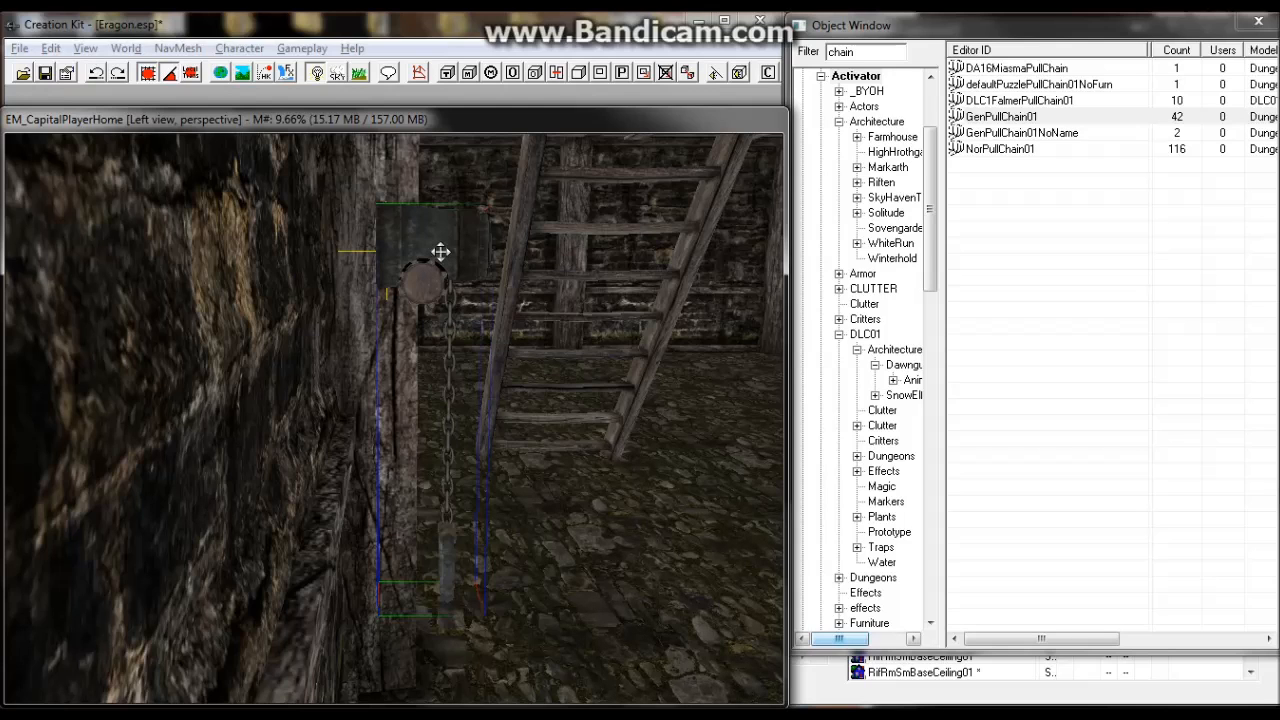
pyautogui.moveTo(440, 251); pyautogui.dragTo(360, 251)
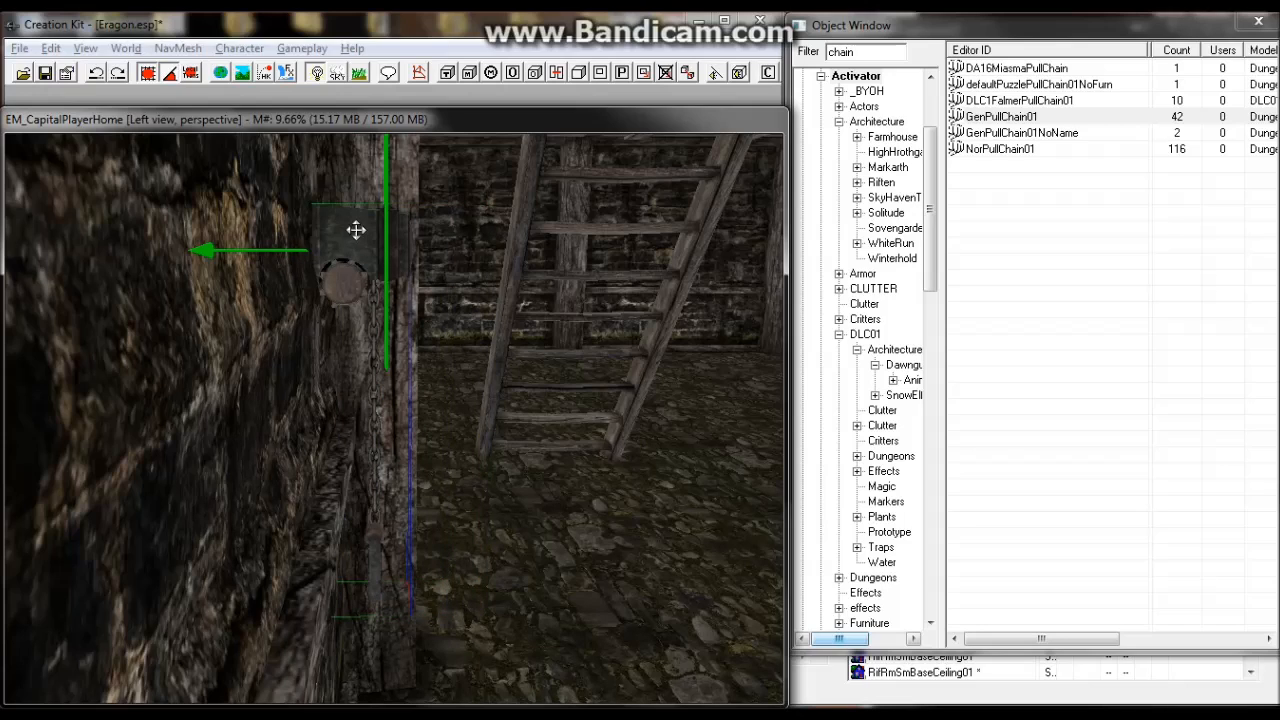
pyautogui.press('shift')
pyautogui.press('shift')
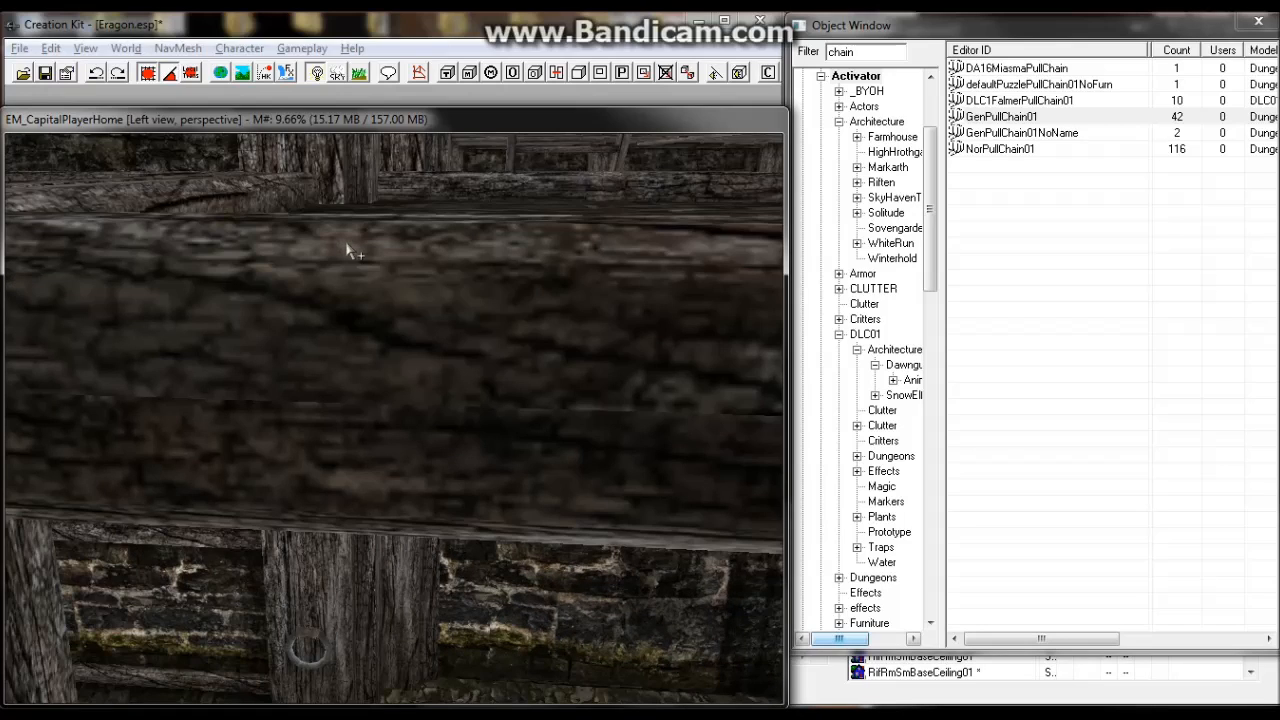
pyautogui.press('shift')
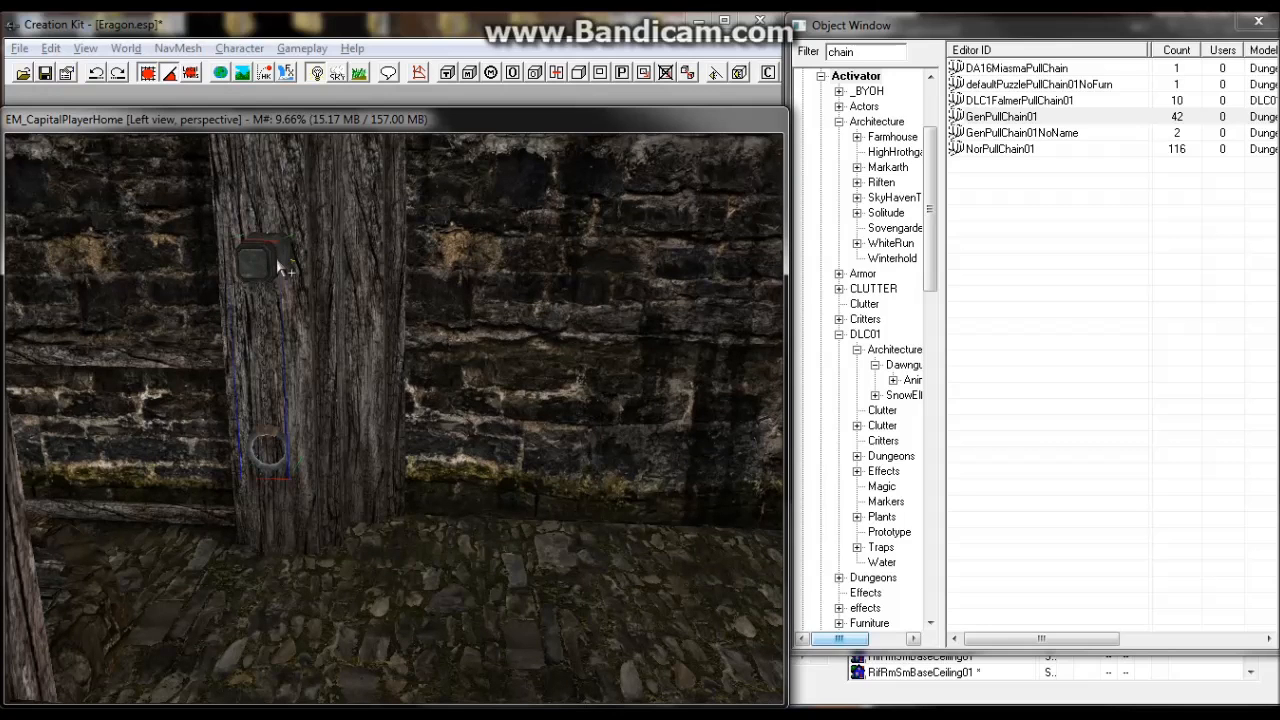
# Open the activate parents settings of the RifRmSmBaseWallSecretDoor01 reference beside the wide timber post.
pyautogui.doubleClick(273, 255)
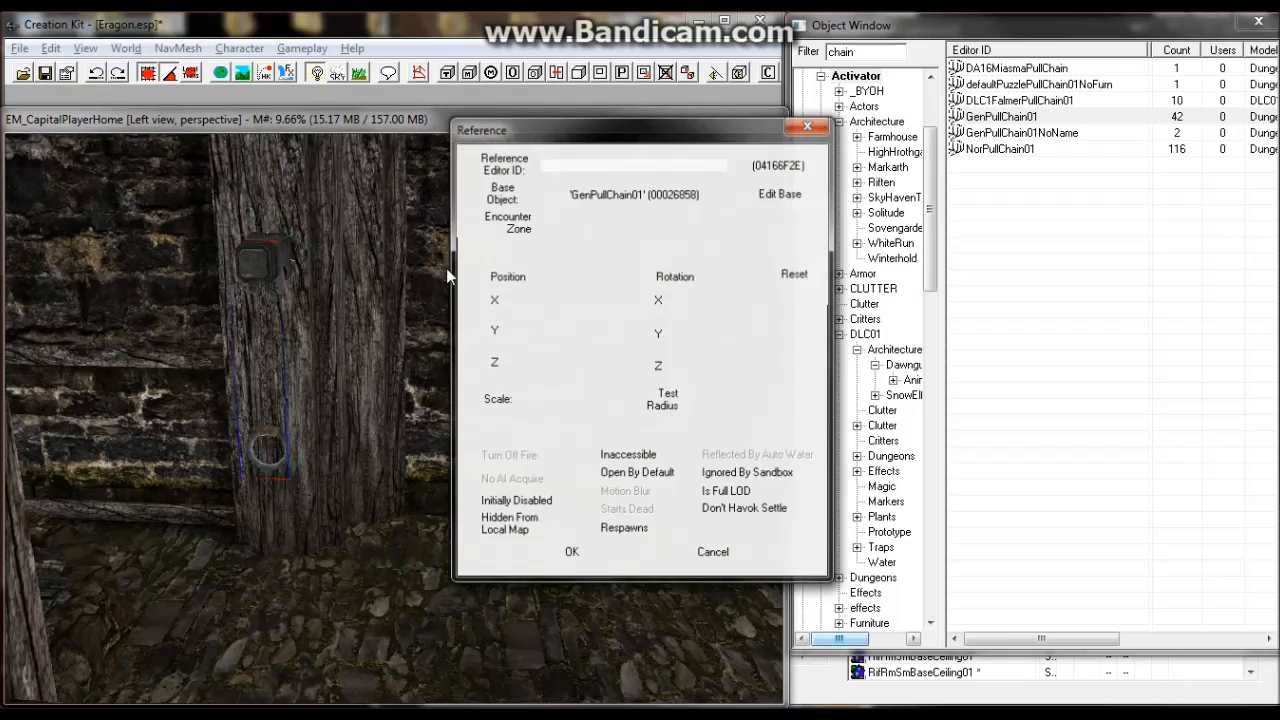
pyautogui.press('Escape')
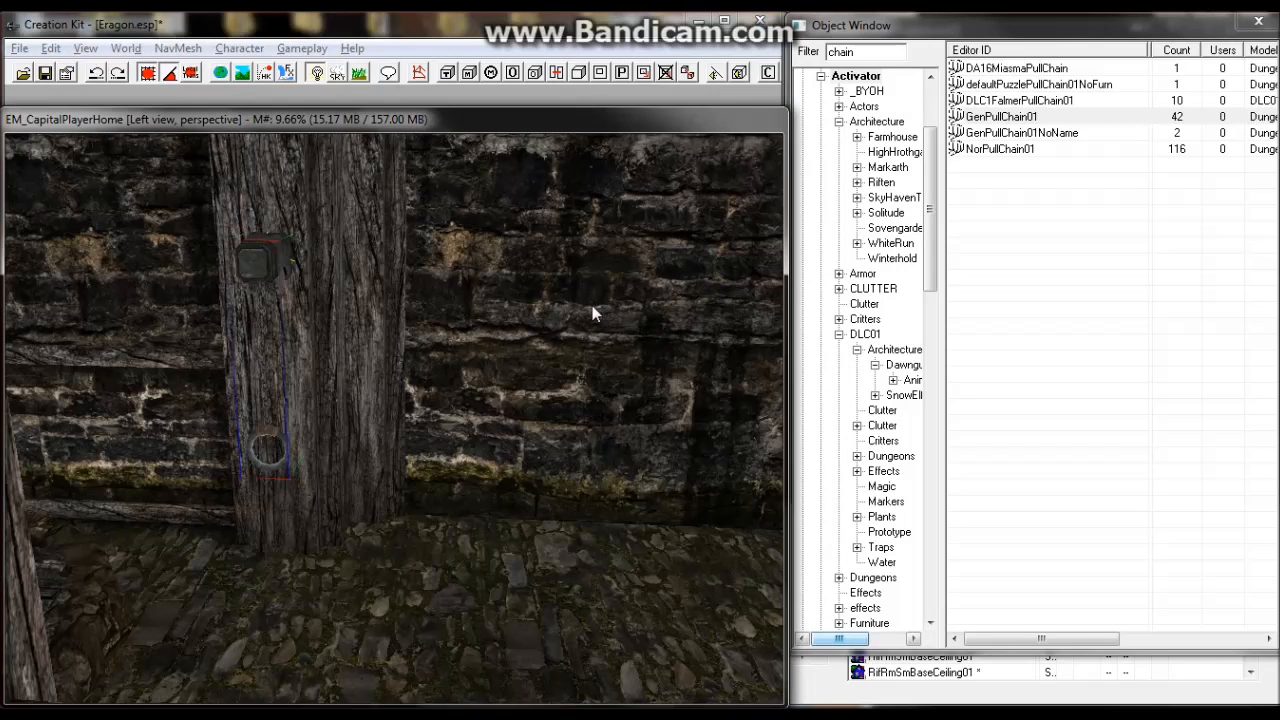
pyautogui.hotkey('ctrl', 's')
pyautogui.doubleClick(592, 305)
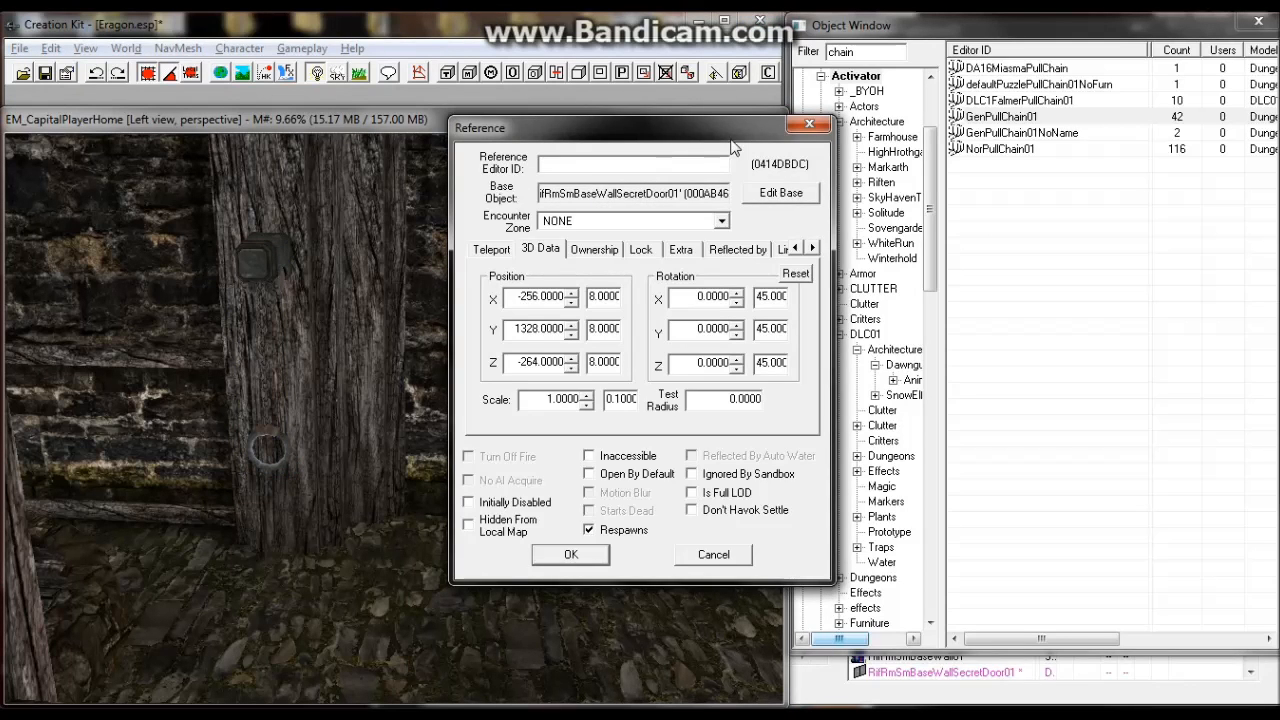
pyautogui.moveTo(718, 143); pyautogui.dragTo(972, 174)
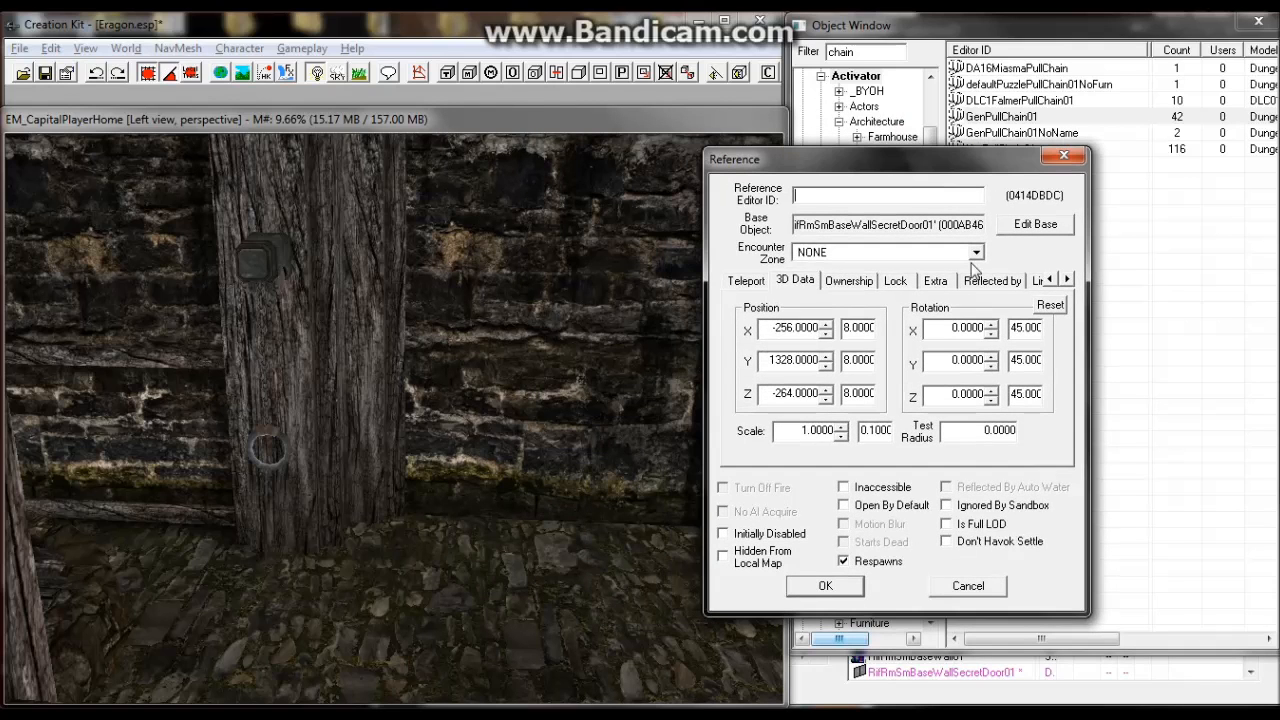
pyautogui.click(1066, 281)
pyautogui.click(1066, 281)
pyautogui.click(1066, 281)
pyautogui.click(1066, 281)
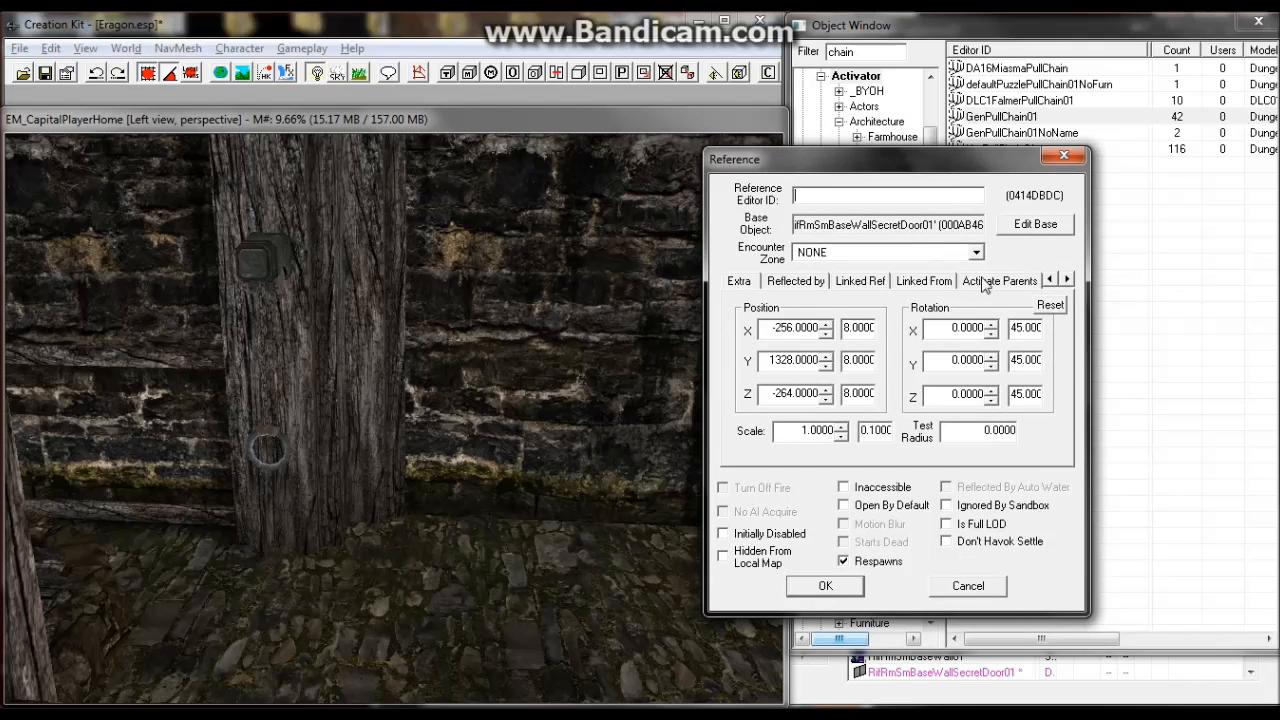
pyautogui.click(985, 282)
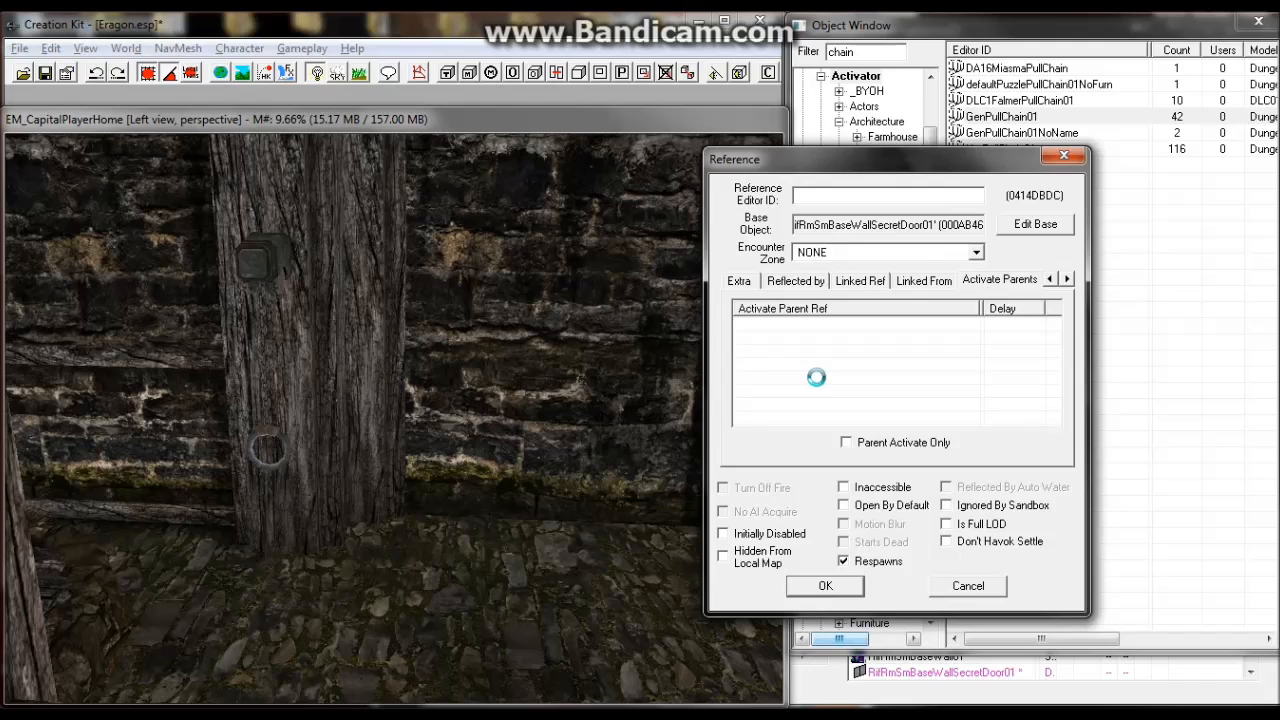
# Add the GenPullChain01 on the wide timber post as the secret door's activate parent, with an activation delay of 0.
pyautogui.click(866, 216)
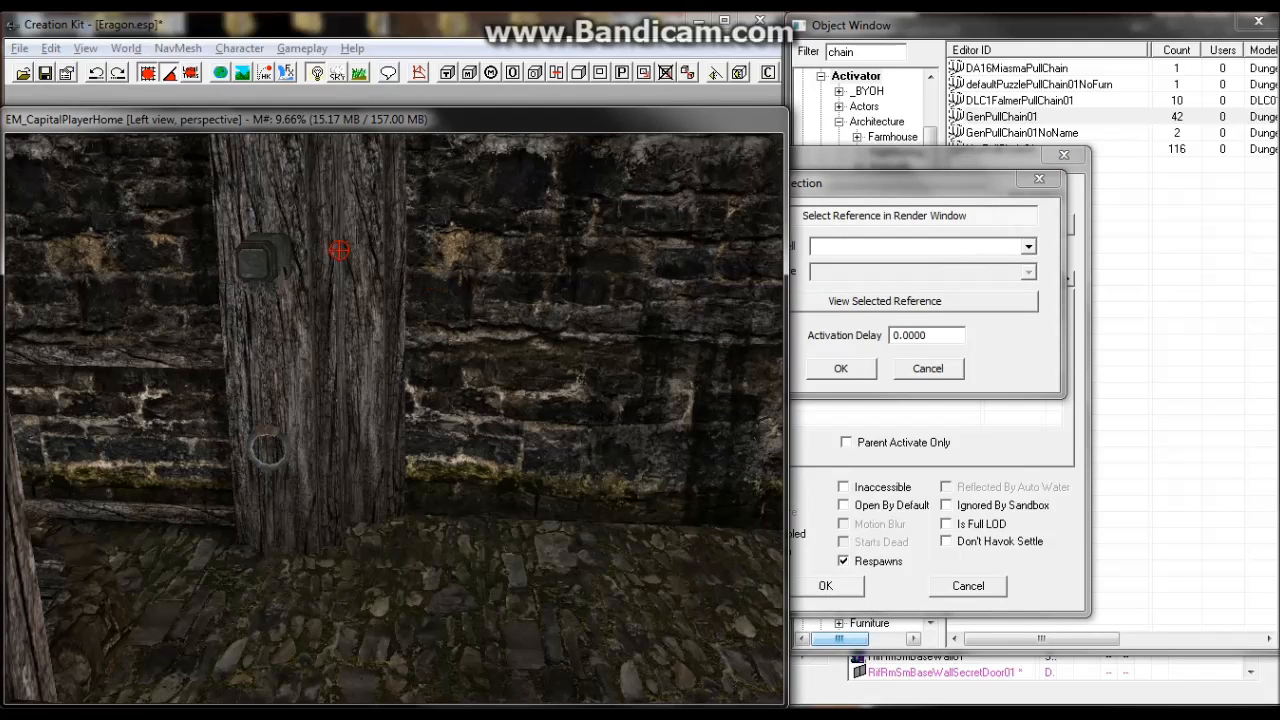
pyautogui.click(268, 251)
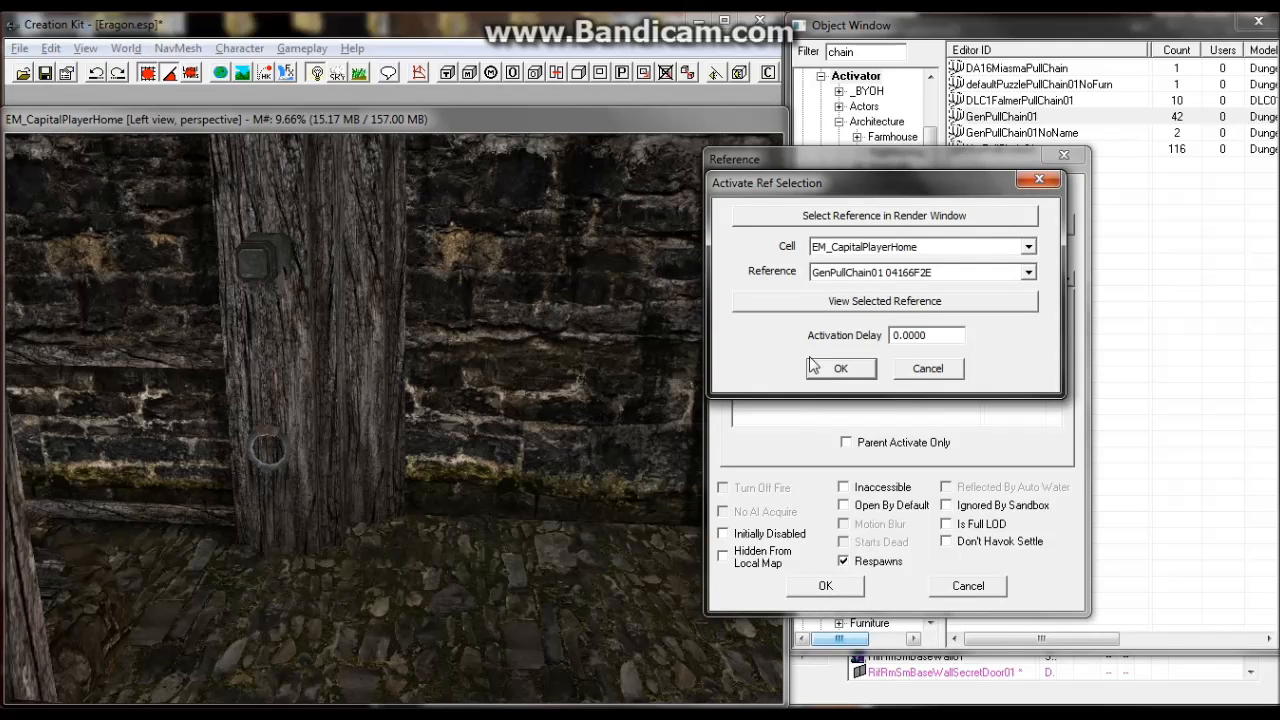
pyautogui.keyDown('shift'); pyautogui.moveTo(515, 321); pyautogui.dragTo(704, 356, button='middle'); pyautogui.keyUp('shift')
pyautogui.keyDown('shift'); pyautogui.moveTo(508, 344); pyautogui.dragTo(424, 333, button='middle'); pyautogui.keyUp('shift')
pyautogui.click(424, 319)
pyautogui.scroll(2, 424, 319)
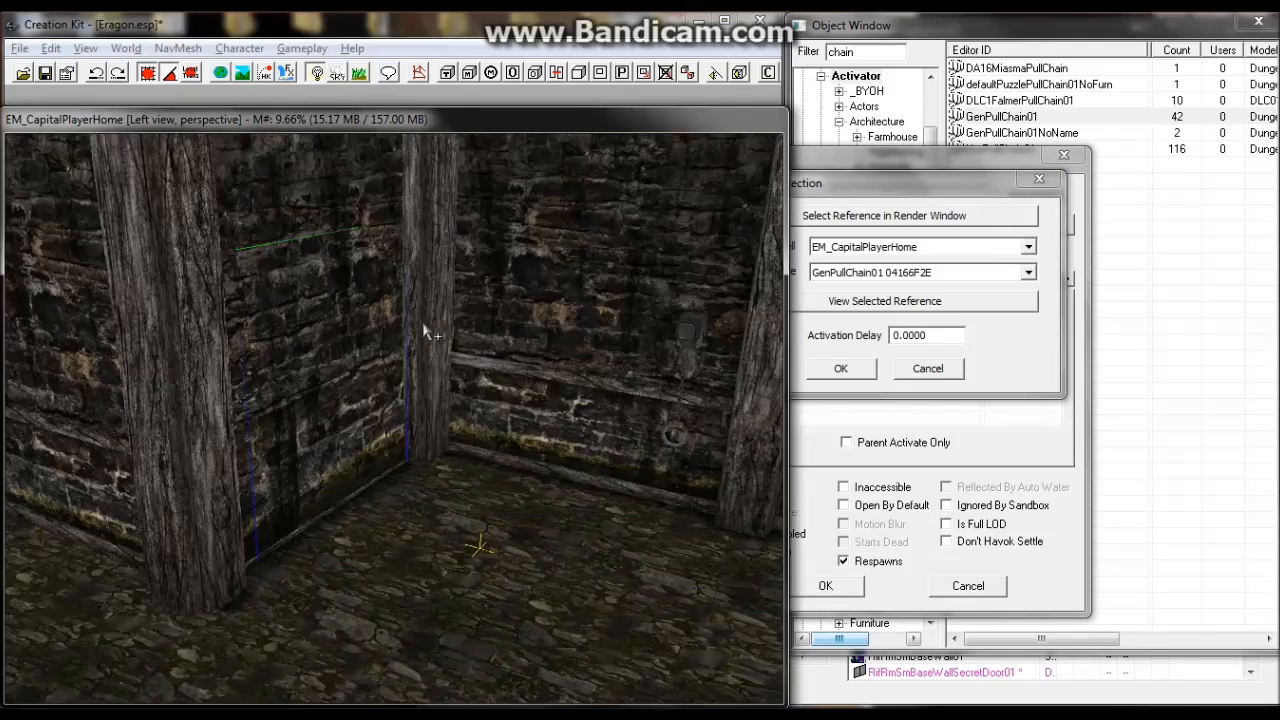
pyautogui.click(841, 368)
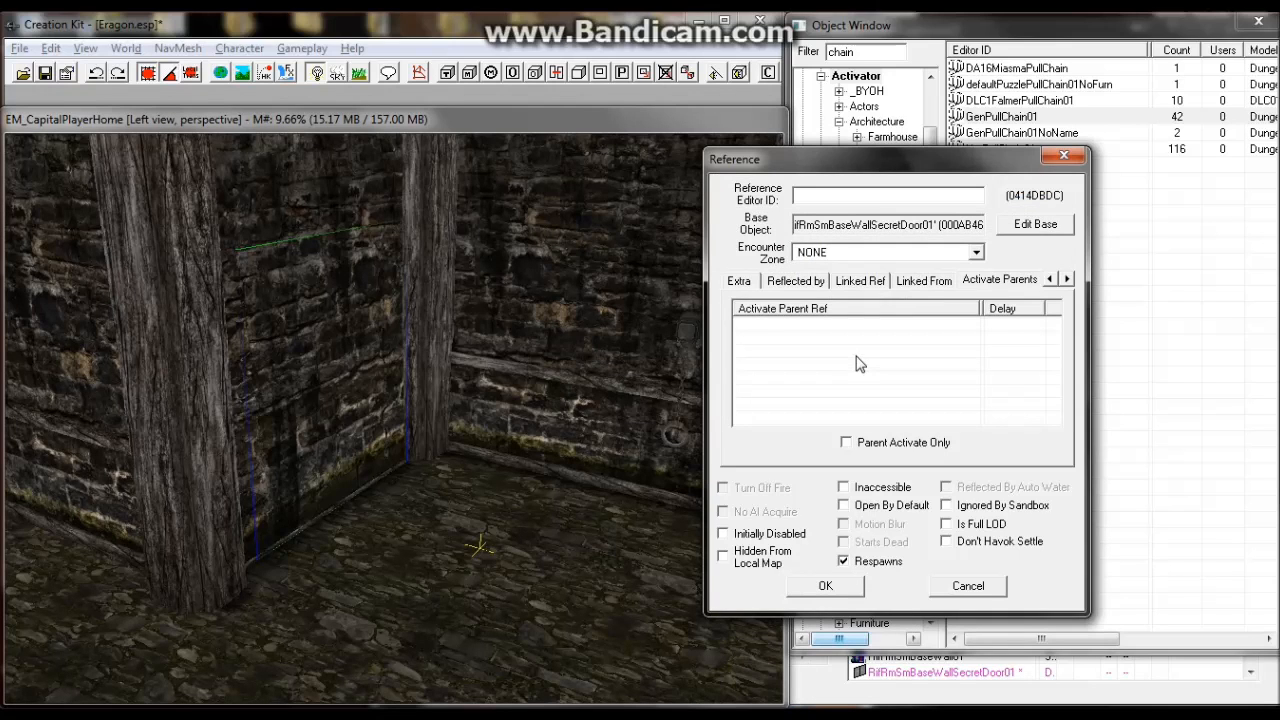
# Add the GenPullChain01 on the other side of the secret door as a second activate parent and accept the reference settings.
pyautogui.doubleClick(855, 356)
pyautogui.click(863, 208)
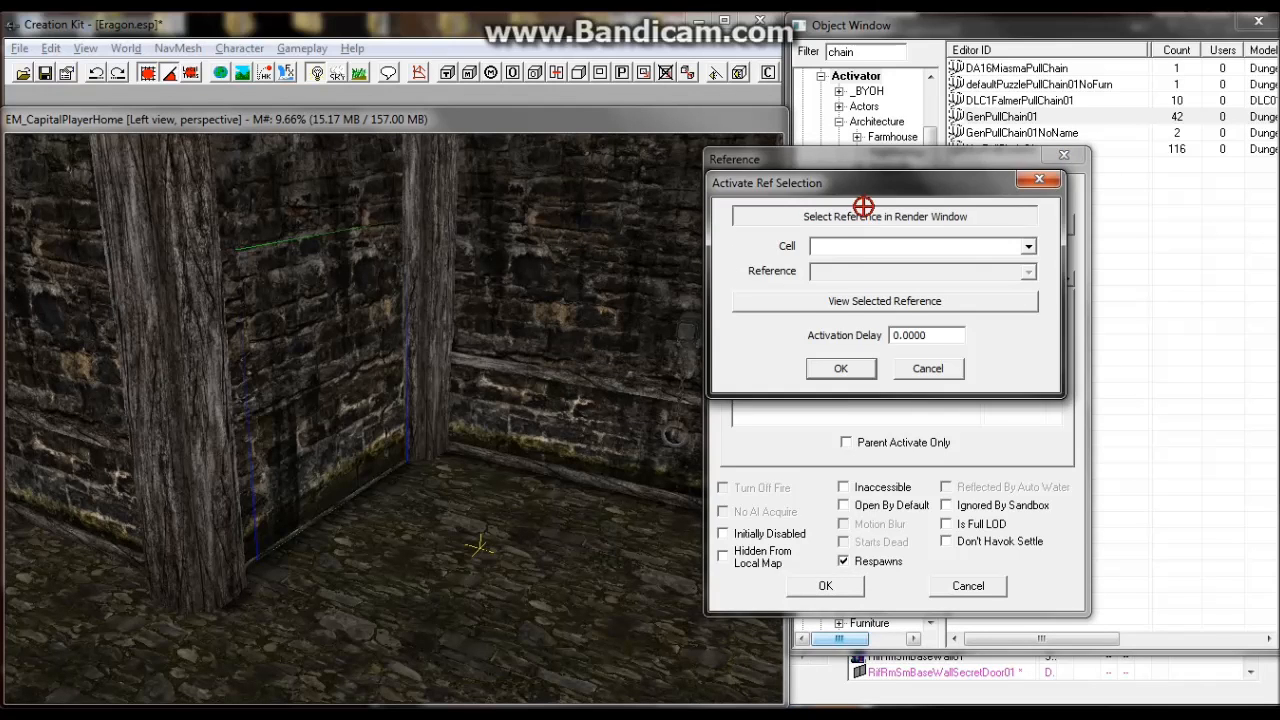
pyautogui.doubleClick(695, 323)
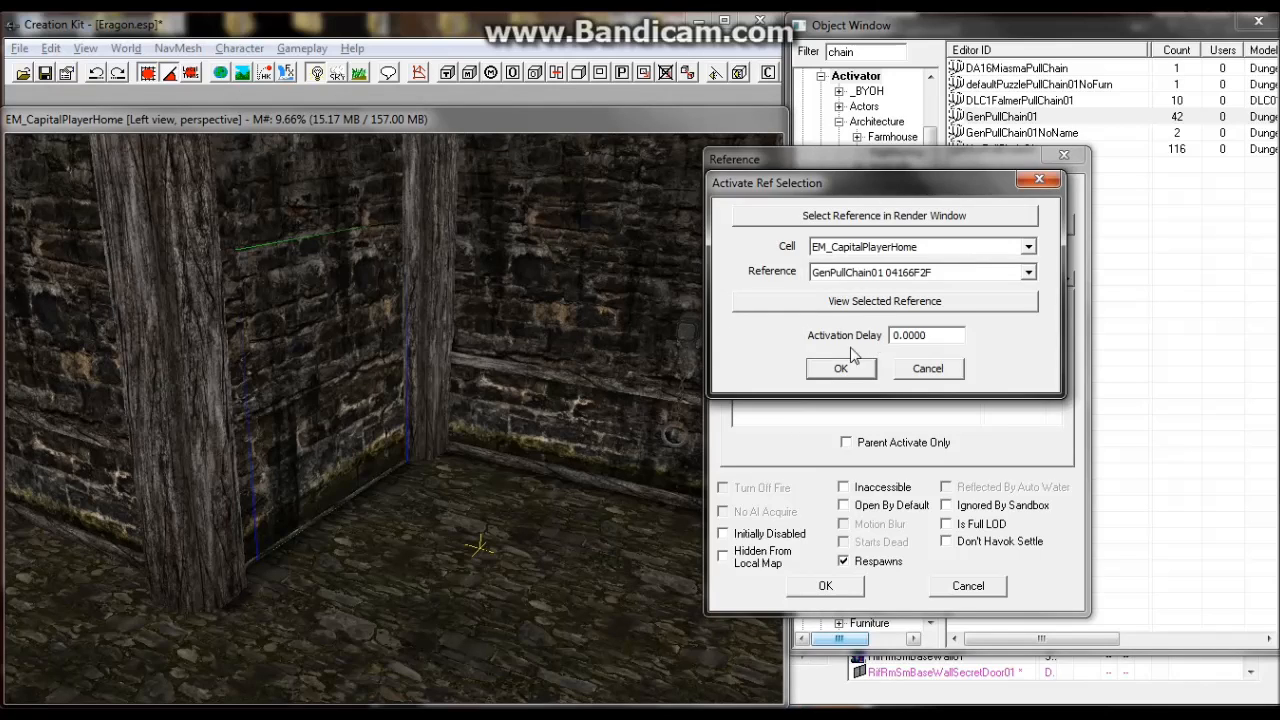
pyautogui.click(839, 369)
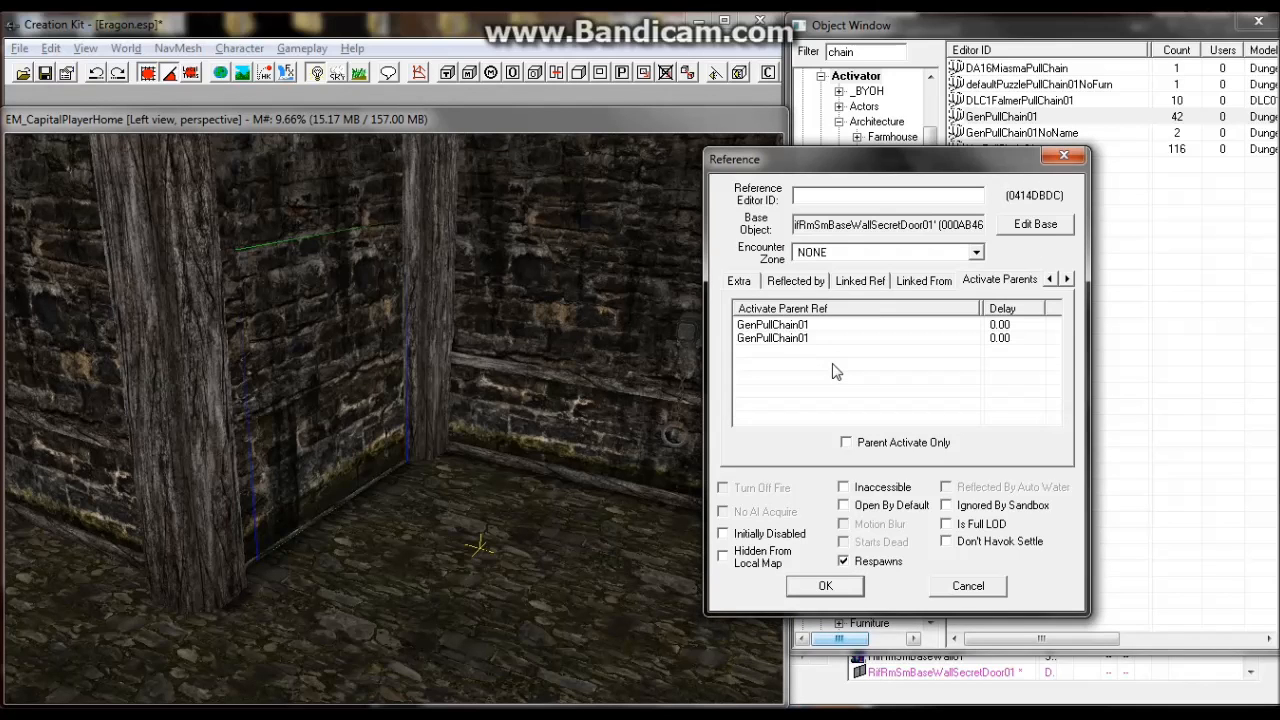
pyautogui.click(825, 587)
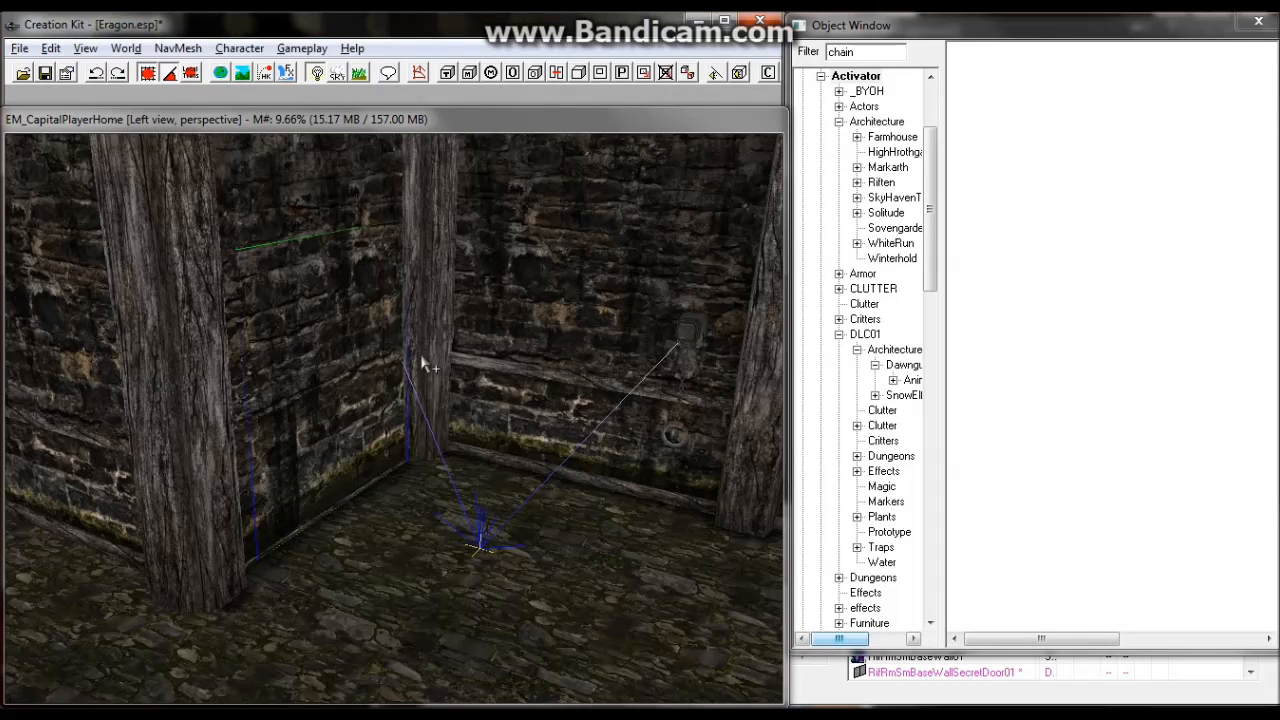
# Examine the secret door's links to both pull chains and the hidden basement room from inside and outside.
pyautogui.moveTo(438, 370)
pyautogui.keyDown('shift'); pyautogui.mouseDown(button='middle')
pyautogui.moveTo(455, 394)
pyautogui.moveTo(460, 345)
pyautogui.moveTo(457, 357)
pyautogui.mouseUp(button='middle'); pyautogui.keyUp('shift')
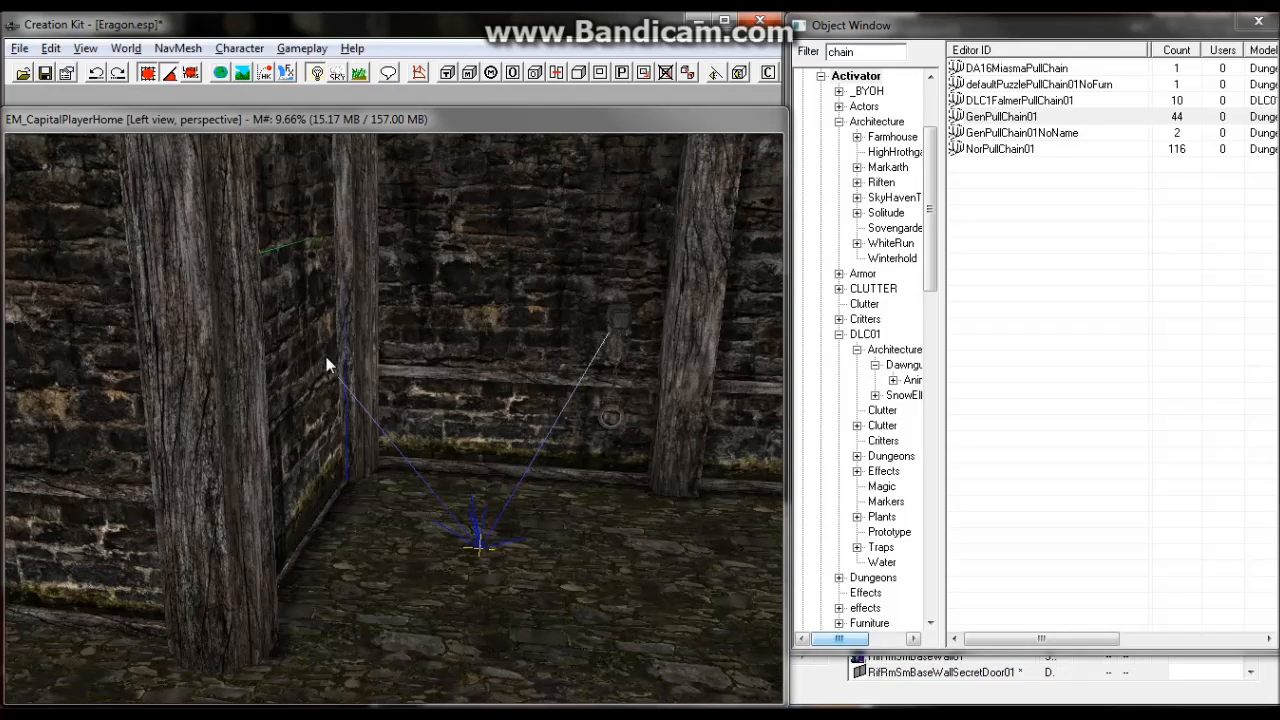
pyautogui.click(376, 384)
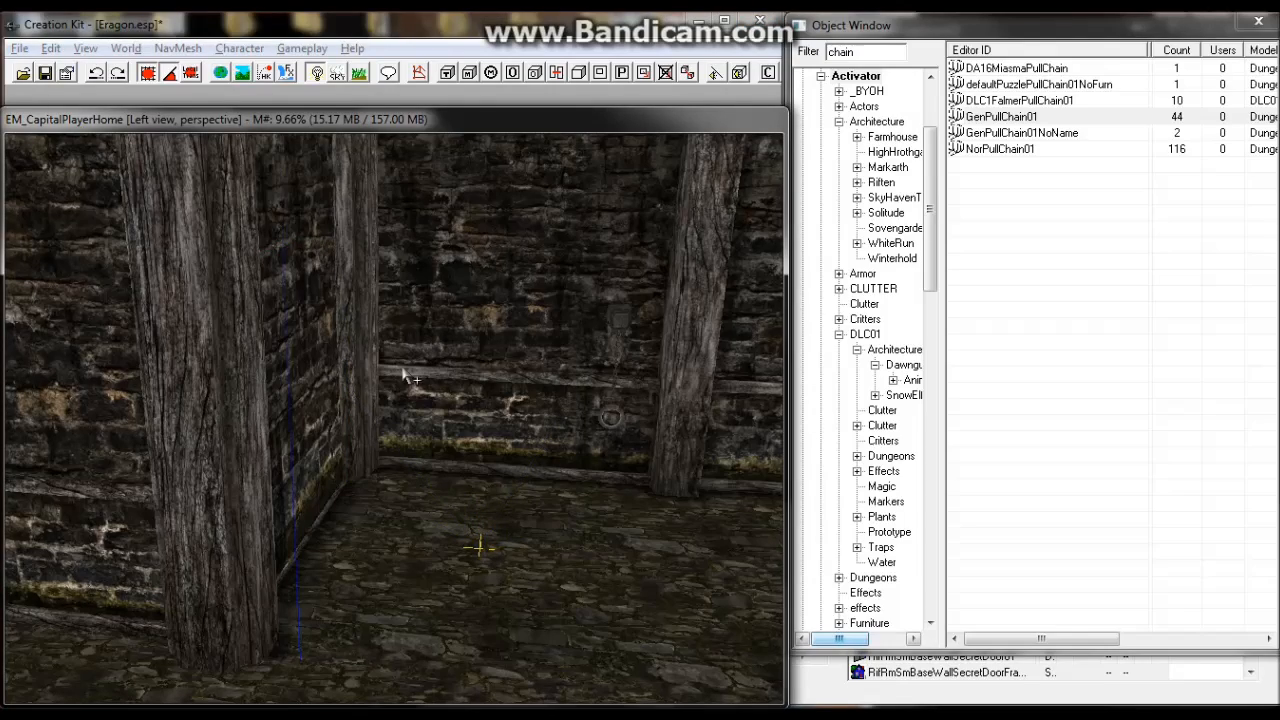
pyautogui.scroll(-3, 404, 370)
pyautogui.scroll(3, 405, 370)
pyautogui.moveTo(408, 374); pyautogui.dragTo(549, 357, button='middle')
pyautogui.scroll(5, 405, 375)
pyautogui.scroll(-3, 550, 354)
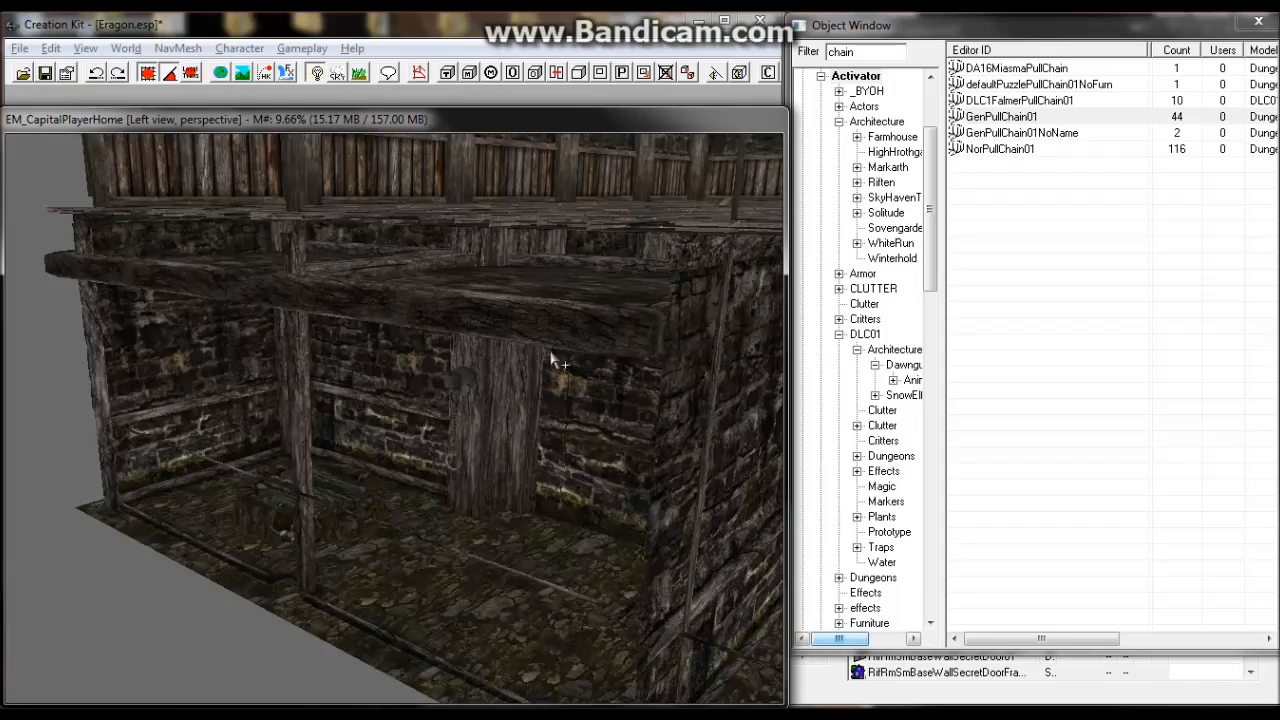
pyautogui.scroll(-6, 551, 363)
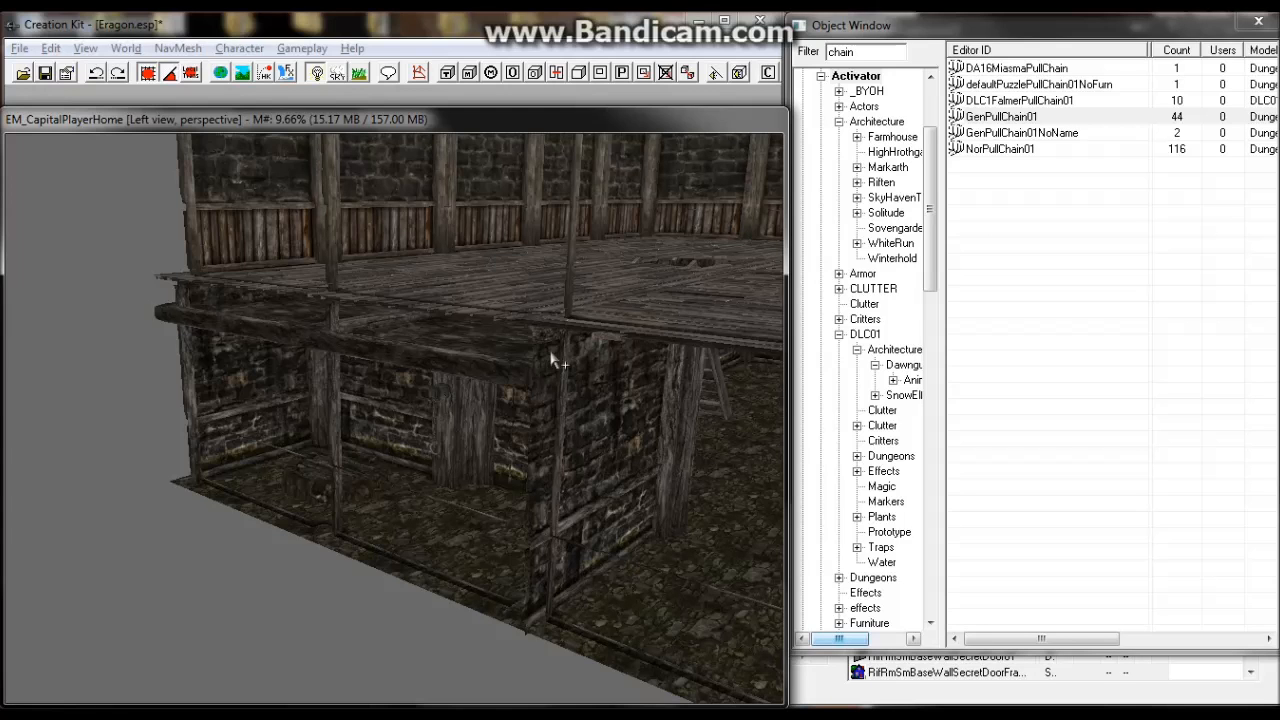
pyautogui.keyDown('shift'); pyautogui.moveTo(557, 349); pyautogui.dragTo(565, 340, button='middle'); pyautogui.keyUp('shift')
pyautogui.click(389, 455)
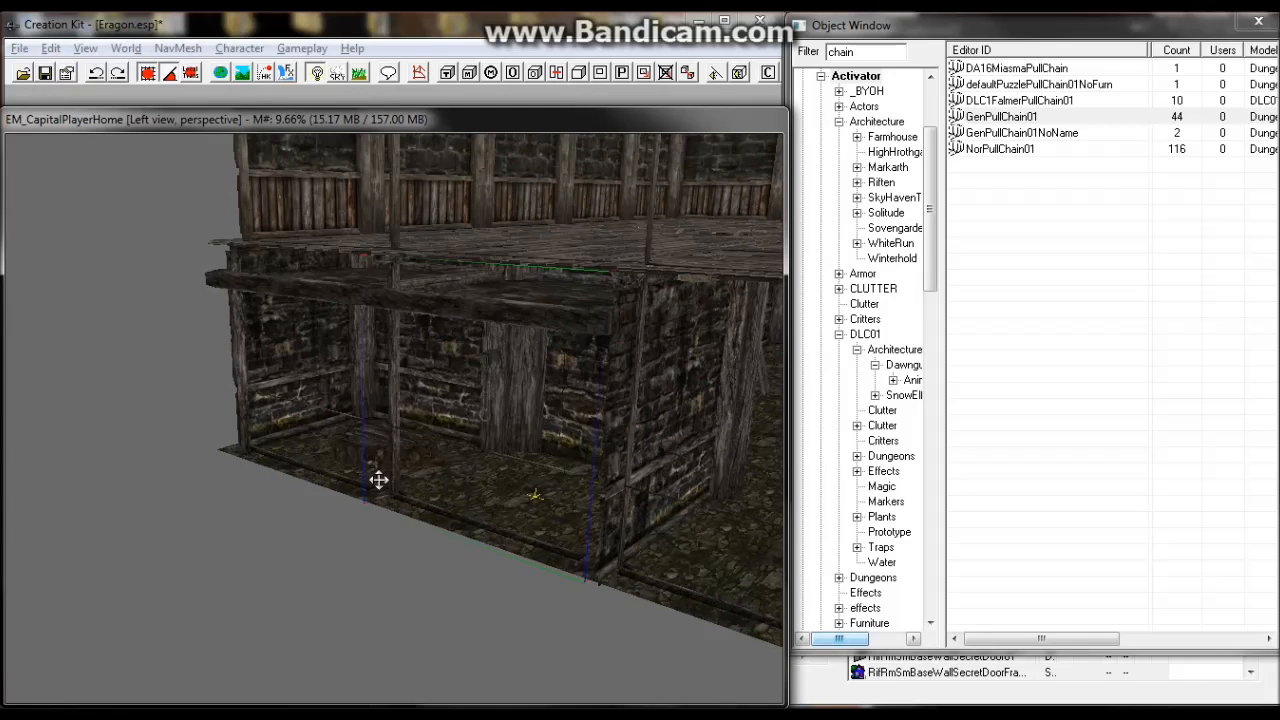
pyautogui.moveTo(377, 480)
pyautogui.keyDown('shift'); pyautogui.mouseDown(button='middle')
pyautogui.moveTo(420, 454)
pyautogui.moveTo(388, 485)
pyautogui.mouseUp(button='middle'); pyautogui.keyUp('shift')
# Inspect the upper floors and roof beams of the house from above and around the outside.
pyautogui.scroll(10, 378, 481)
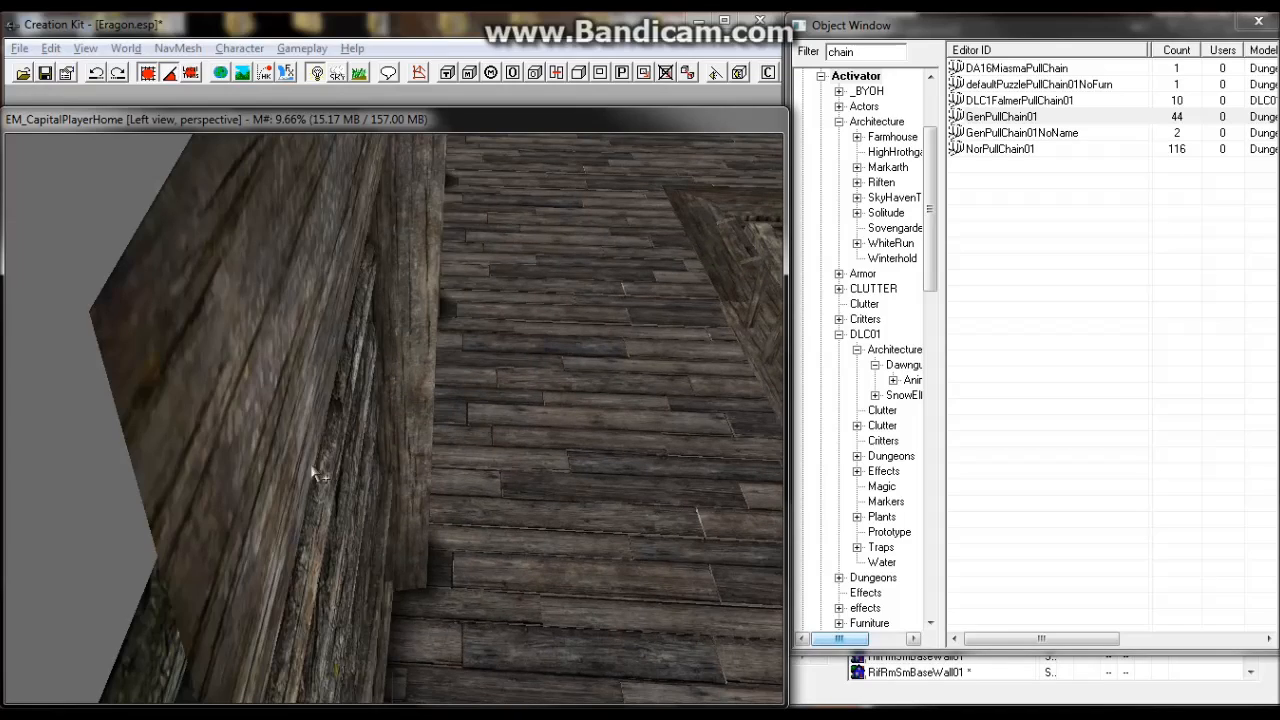
pyautogui.keyDown('shift'); pyautogui.moveTo(312, 468); pyautogui.dragTo(312, 424, button='middle'); pyautogui.keyUp('shift')
pyautogui.scroll(5, 312, 424)
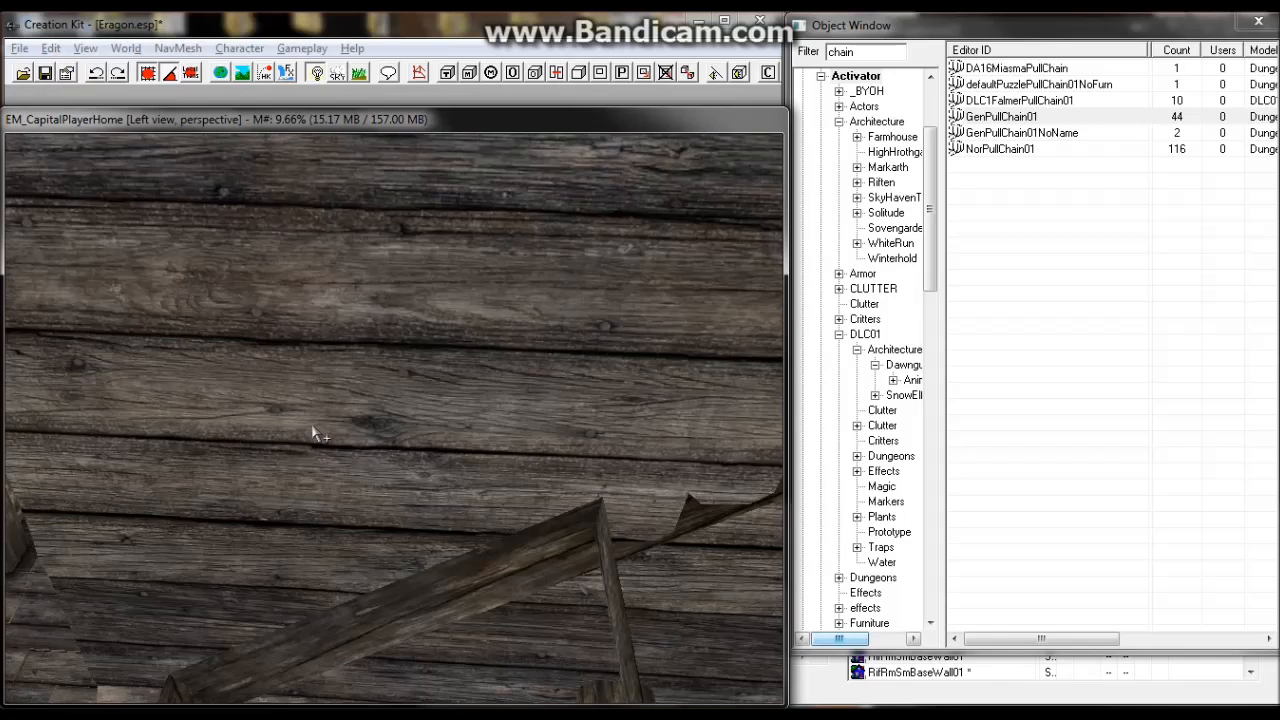
pyautogui.scroll(-5, 313, 434)
pyautogui.scroll(-5, 331, 454)
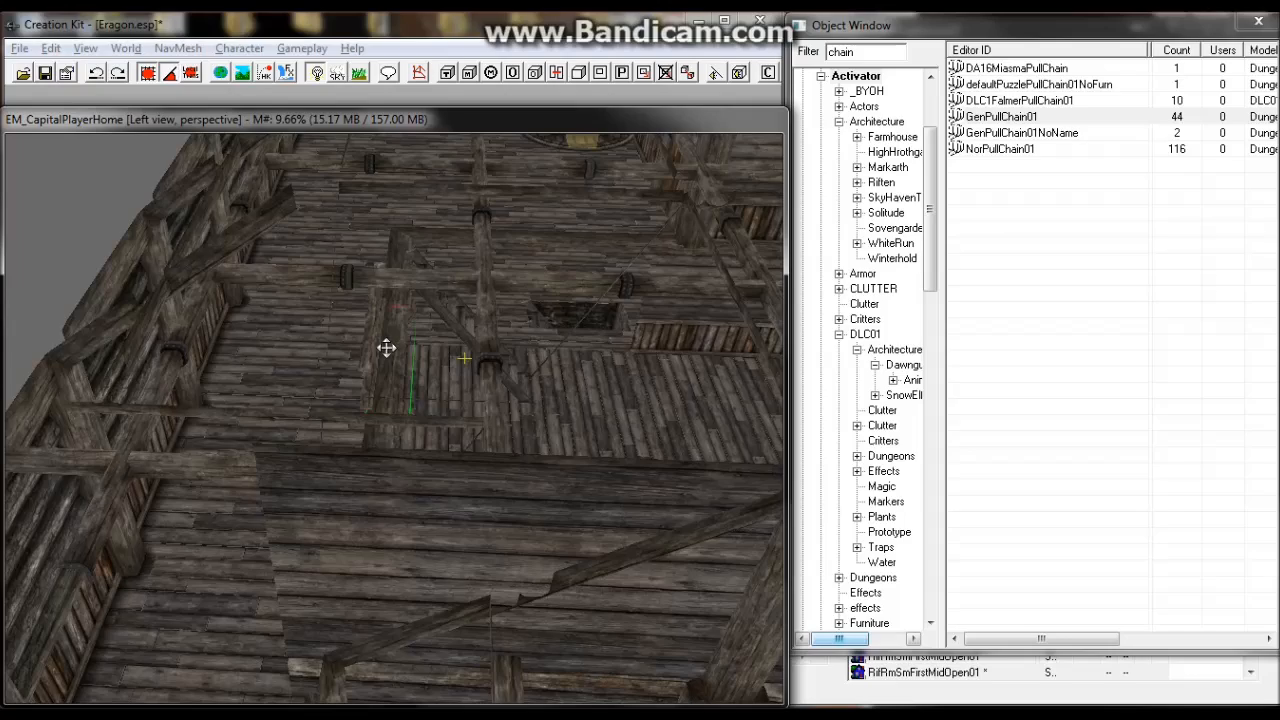
pyautogui.keyDown('shift'); pyautogui.moveTo(386, 347); pyautogui.dragTo(538, 413, button='middle'); pyautogui.keyUp('shift')
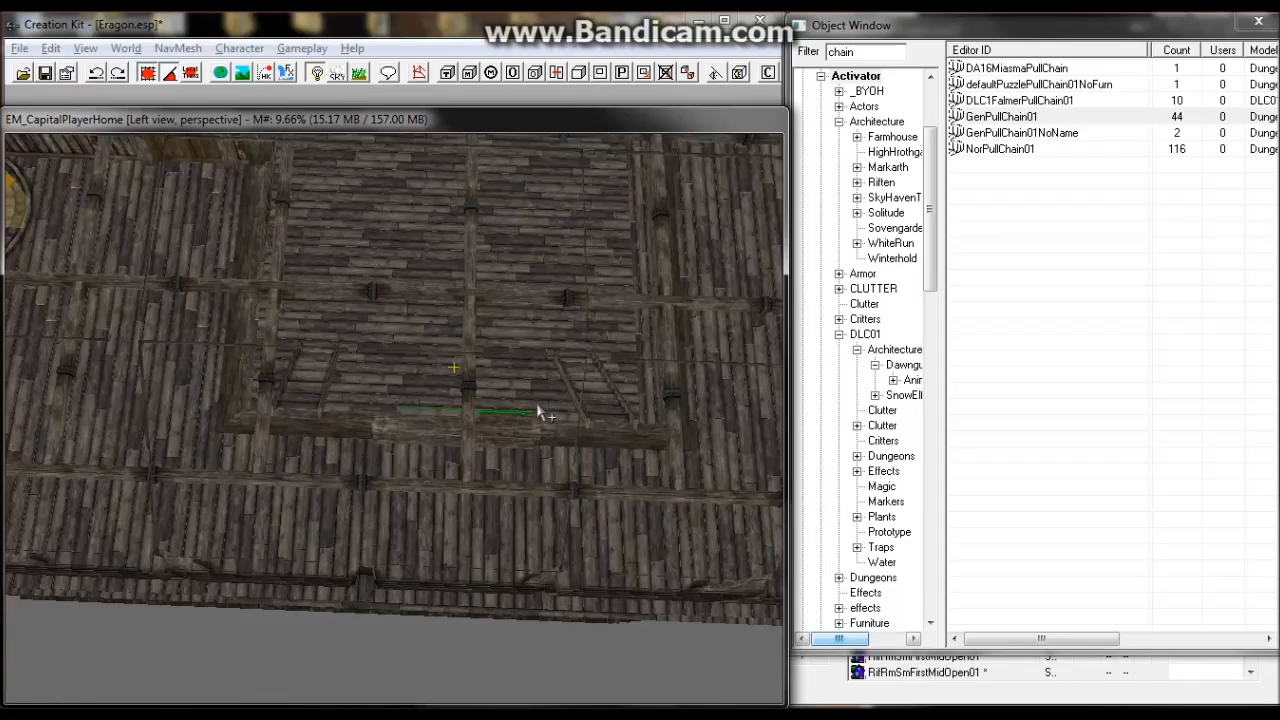
pyautogui.scroll(-4, 537, 413)
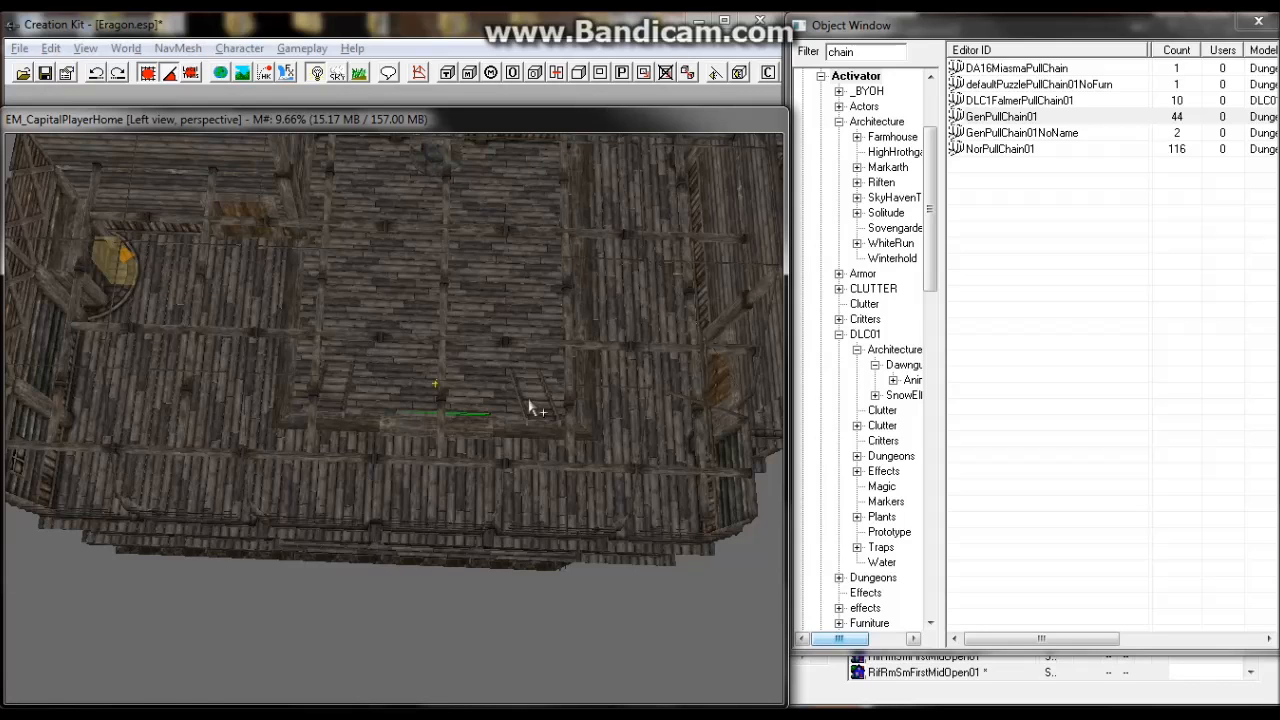
pyautogui.press('shift')
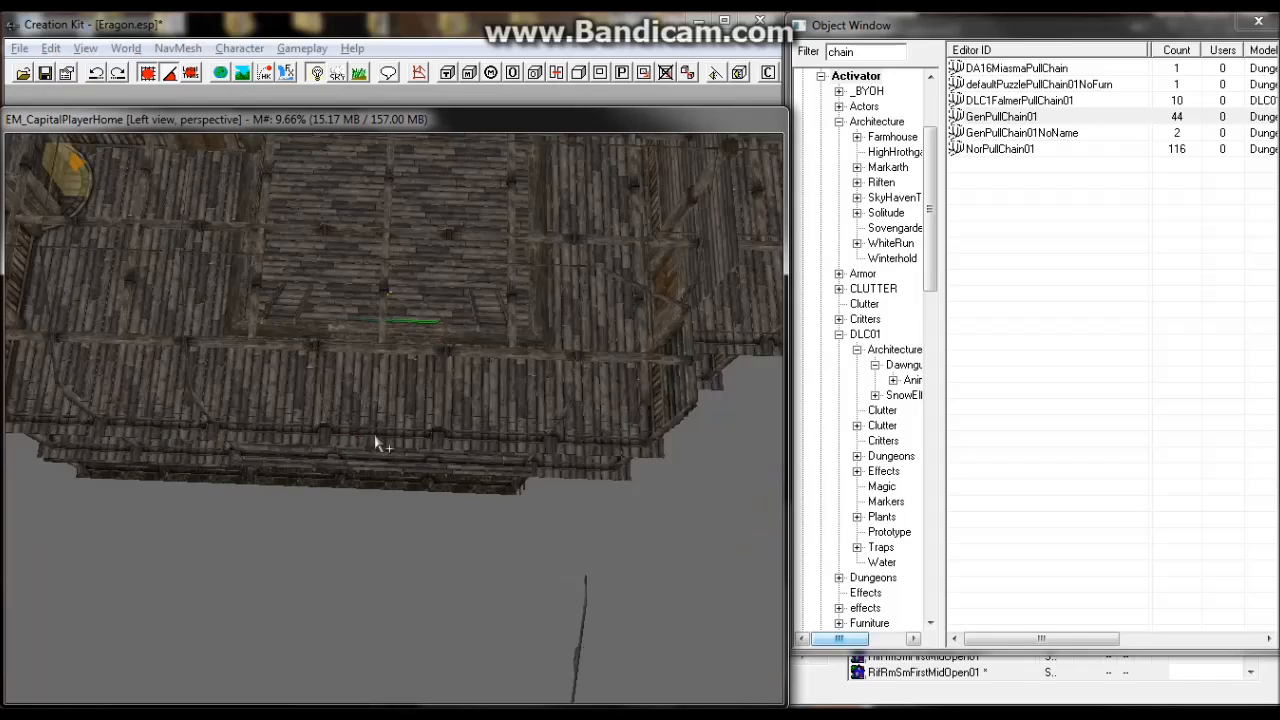
# Paste a RifRmSmPartitionFirst01 wall panel and position it on the plank floor beside the ladder, under the upper floor's edge beam.
pyautogui.click(403, 357)
pyautogui.scroll(3, 410, 340)
pyautogui.scroll(-3, 709, 377)
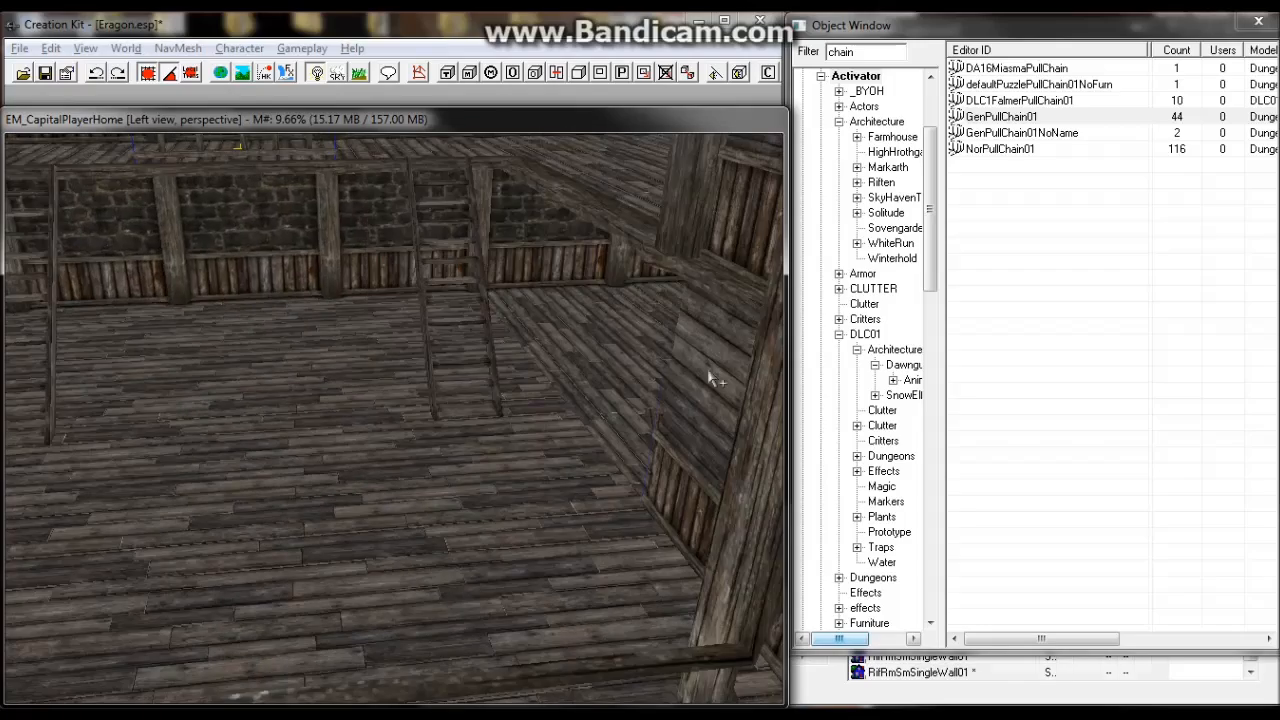
pyautogui.hotkey('ctrl', 'v')
pyautogui.moveTo(709, 377); pyautogui.dragTo(309, 317, button='right')
pyautogui.press('shift')
pyautogui.scroll(3, 309, 317)
pyautogui.scroll(-3, 354, 294)
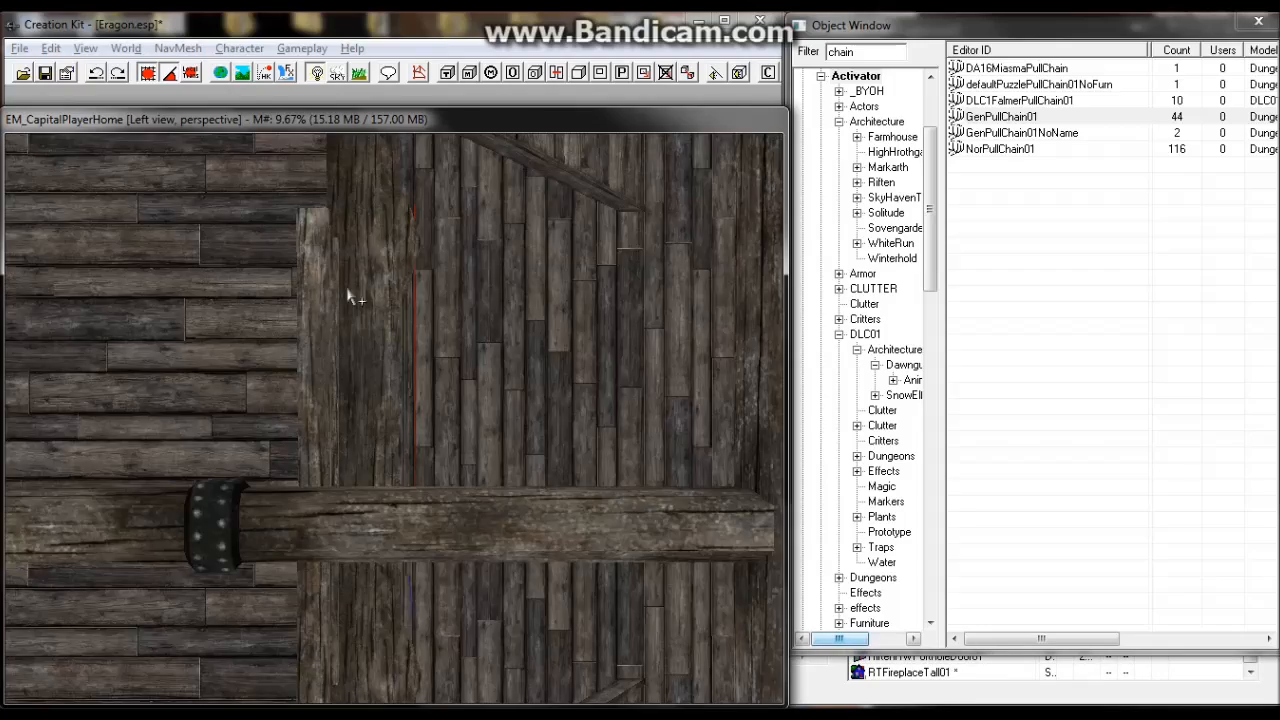
pyautogui.press('shift')
pyautogui.scroll(3, 291, 300)
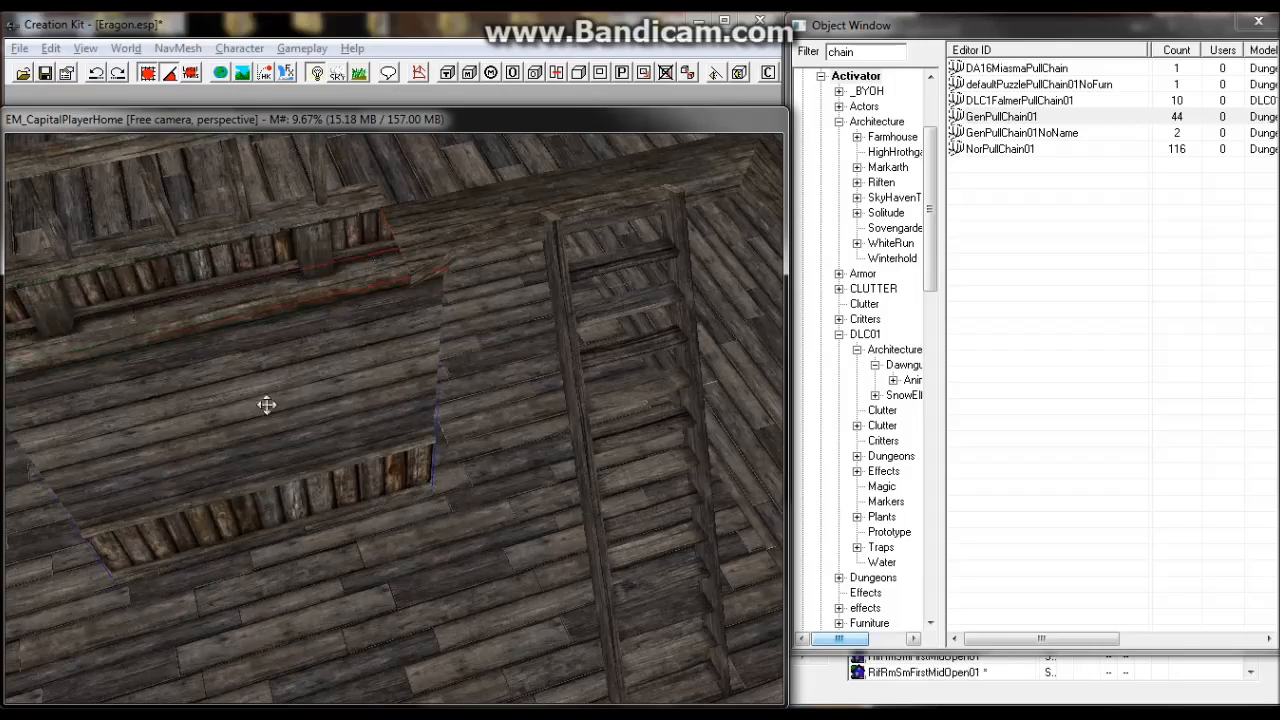
pyautogui.moveTo(266, 406); pyautogui.dragTo(217, 366)
pyautogui.press('shift')
pyautogui.scroll(3, 217, 360)
pyautogui.scroll(-5, 275, 406)
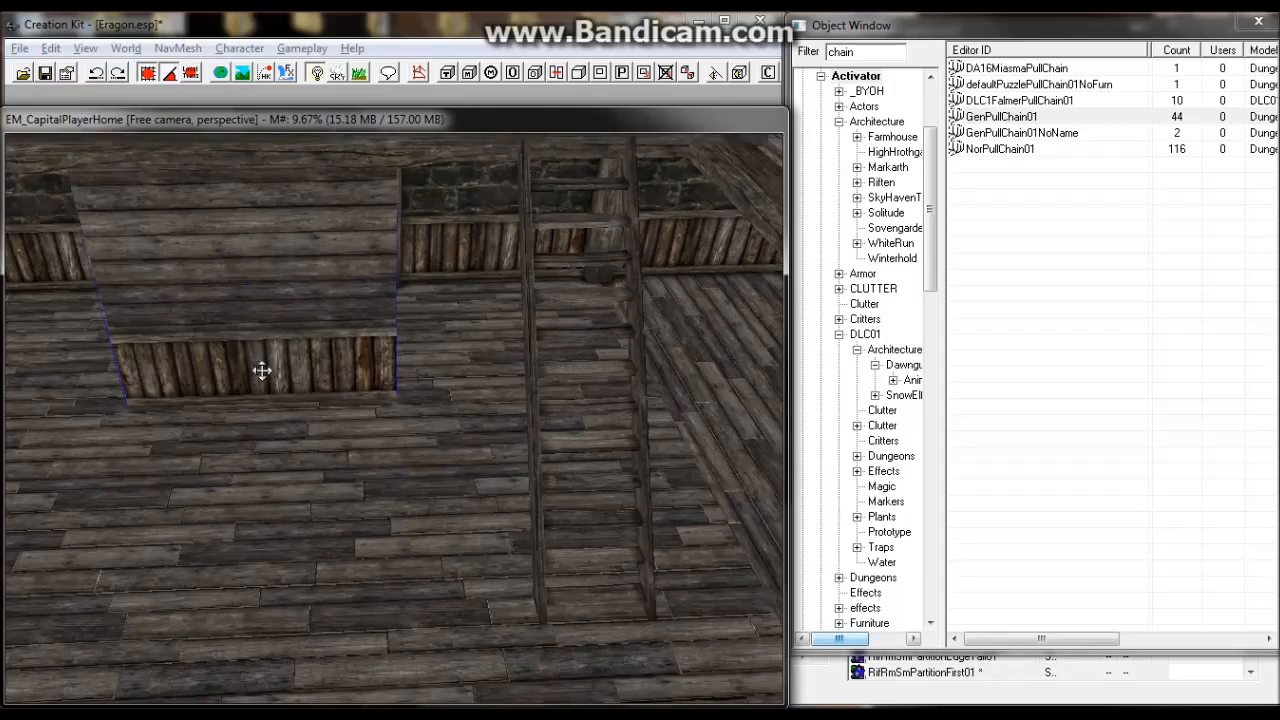
# Use Search & Replace to swap the RifRmSmPartitionFirst01 panel for a stone doorway partition.
pyautogui.hotkey('ctrl', 'f')
pyautogui.click(250, 160)
pyautogui.scroll(2, 250, 162)
pyautogui.scroll(-18, 250, 162)
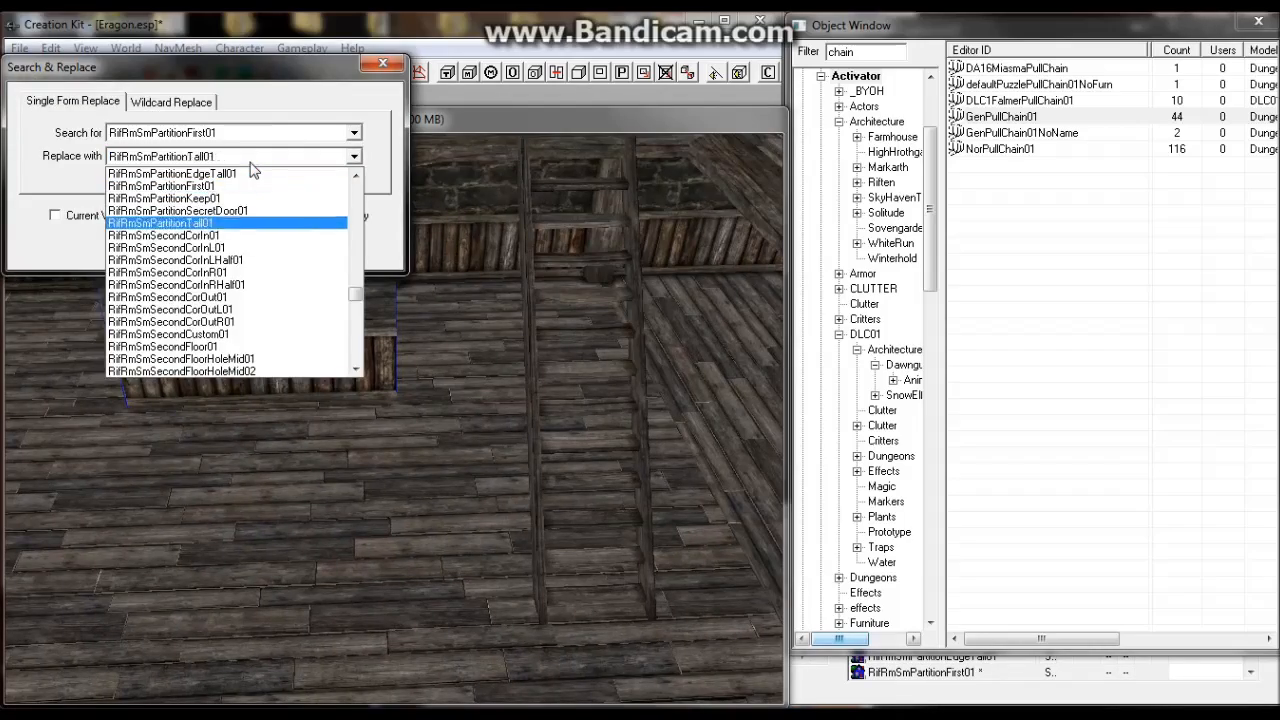
pyautogui.scroll(20, 250, 162)
pyautogui.scroll(-3, 250, 162)
pyautogui.press('Return')
pyautogui.press('Return')
pyautogui.press('Return')
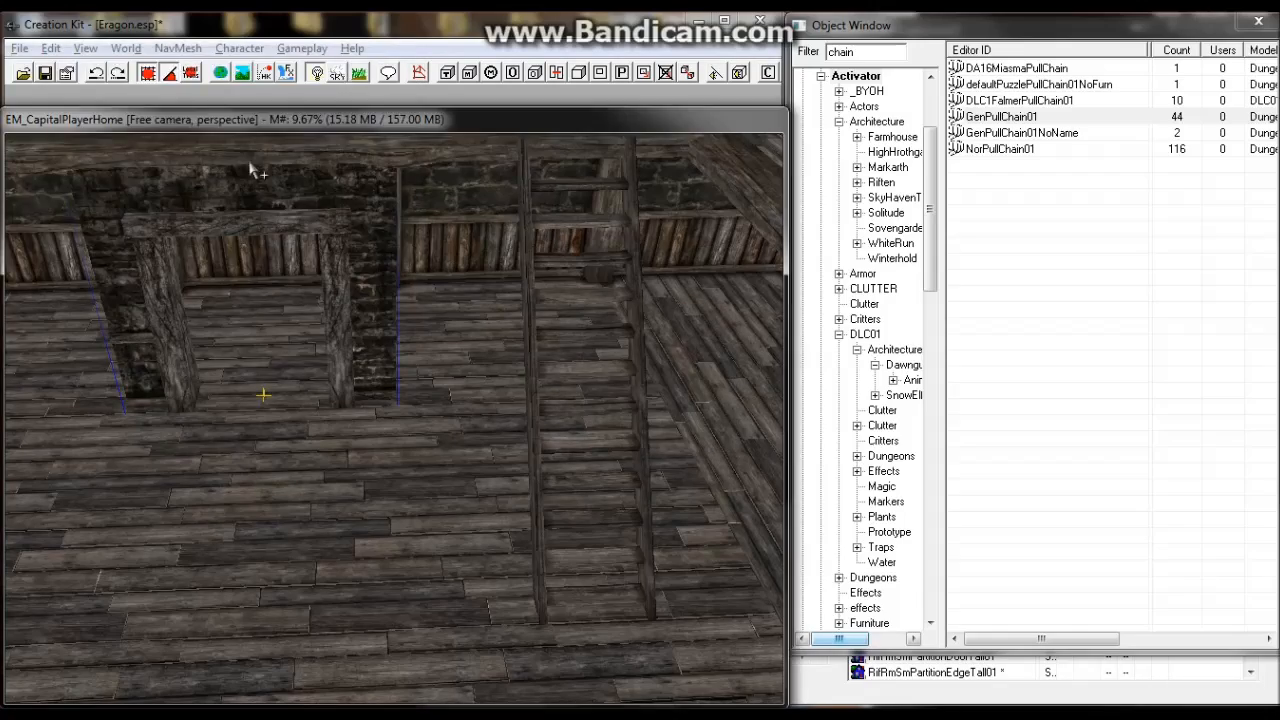
# Use Search & Replace to turn the selected partition into the wooden doorway version.
pyautogui.hotkey('ctrl', 'f')
pyautogui.scroll(-1, 250, 163)
pyautogui.press('Return')
pyautogui.press('Return')
# Place a RifRmSmPartitionFirst01 panel from the Riften SmallRoomFirst statics, with the filter cleared, directly beside the wooden doorway.
pyautogui.scroll(-2, 352, 355)
pyautogui.moveTo(297, 343); pyautogui.dragTo(560, 320, button='middle')
pyautogui.moveTo(934, 268); pyautogui.dragTo(940, 459)
pyautogui.moveTo(849, 641); pyautogui.dragTo(885, 641)
pyautogui.click(862, 471)
pyautogui.moveTo(880, 52); pyautogui.dragTo(818, 52)
pyautogui.press('BackSpace')
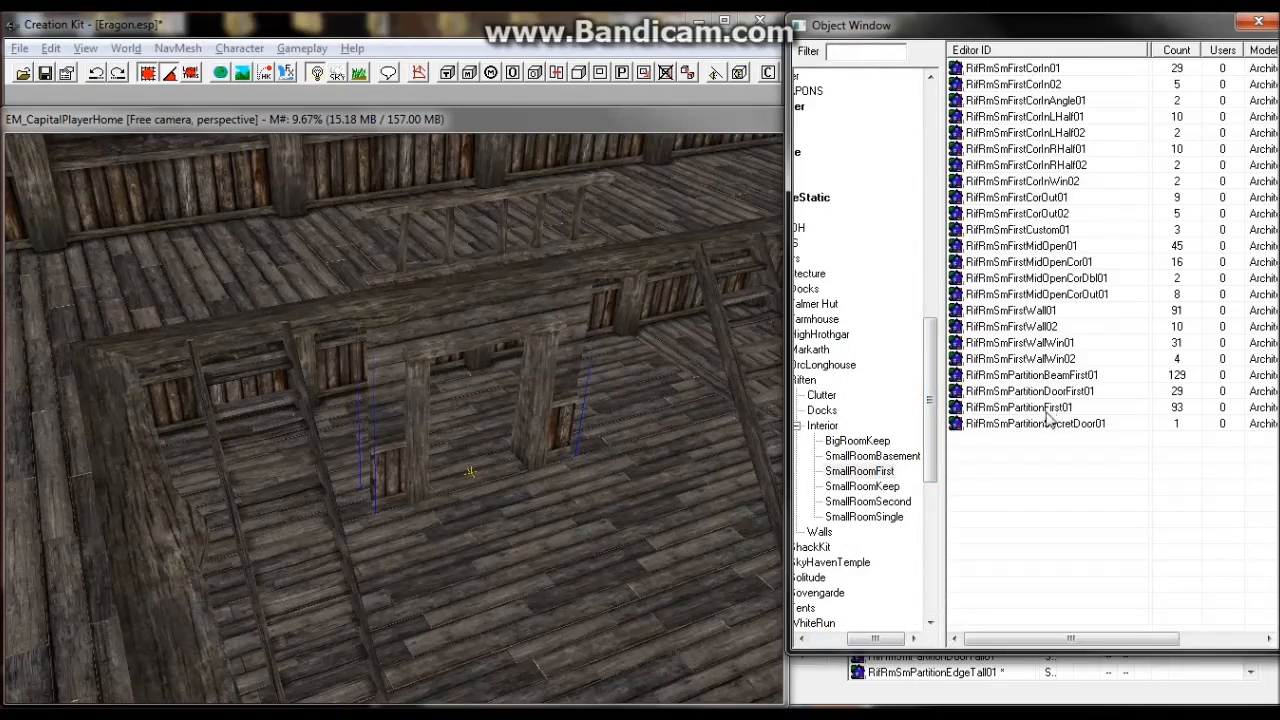
pyautogui.moveTo(1040, 408); pyautogui.dragTo(611, 423)
pyautogui.scroll(2, 609, 414)
pyautogui.moveTo(609, 414); pyautogui.dragTo(500, 414, button='middle')
pyautogui.moveTo(520, 414); pyautogui.dragTo(560, 414, button='right')
pyautogui.moveTo(560, 414); pyautogui.dragTo(594, 412)
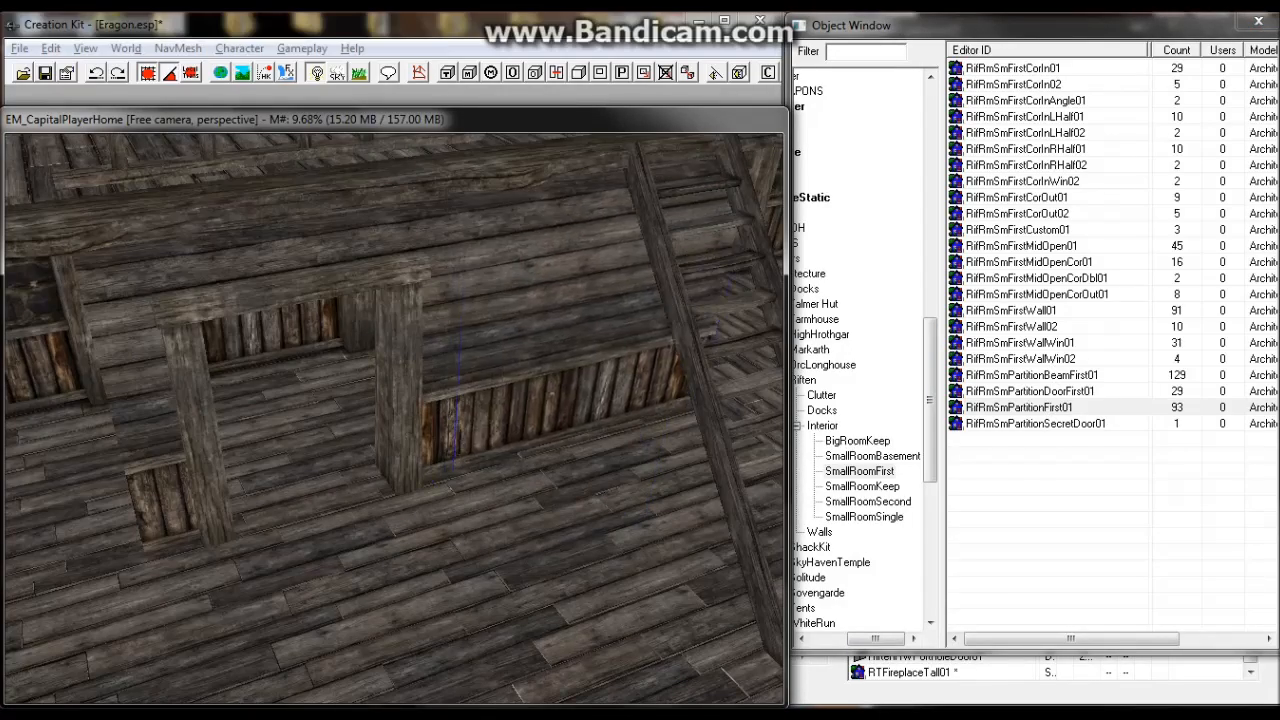
# Duplicate the partition panel and line the copy up on the opposite side of the doorway, behind the ladder.
pyautogui.hotkey('ctrl', 'd')
pyautogui.moveTo(545, 372); pyautogui.dragTo(532, 372)
pyautogui.keyDown('shift'); pyautogui.moveTo(532, 372); pyautogui.dragTo(571, 363, button='middle'); pyautogui.keyUp('shift')
pyautogui.moveTo(571, 363); pyautogui.dragTo(440, 370)
pyautogui.keyDown('shift'); pyautogui.moveTo(440, 370); pyautogui.dragTo(520, 352, button='middle'); pyautogui.keyUp('shift')
pyautogui.moveTo(520, 352); pyautogui.dragTo(548, 350)
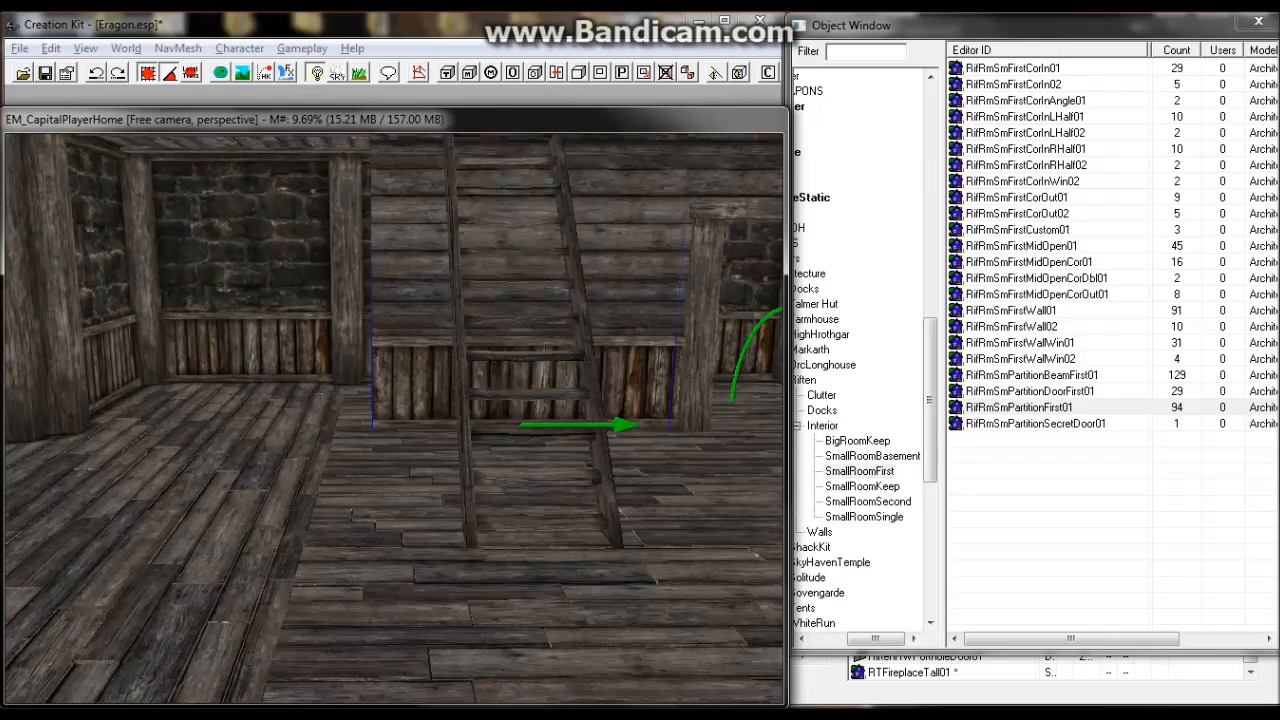
pyautogui.keyDown('shift'); pyautogui.moveTo(548, 350); pyautogui.dragTo(463, 366, button='middle'); pyautogui.keyUp('shift')
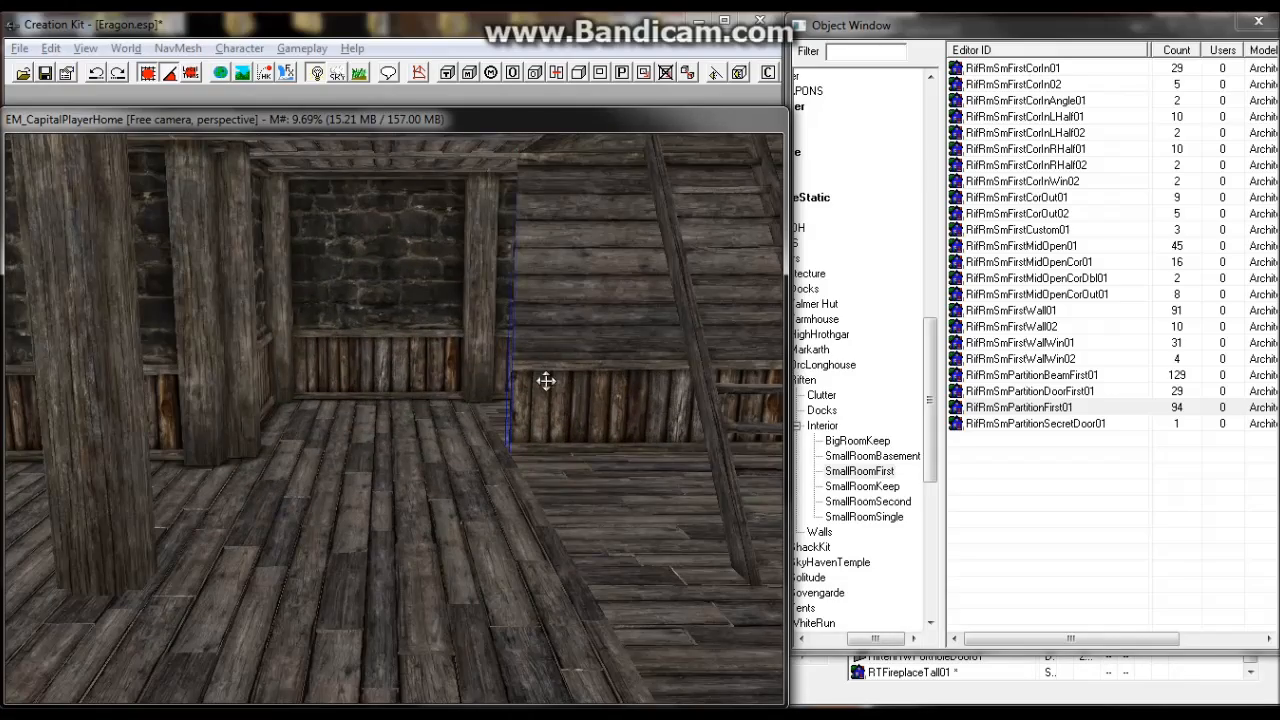
pyautogui.press('y')
pyautogui.moveTo(551, 380); pyautogui.dragTo(269, 443)
pyautogui.click(255, 450)
pyautogui.keyDown('shift'); pyautogui.moveTo(255, 450); pyautogui.dragTo(392, 440, button='middle'); pyautogui.keyUp('shift')
# Filter the Door objects by "rif" and fit a RiftenDoor02 into the new wooden doorway.
pyautogui.moveTo(875, 639); pyautogui.dragTo(842, 639)
pyautogui.click(833, 122)
pyautogui.click(864, 52)
pyautogui.write('rif')
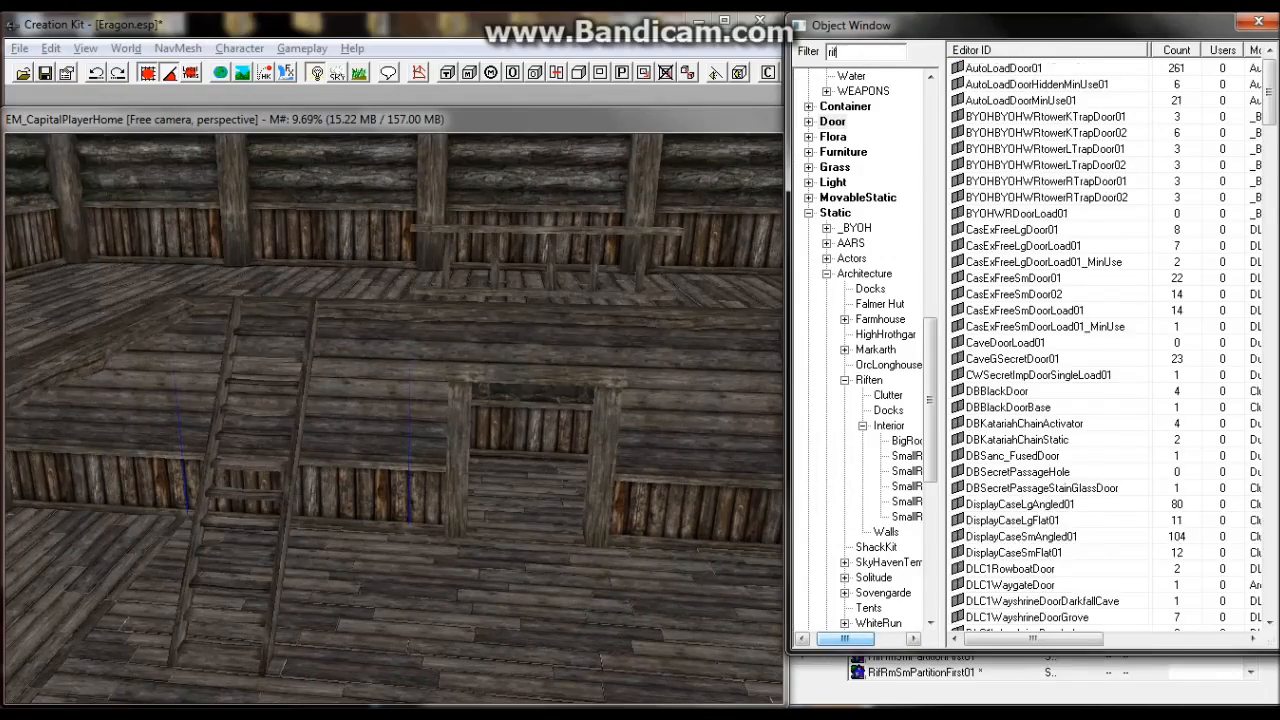
pyautogui.moveTo(996, 165); pyautogui.dragTo(526, 540)
pyautogui.scroll(5, 526, 540)
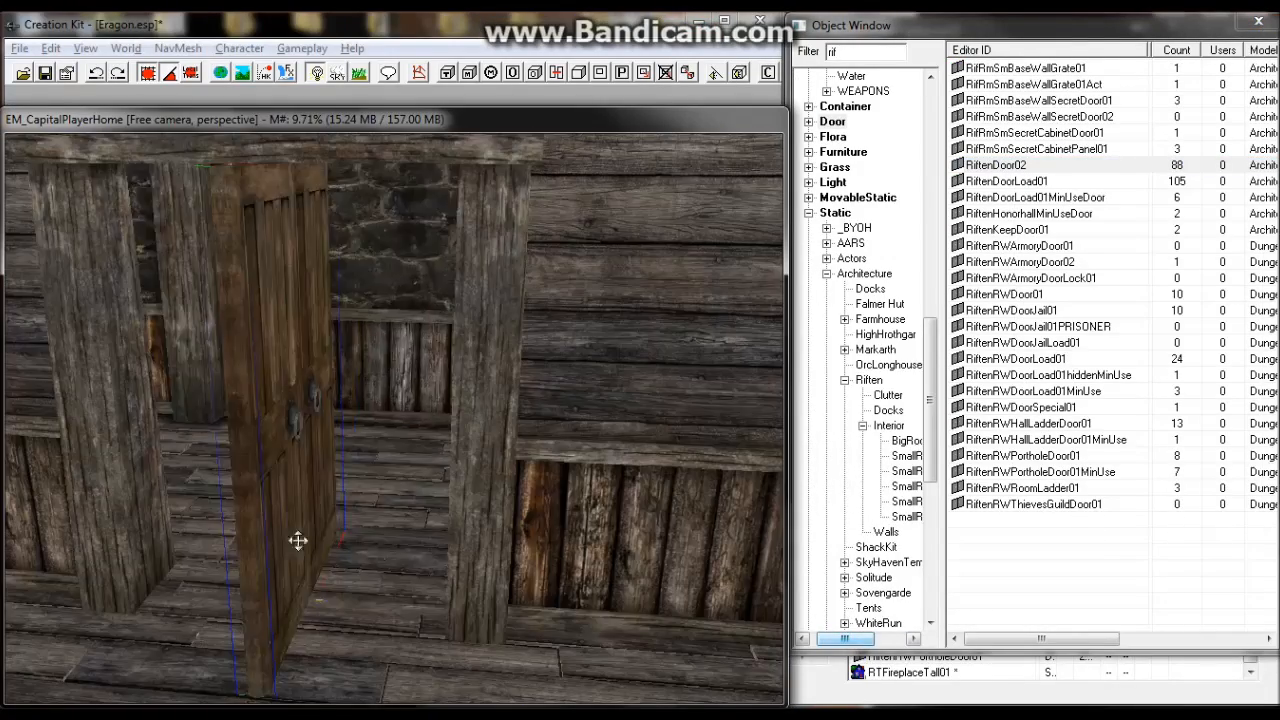
pyautogui.moveTo(298, 540); pyautogui.dragTo(297, 549, button='right')
pyautogui.scroll(-5, 297, 549)
# Extend the partition wall with further panel copies to close the open gap beside the stairs.
pyautogui.keyDown('shift'); pyautogui.moveTo(297, 549); pyautogui.dragTo(529, 420, button='middle'); pyautogui.keyUp('shift')
pyautogui.click(529, 420)
pyautogui.moveTo(529, 420); pyautogui.dragTo(240, 420)
pyautogui.keyDown('shift'); pyautogui.moveTo(240, 420); pyautogui.dragTo(582, 463, button='middle'); pyautogui.keyUp('shift')
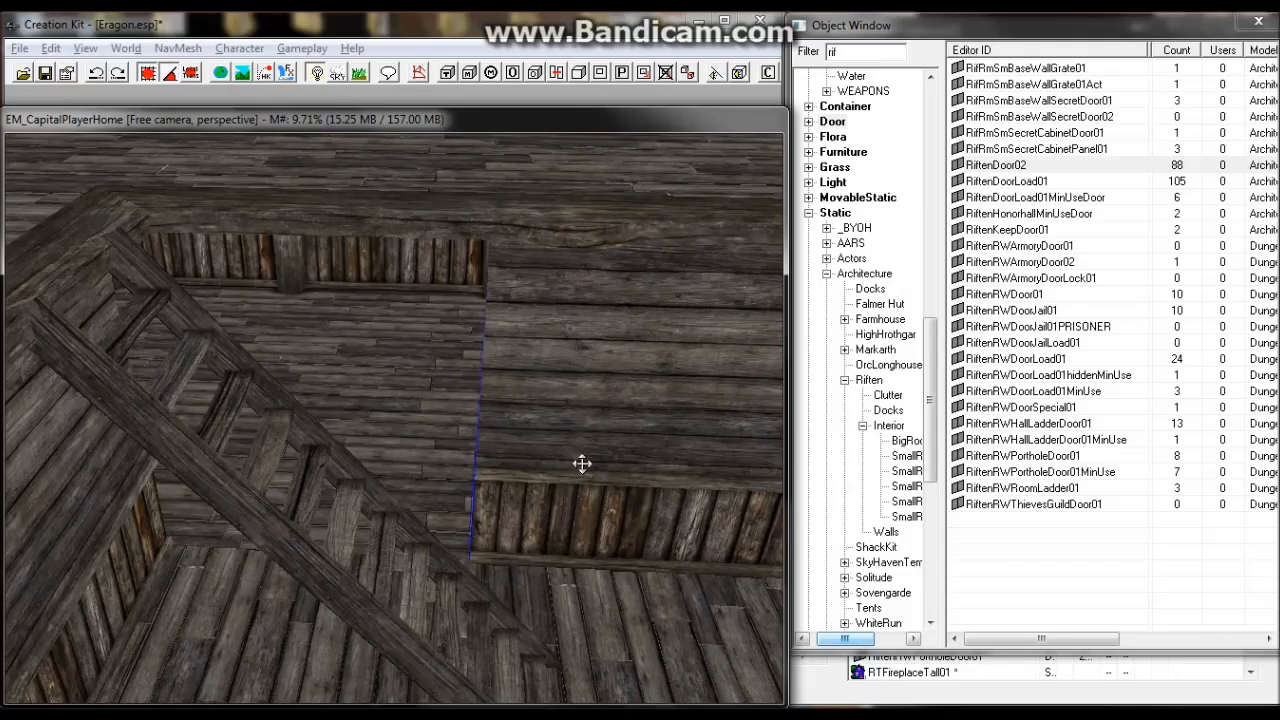
pyautogui.moveTo(582, 463); pyautogui.dragTo(254, 457)
pyautogui.scroll(-5, 254, 457)
pyautogui.keyDown('shift'); pyautogui.moveTo(254, 457); pyautogui.dragTo(770, 329, button='middle'); pyautogui.keyUp('shift')
pyautogui.click(770, 329)
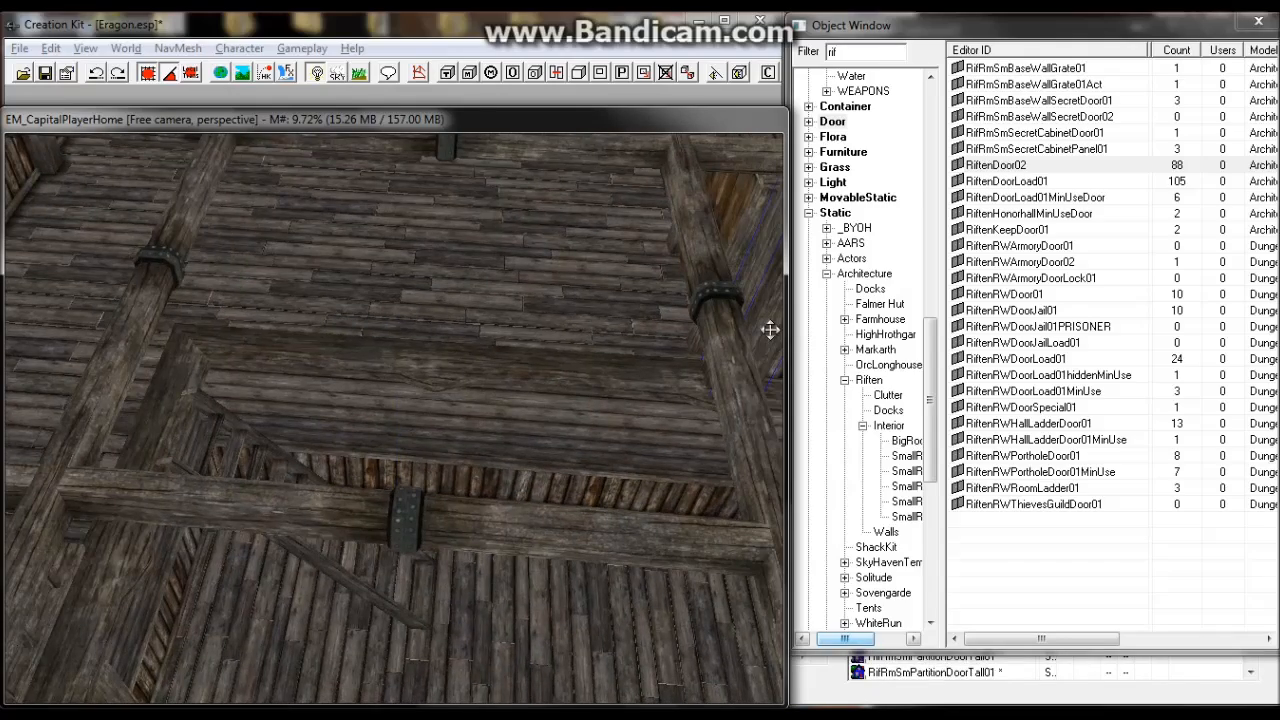
# Set a RifRmSmPartitionBeamFirst01 post into the corner where the partition walls meet near the ladder.
pyautogui.moveTo(770, 329); pyautogui.dragTo(245, 338)
pyautogui.keyDown('shift'); pyautogui.moveTo(245, 338); pyautogui.dragTo(253, 353, button='middle'); pyautogui.keyUp('shift')
pyautogui.keyDown('shift'); pyautogui.moveTo(444, 391); pyautogui.dragTo(386, 444, button='middle'); pyautogui.keyUp('shift')
pyautogui.scroll(3, 386, 444)
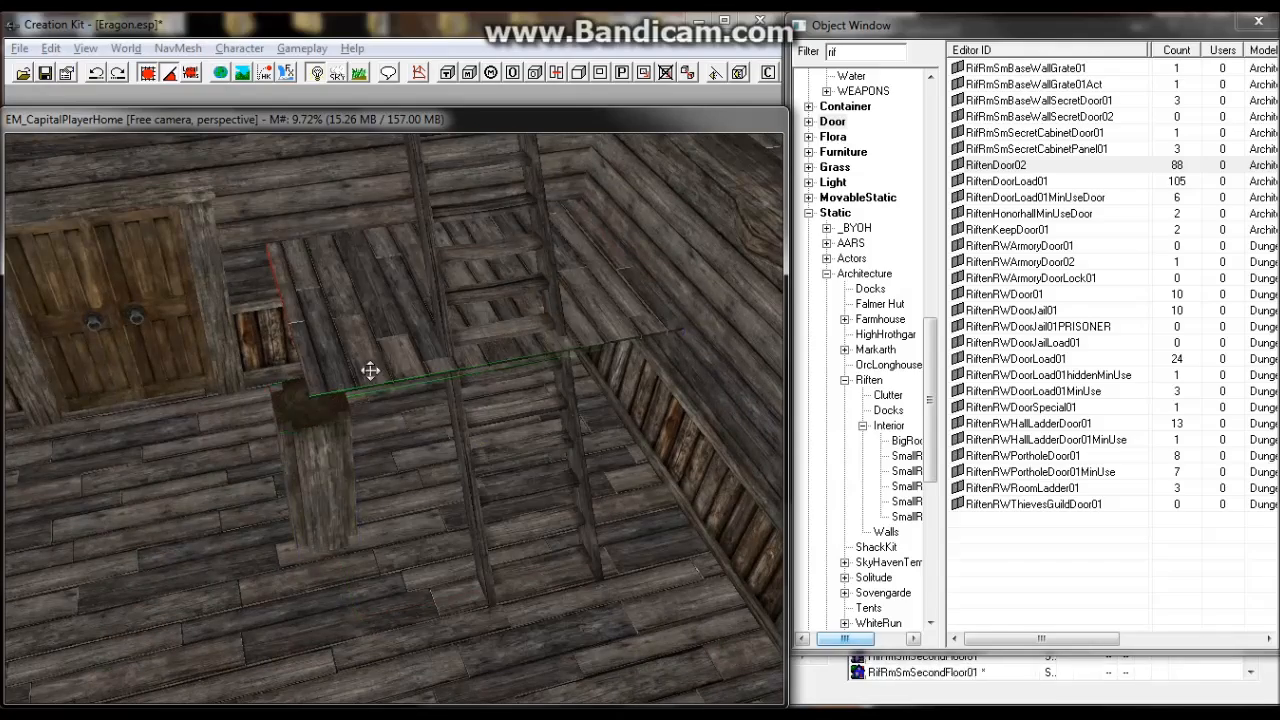
pyautogui.scroll(4, 560, 300)
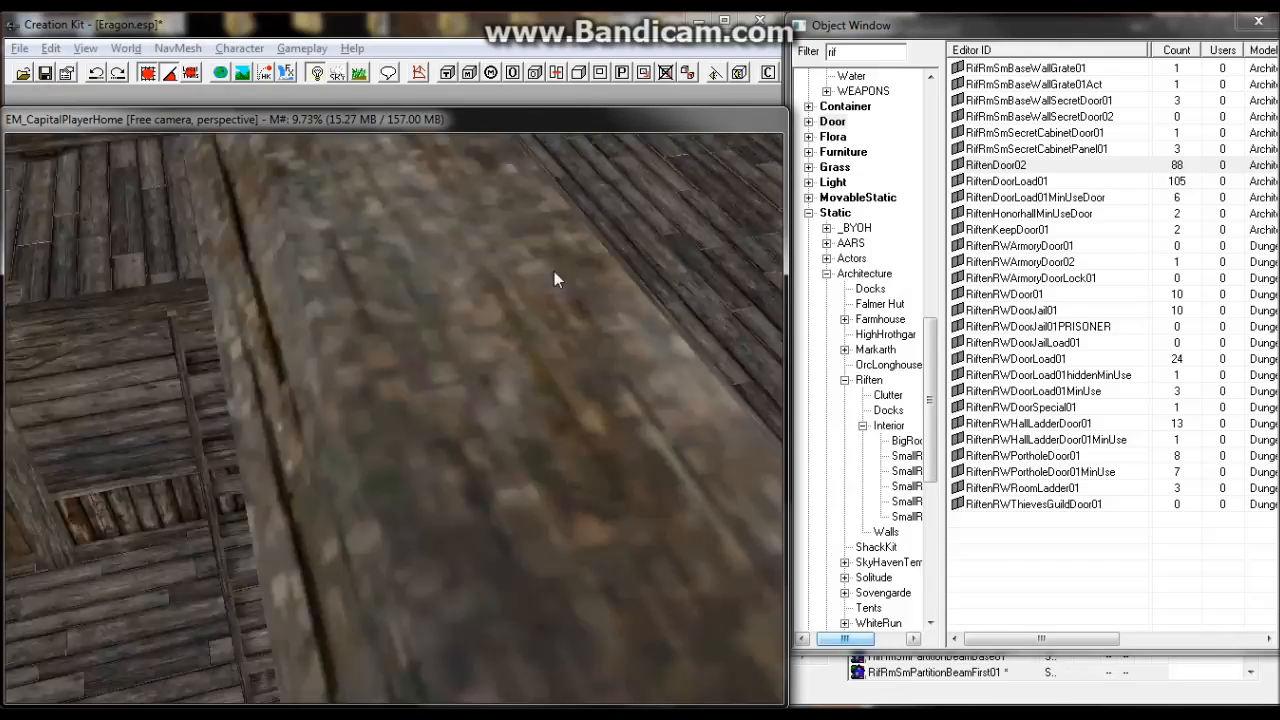
pyautogui.keyDown('shift'); pyautogui.moveTo(554, 277); pyautogui.dragTo(411, 342, button='middle'); pyautogui.keyUp('shift')
pyautogui.moveTo(500, 314); pyautogui.dragTo(506, 254)
pyautogui.keyDown('shift'); pyautogui.moveTo(506, 300); pyautogui.dragTo(400, 350, button='middle'); pyautogui.keyUp('shift')
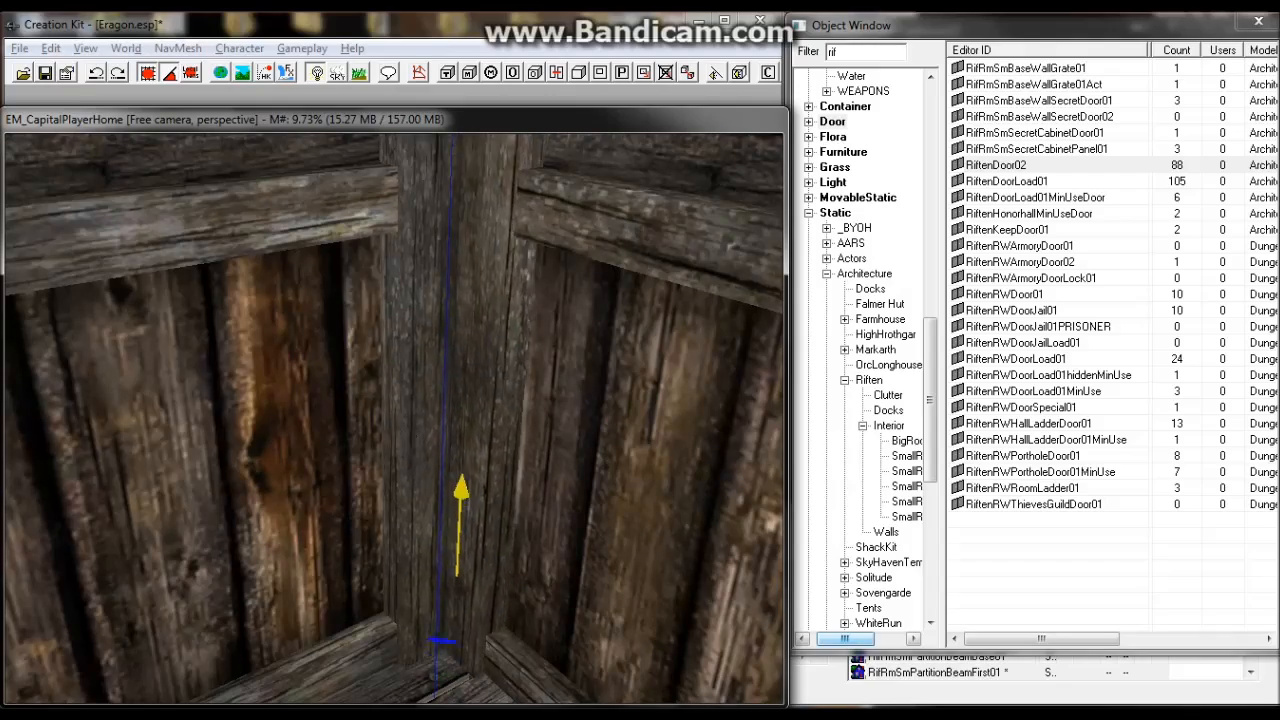
# Position timber posts at the corners of the upper floor opening, next to the railing above the double door.
pyautogui.scroll(-4, 441, 441)
pyautogui.moveTo(450, 400)
pyautogui.keyDown('shift'); pyautogui.mouseDown(button='middle')
pyautogui.moveTo(441, 441)
pyautogui.moveTo(461, 382)
pyautogui.mouseUp(button='middle'); pyautogui.keyUp('shift')
pyautogui.moveTo(461, 382); pyautogui.dragTo(497, 379)
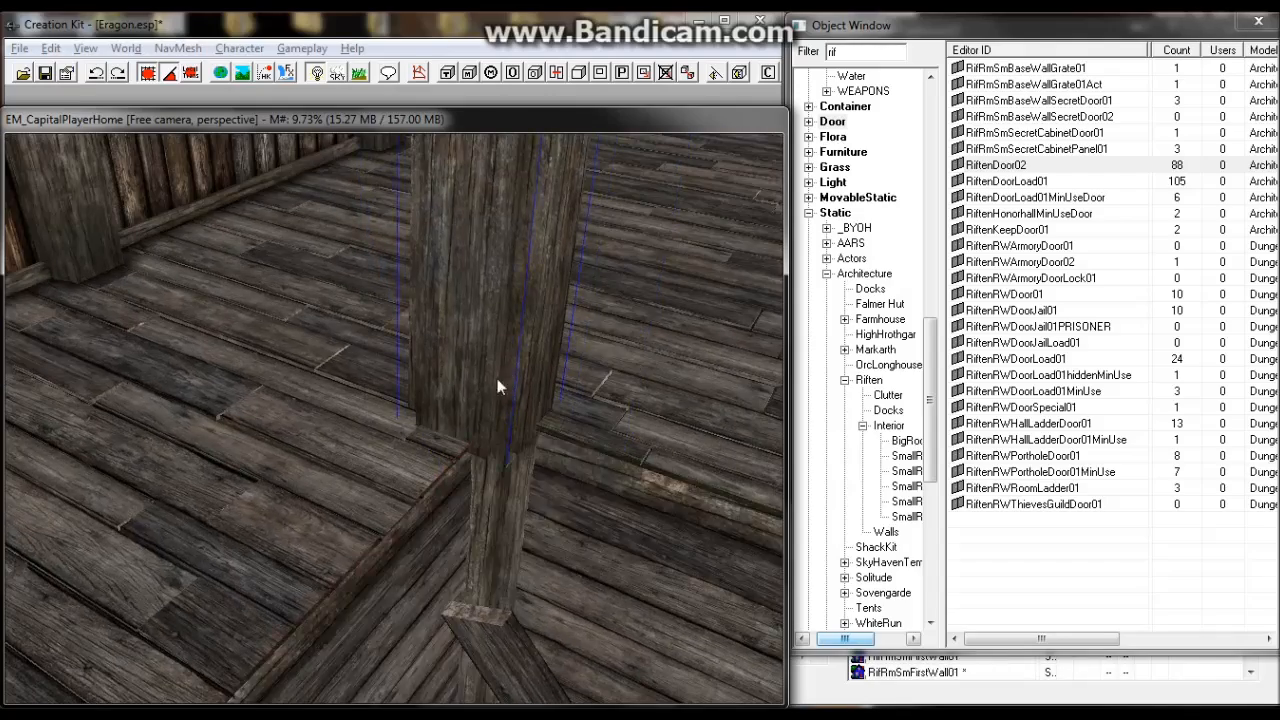
pyautogui.keyDown('shift'); pyautogui.moveTo(497, 386); pyautogui.dragTo(398, 431, button='middle'); pyautogui.keyUp('shift')
pyautogui.scroll(-4, 529, 369)
pyautogui.keyDown('ctrl'); pyautogui.click(420, 408); pyautogui.keyUp('ctrl')
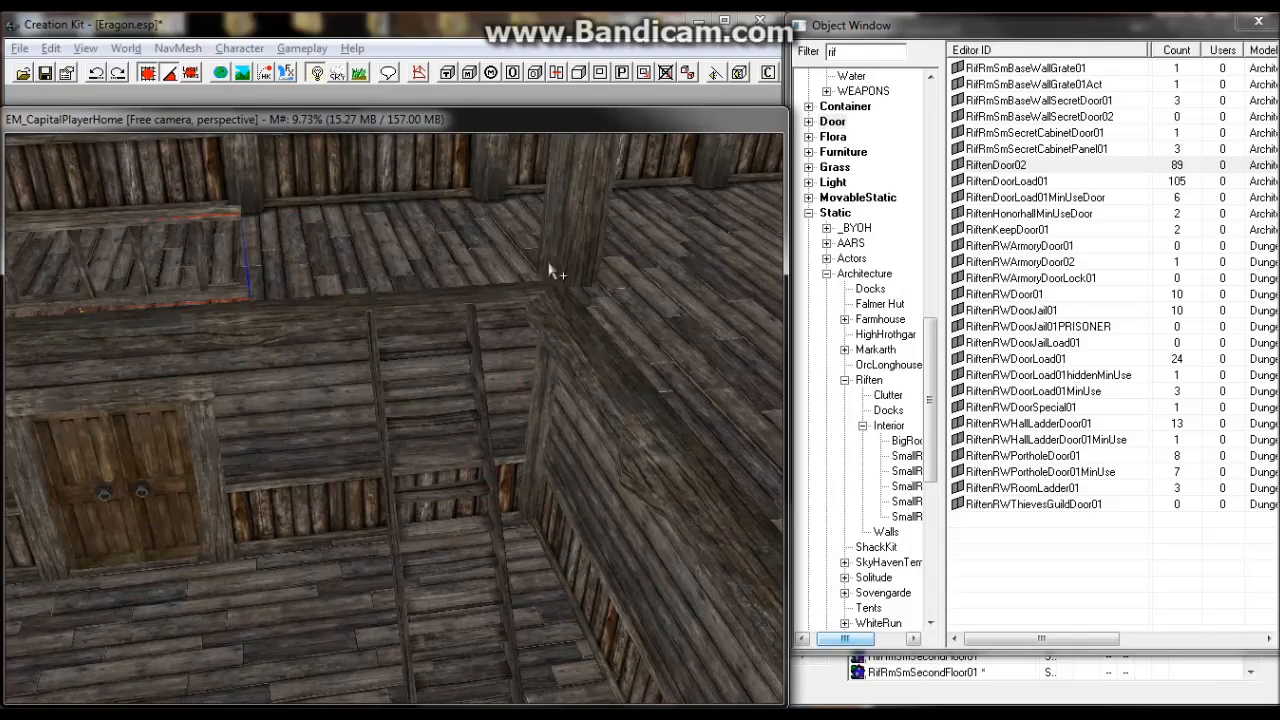
pyautogui.moveTo(534, 295); pyautogui.dragTo(688, 412, button='middle')
pyautogui.click(398, 402)
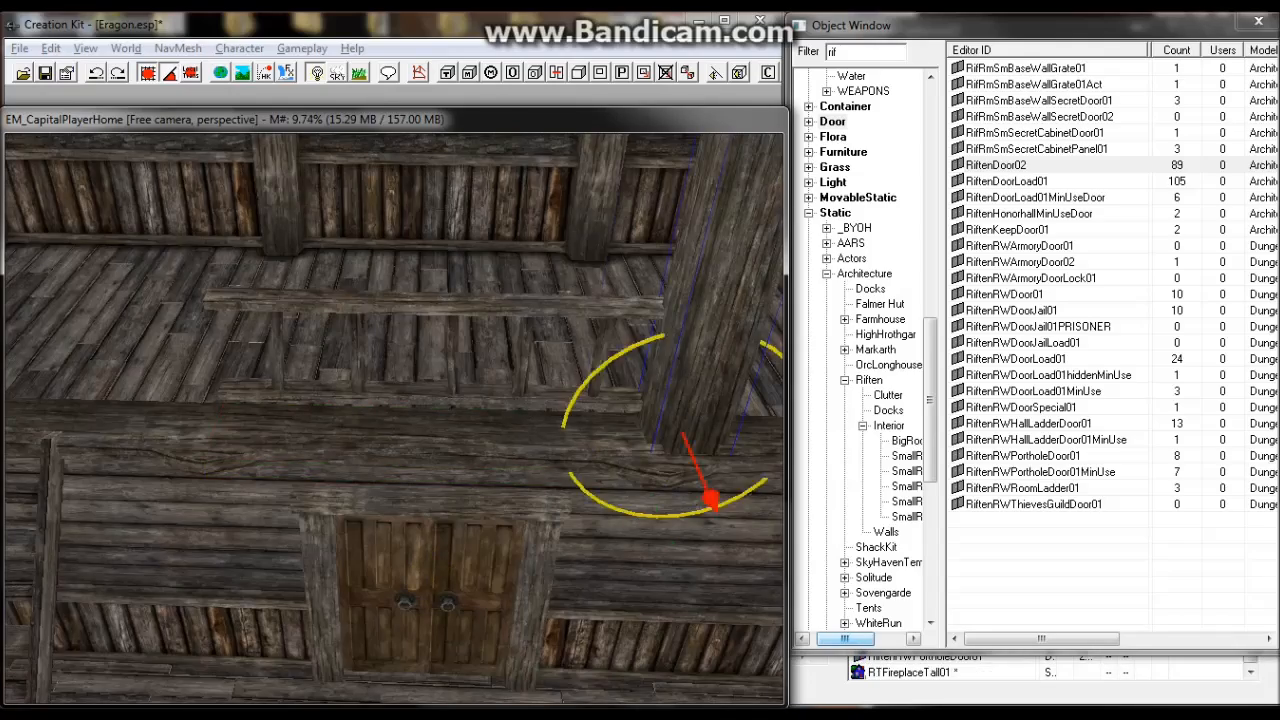
# Examine the upper floor's double door, posts and partition walls from outside and from above.
pyautogui.scroll(-5, 394, 418)
pyautogui.moveTo(394, 418); pyautogui.dragTo(31, 222, button='middle')
pyautogui.click(31, 222)
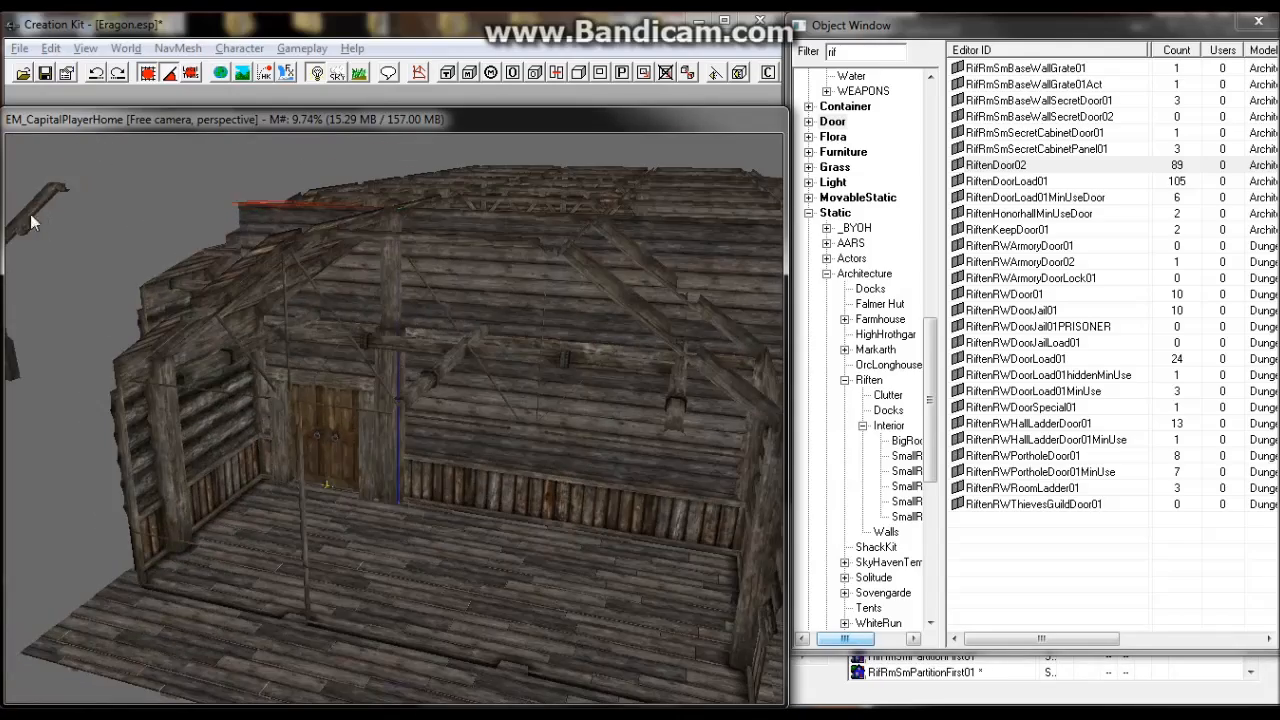
pyautogui.scroll(5, 351, 275)
pyautogui.keyDown('shift'); pyautogui.moveTo(371, 297); pyautogui.dragTo(422, 530, button='middle'); pyautogui.keyUp('shift')
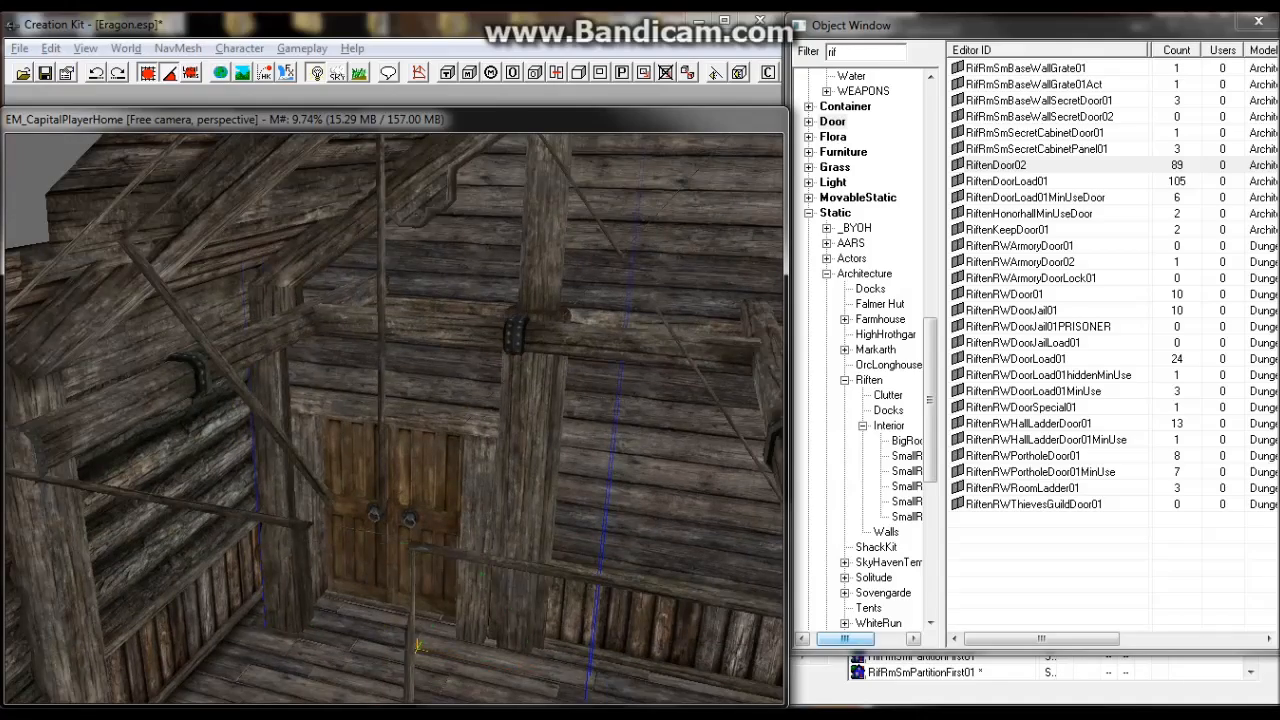
pyautogui.press('t')
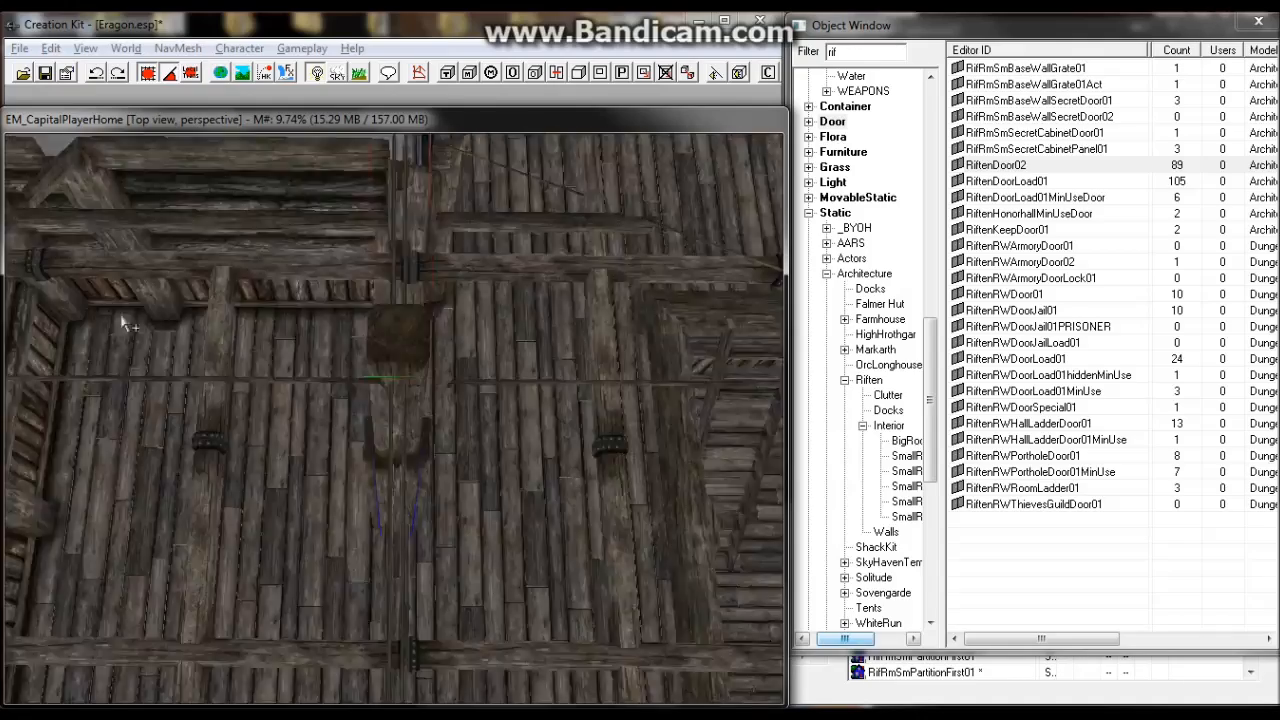
pyautogui.keyDown('shift'); pyautogui.moveTo(122, 318); pyautogui.dragTo(182, 407, button='middle'); pyautogui.keyUp('shift')
pyautogui.scroll(-3, 180, 286)
pyautogui.click(182, 407)
# Align the stacked timber posts beside the iron-banded double door across the basement, first and second floors.
pyautogui.press('t')
pyautogui.keyDown('shift'); pyautogui.moveTo(366, 420); pyautogui.dragTo(174, 523, button='middle'); pyautogui.keyUp('shift')
pyautogui.scroll(-5, 351, 323)
pyautogui.click(174, 523)
pyautogui.scroll(5, 145, 198)
pyautogui.moveTo(140, 287); pyautogui.dragTo(144, 228, button='middle')
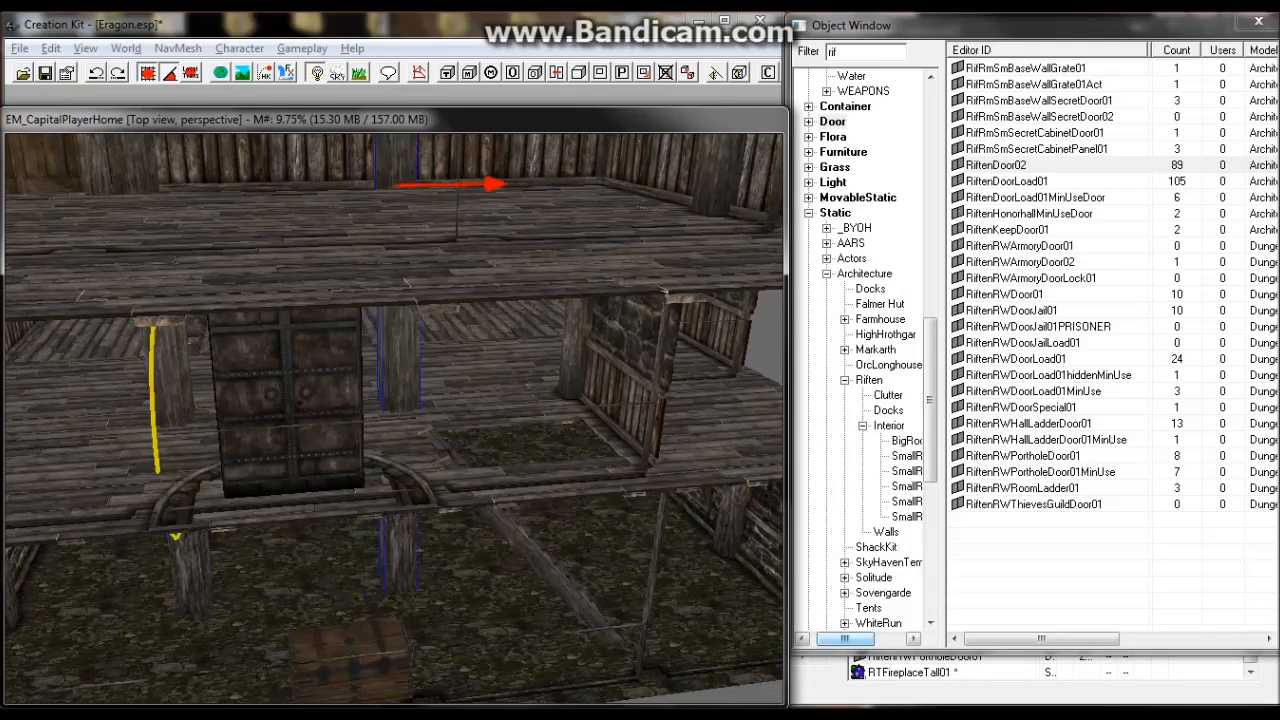
pyautogui.scroll(2, 466, 400)
pyautogui.click(466, 400)
pyautogui.scroll(4, 450, 418)
pyautogui.scroll(-5, 394, 383)
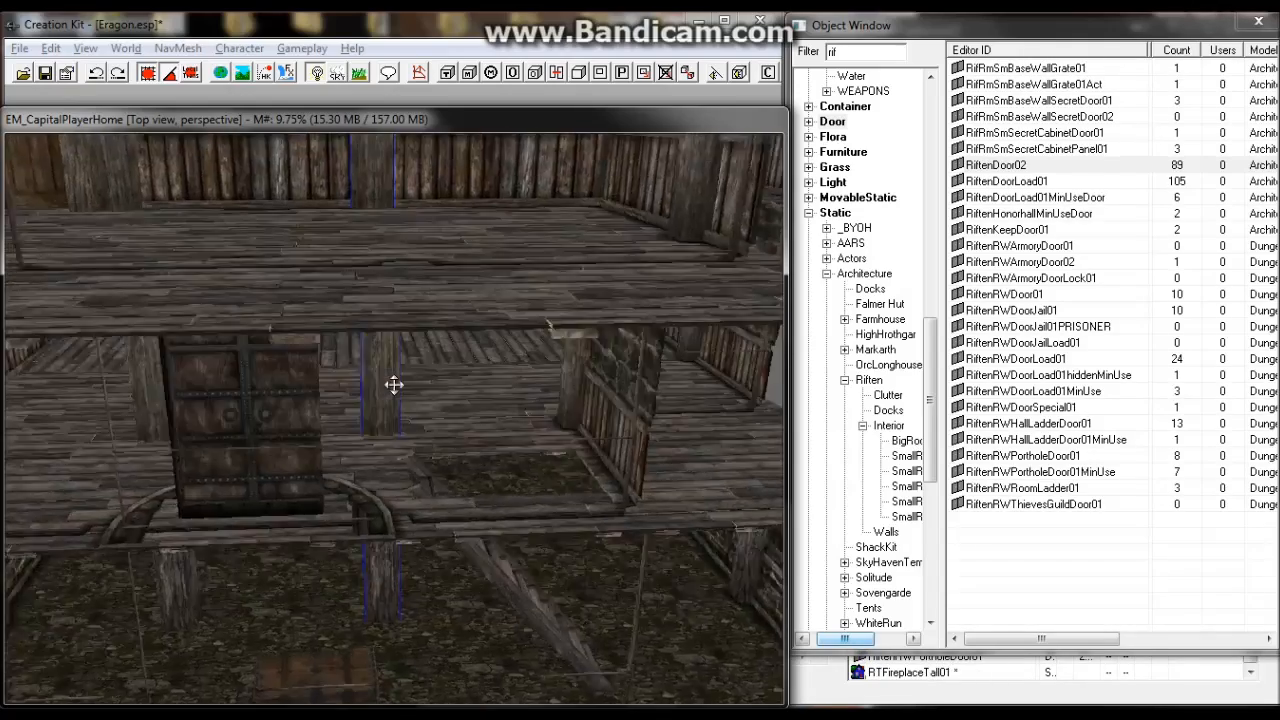
# Place a RifRmSmPartitionFirst01 panel between the aligned post and the corner post behind the basement floor opening.
pyautogui.moveTo(931, 376); pyautogui.dragTo(950, 423)
pyautogui.moveTo(862, 643); pyautogui.dragTo(892, 643)
pyautogui.click(860, 410)
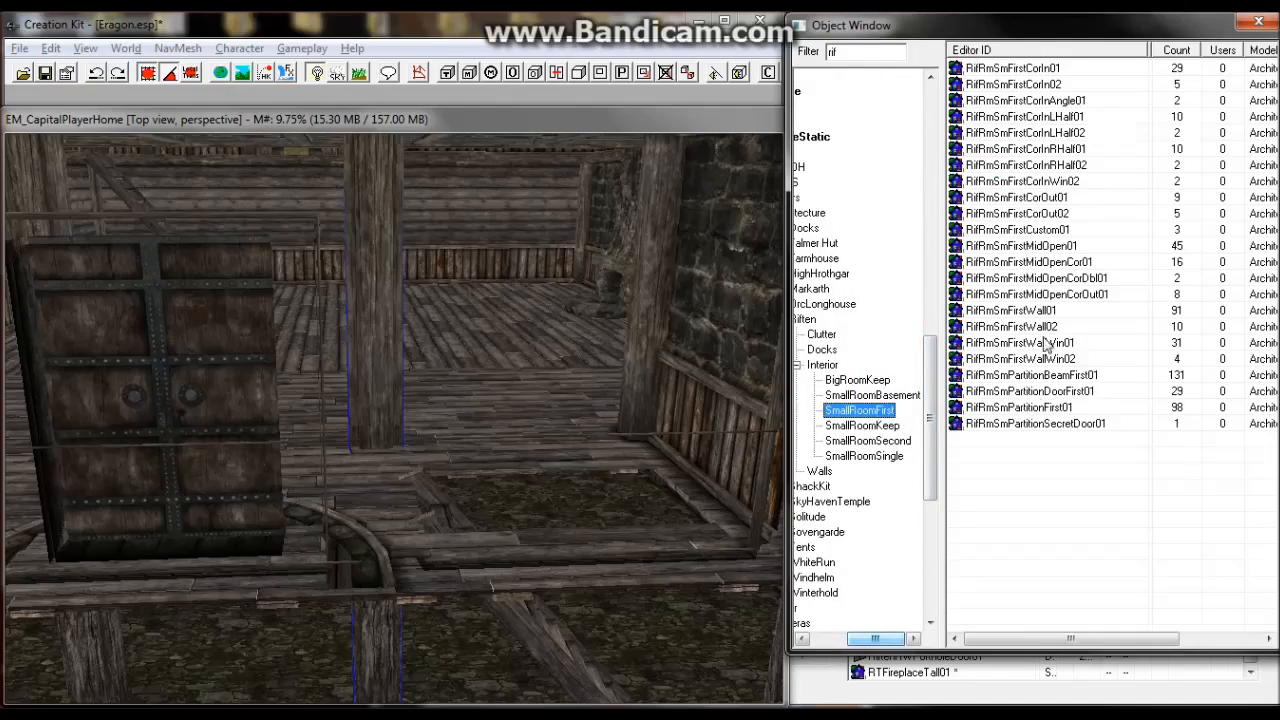
pyautogui.moveTo(553, 428); pyautogui.dragTo(540, 423)
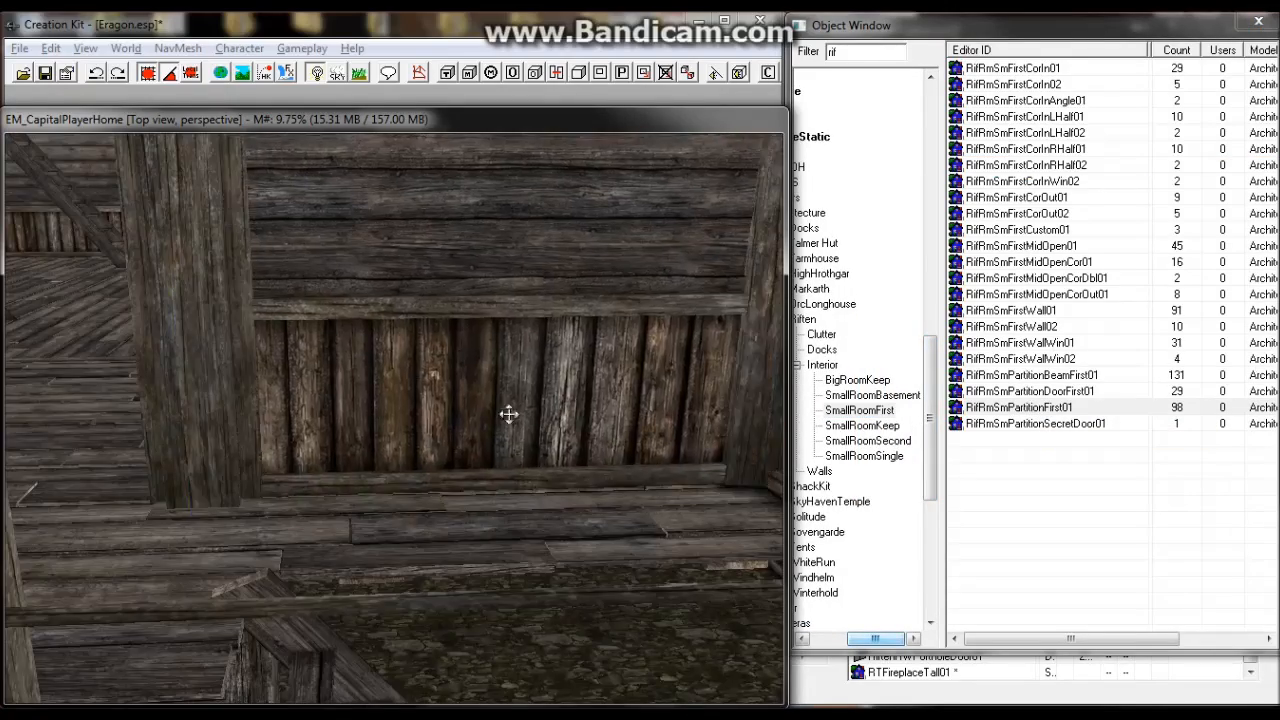
pyautogui.scroll(-4, 451, 414)
pyautogui.moveTo(451, 414); pyautogui.dragTo(298, 386, button='middle')
pyautogui.click(565, 427)
pyautogui.click(418, 417)
pyautogui.scroll(3, 418, 417)
# Examine the floor planking from above and all storeys of the house from the open outer side.
pyautogui.press('t')
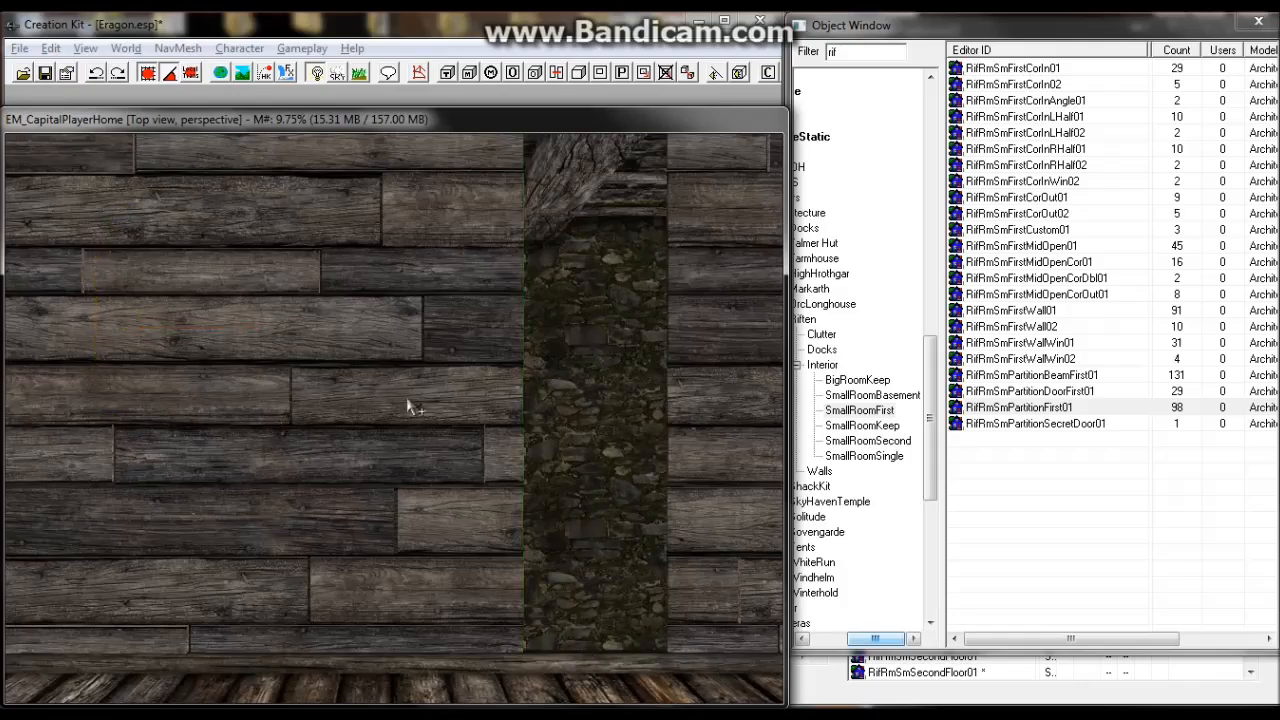
pyautogui.keyDown('shift'); pyautogui.moveTo(409, 406); pyautogui.dragTo(678, 493, button='middle'); pyautogui.keyUp('shift')
pyautogui.keyDown('shift'); pyautogui.moveTo(418, 392); pyautogui.dragTo(438, 533, button='middle'); pyautogui.keyUp('shift')
pyautogui.moveTo(438, 533); pyautogui.dragTo(403, 274)
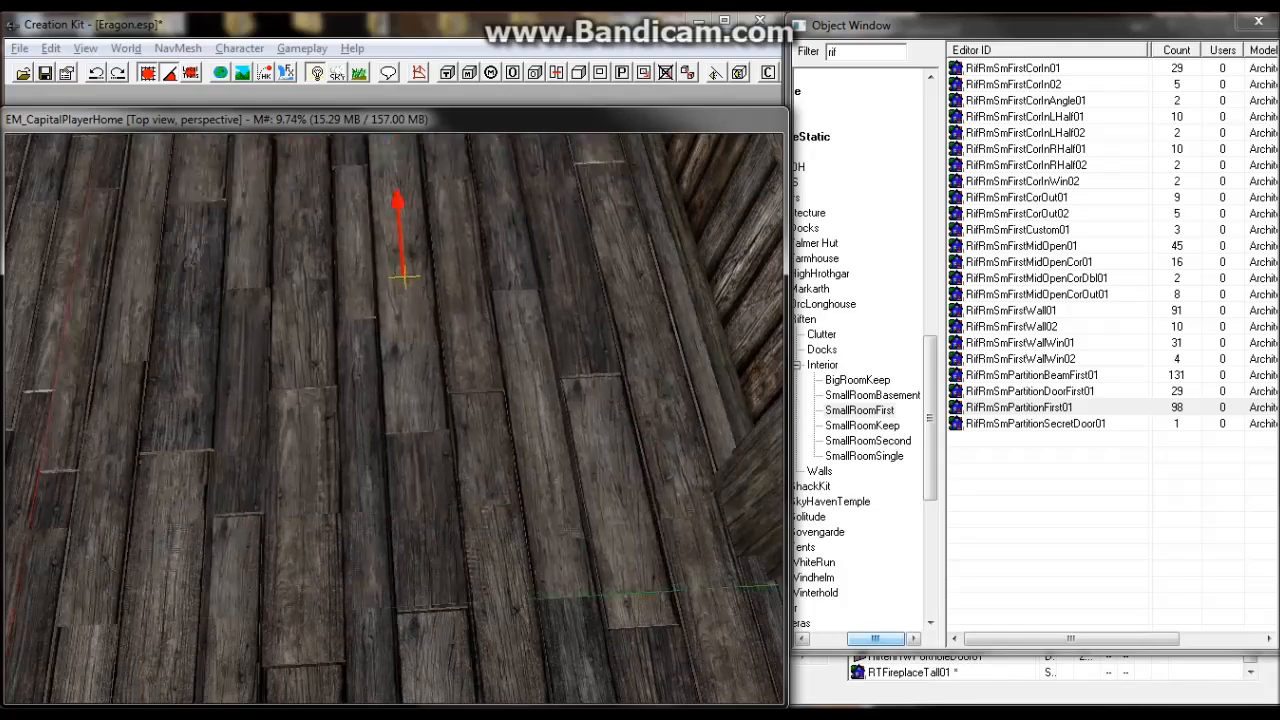
pyautogui.scroll(-5, 403, 274)
pyautogui.keyDown('shift'); pyautogui.moveTo(403, 274); pyautogui.dragTo(317, 408, button='middle'); pyautogui.keyUp('shift')
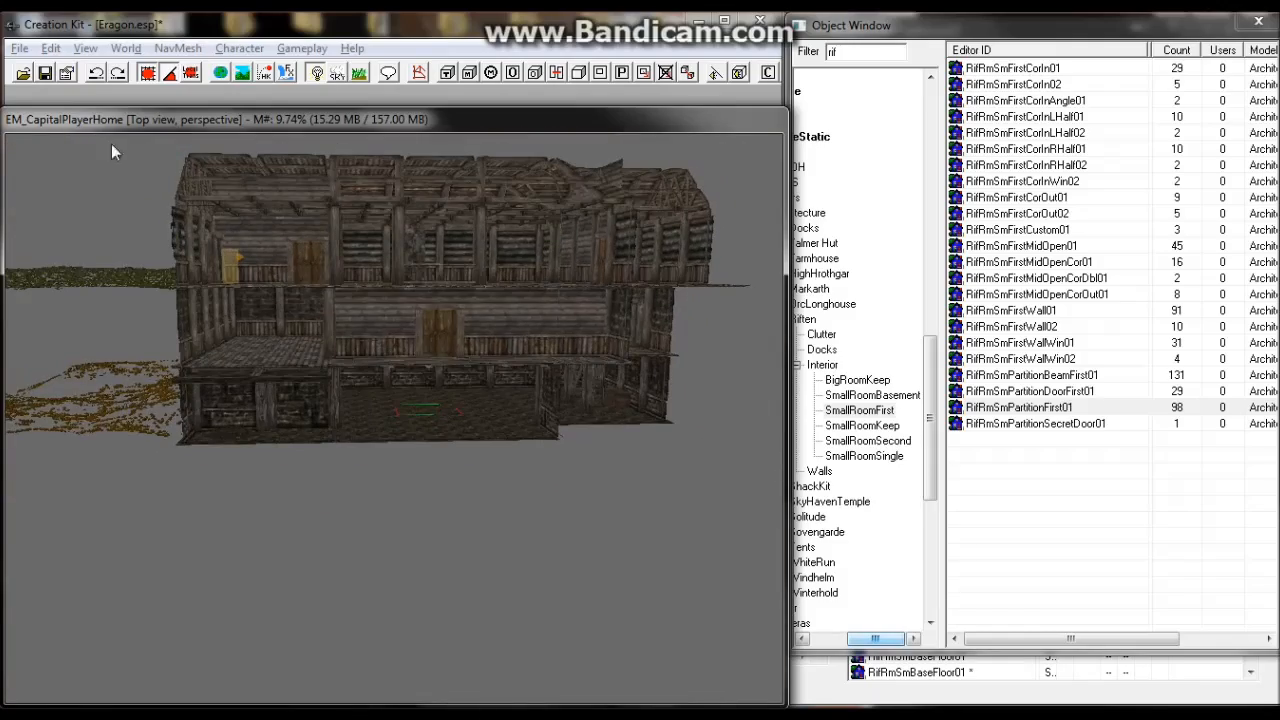
pyautogui.scroll(6, 257, 380)
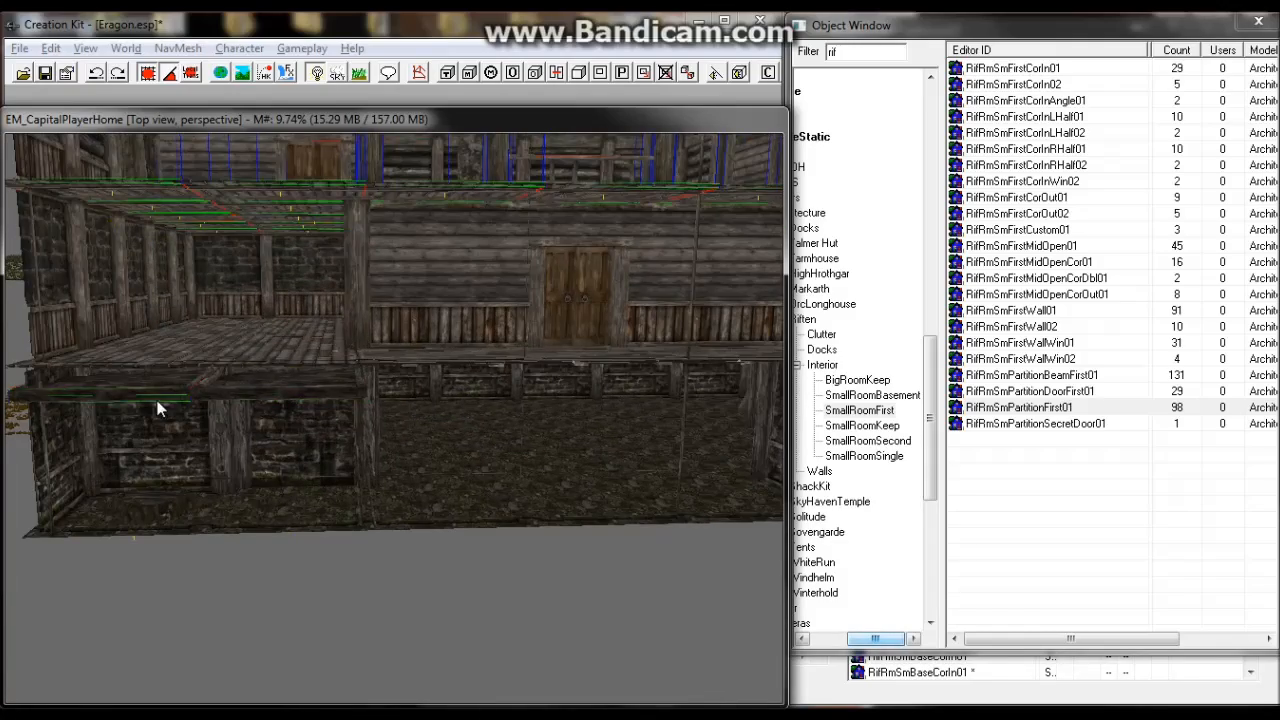
pyautogui.keyDown('shift'); pyautogui.moveTo(157, 408); pyautogui.dragTo(636, 328, button='middle'); pyautogui.keyUp('shift')
pyautogui.keyDown('shift'); pyautogui.moveTo(388, 419); pyautogui.dragTo(485, 415, button='middle'); pyautogui.keyUp('shift')
pyautogui.moveTo(485, 415); pyautogui.dragTo(423, 380, button='right')
pyautogui.scroll(5, 423, 380)
pyautogui.click(426, 343)
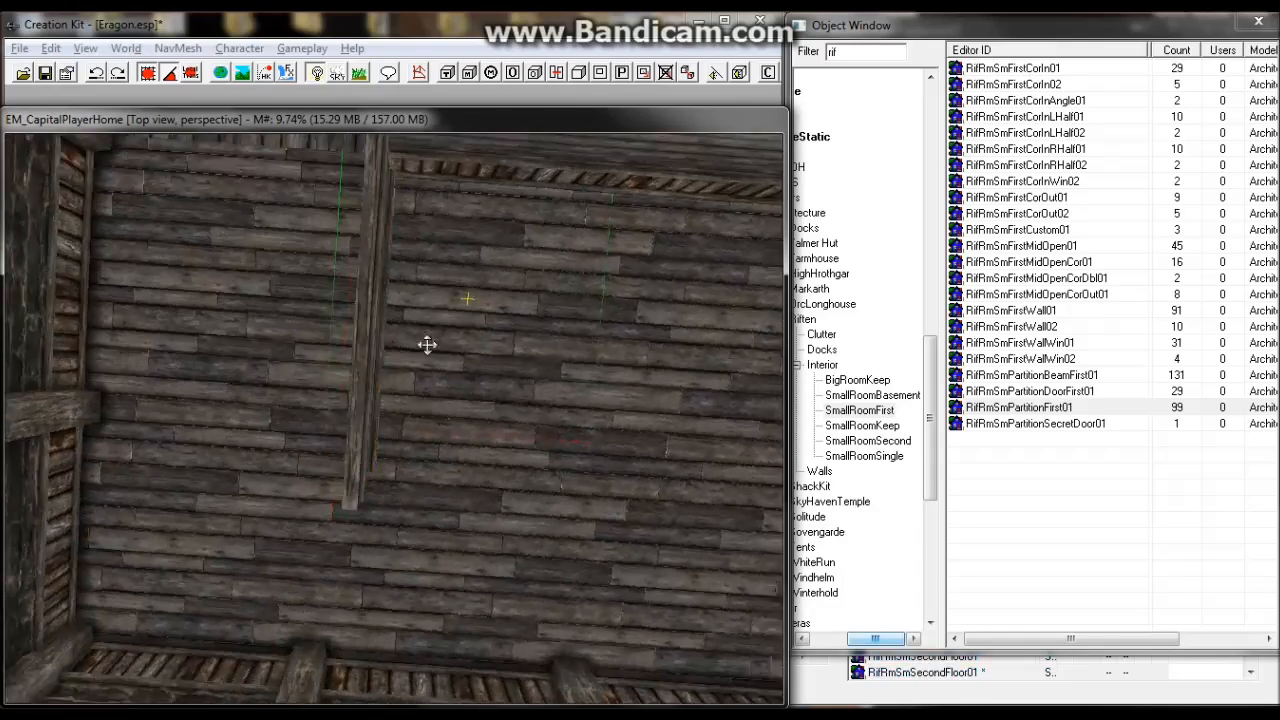
# Reposition the RifRmSmPartitionTall01 panel on the upper floor along the edge of the planking beside the timber beam.
pyautogui.moveTo(426, 343); pyautogui.dragTo(460, 326, button='middle')
pyautogui.click(483, 366)
pyautogui.scroll(-4, 500, 420)
pyautogui.moveTo(500, 420); pyautogui.dragTo(482, 421)
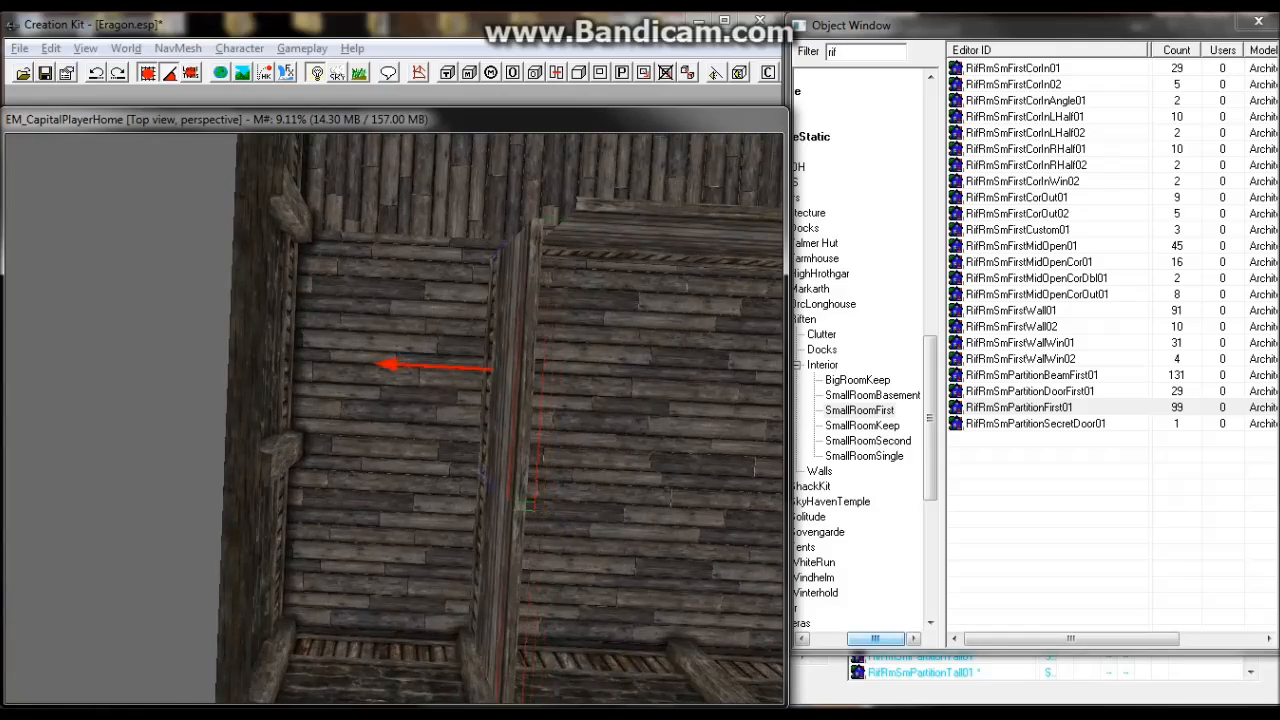
pyautogui.scroll(5, 418, 469)
pyautogui.moveTo(540, 160); pyautogui.dragTo(446, 397, button='middle')
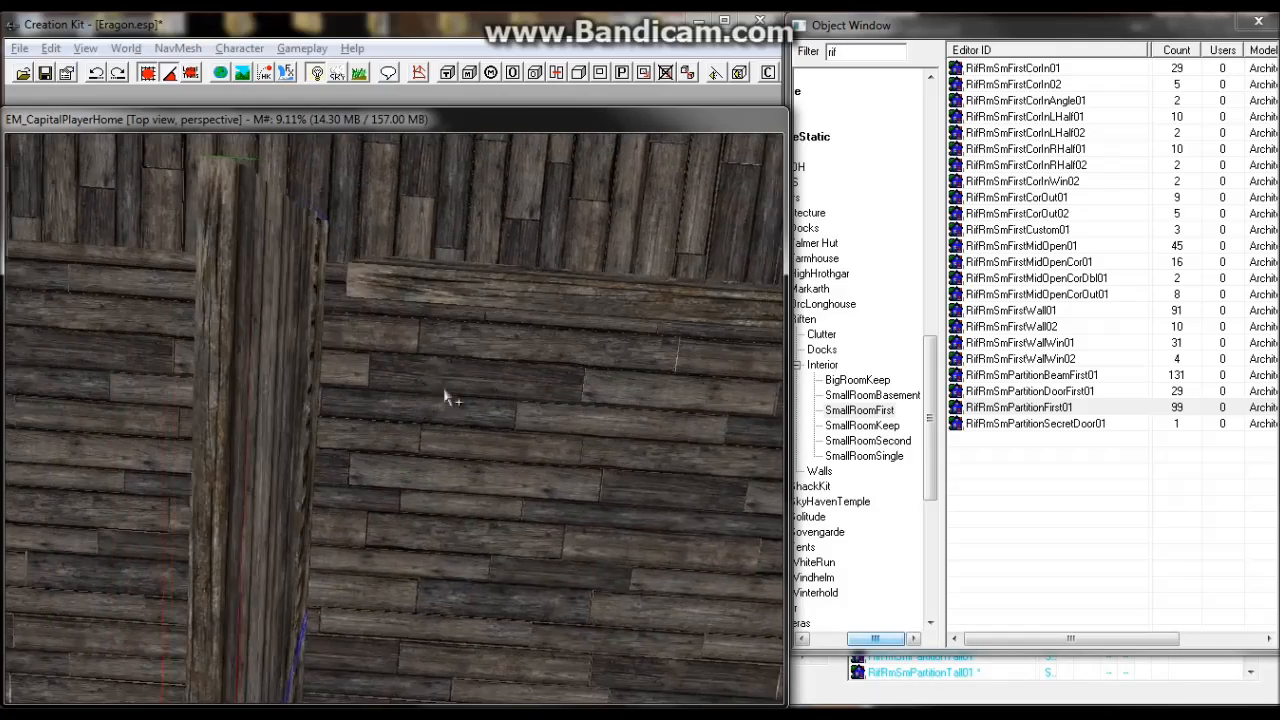
pyautogui.moveTo(306, 420); pyautogui.dragTo(298, 600)
pyautogui.click(443, 237)
pyautogui.moveTo(540, 280); pyautogui.dragTo(232, 328, button='middle')
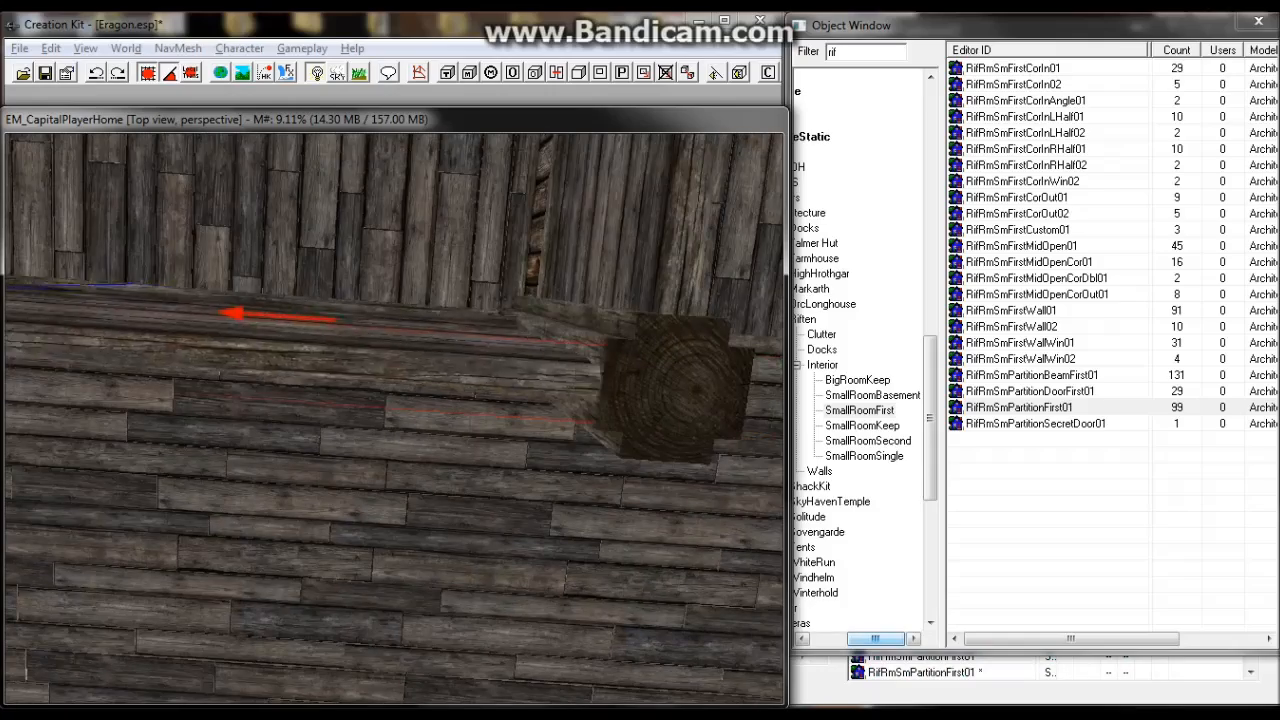
# Examine the post and beam joints from above and the open basement from the outer side.
pyautogui.scroll(-3, 323, 352)
pyautogui.click(550, 352)
pyautogui.keyDown('shift'); pyautogui.moveTo(372, 411); pyautogui.dragTo(305, 420, button='middle'); pyautogui.keyUp('shift')
pyautogui.press('t')
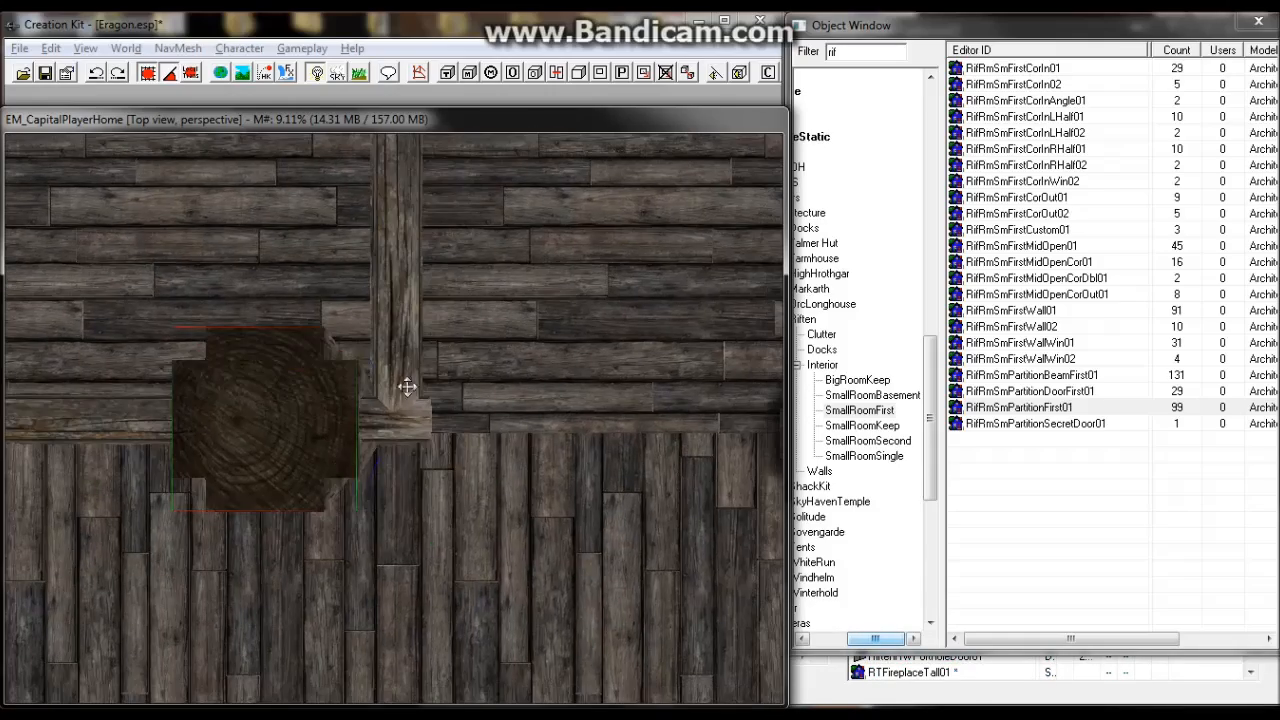
pyautogui.scroll(-4, 471, 343)
pyautogui.click(471, 343)
pyautogui.keyDown('shift'); pyautogui.moveTo(471, 343); pyautogui.dragTo(434, 334, button='middle'); pyautogui.keyUp('shift')
pyautogui.click(494, 283)
pyautogui.scroll(-3, 496, 372)
pyautogui.click(496, 371)
pyautogui.click(451, 400)
pyautogui.click(434, 334)
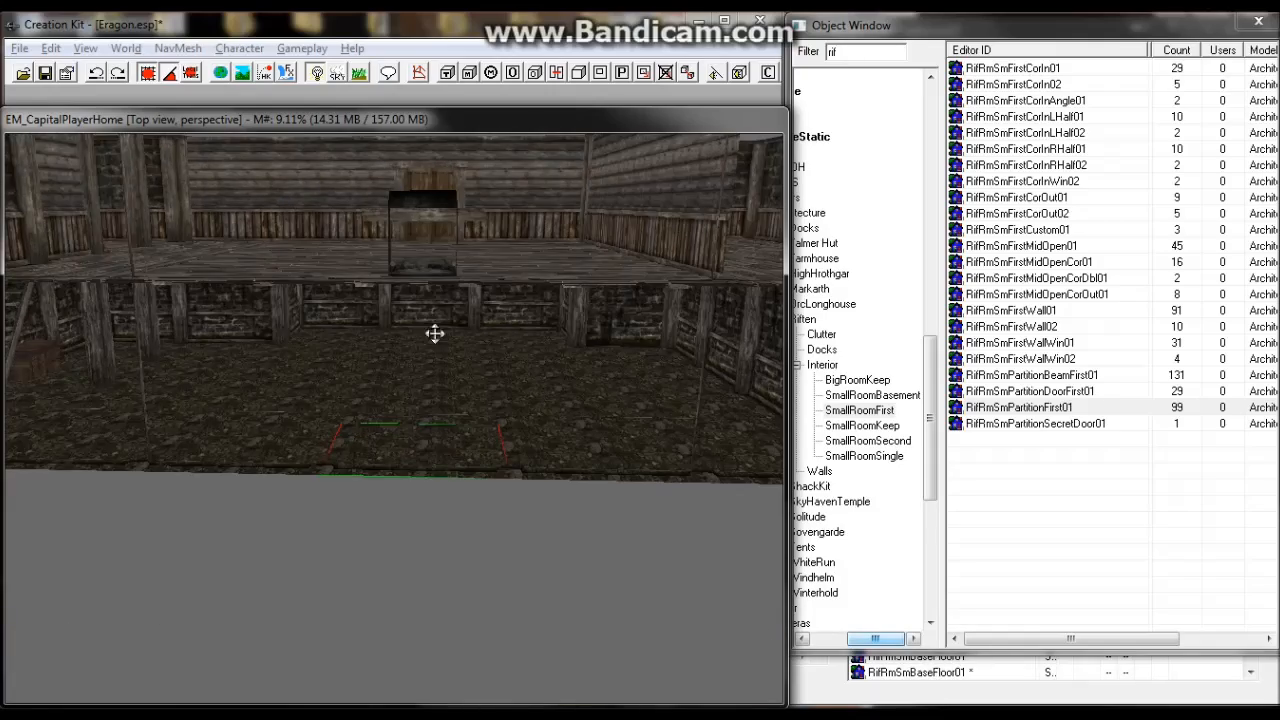
# Place a RifRmSmPartitionBase01 panel in the basement, standing out from the stone outer wall.
pyautogui.click(429, 272)
pyautogui.press('t')
pyautogui.keyDown('shift'); pyautogui.moveTo(396, 414); pyautogui.dragTo(886, 403, button='middle'); pyautogui.keyUp('shift')
pyautogui.click(338, 389)
pyautogui.scroll(5, 393, 400)
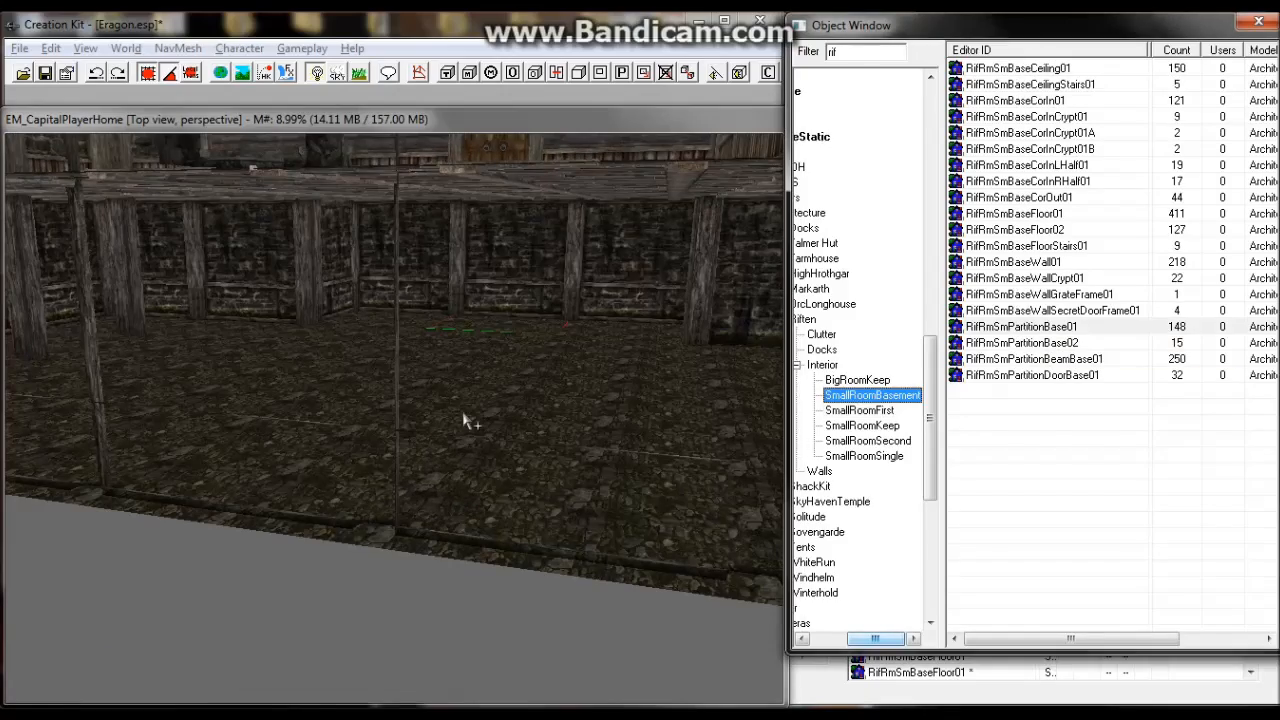
pyautogui.moveTo(463, 413); pyautogui.dragTo(463, 413)
pyautogui.keyDown('shift'); pyautogui.moveTo(463, 413); pyautogui.dragTo(586, 412, button='middle'); pyautogui.keyUp('shift')
pyautogui.scroll(3, 586, 412)
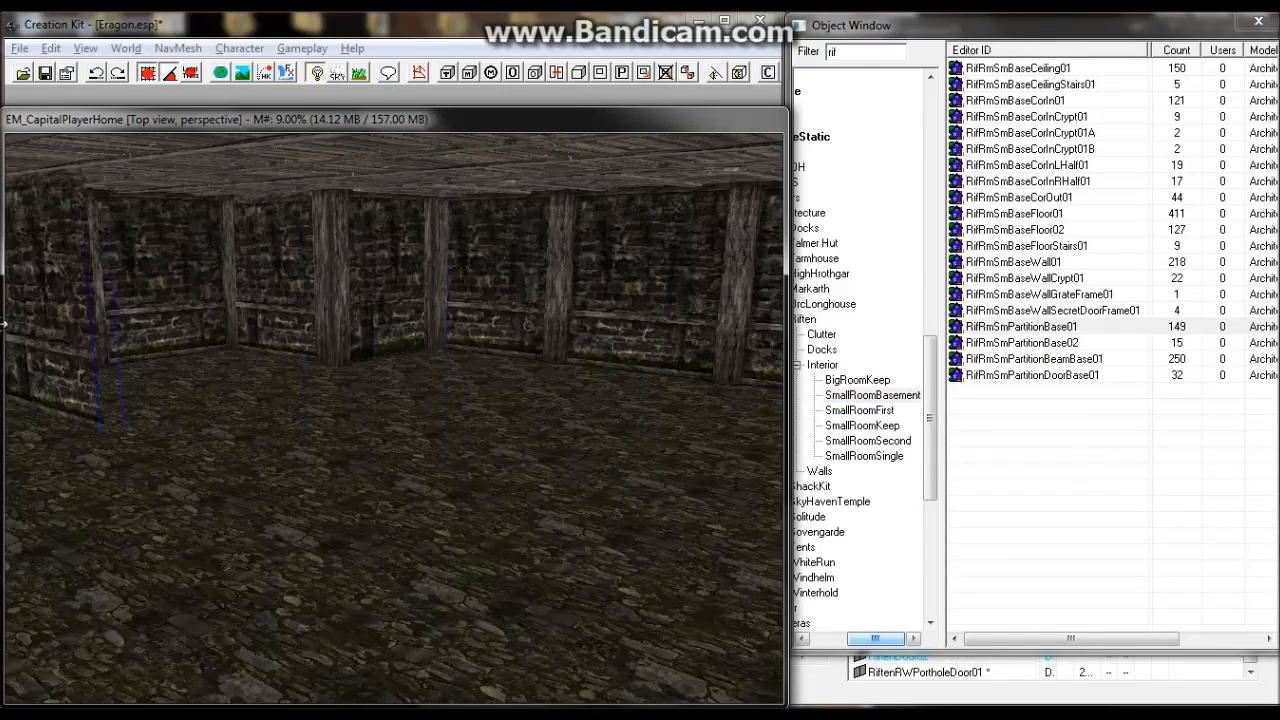
pyautogui.keyDown('shift'); pyautogui.moveTo(528, 325); pyautogui.dragTo(294, 340, button='middle'); pyautogui.keyUp('shift')
pyautogui.click(457, 337)
pyautogui.moveTo(294, 340); pyautogui.dragTo(405, 320)
pyautogui.scroll(-4, 400, 455)
# Move a RifRmSmPartitionBeamBase01 post against the free end of the new basement partition panel.
pyautogui.keyDown('shift'); pyautogui.moveTo(400, 455); pyautogui.dragTo(280, 478, button='middle'); pyautogui.keyUp('shift')
pyautogui.click(77, 543)
pyautogui.click(203, 494)
pyautogui.click(262, 482)
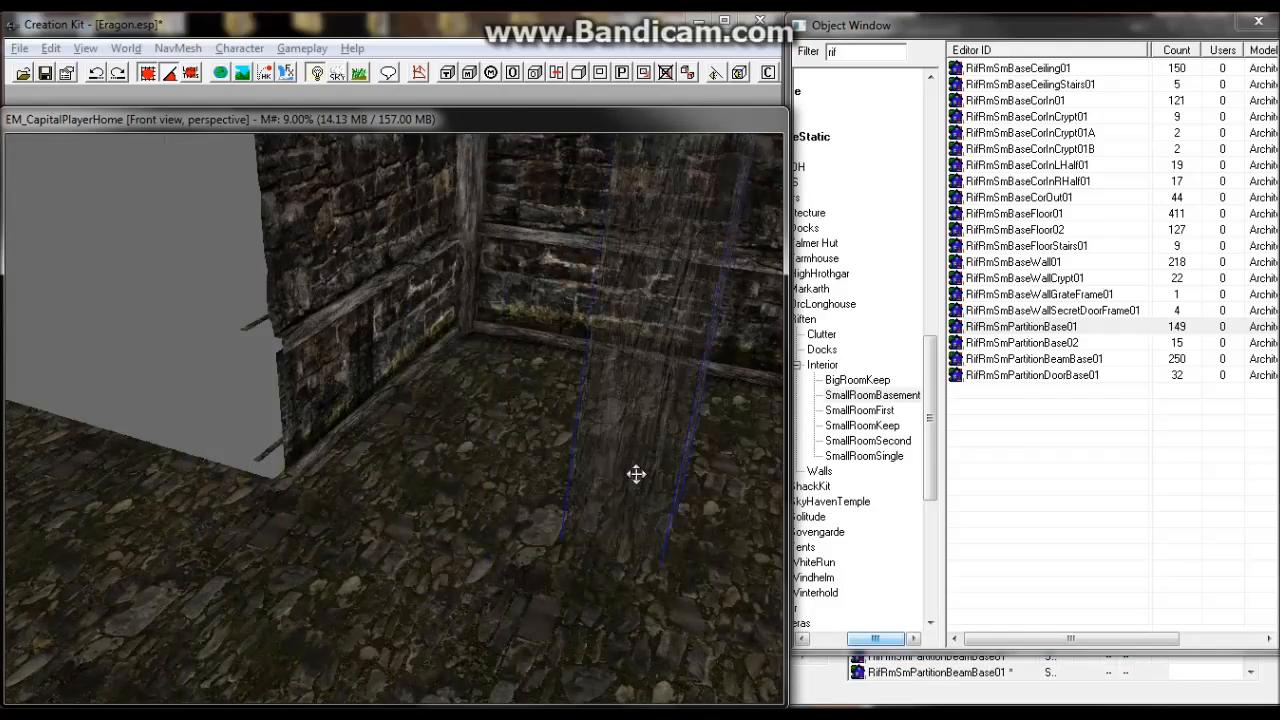
pyautogui.keyDown('shift'); pyautogui.moveTo(636, 474); pyautogui.dragTo(494, 423, button='middle'); pyautogui.keyUp('shift')
pyautogui.click(400, 511)
pyautogui.scroll(-3, 355, 497)
pyautogui.click(494, 423)
pyautogui.moveTo(494, 423); pyautogui.dragTo(288, 410)
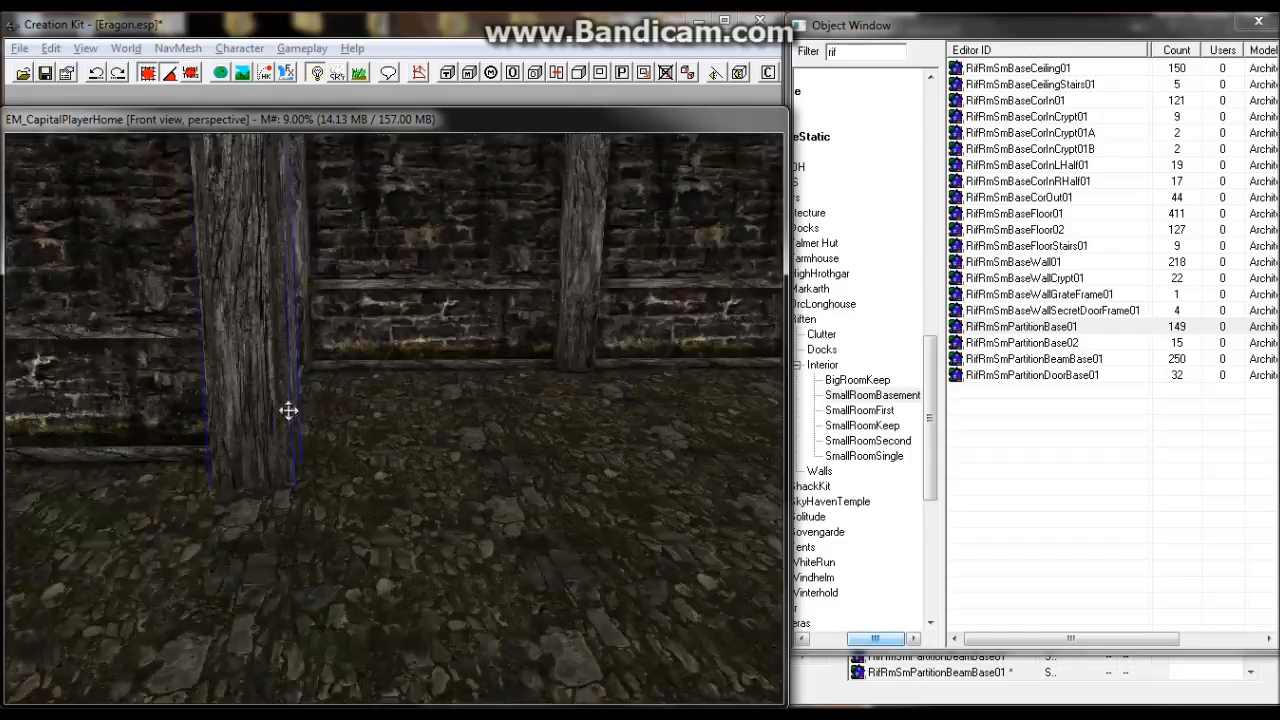
# Add a RifRmSmPartitionDoorBase01 doorway to the basement partition and check its fit beside the post.
pyautogui.keyDown('shift'); pyautogui.moveTo(288, 410); pyautogui.dragTo(600, 470, button='middle'); pyautogui.keyUp('shift')
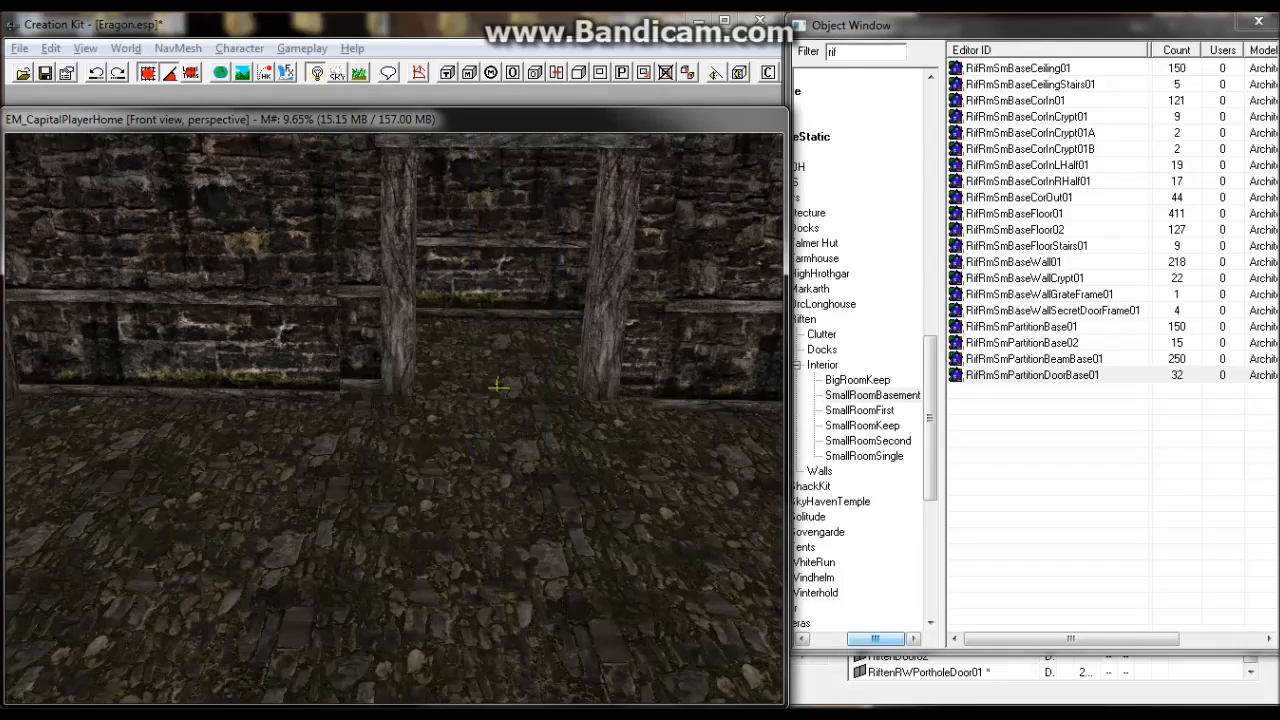
pyautogui.keyDown('shift'); pyautogui.moveTo(498, 386); pyautogui.dragTo(534, 351, button='middle'); pyautogui.keyUp('shift')
pyautogui.scroll(-5, 457, 407)
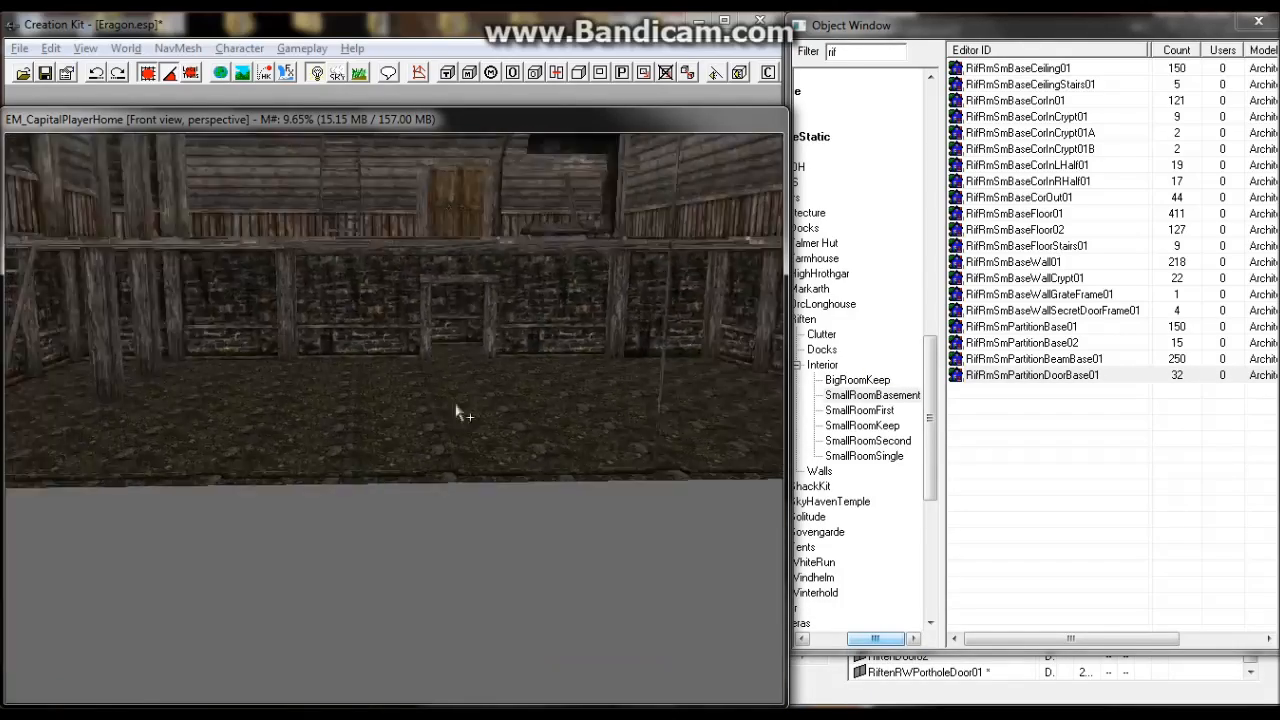
pyautogui.keyDown('shift'); pyautogui.moveTo(458, 412); pyautogui.dragTo(411, 337, button='middle'); pyautogui.keyUp('shift')
pyautogui.scroll(5, 440, 357)
pyautogui.scroll(3, 411, 337)
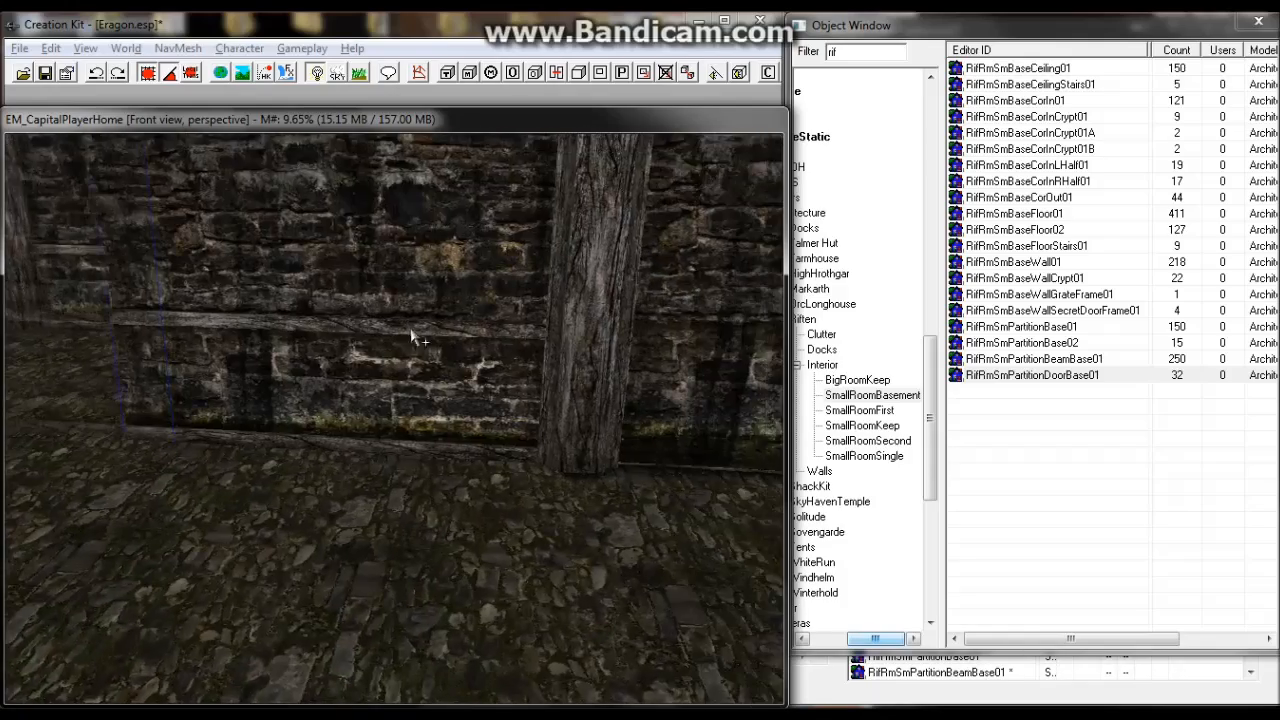
# Duplicate the RifRmSmPartitionBeamBase01 post and place the copy on the other side of the basement doorway.
pyautogui.scroll(-3, 421, 348)
pyautogui.click(238, 390)
pyautogui.keyDown('shift'); pyautogui.moveTo(238, 390); pyautogui.dragTo(314, 323, button='middle'); pyautogui.keyUp('shift')
pyautogui.press('c')
pyautogui.scroll(-3, 625, 365)
pyautogui.moveTo(625, 365); pyautogui.dragTo(578, 358, button='middle')
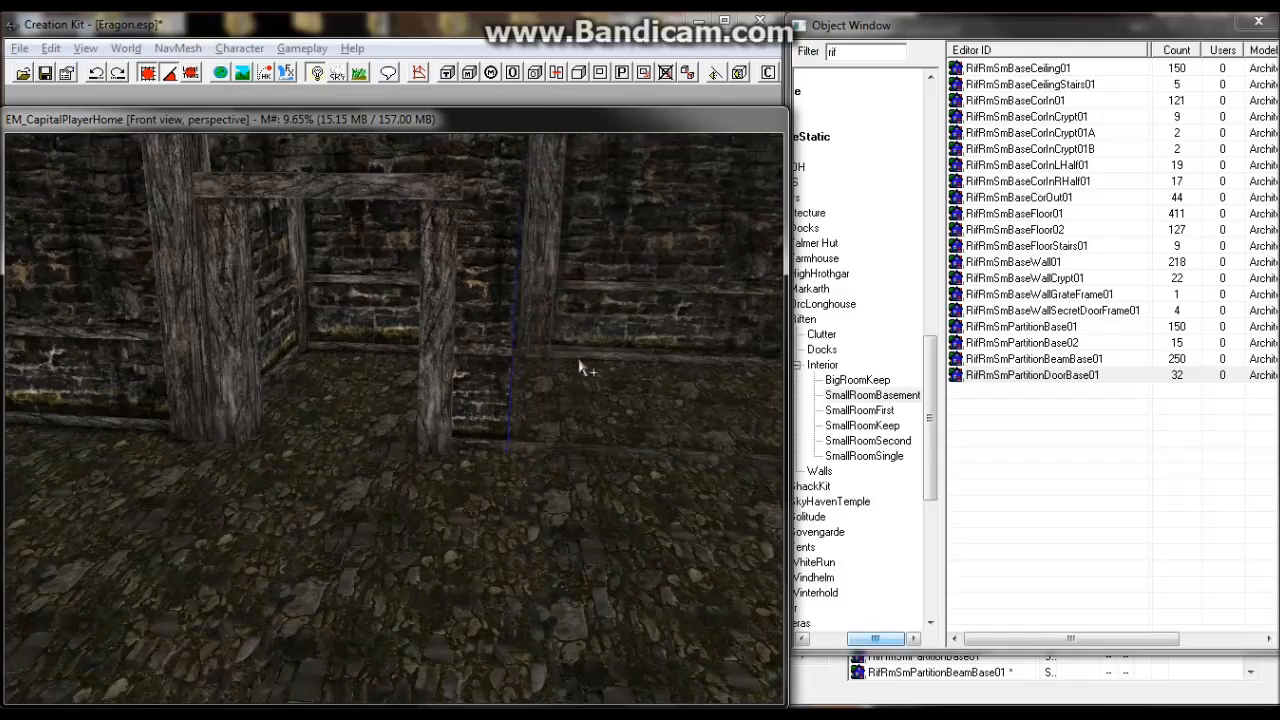
pyautogui.moveTo(189, 358); pyautogui.dragTo(526, 368)
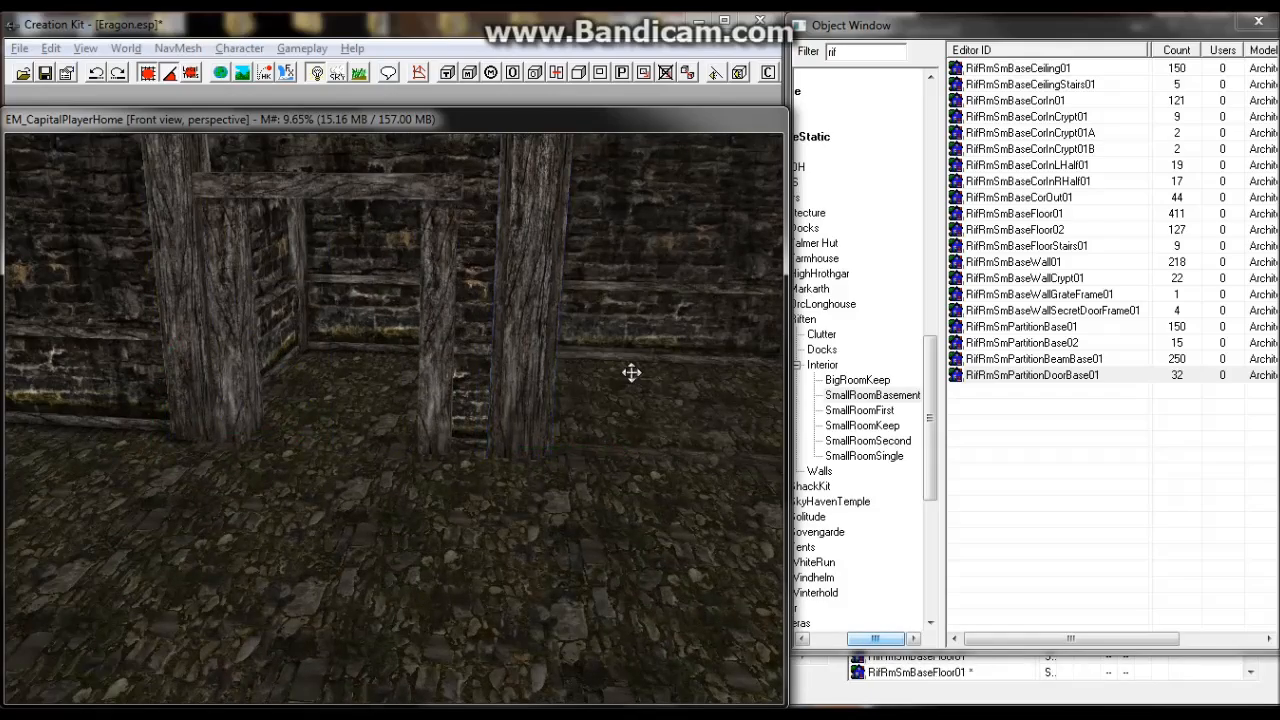
# Set a RifRmSmPartitionBase01 panel at a right angle to the doorway, starting from the new post.
pyautogui.keyDown('shift'); pyautogui.moveTo(631, 372); pyautogui.dragTo(590, 362, button='middle'); pyautogui.keyUp('shift')
pyautogui.click(610, 362)
pyautogui.moveTo(590, 362); pyautogui.dragTo(445, 345)
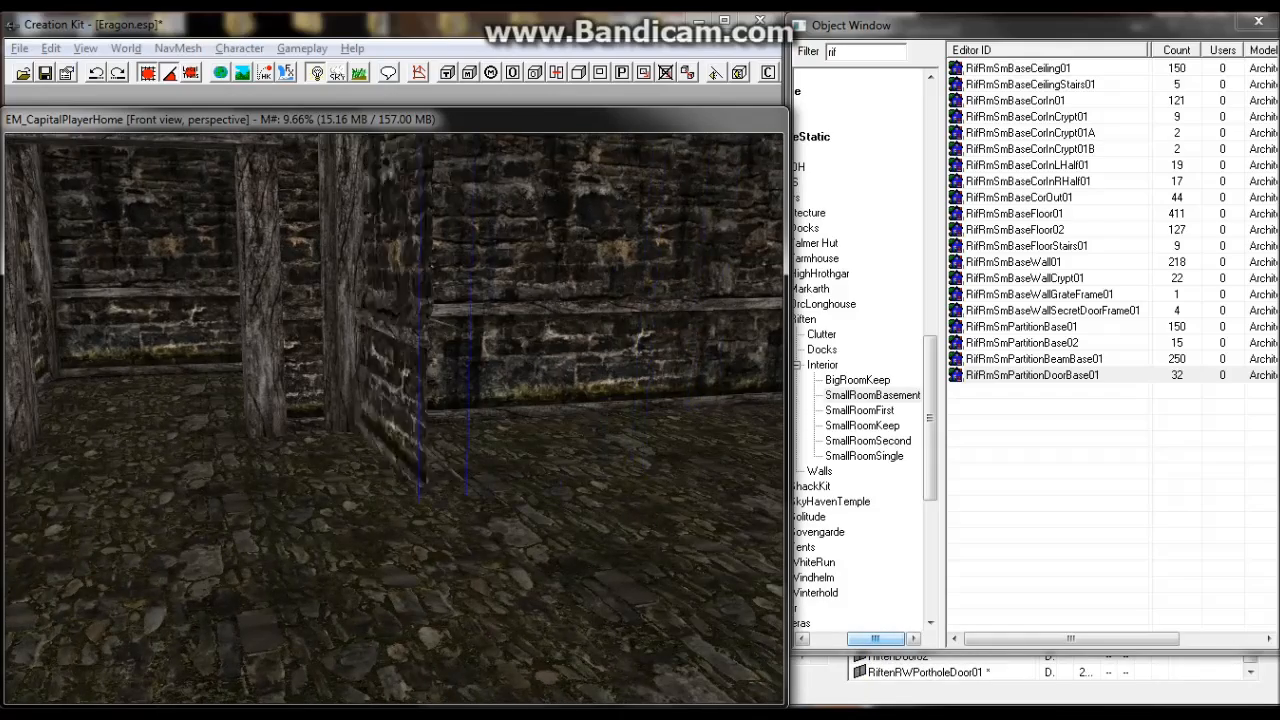
# Delete the RifRmSmBaseFloor01 tile in front of the perpendicular basement partition panel.
pyautogui.keyDown('shift'); pyautogui.moveTo(526, 393); pyautogui.dragTo(467, 533, button='middle'); pyautogui.keyUp('shift')
pyautogui.click(467, 533)
pyautogui.press('Delete')
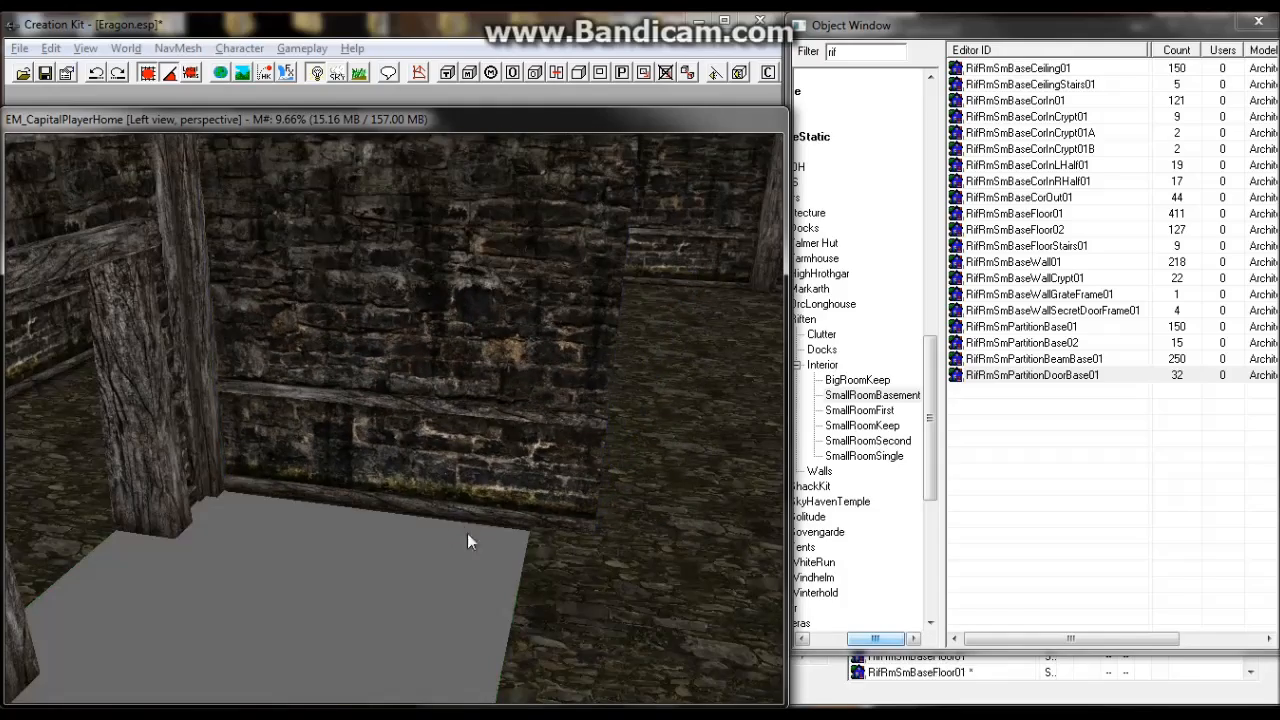
pyautogui.click(440, 465)
pyautogui.moveTo(440, 465)
pyautogui.keyDown('shift'); pyautogui.mouseDown(button='middle')
pyautogui.moveTo(475, 449)
pyautogui.moveTo(446, 471)
pyautogui.mouseUp(button='middle'); pyautogui.keyUp('shift')
pyautogui.click(446, 471)
pyautogui.scroll(-3, 446, 471)
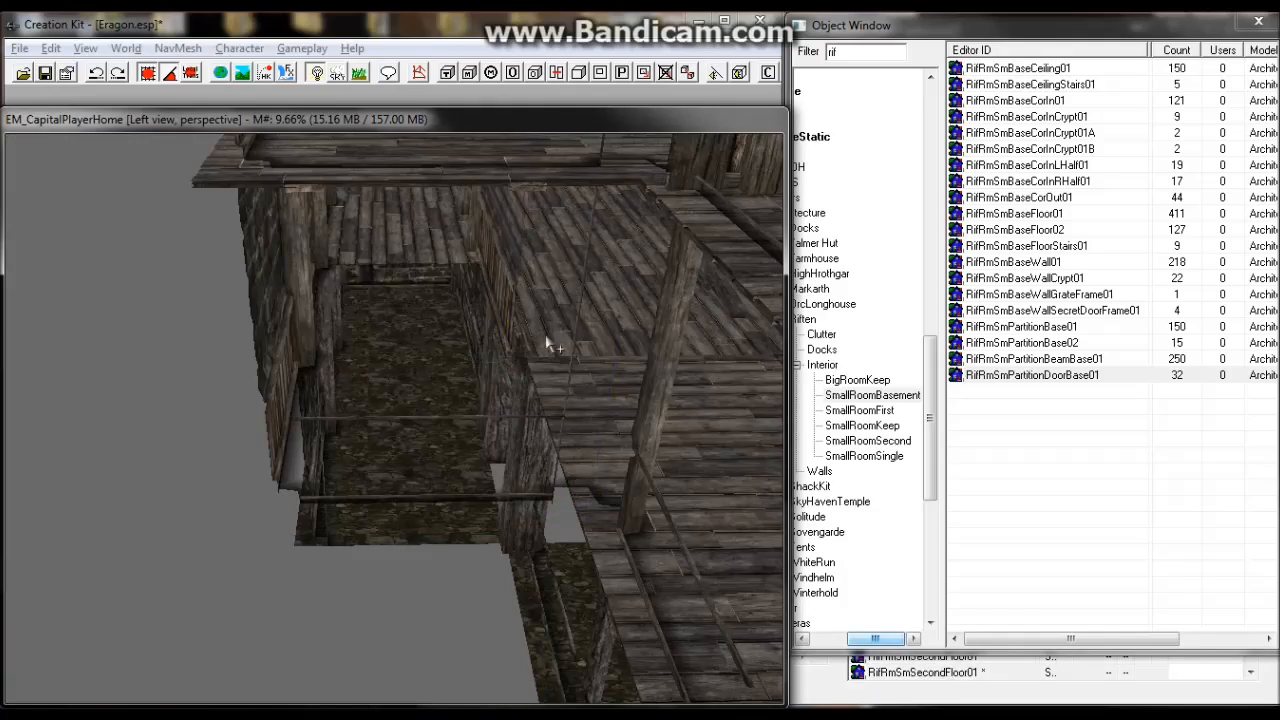
# Duplicate the RifRmSmPartitionBase01 panel to extend the perpendicular partition wall across the basement.
pyautogui.scroll(5, 546, 340)
pyautogui.scroll(3, 480, 349)
pyautogui.click(437, 314)
pyautogui.moveTo(437, 314); pyautogui.dragTo(203, 333, button='middle')
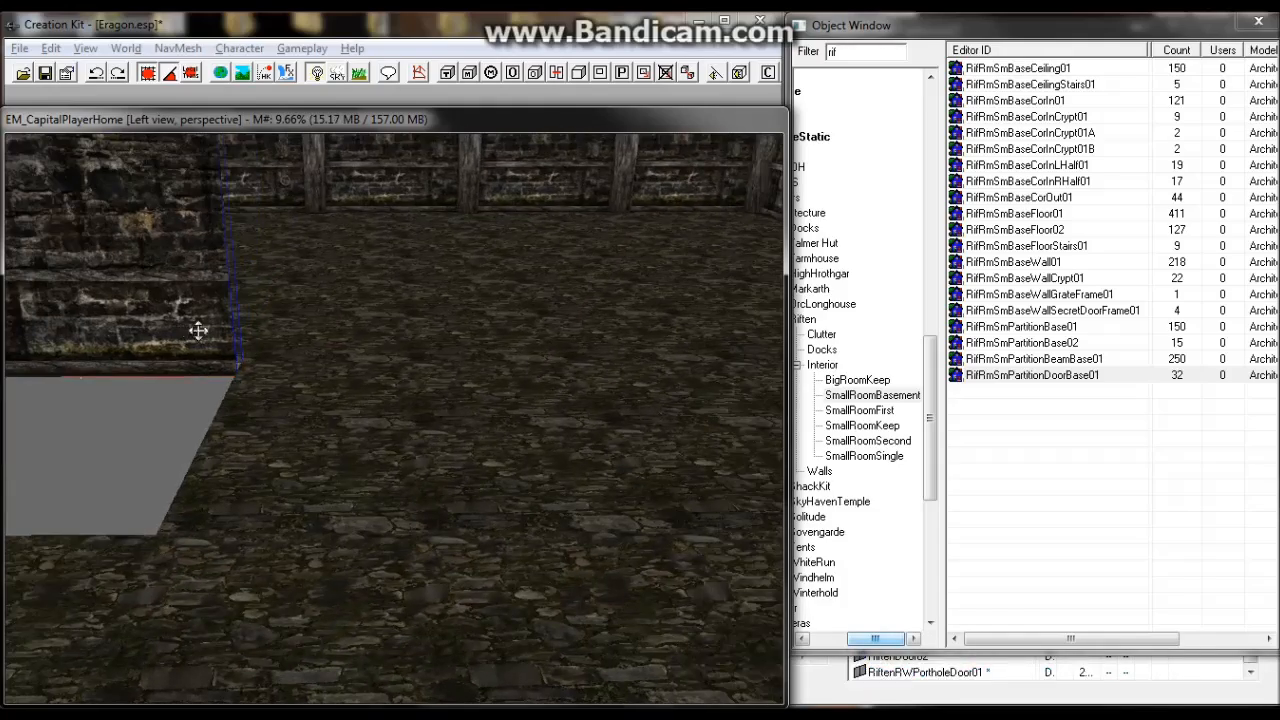
pyautogui.moveTo(510, 318); pyautogui.dragTo(554, 314)
pyautogui.scroll(1, 554, 314)
pyautogui.moveTo(554, 314); pyautogui.dragTo(504, 337, button='middle')
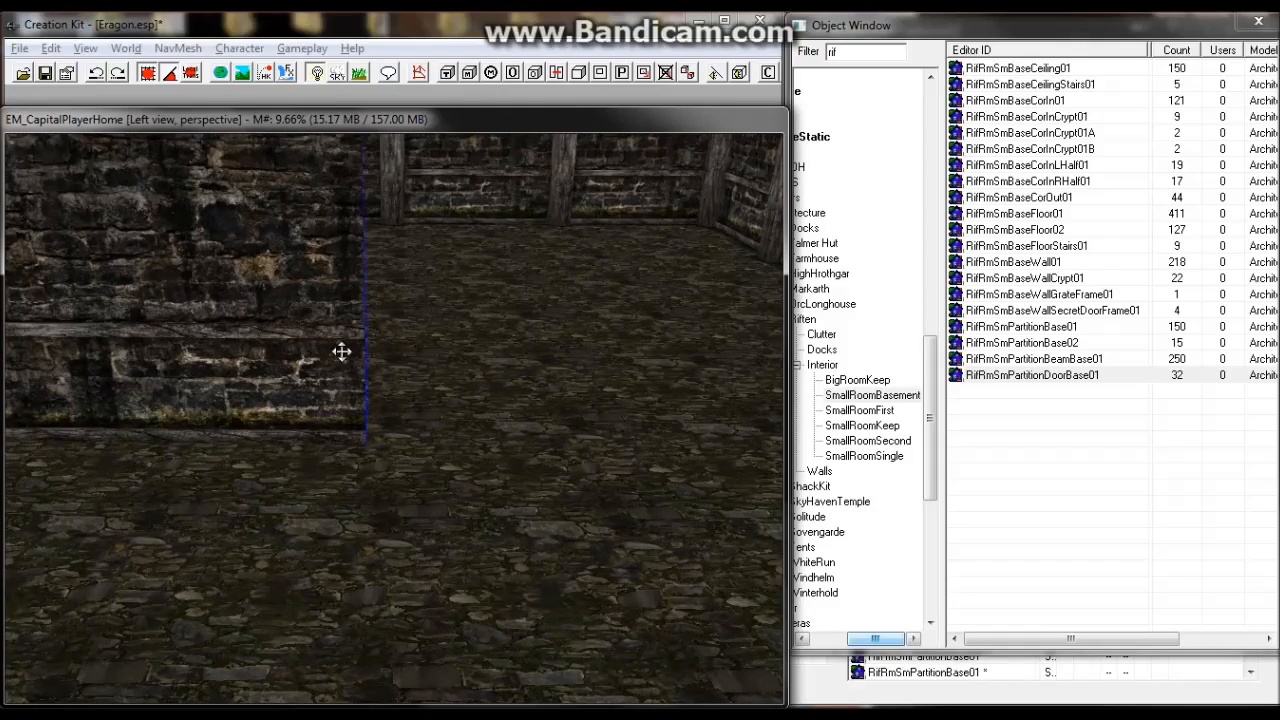
pyautogui.hotkey('ctrl', 'd')
pyautogui.moveTo(318, 330); pyautogui.dragTo(348, 371)
pyautogui.keyDown('shift'); pyautogui.moveTo(442, 373); pyautogui.dragTo(531, 461, button='middle'); pyautogui.keyUp('shift')
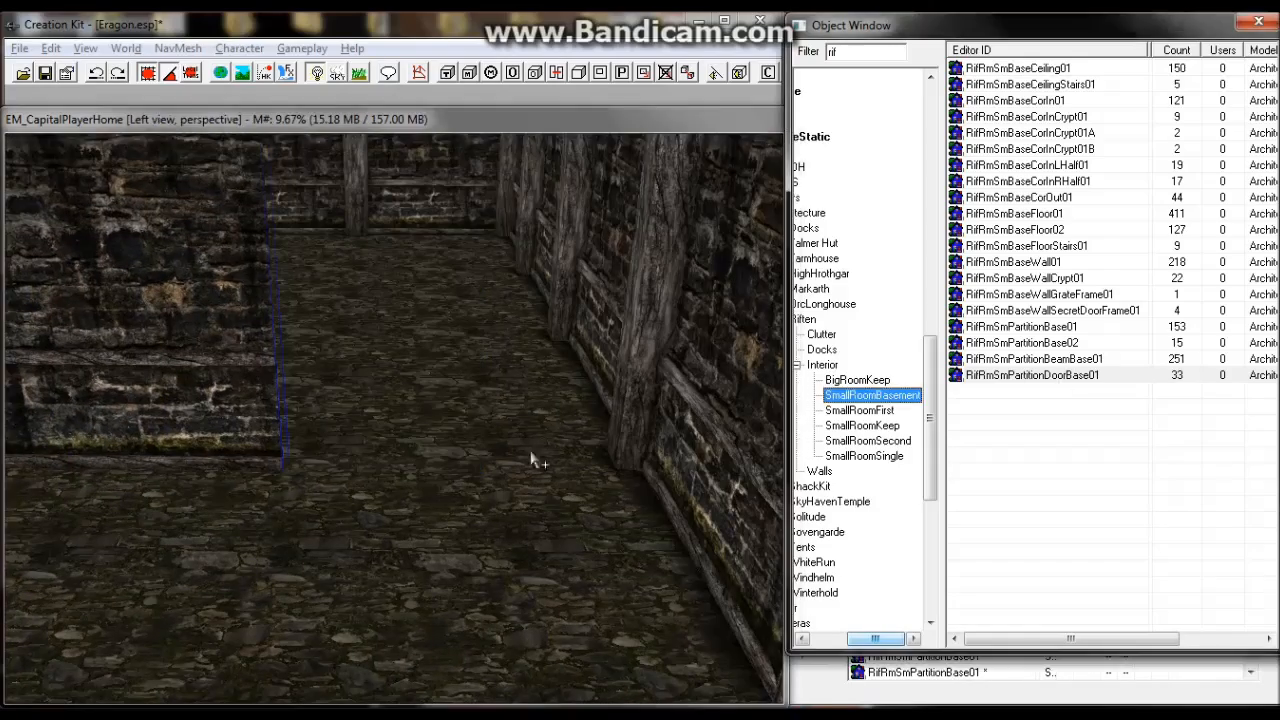
# Duplicate the RiftenDoor02 double door from the first floor into the basement partition doorways.
pyautogui.keyDown('shift'); pyautogui.moveTo(433, 432); pyautogui.dragTo(470, 418, button='middle'); pyautogui.keyUp('shift')
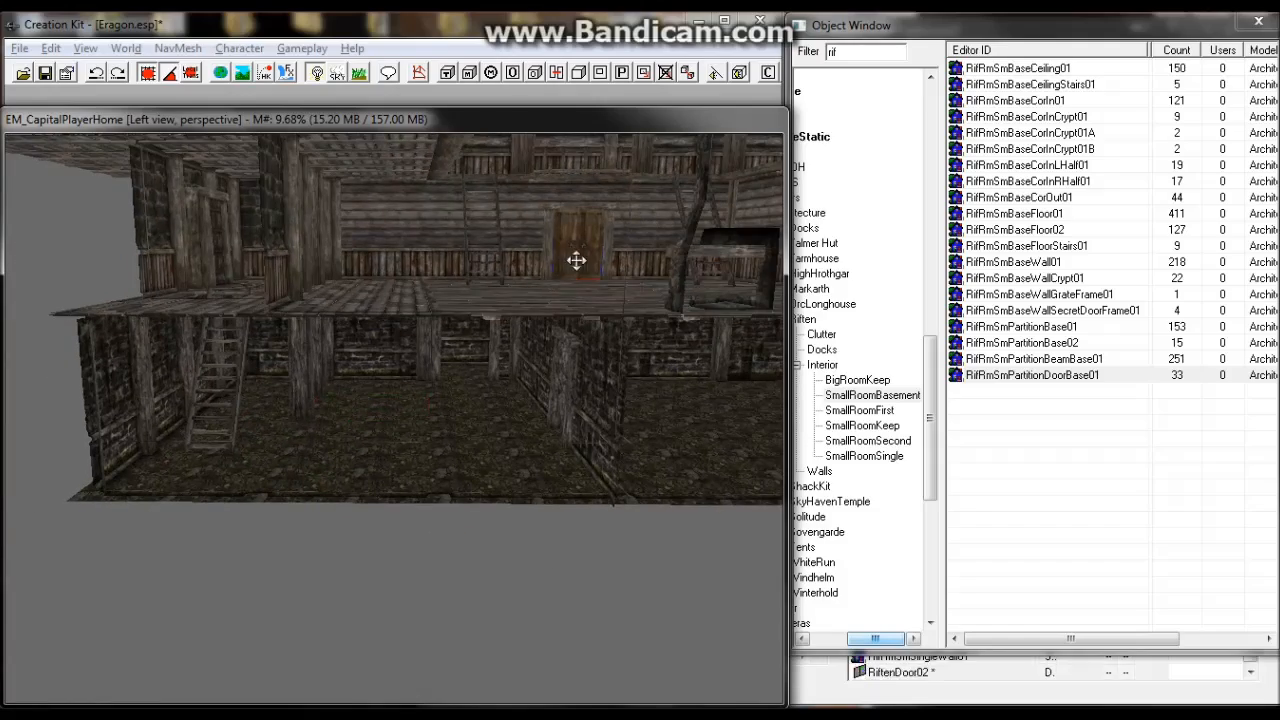
pyautogui.scroll(5, 298, 391)
pyautogui.moveTo(298, 391); pyautogui.dragTo(120, 288, button='middle')
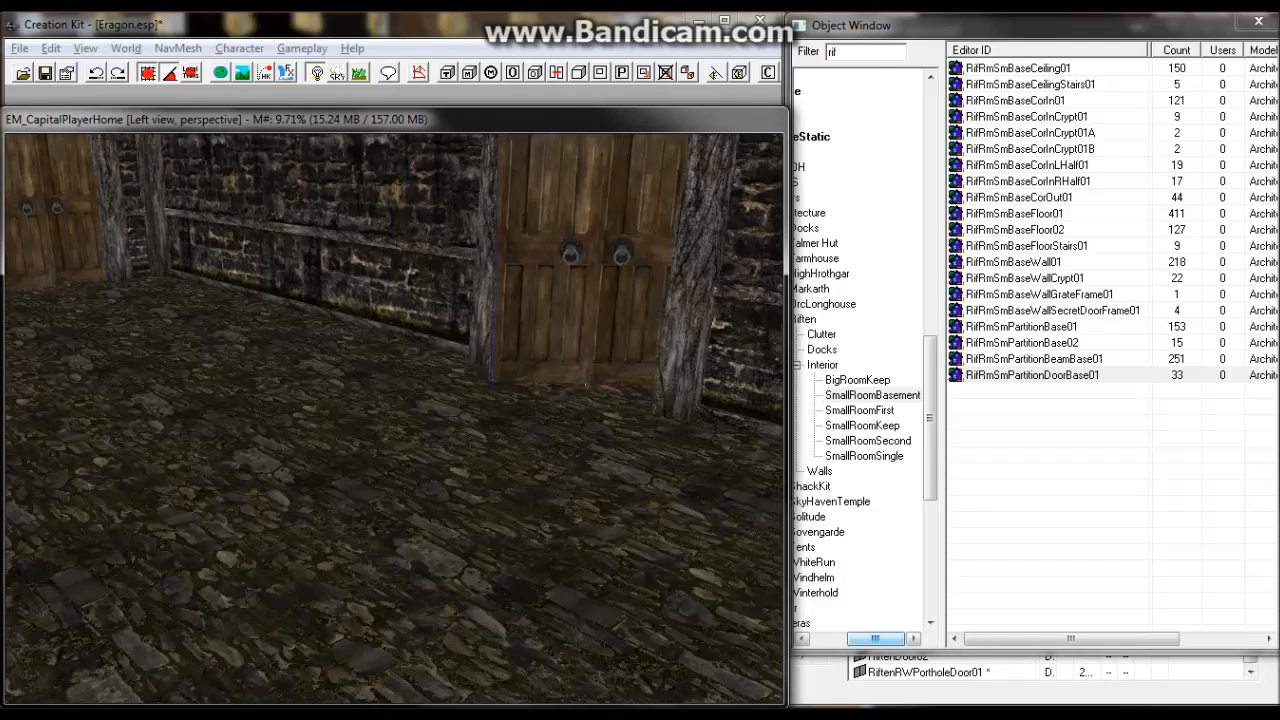
pyautogui.keyDown('shift'); pyautogui.moveTo(586, 384); pyautogui.dragTo(383, 305, button='middle'); pyautogui.keyUp('shift')
pyautogui.hotkey('ctrl', 'd')
# Examine all storeys of the house from the open side and above, including the basement partitions and doors.
pyautogui.scroll(-5, 383, 305)
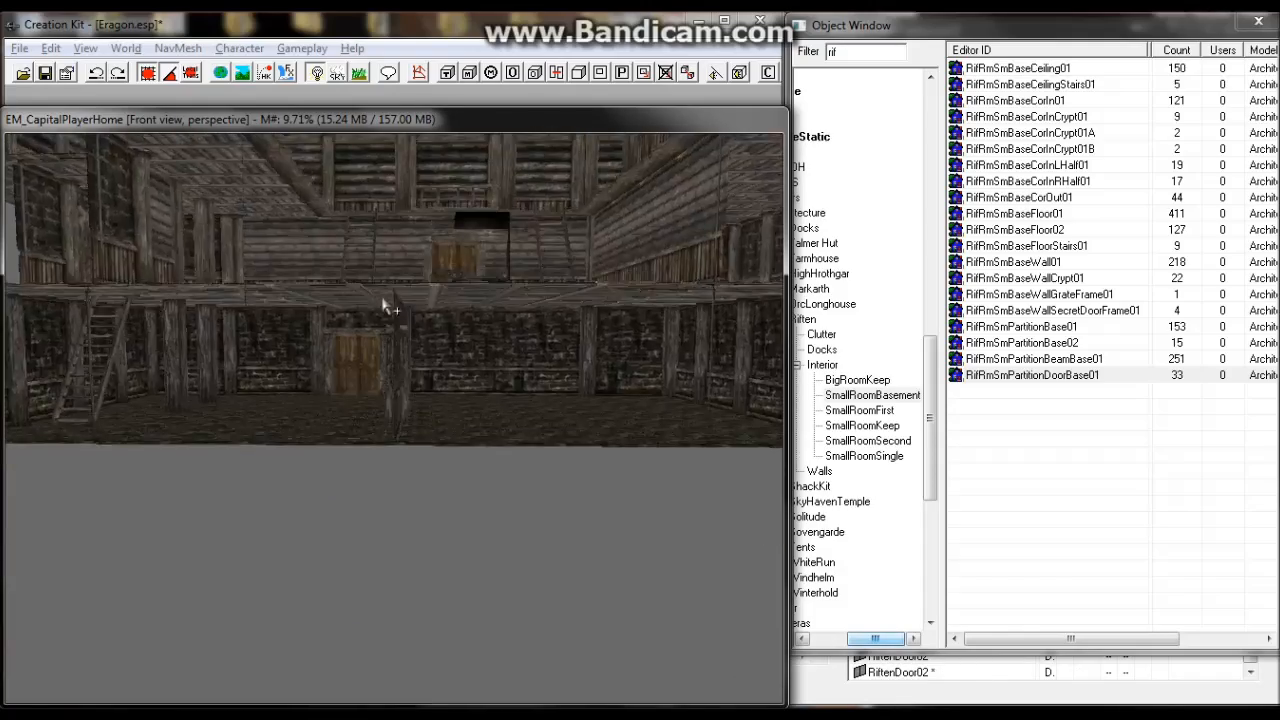
pyautogui.moveTo(424, 391); pyautogui.dragTo(364, 478, button='middle')
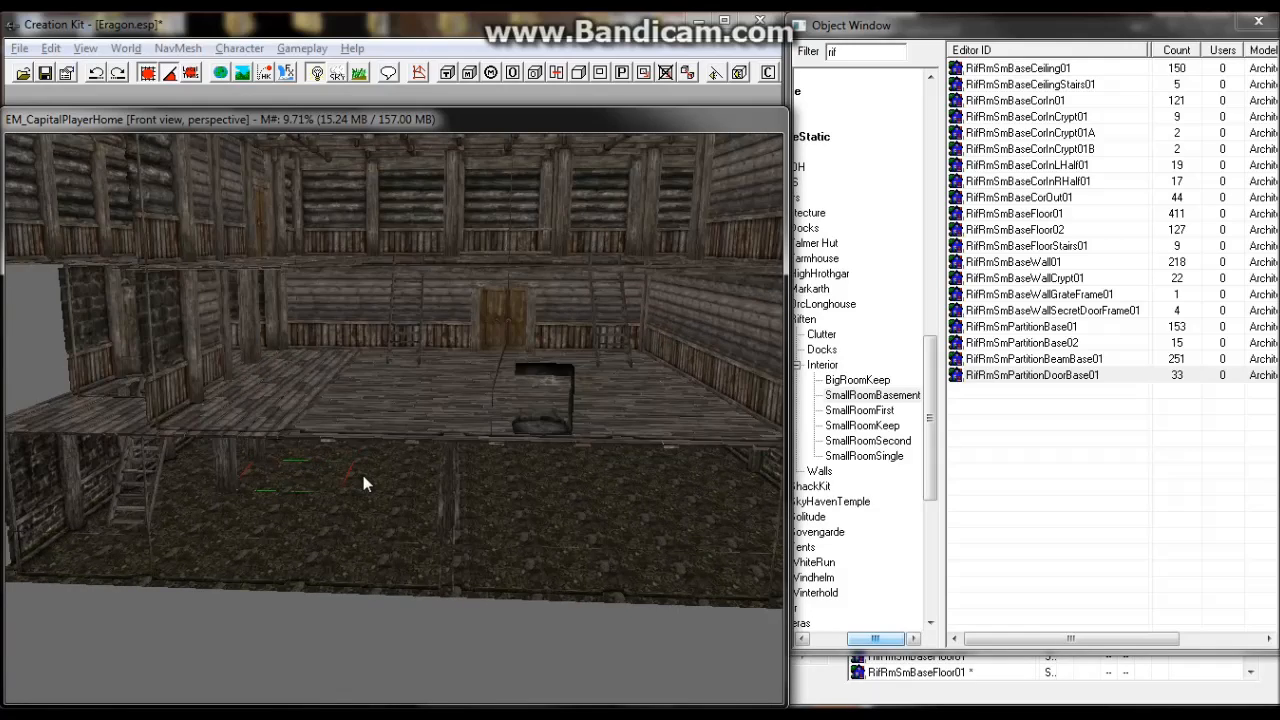
pyautogui.press('shift')
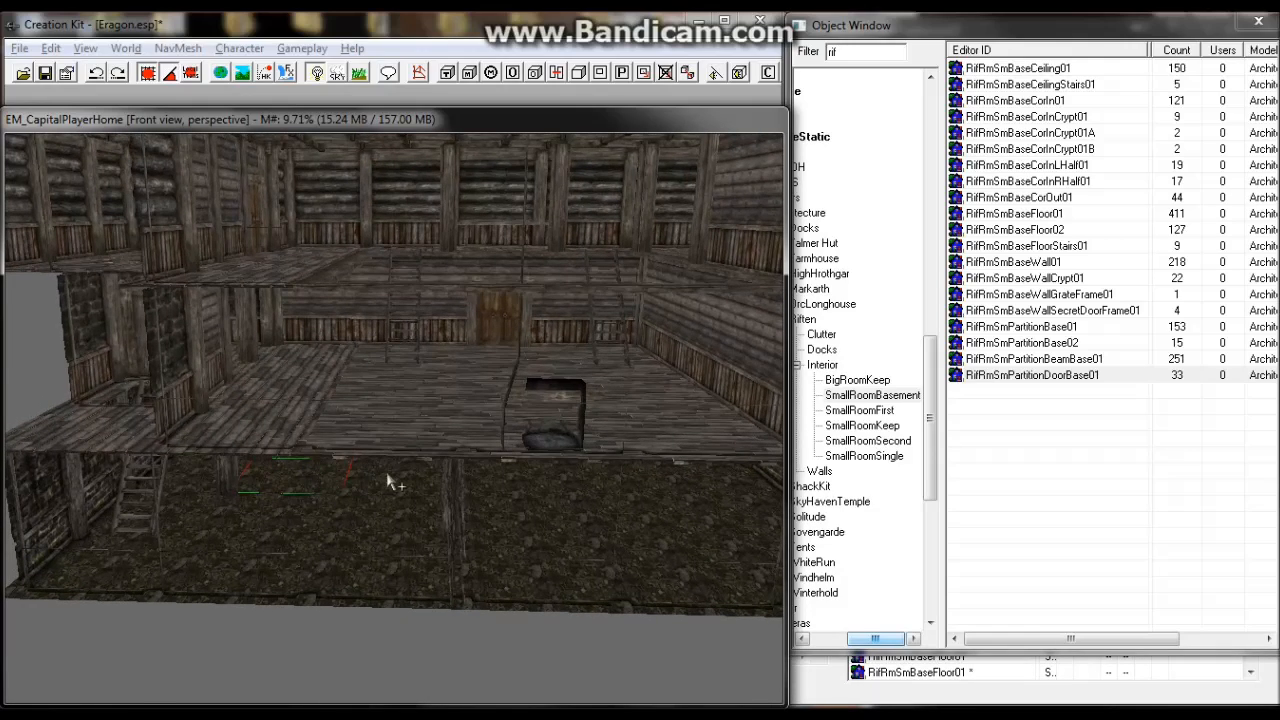
pyautogui.press('shift')
pyautogui.scroll(-3, 400, 478)
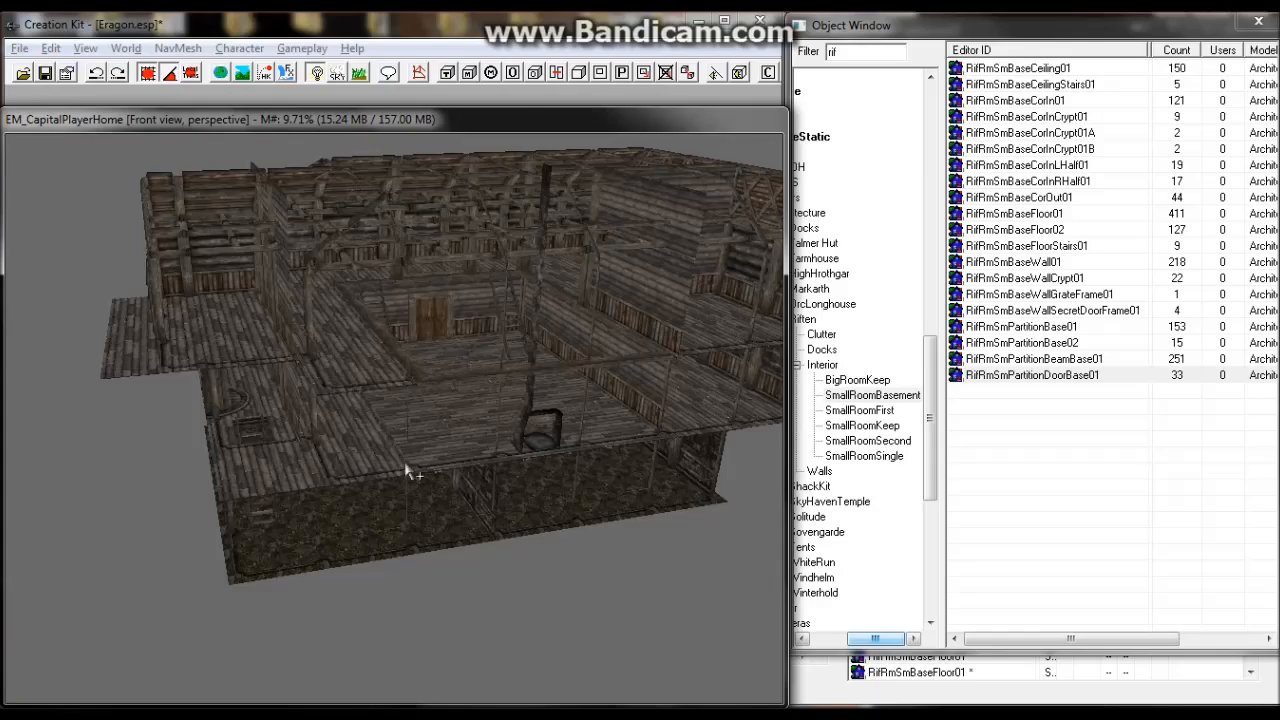
pyautogui.press('shift')
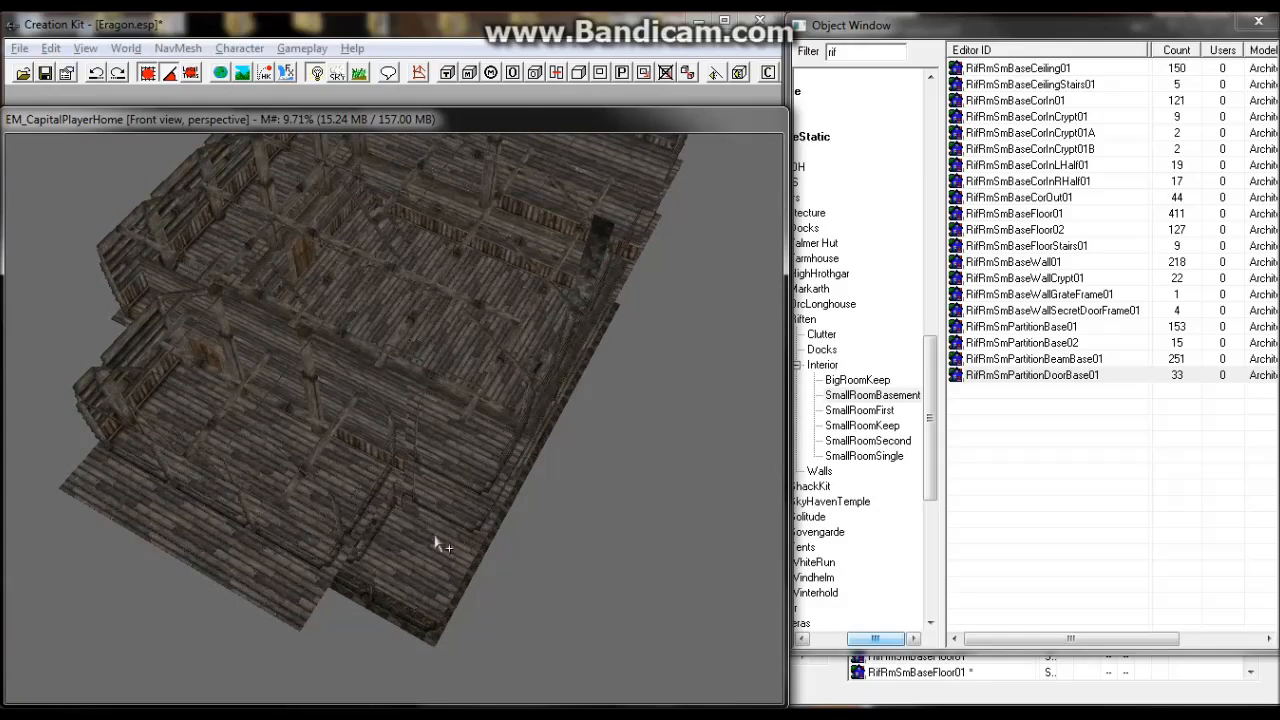
pyautogui.moveTo(435, 545); pyautogui.dragTo(370, 505, button='middle')
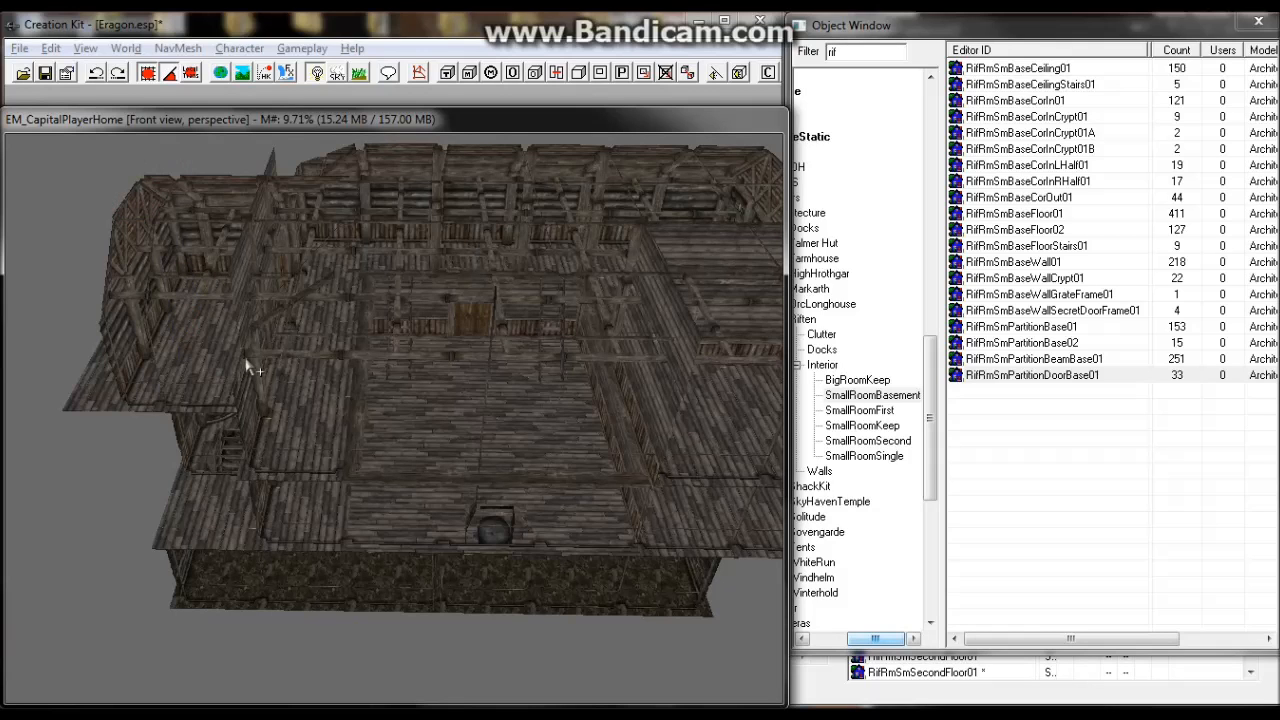
pyautogui.scroll(-1, 246, 365)
pyautogui.scroll(1, 640, 427)
pyautogui.click(652, 427)
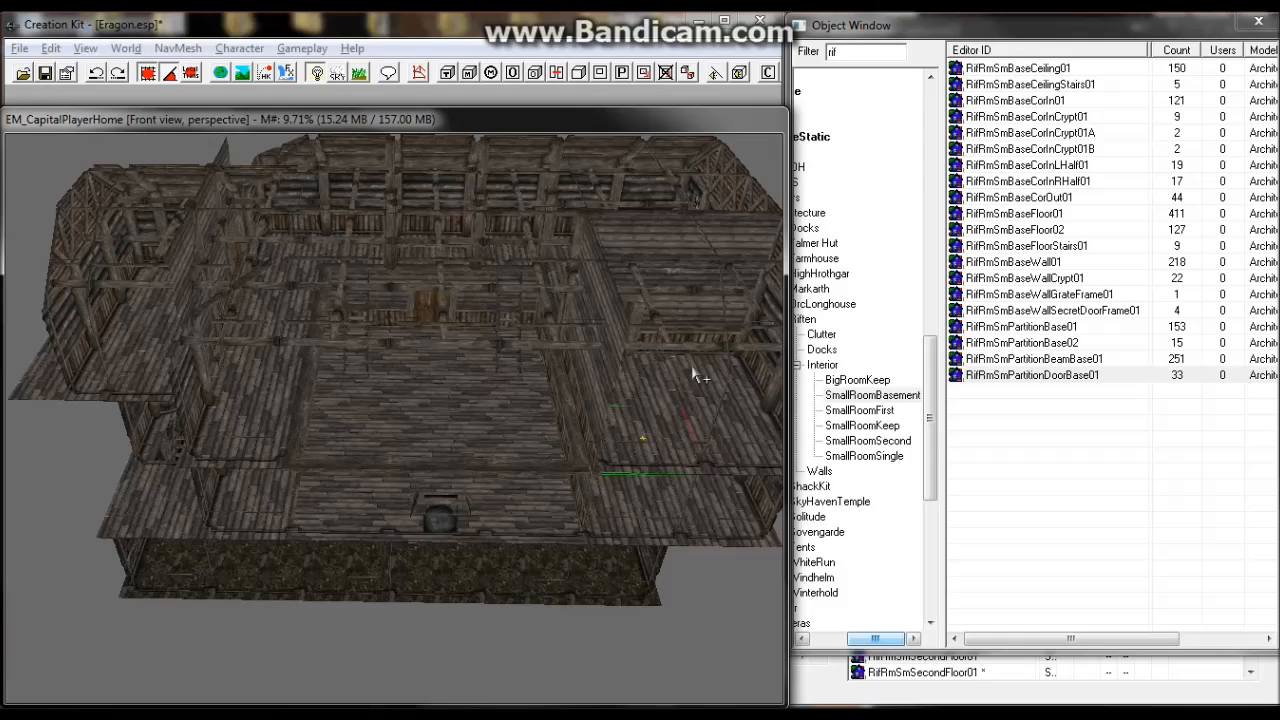
pyautogui.keyDown('shift'); pyautogui.moveTo(674, 376); pyautogui.dragTo(596, 182, button='middle'); pyautogui.keyUp('shift')
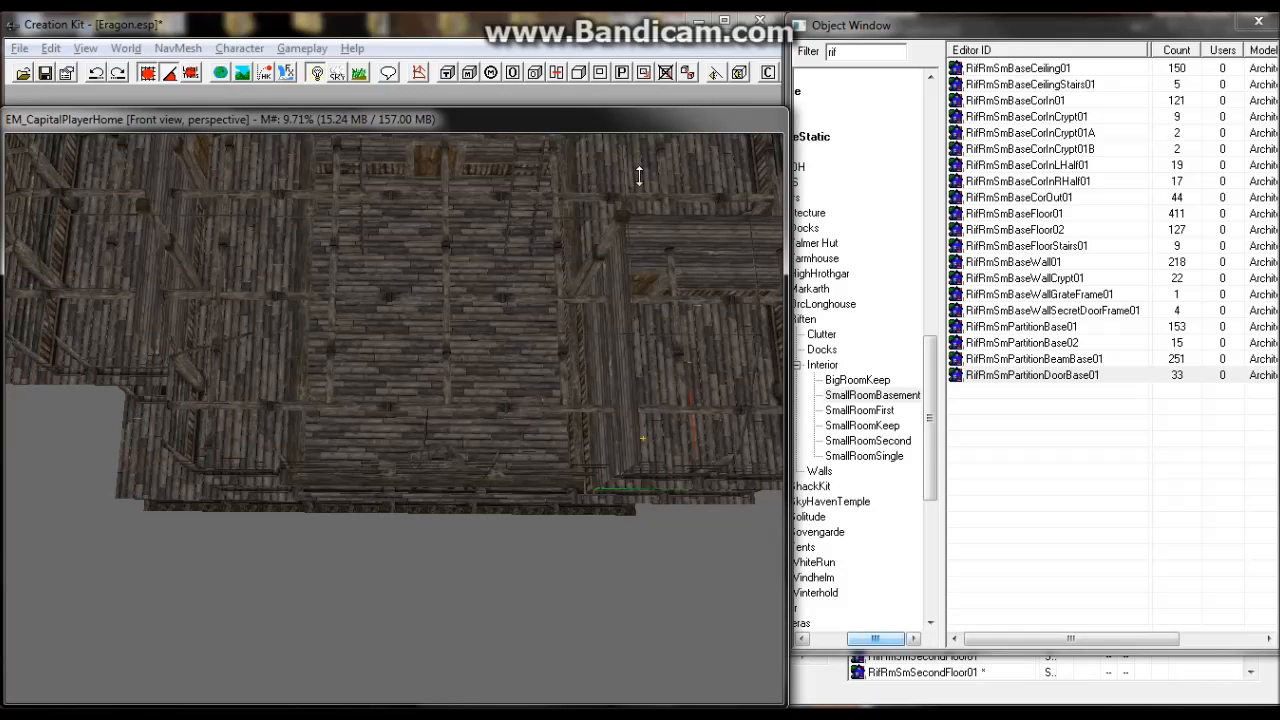
pyautogui.moveTo(459, 424); pyautogui.dragTo(236, 465, button='middle')
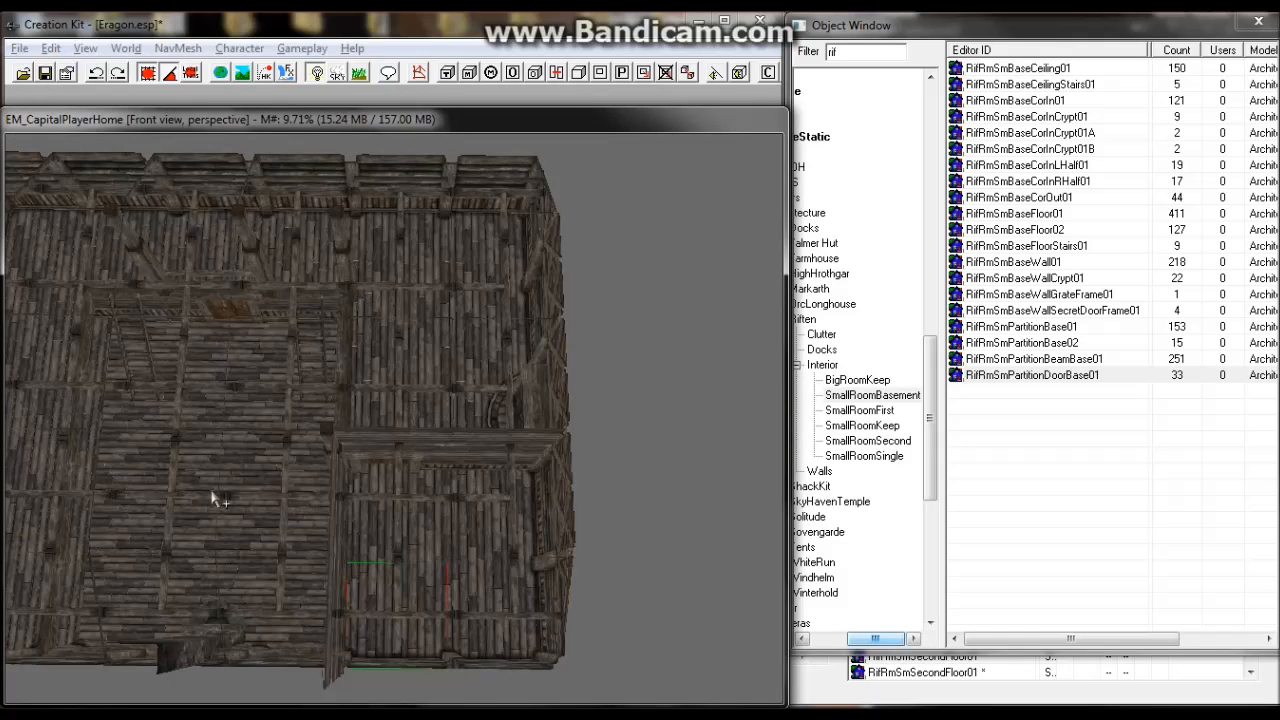
pyautogui.moveTo(321, 485); pyautogui.dragTo(389, 585, button='middle')
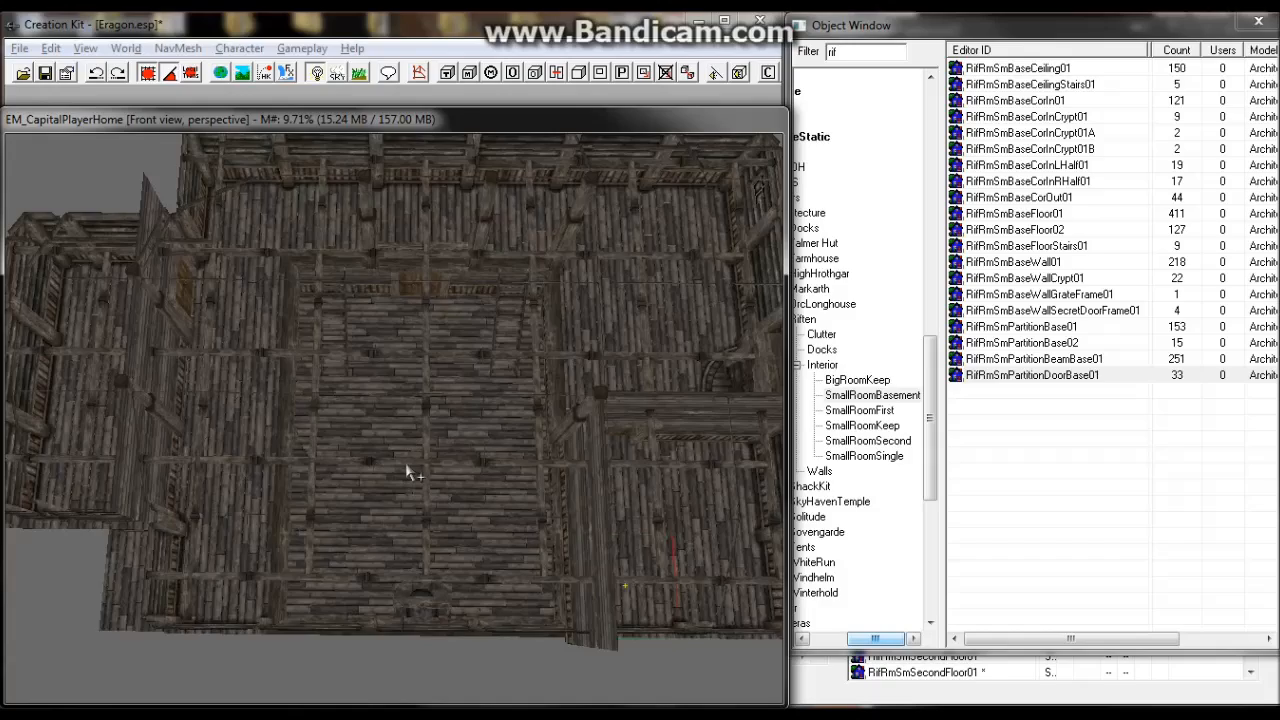
pyautogui.scroll(3, 405, 468)
pyautogui.scroll(2, 399, 470)
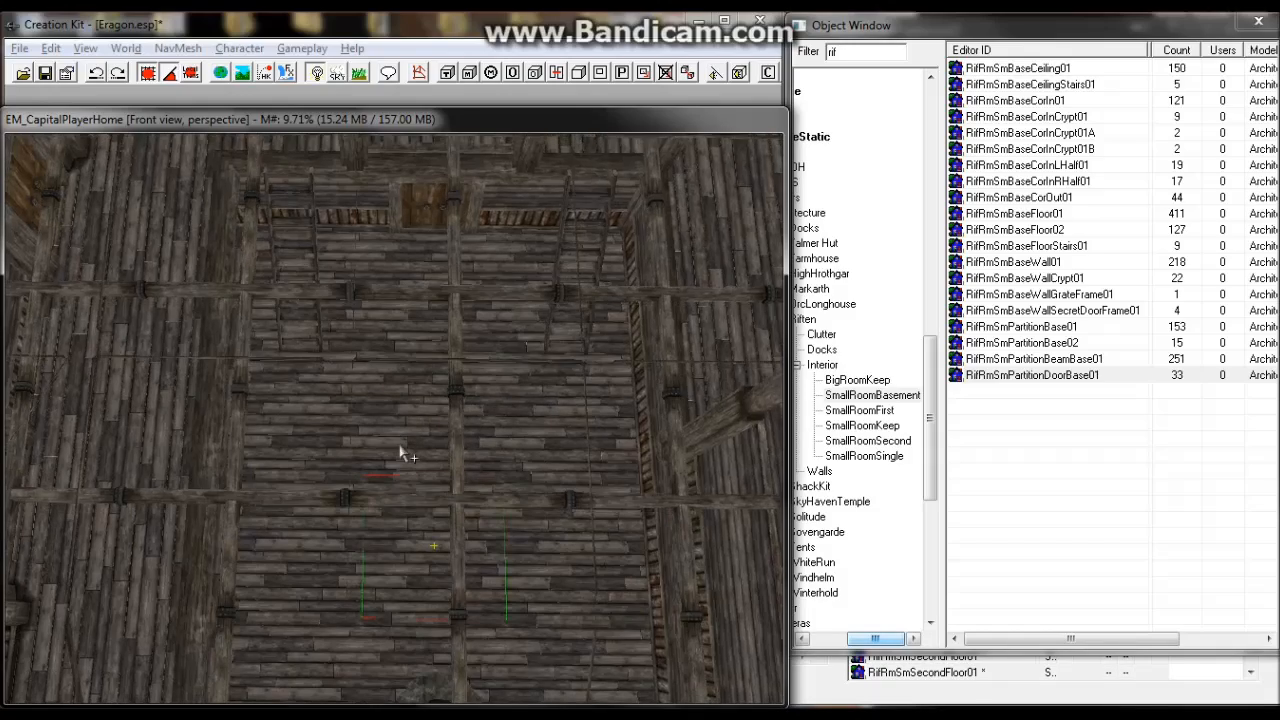
pyautogui.keyDown('shift'); pyautogui.moveTo(399, 452); pyautogui.dragTo(527, 265, button='middle'); pyautogui.keyUp('shift')
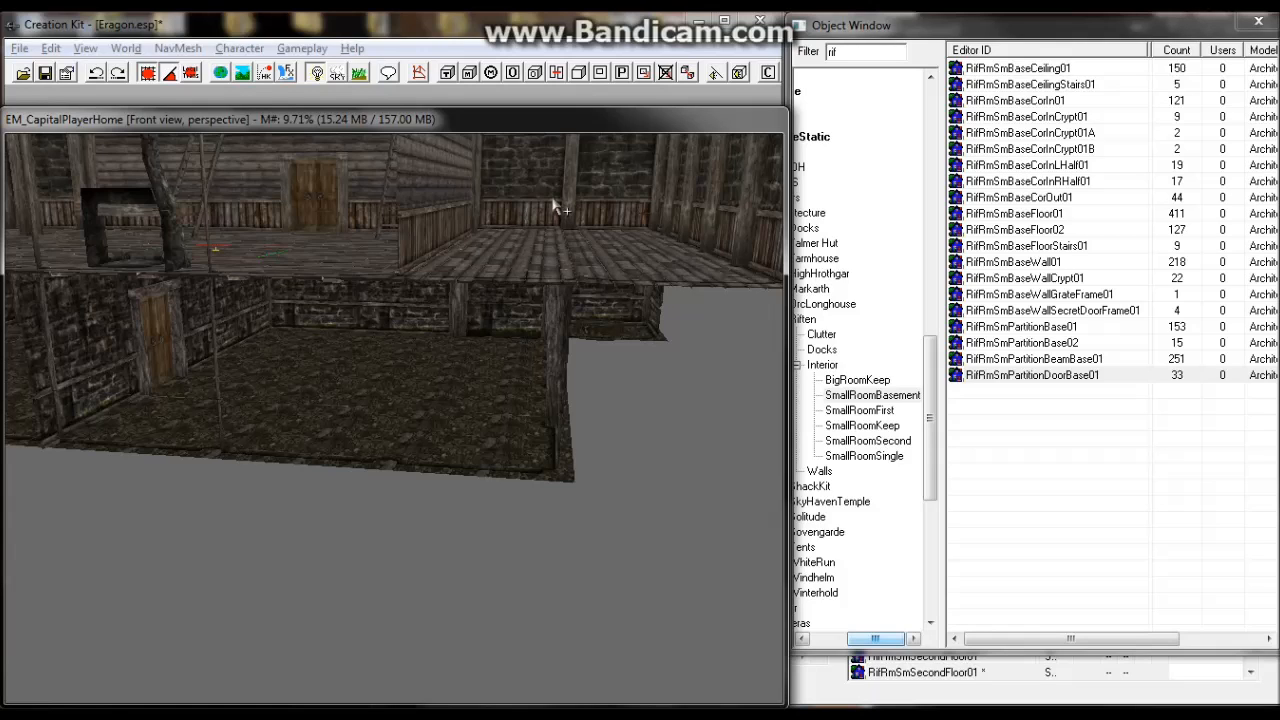
pyautogui.moveTo(554, 205); pyautogui.dragTo(340, 331, button='middle')
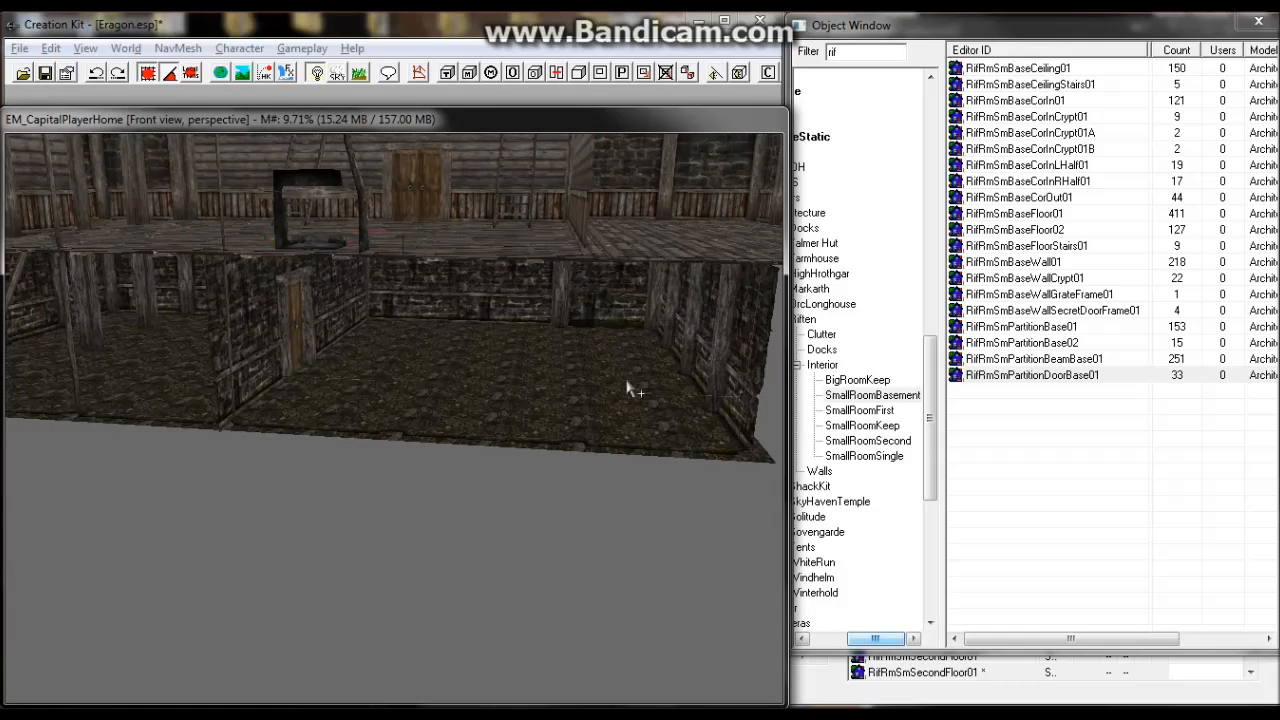
# Examine the basement double door and the RifRmSmBaseFloor01 tiles in front of it.
pyautogui.moveTo(491, 346); pyautogui.dragTo(380, 394, button='middle')
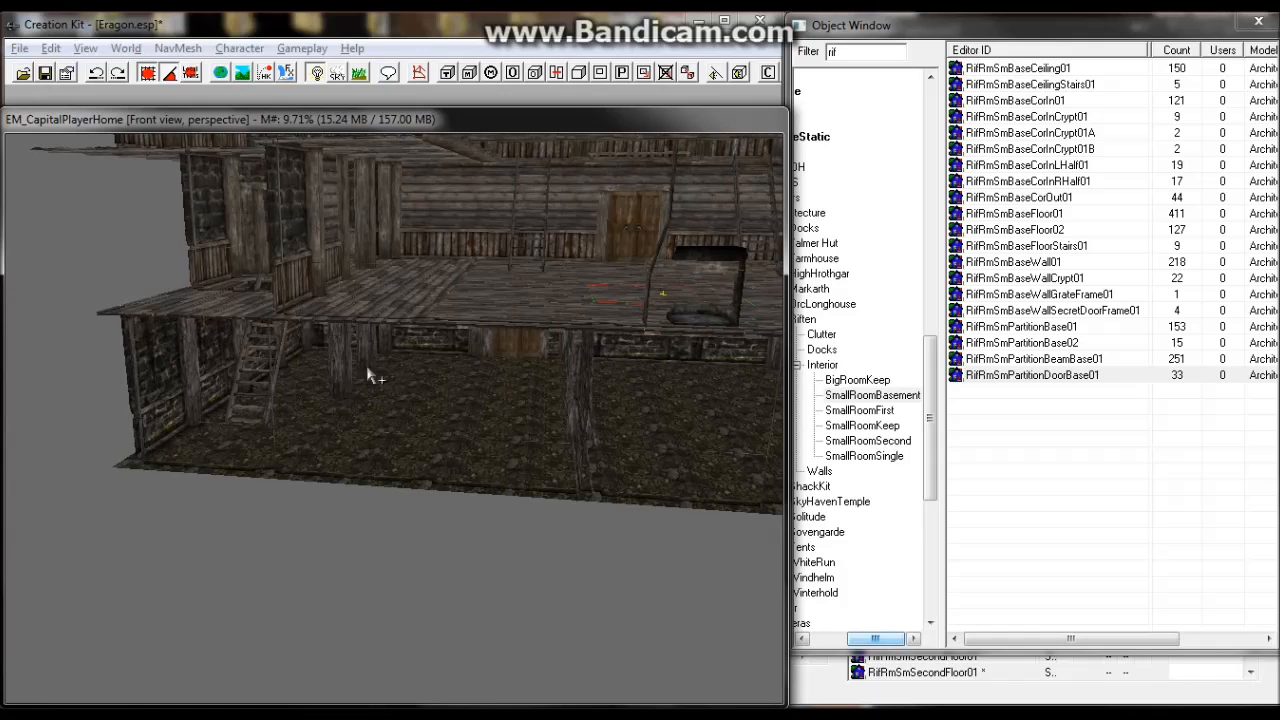
pyautogui.click(524, 347)
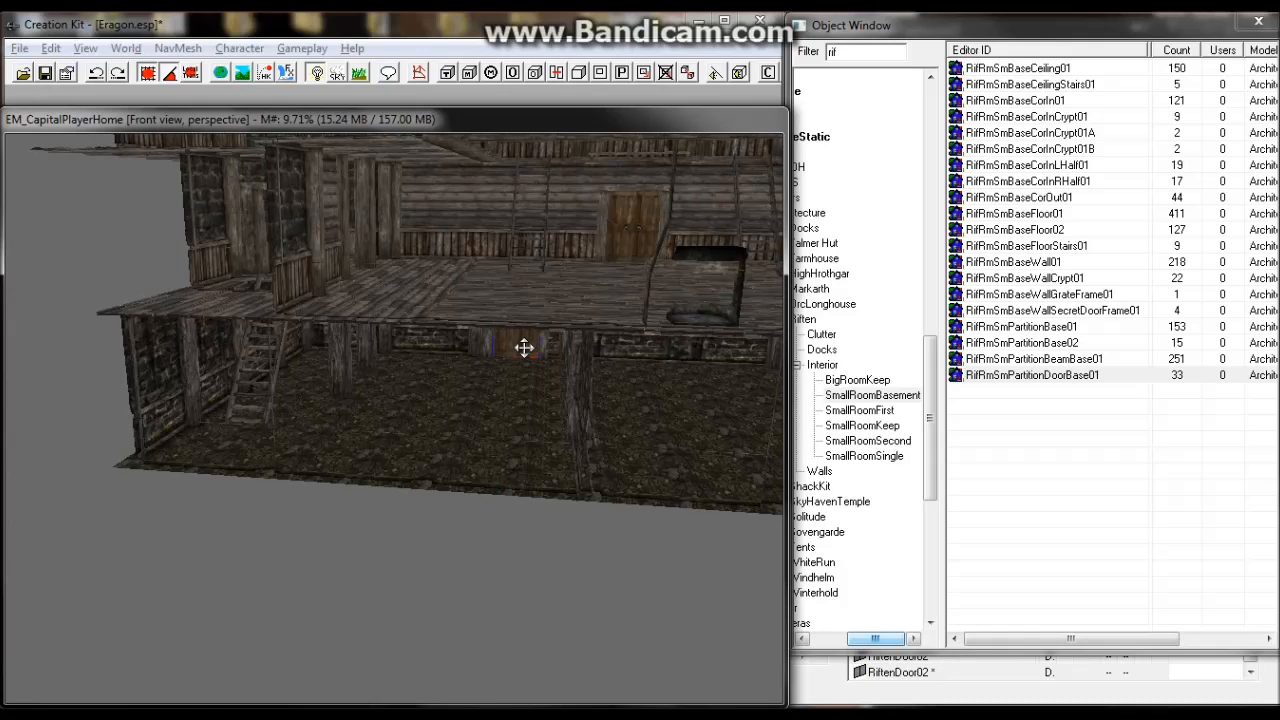
pyautogui.press('c')
pyautogui.keyDown('shift'); pyautogui.moveTo(524, 347); pyautogui.dragTo(600, 303, button='middle'); pyautogui.keyUp('shift')
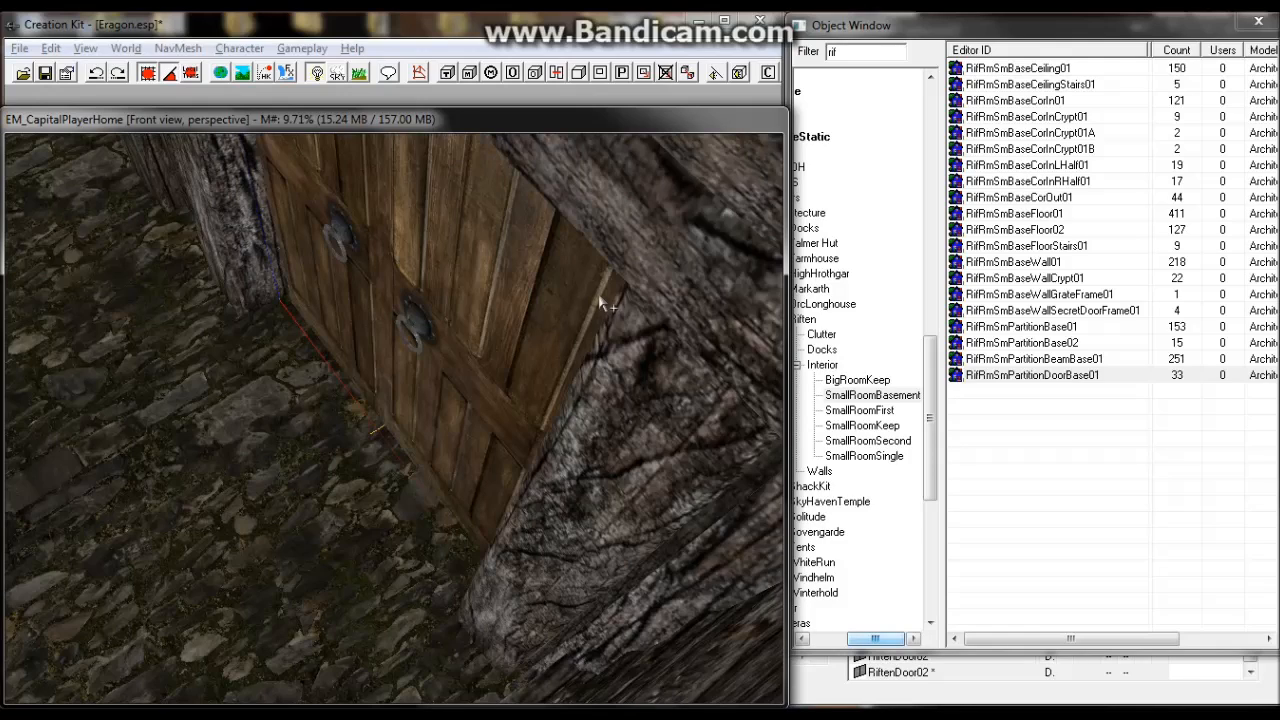
pyautogui.scroll(-3, 442, 415)
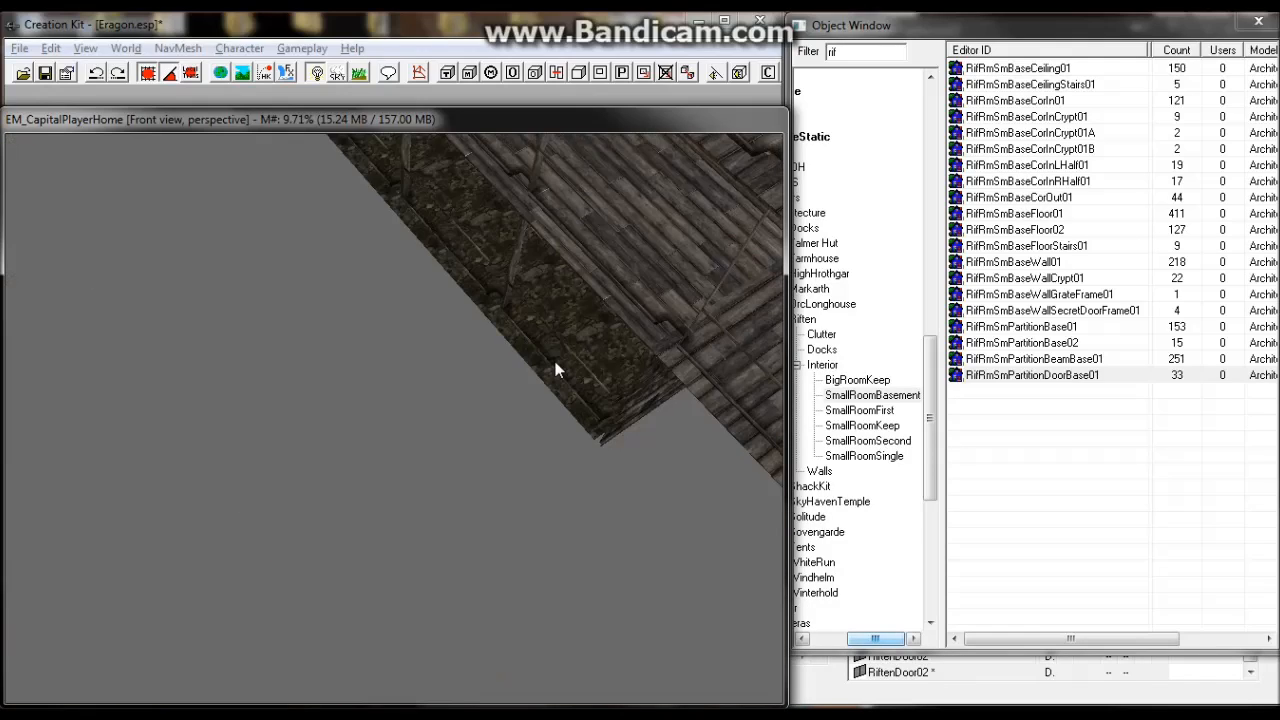
pyautogui.keyDown('shift'); pyautogui.moveTo(556, 370); pyautogui.dragTo(388, 255, button='middle'); pyautogui.keyUp('shift')
pyautogui.click(639, 364)
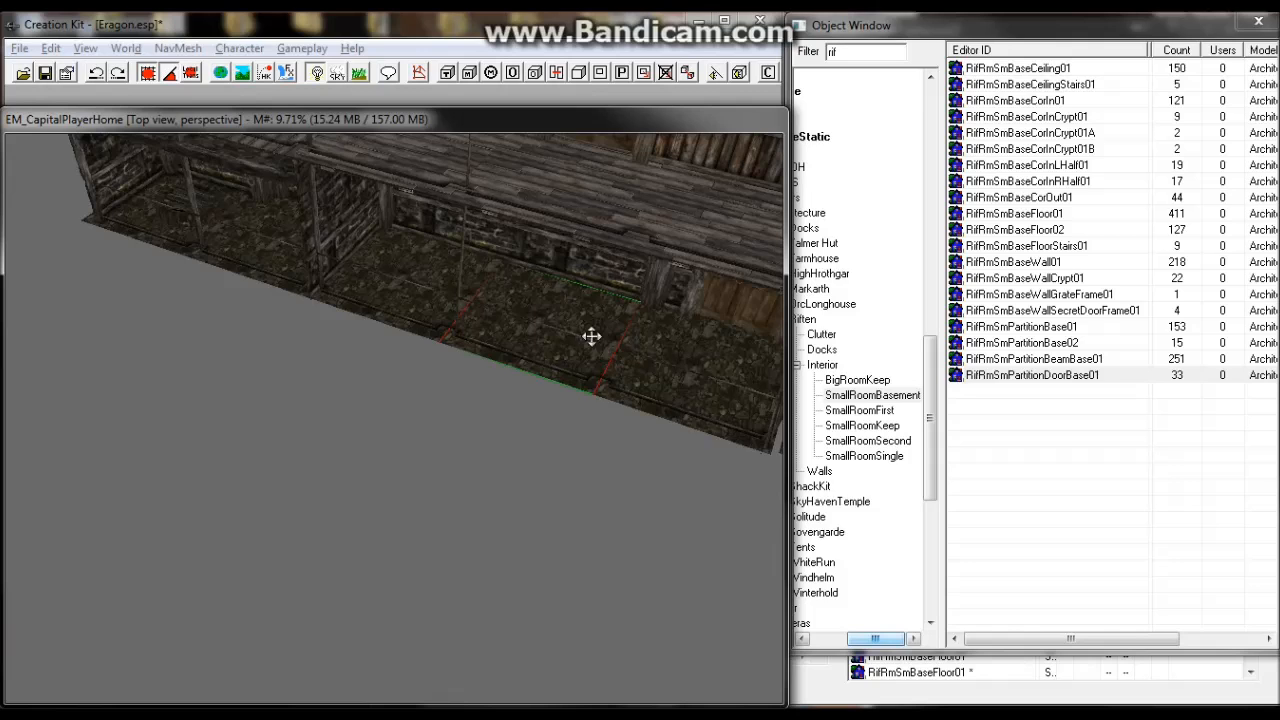
pyautogui.moveTo(591, 336); pyautogui.dragTo(514, 260, button='middle')
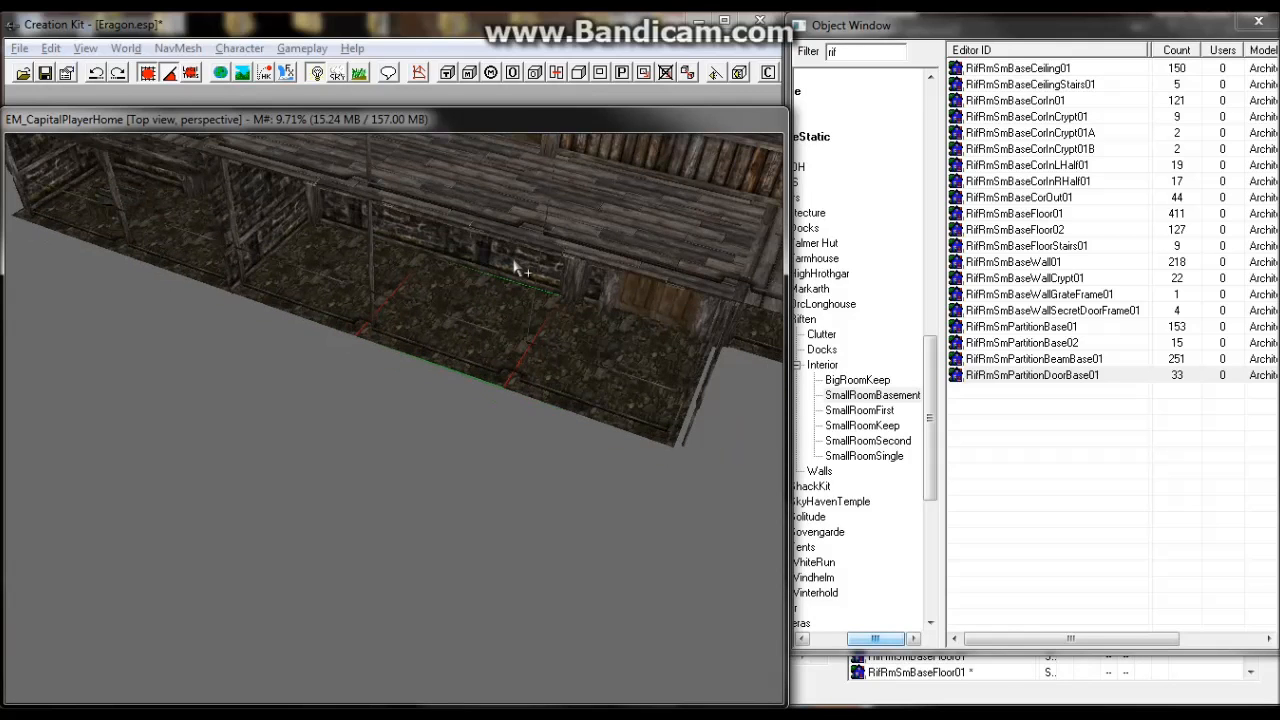
# Try to rotate the basement partition section that holds the double door.
pyautogui.click(593, 289)
pyautogui.click(590, 284)
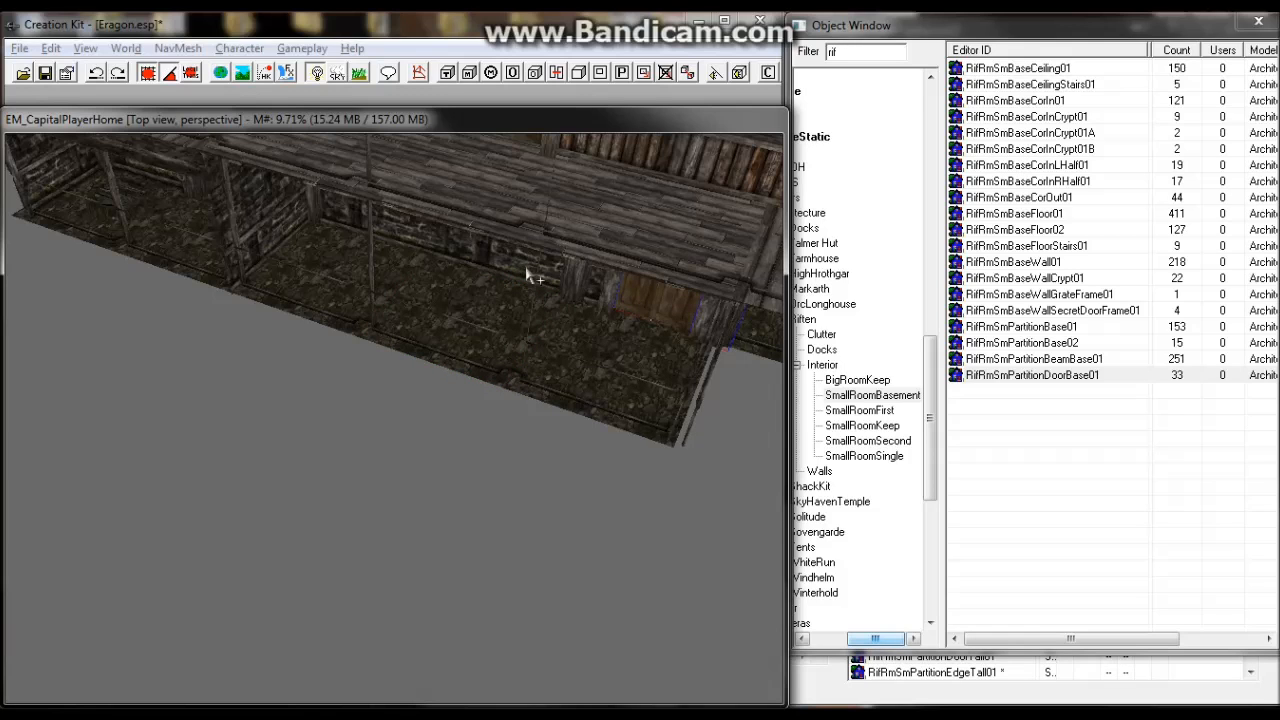
pyautogui.moveTo(525, 265); pyautogui.dragTo(610, 265, button='right')
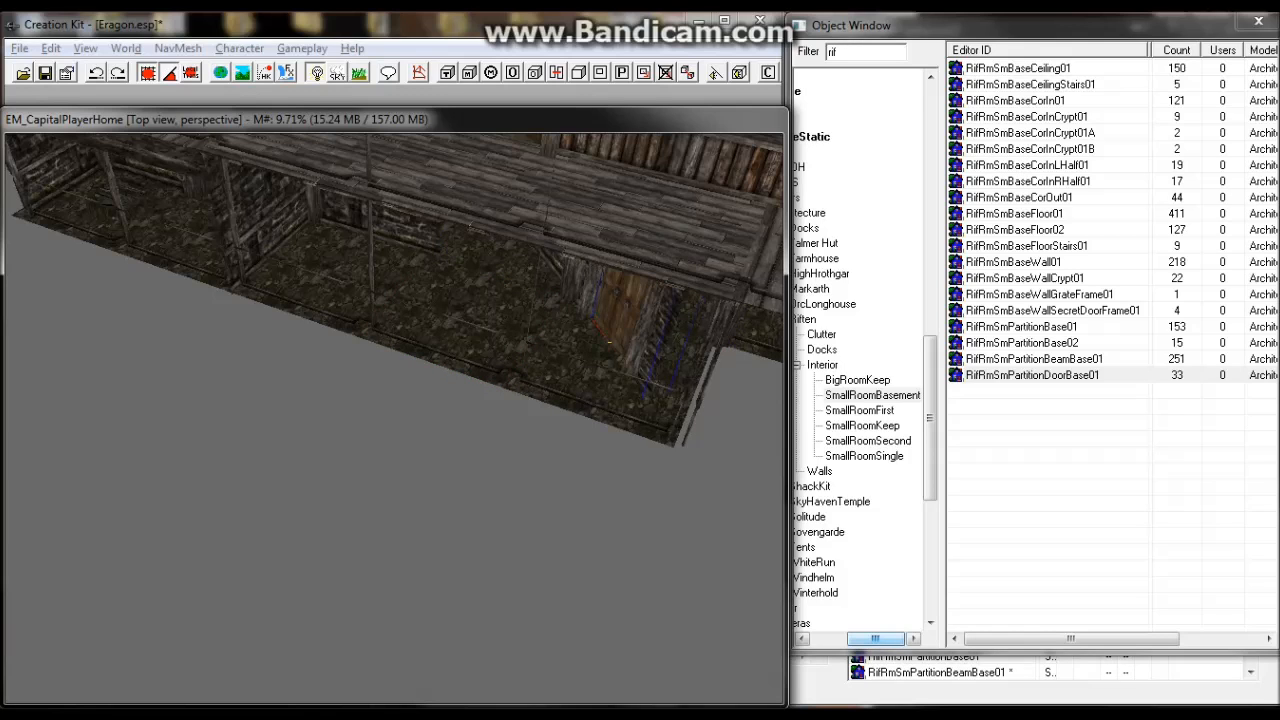
pyautogui.moveTo(609, 341); pyautogui.dragTo(532, 235, button='right')
# Examine the end panel and posts of the basement partition beside the double door from outside the house.
pyautogui.keyDown('shift'); pyautogui.moveTo(532, 235); pyautogui.dragTo(380, 249, button='middle'); pyautogui.keyUp('shift')
pyautogui.scroll(3, 406, 243)
pyautogui.scroll(-3, 474, 260)
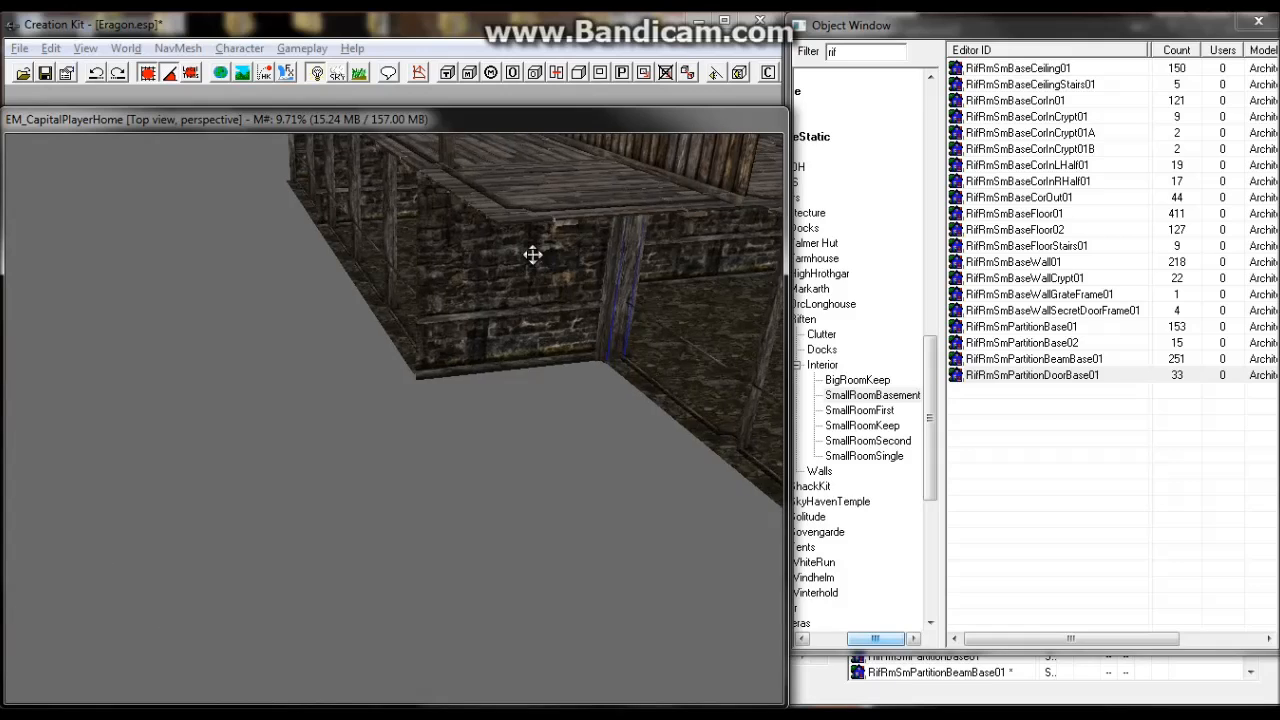
pyautogui.keyDown('shift'); pyautogui.moveTo(532, 255); pyautogui.dragTo(589, 260, button='middle'); pyautogui.keyUp('shift')
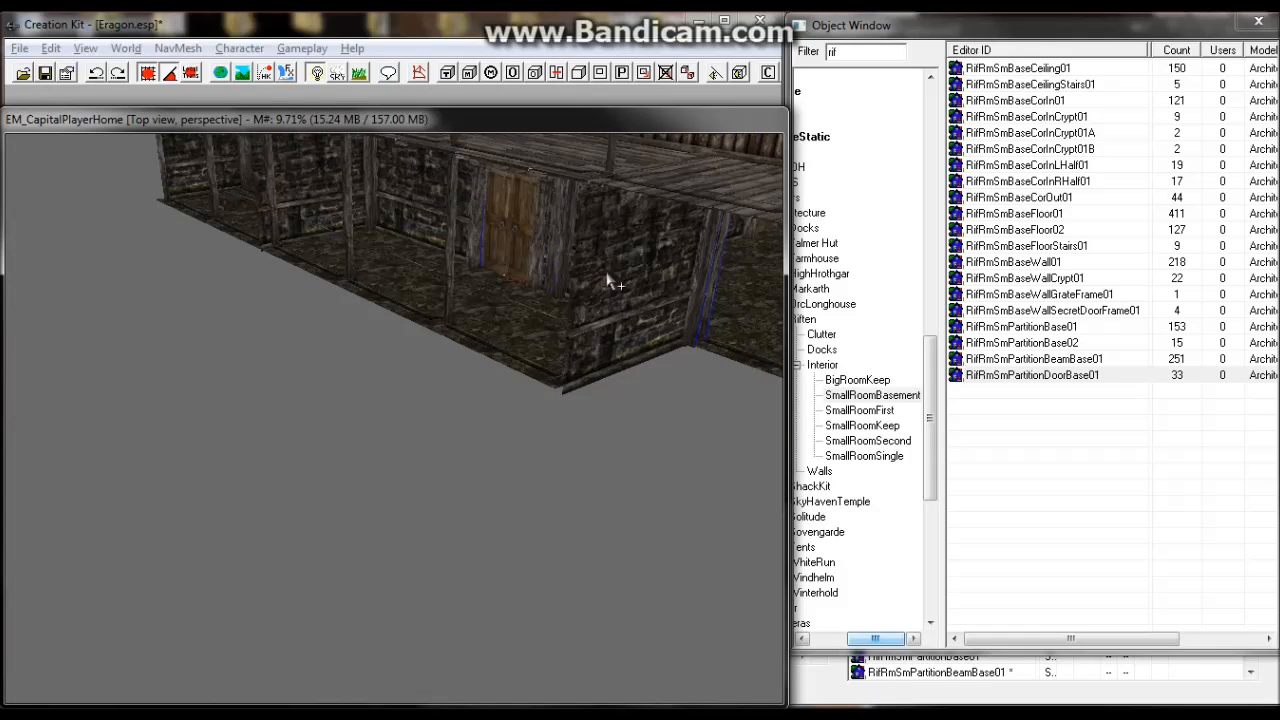
pyautogui.scroll(1, 590, 275)
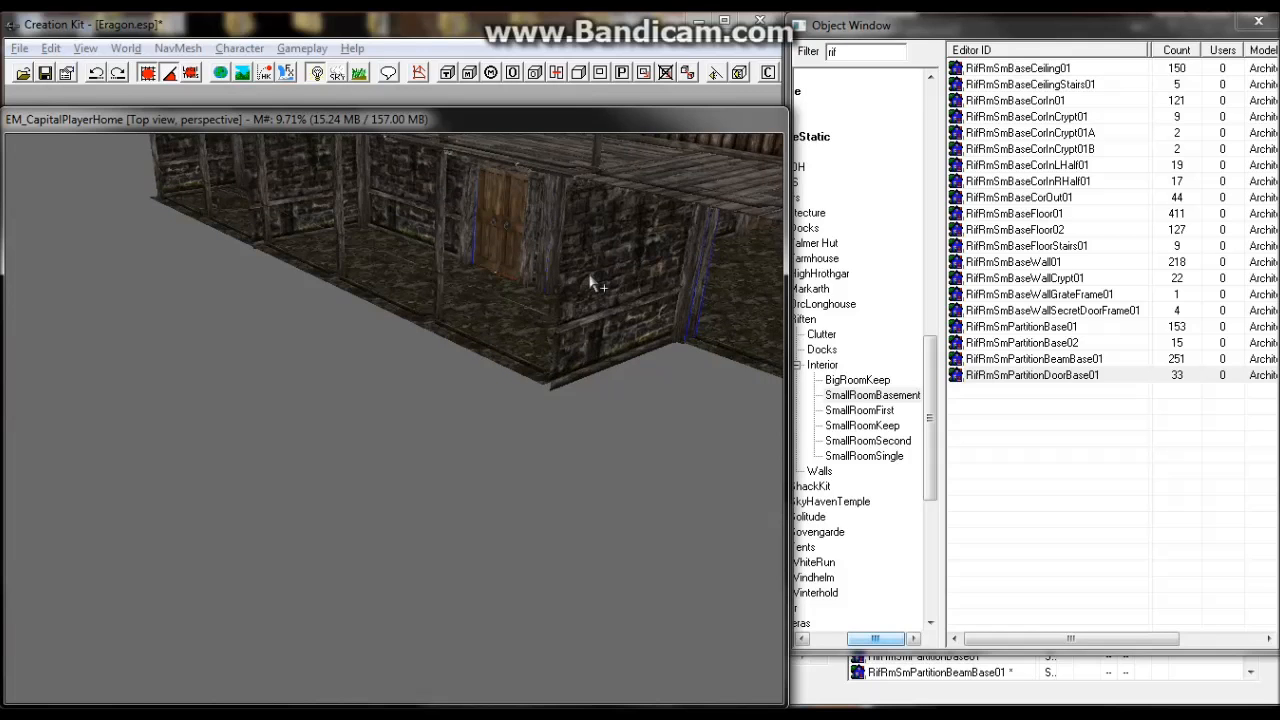
pyautogui.scroll(2, 590, 275)
pyautogui.scroll(1, 590, 276)
pyautogui.hotkey('ctrl', 'd')
pyautogui.moveTo(589, 276); pyautogui.dragTo(512, 306, button='middle')
pyautogui.click(532, 290)
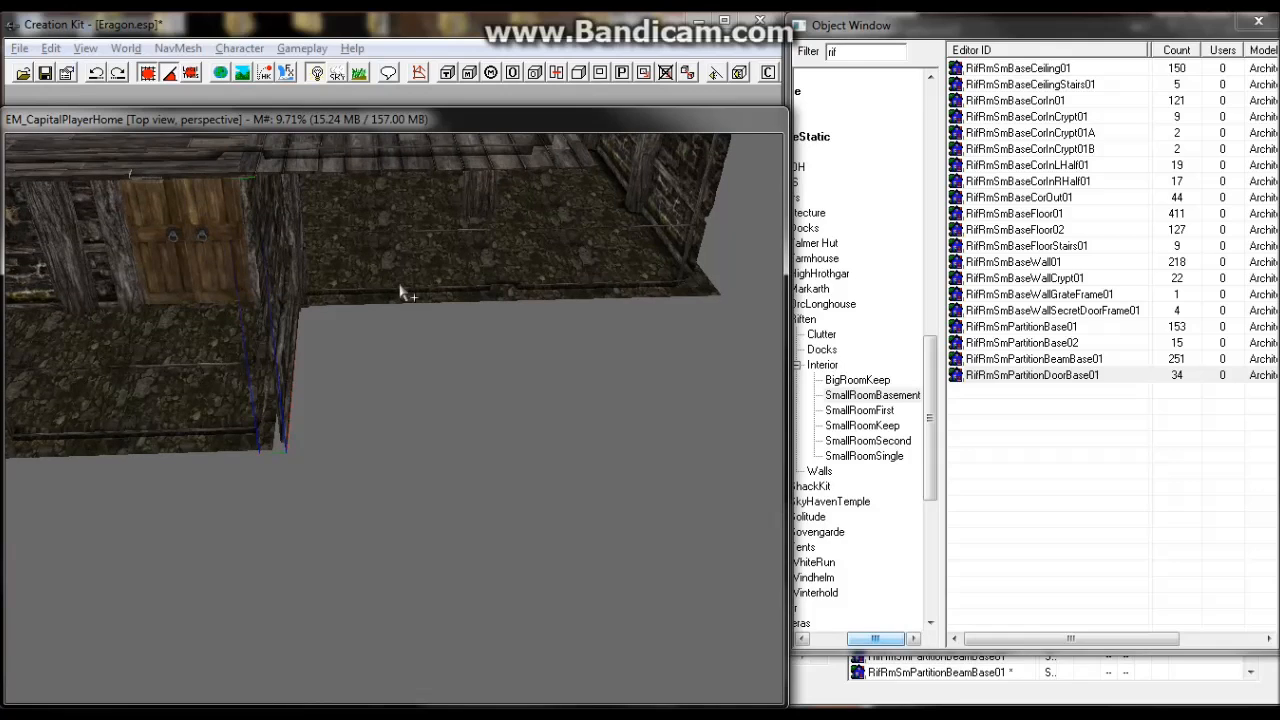
# Duplicate a RifRmSmBaseFloor01 tile and move the copy into the open area beside the basement partition's end panel.
pyautogui.click(399, 273)
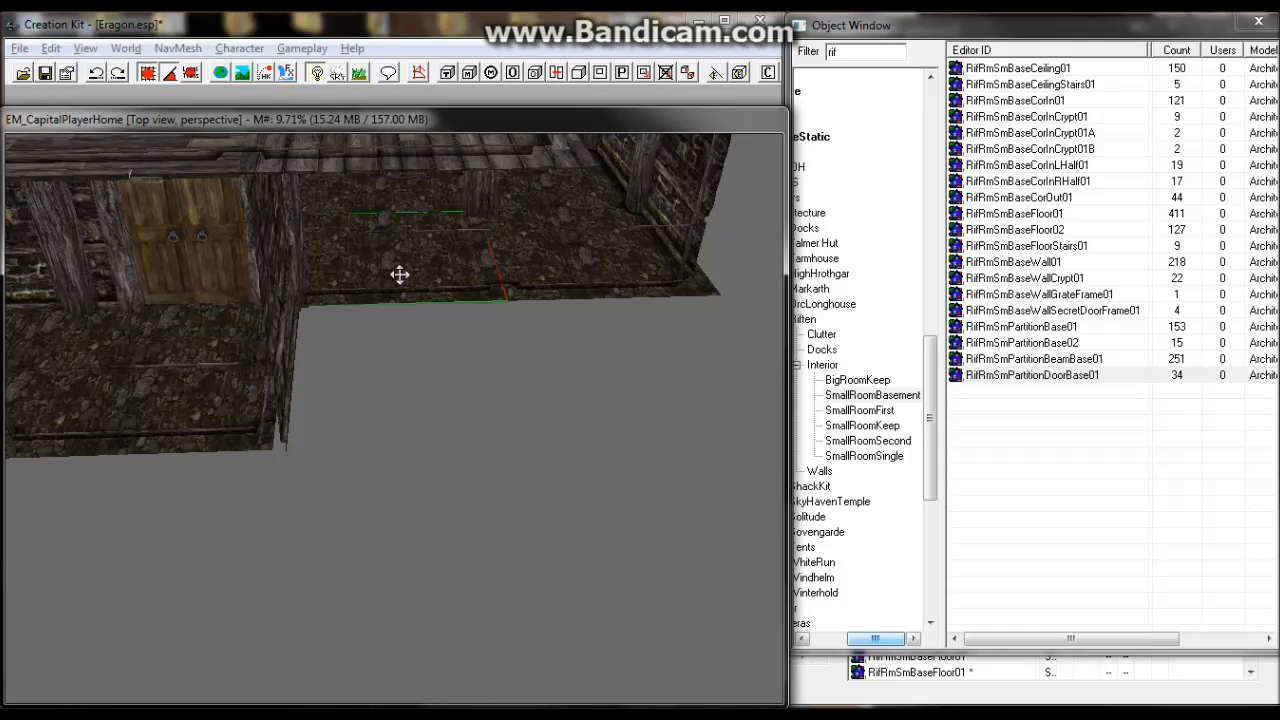
pyautogui.hotkey('ctrl', 'd')
pyautogui.press('2')
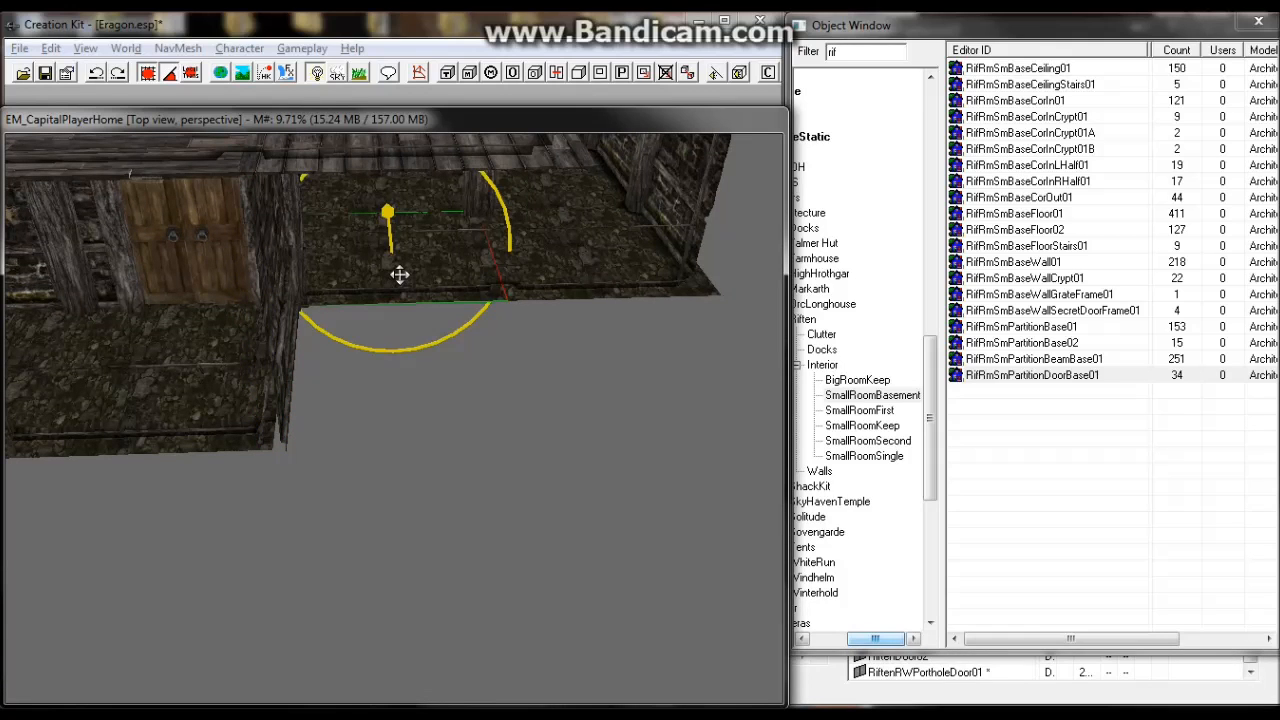
pyautogui.press('2')
pyautogui.moveTo(400, 274); pyautogui.dragTo(418, 444)
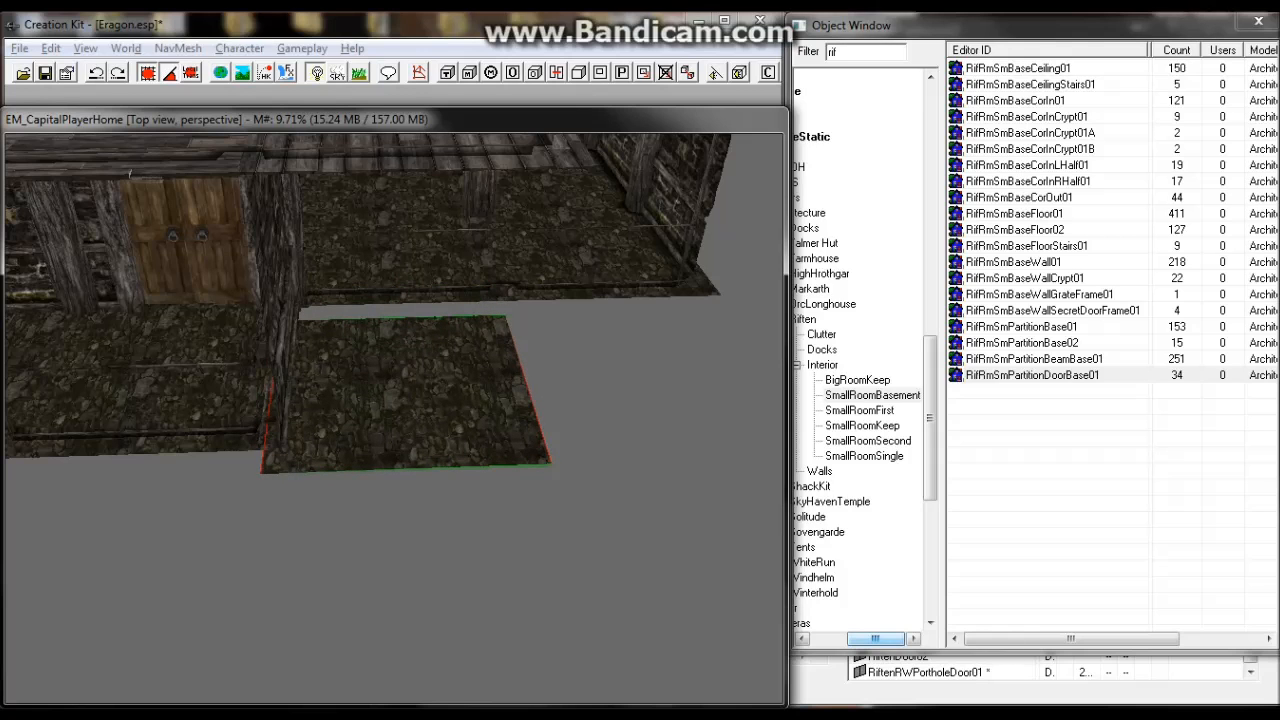
pyautogui.scroll(2, 351, 391)
# Delete the RifRmSmPartitionBase01 end panel and align the copied floor tile flush with the neighbouring basement floor.
pyautogui.click(217, 313)
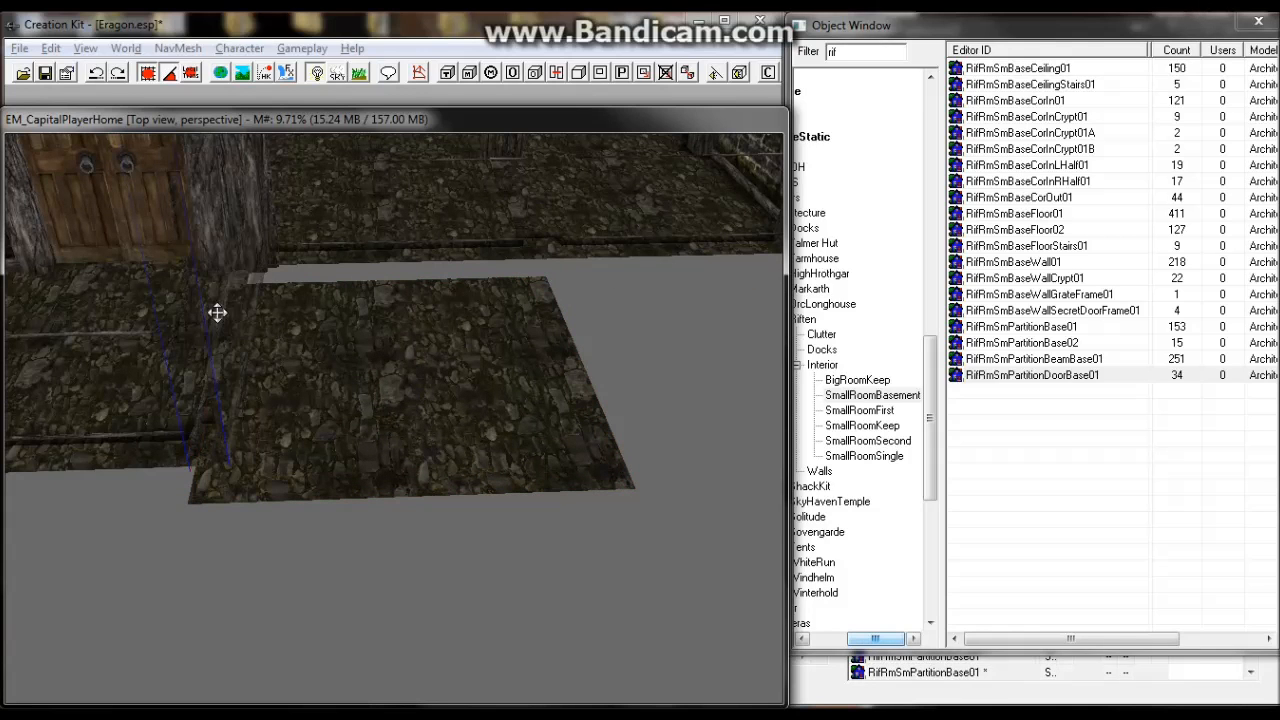
pyautogui.click(313, 385)
pyautogui.moveTo(313, 385); pyautogui.dragTo(313, 354)
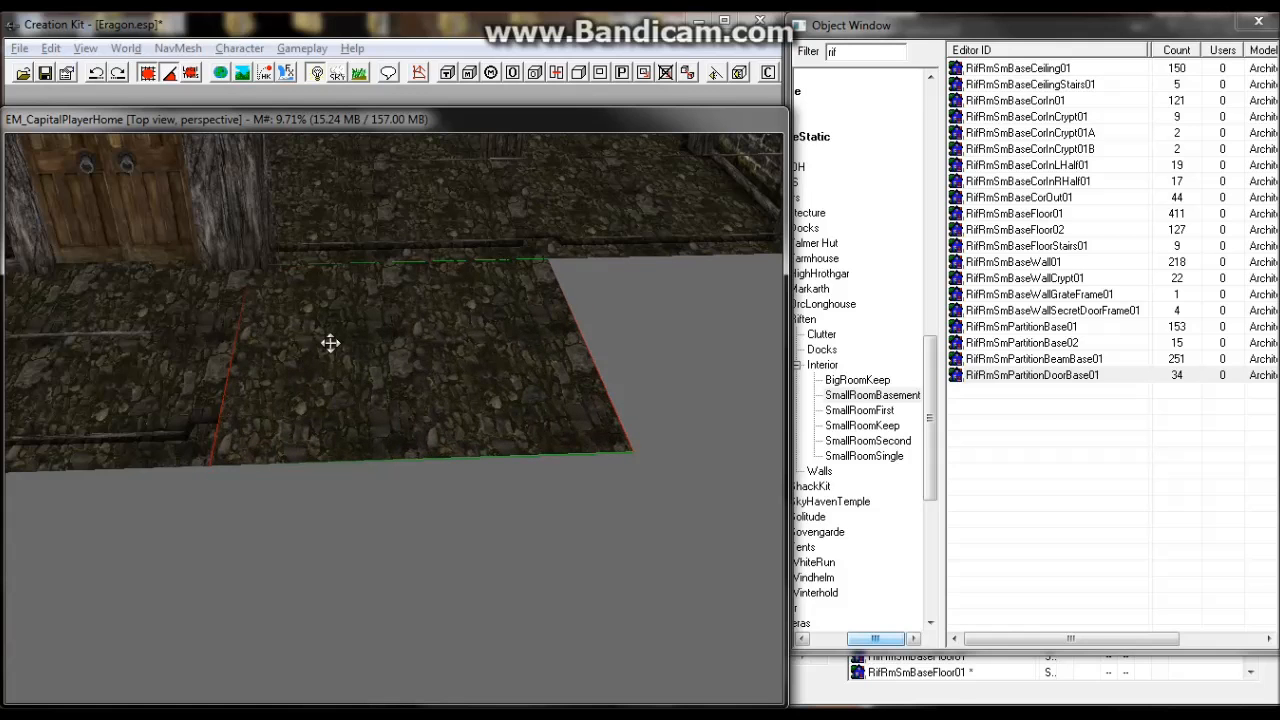
# Delete the RifRmSmBaseWall01 section behind the basement corner floor tile.
pyautogui.scroll(-2, 330, 343)
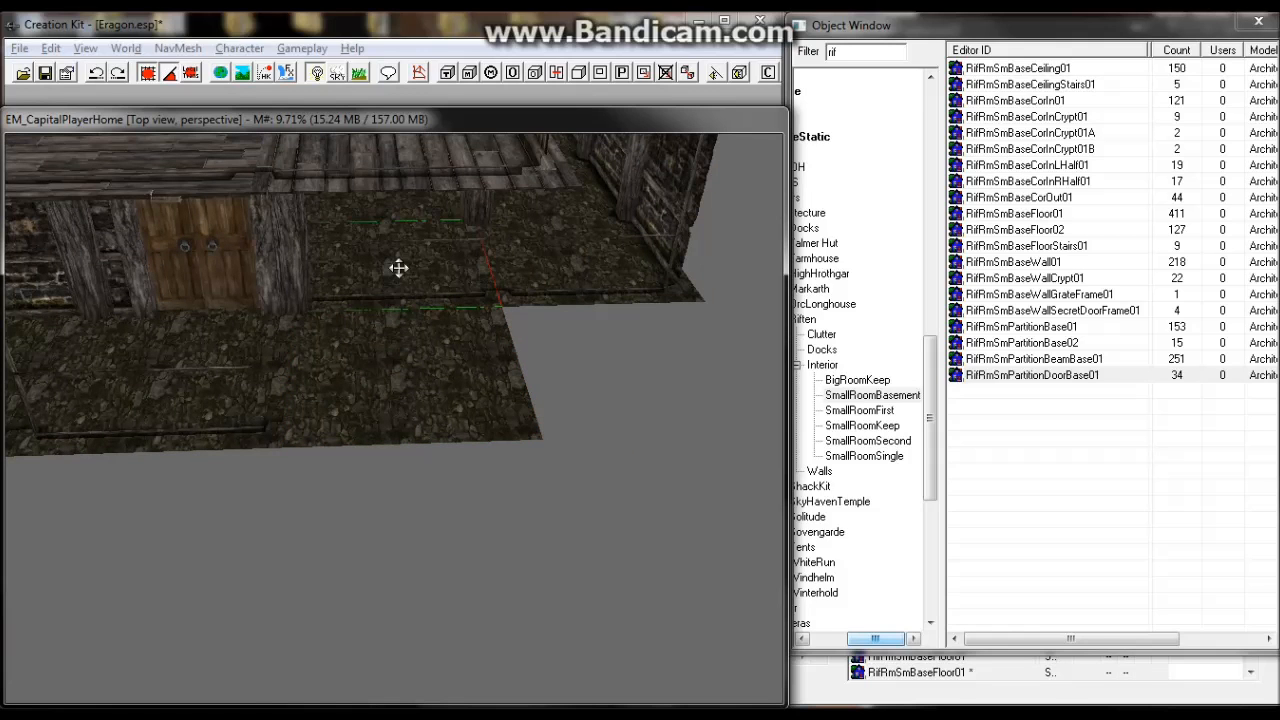
pyautogui.keyDown('shift'); pyautogui.moveTo(410, 324); pyautogui.dragTo(357, 248, button='middle'); pyautogui.keyUp('shift')
pyautogui.scroll(4, 120, 294)
pyautogui.scroll(-3, 339, 345)
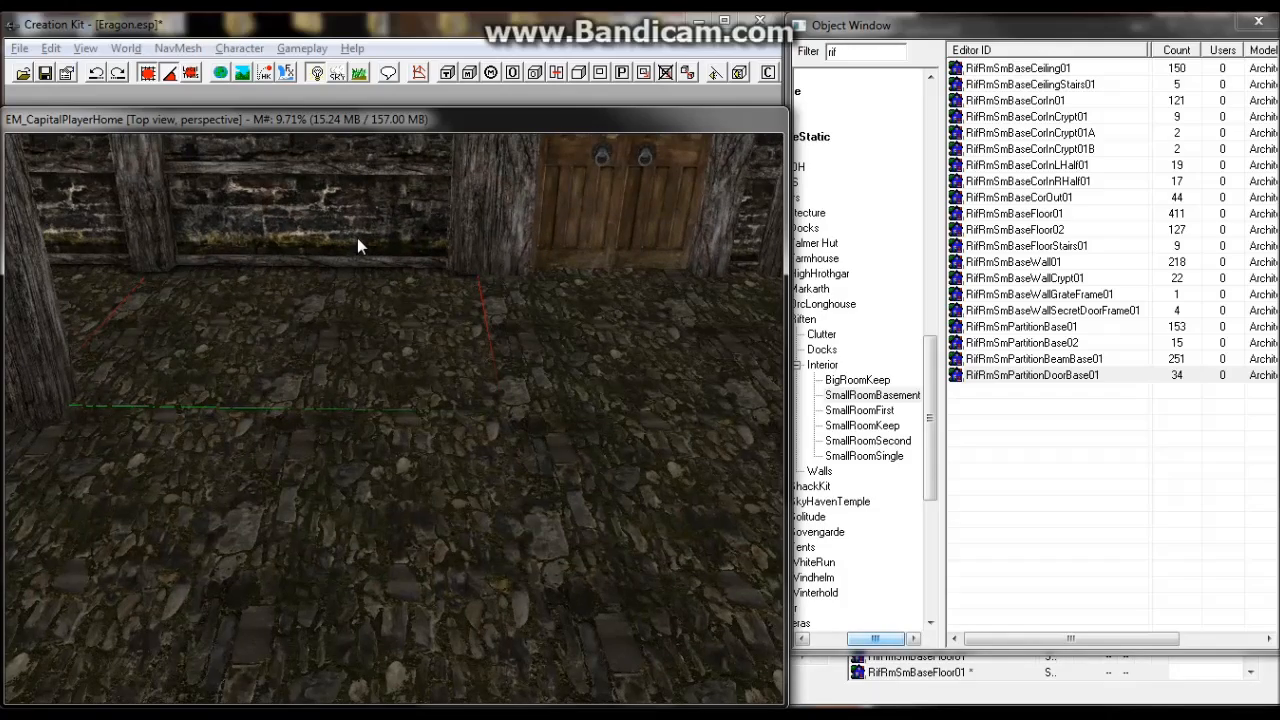
pyautogui.click(357, 238)
pyautogui.press('c')
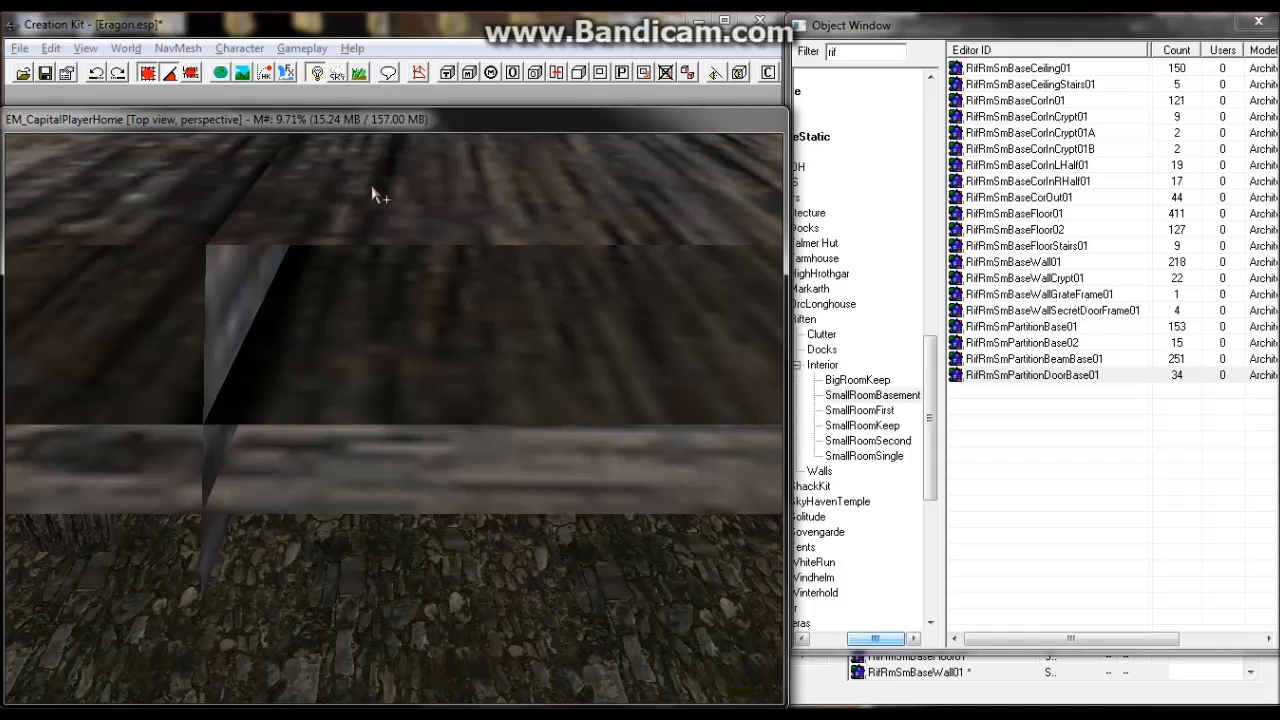
pyautogui.click(383, 286)
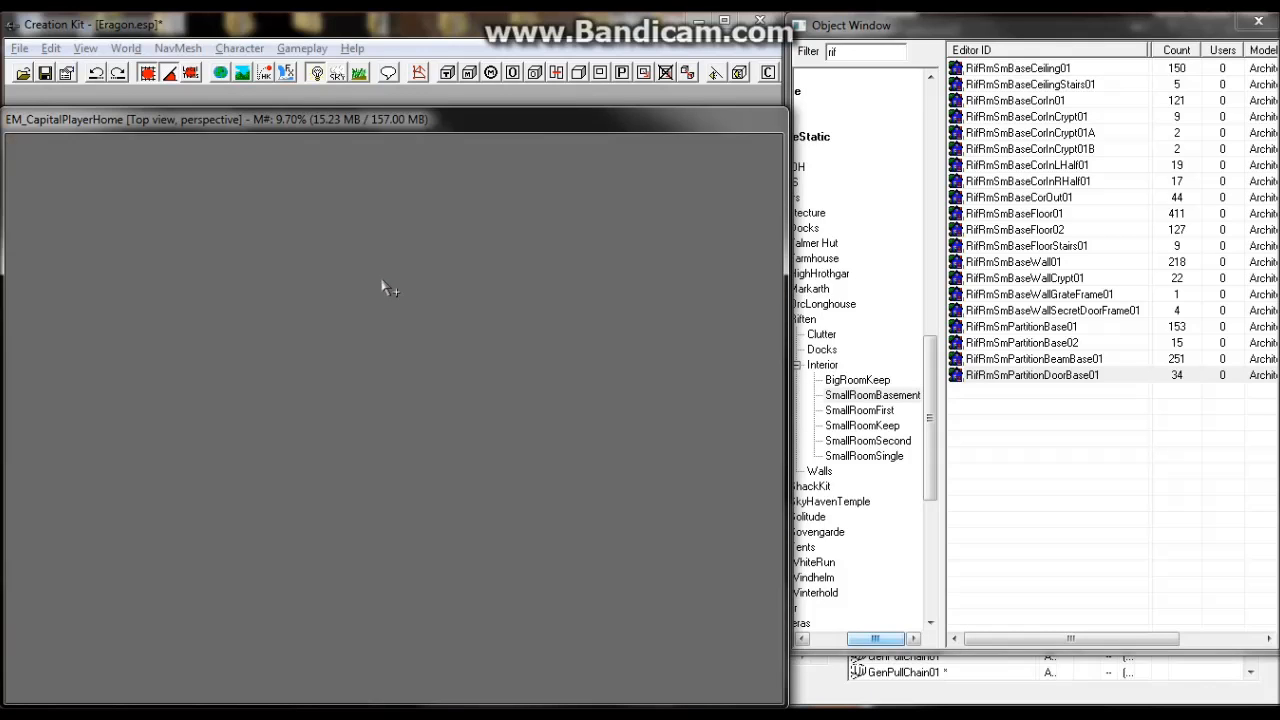
pyautogui.scroll(8, 381, 279)
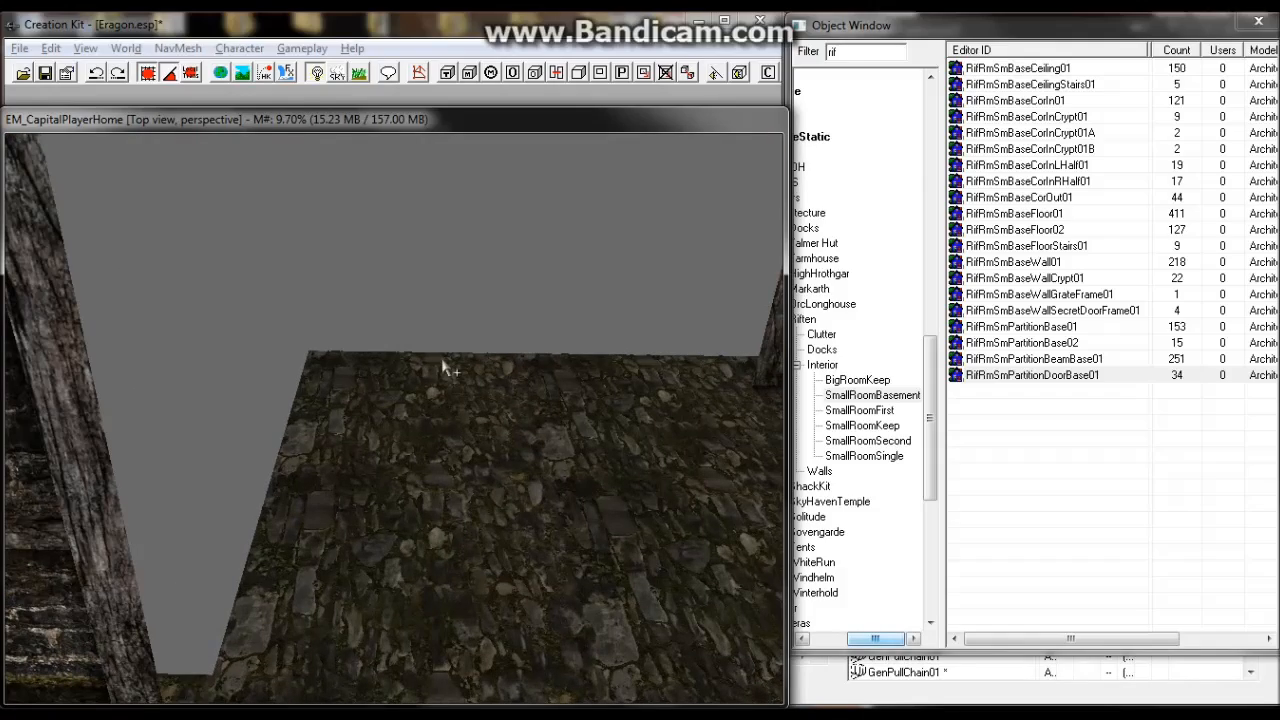
# Try to fill the open basement corner with a duplicate of the neighbouring RifRmSmBaseWall01, and delete the copy.
pyautogui.click(443, 376)
pyautogui.keyDown('shift'); pyautogui.moveTo(443, 376); pyautogui.dragTo(506, 326, button='middle'); pyautogui.keyUp('shift')
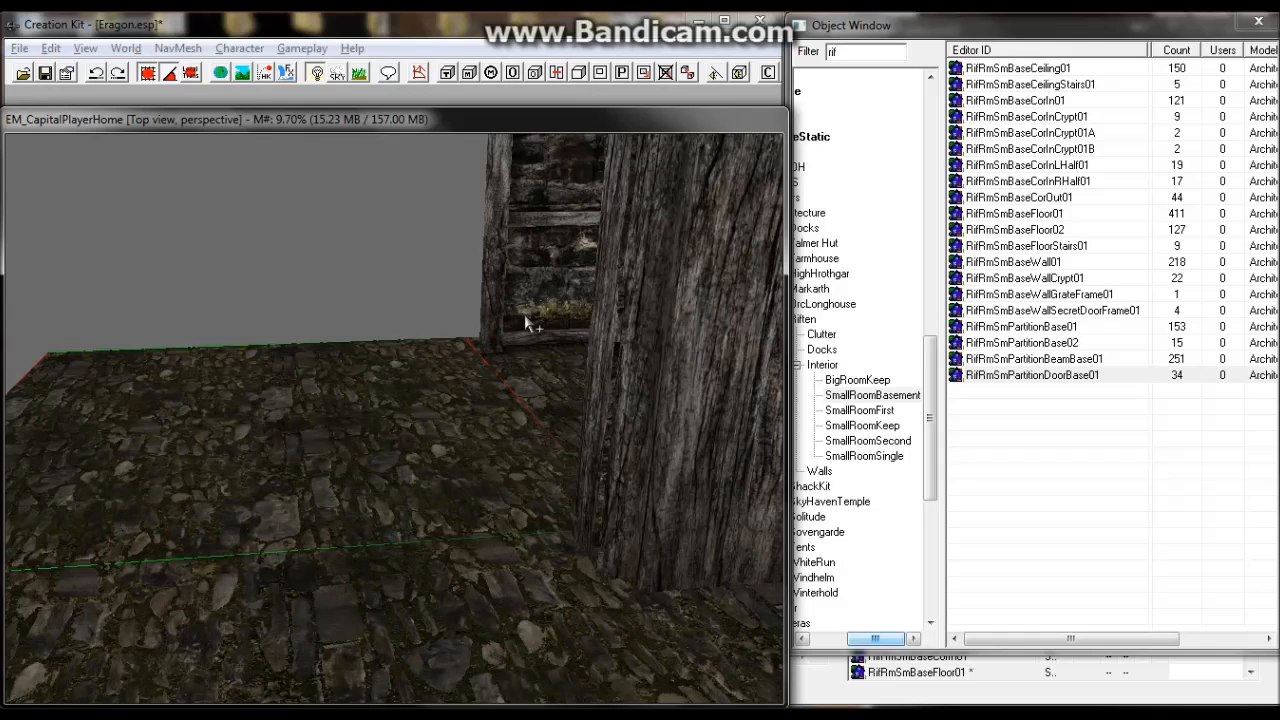
pyautogui.click(525, 317)
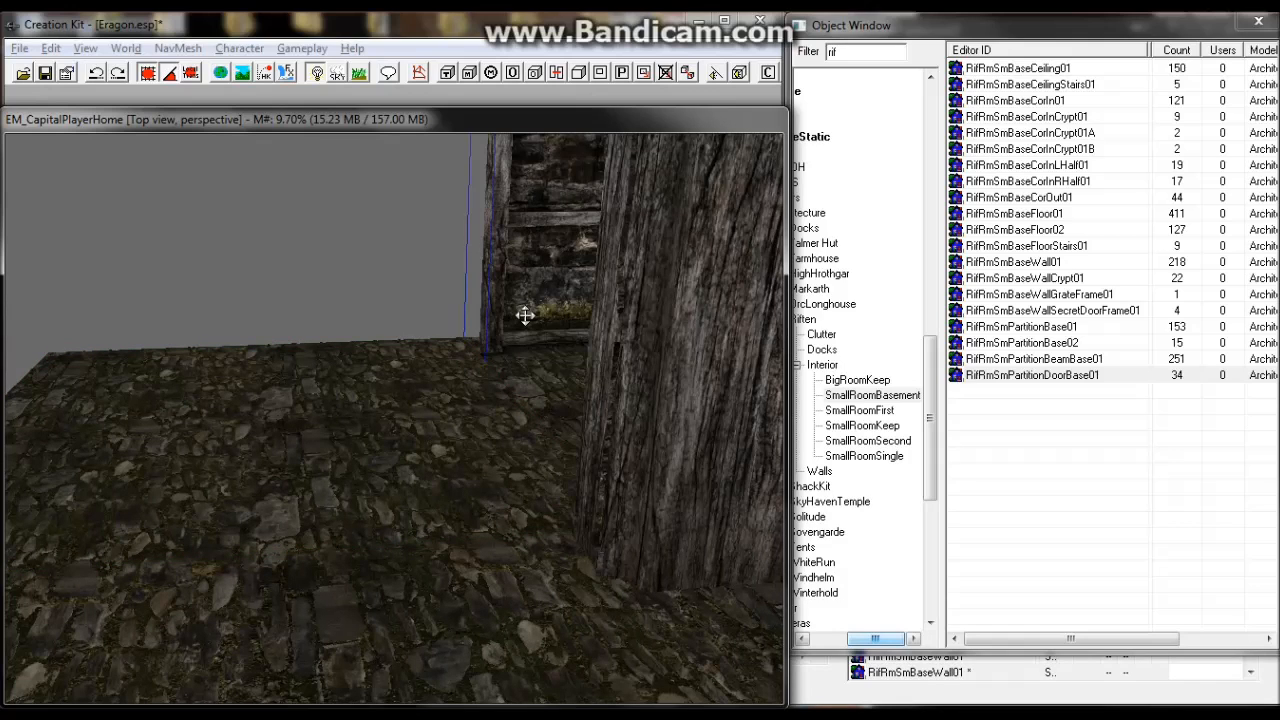
pyautogui.hotkey('ctrl', 'd')
pyautogui.moveTo(525, 315); pyautogui.dragTo(503, 313)
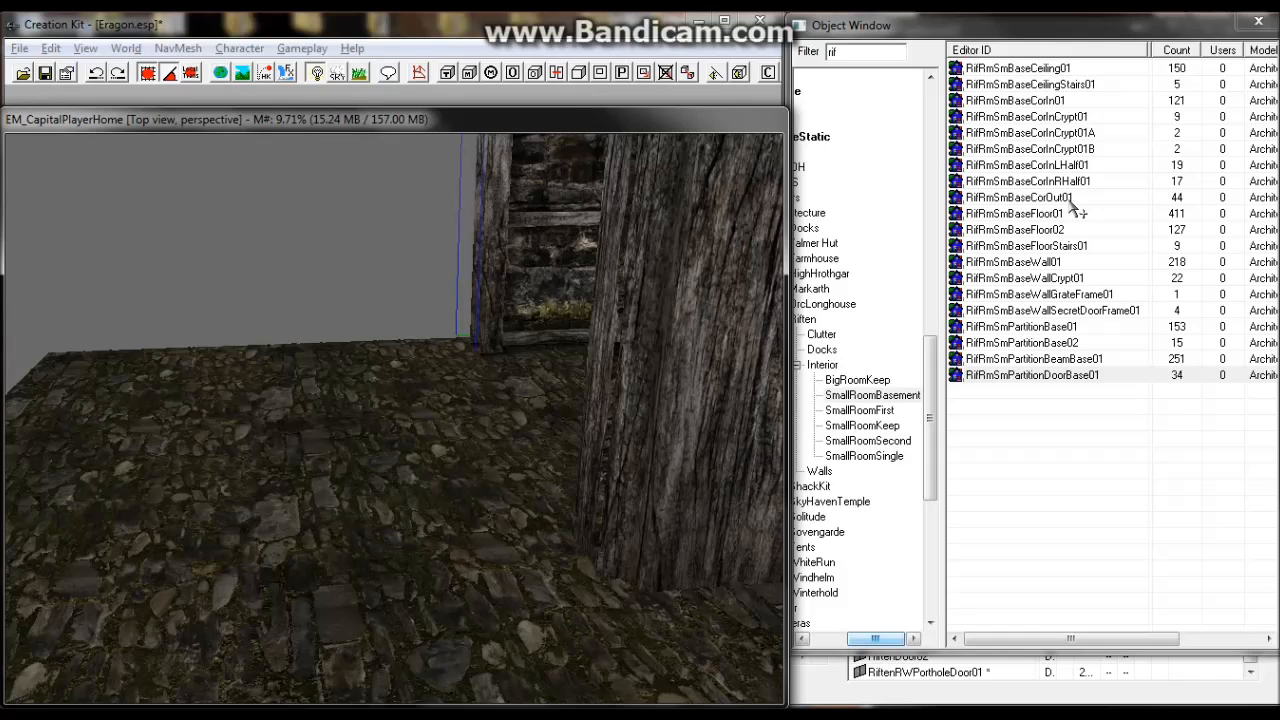
pyautogui.press('Delete')
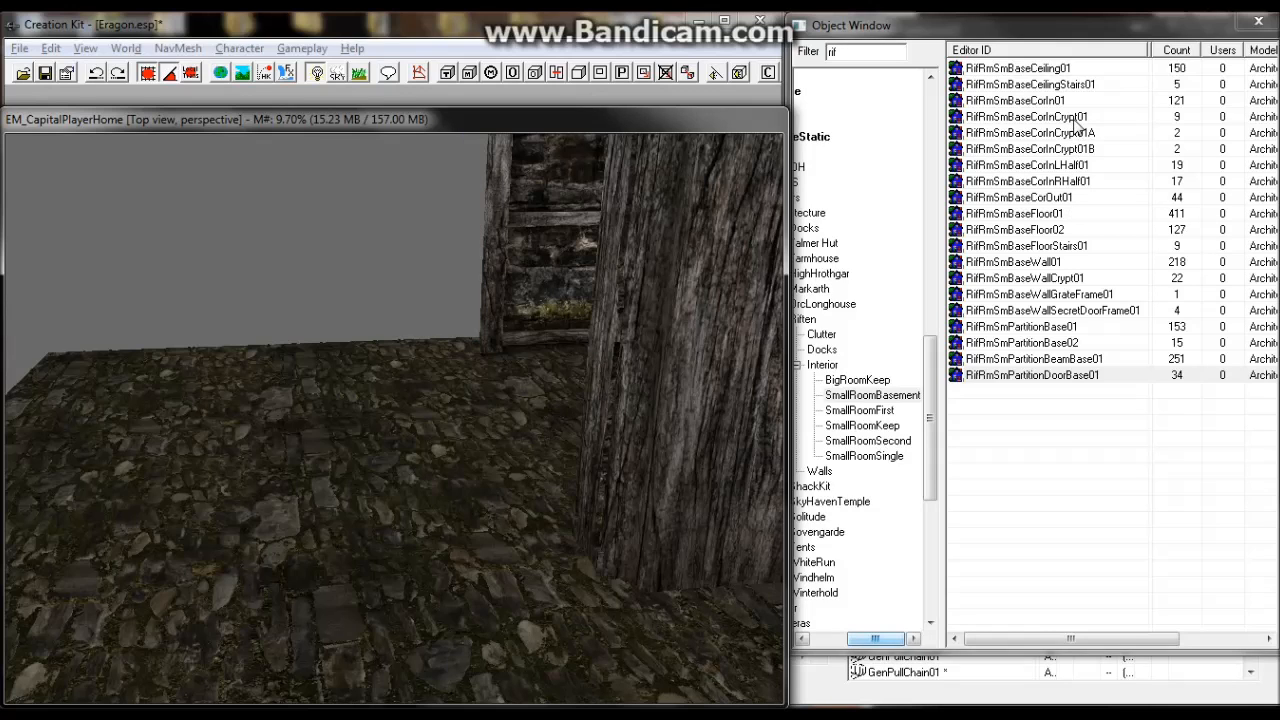
# Place a RifRmSmBaseCorIn01 inner corner piece in the open basement corner, next to the existing base wall.
pyautogui.click(1060, 116)
pyautogui.moveTo(1045, 100); pyautogui.dragTo(233, 395)
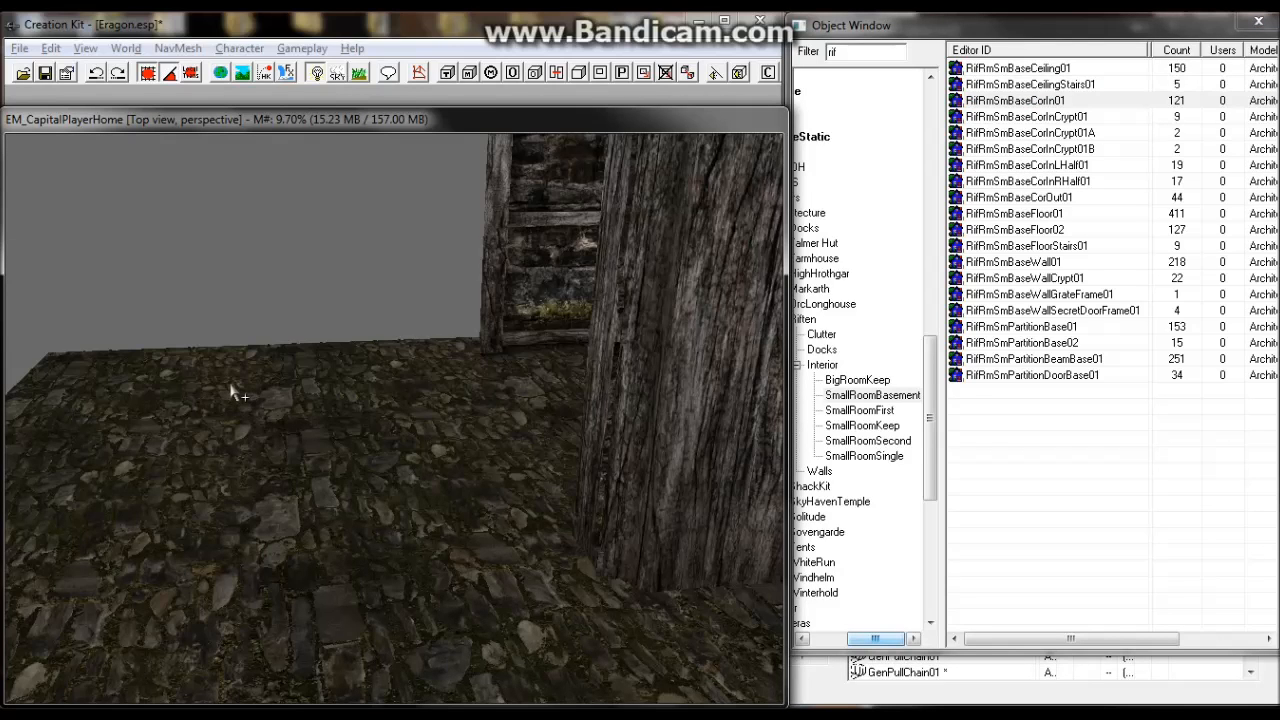
pyautogui.moveTo(233, 395); pyautogui.dragTo(230, 385)
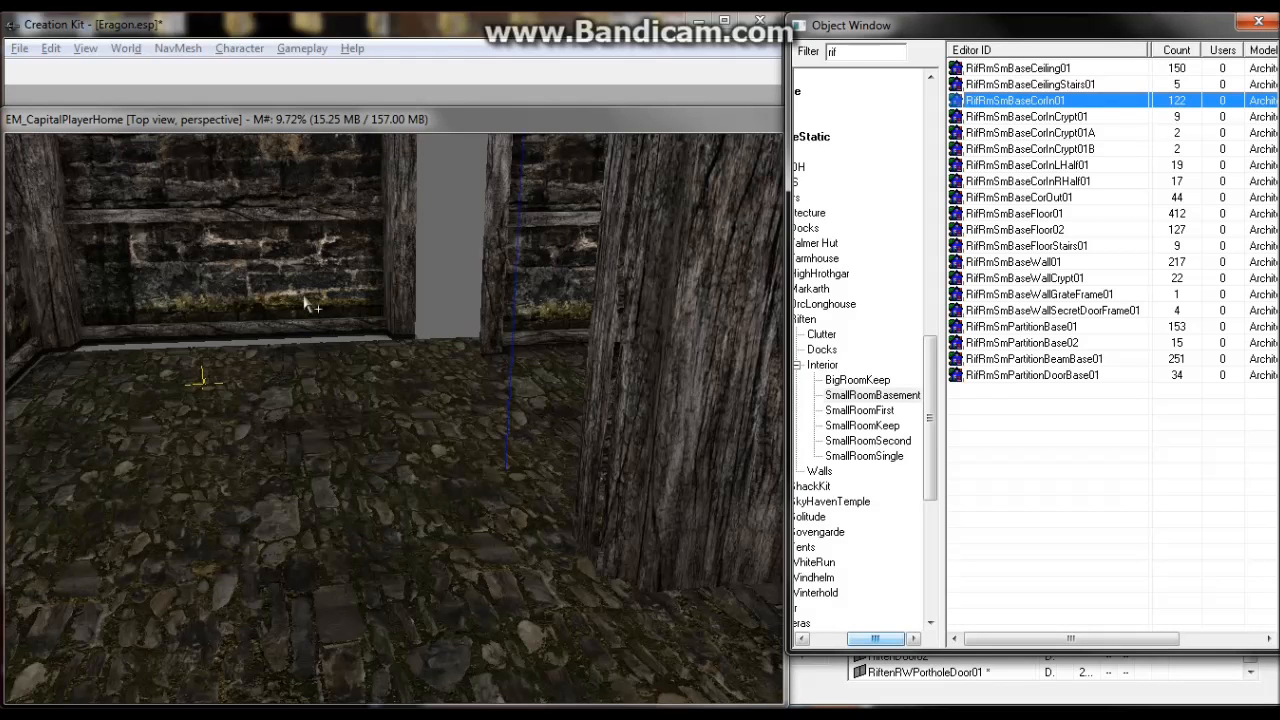
pyautogui.doubleClick(320, 302)
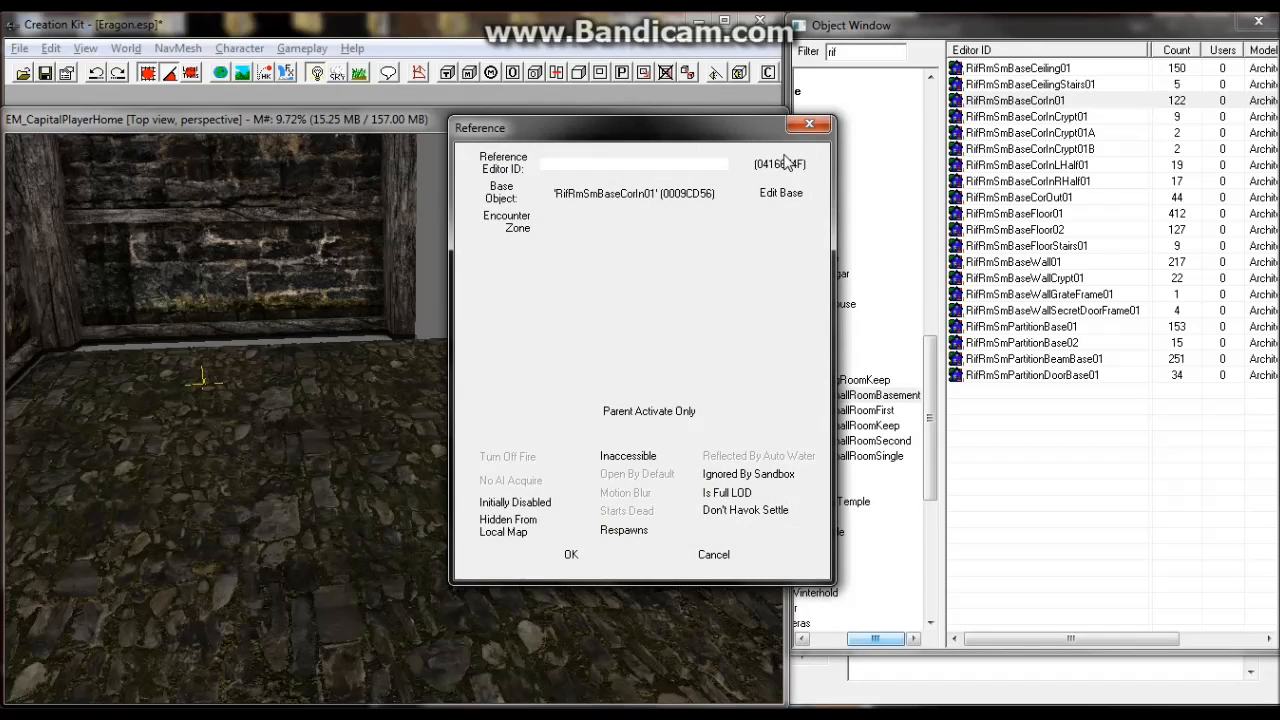
pyautogui.click(809, 124)
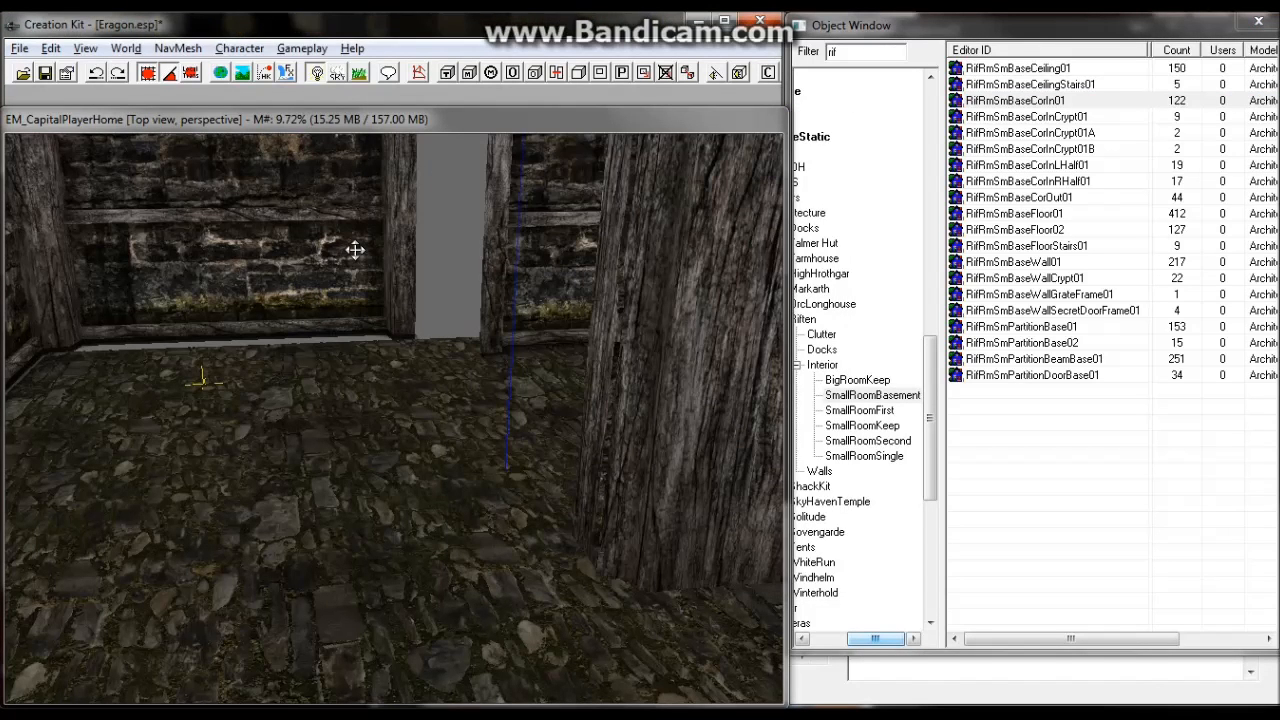
pyautogui.moveTo(355, 250); pyautogui.dragTo(423, 255)
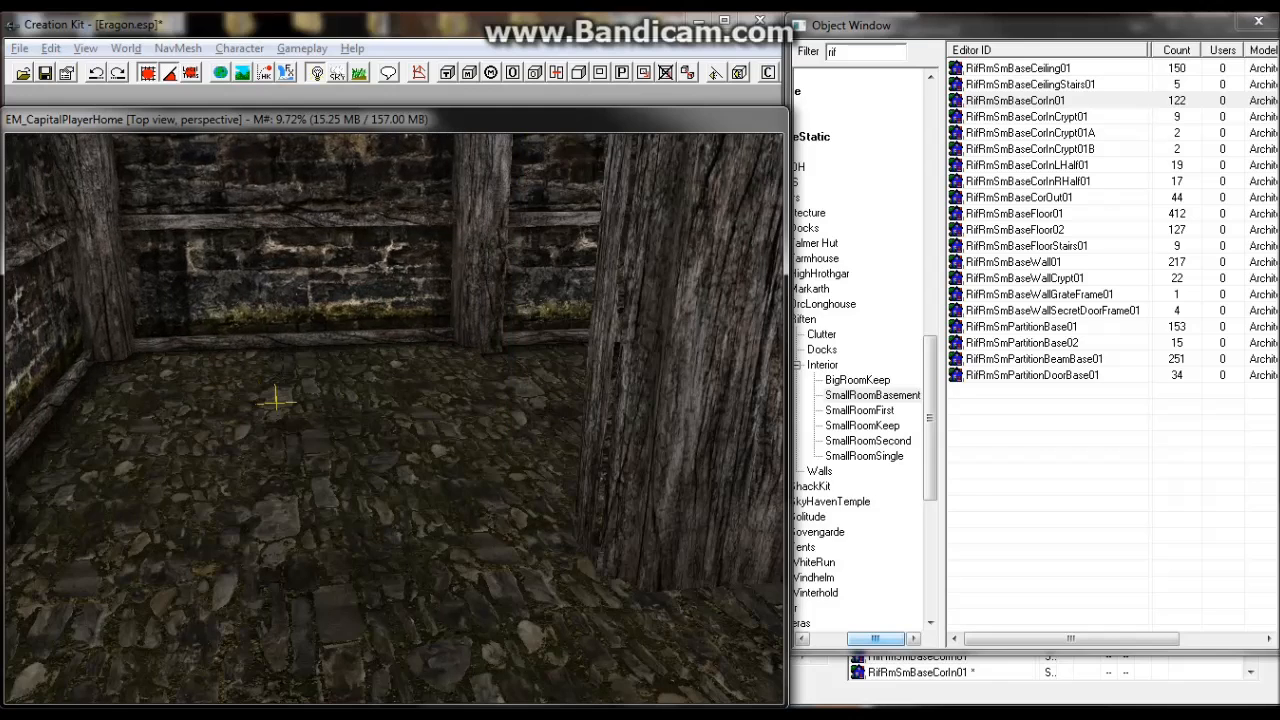
# Adjust the RifRmSmBaseCorIn01 piece to close the gap between its post and the neighbouring wall's post.
pyautogui.moveTo(275, 400); pyautogui.dragTo(240, 420, button='middle')
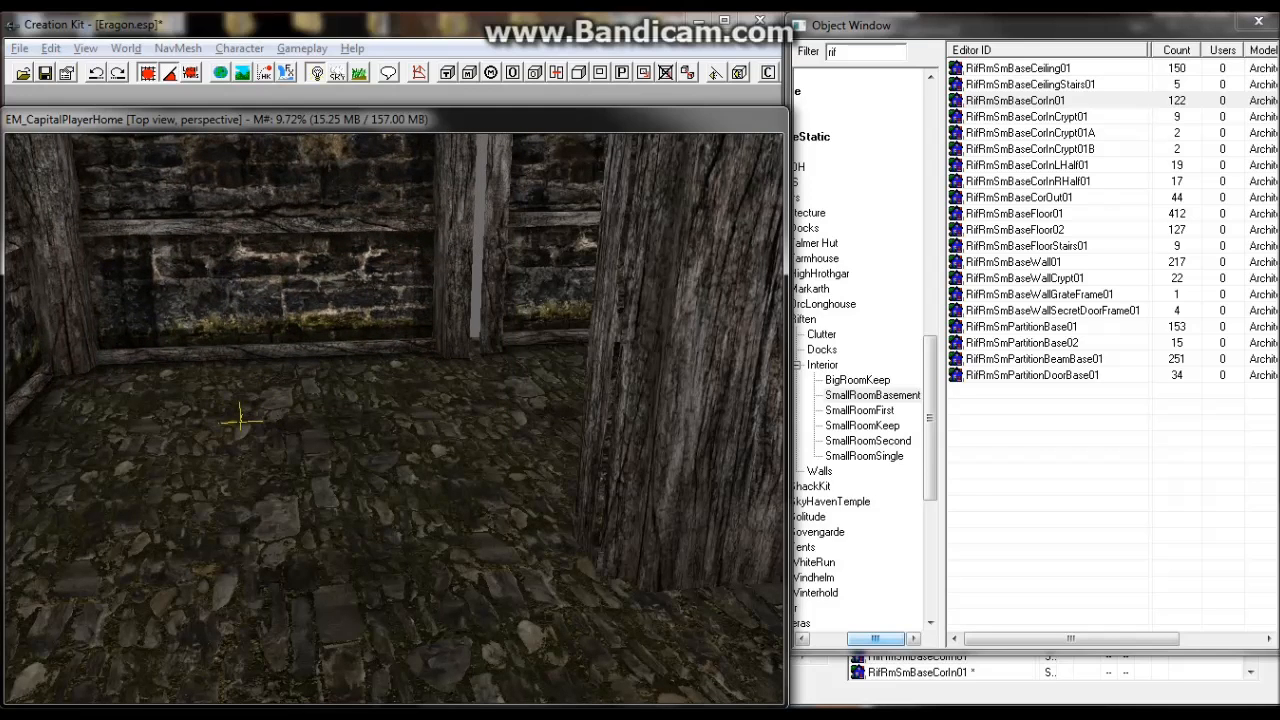
pyautogui.scroll(5, 409, 300)
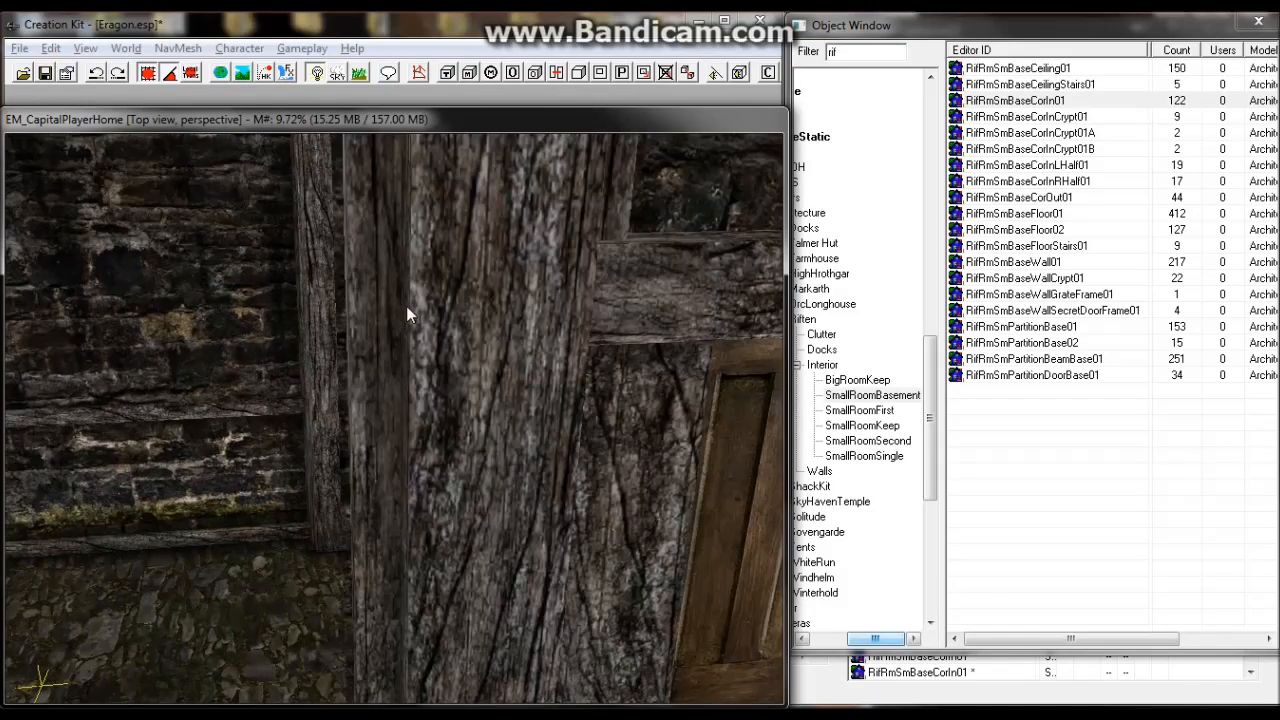
pyautogui.scroll(1, 407, 308)
pyautogui.scroll(1, 366, 376)
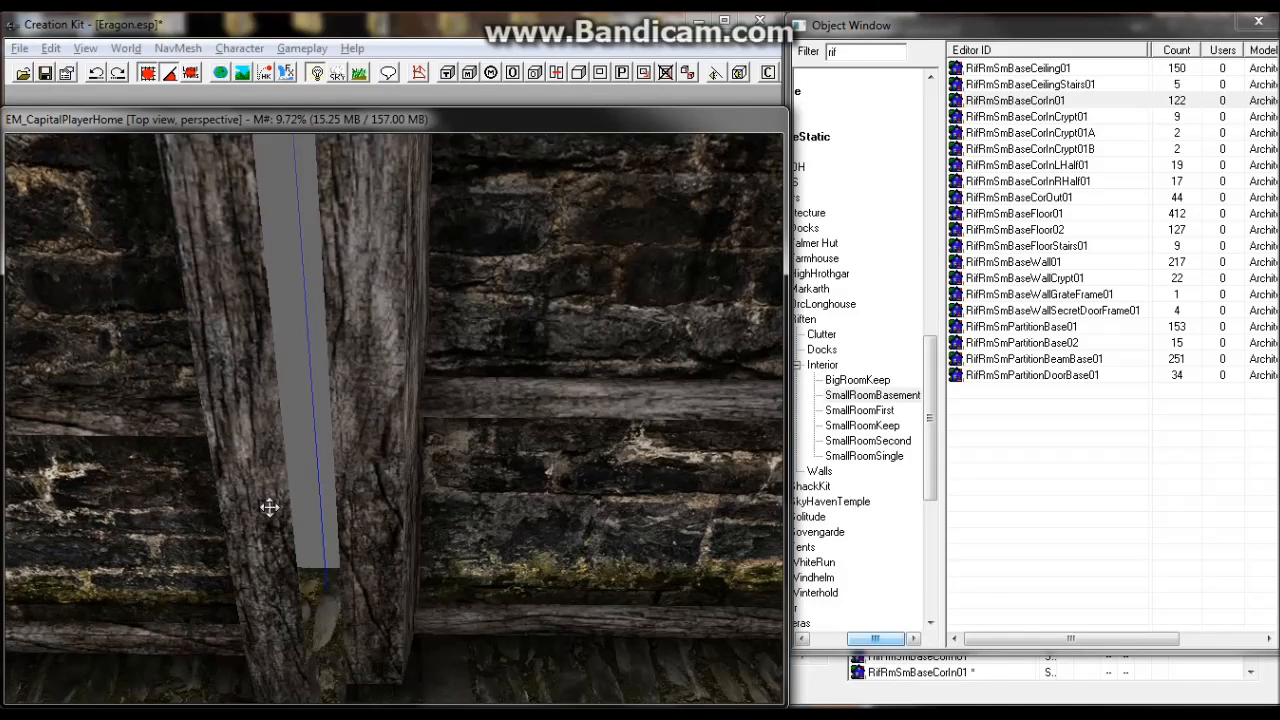
pyautogui.moveTo(272, 504); pyautogui.dragTo(322, 481)
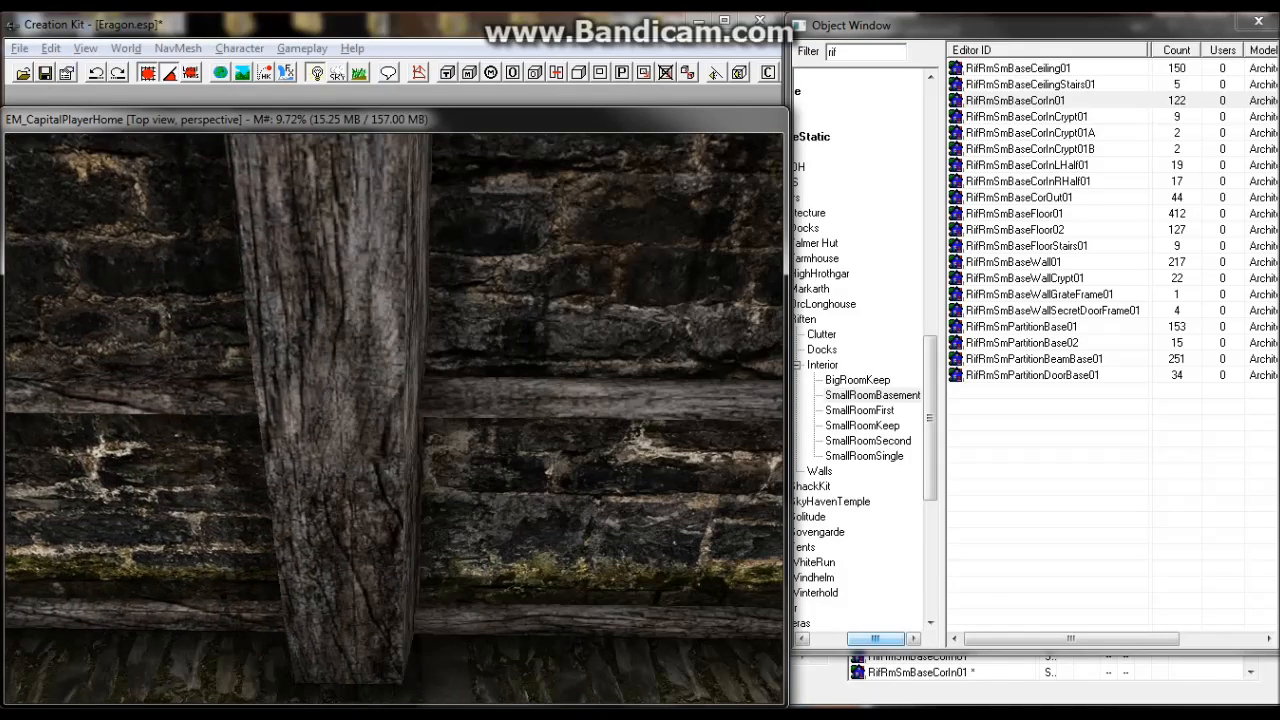
# Place a RifRmSmBaseCorOut01 outer corner piece at the open gap between the basement's stone walls.
pyautogui.press('c')
pyautogui.scroll(2, 395, 473)
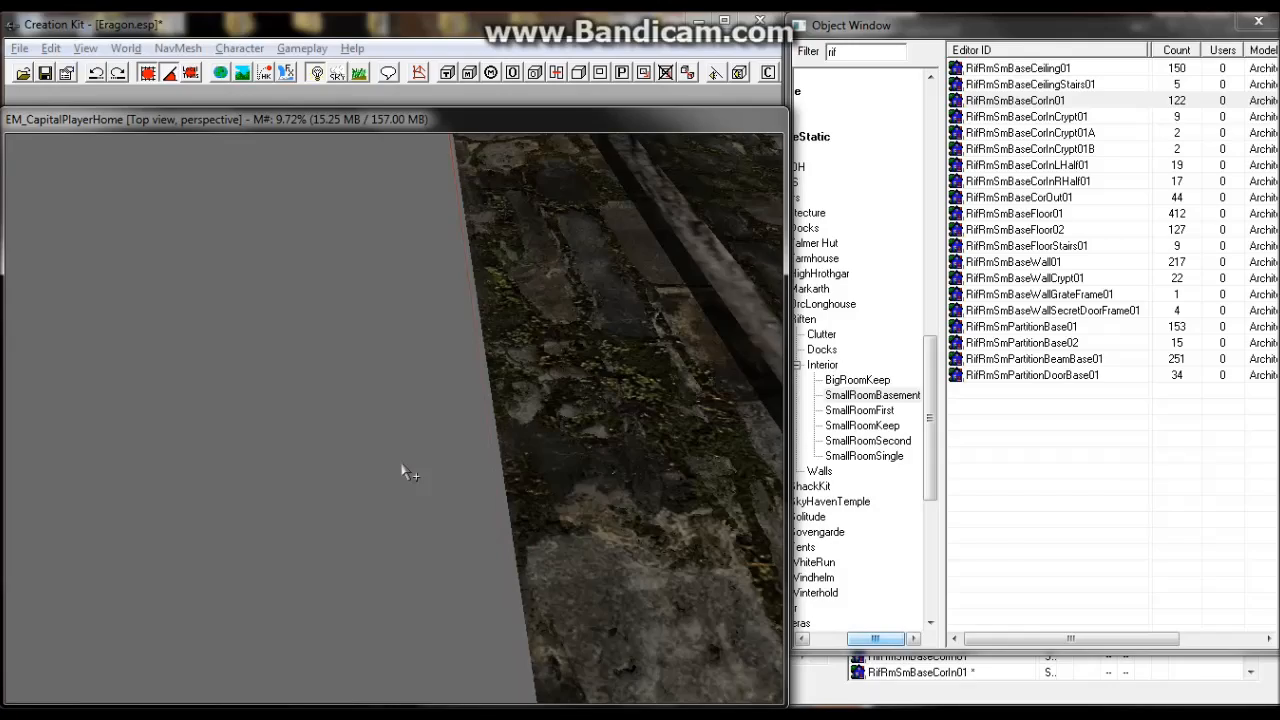
pyautogui.scroll(-3, 408, 470)
pyautogui.moveTo(391, 449); pyautogui.dragTo(371, 441, button='middle')
pyautogui.scroll(2, 372, 443)
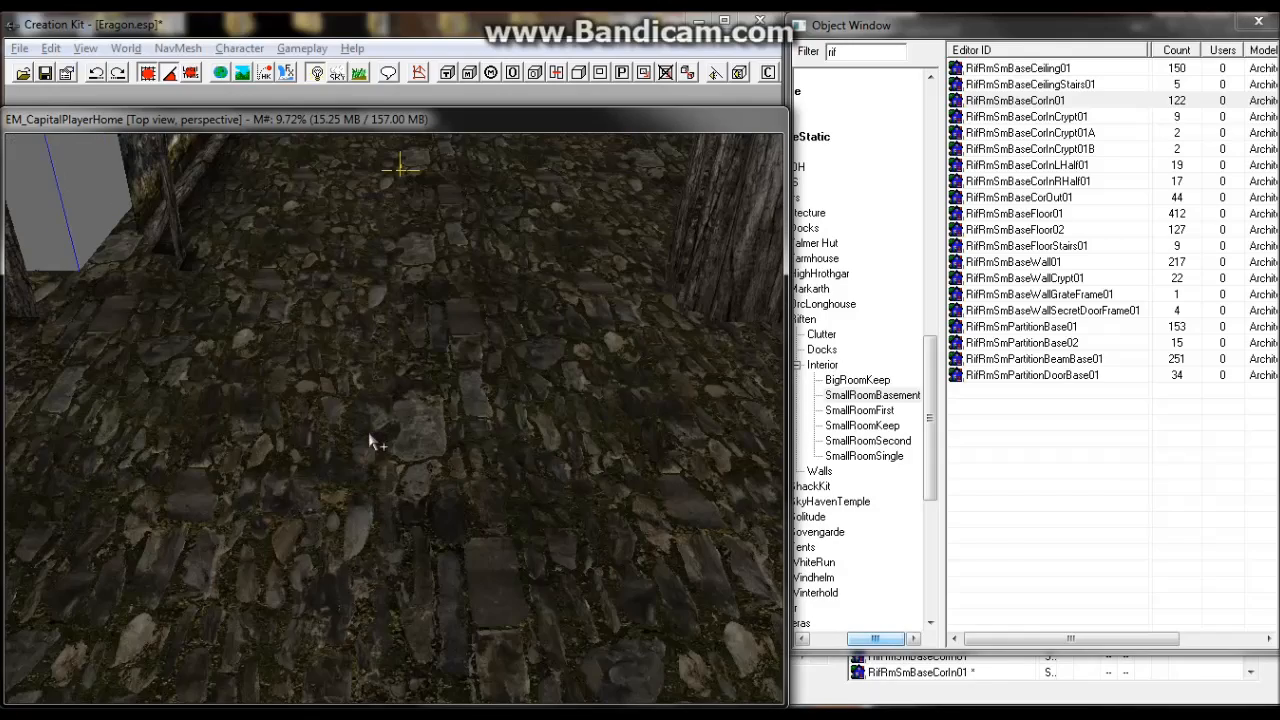
pyautogui.scroll(-3, 370, 441)
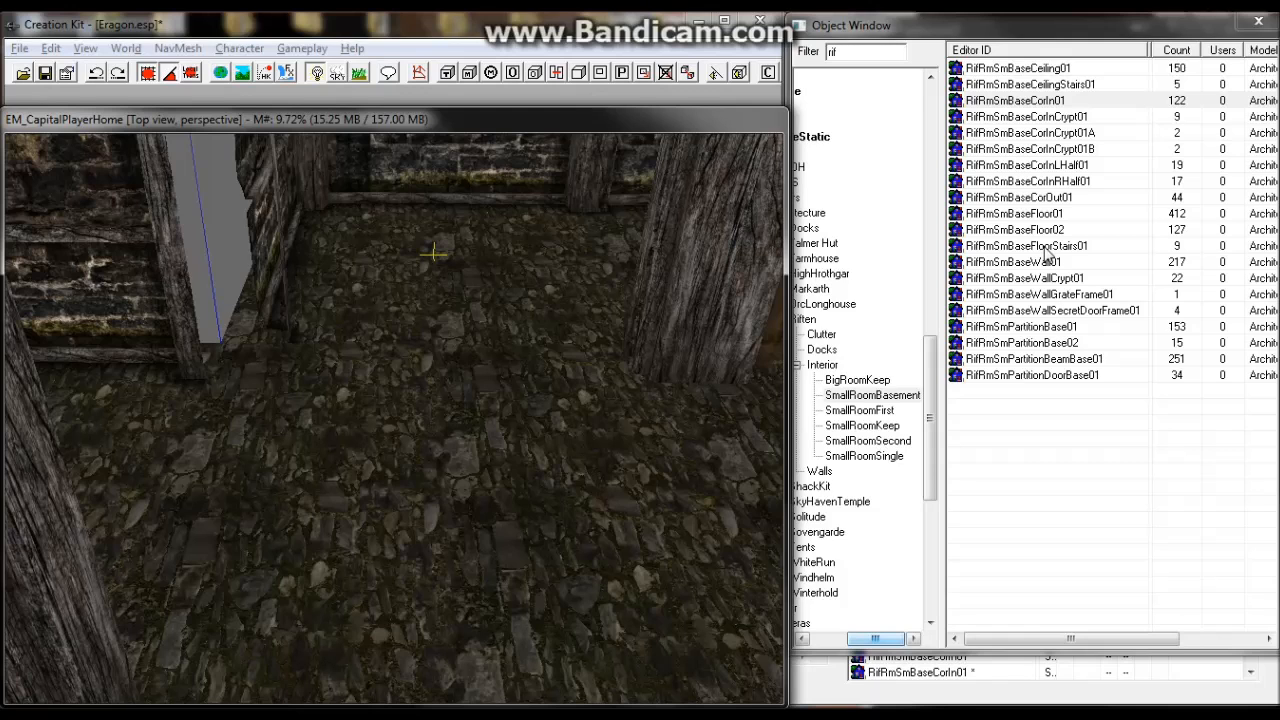
pyautogui.click(1060, 198)
pyautogui.moveTo(392, 455); pyautogui.dragTo(393, 455)
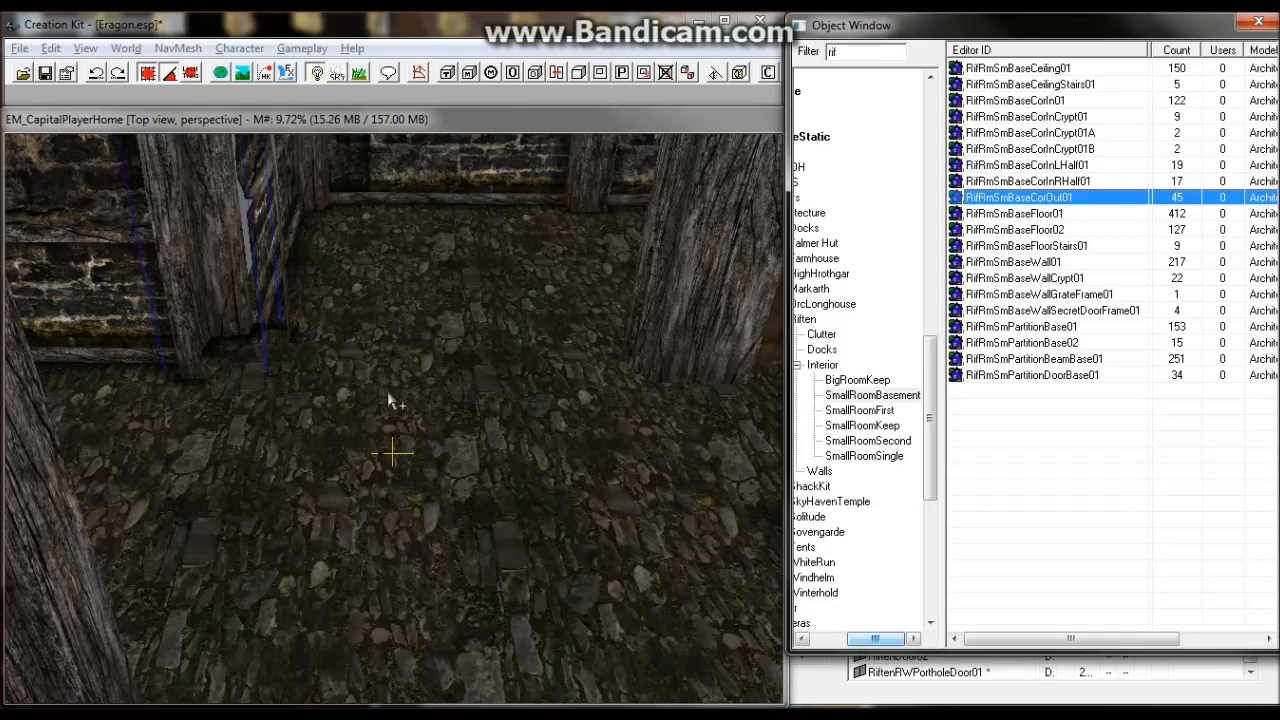
# Move the RifRmSmBaseCorOut01 piece outward so its posts meet the ends of the adjoining basement walls.
pyautogui.moveTo(238, 291); pyautogui.dragTo(316, 337)
pyautogui.moveTo(505, 522); pyautogui.dragTo(447, 485)
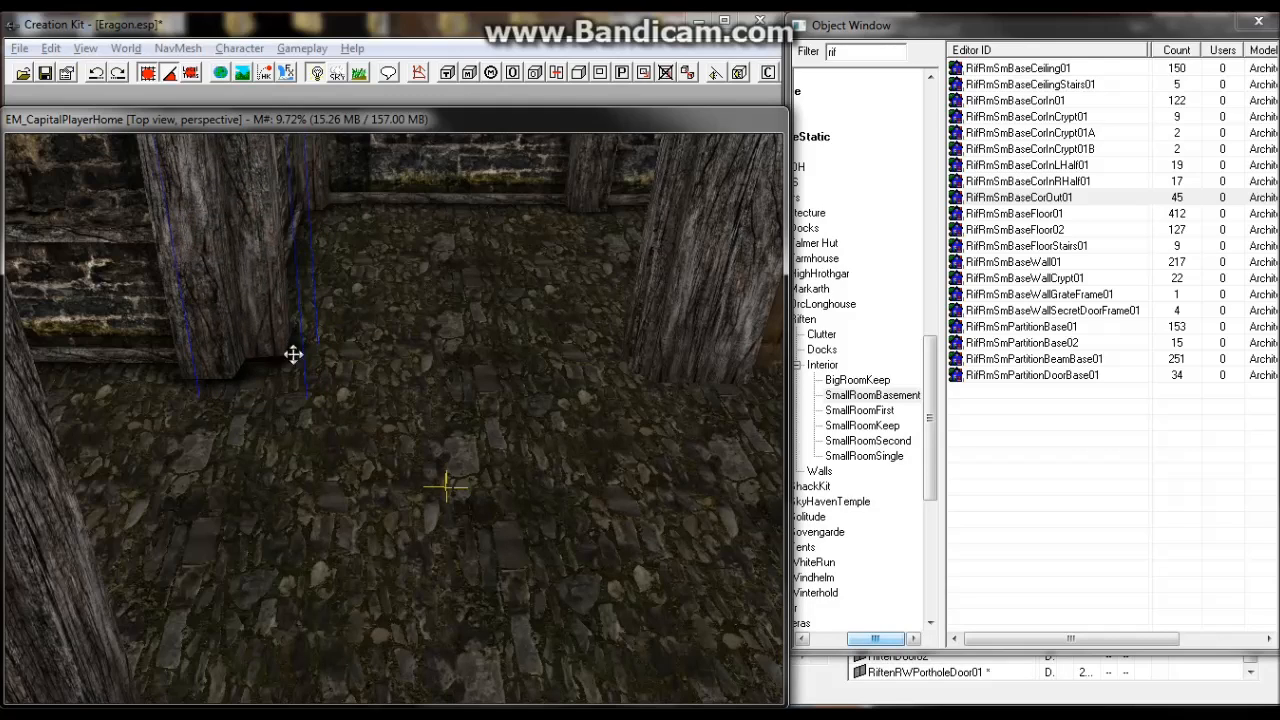
pyautogui.scroll(4, 296, 366)
pyautogui.scroll(3, 299, 380)
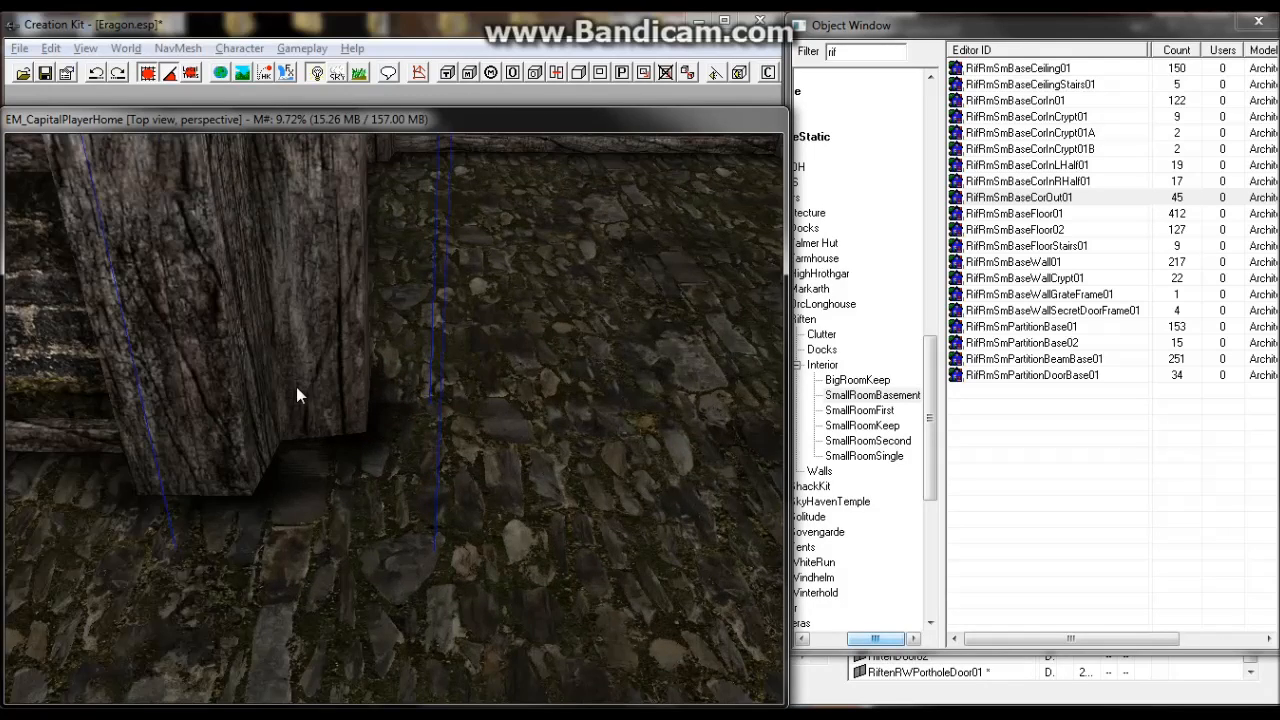
pyautogui.moveTo(299, 380); pyautogui.dragTo(267, 380)
pyautogui.keyDown('shift'); pyautogui.moveTo(310, 379); pyautogui.dragTo(275, 378, button='middle'); pyautogui.keyUp('shift')
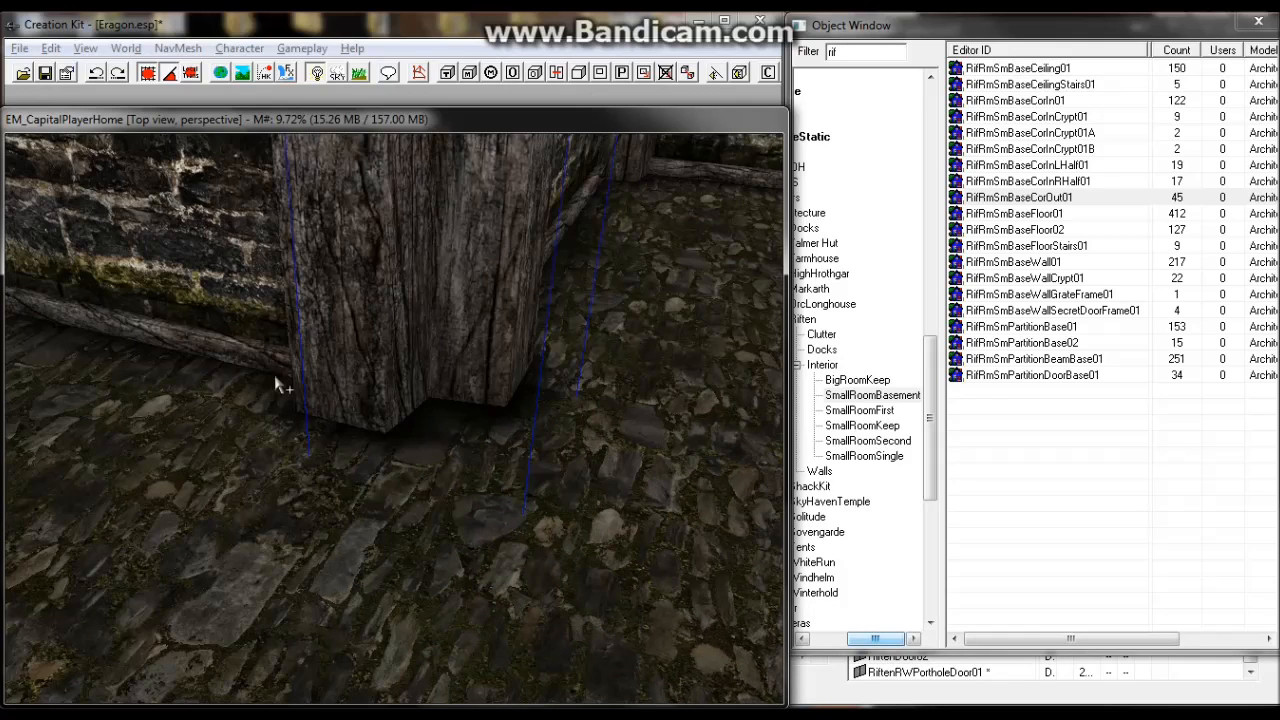
# Inspect the new outer corner and the surrounding basement room, including the posts, ladder and double doors.
pyautogui.click(432, 389)
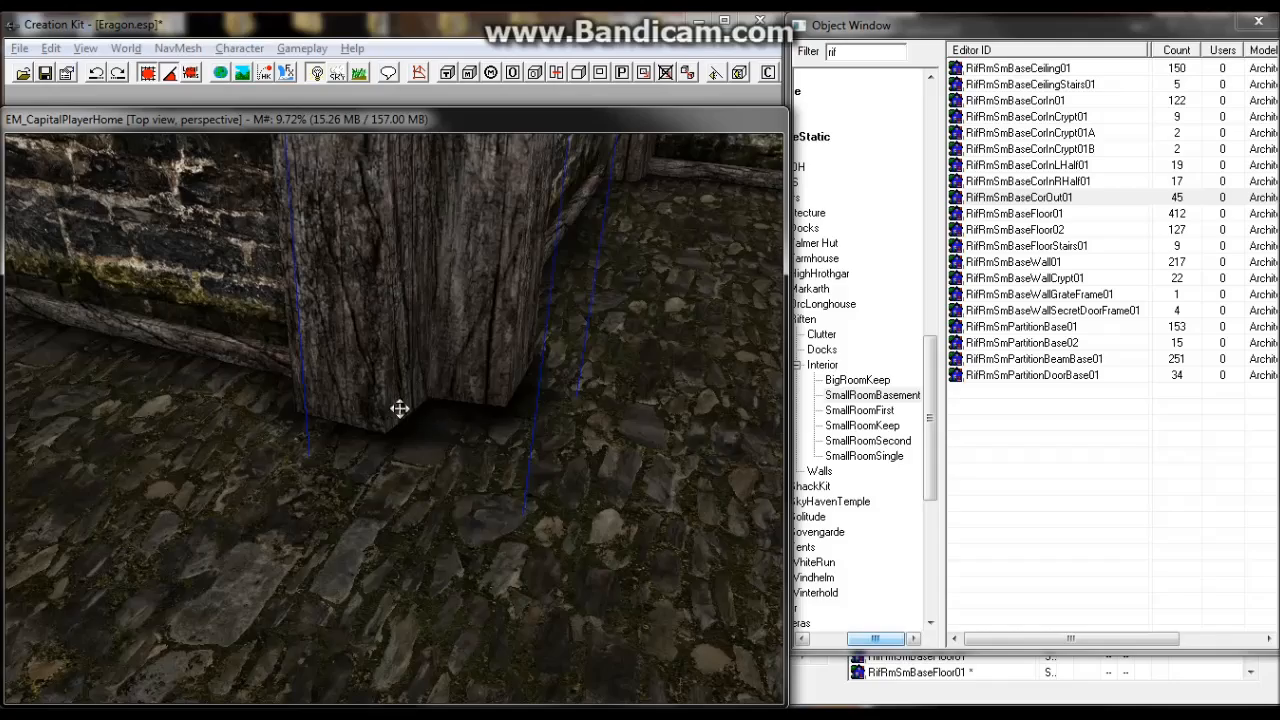
pyautogui.keyDown('shift'); pyautogui.moveTo(400, 409); pyautogui.dragTo(371, 400, button='middle'); pyautogui.keyUp('shift')
pyautogui.scroll(-2, 376, 404)
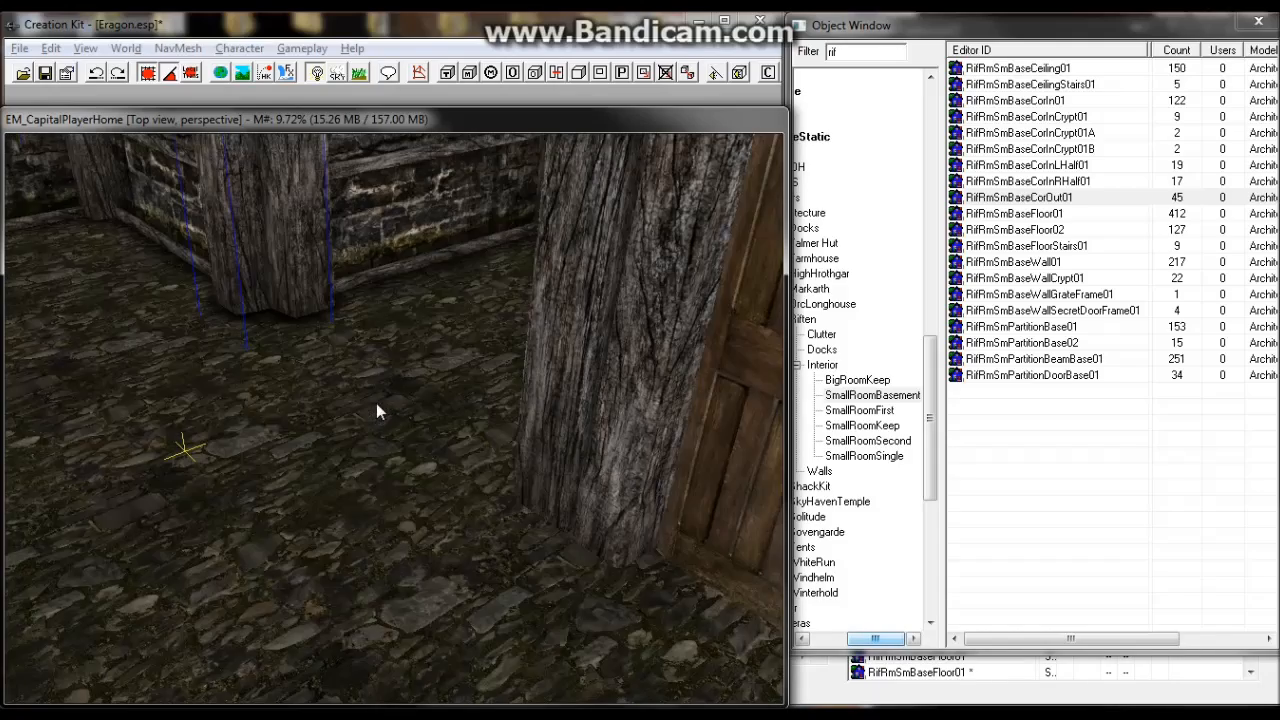
pyautogui.scroll(-1, 378, 418)
pyautogui.keyDown('shift'); pyautogui.moveTo(352, 476); pyautogui.dragTo(429, 413, button='middle'); pyautogui.keyUp('shift')
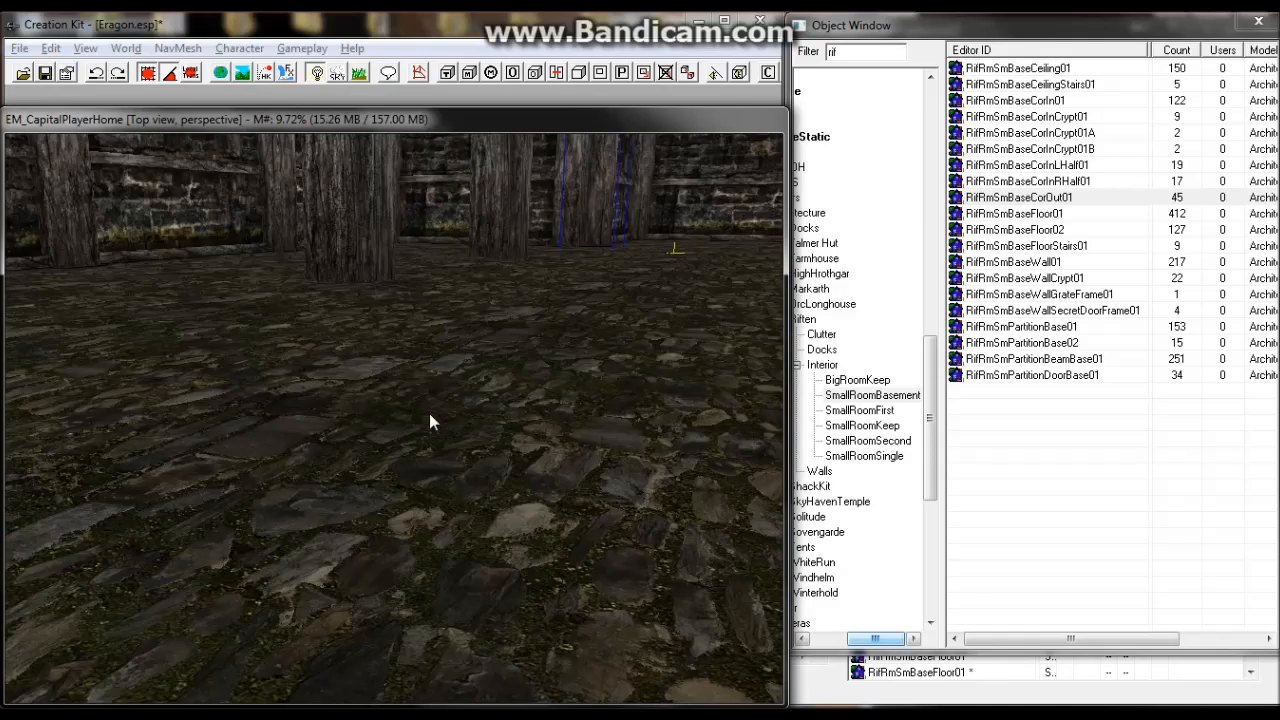
pyautogui.scroll(-2, 429, 414)
pyautogui.scroll(-2, 445, 416)
pyautogui.click(469, 404)
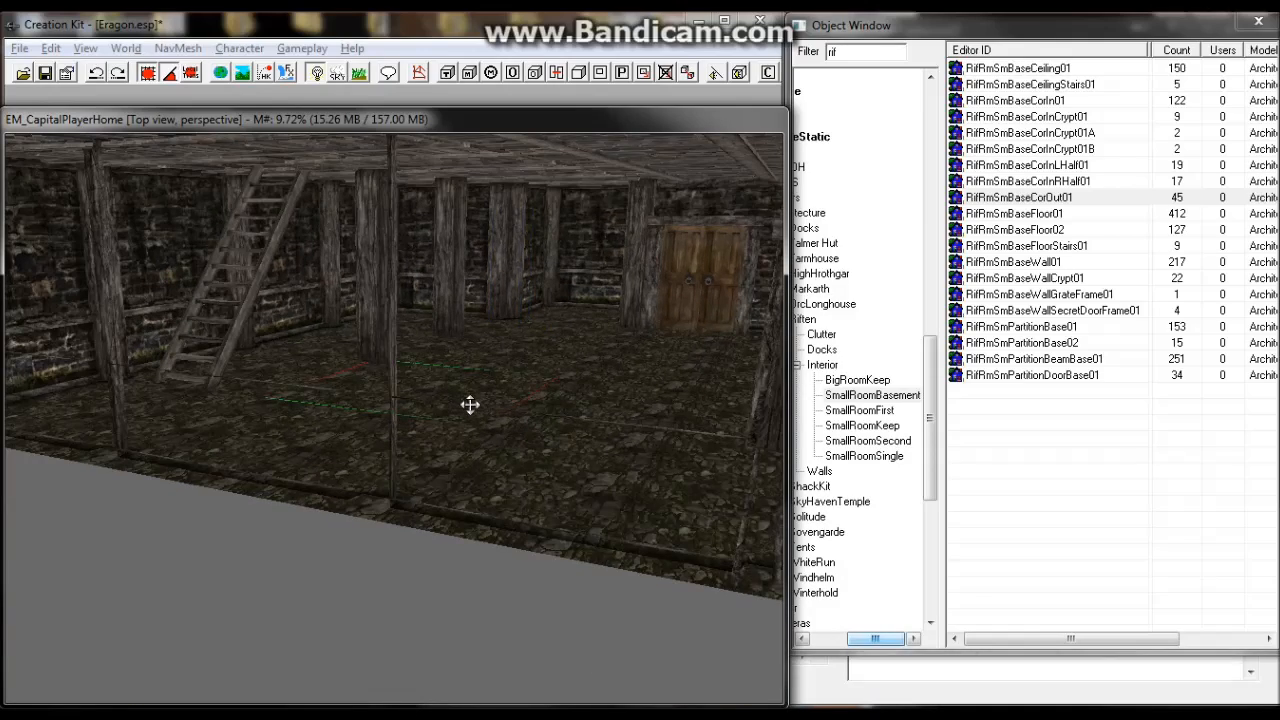
pyautogui.moveTo(497, 419)
pyautogui.keyDown('shift'); pyautogui.mouseDown(button='middle')
pyautogui.moveTo(528, 429)
pyautogui.moveTo(514, 417)
pyautogui.mouseUp(button='middle'); pyautogui.keyUp('shift')
pyautogui.scroll(5, 497, 405)
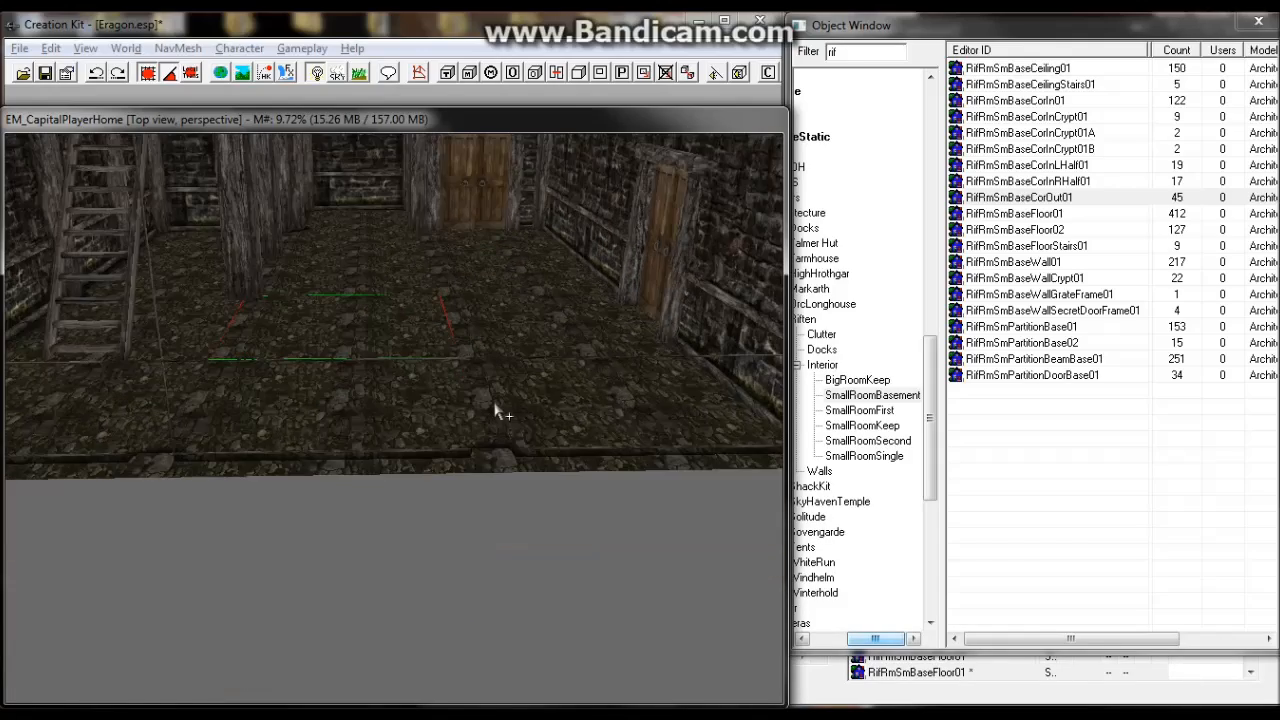
pyautogui.scroll(2, 497, 419)
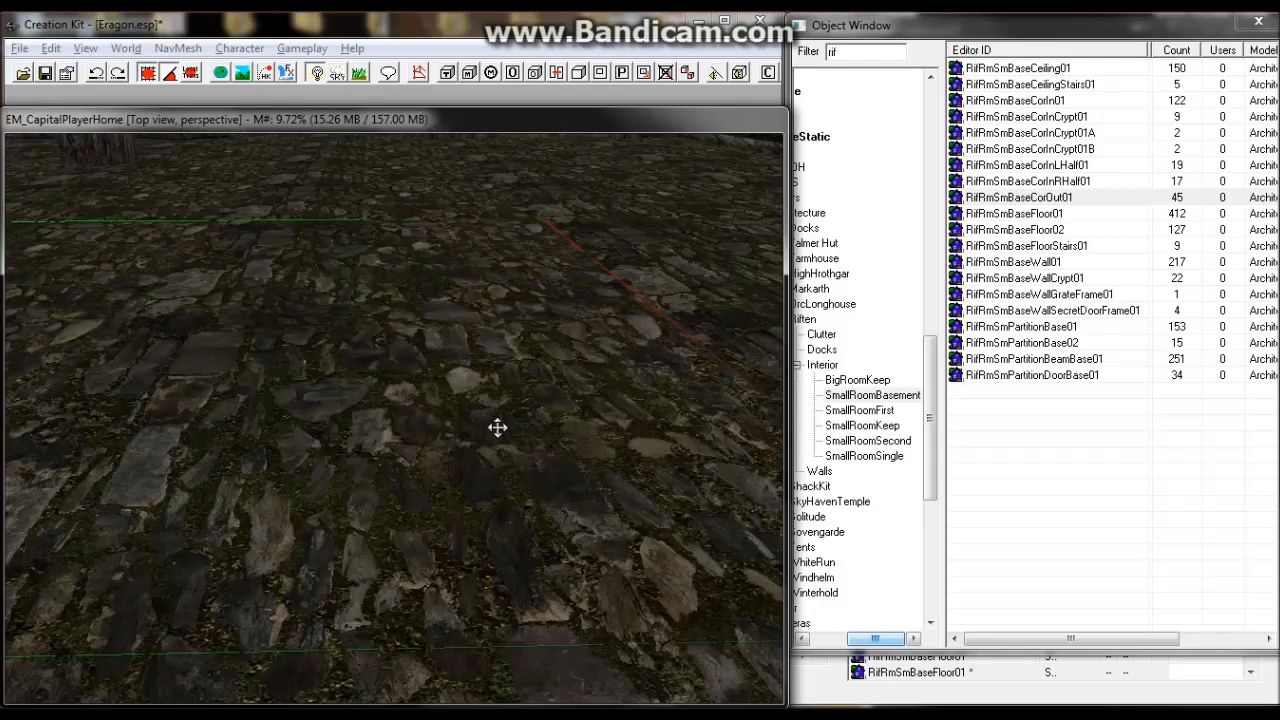
pyautogui.moveTo(499, 436); pyautogui.dragTo(499, 453, button='middle')
pyautogui.moveTo(599, 397); pyautogui.dragTo(587, 403, button='middle')
# Try to move the RifRmSmPartitionBase01 section near the double door across in front of it.
pyautogui.click(749, 245)
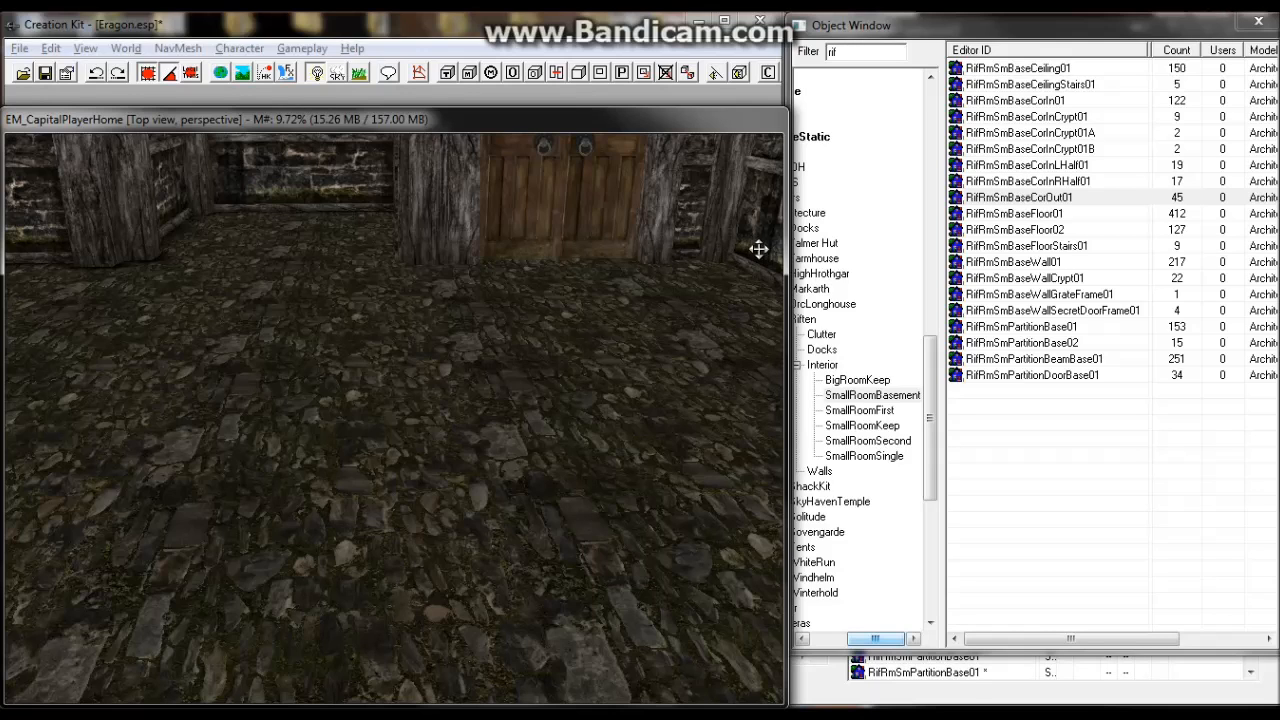
pyautogui.moveTo(704, 268); pyautogui.dragTo(520, 270)
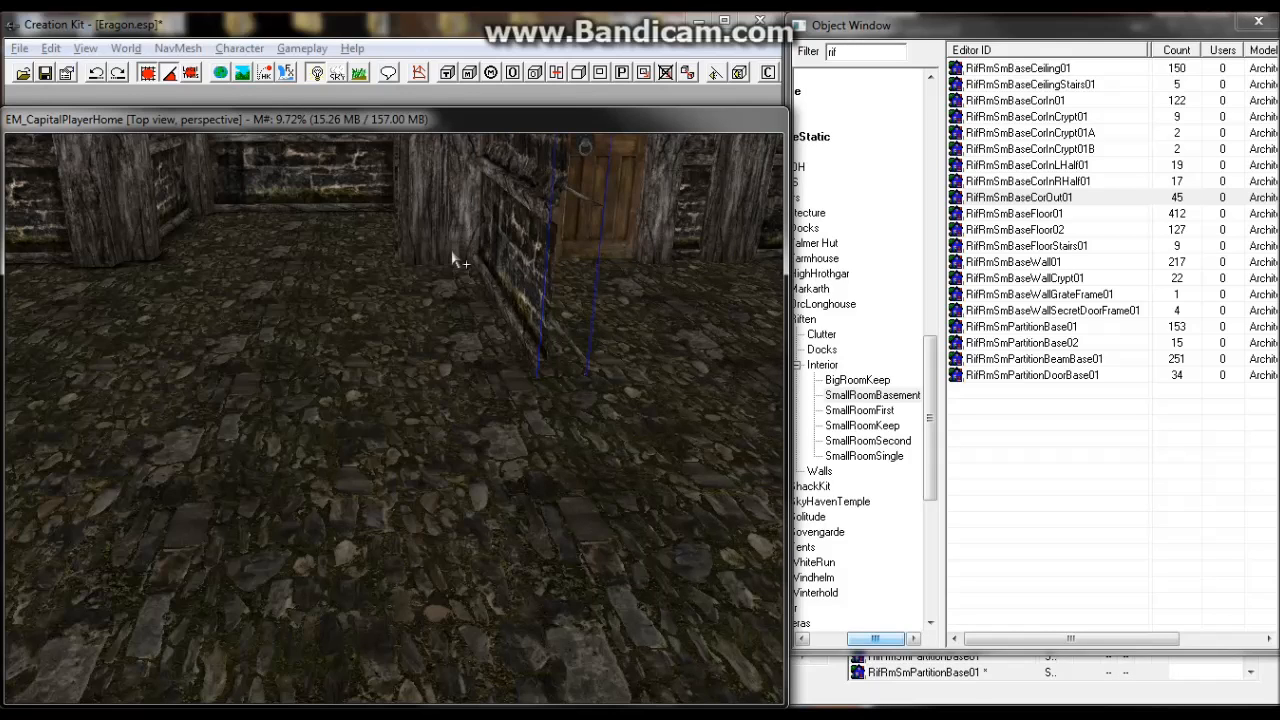
pyautogui.press('Delete')
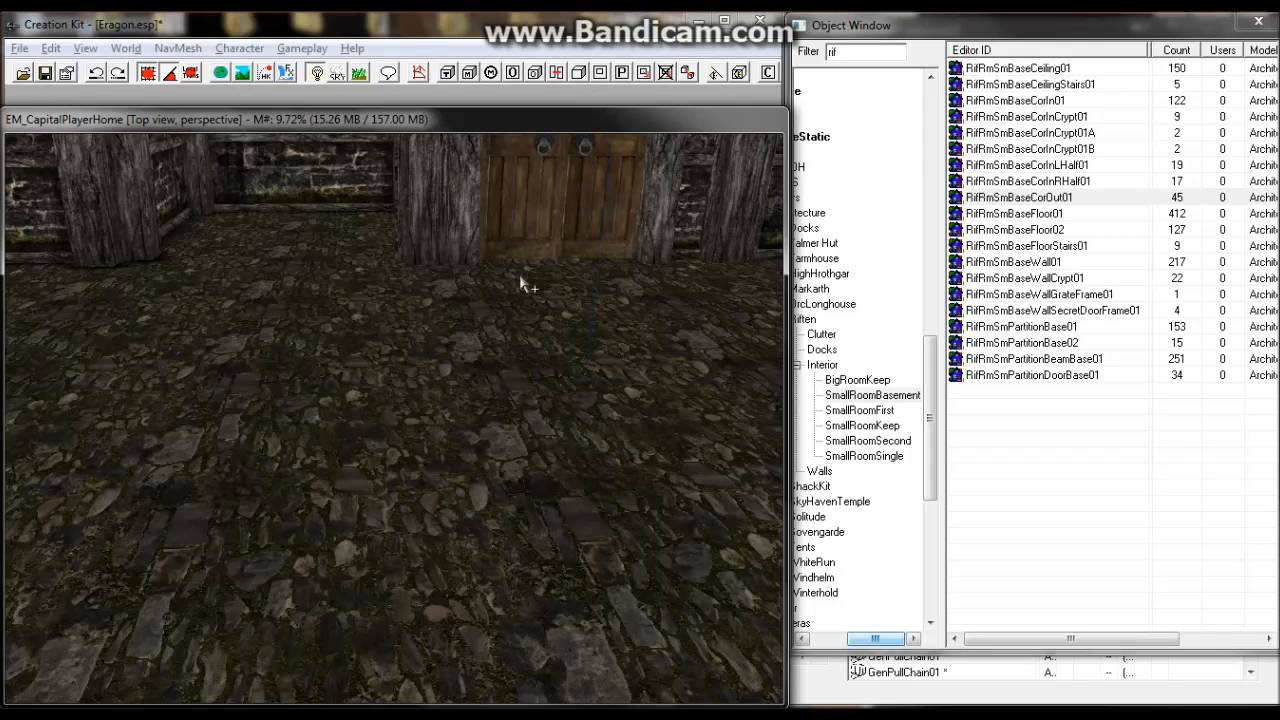
pyautogui.hotkey('ctrl', 'z')
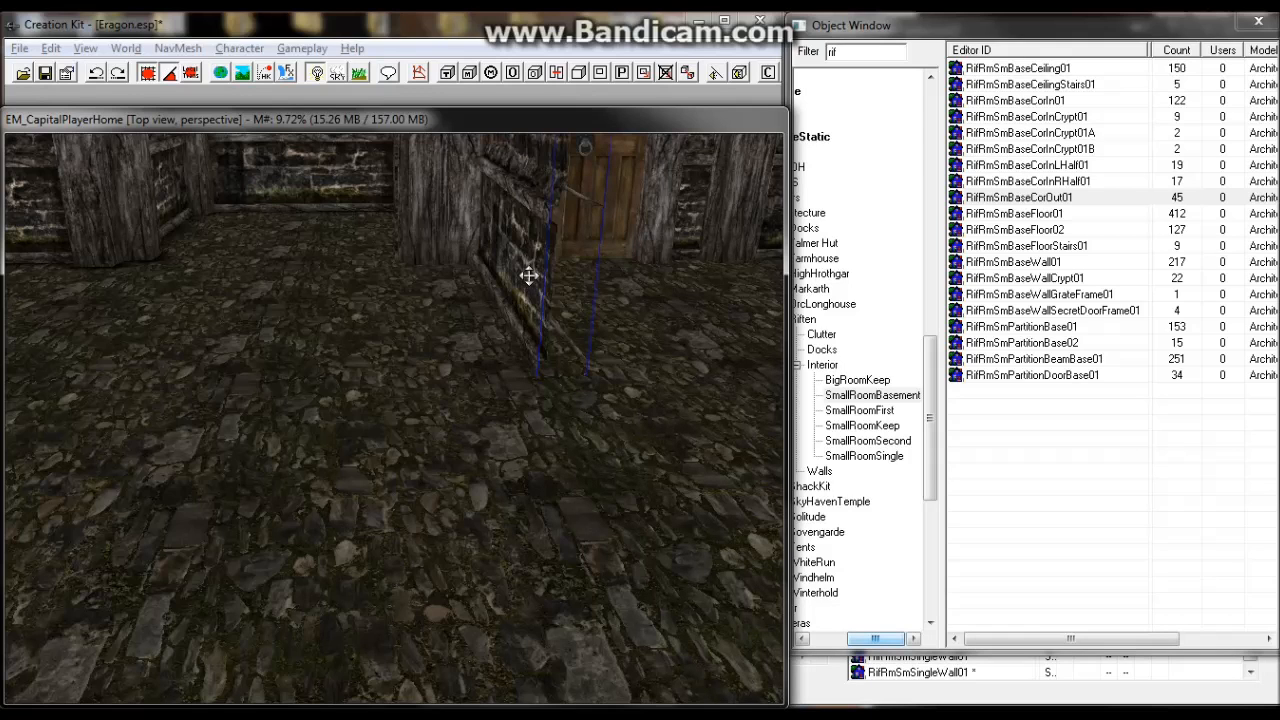
pyautogui.press('Delete')
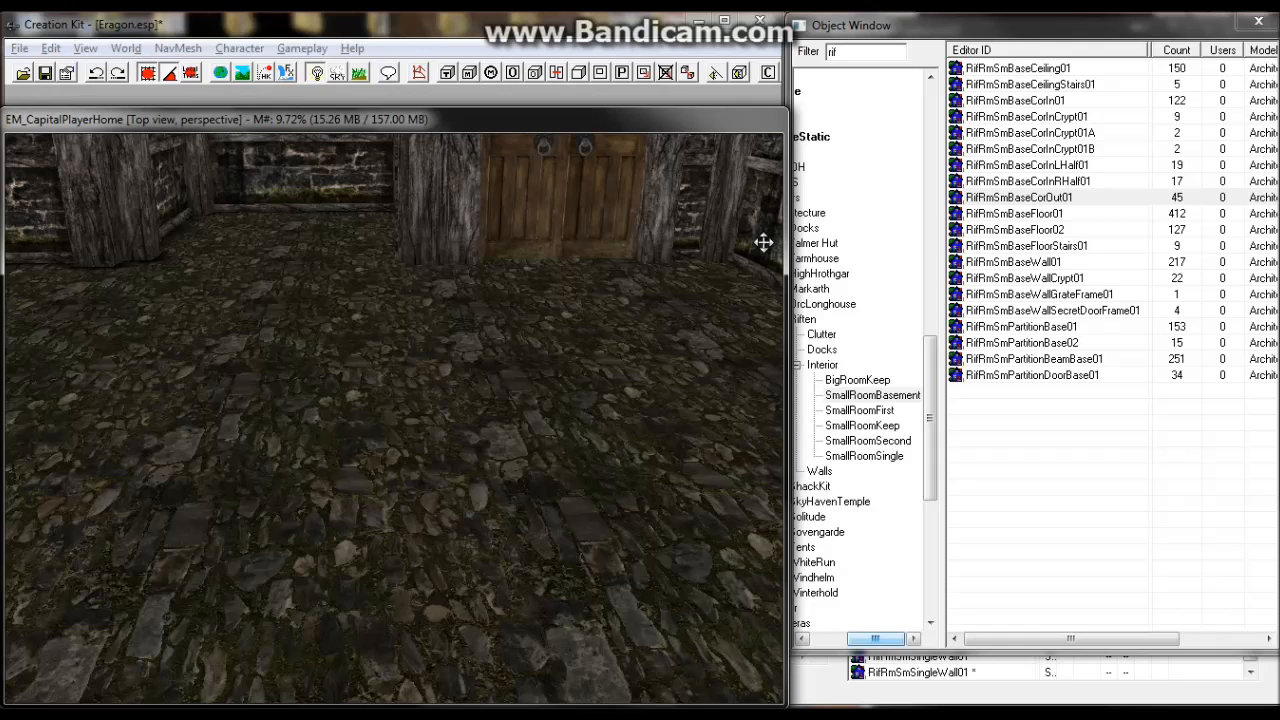
# Duplicate the RifRmSmPartitionBase01 section and rotate the copy into the opening between the outer corner and the double door.
pyautogui.hotkey('ctrl', 'd')
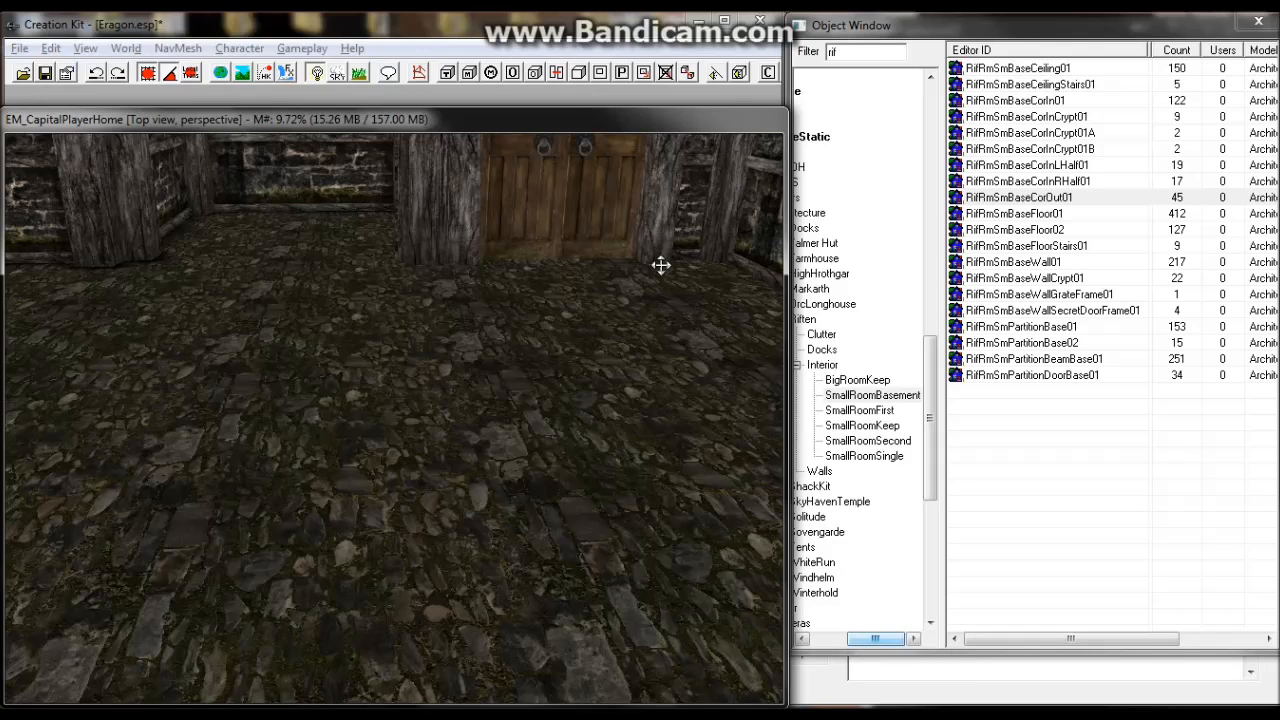
pyautogui.moveTo(654, 277); pyautogui.dragTo(135, 272)
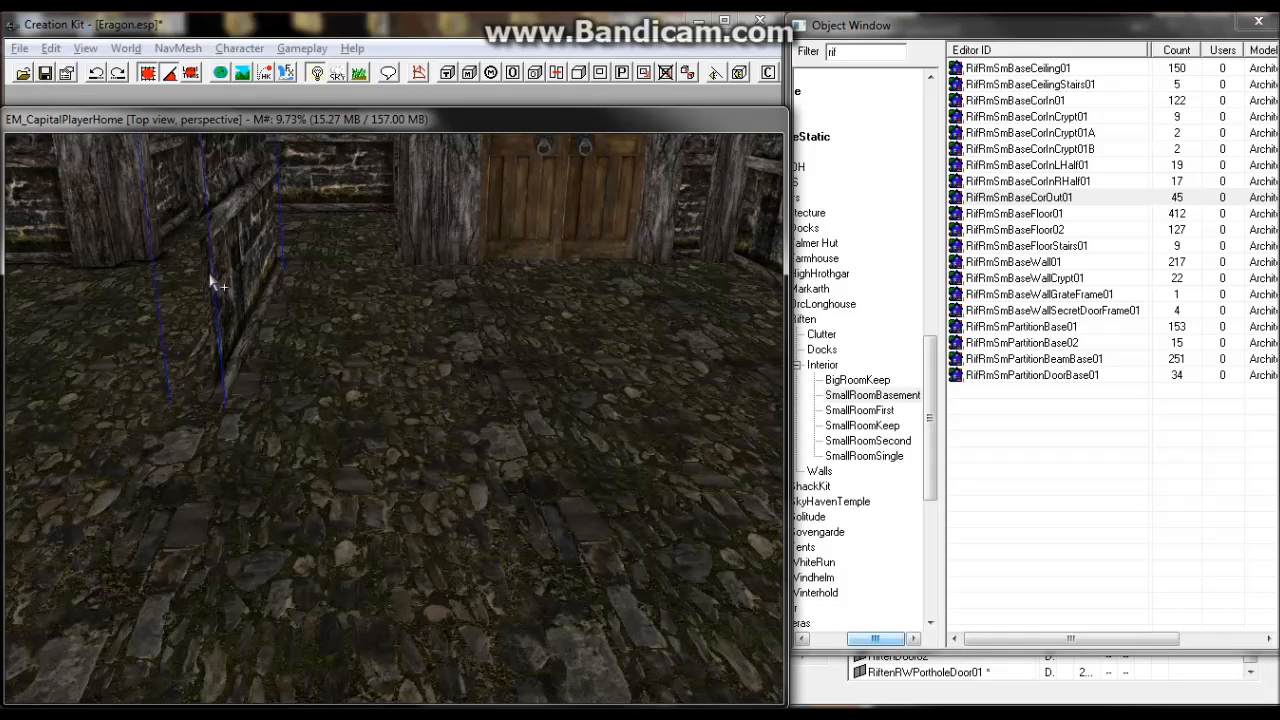
pyautogui.moveTo(216, 283); pyautogui.dragTo(380, 283, button='right')
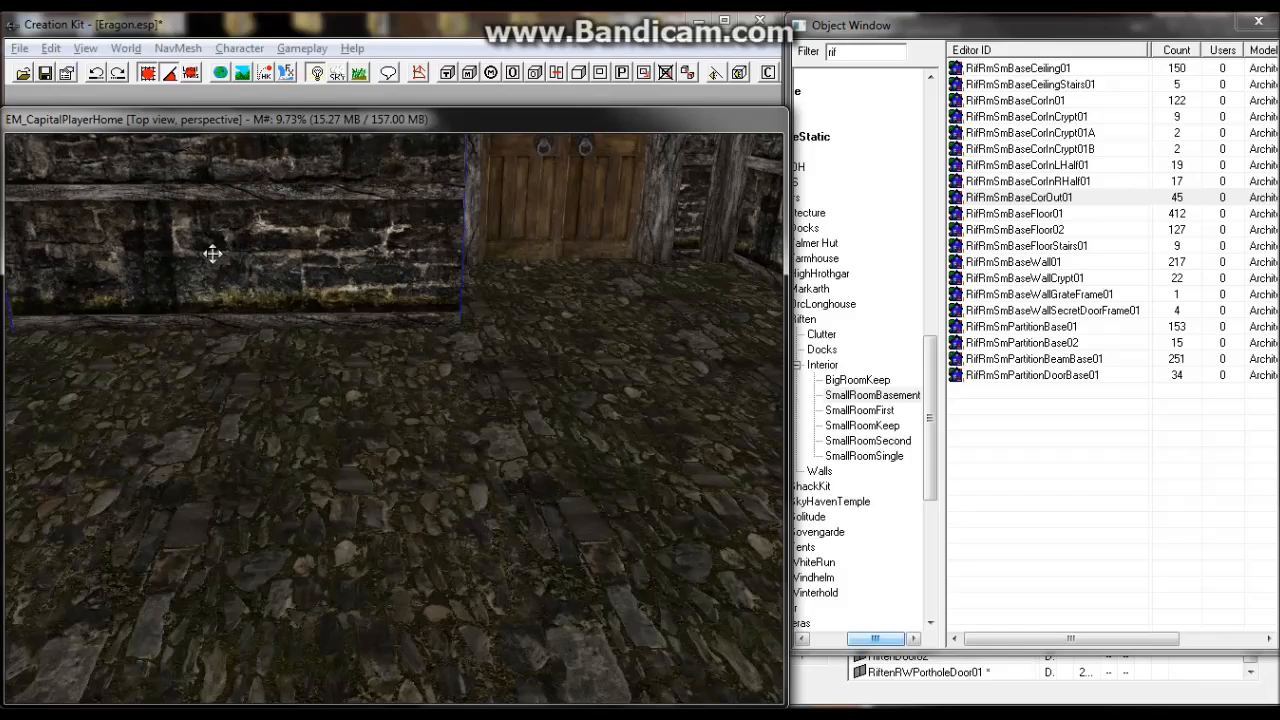
pyautogui.keyDown('shift'); pyautogui.moveTo(211, 254); pyautogui.dragTo(232, 278, button='middle'); pyautogui.keyUp('shift')
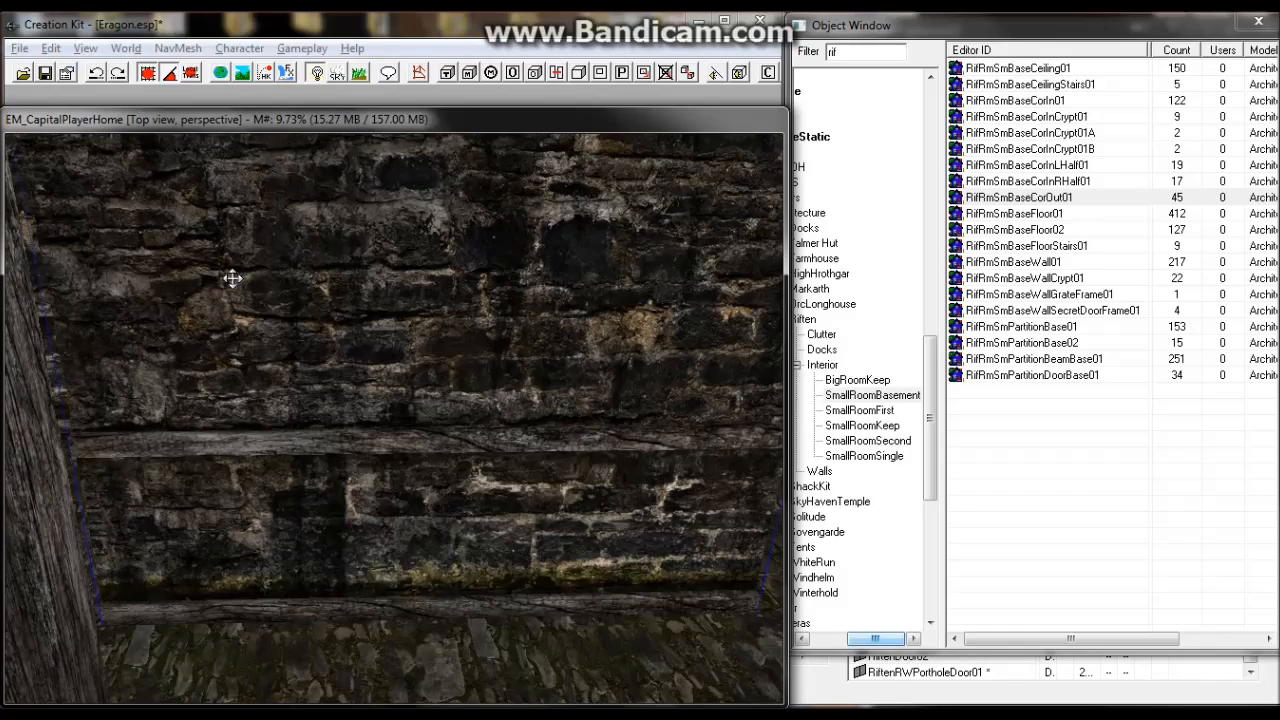
pyautogui.scroll(2, 232, 278)
pyautogui.scroll(-2, 346, 414)
pyautogui.moveTo(346, 414); pyautogui.dragTo(396, 294, button='middle')
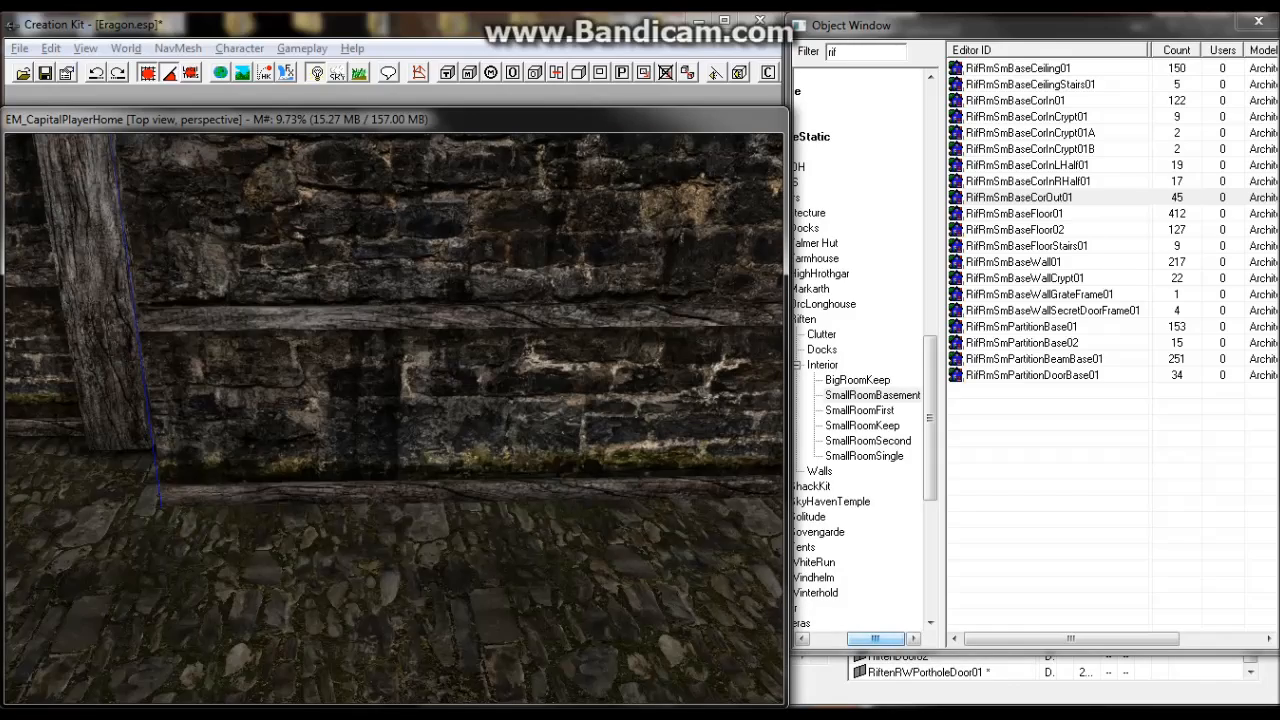
pyautogui.moveTo(396, 294); pyautogui.dragTo(396, 244)
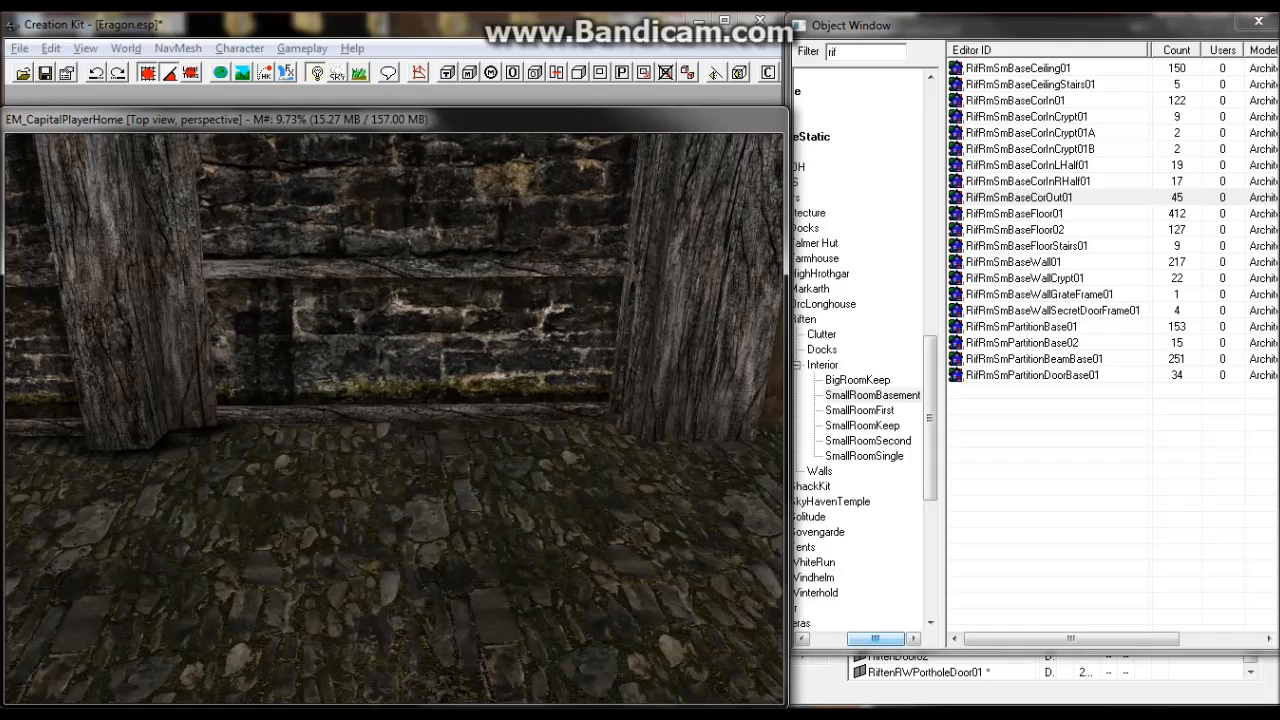
# Delete the extra partition beam beside the double door and shift the new partition wall toward the outer corner.
pyautogui.click(681, 395)
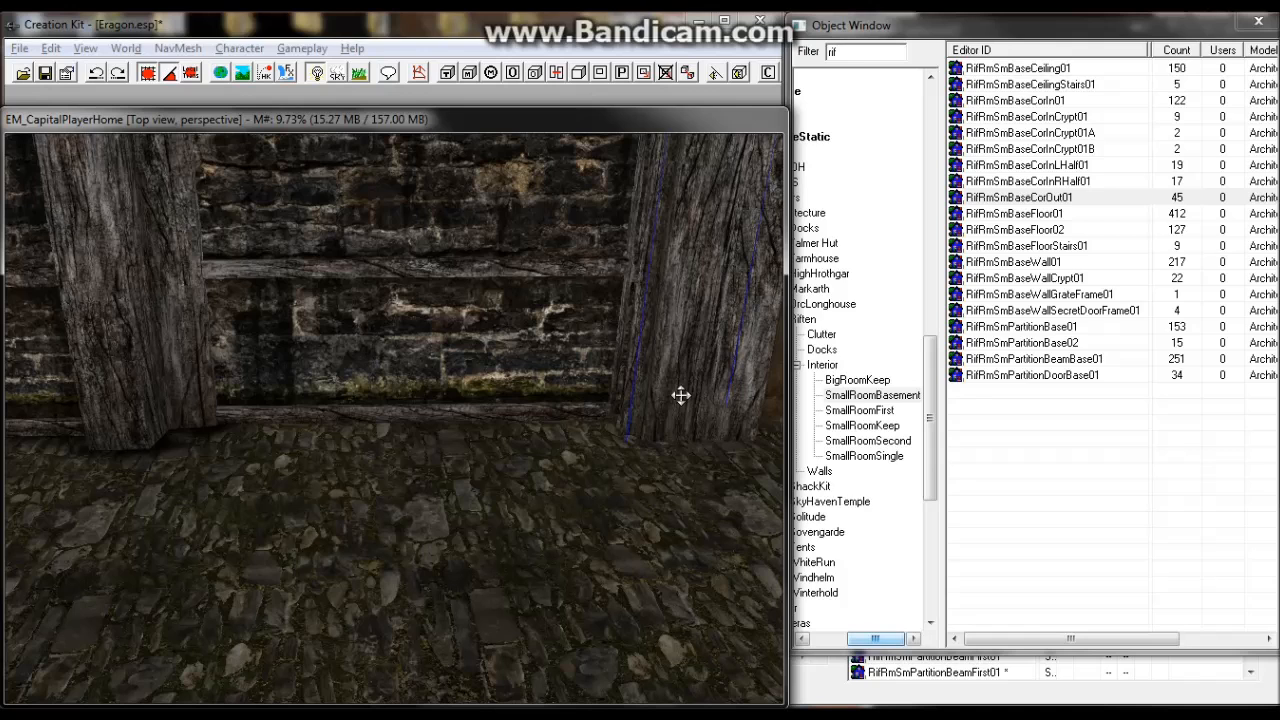
pyautogui.press('Delete')
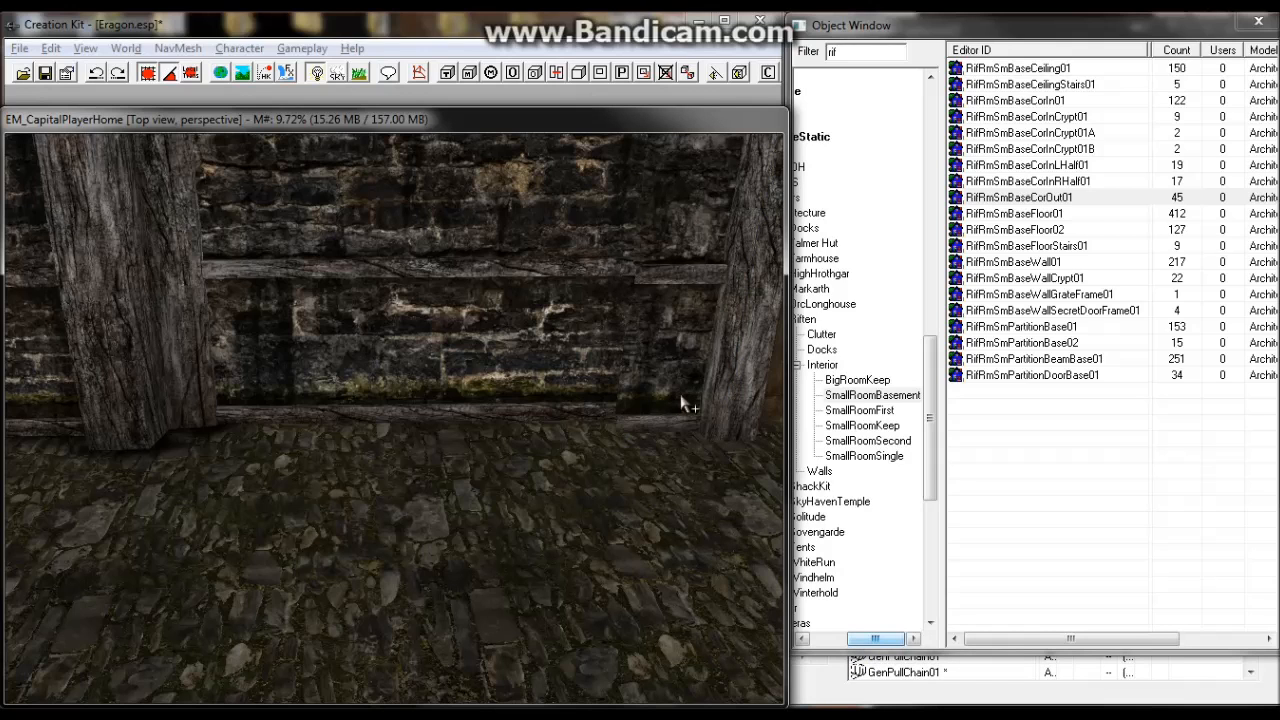
pyautogui.click(489, 331)
pyautogui.moveTo(489, 331)
pyautogui.mouseDown()
pyautogui.moveTo(472, 336)
pyautogui.moveTo(477, 347)
pyautogui.moveTo(476, 331)
pyautogui.mouseUp()
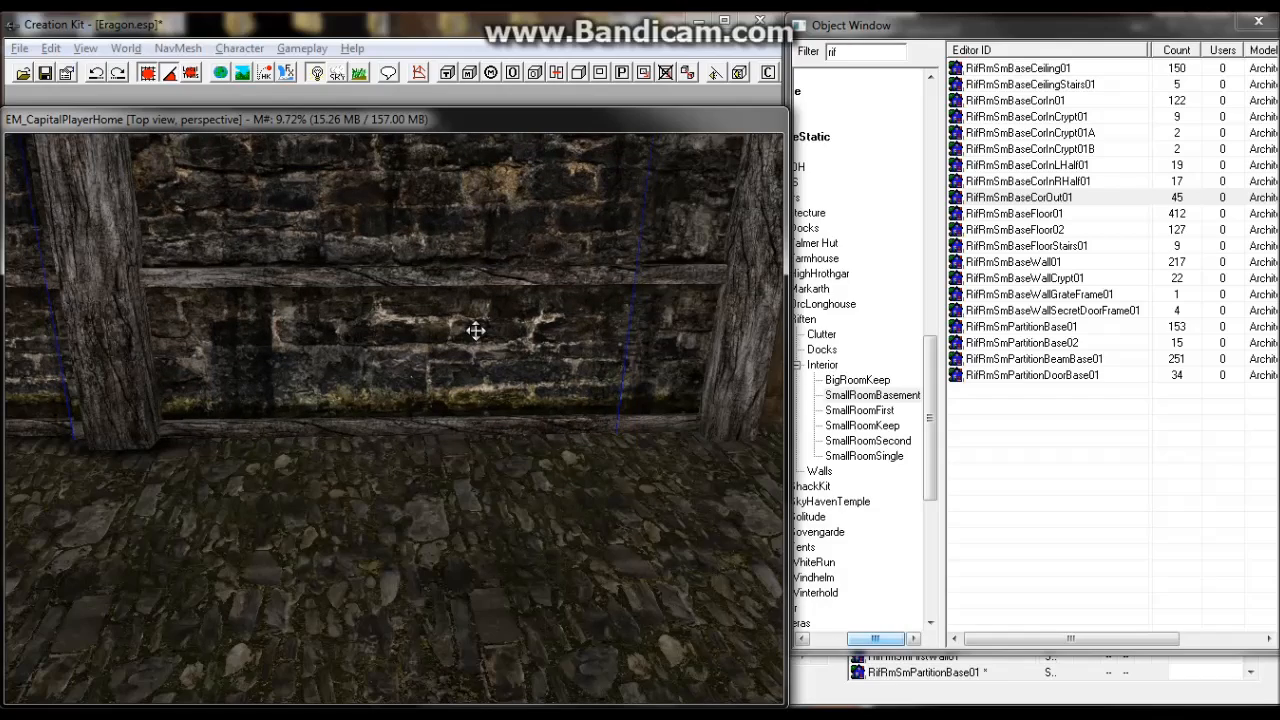
pyautogui.keyDown('shift'); pyautogui.moveTo(487, 331); pyautogui.dragTo(427, 375, button='middle'); pyautogui.keyUp('shift')
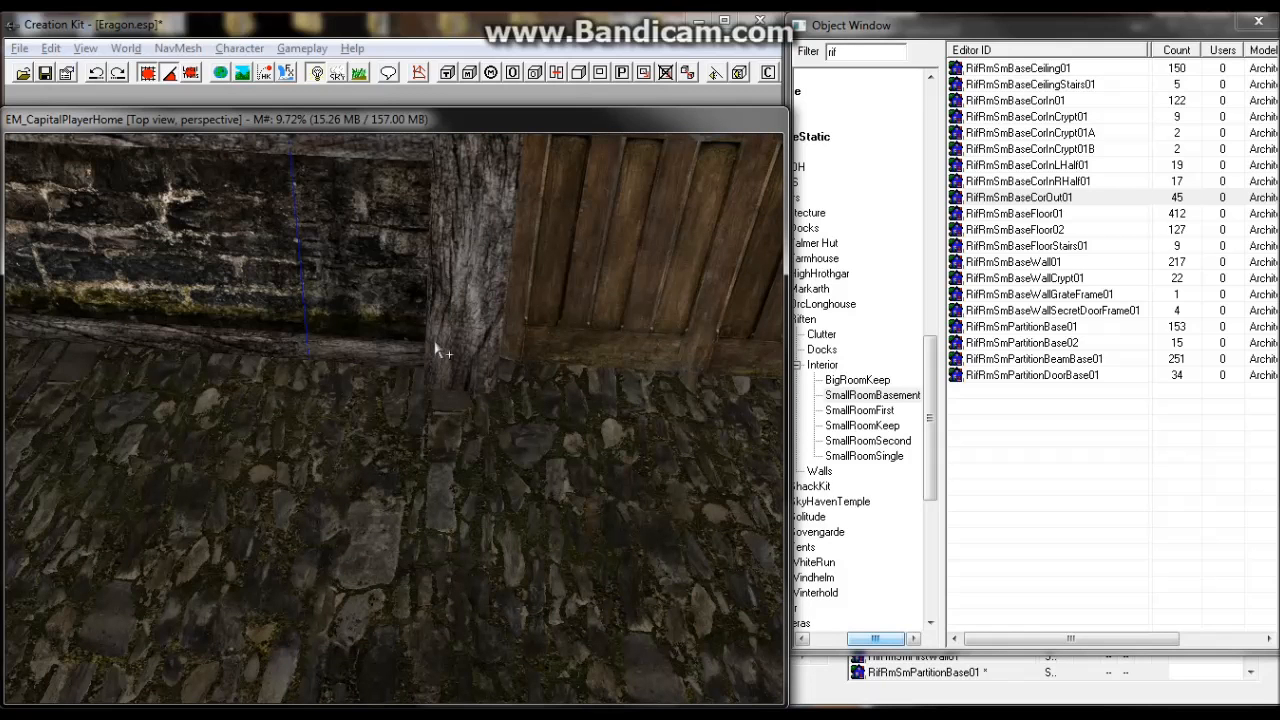
# Try to shift the partition wall pieces beside the double door together, and undo the changes.
pyautogui.click(624, 332)
pyautogui.keyDown('shift'); pyautogui.moveTo(603, 368); pyautogui.dragTo(670, 357, button='middle'); pyautogui.keyUp('shift')
pyautogui.scroll(-4, 557, 362)
pyautogui.press('ctrl')
pyautogui.scroll(2, 555, 350)
pyautogui.click(554, 345)
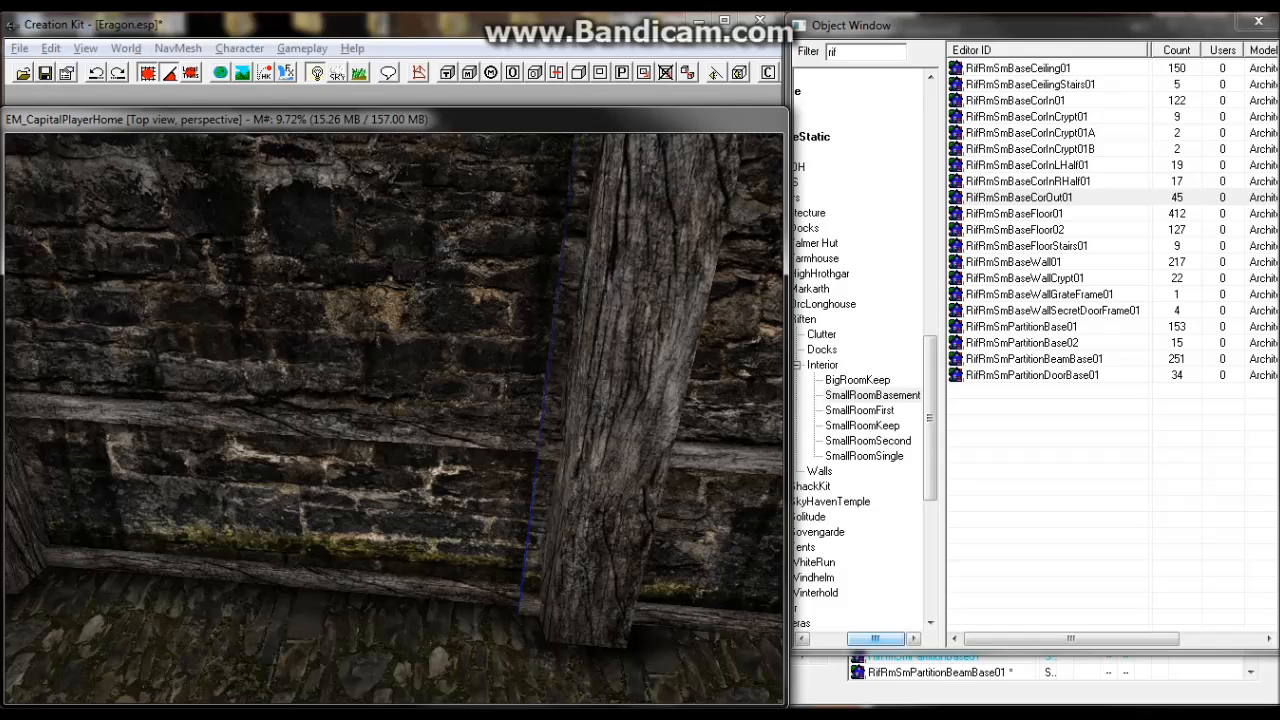
pyautogui.press('Delete')
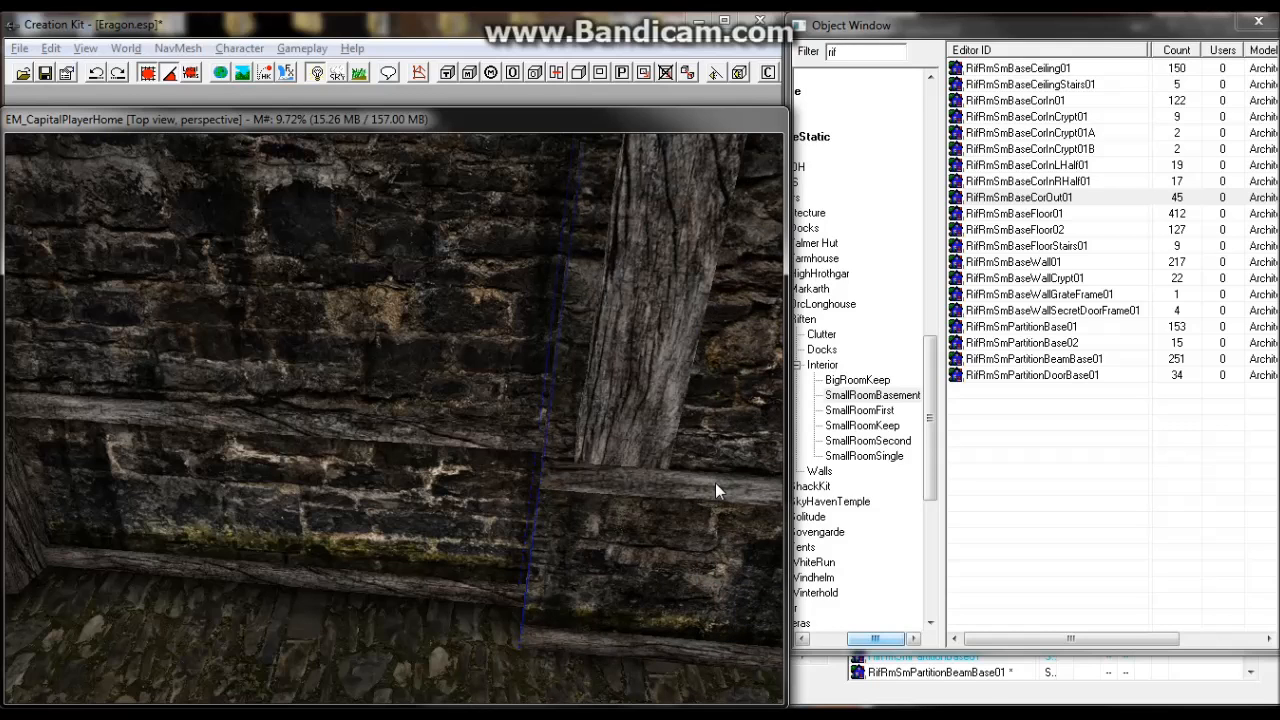
pyautogui.hotkey('ctrl', 'z')
pyautogui.moveTo(710, 473); pyautogui.dragTo(760, 468)
pyautogui.hotkey('ctrl', 'z')
pyautogui.hotkey('ctrl', 'z')
pyautogui.hotkey('ctrl', 'z')
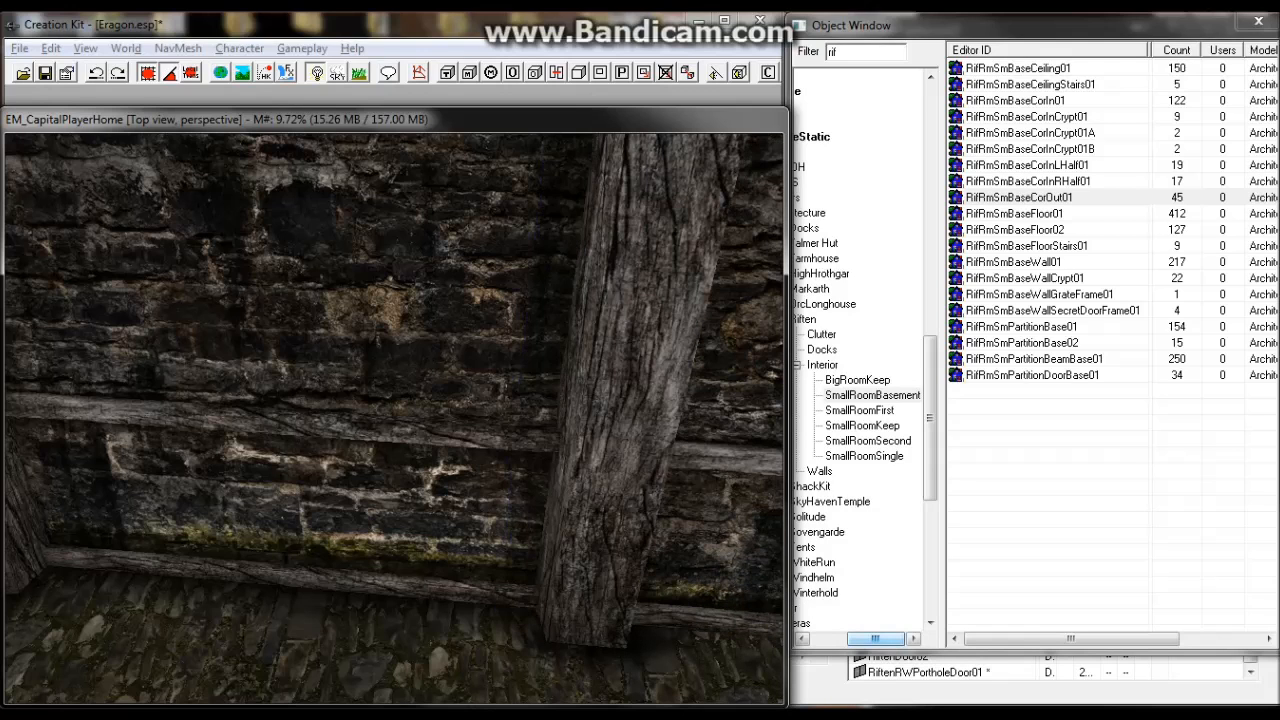
pyautogui.scroll(-5, 609, 494)
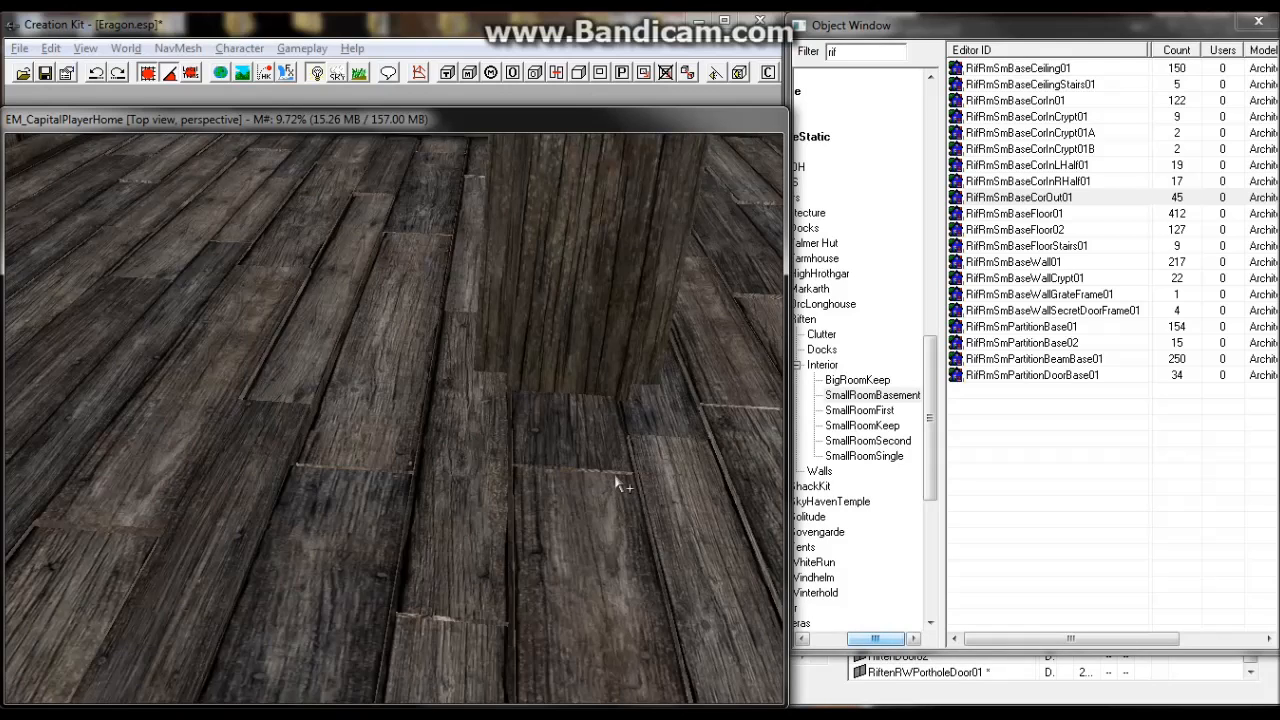
pyautogui.scroll(-10, 615, 463)
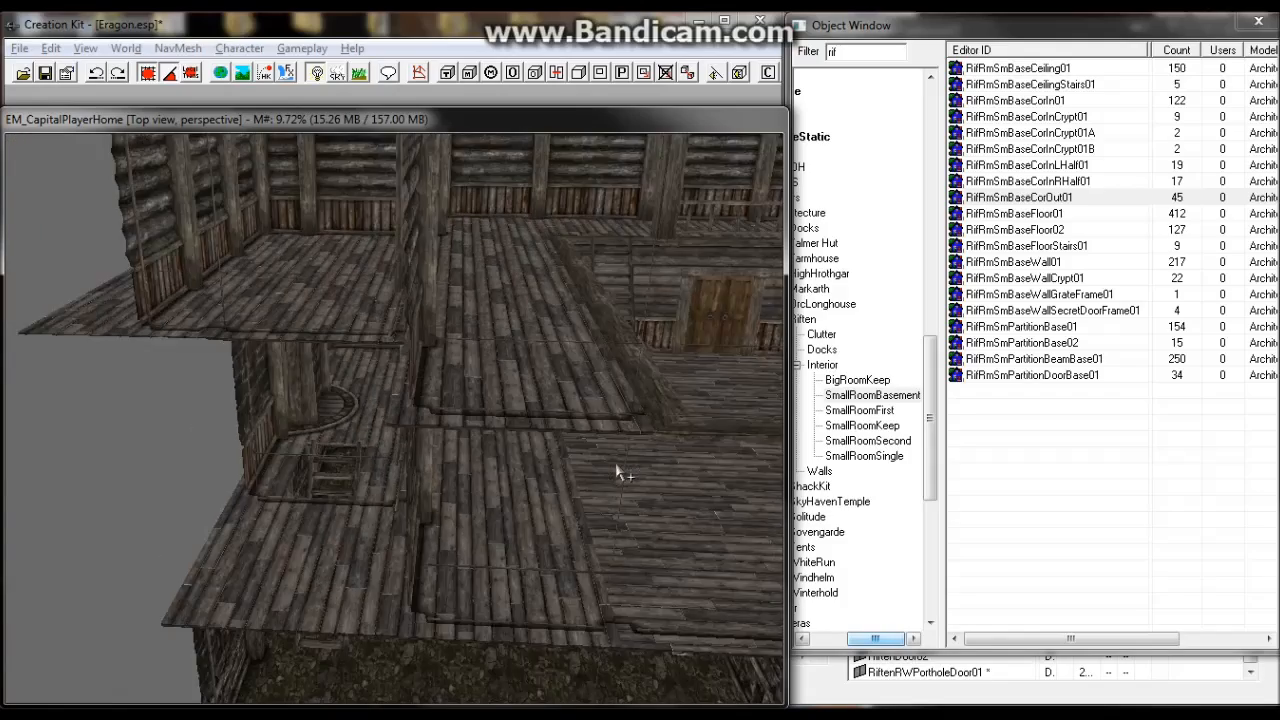
pyautogui.moveTo(614, 476); pyautogui.dragTo(521, 383, button='middle')
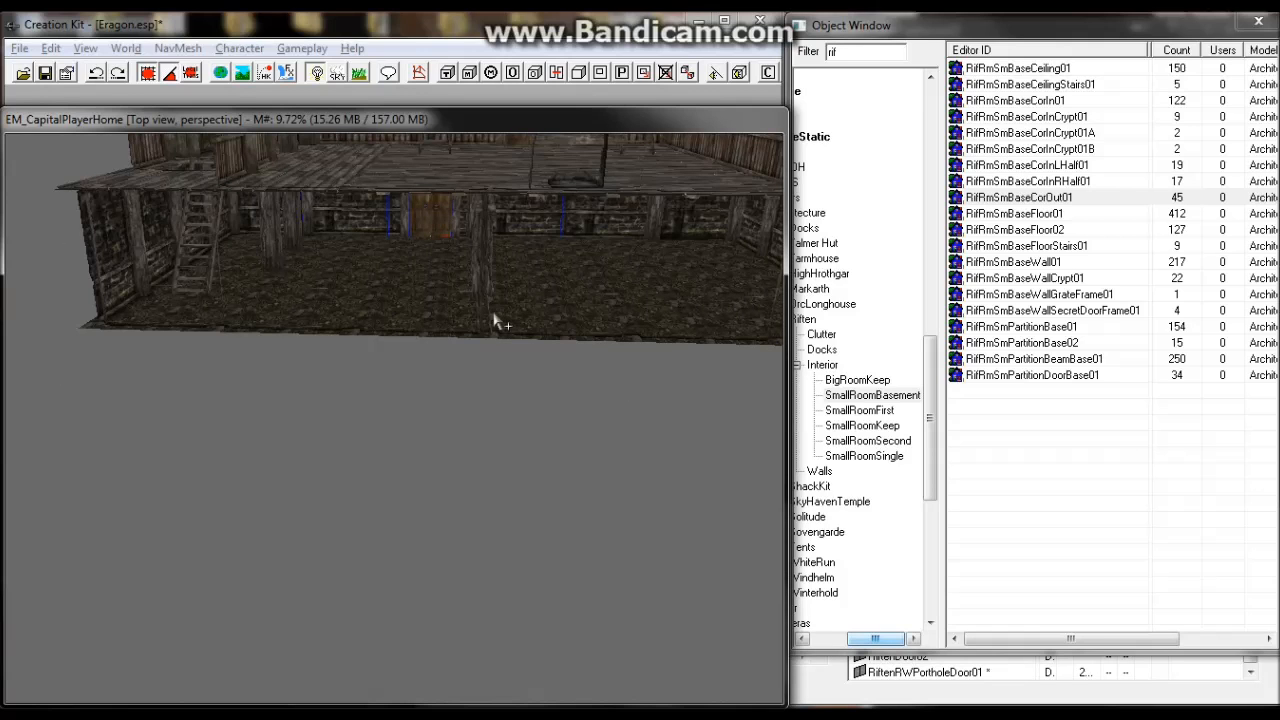
pyautogui.moveTo(508, 314); pyautogui.dragTo(486, 368, button='middle')
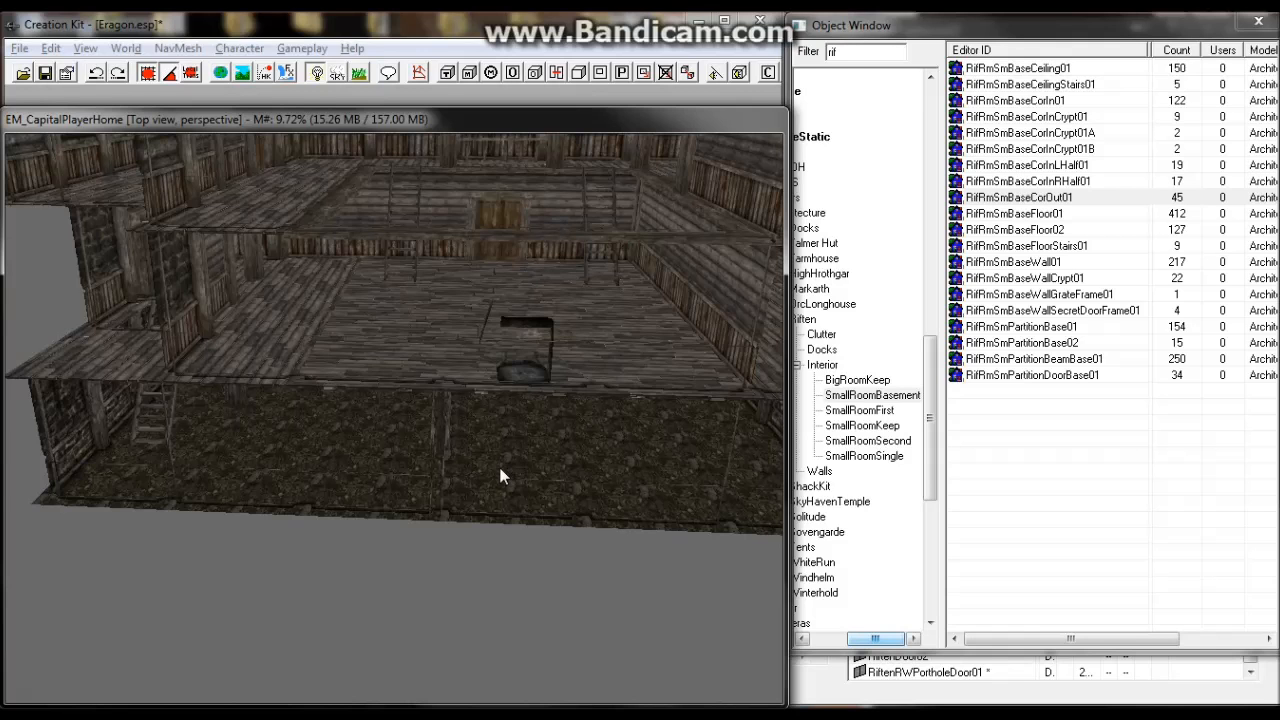
# Inspect the assembled player home from opposite sides, checking the upper floor, main hall and basement rooms for layout and fit.
pyautogui.moveTo(500, 468); pyautogui.dragTo(504, 514, button='middle')
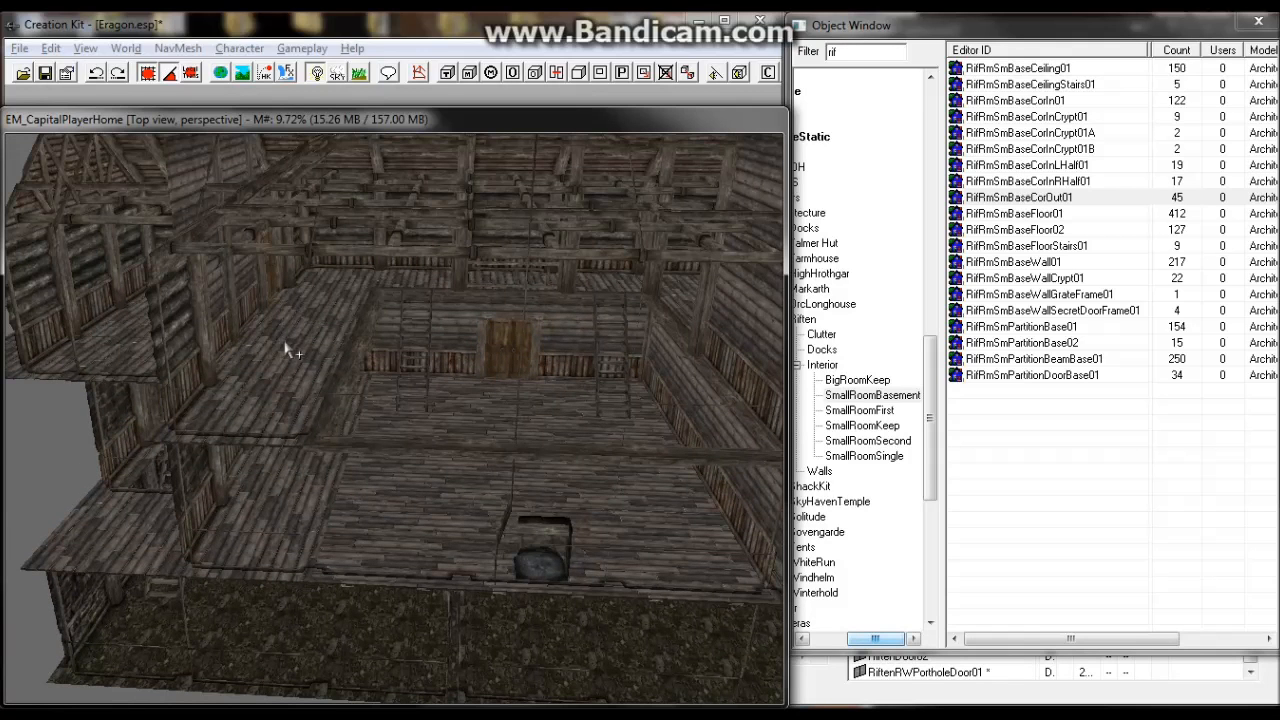
pyautogui.click(121, 333)
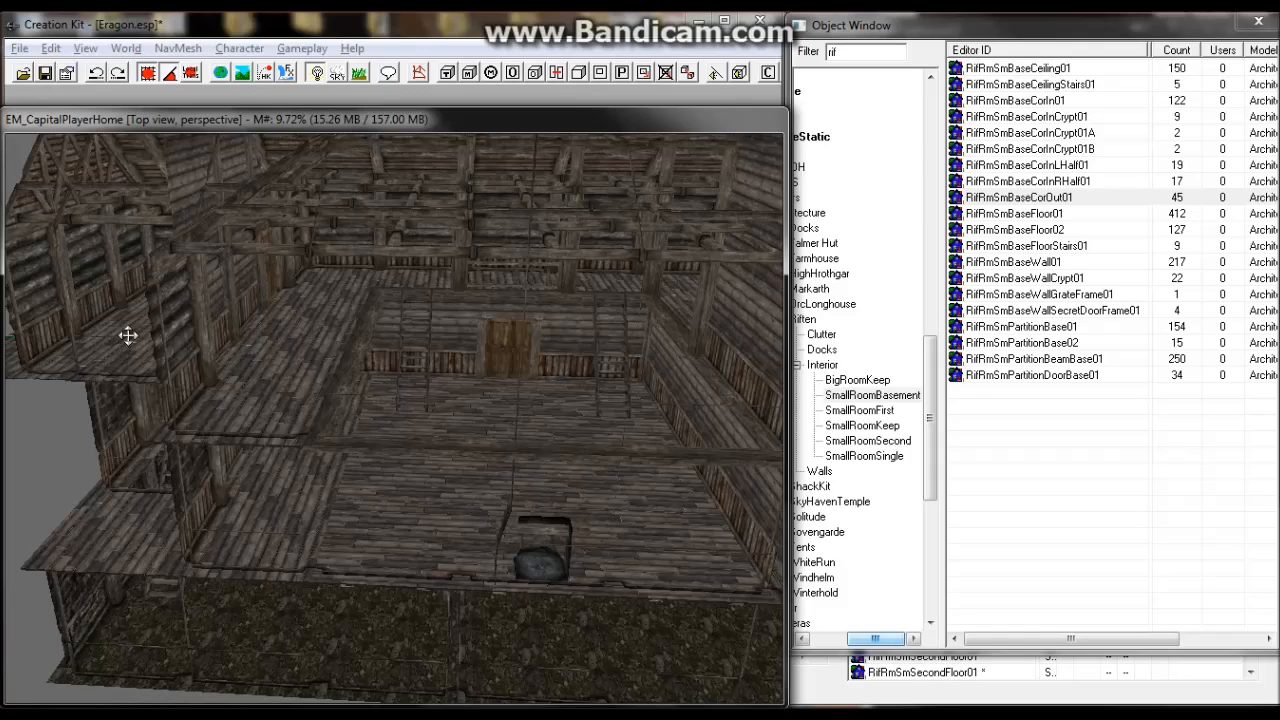
pyautogui.keyDown('shift'); pyautogui.moveTo(280, 389); pyautogui.dragTo(473, 403, button='middle'); pyautogui.keyUp('shift')
pyautogui.scroll(-3, 296, 418)
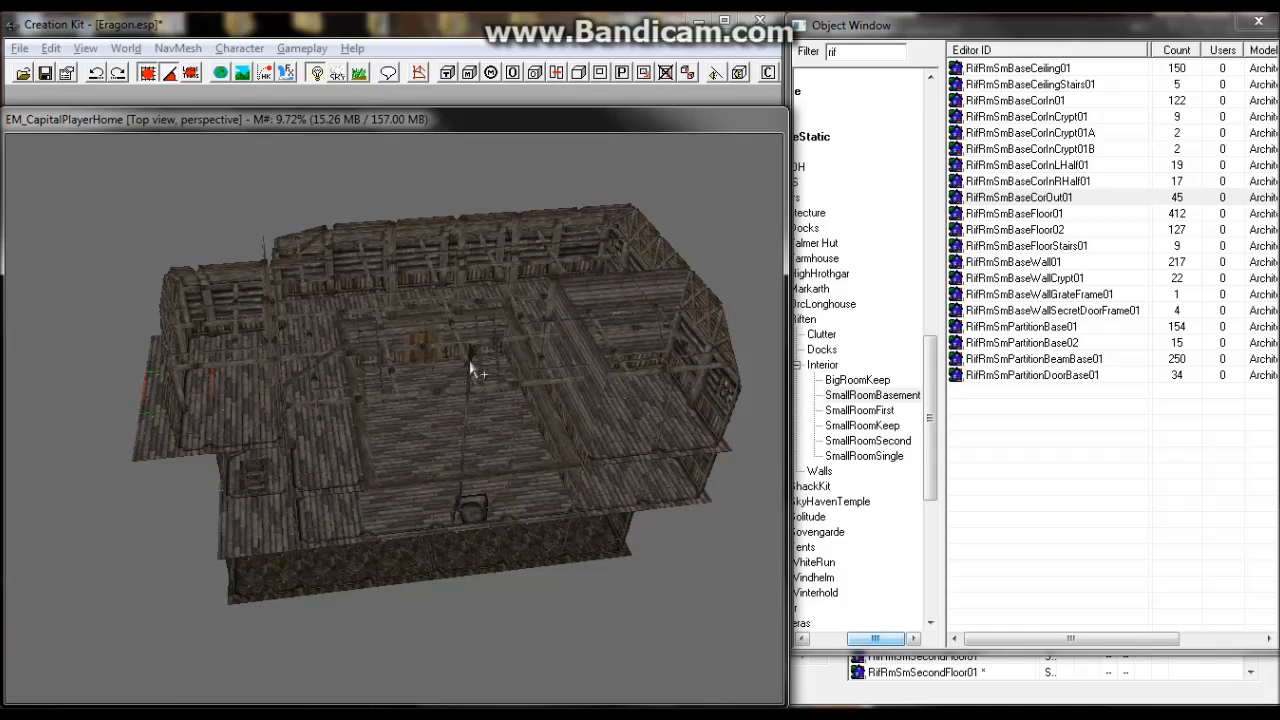
pyautogui.click(441, 322)
pyautogui.keyDown('shift'); pyautogui.moveTo(423, 357); pyautogui.dragTo(563, 268, button='middle'); pyautogui.keyUp('shift')
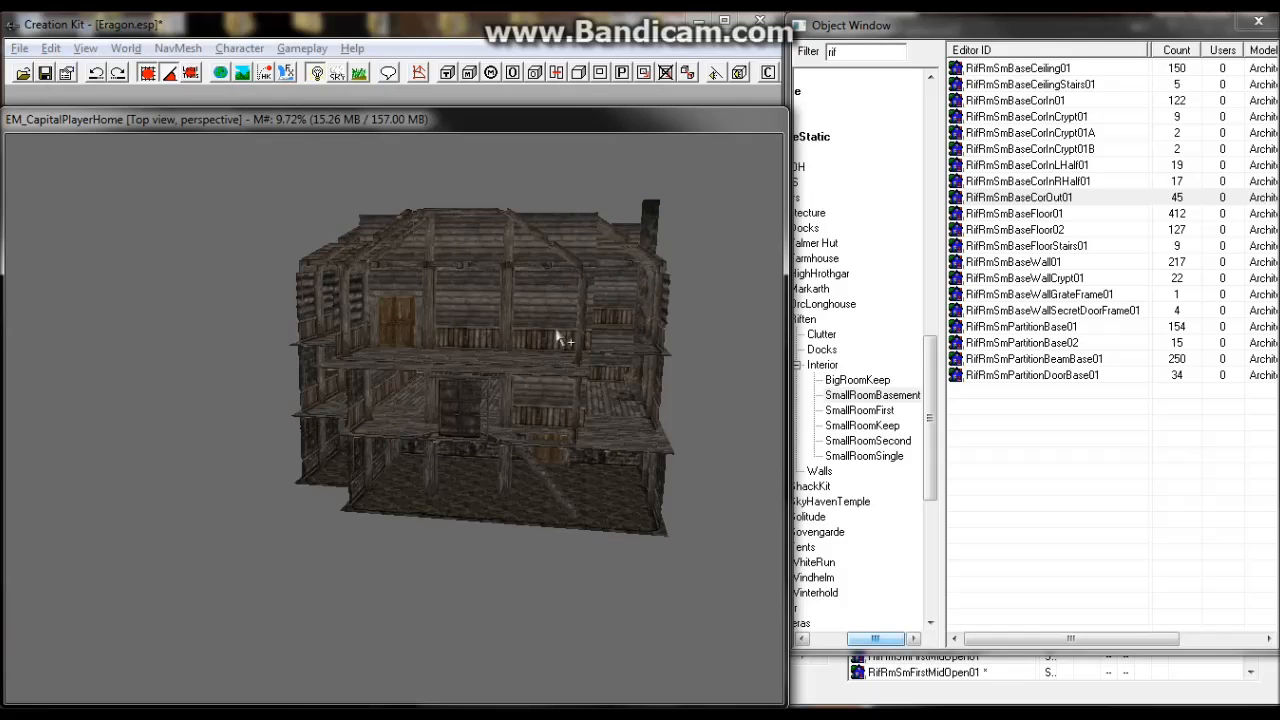
pyautogui.keyDown('shift'); pyautogui.moveTo(531, 397); pyautogui.dragTo(437, 432, button='middle'); pyautogui.keyUp('shift')
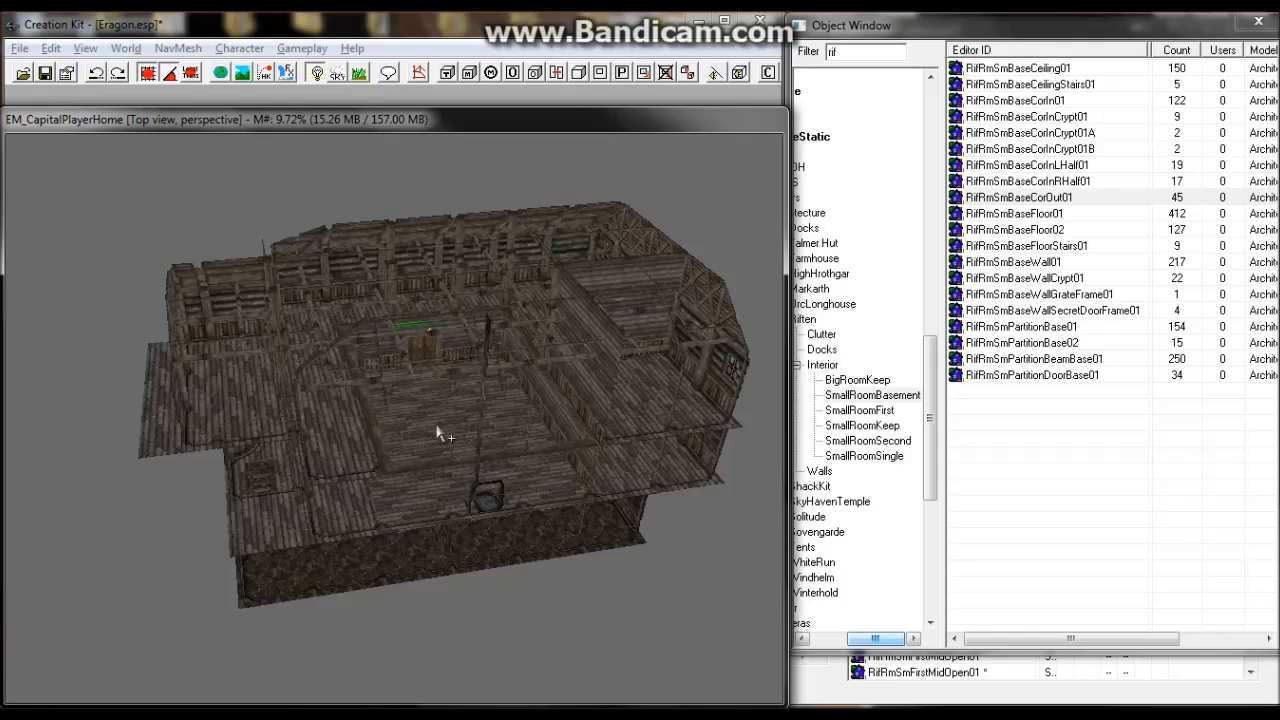
pyautogui.scroll(8, 437, 432)
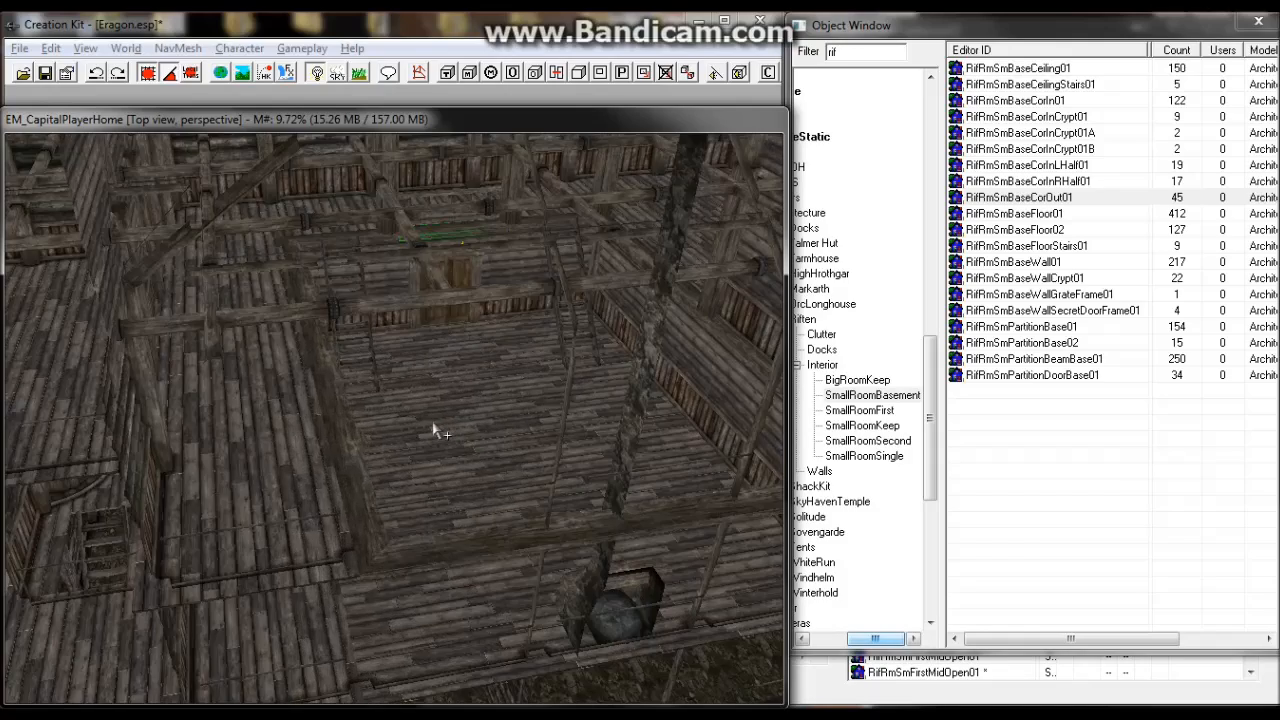
pyautogui.moveTo(423, 411)
pyautogui.keyDown('shift'); pyautogui.mouseDown(button='middle')
pyautogui.moveTo(416, 400)
pyautogui.moveTo(414, 428)
pyautogui.mouseUp(button='middle'); pyautogui.keyUp('shift')
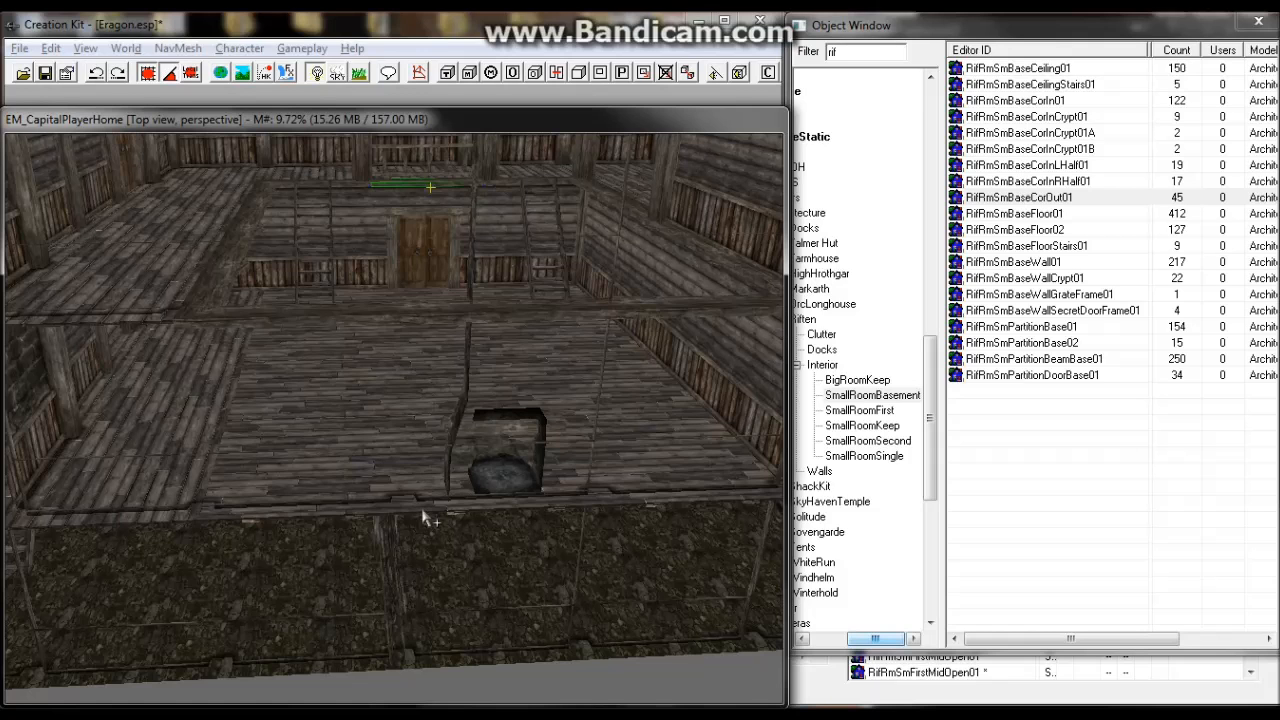
pyautogui.keyDown('shift'); pyautogui.moveTo(425, 517); pyautogui.dragTo(484, 391, button='middle'); pyautogui.keyUp('shift')
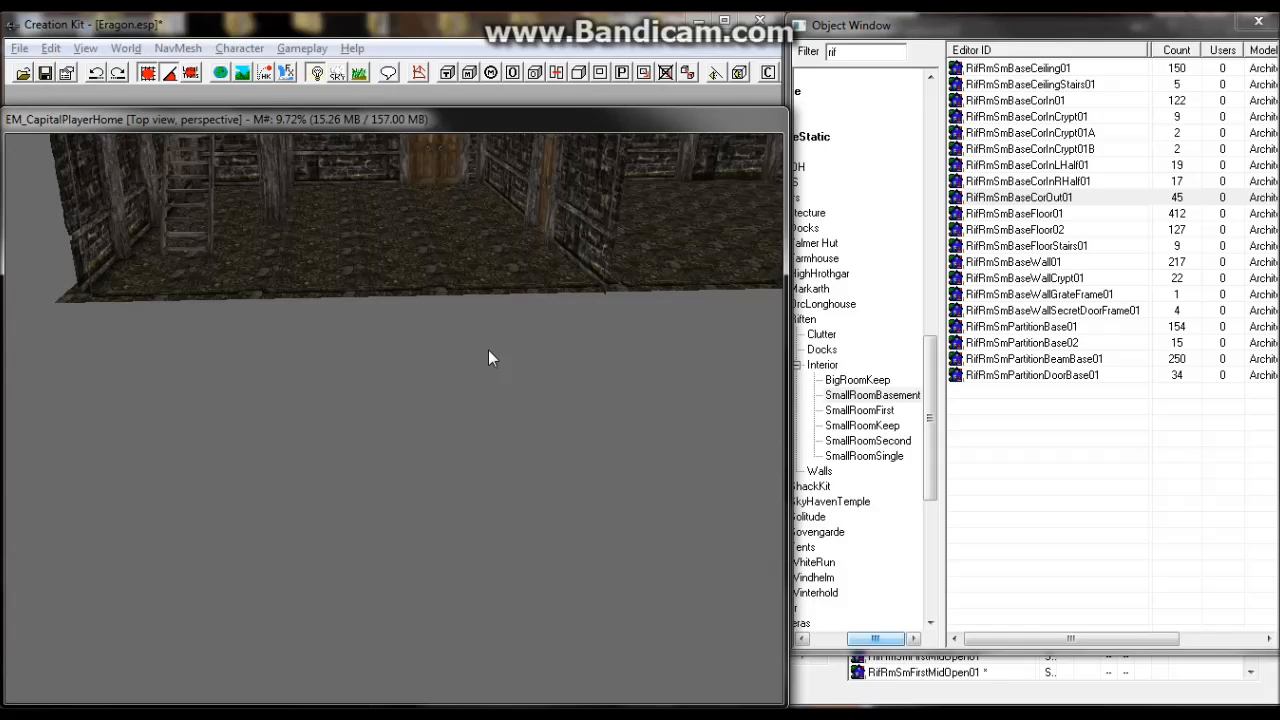
pyautogui.keyDown('shift'); pyautogui.moveTo(489, 357); pyautogui.dragTo(486, 448, button='middle'); pyautogui.keyUp('shift')
# Review the whole interior shell from above and at an angle, examining how the floors, walls and roof framing line up.
pyautogui.keyDown('shift'); pyautogui.moveTo(430, 414); pyautogui.dragTo(408, 372, button='middle'); pyautogui.keyUp('shift')
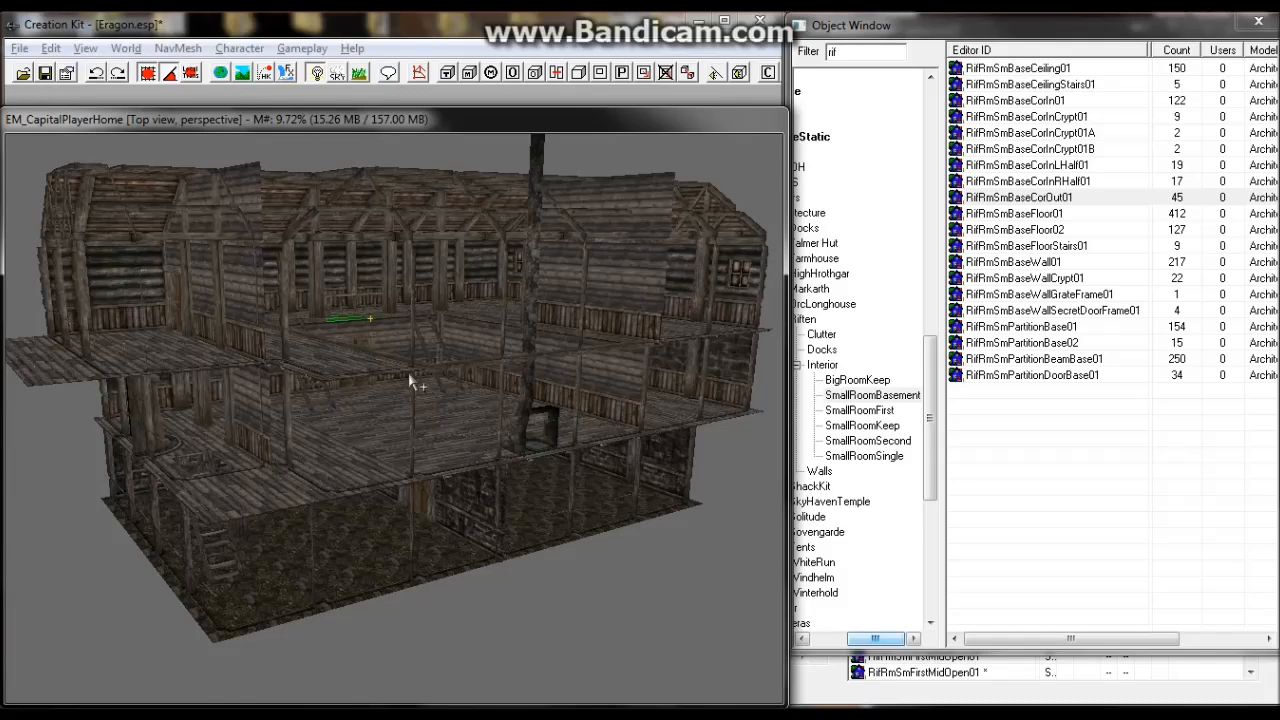
pyautogui.moveTo(408, 374)
pyautogui.keyDown('shift'); pyautogui.mouseDown(button='middle')
pyautogui.moveTo(343, 466)
pyautogui.moveTo(349, 486)
pyautogui.moveTo(406, 503)
pyautogui.moveTo(427, 368)
pyautogui.moveTo(419, 378)
pyautogui.mouseUp(button='middle'); pyautogui.keyUp('shift')
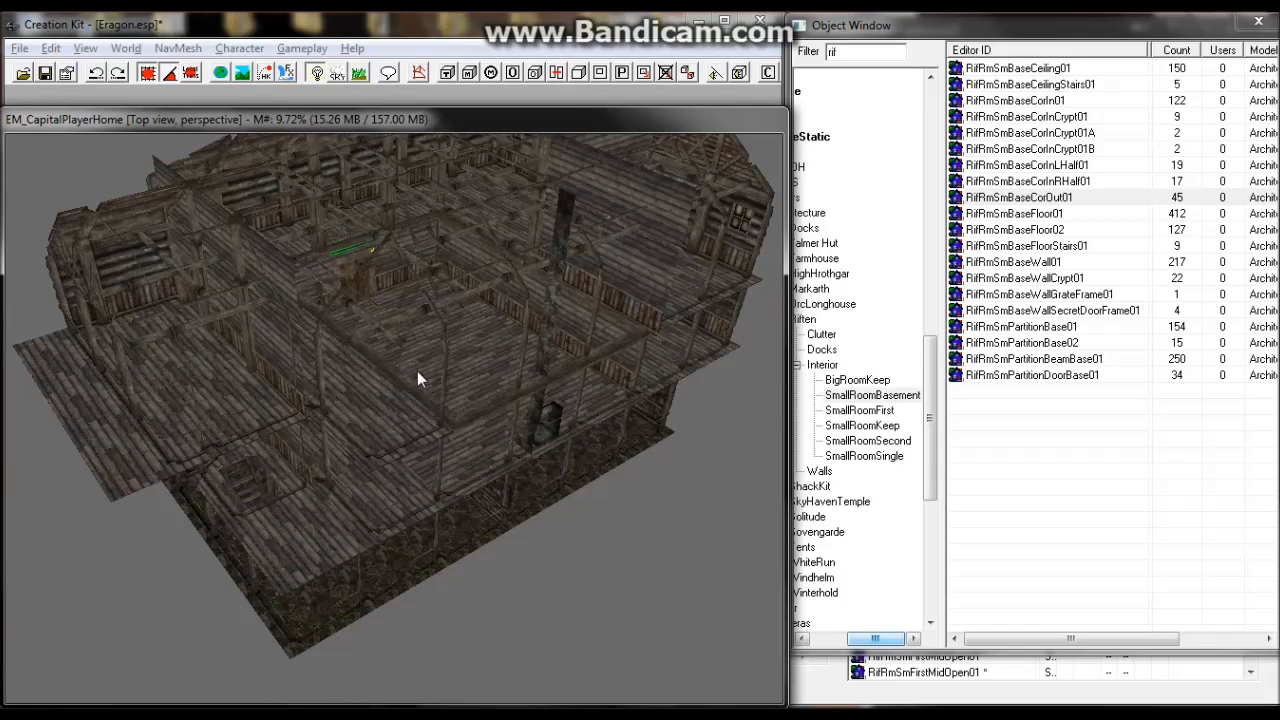
pyautogui.scroll(2, 417, 371)
pyautogui.keyDown('shift'); pyautogui.moveTo(417, 372); pyautogui.dragTo(394, 408, button='middle'); pyautogui.keyUp('shift')
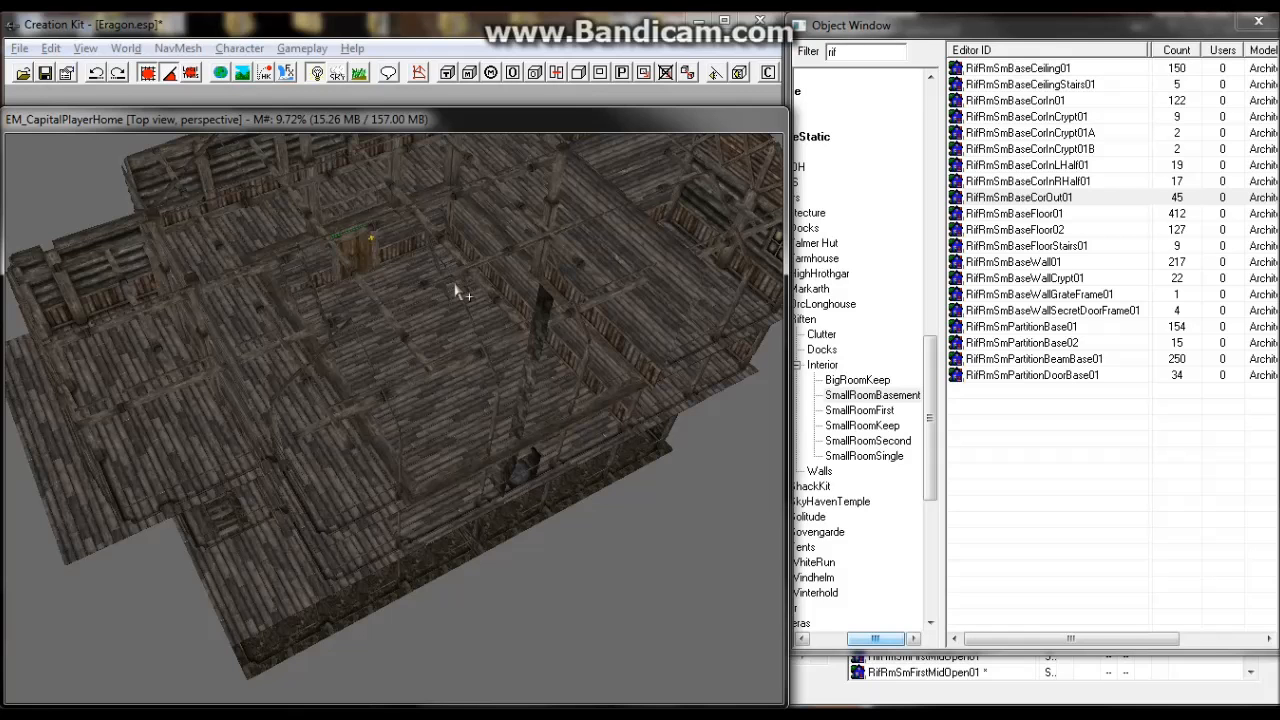
pyautogui.keyDown('shift'); pyautogui.moveTo(458, 291); pyautogui.dragTo(462, 366, button='middle'); pyautogui.keyUp('shift')
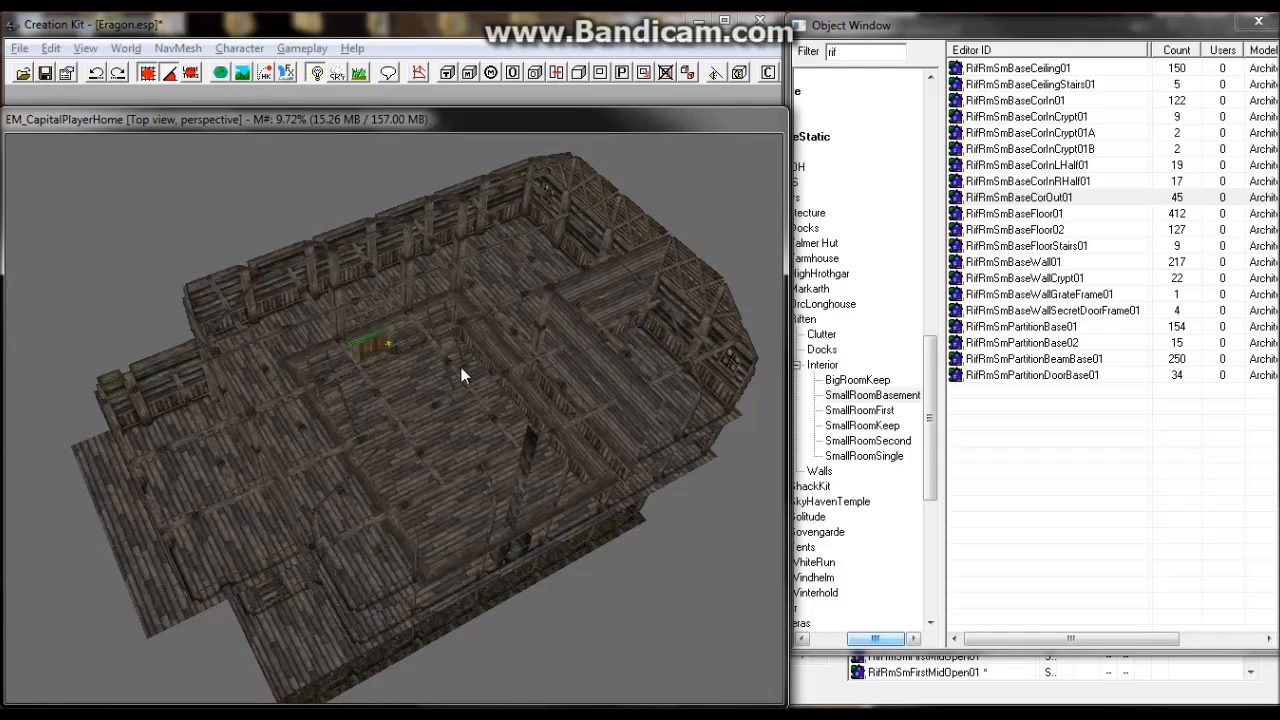
pyautogui.keyDown('shift'); pyautogui.moveTo(440, 413); pyautogui.dragTo(437, 413, button='middle'); pyautogui.keyUp('shift')
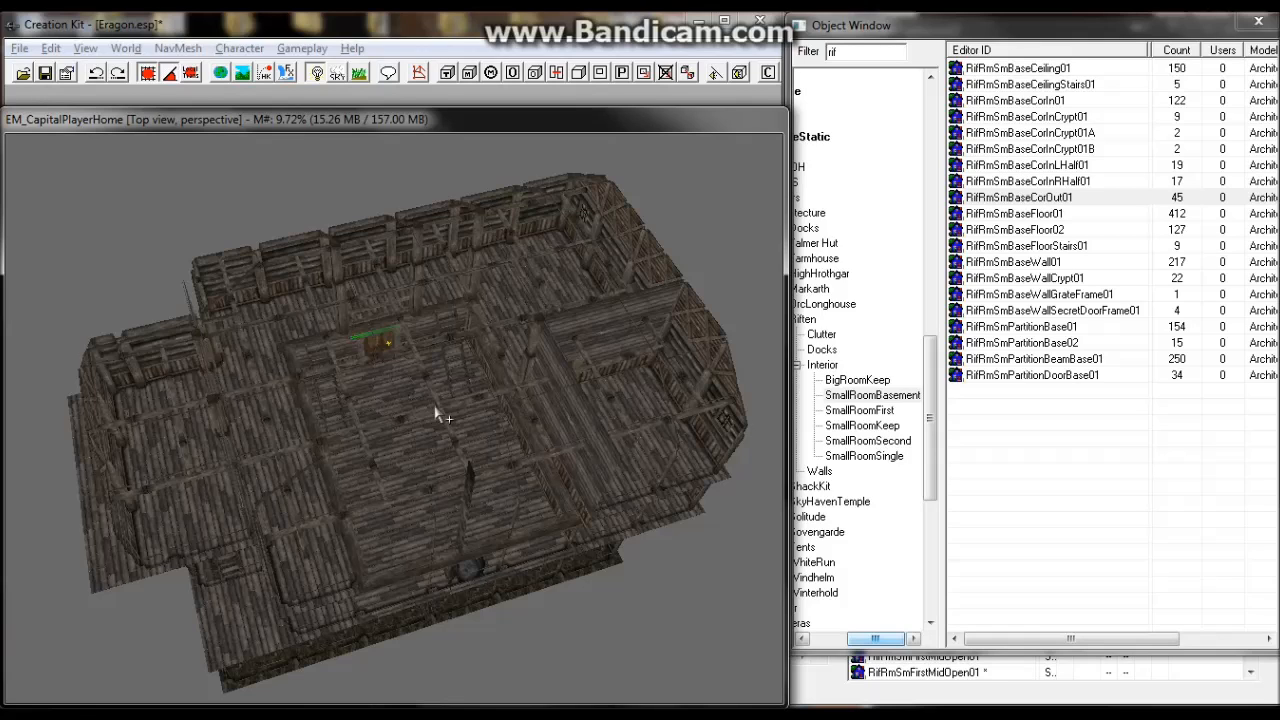
pyautogui.keyDown('shift'); pyautogui.moveTo(405, 440); pyautogui.dragTo(395, 458, button='middle'); pyautogui.keyUp('shift')
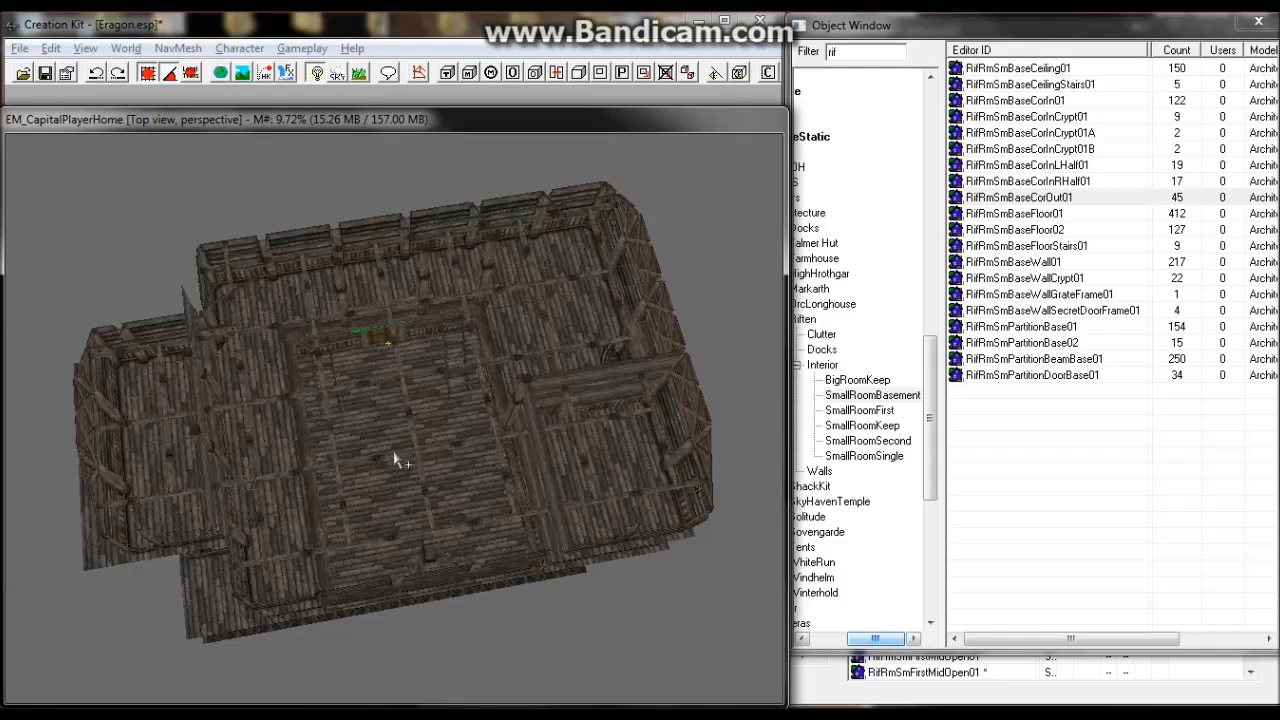
pyautogui.scroll(3, 395, 460)
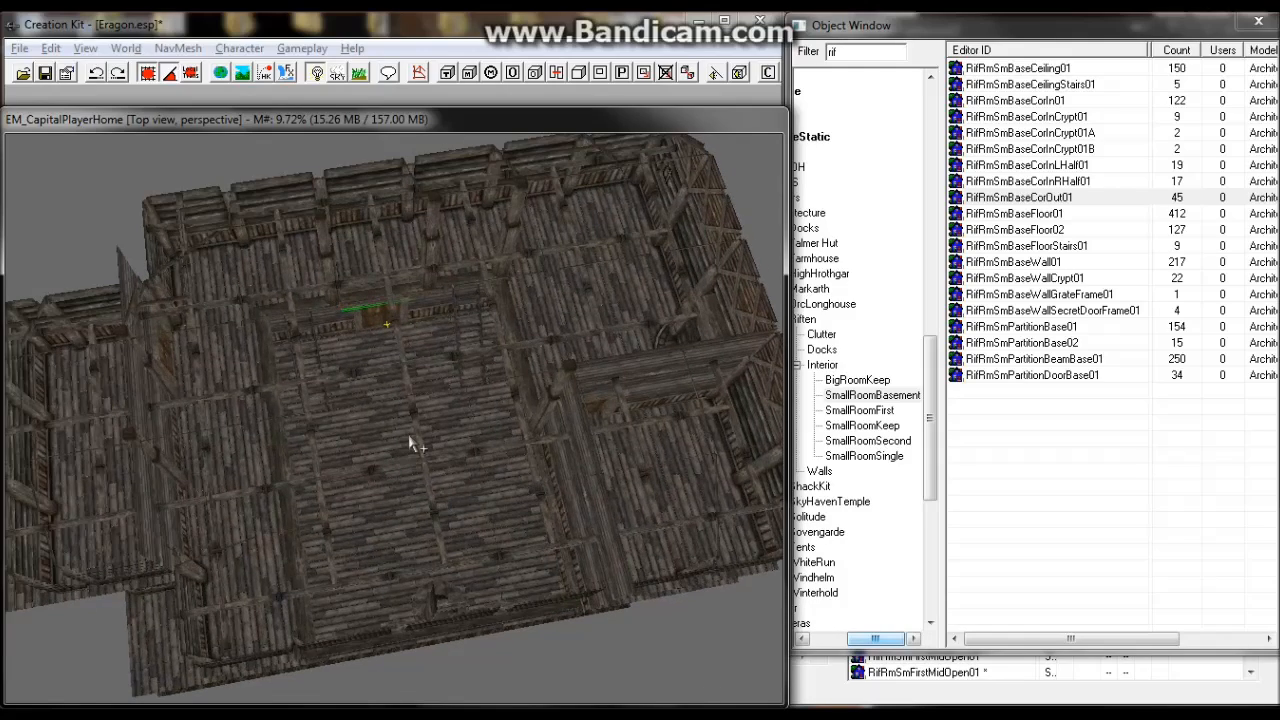
pyautogui.keyDown('shift'); pyautogui.moveTo(410, 440); pyautogui.dragTo(438, 384, button='middle'); pyautogui.keyUp('shift')
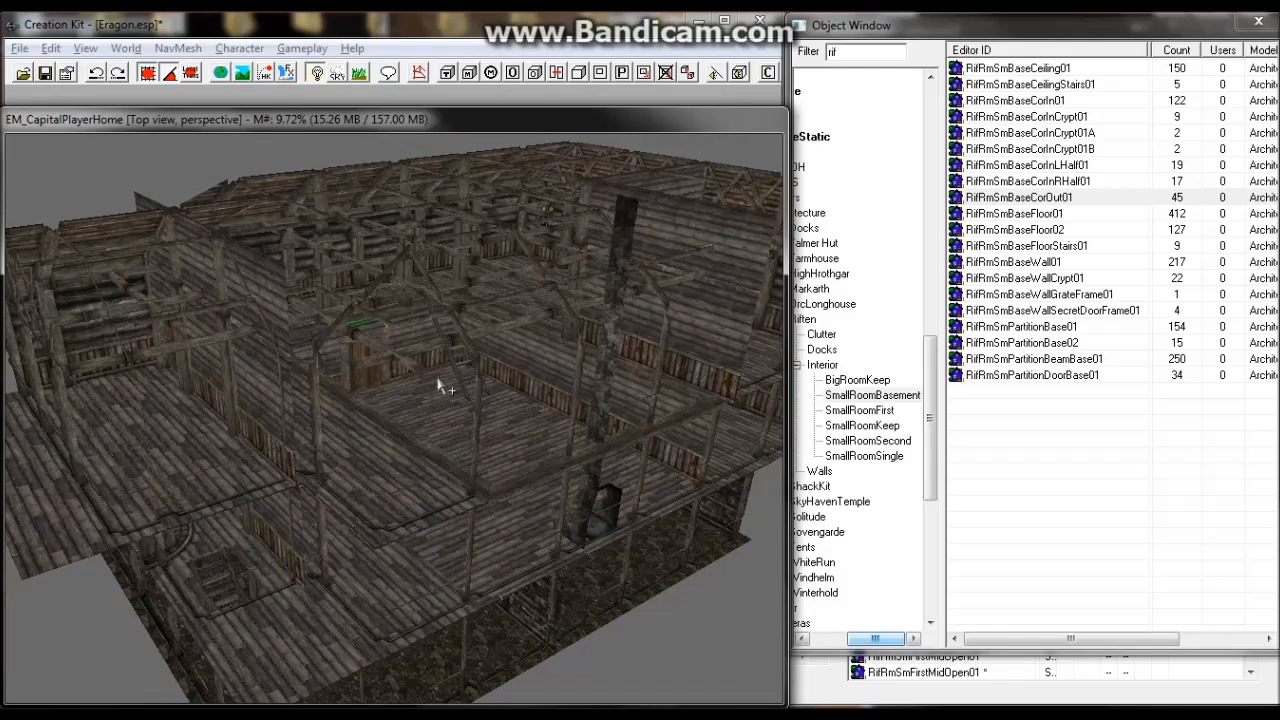
pyautogui.scroll(-3, 438, 384)
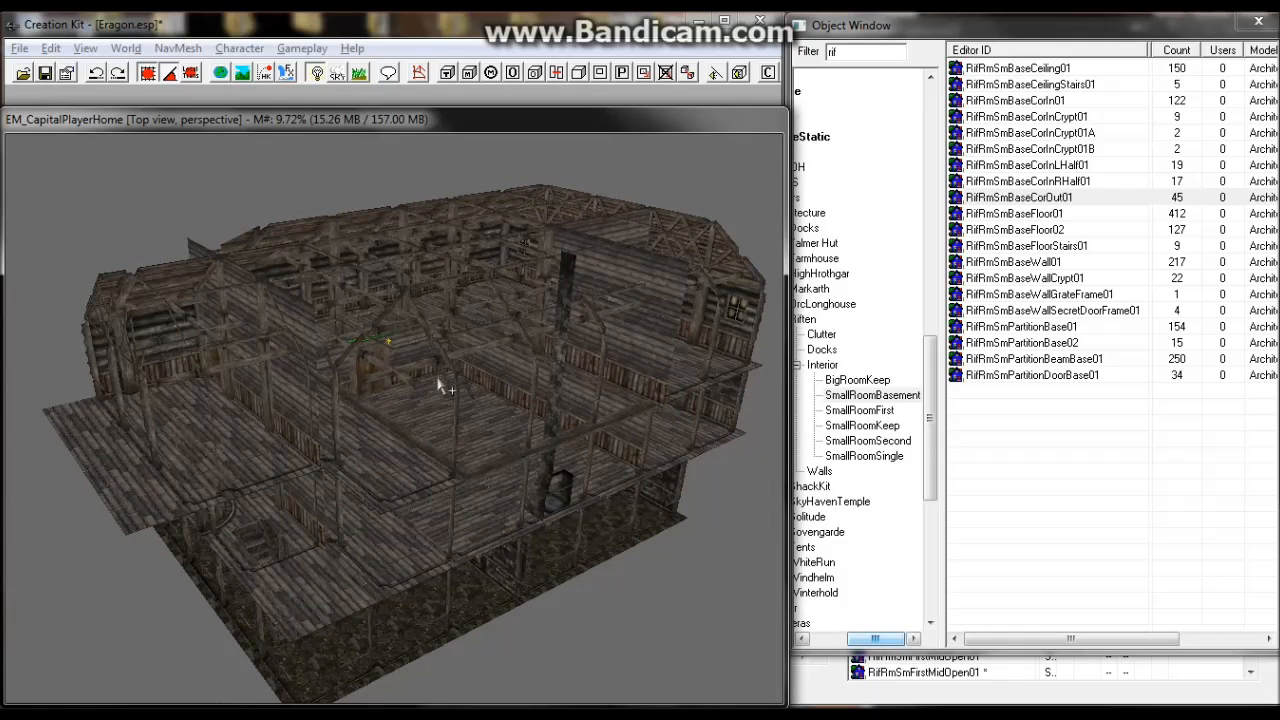